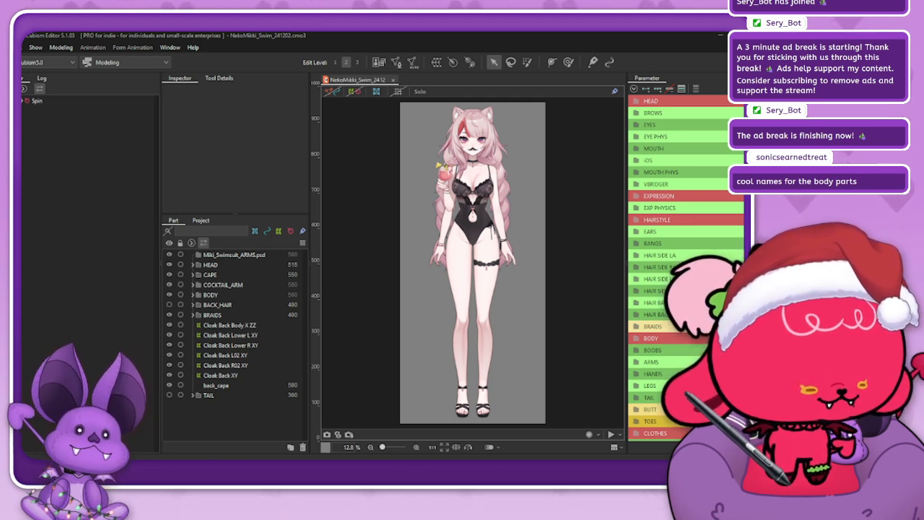
# - Select the COCKTAIL_ARM part and get a close view of the hand holding the cocktail
pyautogui.click(228, 285)
pyautogui.click(234, 306)
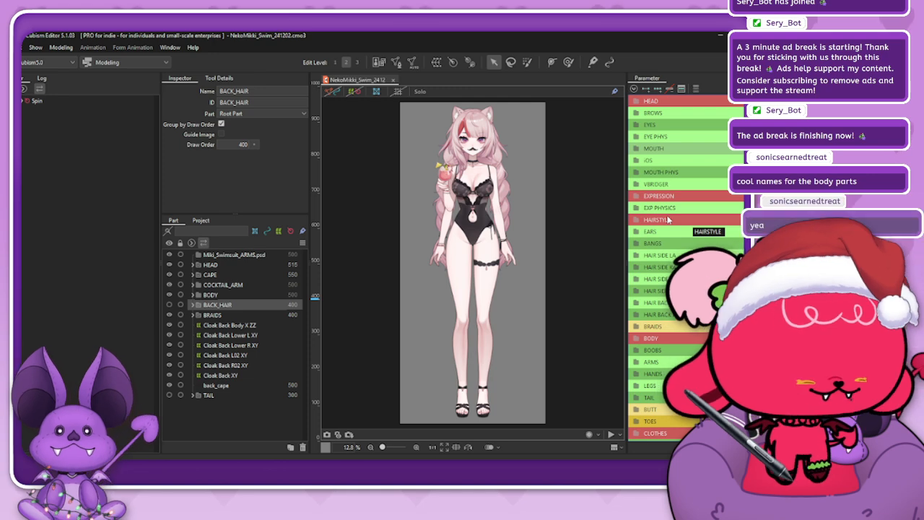
pyautogui.click(230, 285)
pyautogui.scroll(5, 429, 159)
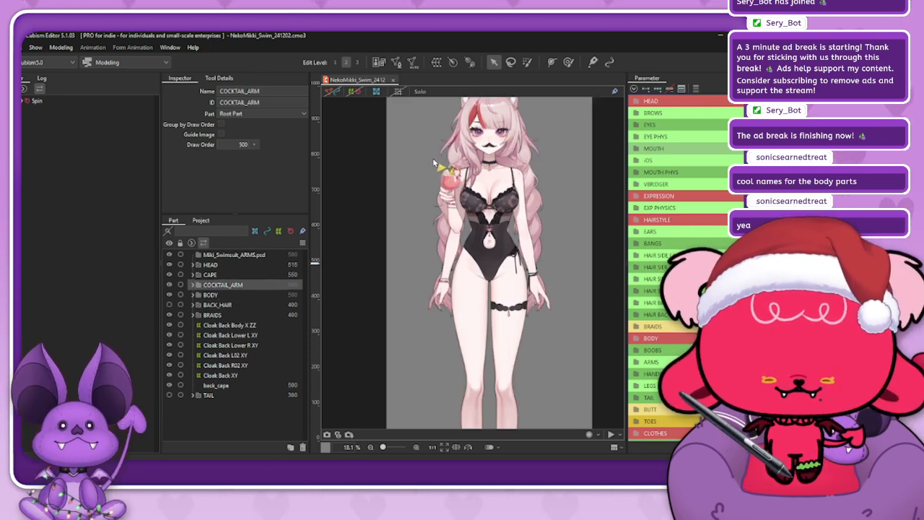
pyautogui.scroll(2, 430, 322)
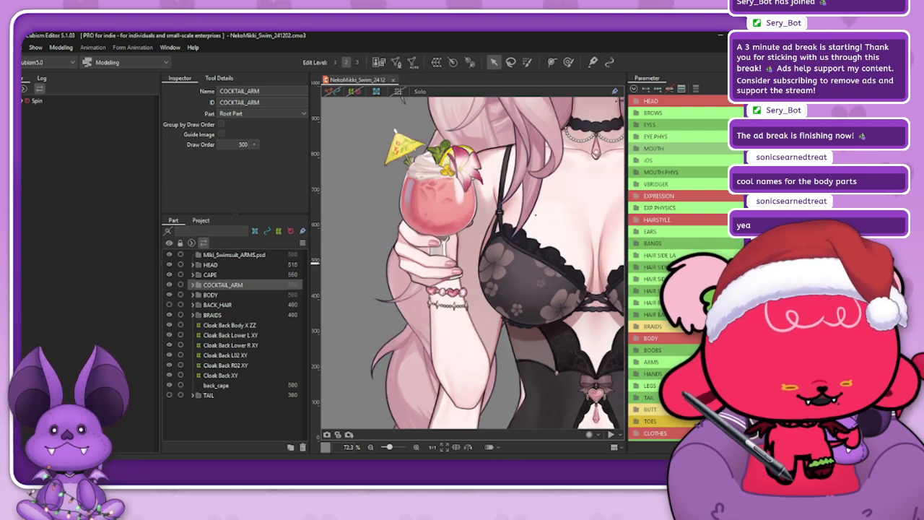
# - Look through the parameter groups around DRINK TOGGLE and examine the cocktail glass artwork
pyautogui.scroll(-8, 685, 267)
pyautogui.scroll(3, 686, 267)
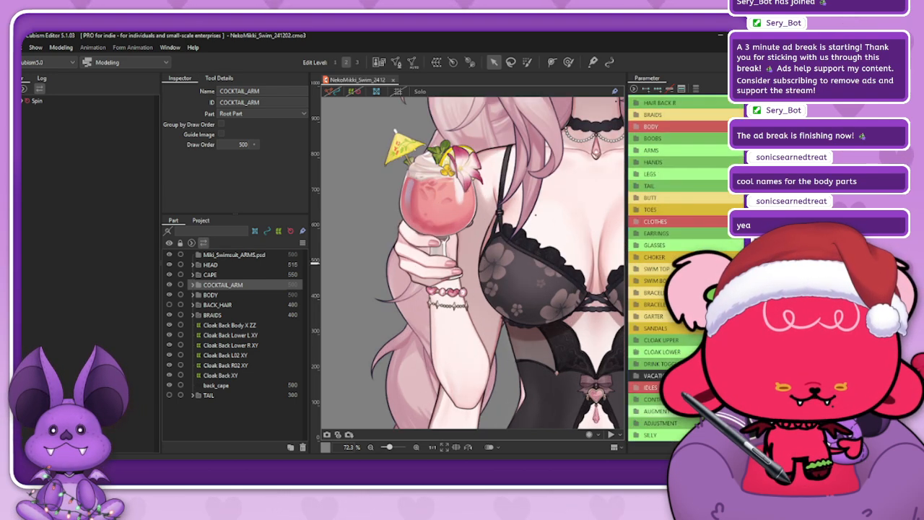
pyautogui.scroll(2, 392, 177)
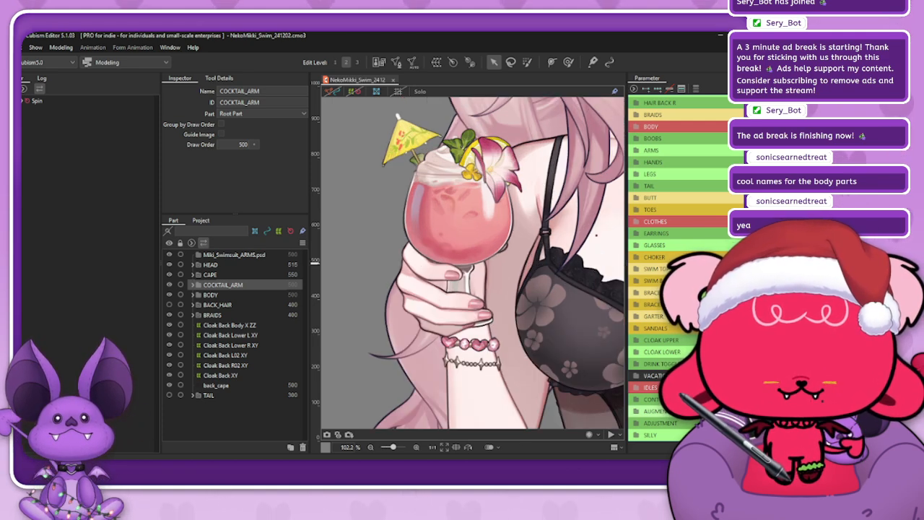
pyautogui.scroll(-2, 686, 267)
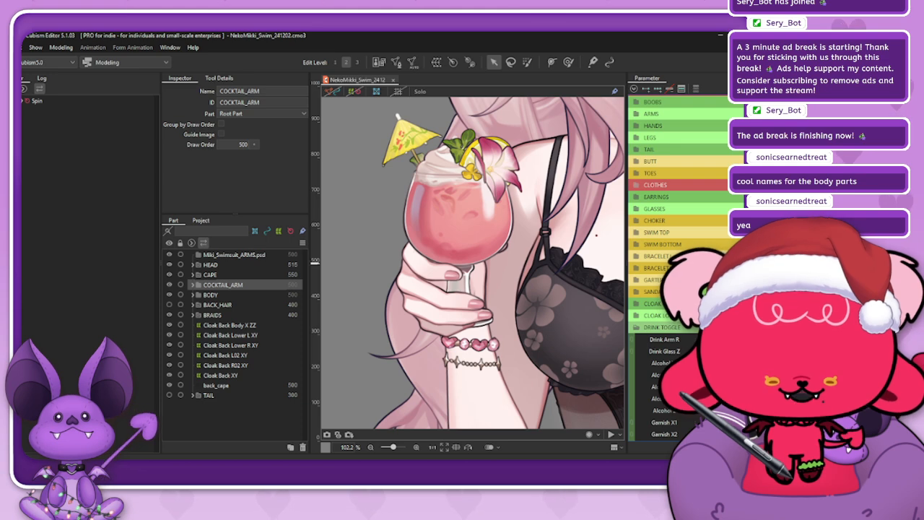
pyautogui.scroll(-1, 685, 267)
pyautogui.scroll(3, 685, 267)
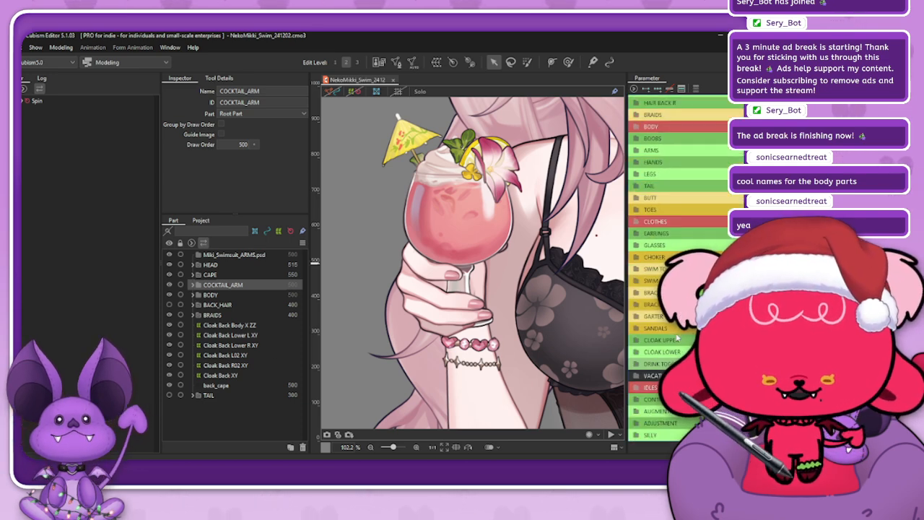
pyautogui.scroll(-3, 506, 325)
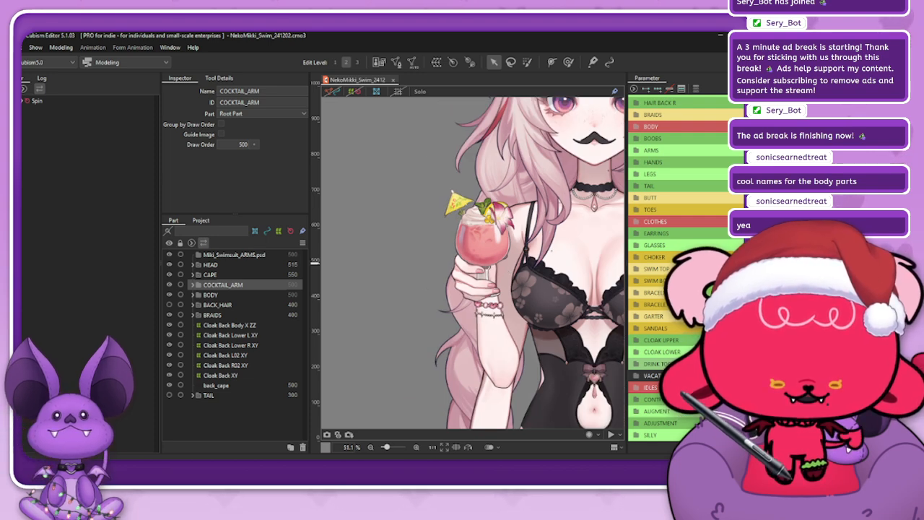
# - Compare the Drink Arm R toggle's existing drink with the new cocktail by temporarily hiding the COCKTAIL_ARM part
pyautogui.click(683, 152)
pyautogui.click(687, 151)
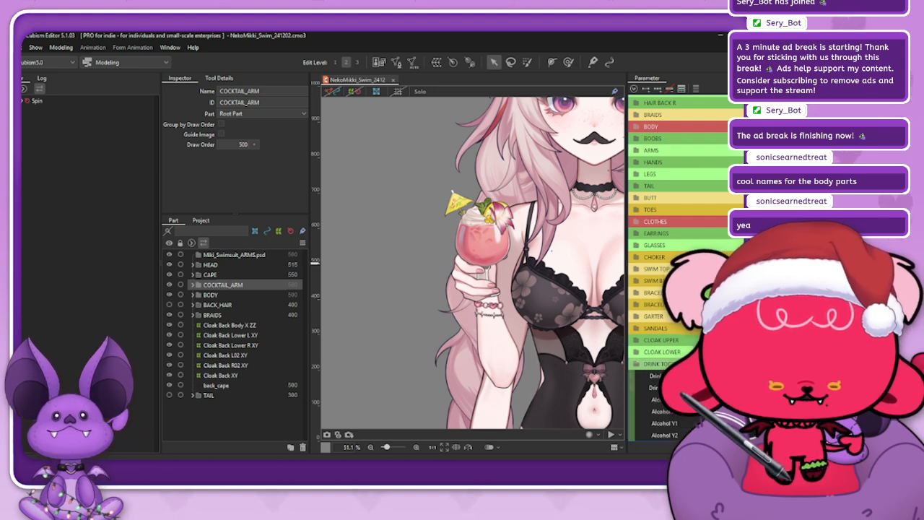
pyautogui.scroll(-5, 678, 260)
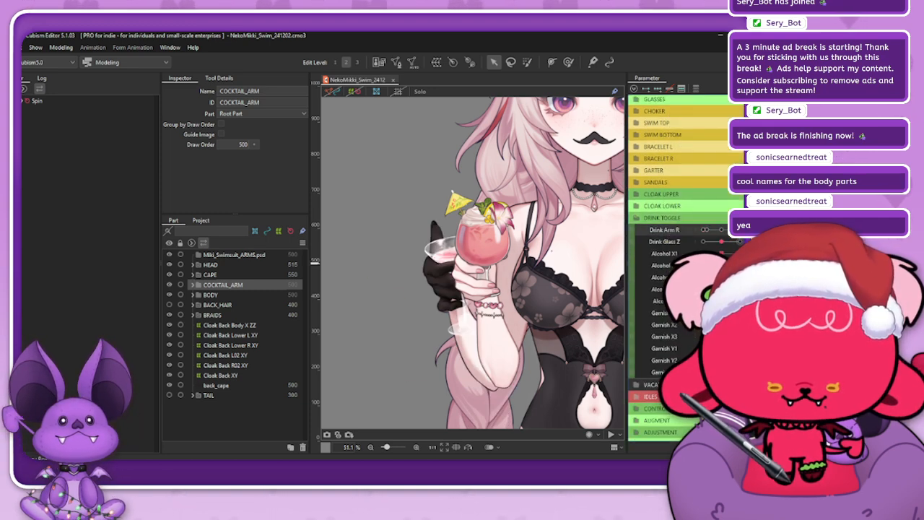
pyautogui.moveTo(736, 231)
pyautogui.mouseDown()
pyautogui.moveTo(684, 245)
pyautogui.moveTo(743, 235)
pyautogui.mouseUp()
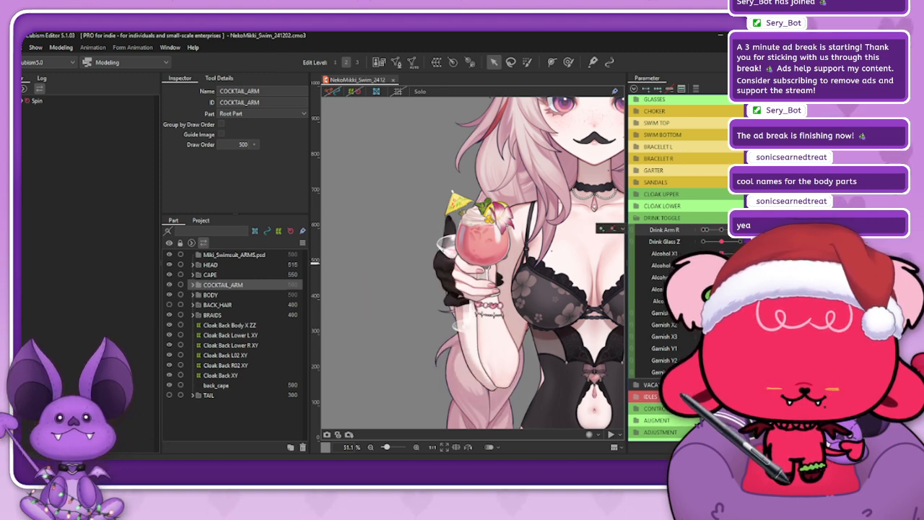
pyautogui.click(169, 284)
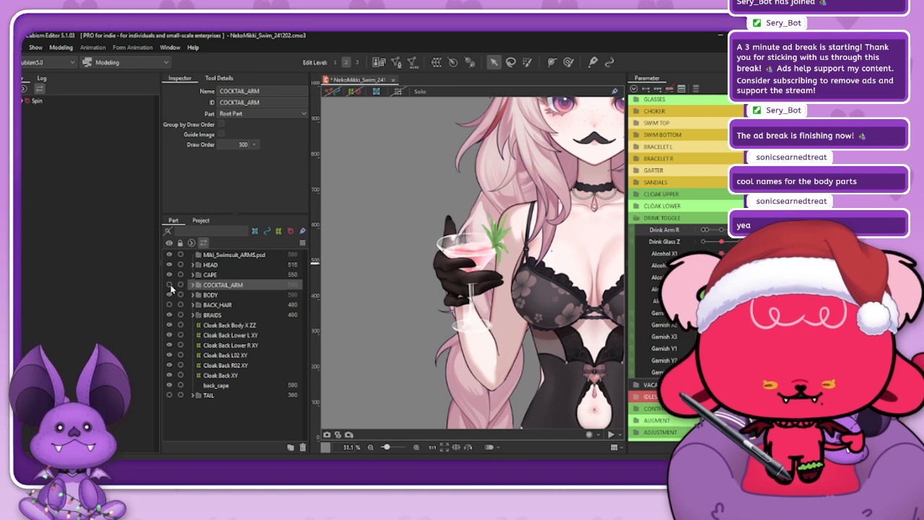
pyautogui.click(170, 285)
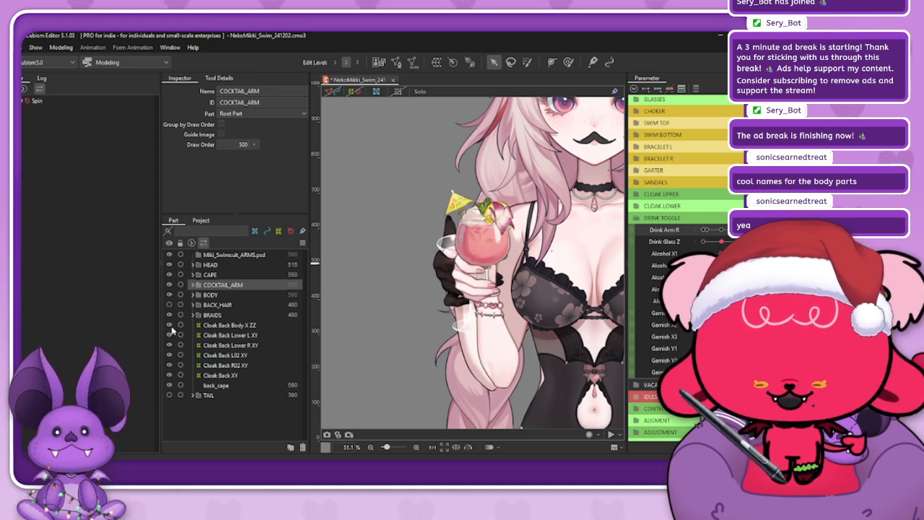
pyautogui.moveTo(714, 230); pyautogui.dragTo(618, 306)
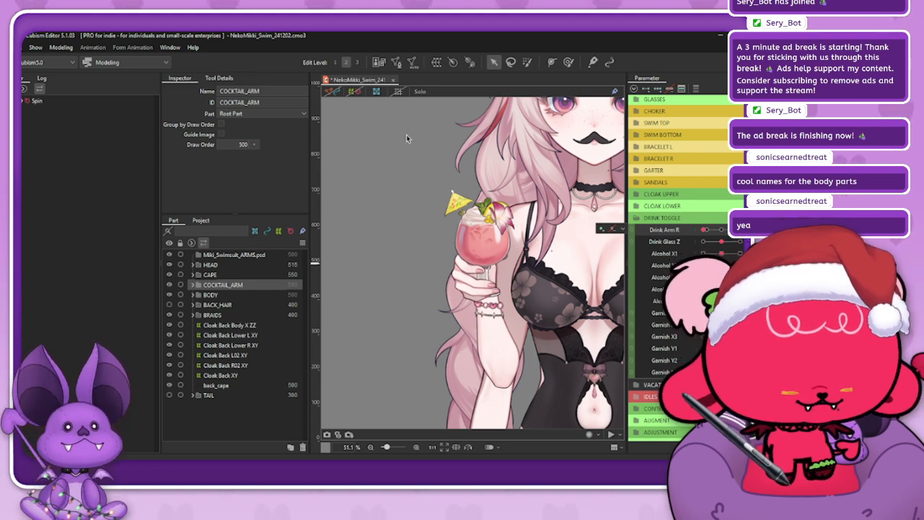
pyautogui.scroll(2, 520, 214)
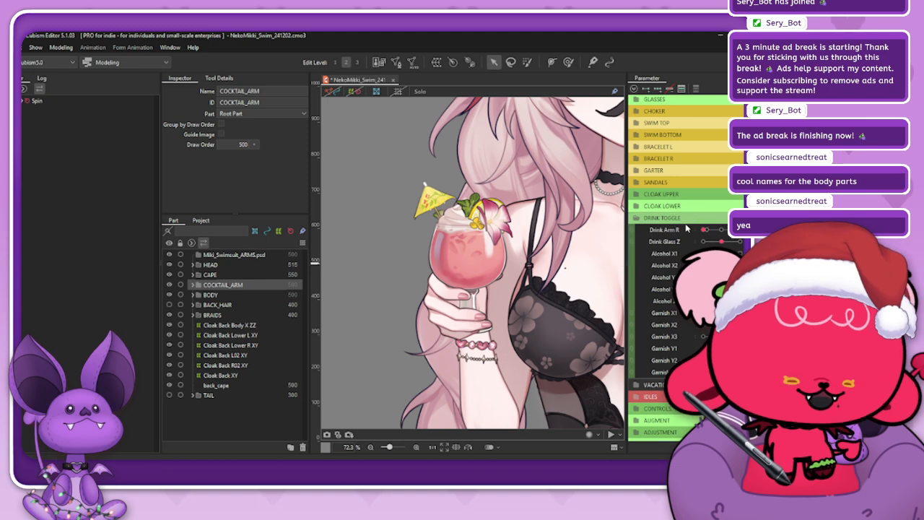
pyautogui.click(664, 217)
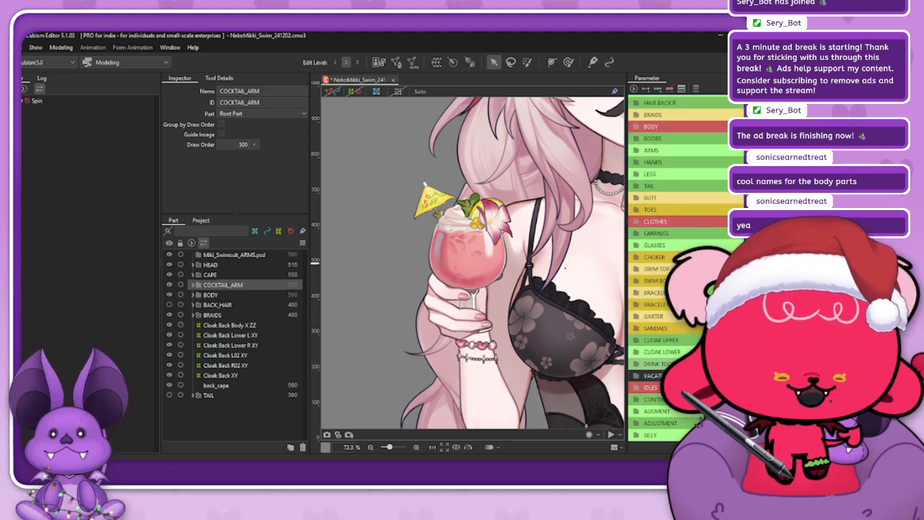
# - Review the VACATION JUICE parameters for the hand, liquid, ice, whipped cream, umbrella, flowers and sprigs
pyautogui.scroll(5, 678, 260)
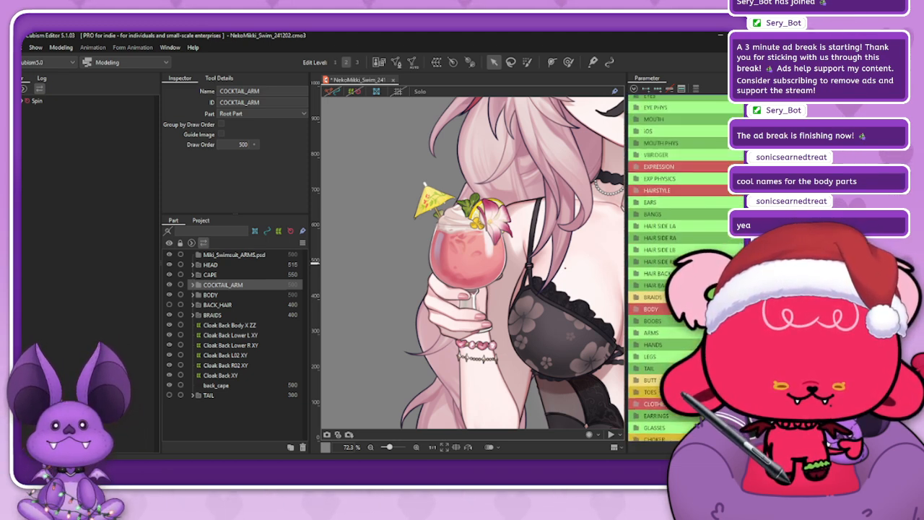
pyautogui.scroll(-15, 679, 260)
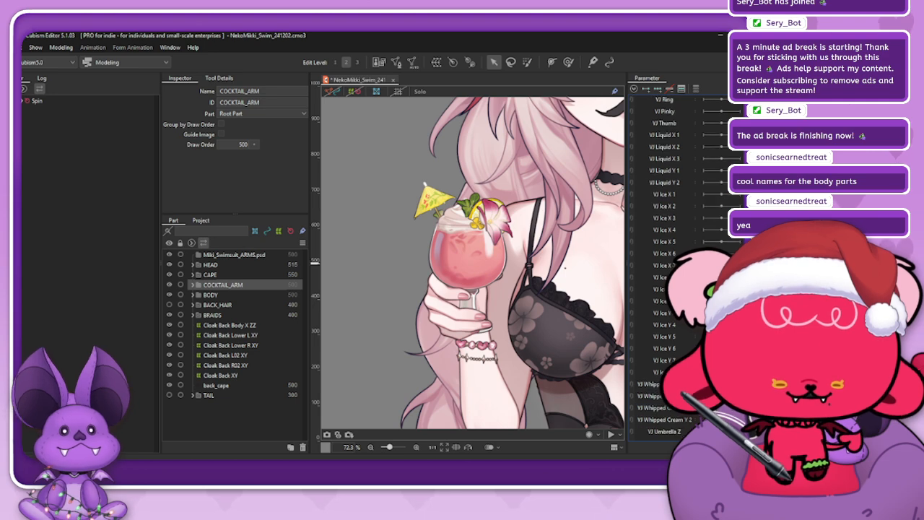
pyautogui.scroll(-4, 678, 260)
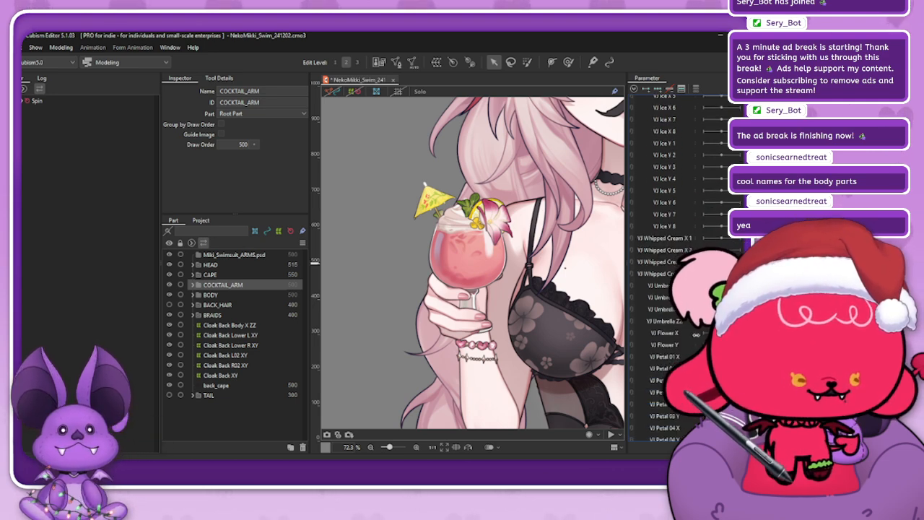
pyautogui.scroll(1, 679, 241)
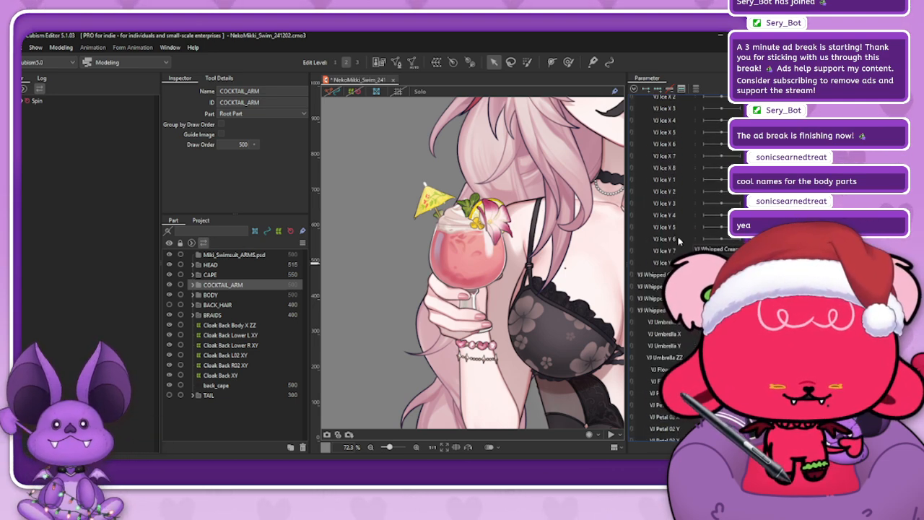
pyautogui.scroll(3, 679, 241)
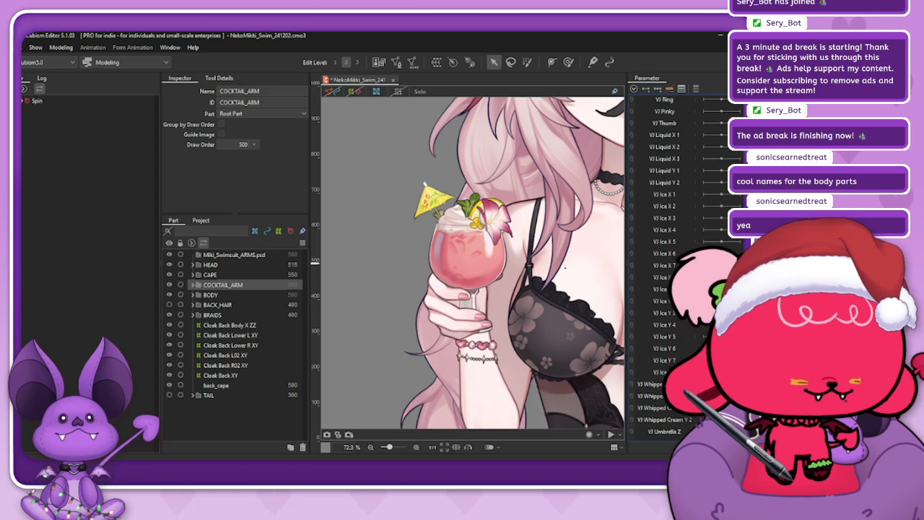
pyautogui.scroll(-10, 679, 259)
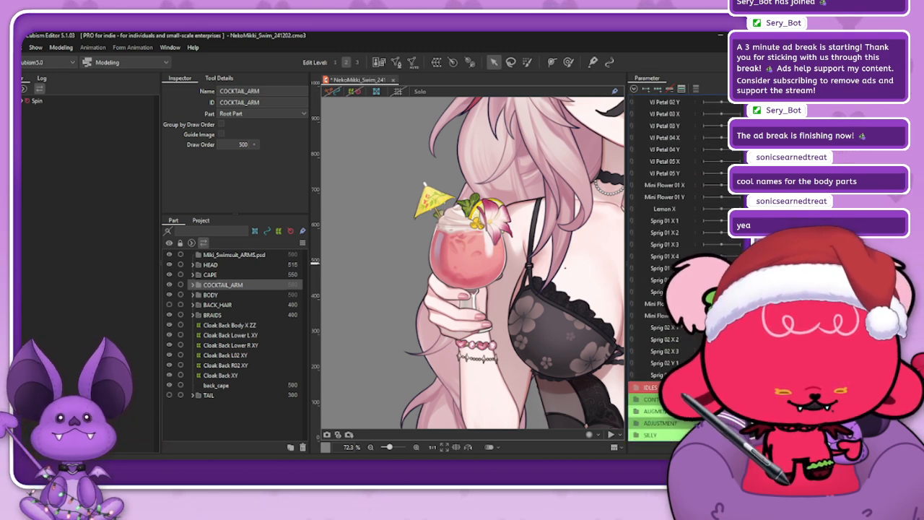
pyautogui.scroll(12, 671, 328)
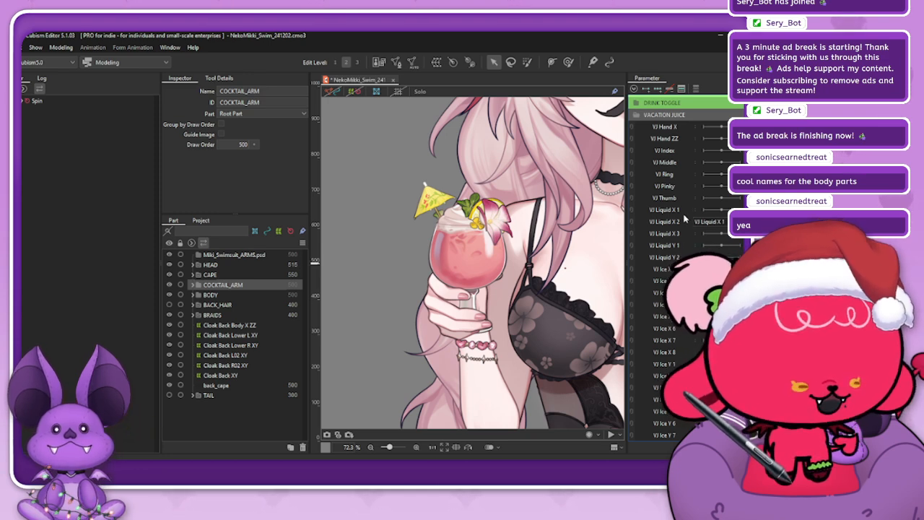
# - Reveal the COCKTAIL_ARM part's contents and select the cocktail_index_F mesh under the COCKTAIL ARM TEMP deformer
pyautogui.click(192, 285)
pyautogui.click(230, 305)
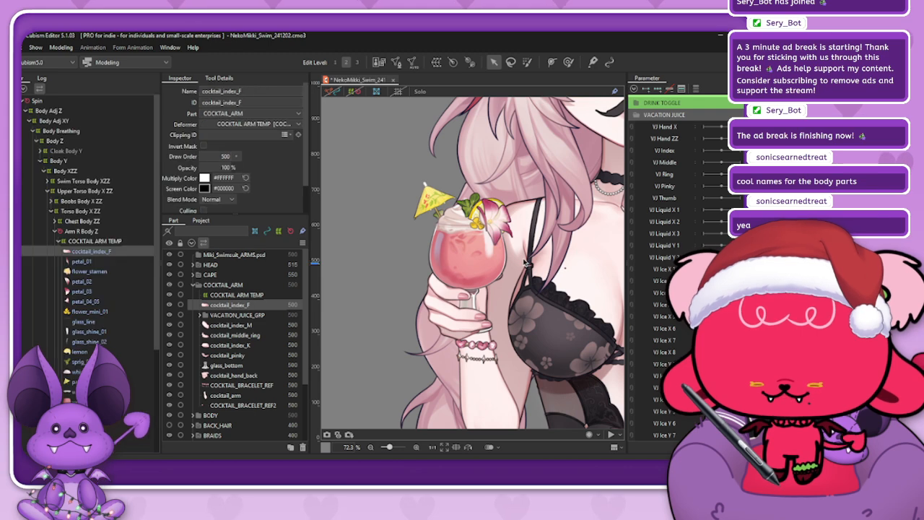
pyautogui.click(86, 282)
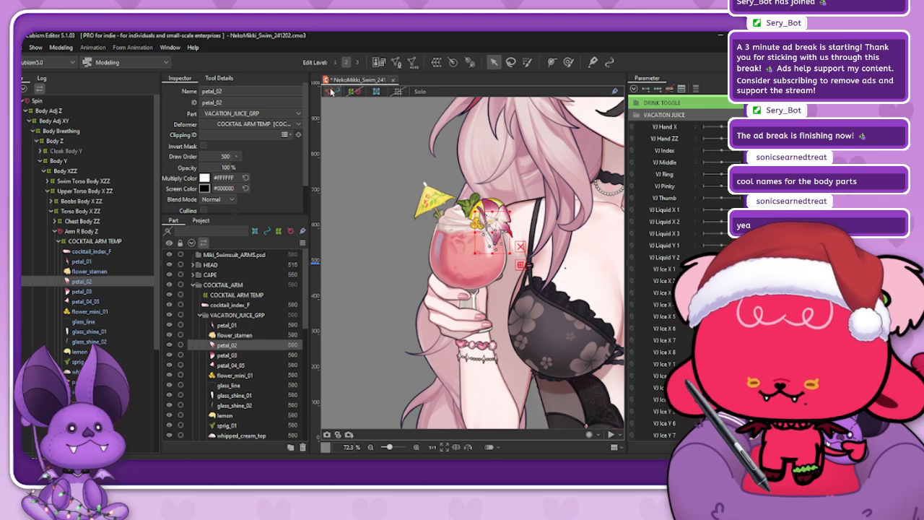
pyautogui.click(91, 251)
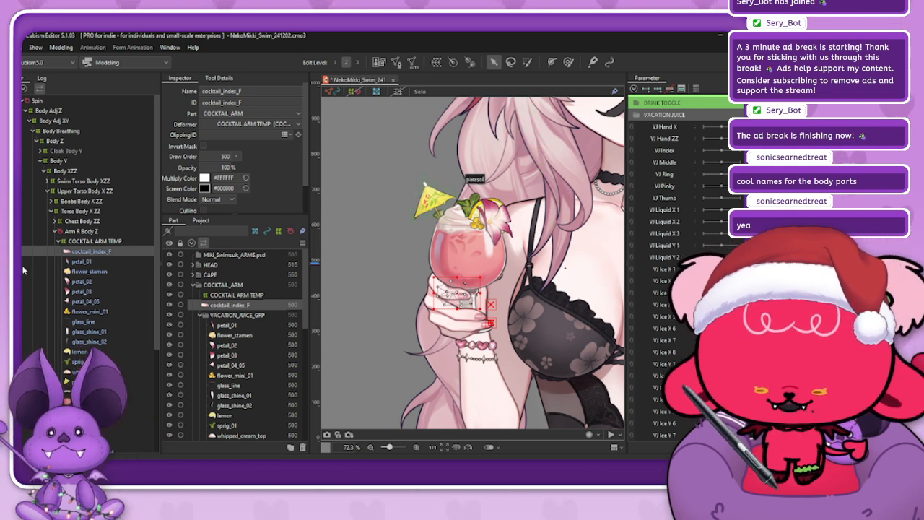
# - Examine the meshes under COCKTAIL ARM TEMP, checking flower_mini_01 and the parasol on the drink
pyautogui.scroll(-1, 110, 301)
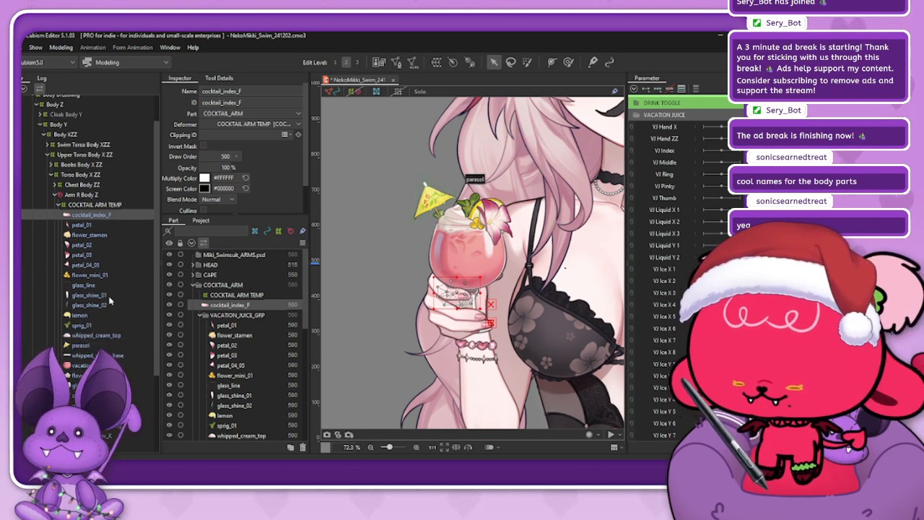
pyautogui.scroll(-1, 110, 300)
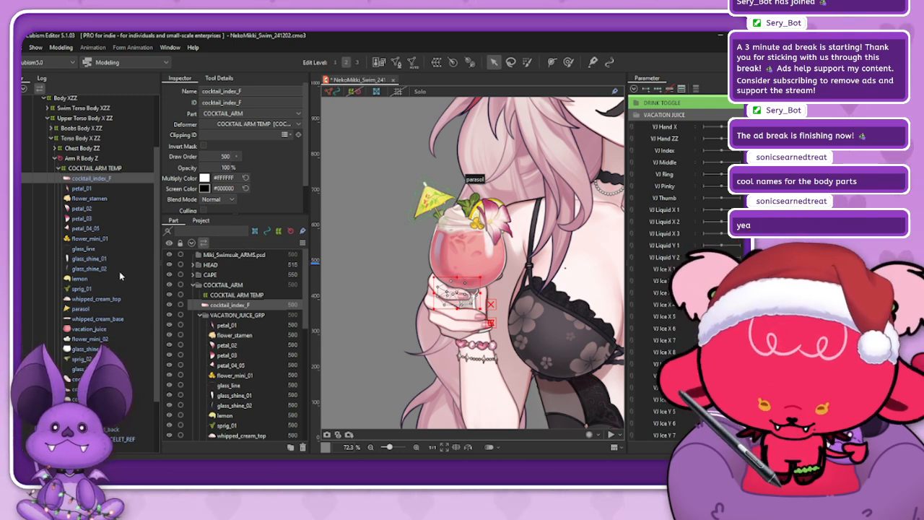
pyautogui.scroll(-2, 106, 249)
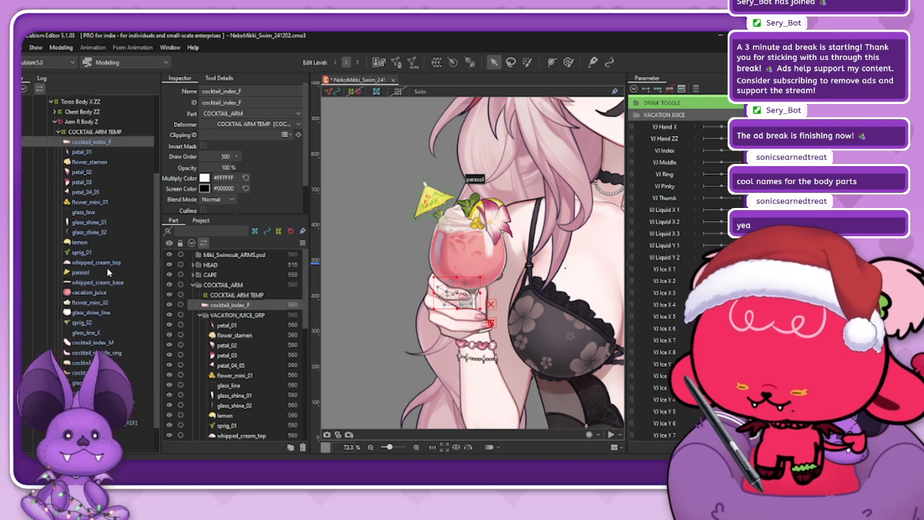
pyautogui.scroll(2, 108, 271)
pyautogui.scroll(-1, 107, 271)
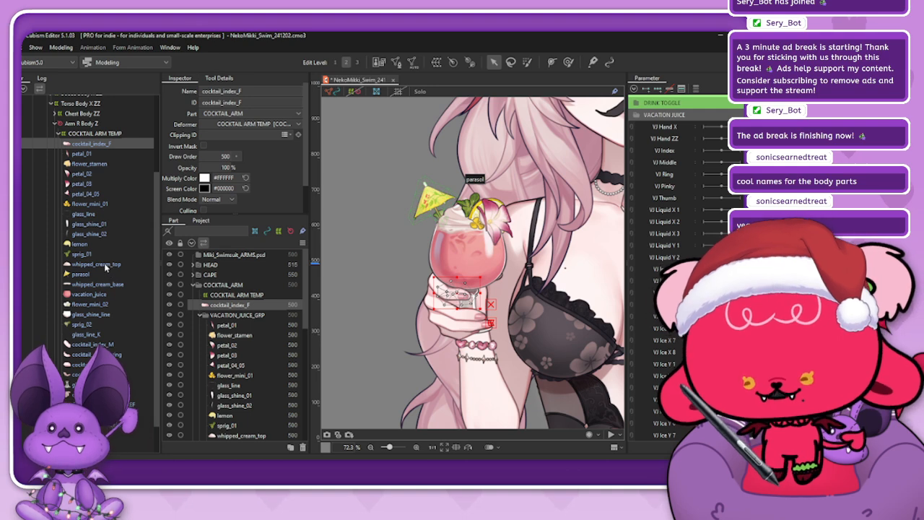
pyautogui.click(103, 206)
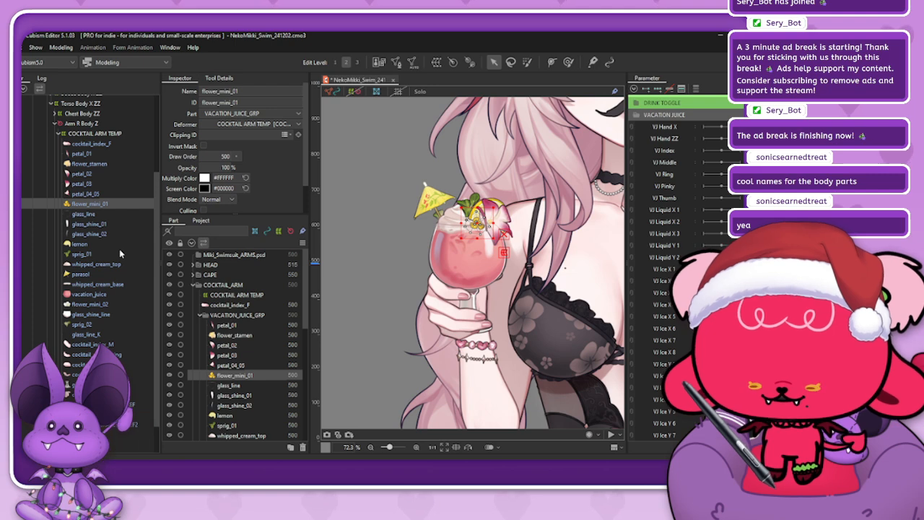
pyautogui.click(113, 274)
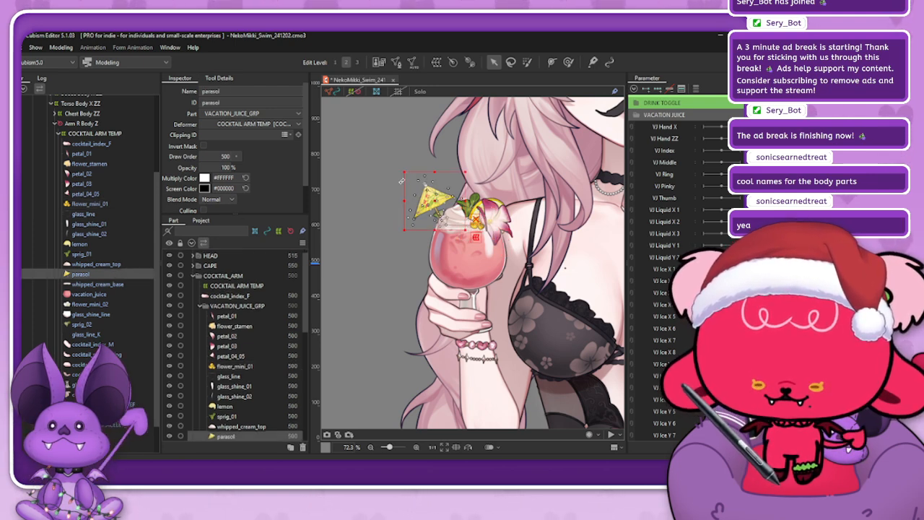
pyautogui.scroll(2, 401, 180)
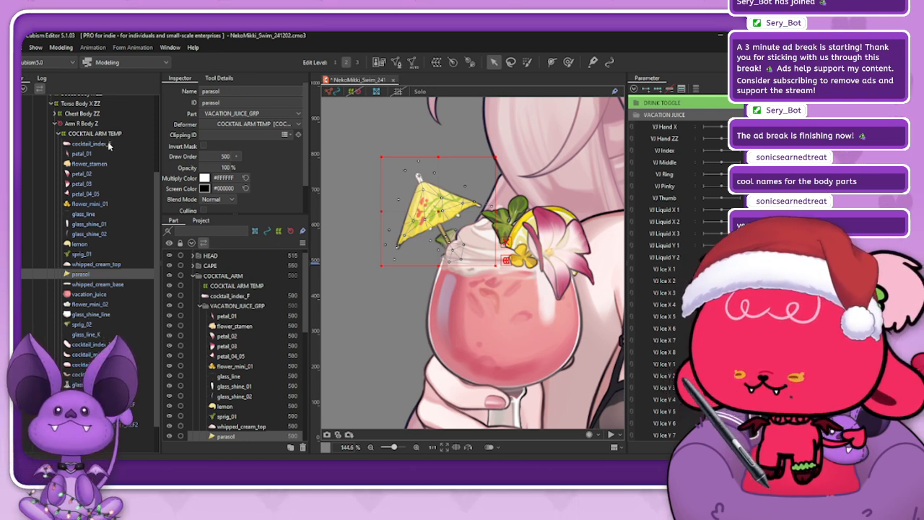
# - Create a warp deformer named COCKTAIL HAND as parent of the cocktail index, middle_ring, pinky and hand_back meshes
pyautogui.click(101, 144)
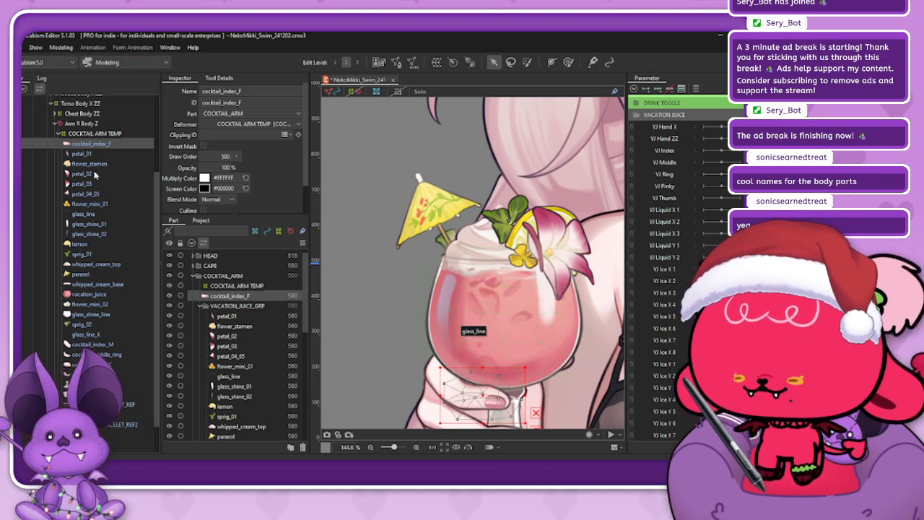
pyautogui.keyDown('ctrl'); pyautogui.click(93, 344); pyautogui.keyUp('ctrl')
pyautogui.keyDown('ctrl'); pyautogui.click(97, 354); pyautogui.keyUp('ctrl')
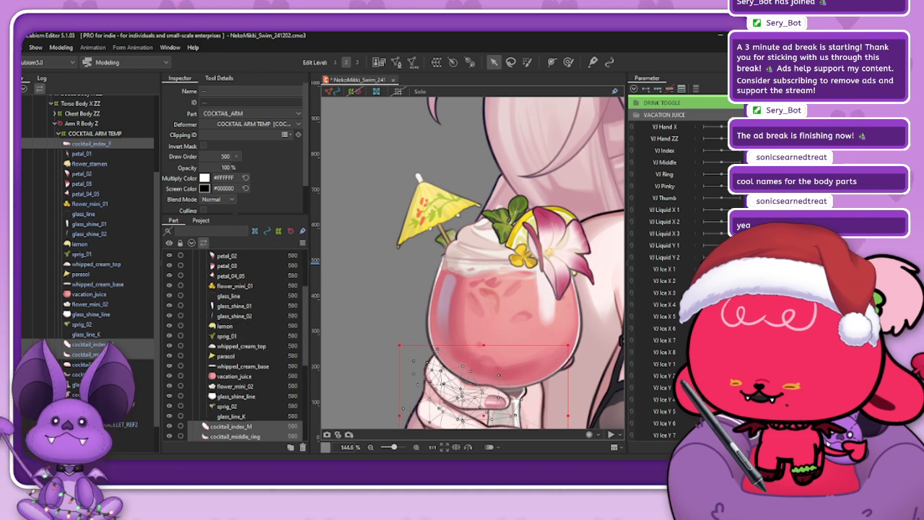
pyautogui.keyDown('ctrl'); pyautogui.click(88, 364); pyautogui.keyUp('ctrl')
pyautogui.keyDown('ctrl'); pyautogui.click(88, 375); pyautogui.keyUp('ctrl')
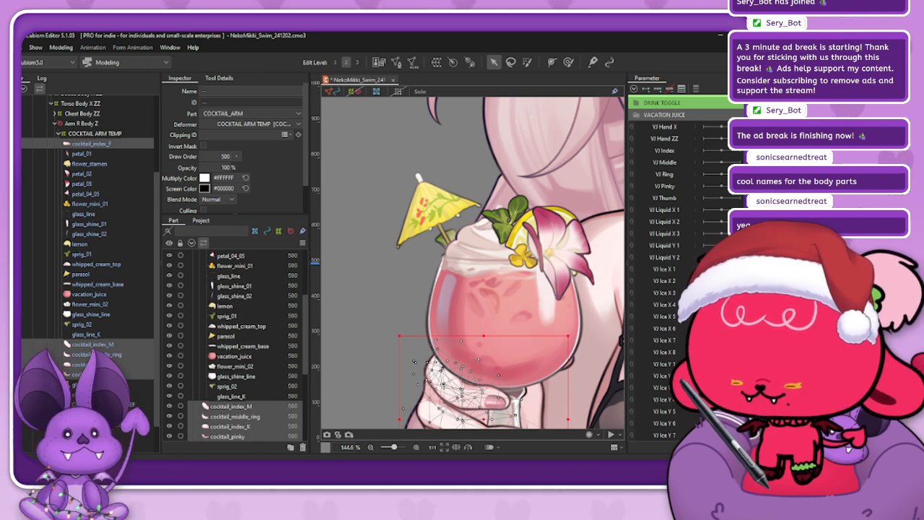
pyautogui.keyDown('ctrl'); pyautogui.click(88, 395); pyautogui.keyUp('ctrl')
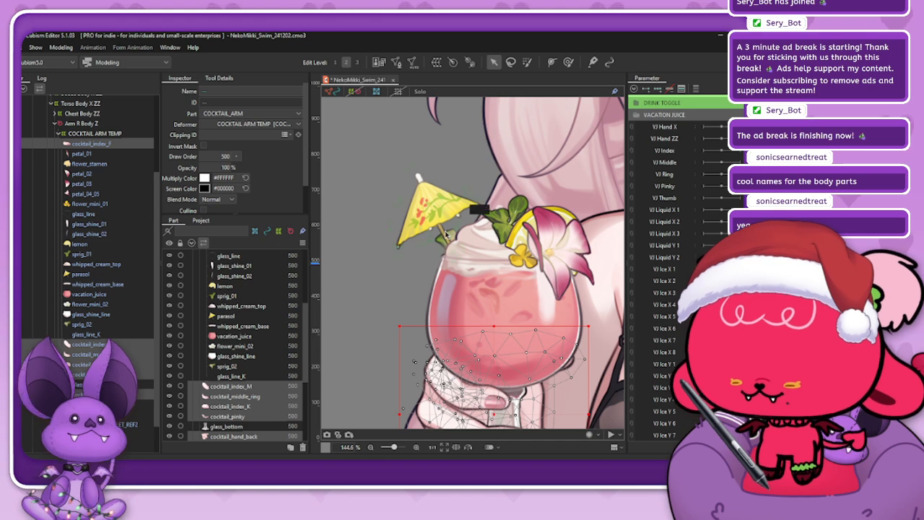
pyautogui.scroll(-3, 440, 104)
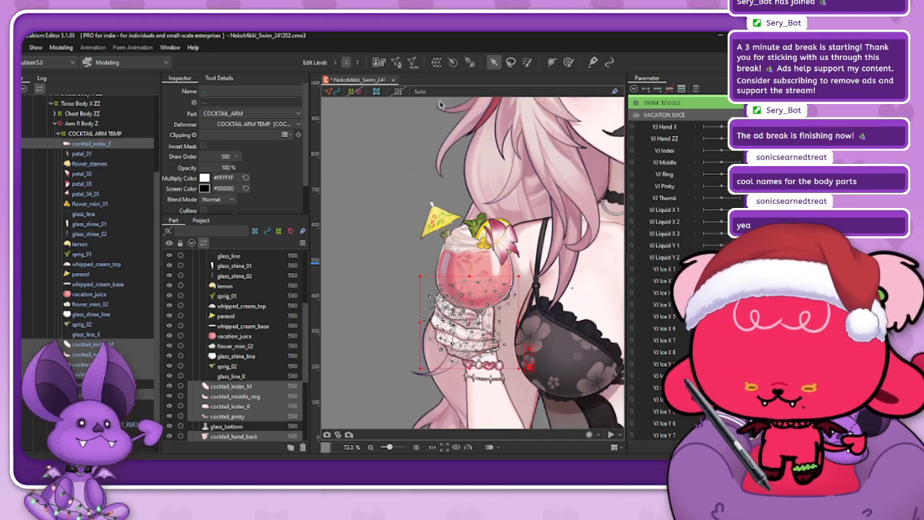
pyautogui.click(436, 62)
pyautogui.tripleClick(394, 150)
pyautogui.write('C')
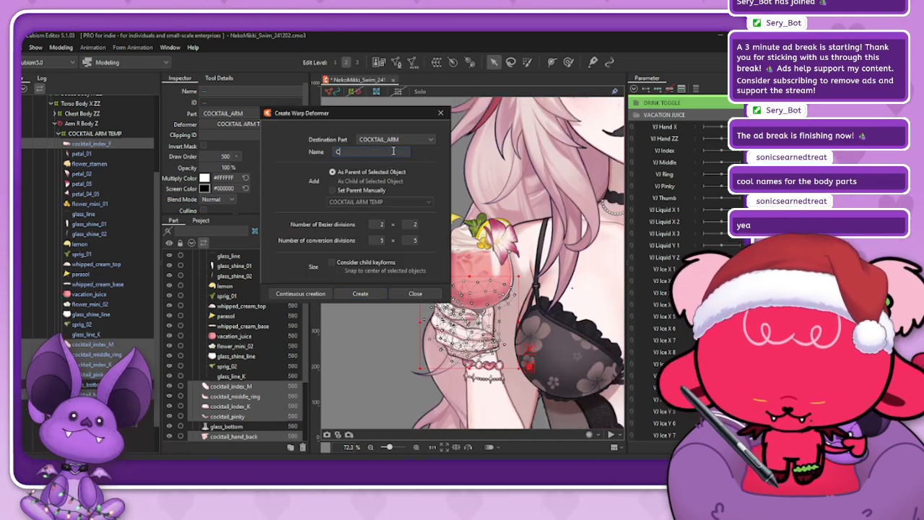
pyautogui.write('OCKTAIL_HAND')
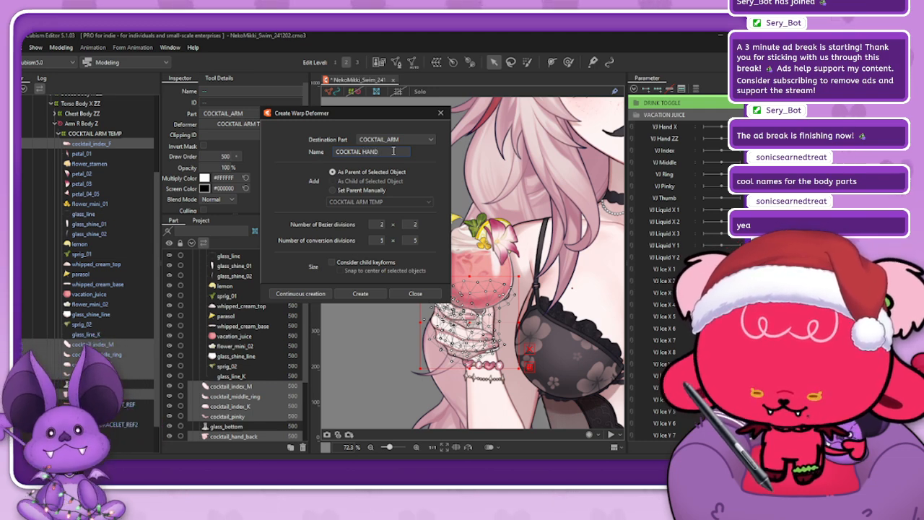
pyautogui.click(367, 293)
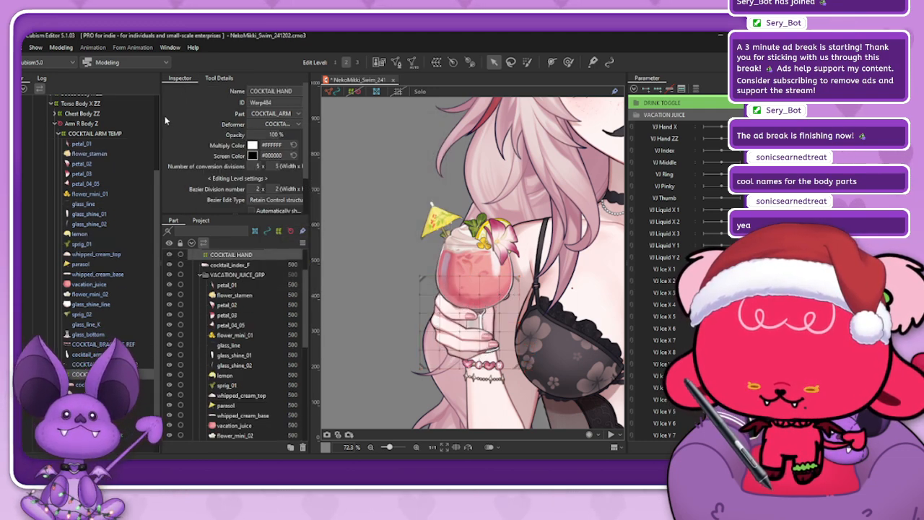
# - Move COCKTAIL_BRACELET_REF, cocktail_arm and COCKTAIL_BRACELET_REF2 into the COCKTAIL HAND deformer
pyautogui.scroll(1, 66, 376)
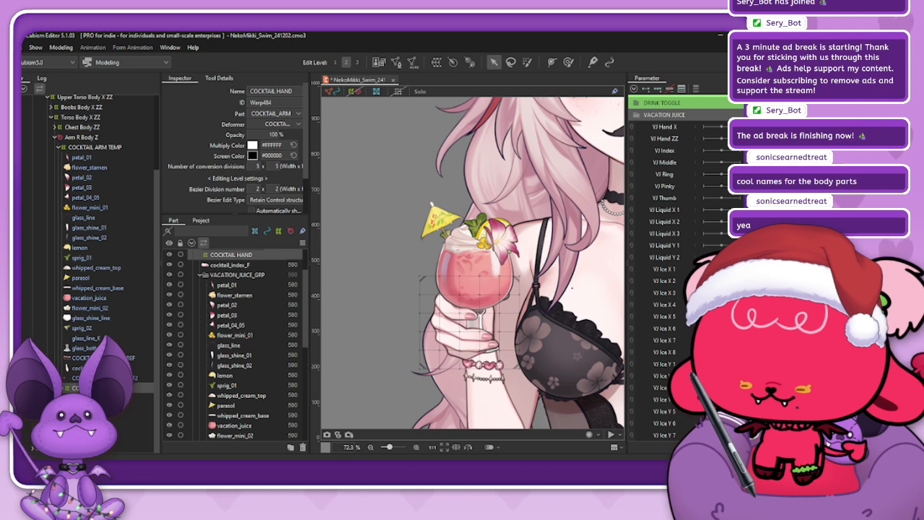
pyautogui.click(108, 358)
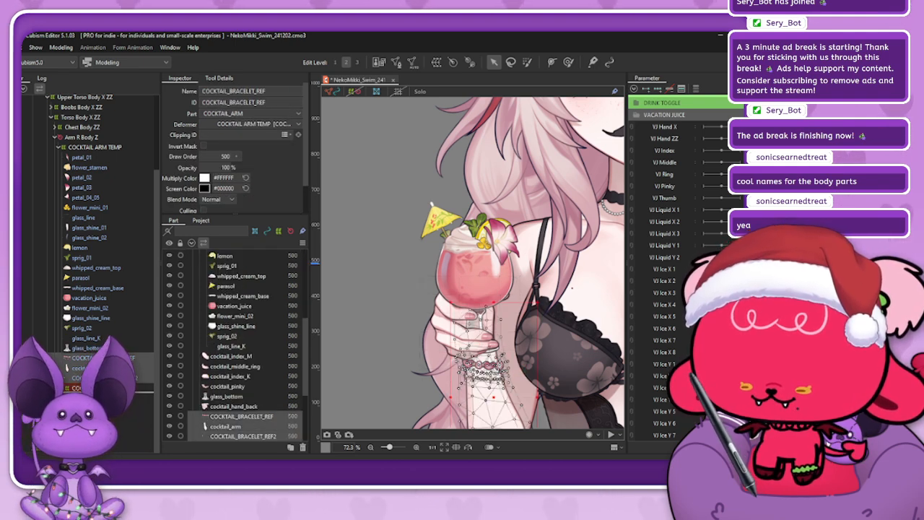
pyautogui.moveTo(83, 379); pyautogui.dragTo(81, 388)
# - Try a draw order of 400 on the cocktail arm and bracelet meshes
pyautogui.click(215, 155)
pyautogui.write('400')
pyautogui.press('Return')
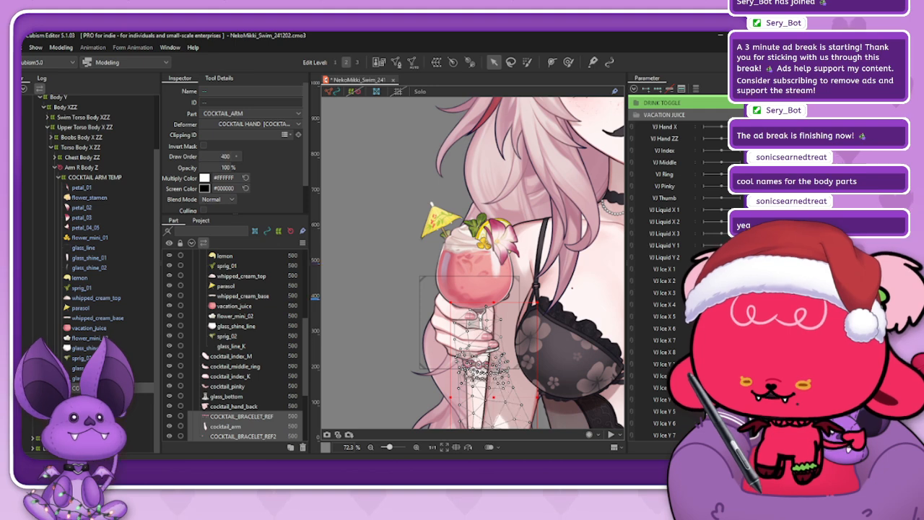
pyautogui.moveTo(316, 297); pyautogui.dragTo(315, 326)
pyautogui.moveTo(226, 156)
pyautogui.mouseDown()
pyautogui.moveTo(217, 154)
pyautogui.moveTo(216, 184)
pyautogui.mouseUp()
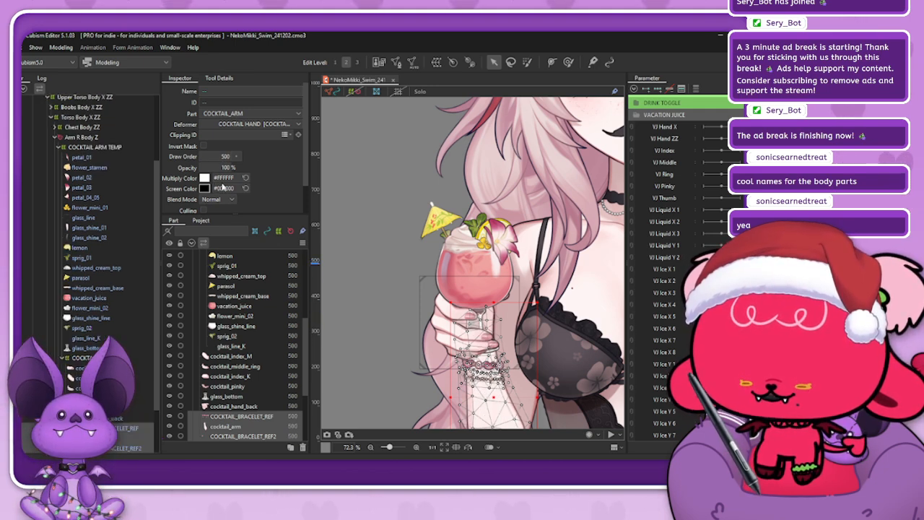
# - Set the COCKTAIL HAND deformer's opacity to 0% and hide the BODY, BRAIDS and HEAD parts to isolate the drink
pyautogui.click(86, 358)
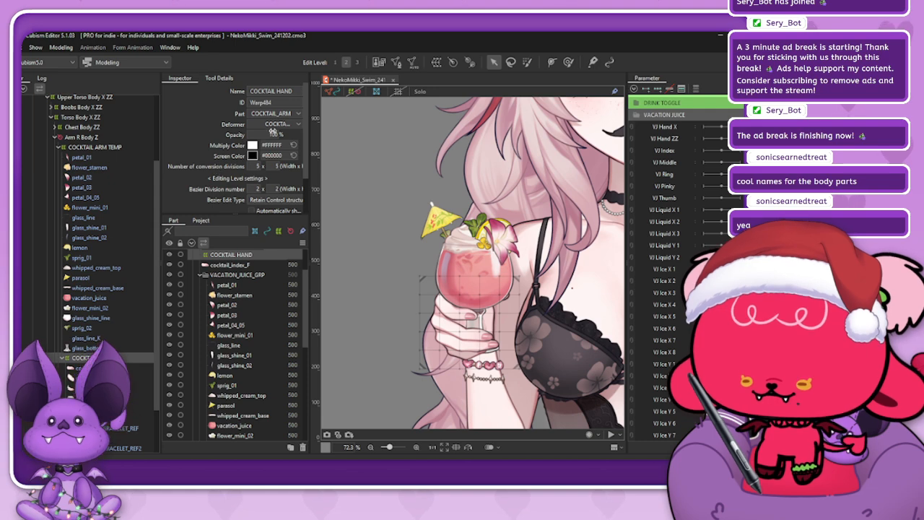
pyautogui.moveTo(273, 133); pyautogui.dragTo(209, 135)
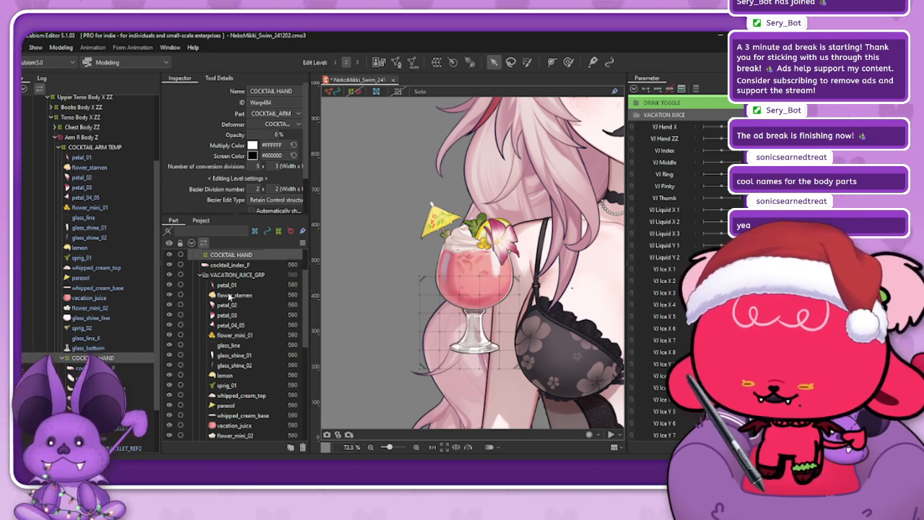
pyautogui.click(192, 242)
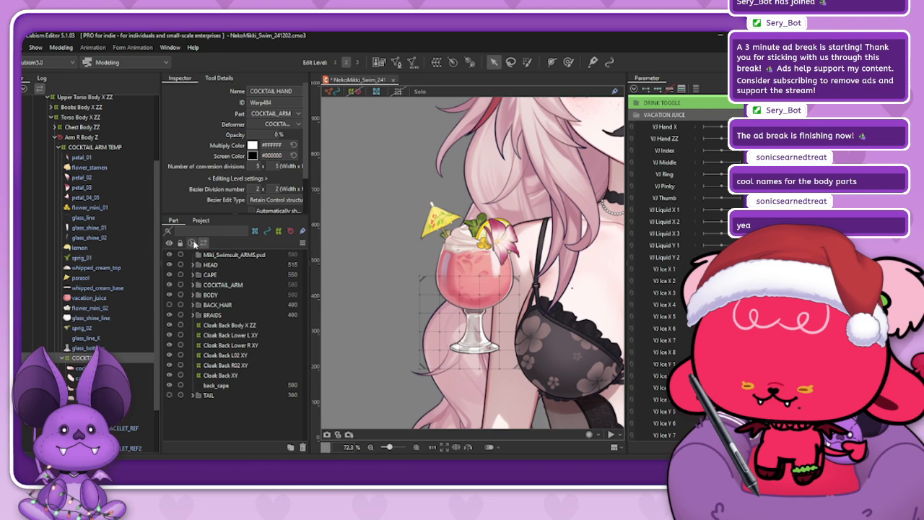
pyautogui.click(169, 295)
pyautogui.click(169, 316)
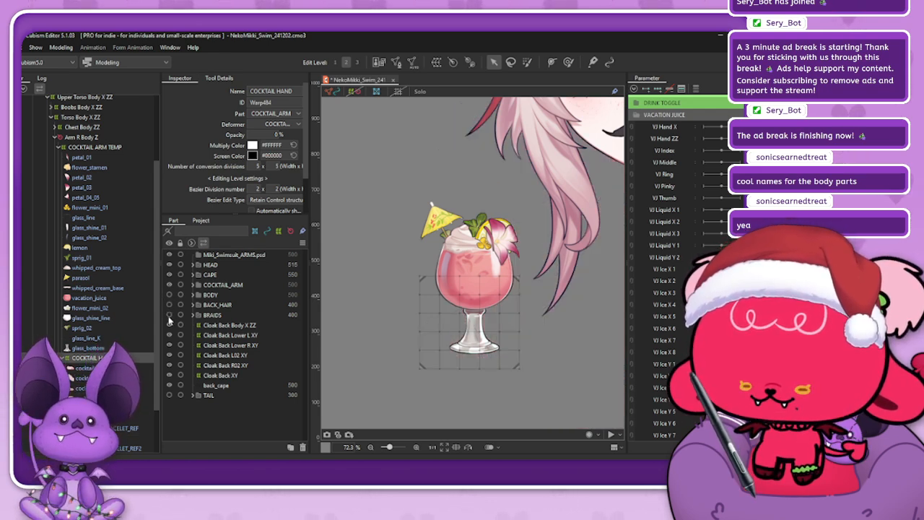
pyautogui.click(169, 265)
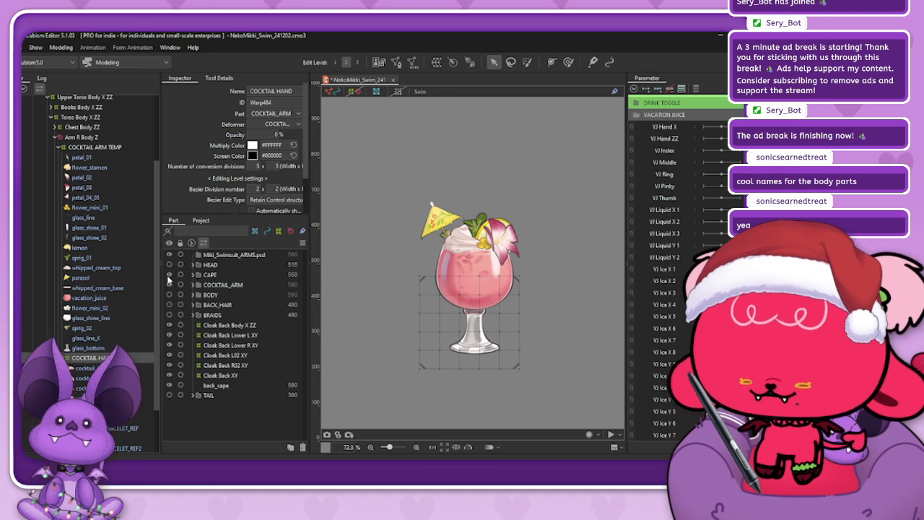
pyautogui.scroll(-4, 438, 273)
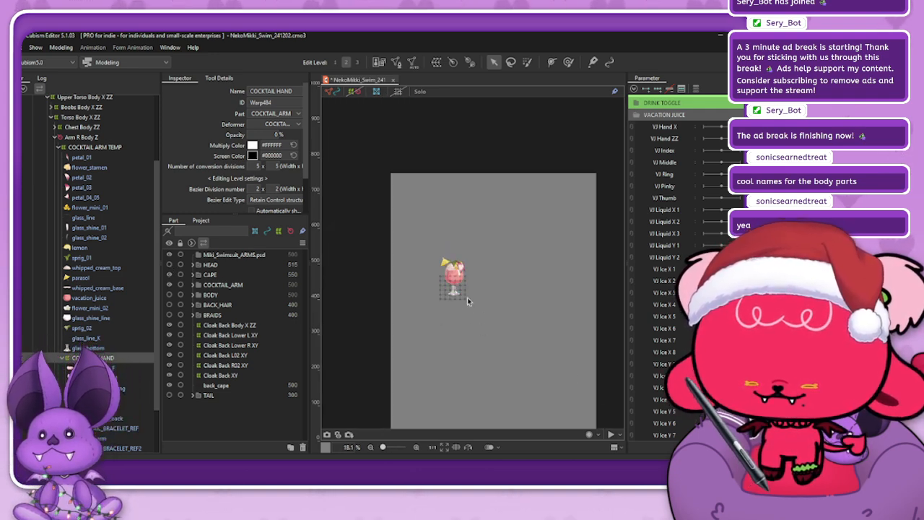
pyautogui.scroll(2, 460, 296)
pyautogui.scroll(-3, 460, 296)
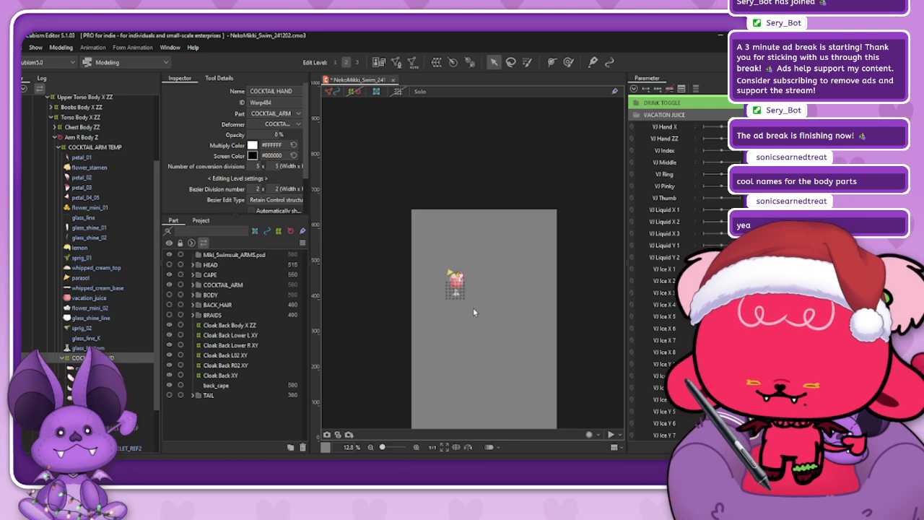
pyautogui.scroll(3, 472, 307)
pyautogui.scroll(3, 473, 311)
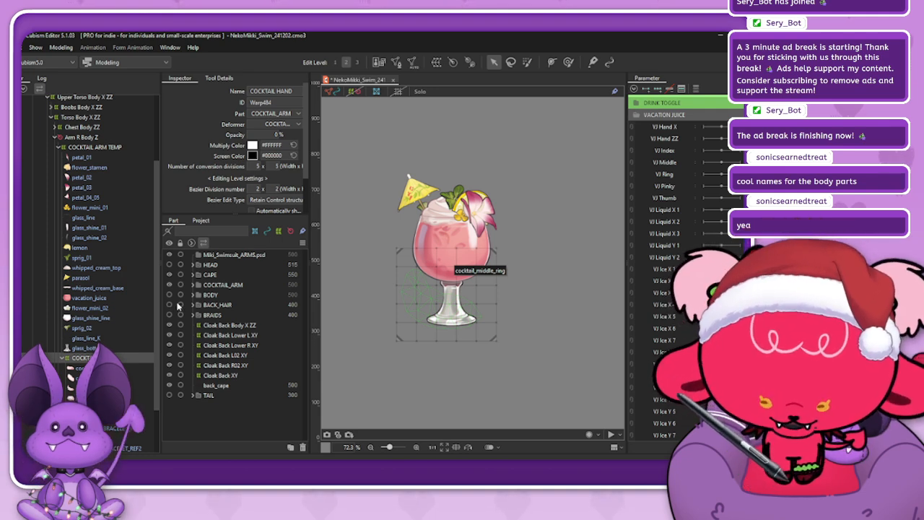
# - Delete the Miki_Swimsuit_ARMS.psd part from the parts list
pyautogui.click(218, 286)
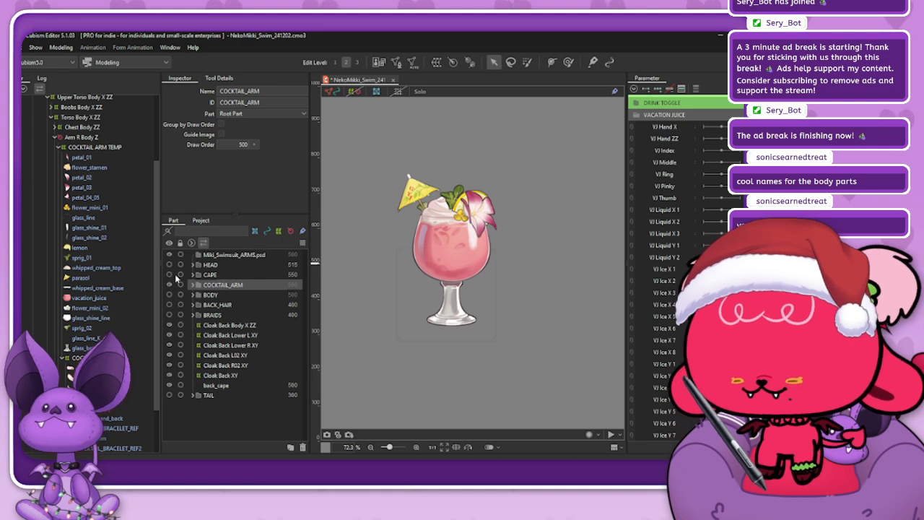
pyautogui.click(194, 275)
pyautogui.click(193, 275)
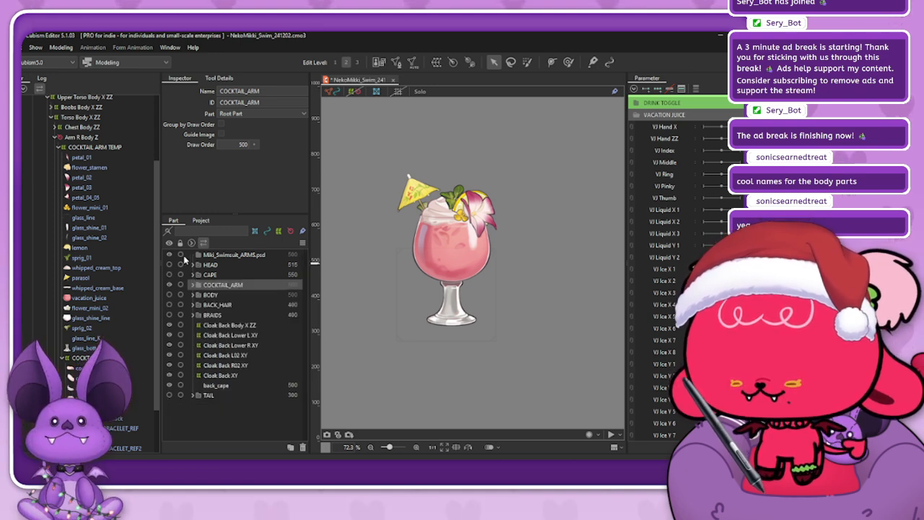
pyautogui.click(208, 257)
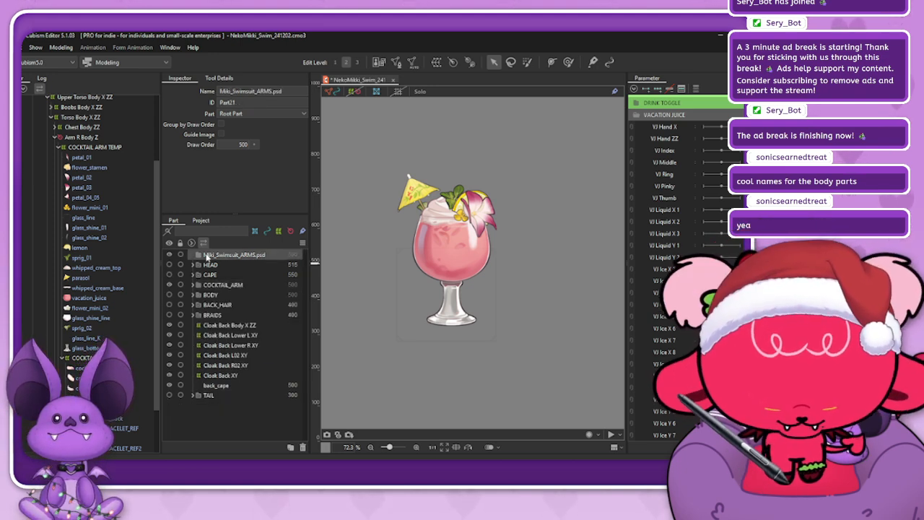
pyautogui.press('Delete')
pyautogui.click(207, 256)
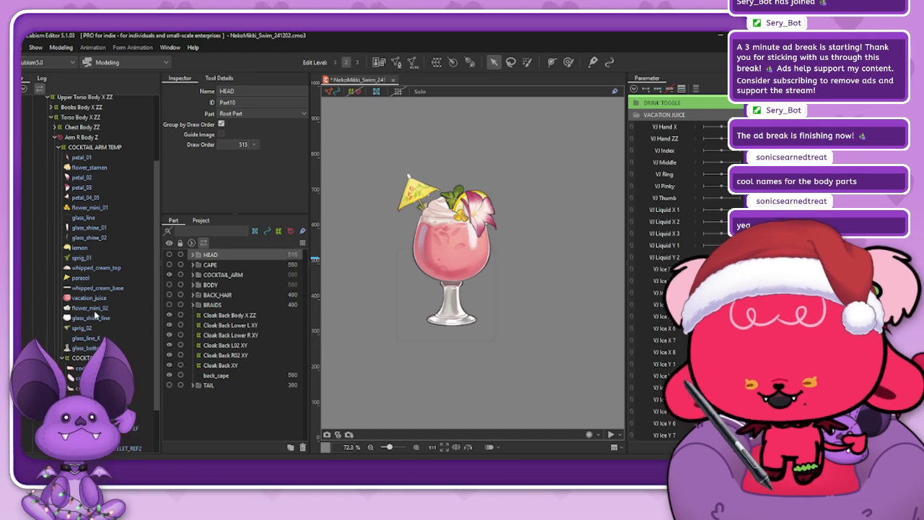
# - Check the glass_line, glass_bottom and glass_line_K meshes on the drink
pyautogui.scroll(1, 133, 356)
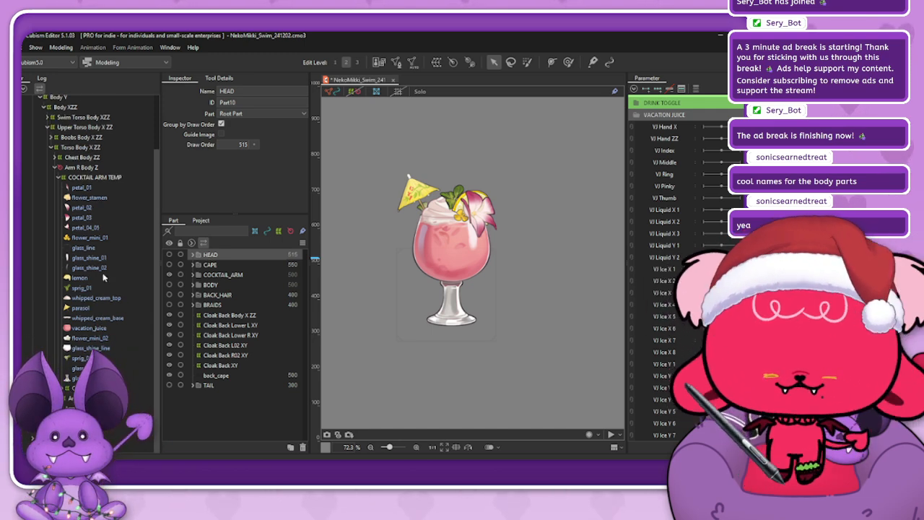
pyautogui.click(91, 249)
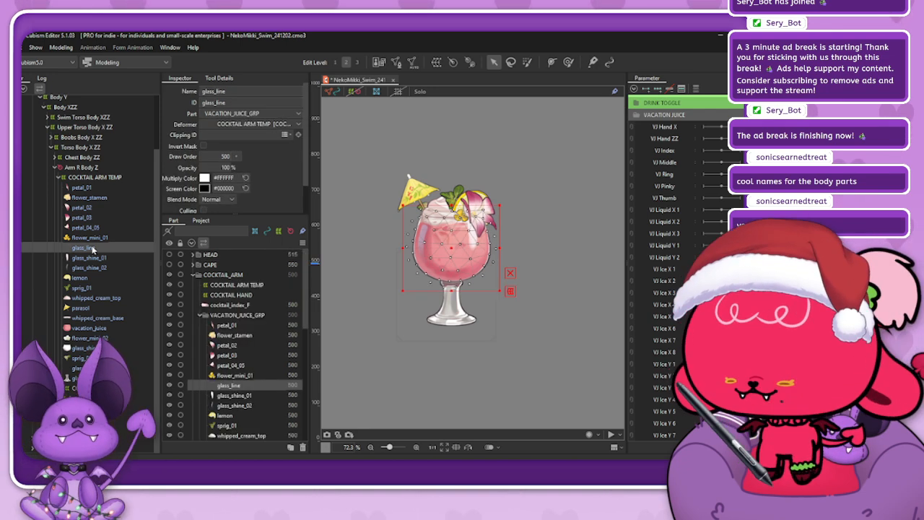
pyautogui.click(77, 378)
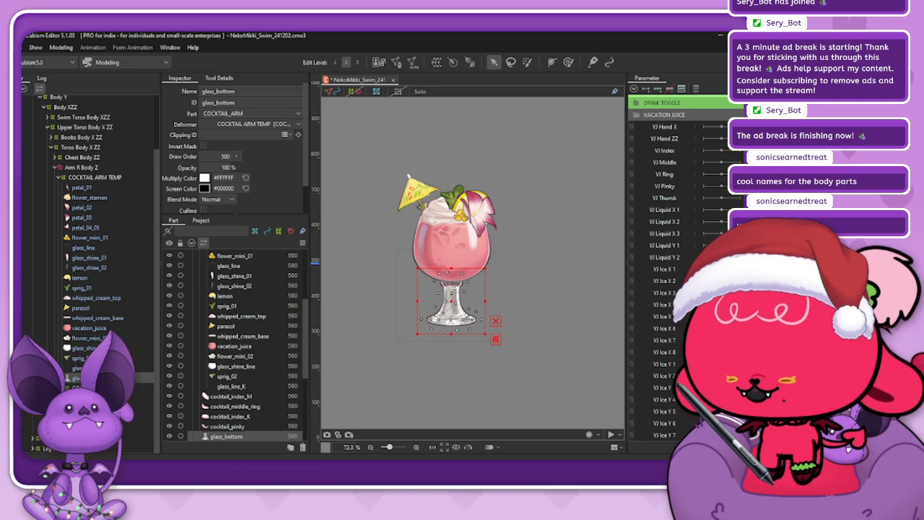
pyautogui.keyDown('ctrl'); pyautogui.click(77, 368); pyautogui.keyUp('ctrl')
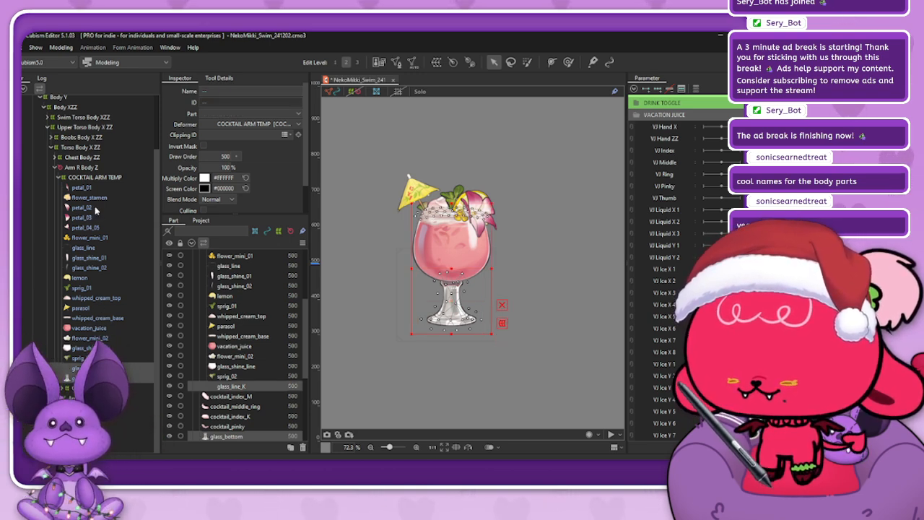
# - Create a warp deformer named FLOWER as parent of petal_01, flower_stamen, petal_02, petal_03 and petal_04_05
pyautogui.click(104, 187)
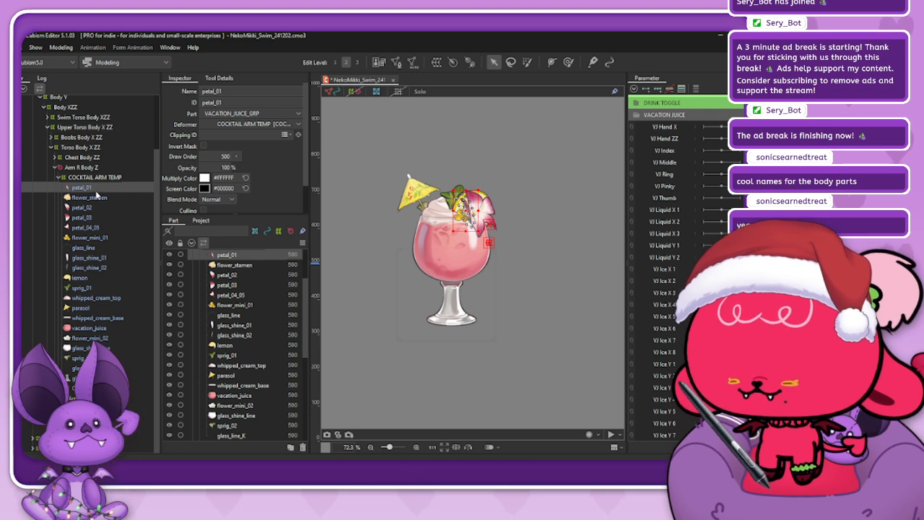
pyautogui.keyDown('shift'); pyautogui.click(95, 227); pyautogui.keyUp('shift')
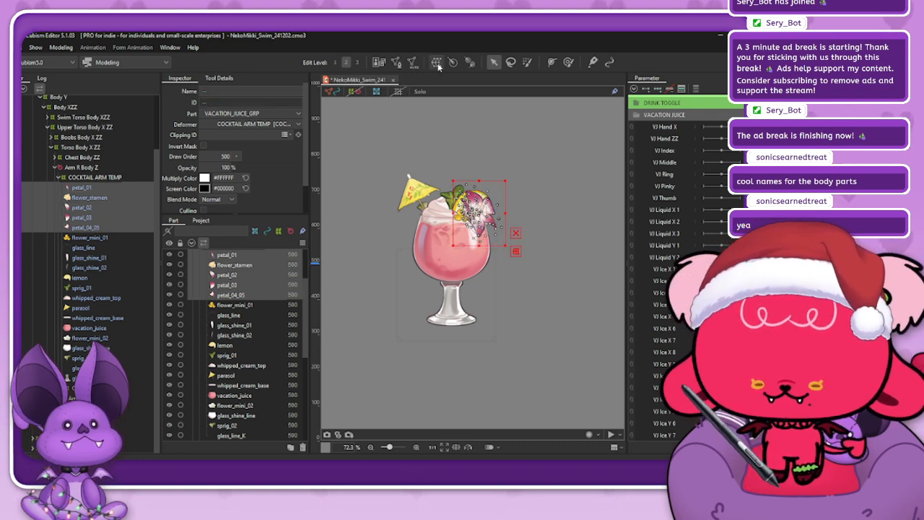
pyautogui.scroll(-7, 675, 216)
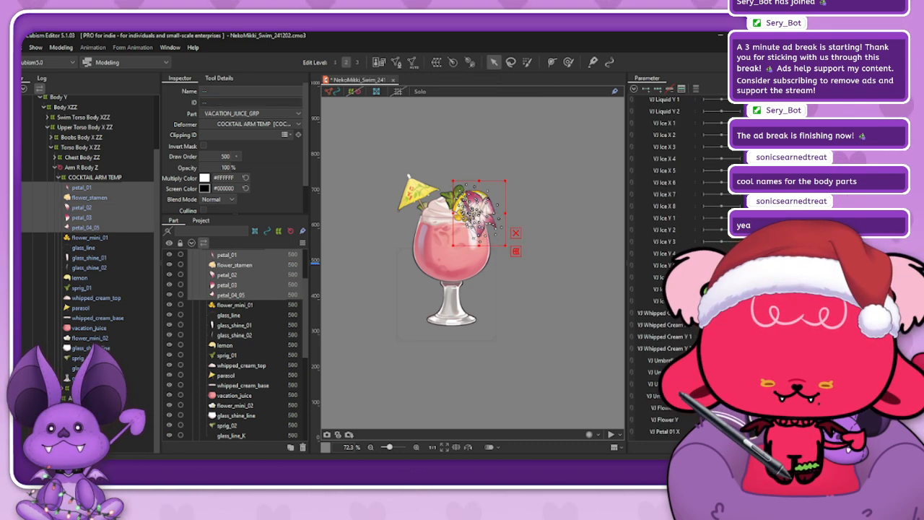
pyautogui.scroll(-1, 675, 216)
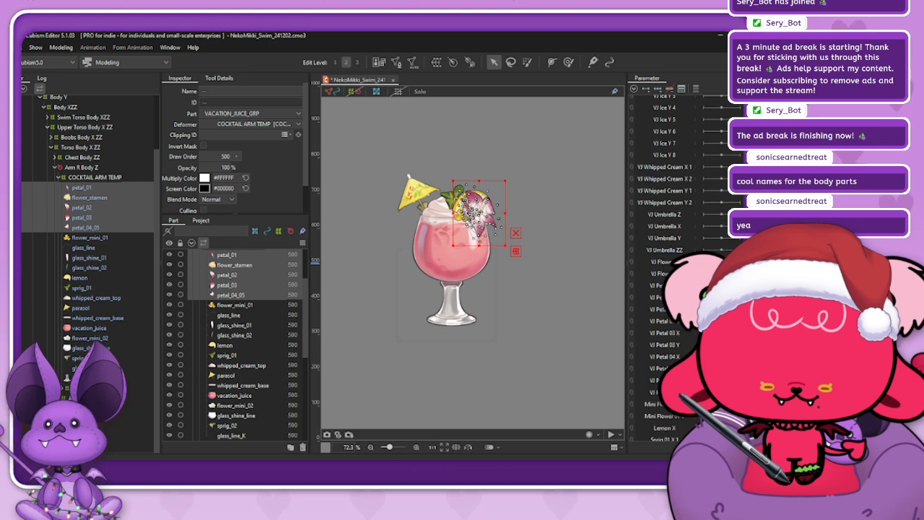
pyautogui.click(479, 61)
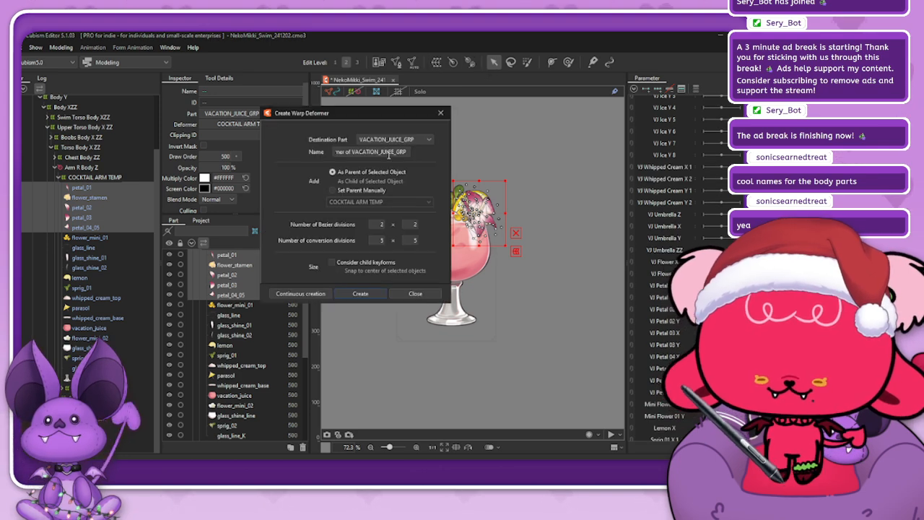
pyautogui.tripleClick(389, 151)
pyautogui.write('FLOW')
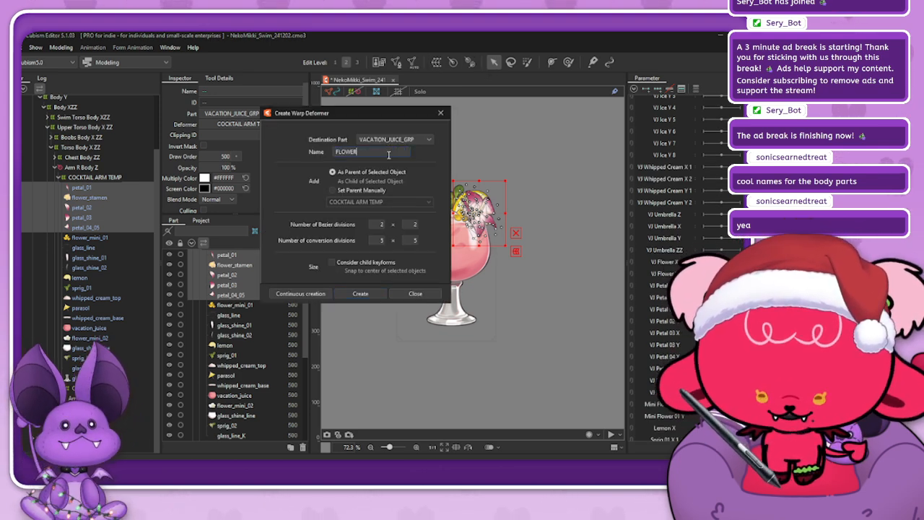
pyautogui.write('ER')
pyautogui.click(365, 294)
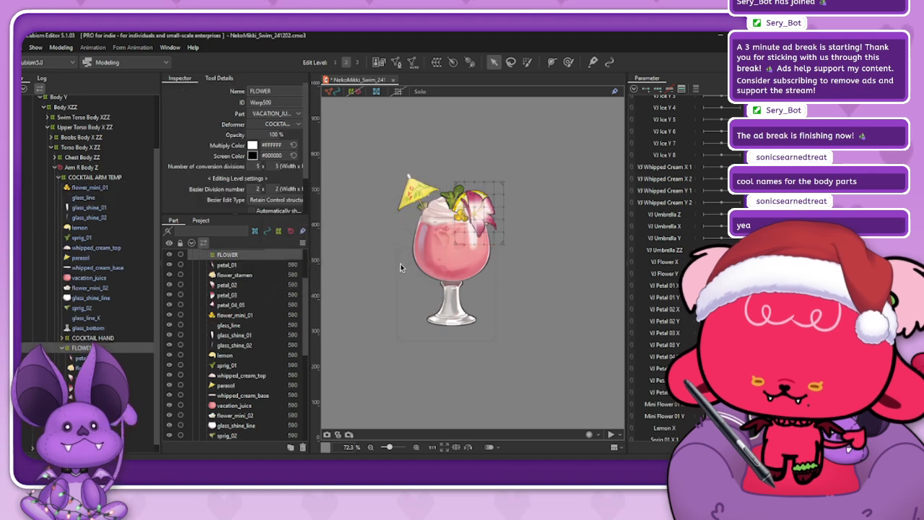
# - Set the FLOWER deformer's opacity to 0% and collapse its children in the deformer tree
pyautogui.moveTo(287, 134); pyautogui.dragTo(270, 138)
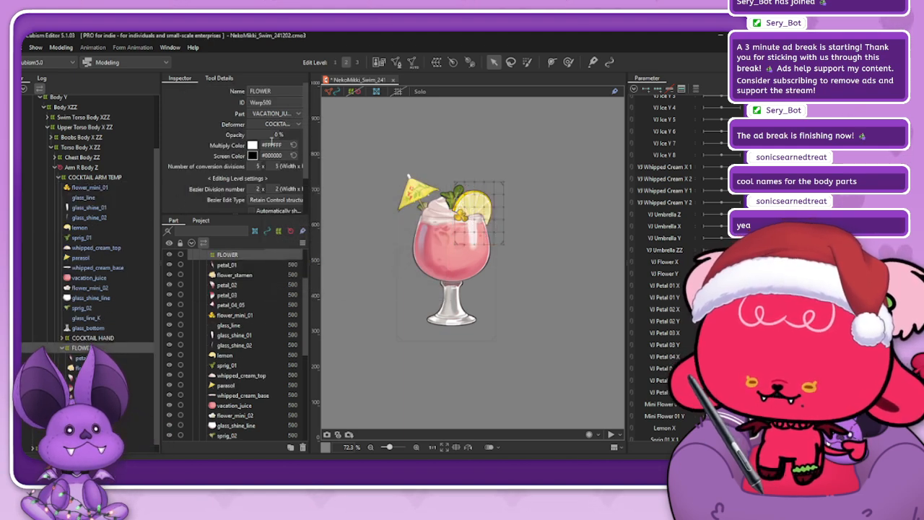
pyautogui.click(62, 347)
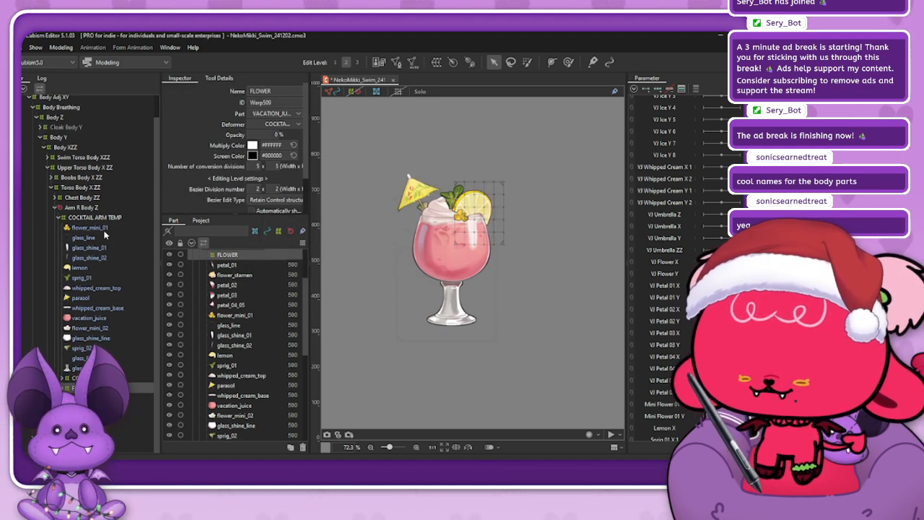
pyautogui.click(91, 296)
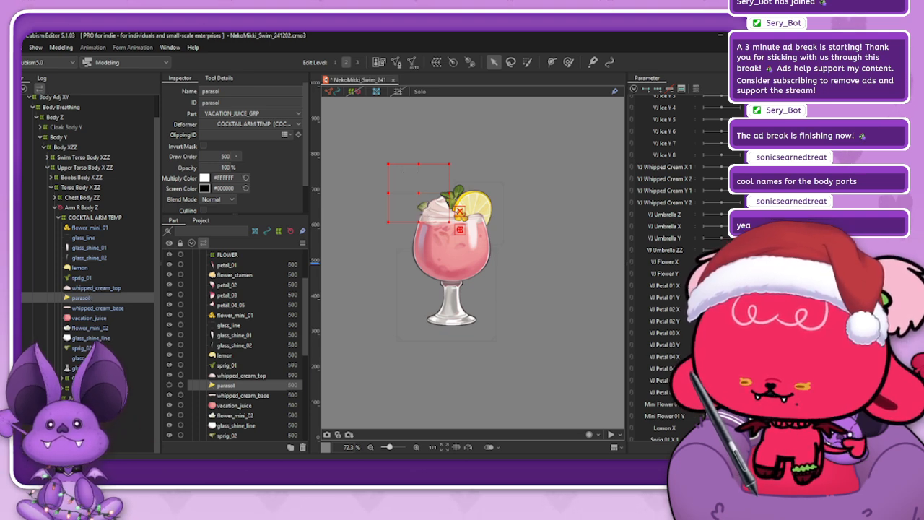
# - Create a warp deformer named WHIP CREAM as parent of whipped_cream_top and whipped_cream_base, and set its opacity to 0%
pyautogui.click(100, 287)
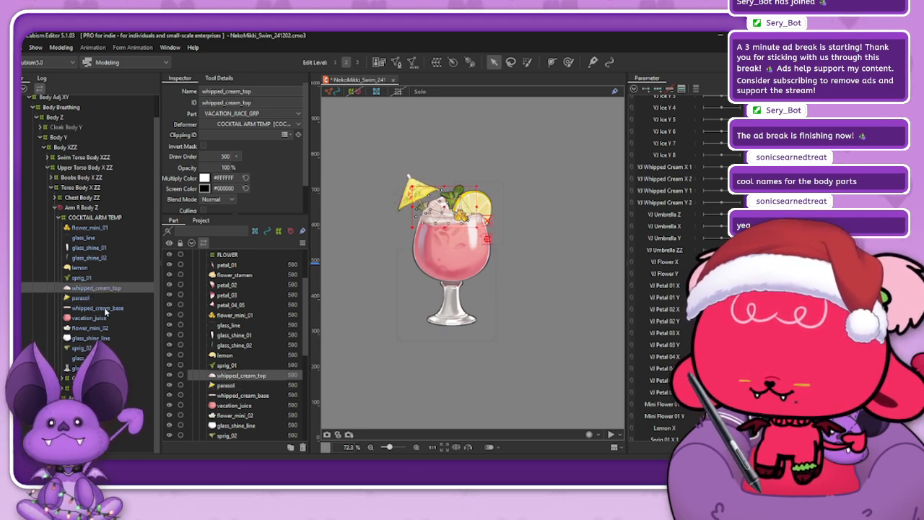
pyautogui.keyDown('ctrl'); pyautogui.click(101, 308); pyautogui.keyUp('ctrl')
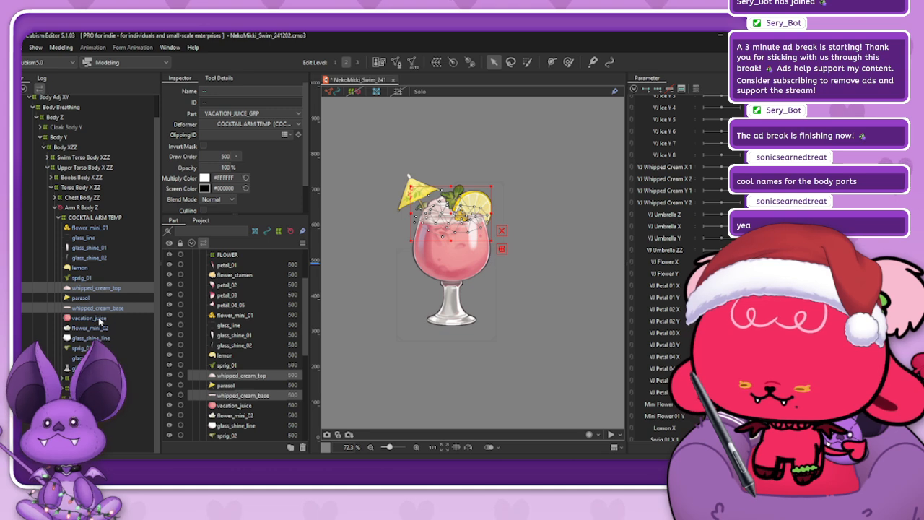
pyautogui.click(439, 64)
pyautogui.tripleClick(404, 152)
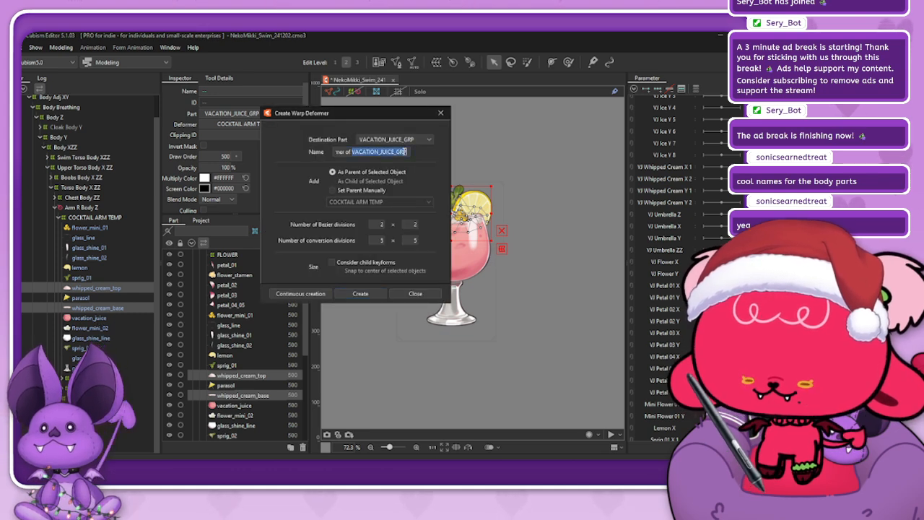
pyautogui.write('WHIP CREAM')
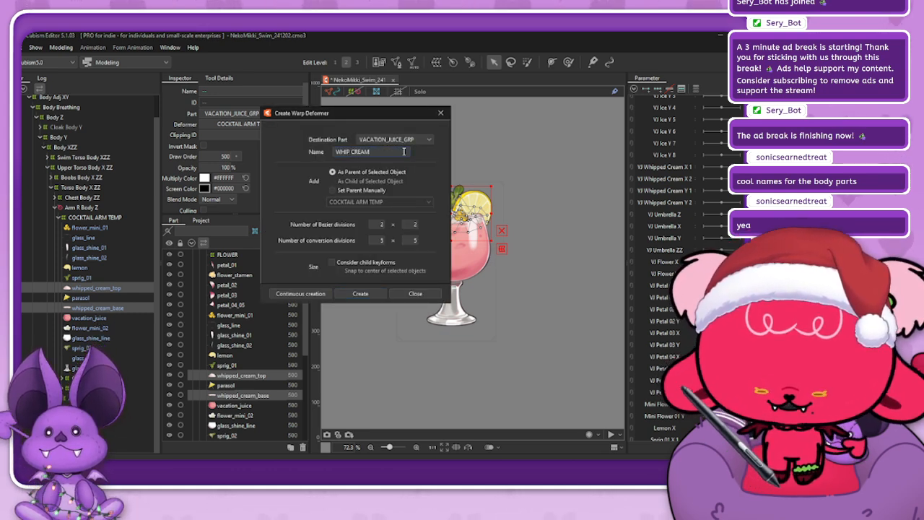
pyautogui.click(360, 293)
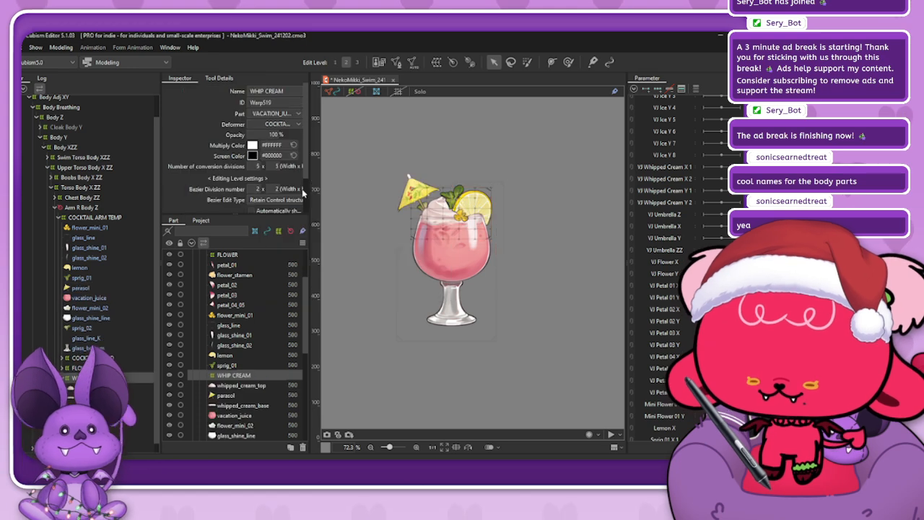
pyautogui.moveTo(276, 135); pyautogui.dragTo(204, 135)
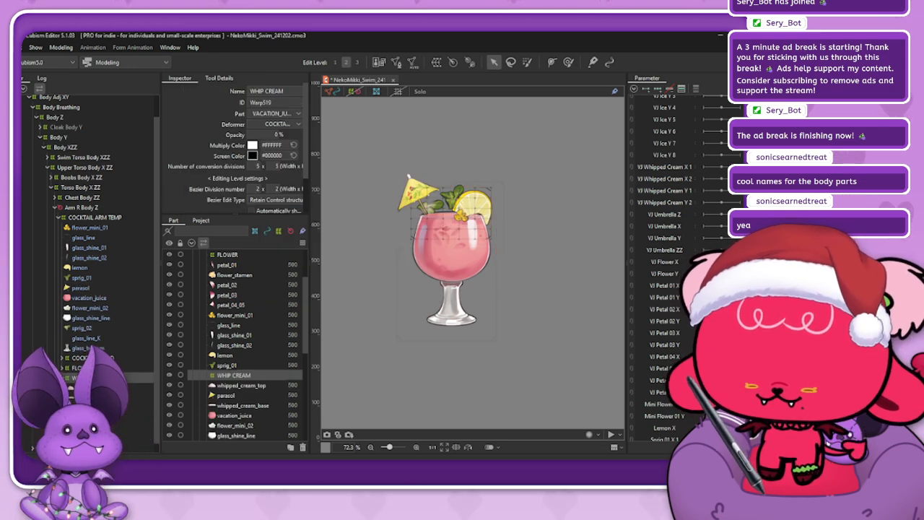
# - Check which areas of the drink the sprig_02, glass_shine_line and flower_mini_02 meshes cover
pyautogui.scroll(1, 63, 380)
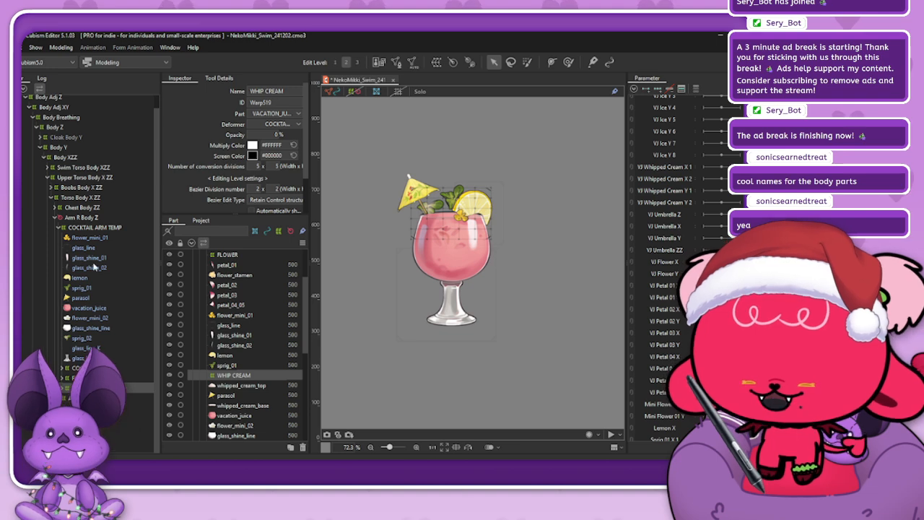
pyautogui.scroll(2, 415, 166)
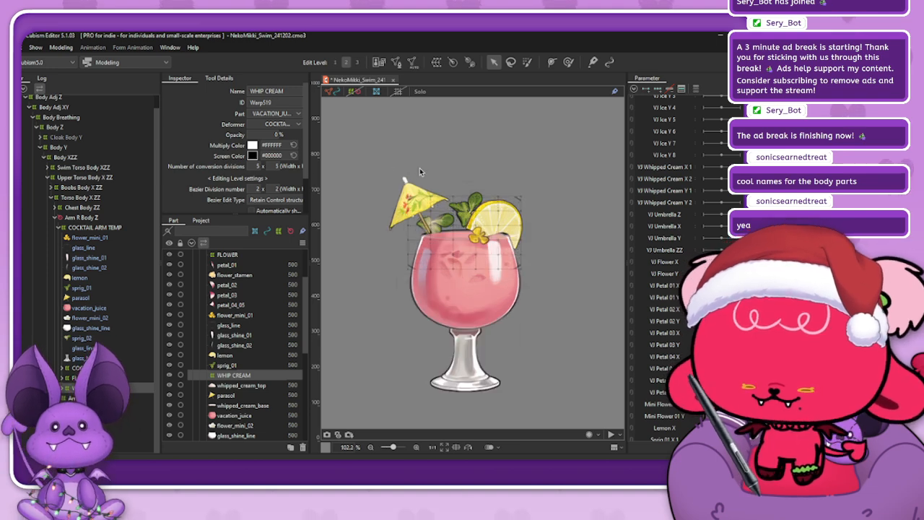
pyautogui.click(101, 337)
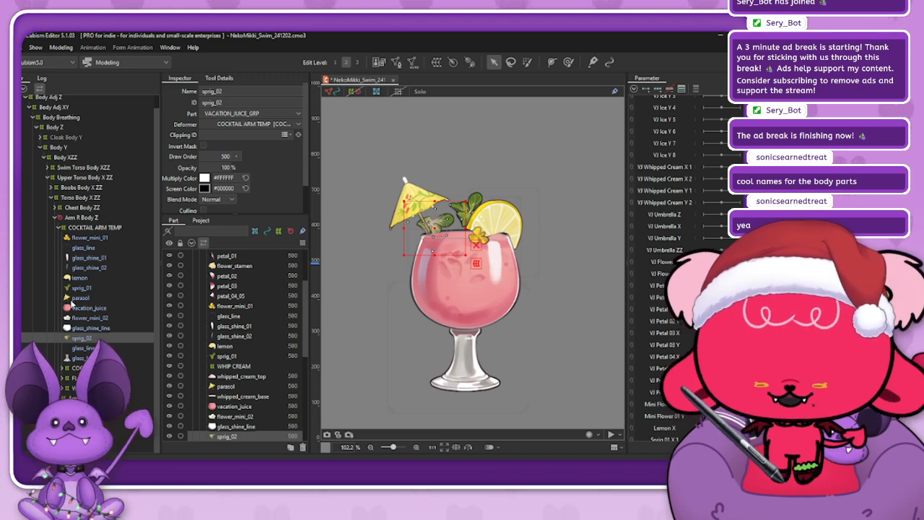
pyautogui.click(92, 329)
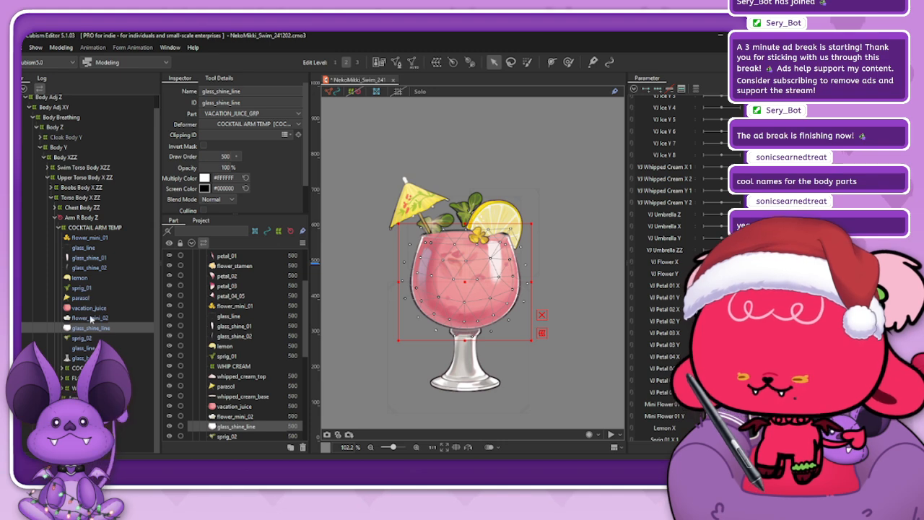
pyautogui.click(90, 319)
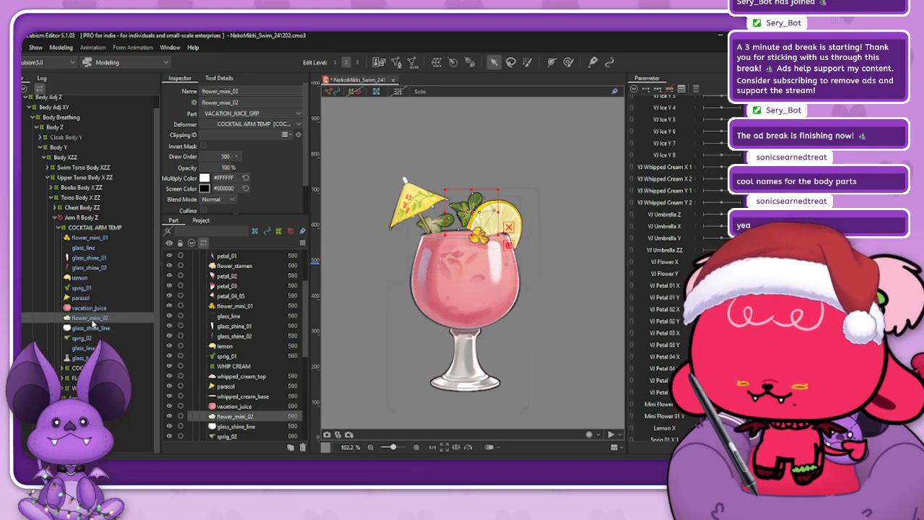
# - Create a warp deformer named GLASS as parent of glass_line, glass_shine_01, glass_shine_02, vacation_juice, glass_shine_line, glass_line_K and glass_bottom
pyautogui.click(93, 268)
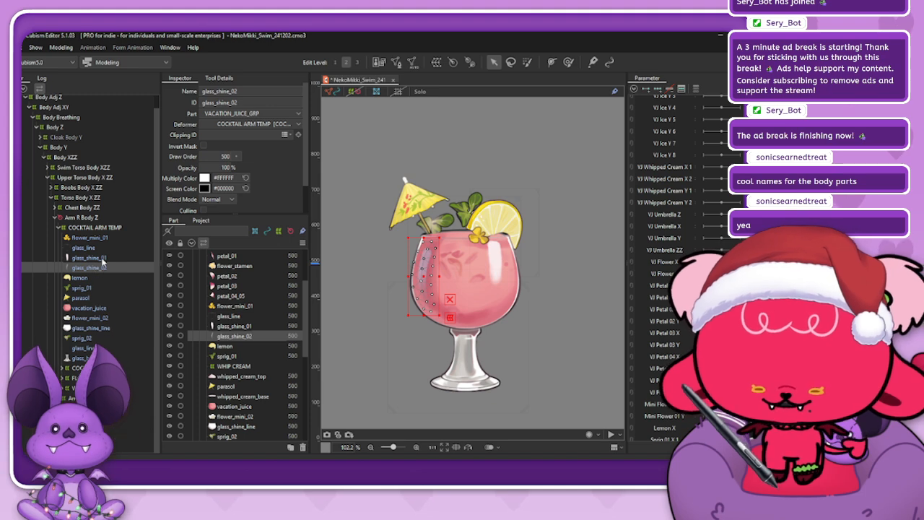
pyautogui.keyDown('ctrl'); pyautogui.click(101, 258); pyautogui.keyUp('ctrl')
pyautogui.keyDown('ctrl'); pyautogui.click(105, 248); pyautogui.keyUp('ctrl')
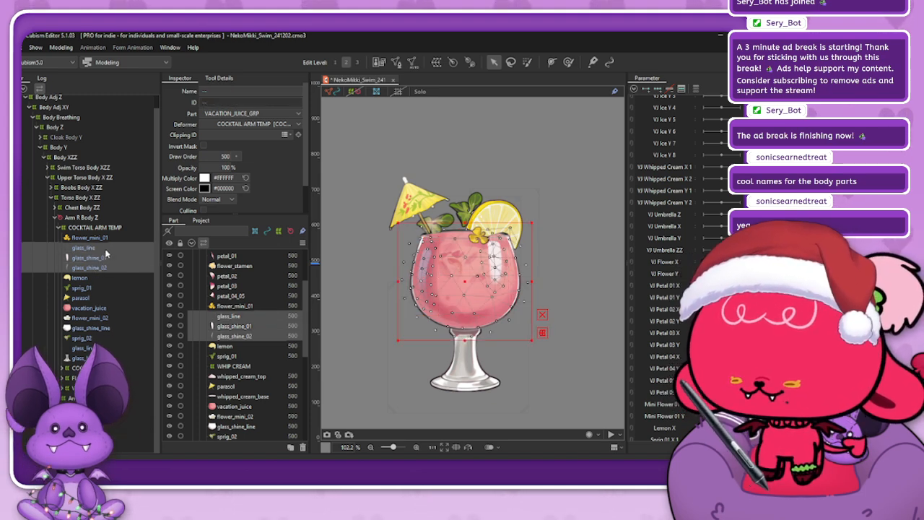
pyautogui.keyDown('ctrl'); pyautogui.click(88, 307); pyautogui.keyUp('ctrl')
pyautogui.keyDown('ctrl'); pyautogui.click(91, 328); pyautogui.keyUp('ctrl')
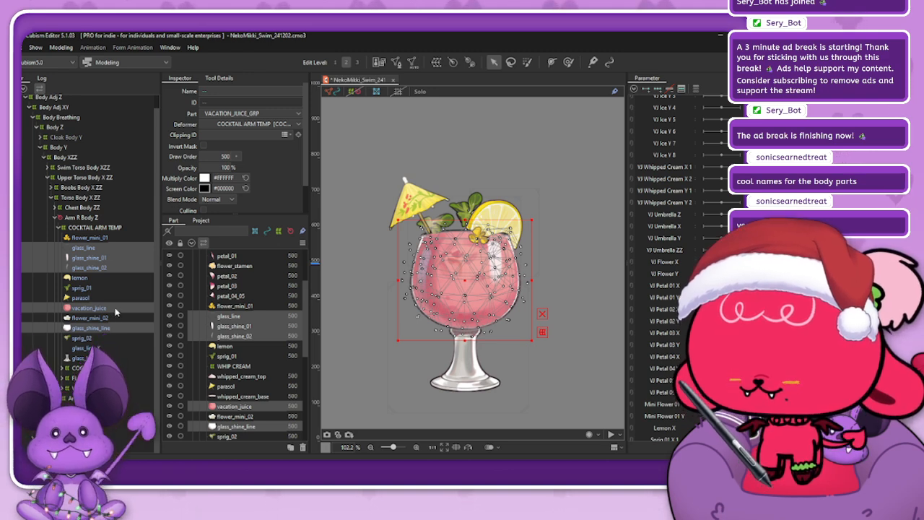
pyautogui.keyDown('ctrl'); pyautogui.click(101, 349); pyautogui.keyUp('ctrl')
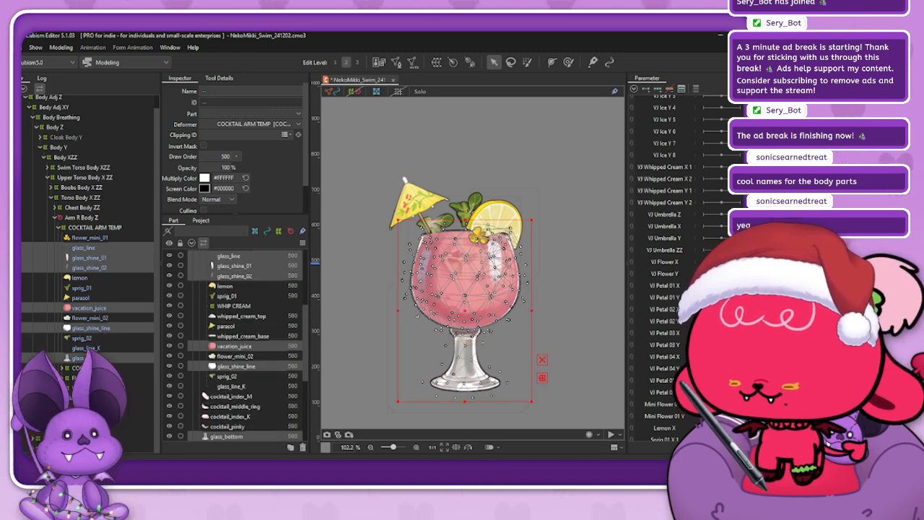
pyautogui.click(452, 62)
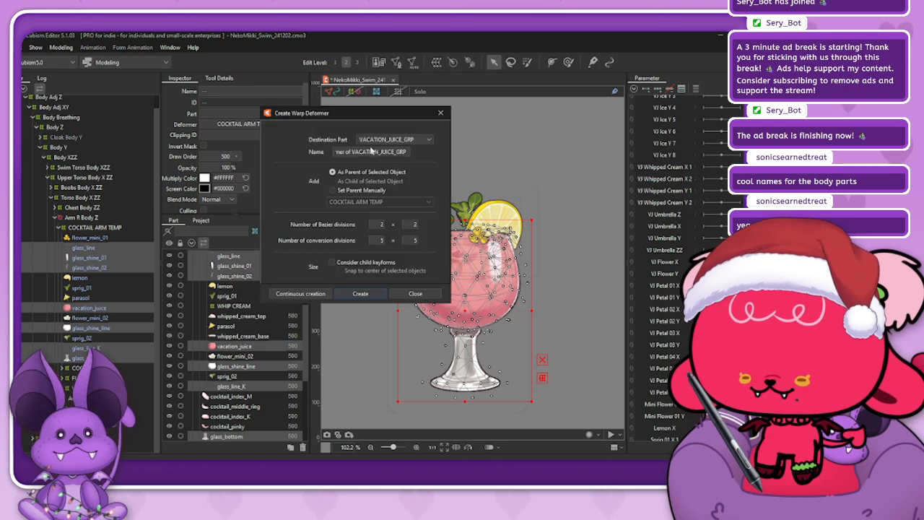
pyautogui.doubleClick(367, 152)
pyautogui.write('GLASS')
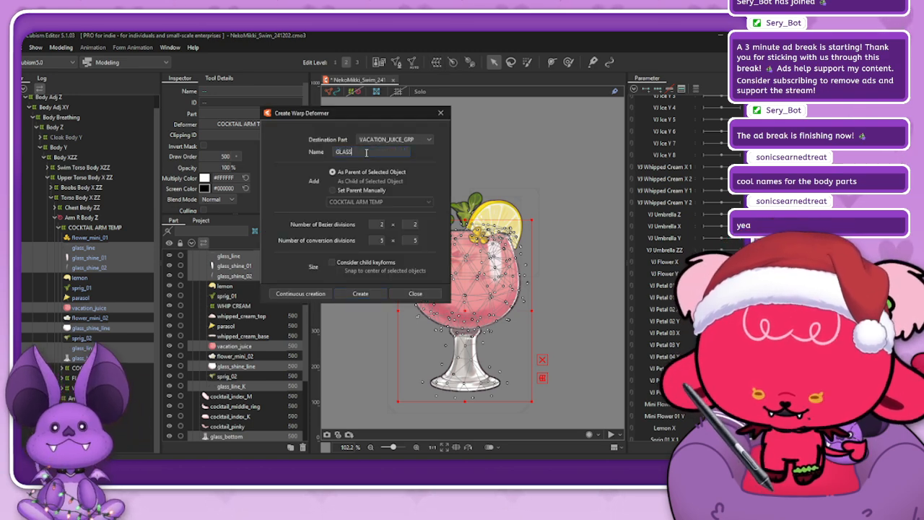
pyautogui.click(377, 293)
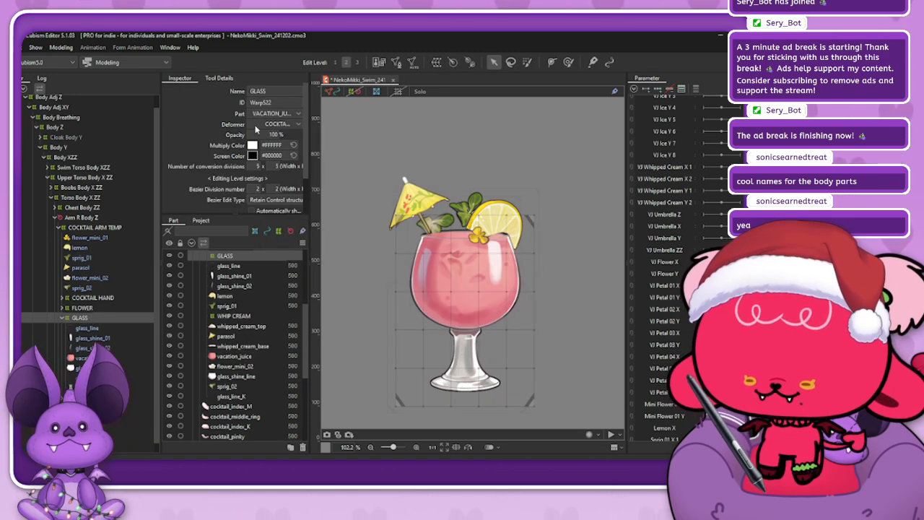
# - Move vacation_juice out of GLASS to directly under COCKTAIL ARM TEMP, and set the GLASS deformer's opacity to 0%
pyautogui.moveTo(276, 134)
pyautogui.mouseDown()
pyautogui.moveTo(241, 135)
pyautogui.moveTo(276, 137)
pyautogui.mouseUp()
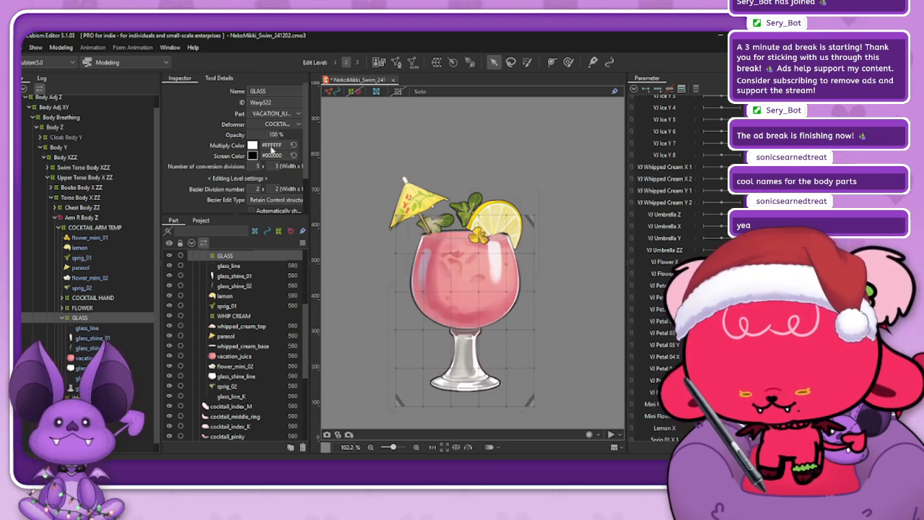
pyautogui.click(93, 357)
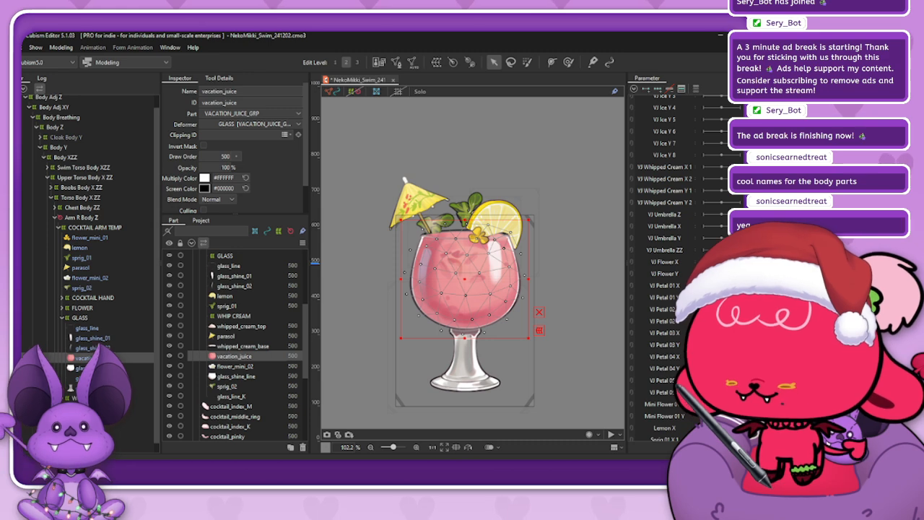
pyautogui.moveTo(94, 357); pyautogui.dragTo(105, 275)
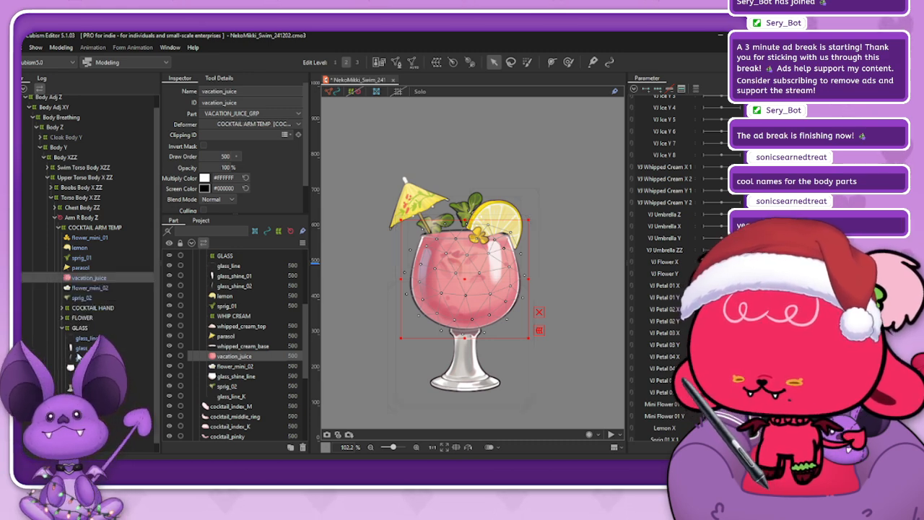
pyautogui.click(89, 328)
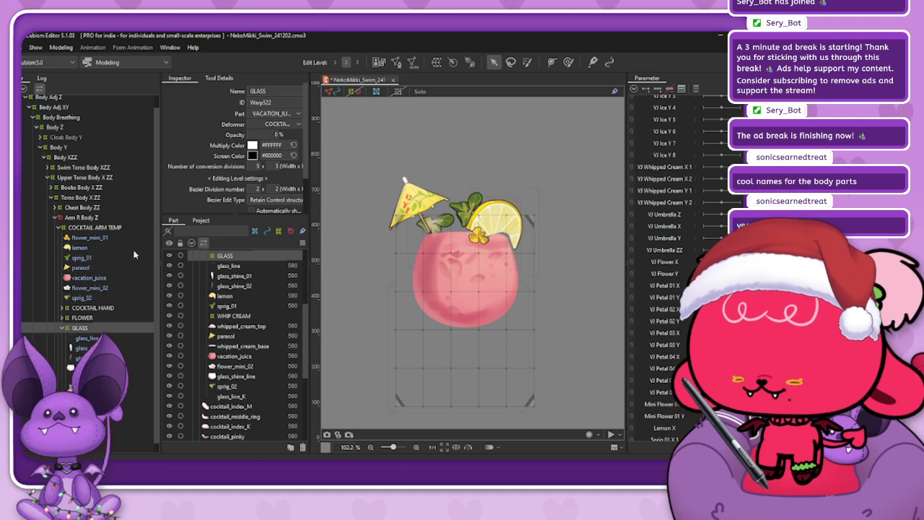
pyautogui.click(60, 329)
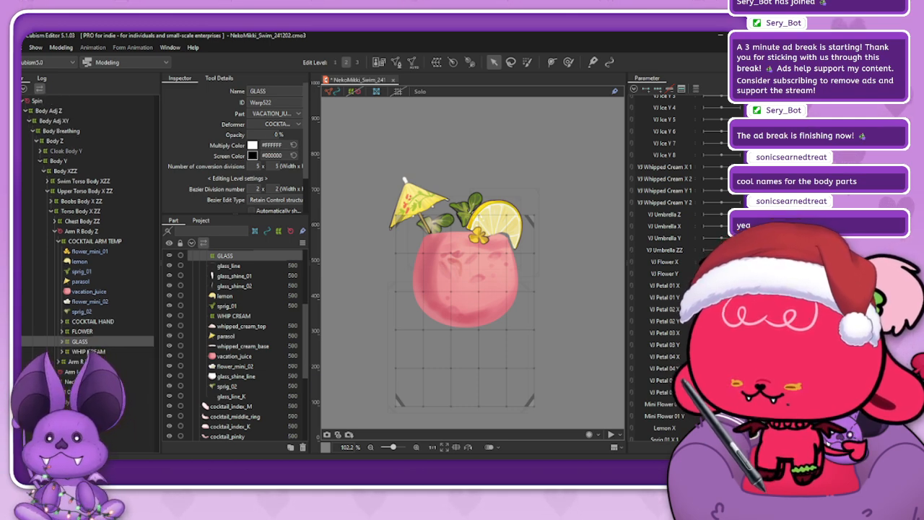
# - Rename the WHIP CREAM warp deformer as DRINK
pyautogui.click(91, 351)
pyautogui.click(275, 92)
pyautogui.write('DRINK')
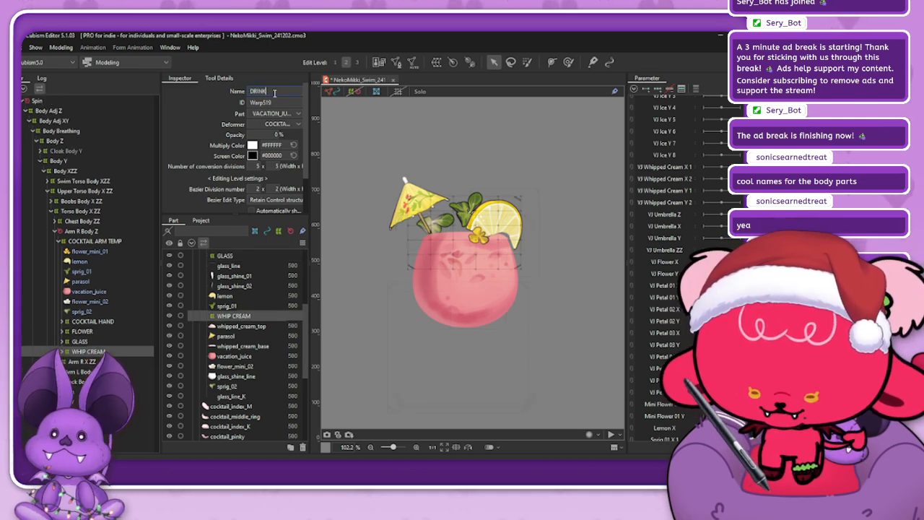
pyautogui.press('Return')
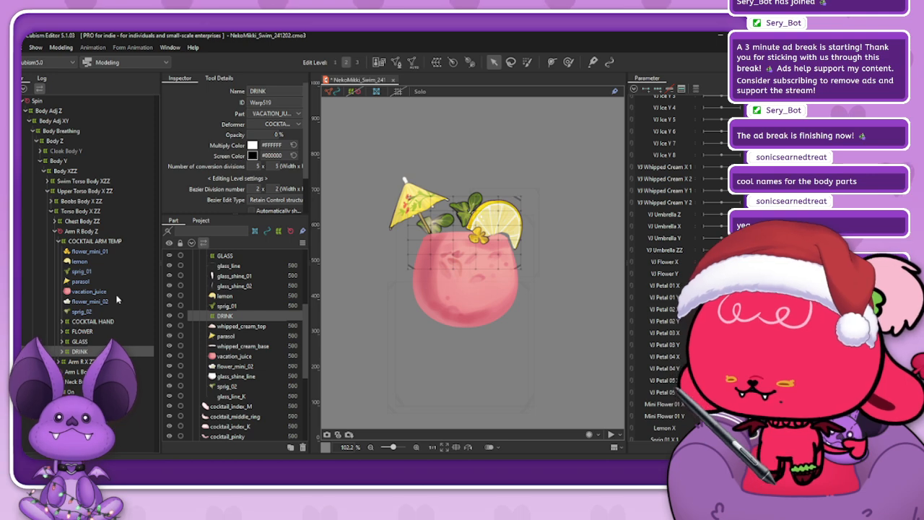
# - Move the vacation_juice mesh under the DRINK deformer in the deformer tree
pyautogui.click(88, 291)
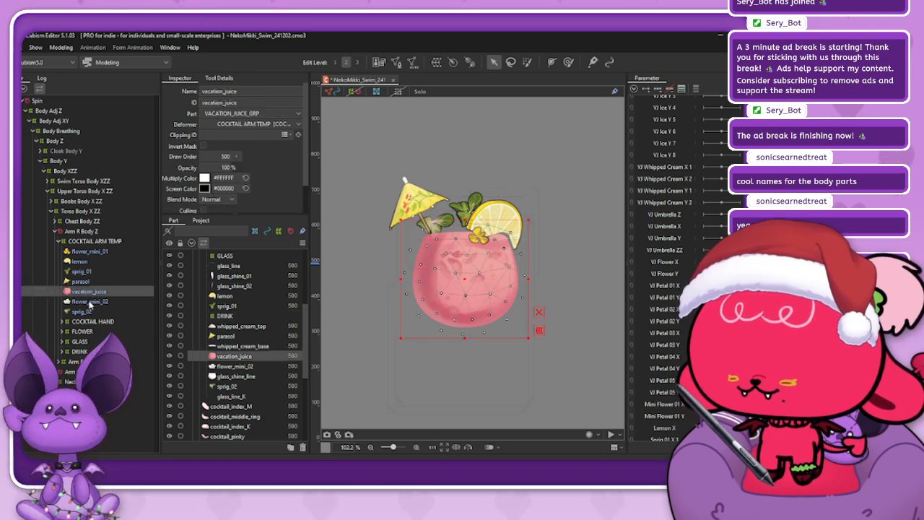
pyautogui.moveTo(89, 304); pyautogui.dragTo(81, 354)
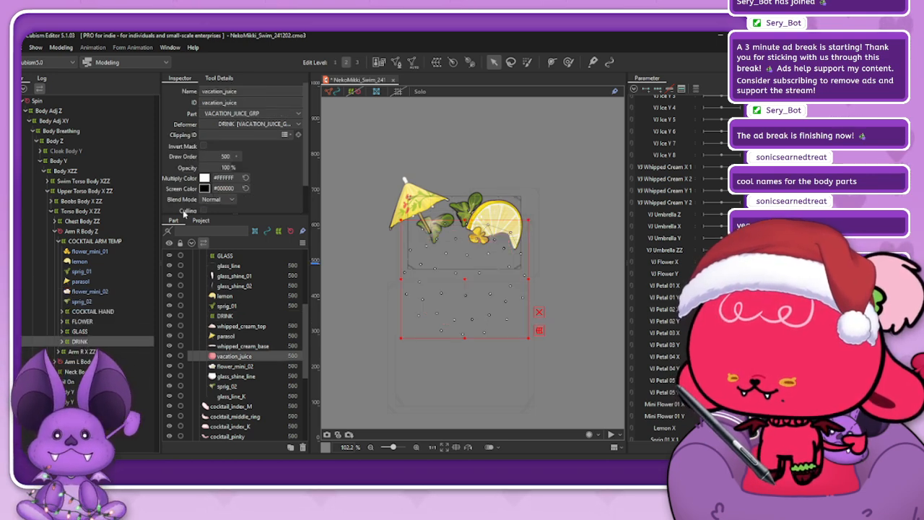
pyautogui.click(82, 341)
pyautogui.moveTo(262, 133)
pyautogui.mouseDown()
pyautogui.moveTo(296, 134)
pyautogui.moveTo(261, 135)
pyautogui.mouseUp()
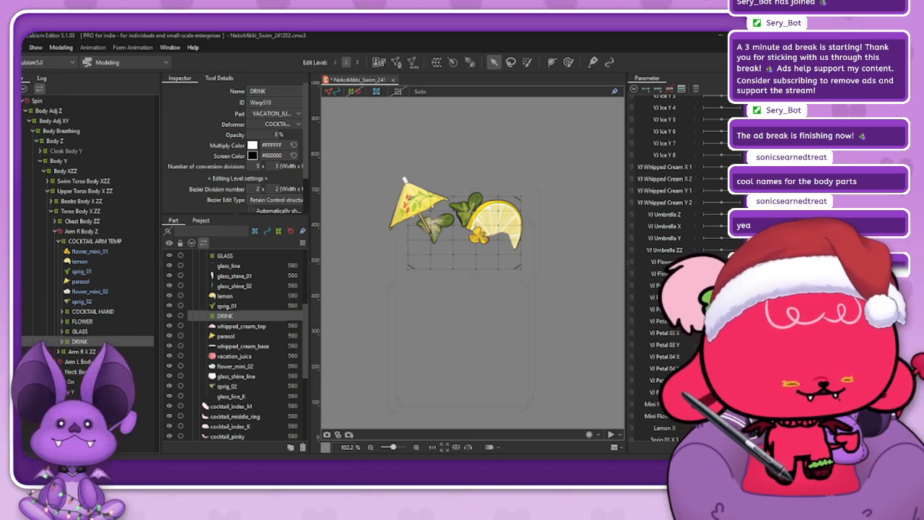
# - Hide the lemon and parasol meshes to isolate the remaining small drink garnishes
pyautogui.click(80, 261)
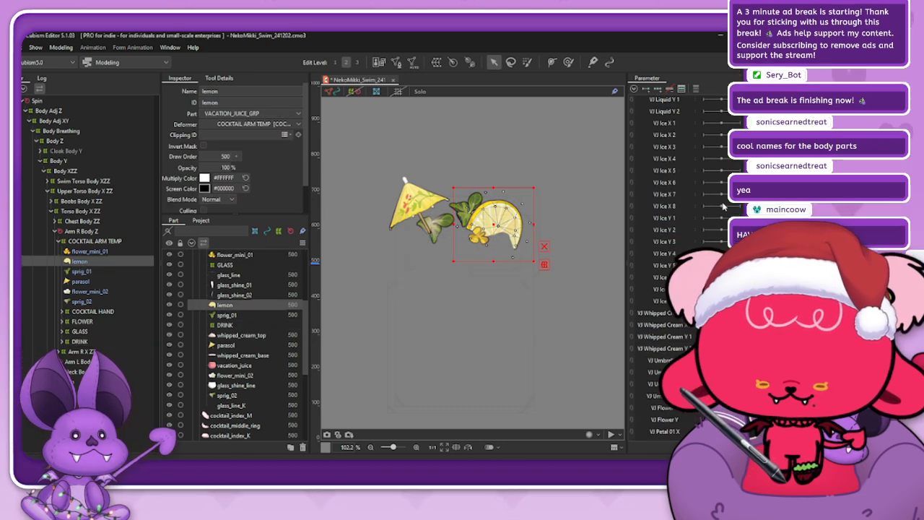
pyautogui.scroll(8, 693, 202)
pyautogui.scroll(-6, 722, 207)
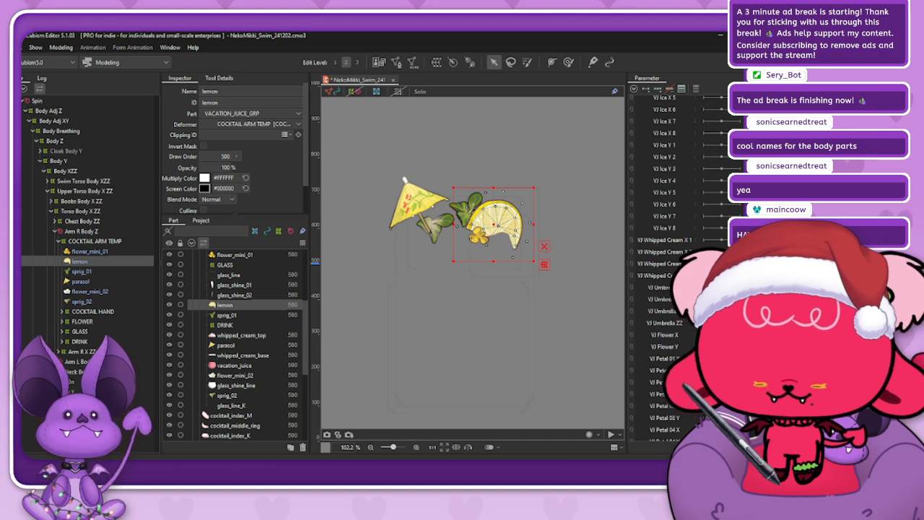
pyautogui.click(169, 305)
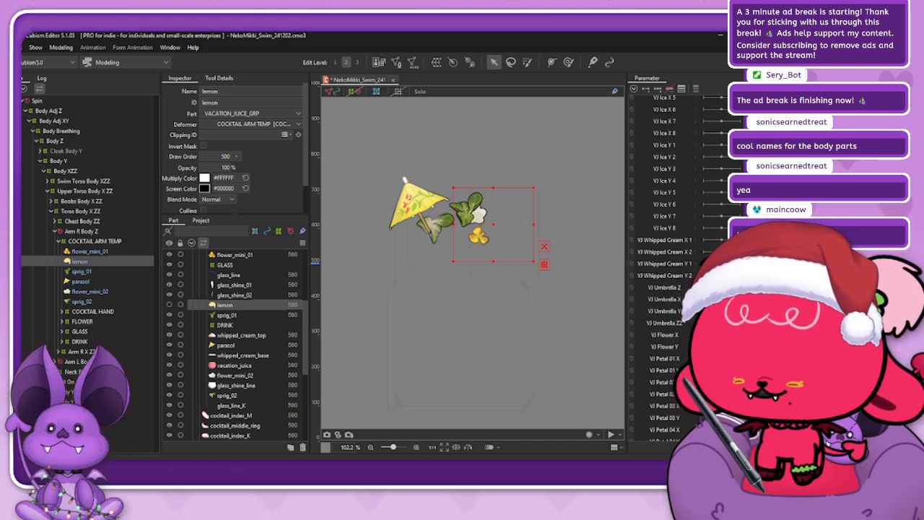
pyautogui.click(170, 345)
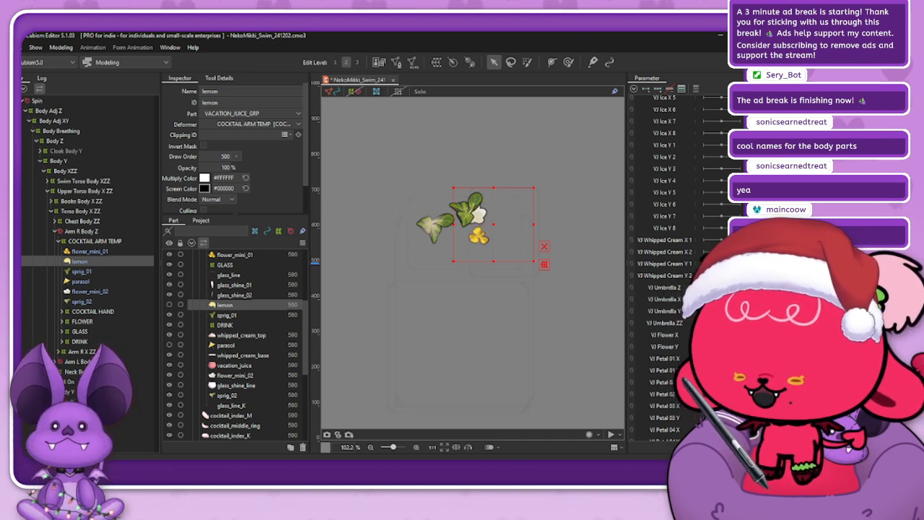
# - Hide the flower_mini_01, flower_mini_02, sprig_01 and sprig_02 meshes
pyautogui.click(170, 255)
pyautogui.click(87, 292)
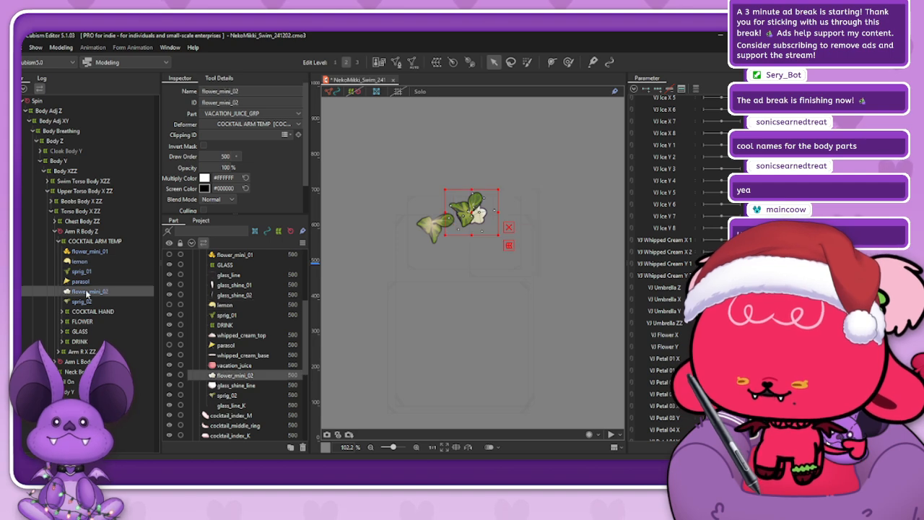
pyautogui.click(170, 375)
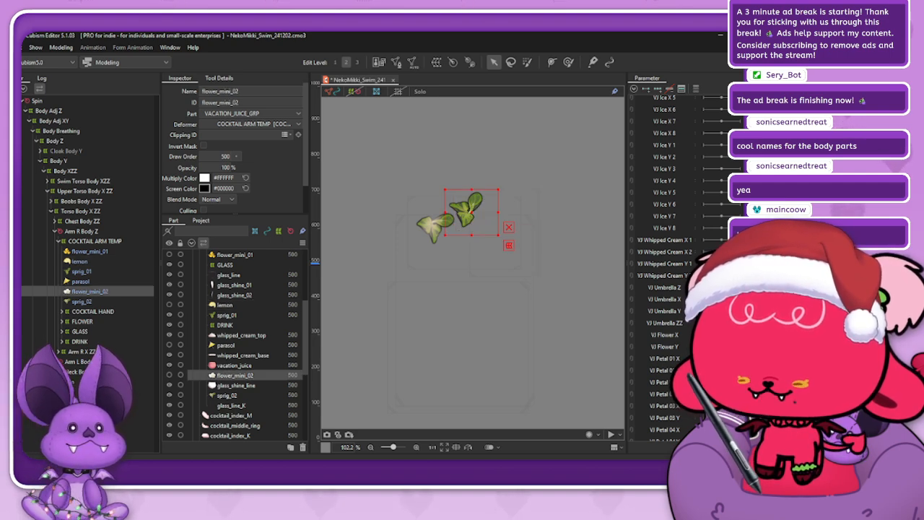
pyautogui.click(169, 315)
pyautogui.click(170, 315)
pyautogui.click(170, 315)
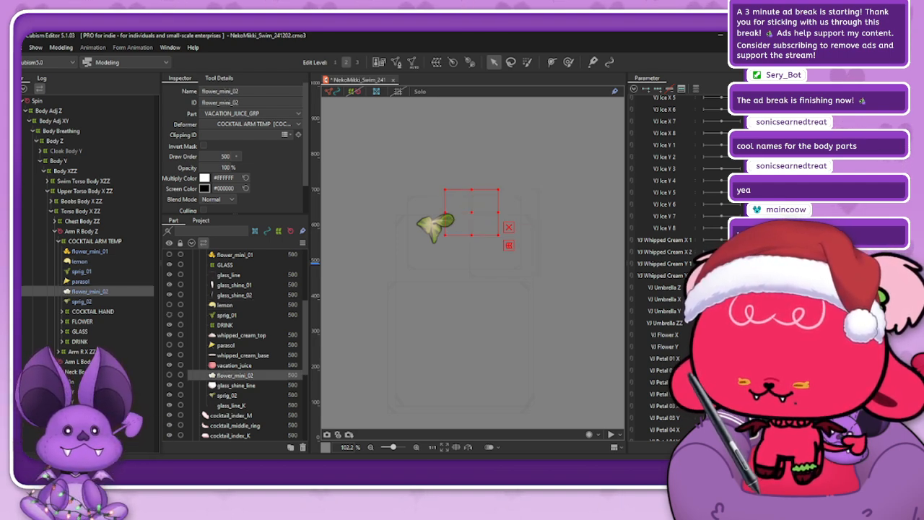
pyautogui.click(170, 395)
pyautogui.click(170, 394)
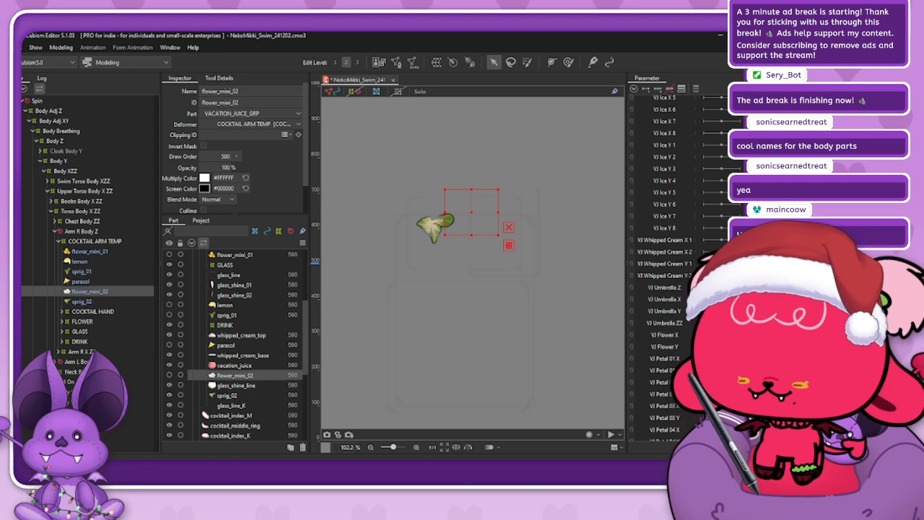
# - Set the FLOWER warp deformer's opacity to 100%
pyautogui.click(82, 321)
pyautogui.click(277, 135)
pyautogui.write('100')
pyautogui.press('Return')
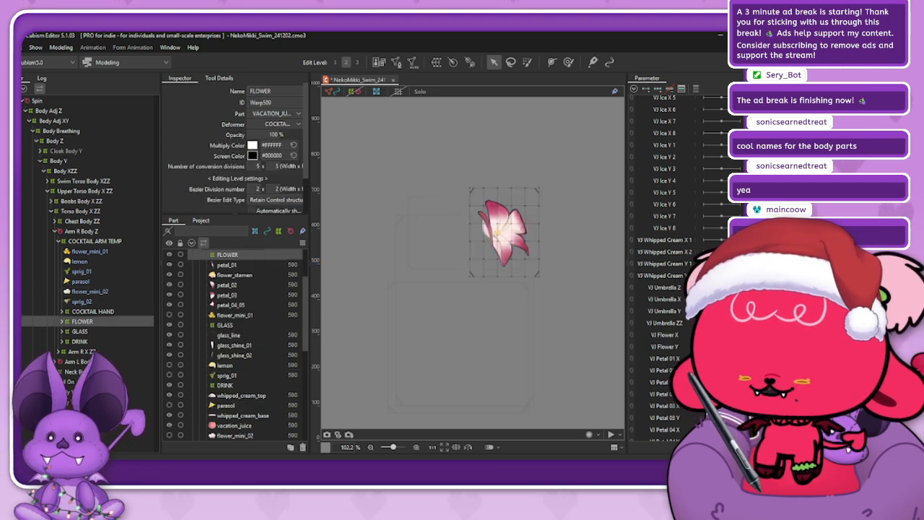
pyautogui.scroll(3, 541, 206)
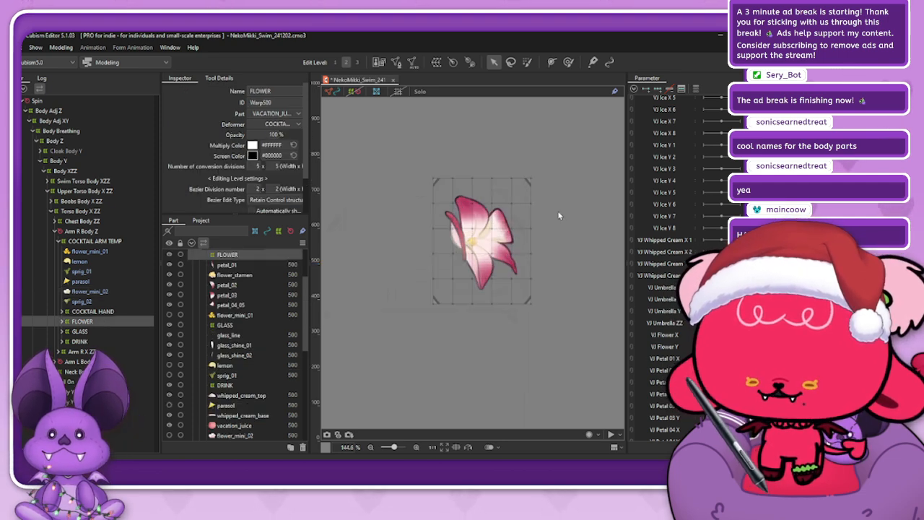
# - Generate an automatic mesh for petal_01 inside the FLOWER deformer using the Set_06 preset
pyautogui.click(62, 322)
pyautogui.click(83, 331)
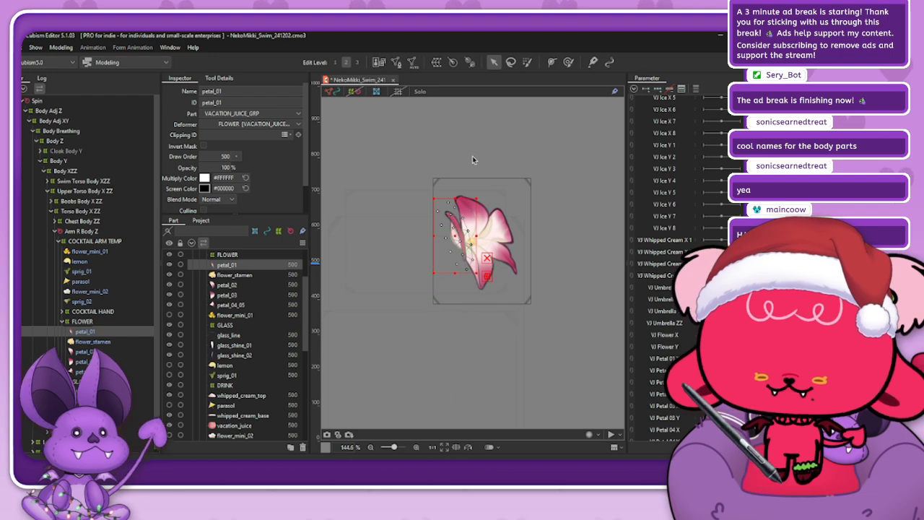
pyautogui.click(412, 62)
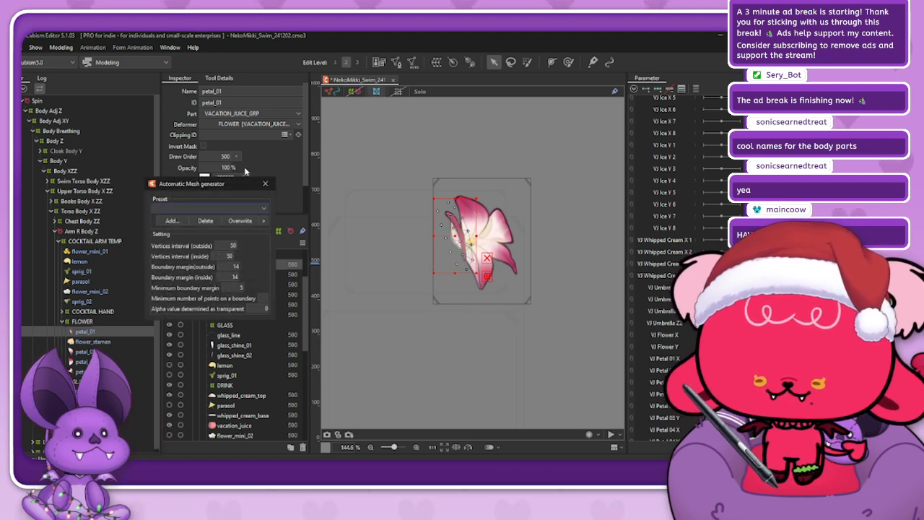
pyautogui.click(209, 208)
pyautogui.click(173, 309)
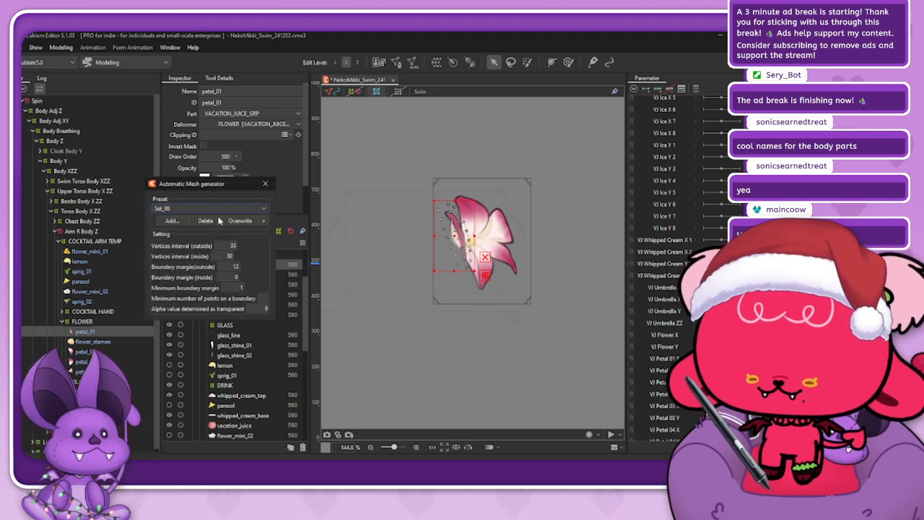
pyautogui.click(265, 185)
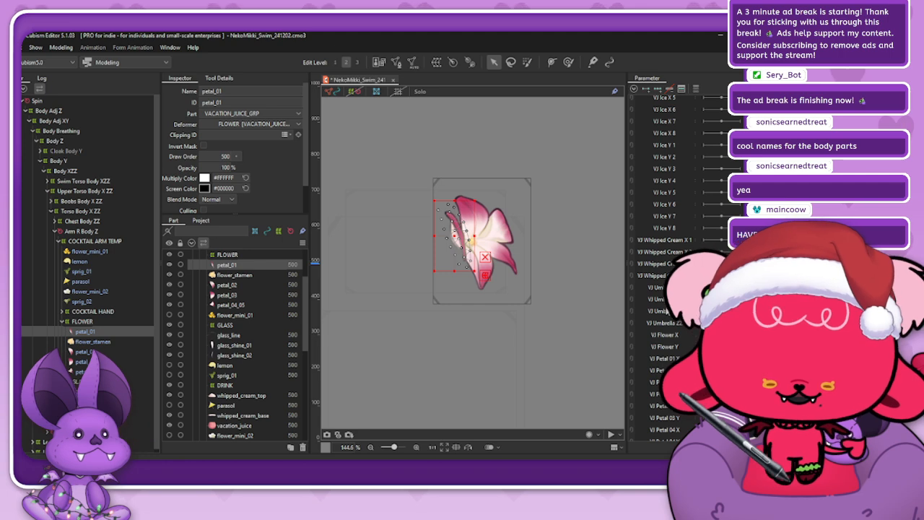
# - Create a warp deformer named Petal 01 XY as the parent of petal_01
pyautogui.scroll(-3, 671, 267)
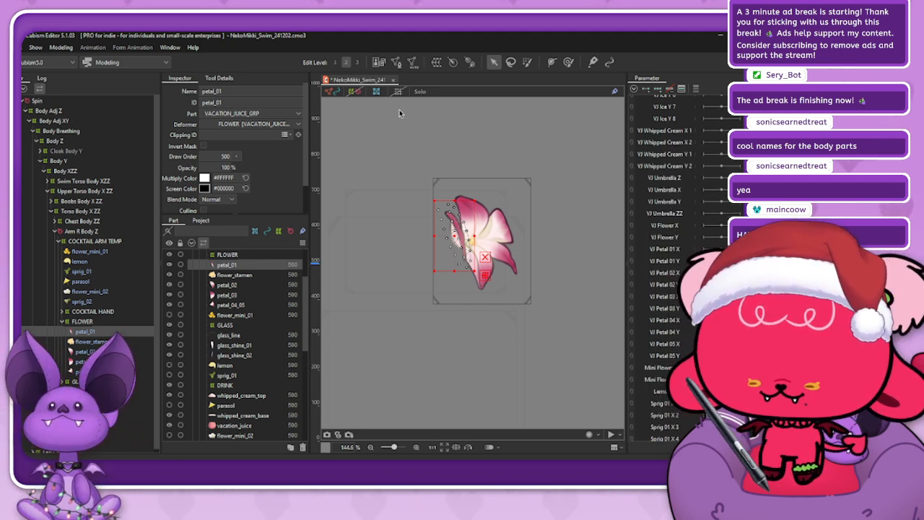
pyautogui.click(435, 63)
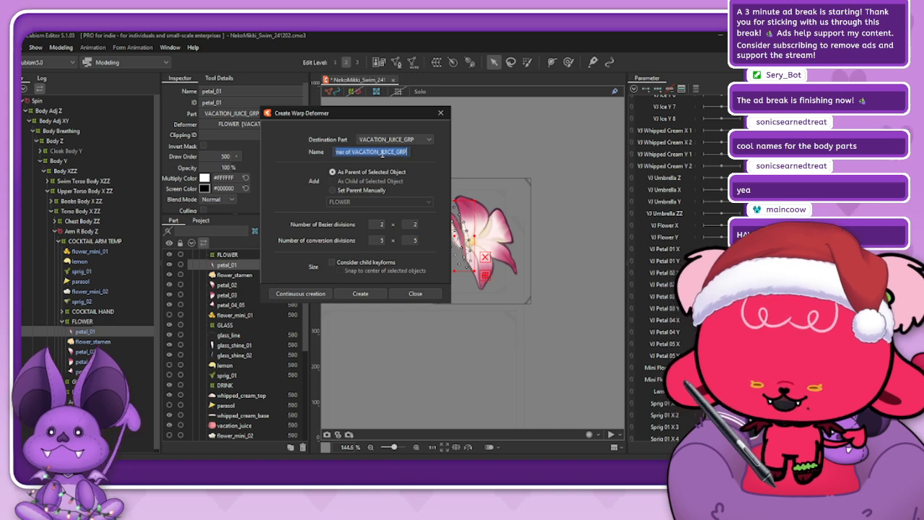
pyautogui.write('Petal 01 XY')
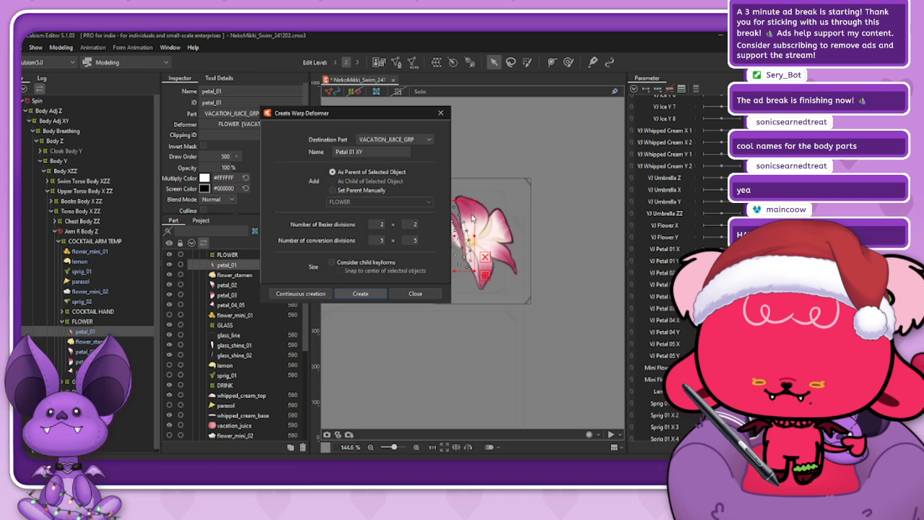
pyautogui.click(363, 293)
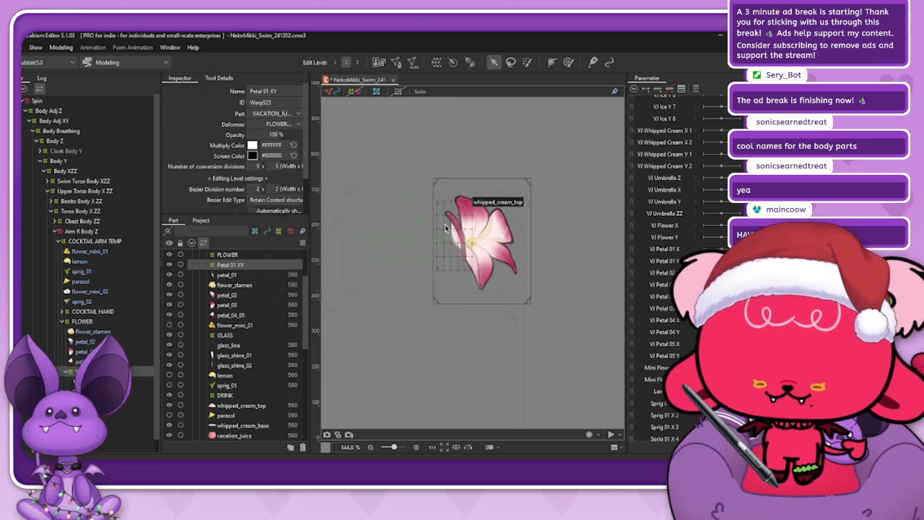
# - Enlarge the Petal 01 XY warp deformer slightly around its petal and set its conversion divisions to 5 x 10
pyautogui.scroll(3, 449, 227)
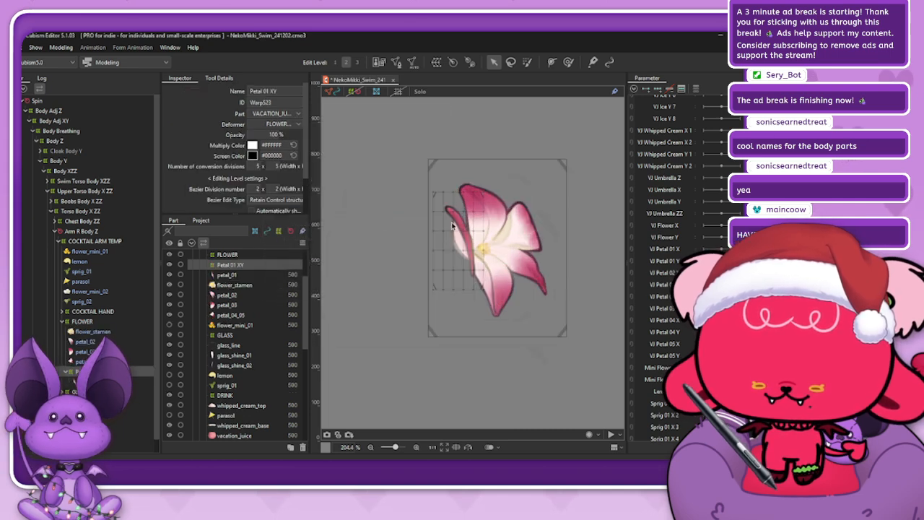
pyautogui.click(443, 181)
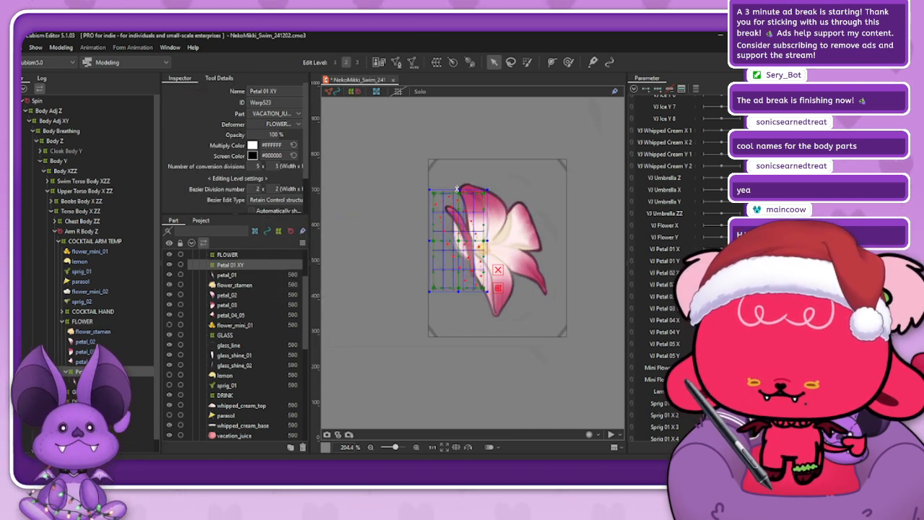
pyautogui.moveTo(458, 188); pyautogui.dragTo(458, 187)
pyautogui.moveTo(487, 241); pyautogui.dragTo(489, 240)
pyautogui.moveTo(460, 188); pyautogui.dragTo(461, 187)
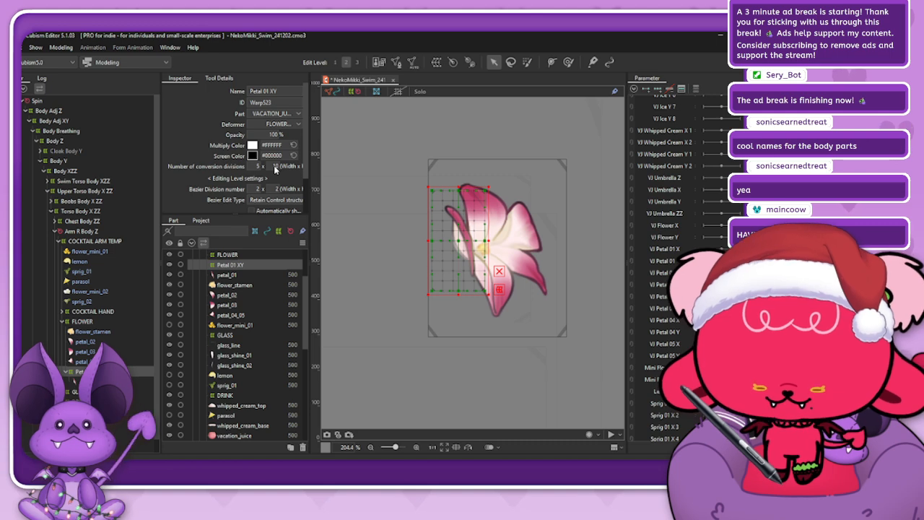
pyautogui.scroll(2, 496, 240)
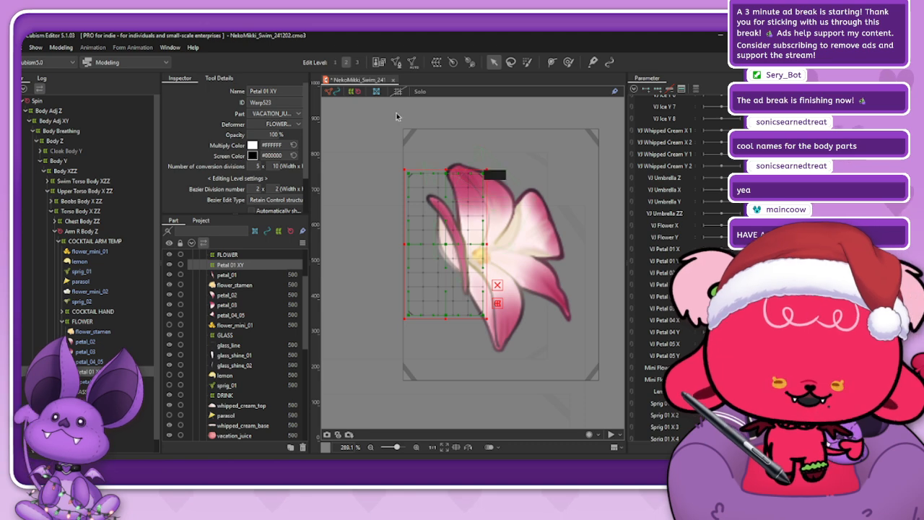
# - Generate an automatic mesh for petal_02 using the Set_03 preset
pyautogui.click(95, 342)
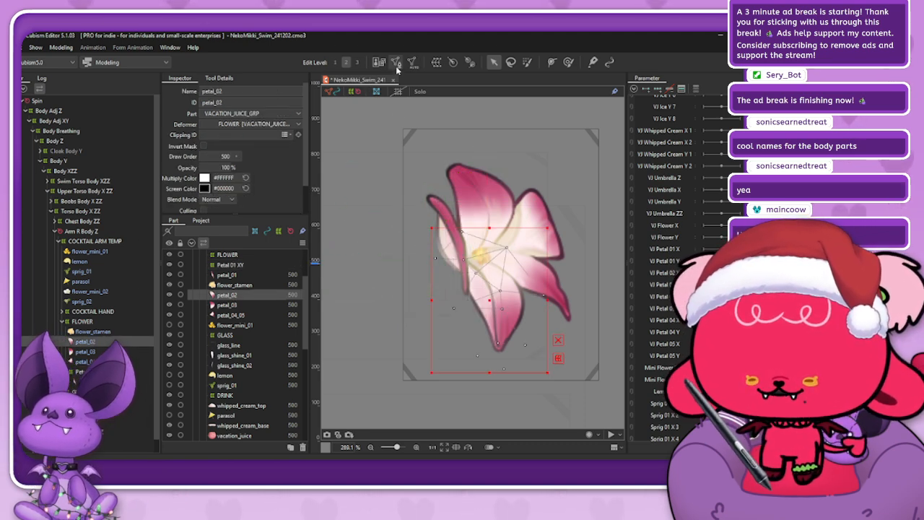
pyautogui.click(397, 62)
pyautogui.click(207, 208)
pyautogui.click(171, 291)
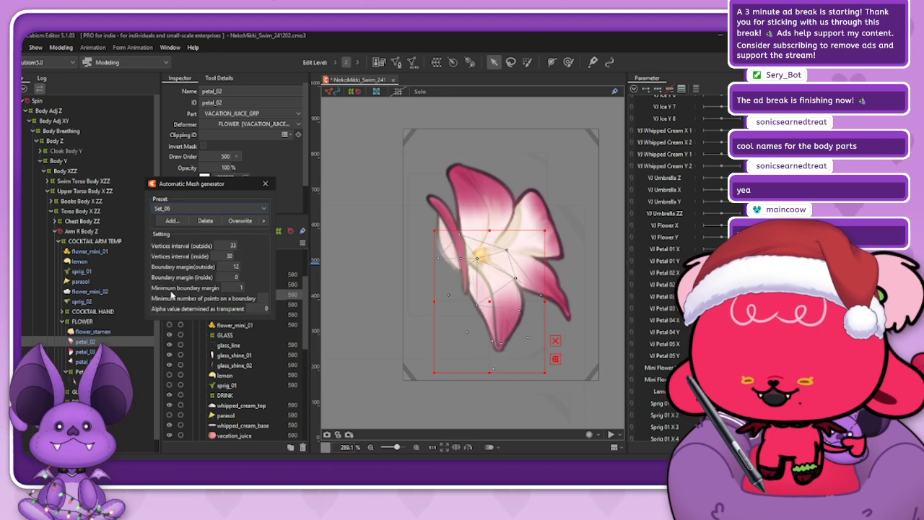
pyautogui.click(207, 220)
pyautogui.press('Return')
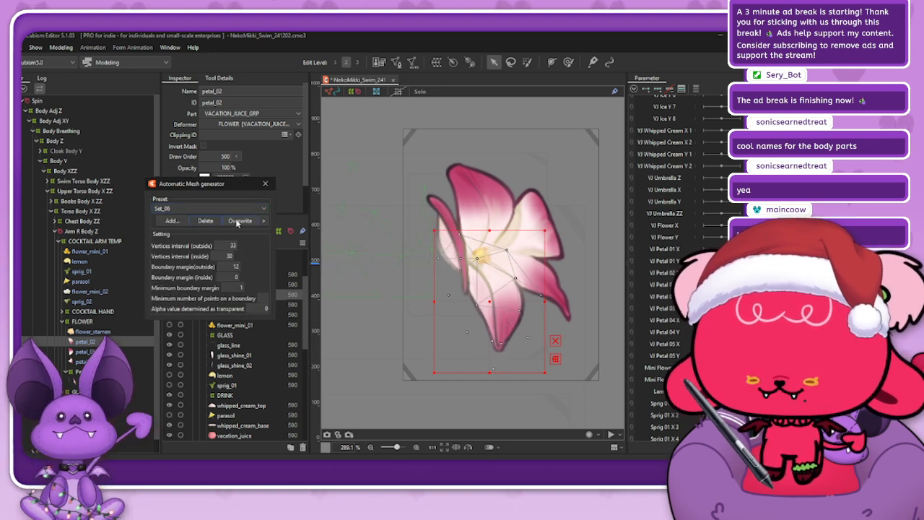
pyautogui.click(205, 209)
pyautogui.click(188, 277)
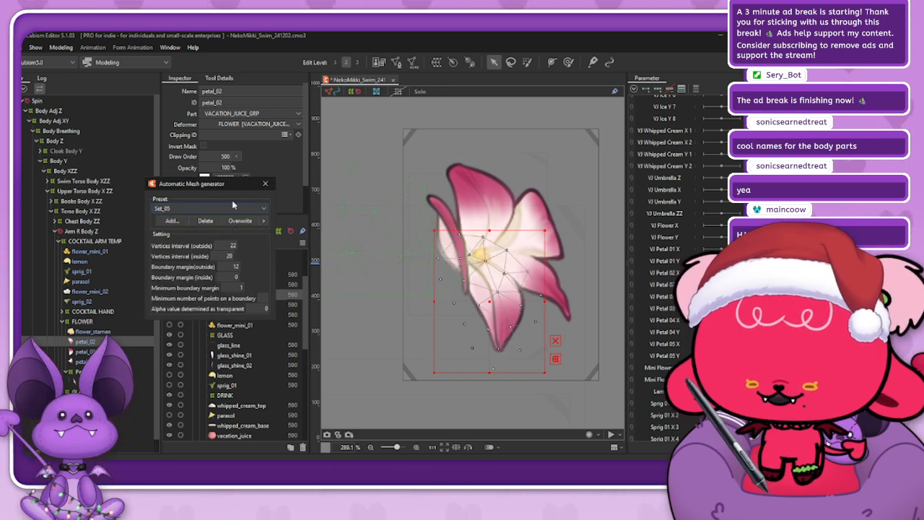
pyautogui.click(212, 207)
pyautogui.click(171, 267)
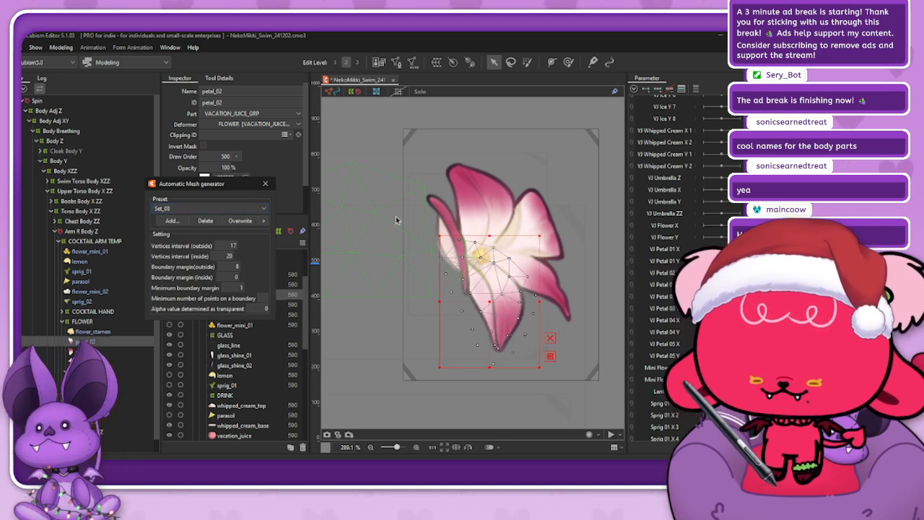
pyautogui.click(264, 183)
# - Edit petal_02's mesh by moving the vertices around the petal's lower tip onto its outline
pyautogui.click(396, 62)
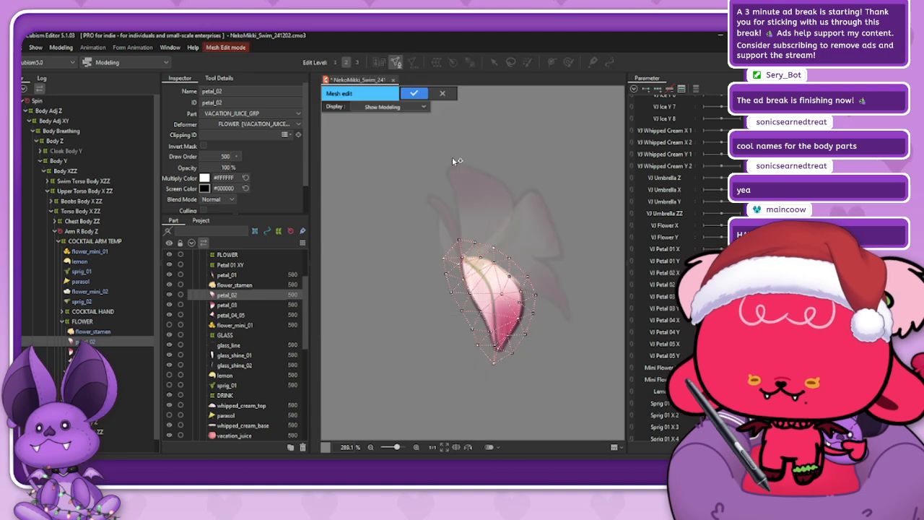
pyautogui.scroll(4, 505, 345)
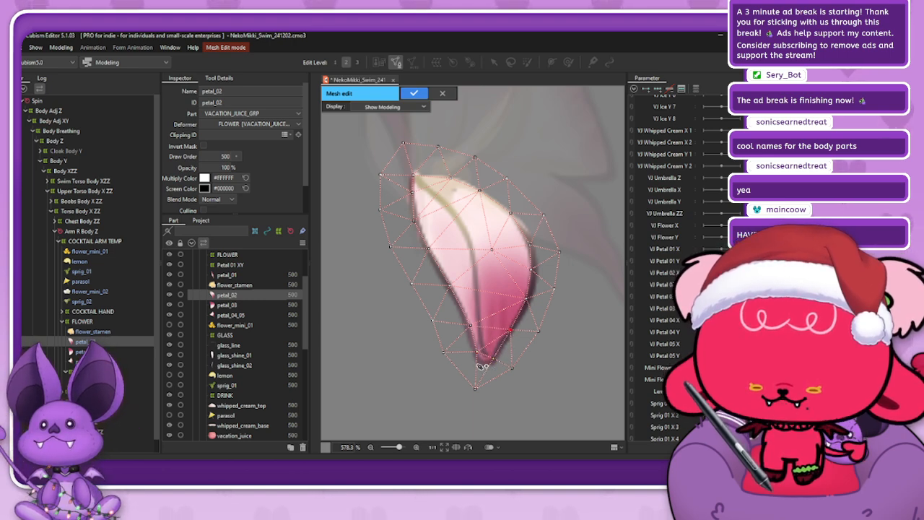
pyautogui.click(218, 78)
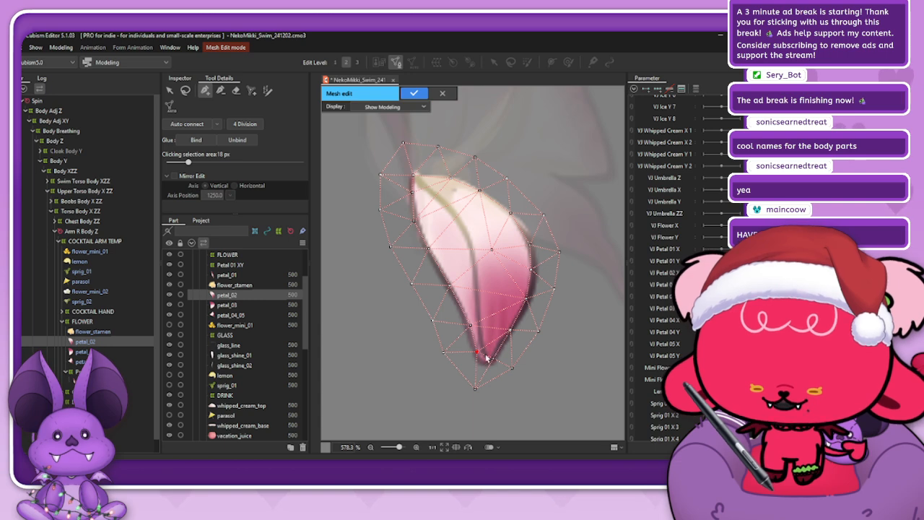
pyautogui.scroll(-2, 483, 358)
pyautogui.scroll(7, 483, 359)
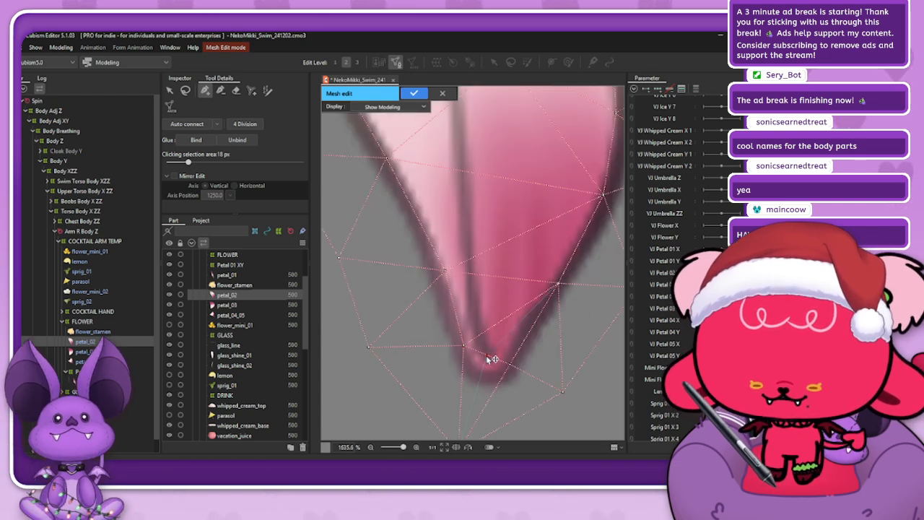
pyautogui.moveTo(471, 394); pyautogui.dragTo(509, 370)
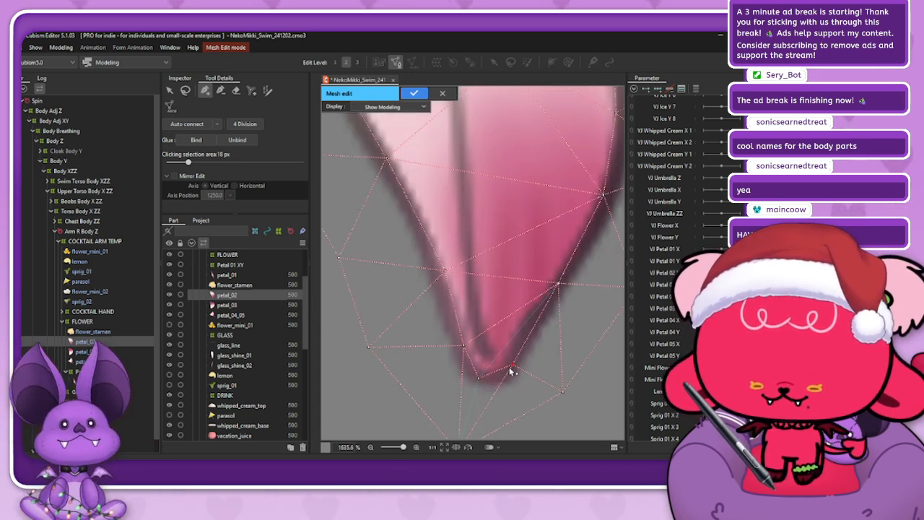
pyautogui.click(463, 346)
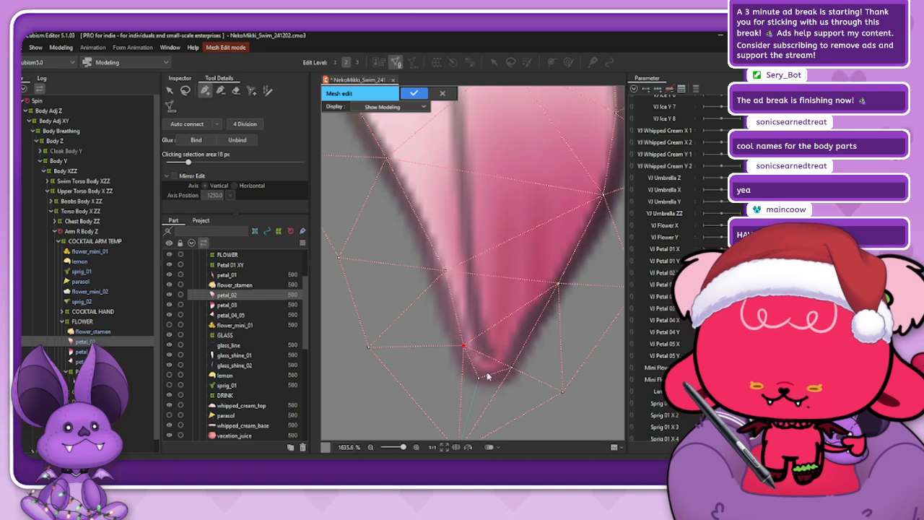
pyautogui.moveTo(463, 348); pyautogui.dragTo(461, 355)
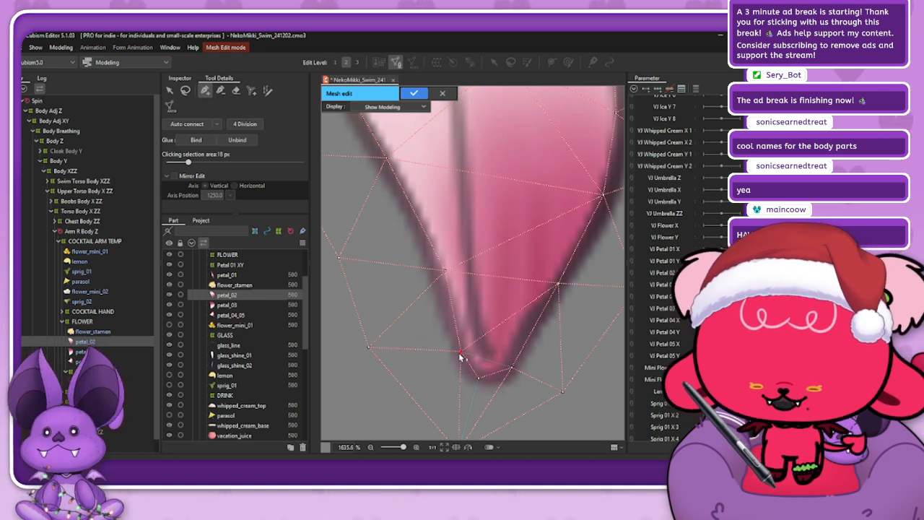
pyautogui.moveTo(443, 271); pyautogui.dragTo(438, 274)
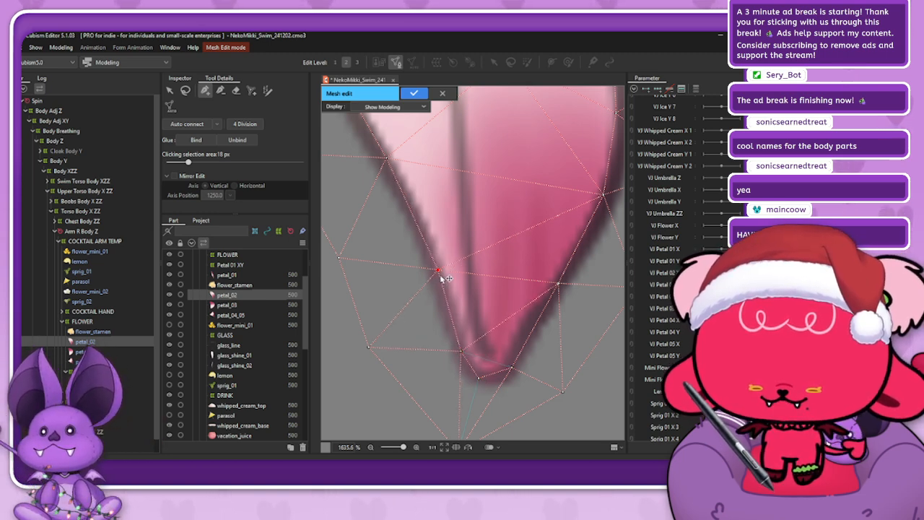
# - Refine petal_02's mesh at the lower tip by placing outline vertices on both sides of the point
pyautogui.scroll(-2, 444, 278)
pyautogui.click(220, 90)
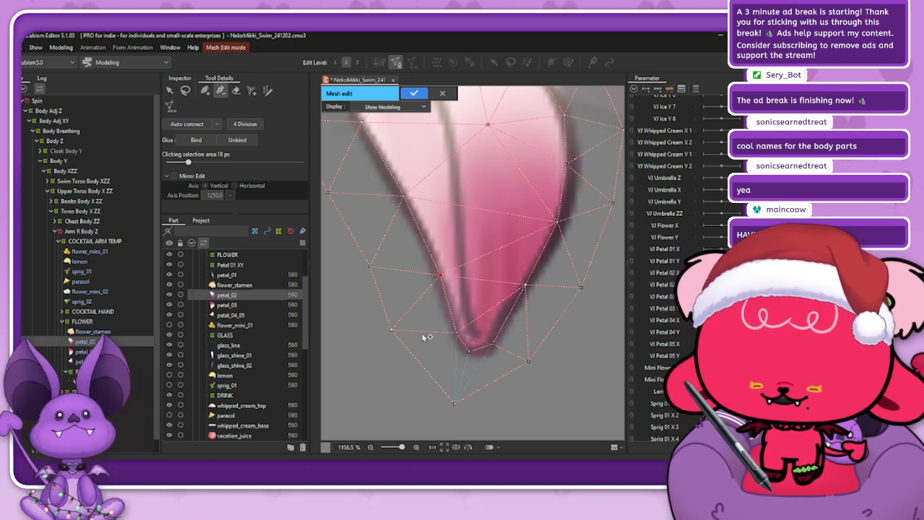
pyautogui.click(205, 90)
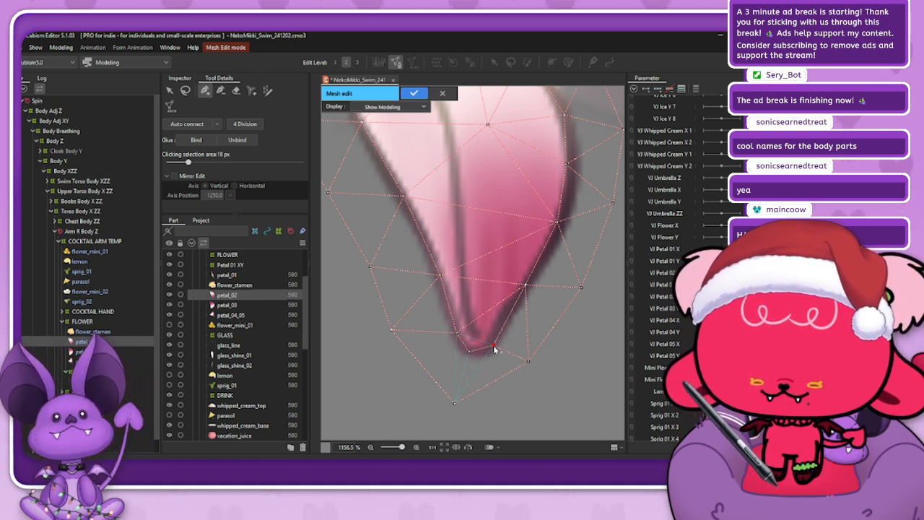
pyautogui.click(494, 349)
pyautogui.moveTo(495, 346); pyautogui.dragTo(461, 334)
pyautogui.scroll(-3, 528, 364)
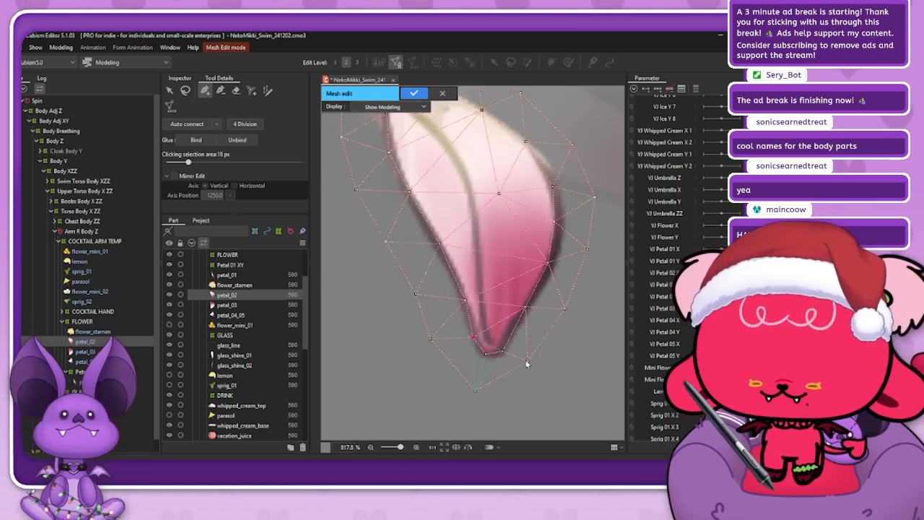
pyautogui.scroll(-1, 548, 317)
pyautogui.scroll(-5, 548, 312)
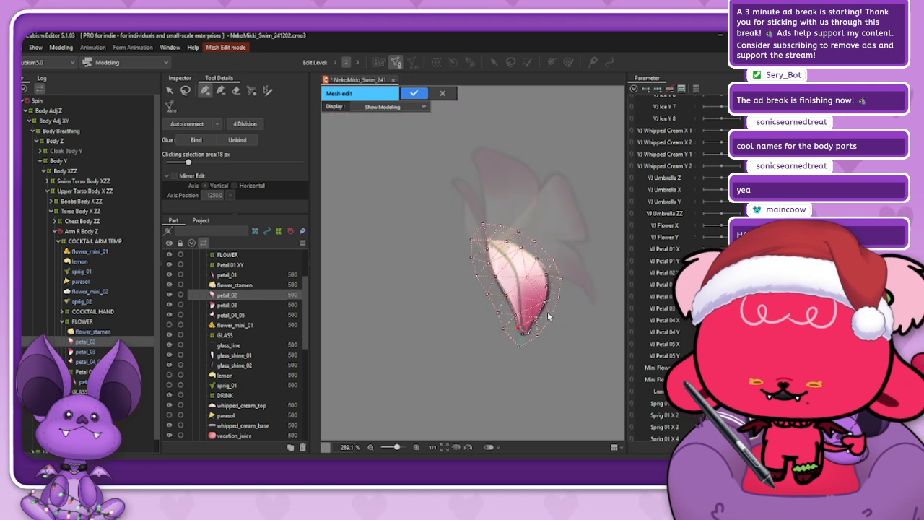
# - Widen the outer mesh boundary below petal_02's tip by shifting its lowest vertex and adding a second one beside it
pyautogui.scroll(5, 549, 279)
pyautogui.scroll(-1, 552, 279)
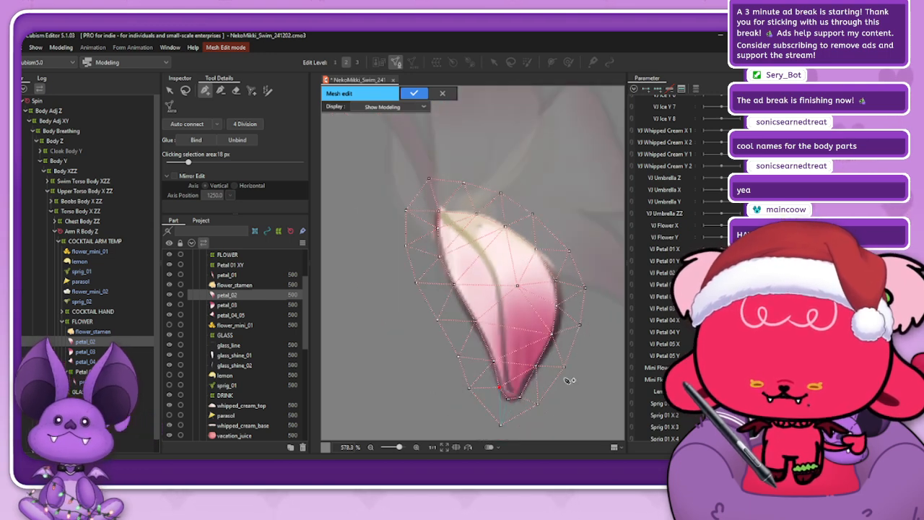
pyautogui.moveTo(507, 426)
pyautogui.mouseDown()
pyautogui.moveTo(491, 423)
pyautogui.moveTo(517, 425)
pyautogui.moveTo(491, 419)
pyautogui.mouseUp()
pyautogui.click(516, 416)
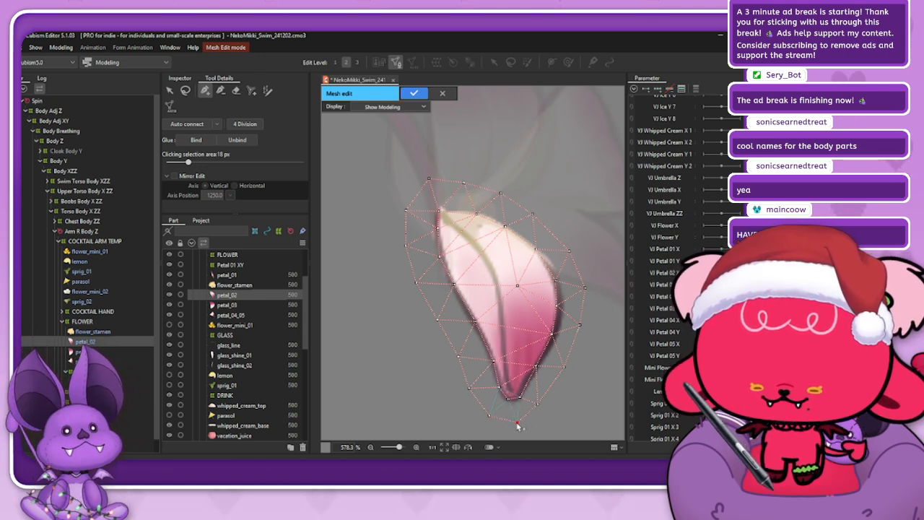
# - Remove the interior vertex from petal_02's mesh and even out the vertices along the petal's side outlines
pyautogui.click(491, 358)
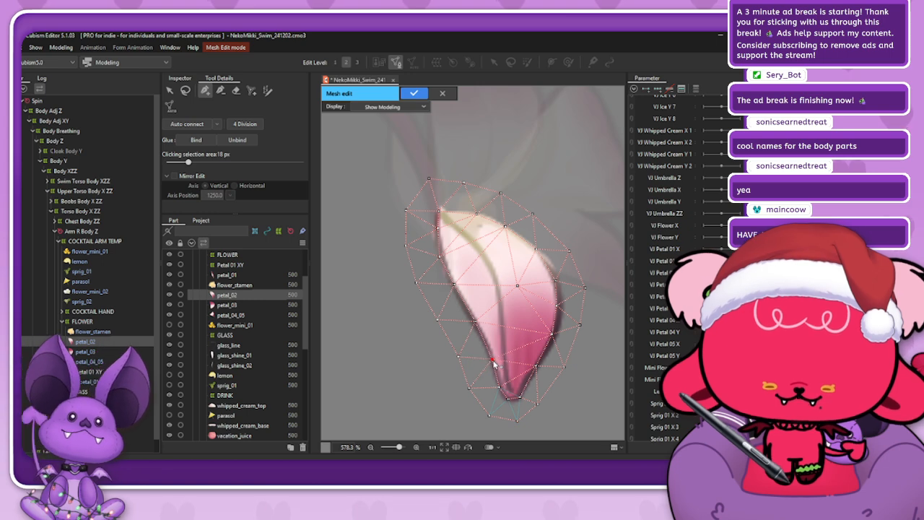
pyautogui.click(220, 90)
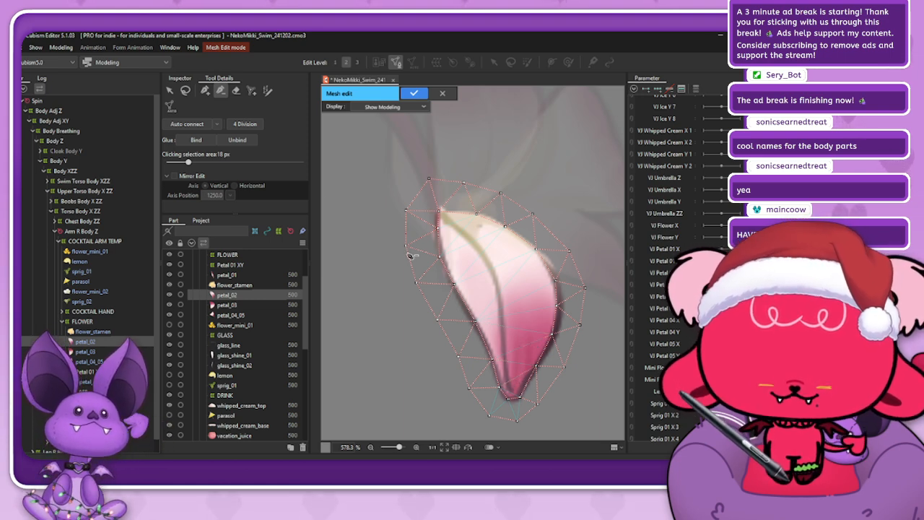
pyautogui.click(205, 90)
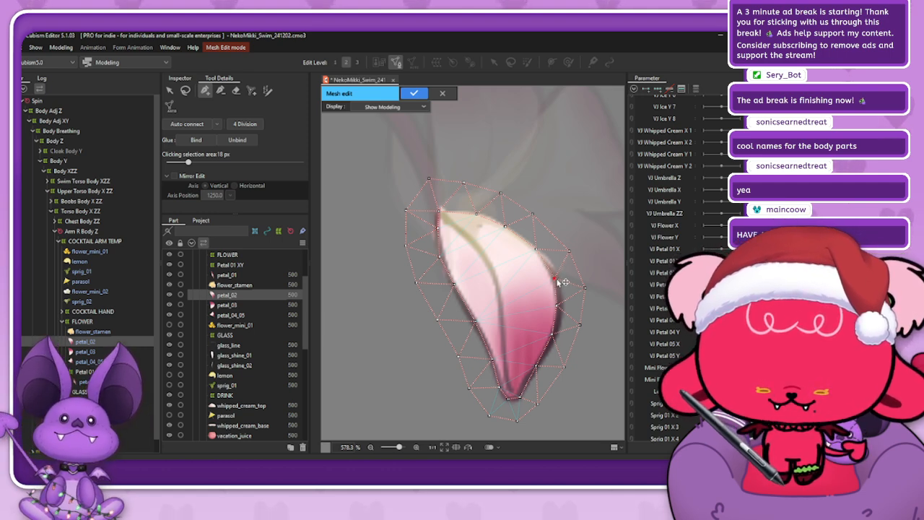
pyautogui.moveTo(556, 279)
pyautogui.mouseDown()
pyautogui.moveTo(520, 236)
pyautogui.moveTo(530, 229)
pyautogui.mouseUp()
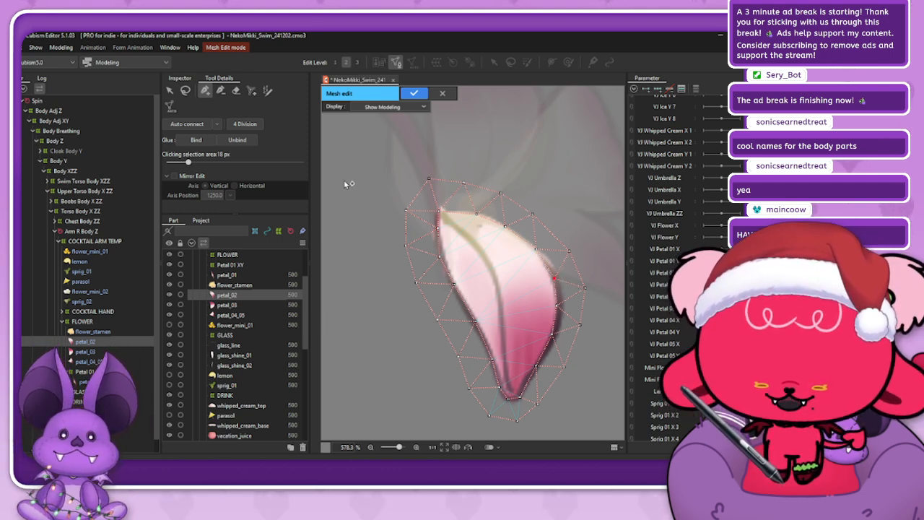
pyautogui.click(185, 90)
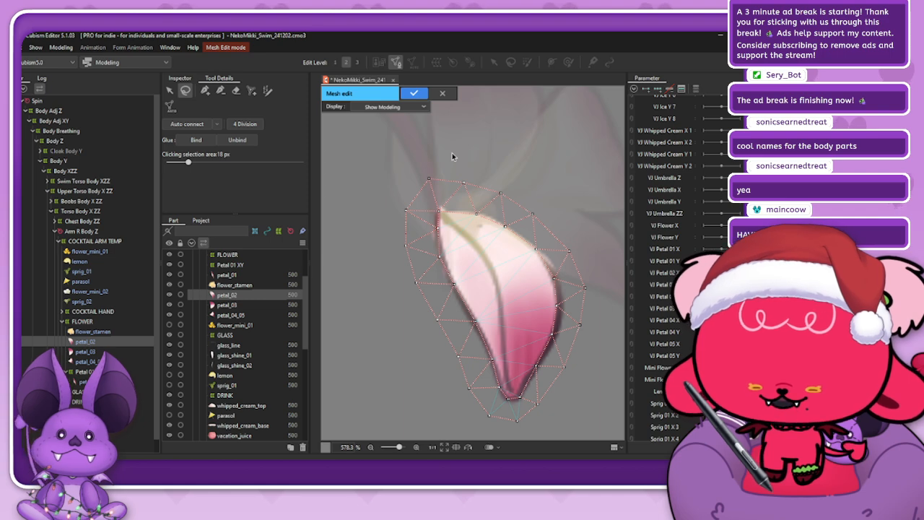
# - Fine-tune the mesh vertices along petal_02's upper edge and upper left outline
pyautogui.click(205, 91)
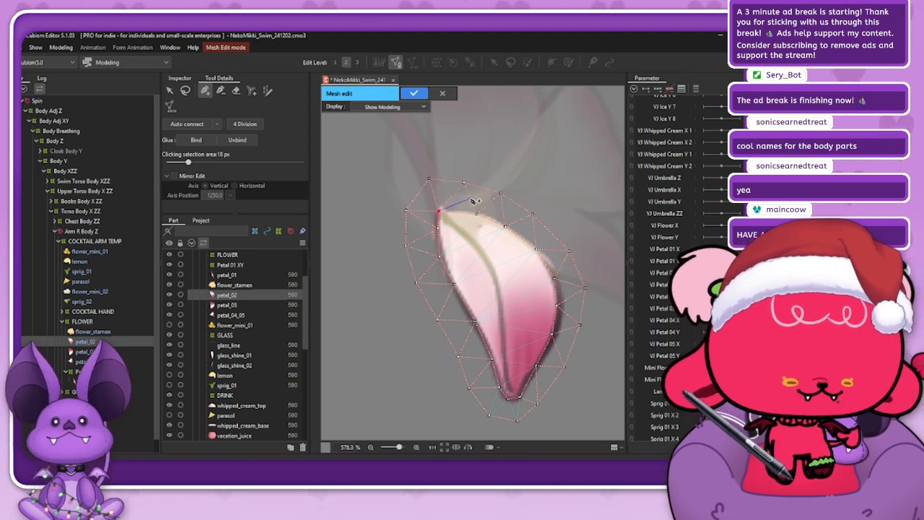
pyautogui.click(476, 214)
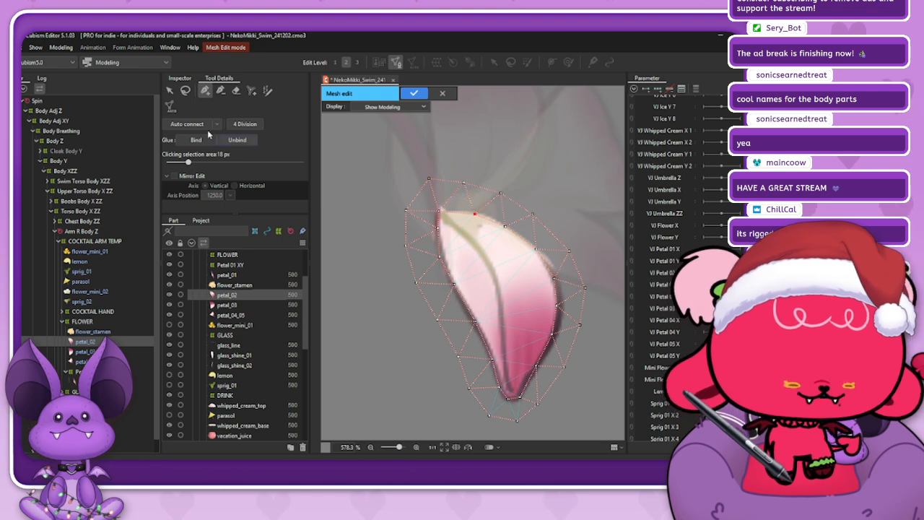
pyautogui.click(184, 92)
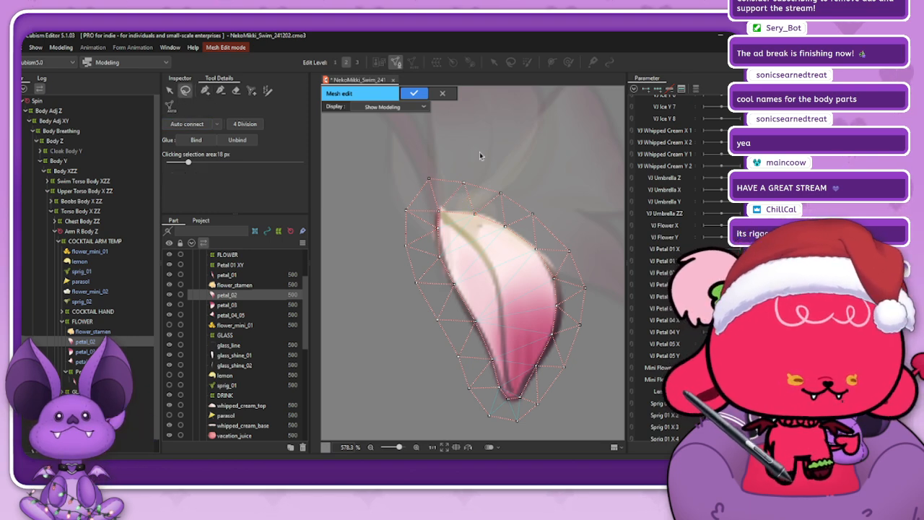
pyautogui.click(436, 231)
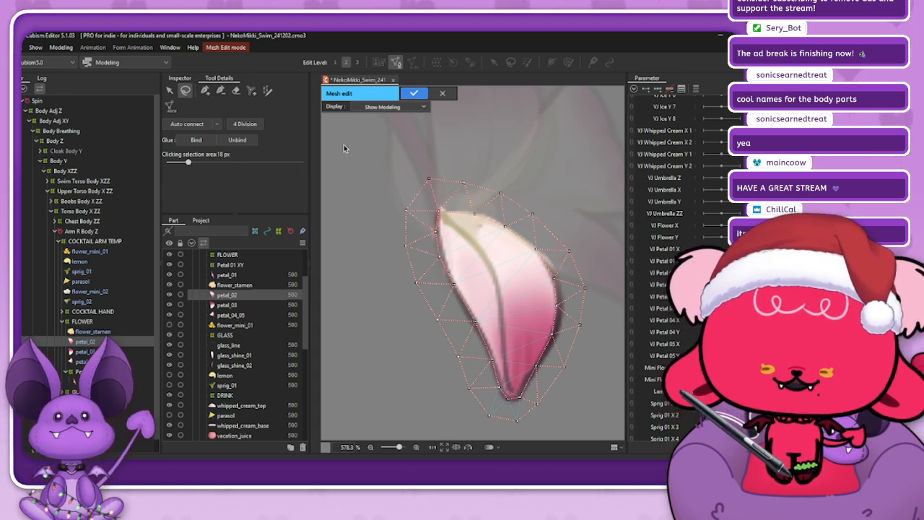
pyautogui.click(329, 138)
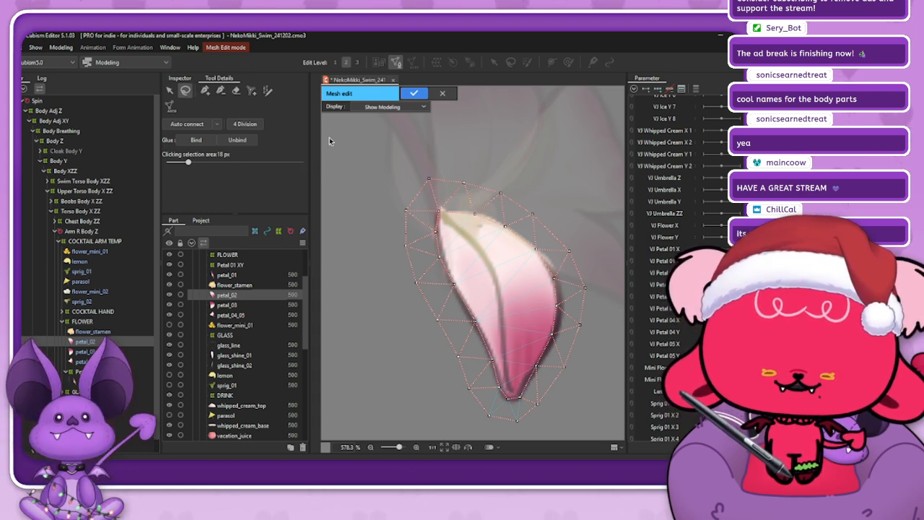
# - Add a connected chain of mesh vertices along petal_02's central vein from its upper corner down to the tip
pyautogui.click(204, 91)
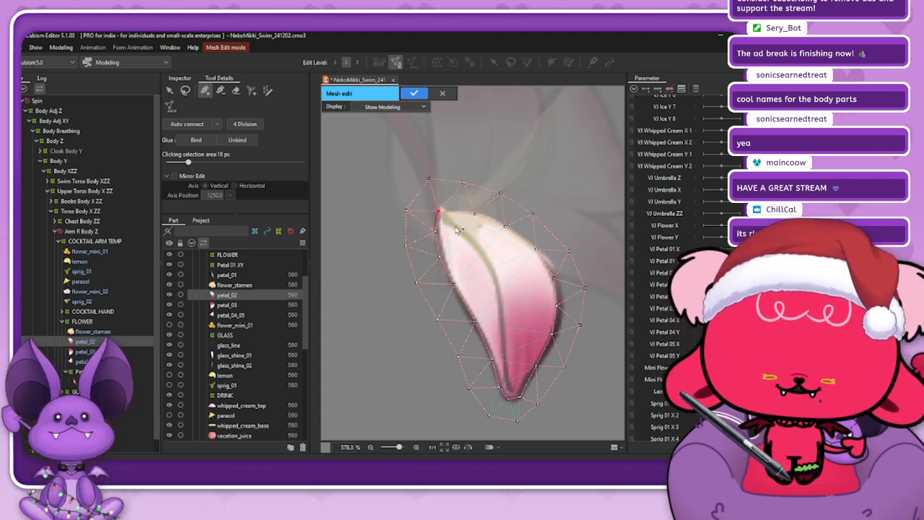
pyautogui.click(474, 241)
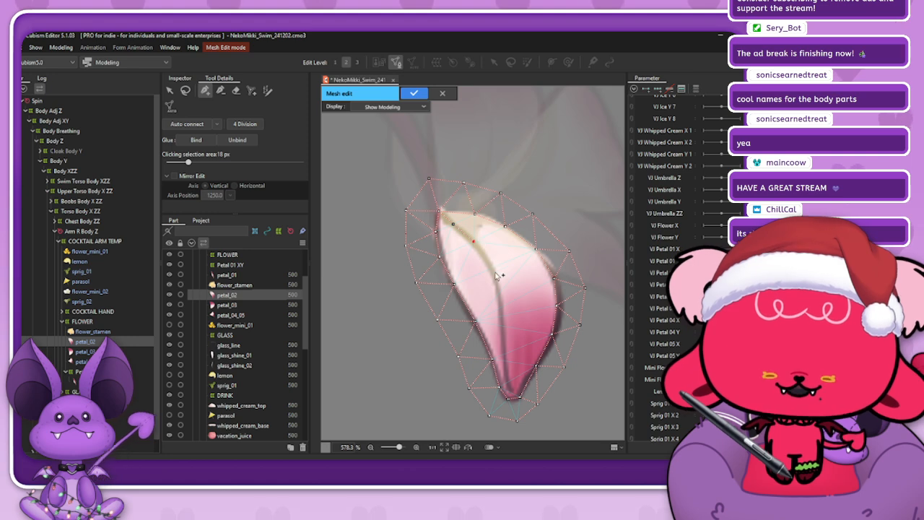
pyautogui.moveTo(473, 242)
pyautogui.mouseDown()
pyautogui.moveTo(479, 249)
pyautogui.moveTo(455, 228)
pyautogui.moveTo(463, 236)
pyautogui.mouseUp()
pyautogui.click(478, 248)
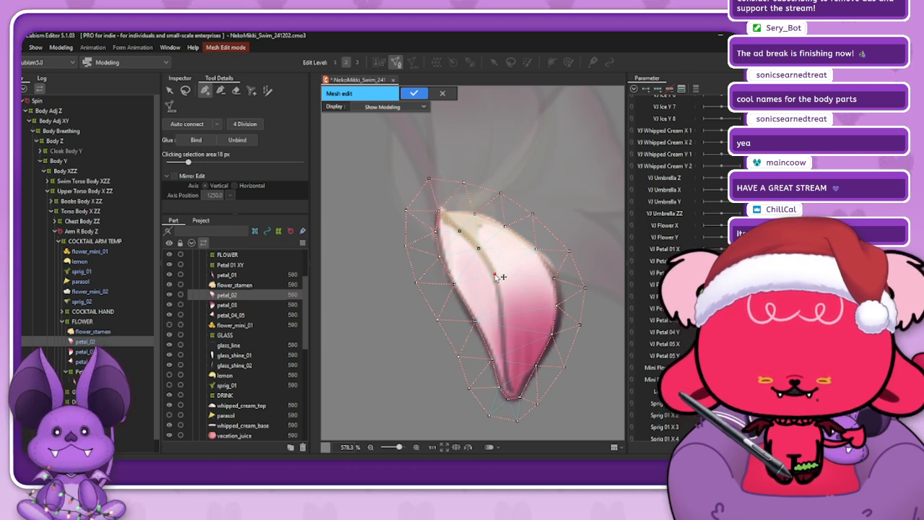
pyautogui.click(500, 303)
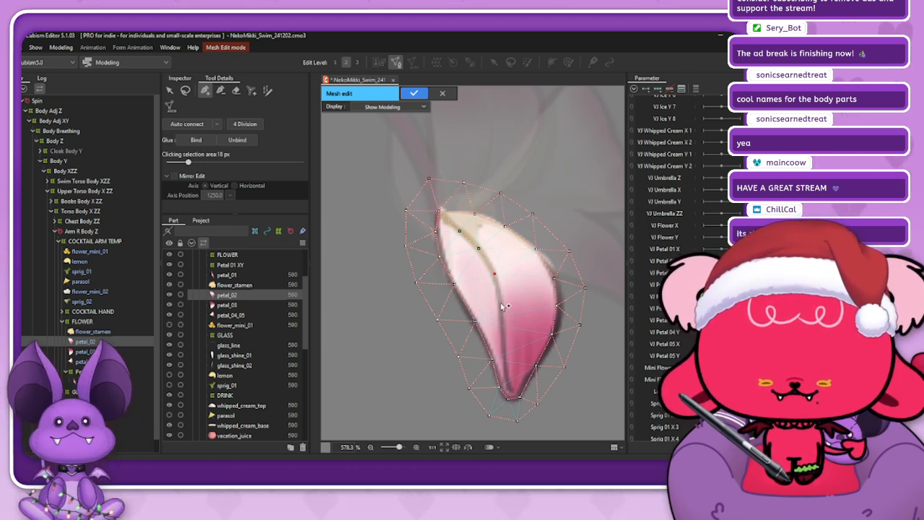
pyautogui.click(502, 332)
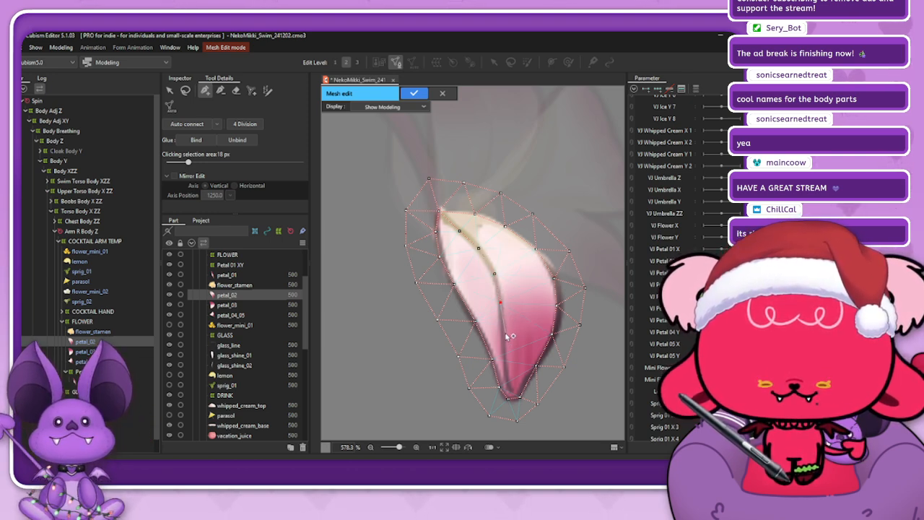
pyautogui.scroll(3, 508, 375)
pyautogui.click(509, 384)
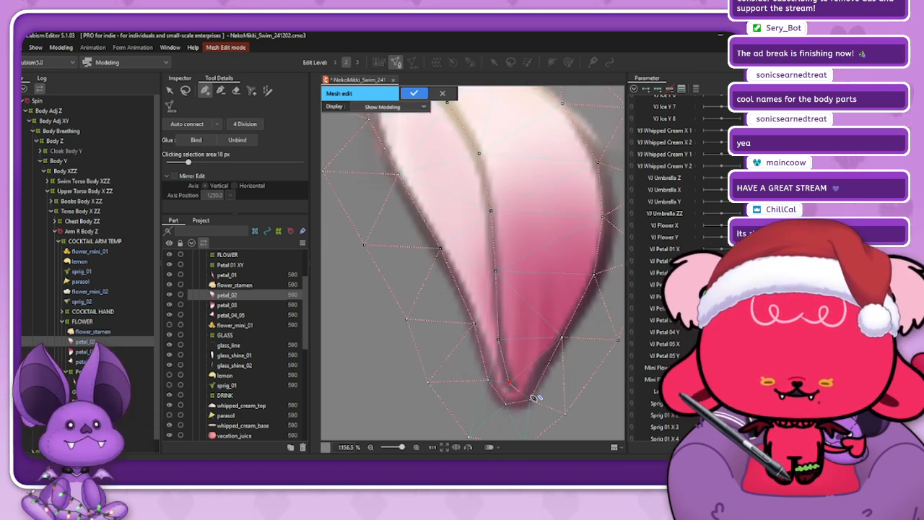
pyautogui.click(529, 398)
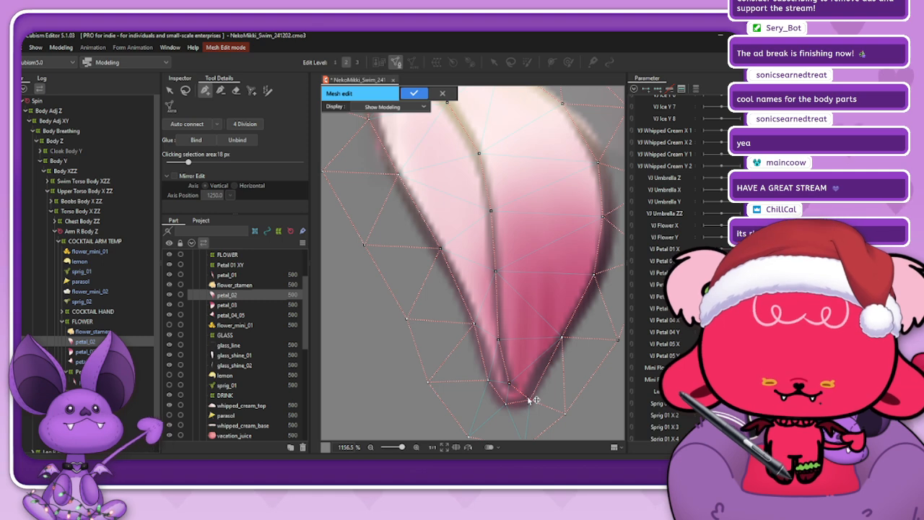
# - Clear the mesh vertices beside petal_02's lower left side and place new, evenly spaced ones on that outline
pyautogui.scroll(-3, 520, 340)
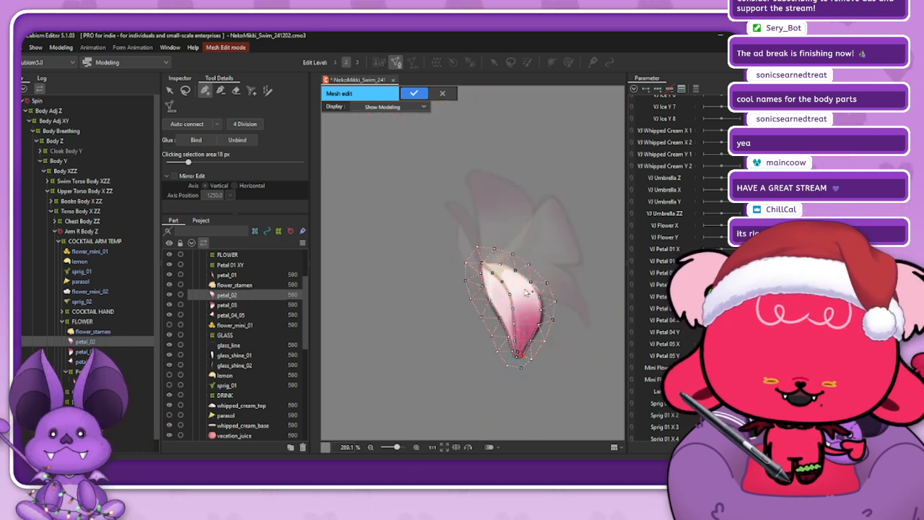
pyautogui.click(189, 91)
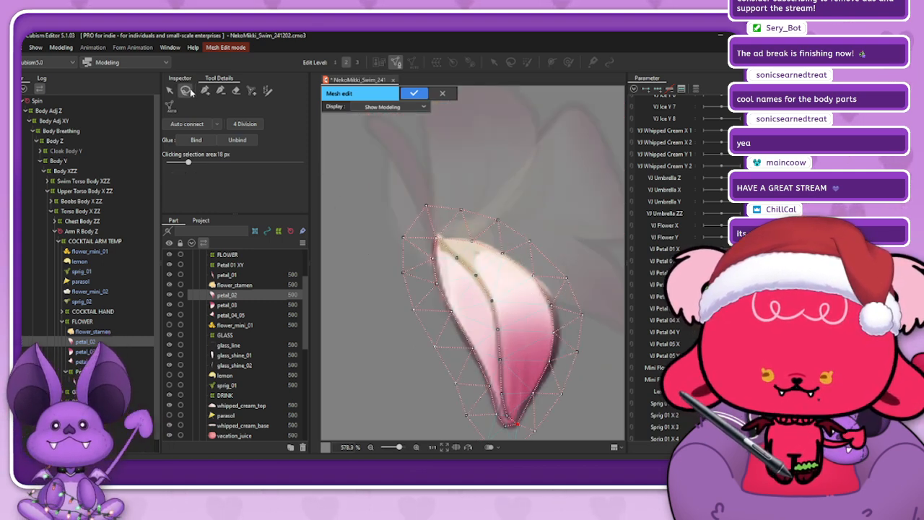
pyautogui.click(205, 90)
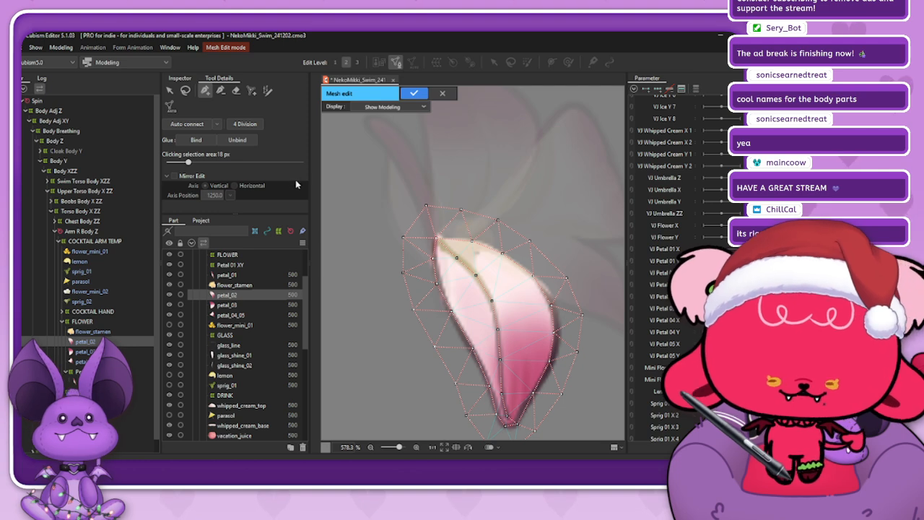
pyautogui.click(224, 92)
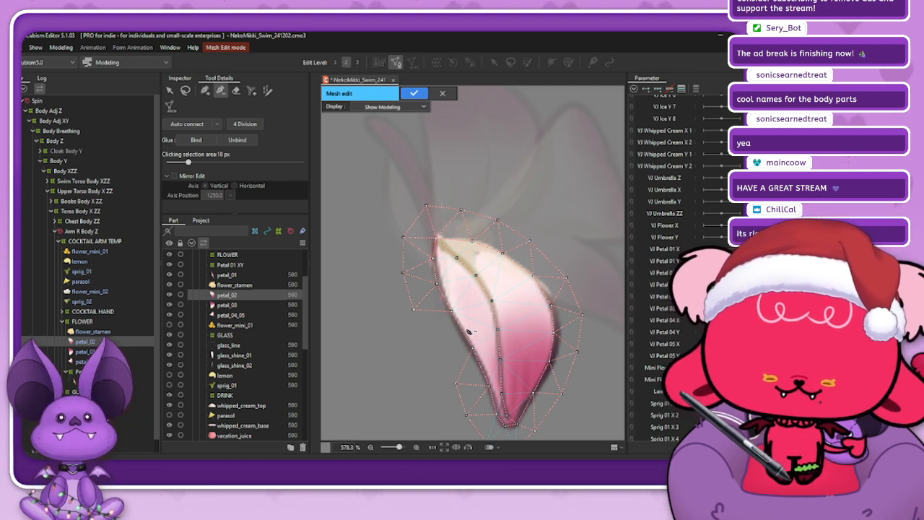
pyautogui.click(207, 91)
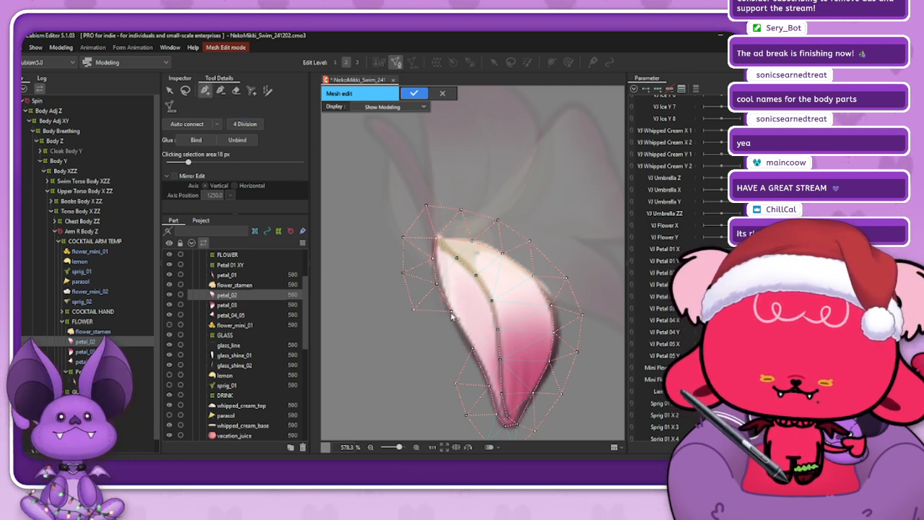
pyautogui.click(458, 327)
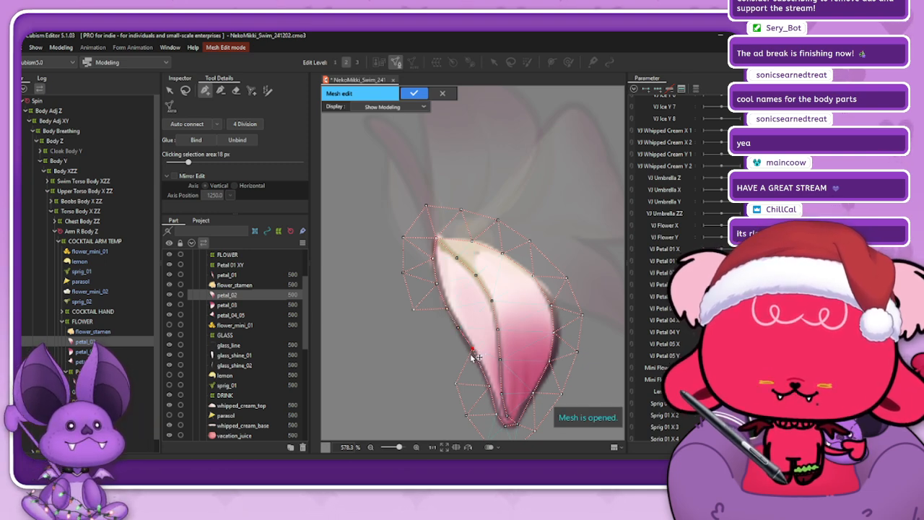
# - Rebuild the outer mesh boundary beside petal_02's left side with evenly spaced vertices and adjust the right outline's vertices
pyautogui.click(456, 383)
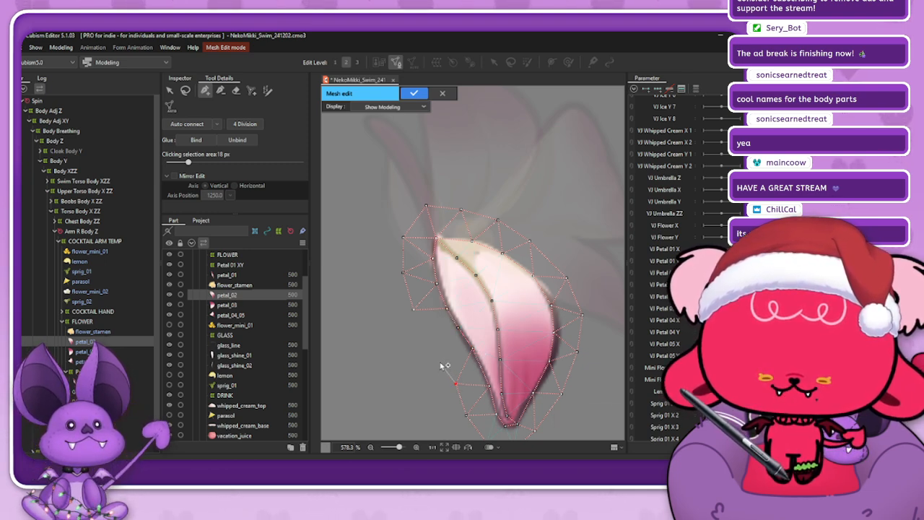
pyautogui.click(443, 362)
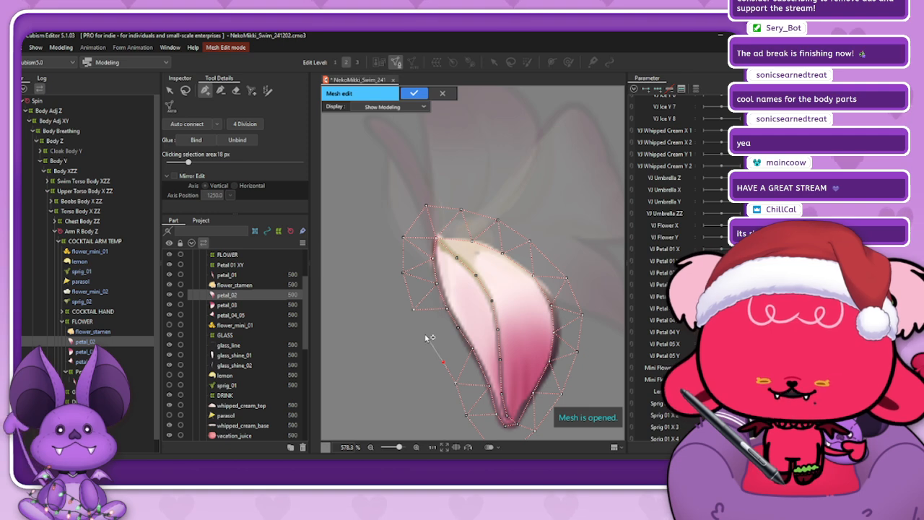
pyautogui.click(412, 311)
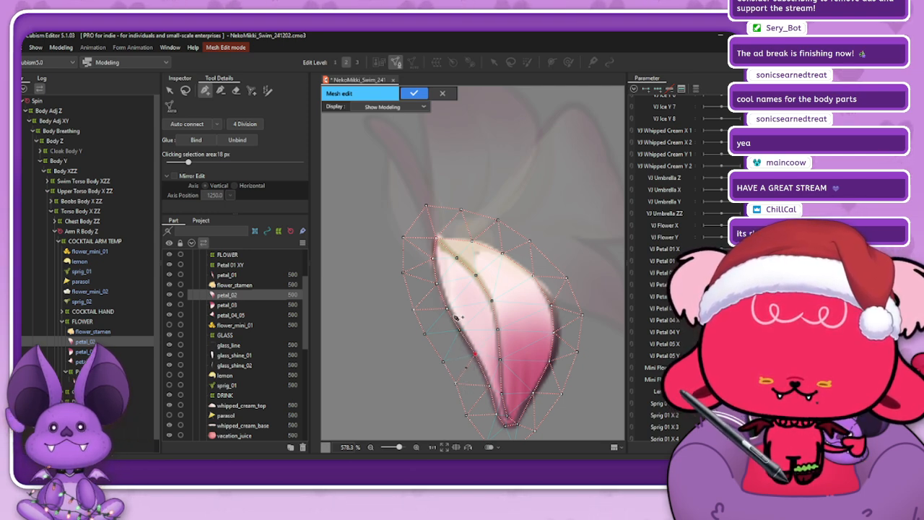
pyautogui.click(411, 309)
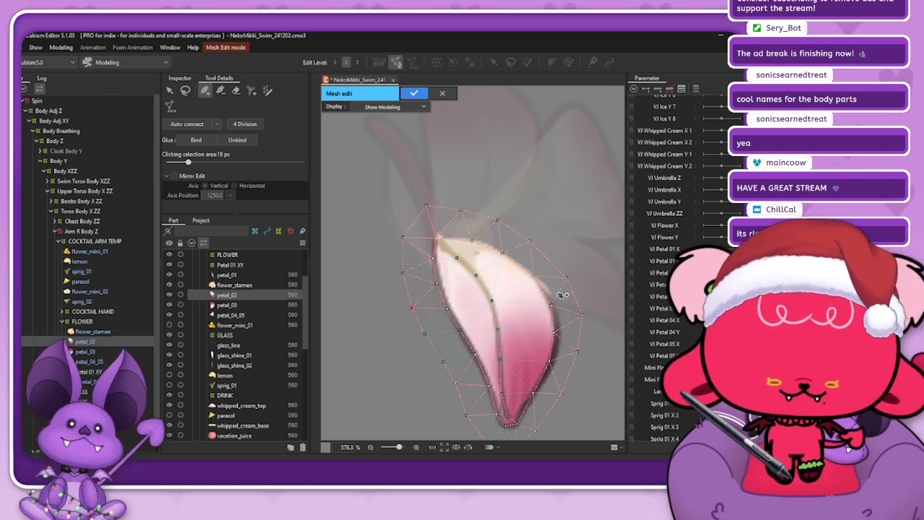
pyautogui.click(555, 331)
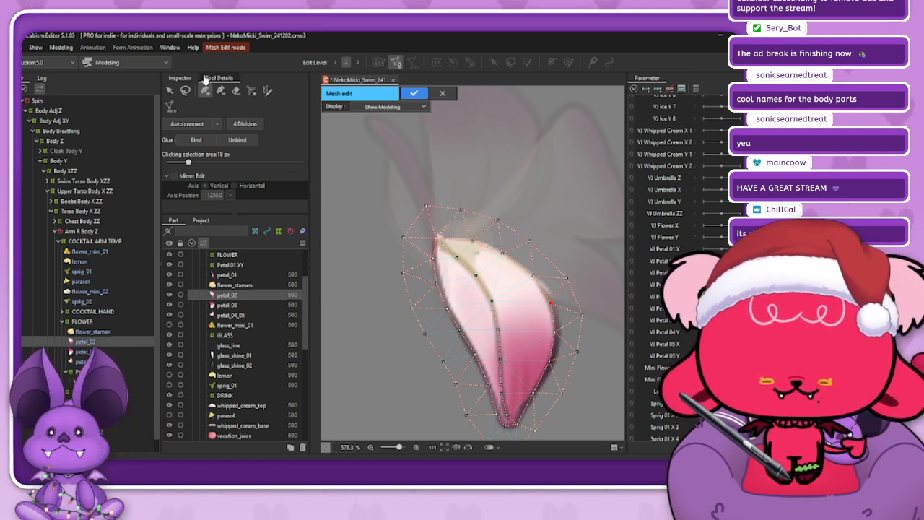
pyautogui.click(186, 90)
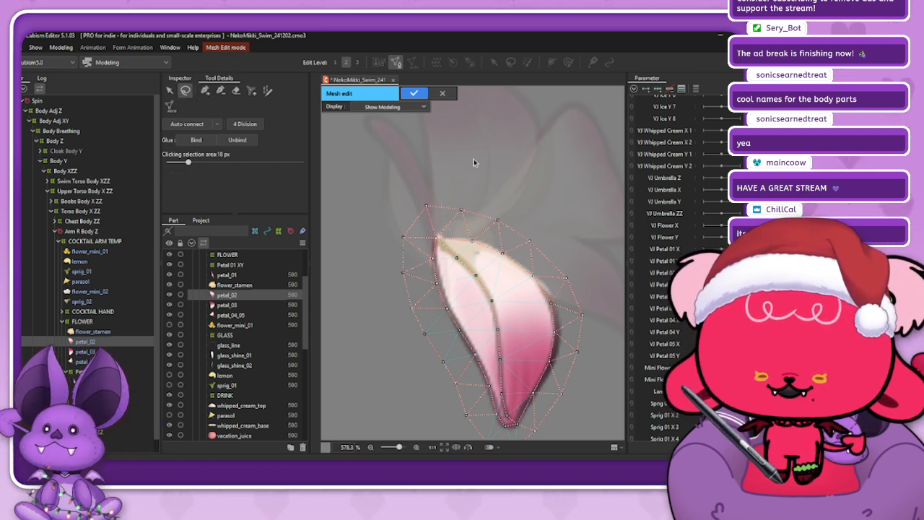
# - Clear the mesh vertices beside petal_02's lower right side and place new, evenly spaced ones on its edge and outer boundary
pyautogui.click(206, 93)
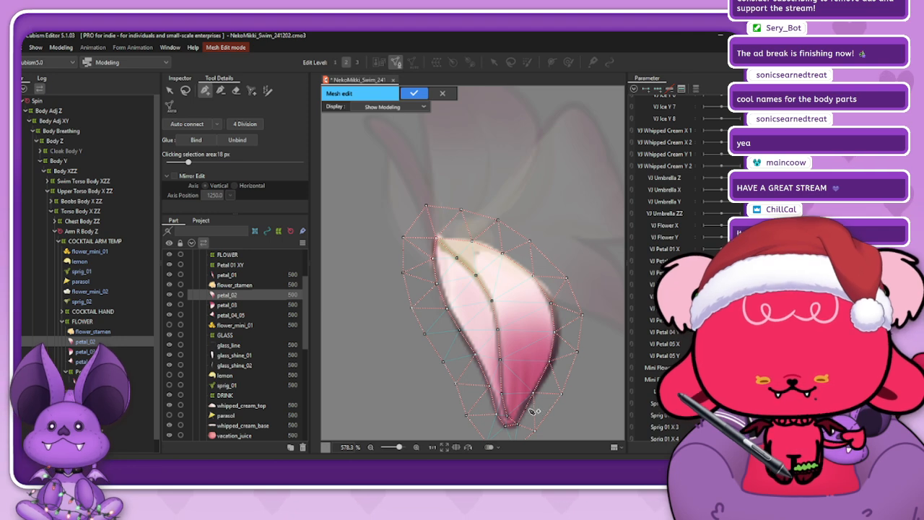
pyautogui.scroll(-1, 550, 367)
pyautogui.scroll(1, 552, 416)
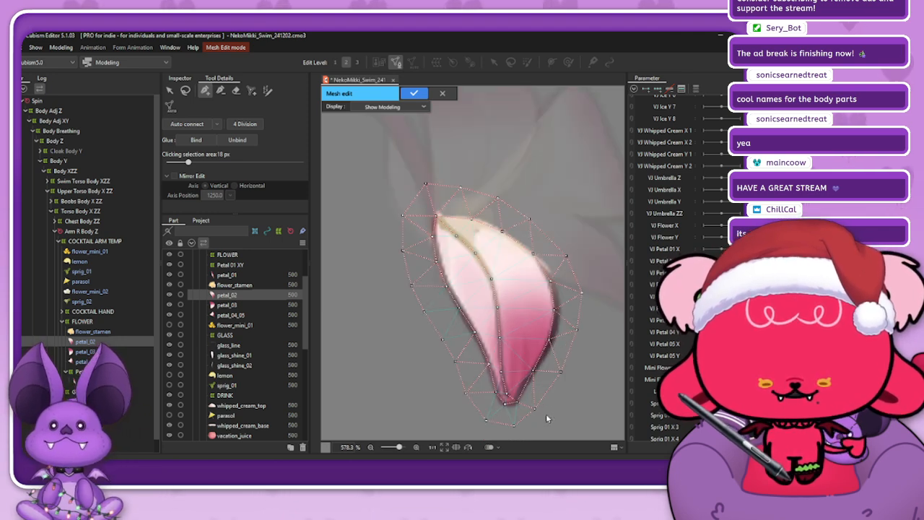
pyautogui.click(220, 92)
pyautogui.click(547, 388)
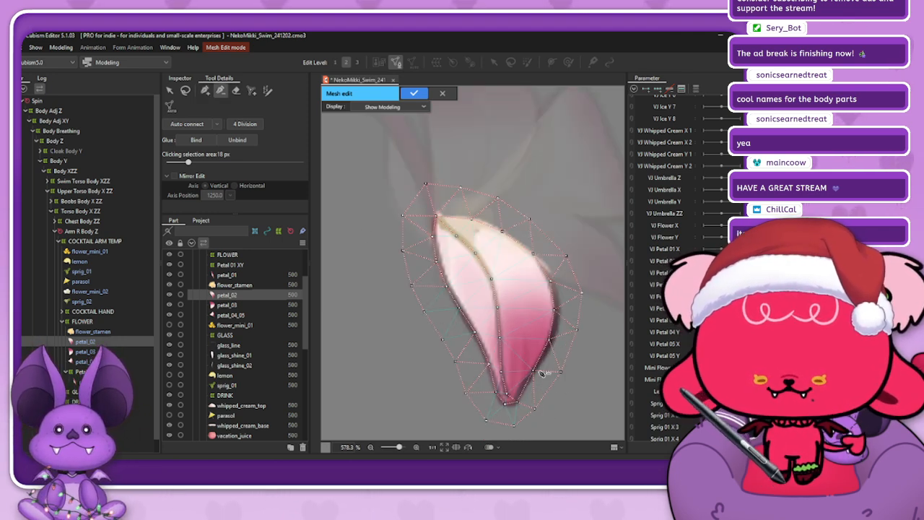
pyautogui.click(533, 369)
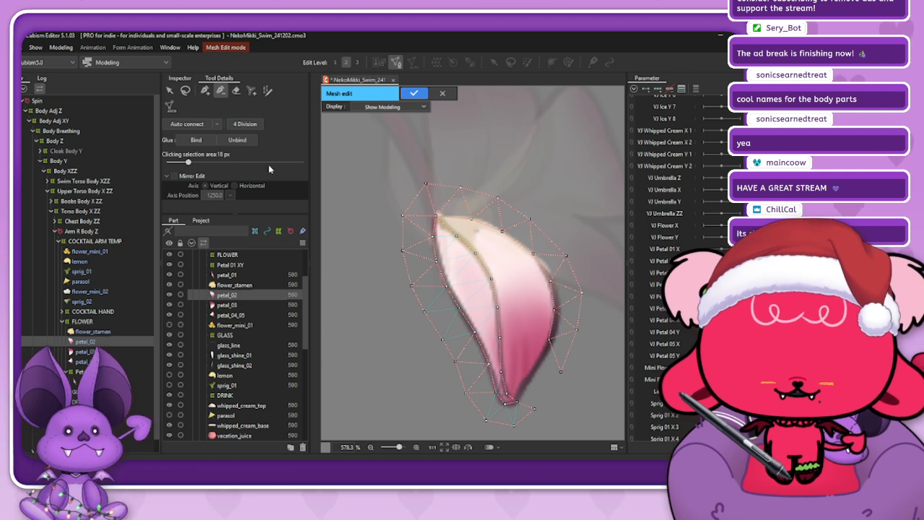
pyautogui.click(205, 91)
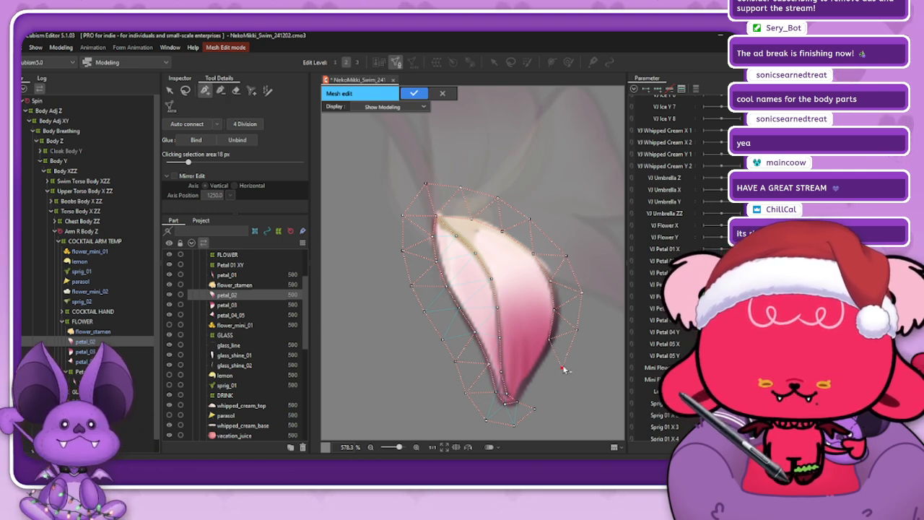
pyautogui.click(563, 364)
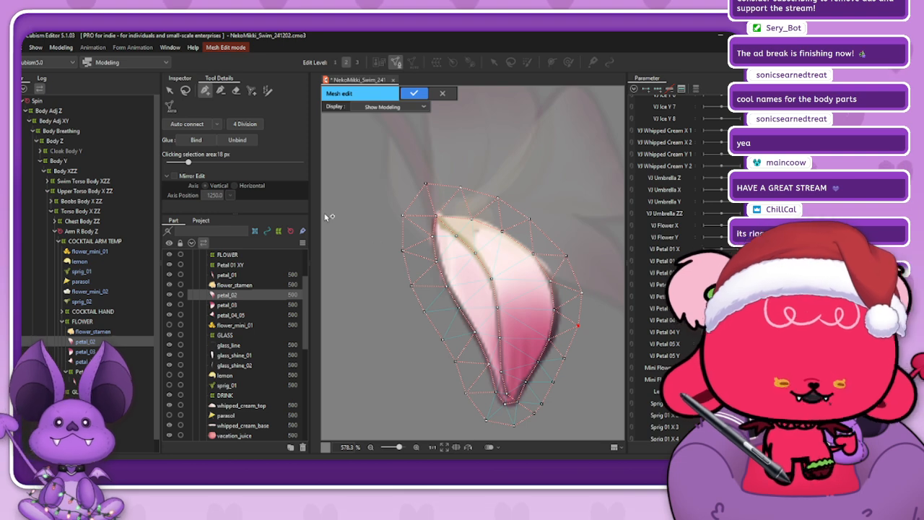
# - Even out the outer mesh boundary vertices along petal_02's upper right side
pyautogui.click(186, 91)
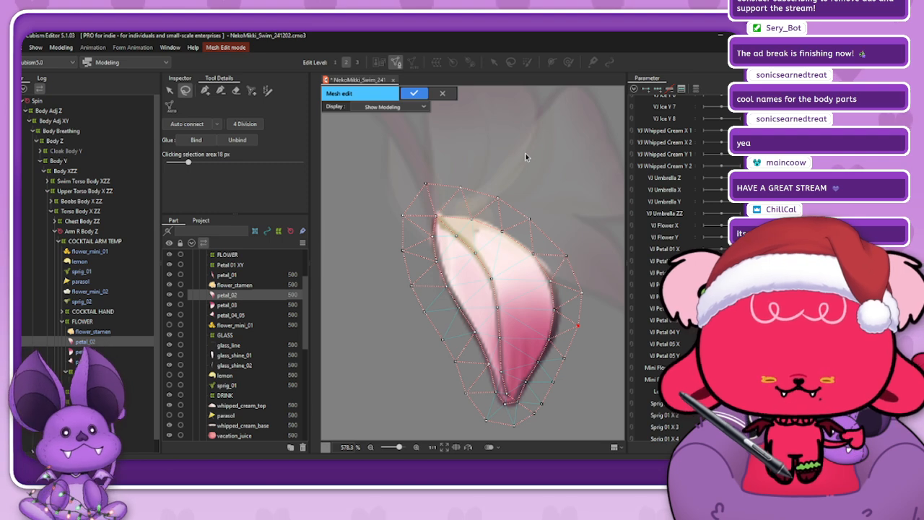
pyautogui.moveTo(565, 254); pyautogui.dragTo(563, 253)
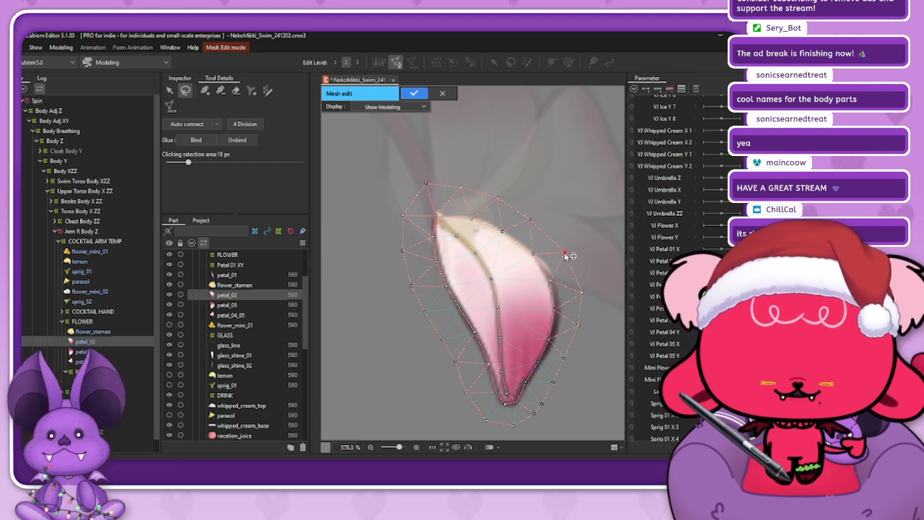
pyautogui.click(580, 291)
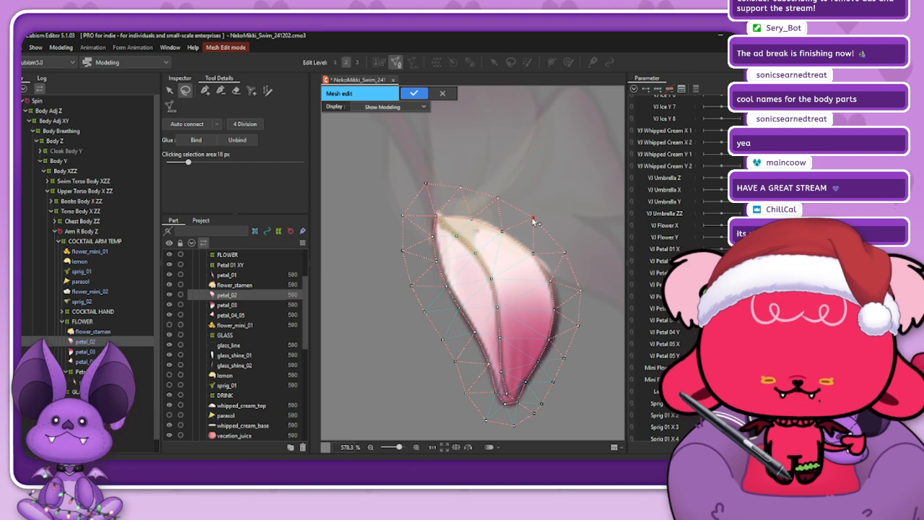
pyautogui.click(499, 200)
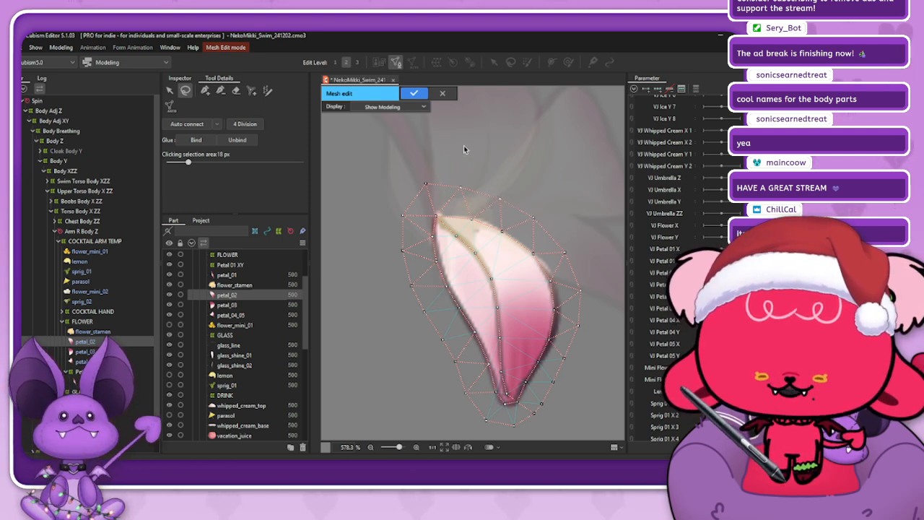
# - Add a connected chain of mesh vertices through petal_02's right half, between the central vein and right edge, up to the upper corner
pyautogui.click(205, 90)
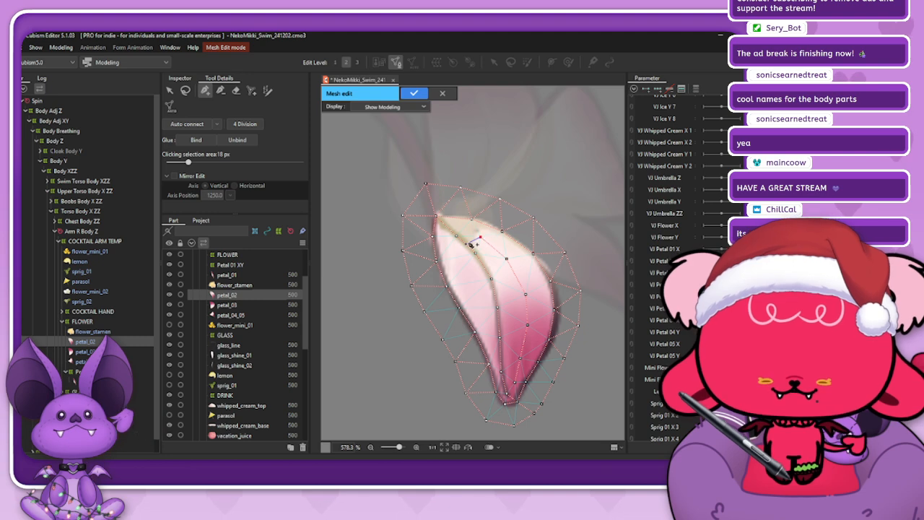
pyautogui.scroll(2, 456, 230)
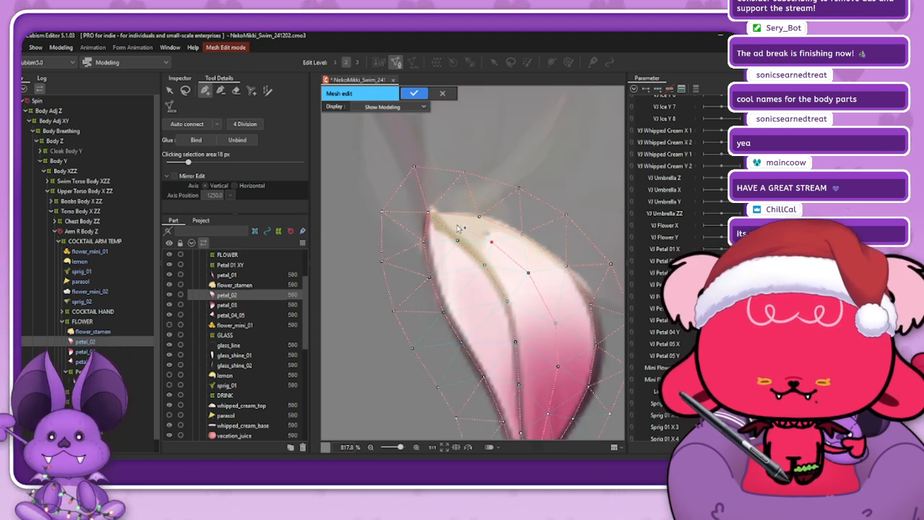
pyautogui.click(429, 212)
pyautogui.scroll(-2, 506, 202)
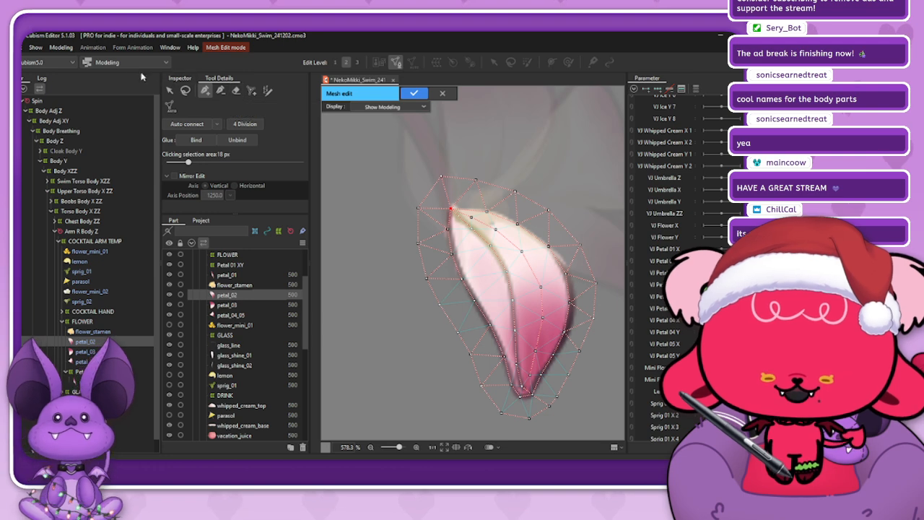
# - Rebuild the outer mesh boundary around petal_02's lower tip with evenly spaced vertices and apply the auto-connected mesh
pyautogui.click(222, 92)
pyautogui.click(549, 407)
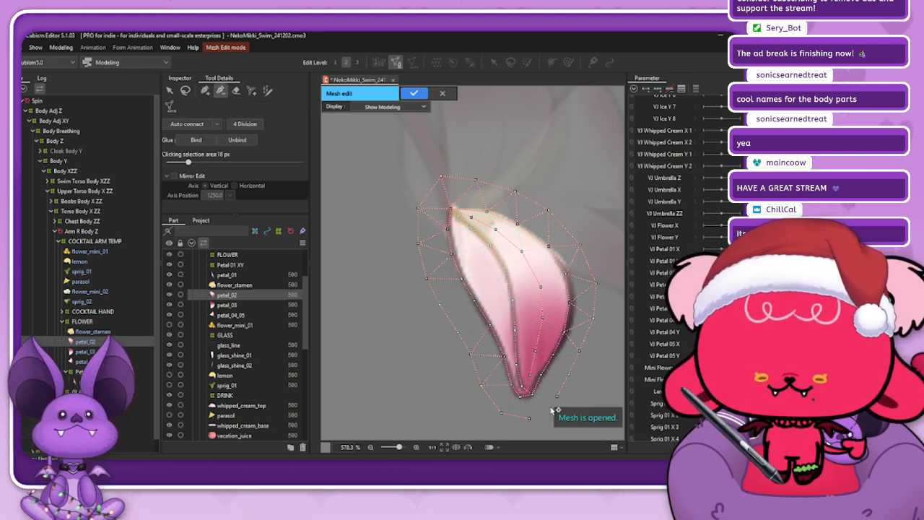
pyautogui.click(206, 91)
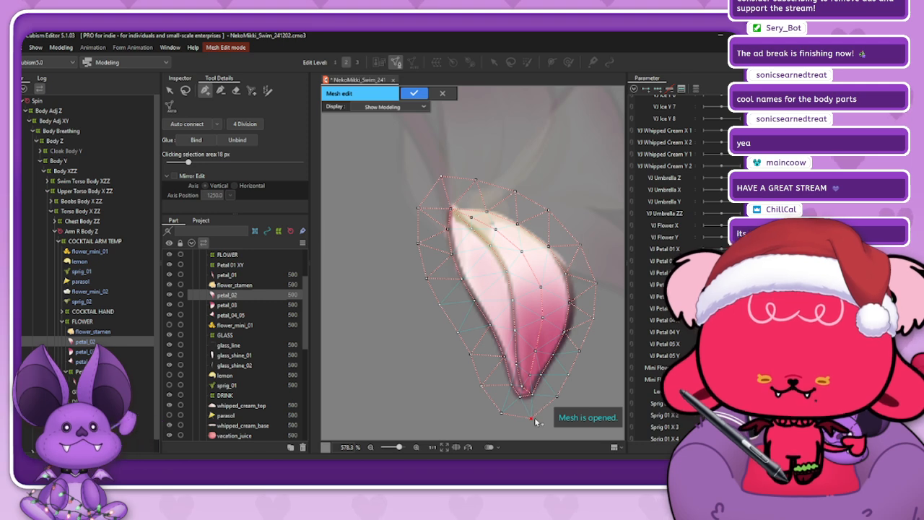
pyautogui.click(569, 375)
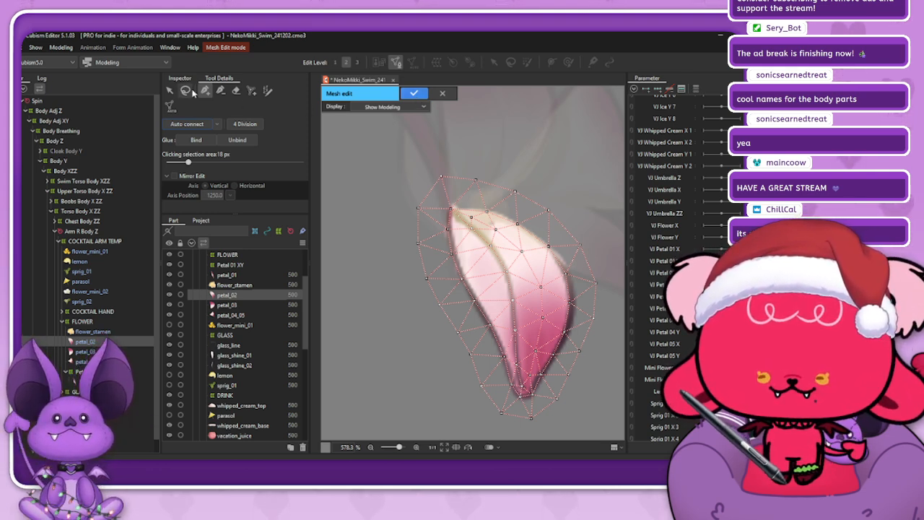
pyautogui.moveTo(541, 287); pyautogui.dragTo(540, 280)
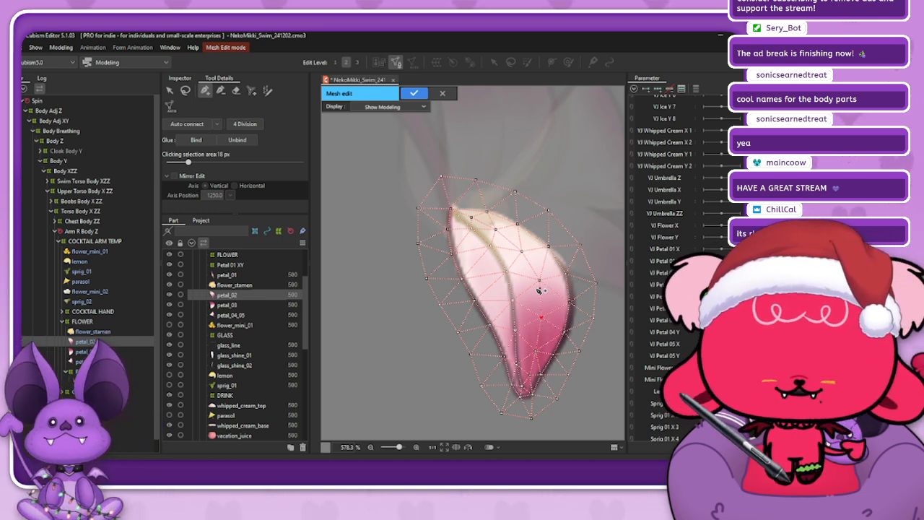
pyautogui.click(415, 94)
# - Select petal_03 on the canvas and open the Automatic Mesh generator for it
pyautogui.scroll(-3, 505, 145)
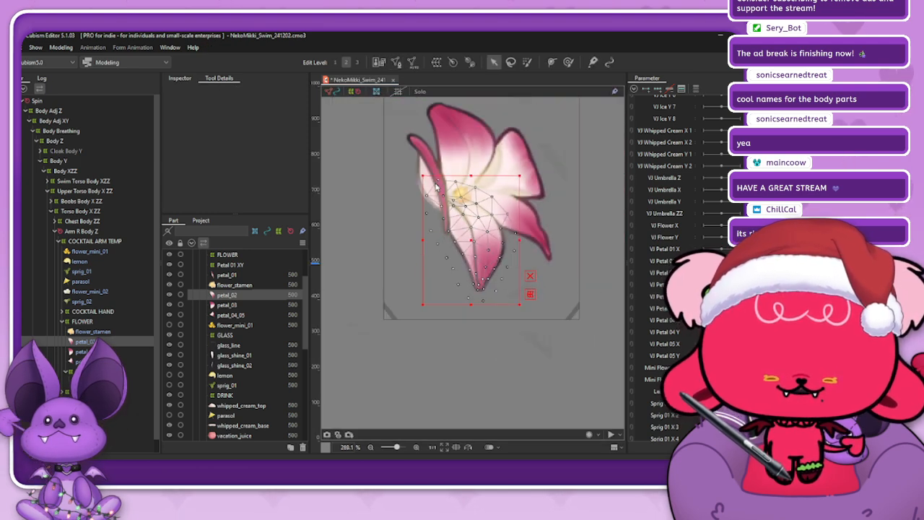
pyautogui.click(462, 173)
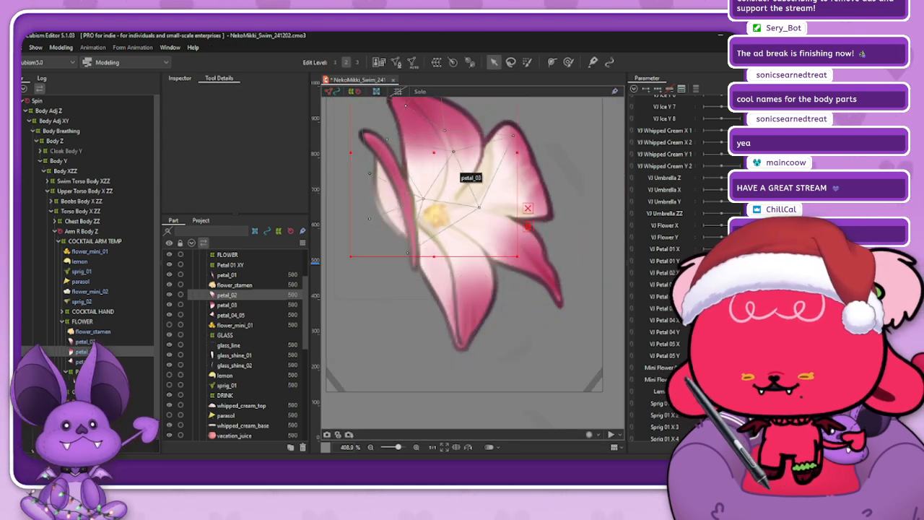
pyautogui.click(396, 62)
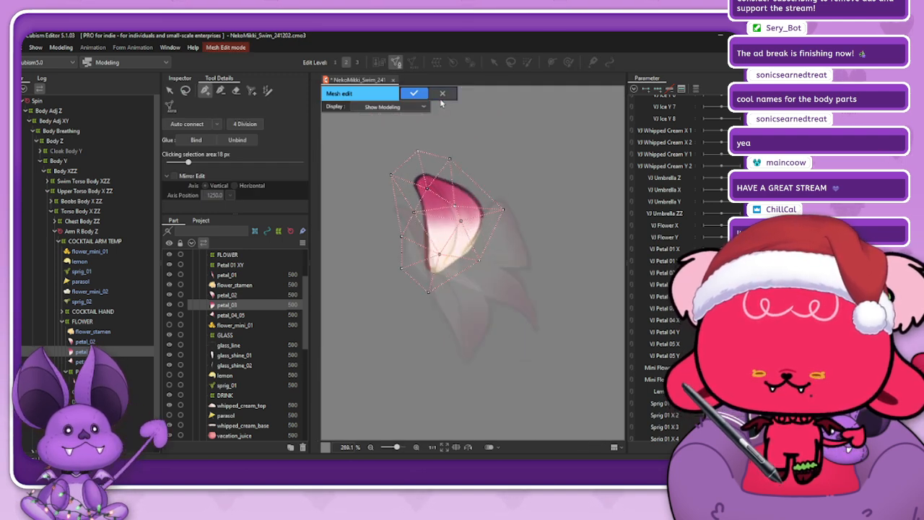
pyautogui.click(415, 94)
pyautogui.click(413, 63)
# - Try the Set_06, Set_05 and Set_04 mesh presets on petal_03
pyautogui.click(212, 209)
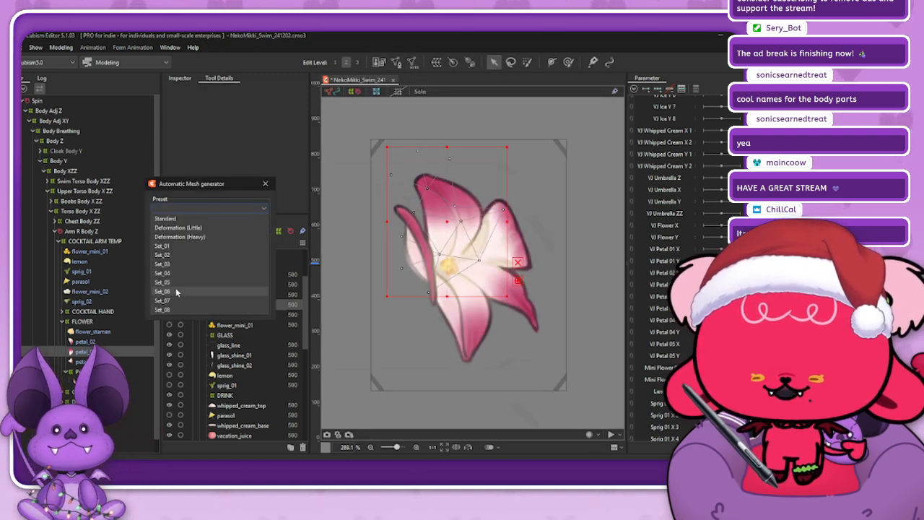
pyautogui.click(176, 290)
pyautogui.click(212, 209)
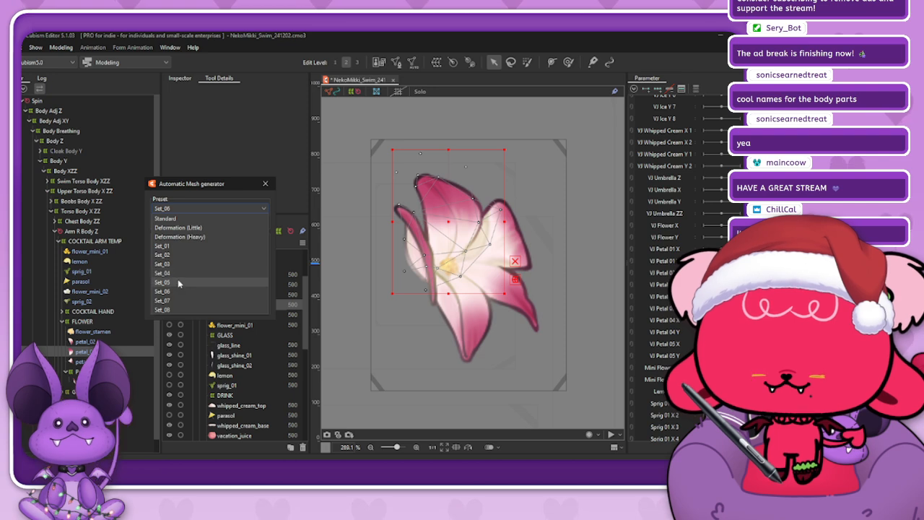
pyautogui.click(178, 280)
pyautogui.click(213, 206)
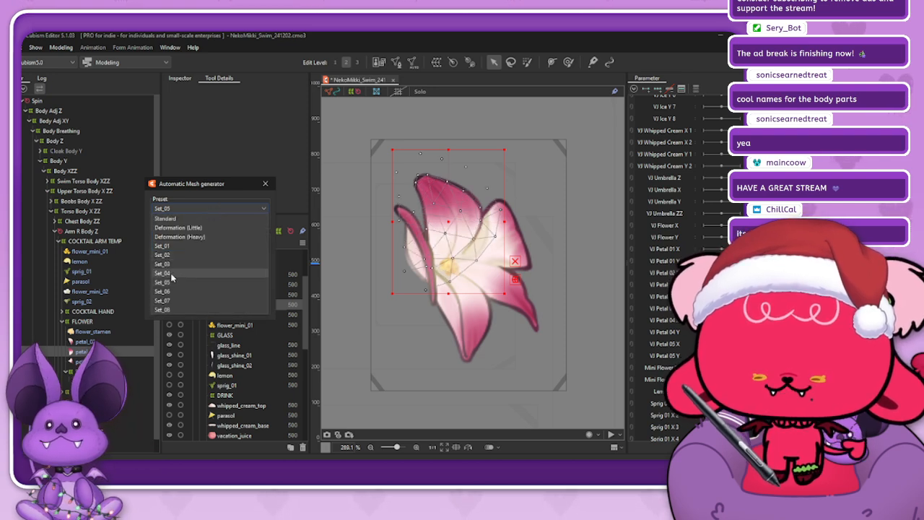
pyautogui.click(172, 273)
# - Generate petal_03's mesh with the Set_03 preset and close the mesh generator
pyautogui.click(200, 209)
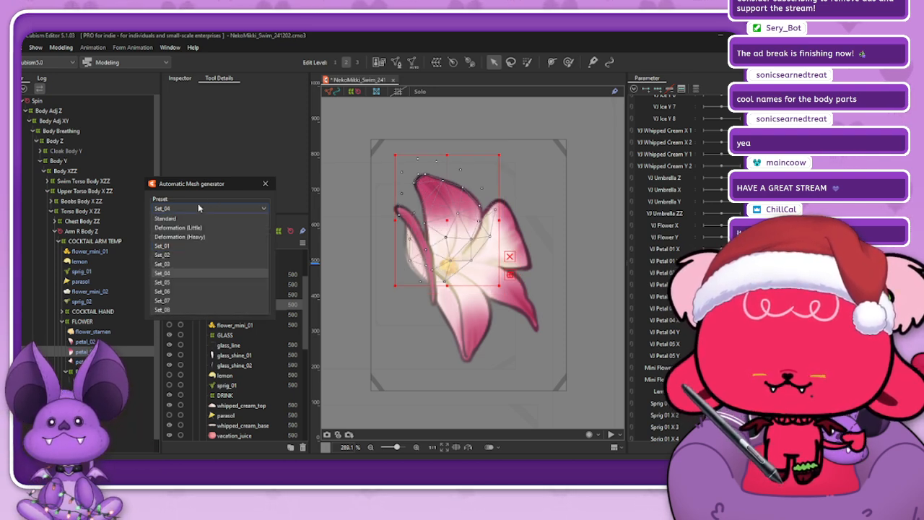
pyautogui.click(173, 264)
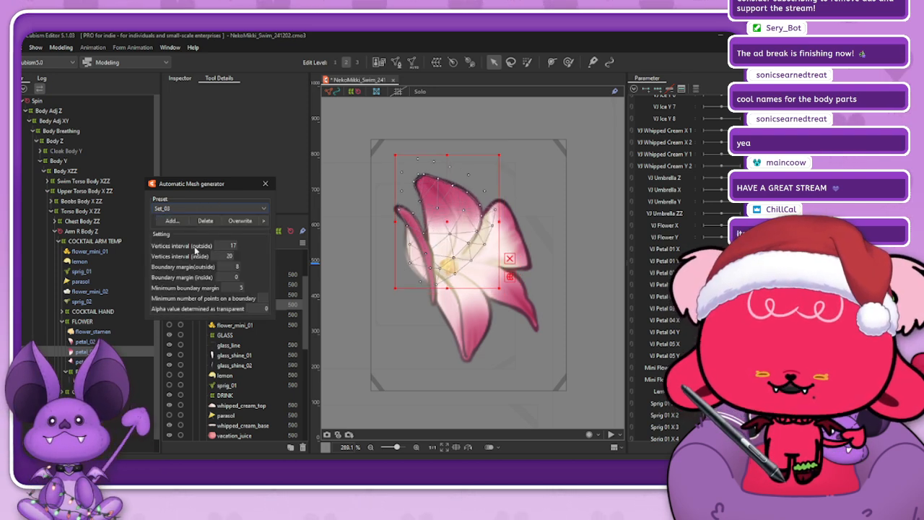
pyautogui.click(264, 184)
# - Edit petal_03's mesh by moving its left boundary vertices and adding an outer boundary vertex around the upper left corner
pyautogui.click(396, 63)
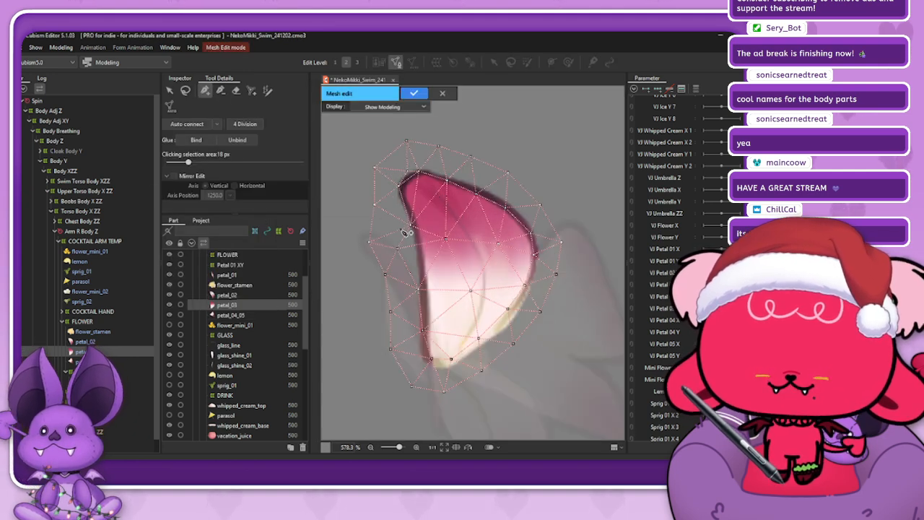
pyautogui.moveTo(403, 249); pyautogui.dragTo(383, 245)
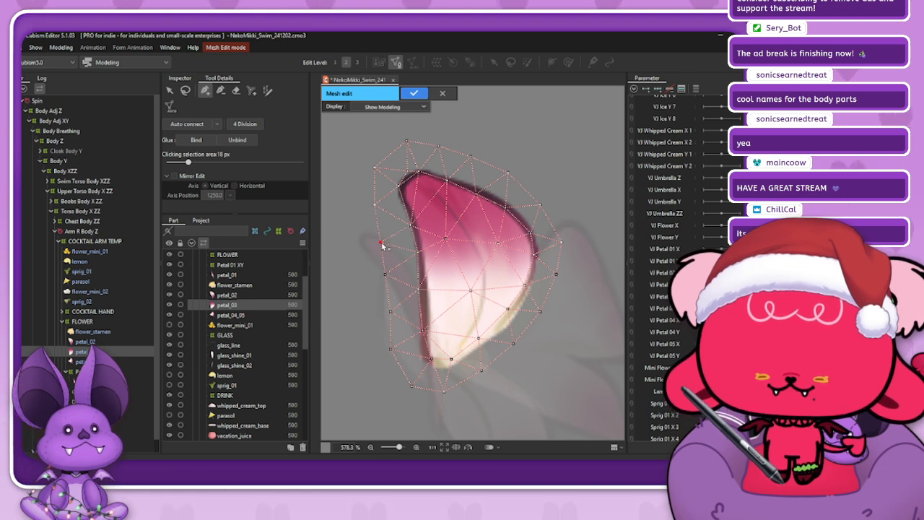
pyautogui.click(405, 173)
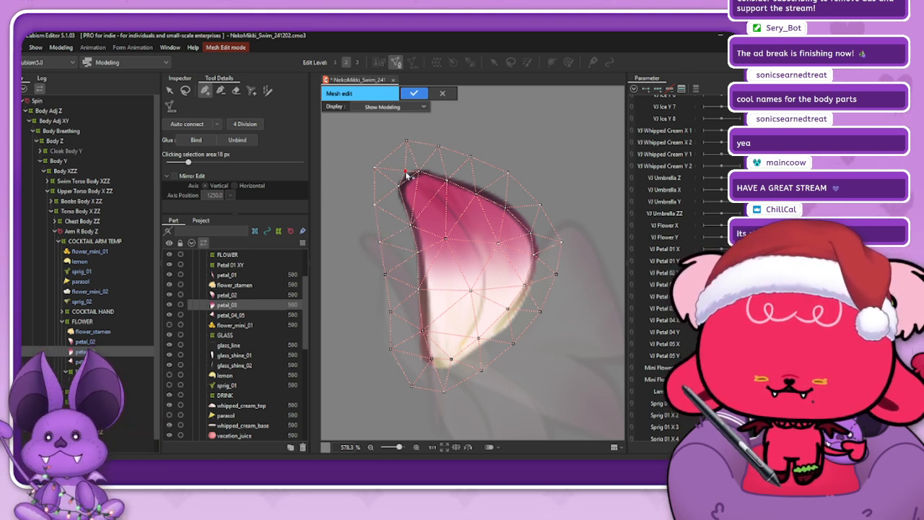
pyautogui.click(221, 92)
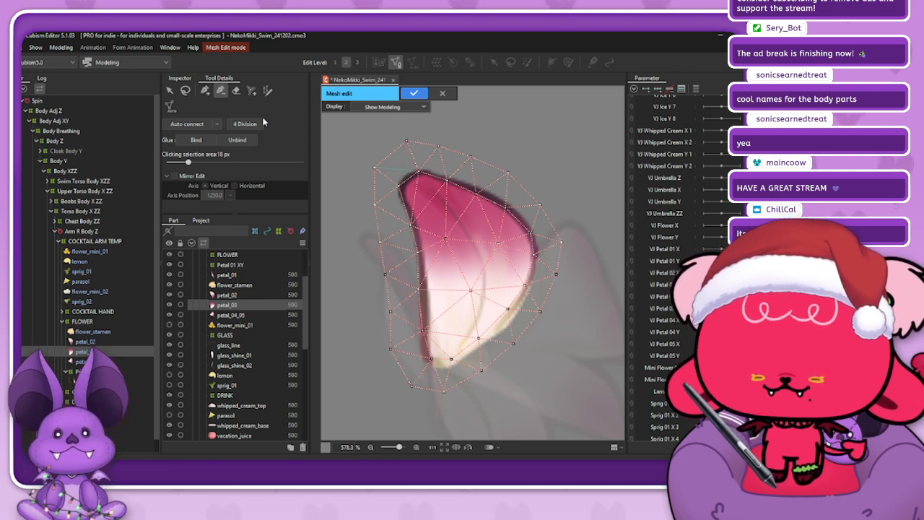
pyautogui.click(205, 91)
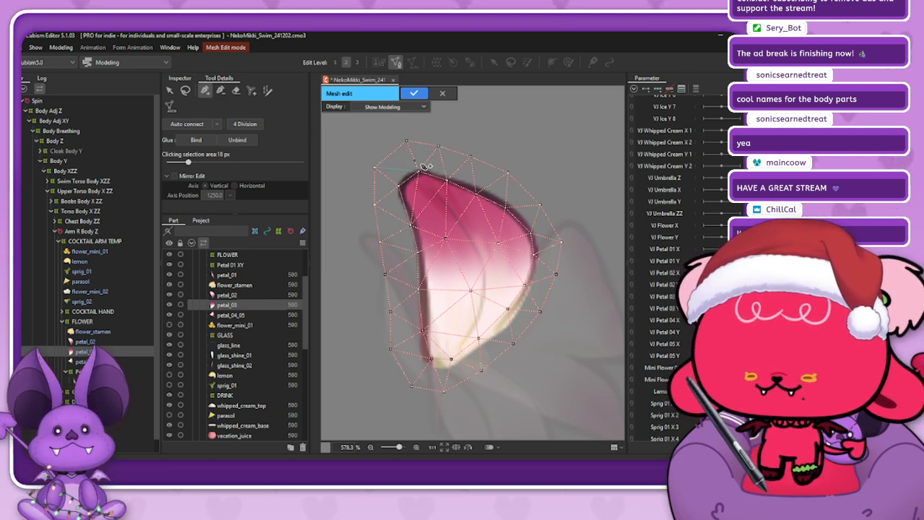
pyautogui.click(373, 172)
pyautogui.click(388, 150)
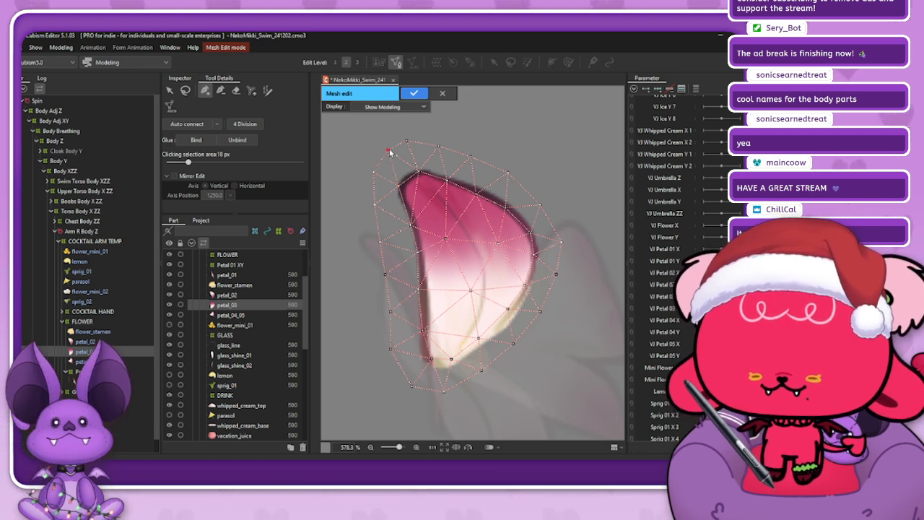
pyautogui.click(410, 142)
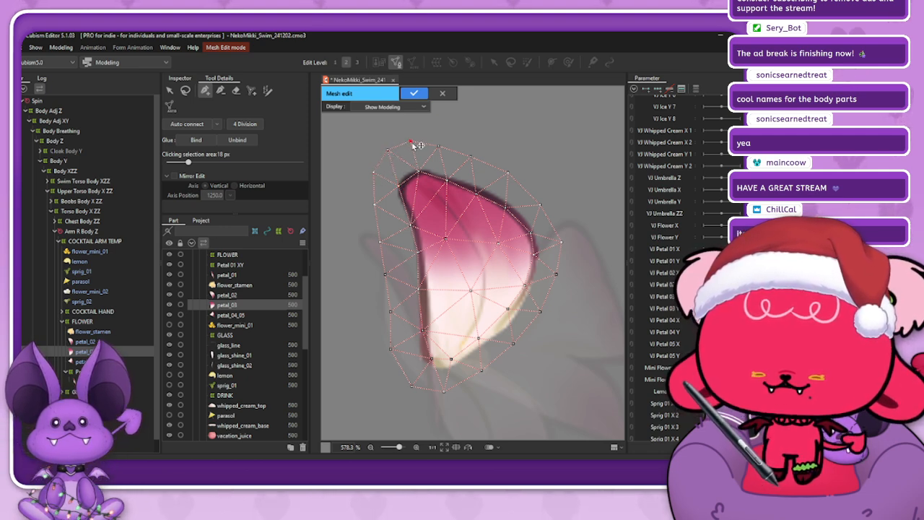
# - Reposition the outer boundary vertices and the edge vertices along the upper right side of petal_03's mesh
pyautogui.click(507, 174)
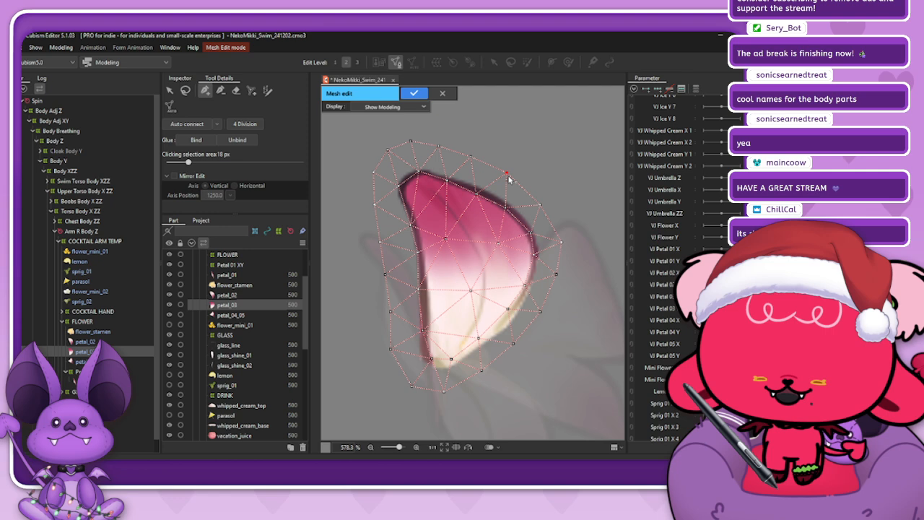
pyautogui.click(537, 203)
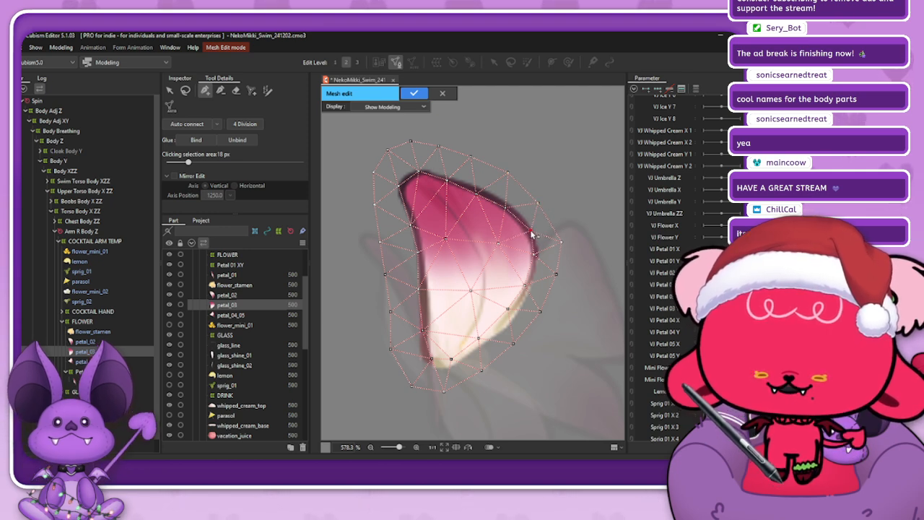
pyautogui.click(531, 232)
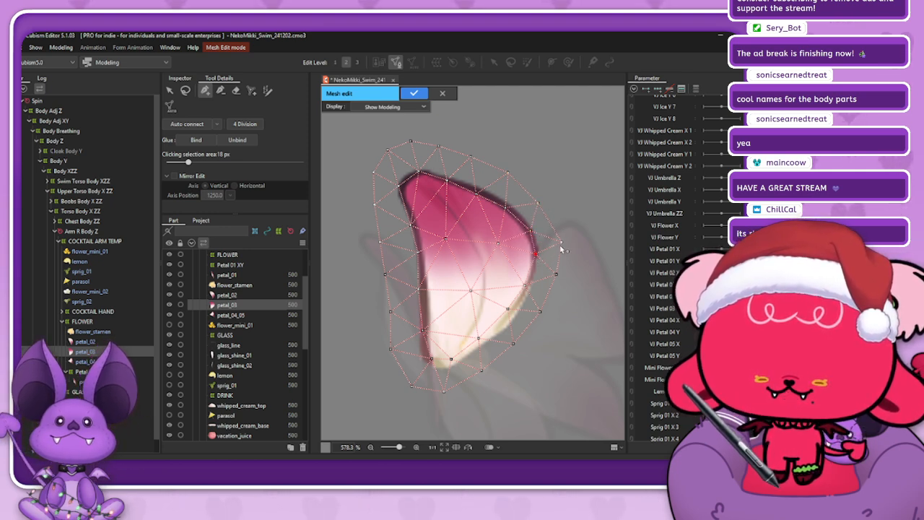
pyautogui.click(560, 239)
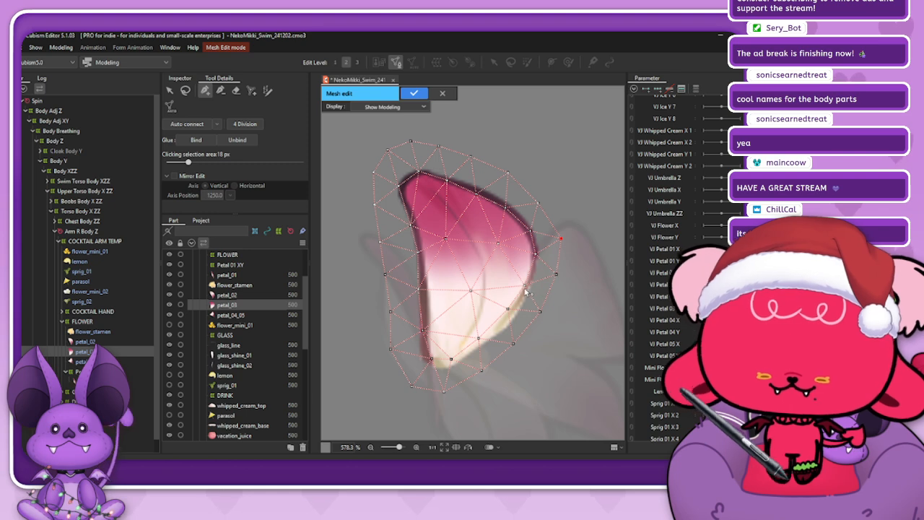
# - Fit the mesh vertices to the petal's lower right edge and bottom tip, and move the two outer vertices below the tip
pyautogui.click(511, 311)
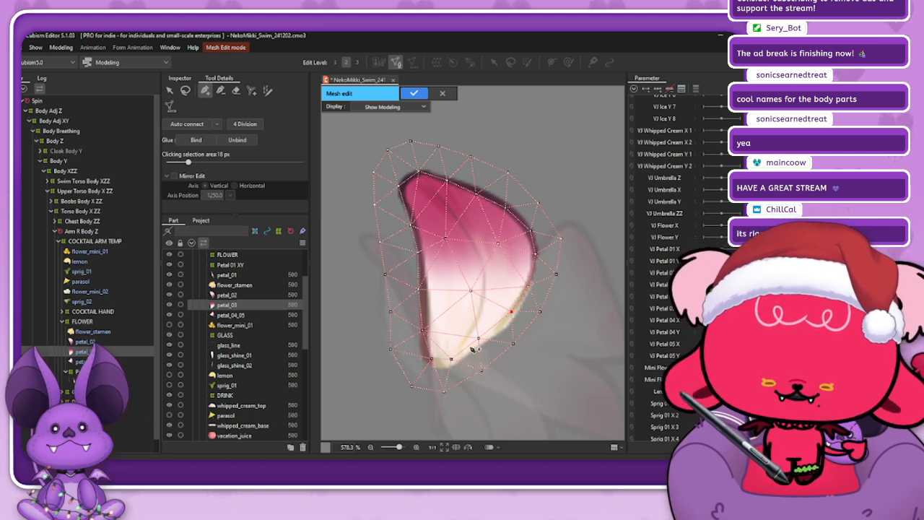
pyautogui.click(480, 338)
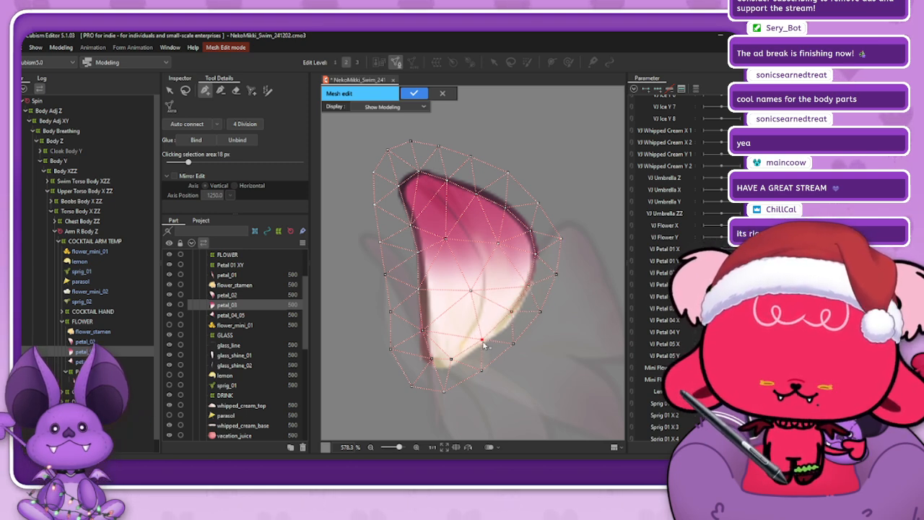
pyautogui.click(451, 360)
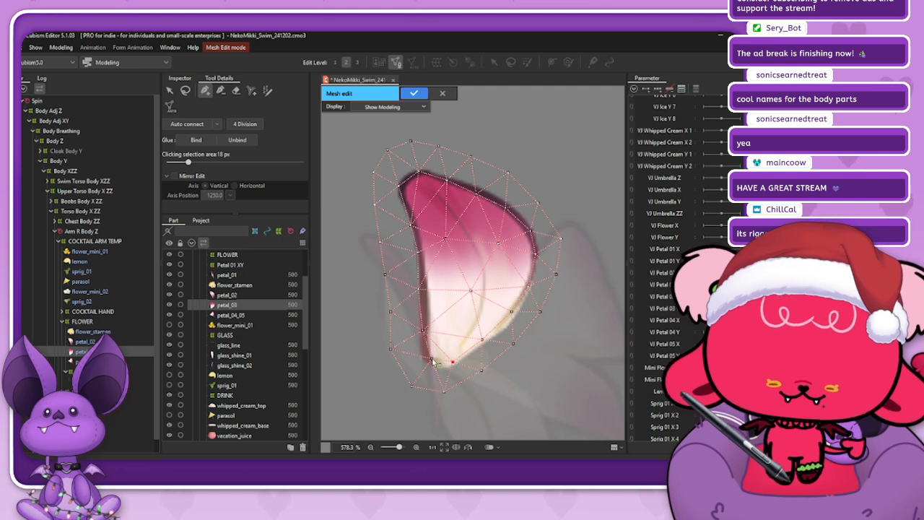
pyautogui.click(431, 362)
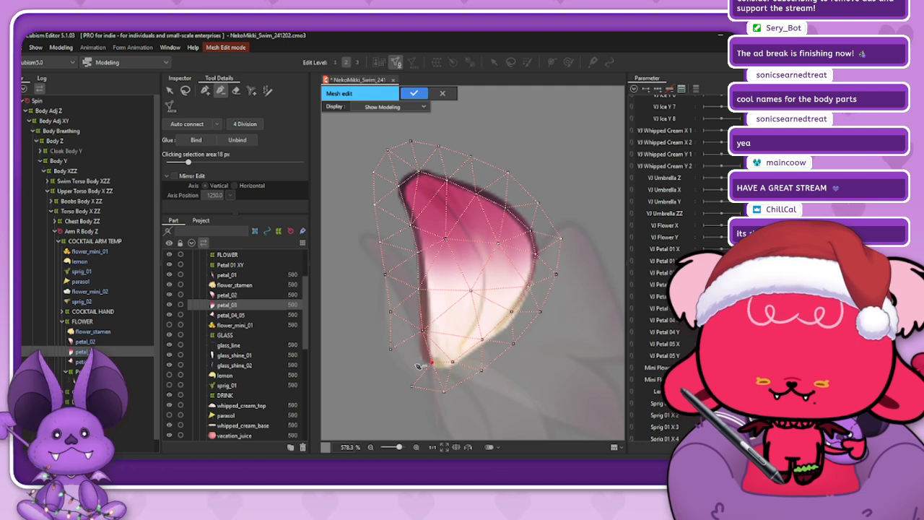
pyautogui.click(206, 92)
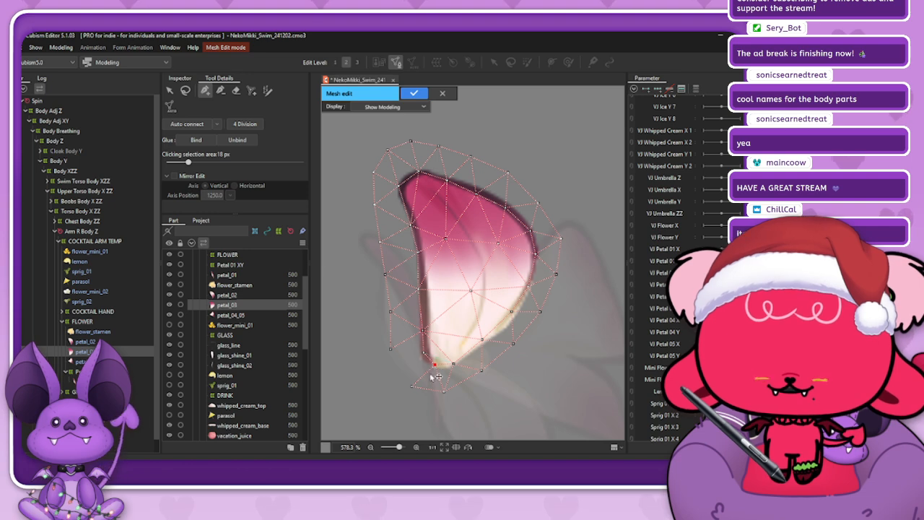
pyautogui.moveTo(411, 386); pyautogui.dragTo(449, 392)
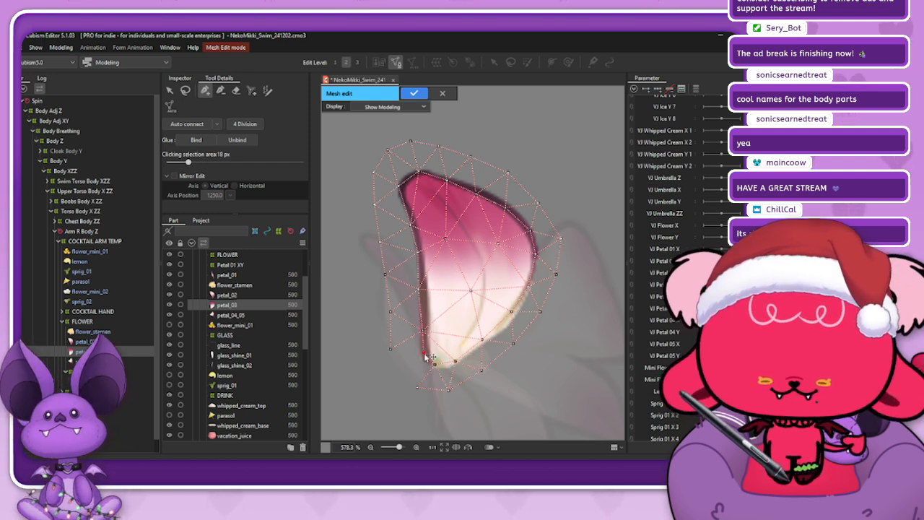
# - Rebuild the lower left outer boundary of the mesh with a new vertex connected to its neighbours above and below
pyautogui.moveTo(390, 349); pyautogui.dragTo(390, 346)
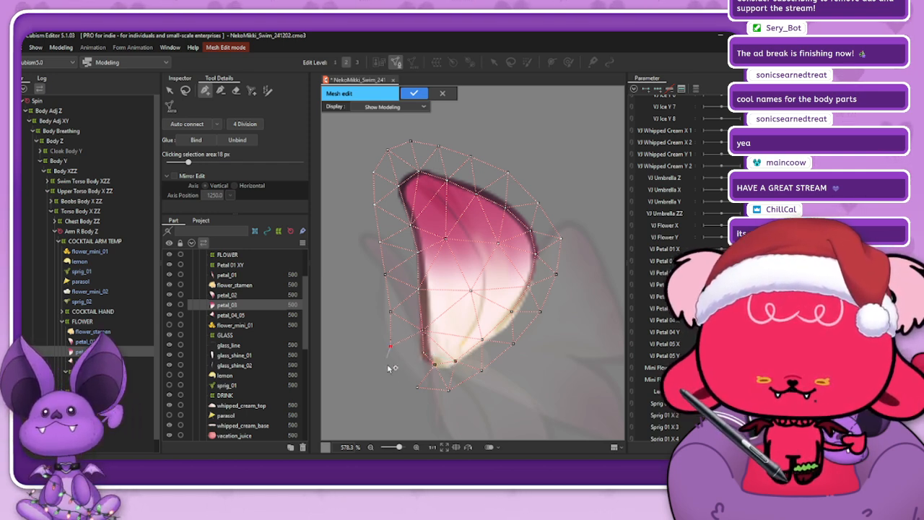
pyautogui.click(394, 368)
pyautogui.click(417, 388)
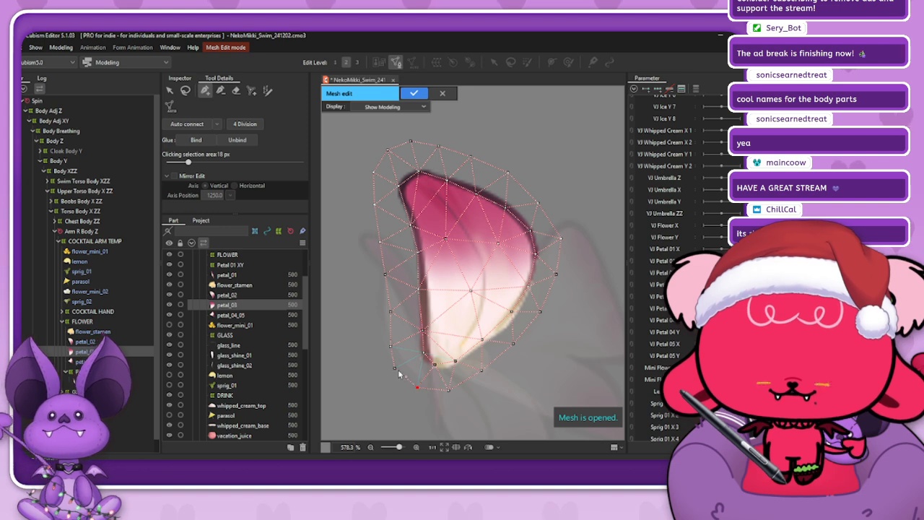
pyautogui.click(393, 366)
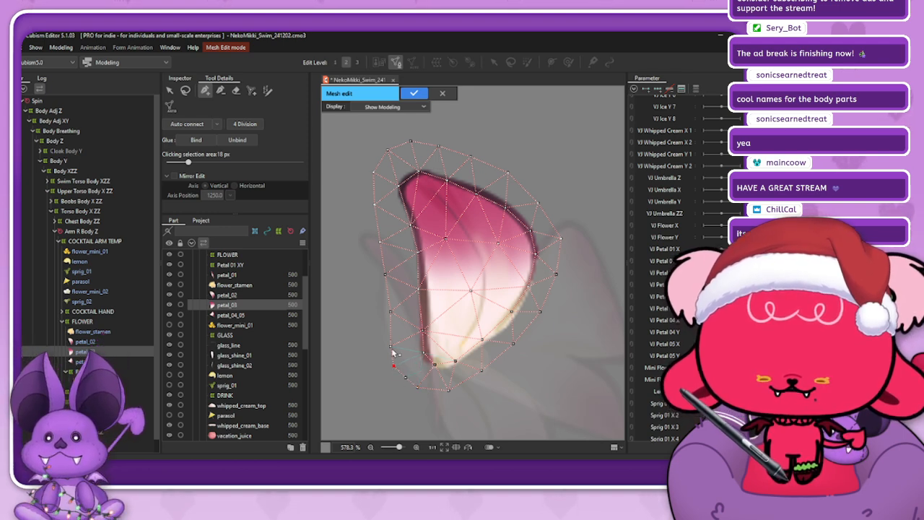
pyautogui.click(418, 388)
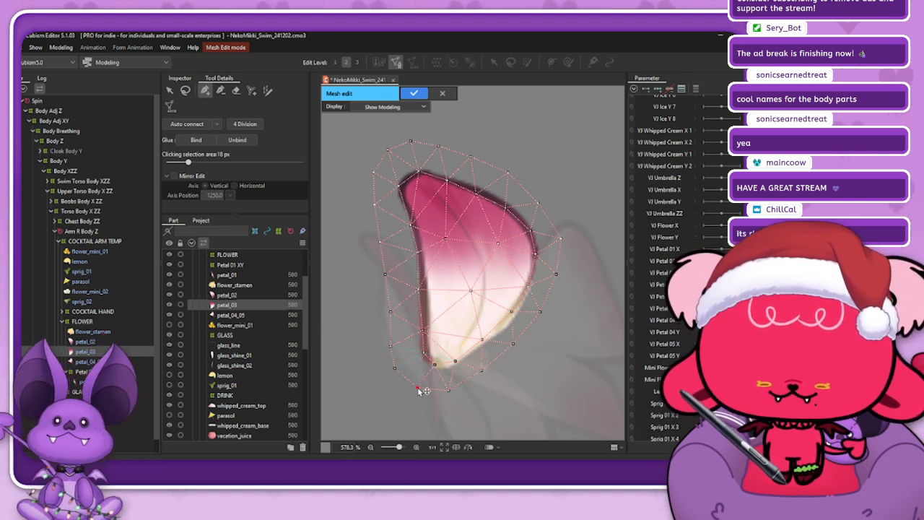
pyautogui.click(390, 342)
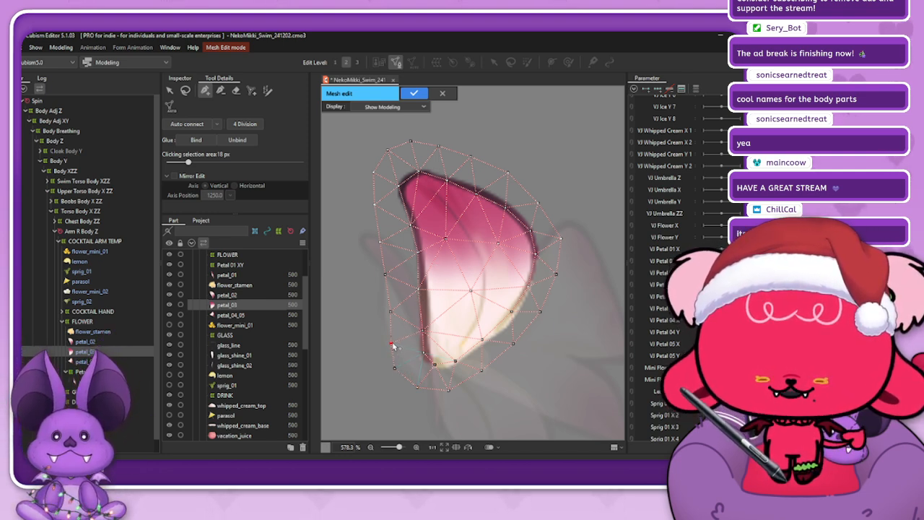
# - Reposition the vertices along the petal's left edge and place a vertex on its upper left corner
pyautogui.moveTo(425, 330); pyautogui.dragTo(423, 292)
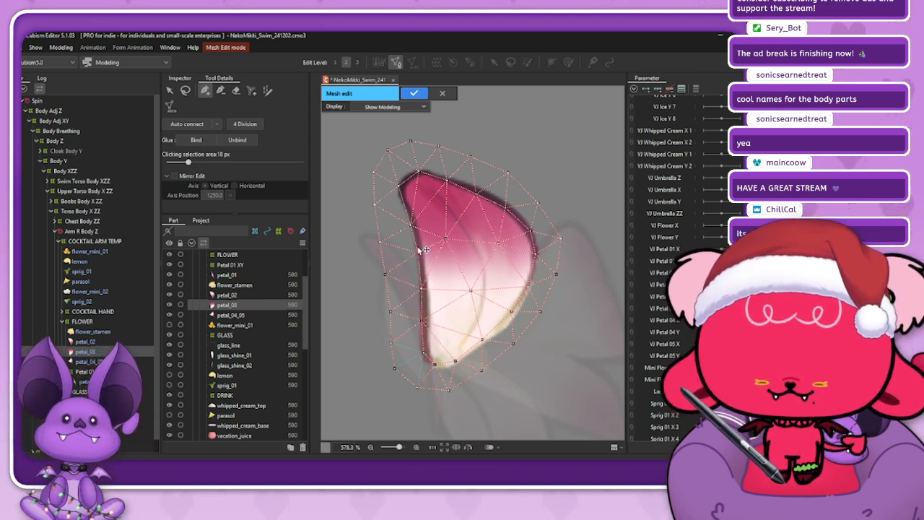
pyautogui.click(399, 188)
pyautogui.click(221, 91)
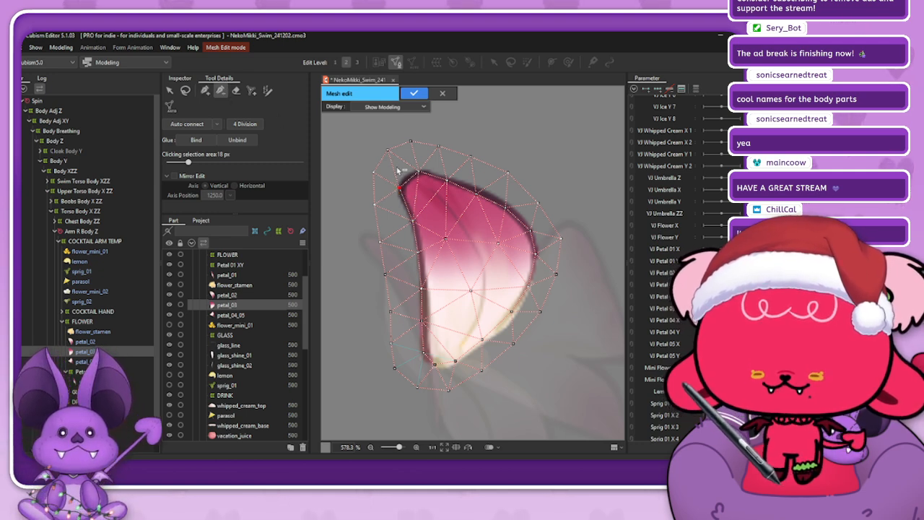
pyautogui.click(205, 90)
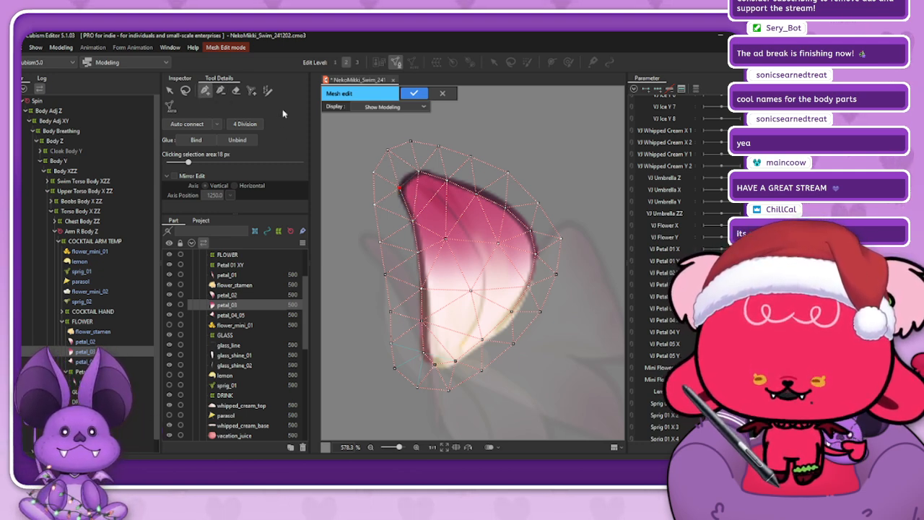
# - Move the vertex on the petal's top edge and the two outer boundary vertices above it slightly to the right
pyautogui.click(417, 176)
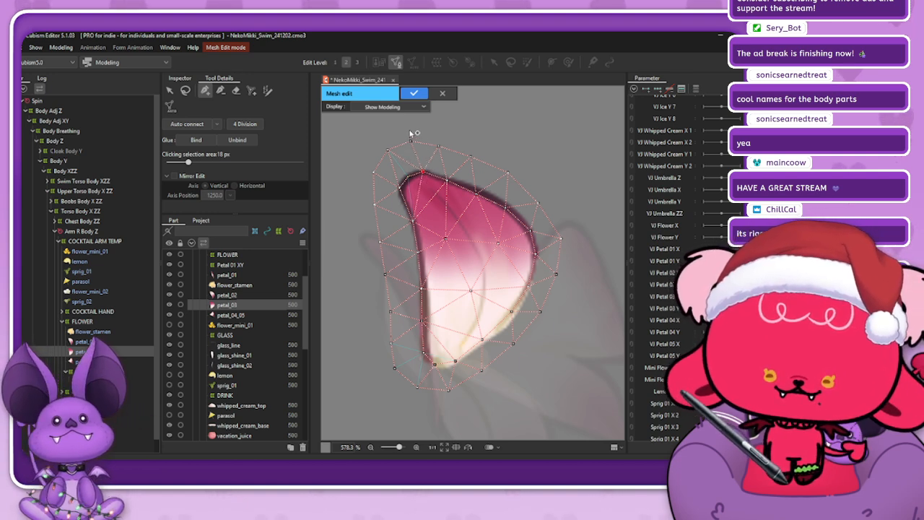
pyautogui.click(418, 142)
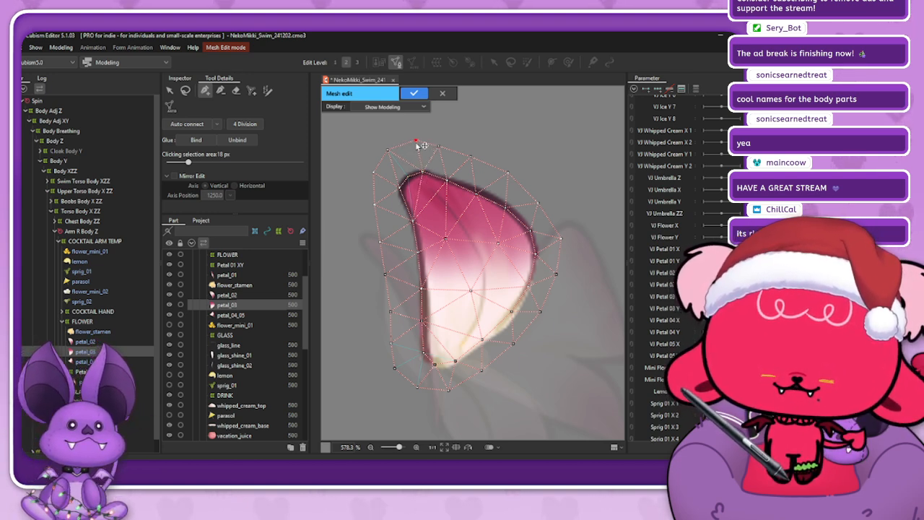
pyautogui.click(442, 149)
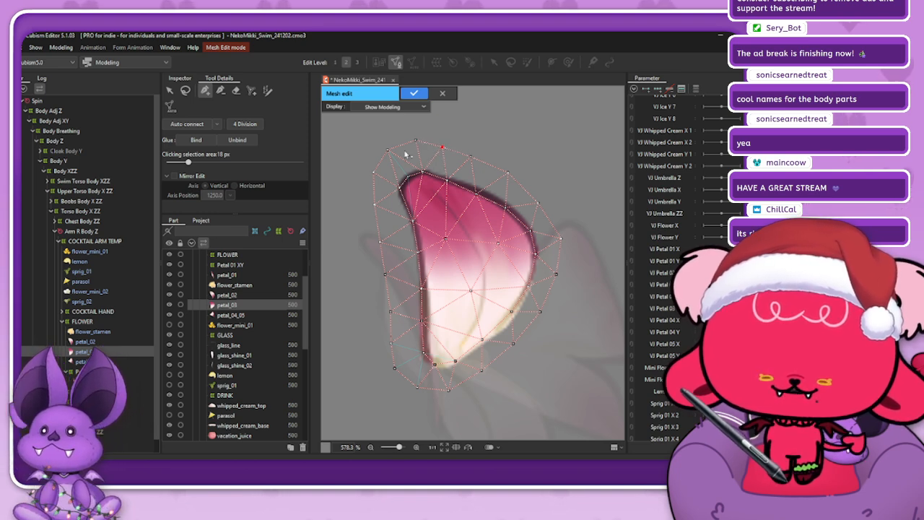
# - Delete the outer vertex at the mesh's upper left corner and redraw that boundary section with a replacement vertex
pyautogui.click(221, 92)
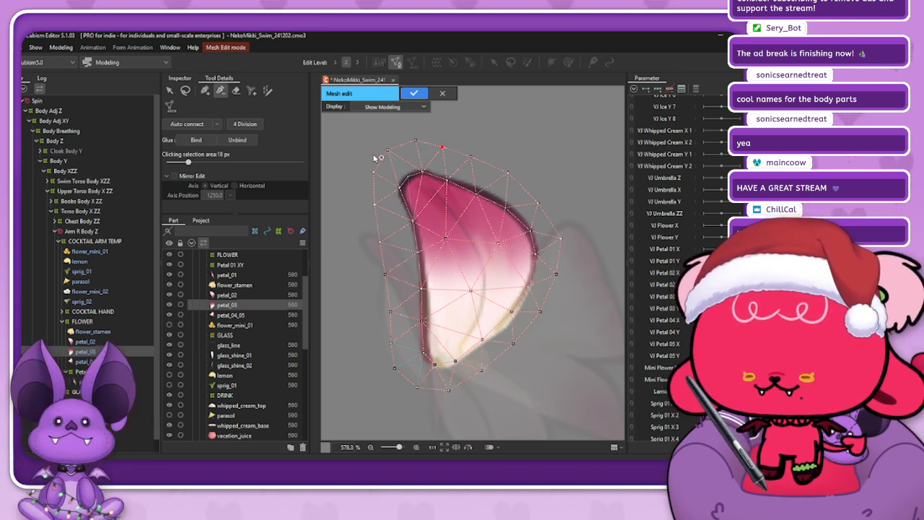
pyautogui.click(387, 150)
pyautogui.click(206, 92)
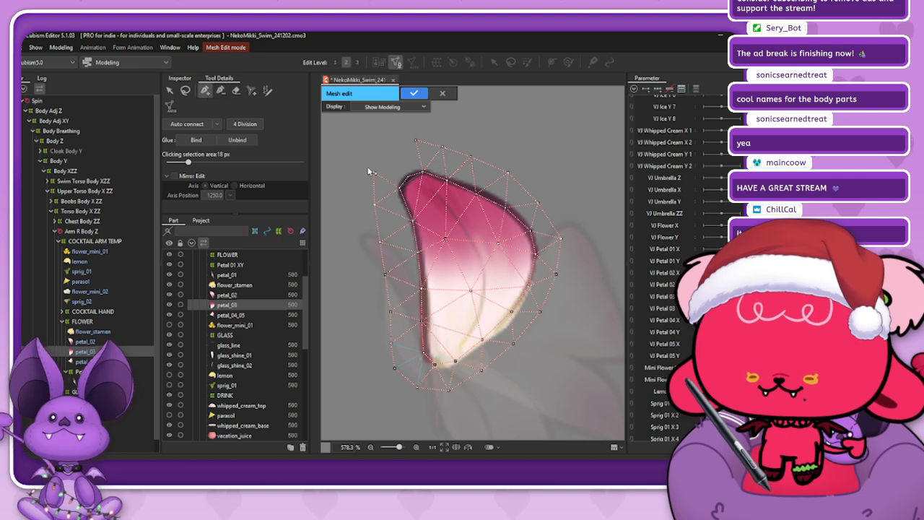
pyautogui.click(374, 173)
pyautogui.click(415, 140)
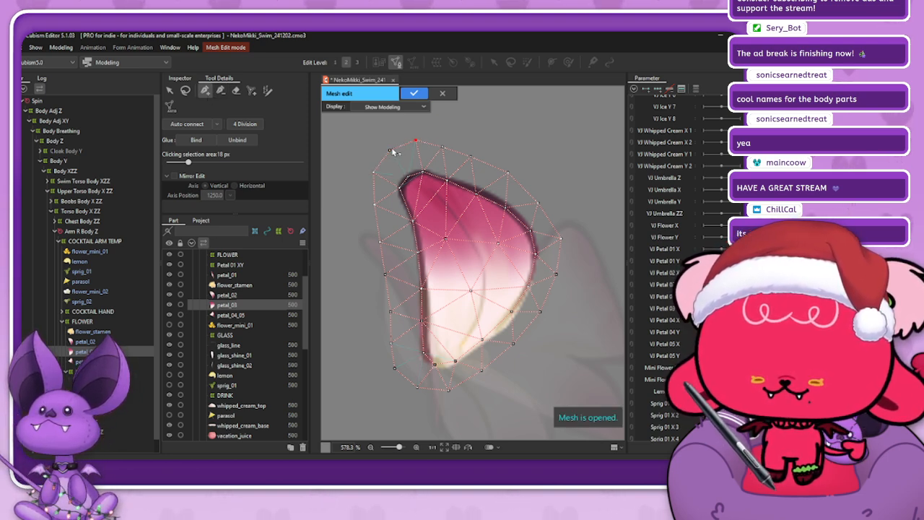
# - Delete the three interior vertices from the middle of petal_03's mesh
pyautogui.click(222, 92)
pyautogui.click(446, 238)
pyautogui.click(498, 243)
pyautogui.click(470, 290)
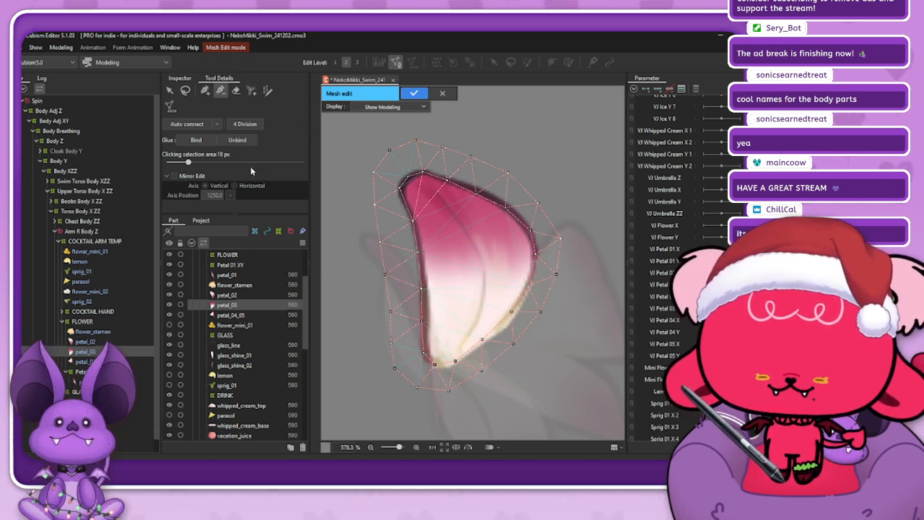
# - Refine the edge vertices around the petal's bottom tip and the outer boundary vertices below it
pyautogui.click(205, 91)
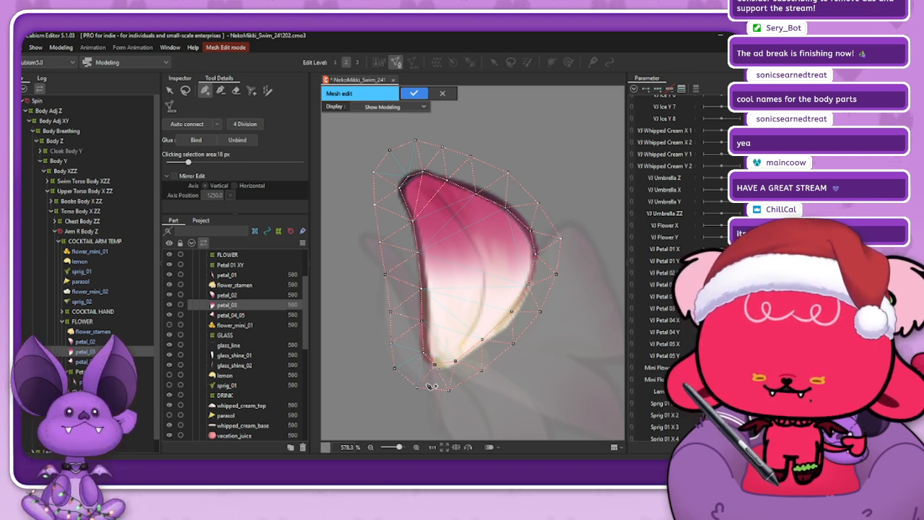
pyautogui.click(420, 389)
pyautogui.moveTo(434, 364); pyautogui.dragTo(459, 360)
pyautogui.click(437, 367)
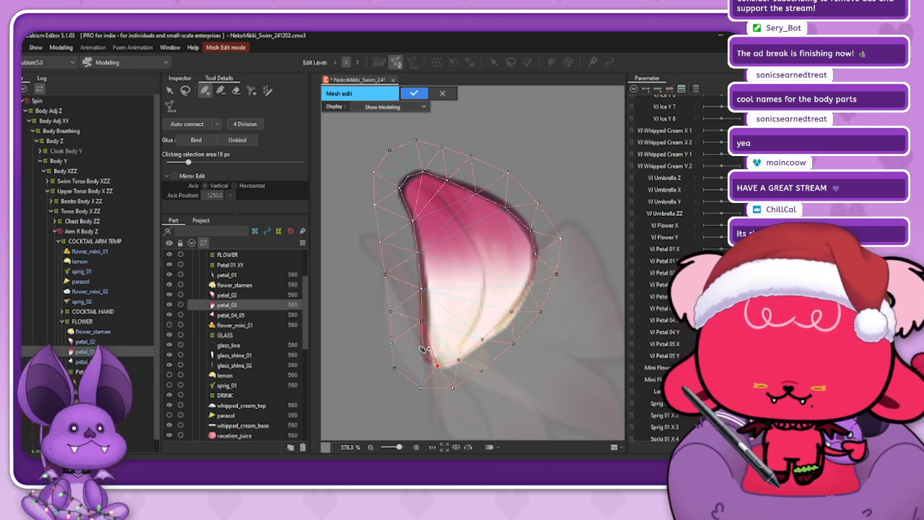
pyautogui.click(424, 355)
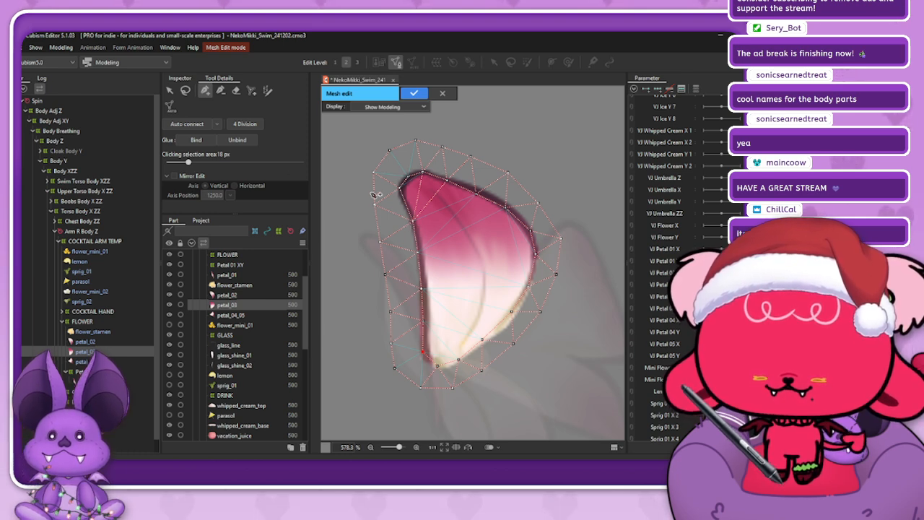
# - Fine-tune the mesh vertices along petal_03's outline, around its upper tip, upper edge and lower right edge
pyautogui.moveTo(399, 189); pyautogui.dragTo(402, 192)
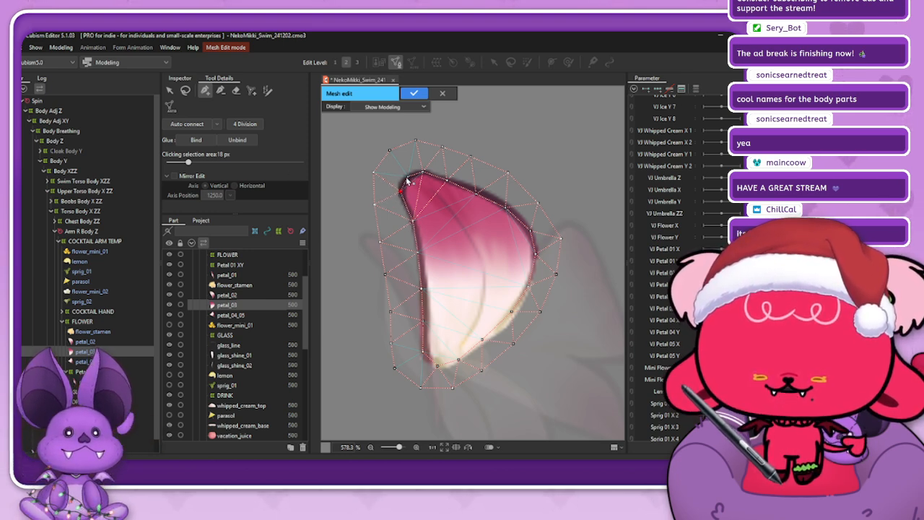
pyautogui.click(375, 173)
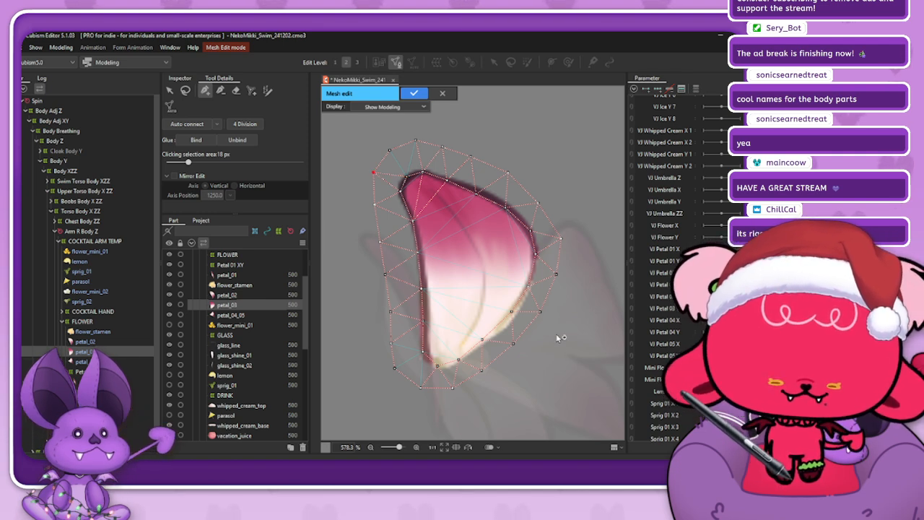
pyautogui.click(483, 339)
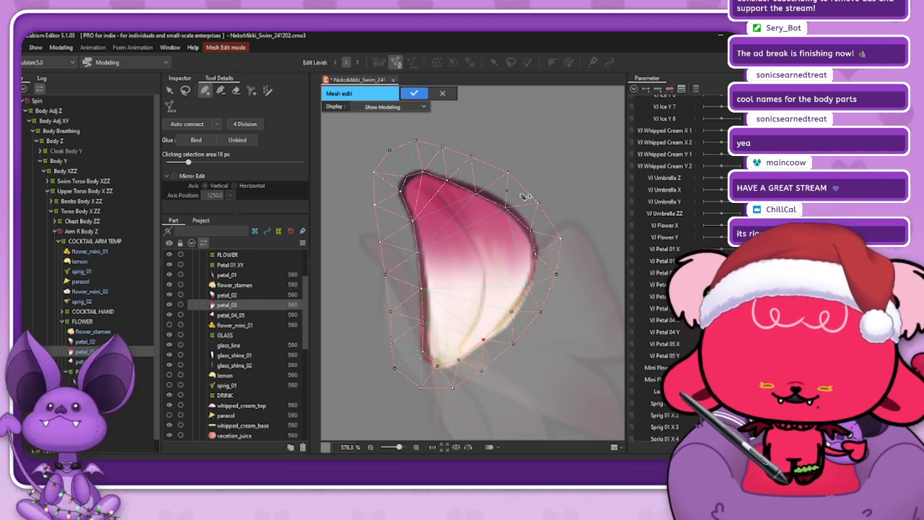
pyautogui.click(185, 90)
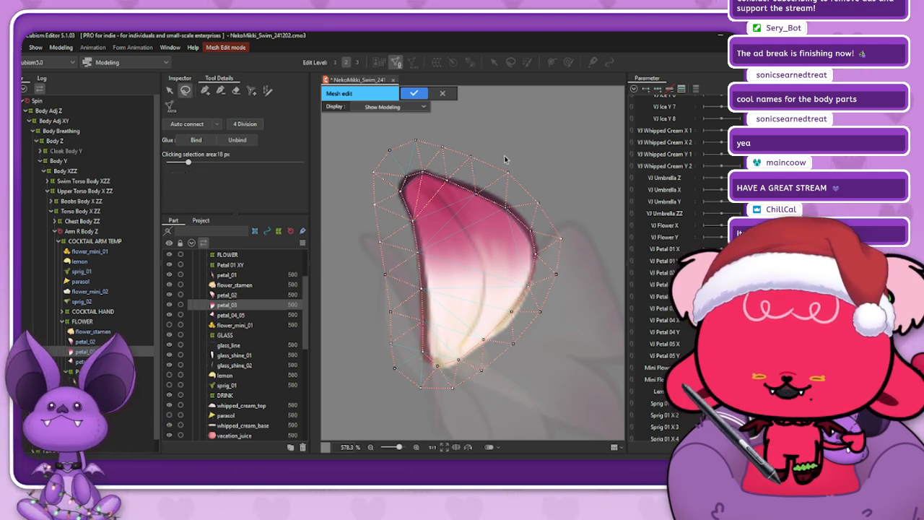
pyautogui.click(479, 193)
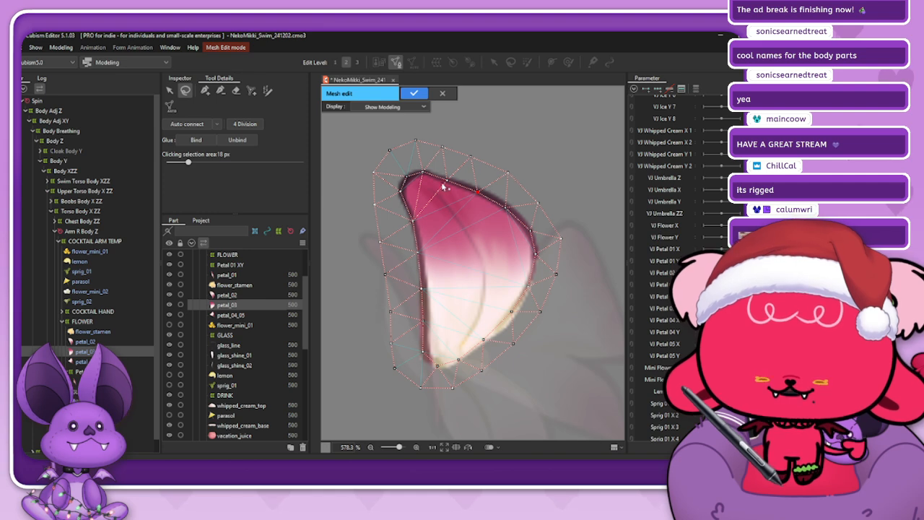
pyautogui.click(446, 180)
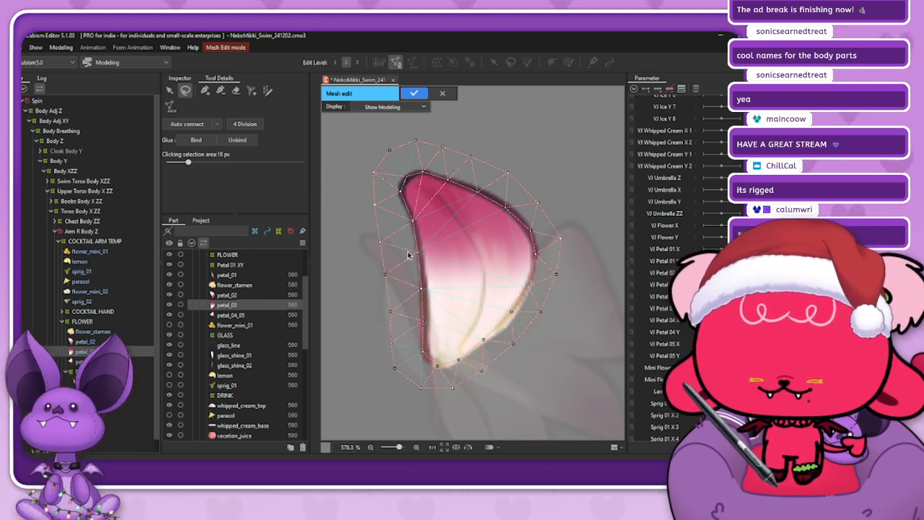
pyautogui.click(221, 91)
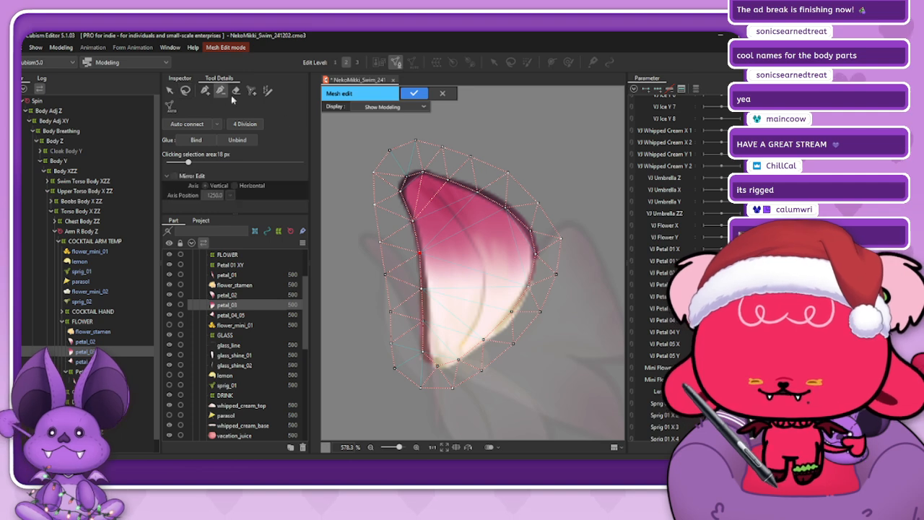
pyautogui.click(205, 90)
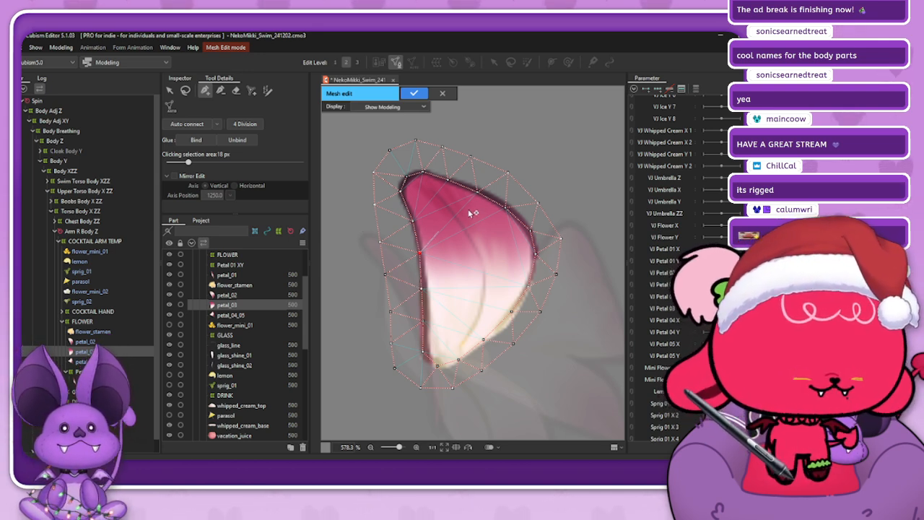
pyautogui.click(185, 90)
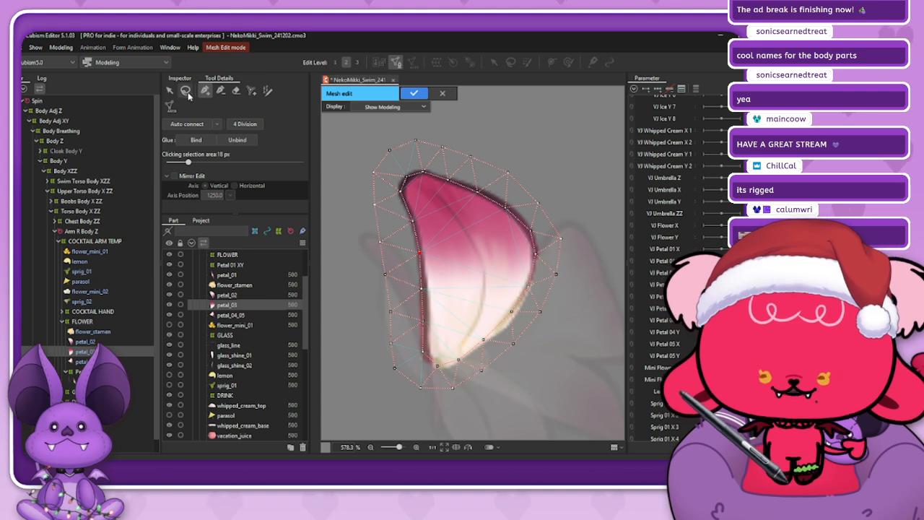
pyautogui.click(204, 90)
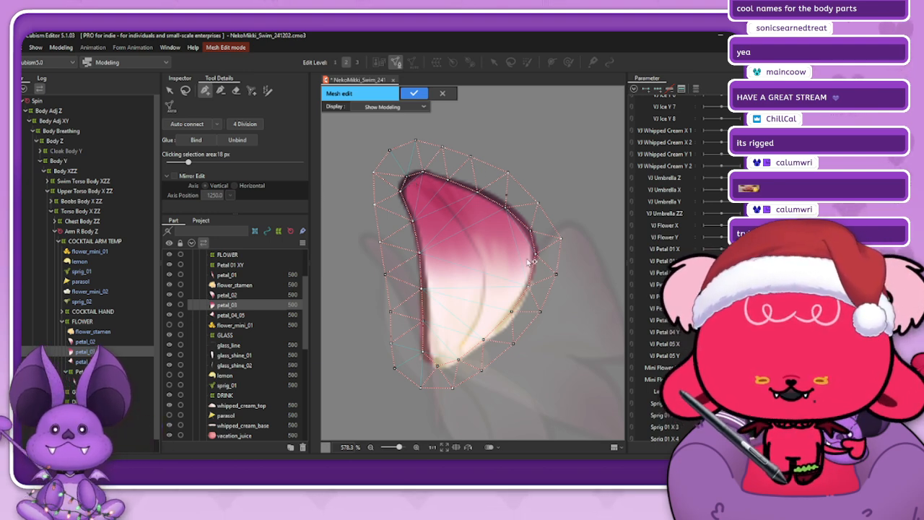
pyautogui.click(184, 90)
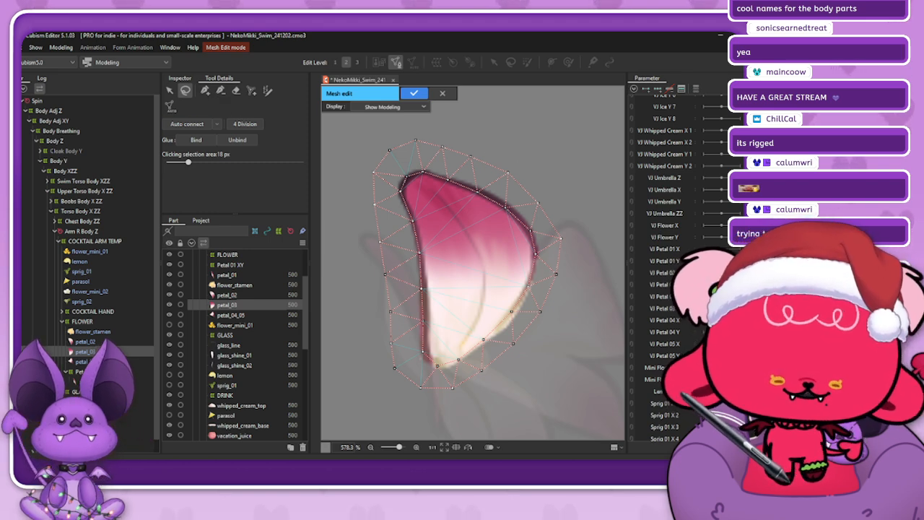
# - Draw a chain of interior mesh vertices along petal_03's central vein, from the upper tip down to the bottom tip
pyautogui.click(205, 91)
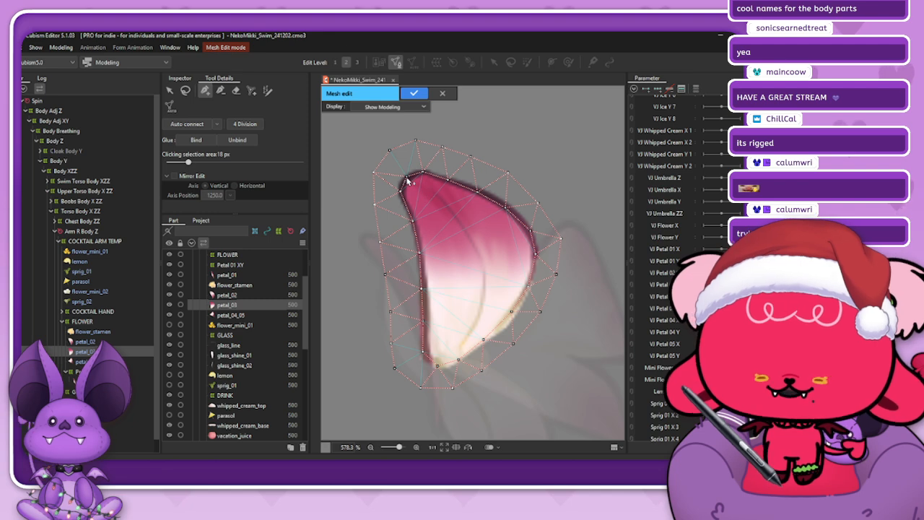
pyautogui.click(462, 226)
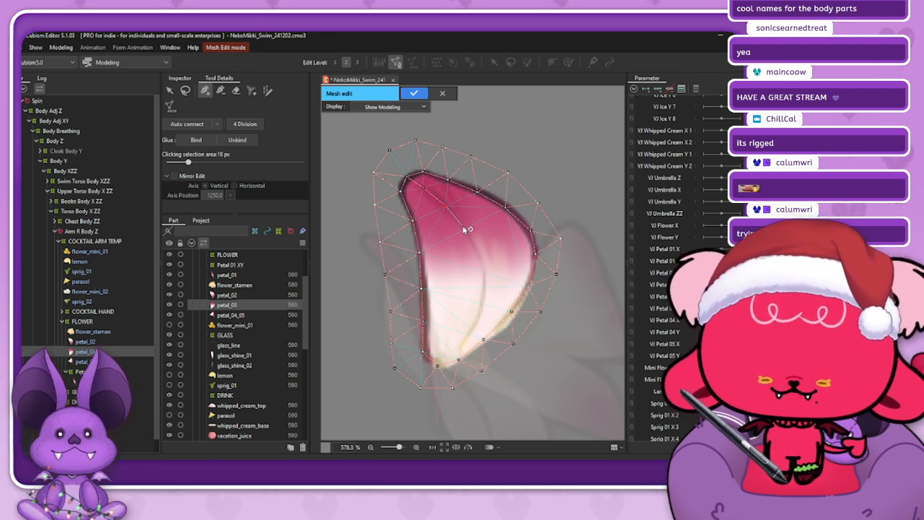
pyautogui.click(475, 249)
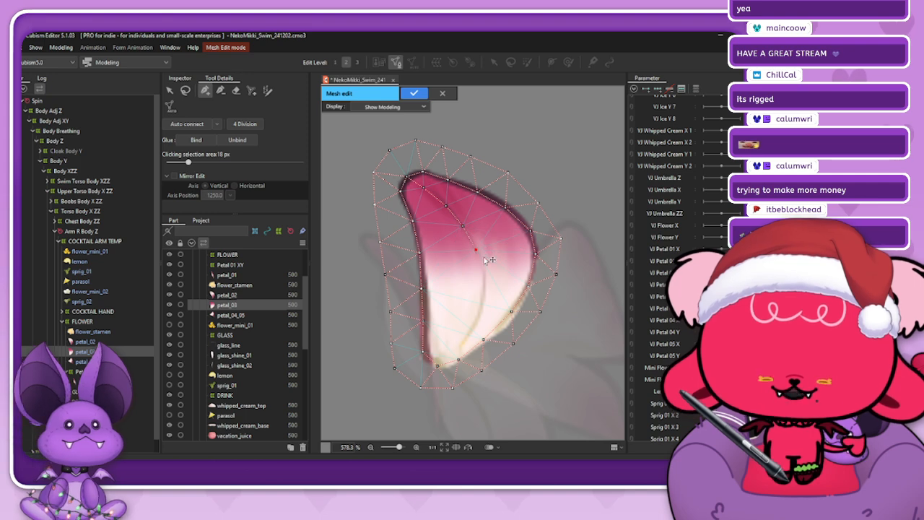
pyautogui.click(486, 274)
pyautogui.click(482, 303)
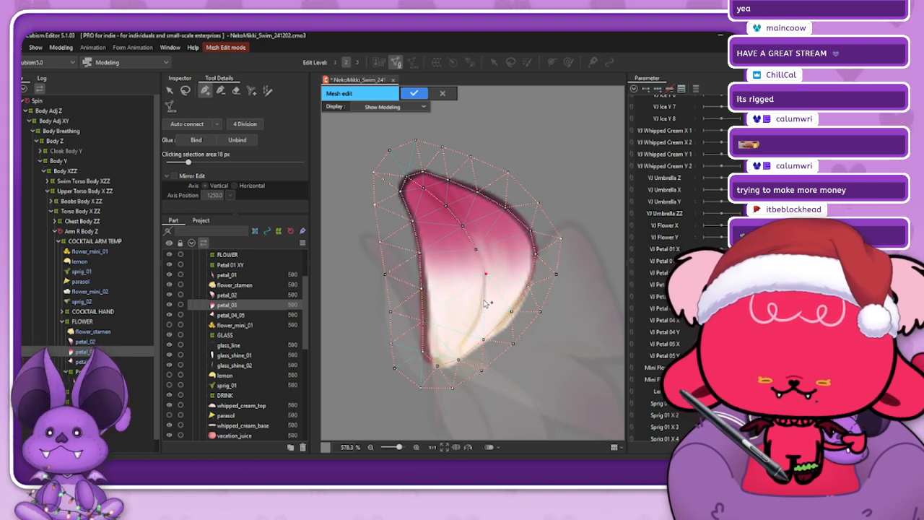
pyautogui.click(472, 331)
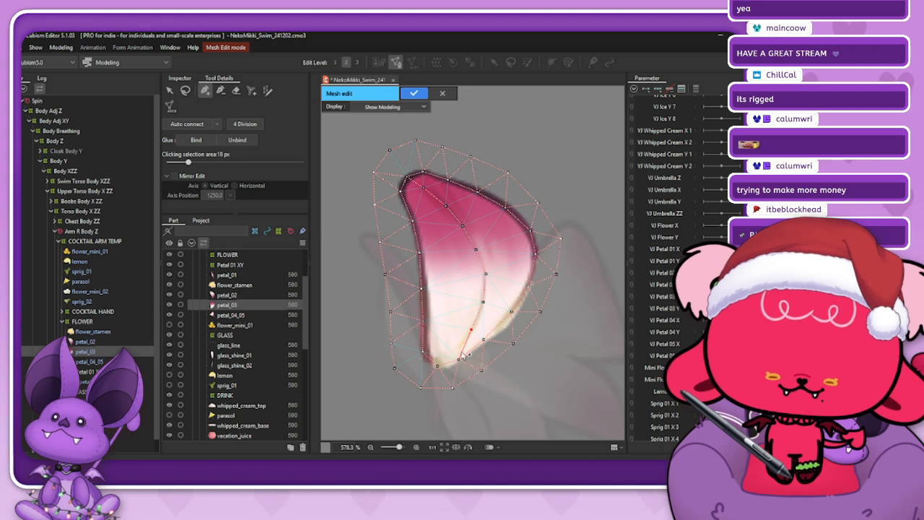
pyautogui.click(459, 360)
# - Adjust the lower vertices of the central vein chain to space them evenly along the vein, and clear the selection
pyautogui.moveTo(471, 331); pyautogui.dragTo(468, 336)
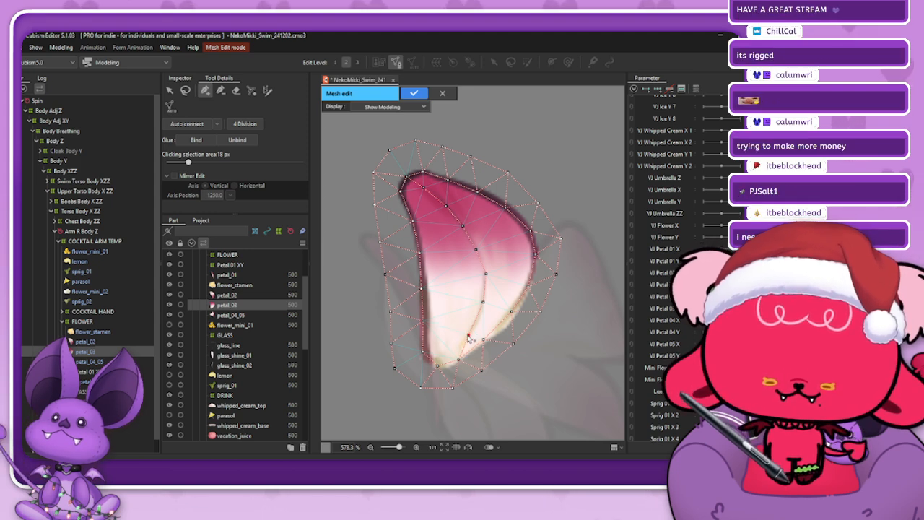
pyautogui.click(475, 316)
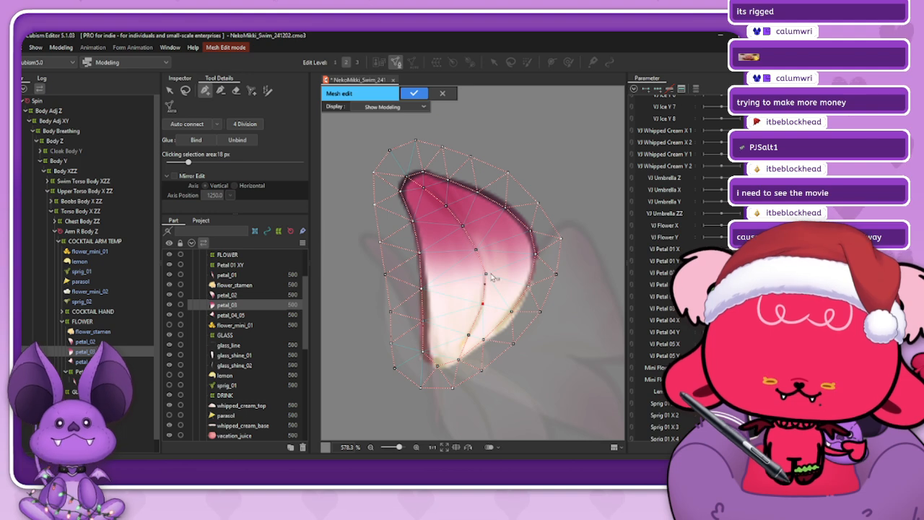
pyautogui.moveTo(486, 274); pyautogui.dragTo(485, 277)
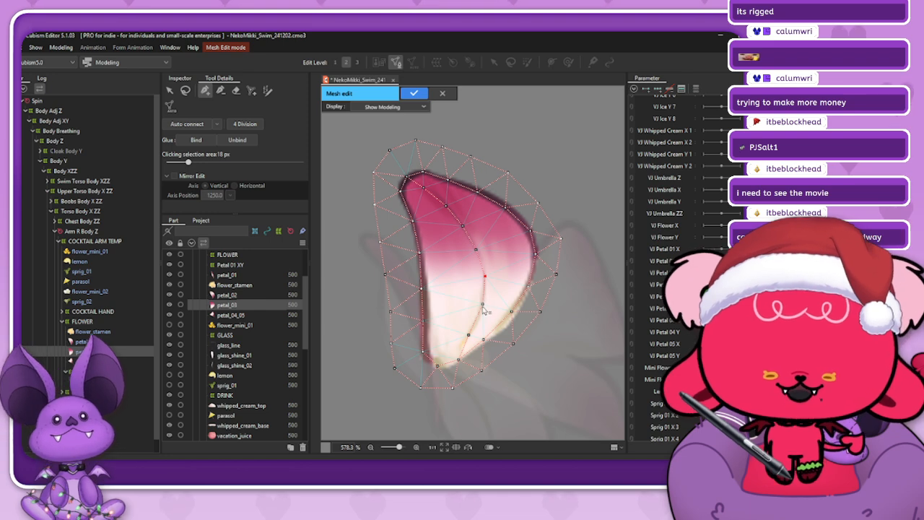
pyautogui.click(485, 277)
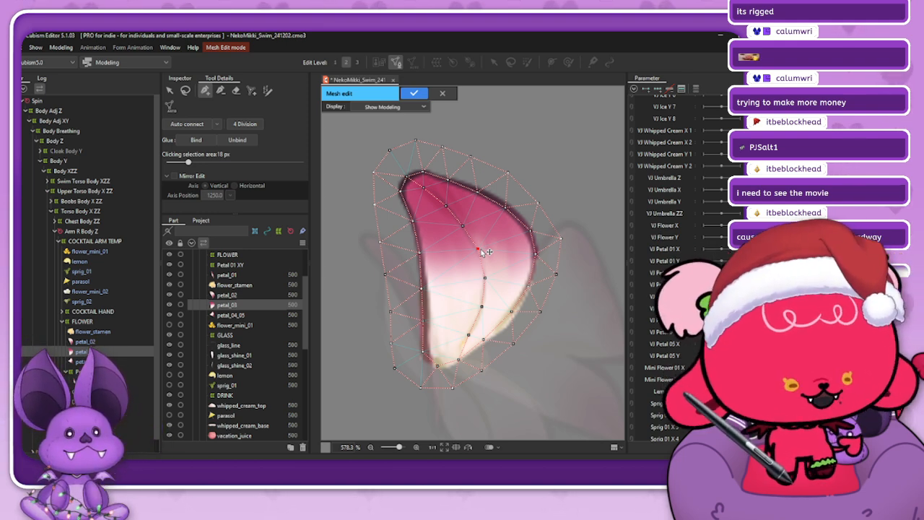
pyautogui.click(186, 89)
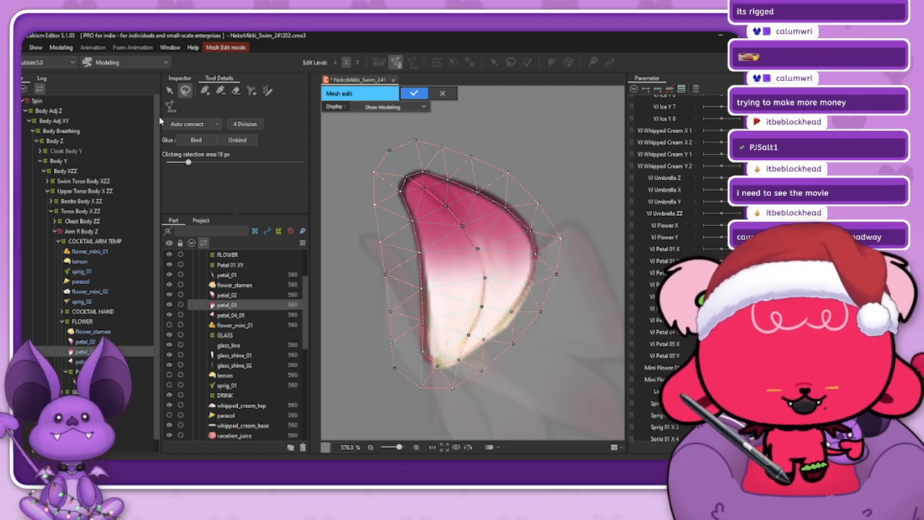
pyautogui.click(205, 91)
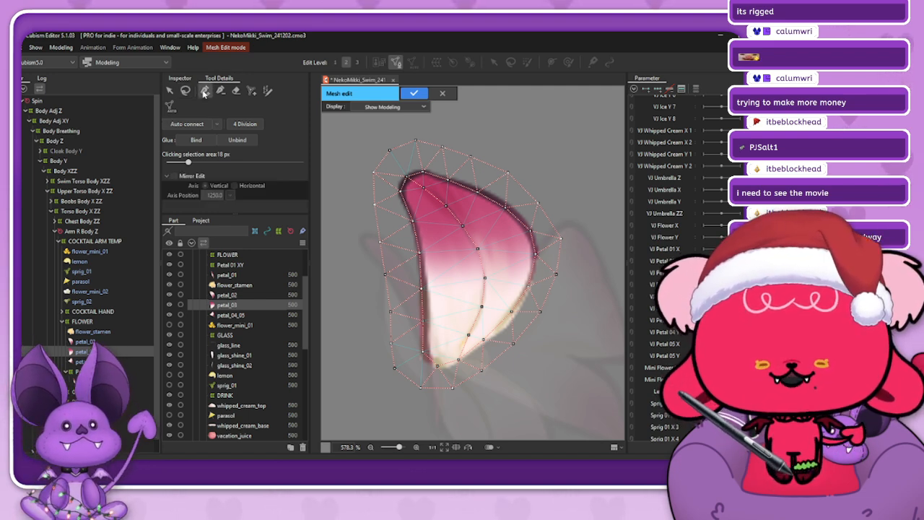
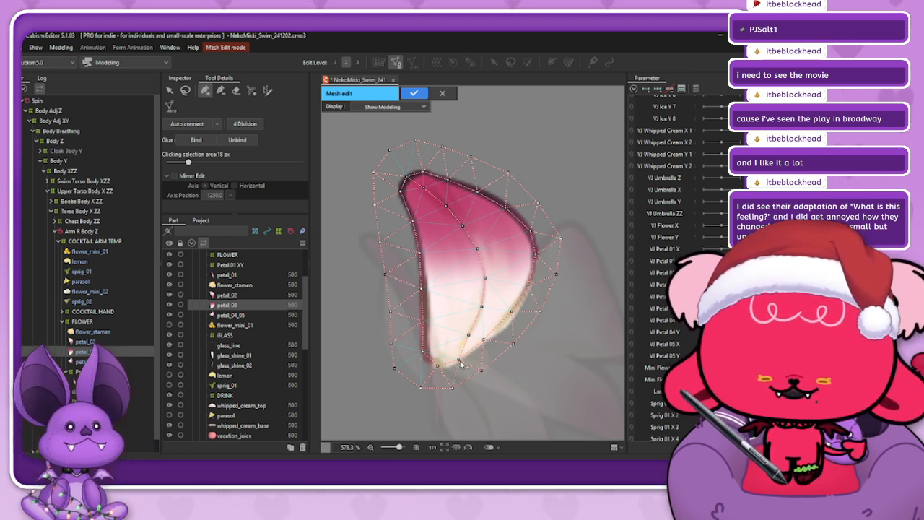
# - Draw a second chain of interior vertices between the central vein and petal_03's left edge, running from the upper tip toward the base
pyautogui.click(186, 90)
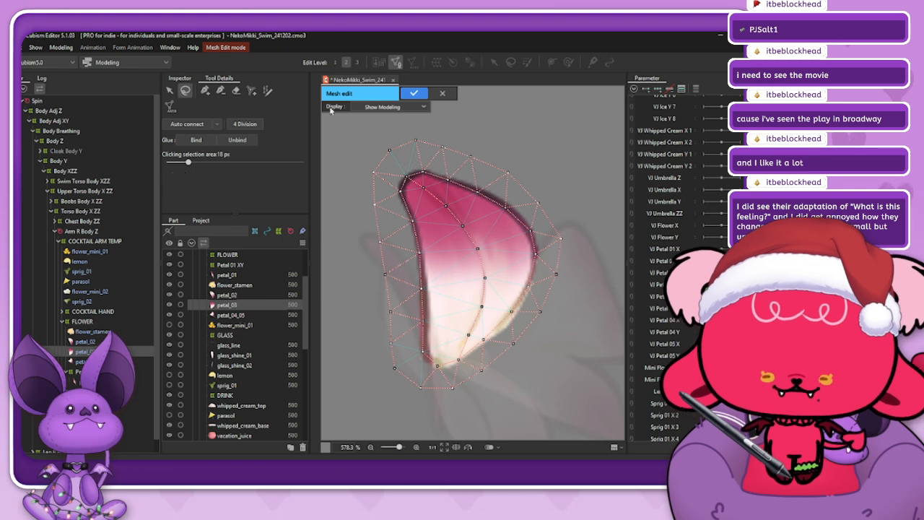
pyautogui.click(205, 91)
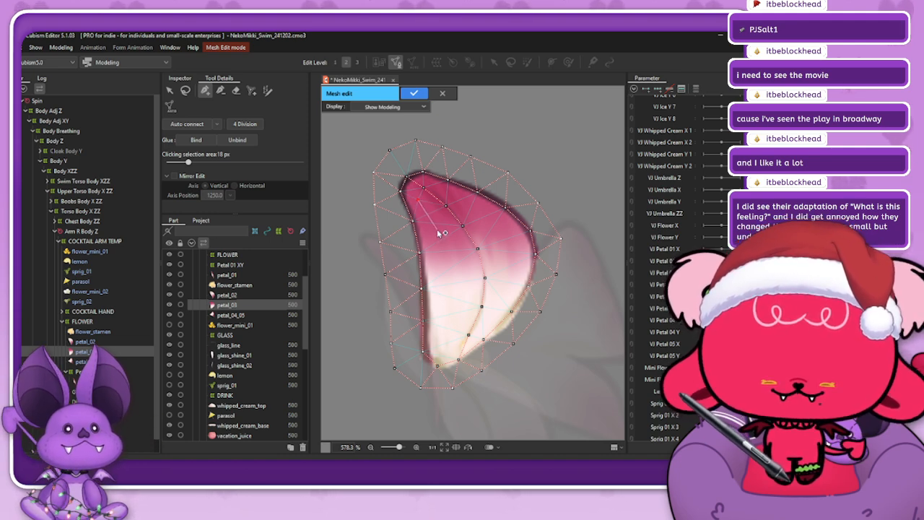
pyautogui.click(450, 260)
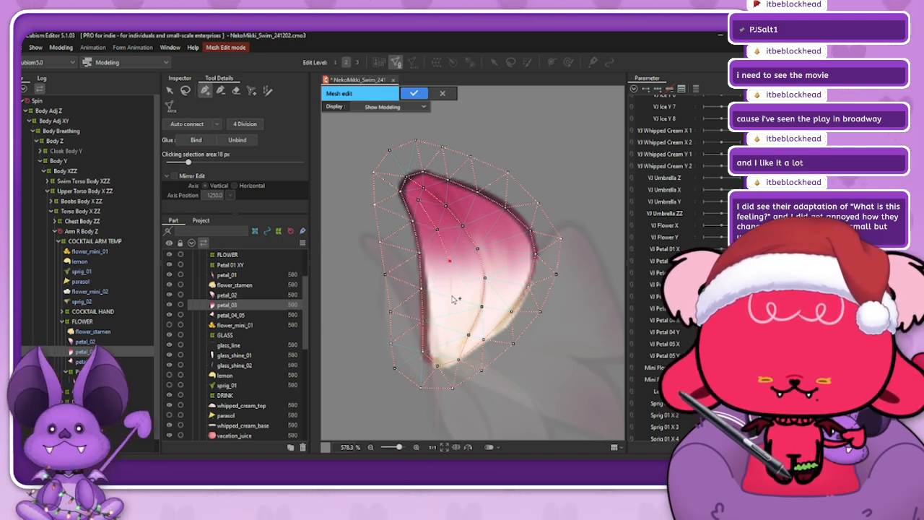
pyautogui.click(451, 295)
pyautogui.click(444, 330)
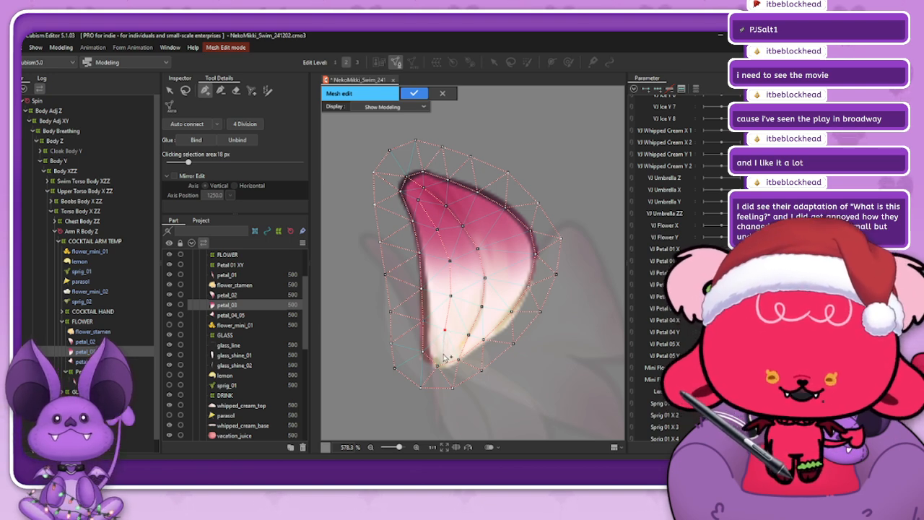
pyautogui.click(440, 352)
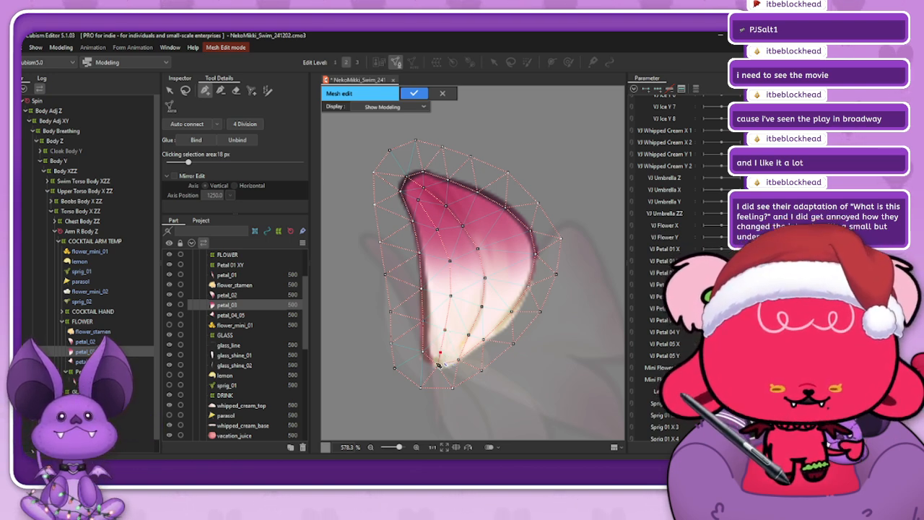
pyautogui.hotkey('ctrl', 'z')
pyautogui.click(441, 349)
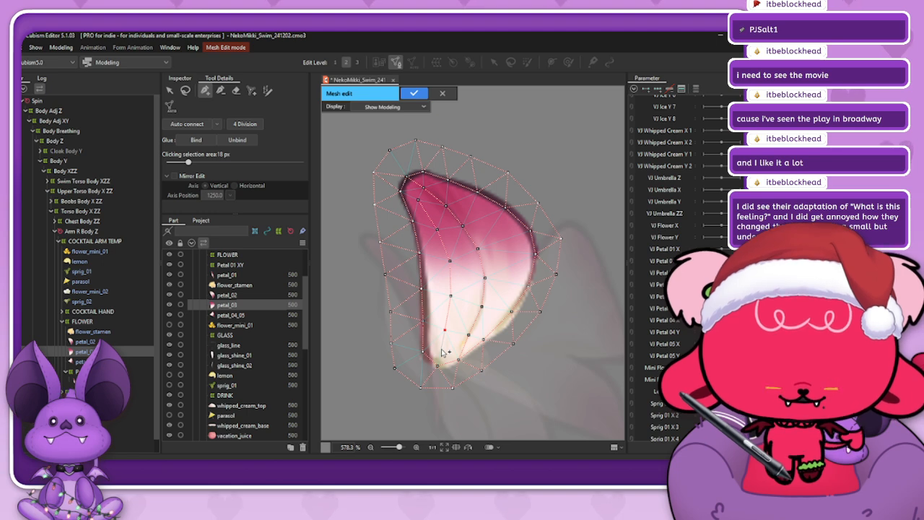
pyautogui.click(438, 366)
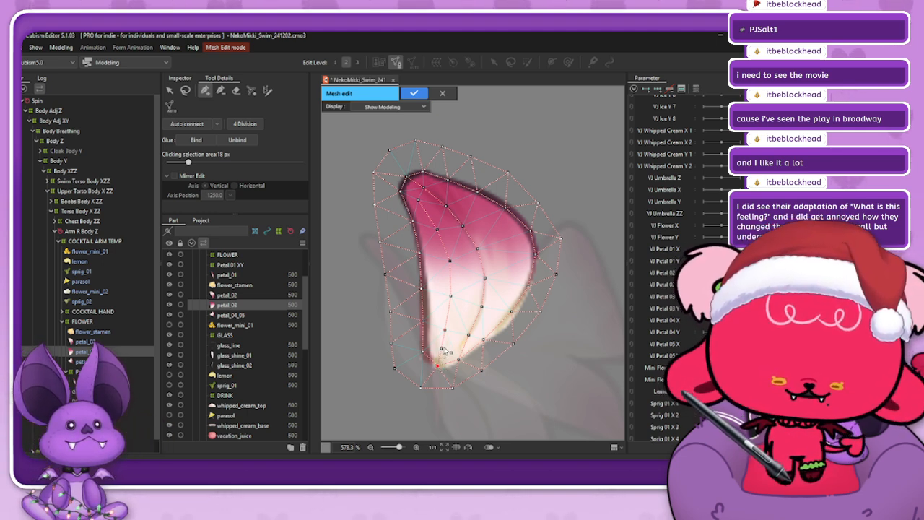
pyautogui.hotkey('ctrl', 'z')
pyautogui.hotkey('ctrl', 'z')
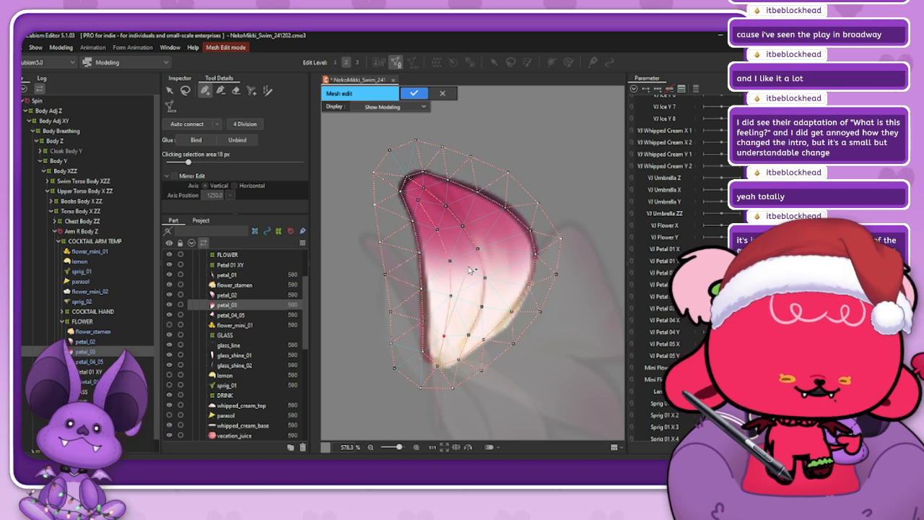
# - Add a vertex in the lower part of the second chain and shift its neighbours upward to even out the spacing
pyautogui.click(448, 314)
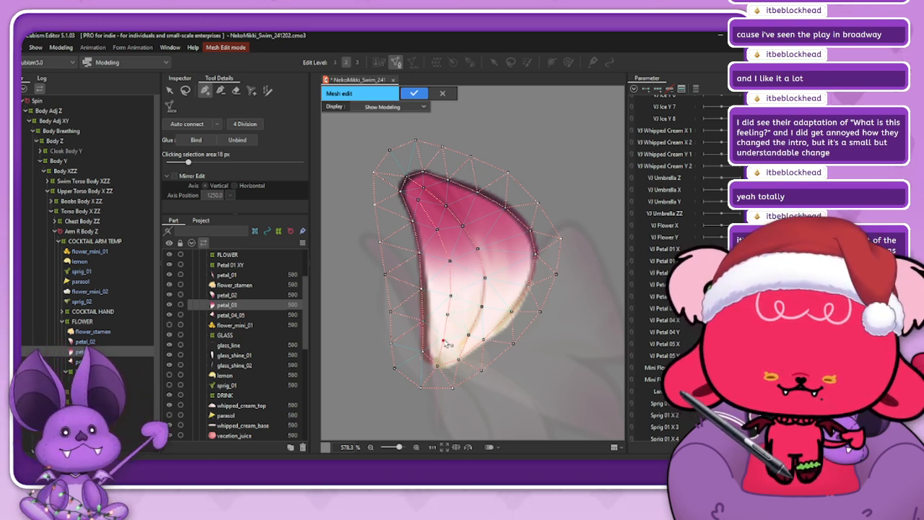
pyautogui.click(451, 293)
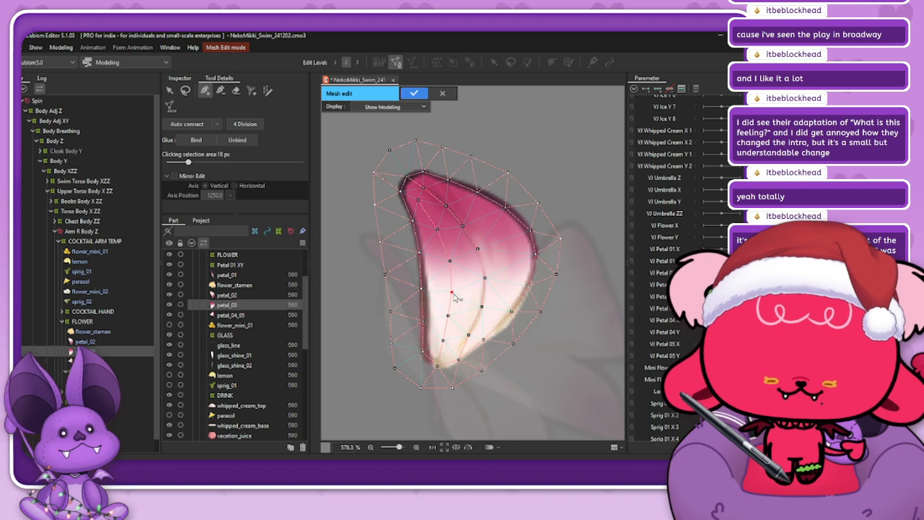
pyautogui.moveTo(462, 294); pyautogui.dragTo(449, 257)
pyautogui.click(450, 262)
pyautogui.moveTo(452, 291); pyautogui.dragTo(452, 284)
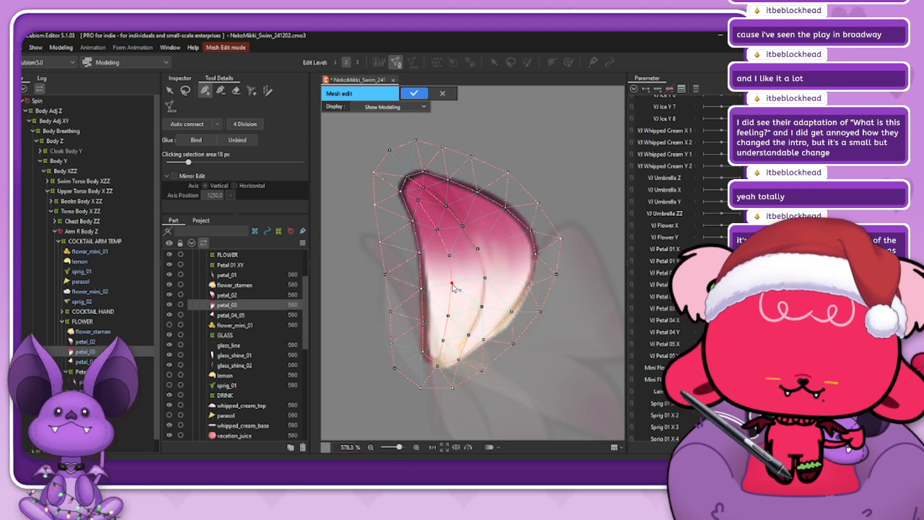
pyautogui.click(448, 250)
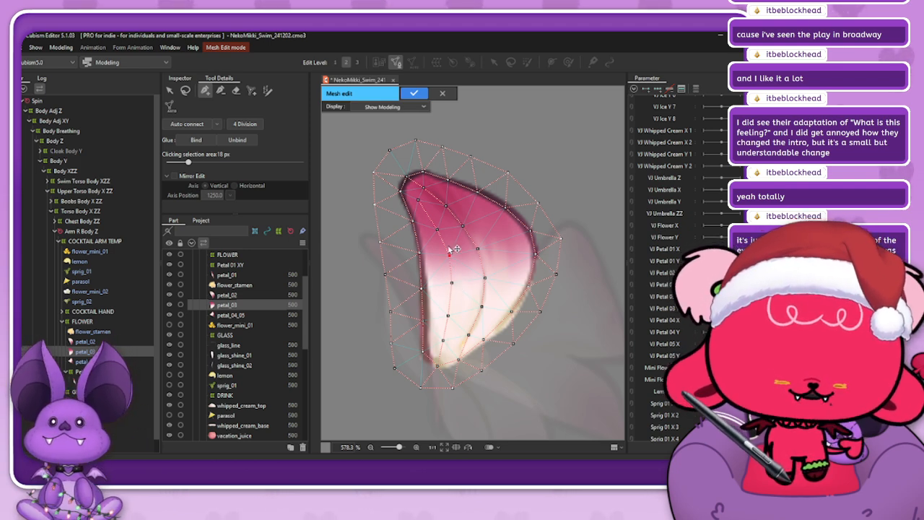
# - Nudge an upper vertex of petal_03's left chain and draw a third interior chain from the base upward between the central vein and right edge
pyautogui.moveTo(439, 232); pyautogui.dragTo(436, 230)
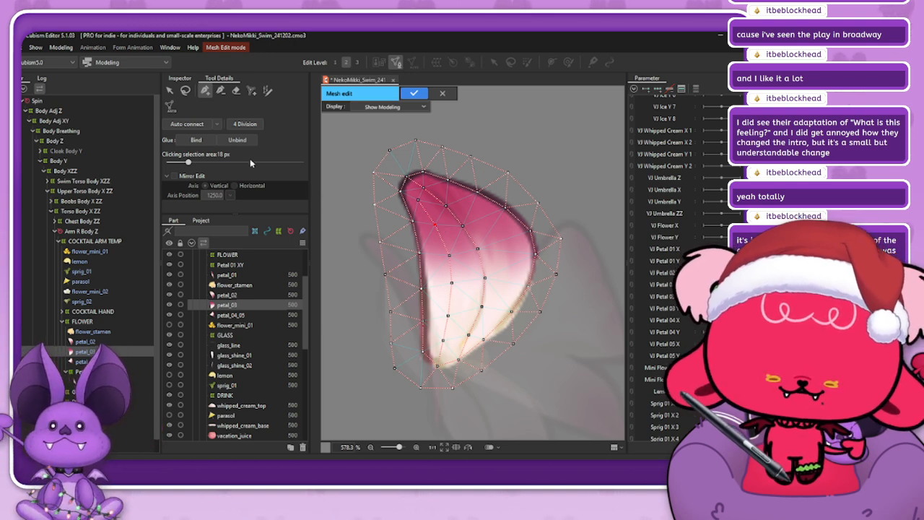
pyautogui.click(209, 93)
pyautogui.click(482, 340)
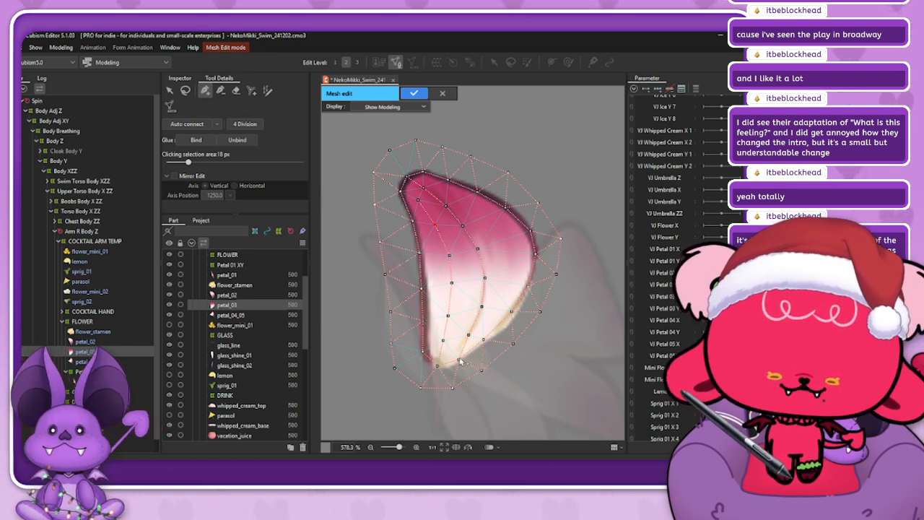
pyautogui.click(458, 361)
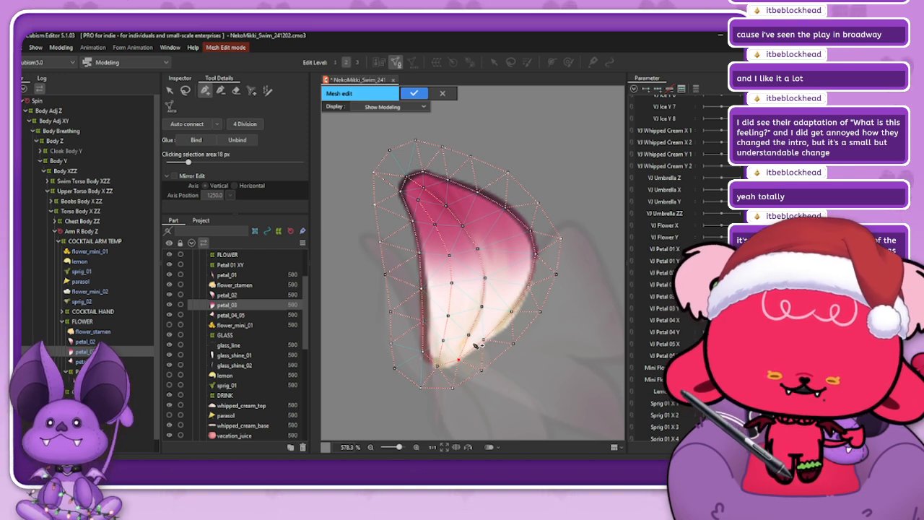
pyautogui.scroll(2, 476, 342)
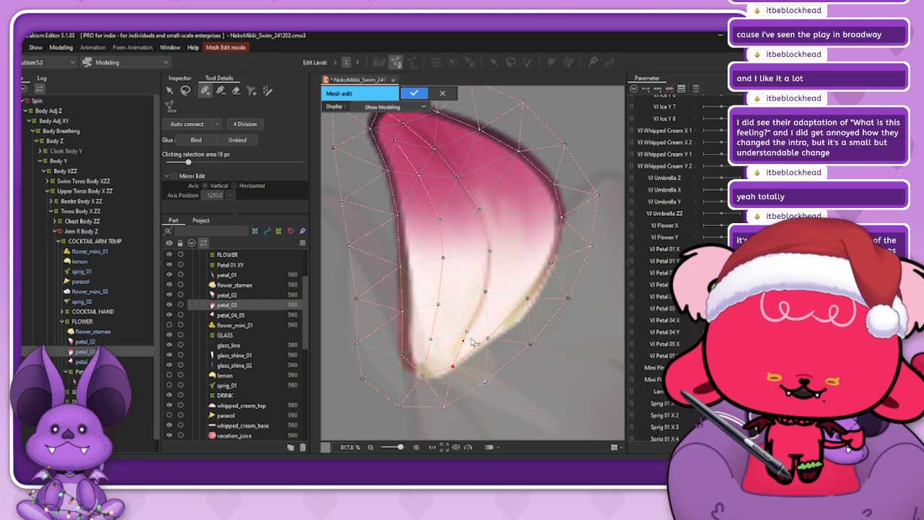
pyautogui.scroll(2, 473, 343)
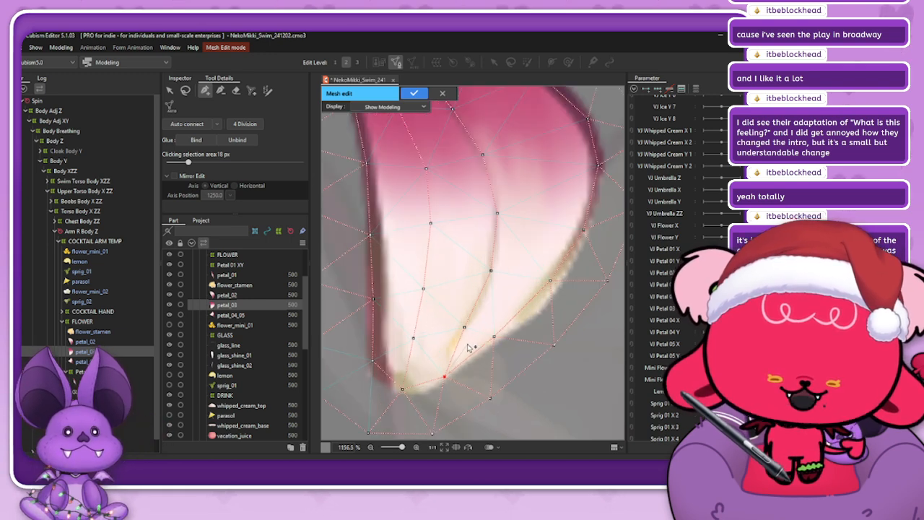
pyautogui.click(468, 345)
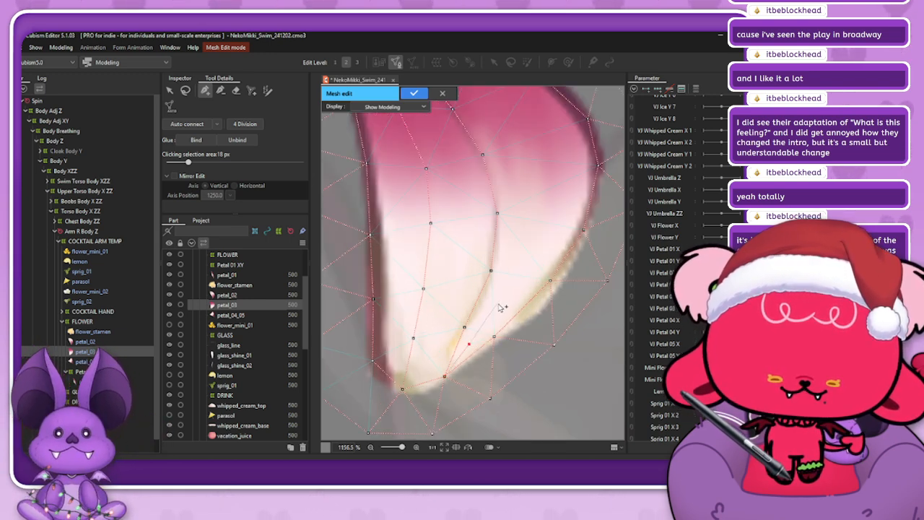
pyautogui.click(531, 250)
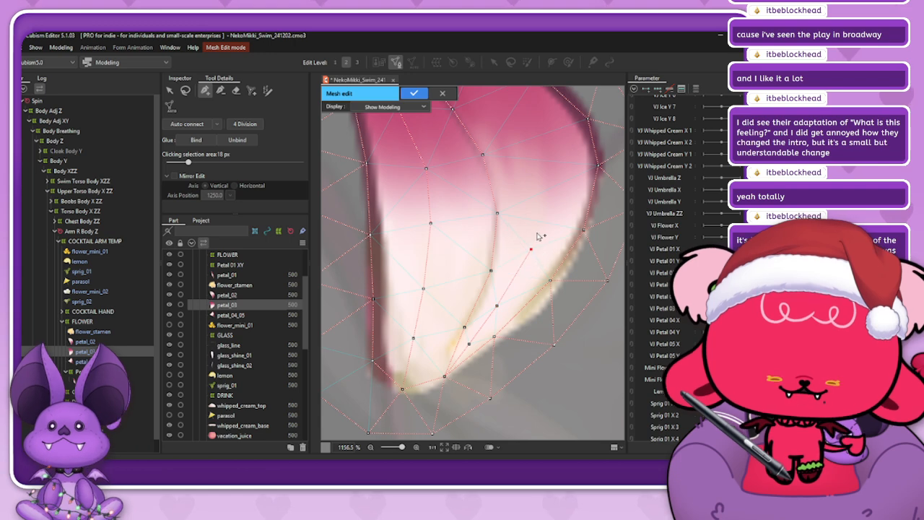
# - Extend the third chain up to petal_03's upper tip and shift its vertices to even out their spacing
pyautogui.scroll(-5, 543, 187)
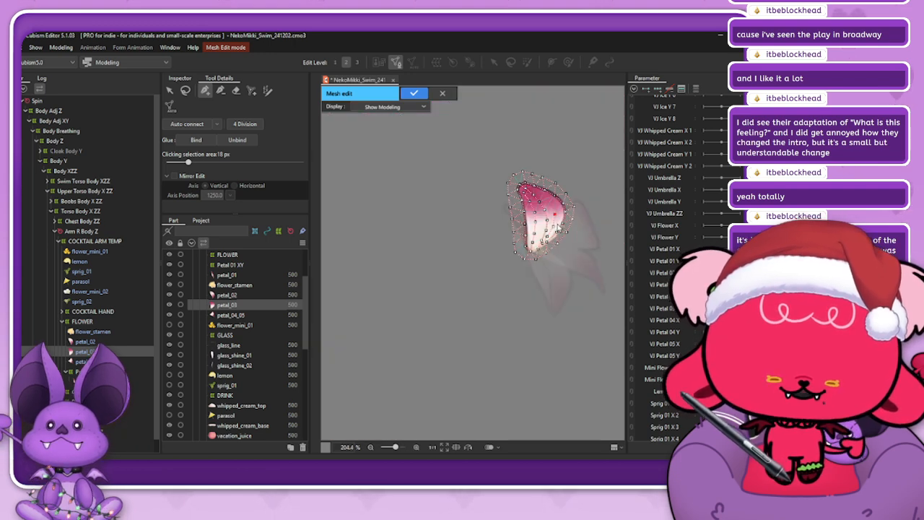
pyautogui.scroll(1, 568, 212)
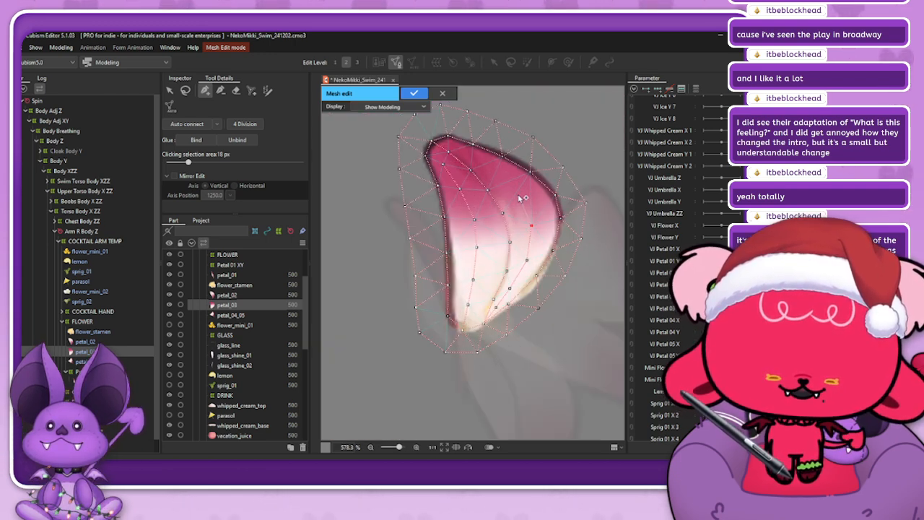
pyautogui.moveTo(533, 225); pyautogui.dragTo(532, 220)
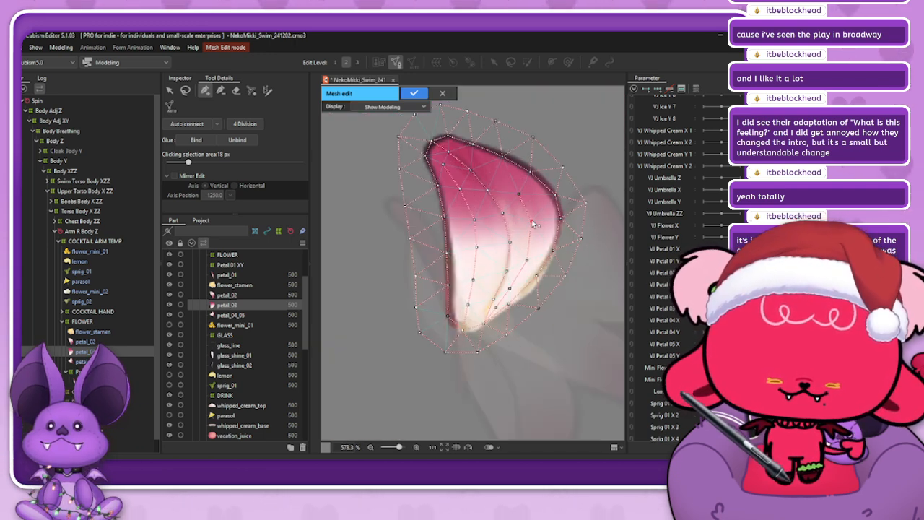
pyautogui.click(528, 260)
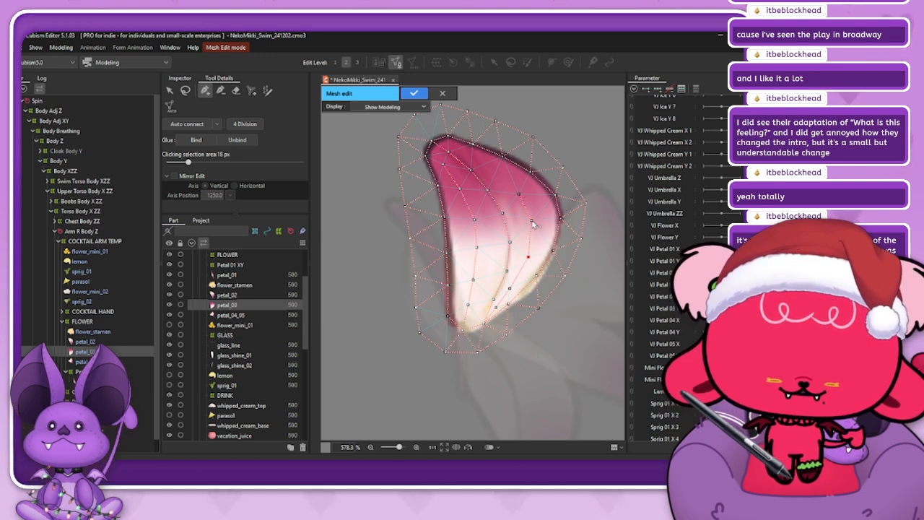
pyautogui.click(519, 193)
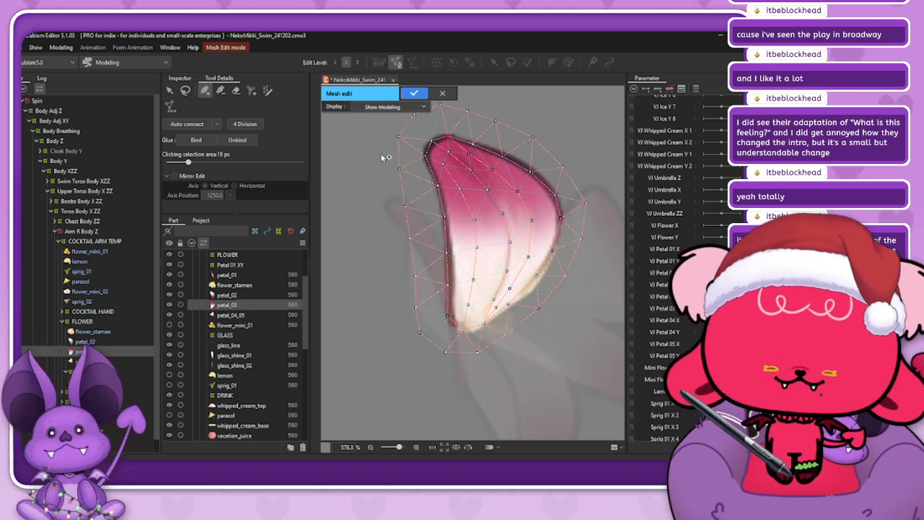
# - Pull the outer boundary vertices along petal_03's upper-right side slightly inward
pyautogui.click(186, 90)
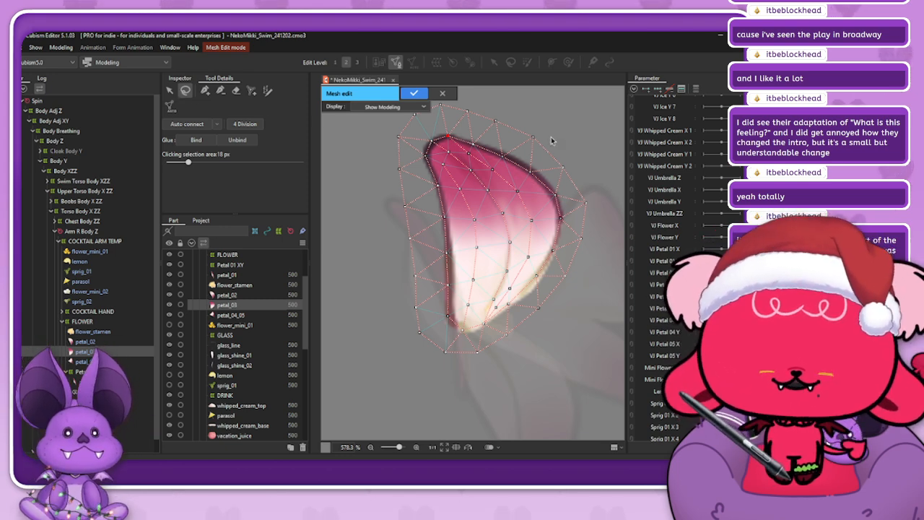
pyautogui.click(583, 197)
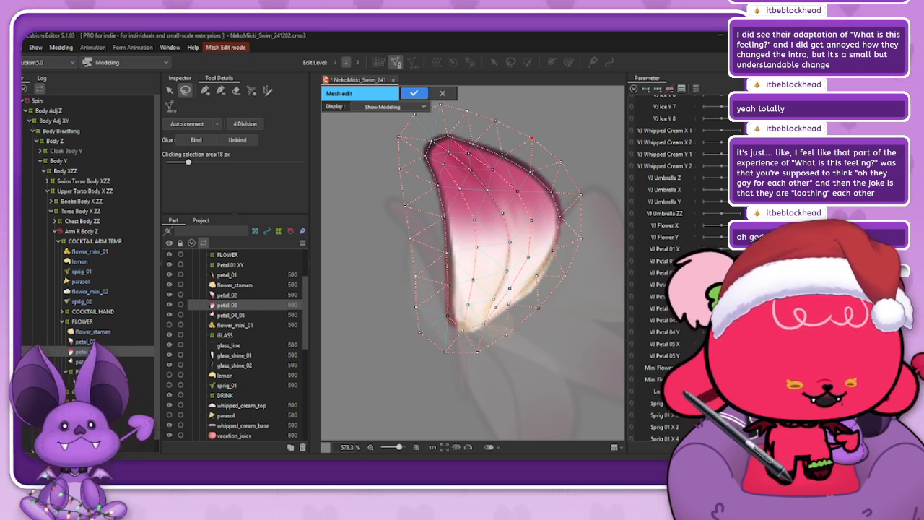
# - View the actor's photo and the Wicked movie Instagram post in the browser, and close the browser window
pyautogui.moveTo(496, 459); pyautogui.dragTo(440, 48)
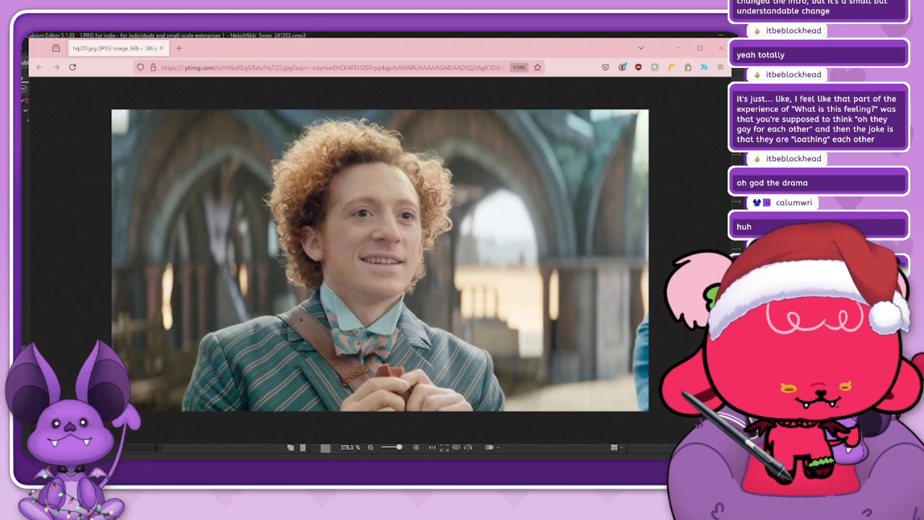
pyautogui.moveTo(387, 247); pyautogui.dragTo(216, 50)
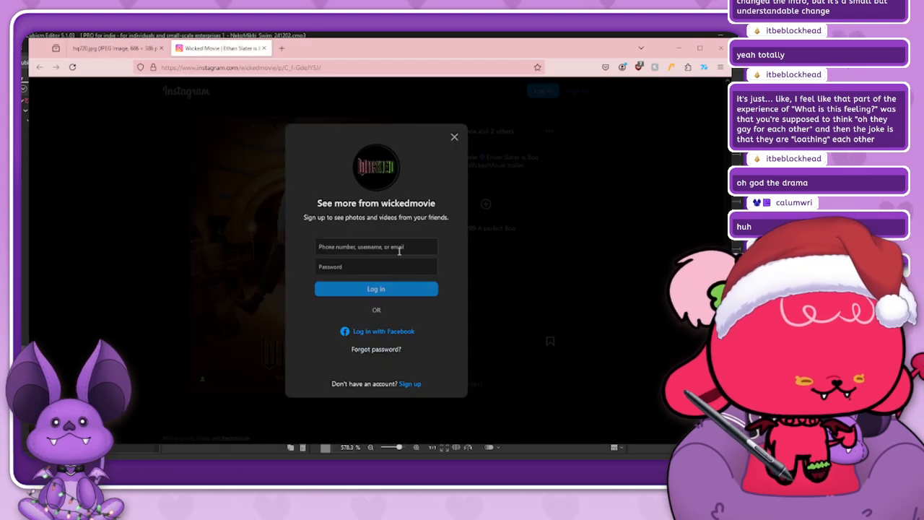
pyautogui.click(455, 136)
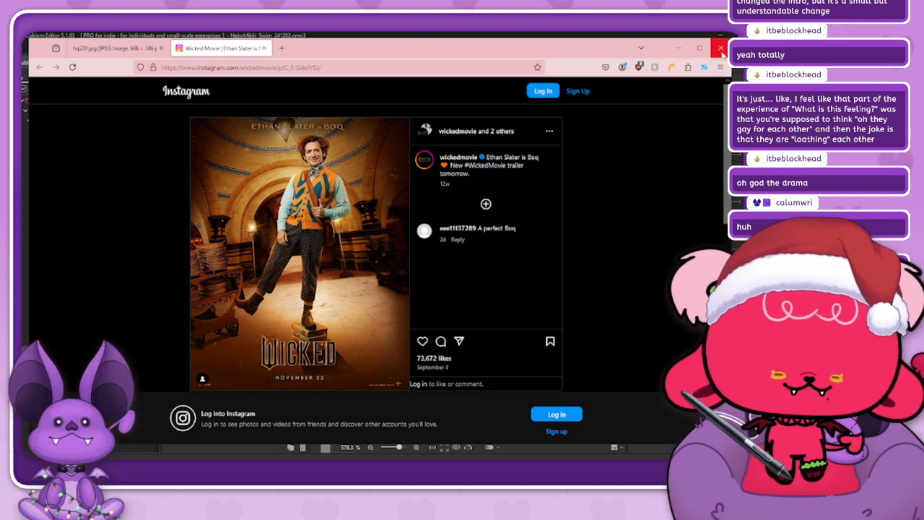
pyautogui.click(721, 49)
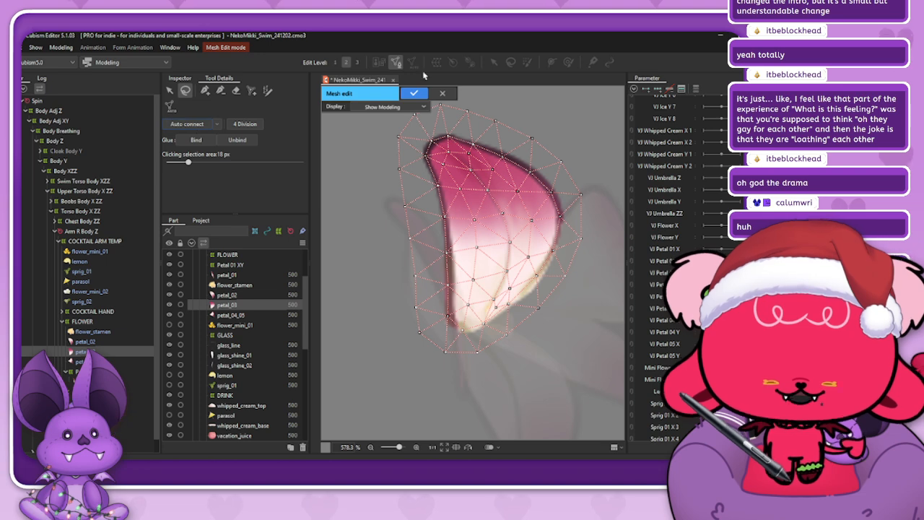
# - Apply the auto-connected mesh to petal_03 and leave mesh editing
pyautogui.click(413, 93)
pyautogui.scroll(-5, 516, 214)
pyautogui.scroll(-1, 439, 199)
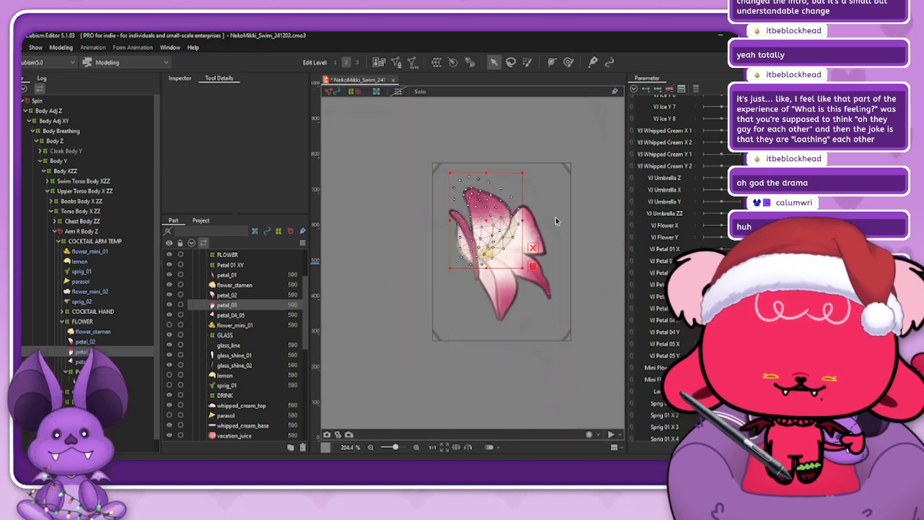
pyautogui.scroll(3, 557, 218)
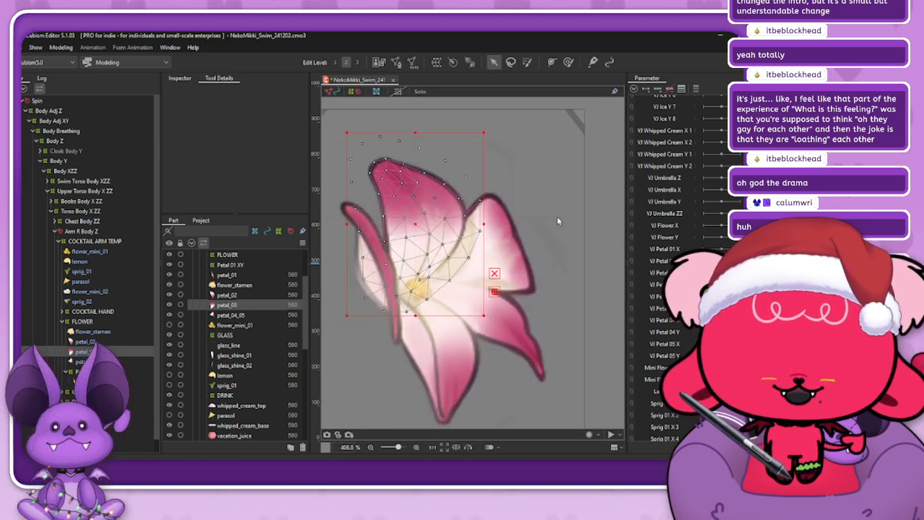
pyautogui.scroll(3, 556, 216)
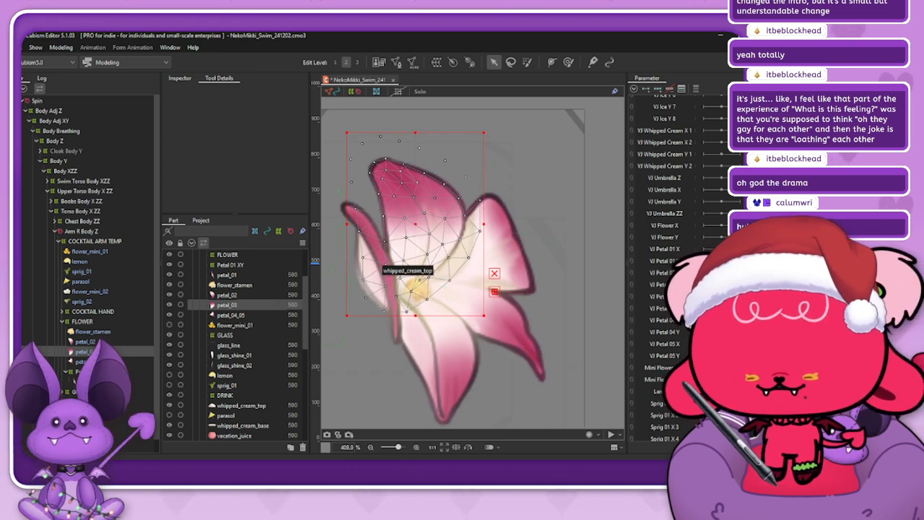
# - Open petal_04_05 for mesh editing and delete all of its existing mesh vertices
pyautogui.click(461, 216)
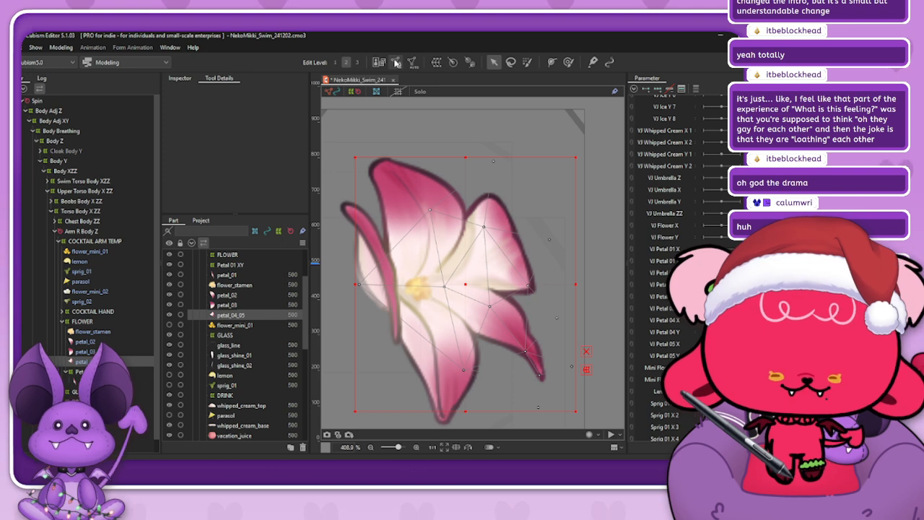
pyautogui.click(395, 62)
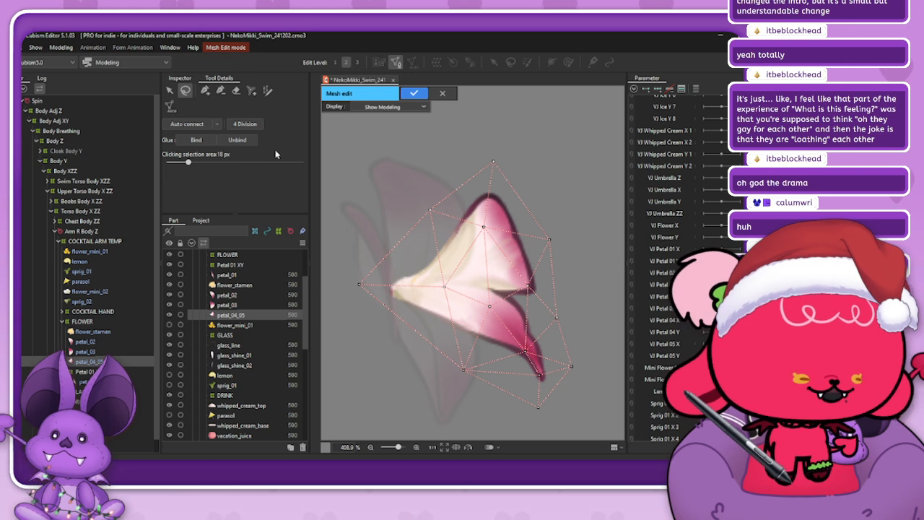
pyautogui.click(169, 91)
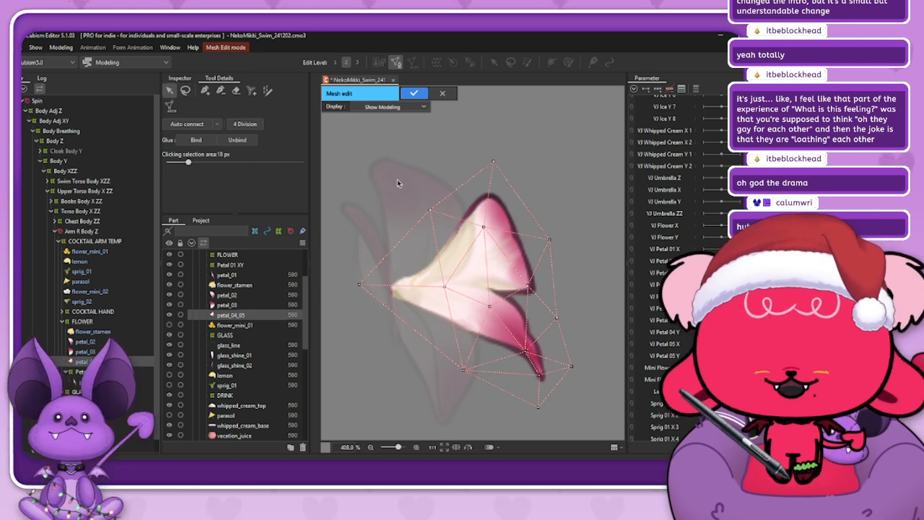
pyautogui.moveTo(331, 143); pyautogui.dragTo(593, 432)
pyautogui.press('Delete')
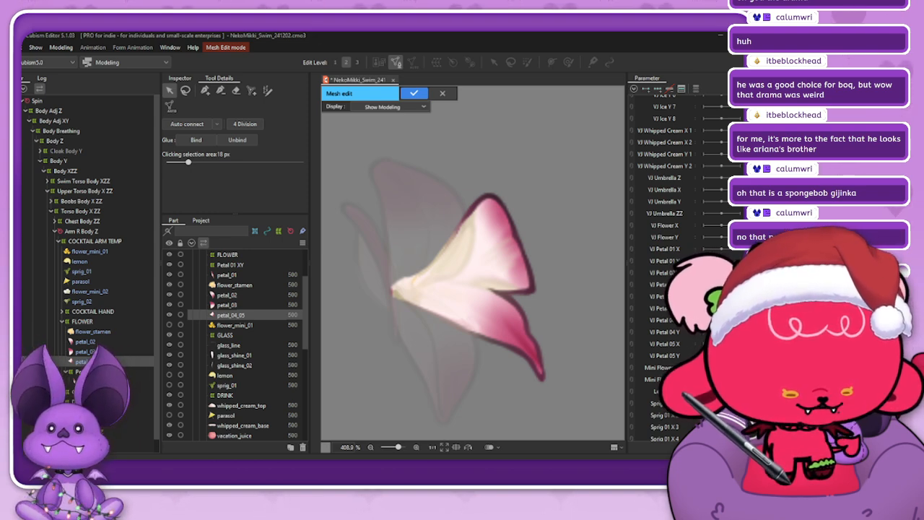
# - View the Broadway stage photo in the browser and close the browser window
pyautogui.moveTo(578, 457); pyautogui.dragTo(428, 44)
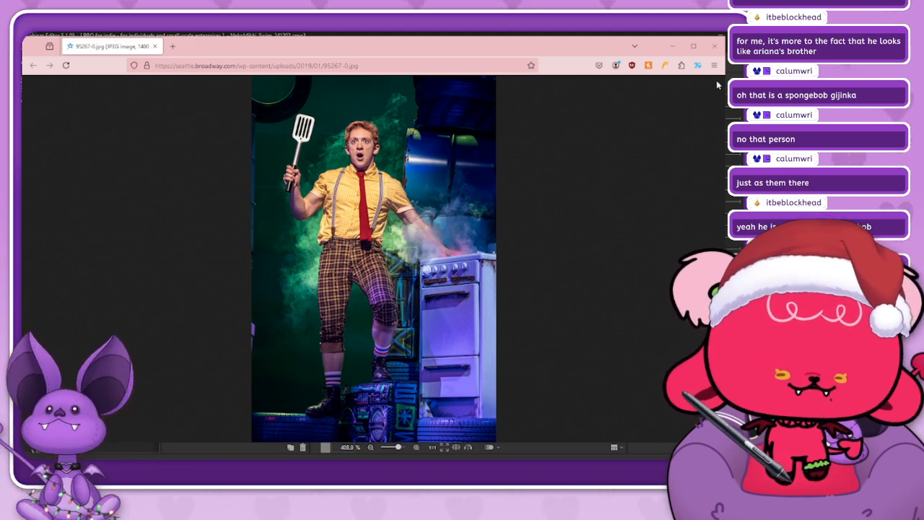
pyautogui.click(713, 45)
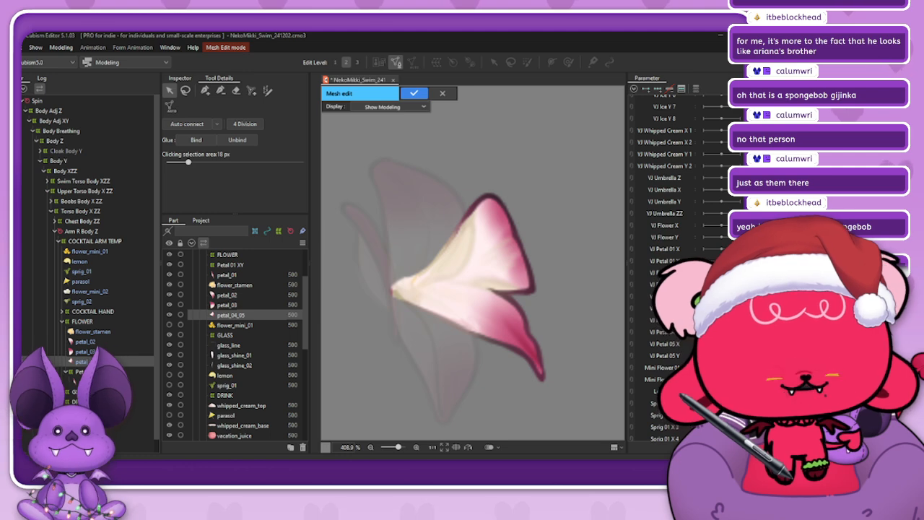
# - Trace a mesh-mapping stroke along petal_04_05's upper edge from the base to the upper tip, fitting its control points to the outline
pyautogui.click(267, 90)
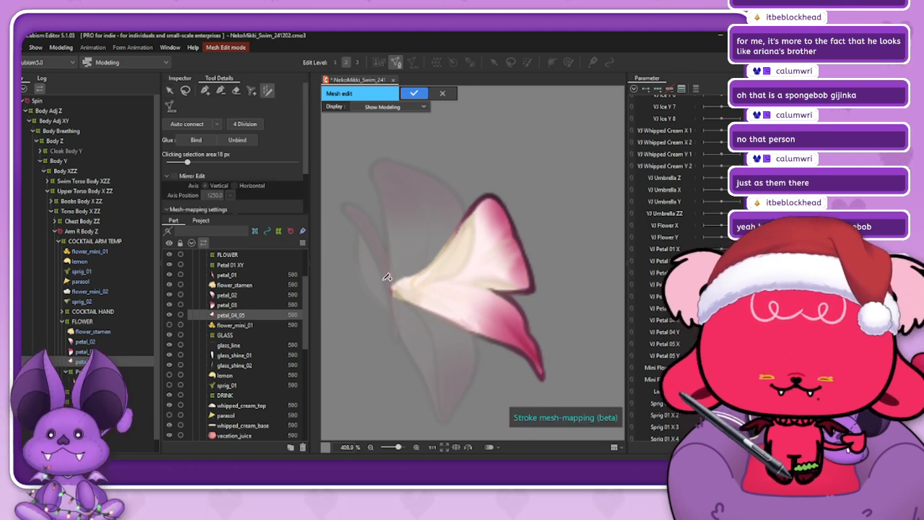
pyautogui.moveTo(383, 283)
pyautogui.mouseDown()
pyautogui.moveTo(446, 261)
pyautogui.moveTo(482, 196)
pyautogui.mouseUp()
pyautogui.moveTo(429, 274); pyautogui.dragTo(448, 244)
pyautogui.moveTo(482, 197); pyautogui.dragTo(481, 199)
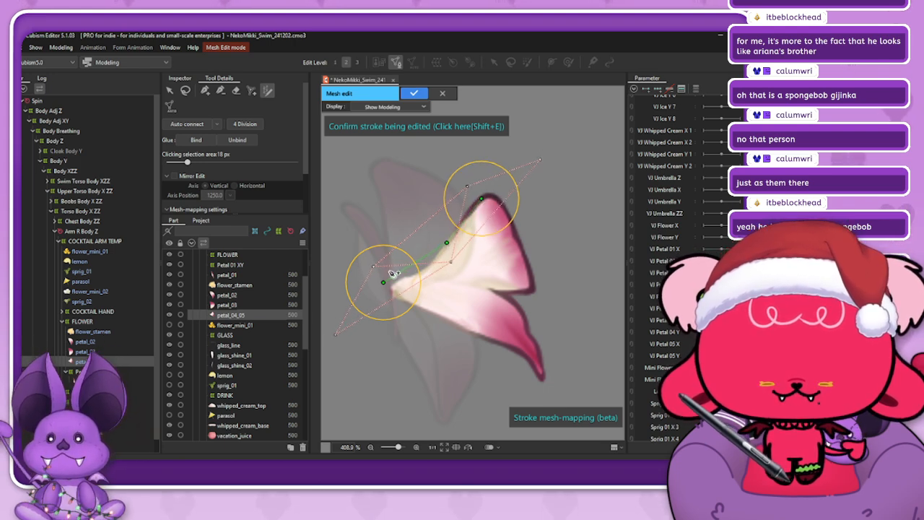
pyautogui.moveTo(383, 283); pyautogui.dragTo(426, 269)
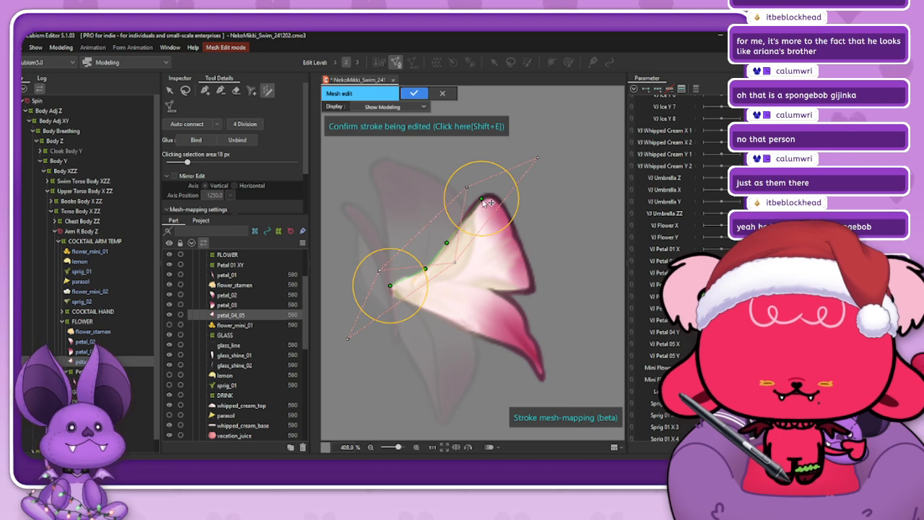
pyautogui.moveTo(482, 201); pyautogui.dragTo(450, 247)
pyautogui.click(471, 216)
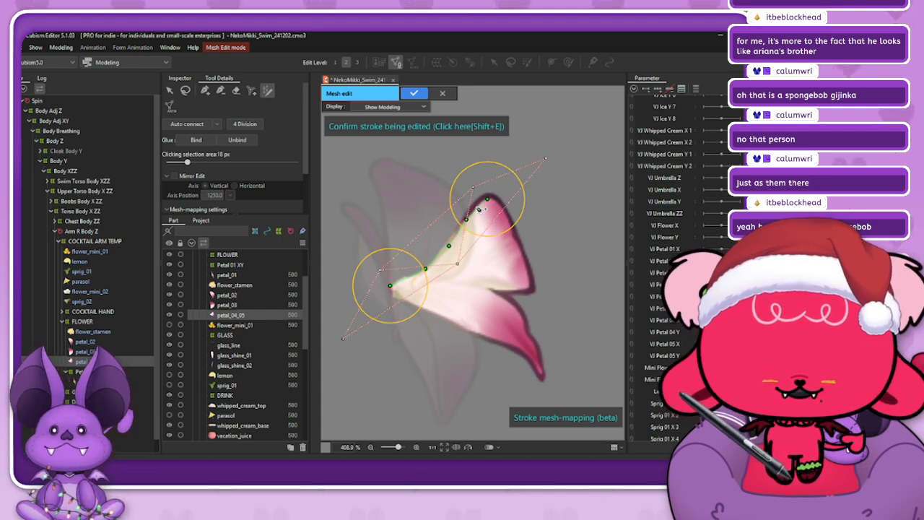
# - Extend the petal_04_05 mesh-mapping stroke around the base, lower tip and upper lobe, fitting its control points to the upper lobe's outer edge
pyautogui.moveTo(487, 200)
pyautogui.mouseDown()
pyautogui.moveTo(520, 340)
pyautogui.moveTo(393, 297)
pyautogui.mouseUp()
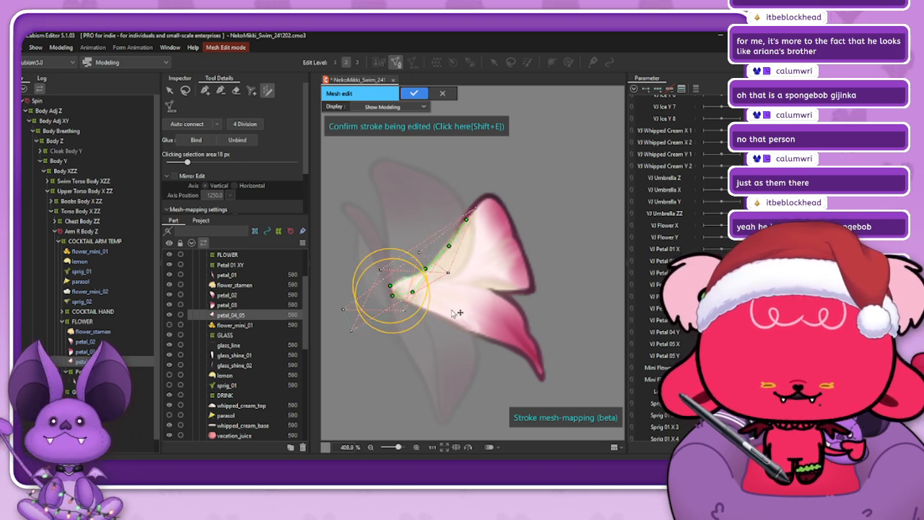
pyautogui.click(490, 335)
pyautogui.moveTo(494, 338); pyautogui.dragTo(547, 383)
pyautogui.moveTo(504, 299)
pyautogui.mouseDown()
pyautogui.moveTo(527, 240)
pyautogui.moveTo(525, 252)
pyautogui.moveTo(495, 202)
pyautogui.moveTo(504, 212)
pyautogui.mouseUp()
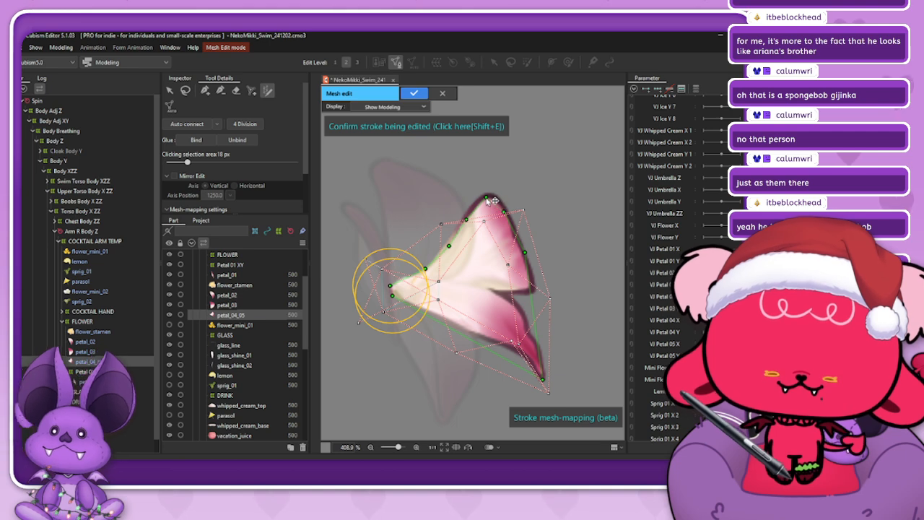
pyautogui.moveTo(526, 254); pyautogui.dragTo(518, 244)
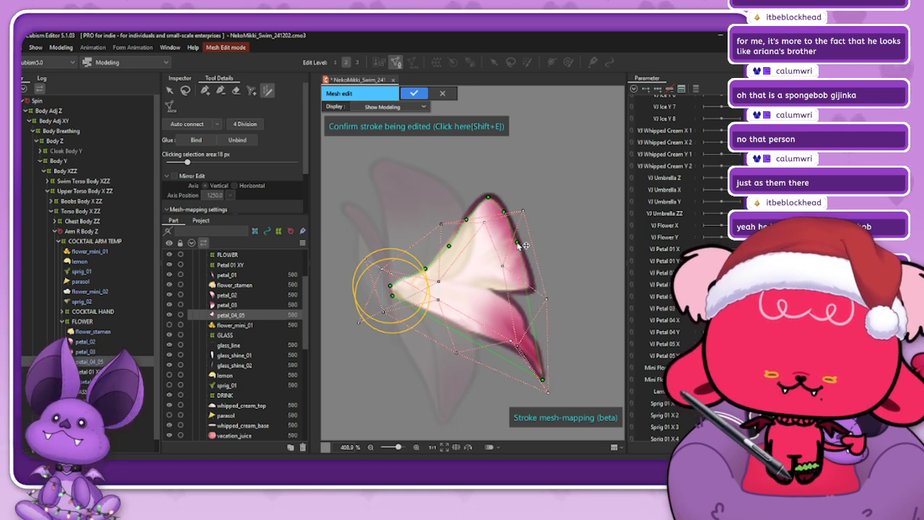
pyautogui.moveTo(529, 278); pyautogui.dragTo(534, 289)
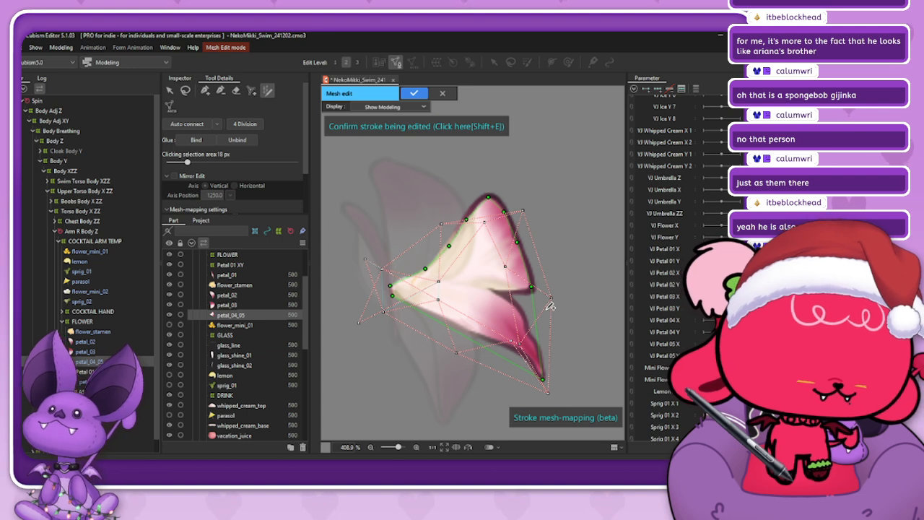
# - Fit the stroke into the notch between the two lobes and along both edges of the lower lobe with additional control points
pyautogui.moveTo(540, 326); pyautogui.dragTo(492, 293)
pyautogui.moveTo(515, 330)
pyautogui.mouseDown()
pyautogui.moveTo(526, 324)
pyautogui.moveTo(513, 302)
pyautogui.moveTo(540, 353)
pyautogui.moveTo(520, 353)
pyautogui.mouseUp()
pyautogui.click(529, 340)
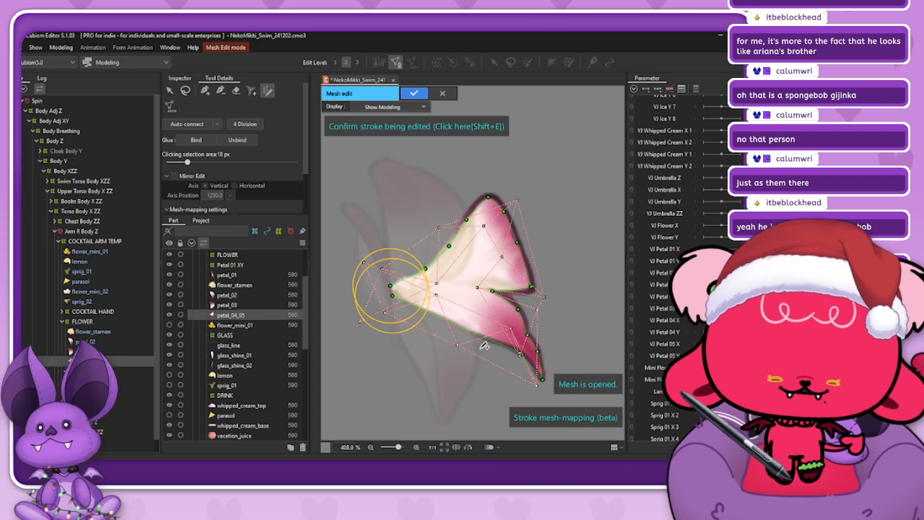
pyautogui.moveTo(464, 336)
pyautogui.mouseDown()
pyautogui.moveTo(478, 336)
pyautogui.moveTo(437, 317)
pyautogui.mouseUp()
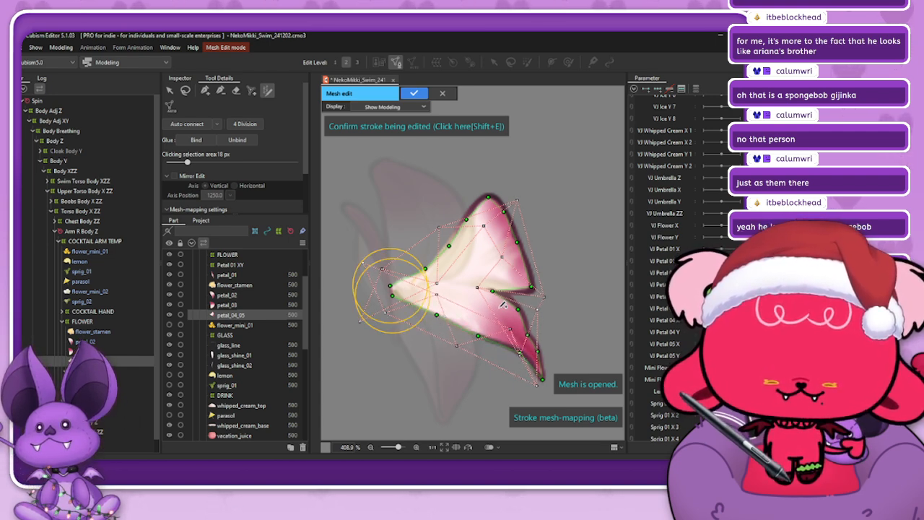
# - Set the stroke mapping to 3 vertices in mesh width and a repeated density of 8, and confirm the stroke
pyautogui.scroll(-2, 270, 186)
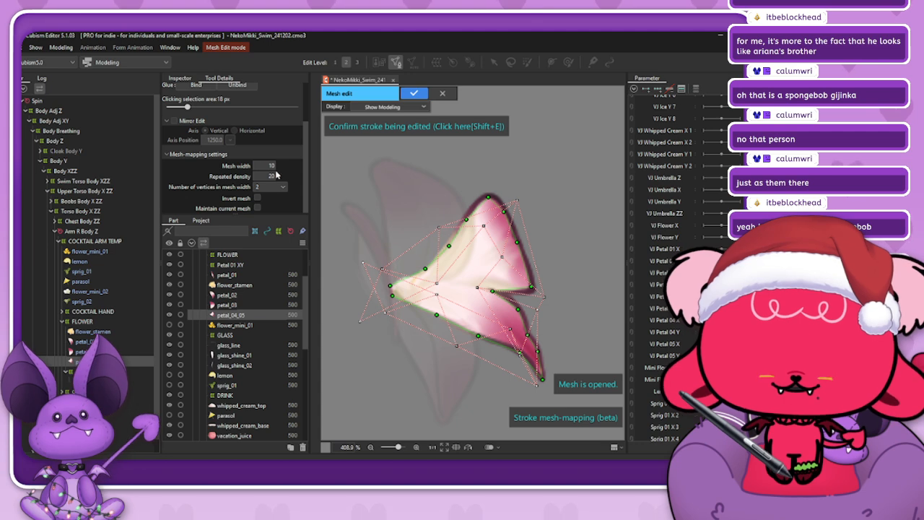
pyautogui.click(280, 187)
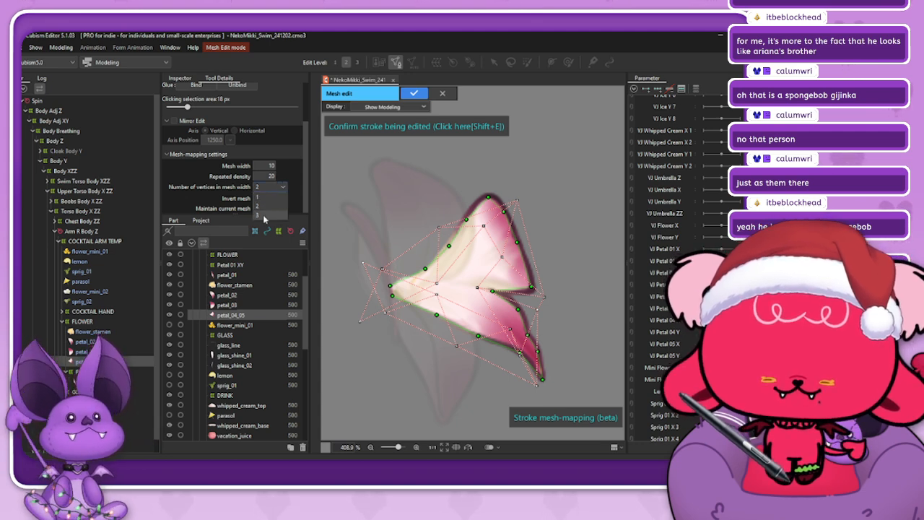
pyautogui.click(263, 212)
pyautogui.moveTo(270, 176); pyautogui.dragTo(260, 176)
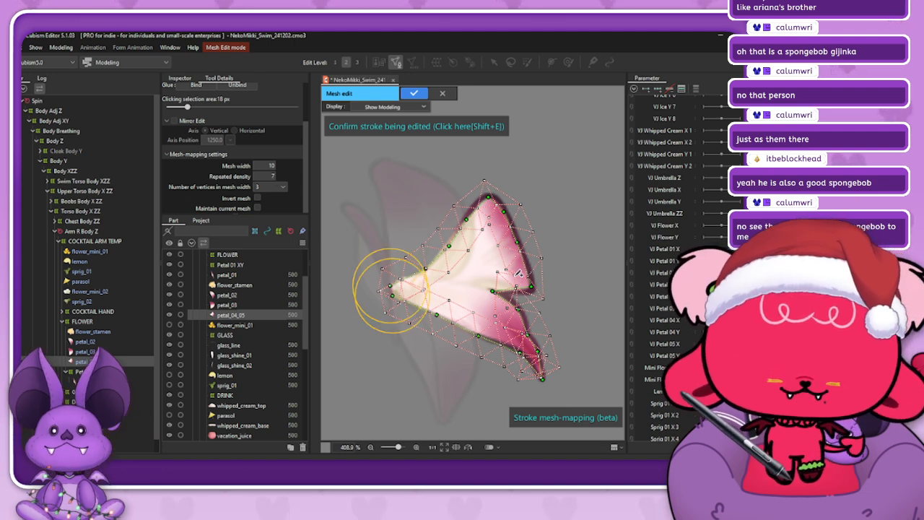
pyautogui.click(478, 210)
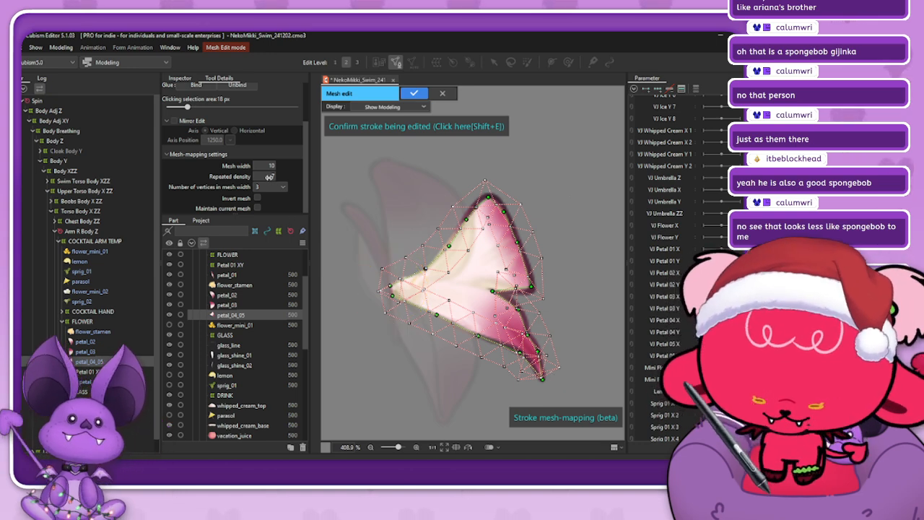
pyautogui.moveTo(269, 177); pyautogui.dragTo(265, 176)
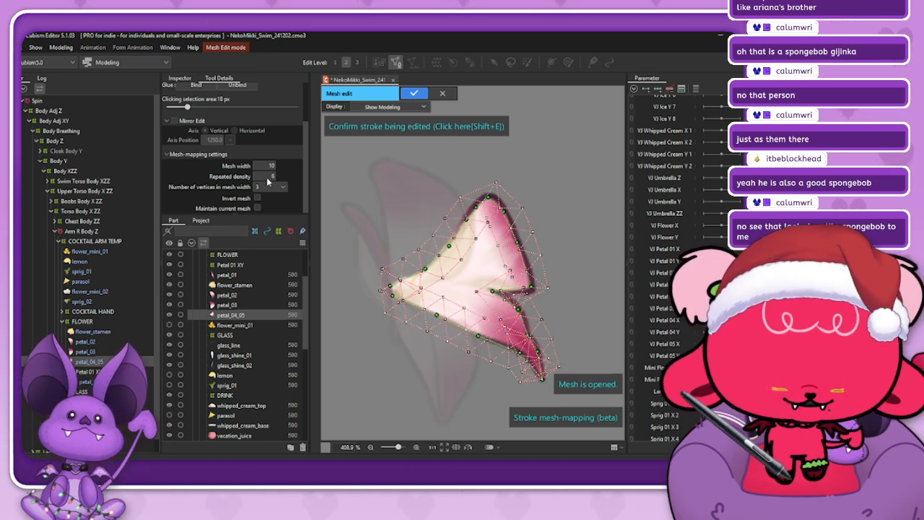
pyautogui.moveTo(266, 176); pyautogui.dragTo(271, 177)
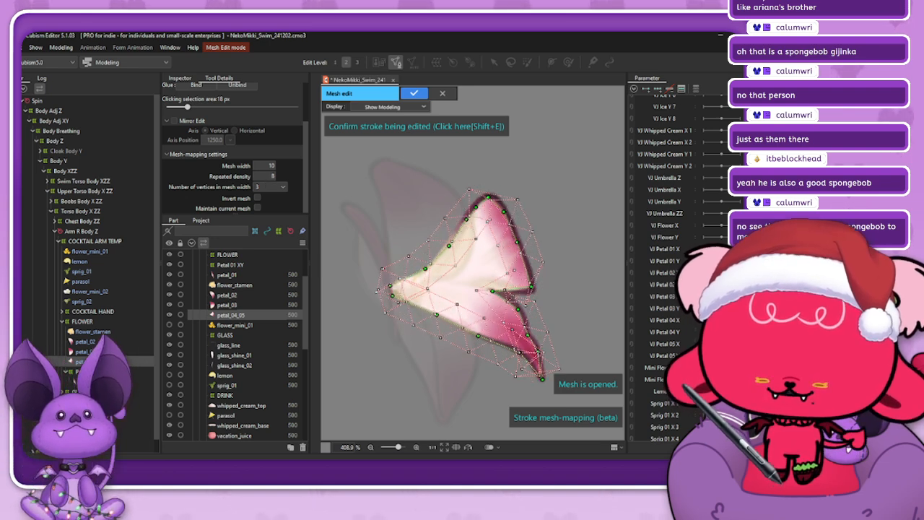
pyautogui.click(409, 127)
# - Delete the crowded, overlapping mesh vertices in the notch and around the lower lobe's tip
pyautogui.scroll(2, 241, 106)
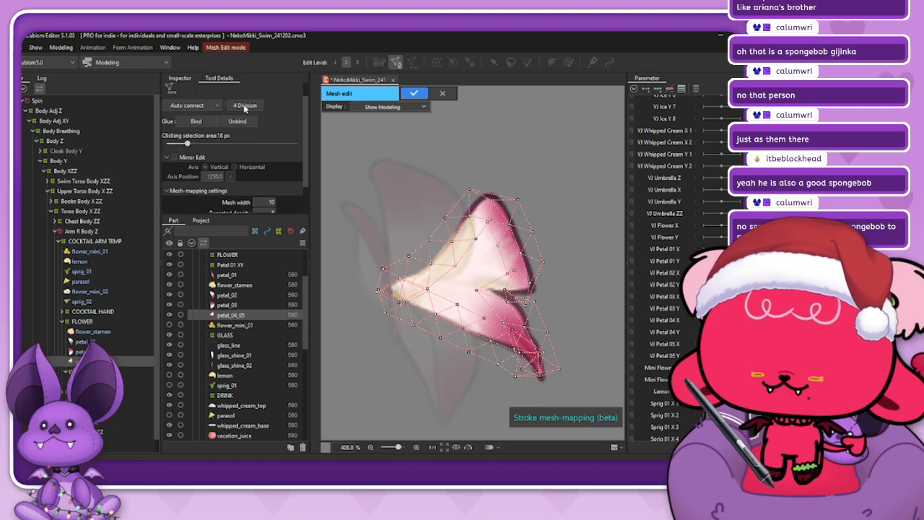
pyautogui.scroll(-1, 224, 95)
pyautogui.scroll(2, 223, 94)
pyautogui.click(223, 92)
pyautogui.scroll(2, 554, 377)
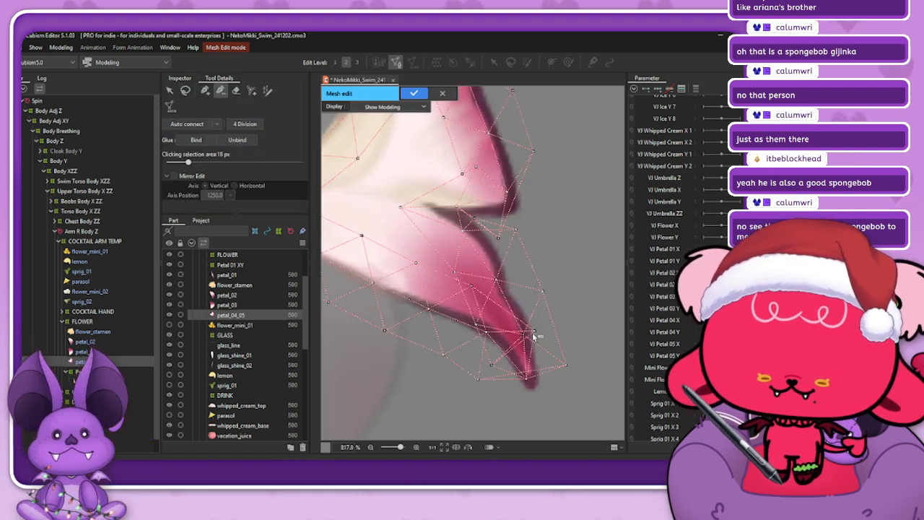
pyautogui.click(509, 336)
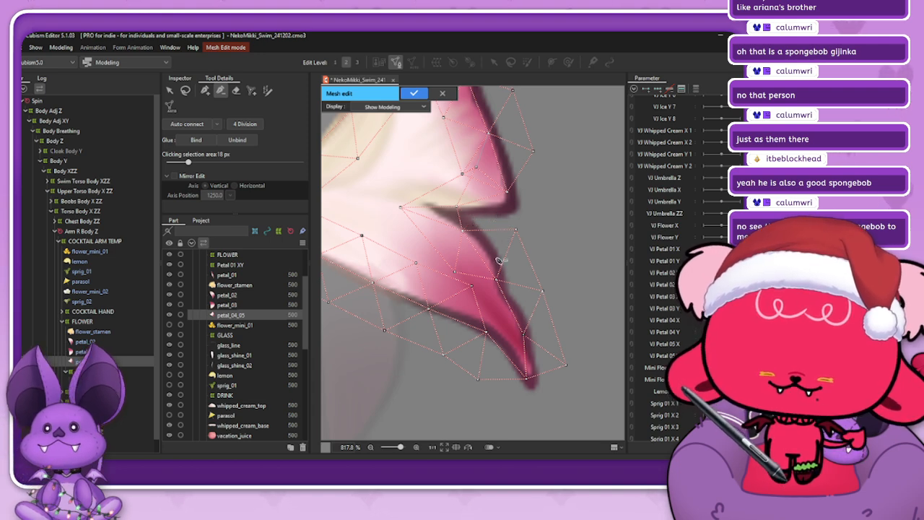
# - Delete the surplus mesh vertices around the petal's base and the doubled interior vertex beside it
pyautogui.scroll(-5, 487, 303)
pyautogui.scroll(5, 455, 284)
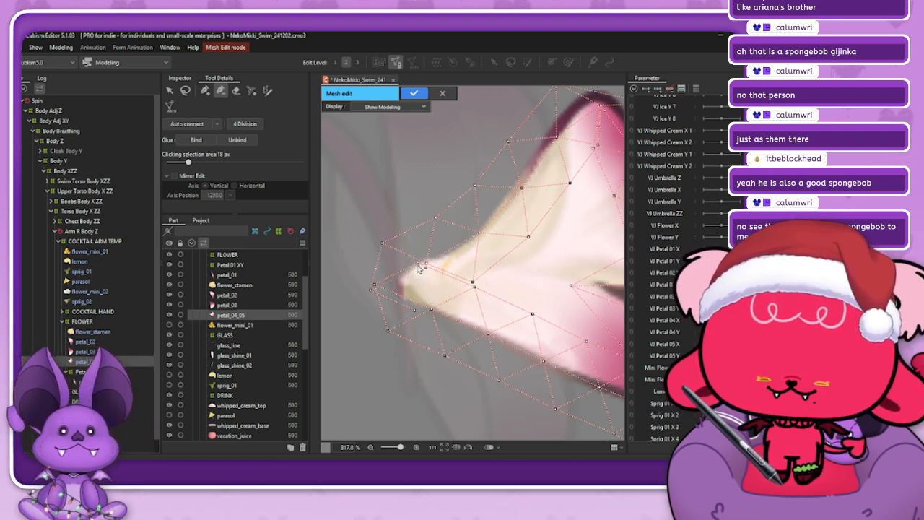
pyautogui.keyDown('alt'); pyautogui.click(408, 298); pyautogui.keyUp('alt')
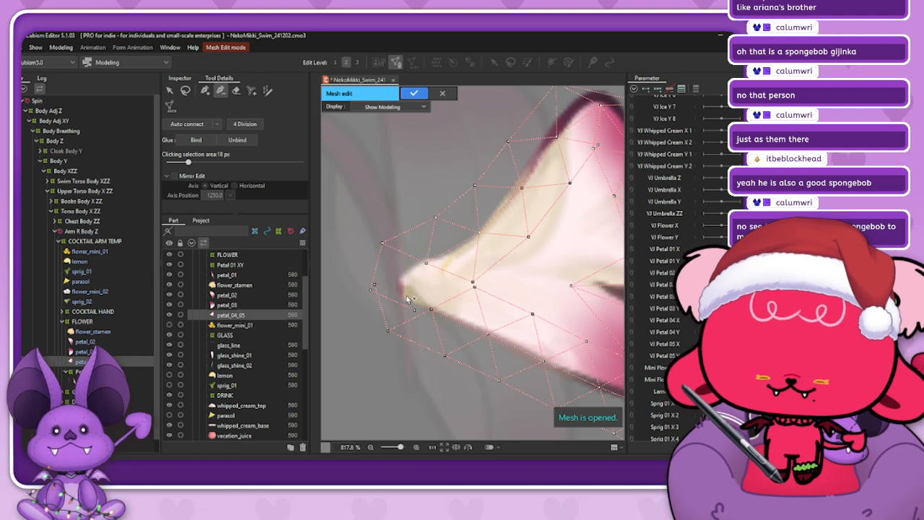
pyautogui.keyDown('alt'); pyautogui.click(380, 286); pyautogui.keyUp('alt')
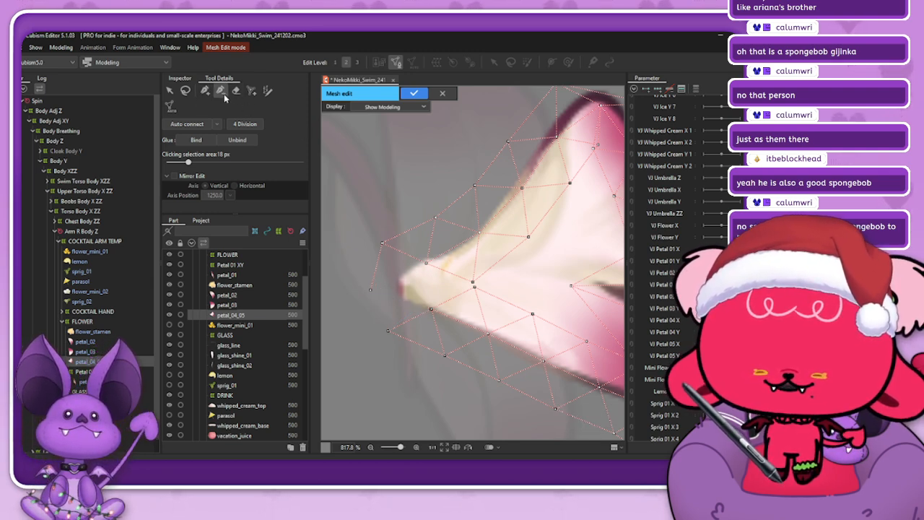
pyautogui.click(473, 281)
# - Add an interior vertex near the petal's base and shift the neighbouring upper-edge vertex along the outline toward the base
pyautogui.click(206, 92)
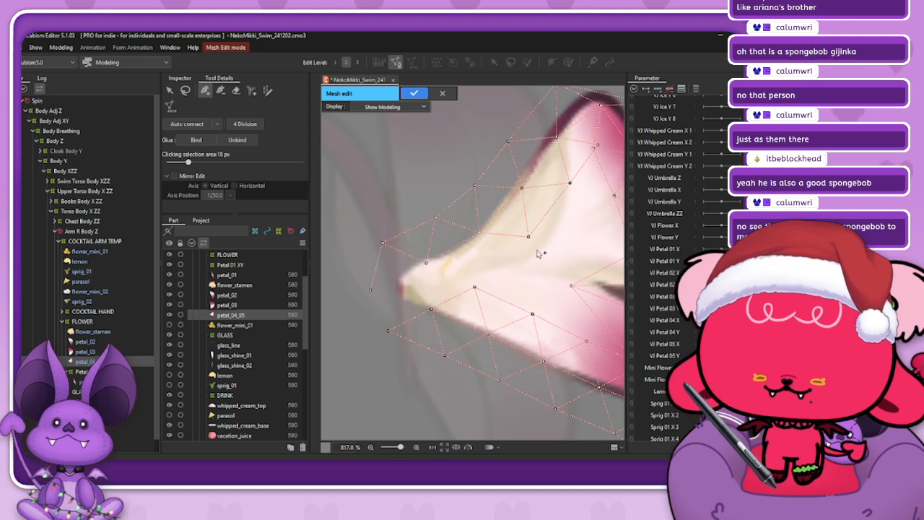
pyautogui.click(474, 286)
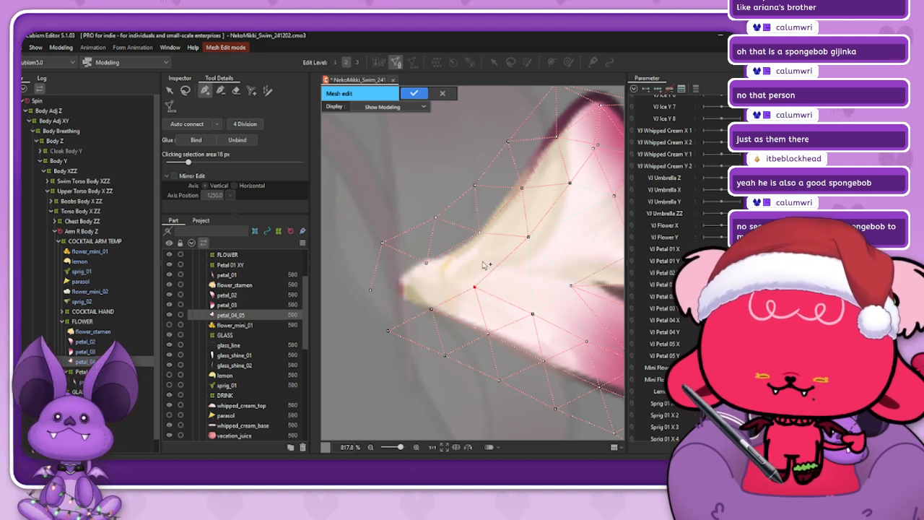
pyautogui.click(427, 265)
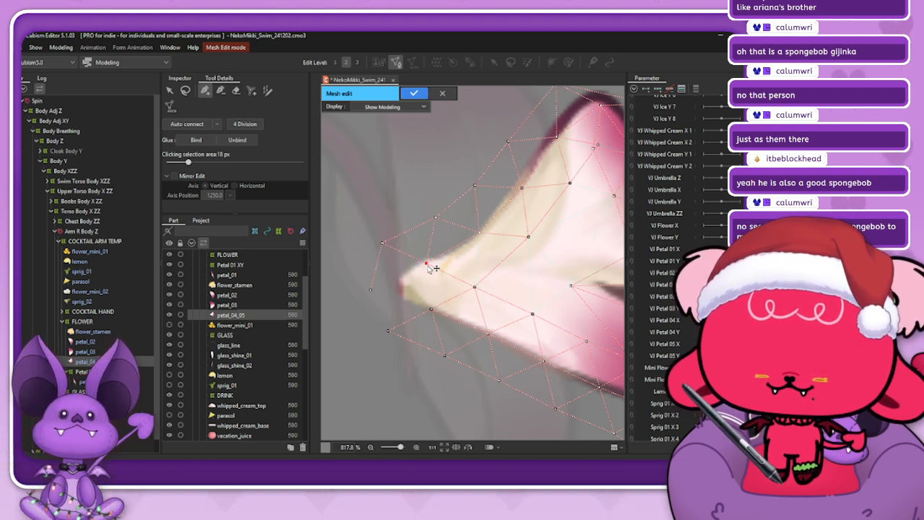
pyautogui.click(475, 286)
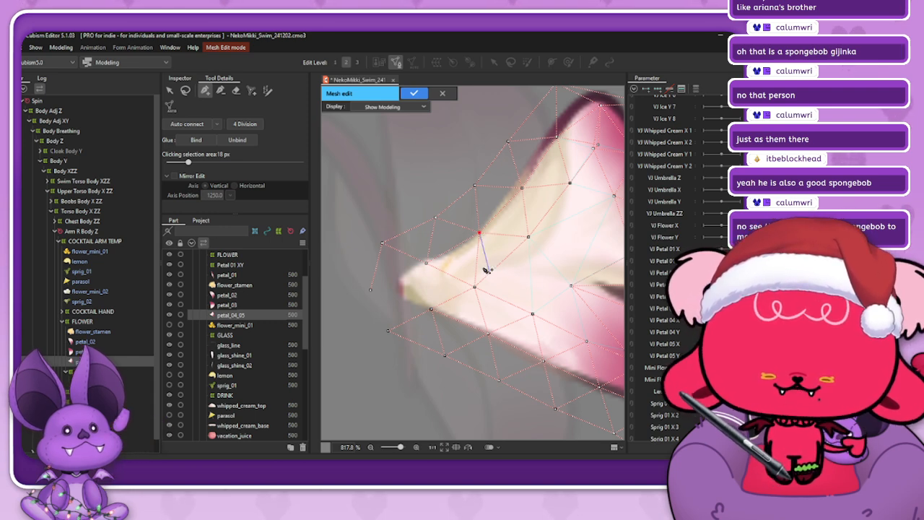
pyautogui.click(221, 89)
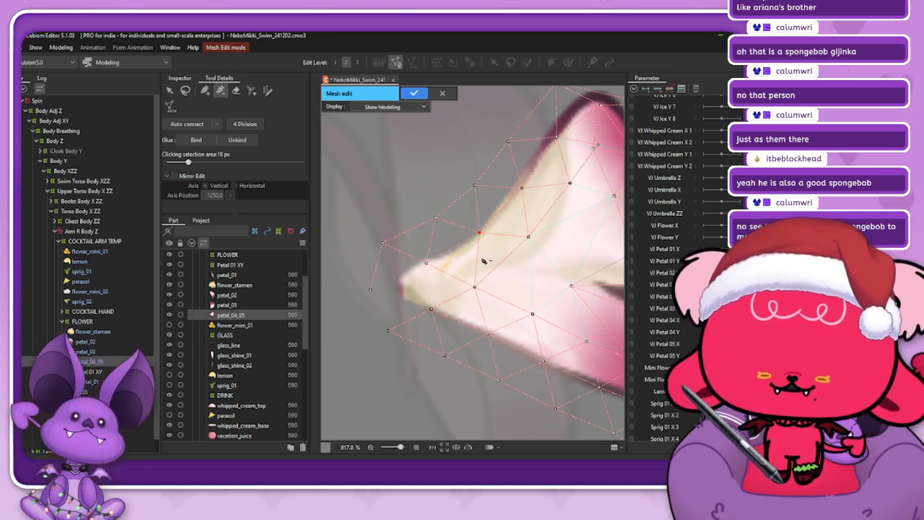
pyautogui.click(205, 90)
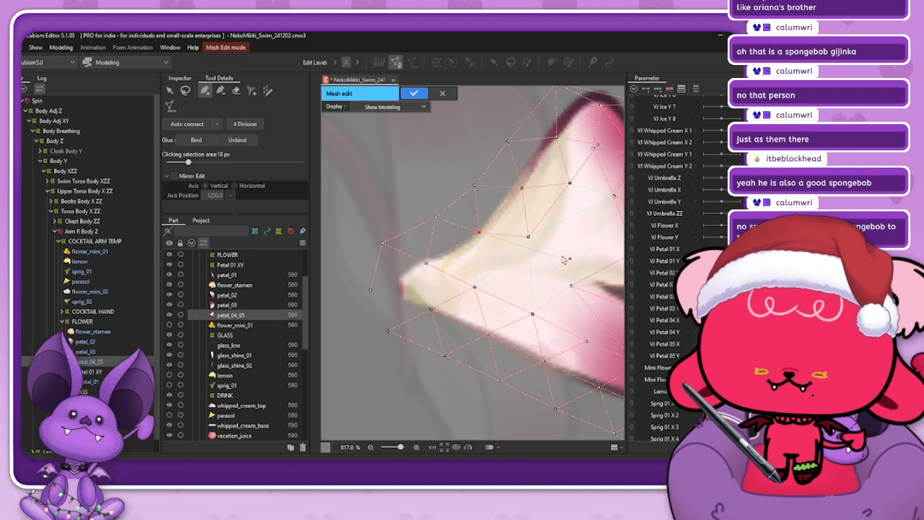
pyautogui.click(498, 261)
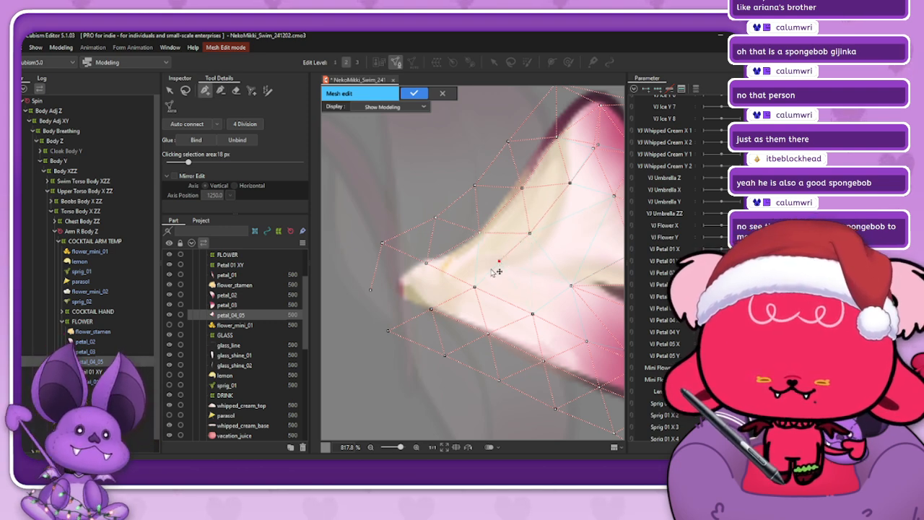
pyautogui.click(498, 261)
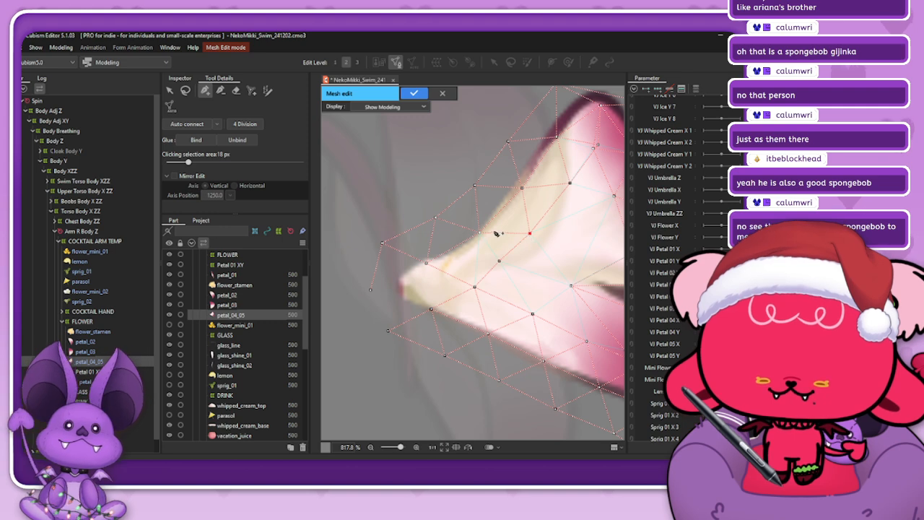
pyautogui.moveTo(479, 233); pyautogui.dragTo(490, 223)
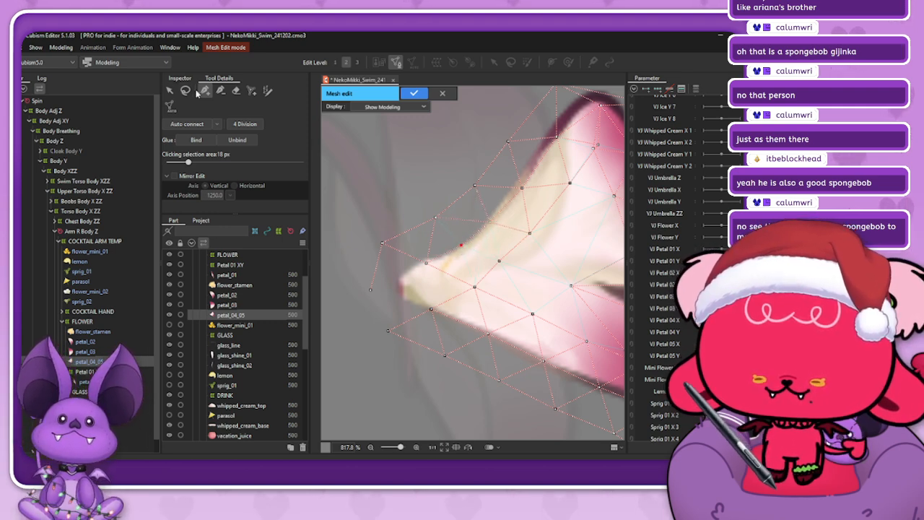
# - Replace the outer vertex above the petal's base with two evenly spaced vertices outside the upper edge
pyautogui.click(221, 91)
pyautogui.click(439, 221)
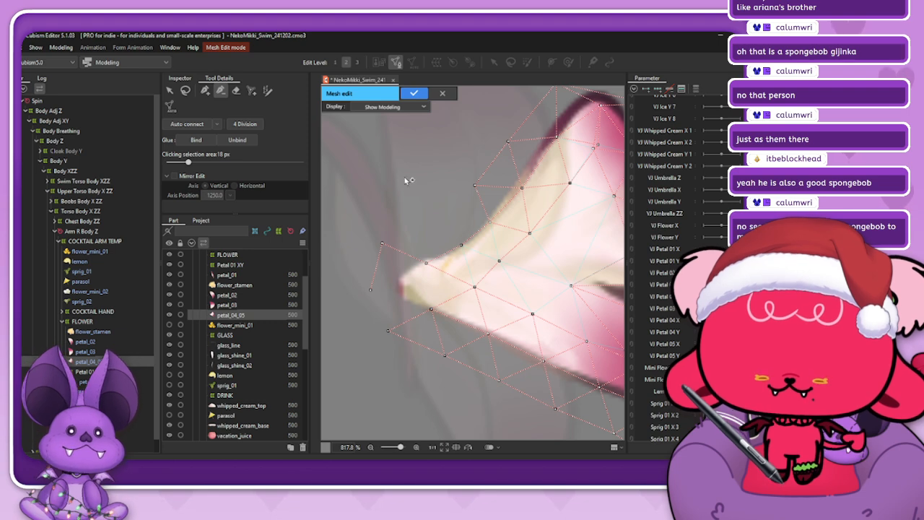
pyautogui.click(206, 91)
pyautogui.click(426, 230)
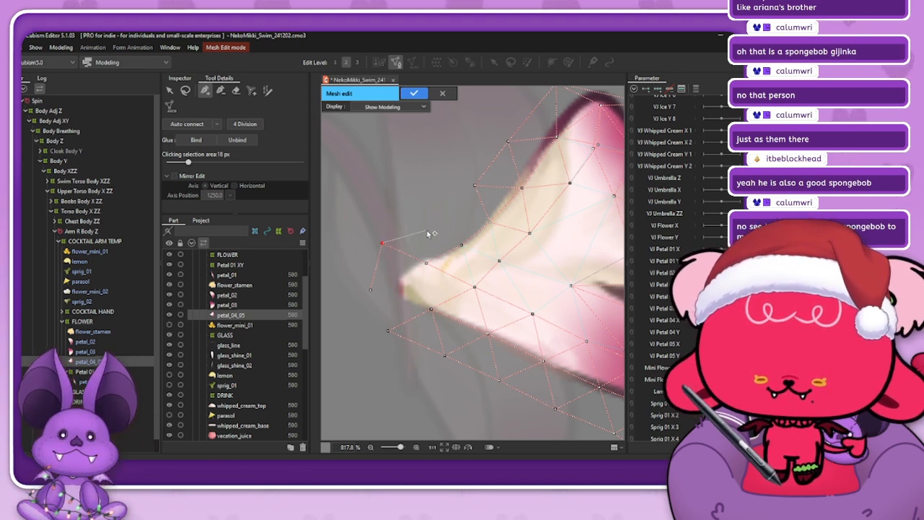
pyautogui.click(457, 203)
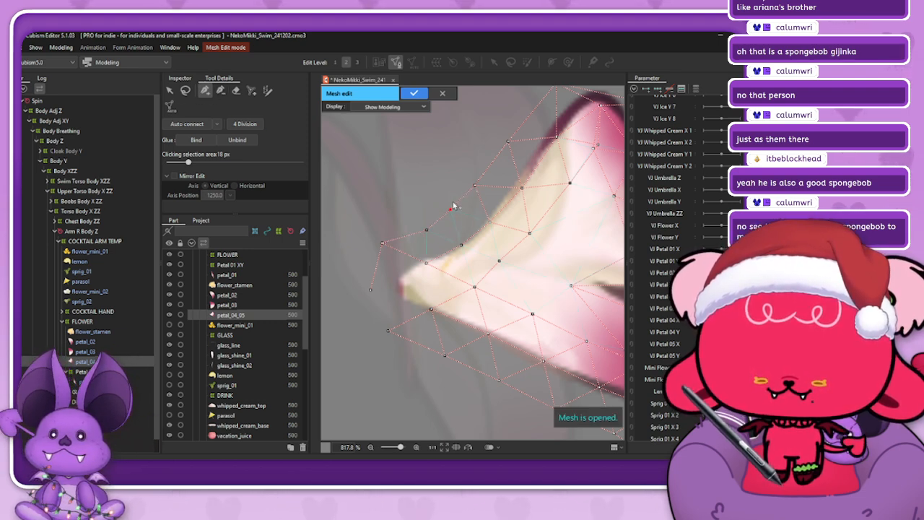
pyautogui.moveTo(426, 231); pyautogui.dragTo(451, 207)
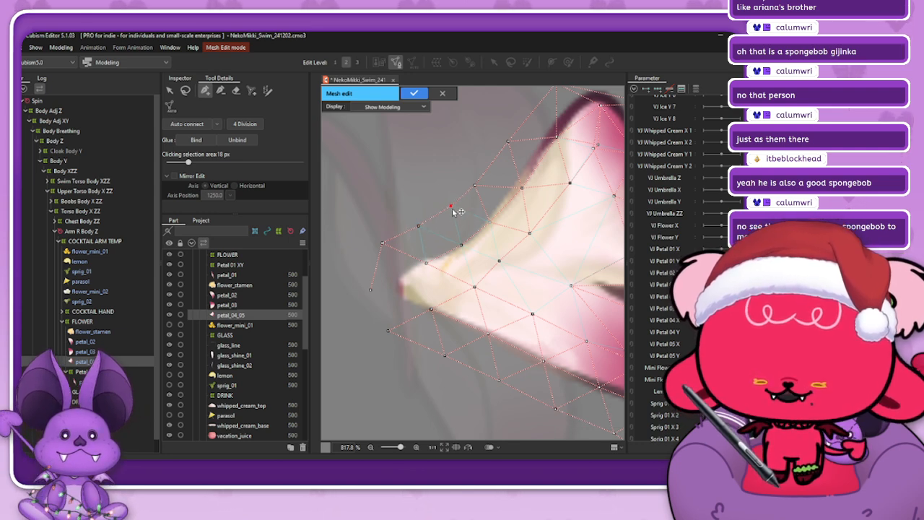
# - Close the outer mesh border around the petal's base with two spaced vertices and add a vertex on the base tip
pyautogui.click(383, 243)
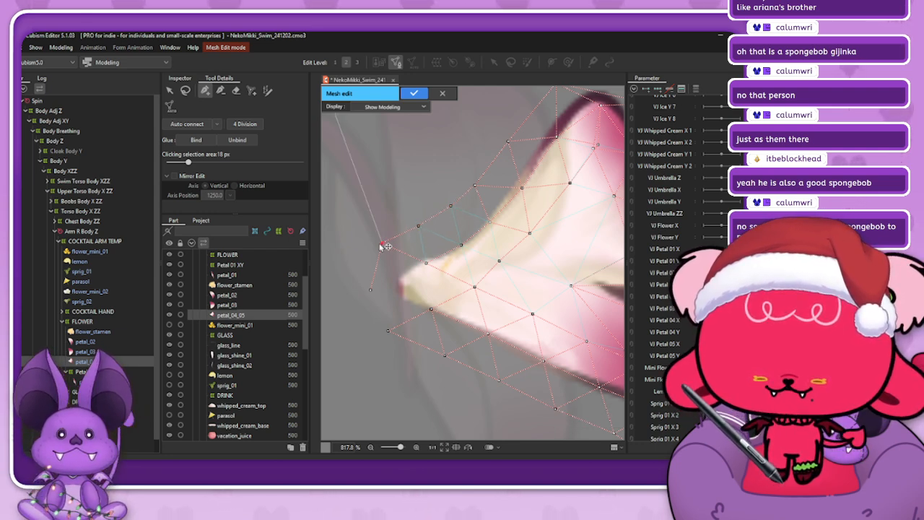
pyautogui.click(370, 303)
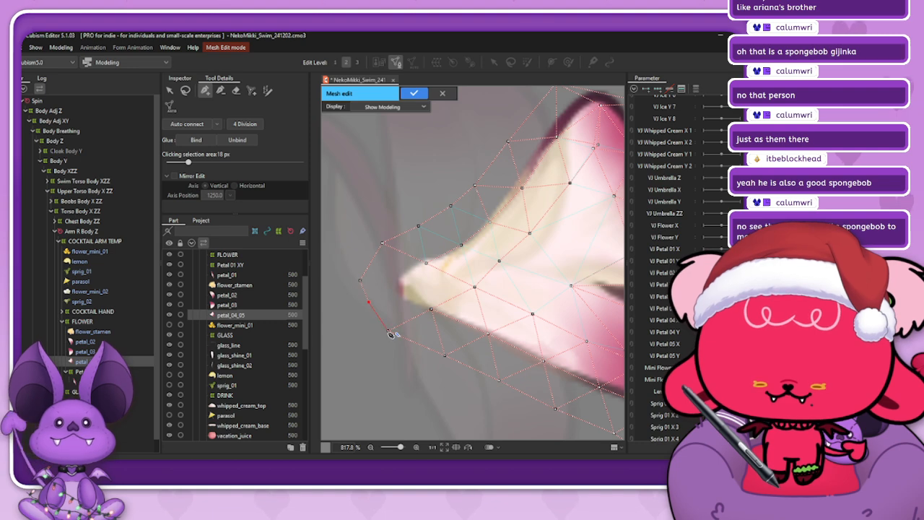
pyautogui.click(390, 332)
pyautogui.moveTo(363, 287); pyautogui.dragTo(360, 271)
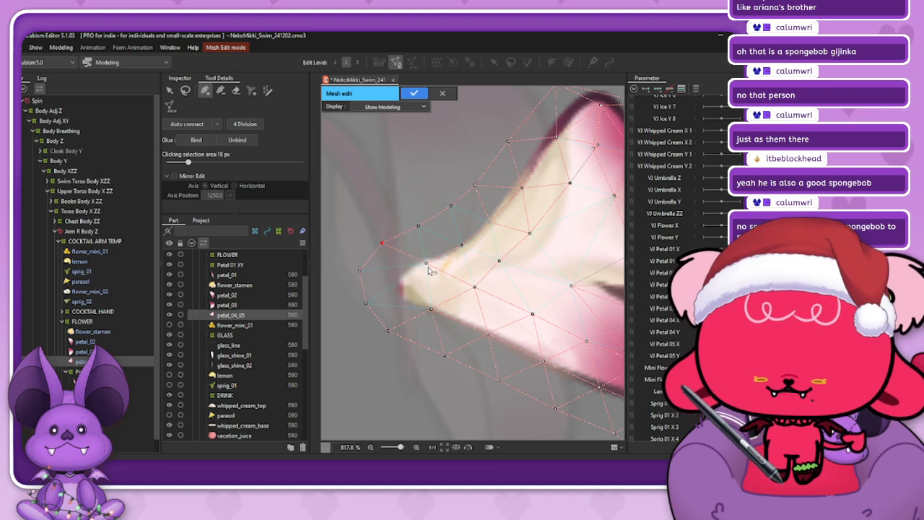
pyautogui.click(399, 285)
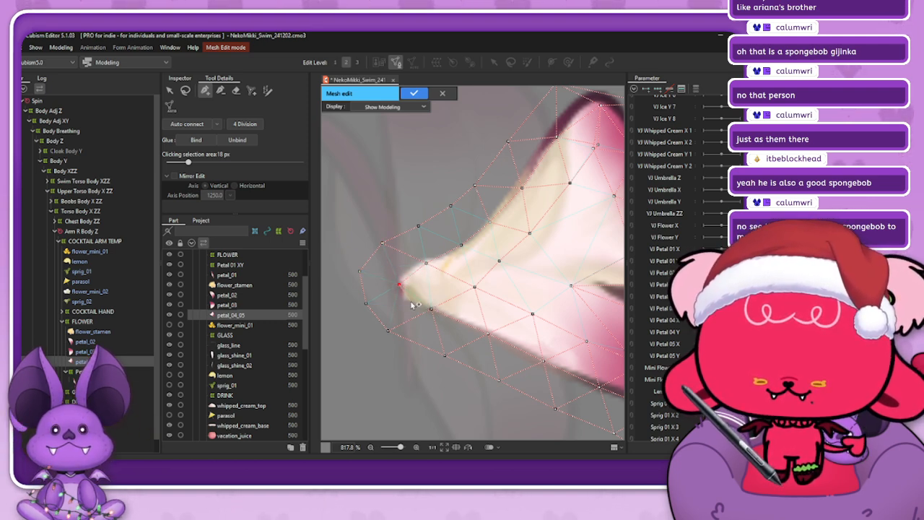
# - Space the vertices on and outside the petal's lower edge near the base more evenly and add an interior vertex just inside the base tip
pyautogui.moveTo(387, 331); pyautogui.dragTo(399, 333)
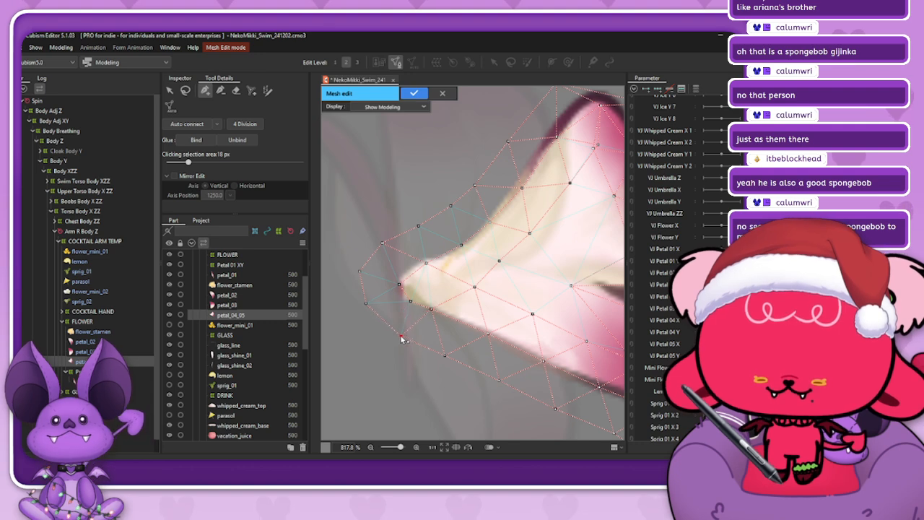
pyautogui.click(437, 311)
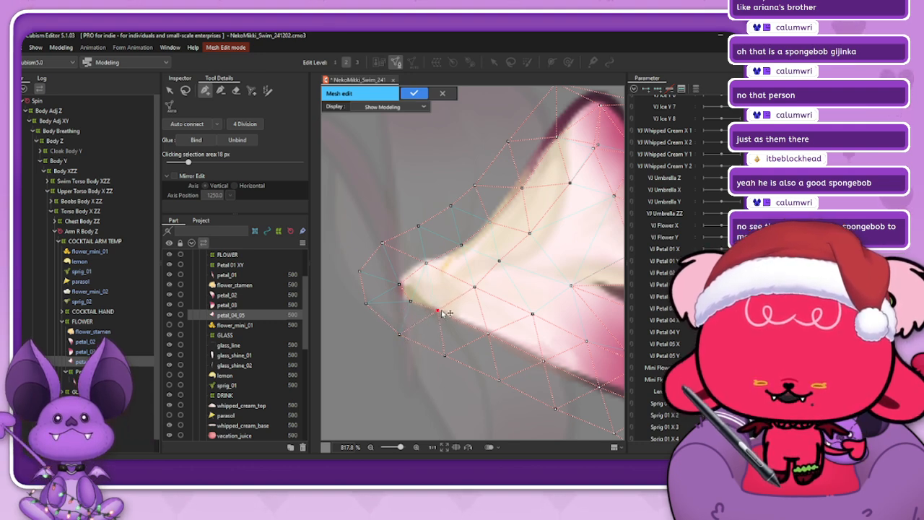
pyautogui.click(475, 288)
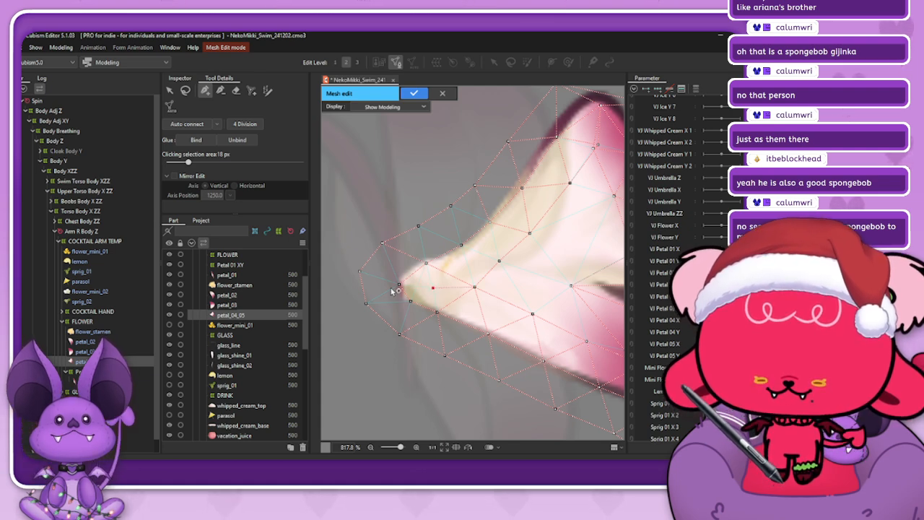
pyautogui.click(366, 305)
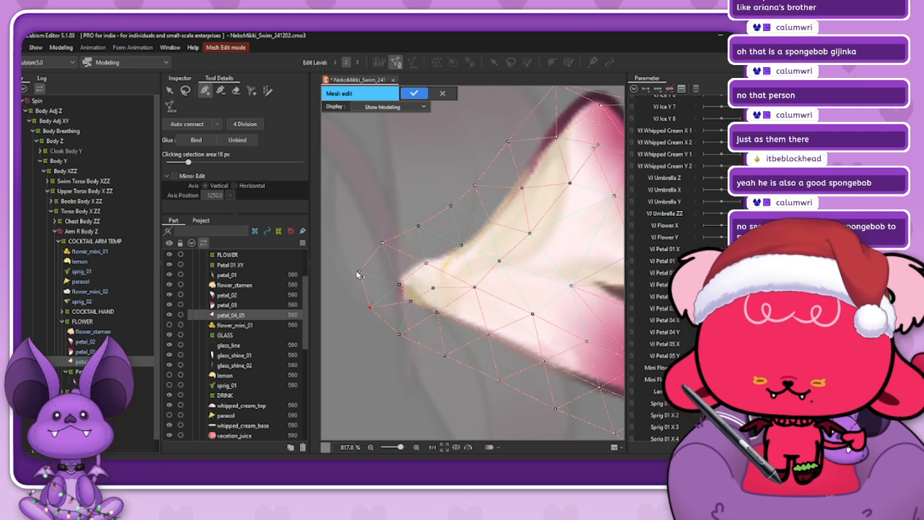
pyautogui.scroll(-1, 360, 278)
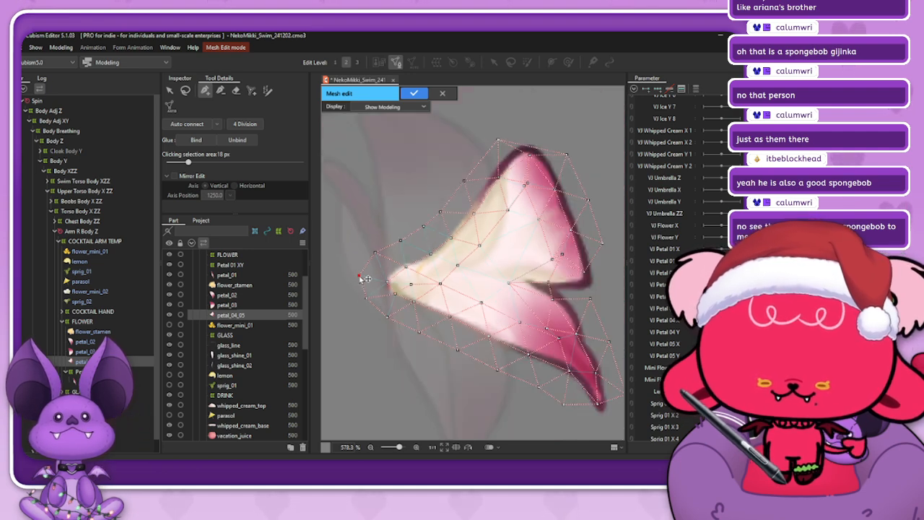
pyautogui.scroll(-1, 539, 294)
pyautogui.scroll(1, 548, 182)
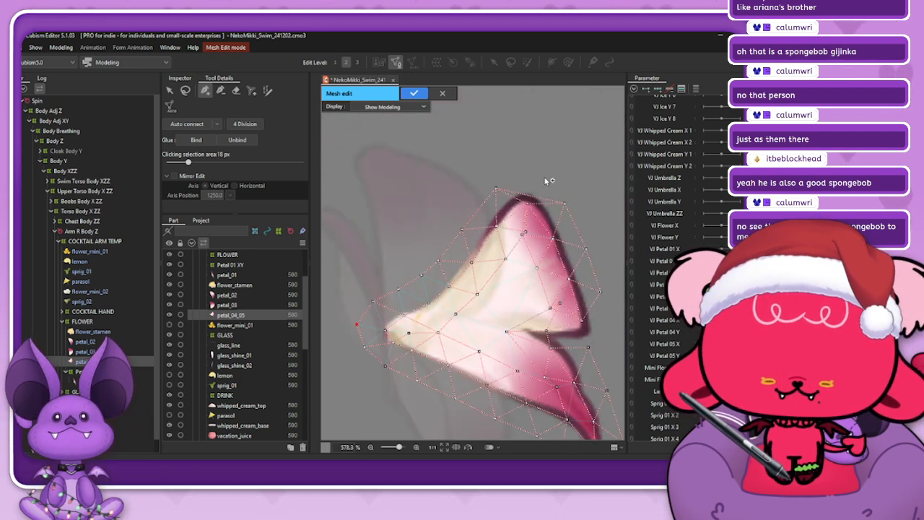
# - Erase the outer mesh edge cutting across the petal's upper tip and connect the vertices just below the tip with manual edges
pyautogui.scroll(1, 550, 200)
pyautogui.click(220, 90)
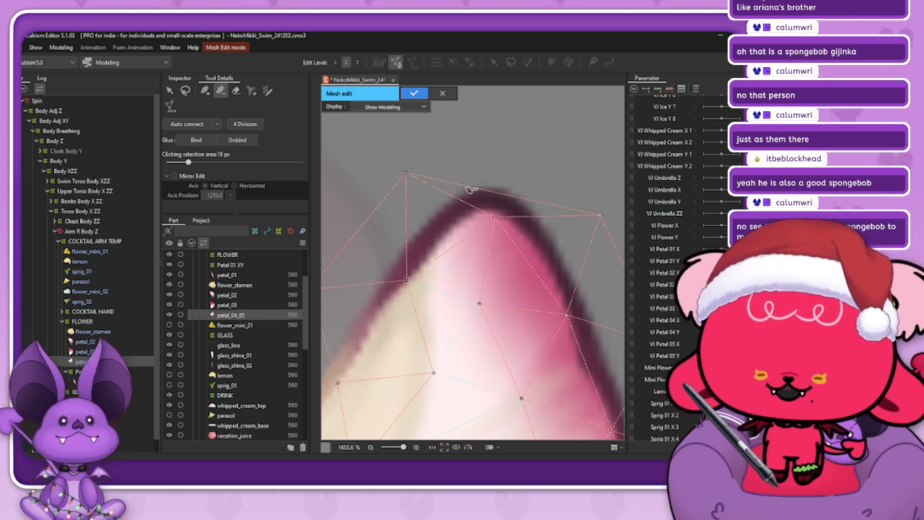
pyautogui.click(205, 90)
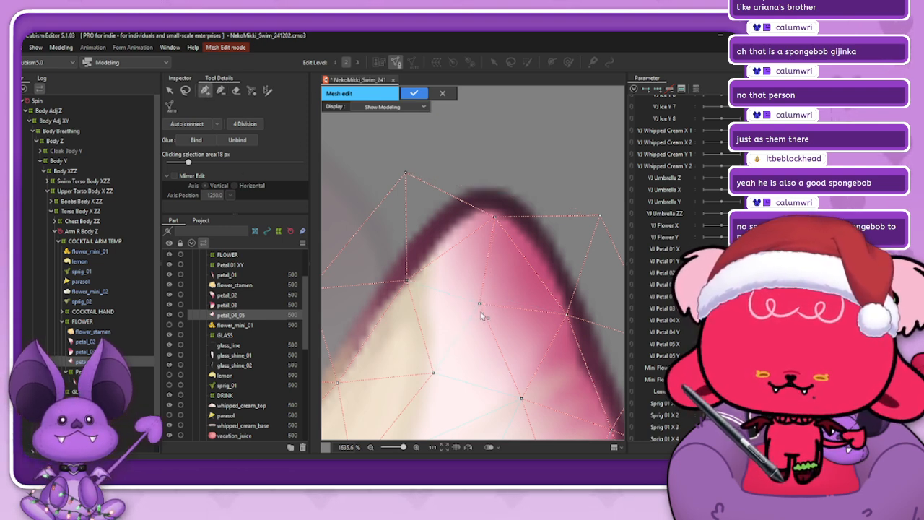
pyautogui.moveTo(480, 304); pyautogui.dragTo(434, 374)
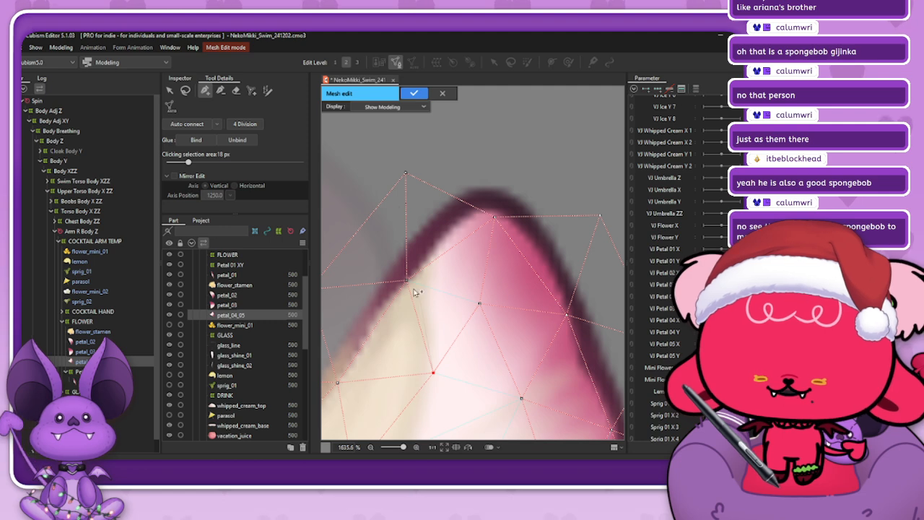
pyautogui.click(479, 304)
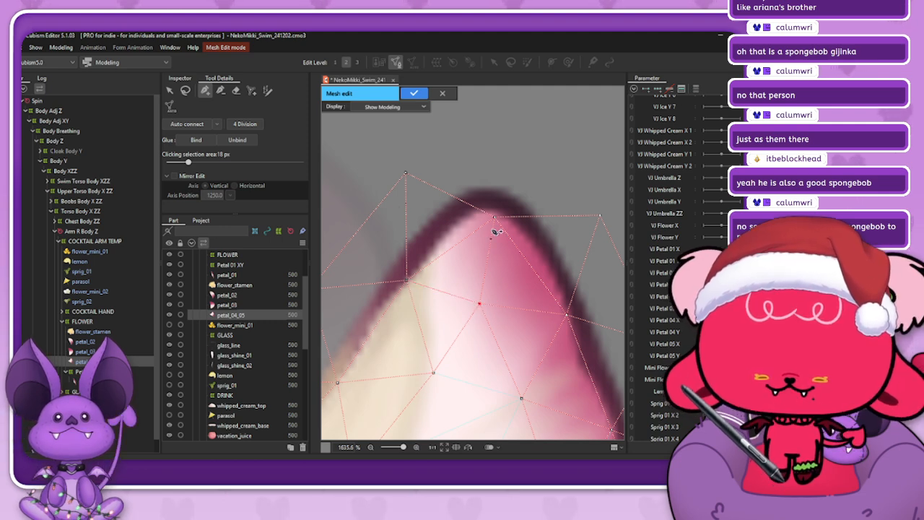
pyautogui.scroll(-10, 428, 194)
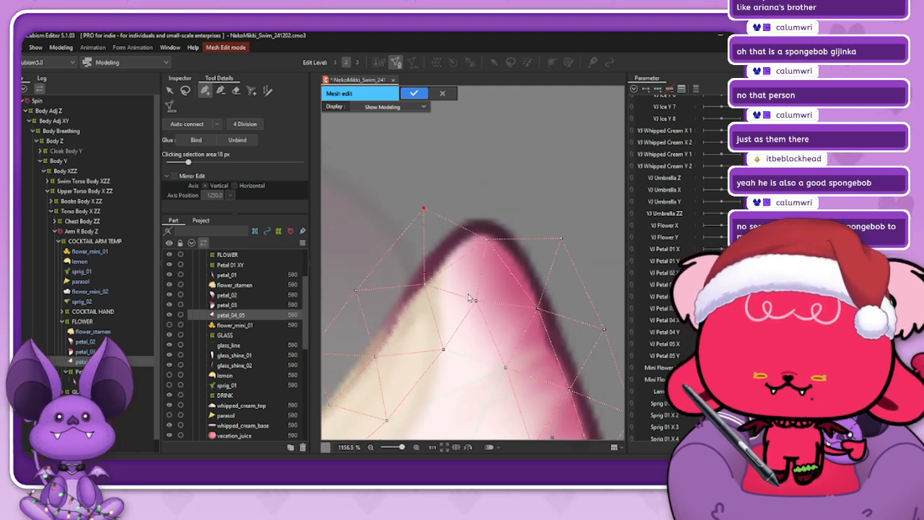
pyautogui.scroll(4, 474, 286)
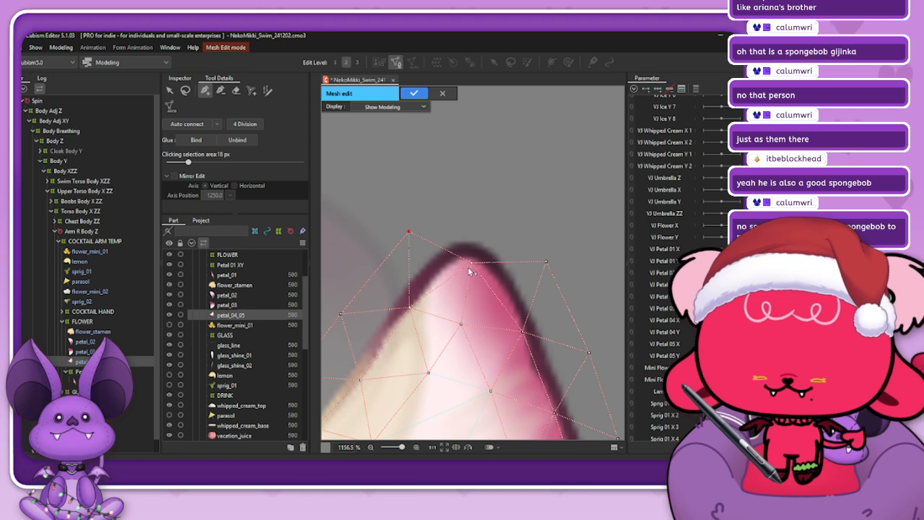
# - Centre the petal_04_05 mesh vertex on the upper lobe's tip and extend the outer outline above it with two new vertices
pyautogui.click(457, 259)
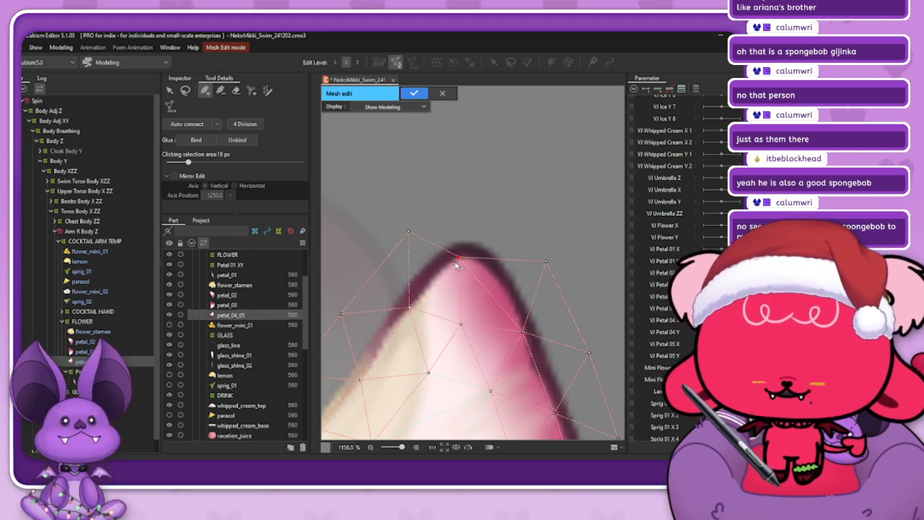
pyautogui.moveTo(459, 260); pyautogui.dragTo(477, 258)
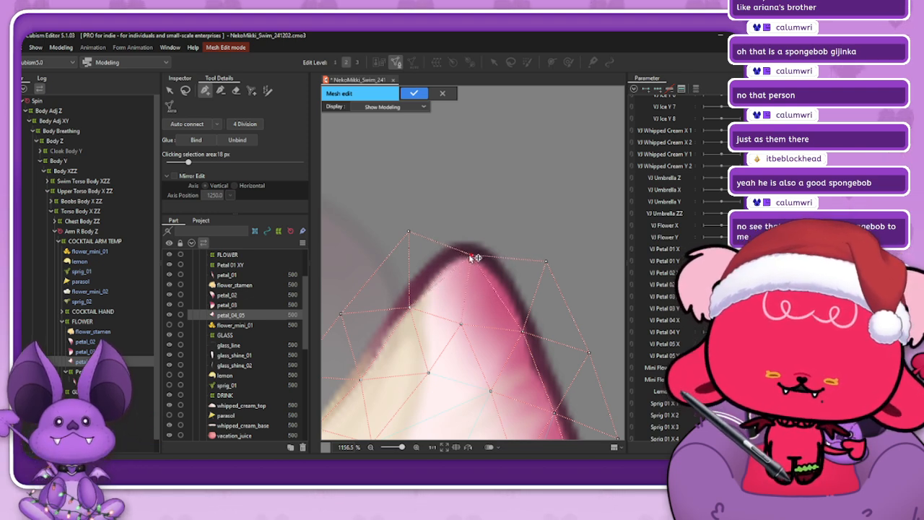
pyautogui.click(458, 180)
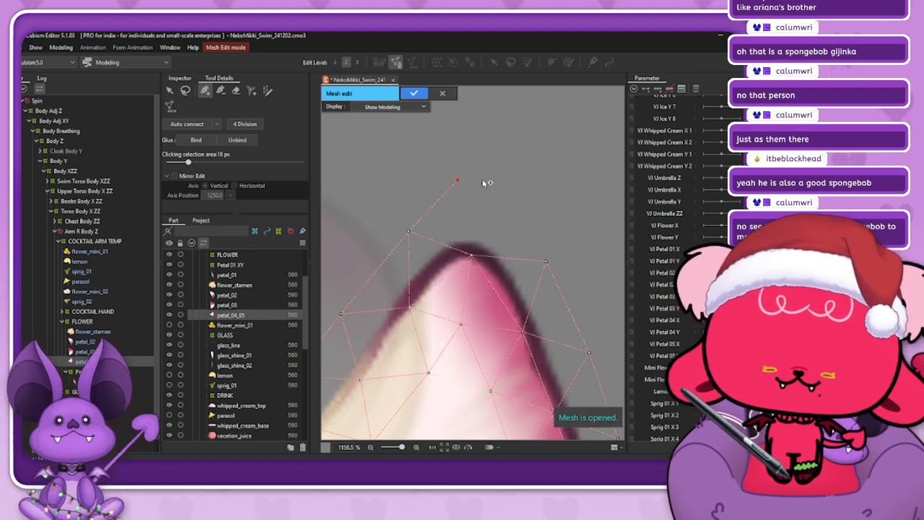
pyautogui.click(510, 192)
pyautogui.click(546, 262)
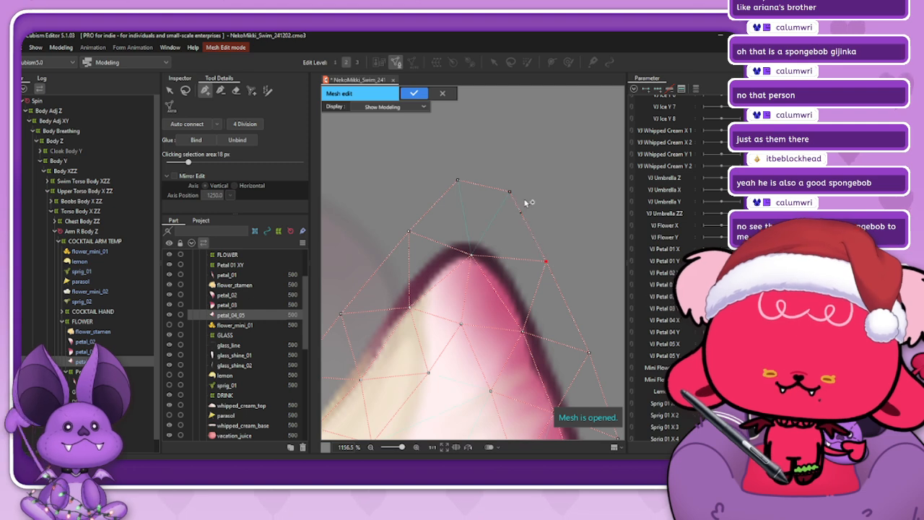
pyautogui.moveTo(458, 180); pyautogui.dragTo(458, 183)
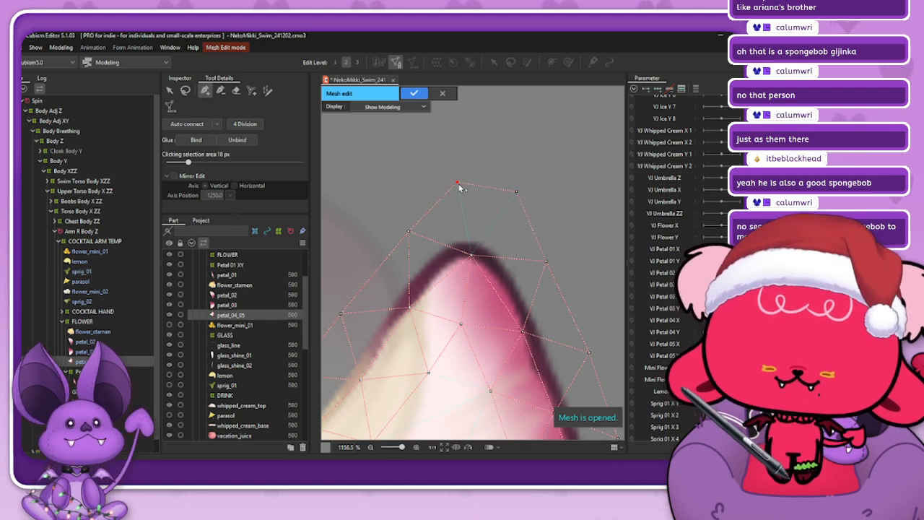
pyautogui.moveTo(516, 193); pyautogui.dragTo(516, 191)
# - Delete the extra vertex inside the upper lobe near its lower corner, then arrange vertices around that corner to follow the petal edge
pyautogui.scroll(-5, 517, 192)
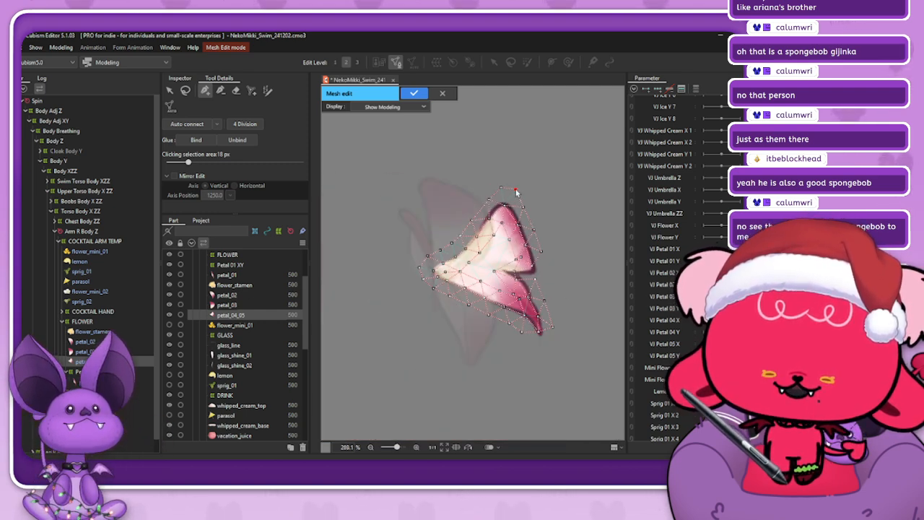
pyautogui.scroll(2, 539, 280)
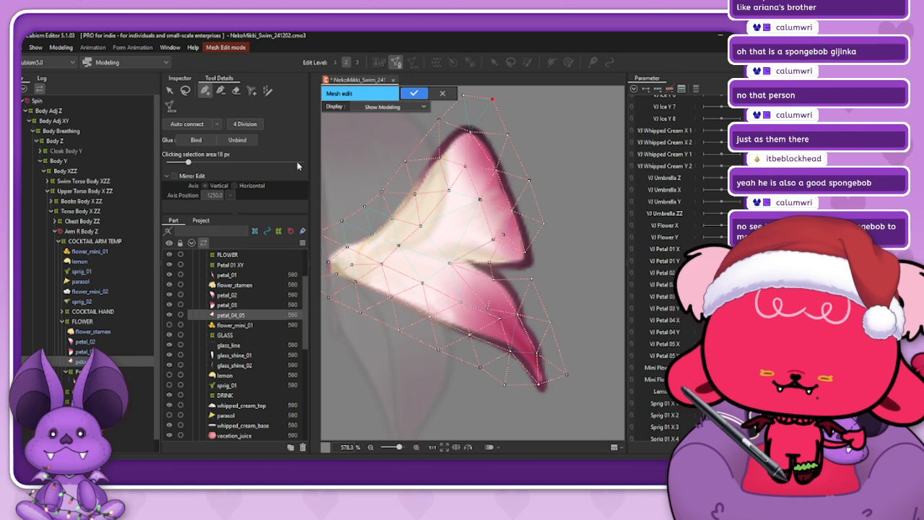
pyautogui.click(220, 91)
pyautogui.scroll(1, 486, 243)
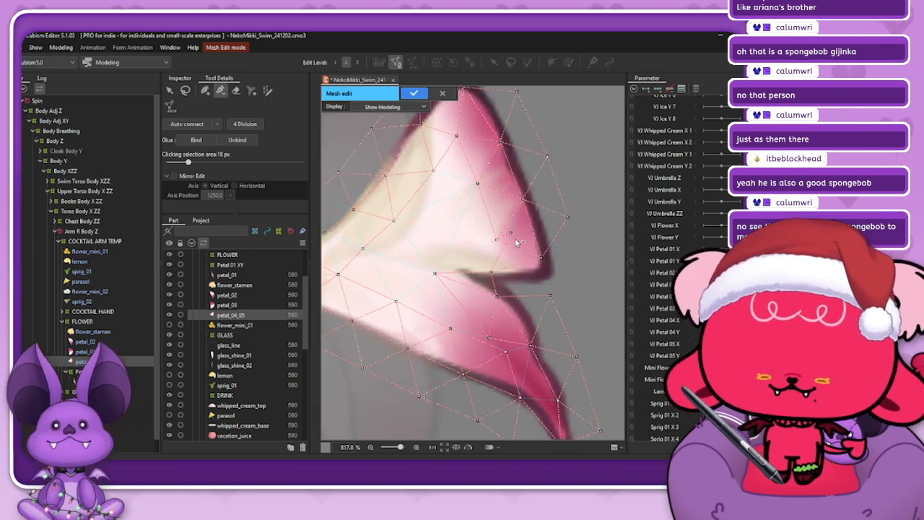
pyautogui.click(205, 90)
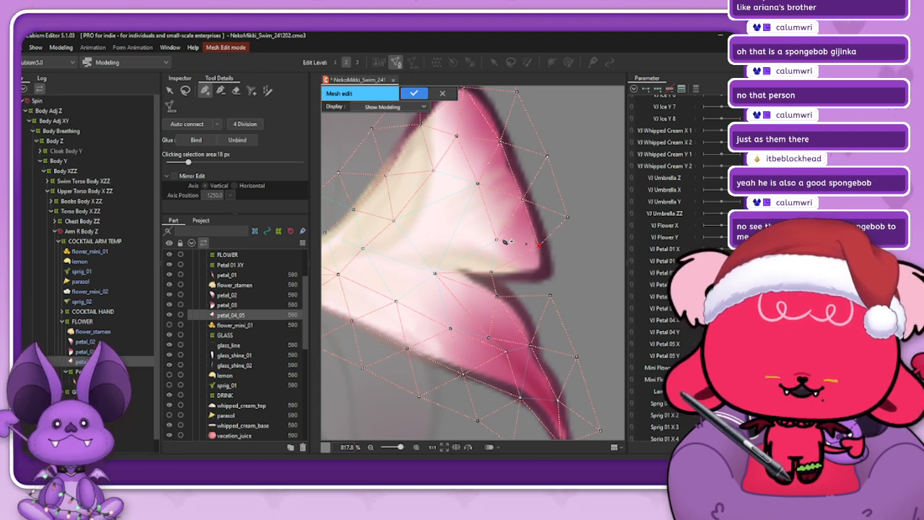
pyautogui.click(494, 232)
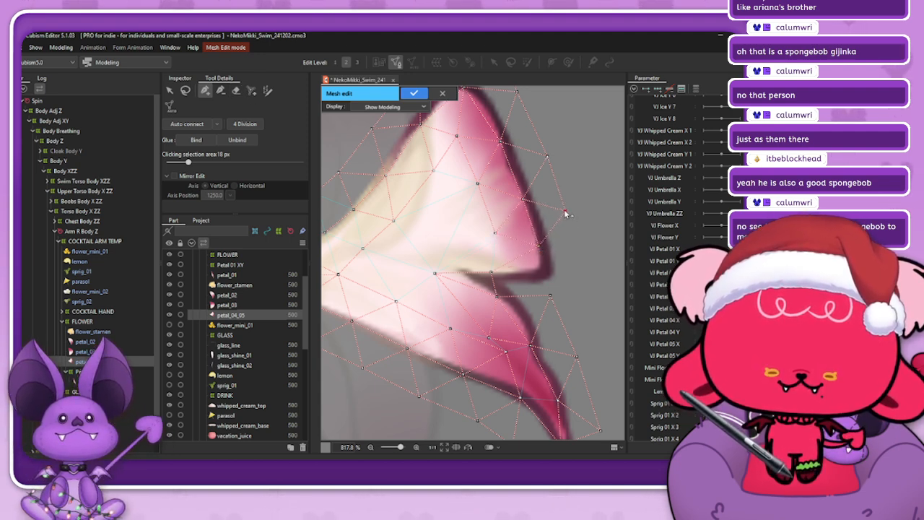
pyautogui.click(539, 246)
pyautogui.click(543, 272)
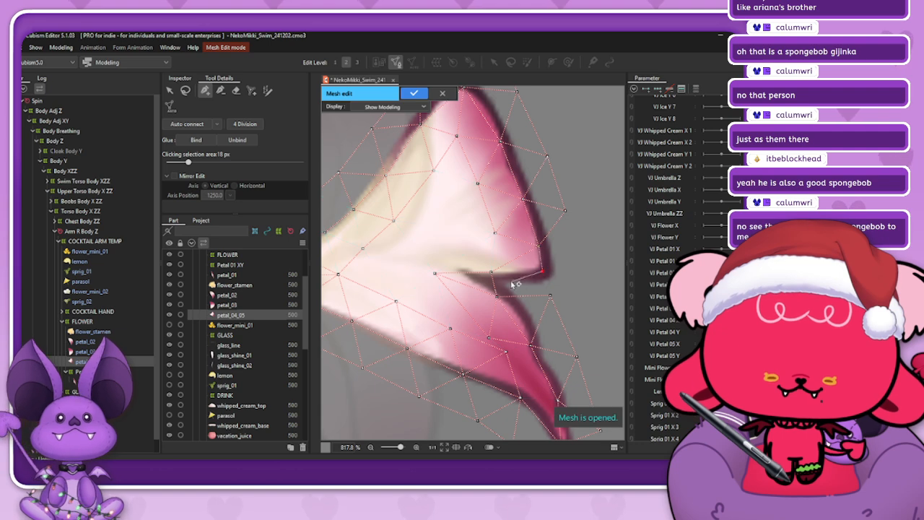
# - Move the notch vertex inward and add a vertex between it and the upper lobe's lower corner, following the lobe's underside
pyautogui.click(221, 91)
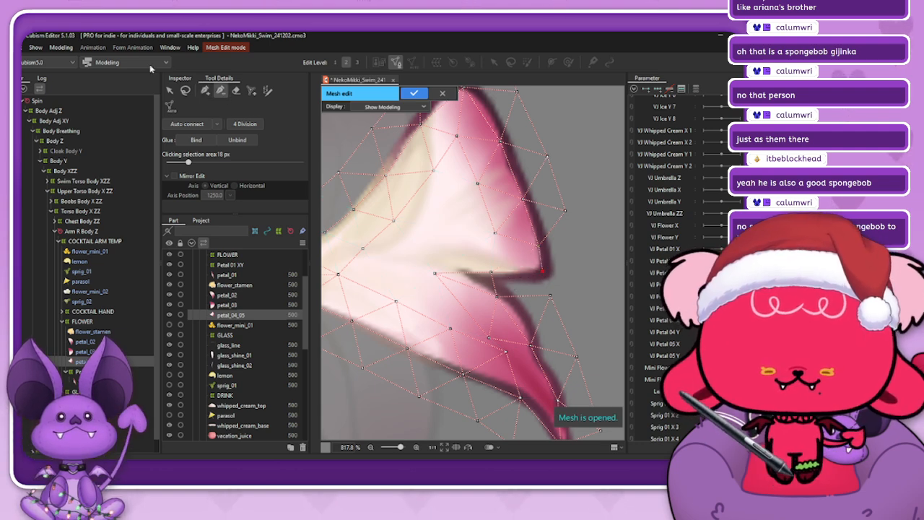
pyautogui.click(206, 91)
pyautogui.click(491, 272)
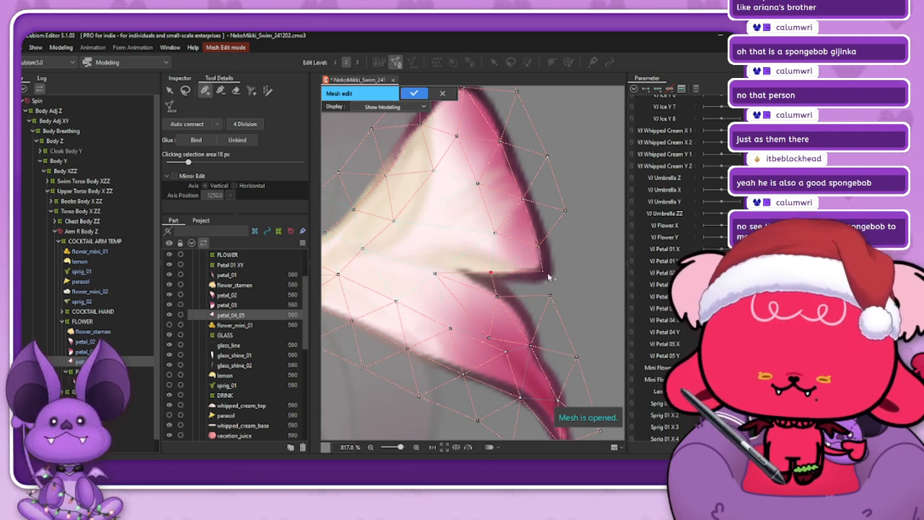
pyautogui.moveTo(491, 272); pyautogui.dragTo(473, 275)
pyautogui.click(509, 274)
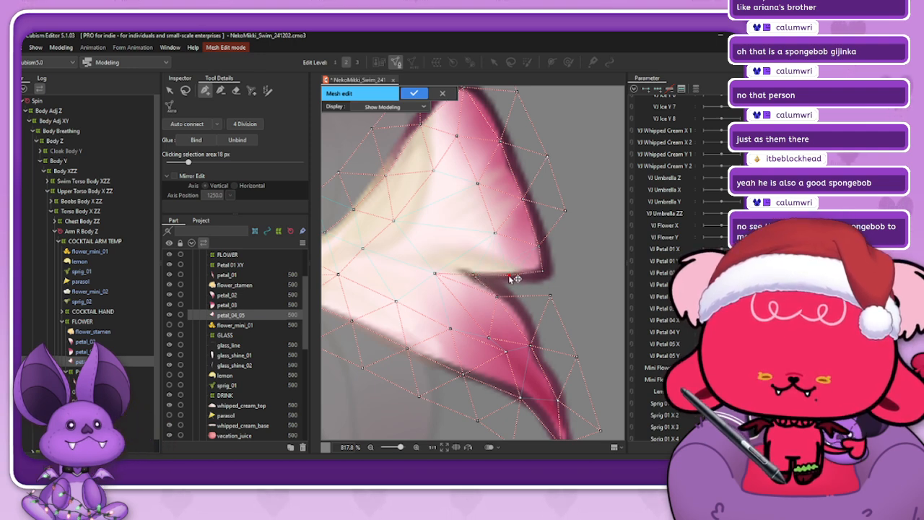
pyautogui.click(543, 273)
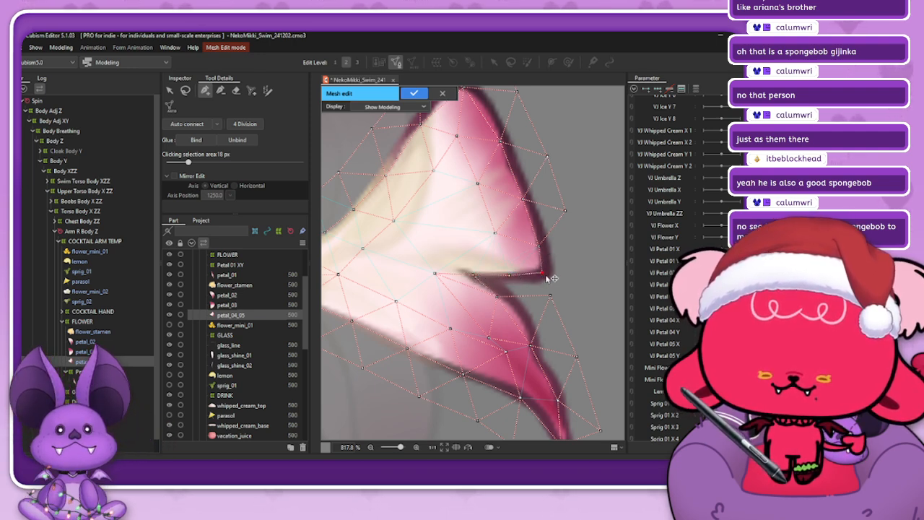
pyautogui.click(508, 275)
# - Align the mesh vertices with the lower lobe's edges and pointed tip, and add an interior vertex in the lobe
pyautogui.click(220, 89)
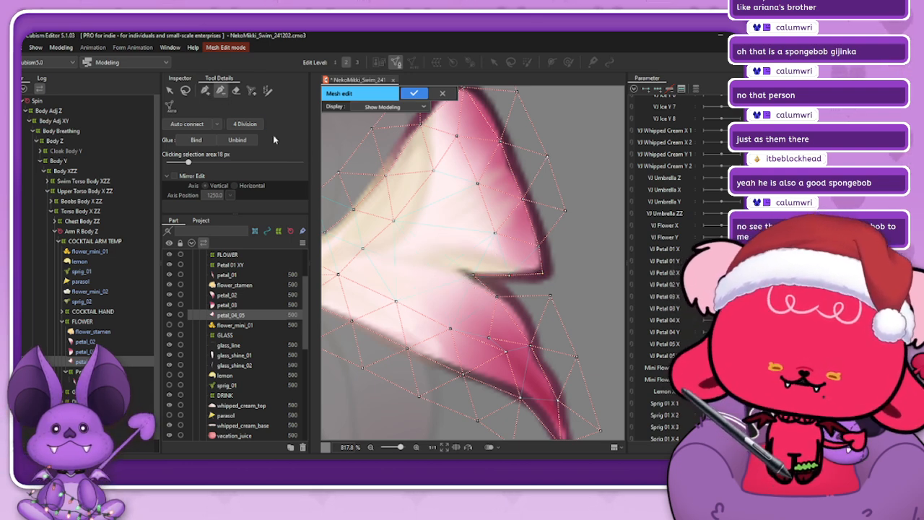
pyautogui.click(205, 89)
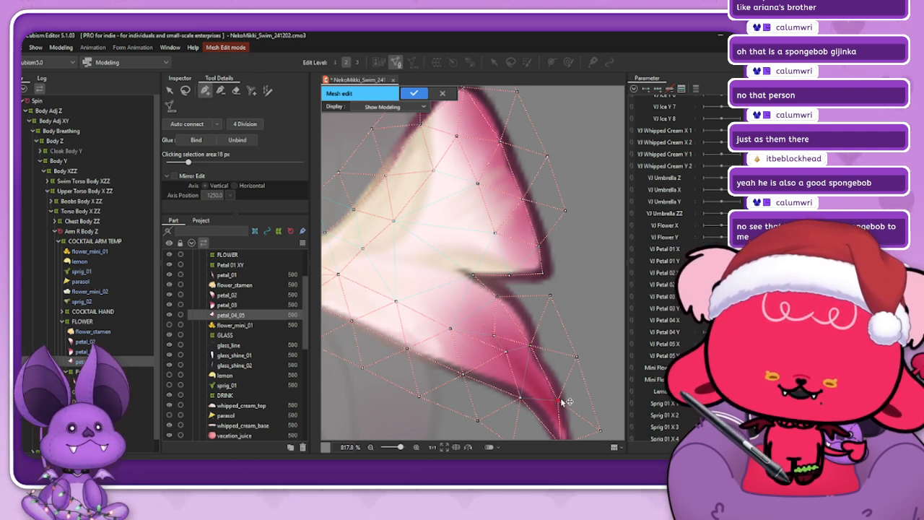
pyautogui.scroll(-1, 564, 411)
pyautogui.scroll(1, 567, 421)
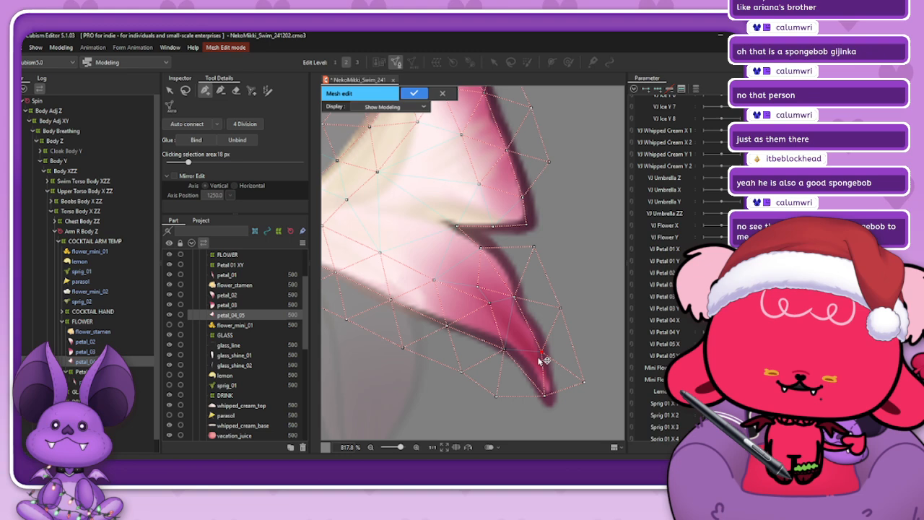
pyautogui.click(548, 396)
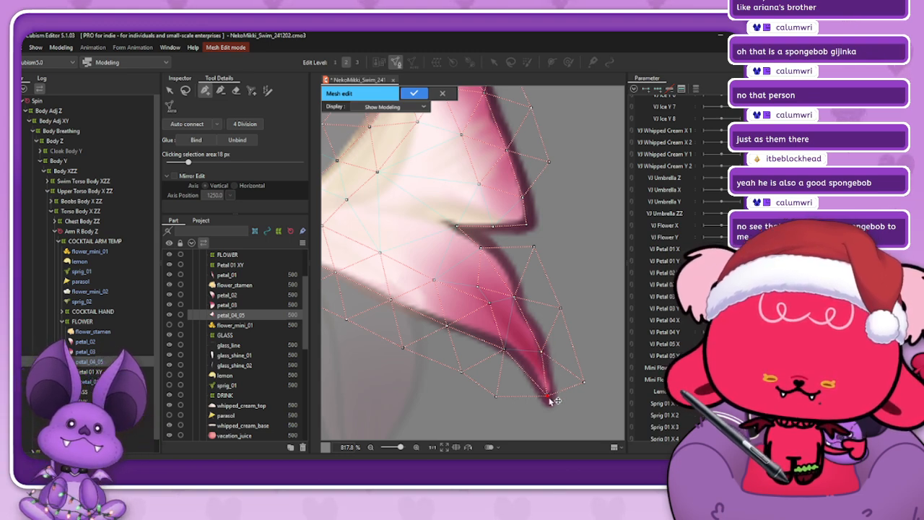
pyautogui.moveTo(504, 350); pyautogui.dragTo(507, 349)
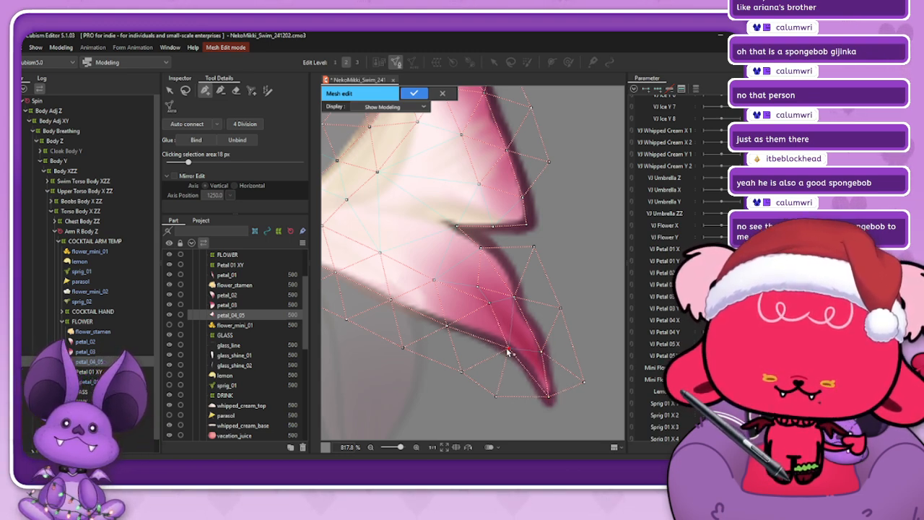
pyautogui.click(449, 324)
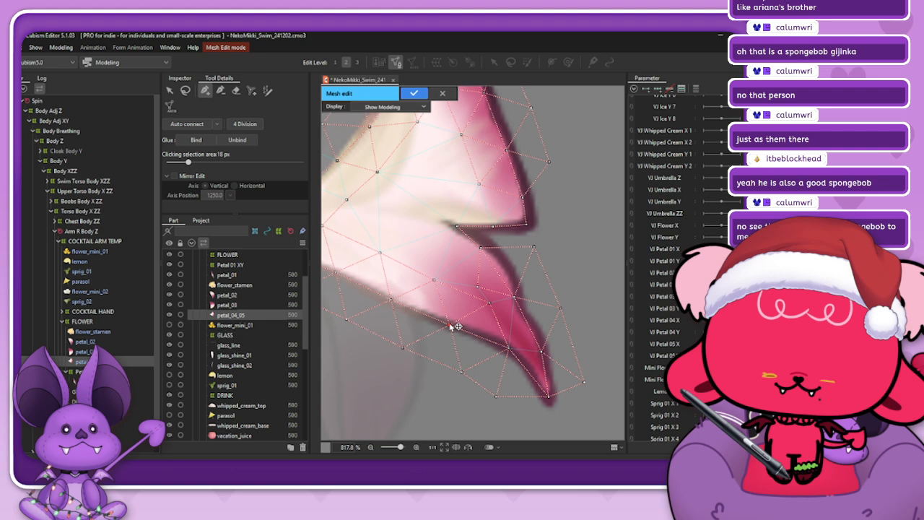
pyautogui.click(486, 304)
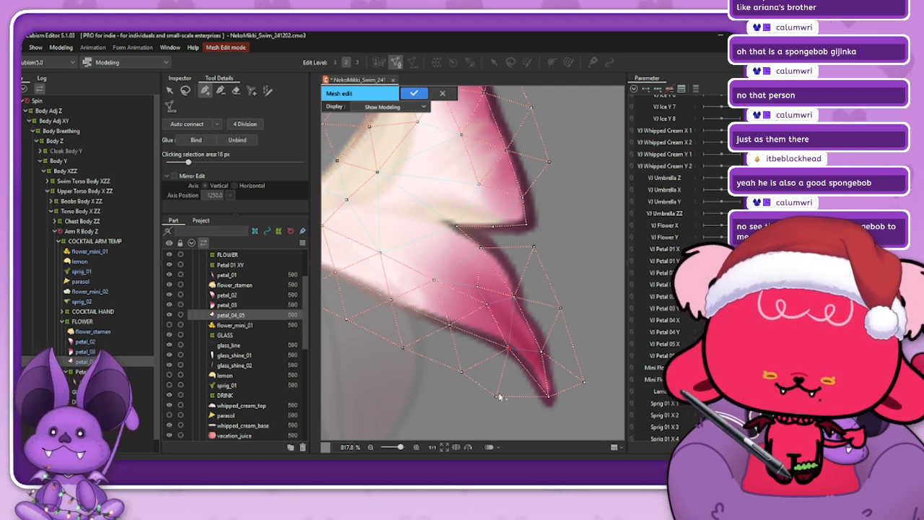
# - Extend the outer mesh outline below the lower lobe's tip with two new vertices and fine-tune the vertices near the tip
pyautogui.click(530, 428)
pyautogui.click(579, 429)
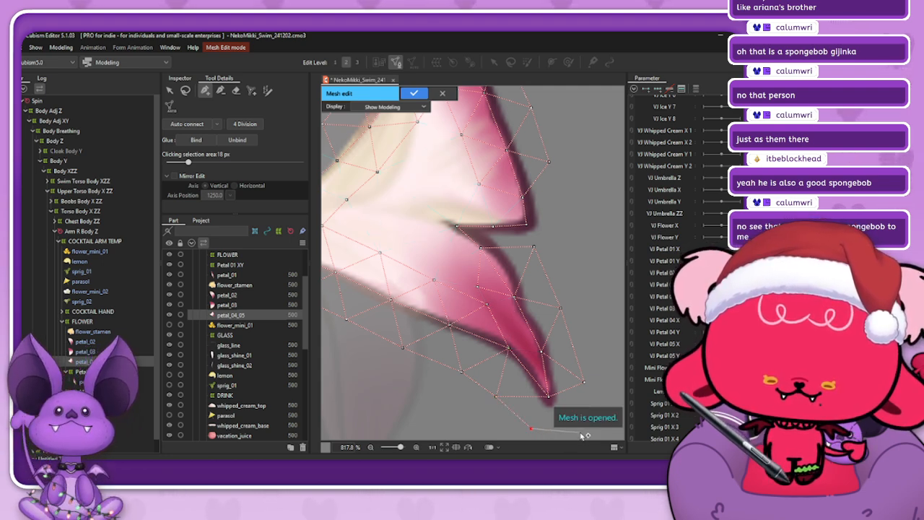
pyautogui.click(583, 382)
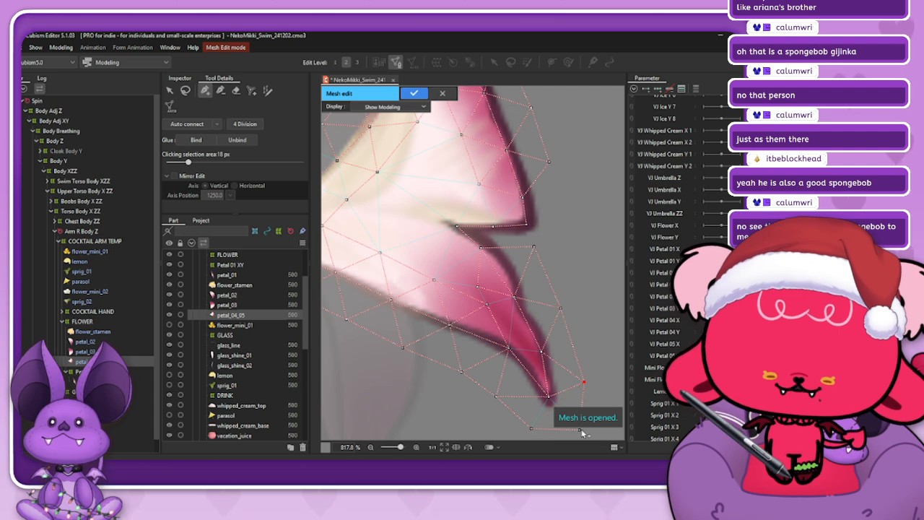
pyautogui.moveTo(532, 430); pyautogui.dragTo(540, 432)
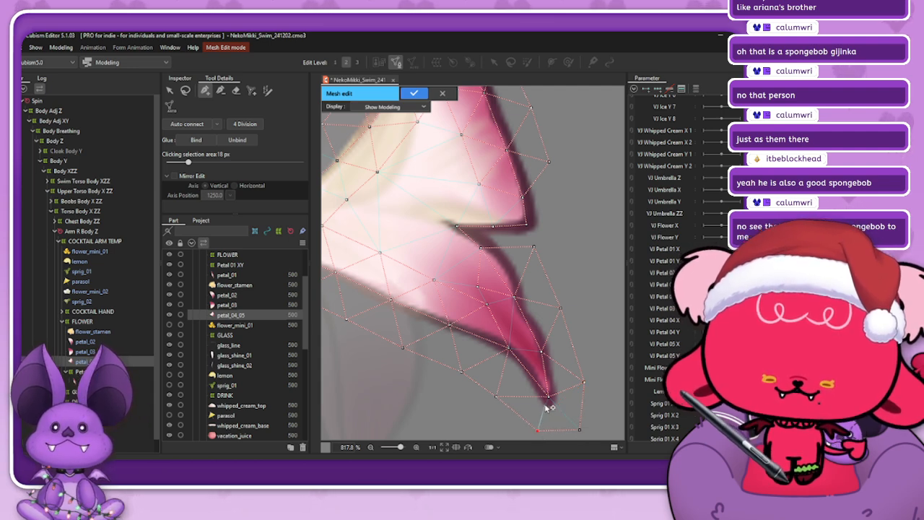
pyautogui.click(548, 398)
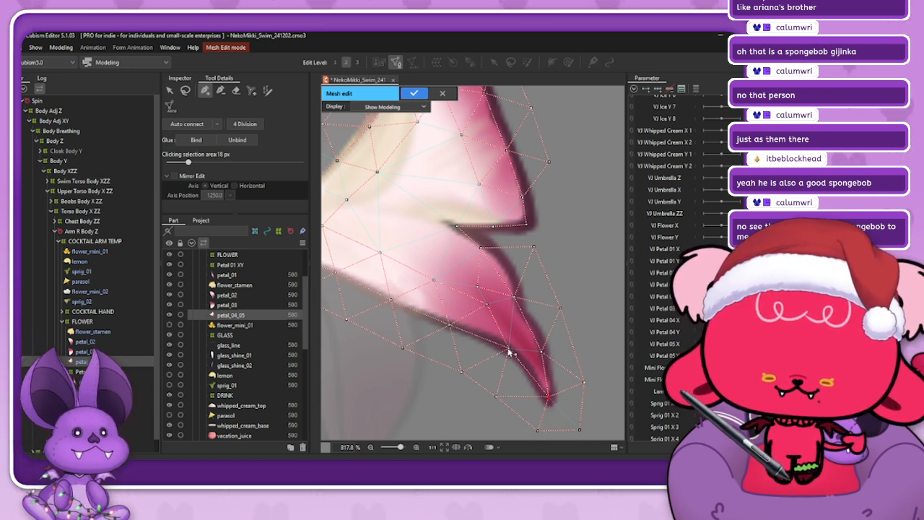
pyautogui.moveTo(512, 352); pyautogui.dragTo(509, 349)
# - Run a line of interior vertices down the lower lobe toward its tip and delete the extra vertex beside it
pyautogui.click(488, 305)
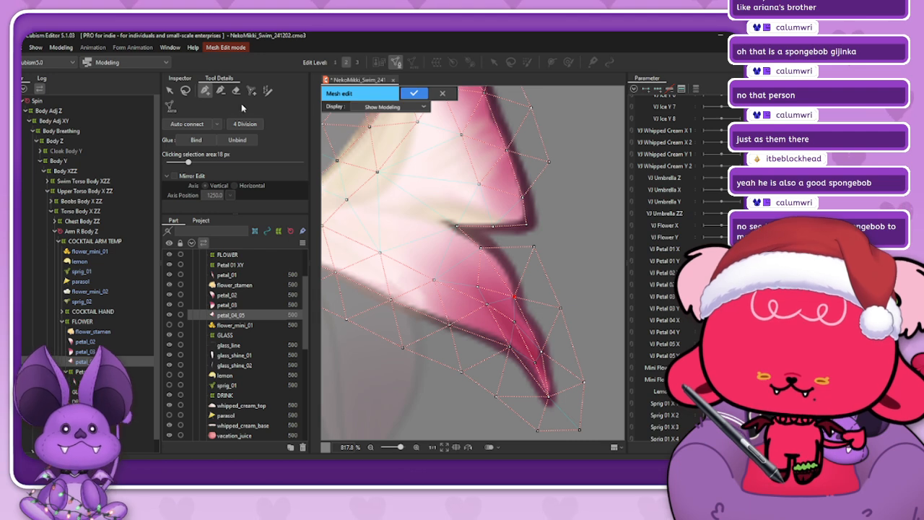
pyautogui.click(222, 91)
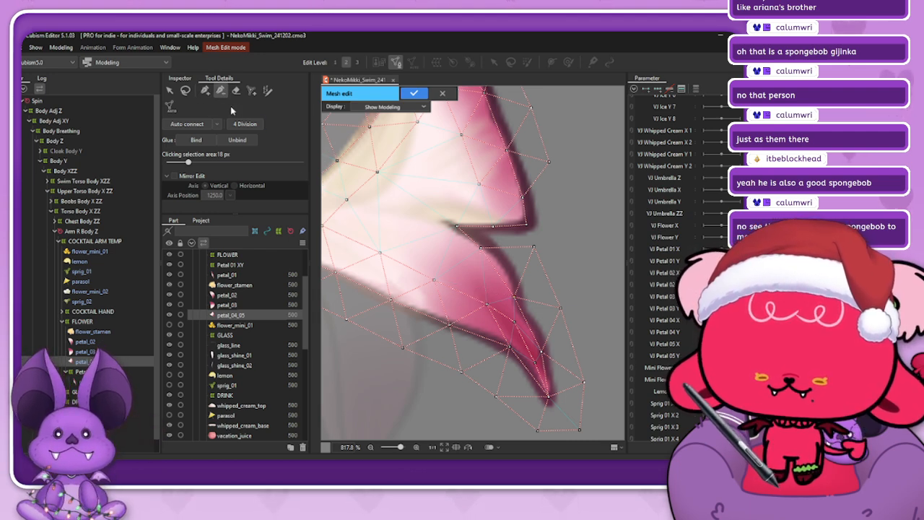
pyautogui.click(206, 92)
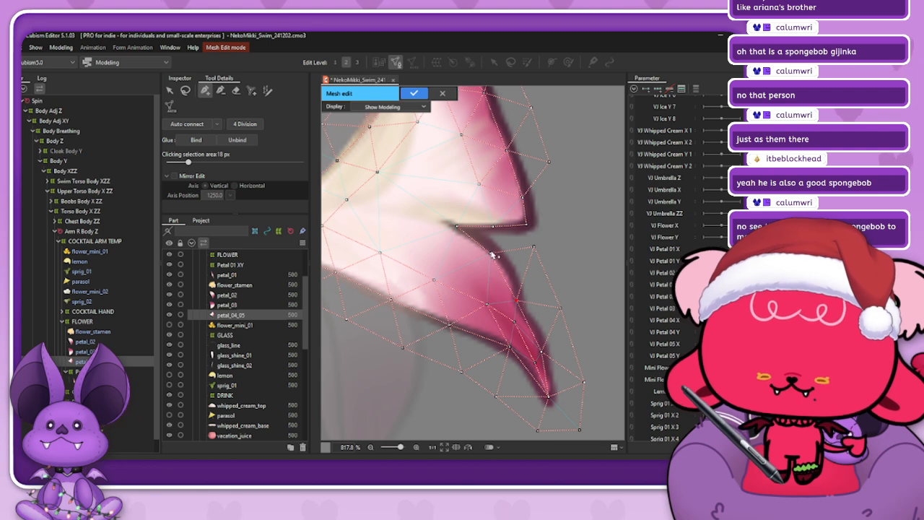
# - Bridge the outer mesh outline across the gap between the two lobes with two new vertices joined to the existing outline
pyautogui.click(537, 255)
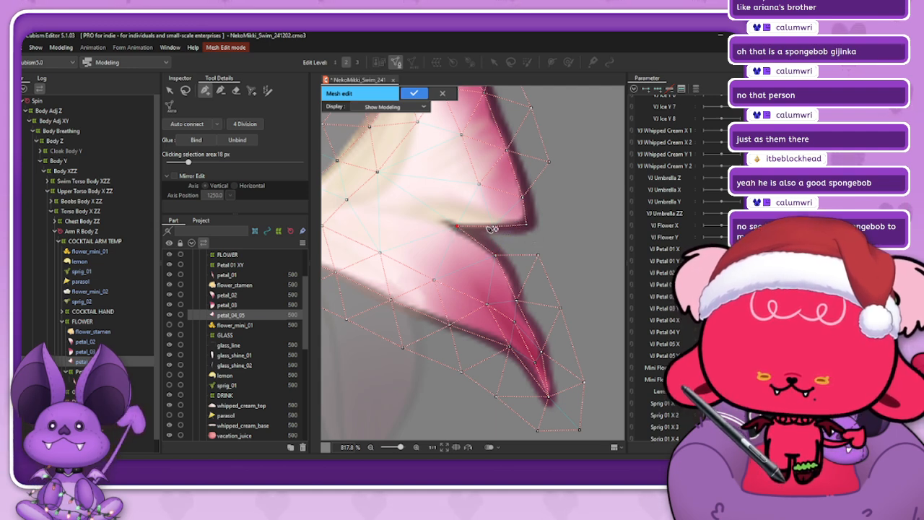
pyautogui.click(555, 206)
pyautogui.click(551, 239)
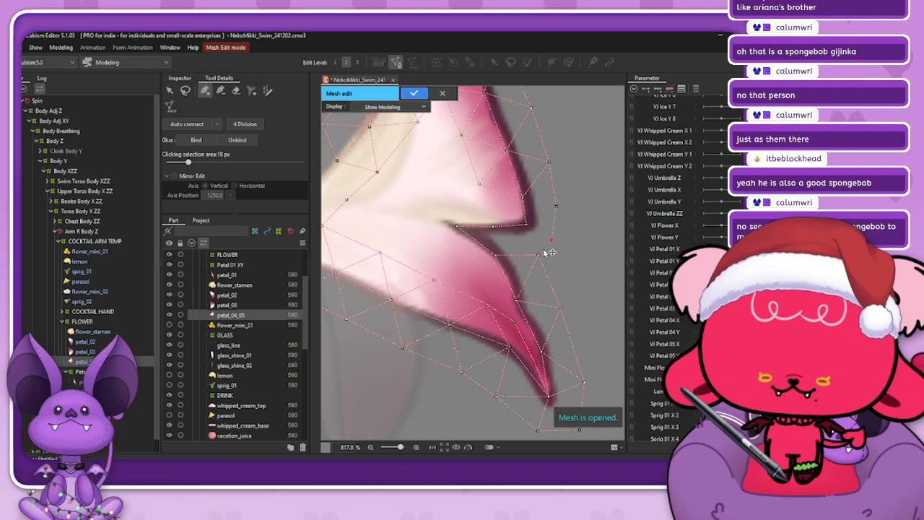
pyautogui.click(540, 255)
# - Add a line of three interior vertices in the upper lobe, running just above the crease between the lobes
pyautogui.scroll(-2, 516, 252)
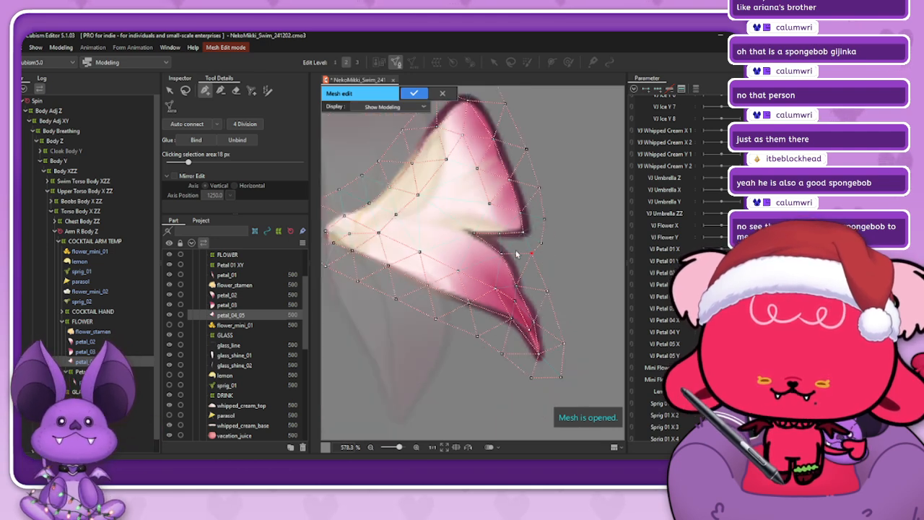
pyautogui.scroll(2, 491, 204)
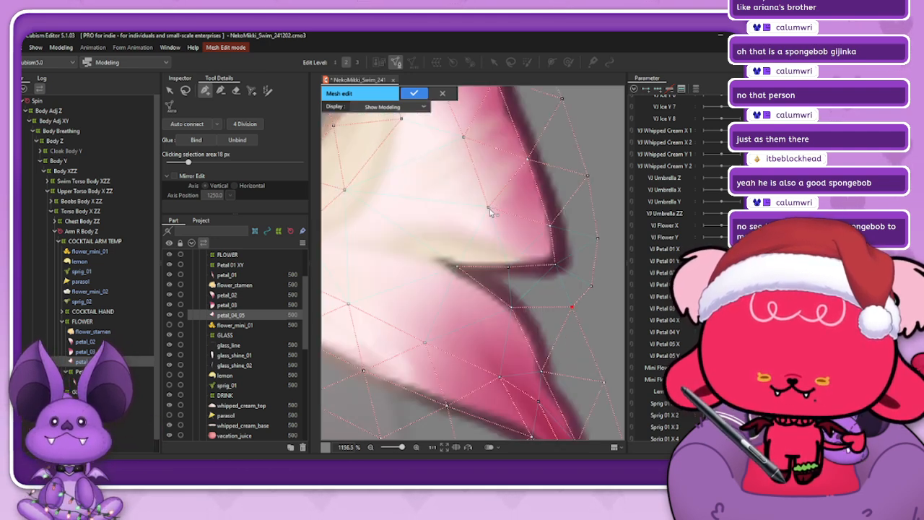
pyautogui.click(485, 236)
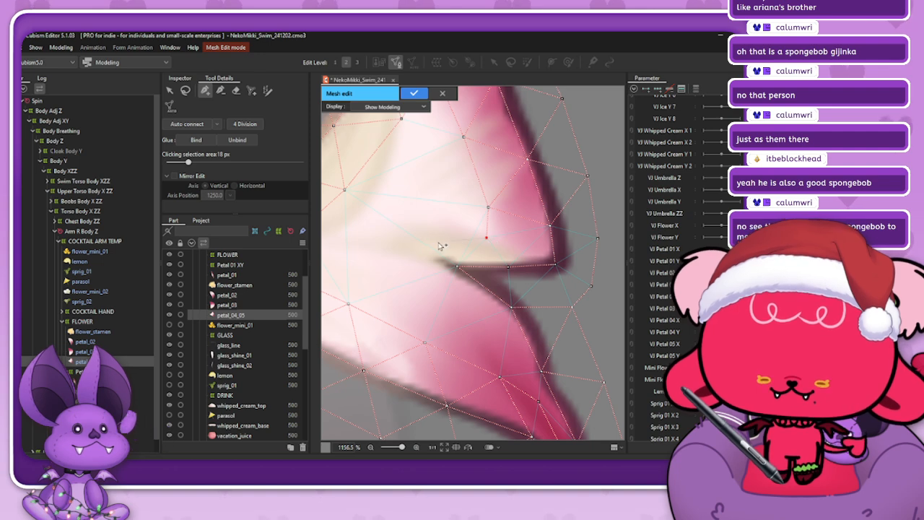
pyautogui.click(382, 233)
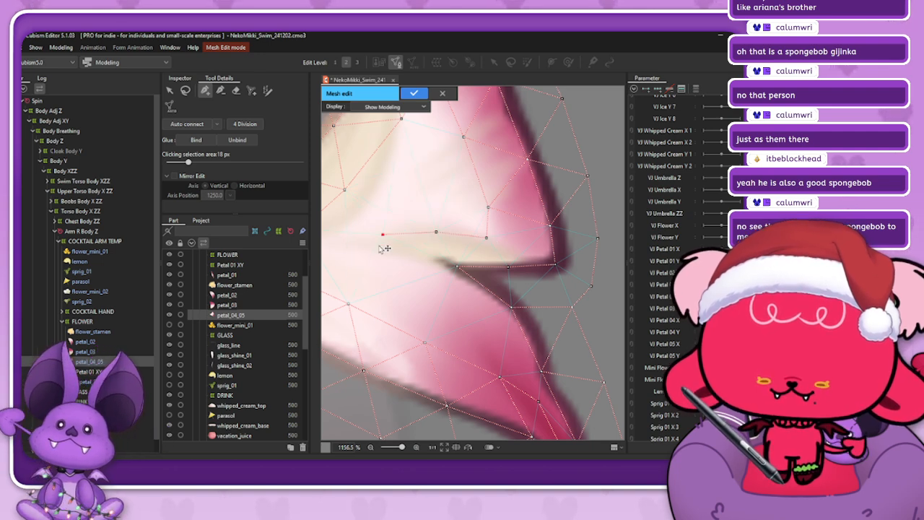
# - Add three interior vertices inside the lower lobe, following its upper edge from the crease toward the tip
pyautogui.click(427, 296)
pyautogui.click(474, 324)
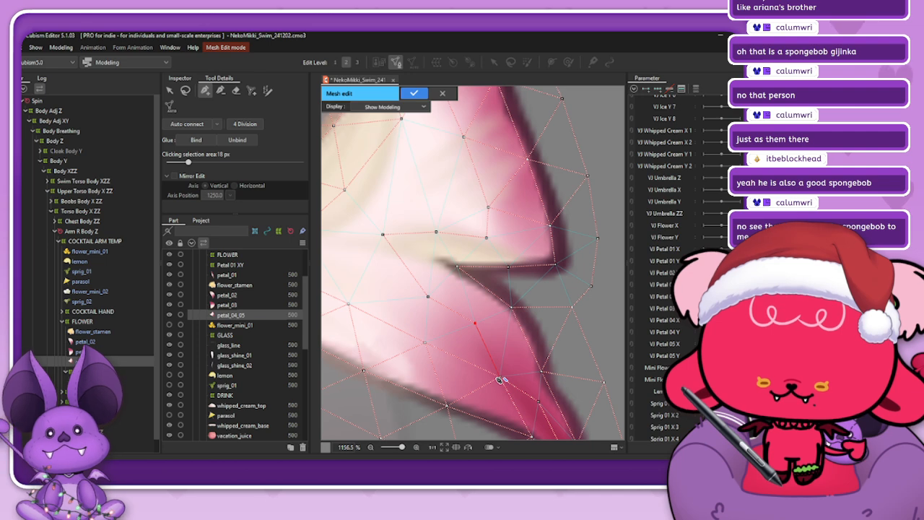
pyautogui.click(520, 366)
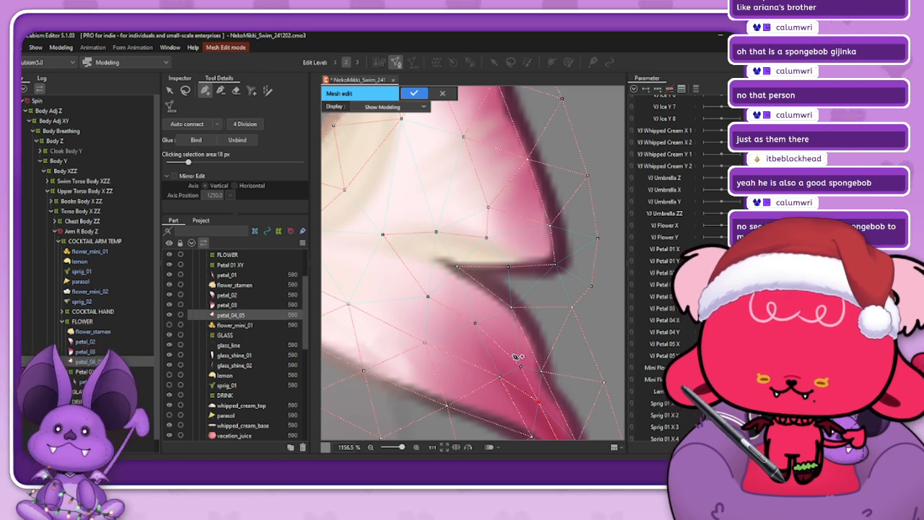
# - Shift the interior vertices of the upper lobe closer to its pink outer edge and clear the selection
pyautogui.scroll(-5, 517, 398)
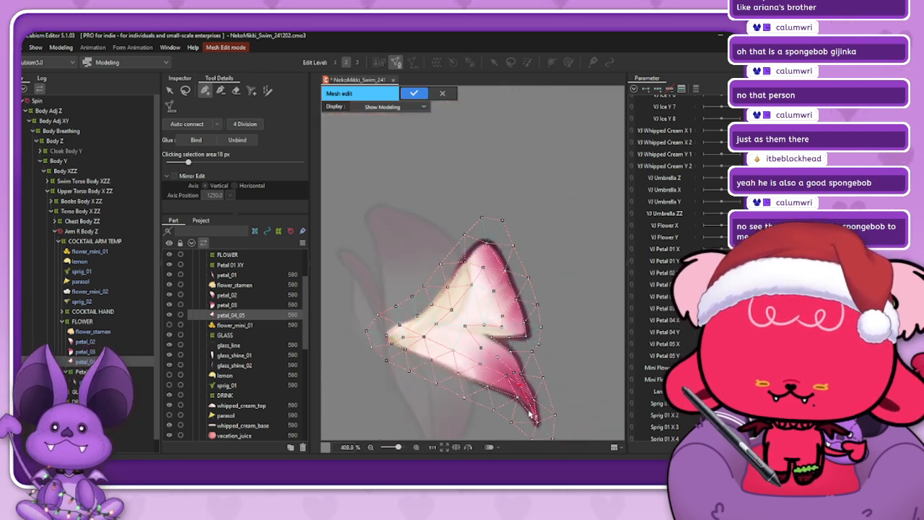
pyautogui.scroll(3, 526, 336)
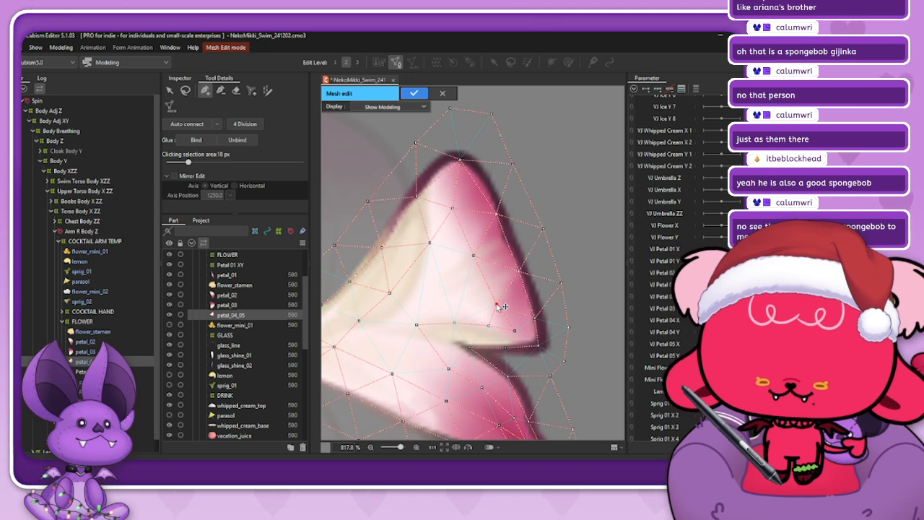
pyautogui.click(477, 255)
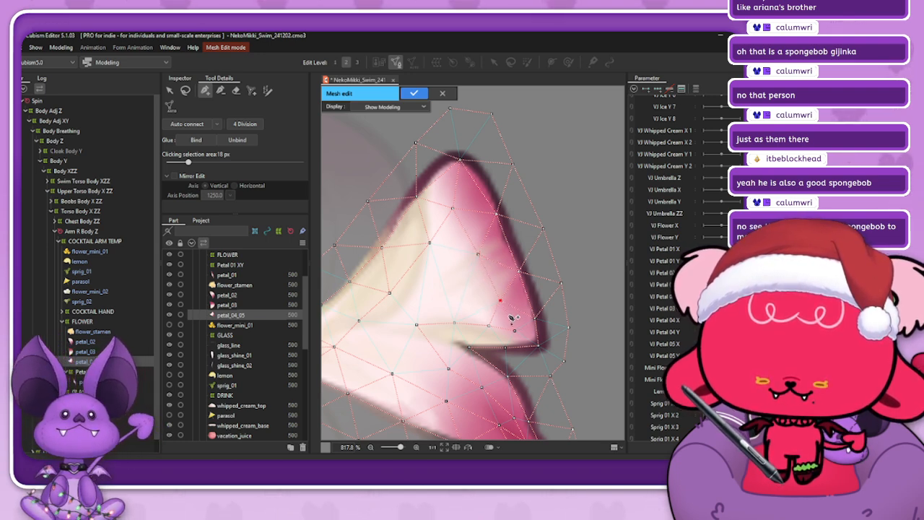
pyautogui.click(186, 90)
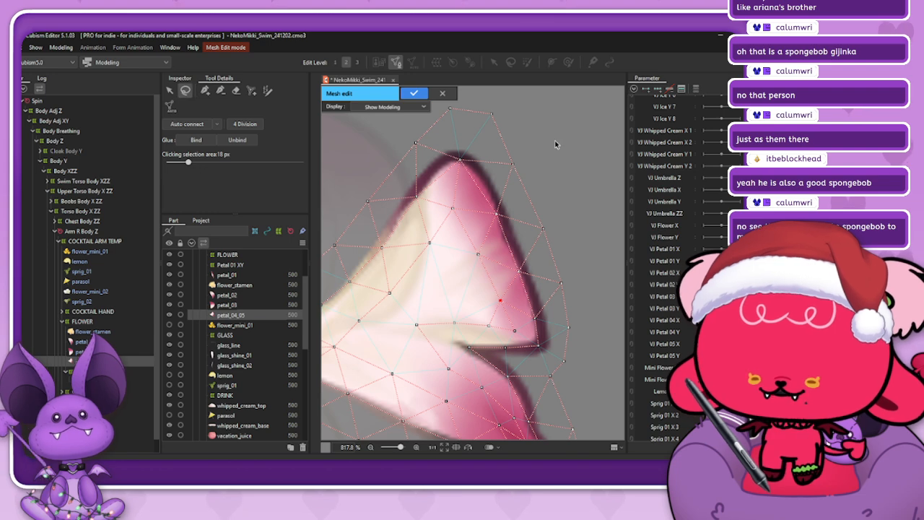
# - Rework the vertices on the upper lobe's tip and round the outer outline around it, adding one outline vertex
pyautogui.click(205, 90)
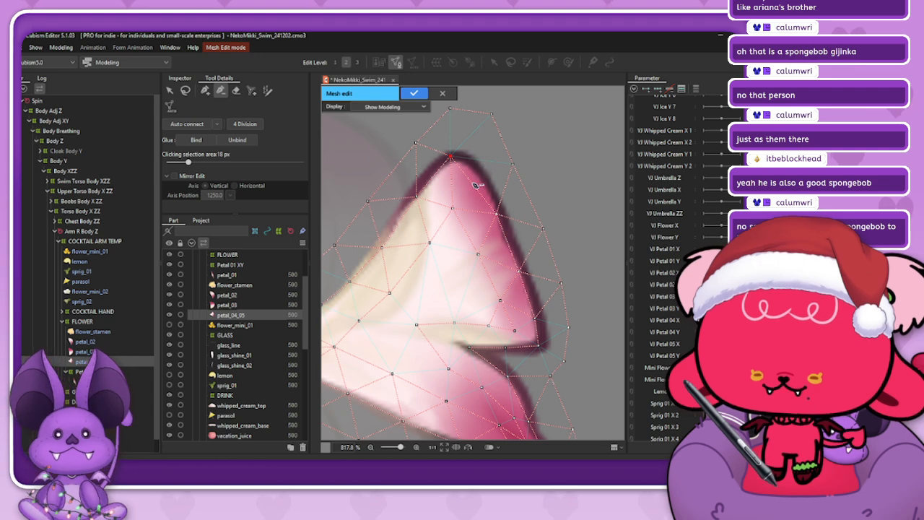
pyautogui.moveTo(451, 154)
pyautogui.mouseDown()
pyautogui.moveTo(478, 169)
pyautogui.moveTo(503, 212)
pyautogui.mouseUp()
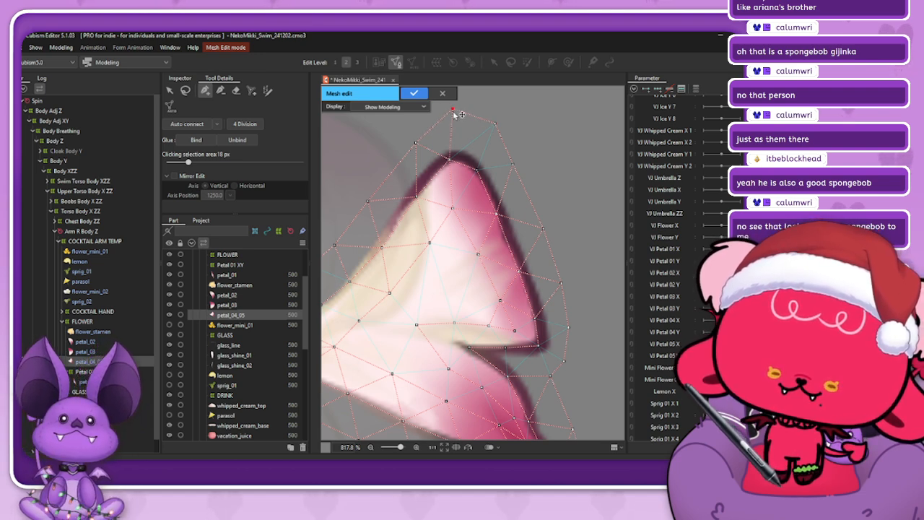
pyautogui.moveTo(453, 112); pyautogui.dragTo(447, 112)
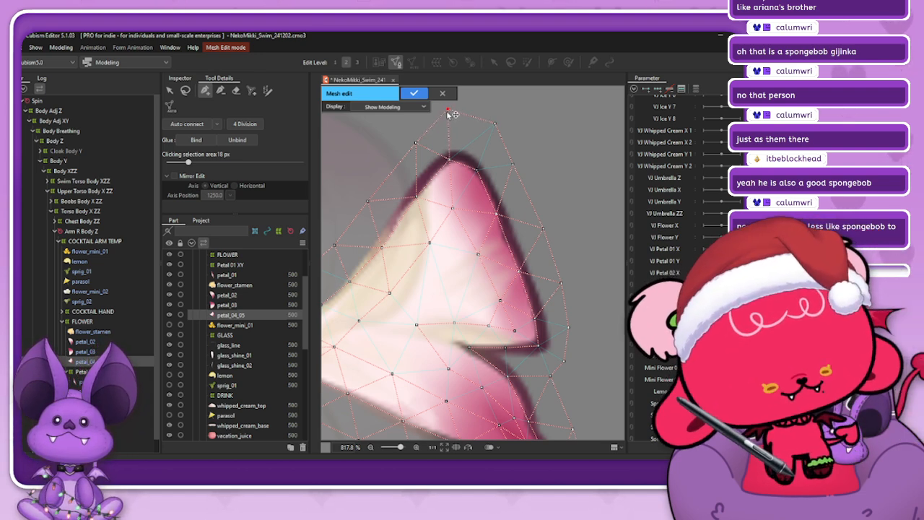
pyautogui.click(492, 122)
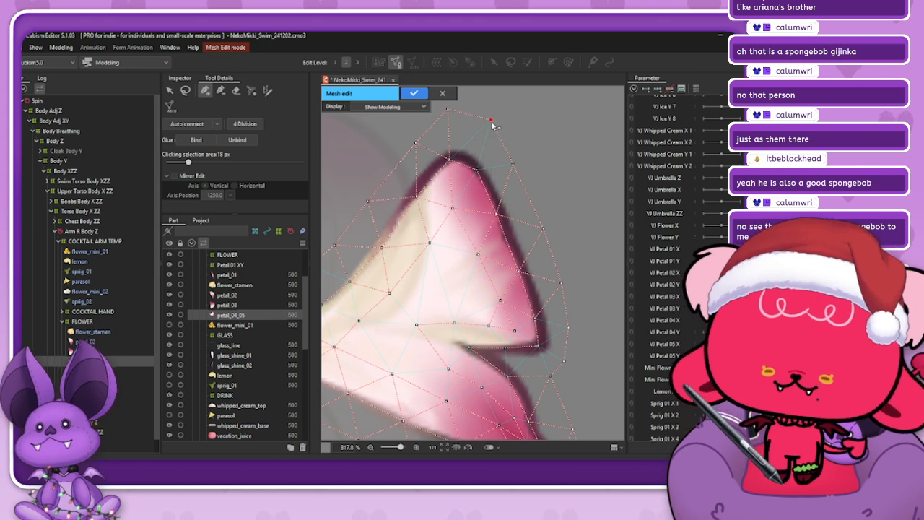
pyautogui.click(519, 172)
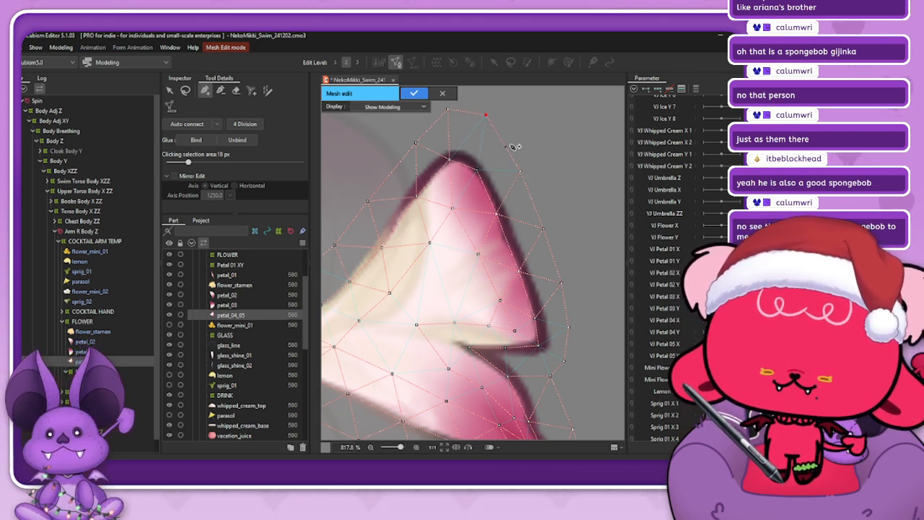
pyautogui.moveTo(506, 143); pyautogui.dragTo(509, 143)
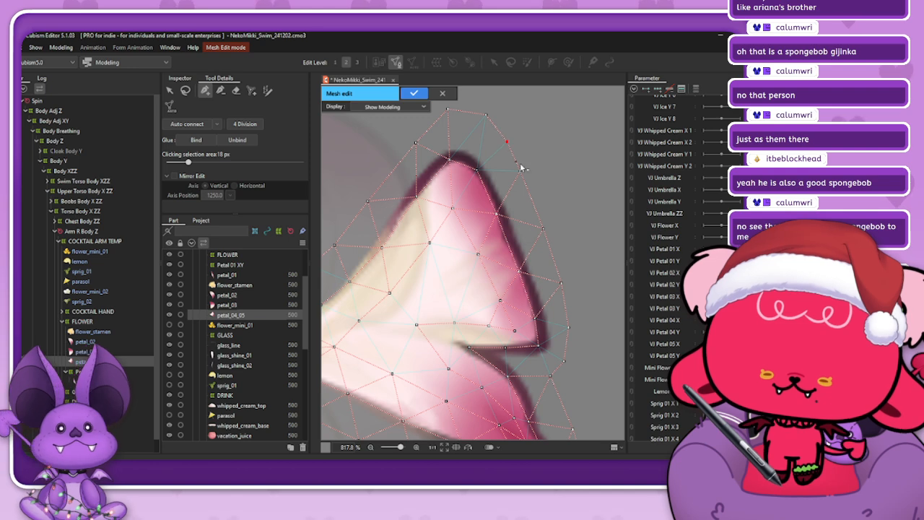
pyautogui.scroll(-2, 524, 179)
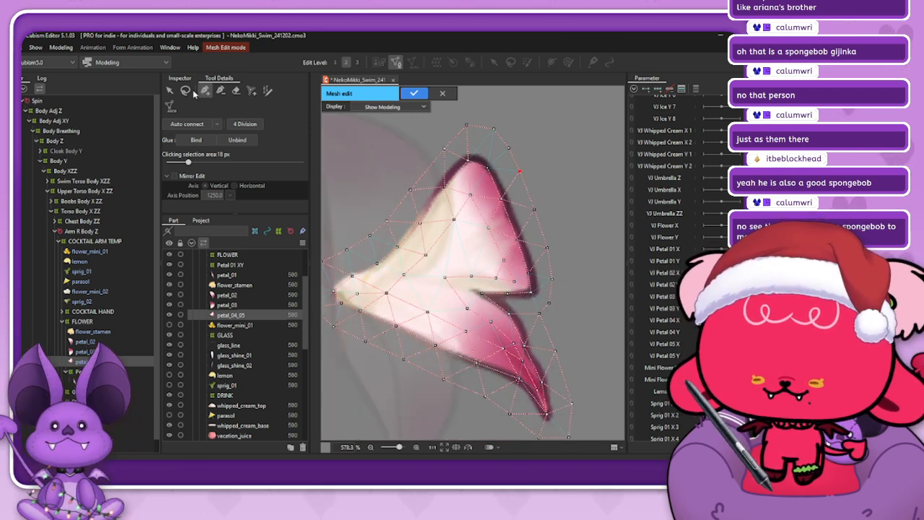
# - Try adding a vertex in the gap between the two lobes, and undo it
pyautogui.scroll(2, 473, 303)
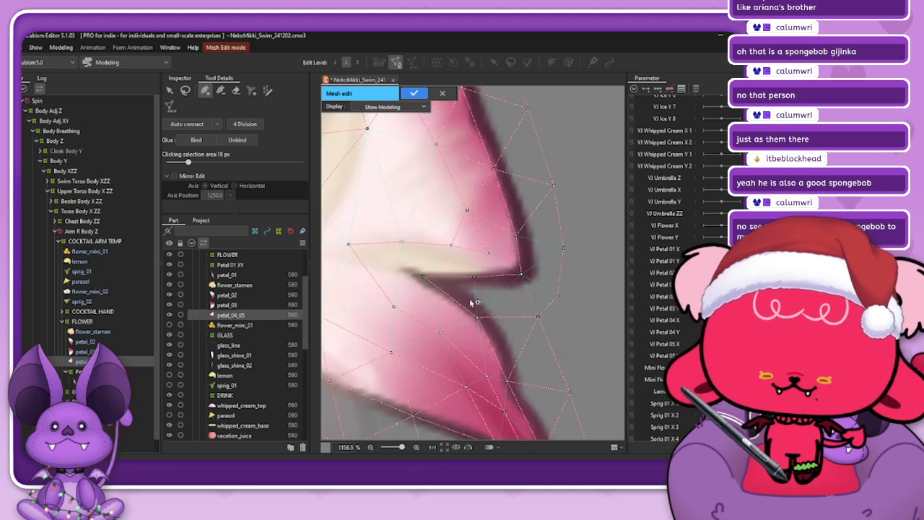
pyautogui.click(487, 296)
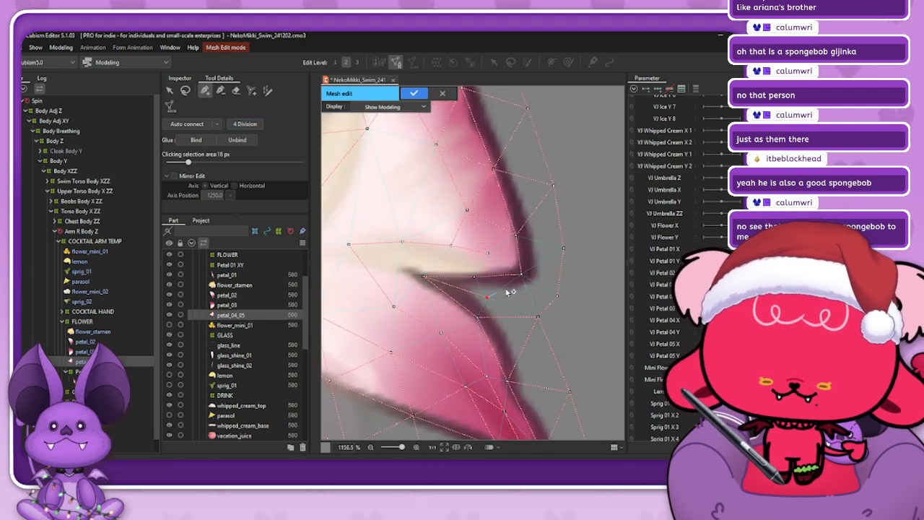
pyautogui.hotkey('ctrl', 'z')
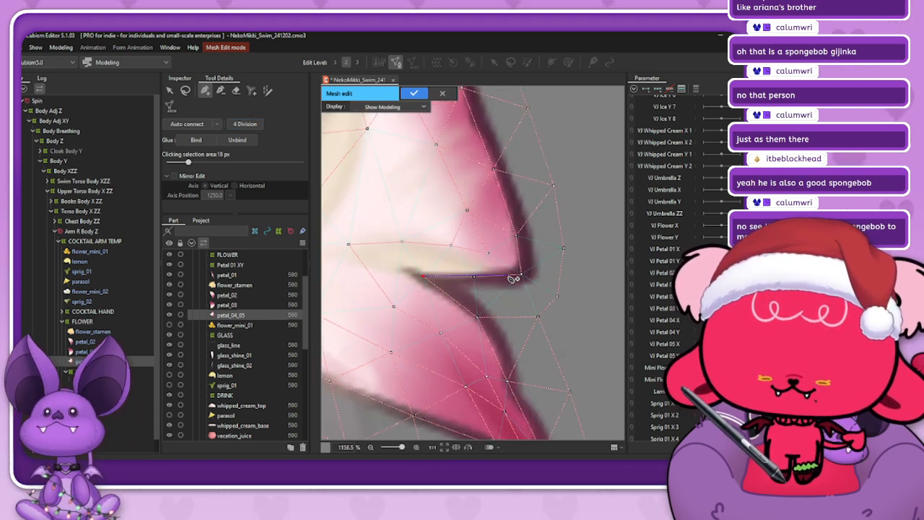
pyautogui.scroll(-2, 512, 278)
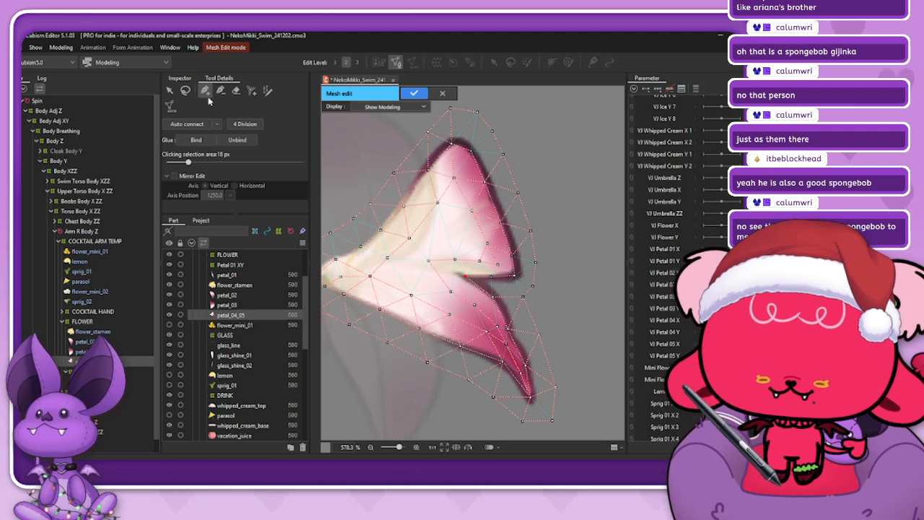
# - Nudge the interior vertex beside the upper lobe's cream-coloured edge slightly further into the lobe and clear the selection
pyautogui.click(185, 90)
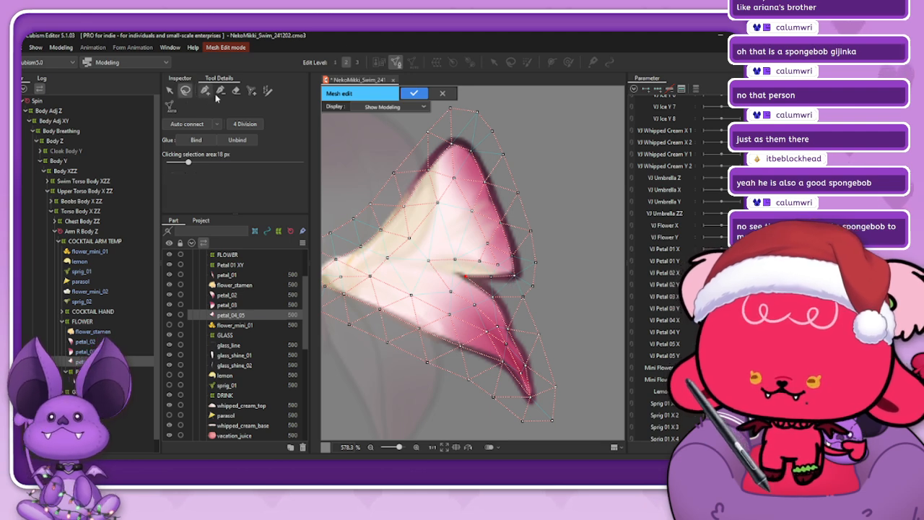
pyautogui.click(414, 235)
pyautogui.press('p')
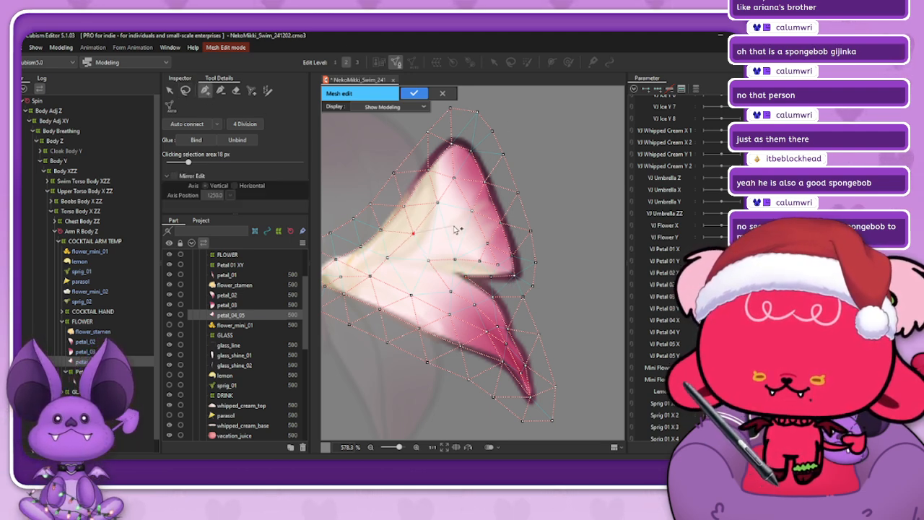
pyautogui.press('l')
pyautogui.click(584, 149)
pyautogui.press('p')
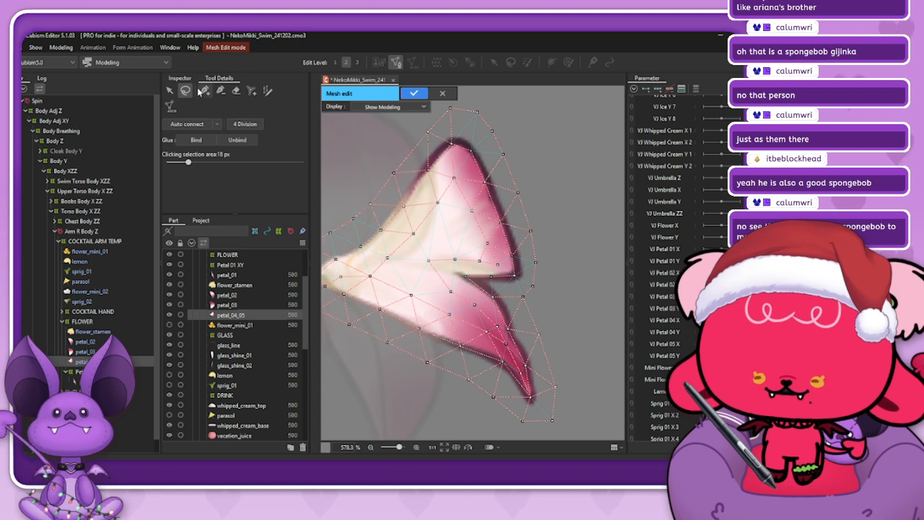
# - Add four interior vertices down the middle of the upper lobe, joining the lower three in a fork above the crease
pyautogui.click(454, 202)
pyautogui.click(453, 229)
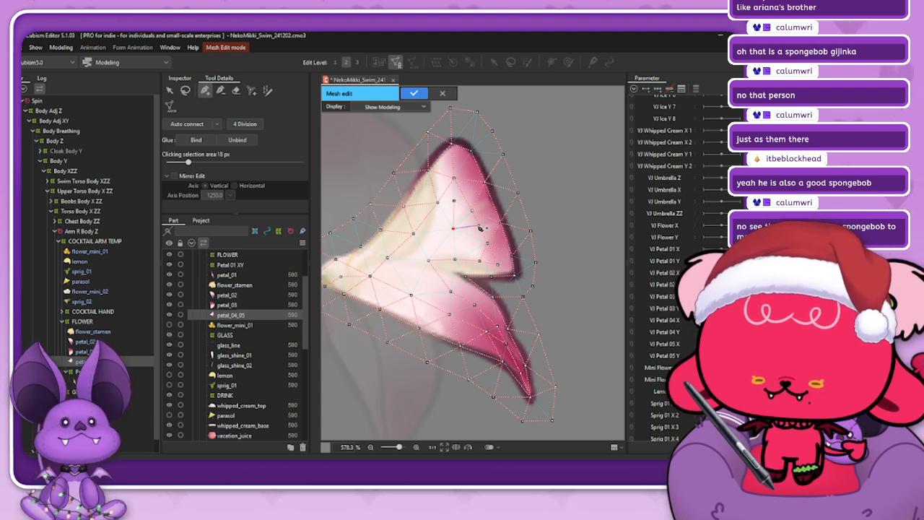
pyautogui.click(466, 244)
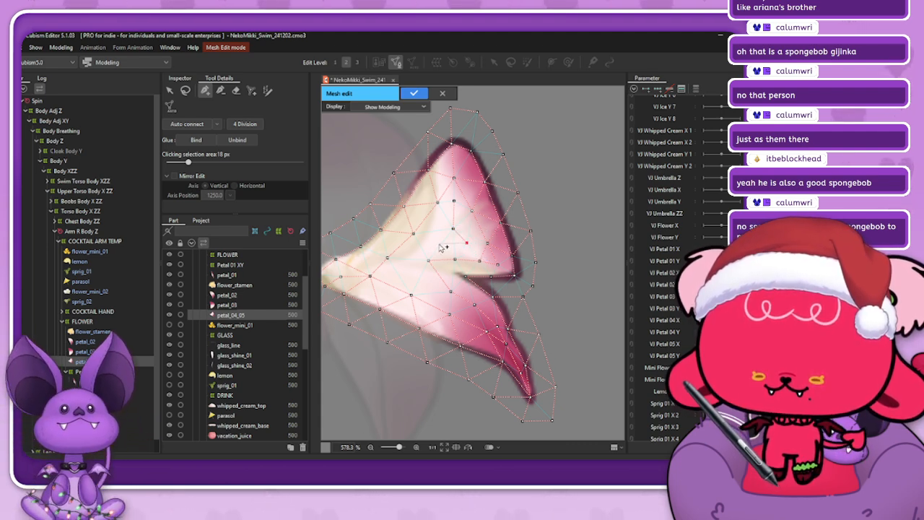
pyautogui.click(452, 229)
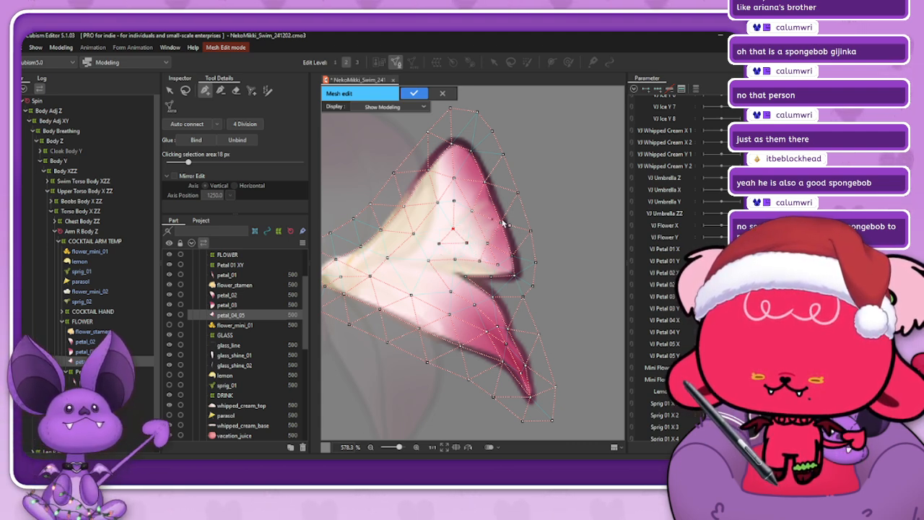
pyautogui.click(186, 91)
pyautogui.click(204, 90)
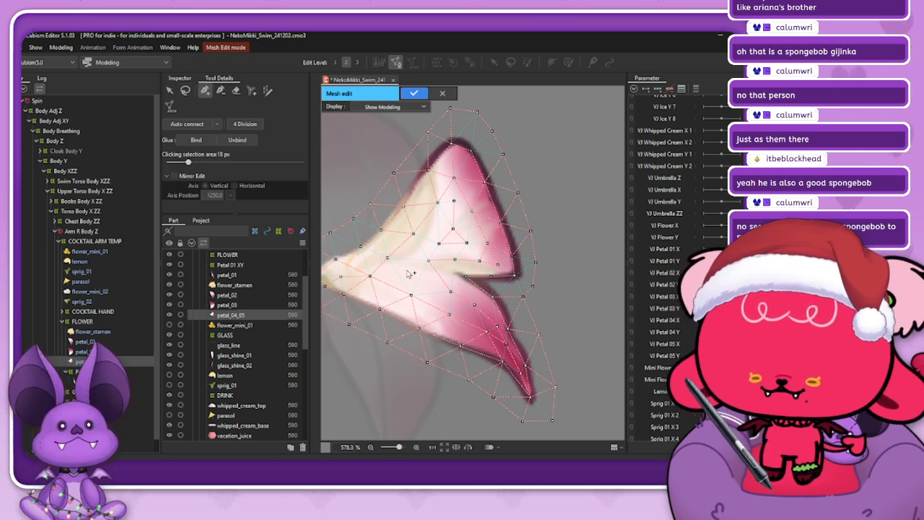
# - Add two interior vertices where the lobes merge and adjust the vertex at the inner end of the crease
pyautogui.click(408, 274)
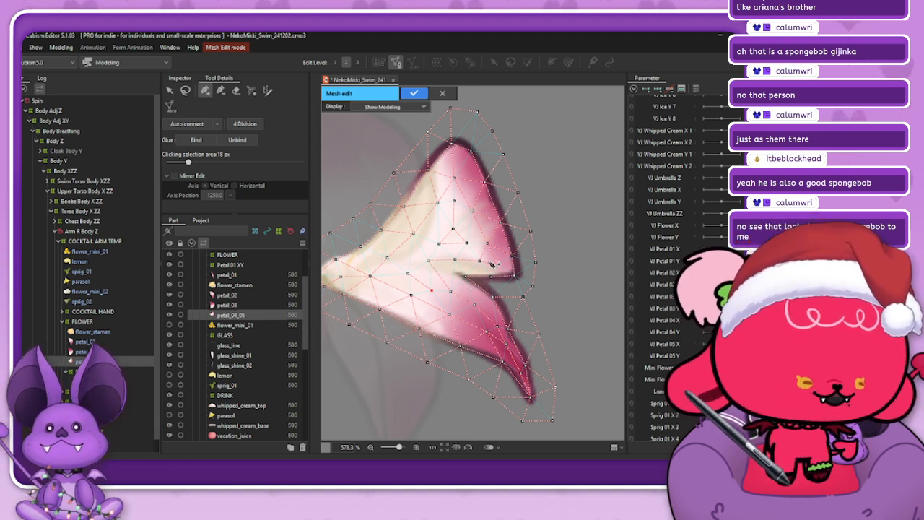
pyautogui.click(428, 260)
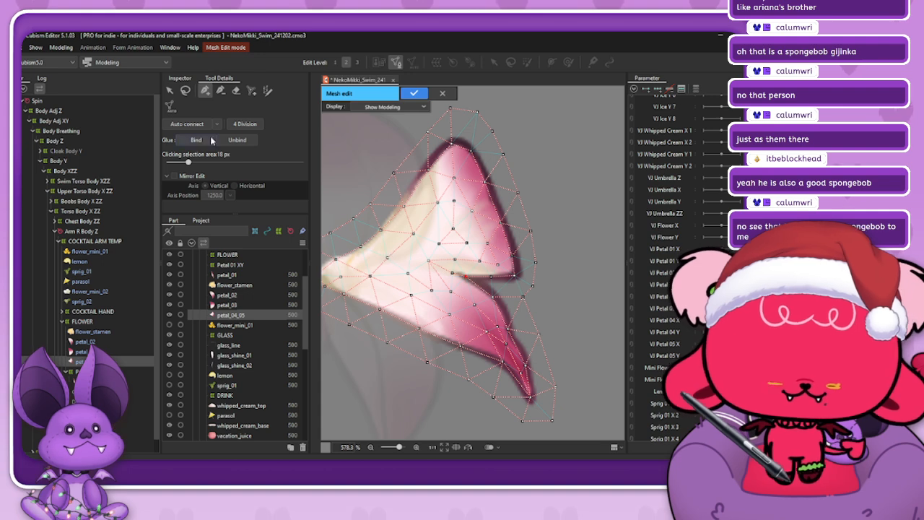
pyautogui.click(185, 90)
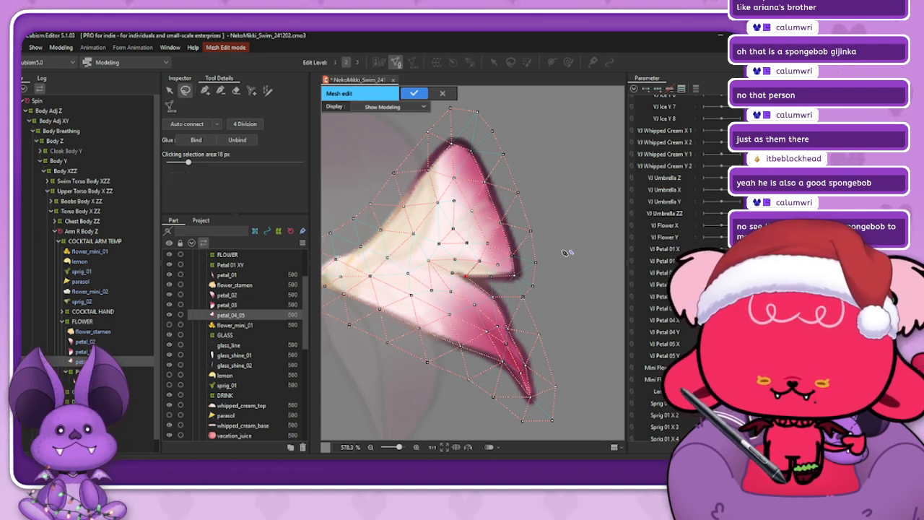
# - Fine-tune the outer outline vertices beside the gap between the lobes and around the lower lobe's tip
pyautogui.moveTo(523, 294); pyautogui.dragTo(535, 286)
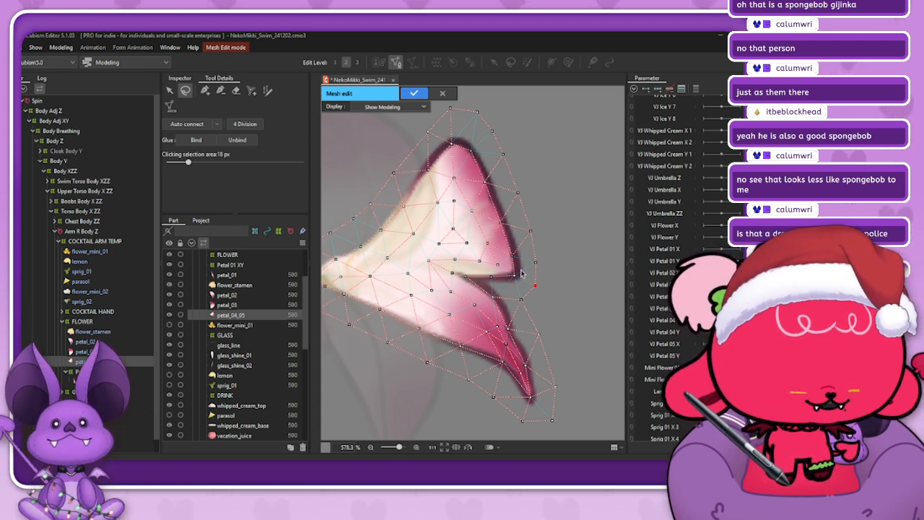
pyautogui.click(553, 419)
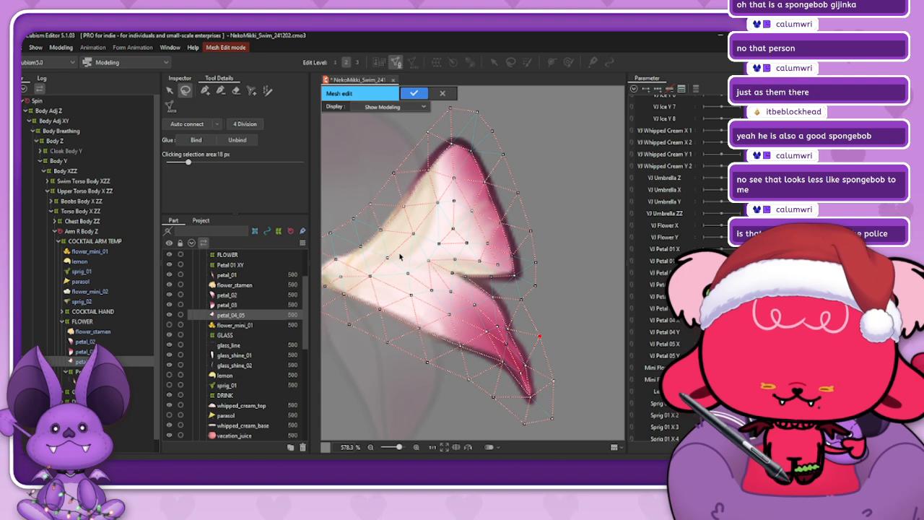
pyautogui.scroll(-2, 399, 256)
pyautogui.scroll(1, 399, 255)
pyautogui.scroll(1, 367, 236)
pyautogui.scroll(-1, 367, 236)
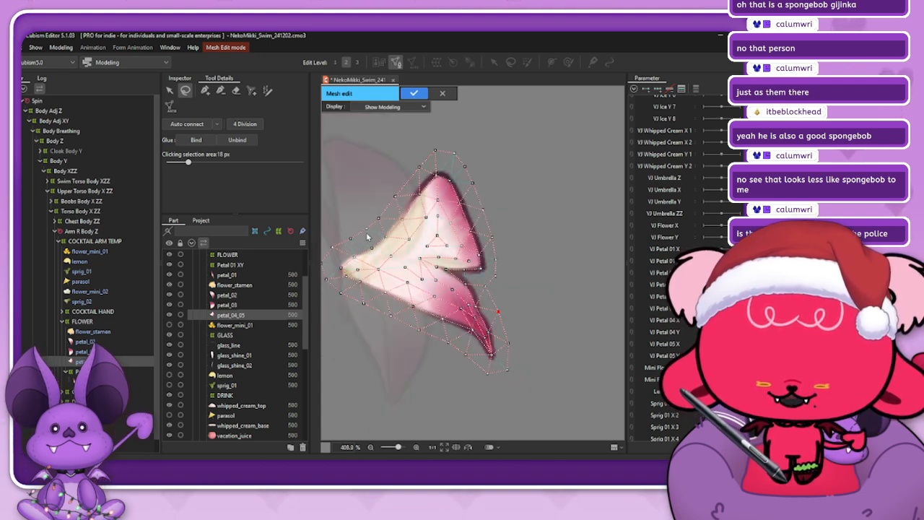
pyautogui.scroll(1, 328, 233)
pyautogui.scroll(-1, 328, 233)
pyautogui.scroll(1, 328, 234)
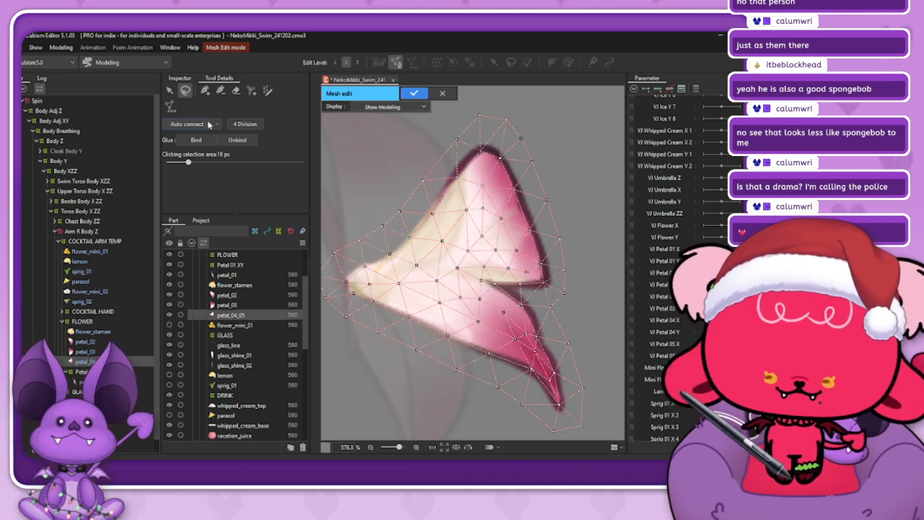
# - Apply the finished petal_04_05 mesh edit and select the flower_stamen artwork at the flower's centre
pyautogui.click(415, 94)
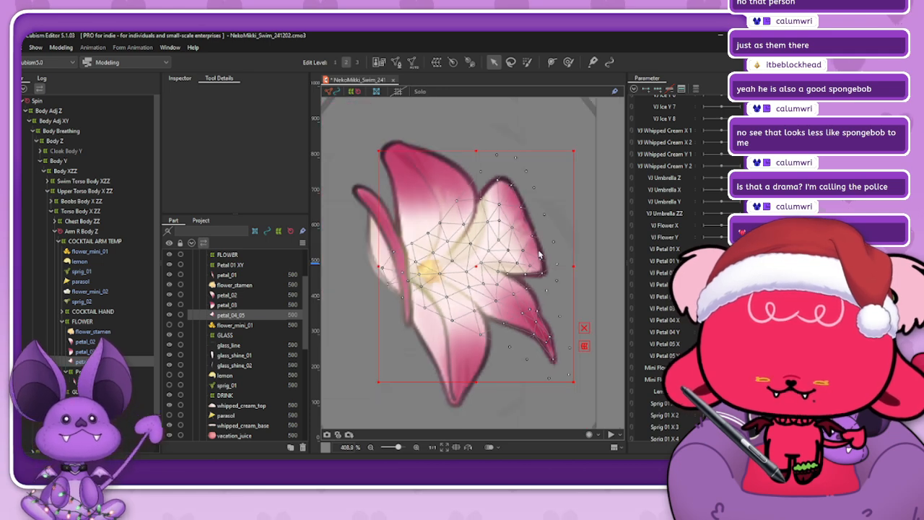
pyautogui.click(427, 270)
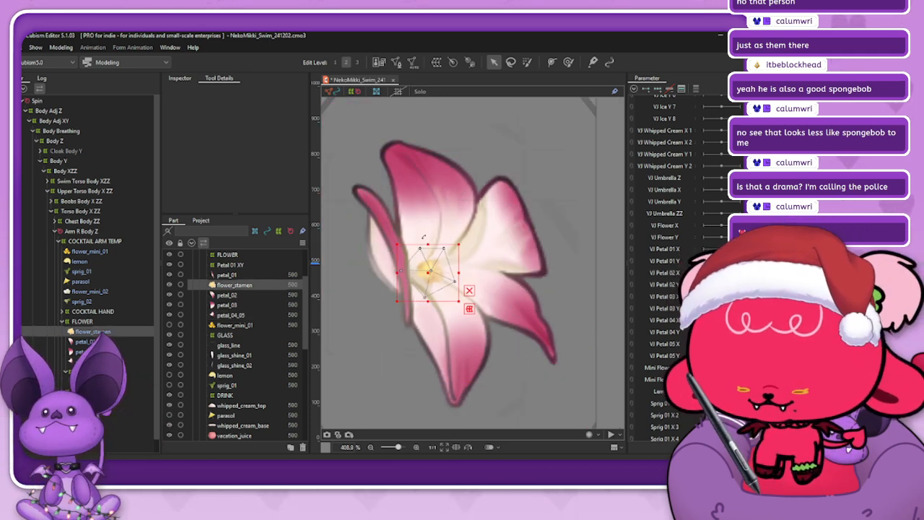
# - Try the Set_03 and Set_05 automatic mesh presets on flower_stamen, then set Set_03's minimum boundary margin to 1
pyautogui.click(401, 64)
pyautogui.click(210, 208)
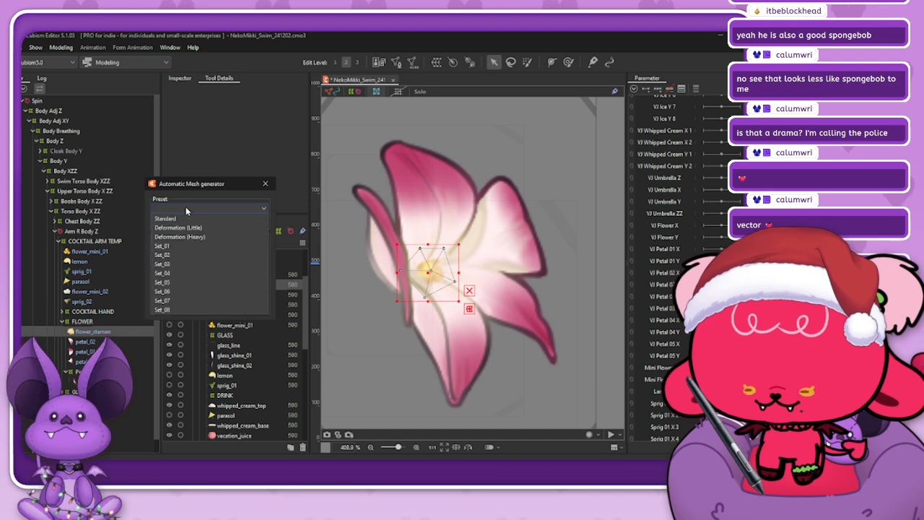
pyautogui.click(174, 269)
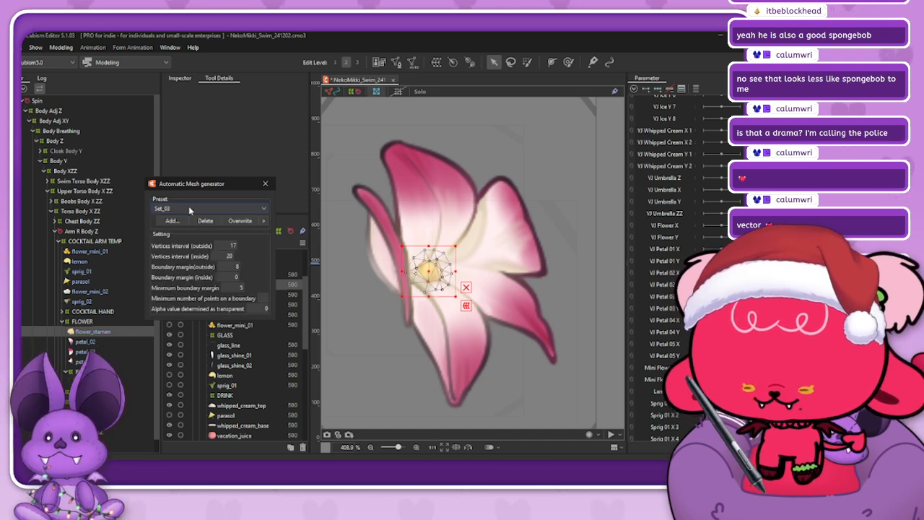
pyautogui.click(189, 206)
pyautogui.click(175, 285)
pyautogui.click(209, 208)
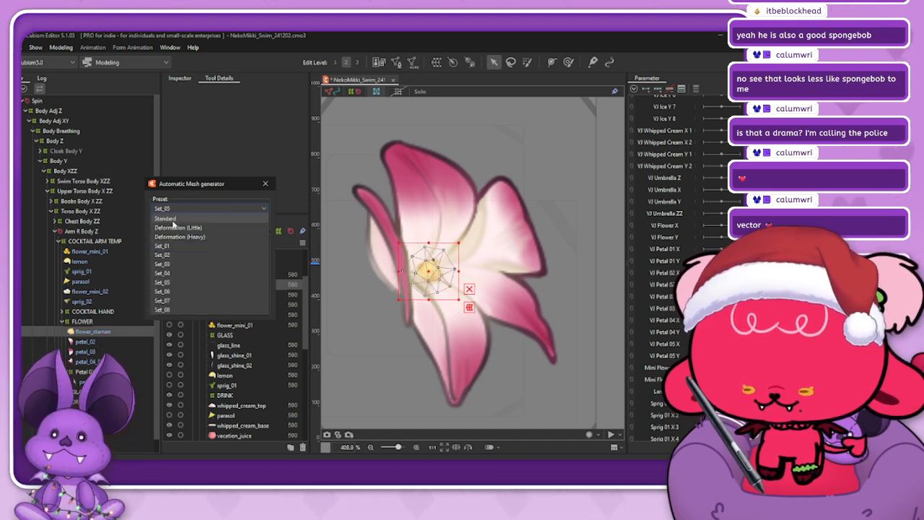
pyautogui.click(172, 268)
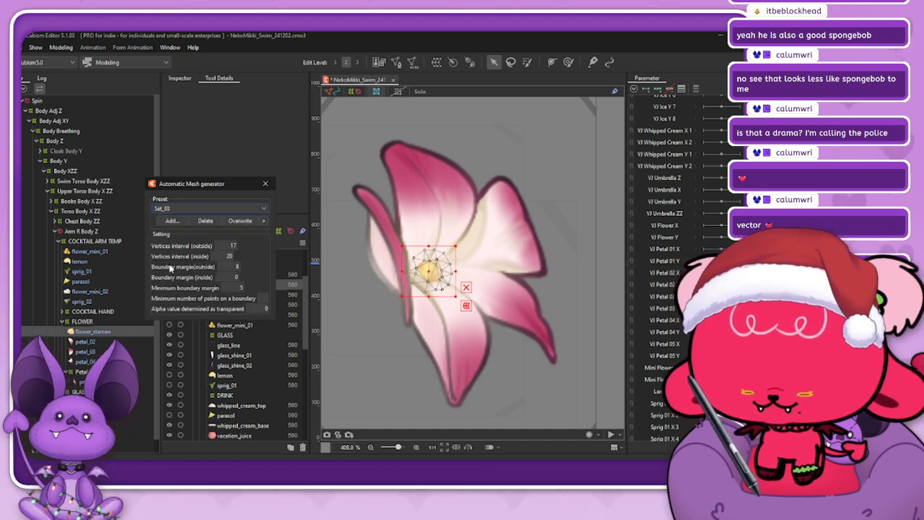
pyautogui.click(238, 288)
pyautogui.write('1')
pyautogui.press('Return')
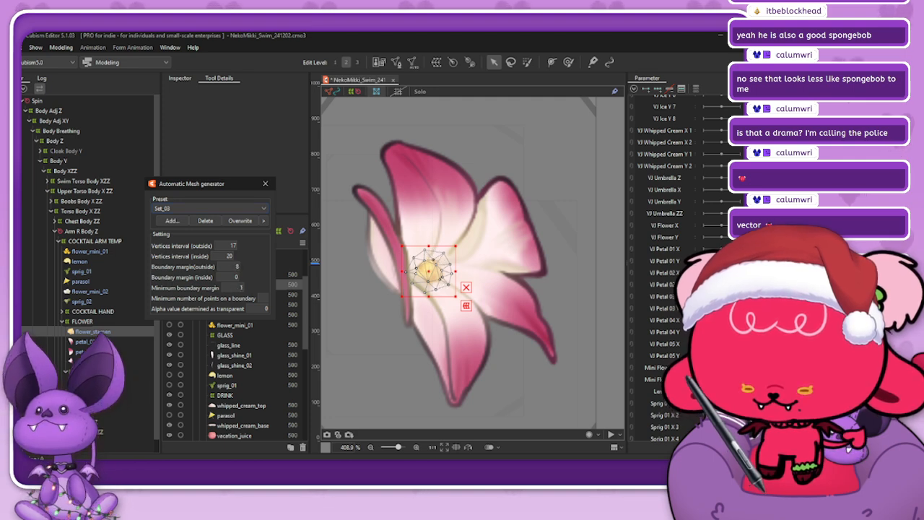
# - Try the Standard, Deformation (Little) and Deformation (Heavy) automatic mesh presets on flower_stamen, closing the generator on Deformation (Heavy)
pyautogui.click(224, 206)
pyautogui.click(208, 207)
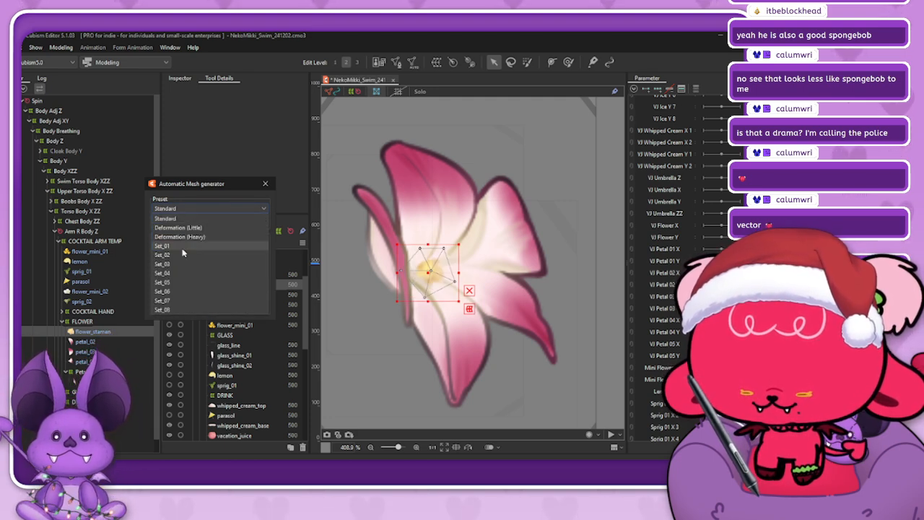
pyautogui.click(192, 246)
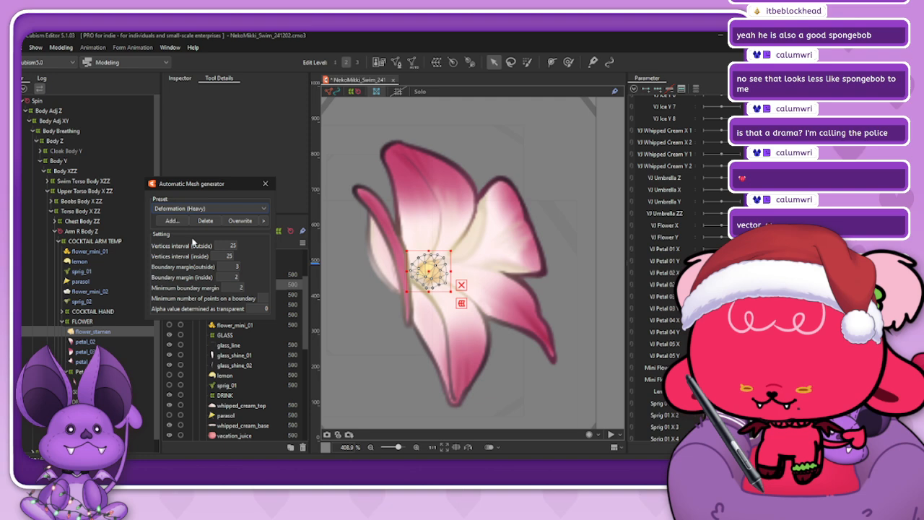
pyautogui.click(207, 207)
pyautogui.click(188, 228)
pyautogui.click(220, 208)
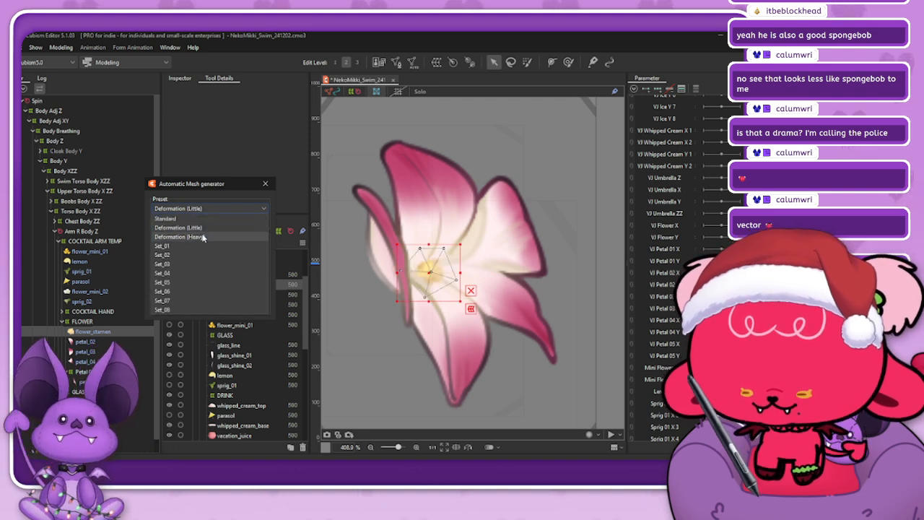
pyautogui.click(205, 237)
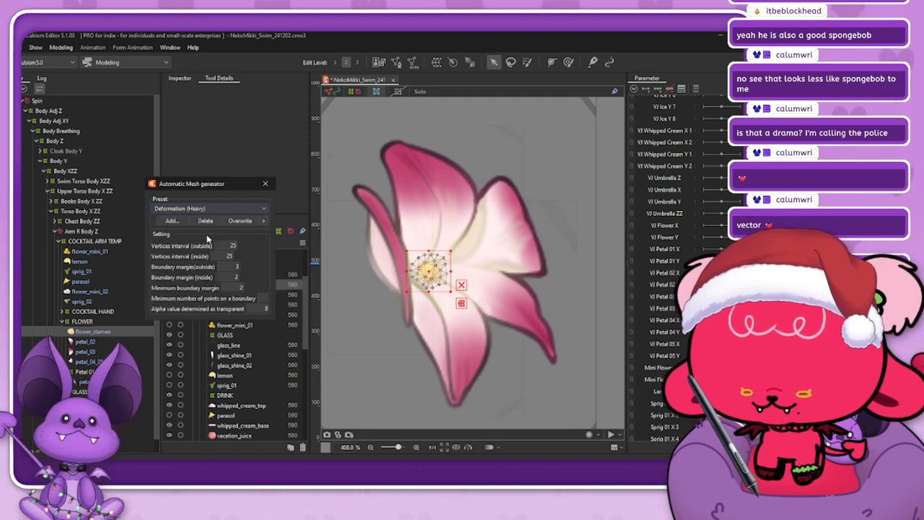
pyautogui.click(265, 183)
pyautogui.click(396, 62)
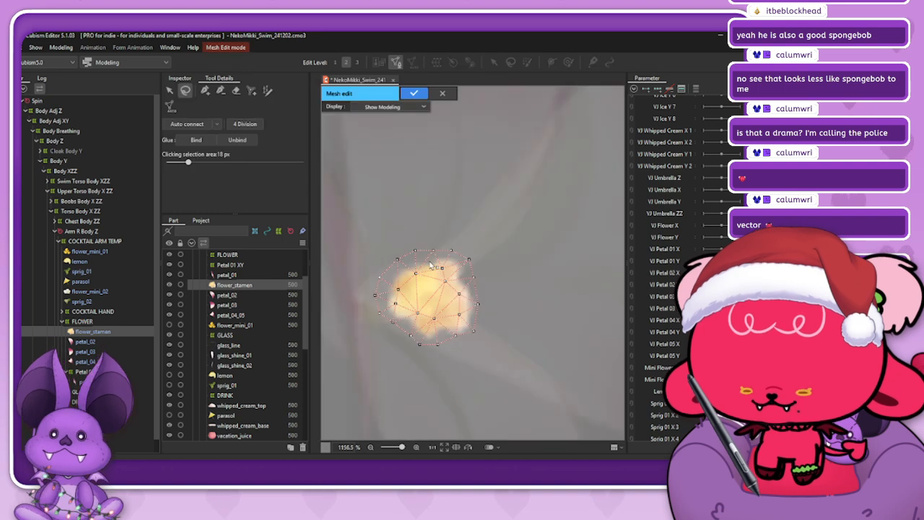
pyautogui.click(205, 90)
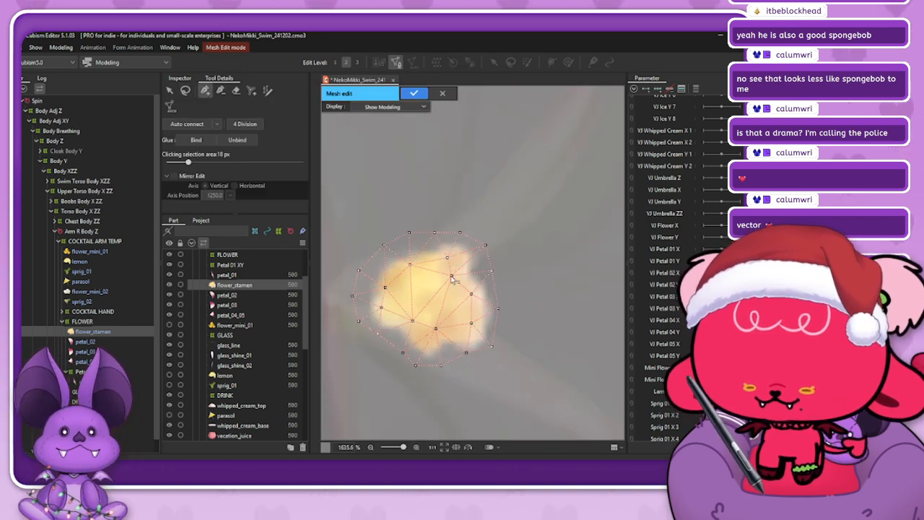
pyautogui.click(453, 278)
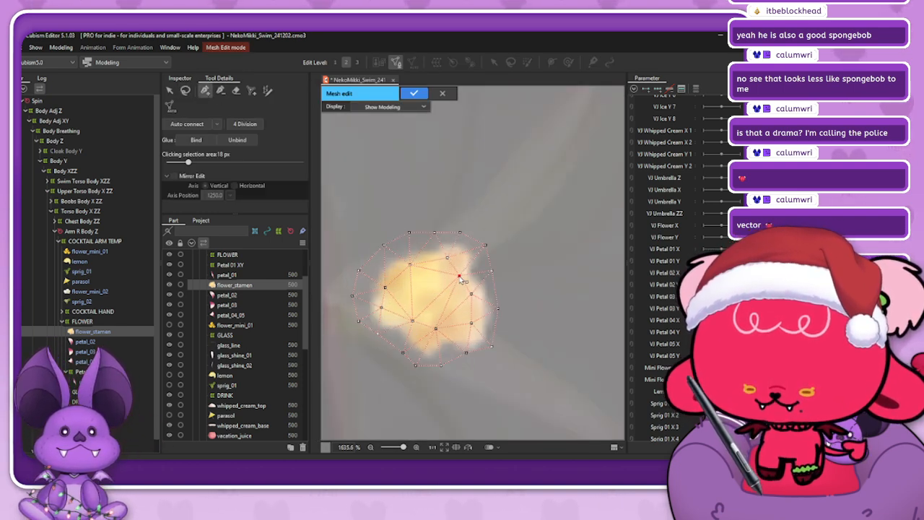
pyautogui.click(221, 90)
pyautogui.click(205, 90)
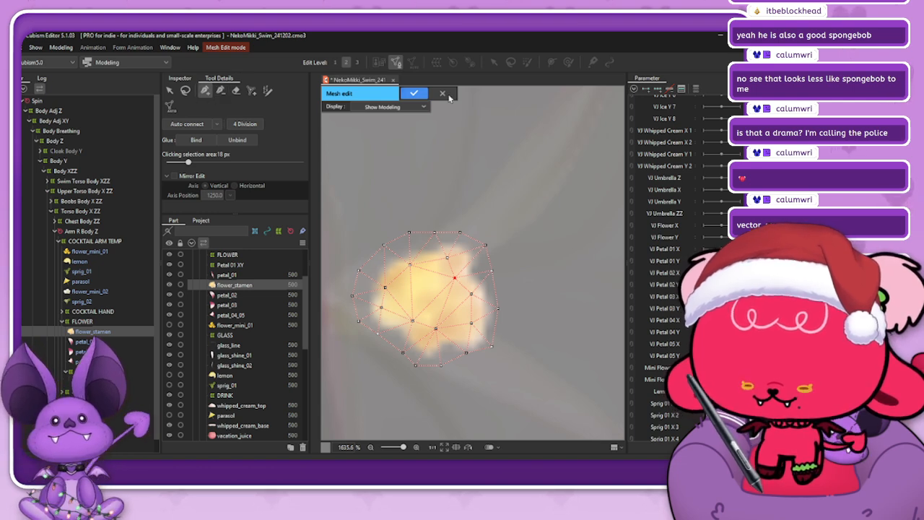
pyautogui.click(443, 93)
pyautogui.click(381, 262)
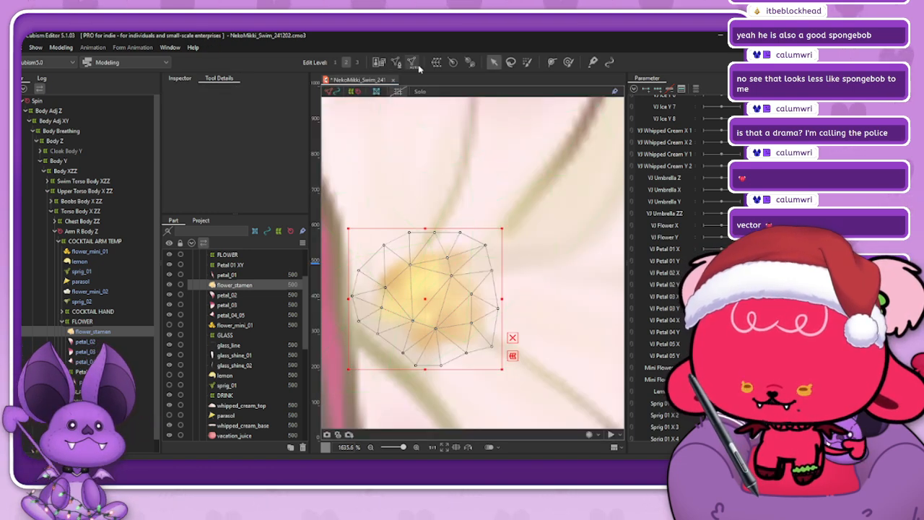
# - Compare the Set_04, Set_05 and Set_06 automatic mesh presets on flower_stamen and generate its mesh with Set_05
pyautogui.click(412, 62)
pyautogui.click(209, 208)
pyautogui.click(179, 272)
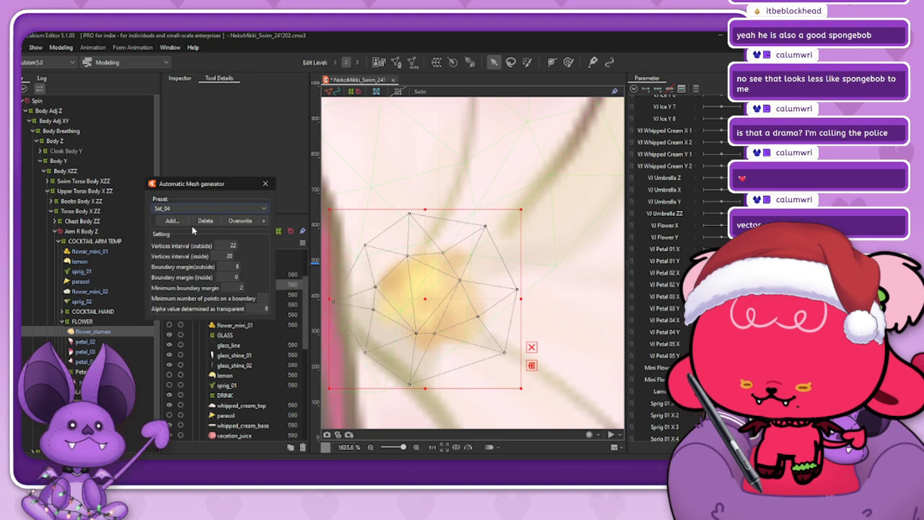
pyautogui.click(205, 208)
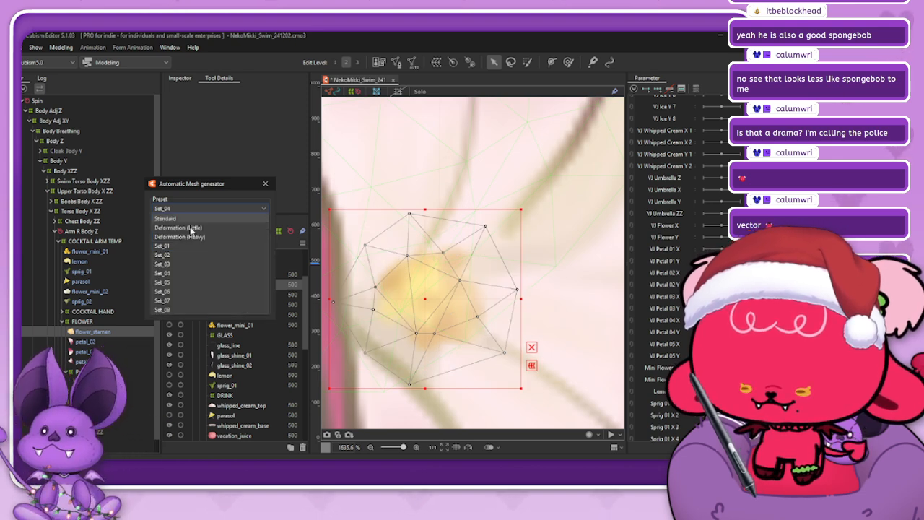
pyautogui.click(177, 282)
pyautogui.click(204, 211)
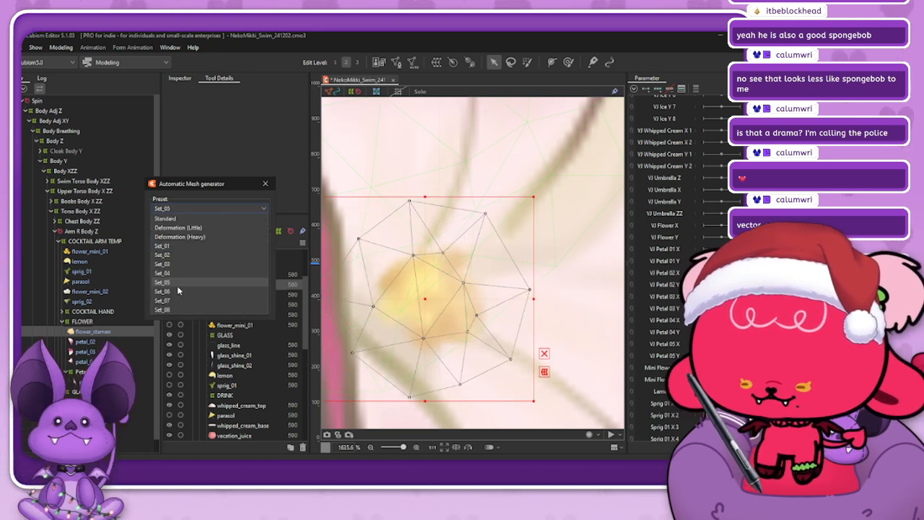
pyautogui.click(176, 287)
pyautogui.click(195, 210)
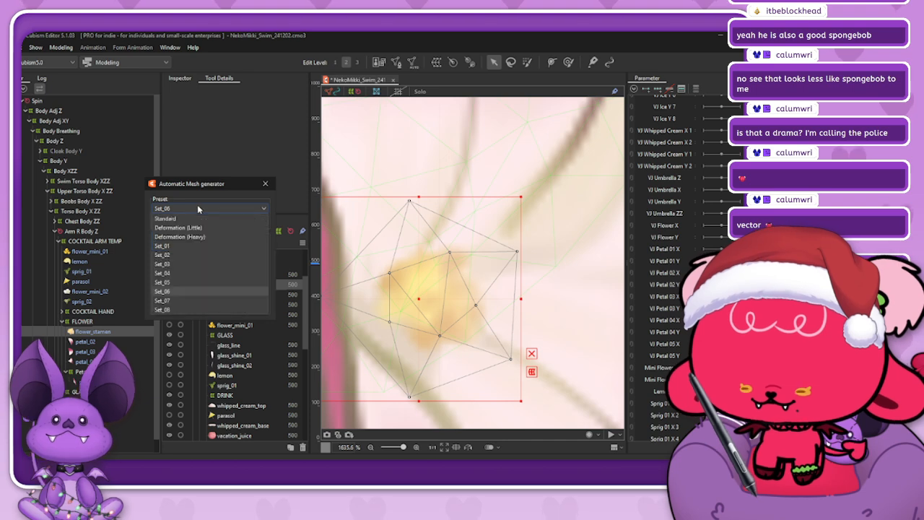
pyautogui.click(171, 281)
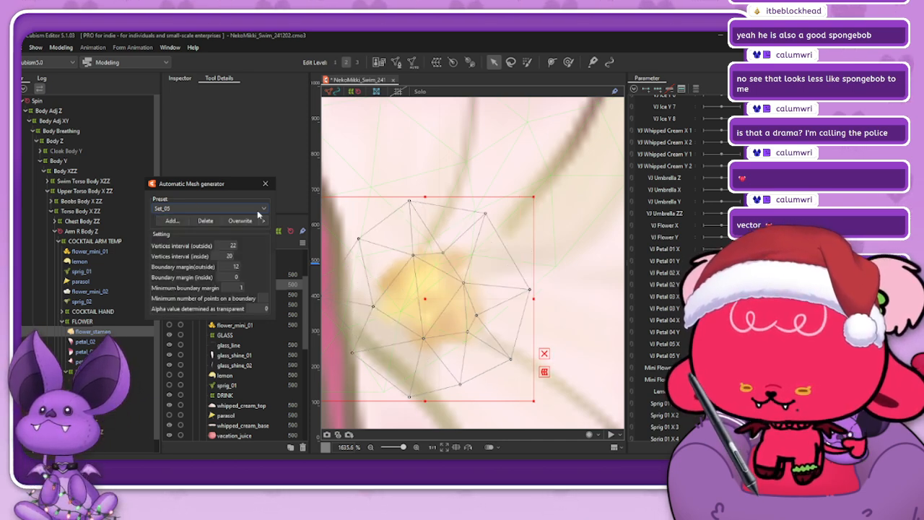
pyautogui.click(264, 184)
# - Edit the flower_stamen mesh manually, adding an interior vertex at the stamen's upper-left edge and removing the outline vertex outside it
pyautogui.click(396, 63)
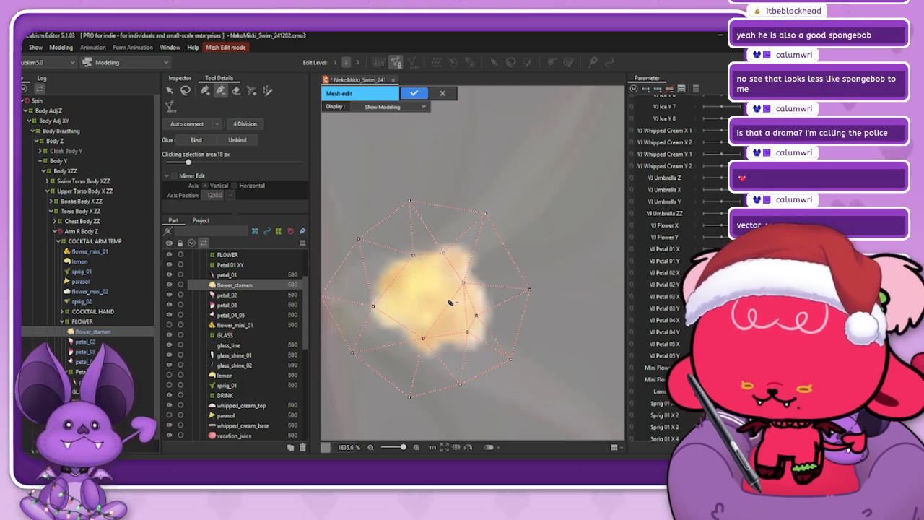
pyautogui.click(205, 90)
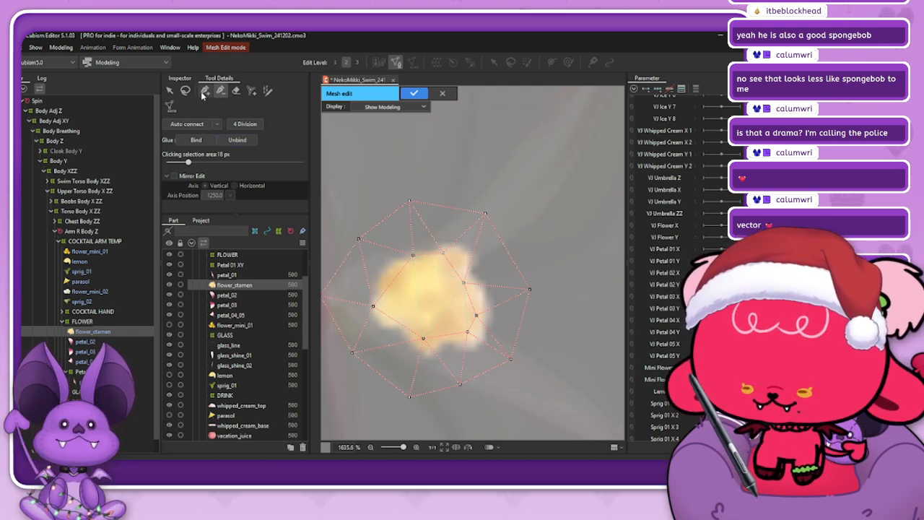
pyautogui.click(413, 255)
pyautogui.click(391, 281)
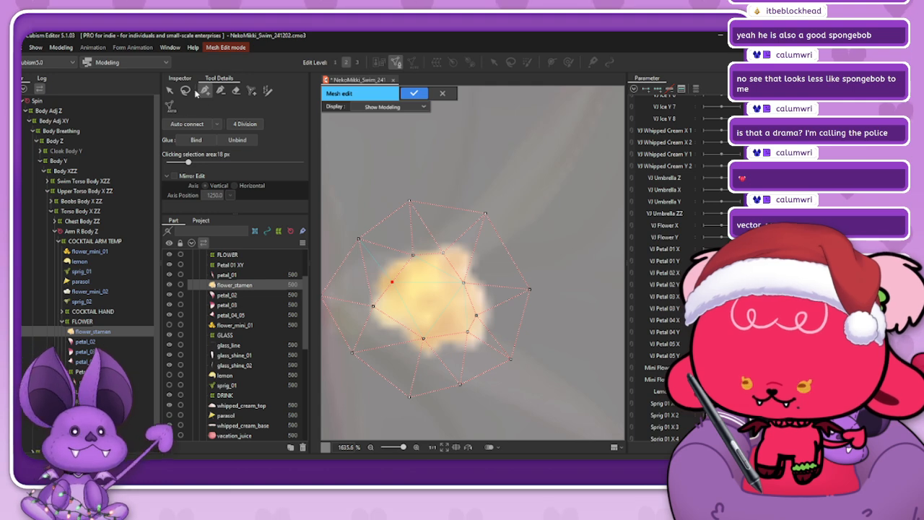
pyautogui.click(221, 90)
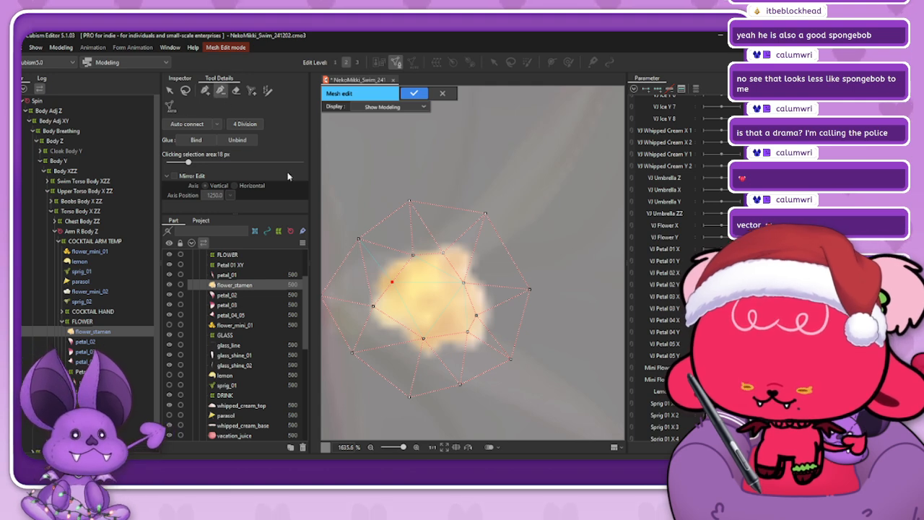
pyautogui.click(205, 89)
pyautogui.click(390, 277)
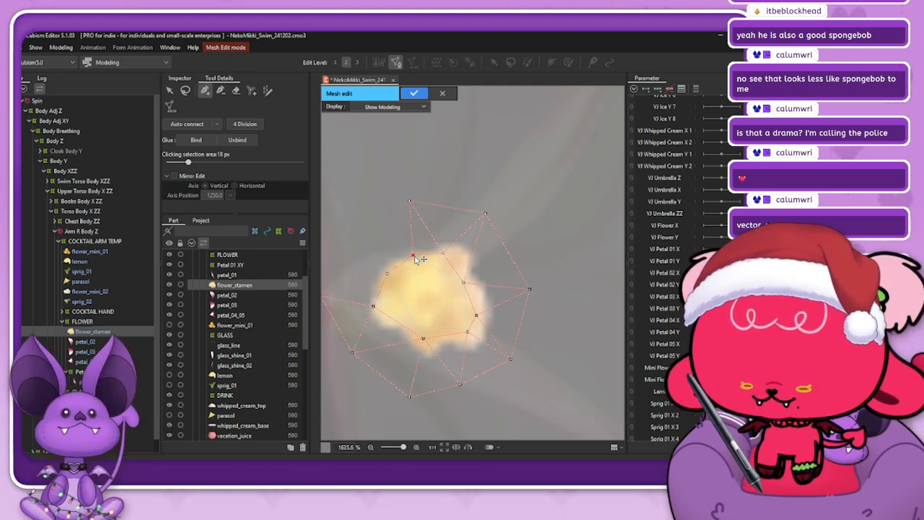
# - Add two outline vertices around the stamen's upper-left side and even out the spacing from the topmost to the leftmost vertex
pyautogui.moveTo(409, 201); pyautogui.dragTo(424, 202)
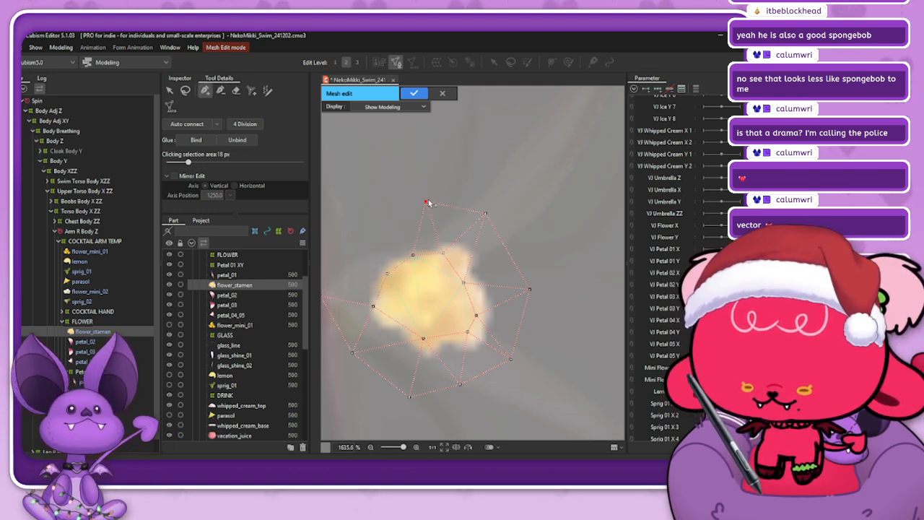
pyautogui.click(381, 208)
pyautogui.click(345, 256)
pyautogui.scroll(-2, 336, 298)
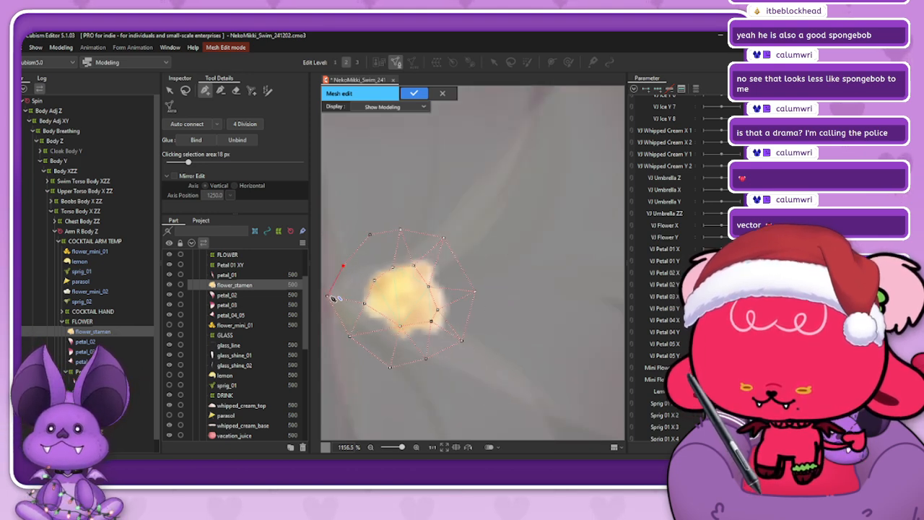
pyautogui.click(333, 297)
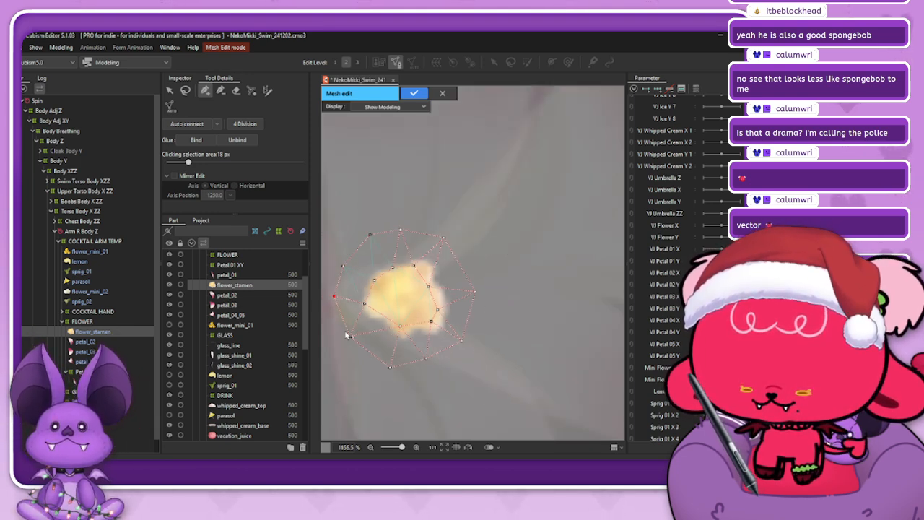
pyautogui.moveTo(335, 297); pyautogui.dragTo(334, 304)
pyautogui.moveTo(343, 266); pyautogui.dragTo(341, 273)
pyautogui.moveTo(370, 235); pyautogui.dragTo(366, 238)
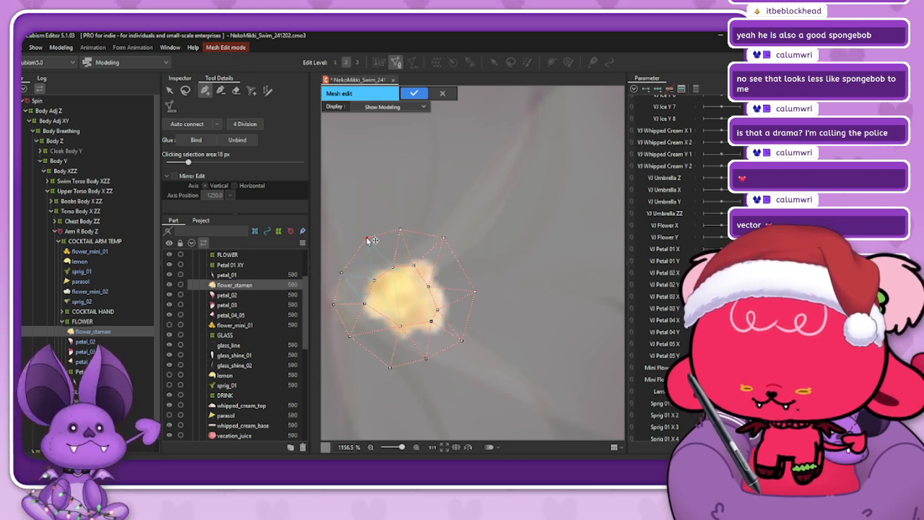
# - Nudge the outline vertices on the stamen's right and lower sides into an even ring and adjust the lower interior vertices
pyautogui.moveTo(443, 237); pyautogui.dragTo(453, 246)
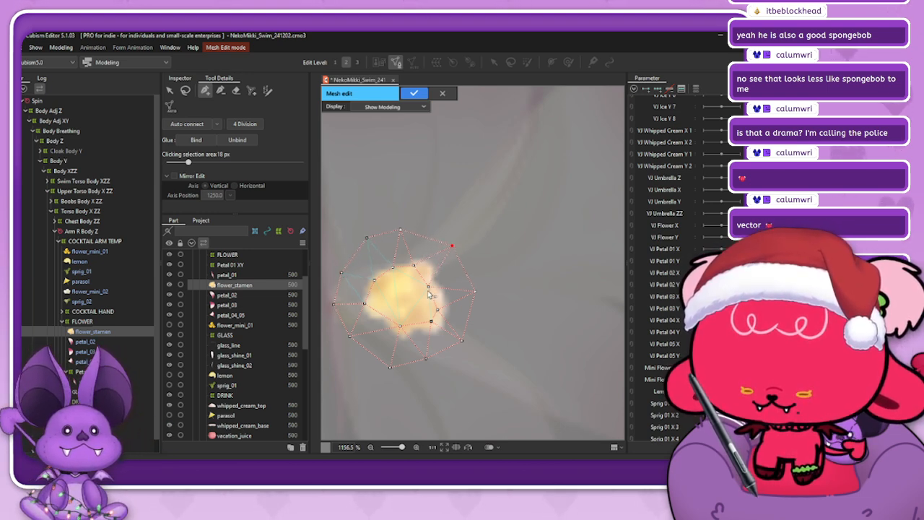
pyautogui.moveTo(428, 287); pyautogui.dragTo(473, 287)
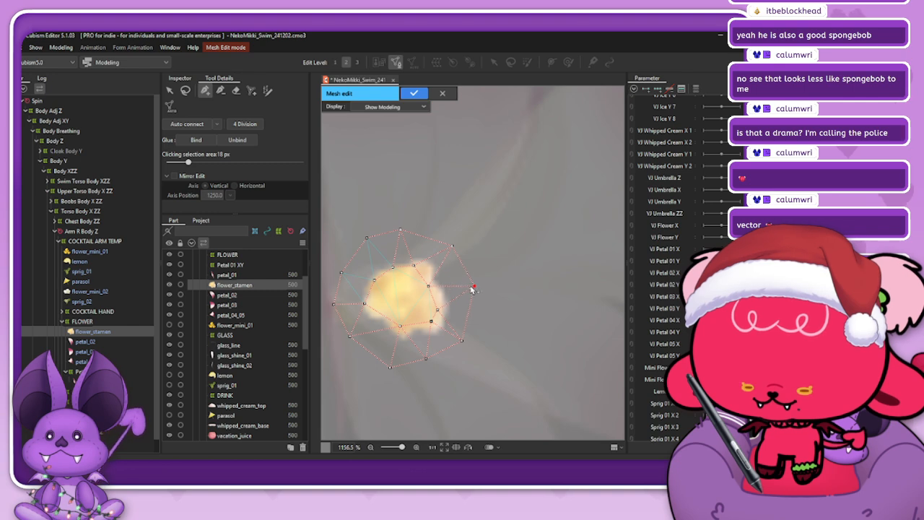
pyautogui.moveTo(431, 321); pyautogui.dragTo(430, 327)
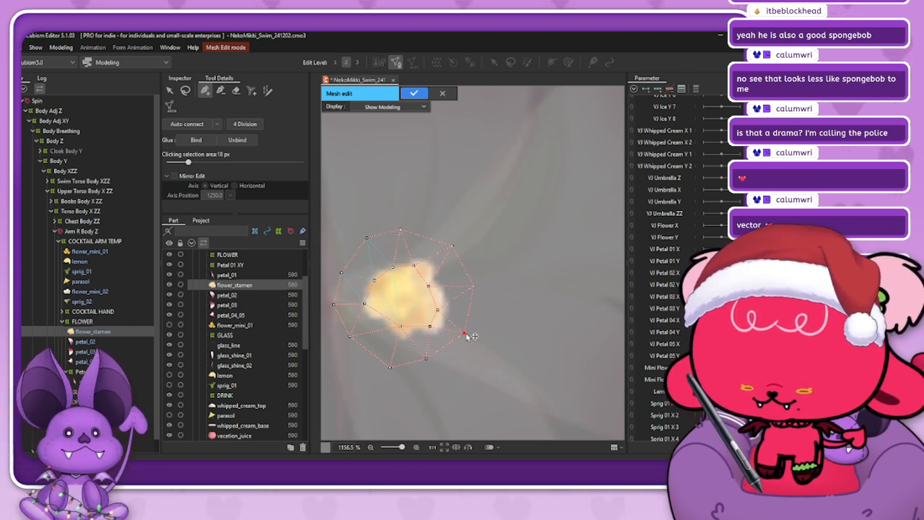
pyautogui.click(429, 326)
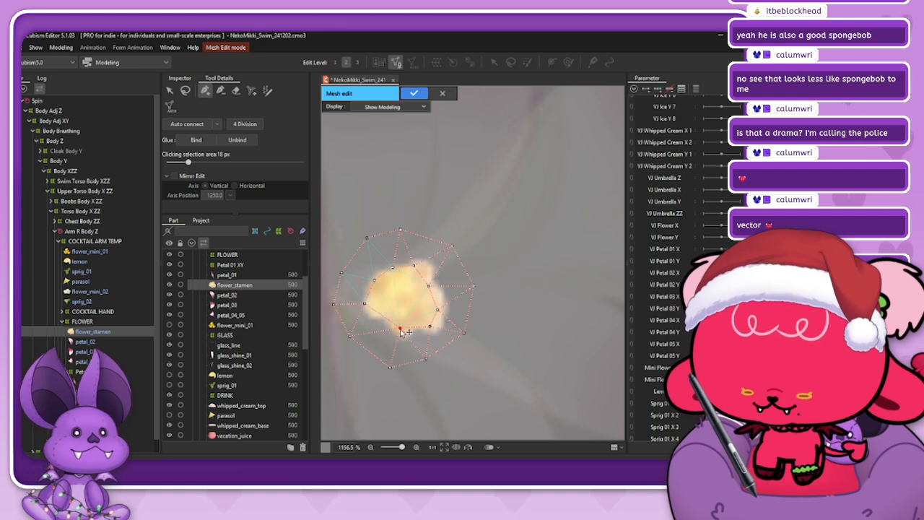
pyautogui.moveTo(350, 337); pyautogui.dragTo(359, 339)
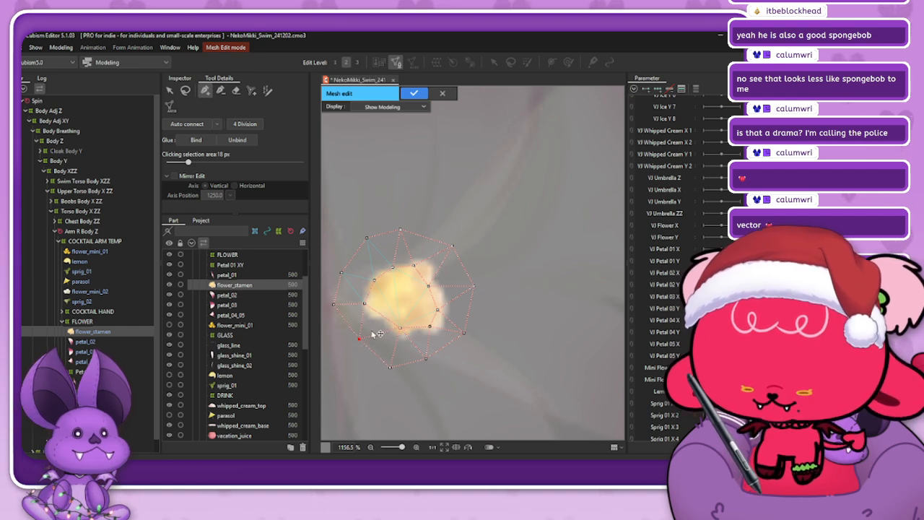
# - Remove flower_stamen's lower-left outline vertex and add an interior vertex at the stamen's lower-left edge, joining it to the neighbouring interior vertices
pyautogui.press('b')
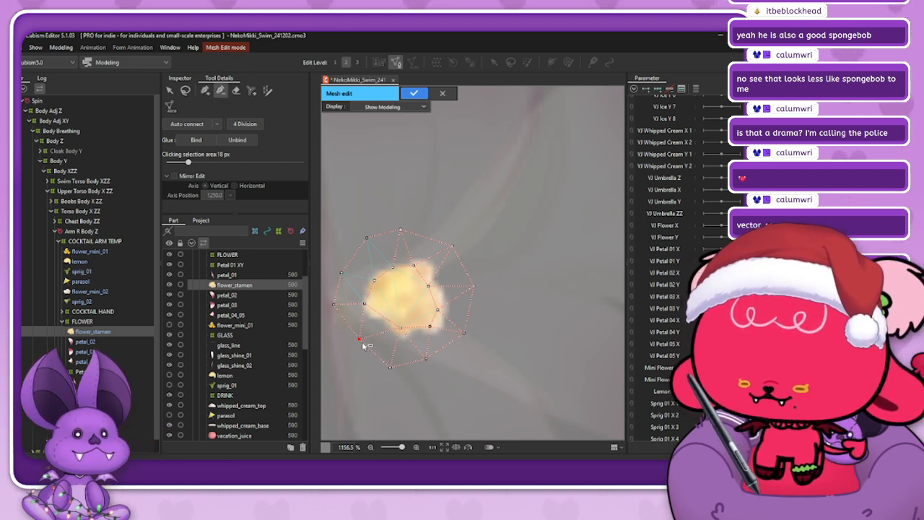
pyautogui.click(361, 342)
pyautogui.click(376, 317)
pyautogui.click(204, 90)
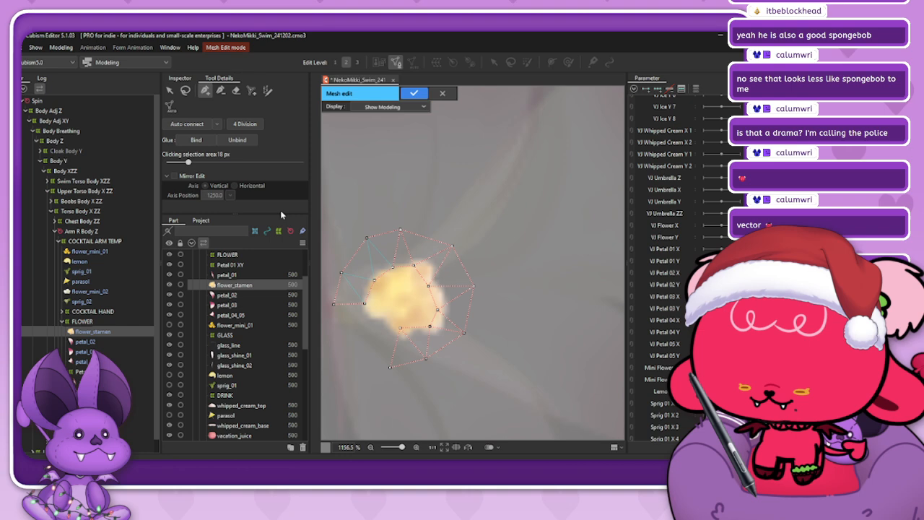
pyautogui.click(383, 316)
pyautogui.click(400, 329)
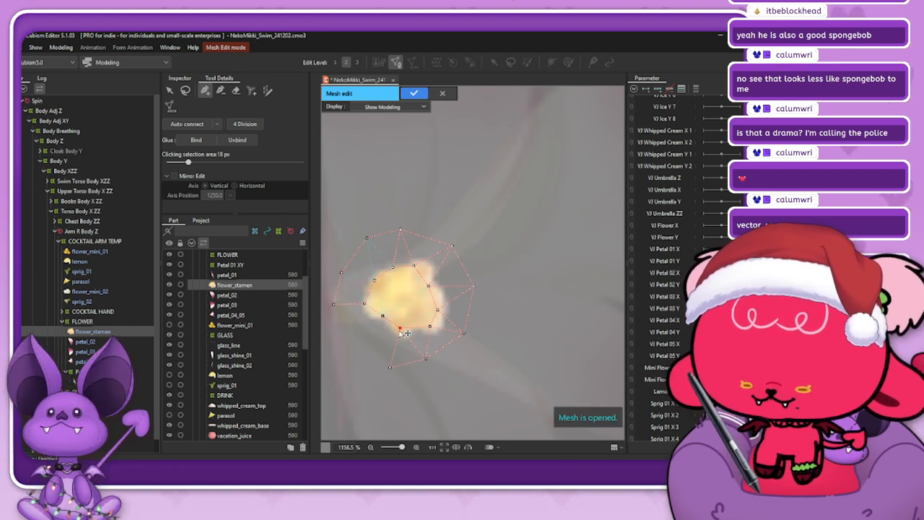
pyautogui.click(363, 309)
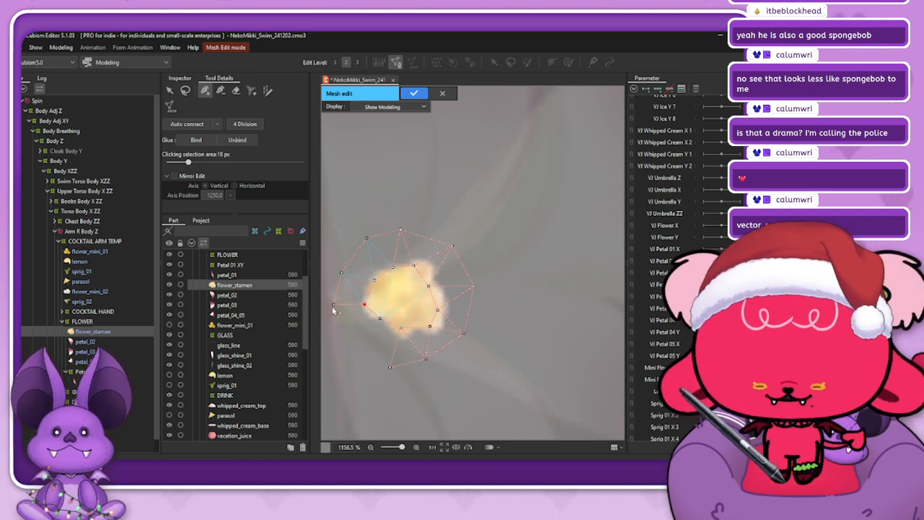
# - Rebuild the outline around the stamen's lower-left side with two new vertices linking the leftmost vertex to the bottom ones
pyautogui.click(333, 304)
pyautogui.click(343, 325)
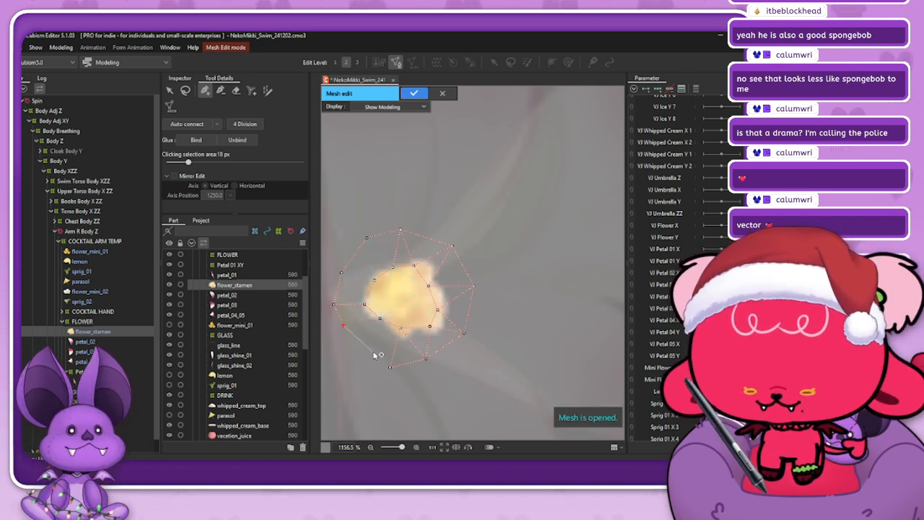
pyautogui.click(373, 349)
pyautogui.moveTo(391, 368); pyautogui.dragTo(428, 357)
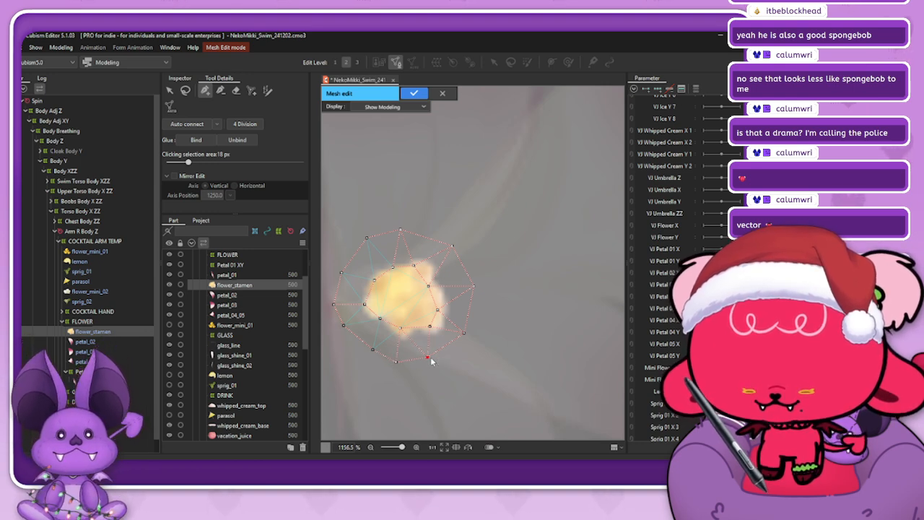
# - Remove the surplus bottom outline vertex, reconnect the gap, and add a lower-right outline vertex so the bottom vertices are evenly spaced
pyautogui.click(221, 91)
pyautogui.click(396, 362)
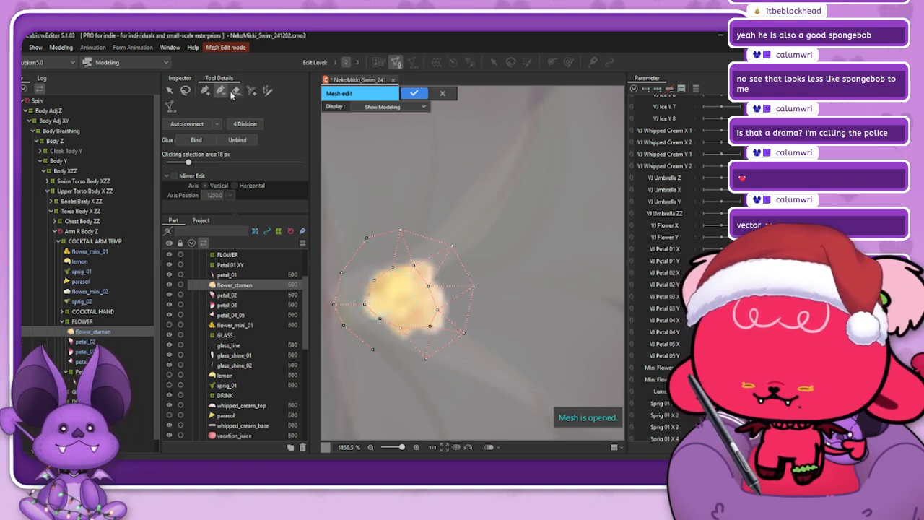
pyautogui.click(205, 90)
pyautogui.click(373, 350)
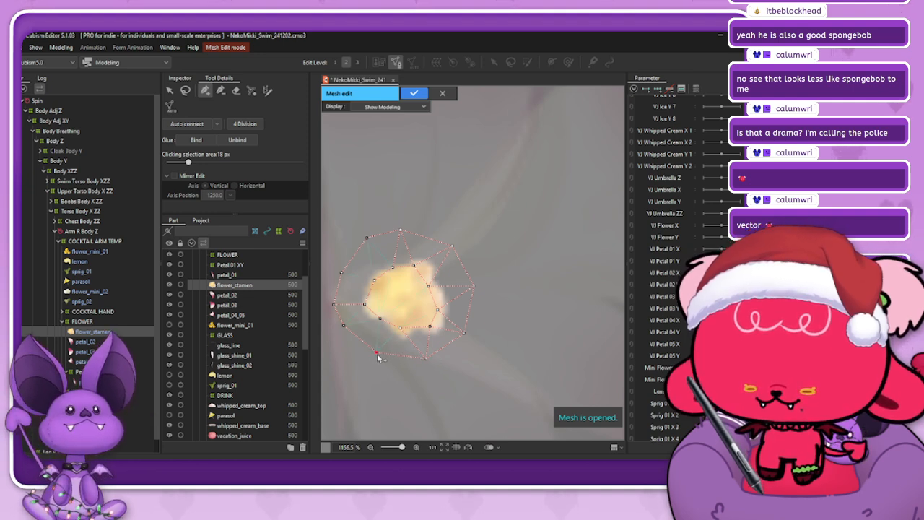
pyautogui.click(420, 355)
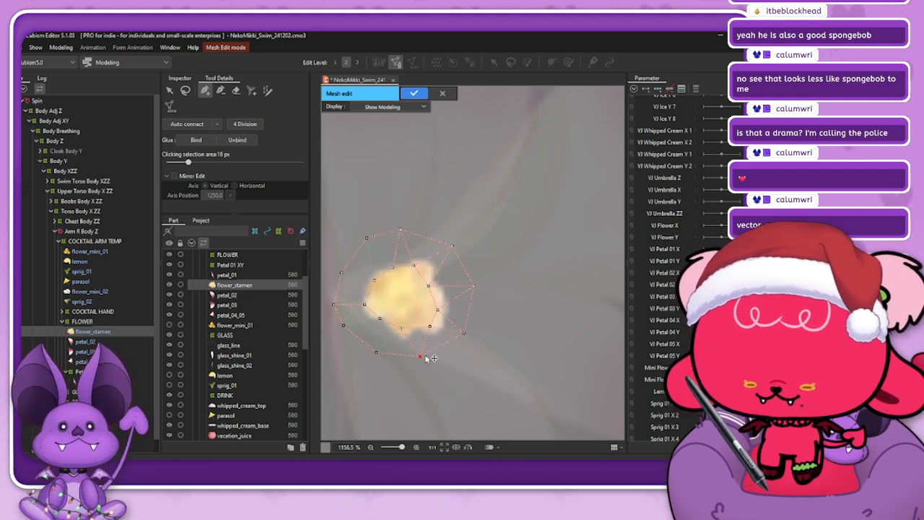
pyautogui.click(445, 353)
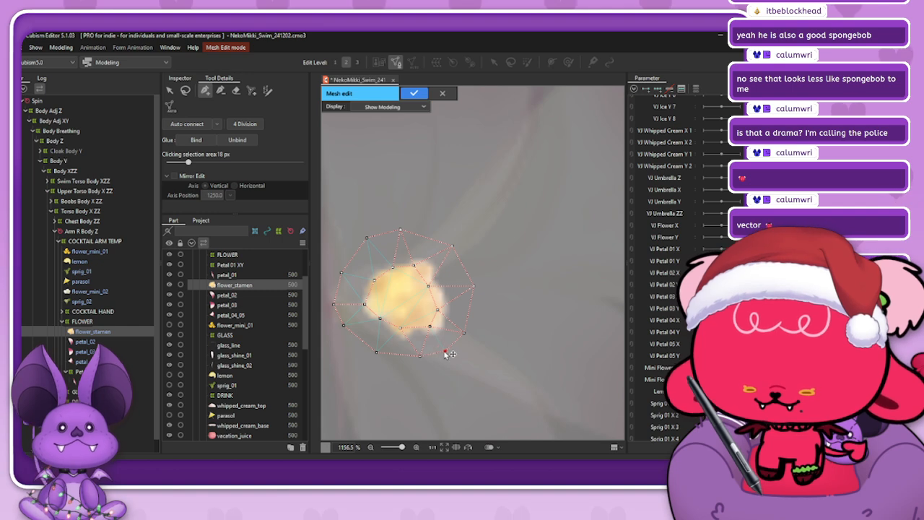
pyautogui.click(417, 356)
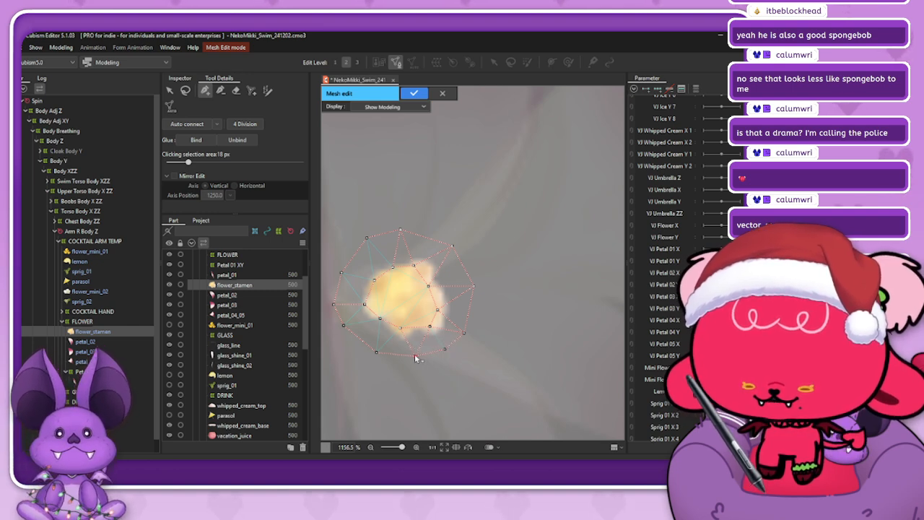
# - Nudge the outline vertices on the stamen's lower-left, left and upper-left sides into an even curve
pyautogui.press('Escape')
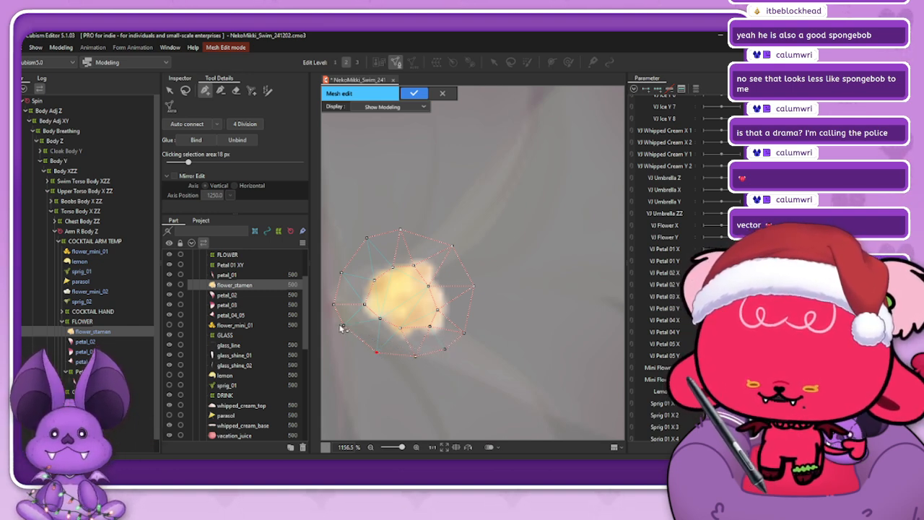
pyautogui.moveTo(343, 326); pyautogui.dragTo(347, 330)
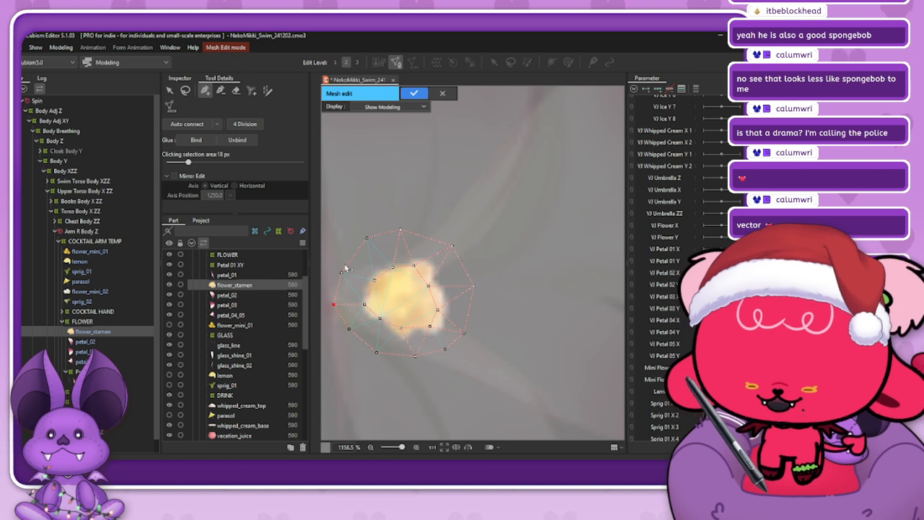
pyautogui.moveTo(340, 273); pyautogui.dragTo(364, 247)
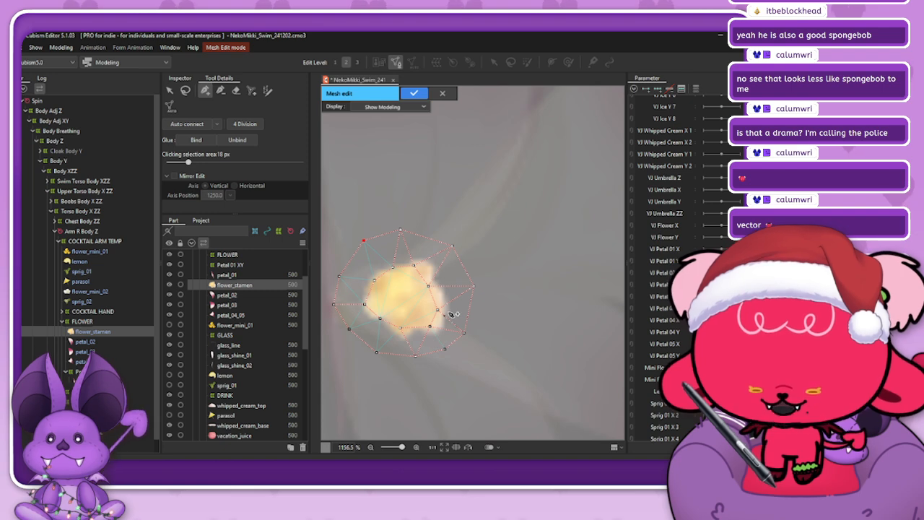
# - Add an outline vertex at the stamen's upper right and even out the neighbouring outline and right-hand interior vertices
pyautogui.click(439, 310)
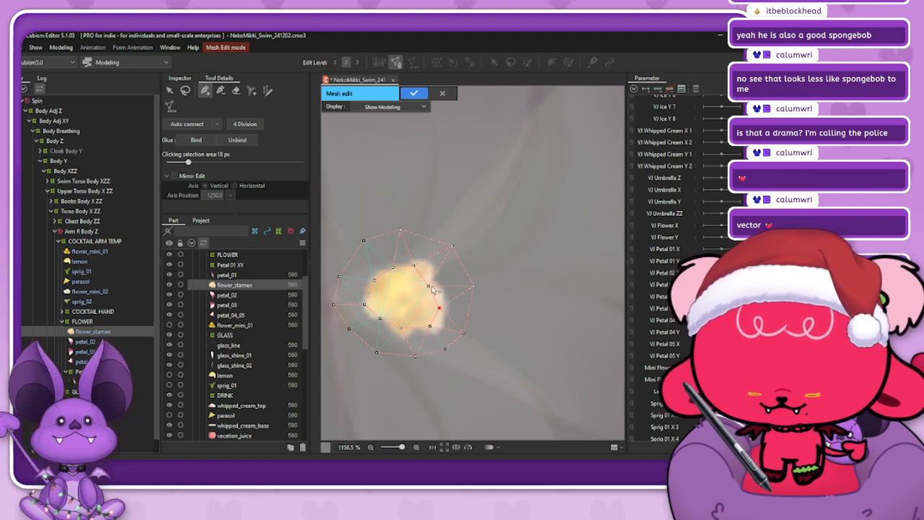
pyautogui.click(472, 287)
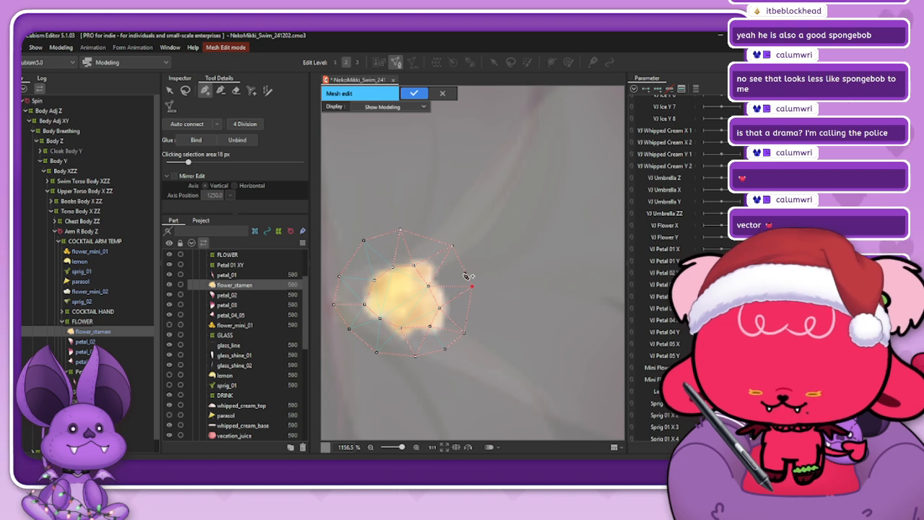
pyautogui.click(403, 232)
pyautogui.click(460, 251)
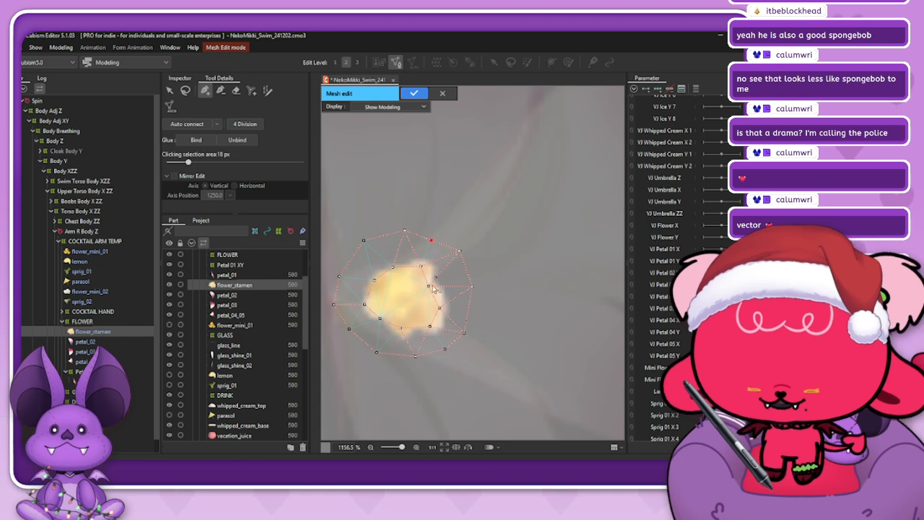
pyautogui.click(420, 266)
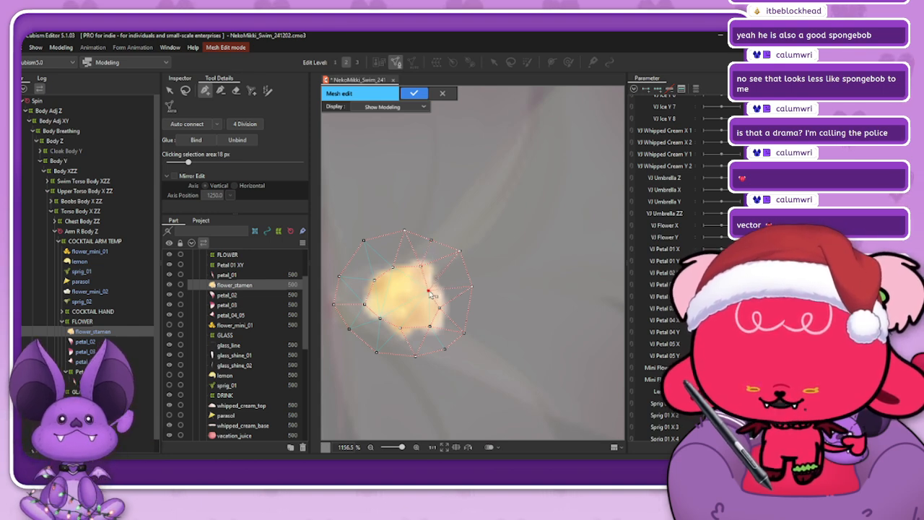
pyautogui.click(460, 258)
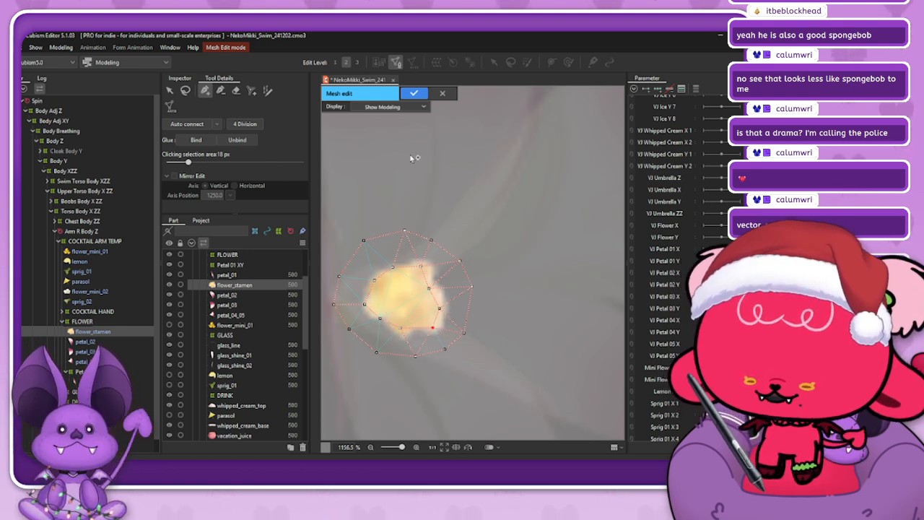
# - Move the upper interior vertex and the top and upper-left outline vertices slightly closer to the stamen's centre
pyautogui.click(185, 90)
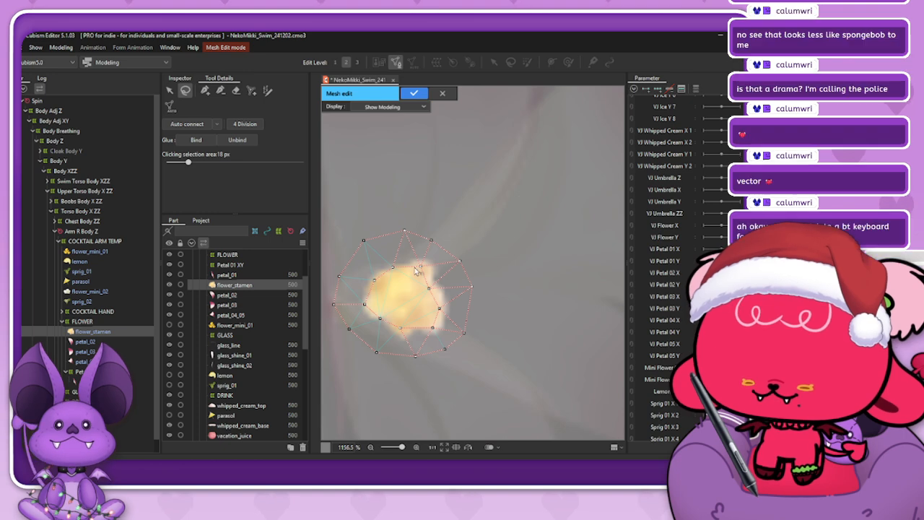
pyautogui.moveTo(395, 270); pyautogui.dragTo(399, 275)
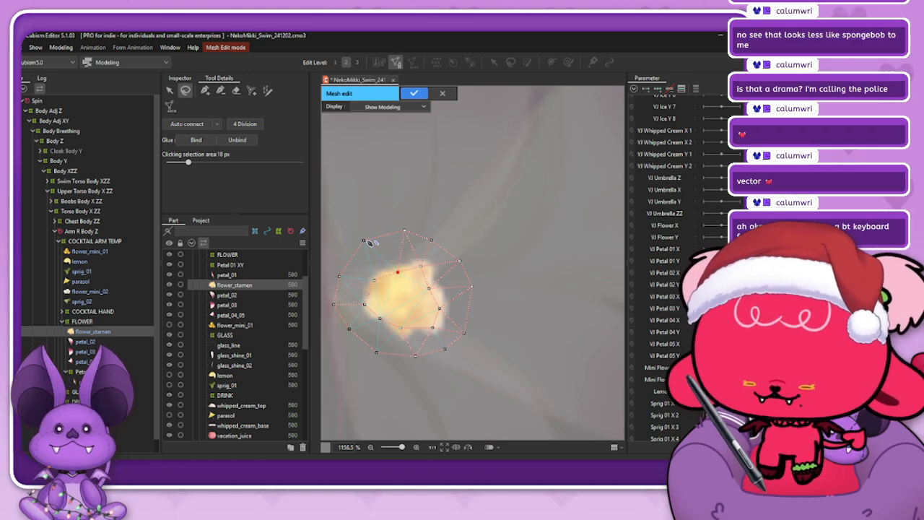
pyautogui.moveTo(365, 241); pyautogui.dragTo(370, 246)
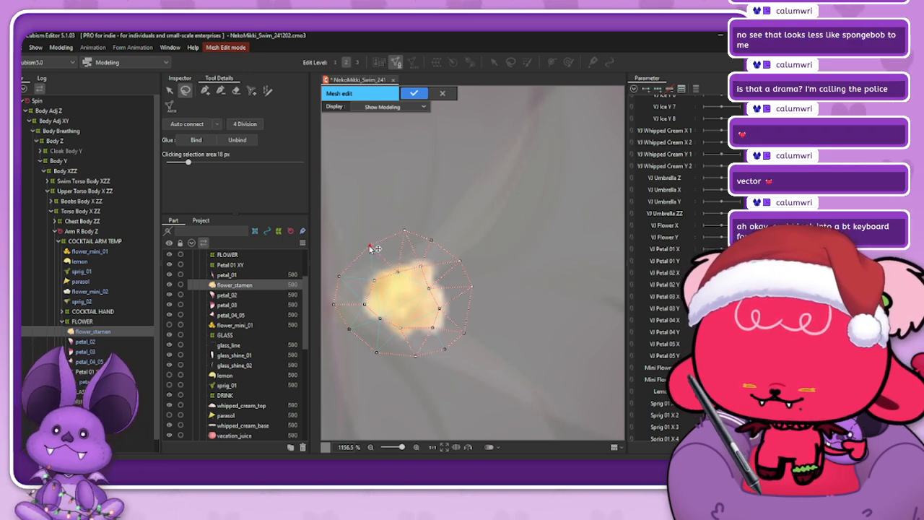
pyautogui.click(404, 233)
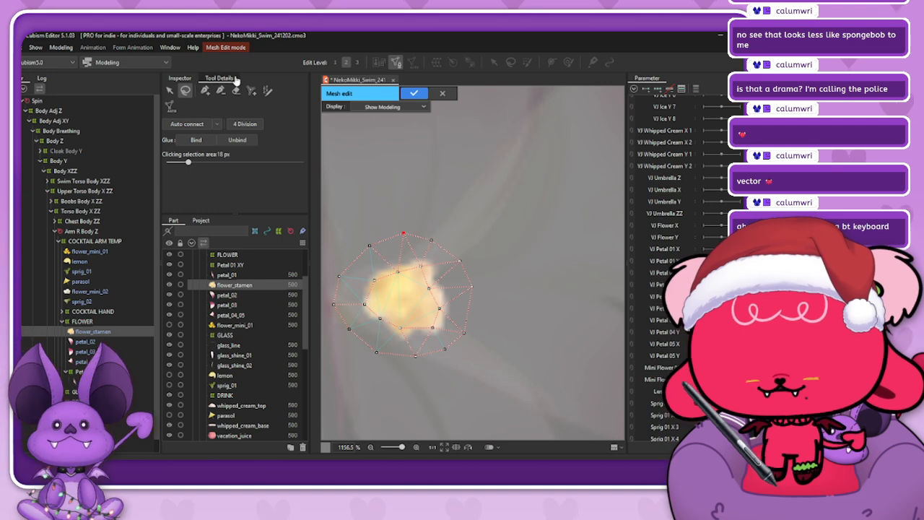
# - Add a vertex at the stamen's centre and one on the right of the outline, adjust the vertex above it, and apply the mesh
pyautogui.click(205, 91)
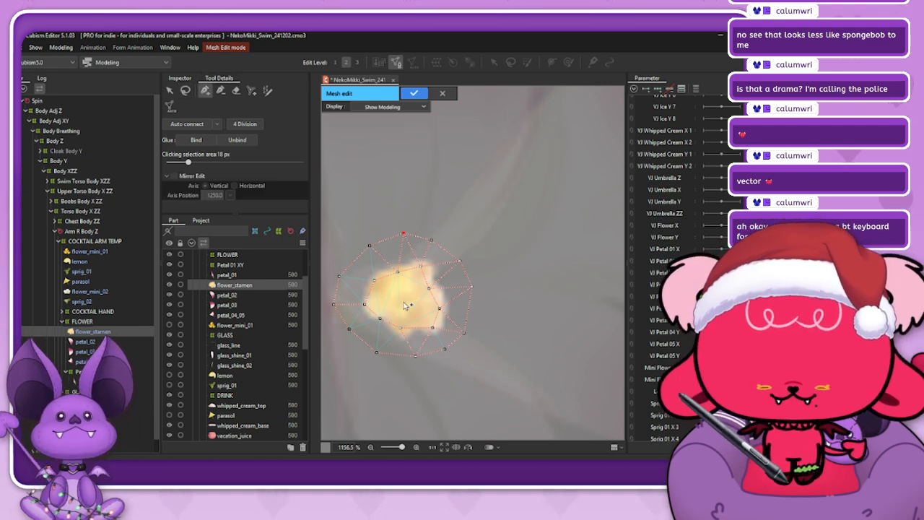
pyautogui.click(420, 267)
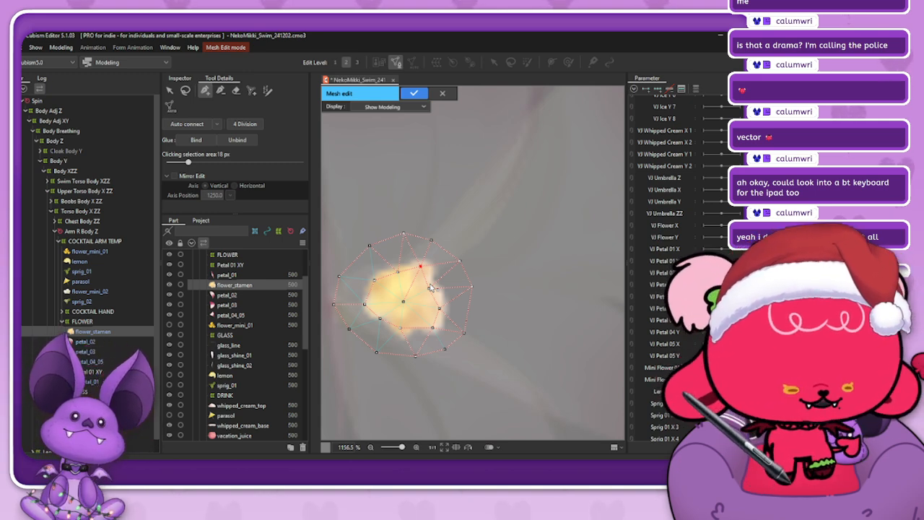
pyautogui.click(469, 310)
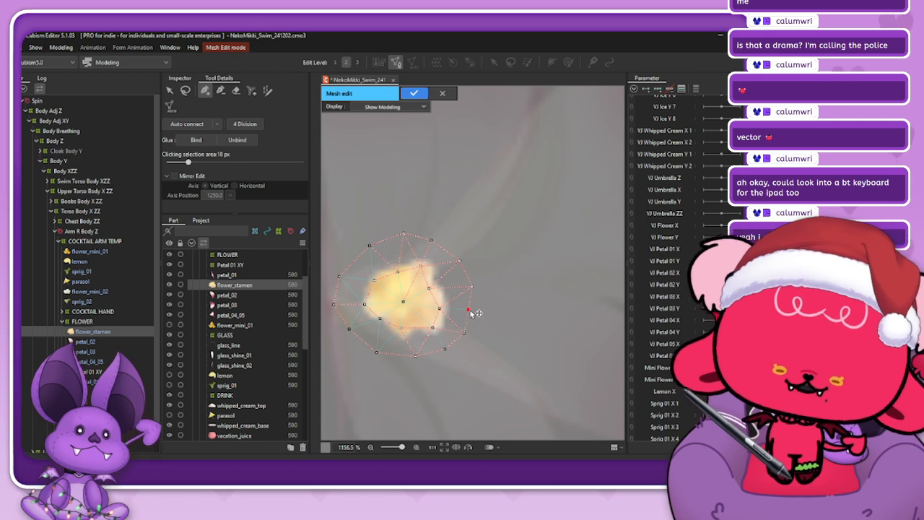
pyautogui.click(470, 287)
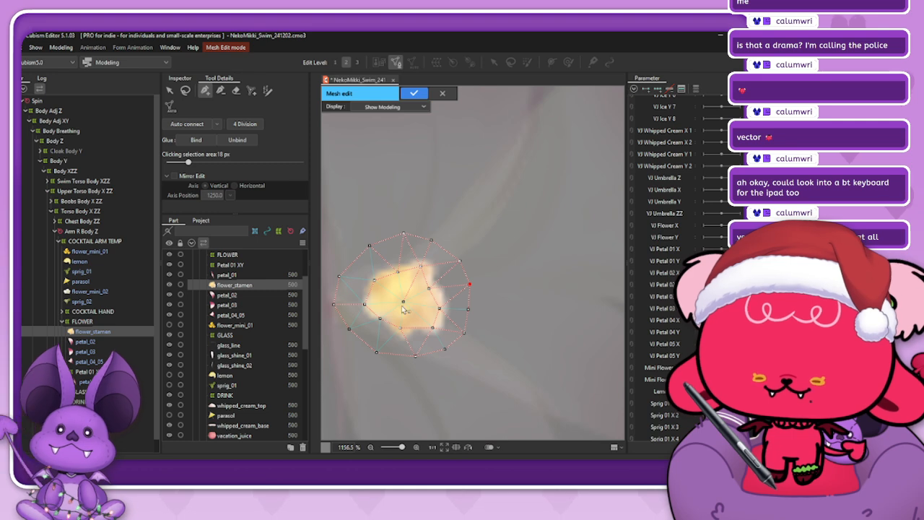
pyautogui.click(413, 93)
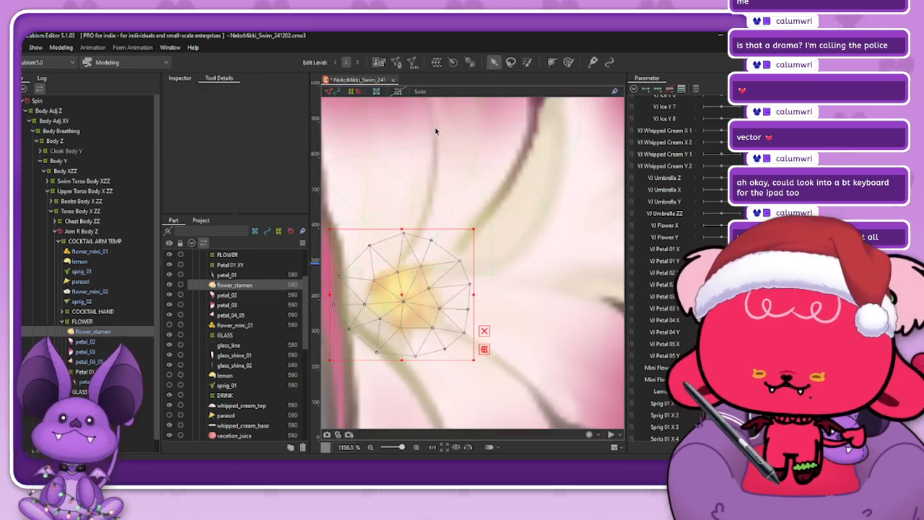
# - Create a warp deformer named Petal 02 XY as the parent of petal_02, with 2 × 2 Bezier and 5 × 5 conversion divisions
pyautogui.click(82, 322)
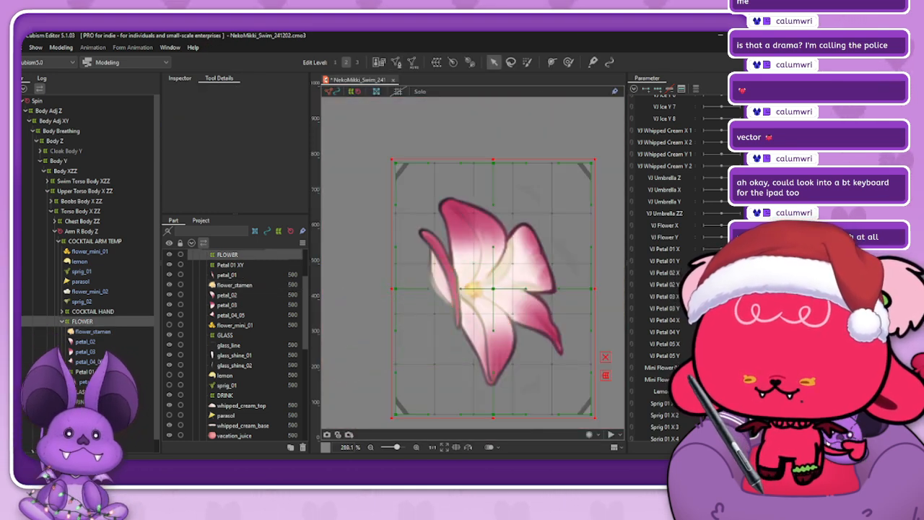
pyautogui.click(86, 371)
pyautogui.click(87, 341)
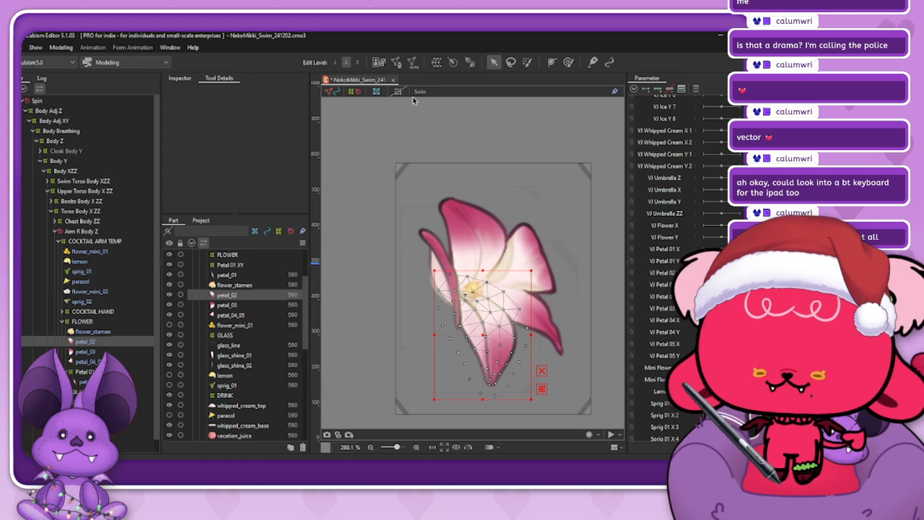
pyautogui.scroll(-2, 491, 196)
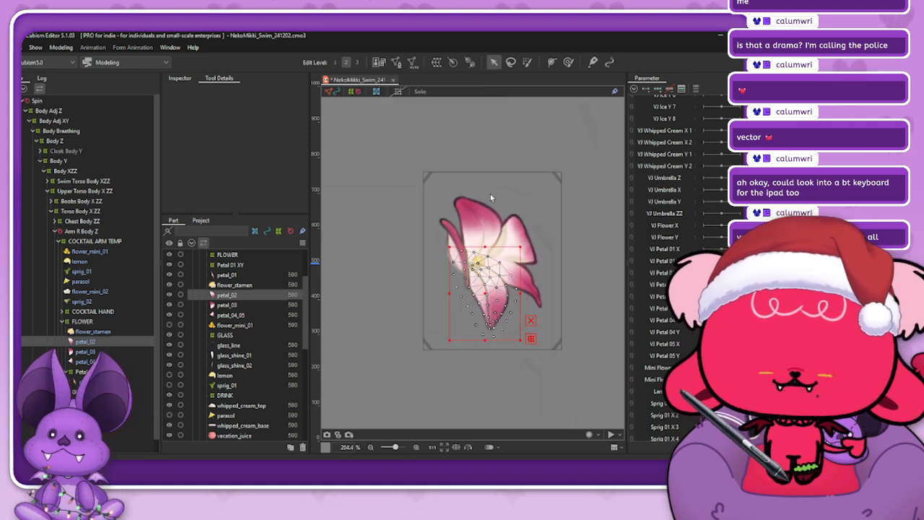
pyautogui.scroll(2, 544, 295)
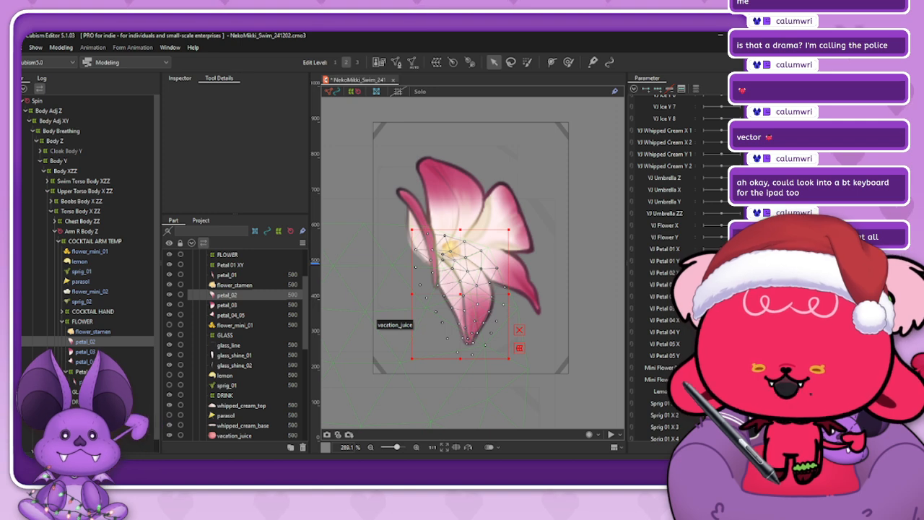
pyautogui.click(230, 265)
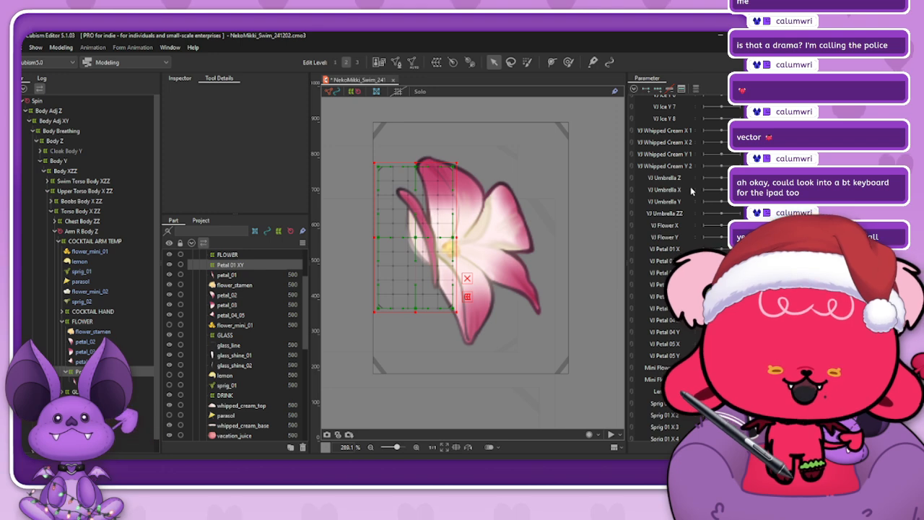
pyautogui.click(463, 297)
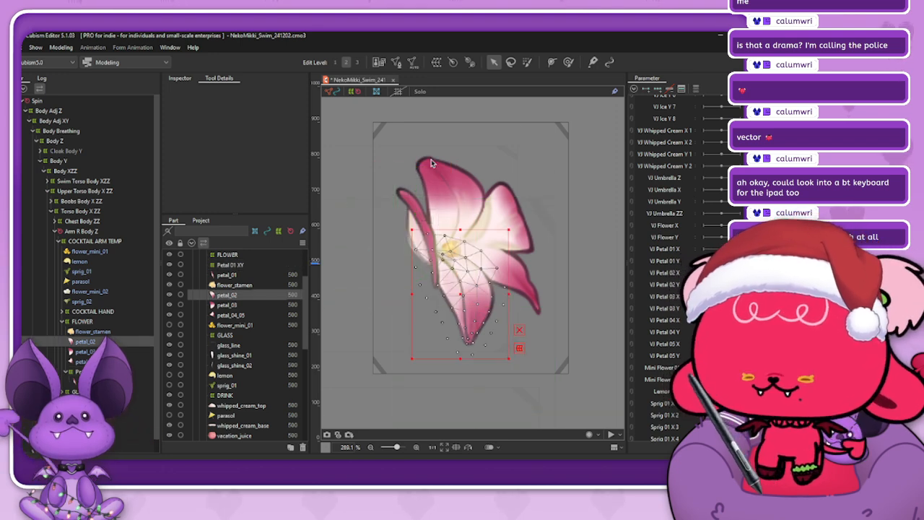
pyautogui.click(437, 62)
pyautogui.tripleClick(389, 151)
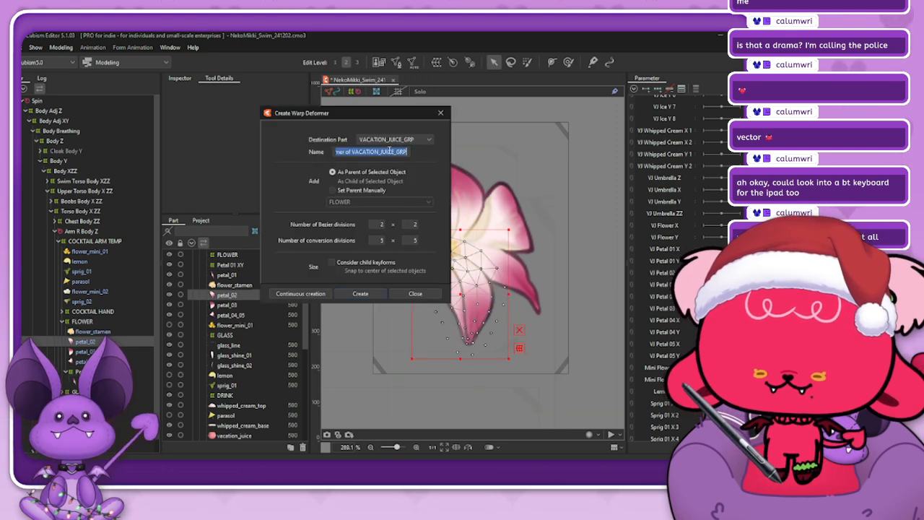
pyautogui.write('Pet')
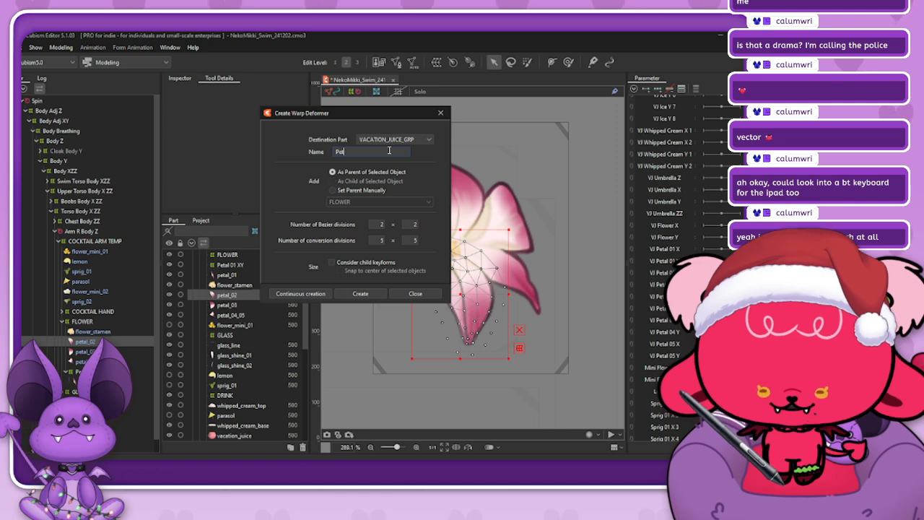
pyautogui.write('al 02')
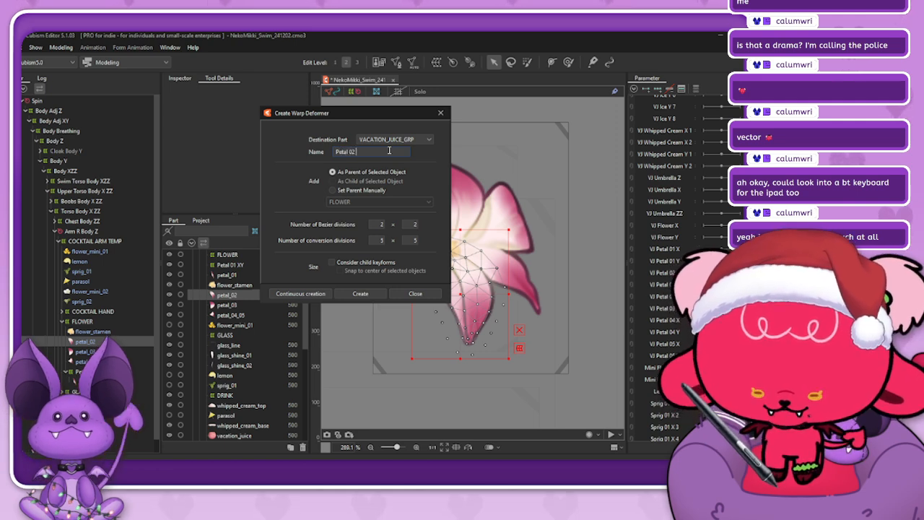
pyautogui.write(' X')
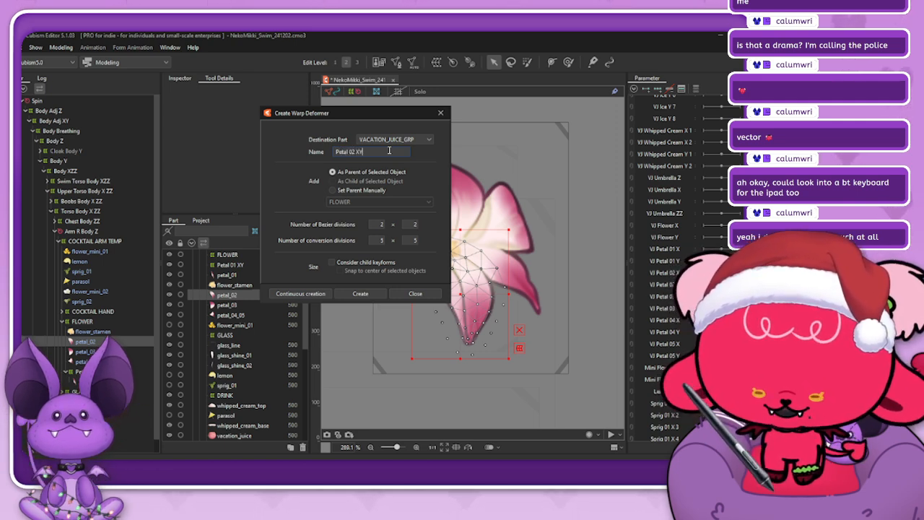
pyautogui.write('Y')
pyautogui.press('Return')
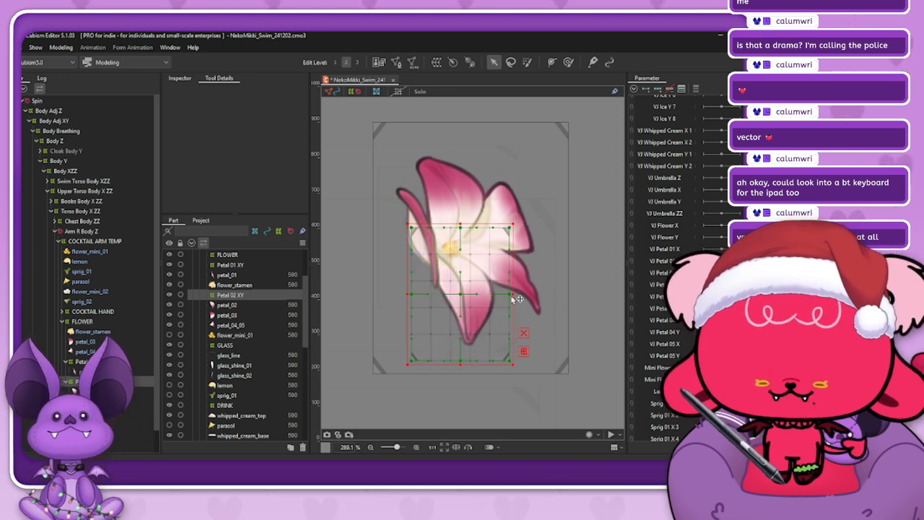
# - Widen the Petal 02 XY deformer slightly around the petal and set its conversion divisions to 7 × 9
pyautogui.moveTo(513, 295); pyautogui.dragTo(514, 295)
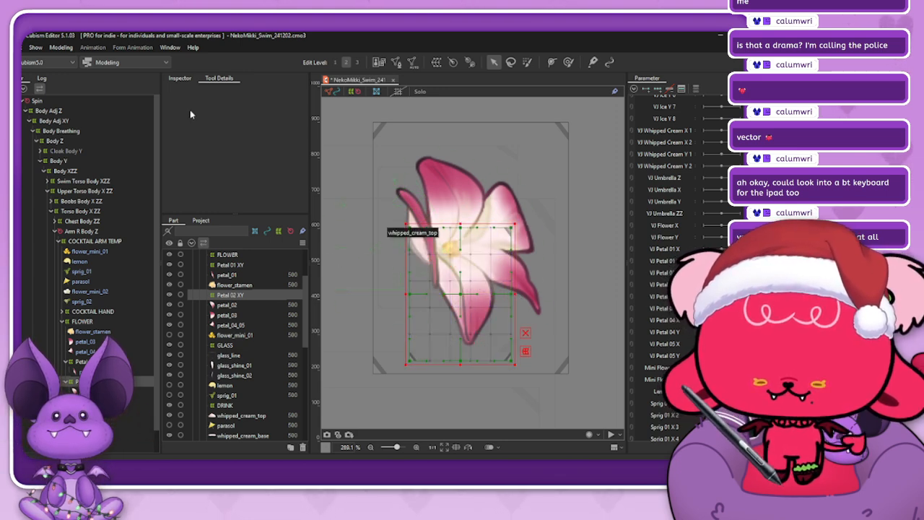
pyautogui.click(179, 78)
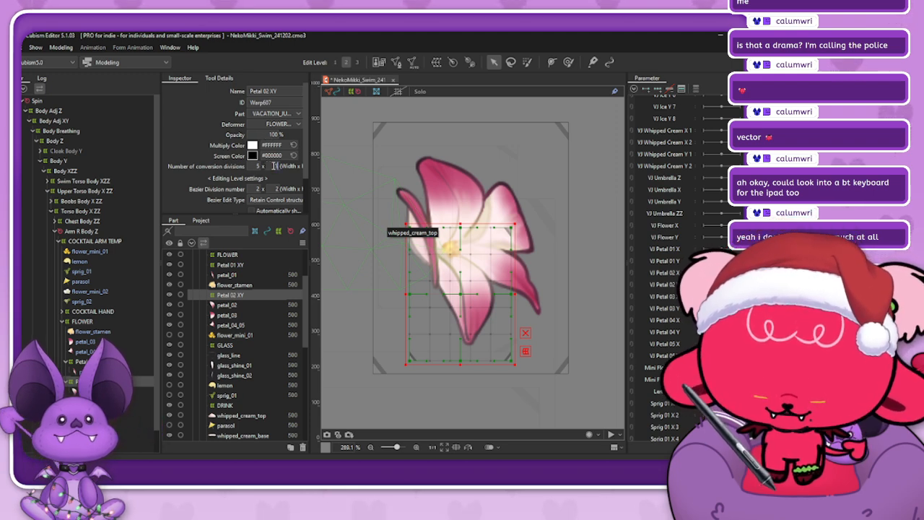
pyautogui.write('8')
pyautogui.press('Return')
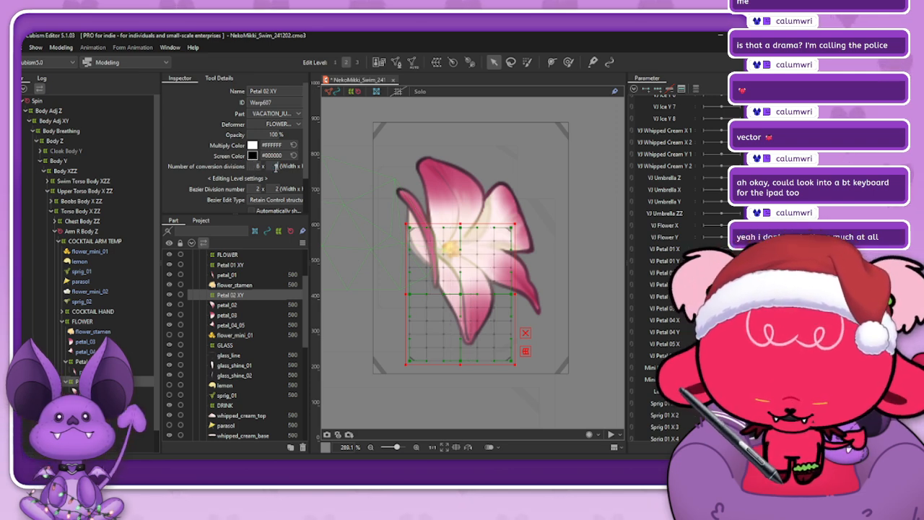
pyautogui.press('Return')
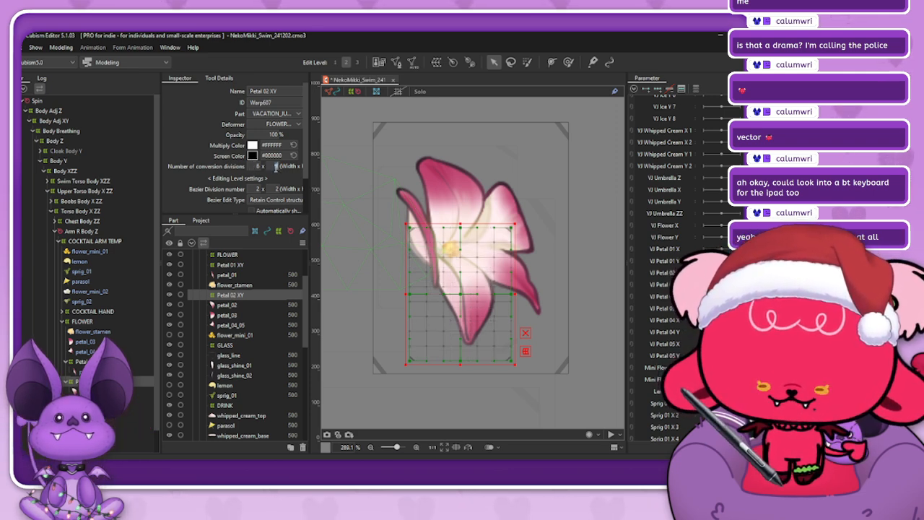
pyautogui.click(257, 167)
pyautogui.write('7')
pyautogui.press('Return')
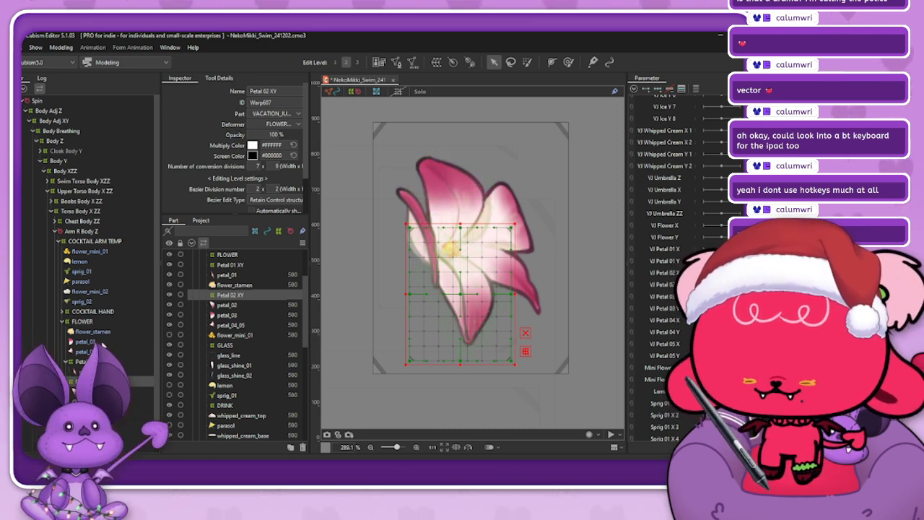
# - Create a warp deformer named Petal 03 XY as the parent of petal_03
pyautogui.click(85, 342)
pyautogui.click(436, 63)
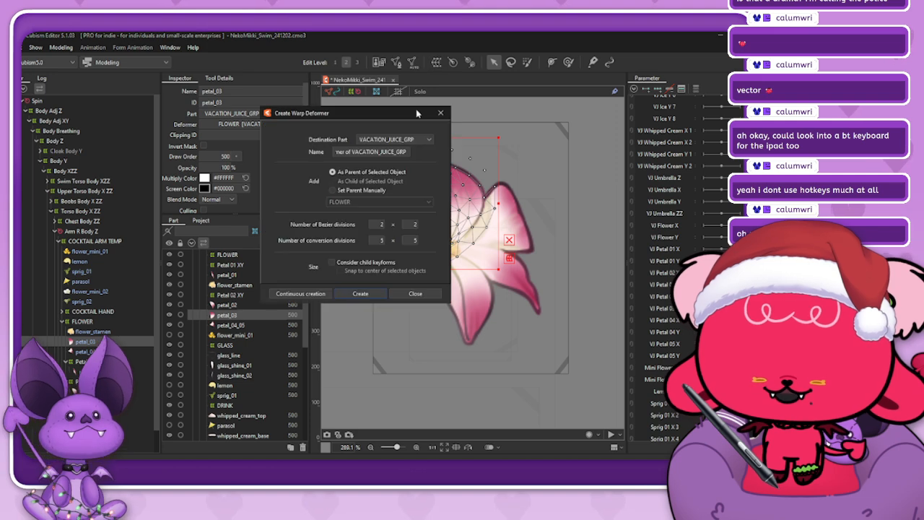
pyautogui.tripleClick(378, 149)
pyautogui.write('Petal')
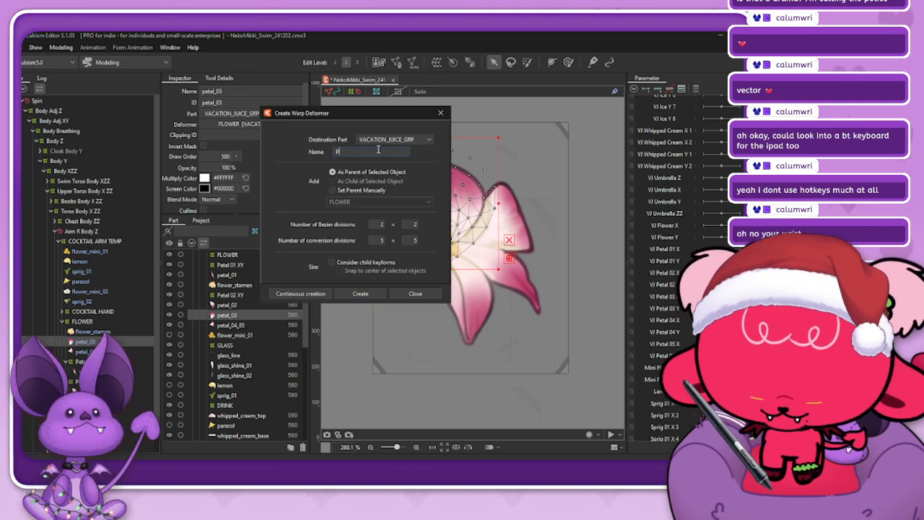
pyautogui.write(' 03 XY')
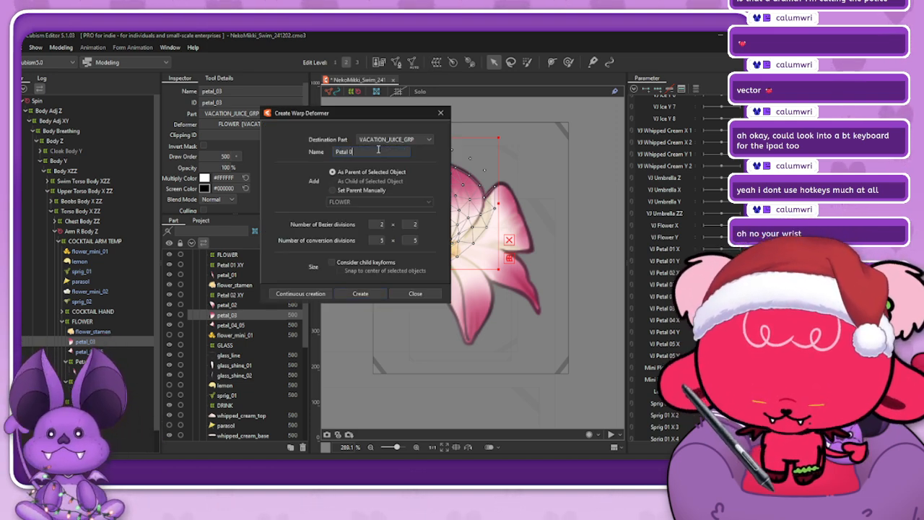
pyautogui.click(360, 293)
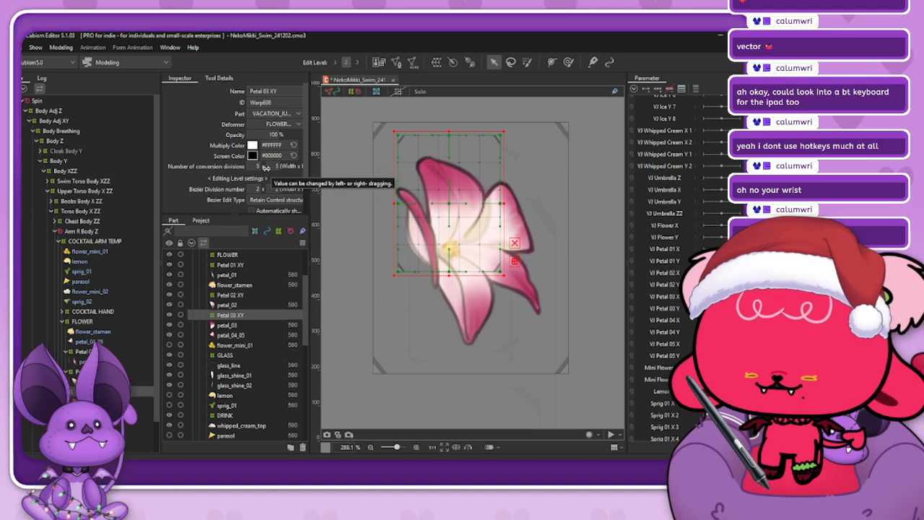
# - Set the Petal 03 XY deformer's number of conversion divisions to 6 × 8
pyautogui.click(254, 166)
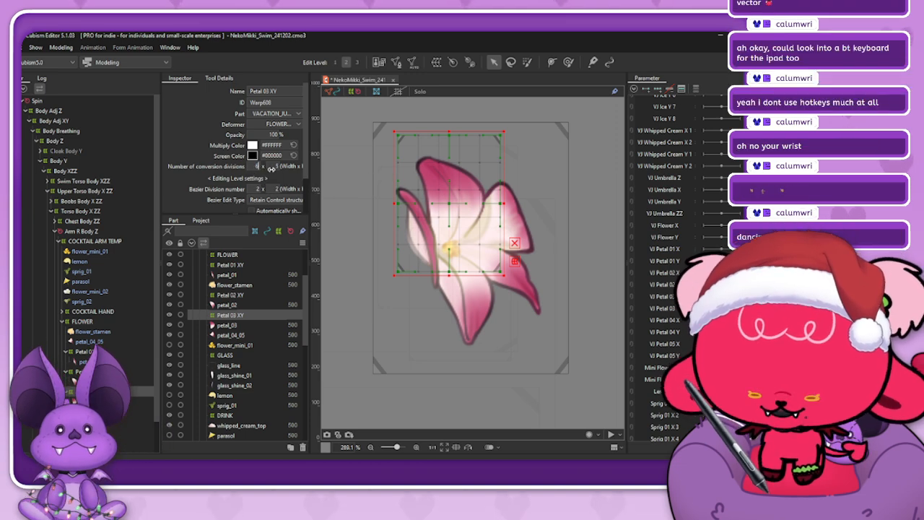
pyautogui.click(273, 168)
pyautogui.write('9')
pyautogui.press('Return')
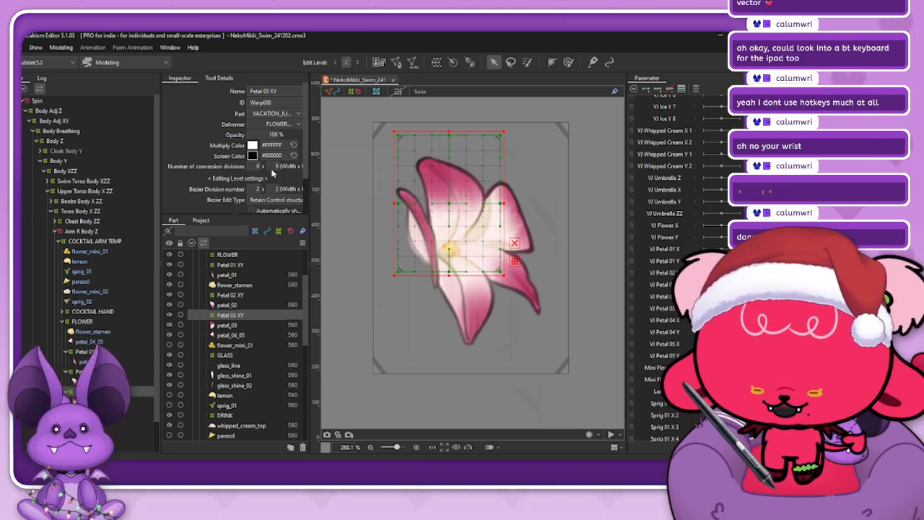
pyautogui.click(272, 170)
pyautogui.write('8')
pyautogui.press('Return')
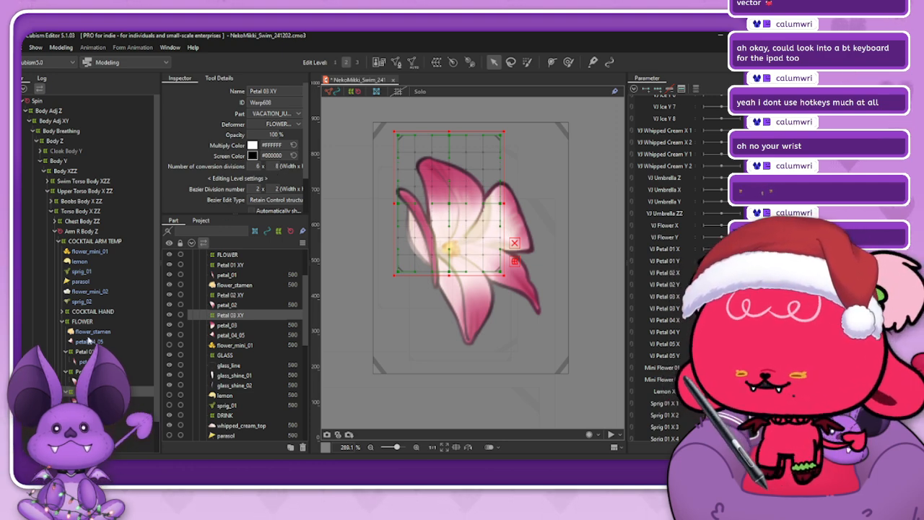
# - Select petal_04_05, then open and accept the settings of the VJ Petal 05 X and VJ Petal 05 Y parameters
pyautogui.click(88, 341)
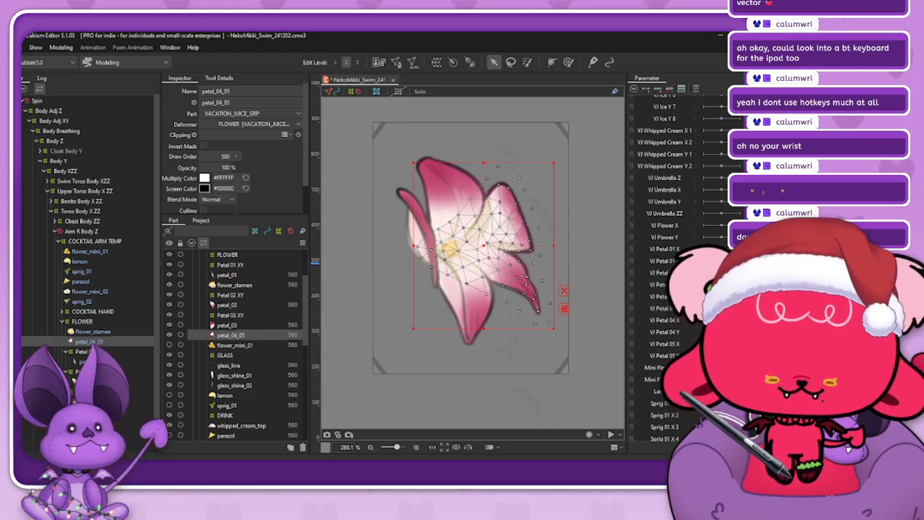
pyautogui.doubleClick(664, 343)
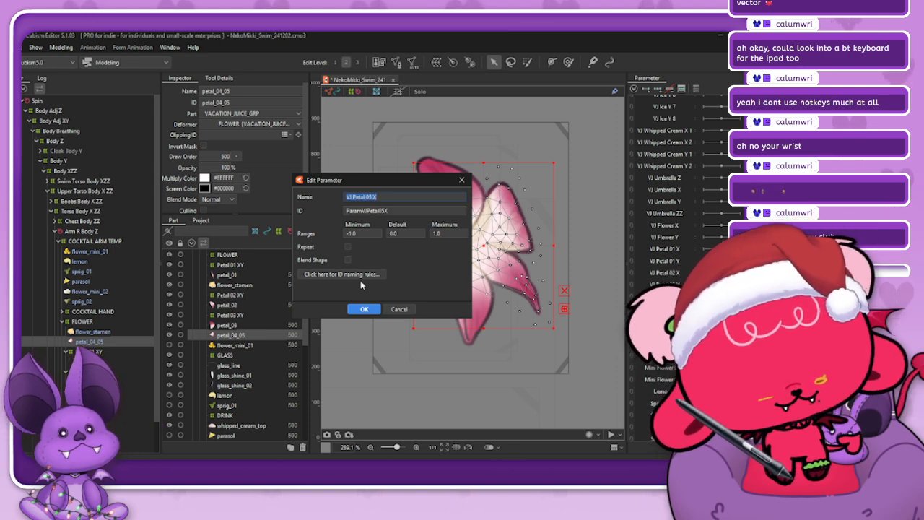
pyautogui.click(361, 309)
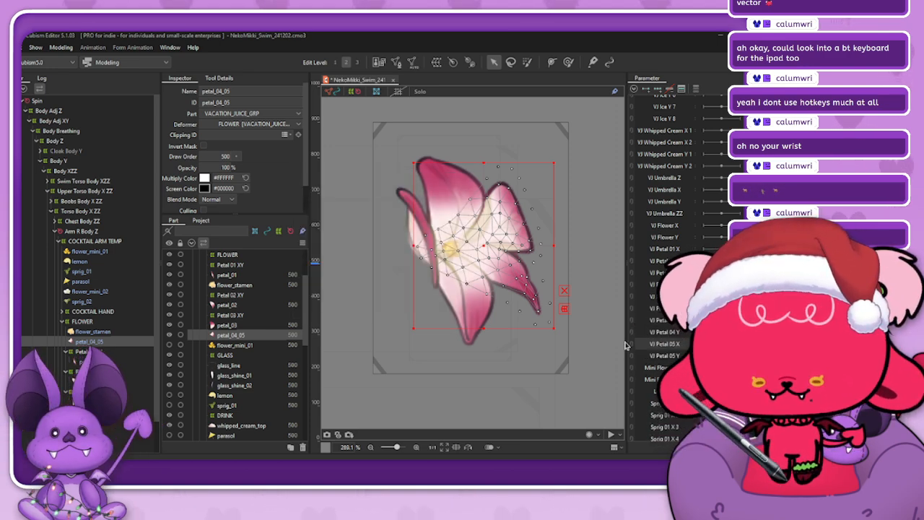
pyautogui.doubleClick(674, 357)
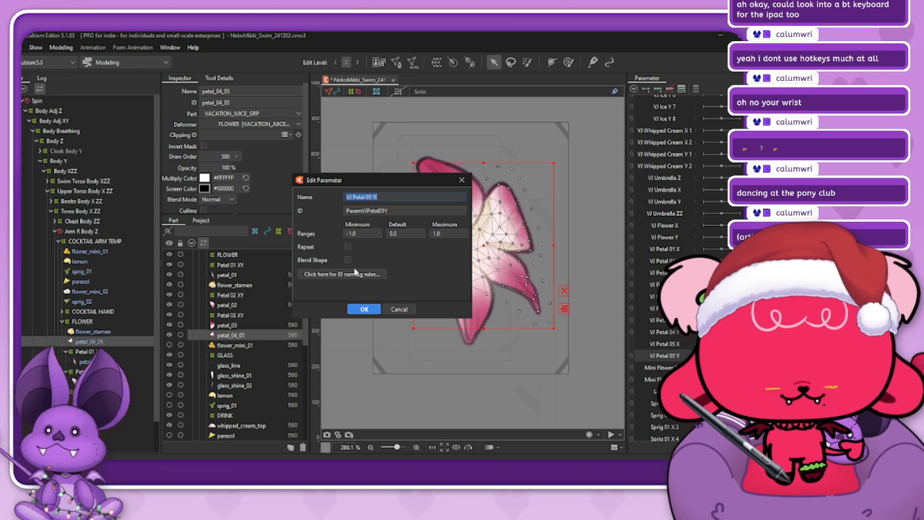
pyautogui.click(363, 309)
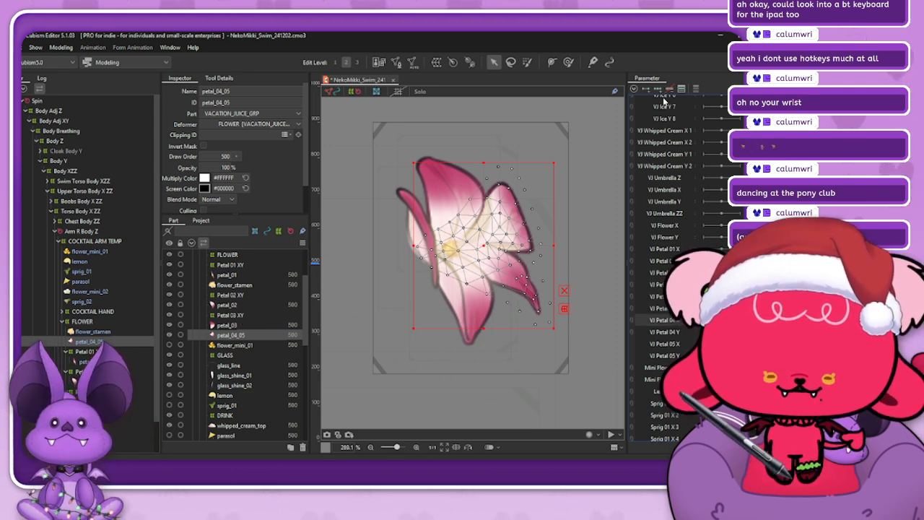
# - Enable Blend Shape for the VJ Petal 04 X parameter, and open and accept the settings of VJ Petal 04 Y
pyautogui.doubleClick(670, 320)
pyautogui.click(348, 259)
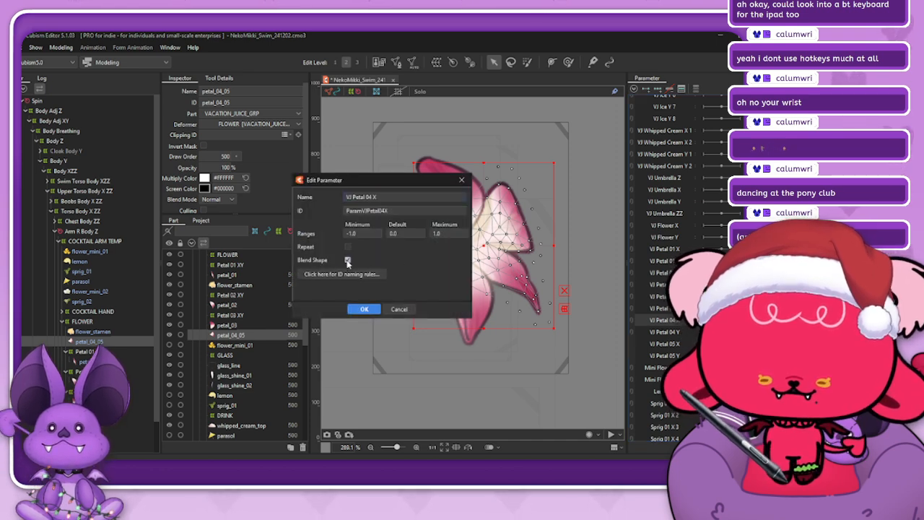
pyautogui.click(369, 307)
pyautogui.doubleClick(671, 332)
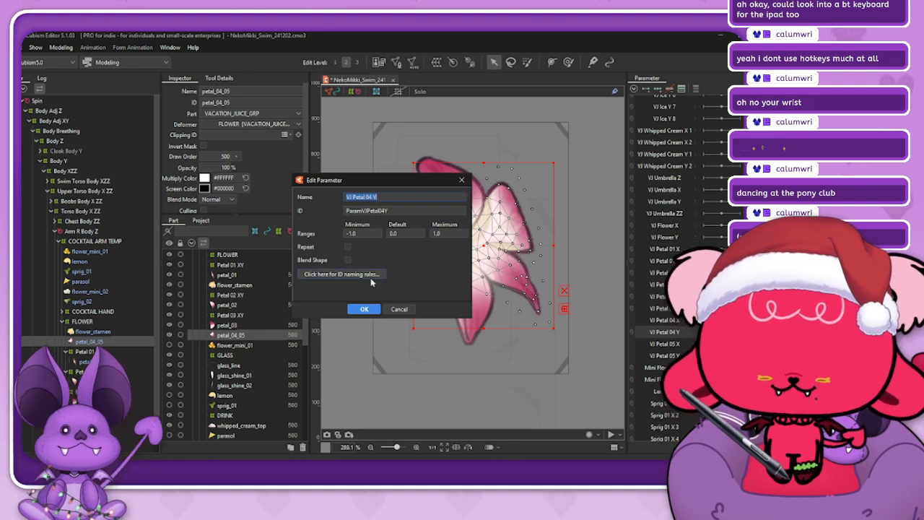
pyautogui.click(364, 309)
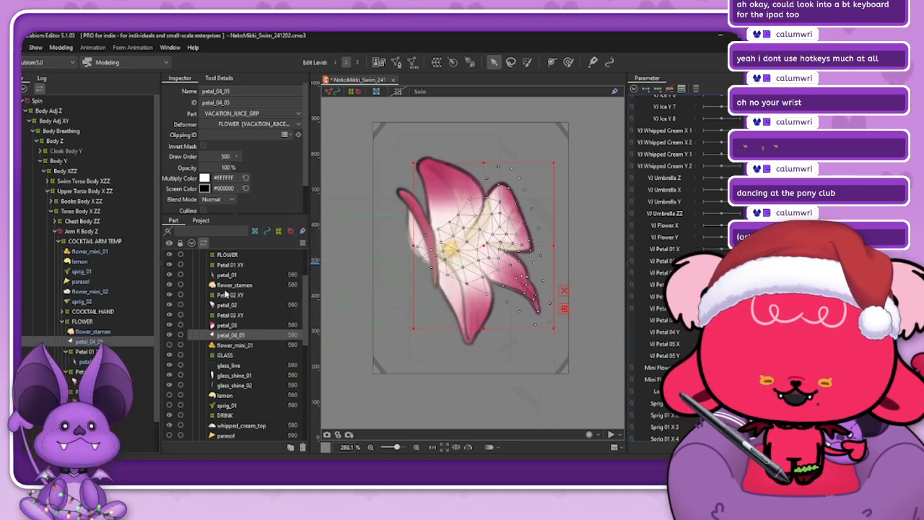
# - Create a warp deformer named Petal 04 05 XY as the parent of petal_04_05 and slightly tighten its bounds around the flower
pyautogui.click(435, 63)
pyautogui.tripleClick(401, 152)
pyautogui.write('Petal X')
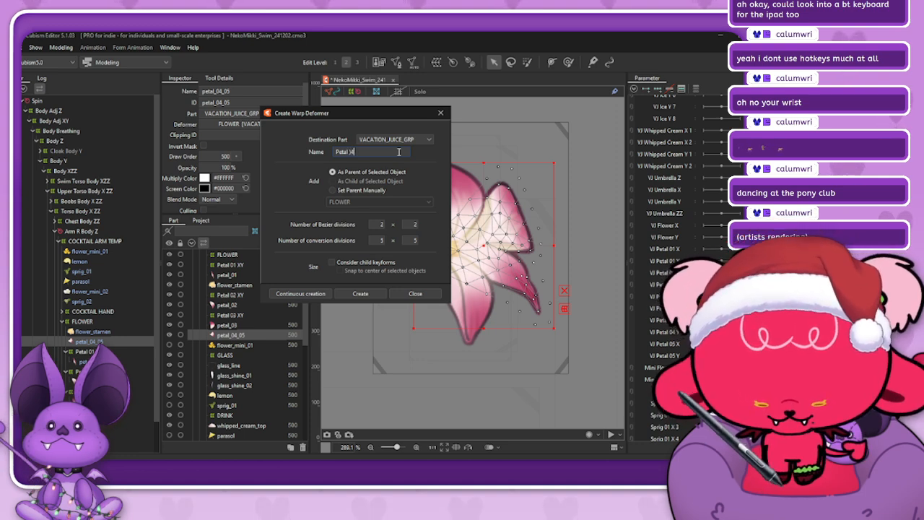
pyautogui.press('BackSpace')
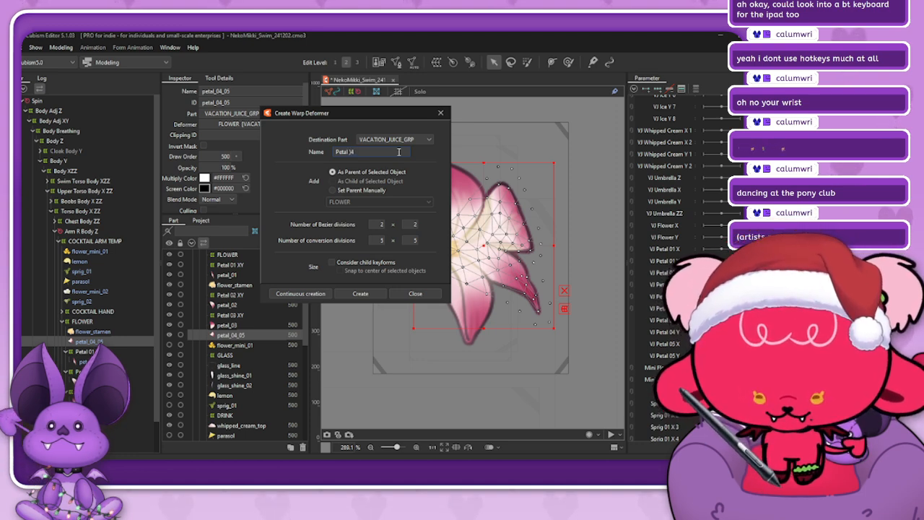
pyautogui.write('04')
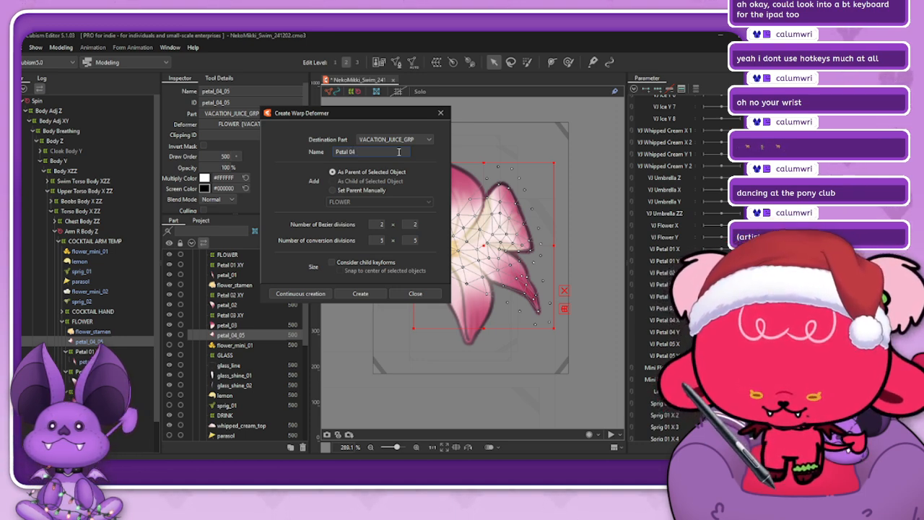
pyautogui.write(' 05 XY')
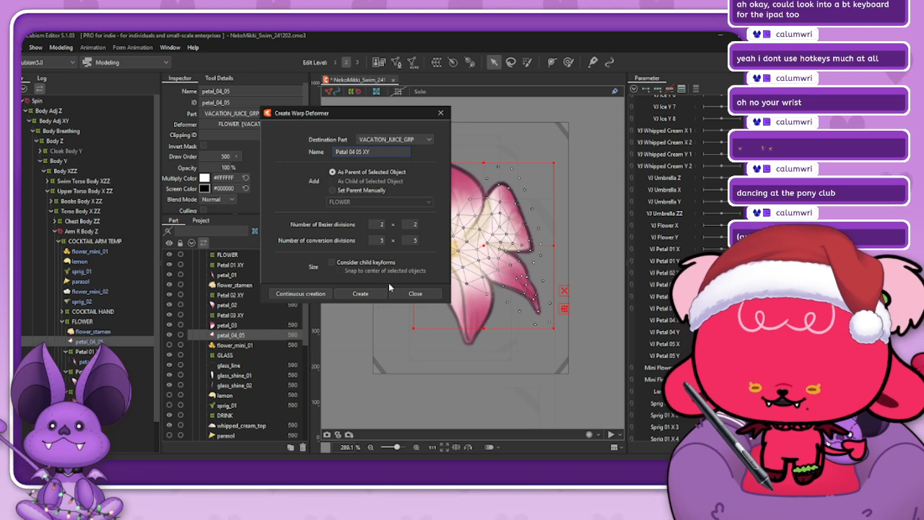
pyautogui.click(386, 291)
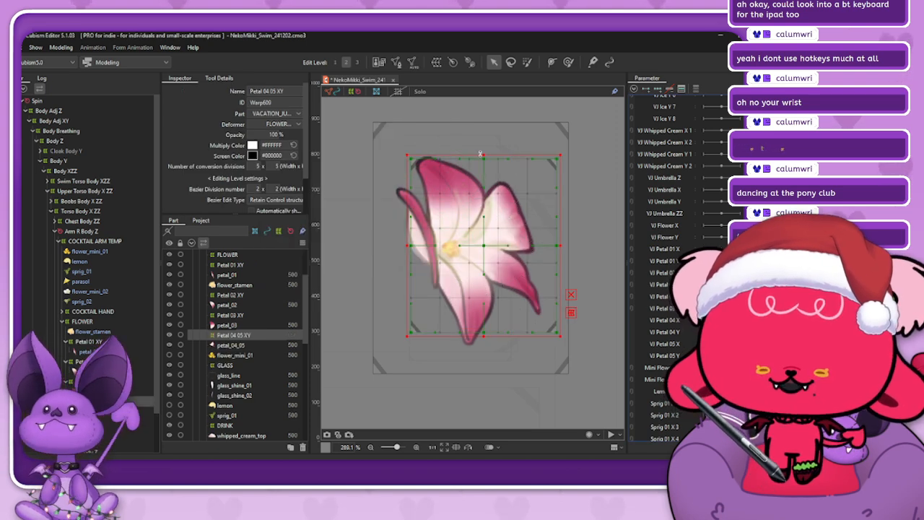
pyautogui.moveTo(481, 153); pyautogui.dragTo(481, 156)
pyautogui.moveTo(562, 245); pyautogui.dragTo(561, 245)
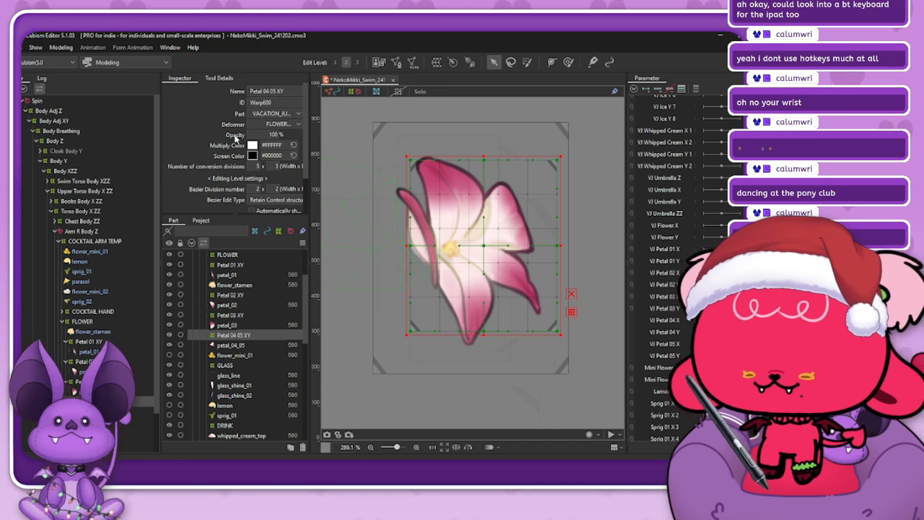
# - Open petal_01 for mesh editing and adjust the two outline vertices around its upper tip
pyautogui.click(89, 342)
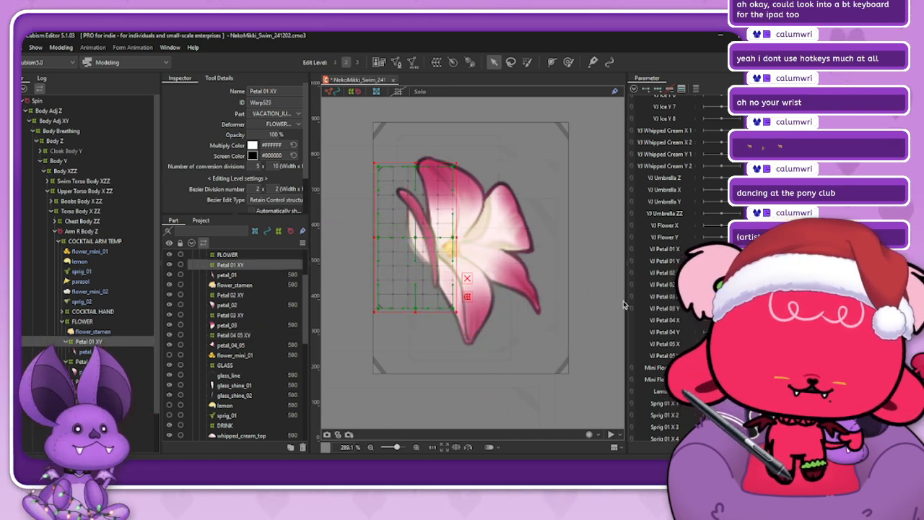
pyautogui.click(404, 274)
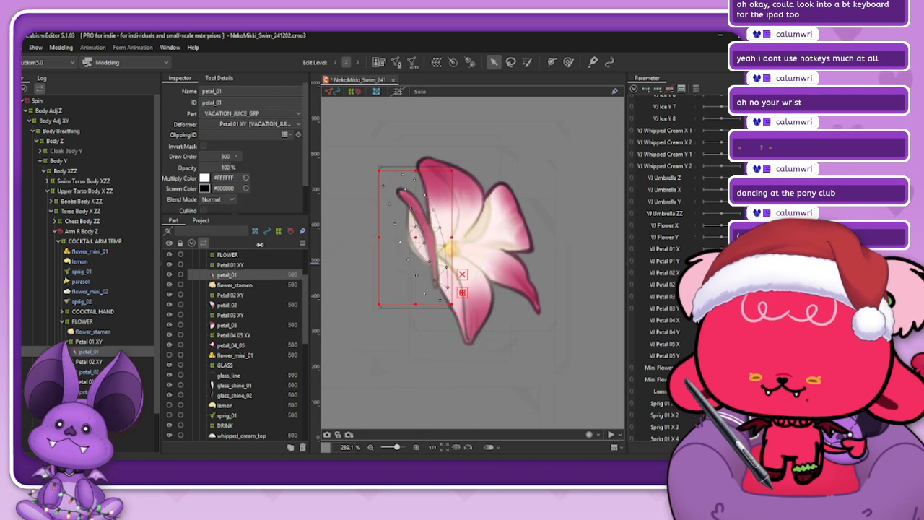
pyautogui.click(395, 62)
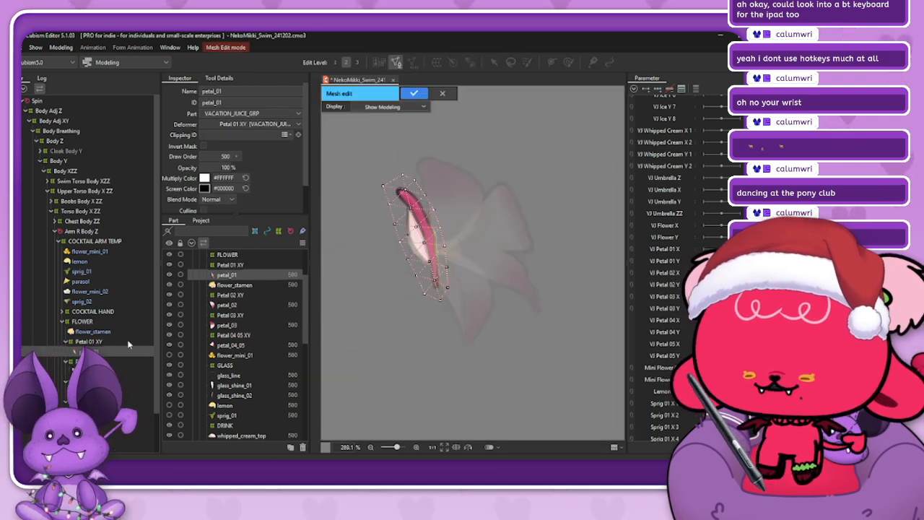
pyautogui.scroll(4, 396, 191)
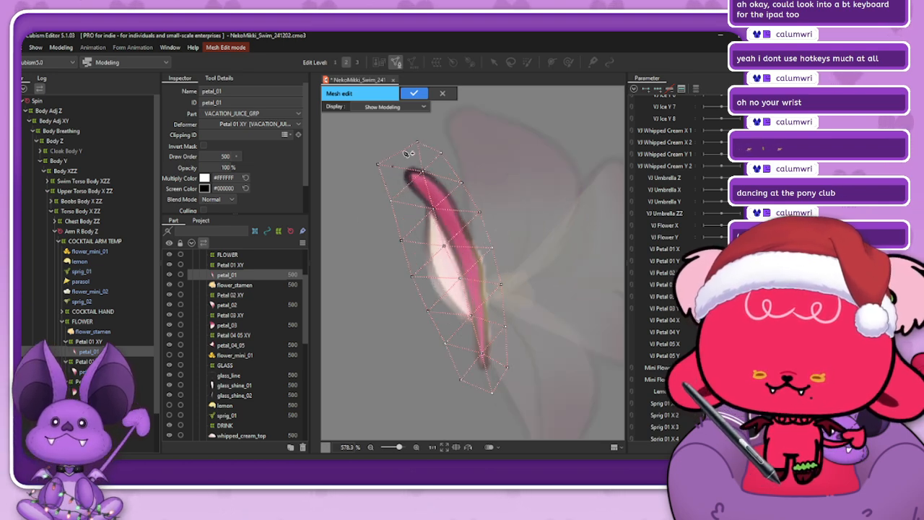
pyautogui.moveTo(418, 143); pyautogui.dragTo(408, 143)
pyautogui.click(377, 164)
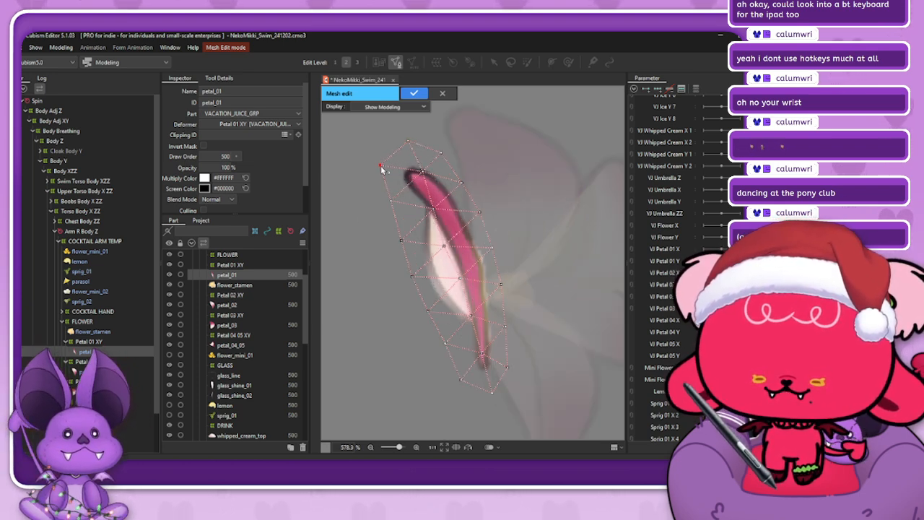
# - Erase petal_01's interior mesh vertices and add new ones along both edges of its dark pink fold
pyautogui.click(219, 78)
pyautogui.moveTo(427, 176); pyautogui.dragTo(490, 368)
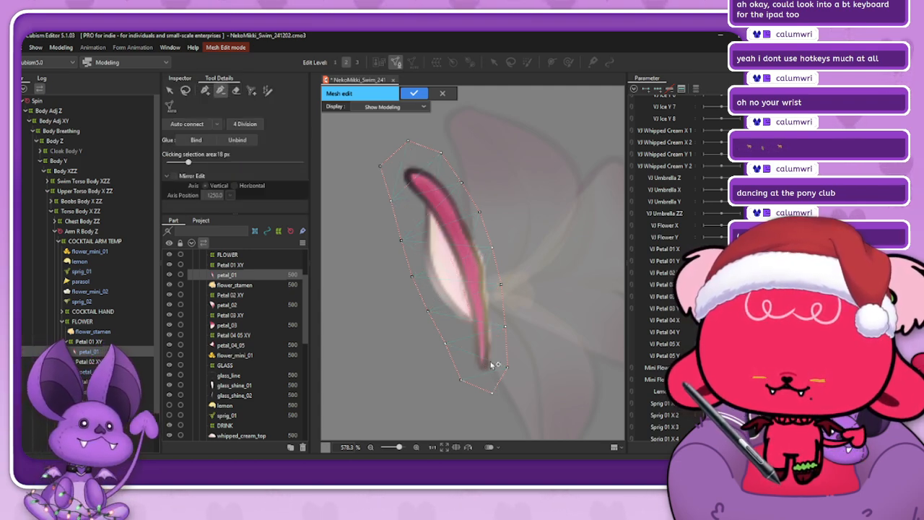
pyautogui.click(205, 90)
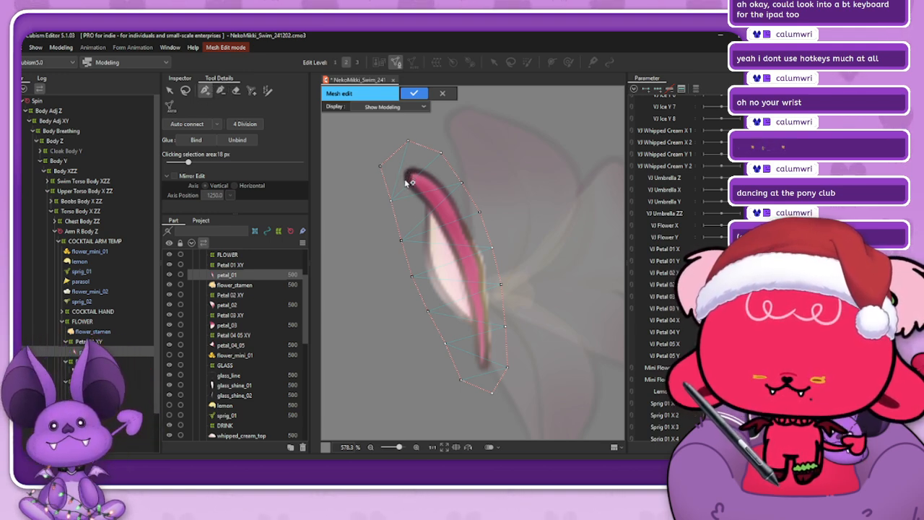
pyautogui.moveTo(406, 180)
pyautogui.mouseDown()
pyautogui.moveTo(427, 173)
pyautogui.moveTo(461, 210)
pyautogui.moveTo(483, 275)
pyautogui.mouseUp()
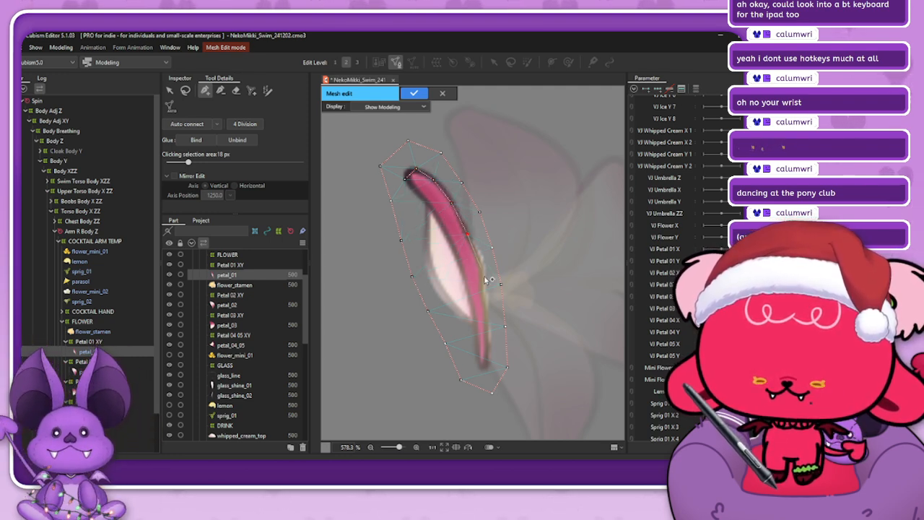
pyautogui.moveTo(487, 306); pyautogui.dragTo(488, 369)
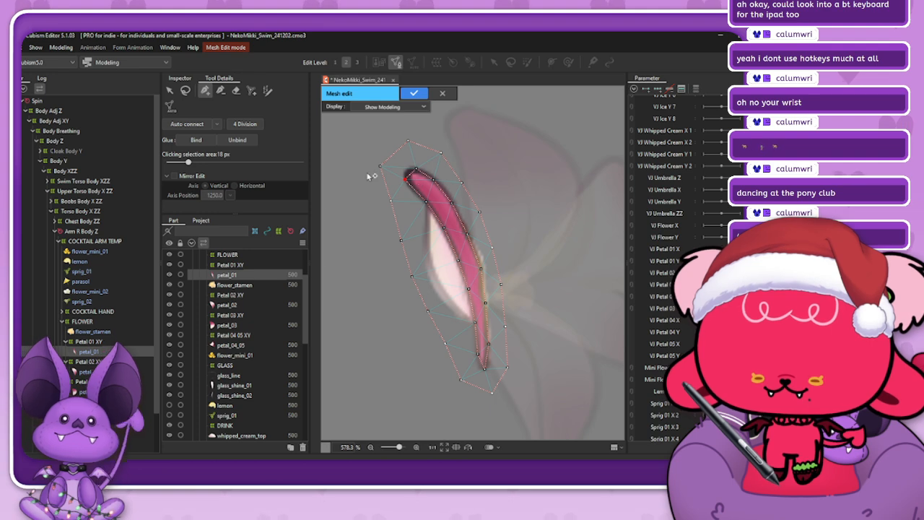
pyautogui.click(190, 92)
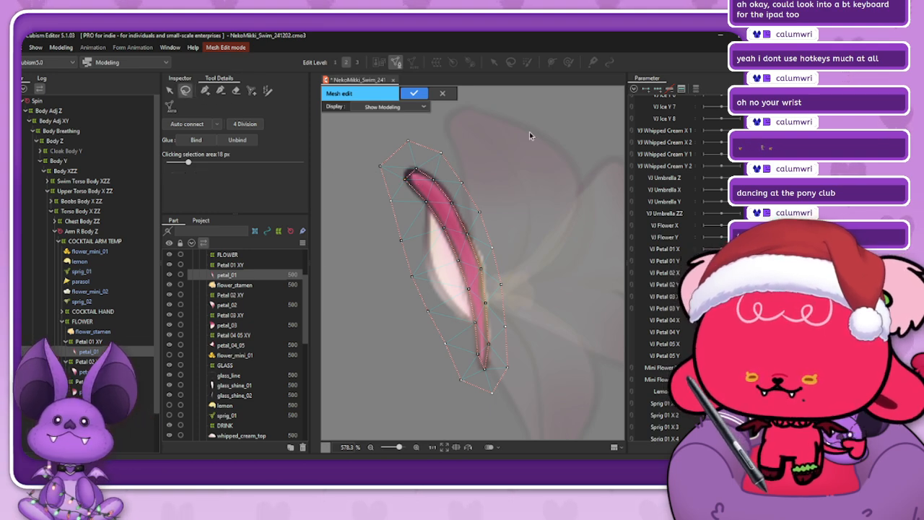
# - Add mesh vertices along the outer edge of petal_01's pale section
pyautogui.click(205, 90)
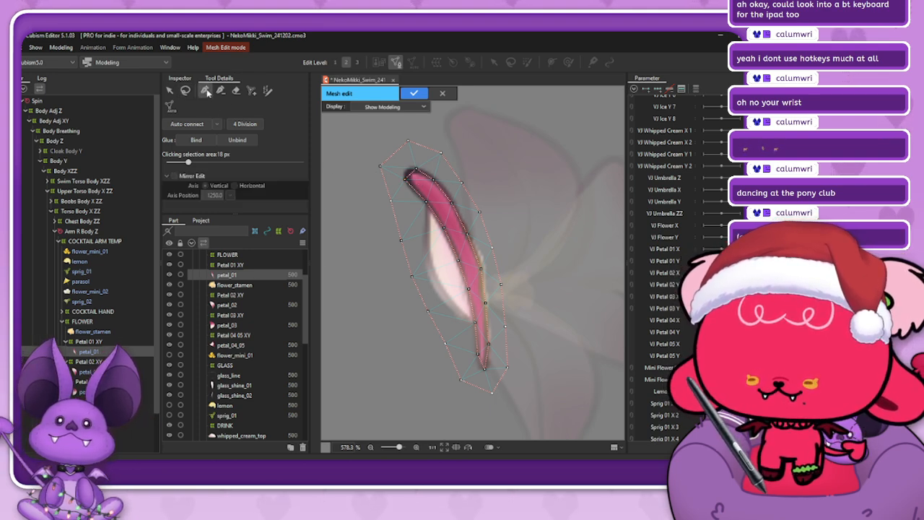
pyautogui.click(423, 252)
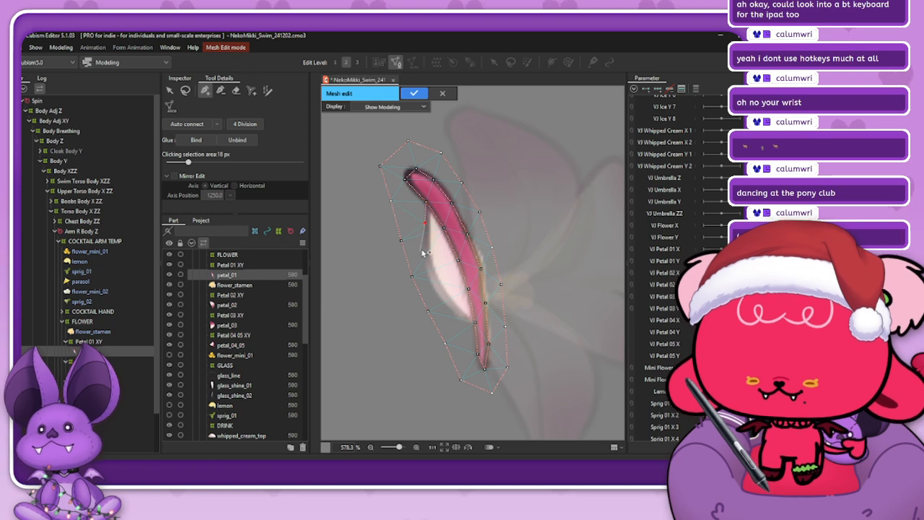
pyautogui.click(434, 286)
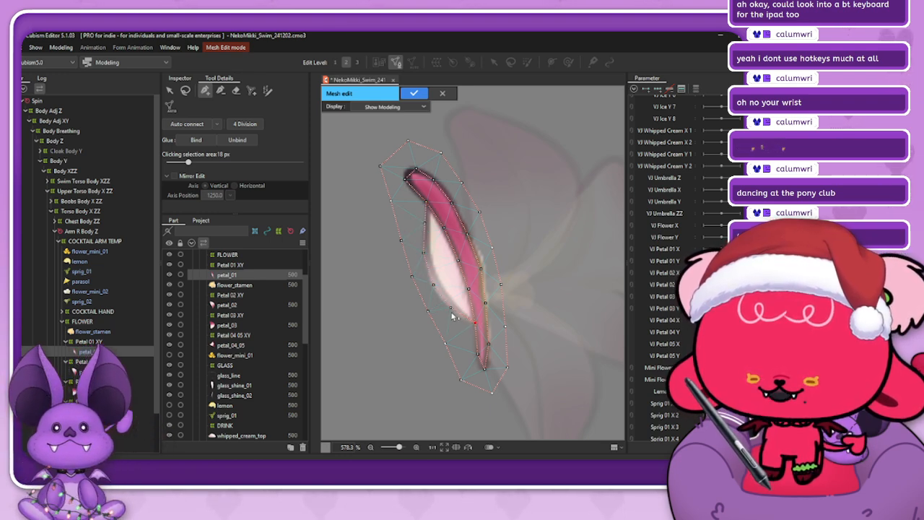
pyautogui.click(453, 310)
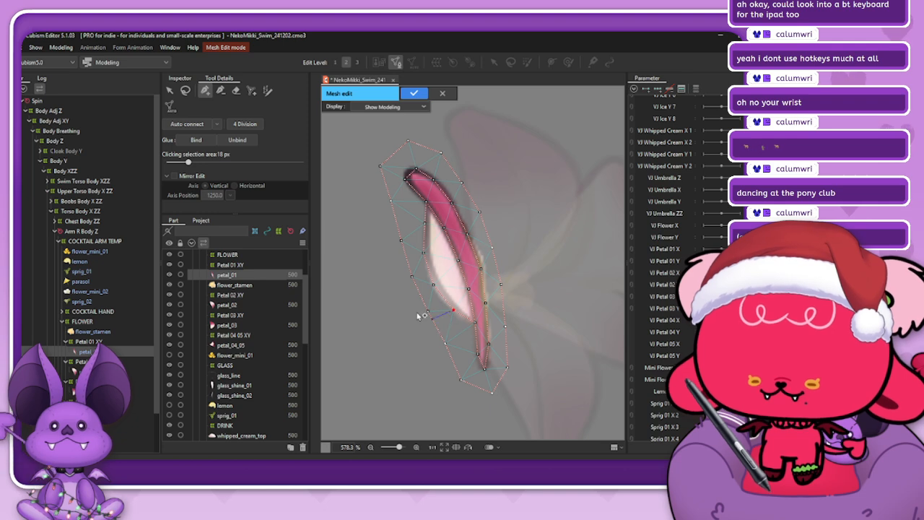
# - Even out petal_01's mesh outline at the lower side, base and tip, auto-connect the vertices, and accept the mesh edit
pyautogui.click(441, 337)
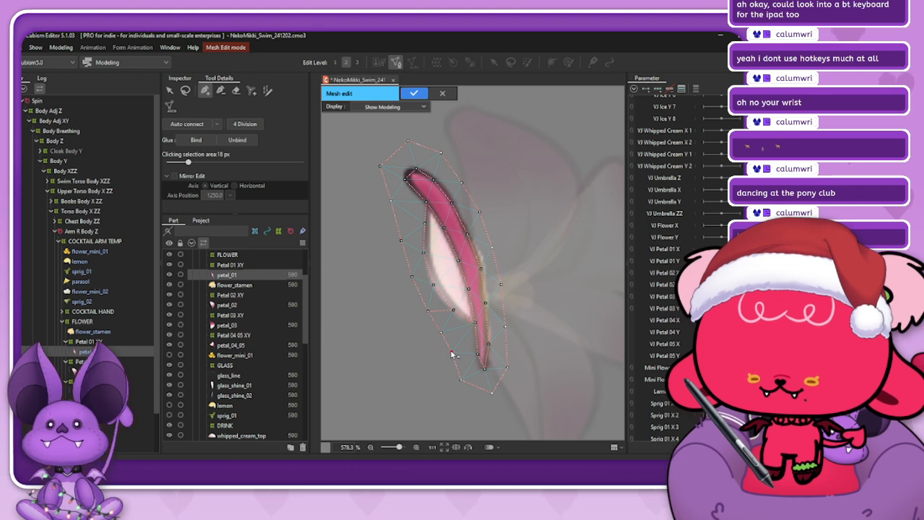
pyautogui.click(477, 386)
pyautogui.moveTo(477, 386); pyautogui.dragTo(474, 391)
pyautogui.click(496, 390)
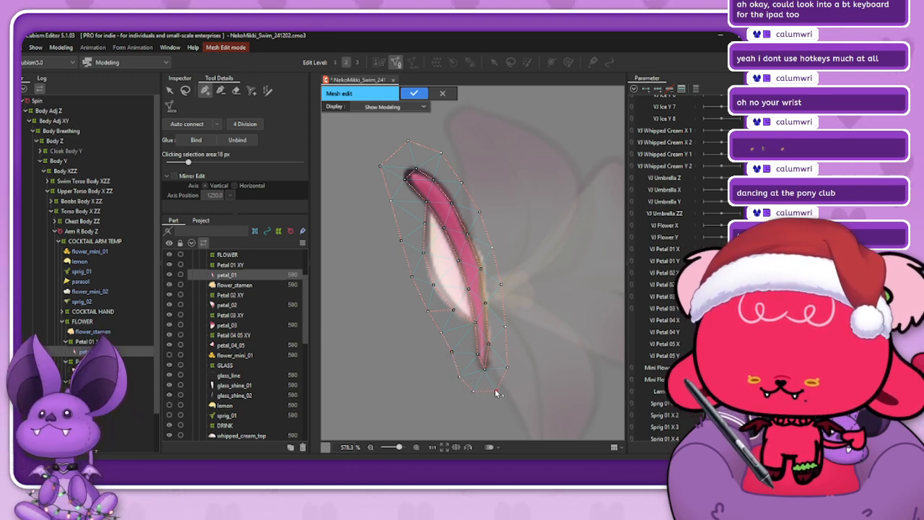
pyautogui.click(396, 151)
pyautogui.moveTo(408, 142)
pyautogui.mouseDown()
pyautogui.moveTo(416, 142)
pyautogui.moveTo(396, 148)
pyautogui.mouseUp()
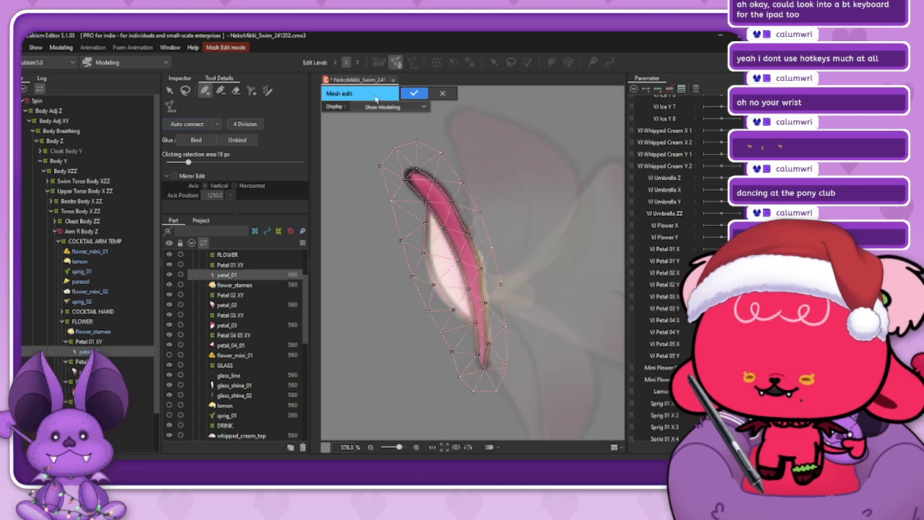
pyautogui.click(414, 94)
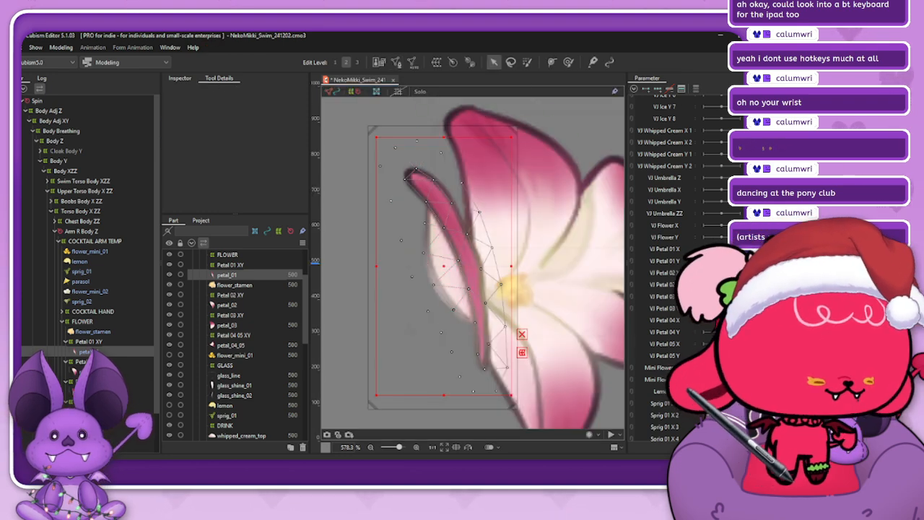
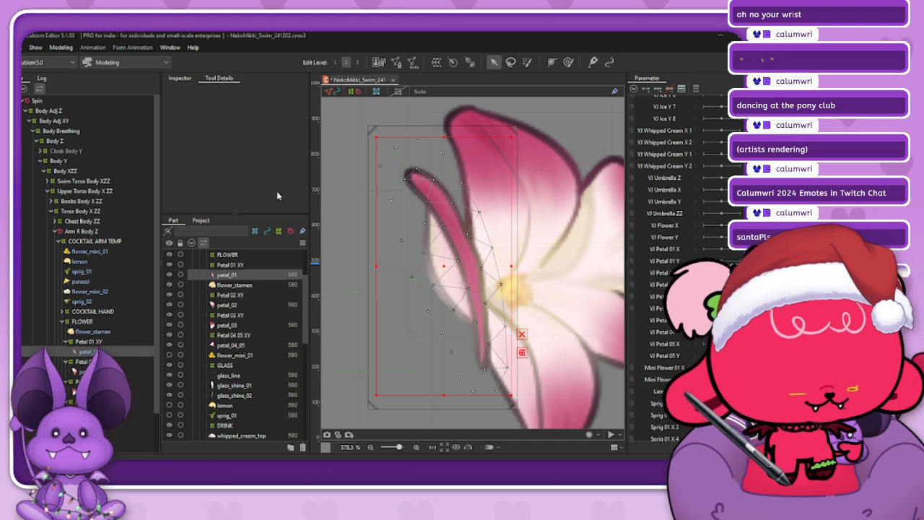
# - Add VJ Petal 01 X keyforms to the Petal 01 XY deformer and undo the trial deform brush strokes
pyautogui.scroll(-3, 513, 214)
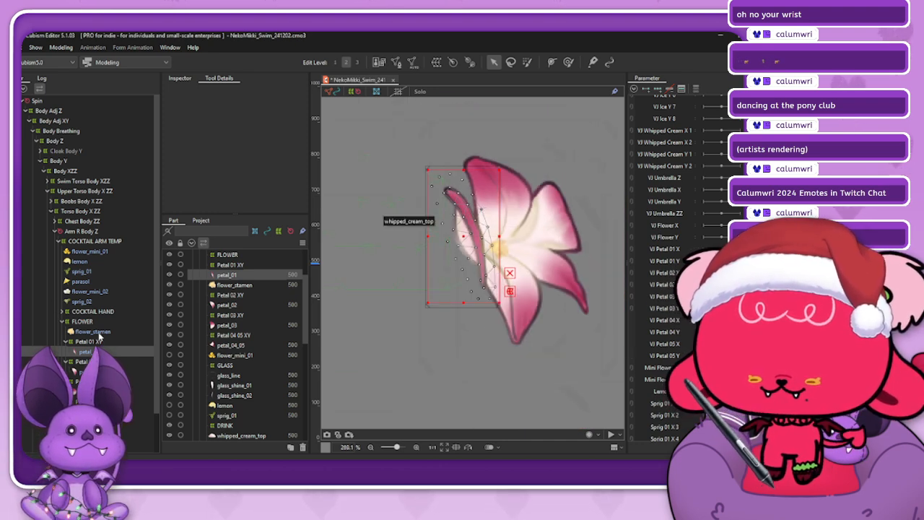
pyautogui.click(428, 306)
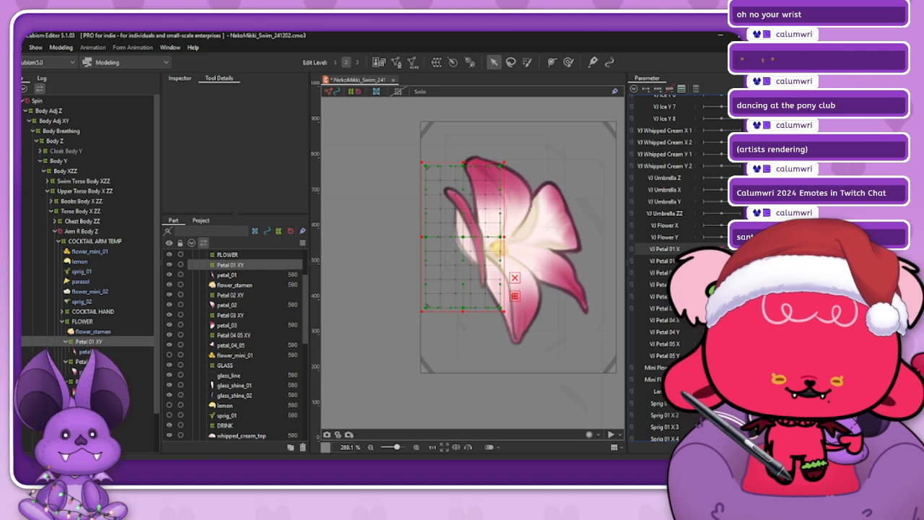
pyautogui.click(568, 62)
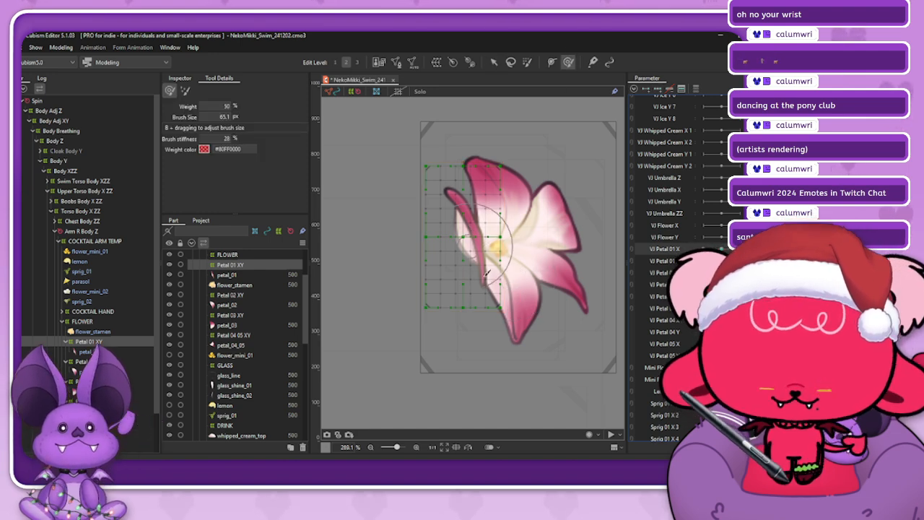
pyautogui.moveTo(496, 275)
pyautogui.mouseDown()
pyautogui.moveTo(474, 231)
pyautogui.moveTo(477, 244)
pyautogui.moveTo(481, 230)
pyautogui.moveTo(489, 237)
pyautogui.moveTo(528, 232)
pyautogui.moveTo(479, 235)
pyautogui.moveTo(517, 226)
pyautogui.moveTo(522, 315)
pyautogui.moveTo(534, 268)
pyautogui.mouseUp()
pyautogui.hotkey('ctrl', 'z')
pyautogui.moveTo(738, 249); pyautogui.dragTo(721, 249)
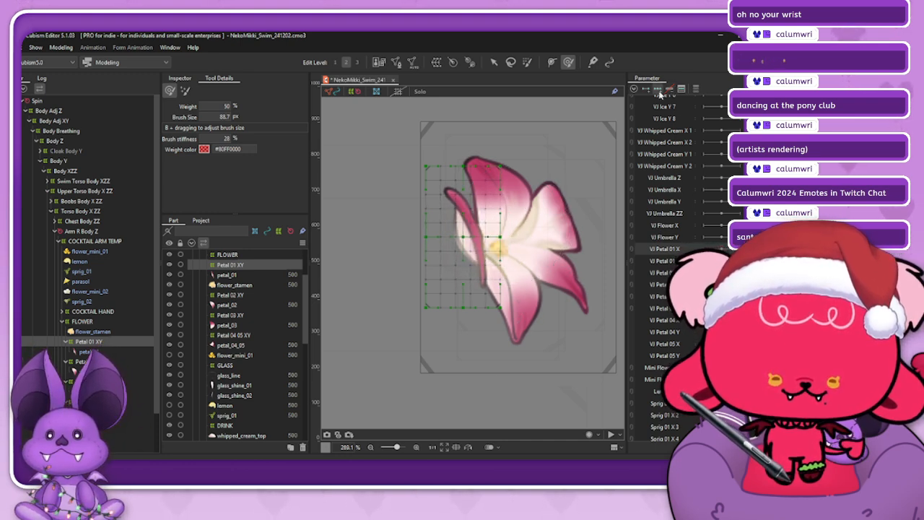
pyautogui.moveTo(491, 303); pyautogui.dragTo(499, 307)
pyautogui.hotkey('ctrl', 'z')
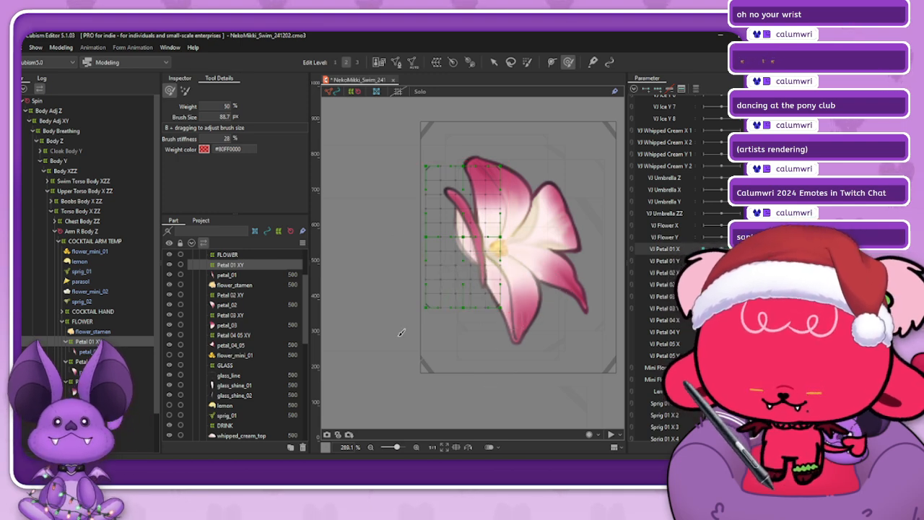
# - Brush-deform the Petal 01 XY deformer toward the flower's centre at the VJ Petal 01 X maximum, adjusting its upper and lower edges
pyautogui.moveTo(379, 267)
pyautogui.mouseDown()
pyautogui.moveTo(416, 337)
pyautogui.moveTo(477, 356)
pyautogui.mouseUp()
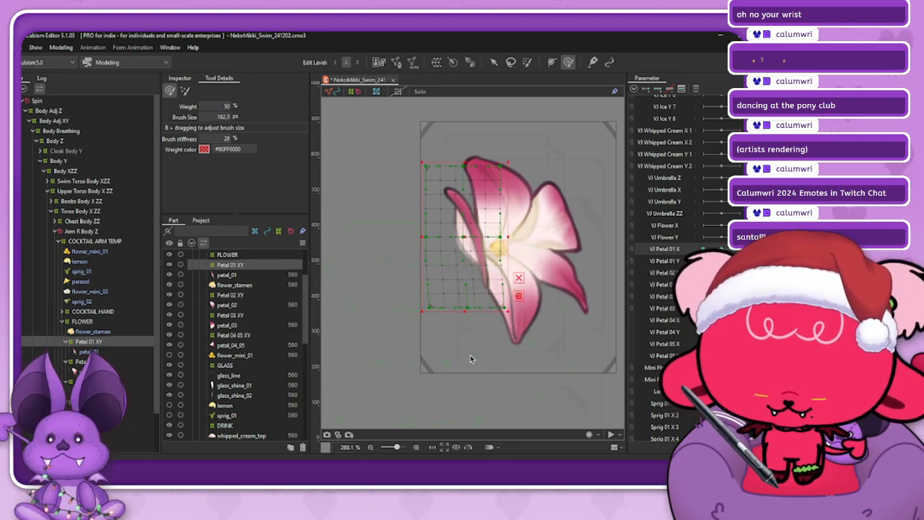
pyautogui.moveTo(446, 131)
pyautogui.mouseDown()
pyautogui.moveTo(469, 117)
pyautogui.moveTo(395, 110)
pyautogui.mouseUp()
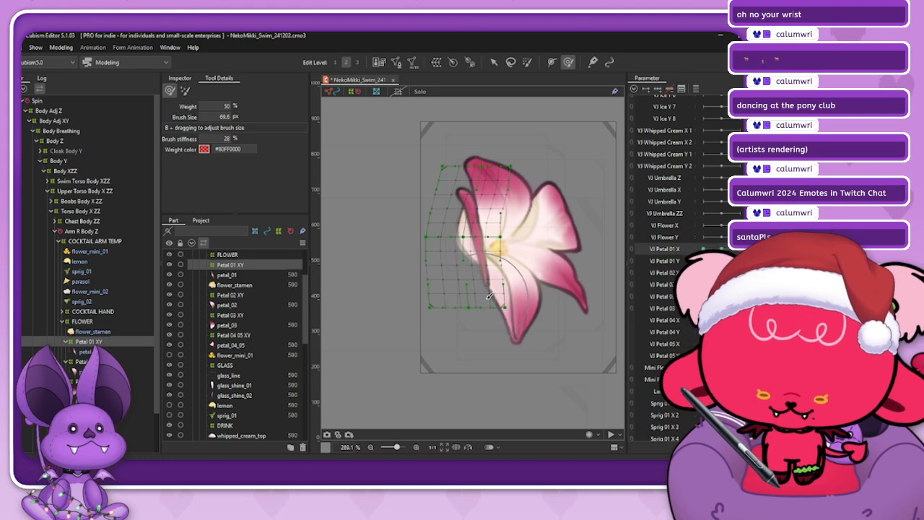
pyautogui.click(722, 249)
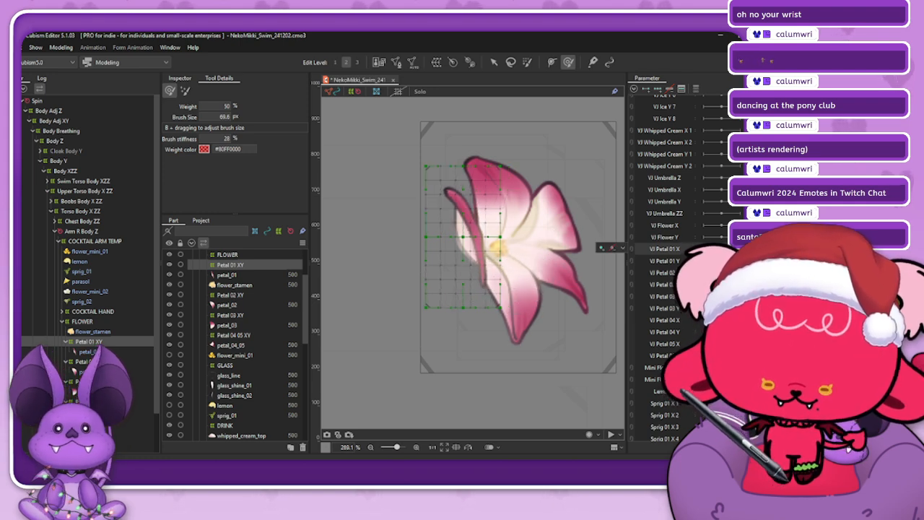
pyautogui.click(738, 249)
pyautogui.click(721, 249)
pyautogui.moveTo(722, 249); pyautogui.dragTo(739, 249)
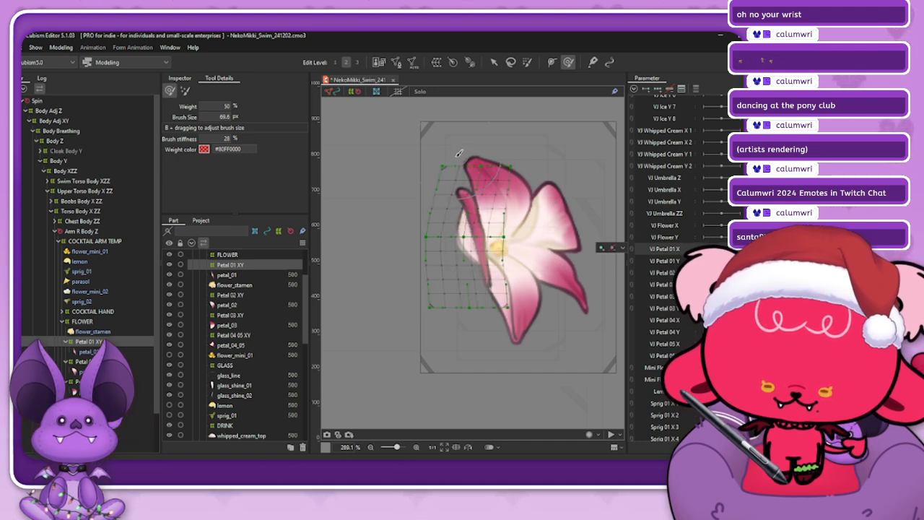
pyautogui.moveTo(465, 170); pyautogui.dragTo(467, 166)
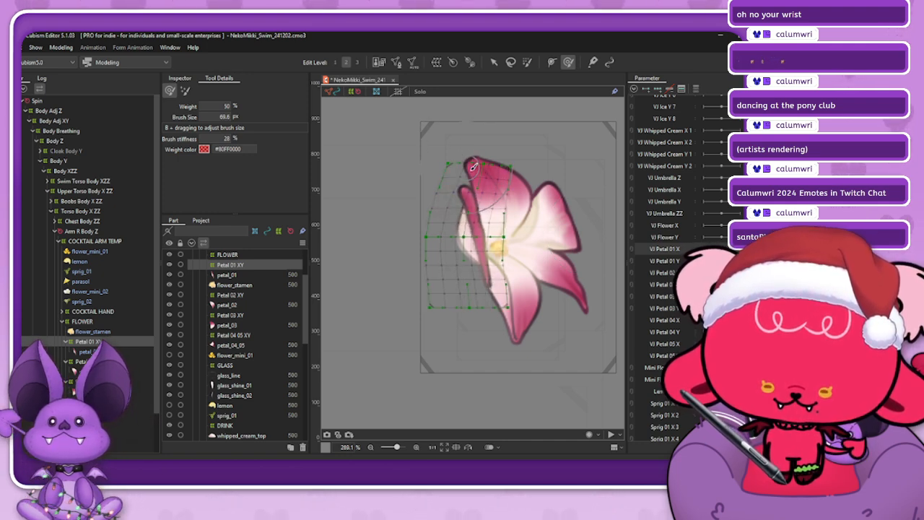
pyautogui.moveTo(496, 308); pyautogui.dragTo(498, 313)
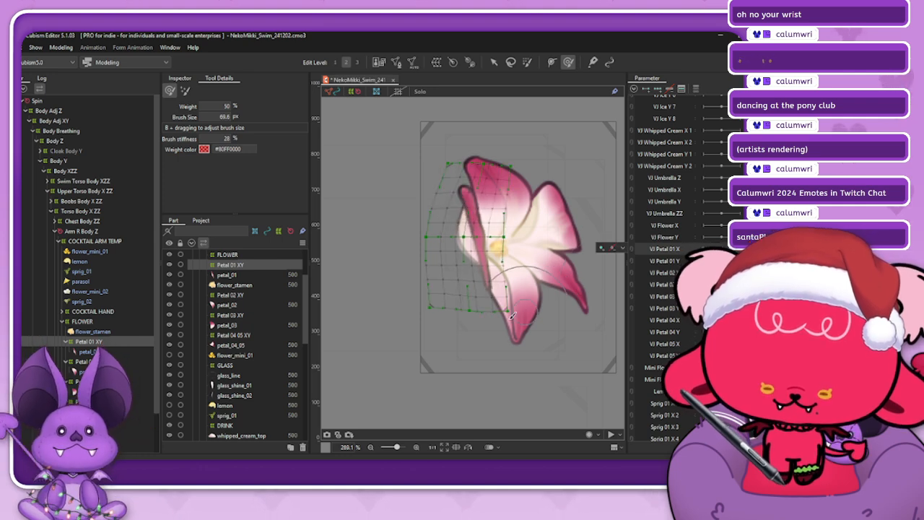
# - Blend the inverse of the maximum shape into the VJ Petal 01 X minimum keyform with compatibility -100, and select that keyform
pyautogui.click(703, 249)
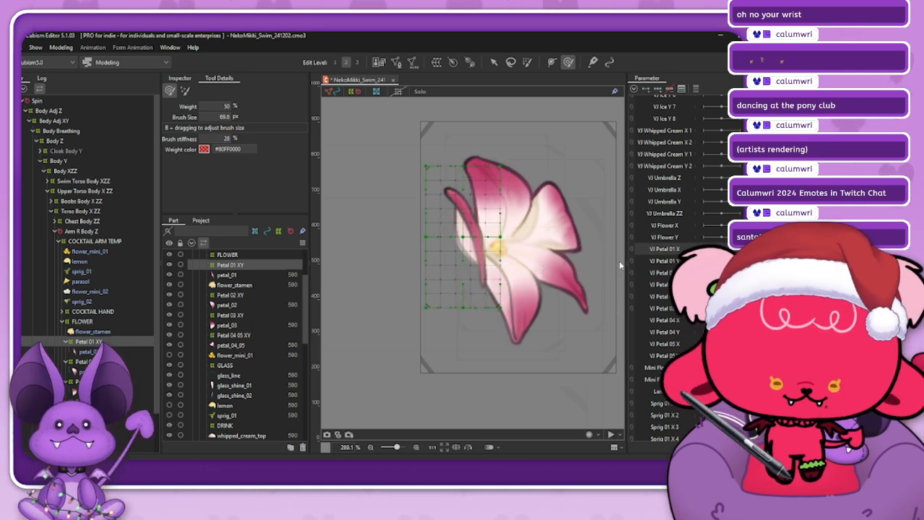
pyautogui.hotkey('ctrl', 'shift', 'v')
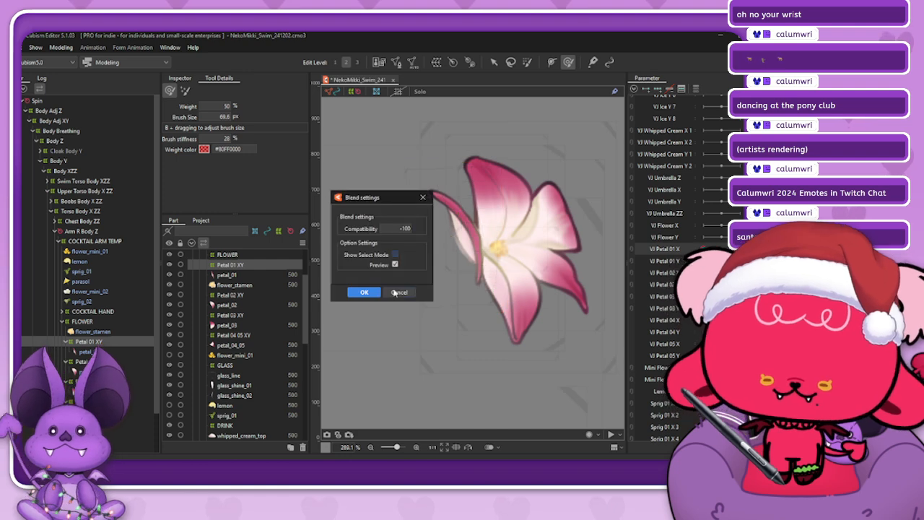
pyautogui.click(363, 291)
pyautogui.moveTo(721, 248)
pyautogui.mouseDown()
pyautogui.moveTo(738, 248)
pyautogui.moveTo(703, 248)
pyautogui.mouseUp()
pyautogui.click(751, 248)
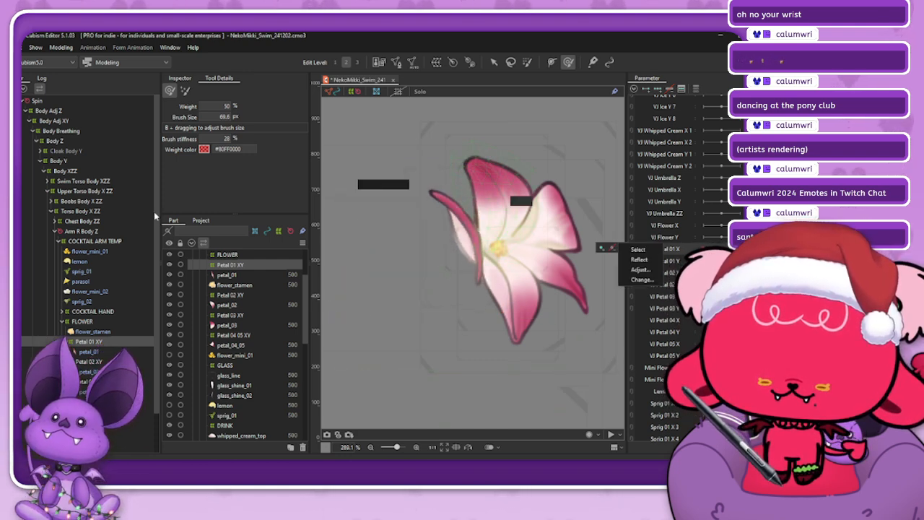
pyautogui.click(646, 250)
# - Hide the selection display, refine petal_01 at the VJ Petal 01 X minimum, and blend its inverse into the maximum at compatibility -100
pyautogui.moveTo(459, 238)
pyautogui.mouseDown()
pyautogui.moveTo(451, 250)
pyautogui.moveTo(449, 234)
pyautogui.mouseUp()
pyautogui.hotkey('ctrl', 'h')
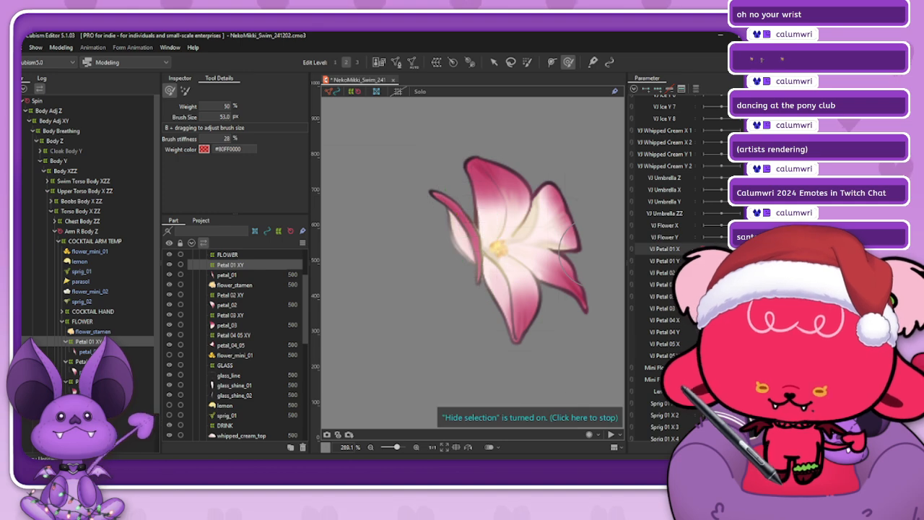
pyautogui.moveTo(738, 249)
pyautogui.mouseDown()
pyautogui.moveTo(721, 249)
pyautogui.moveTo(738, 250)
pyautogui.mouseUp()
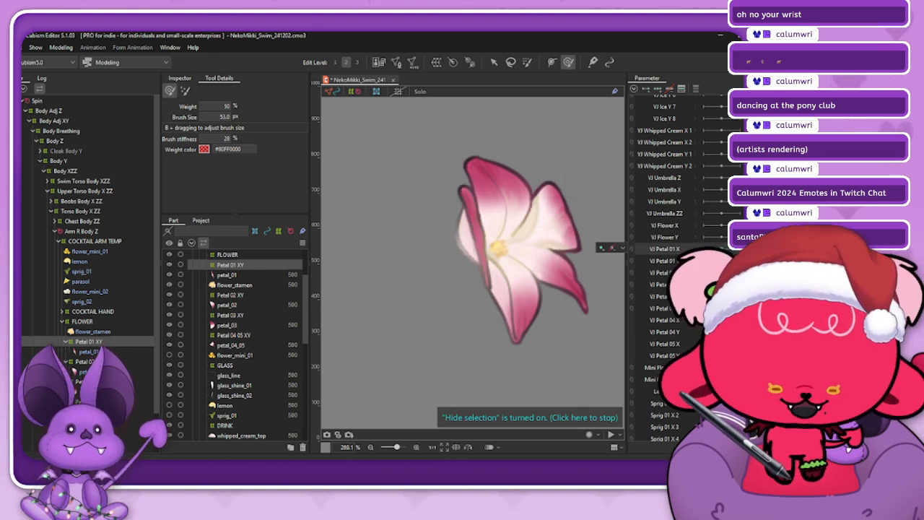
pyautogui.moveTo(720, 249)
pyautogui.mouseDown()
pyautogui.moveTo(739, 249)
pyautogui.moveTo(721, 249)
pyautogui.mouseUp()
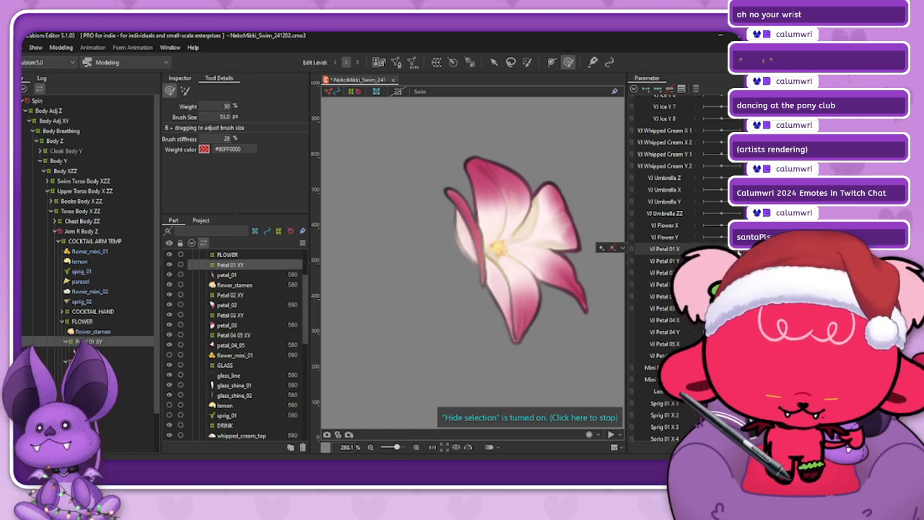
pyautogui.moveTo(721, 249); pyautogui.dragTo(710, 249)
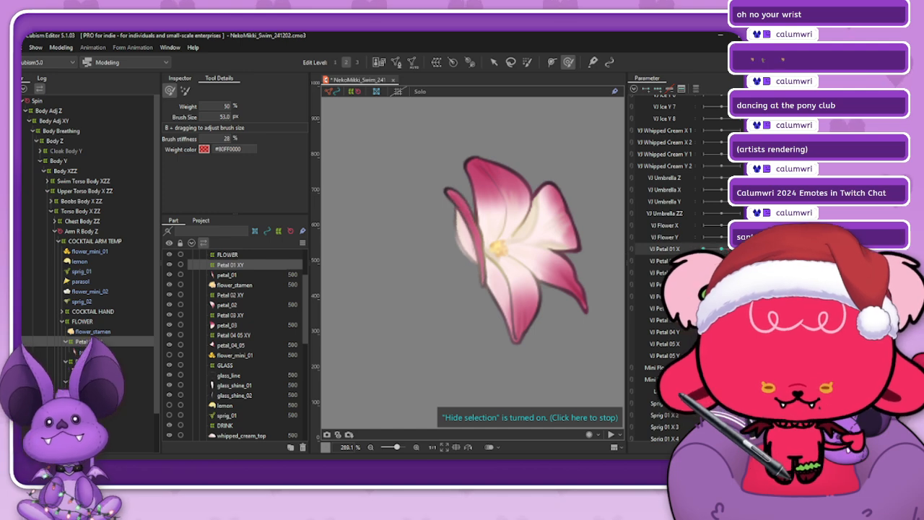
pyautogui.hotkey('ctrl', 'shift', 'b')
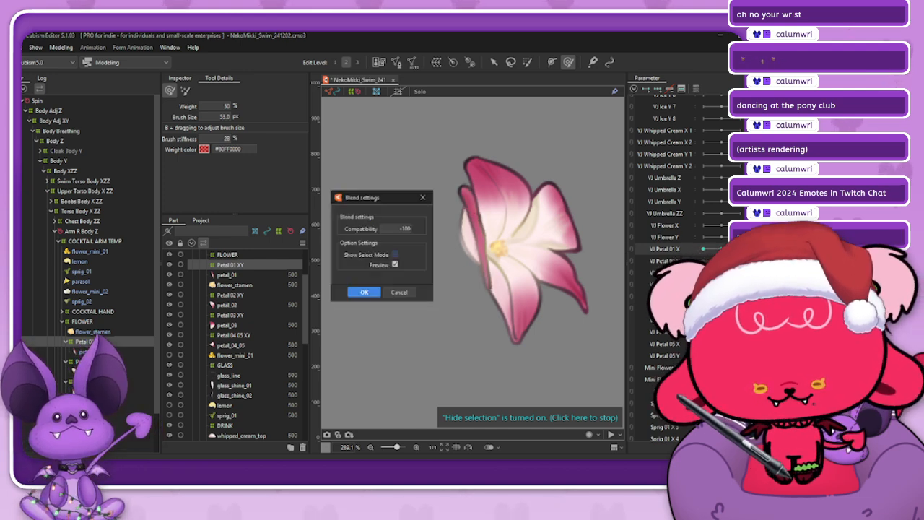
pyautogui.click(367, 293)
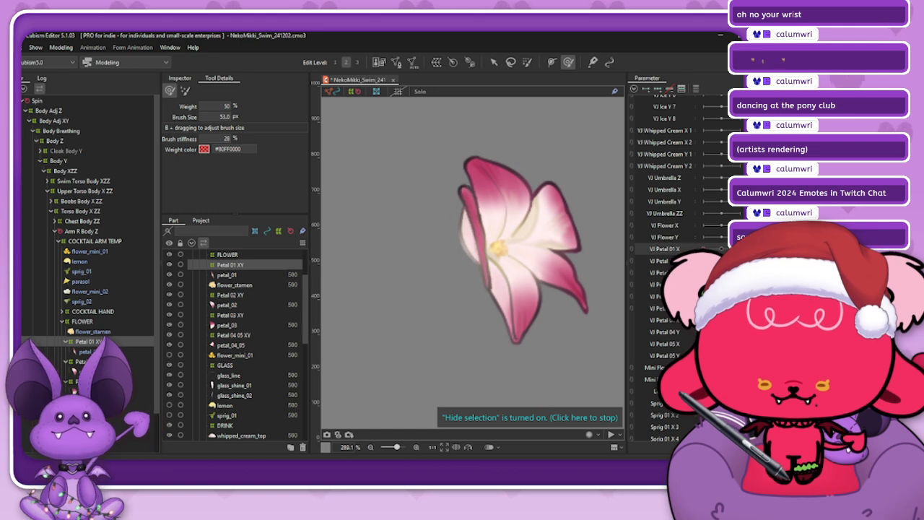
# - Touch up petal_01's pale section with a smaller deform brush at the VJ Petal 01 X minimum and check the full movement
pyautogui.moveTo(739, 249); pyautogui.dragTo(703, 249)
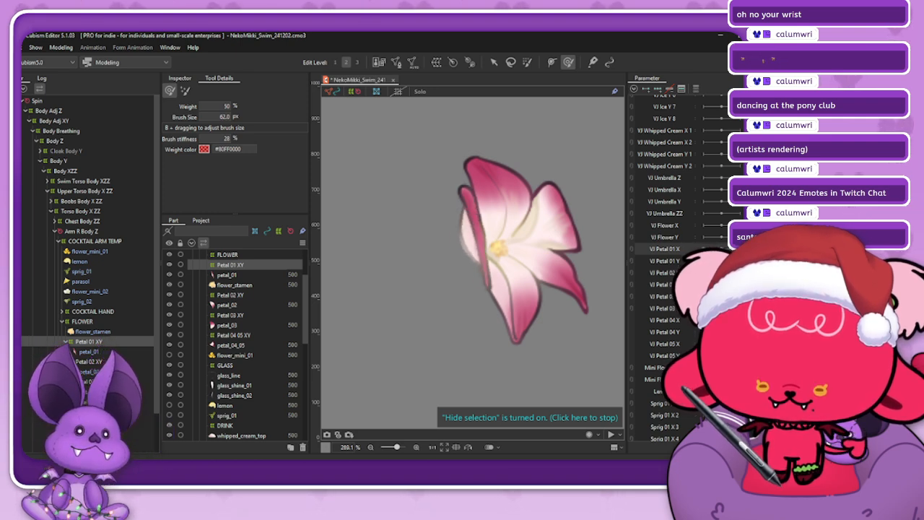
pyautogui.moveTo(481, 231); pyautogui.dragTo(468, 240)
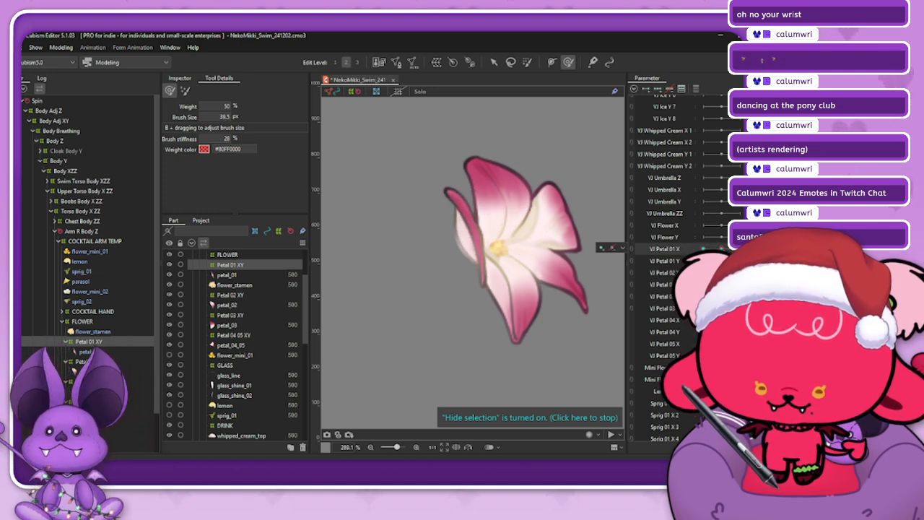
pyautogui.moveTo(704, 249); pyautogui.dragTo(722, 248)
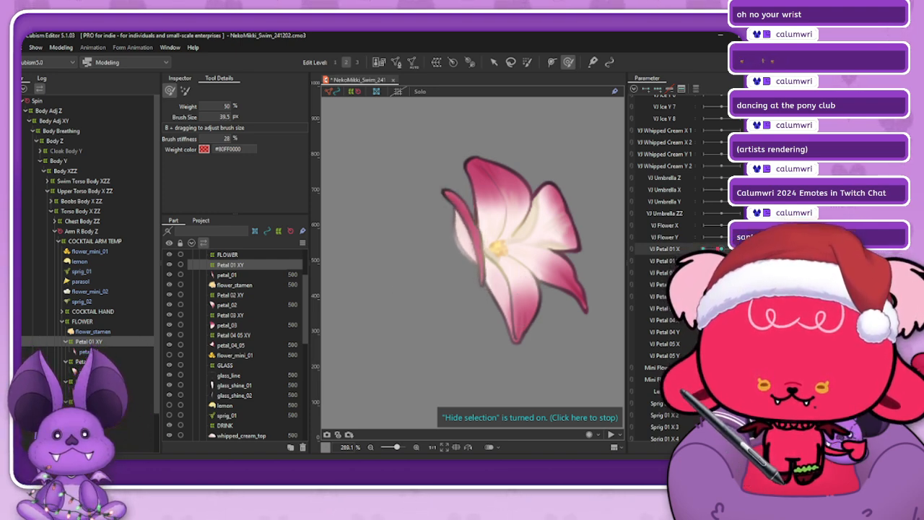
pyautogui.moveTo(715, 248); pyautogui.dragTo(722, 249)
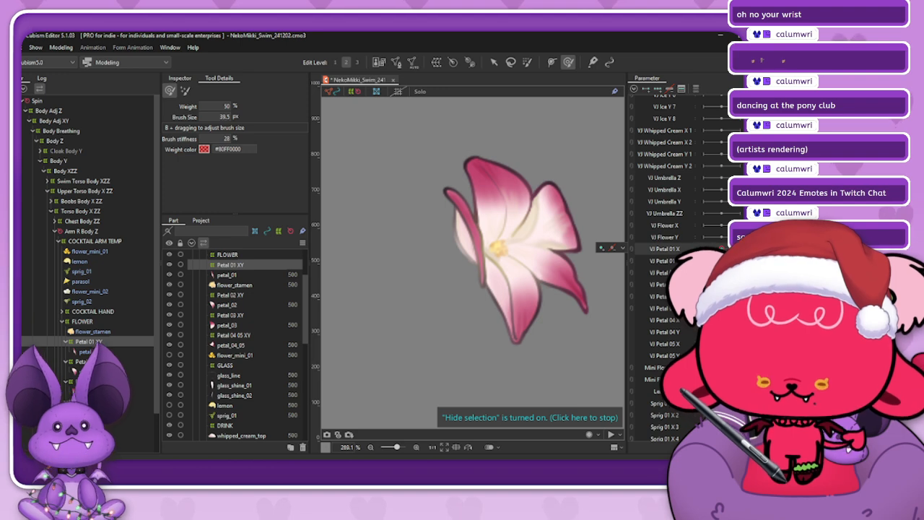
pyautogui.moveTo(706, 249); pyautogui.dragTo(740, 249)
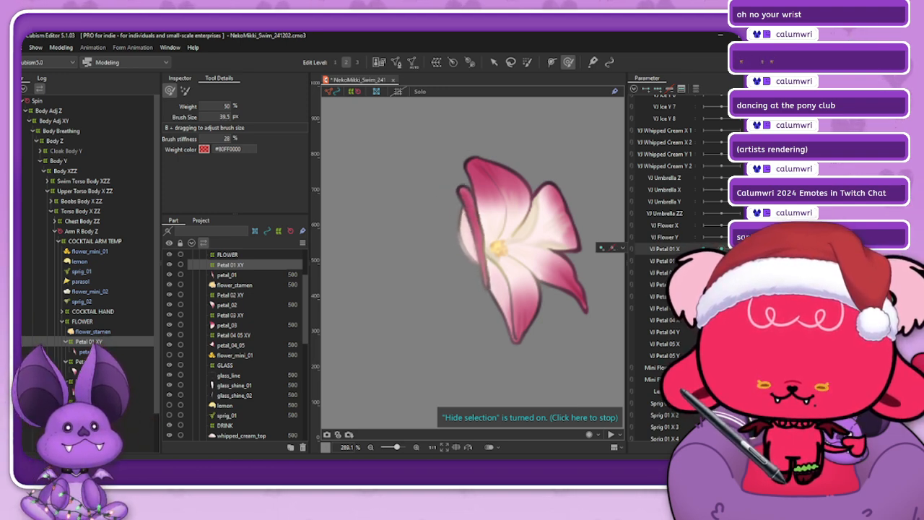
# - Bend petal_01's tip inward with a larger brush at the VJ Petal 01 X maximum, and blend its inverse into the minimum at -100
pyautogui.press('b')
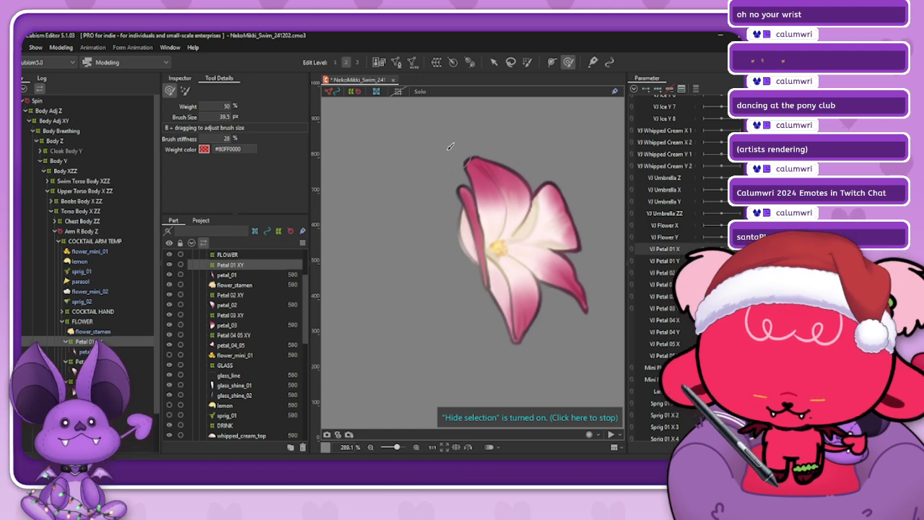
pyautogui.moveTo(448, 167)
pyautogui.mouseDown()
pyautogui.moveTo(451, 180)
pyautogui.moveTo(466, 153)
pyautogui.mouseUp()
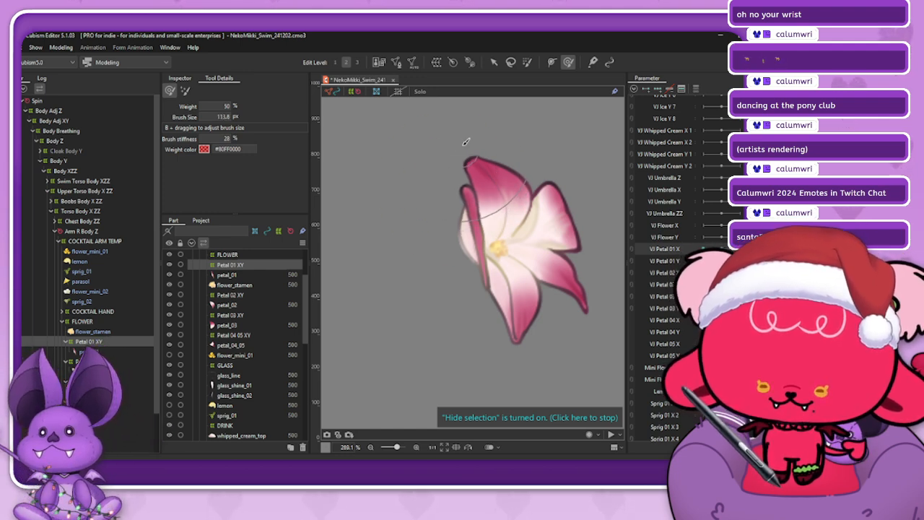
pyautogui.moveTo(740, 249); pyautogui.dragTo(703, 249)
pyautogui.hotkey('ctrl', 'b')
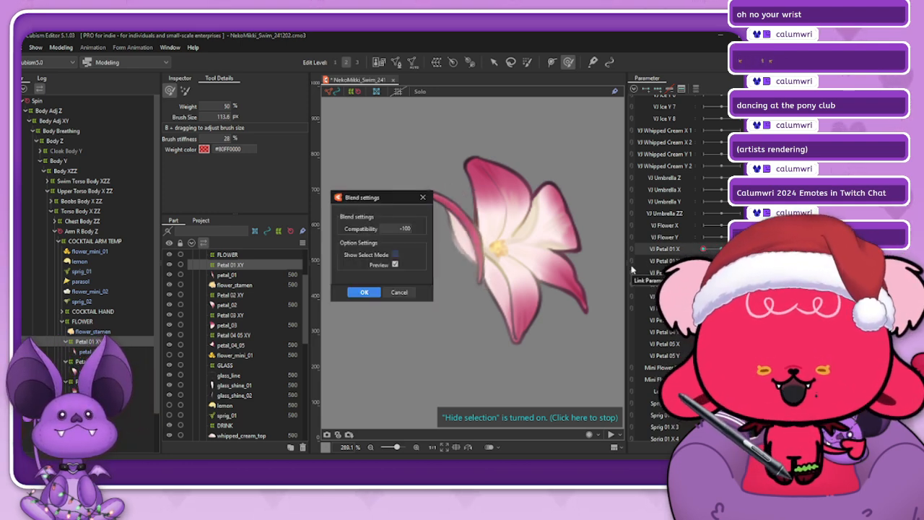
pyautogui.click(363, 291)
pyautogui.moveTo(703, 249)
pyautogui.mouseDown()
pyautogui.moveTo(739, 249)
pyautogui.moveTo(703, 249)
pyautogui.mouseUp()
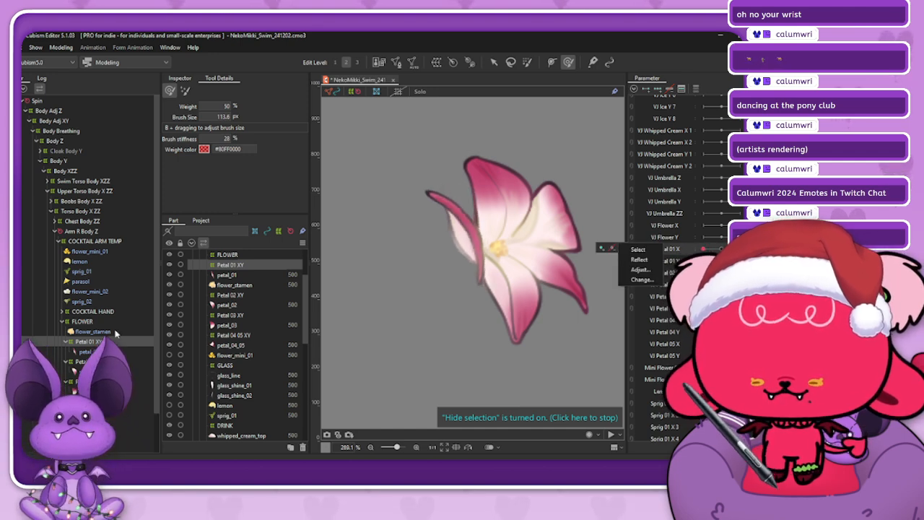
pyautogui.click(410, 201)
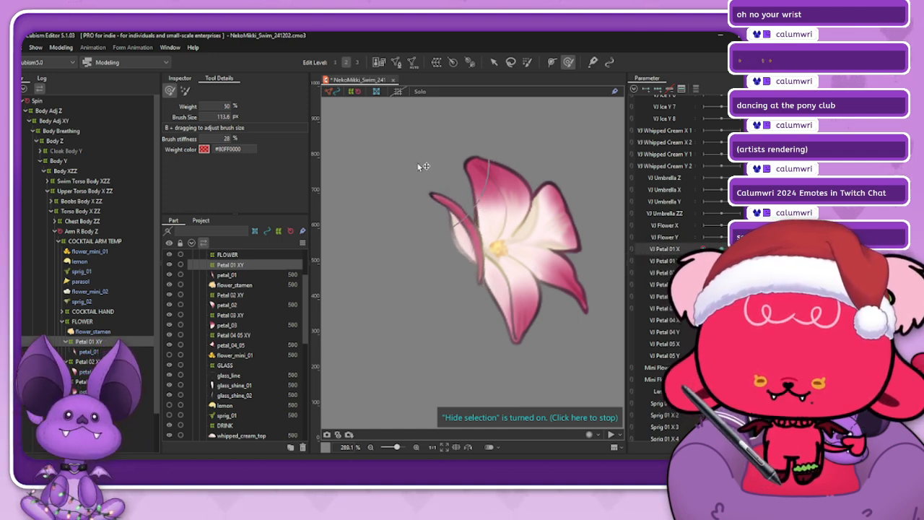
# - Apply Ellipse Interpolation to the Petal 01 XY deformer's VJ Petal 01 X keyforms
pyautogui.moveTo(703, 249)
pyautogui.mouseDown()
pyautogui.moveTo(721, 249)
pyautogui.moveTo(702, 249)
pyautogui.mouseUp()
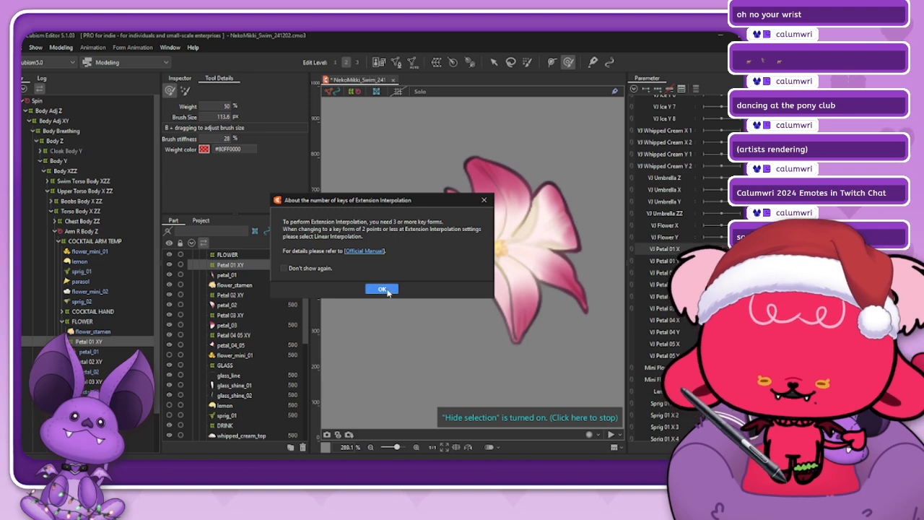
pyautogui.click(387, 290)
pyautogui.click(348, 226)
pyautogui.click(344, 239)
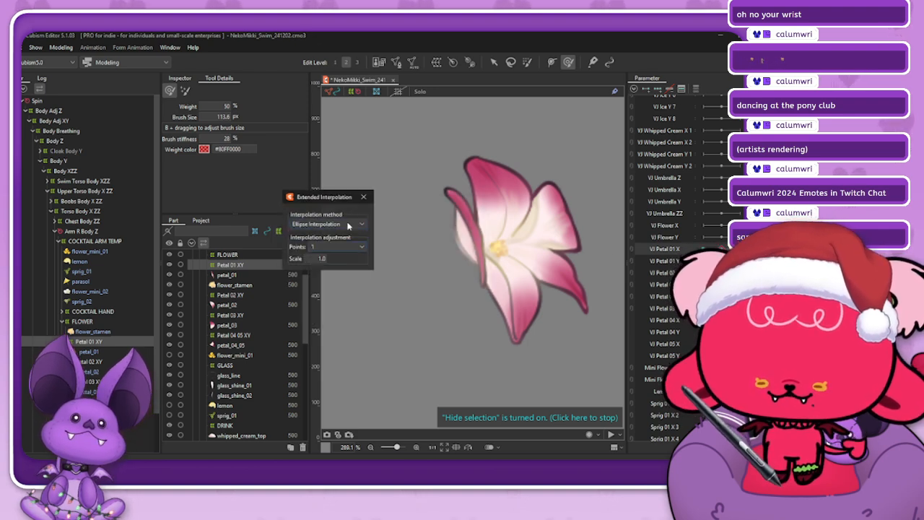
pyautogui.click(363, 196)
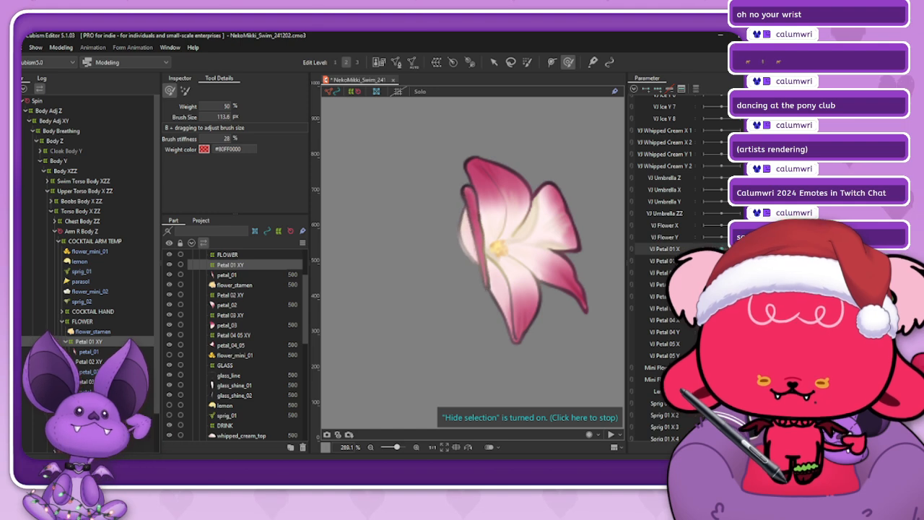
# - Brush-deform petal_01's tip, fold and base on a VJ Petal 01 Y keyform, varying the brush size
pyautogui.scroll(-2, 410, 252)
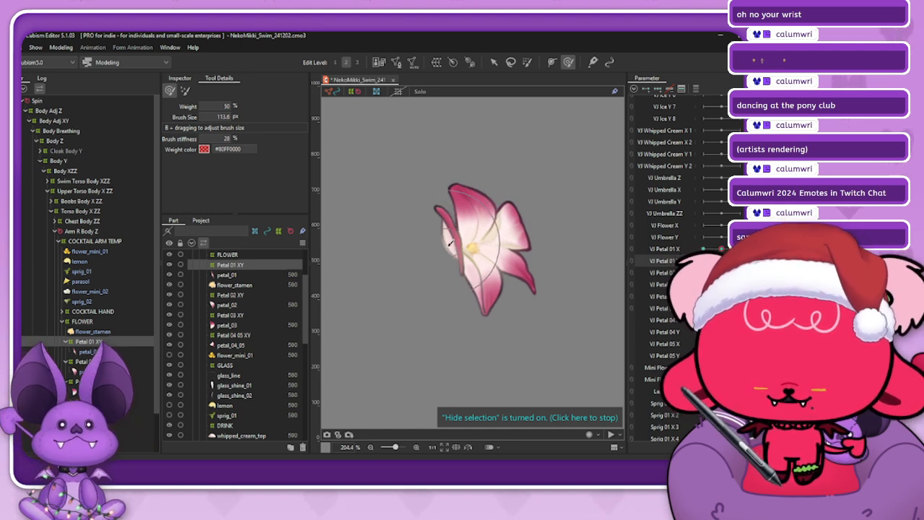
pyautogui.press('b')
pyautogui.moveTo(448, 234); pyautogui.dragTo(441, 245)
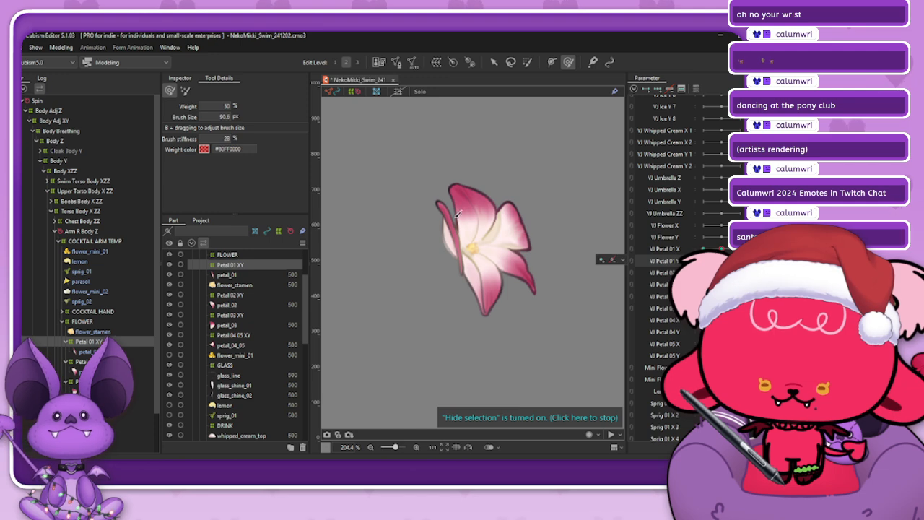
pyautogui.moveTo(437, 173); pyautogui.dragTo(447, 200)
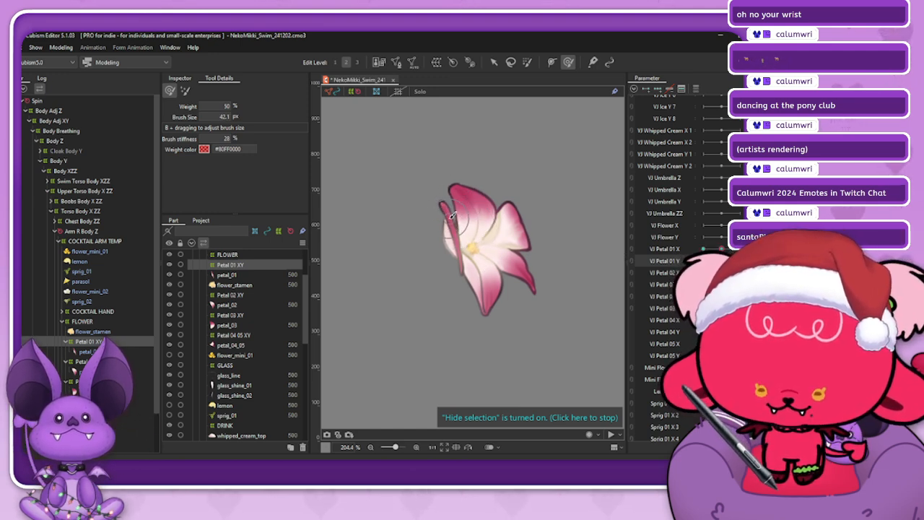
pyautogui.moveTo(454, 213)
pyautogui.mouseDown()
pyautogui.moveTo(473, 221)
pyautogui.moveTo(464, 220)
pyautogui.mouseUp()
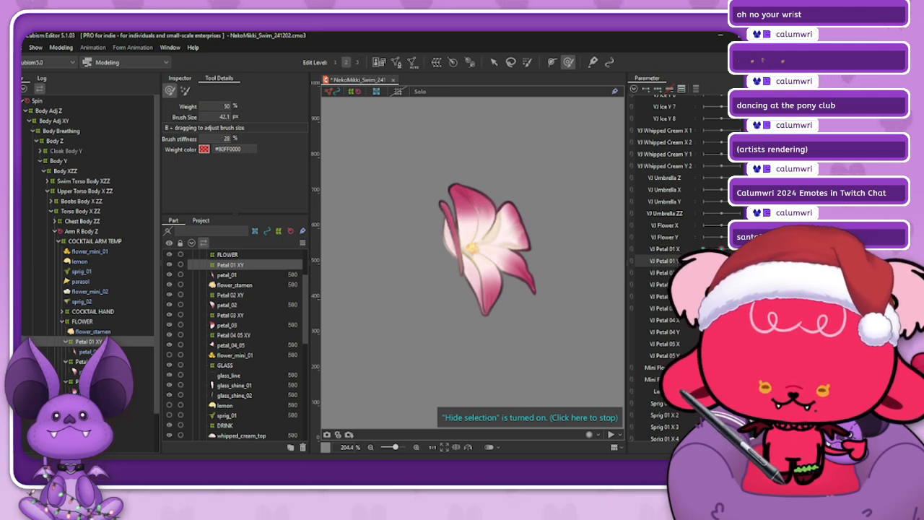
pyautogui.moveTo(466, 288); pyautogui.dragTo(454, 228)
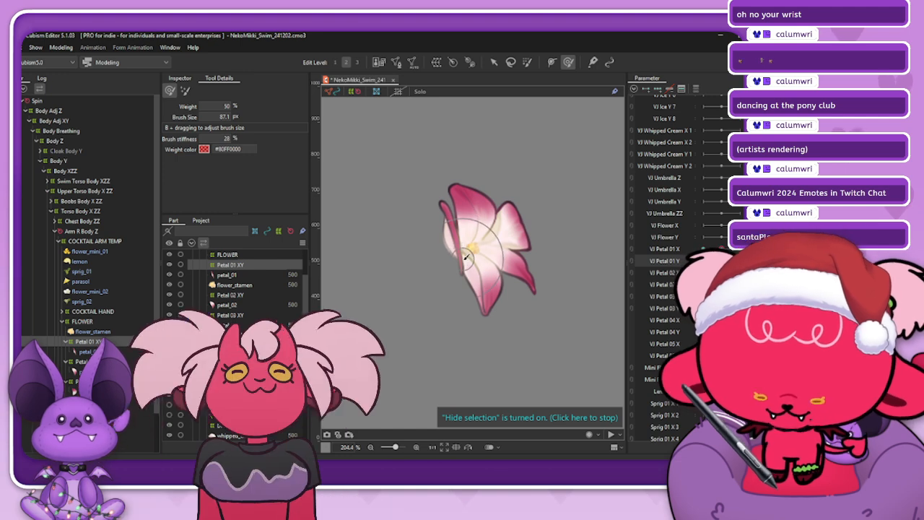
pyautogui.moveTo(466, 258); pyautogui.dragTo(462, 252)
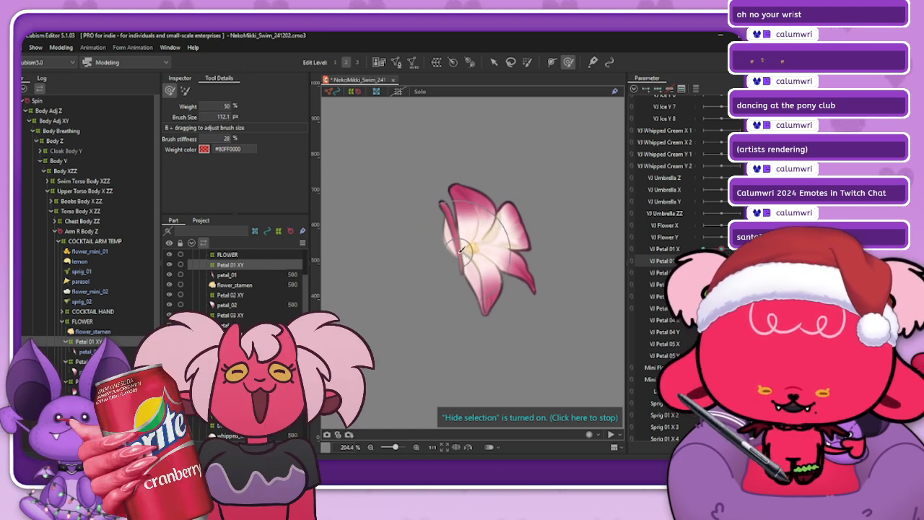
pyautogui.moveTo(464, 255); pyautogui.dragTo(460, 257)
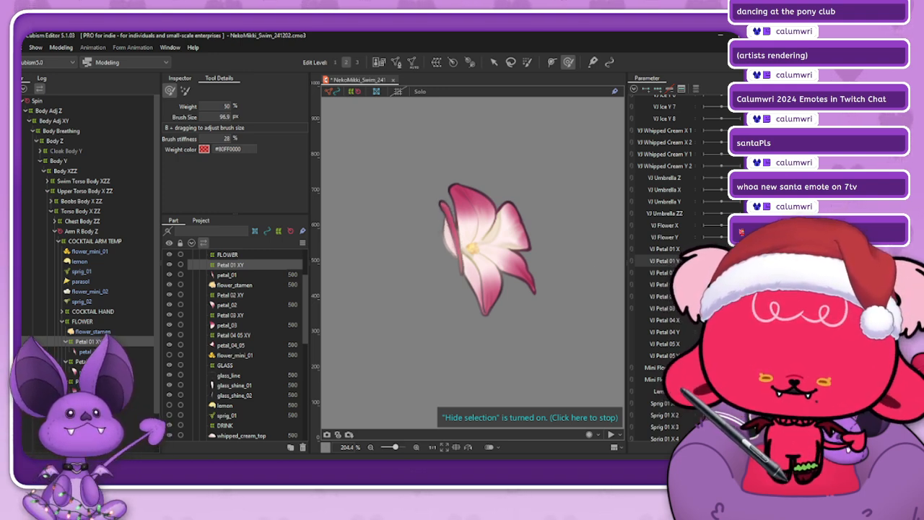
# - Finish brush-deforming petal_01 on VJ Petal 01 Y, blend its inverse into the opposite keyform at -100, and check the movement
pyautogui.moveTo(456, 222); pyautogui.dragTo(456, 197)
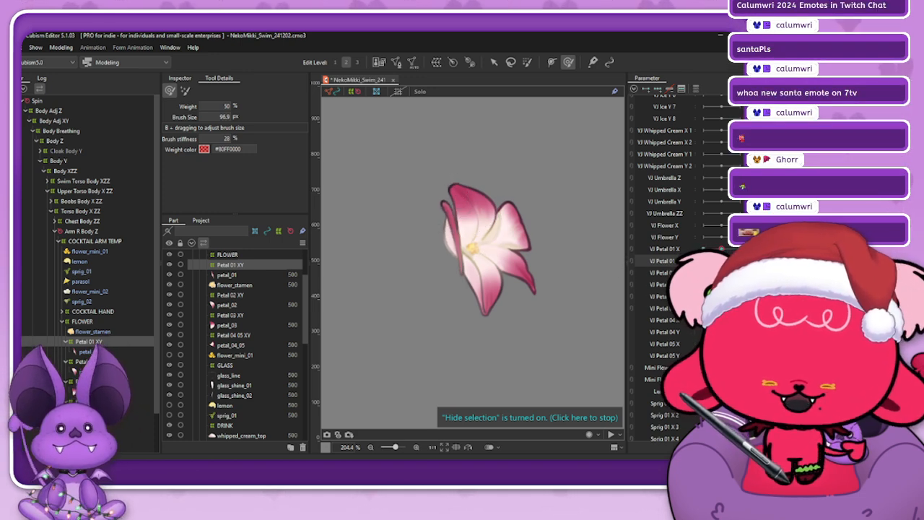
pyautogui.moveTo(721, 260); pyautogui.dragTo(648, 279)
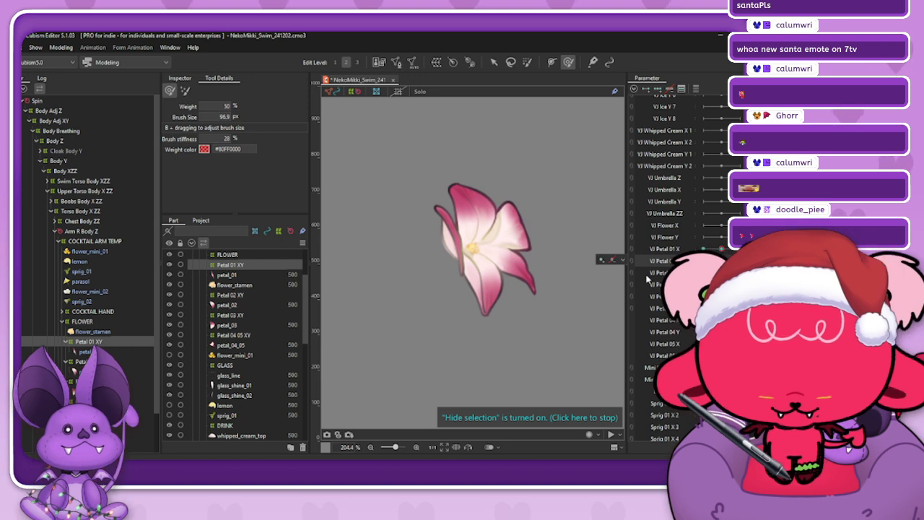
pyautogui.hotkey('ctrl', 'shift', 'v')
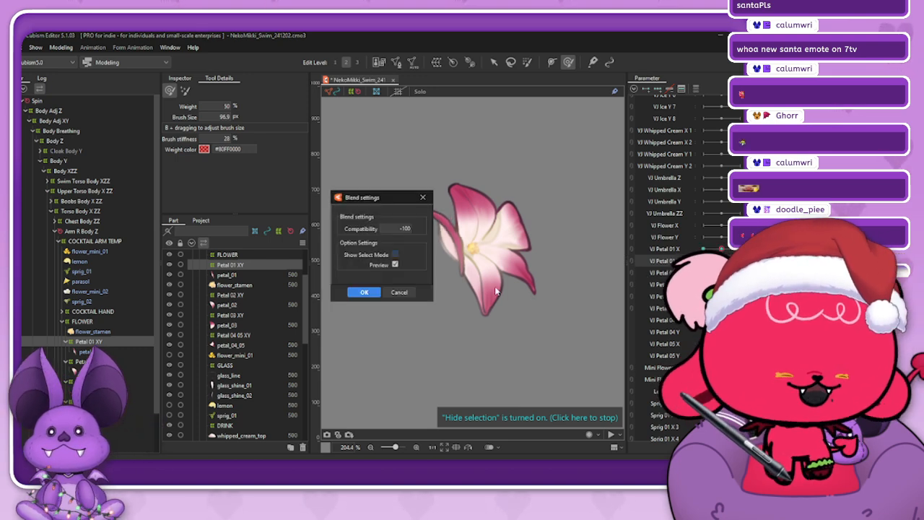
pyautogui.click(375, 292)
pyautogui.moveTo(706, 261)
pyautogui.mouseDown()
pyautogui.moveTo(731, 261)
pyautogui.moveTo(706, 261)
pyautogui.moveTo(721, 261)
pyautogui.mouseUp()
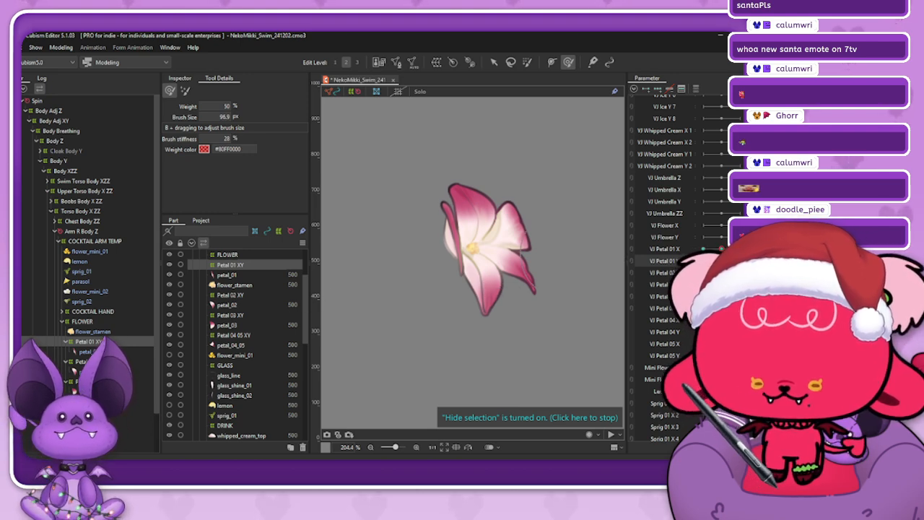
pyautogui.moveTo(721, 261)
pyautogui.mouseDown()
pyautogui.moveTo(655, 271)
pyautogui.moveTo(721, 262)
pyautogui.mouseUp()
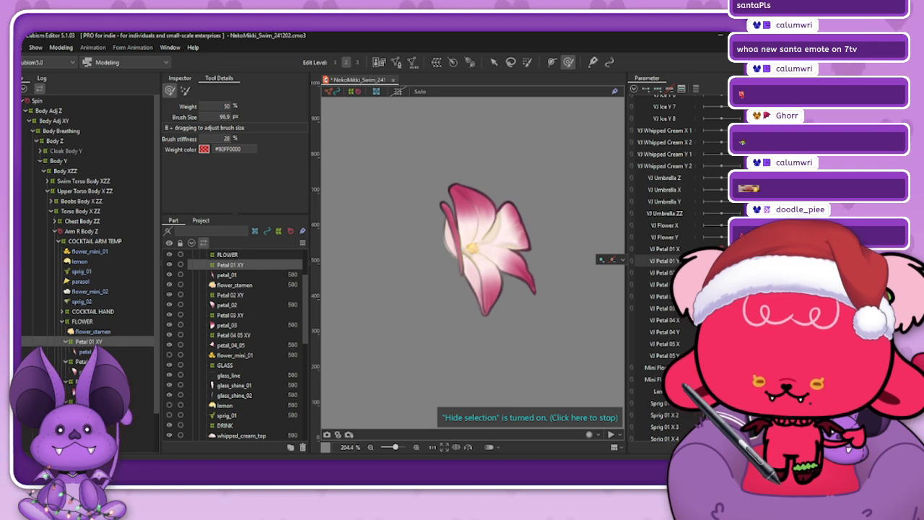
pyautogui.click(721, 261)
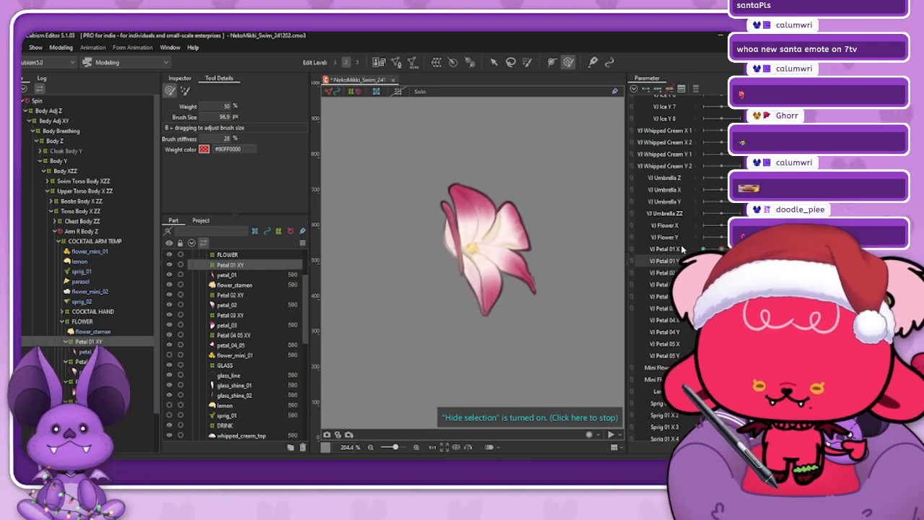
pyautogui.moveTo(721, 261)
pyautogui.mouseDown()
pyautogui.moveTo(703, 261)
pyautogui.moveTo(721, 262)
pyautogui.mouseUp()
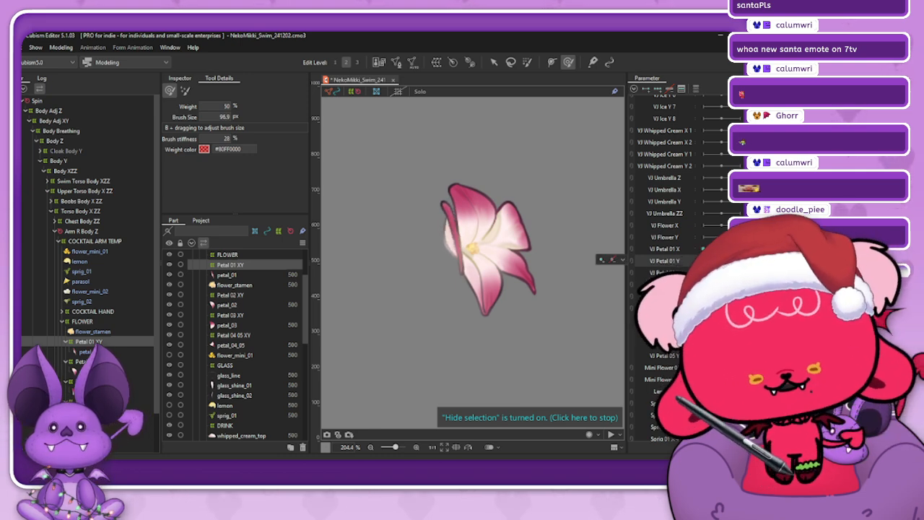
pyautogui.click(721, 261)
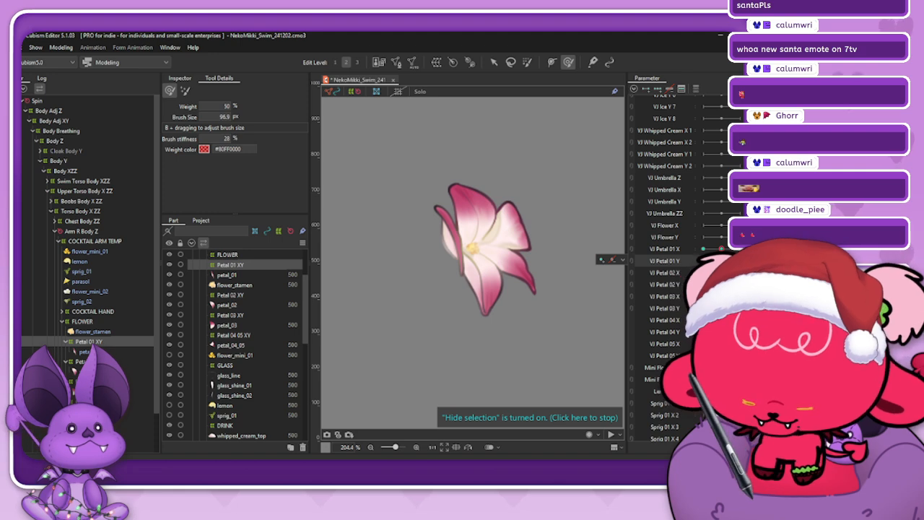
# - Link VJ Petal 01 X and VJ Petal 01 Y to test petal_01's combined movement, and unlink them
pyautogui.hotkey('ctrl', '4')
pyautogui.click(366, 337)
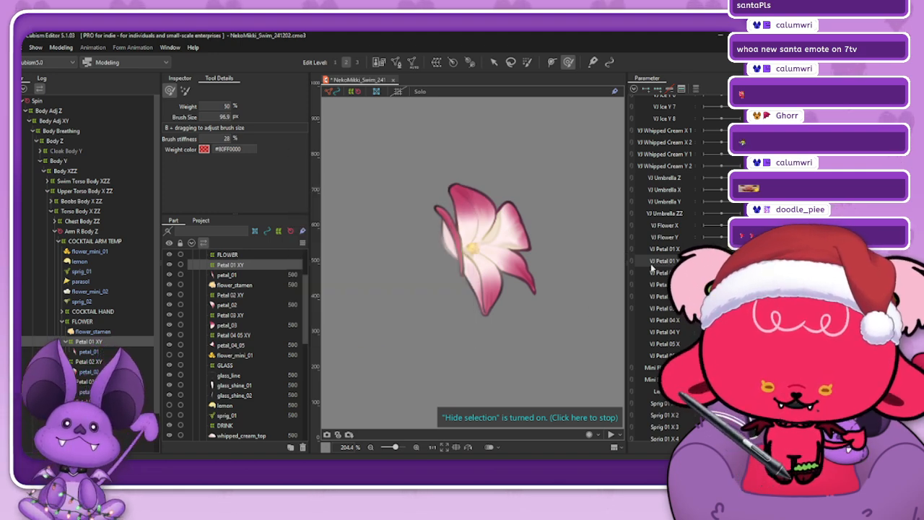
pyautogui.moveTo(721, 248); pyautogui.dragTo(704, 263)
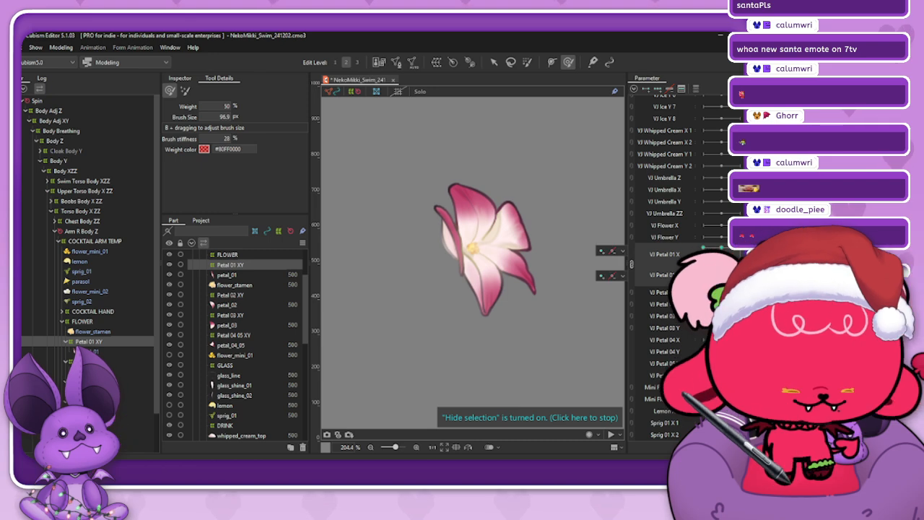
pyautogui.click(632, 264)
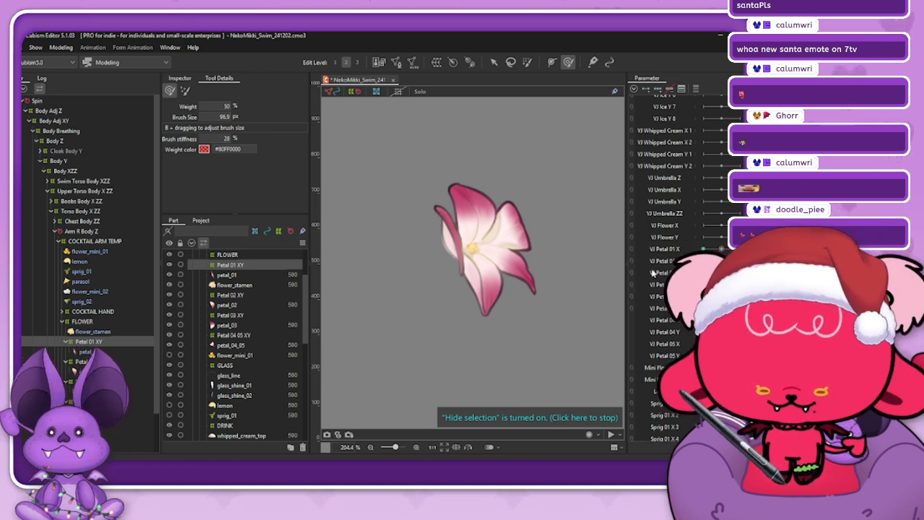
# - Show the Petal 02 XY deformer for VJ Petal 02 X and try a soft brush selection over petal_02's tip
pyautogui.click(88, 362)
pyautogui.click(665, 273)
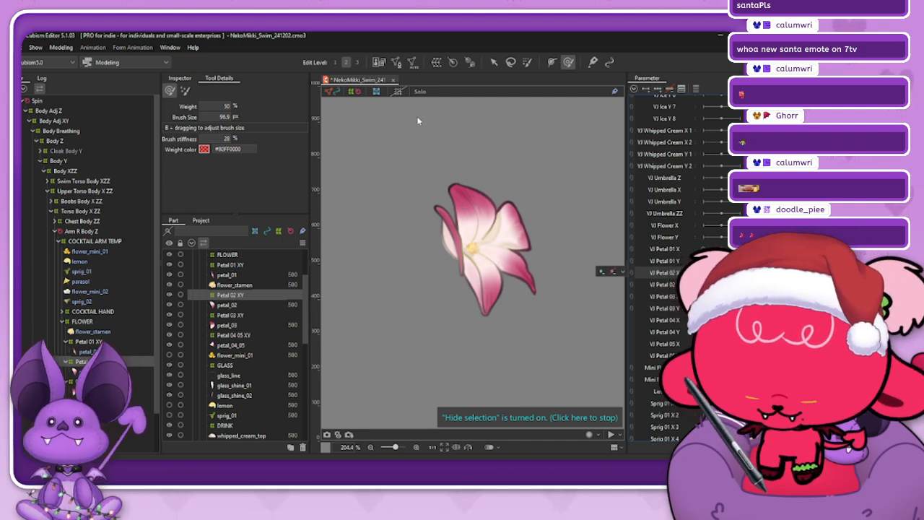
pyautogui.hotkey('ctrl', 'h')
pyautogui.moveTo(495, 365); pyautogui.dragTo(481, 360)
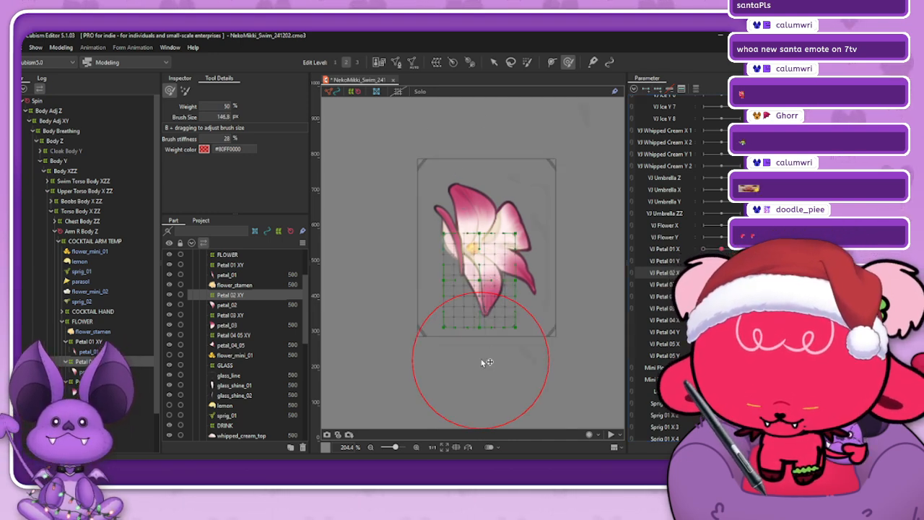
pyautogui.press('b')
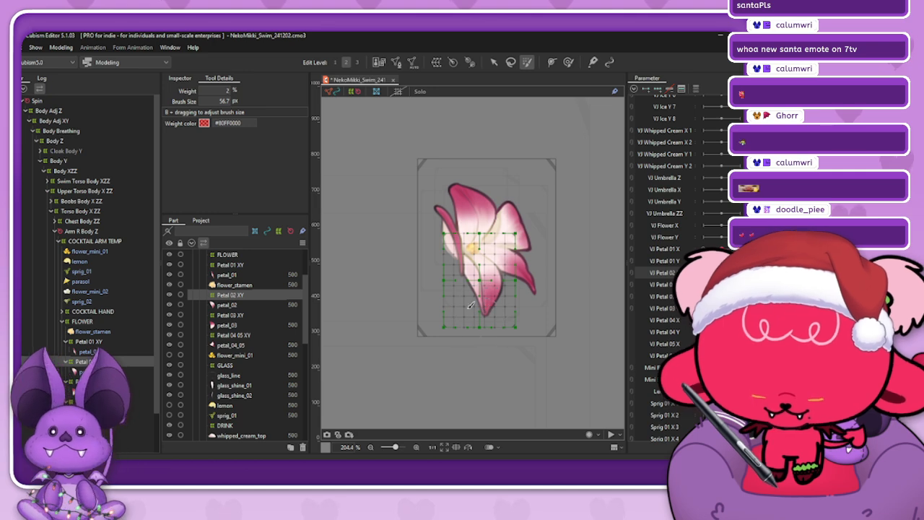
pyautogui.moveTo(470, 306); pyautogui.dragTo(475, 322)
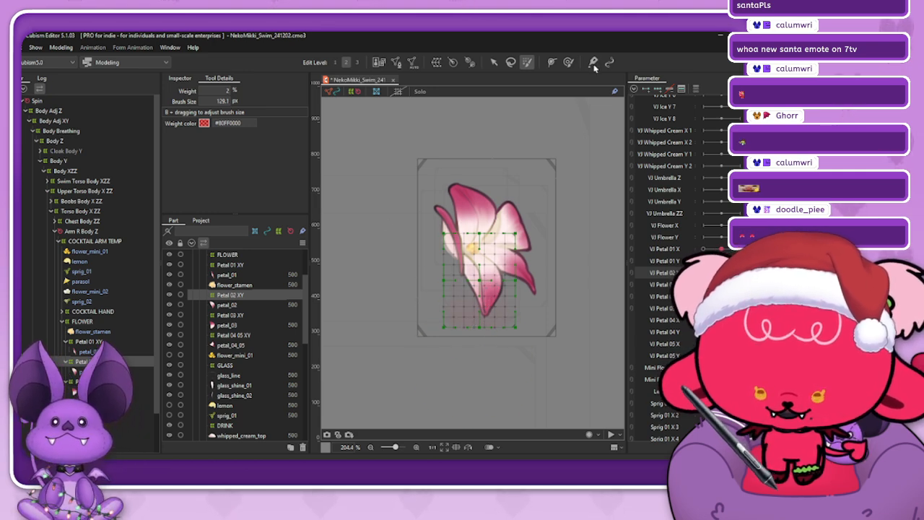
pyautogui.click(568, 62)
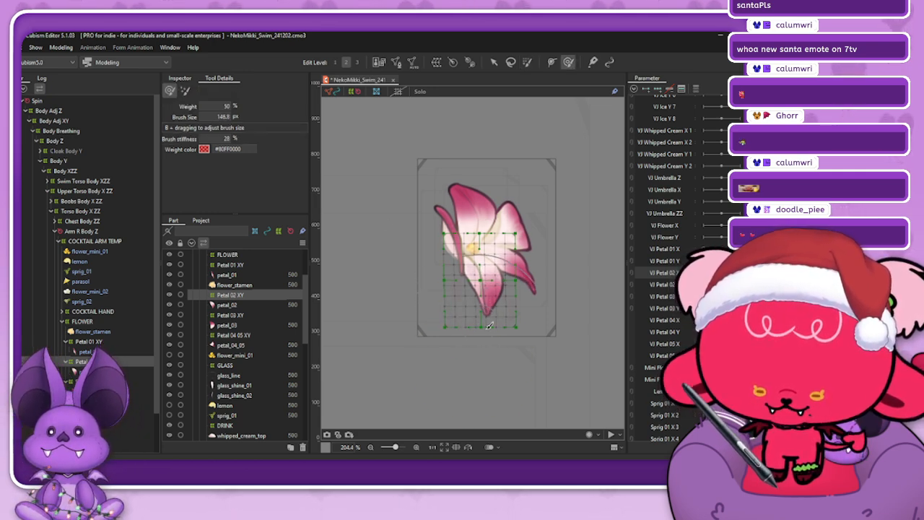
# - Softly brush-select the lower part of the Petal 02 XY grid at 2% weight and 214.7 px, and swing petal_02's tip rightward
pyautogui.press('b')
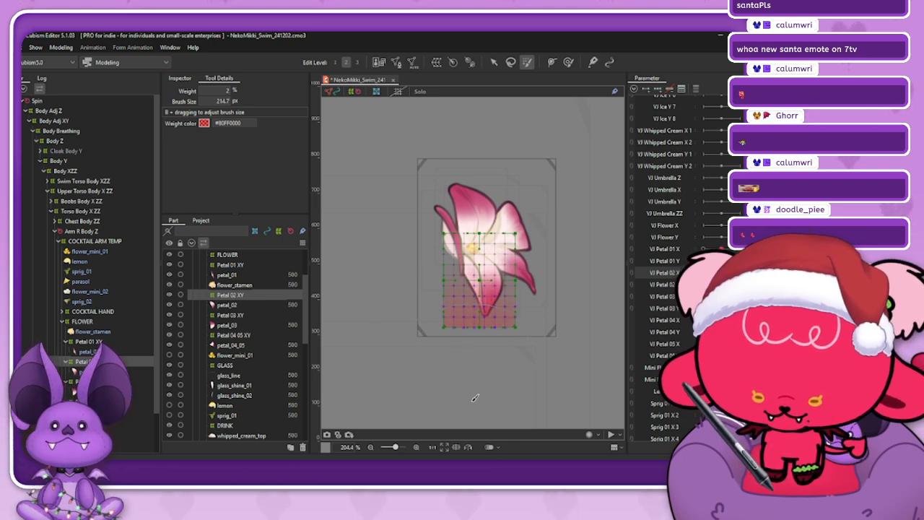
pyautogui.moveTo(474, 390)
pyautogui.mouseDown()
pyautogui.moveTo(479, 354)
pyautogui.moveTo(477, 367)
pyautogui.mouseUp()
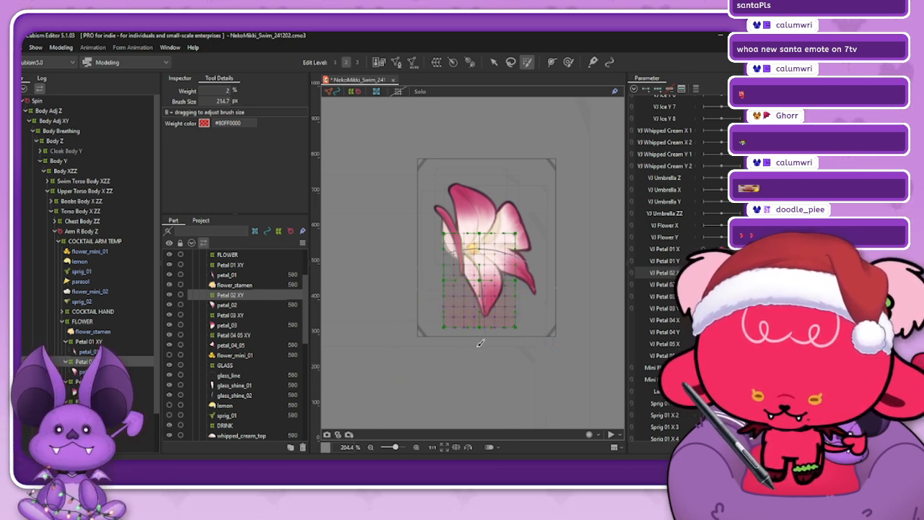
pyautogui.press('v')
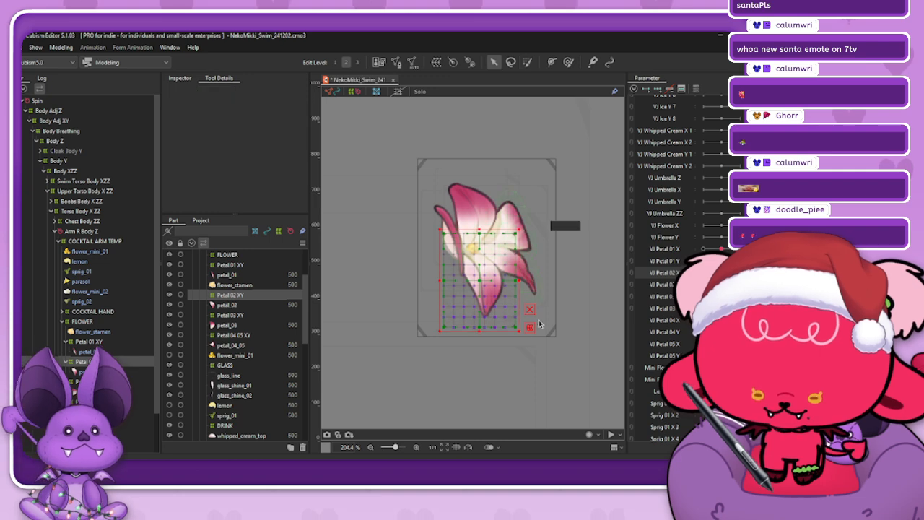
pyautogui.moveTo(521, 337); pyautogui.dragTo(484, 282)
pyautogui.click(418, 297)
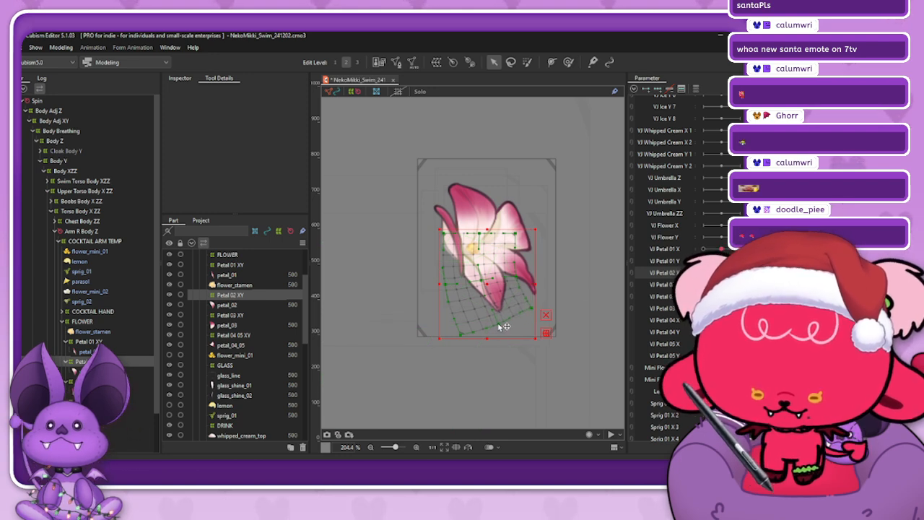
# - Set Petal 02 XY's Bezier Edit Type to Smooth2, refine the grid's lower-right corner, and check the VJ Petal 02 X movement
pyautogui.click(180, 78)
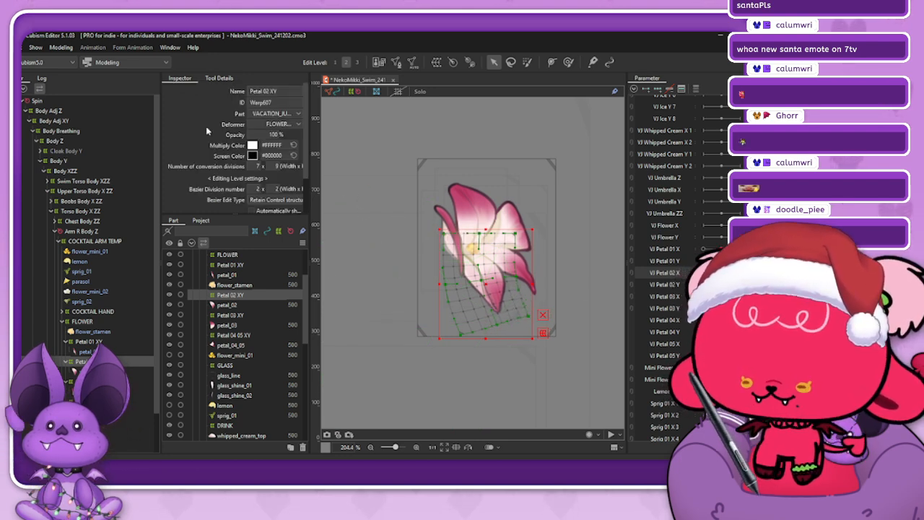
pyautogui.click(272, 199)
pyautogui.click(269, 230)
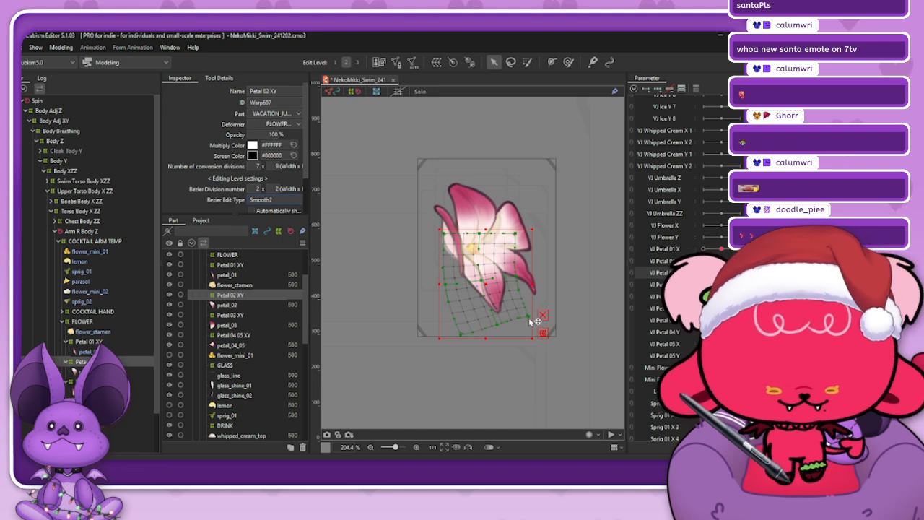
pyautogui.moveTo(533, 321); pyautogui.dragTo(537, 318)
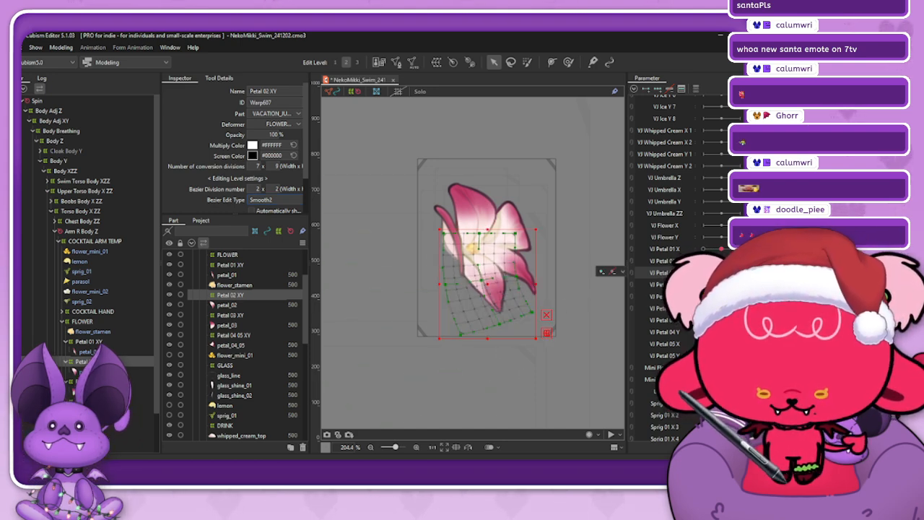
pyautogui.click(568, 62)
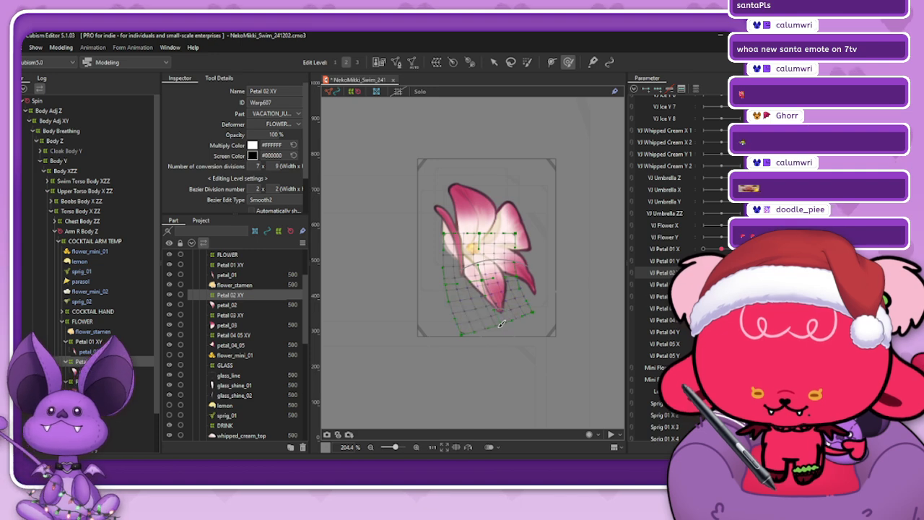
pyautogui.moveTo(538, 323); pyautogui.dragTo(538, 320)
pyautogui.hotkey('ctrl', 'shift', 'h')
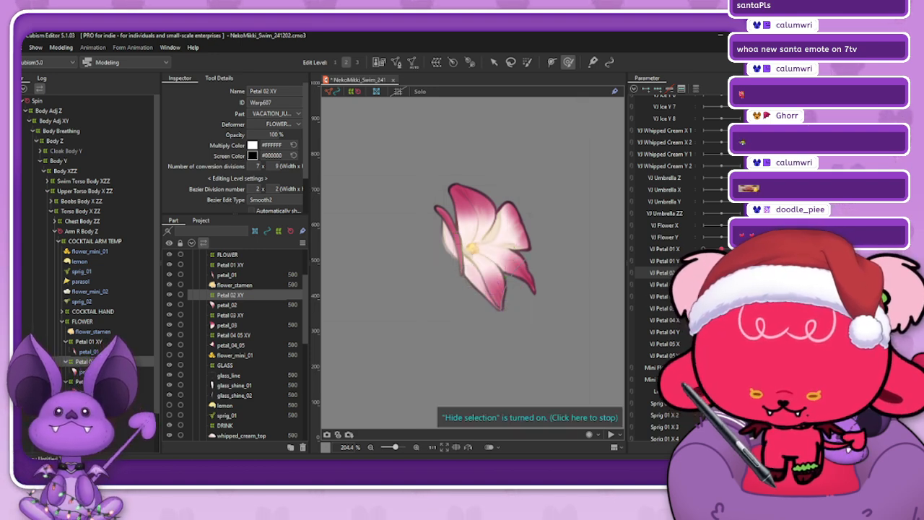
pyautogui.moveTo(704, 273); pyautogui.dragTo(723, 273)
pyautogui.hotkey('ctrl', 't')
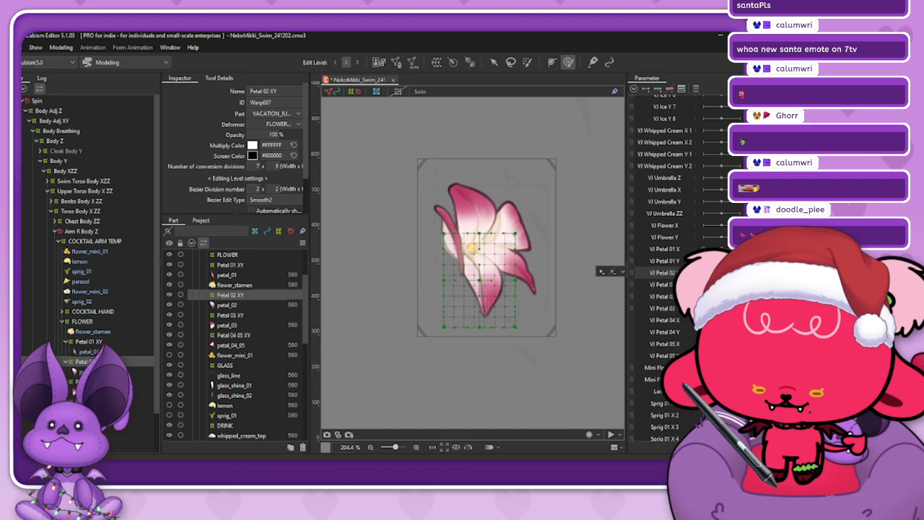
# - Select the whole Petal 02 XY grid at VJ Petal 02 X 1.0 and reflect its motion horizontally
pyautogui.click(528, 62)
pyautogui.moveTo(463, 238)
pyautogui.mouseDown()
pyautogui.moveTo(476, 268)
pyautogui.moveTo(496, 251)
pyautogui.moveTo(470, 249)
pyautogui.mouseUp()
pyautogui.moveTo(721, 273); pyautogui.dragTo(739, 273)
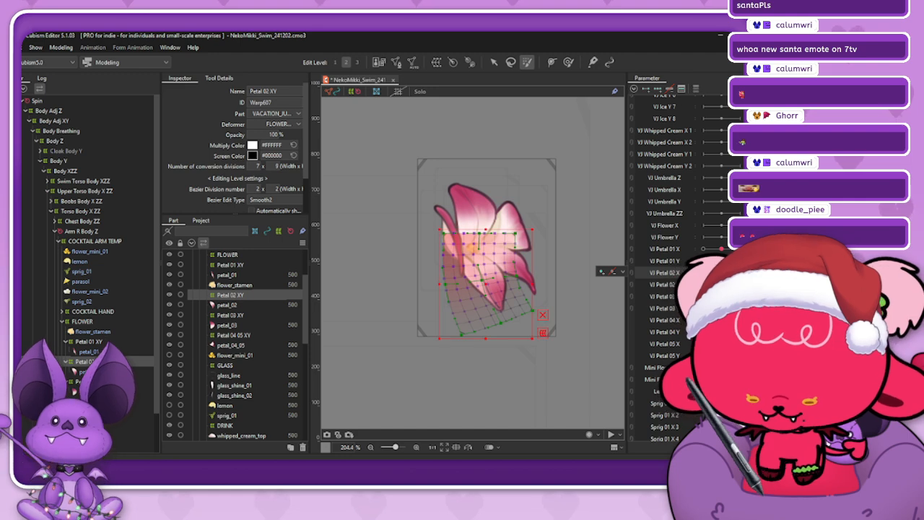
pyautogui.hotkey('ctrl', 'a')
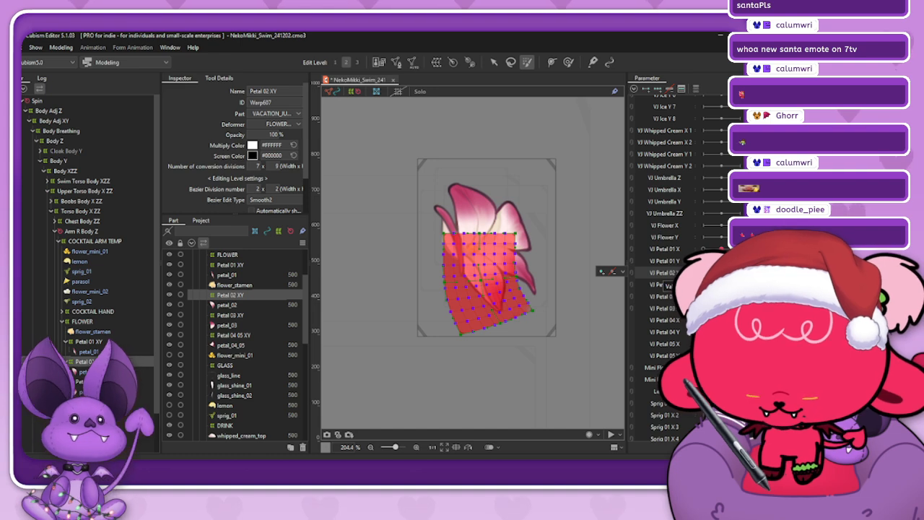
pyautogui.hotkey('ctrl', 'h')
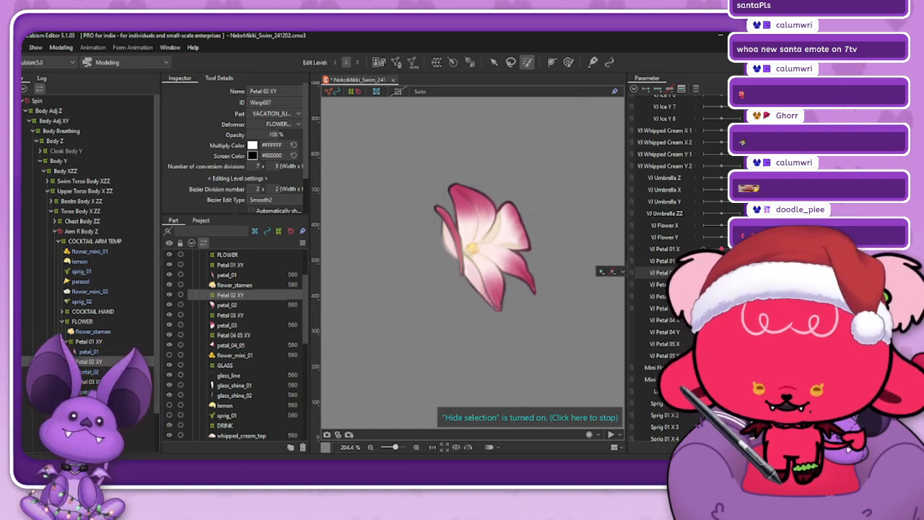
pyautogui.click(633, 88)
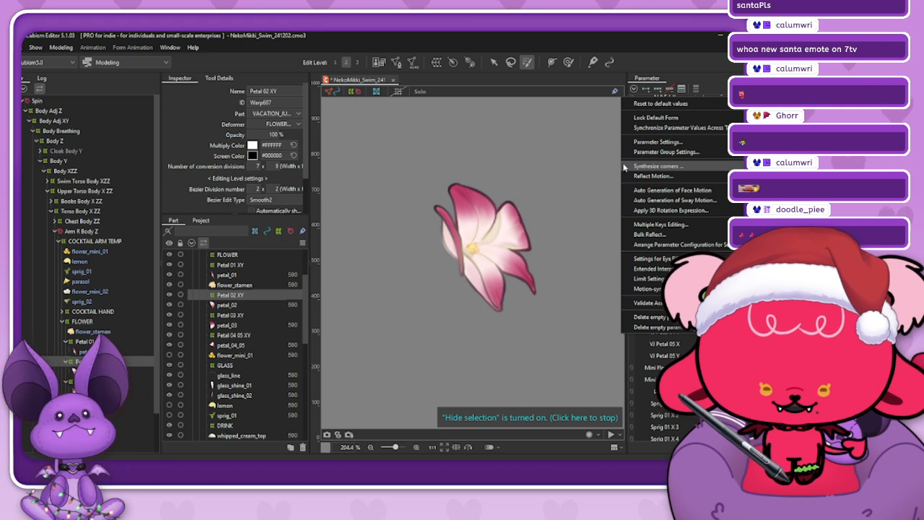
pyautogui.click(684, 48)
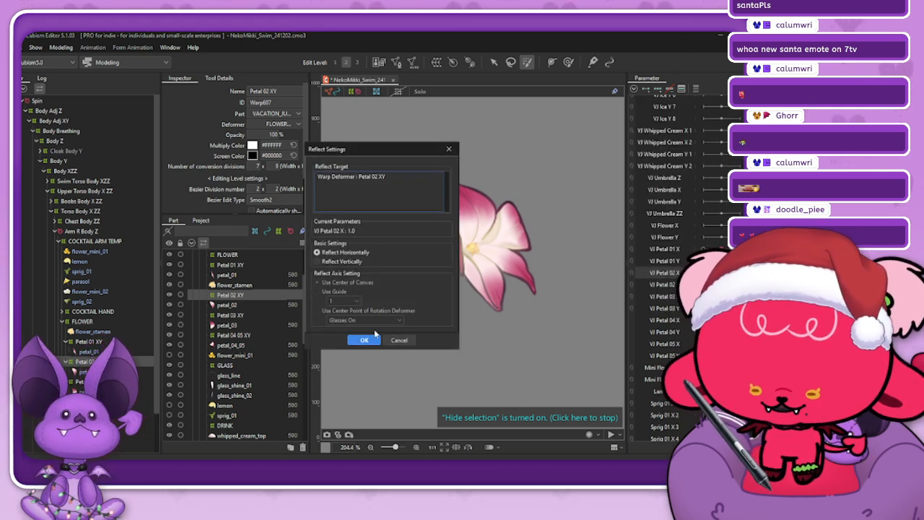
pyautogui.click(364, 339)
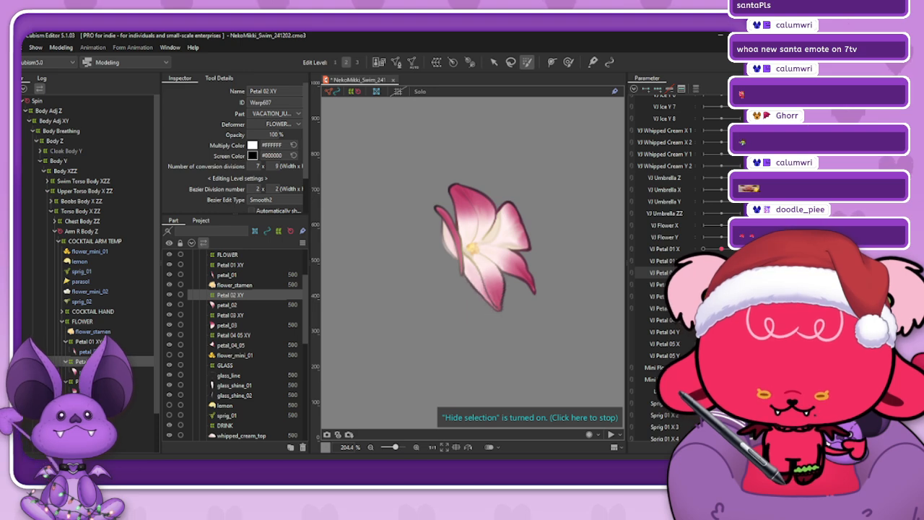
# - Scrub VJ Petal 02 X across its range with the selection hidden to check petal_02's sideways swing
pyautogui.moveTo(739, 273); pyautogui.dragTo(704, 273)
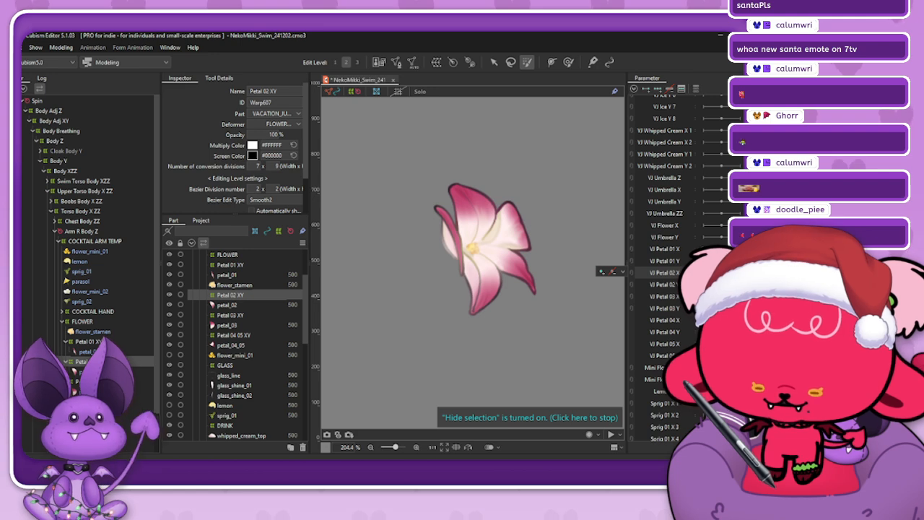
pyautogui.moveTo(722, 273)
pyautogui.mouseDown()
pyautogui.moveTo(711, 273)
pyautogui.moveTo(736, 273)
pyautogui.moveTo(711, 273)
pyautogui.mouseUp()
pyautogui.click(722, 273)
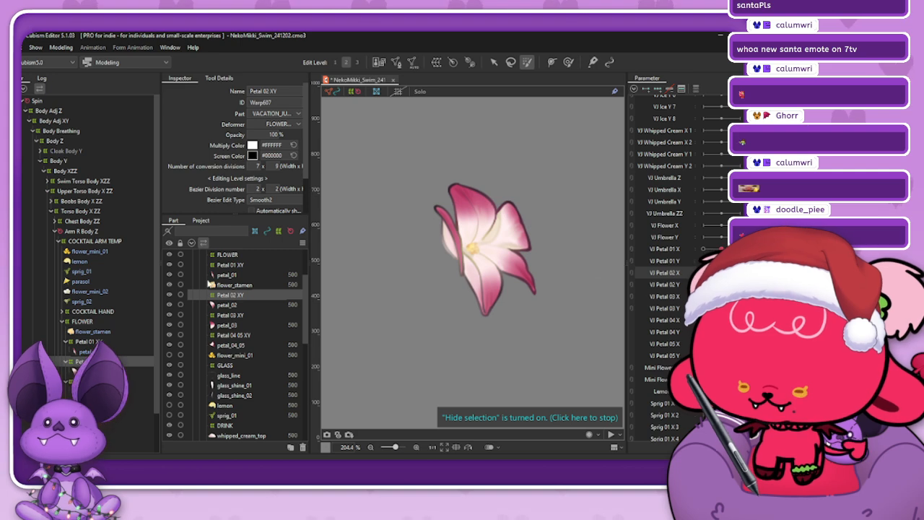
pyautogui.moveTo(501, 237)
pyautogui.mouseDown()
pyautogui.moveTo(453, 241)
pyautogui.moveTo(480, 240)
pyautogui.moveTo(455, 242)
pyautogui.moveTo(453, 270)
pyautogui.mouseUp()
pyautogui.click(704, 273)
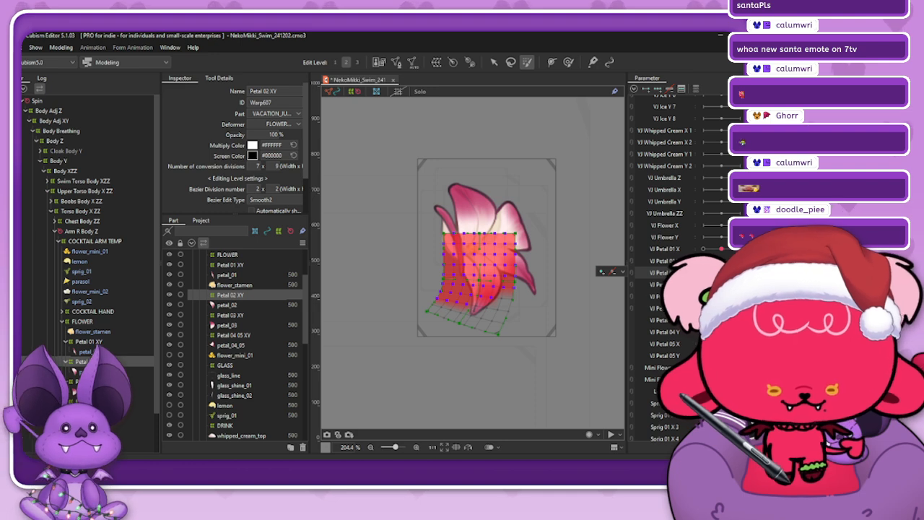
pyautogui.hotkey('ctrl', 't')
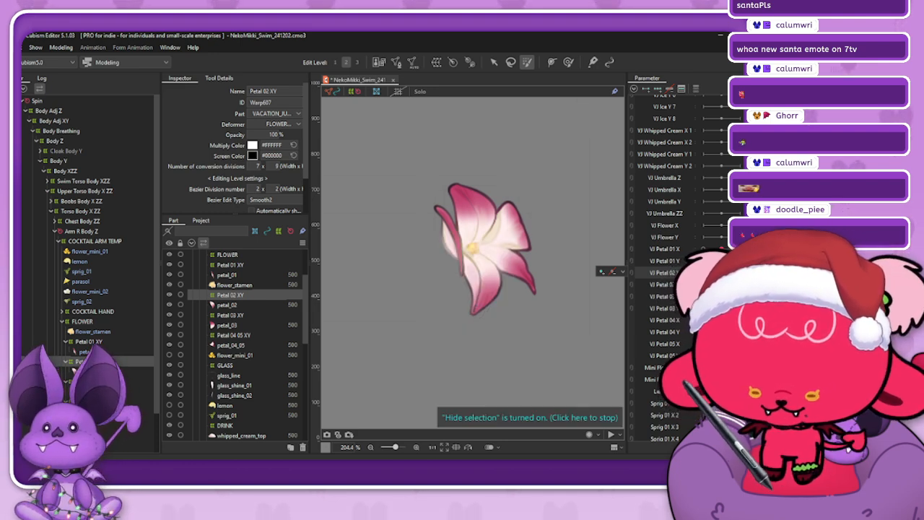
pyautogui.moveTo(704, 273)
pyautogui.mouseDown()
pyautogui.moveTo(730, 272)
pyautogui.moveTo(711, 273)
pyautogui.moveTo(721, 273)
pyautogui.mouseUp()
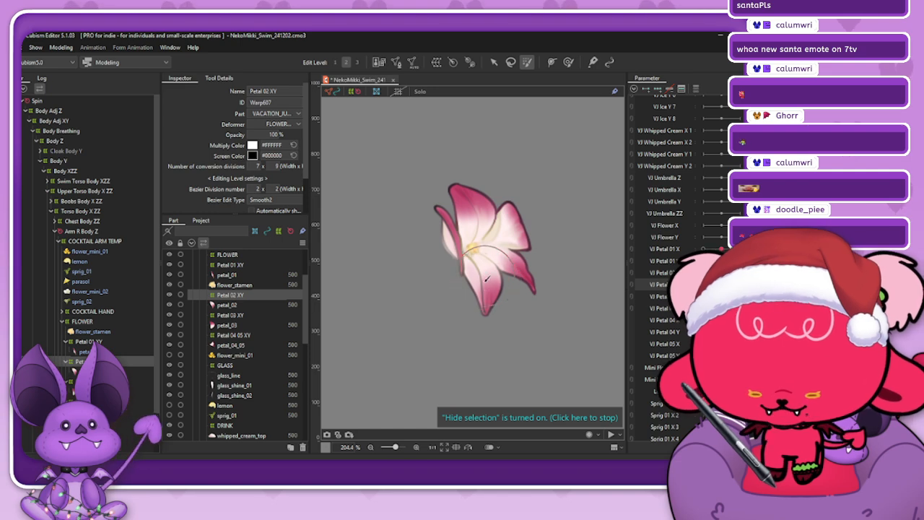
# - Show the Petal 02 XY grid for VJ Petal 02 Y, softly brush-select its lower half, and shift it slightly upward
pyautogui.scroll(-1, 480, 270)
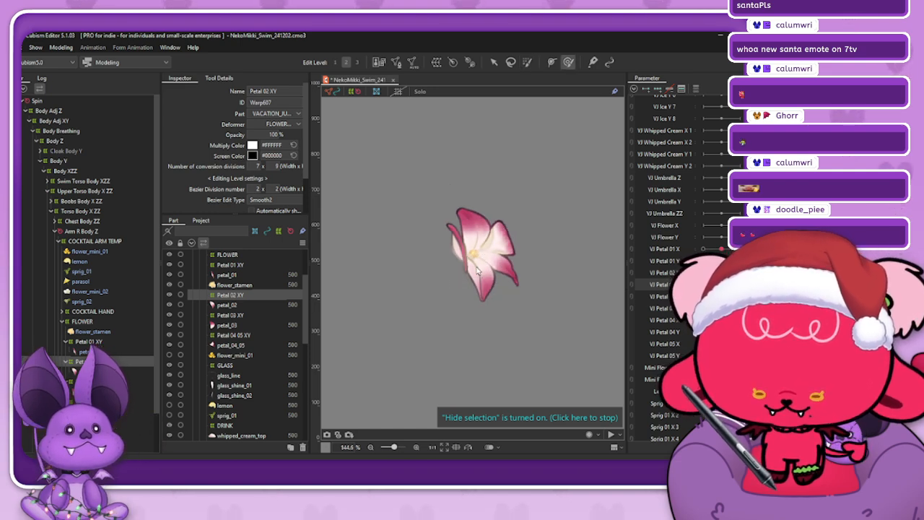
pyautogui.scroll(2, 485, 292)
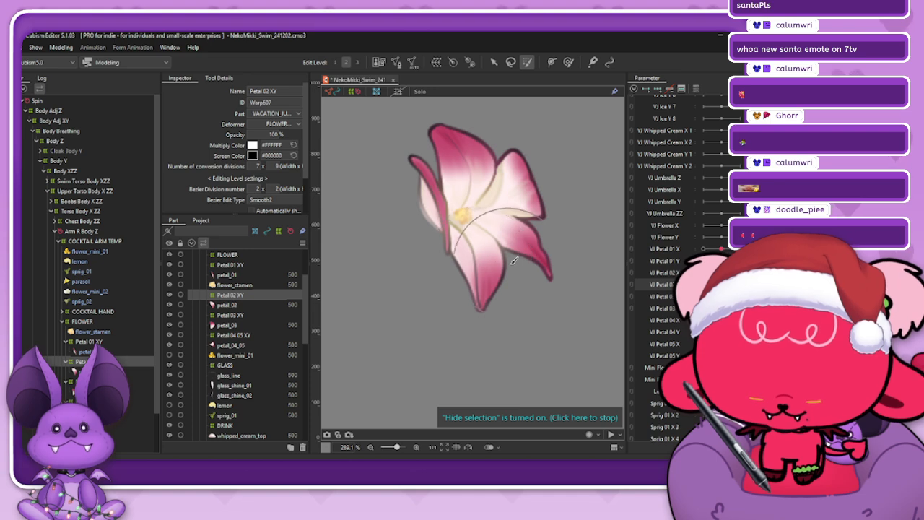
pyautogui.hotkey('ctrl', 't')
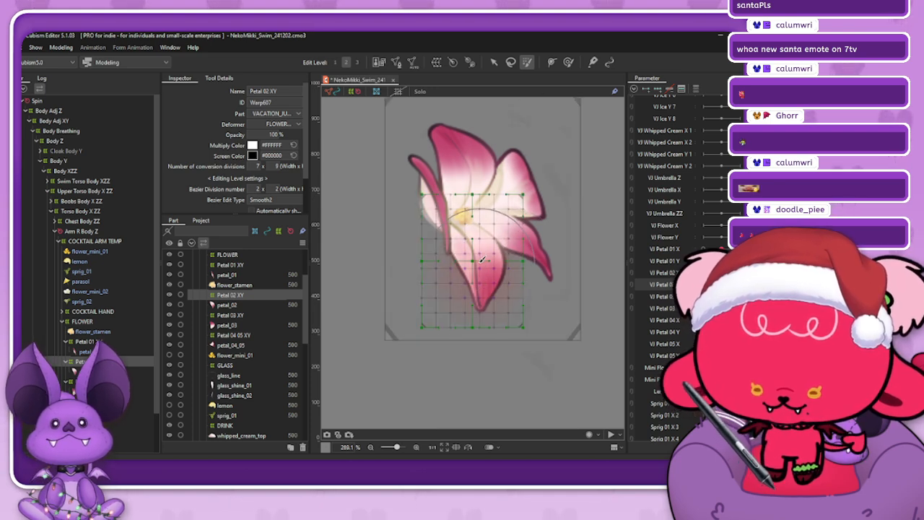
pyautogui.click(494, 62)
pyautogui.moveTo(478, 270); pyautogui.dragTo(484, 251)
pyautogui.click(568, 62)
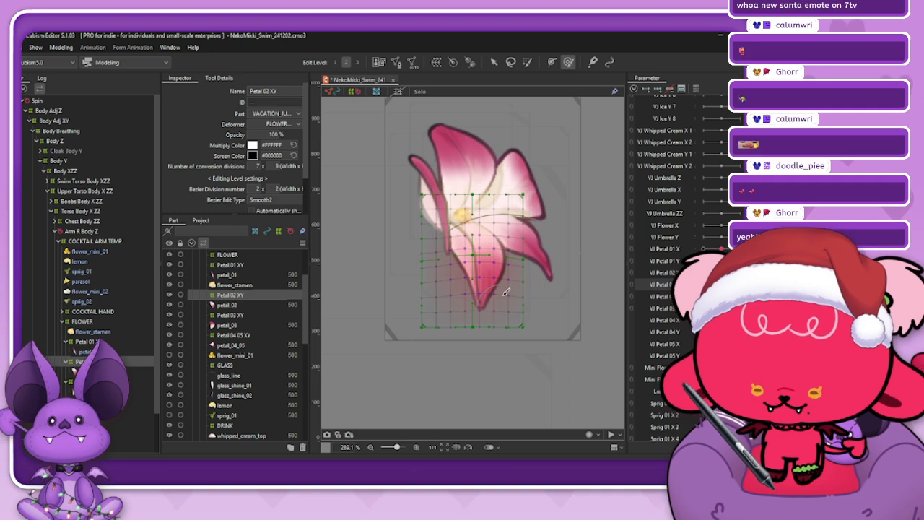
# - Push petal_02's tip upward and refine its middle with the Deform Brush, checking the VJ Petal 02 Y movement
pyautogui.click(493, 63)
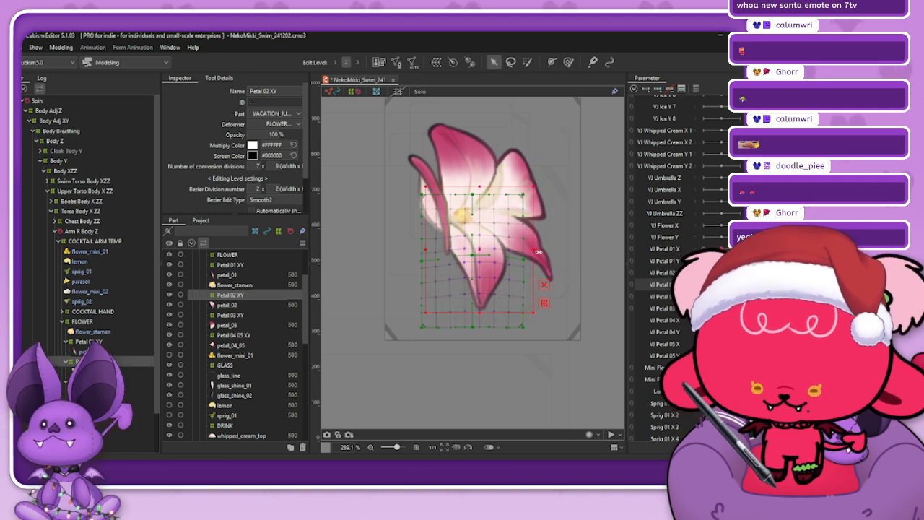
pyautogui.click(569, 62)
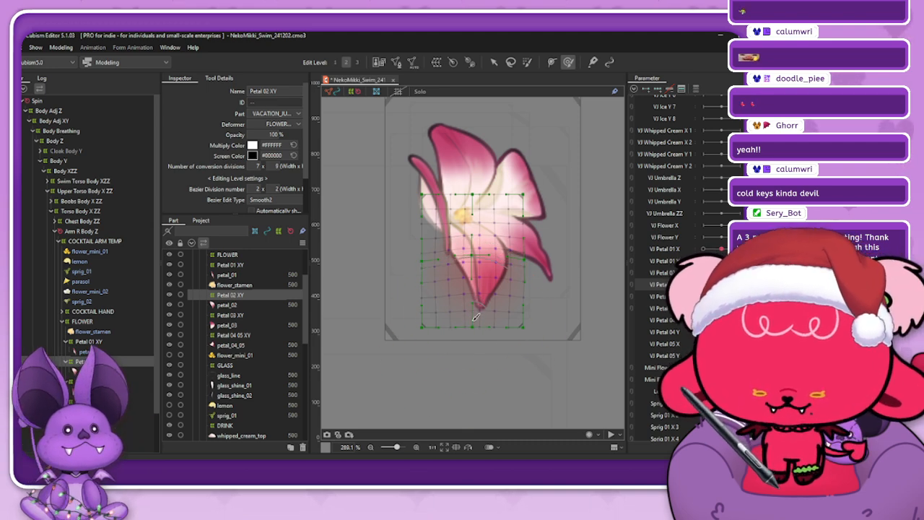
pyautogui.moveTo(474, 320); pyautogui.dragTo(477, 306)
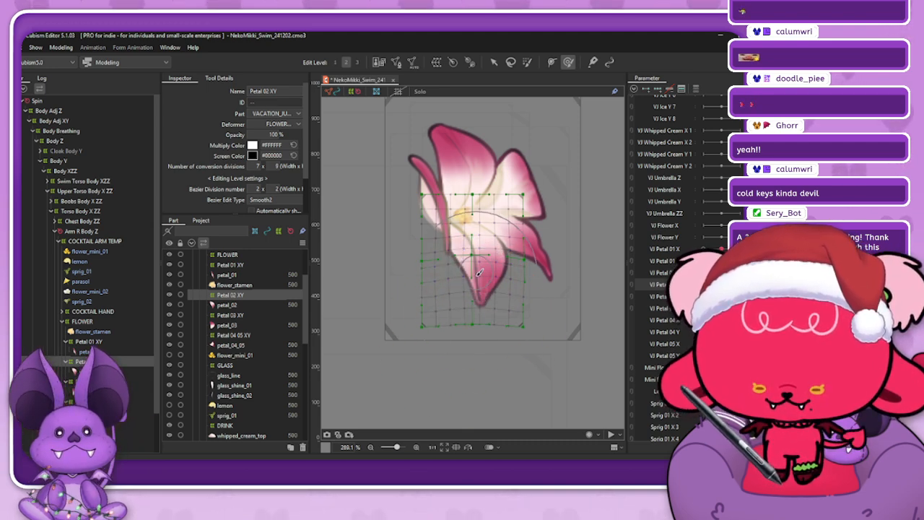
pyautogui.moveTo(483, 262); pyautogui.dragTo(487, 274)
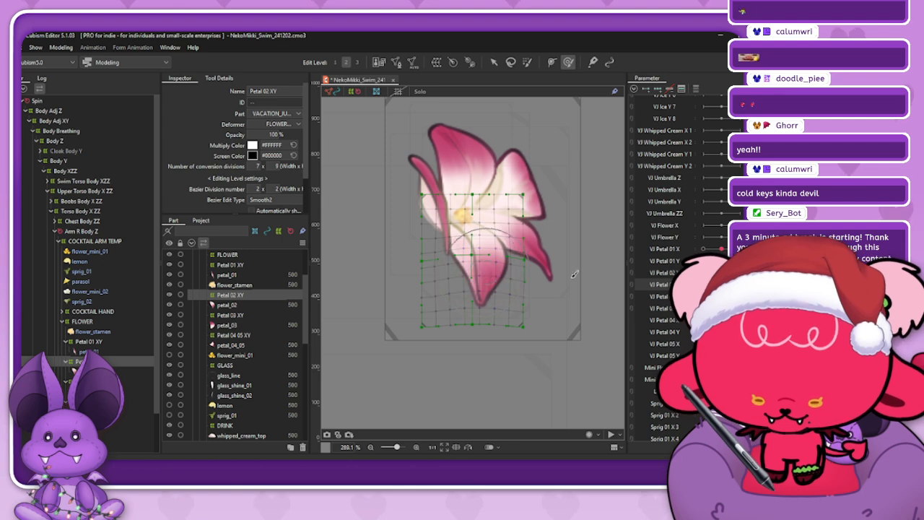
pyautogui.moveTo(739, 284)
pyautogui.mouseDown()
pyautogui.moveTo(721, 285)
pyautogui.moveTo(739, 284)
pyautogui.mouseUp()
pyautogui.moveTo(483, 258); pyautogui.dragTo(483, 255)
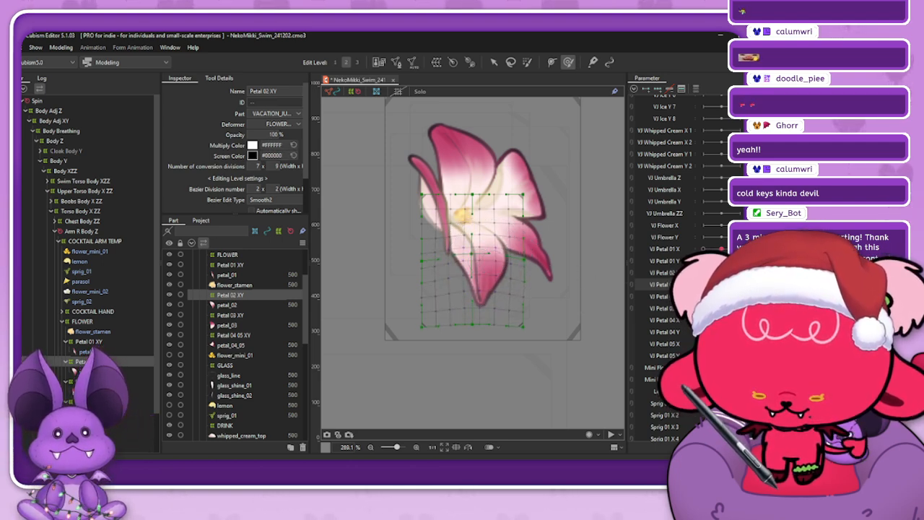
pyautogui.moveTo(739, 284)
pyautogui.mouseDown()
pyautogui.moveTo(721, 284)
pyautogui.moveTo(738, 284)
pyautogui.mouseUp()
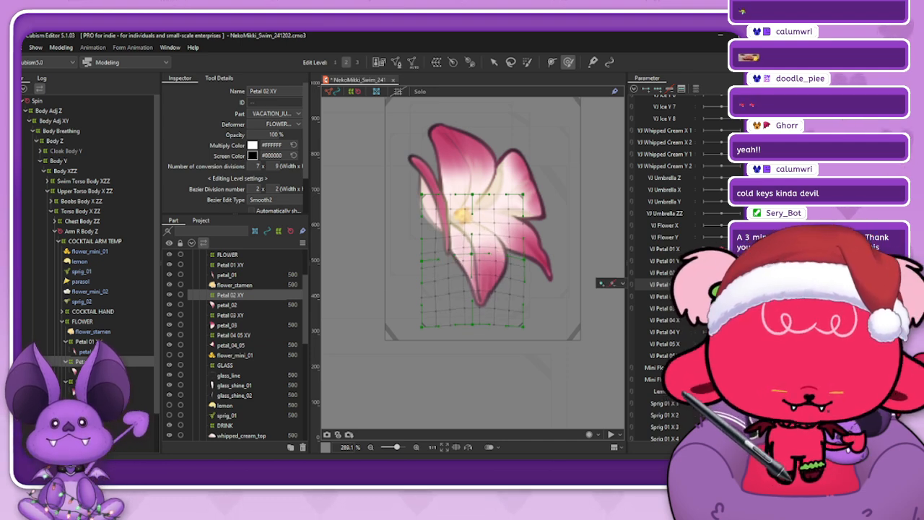
# - Create Petal 02 XY's opposite VJ Petal 02 Y form by blending at Compatibility -100, and check the movement
pyautogui.click(439, 274)
pyautogui.moveTo(441, 268); pyautogui.dragTo(449, 267)
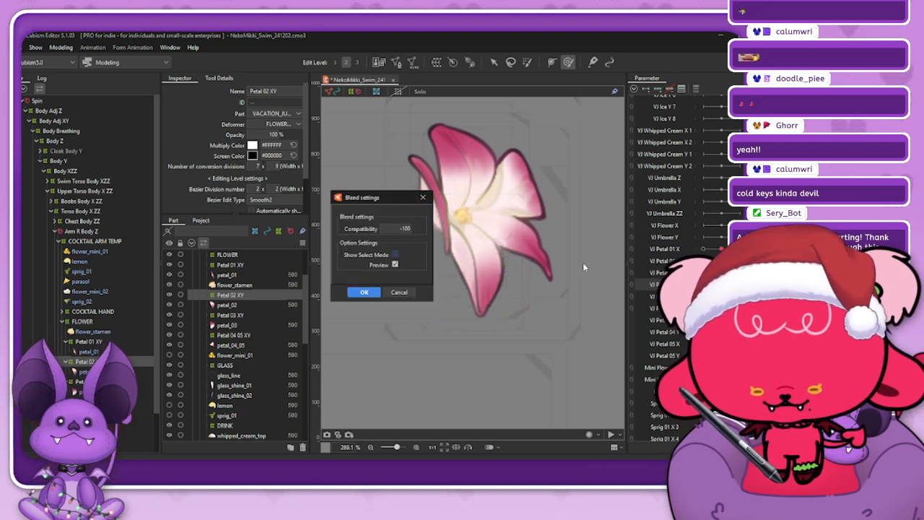
pyautogui.click(364, 292)
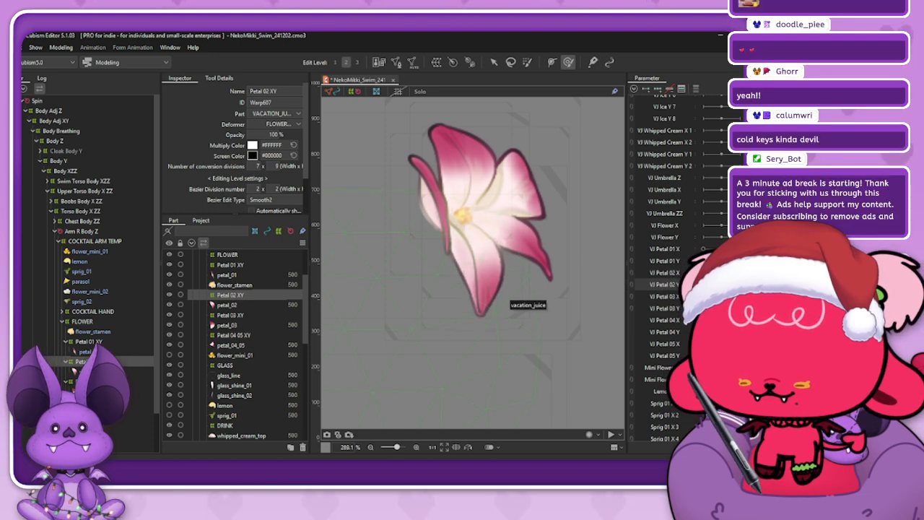
pyautogui.moveTo(741, 284); pyautogui.dragTo(724, 284)
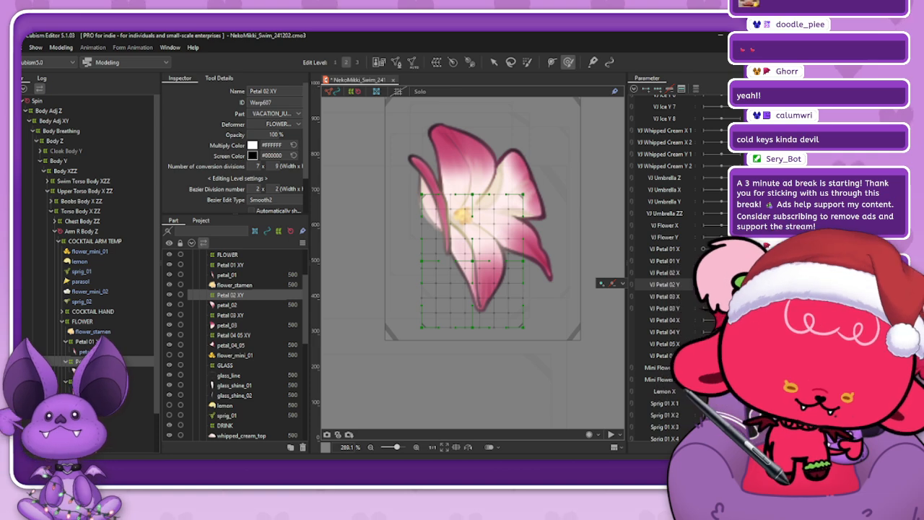
# - Synthesize the Petal 02 XY corners from VJ Petal 02 X and VJ Petal 02 Y, and check the combined movement with the selection hidden
pyautogui.hotkey('ctrl', 'shift', 'c')
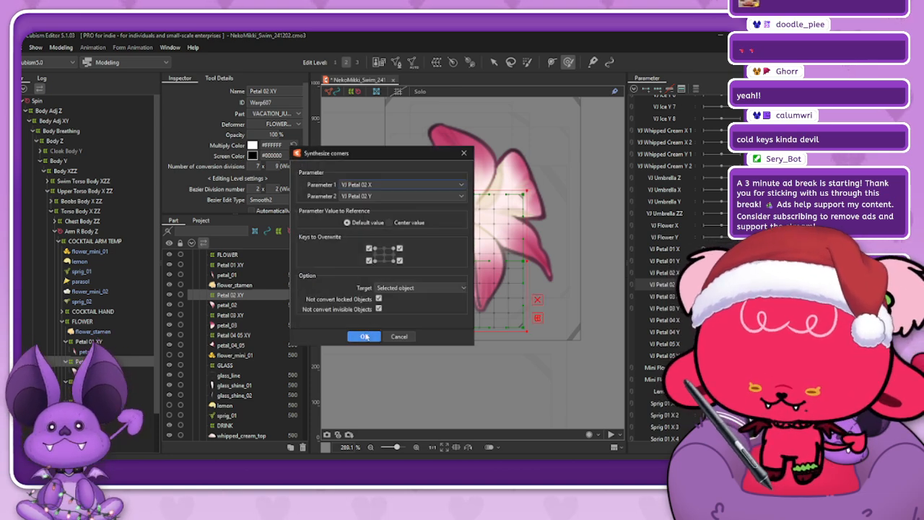
pyautogui.click(364, 336)
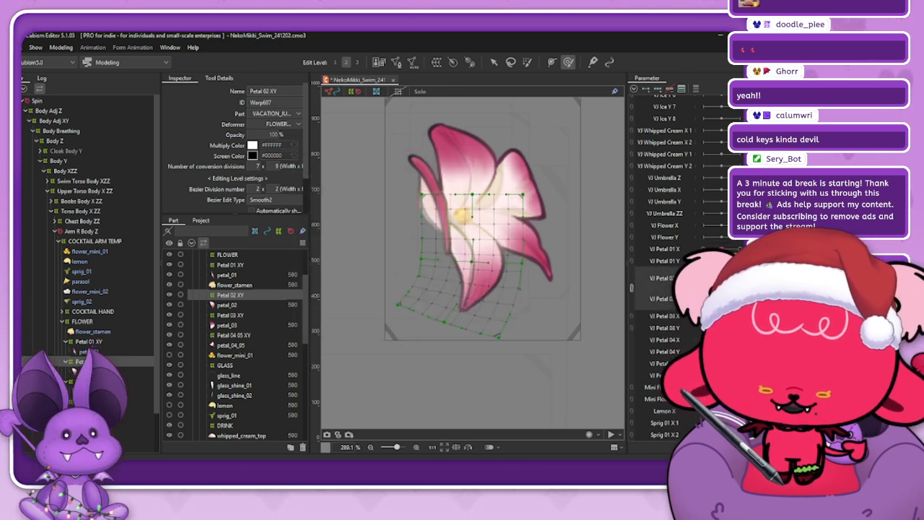
pyautogui.moveTo(711, 287)
pyautogui.mouseDown()
pyautogui.moveTo(720, 296)
pyautogui.moveTo(713, 292)
pyautogui.moveTo(722, 286)
pyautogui.moveTo(713, 289)
pyautogui.mouseUp()
pyautogui.hotkey('ctrl', 't')
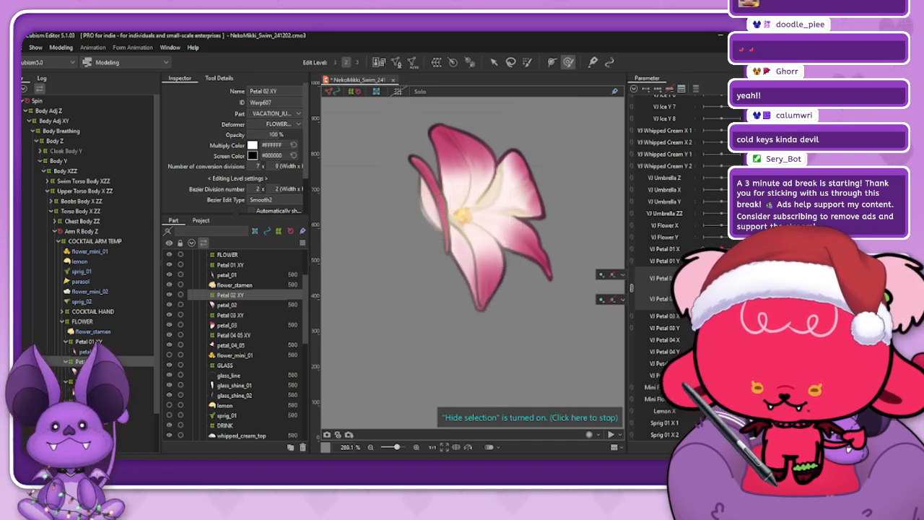
# - Unlink the VJ Petal 02 X and Y parameters, and show the Petal 03 XY grid for VJ Petal 03 X
pyautogui.click(230, 315)
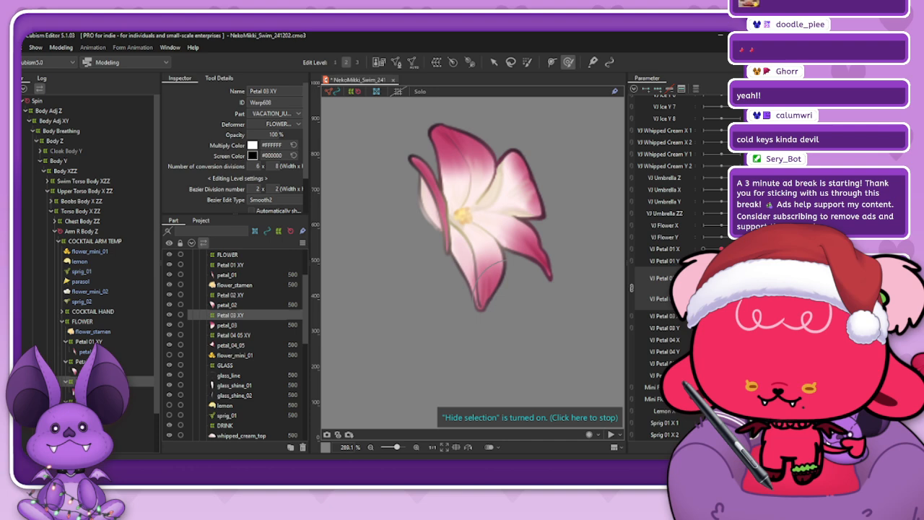
pyautogui.click(633, 288)
pyautogui.click(664, 296)
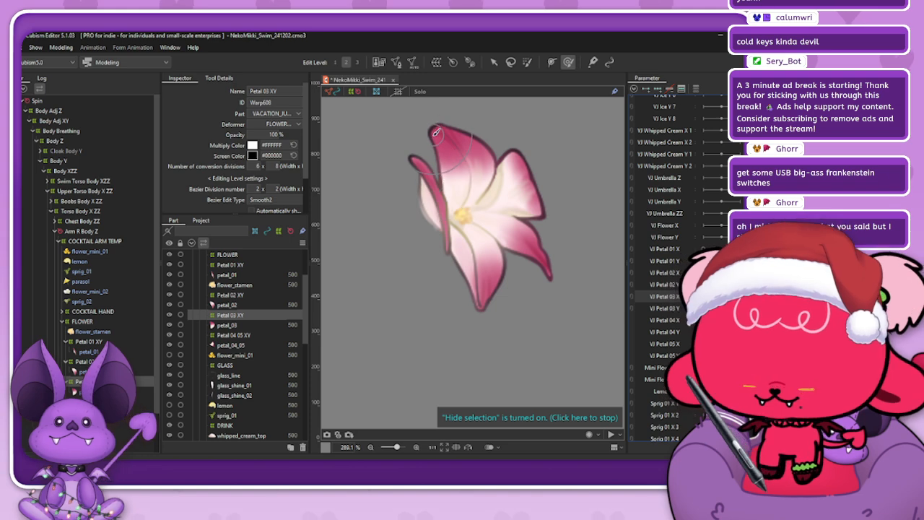
pyautogui.hotkey('ctrl', 't')
pyautogui.scroll(-2, 500, 259)
pyautogui.scroll(2, 470, 151)
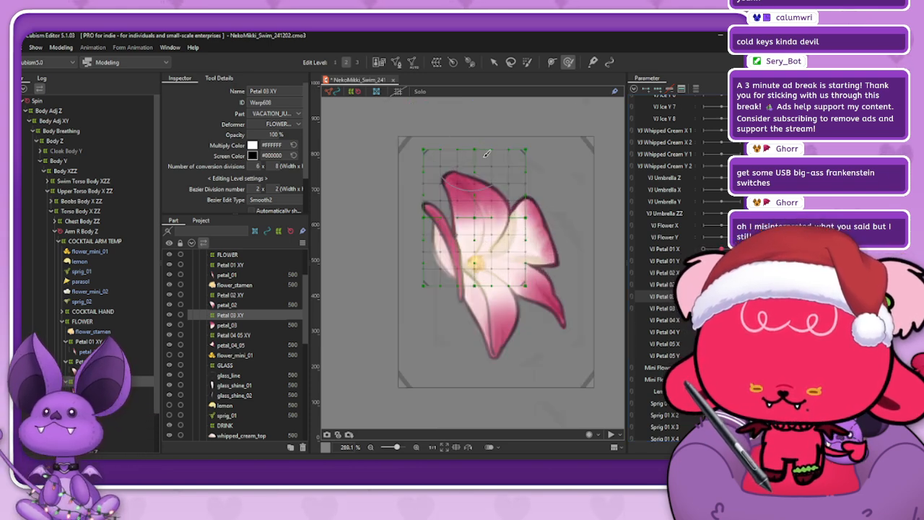
# - Softly brush-select the upper part of the Petal 03 XY grid and swing petal_03's tip rightward
pyautogui.press('b')
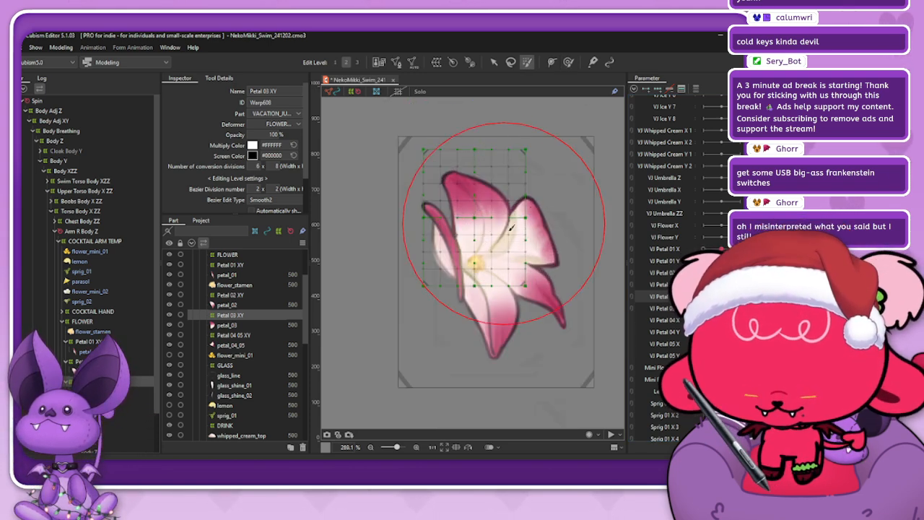
pyautogui.moveTo(435, 121)
pyautogui.mouseDown()
pyautogui.moveTo(465, 169)
pyautogui.moveTo(496, 140)
pyautogui.moveTo(525, 148)
pyautogui.mouseUp()
pyautogui.click(494, 62)
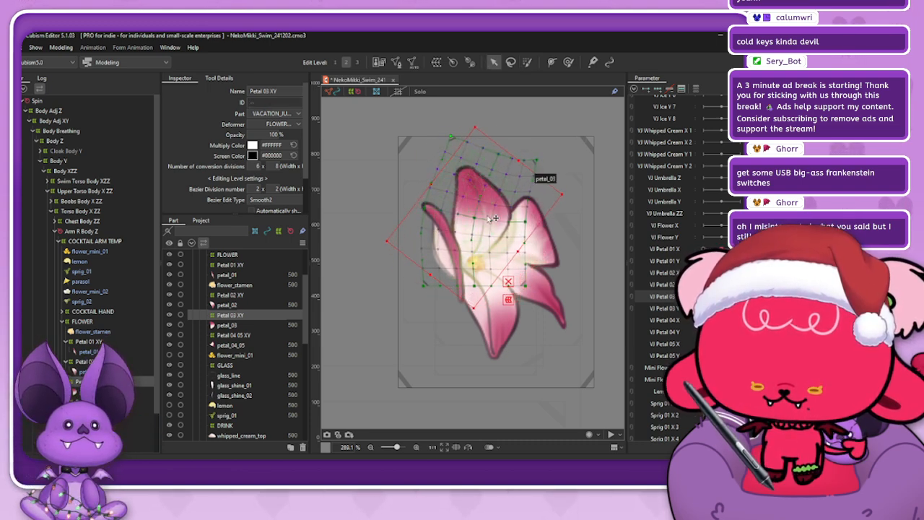
pyautogui.moveTo(475, 216); pyautogui.dragTo(484, 215)
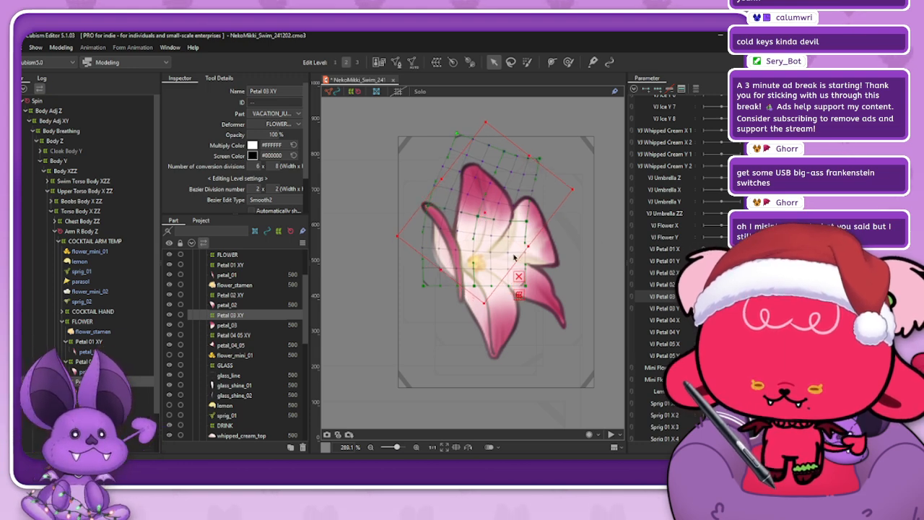
pyautogui.click(402, 302)
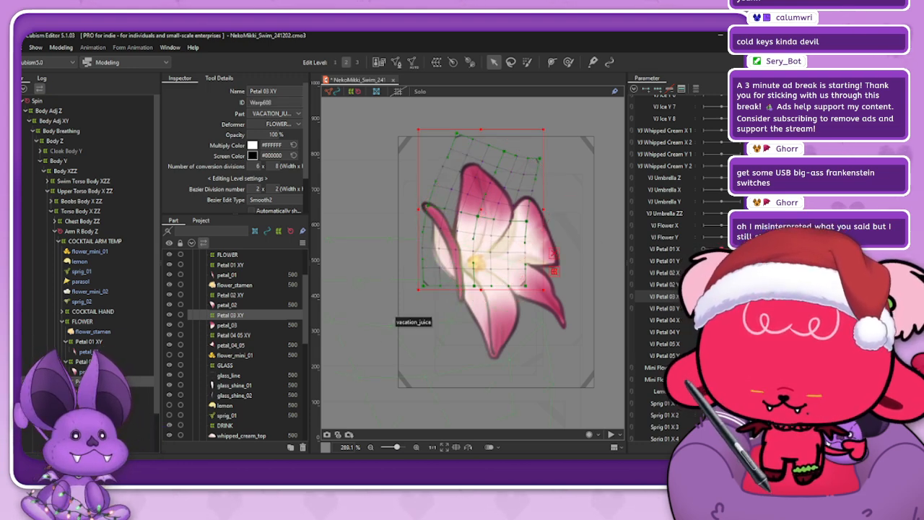
# - Compare the default and maximum VJ Petal 03 X keys to check petal_03's swing
pyautogui.click(726, 296)
pyautogui.click(746, 296)
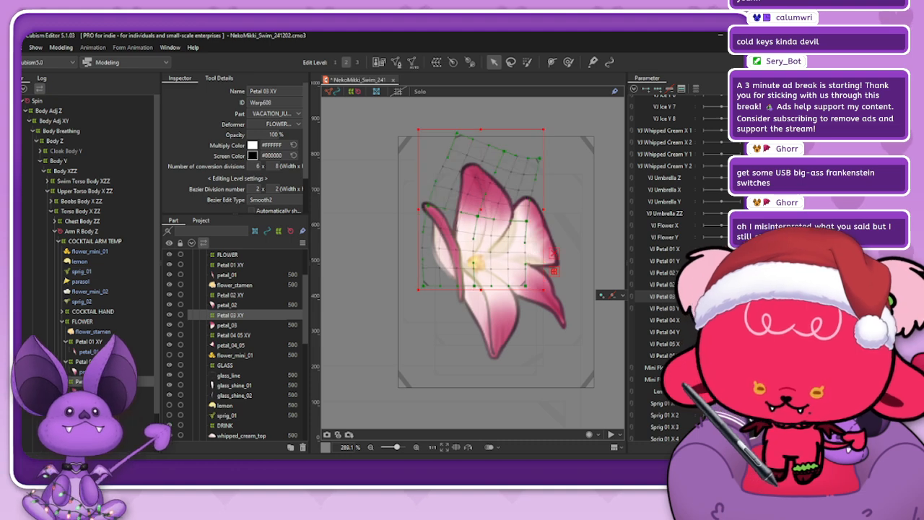
pyautogui.click(726, 296)
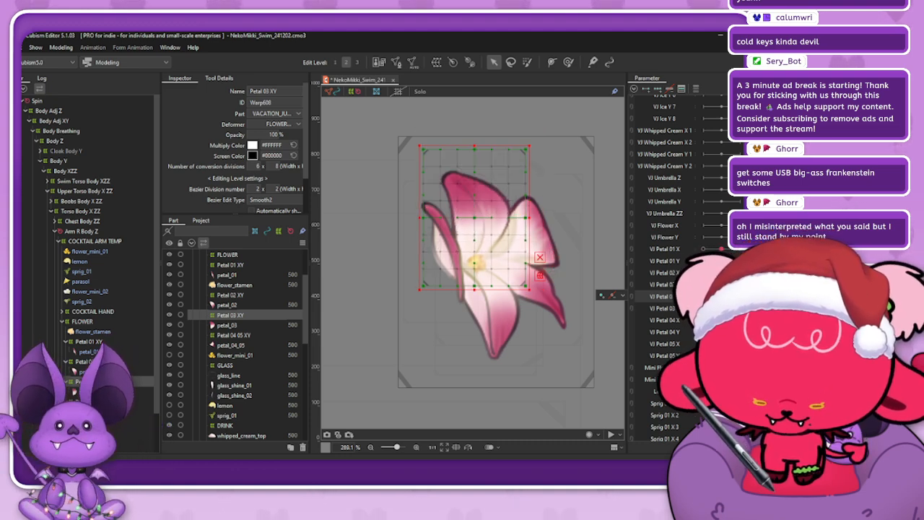
pyautogui.click(741, 296)
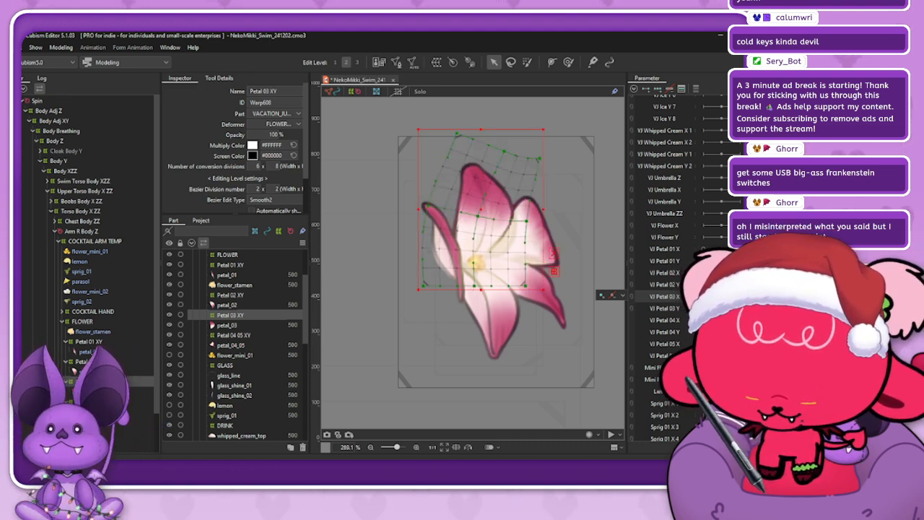
pyautogui.moveTo(742, 296); pyautogui.dragTo(742, 296)
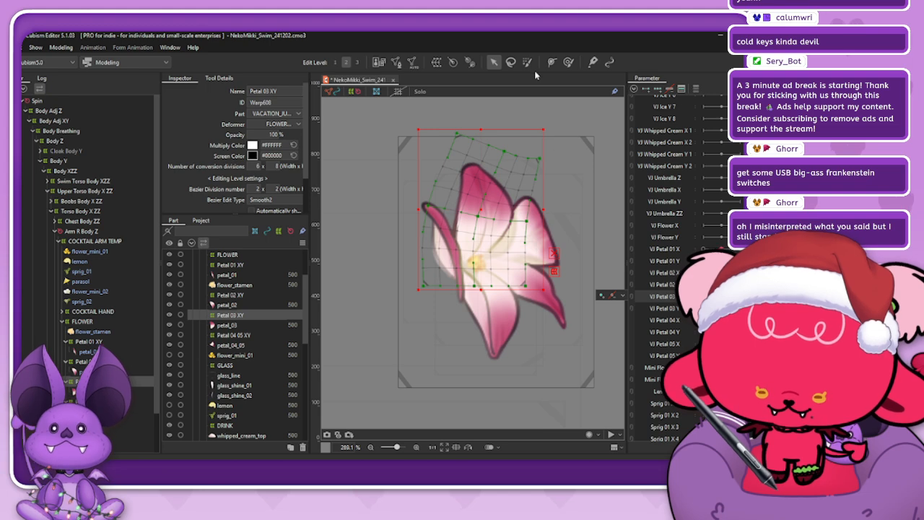
# - Blend-paste petal_03's maximum form onto the minimum VJ Petal 03 X key with a compatibility of -100 for a mirrored swing
pyautogui.click(568, 62)
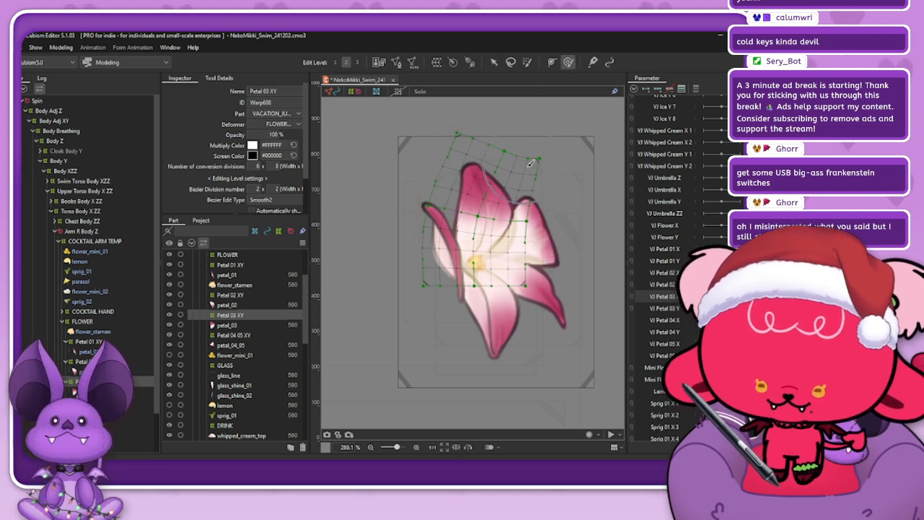
pyautogui.click(757, 89)
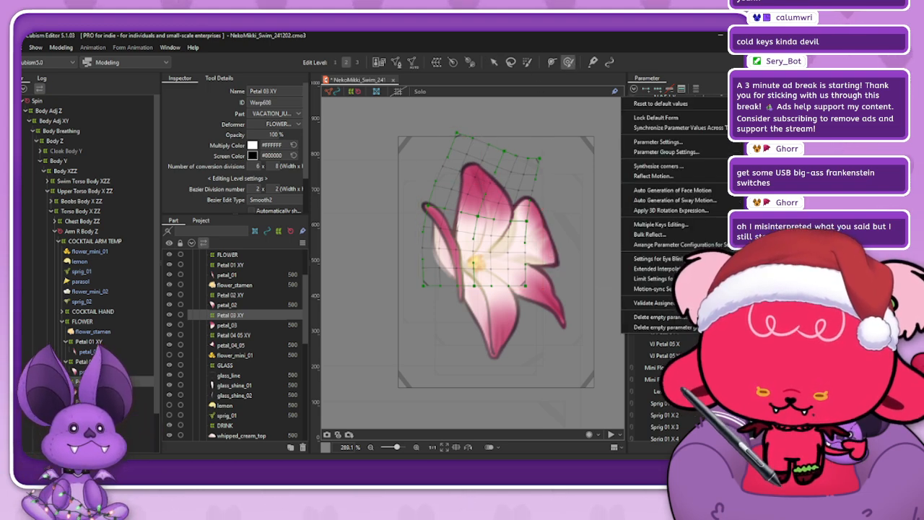
pyautogui.click(757, 89)
pyautogui.click(757, 89)
pyautogui.click(757, 89)
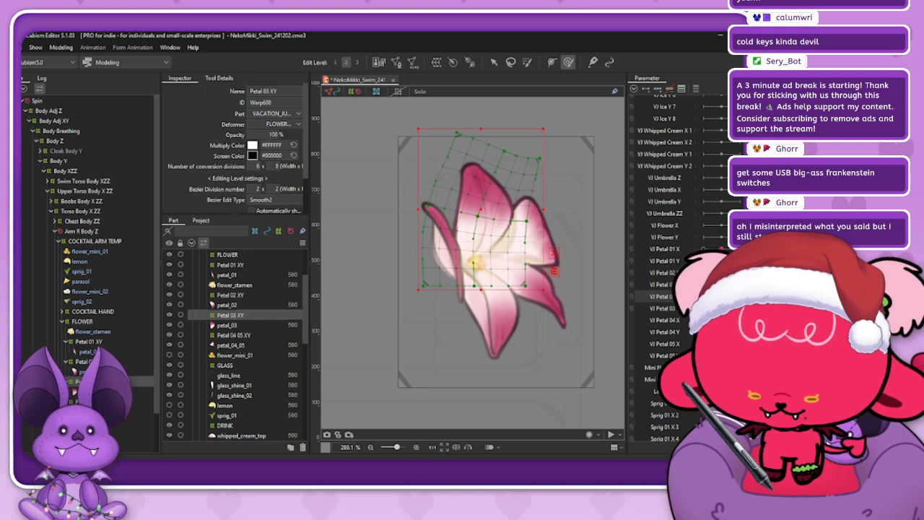
pyautogui.click(722, 297)
pyautogui.hotkey('ctrl', 'shift', 'v')
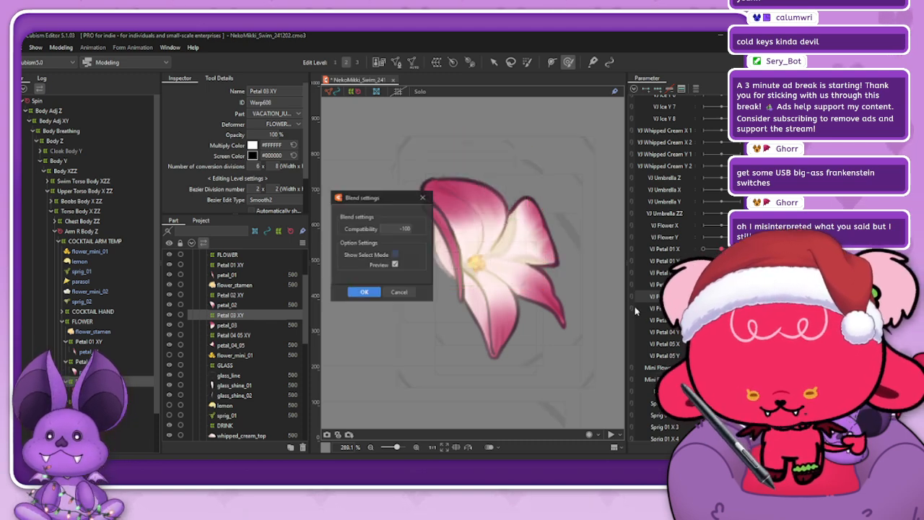
pyautogui.click(369, 292)
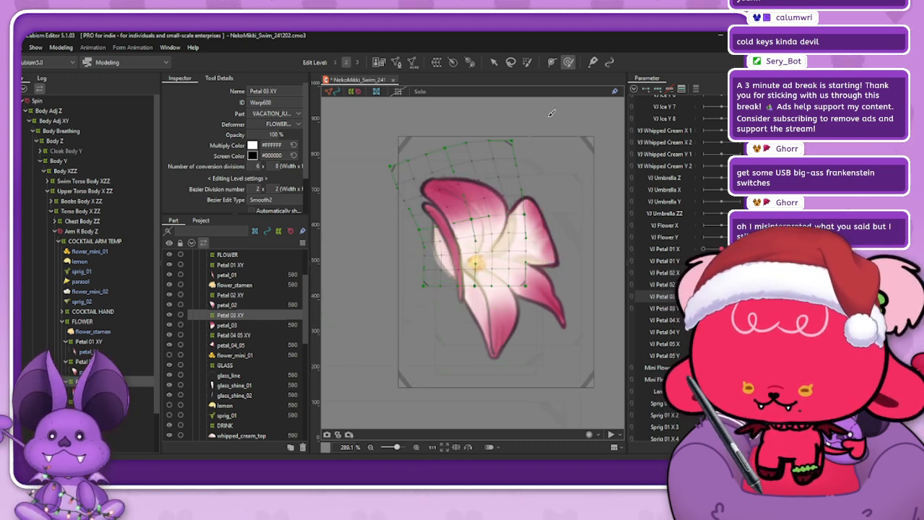
# - Softly brush-select the upper part of the Petal 03 XY grid, tilt it slightly, and pull its outer corner inward
pyautogui.click(527, 62)
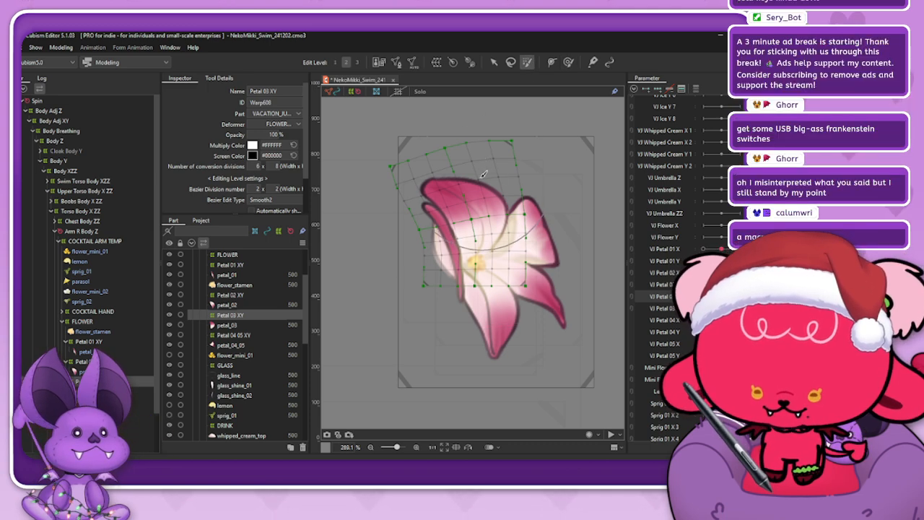
pyautogui.moveTo(474, 173)
pyautogui.mouseDown()
pyautogui.moveTo(451, 150)
pyautogui.moveTo(471, 161)
pyautogui.mouseUp()
pyautogui.click(493, 62)
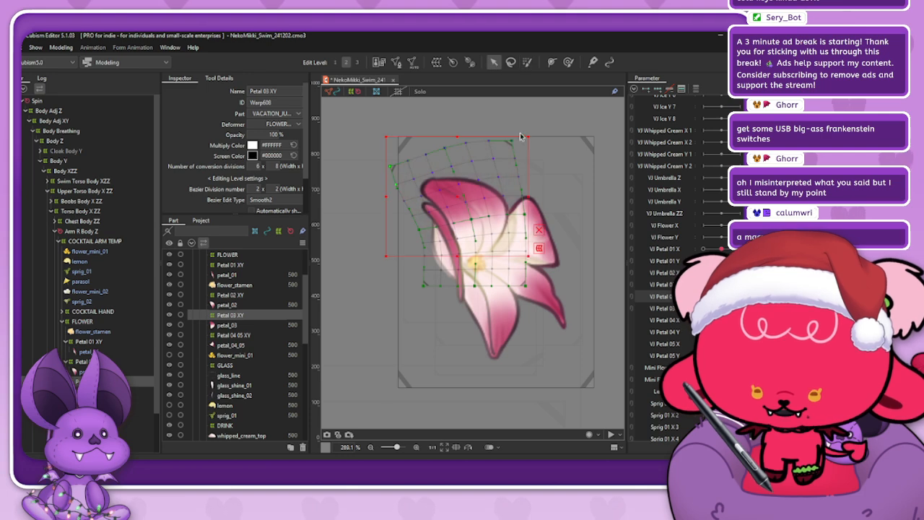
pyautogui.moveTo(522, 137); pyautogui.dragTo(516, 145)
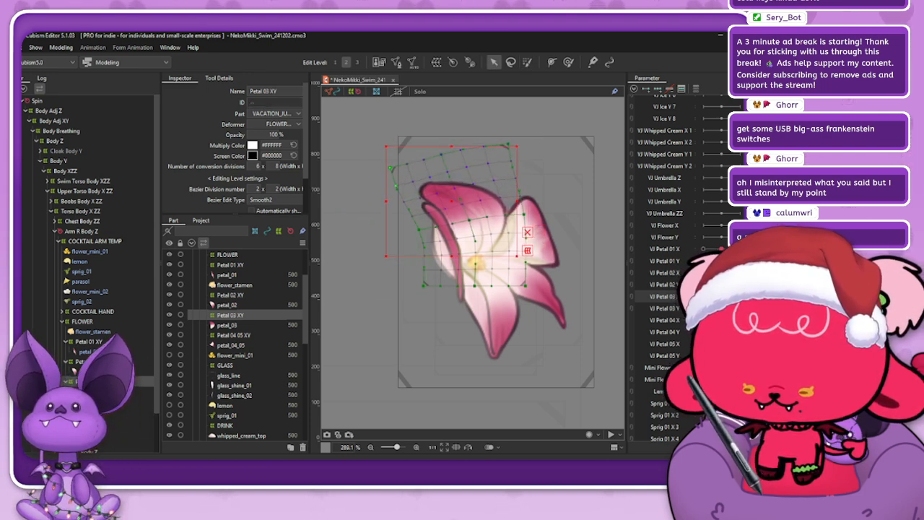
pyautogui.click(381, 168)
pyautogui.moveTo(391, 169); pyautogui.dragTo(444, 155)
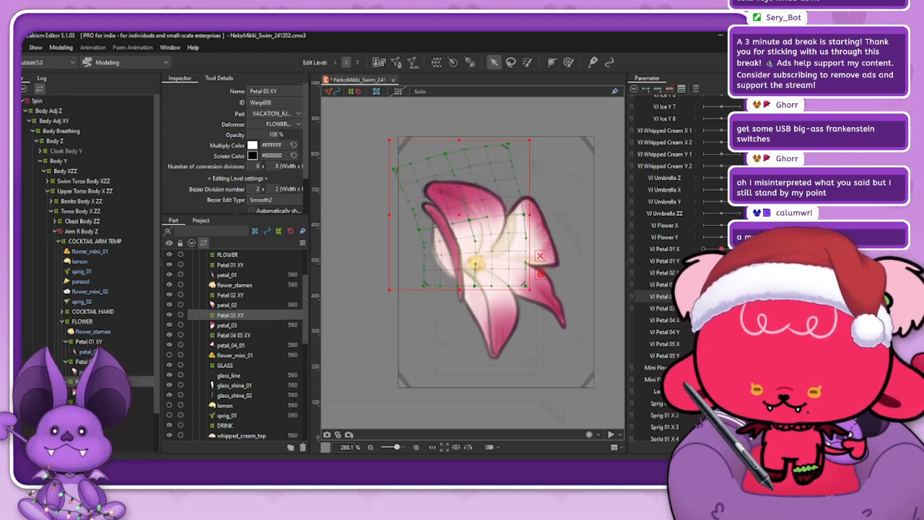
# - Refine the upper Petal 03 XY grid and petal_03's tip at the minimum VJ Petal 03 X key with the Deform Brush
pyautogui.click(568, 62)
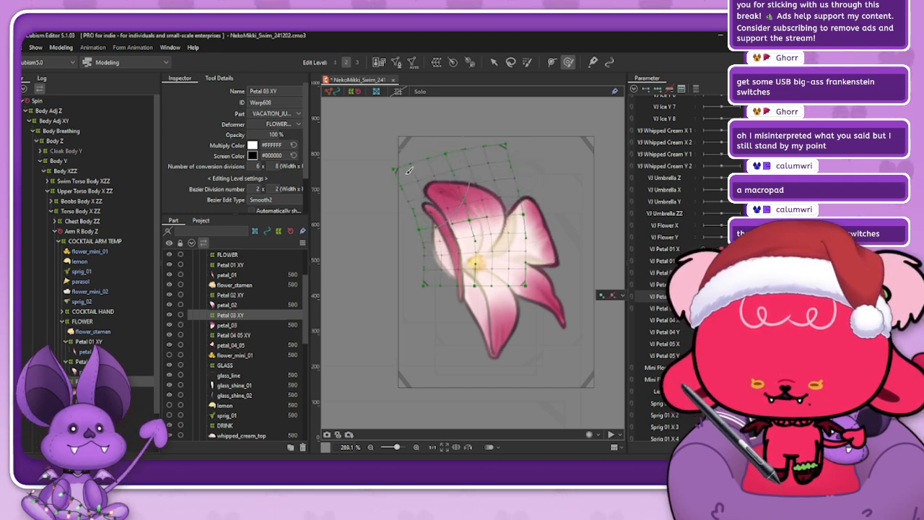
pyautogui.click(494, 62)
pyautogui.click(423, 232)
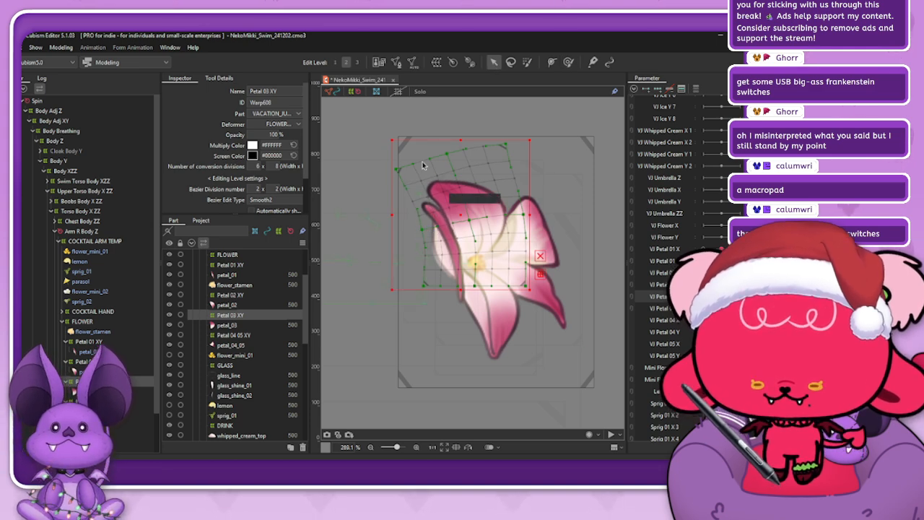
pyautogui.click(568, 62)
pyautogui.click(219, 78)
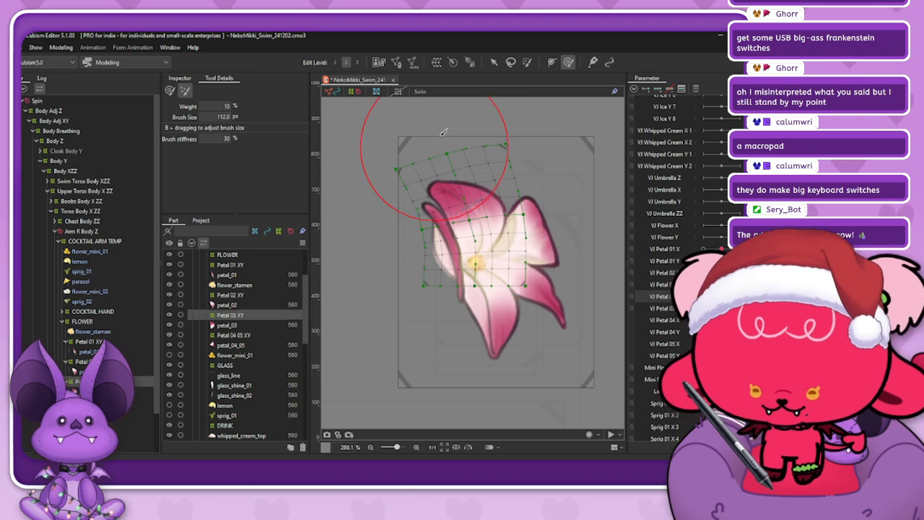
pyautogui.press('v')
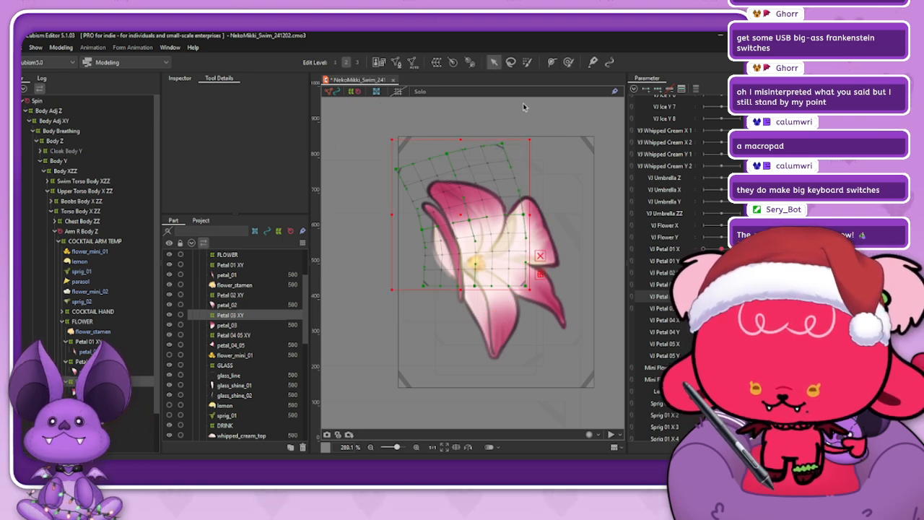
pyautogui.click(568, 62)
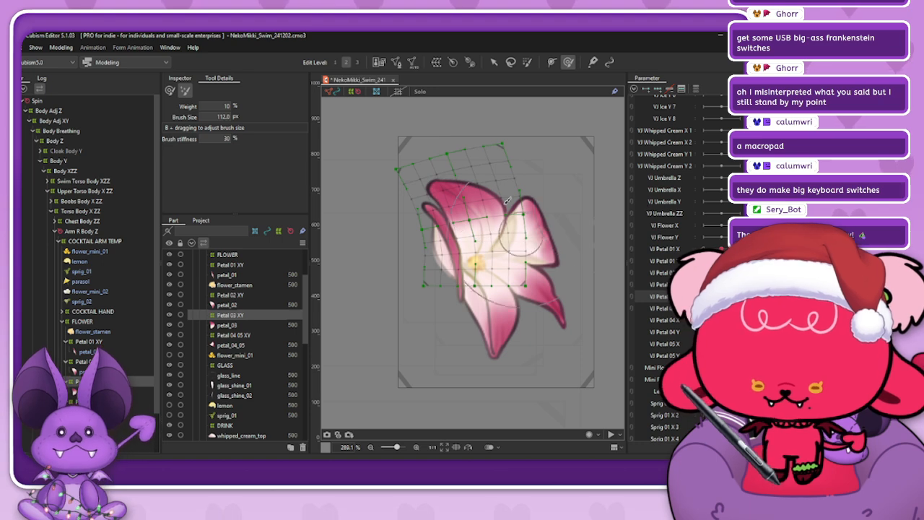
# - Return VJ Petal 03 X to its default and apply ellipse interpolation to its keys for the Petal 03 XY deformer
pyautogui.click(721, 296)
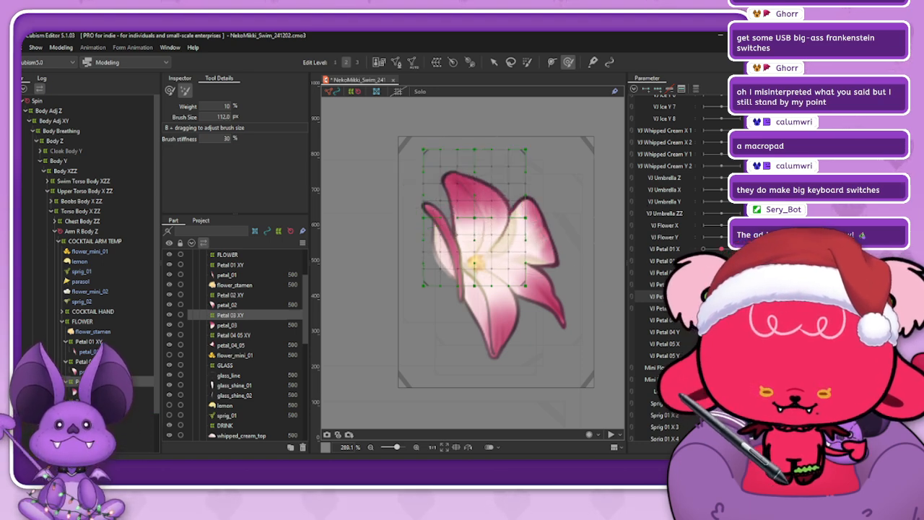
pyautogui.moveTo(721, 296)
pyautogui.mouseDown()
pyautogui.moveTo(703, 296)
pyautogui.moveTo(729, 296)
pyautogui.moveTo(703, 296)
pyautogui.moveTo(721, 296)
pyautogui.mouseUp()
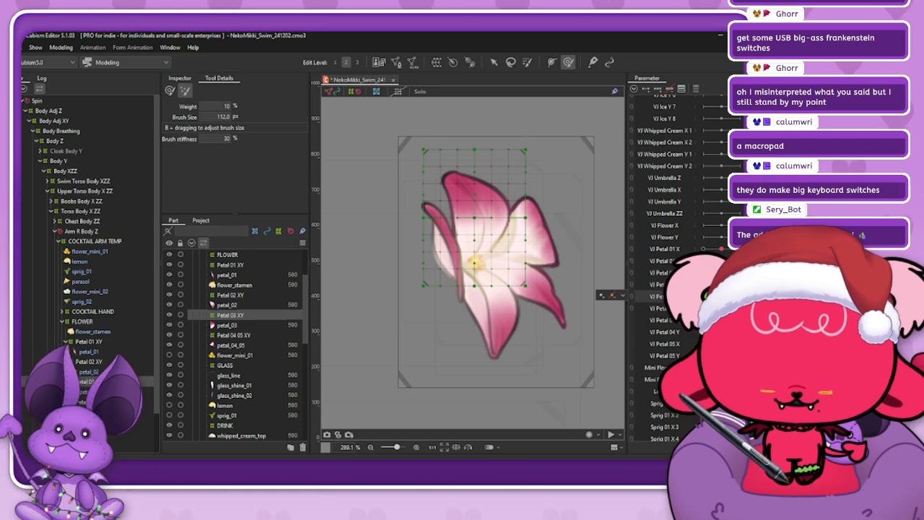
pyautogui.hotkey('ctrl', 'shift', 'e')
pyautogui.click(319, 225)
pyautogui.click(328, 244)
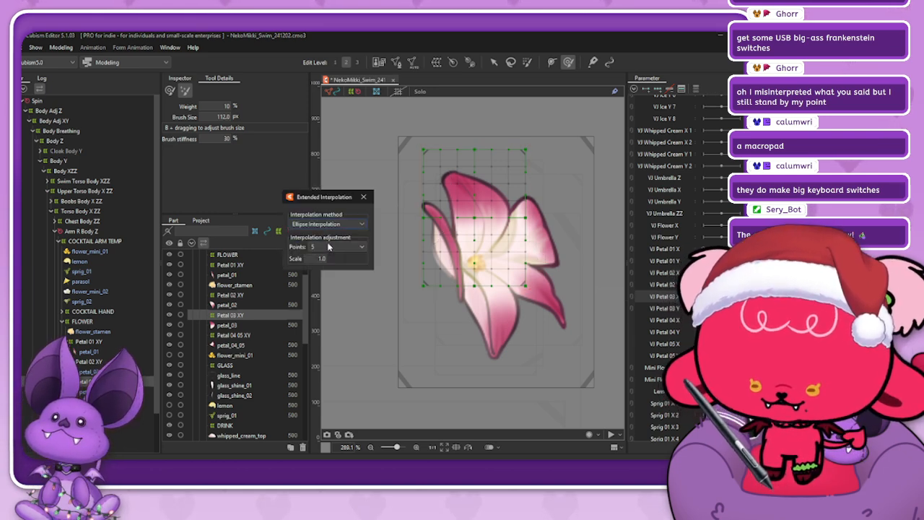
pyautogui.click(328, 246)
pyautogui.click(320, 256)
pyautogui.click(363, 197)
pyautogui.moveTo(721, 296)
pyautogui.mouseDown()
pyautogui.moveTo(739, 296)
pyautogui.moveTo(703, 296)
pyautogui.moveTo(739, 296)
pyautogui.moveTo(703, 296)
pyautogui.moveTo(739, 296)
pyautogui.moveTo(721, 296)
pyautogui.mouseUp()
pyautogui.click(528, 64)
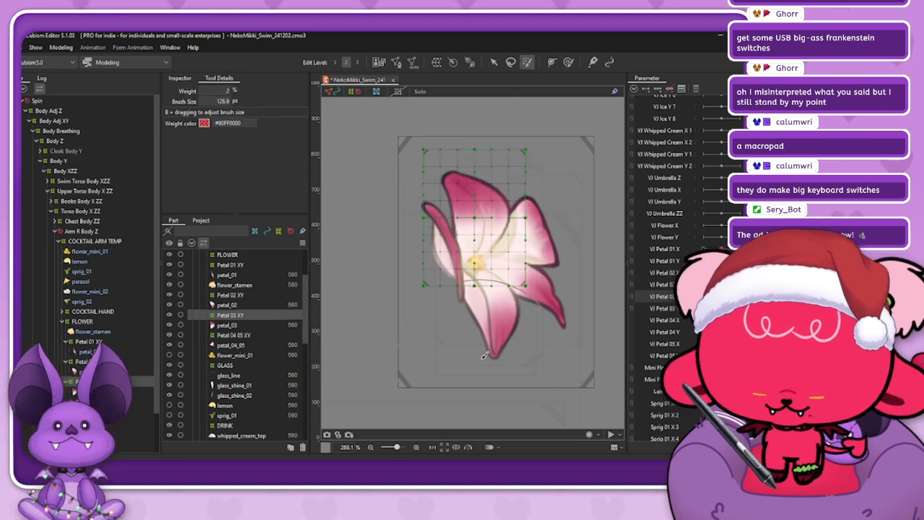
pyautogui.moveTo(485, 355)
pyautogui.mouseDown()
pyautogui.moveTo(461, 343)
pyautogui.moveTo(470, 350)
pyautogui.moveTo(468, 319)
pyautogui.moveTo(470, 343)
pyautogui.moveTo(472, 321)
pyautogui.mouseUp()
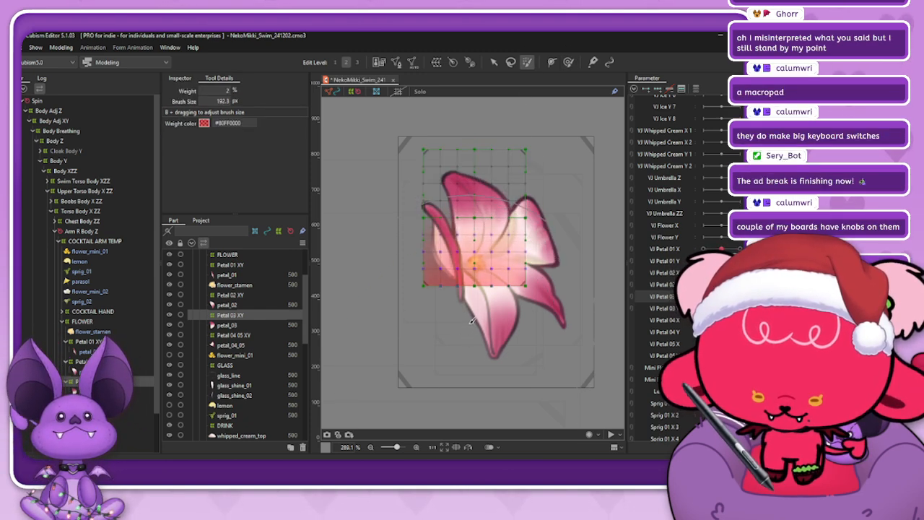
pyautogui.moveTo(721, 296); pyautogui.dragTo(739, 296)
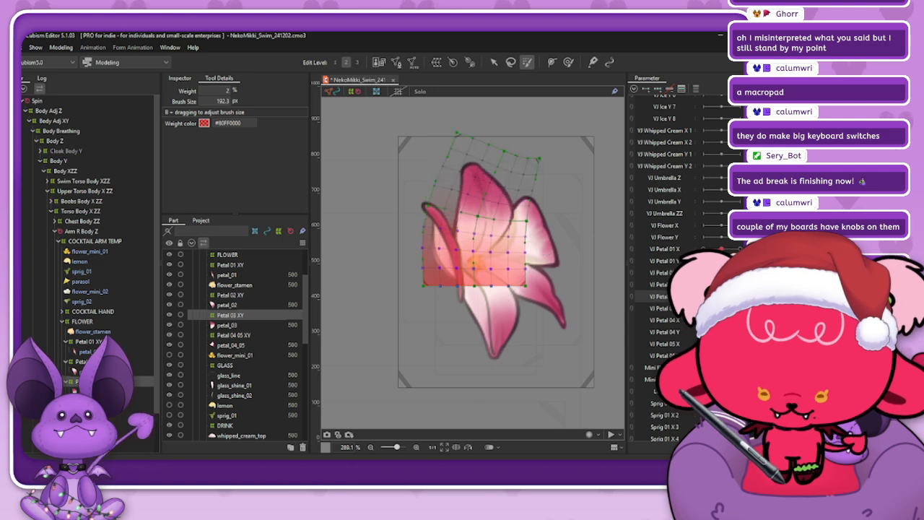
pyautogui.press('ctrl')
pyautogui.moveTo(473, 253); pyautogui.dragTo(478, 195)
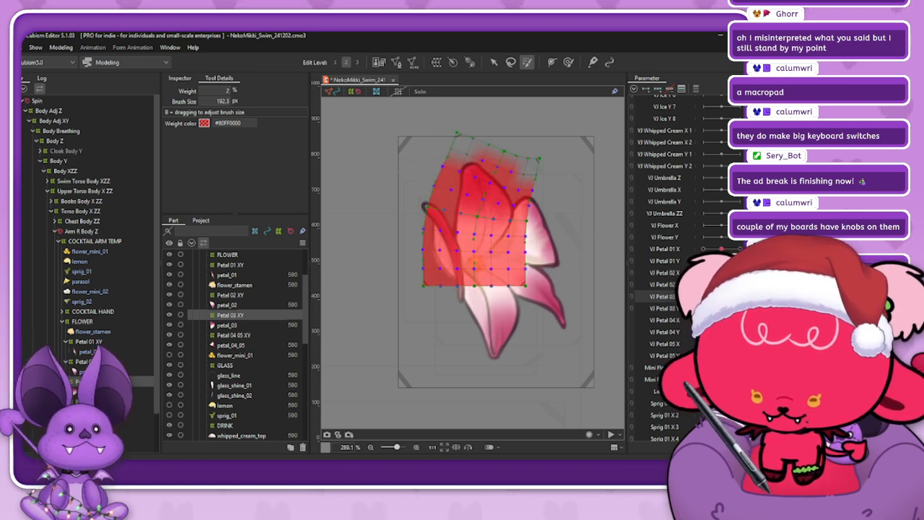
pyautogui.moveTo(739, 296); pyautogui.dragTo(703, 296)
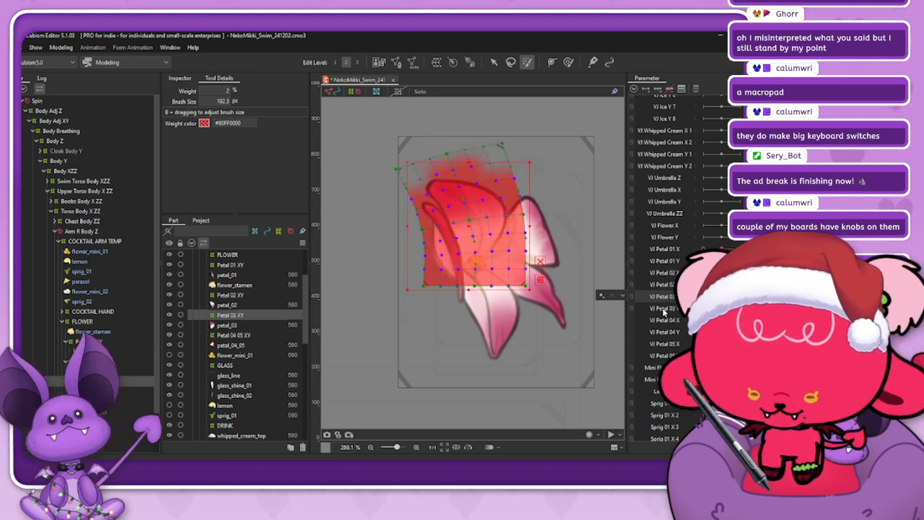
pyautogui.press('ctrl')
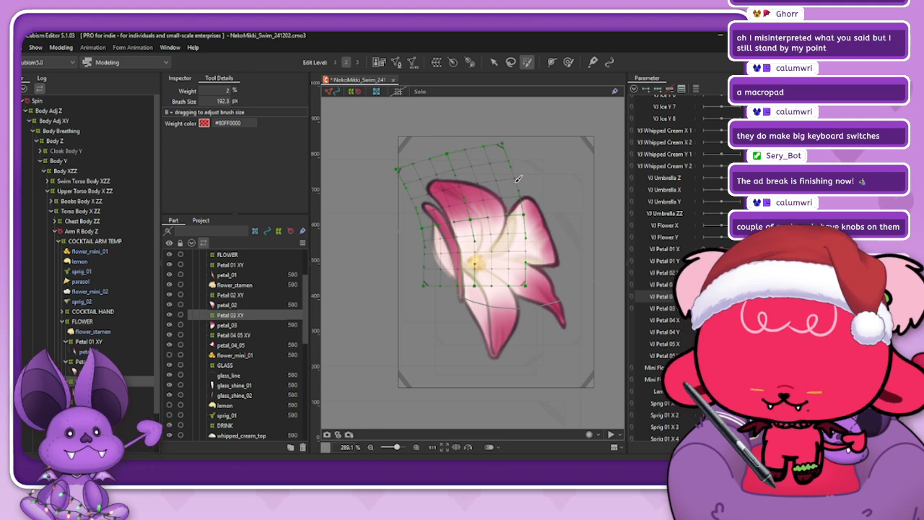
# - Hide the selection display and check petal_03's swing between the VJ Petal 03 X keys
pyautogui.hotkey('ctrl', 't')
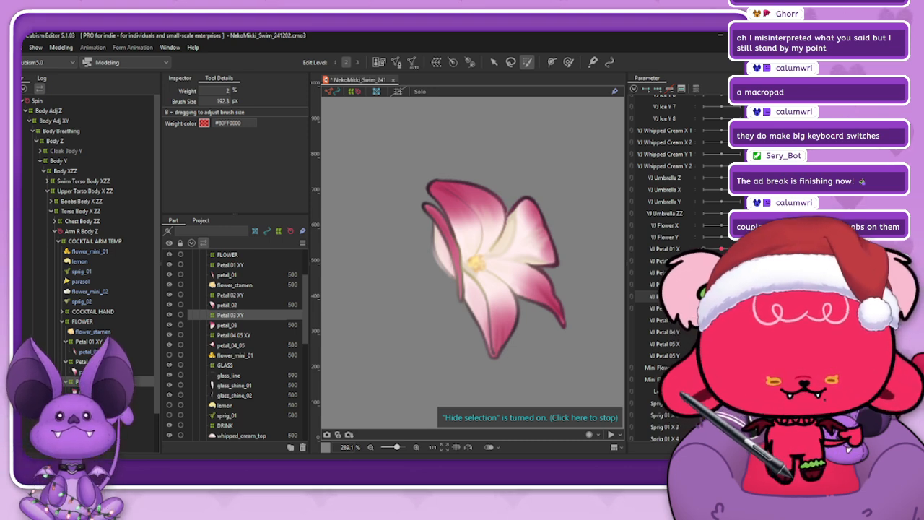
pyautogui.click(720, 295)
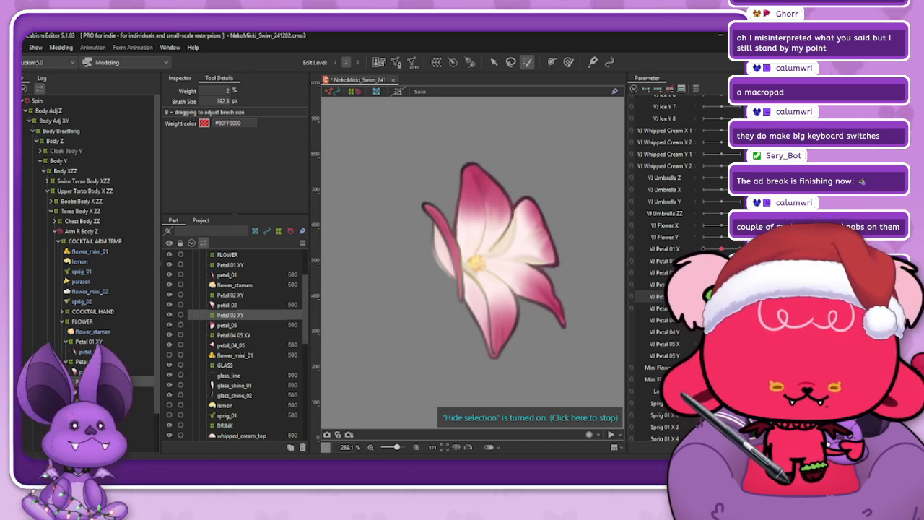
pyautogui.moveTo(739, 296)
pyautogui.mouseDown()
pyautogui.moveTo(713, 296)
pyautogui.moveTo(721, 296)
pyautogui.mouseUp()
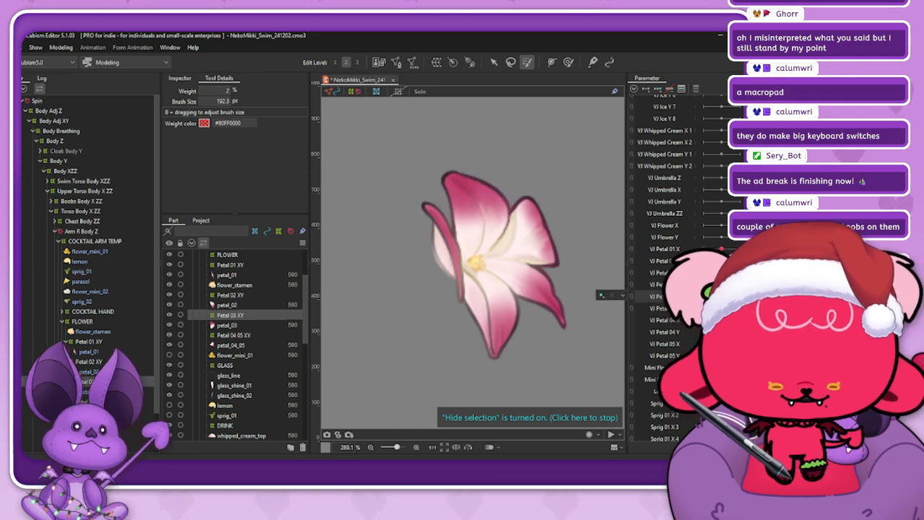
pyautogui.click(568, 62)
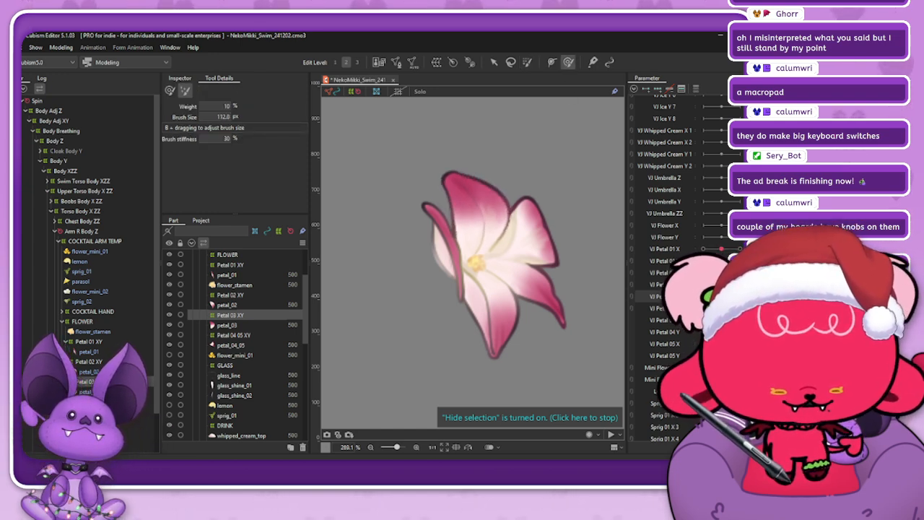
pyautogui.moveTo(721, 296); pyautogui.dragTo(739, 296)
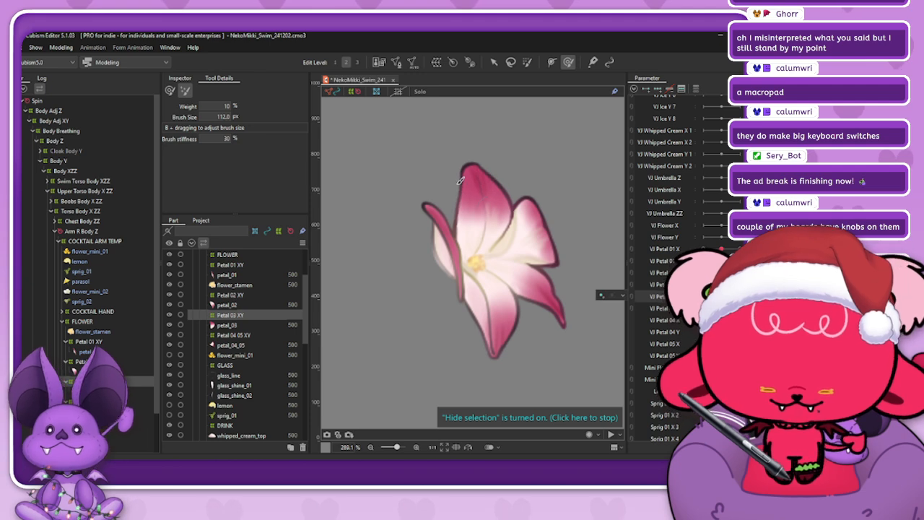
pyautogui.moveTo(462, 124); pyautogui.dragTo(489, 134)
pyautogui.hotkey('ctrl', 'z')
# - Fine-tune petal_03's shape with the other Deform Brush mode at the maximum and minimum VJ Petal 03 X keys
pyautogui.click(170, 91)
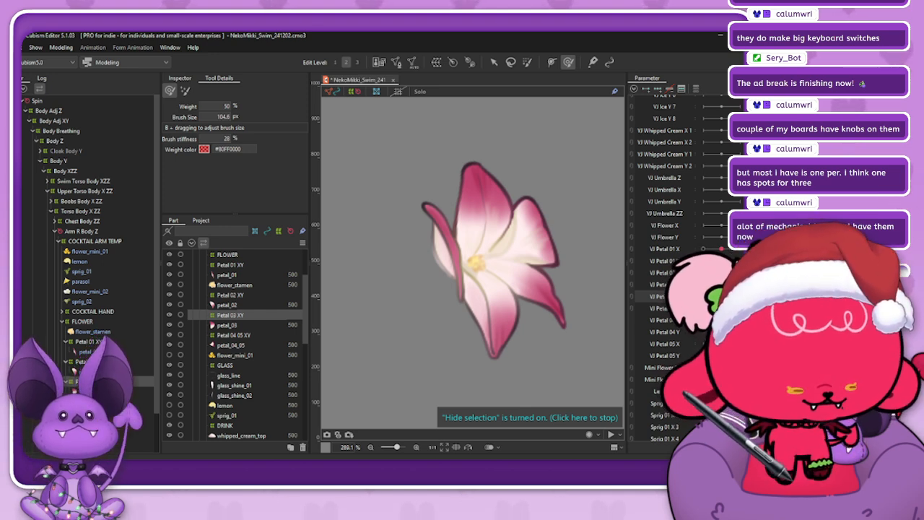
pyautogui.moveTo(721, 296)
pyautogui.mouseDown()
pyautogui.moveTo(609, 294)
pyautogui.moveTo(721, 296)
pyautogui.mouseUp()
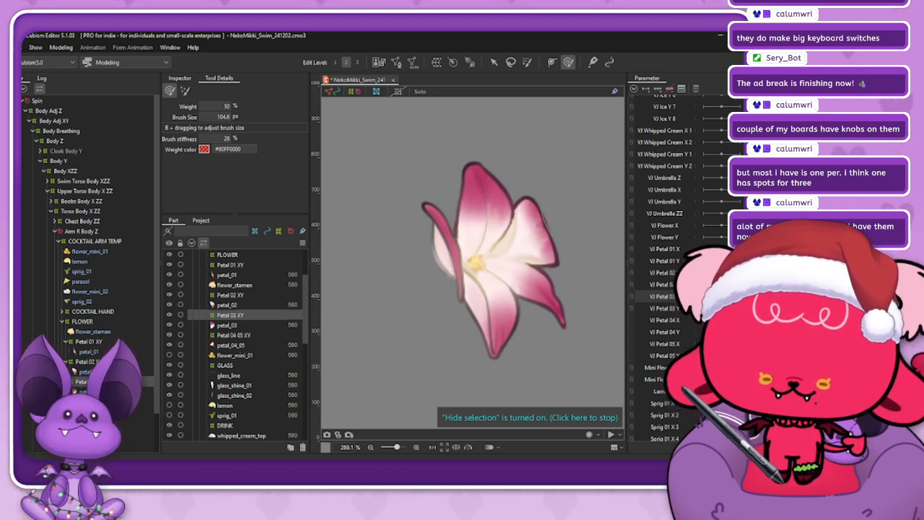
pyautogui.moveTo(721, 296); pyautogui.dragTo(656, 311)
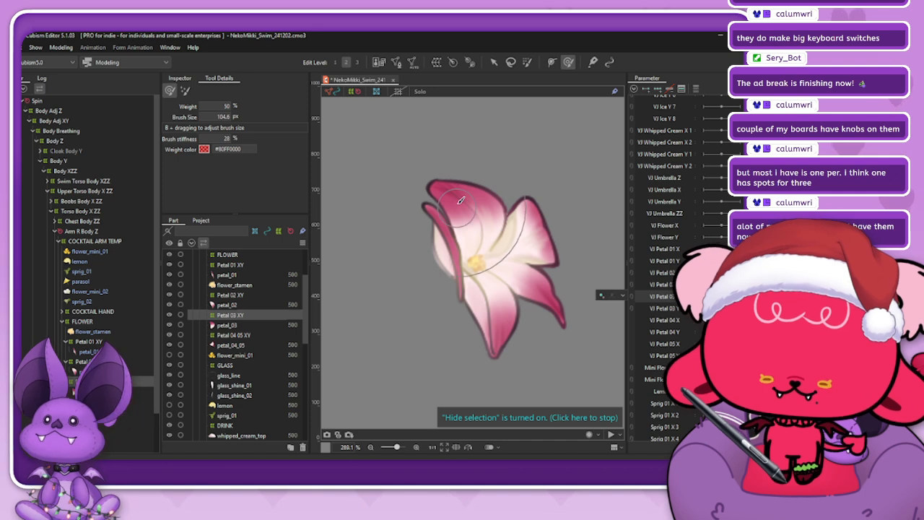
pyautogui.moveTo(460, 207); pyautogui.dragTo(456, 206)
# - Set VJ Petal 03 X back to default, and stretch petal_03's tip and side upward with the Deform Brush for VJ Petal 03 Y
pyautogui.moveTo(703, 296)
pyautogui.mouseDown()
pyautogui.moveTo(721, 295)
pyautogui.moveTo(704, 296)
pyautogui.mouseUp()
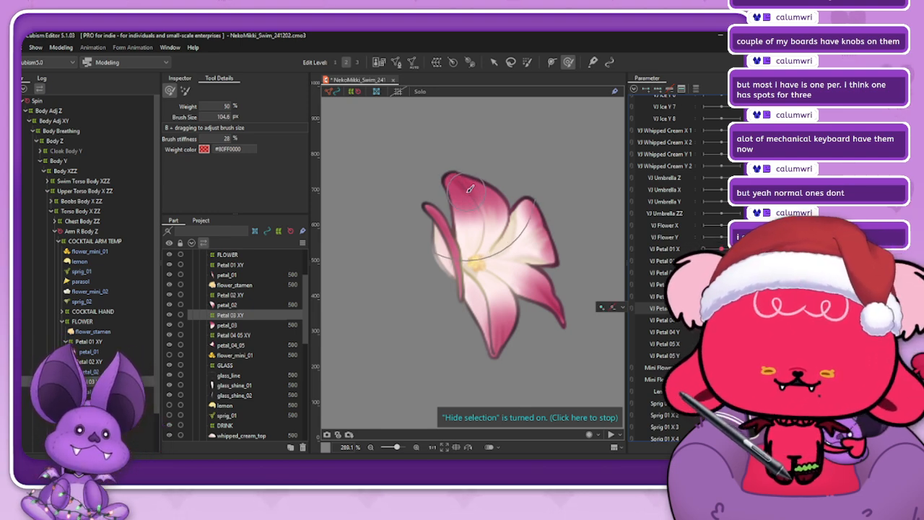
pyautogui.moveTo(469, 191); pyautogui.dragTo(468, 188)
pyautogui.moveTo(464, 152); pyautogui.dragTo(464, 148)
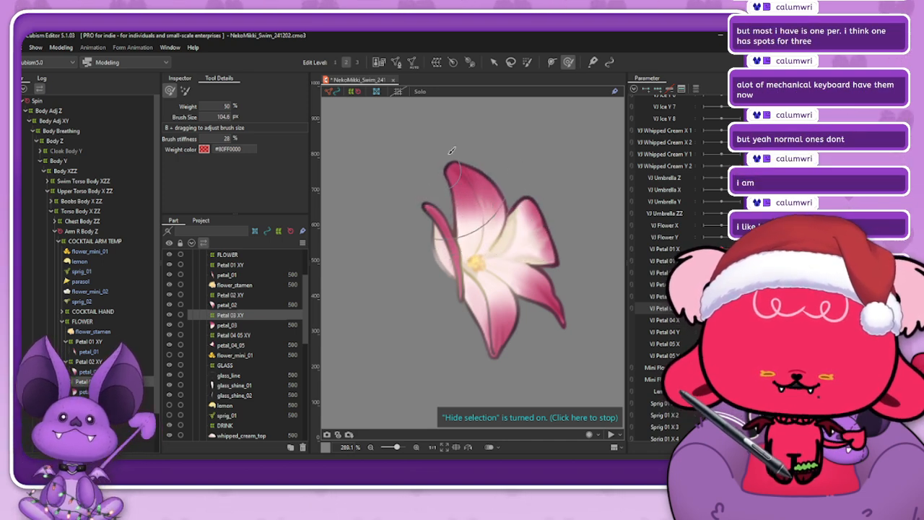
pyautogui.moveTo(469, 180); pyautogui.dragTo(472, 135)
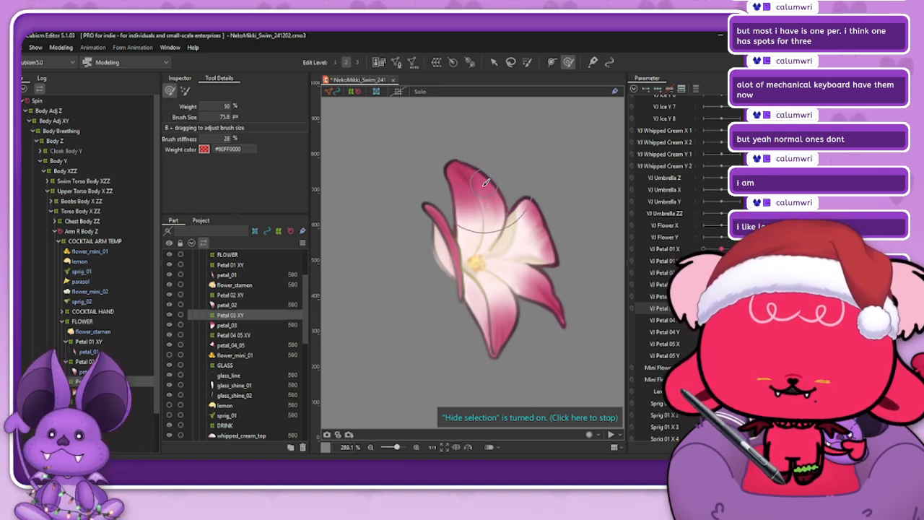
pyautogui.moveTo(483, 211)
pyautogui.mouseDown()
pyautogui.moveTo(478, 173)
pyautogui.moveTo(479, 181)
pyautogui.mouseUp()
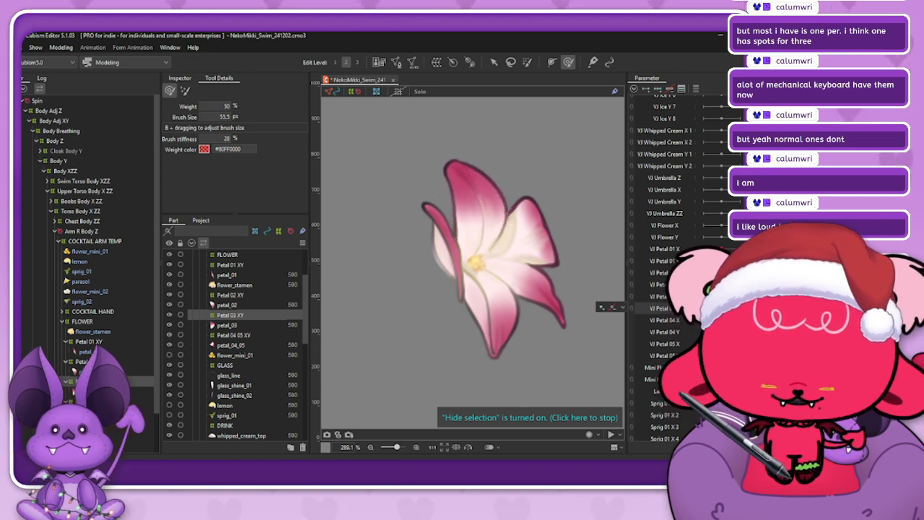
# - Apply petal_03's copied form to the minimum VJ Petal 03 Y key with blend compatibility -100, and return the parameter to default
pyautogui.click(703, 308)
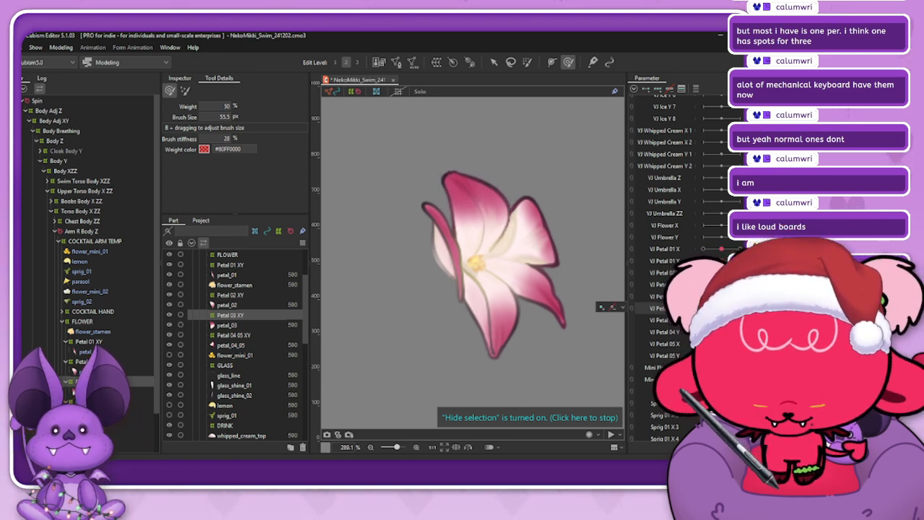
pyautogui.hotkey('ctrl', 'shift', 'v')
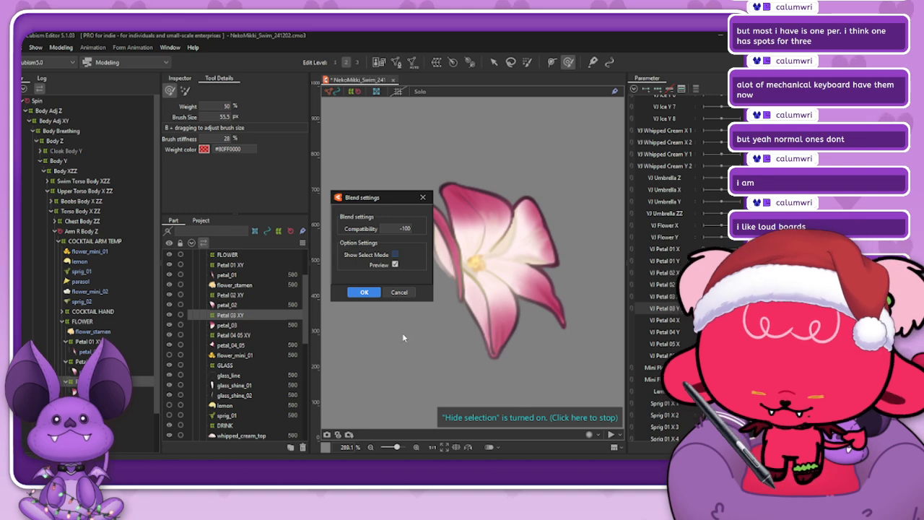
pyautogui.click(364, 290)
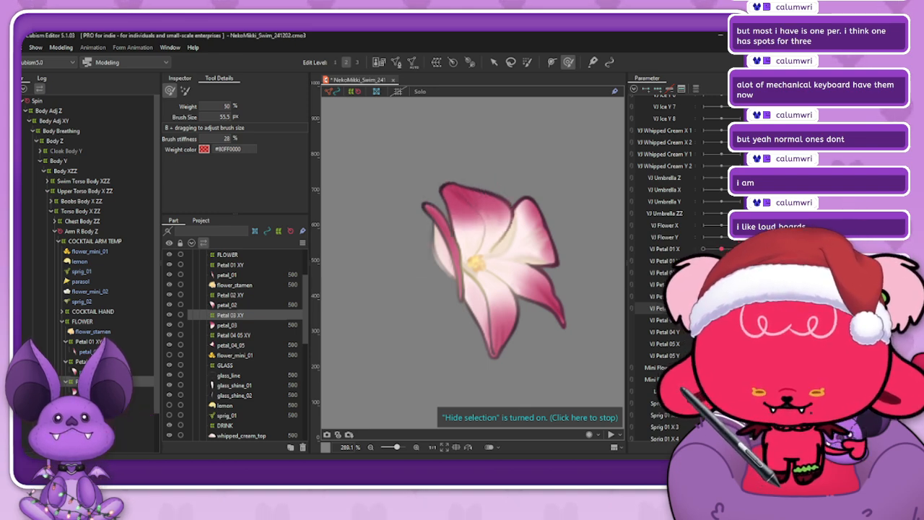
pyautogui.click(721, 308)
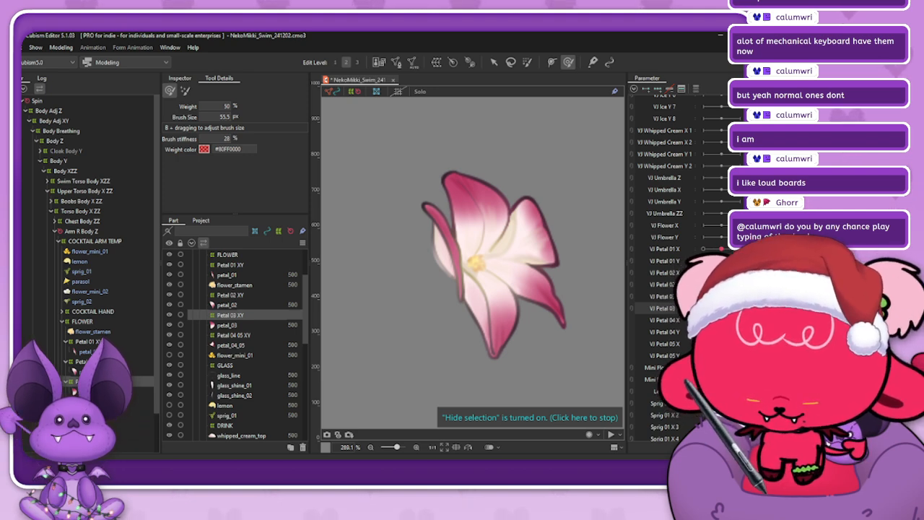
# - Synthesize all four corner forms of VJ Petal 03 X and VJ Petal 03 Y for the Petal 03 XY deformer and check their combined movement
pyautogui.hotkey('ctrl', 'shift', 'c')
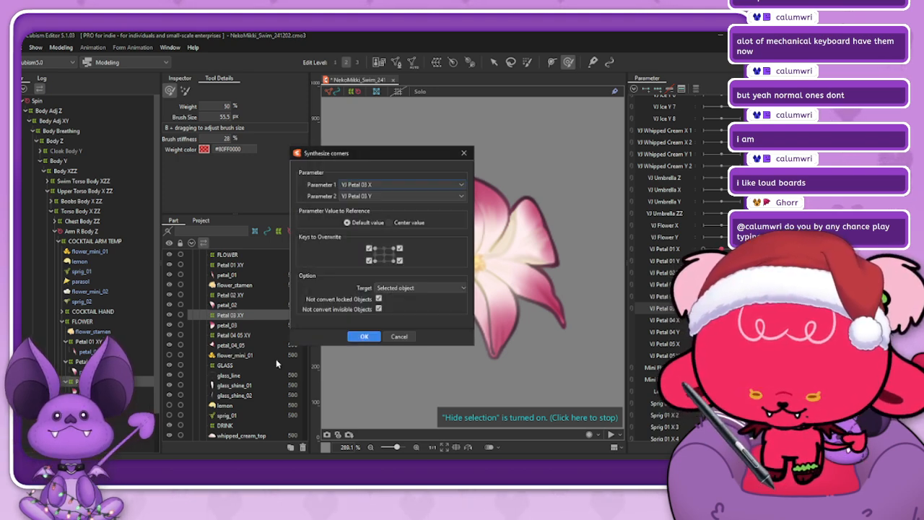
pyautogui.click(366, 337)
pyautogui.click(632, 296)
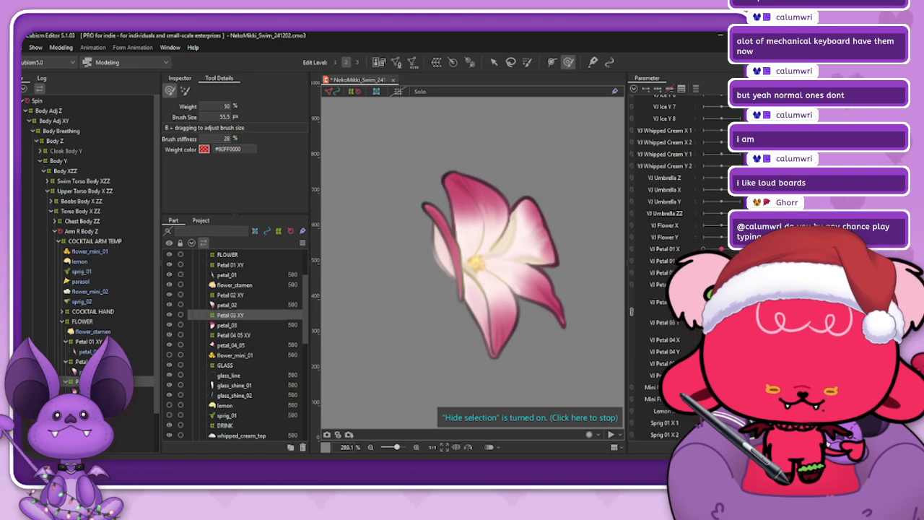
pyautogui.moveTo(721, 311)
pyautogui.mouseDown()
pyautogui.moveTo(734, 307)
pyautogui.moveTo(731, 321)
pyautogui.moveTo(712, 318)
pyautogui.moveTo(718, 302)
pyautogui.moveTo(709, 320)
pyautogui.moveTo(721, 304)
pyautogui.moveTo(730, 318)
pyautogui.moveTo(710, 316)
pyautogui.moveTo(721, 312)
pyautogui.mouseUp()
pyautogui.click(633, 312)
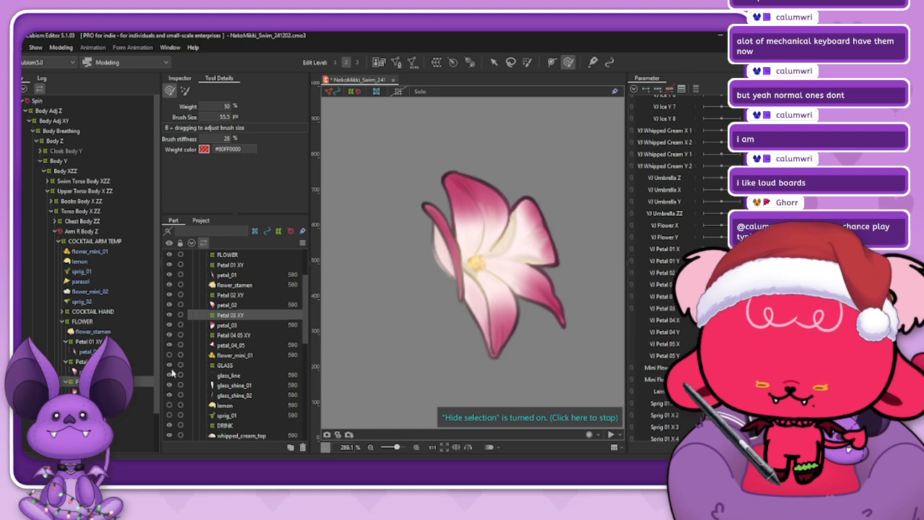
# - Add VJ Petal 04 X keys to the Petal 04 05 XY deformer and isolate petal_04_05 with Solo
pyautogui.click(137, 400)
pyautogui.click(676, 321)
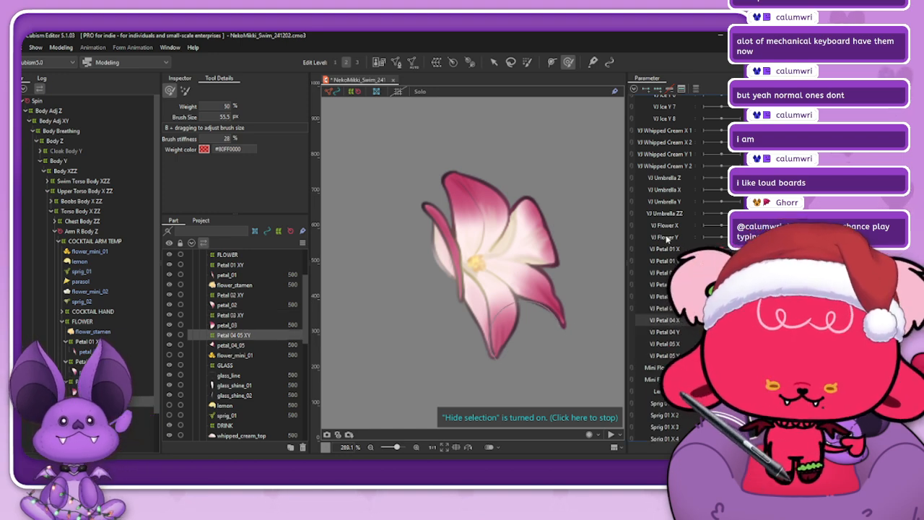
pyautogui.click(656, 91)
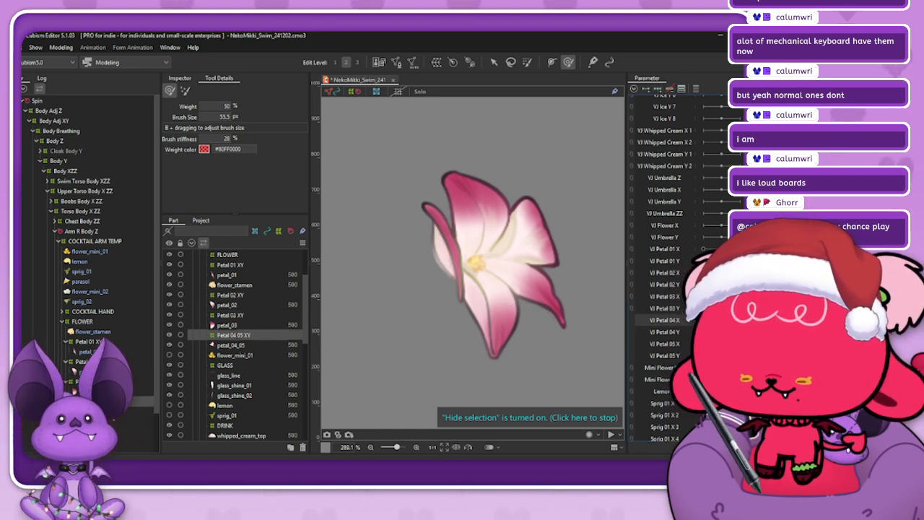
pyautogui.keyDown('ctrl'); pyautogui.click(137, 410); pyautogui.keyUp('ctrl')
pyautogui.click(419, 92)
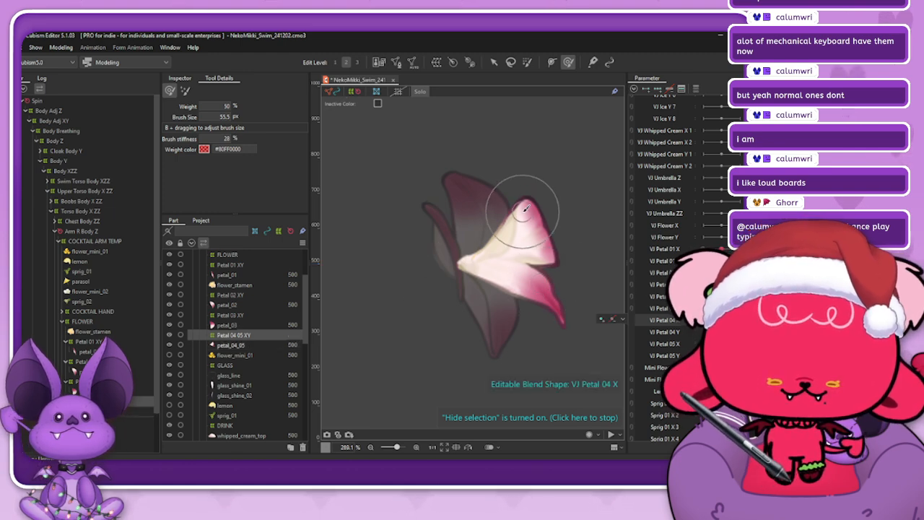
# - Swing the upper petal outward with a 77.6 px Deform Brush at maximum VJ Petal 04 X, and blend its form at -100 onto the minimum key
pyautogui.moveTo(543, 213)
pyautogui.mouseDown()
pyautogui.moveTo(552, 217)
pyautogui.moveTo(542, 226)
pyautogui.moveTo(566, 219)
pyautogui.mouseUp()
pyautogui.moveTo(518, 189); pyautogui.dragTo(533, 200)
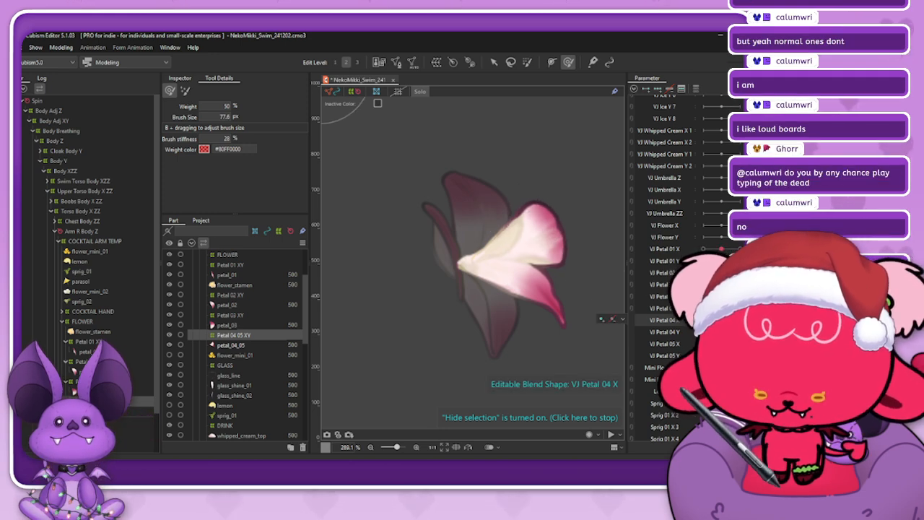
pyautogui.click(703, 320)
pyautogui.hotkey('ctrl', 'shift', 'v')
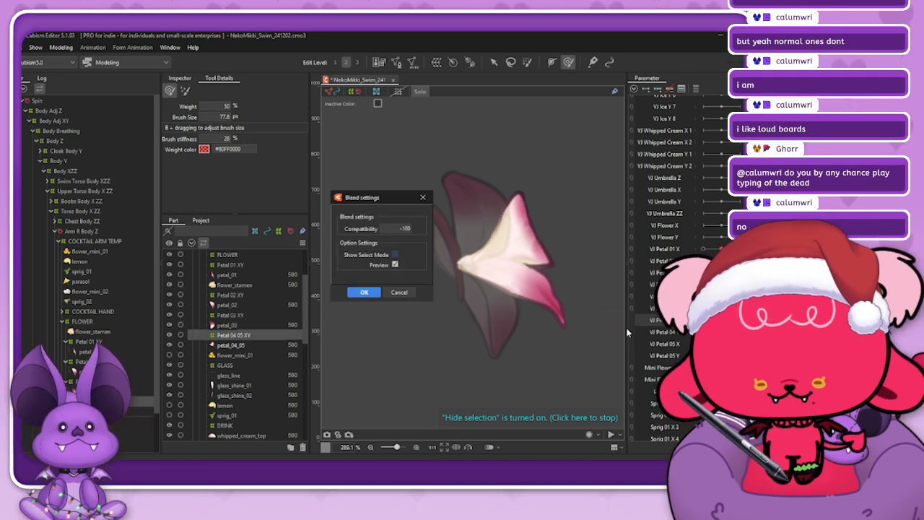
pyautogui.click(361, 295)
pyautogui.moveTo(702, 320); pyautogui.dragTo(722, 319)
# - At the maximum VJ Petal 04 Y key, stretch the upper petal's tip upward and nudge its outer edge inward with the Deform Brush
pyautogui.click(672, 333)
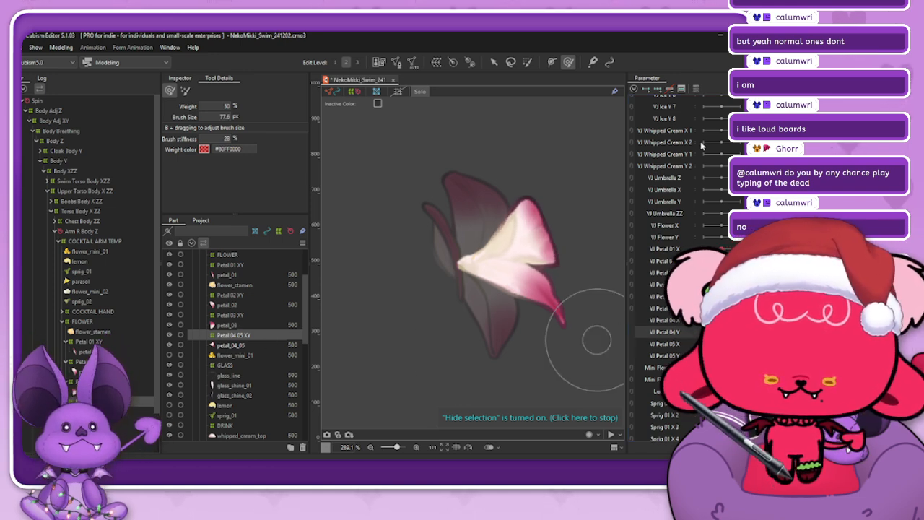
pyautogui.click(739, 332)
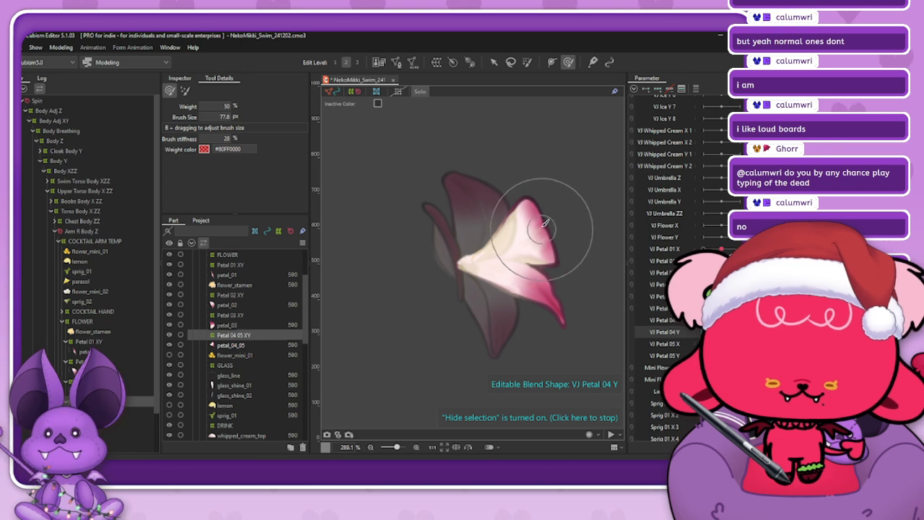
pyautogui.moveTo(542, 229); pyautogui.dragTo(529, 181)
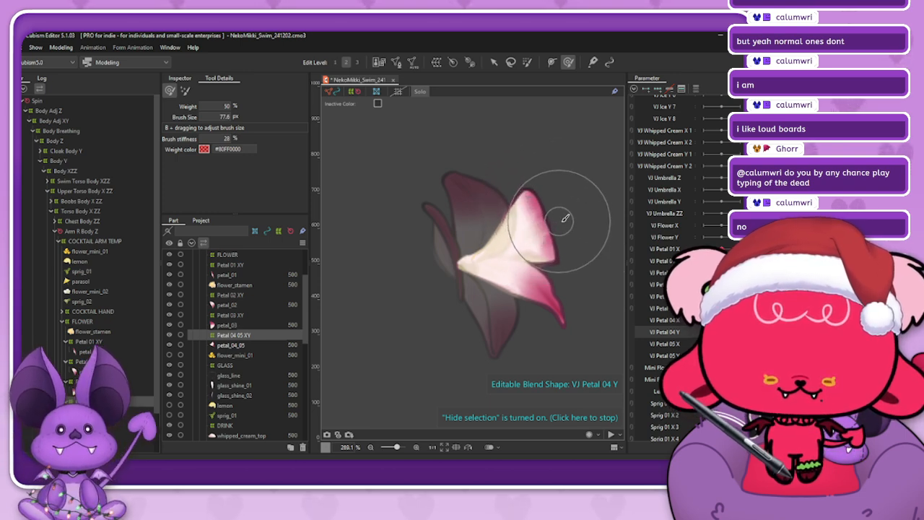
pyautogui.moveTo(562, 218); pyautogui.dragTo(557, 220)
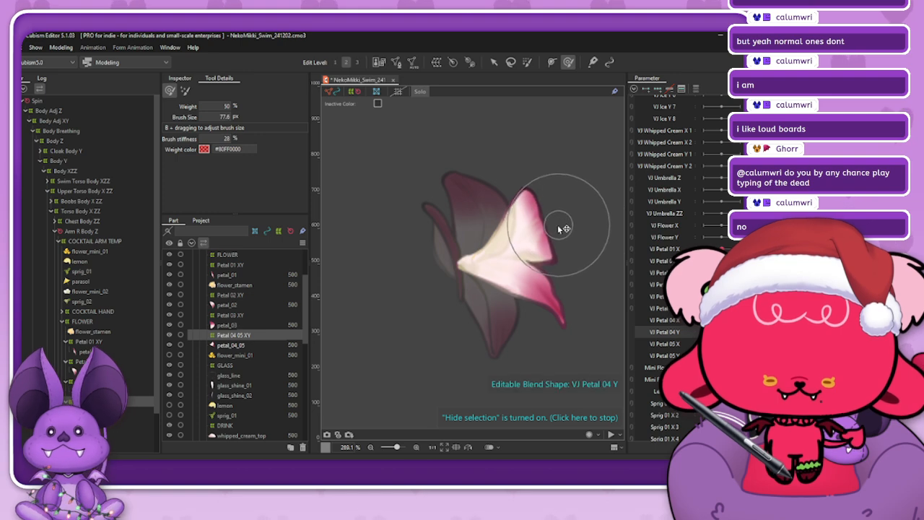
pyautogui.moveTo(739, 332); pyautogui.dragTo(722, 332)
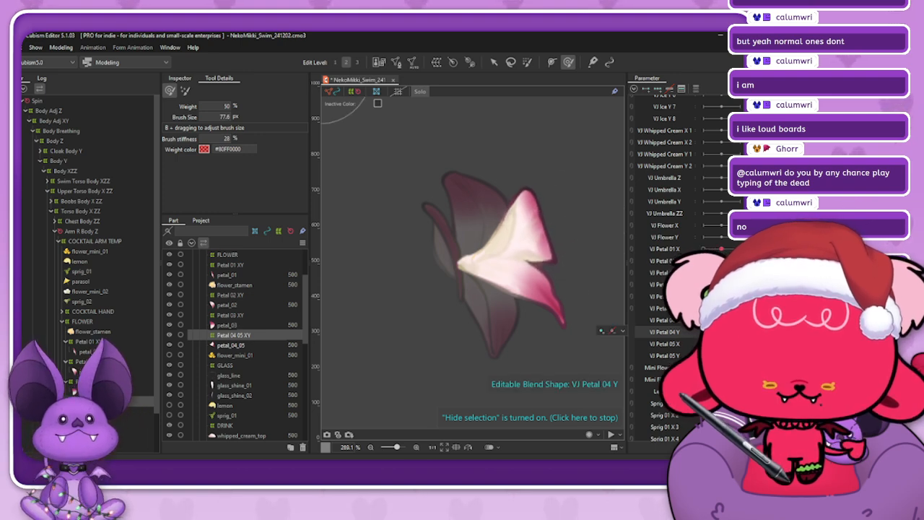
# - Undo the last change and reshape the upper-right petal's tip for VJ Petal 04 Y, blending the form onto the opposite key
pyautogui.hotkey('ctrl', 'z')
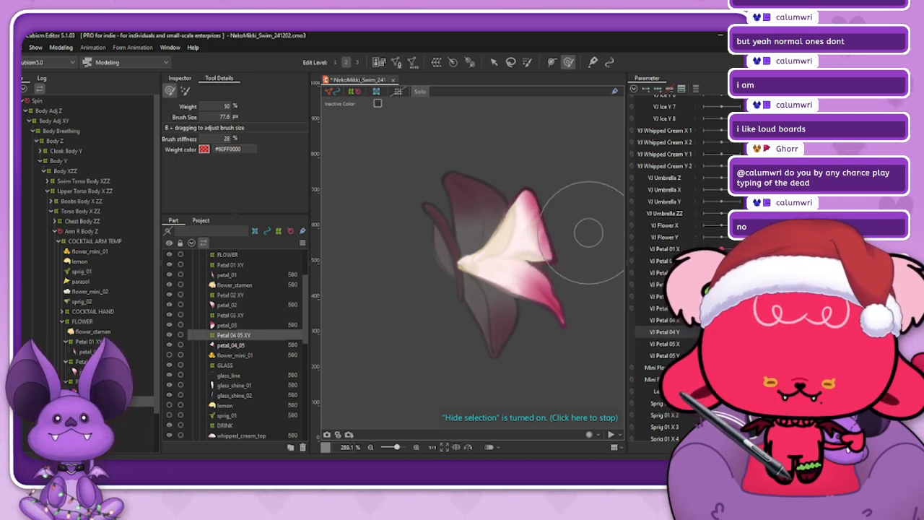
pyautogui.moveTo(515, 189); pyautogui.dragTo(516, 200)
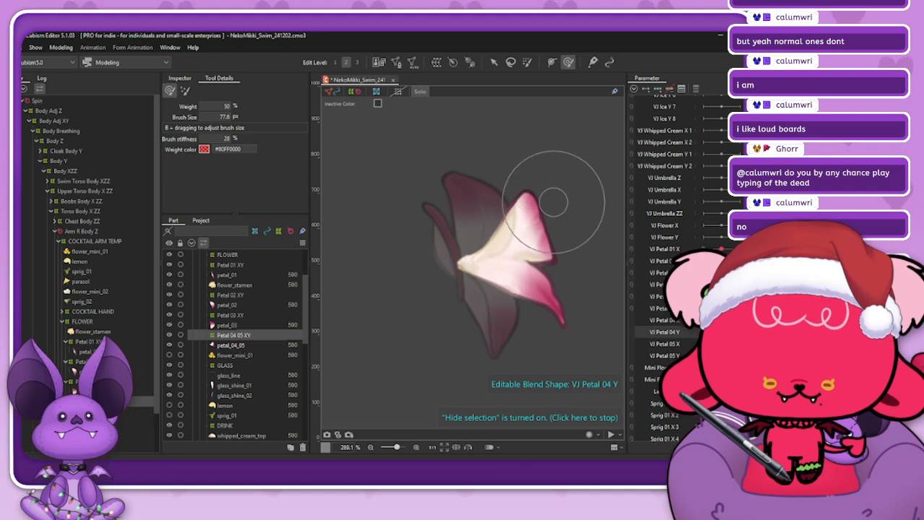
pyautogui.moveTo(721, 332)
pyautogui.mouseDown()
pyautogui.moveTo(737, 332)
pyautogui.moveTo(722, 332)
pyautogui.mouseUp()
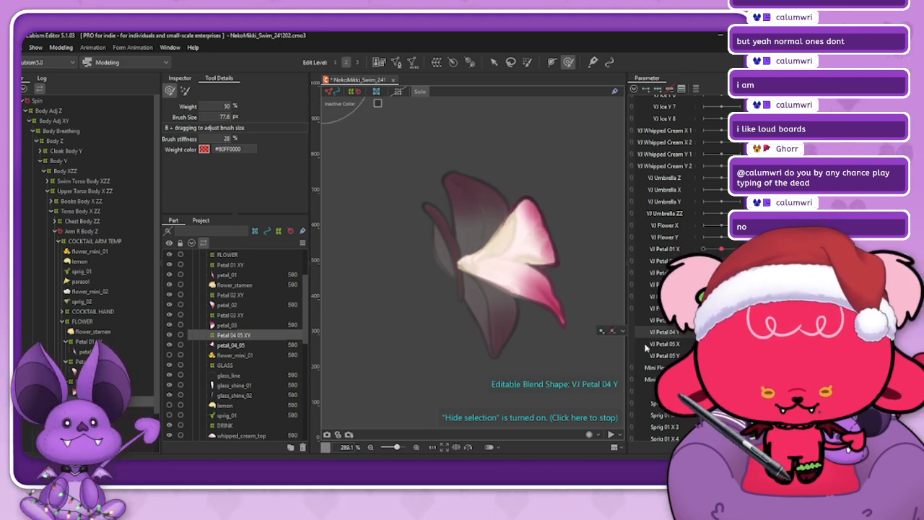
pyautogui.hotkey('ctrl', 'shift', 'b')
pyautogui.click(362, 293)
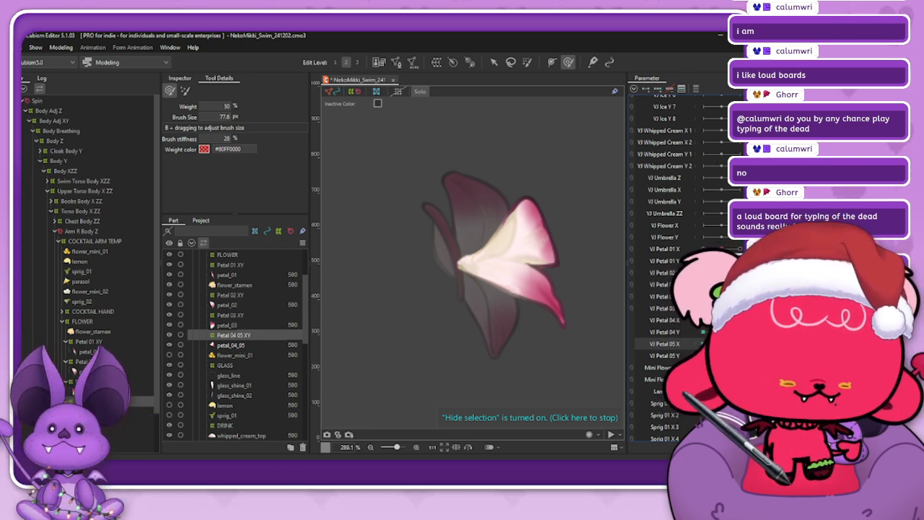
# - Bend the tip of the lower-right petal with the deform brush at the minimum key of VJ Petal 05 X
pyautogui.click(703, 344)
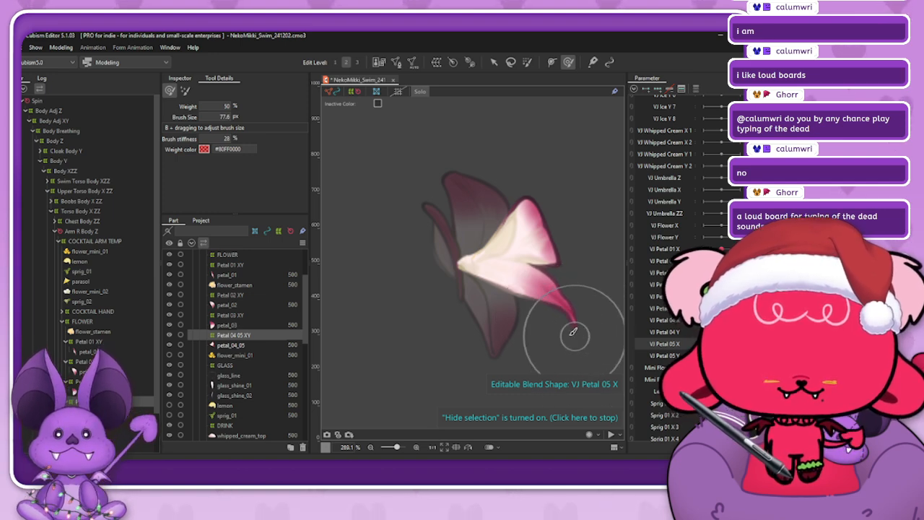
pyautogui.moveTo(556, 324); pyautogui.dragTo(554, 329)
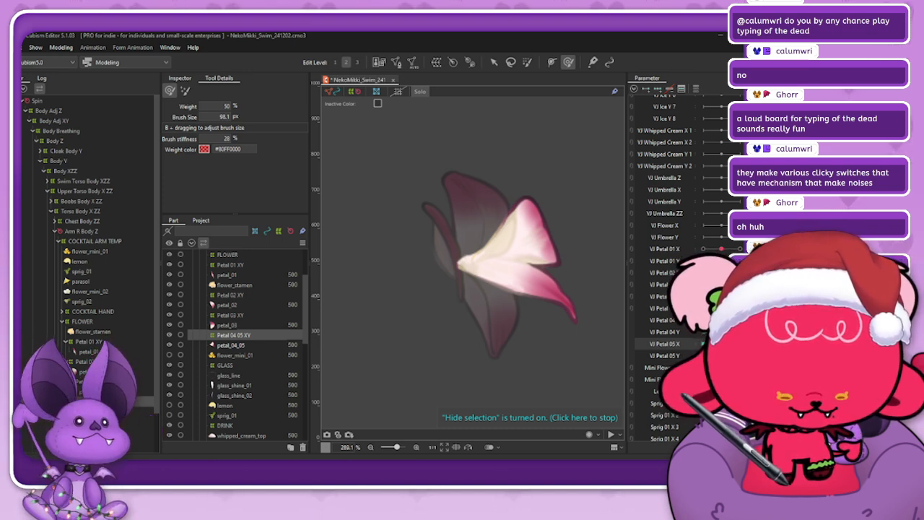
# - Switch to the browser window, view the game screenshot enlarged to 240%, and close the window
pyautogui.moveTo(469, 455); pyautogui.dragTo(497, 63)
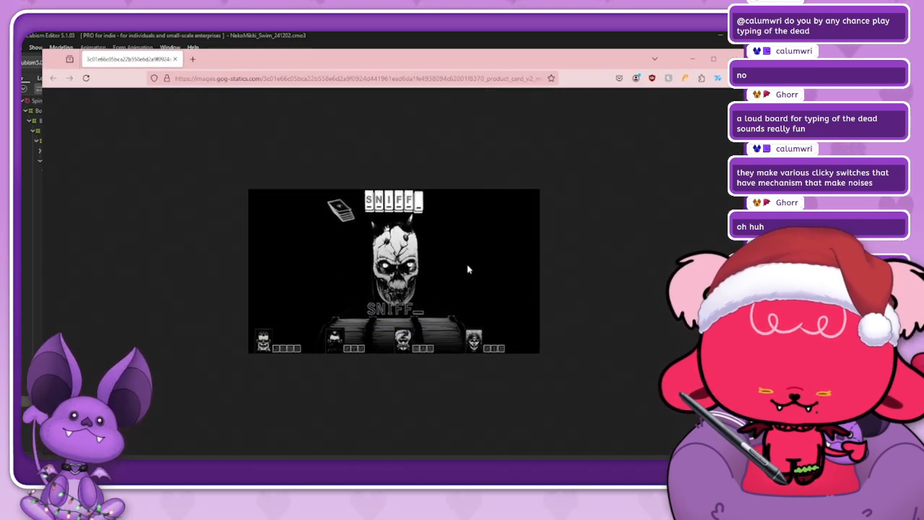
pyautogui.keyDown('ctrl'); pyautogui.scroll(7, 590, 277); pyautogui.keyUp('ctrl')
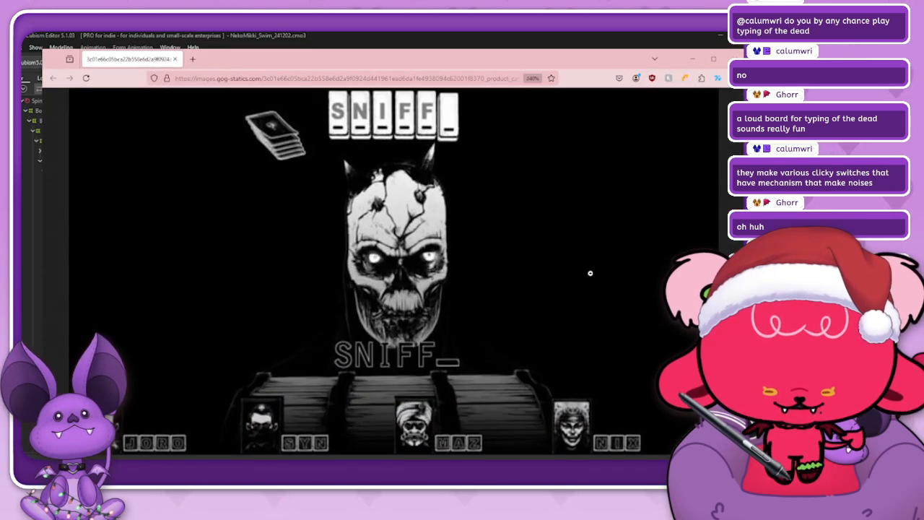
pyautogui.moveTo(478, 65); pyautogui.dragTo(455, 50)
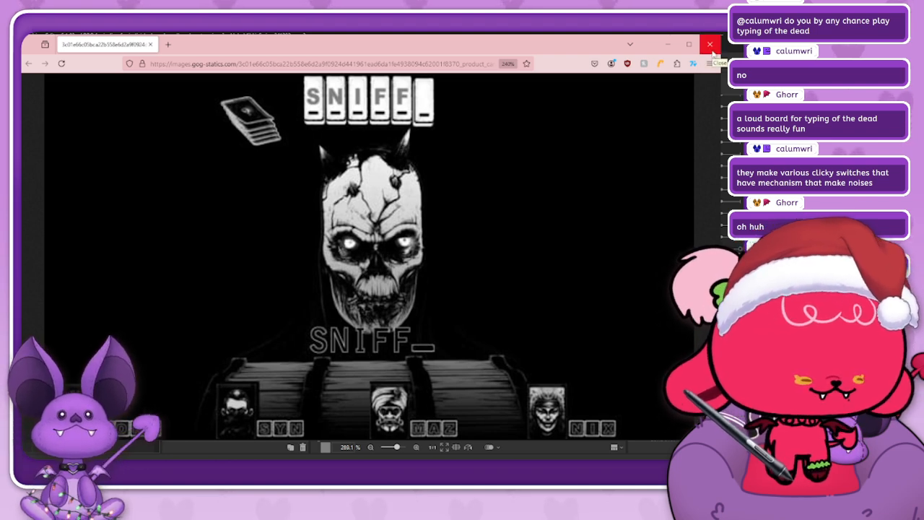
pyautogui.click(709, 45)
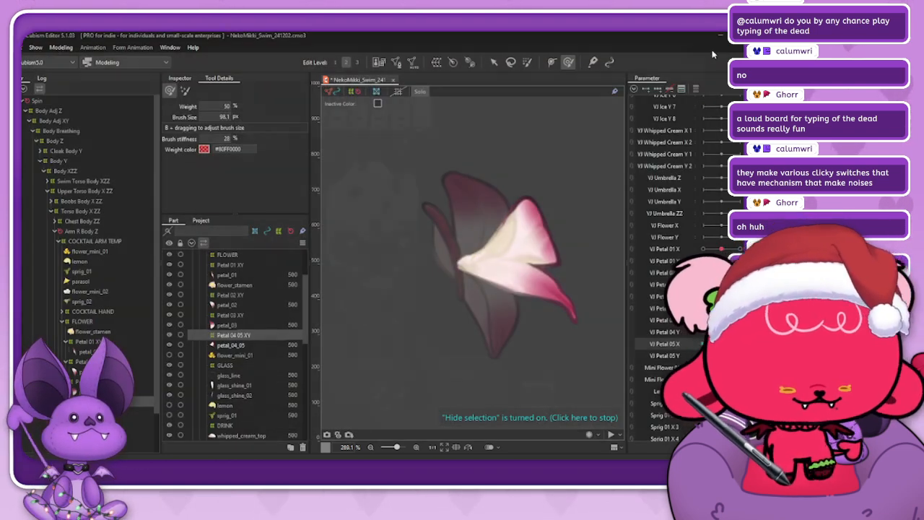
# - Reduce the deform brush to about 63 px and pull the lower-right petal's tip outward for VJ Petal 05 X
pyautogui.moveTo(739, 344)
pyautogui.mouseDown()
pyautogui.moveTo(722, 344)
pyautogui.moveTo(739, 343)
pyautogui.mouseUp()
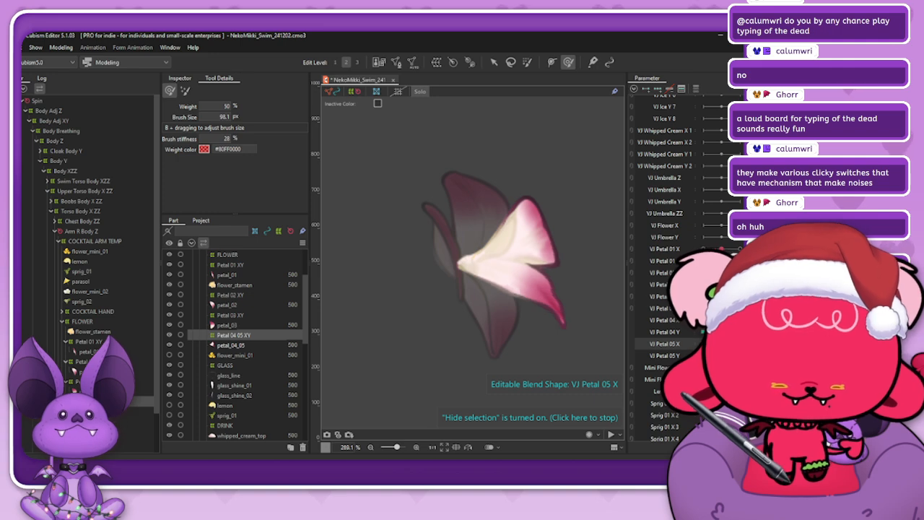
pyautogui.press('[')
pyautogui.press('[')
pyautogui.press('[')
pyautogui.press('[')
pyautogui.moveTo(570, 321)
pyautogui.mouseDown()
pyautogui.moveTo(562, 297)
pyautogui.moveTo(567, 303)
pyautogui.mouseUp()
pyautogui.press('[')
pyautogui.press('[')
pyautogui.press('[')
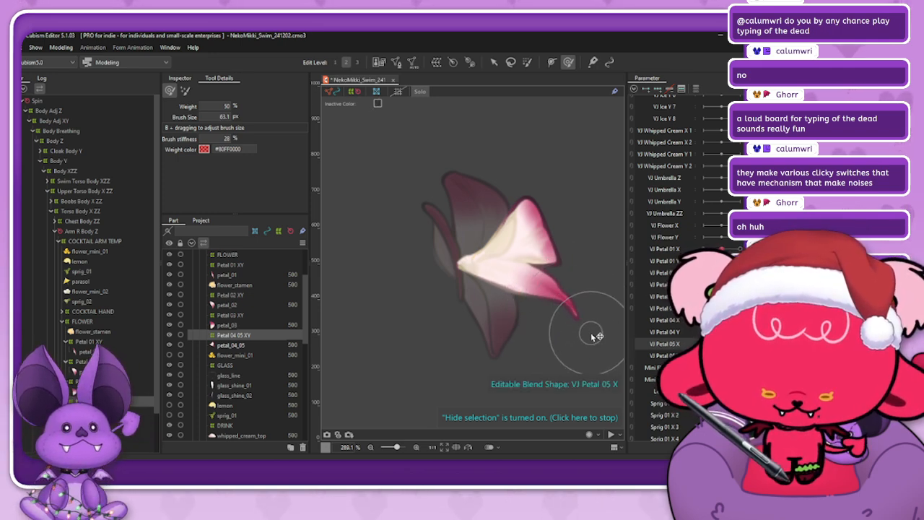
# - Blend the reshaped petal form onto the opposite key of VJ Petal 05 X and return the parameter to its default
pyautogui.moveTo(740, 344); pyautogui.dragTo(626, 347)
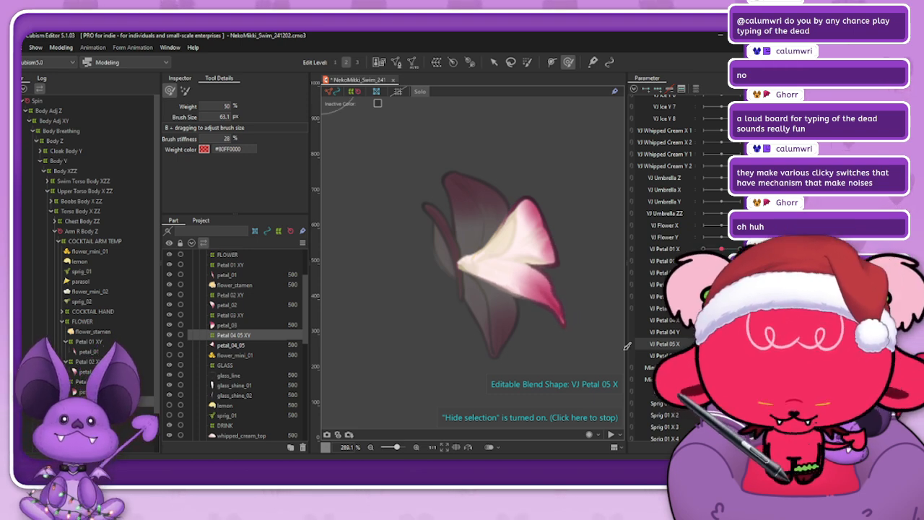
pyautogui.hotkey('ctrl', 'shift', 'v')
pyautogui.click(362, 291)
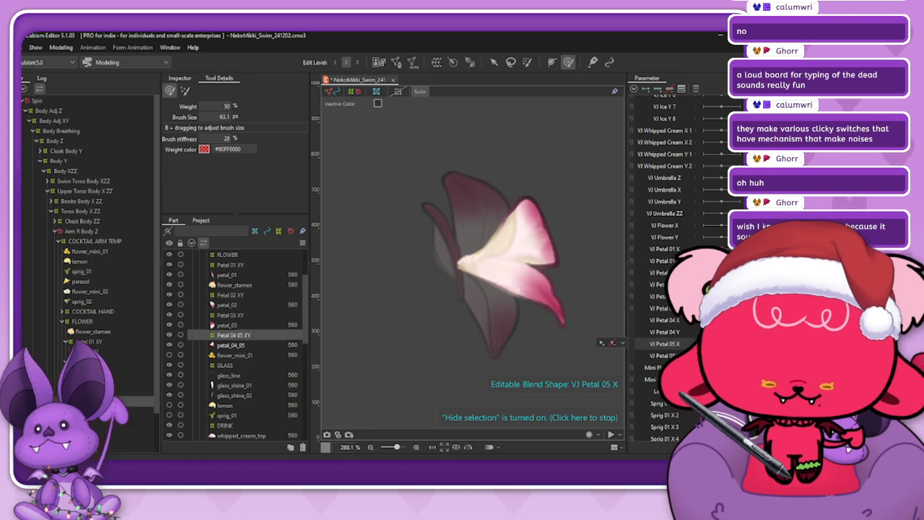
pyautogui.click(720, 344)
# - Add keys to VJ Petal 05 Y and pull the lower-right petal's tip outward and up with an 80.8 px brush
pyautogui.click(672, 356)
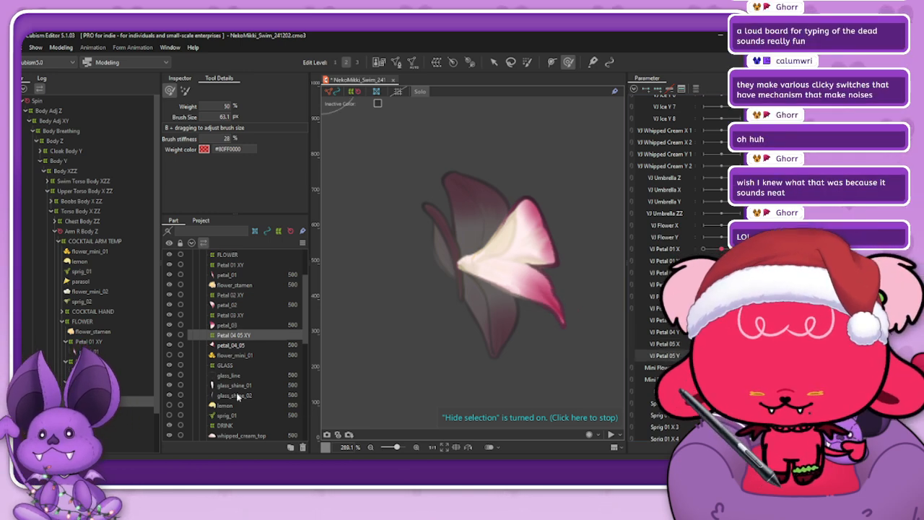
pyautogui.click(663, 91)
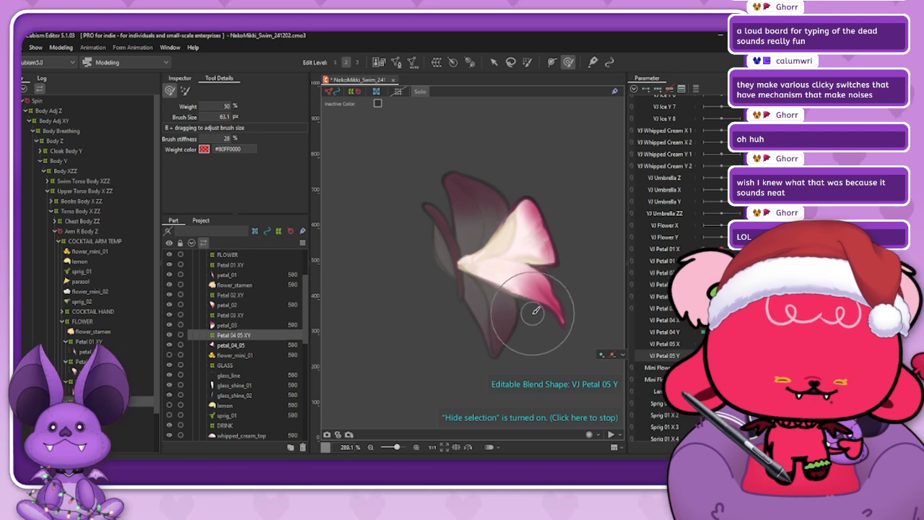
pyautogui.moveTo(537, 309)
pyautogui.mouseDown()
pyautogui.moveTo(571, 333)
pyautogui.moveTo(575, 313)
pyautogui.moveTo(559, 312)
pyautogui.moveTo(591, 320)
pyautogui.moveTo(584, 316)
pyautogui.moveTo(599, 326)
pyautogui.moveTo(581, 341)
pyautogui.moveTo(590, 345)
pyautogui.moveTo(560, 310)
pyautogui.mouseUp()
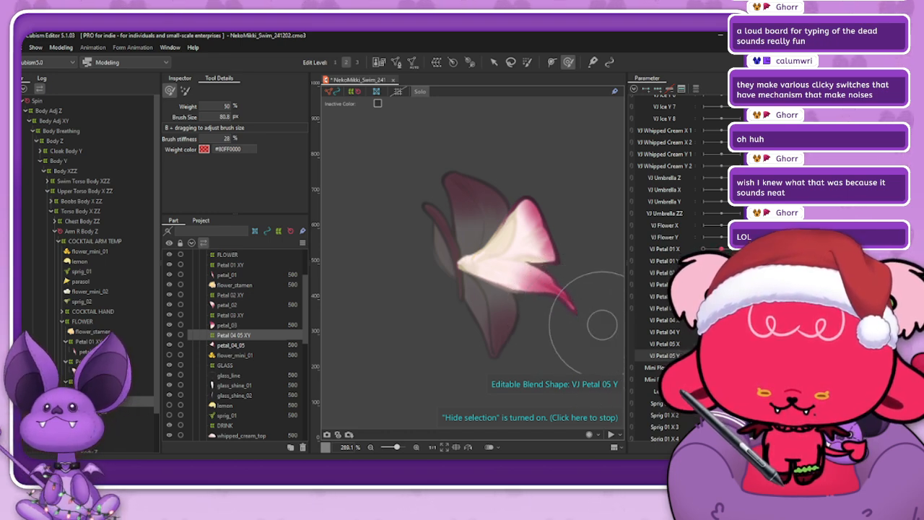
pyautogui.moveTo(739, 355)
pyautogui.mouseDown()
pyautogui.moveTo(707, 355)
pyautogui.moveTo(739, 355)
pyautogui.mouseUp()
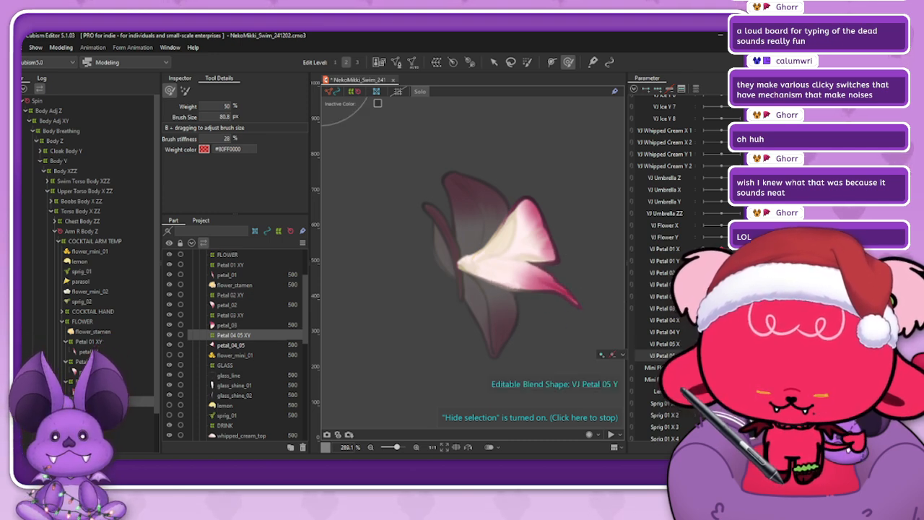
pyautogui.moveTo(737, 355); pyautogui.dragTo(639, 377)
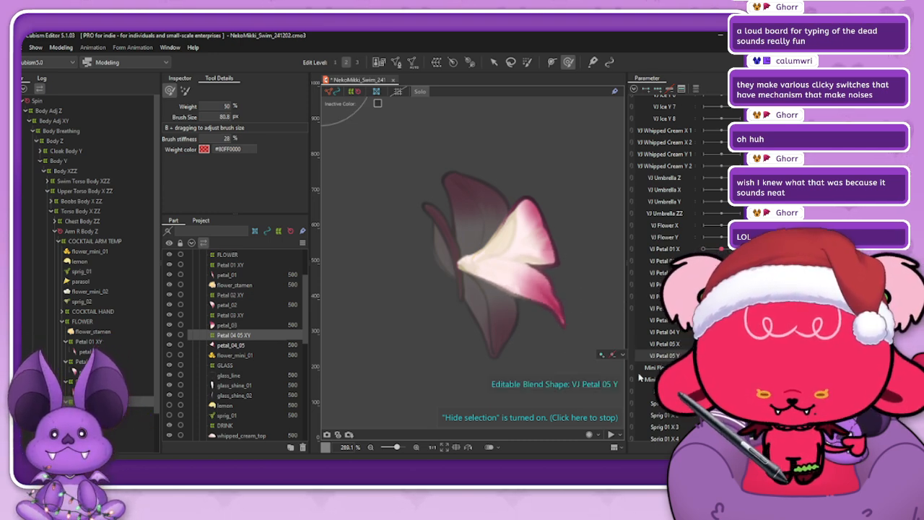
# - Create the opposite VJ Petal 05 Y form by applying a blend with compatibility -100
pyautogui.hotkey('ctrl', 'shift', 'b')
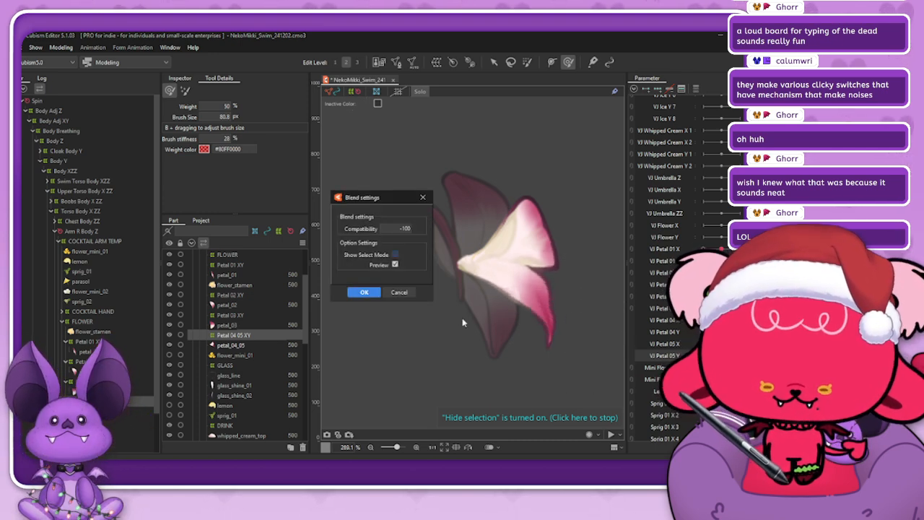
pyautogui.click(363, 293)
pyautogui.moveTo(703, 355)
pyautogui.mouseDown()
pyautogui.moveTo(736, 355)
pyautogui.moveTo(704, 355)
pyautogui.mouseUp()
pyautogui.click(622, 354)
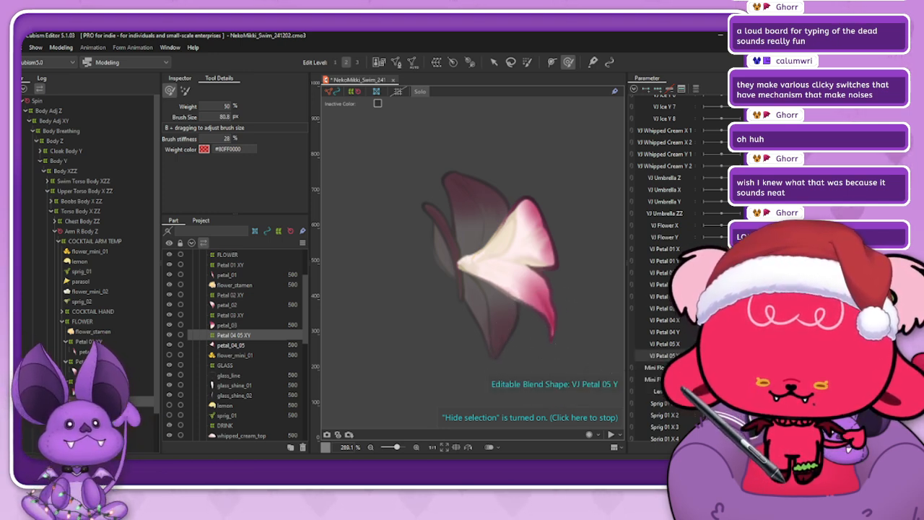
# - Check the petal across the VJ Petal 05 Y range and return VJ Petal 05 X, 04 Y and 04 X to default
pyautogui.moveTo(704, 355); pyautogui.dragTo(738, 355)
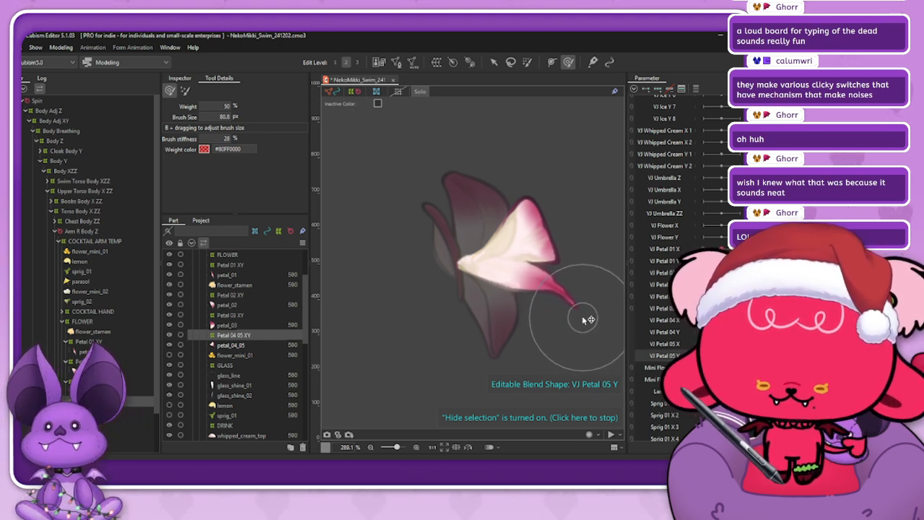
pyautogui.moveTo(737, 355)
pyautogui.mouseDown()
pyautogui.moveTo(704, 355)
pyautogui.moveTo(732, 343)
pyautogui.moveTo(732, 355)
pyautogui.moveTo(732, 332)
pyautogui.moveTo(713, 320)
pyautogui.moveTo(739, 320)
pyautogui.moveTo(704, 320)
pyautogui.moveTo(722, 332)
pyautogui.moveTo(704, 344)
pyautogui.moveTo(739, 344)
pyautogui.moveTo(704, 356)
pyautogui.moveTo(730, 343)
pyautogui.mouseUp()
pyautogui.click(721, 344)
pyautogui.click(722, 332)
pyautogui.click(722, 319)
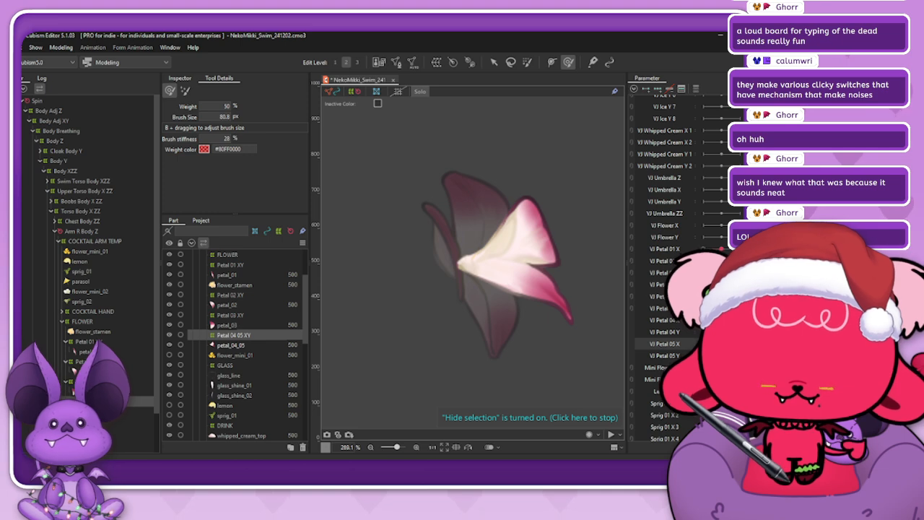
# - Preview the lower-right petal's deformation at different values of VJ Petal 05 X and VJ Petal 05 Y
pyautogui.doubleClick(669, 344)
pyautogui.click(462, 224)
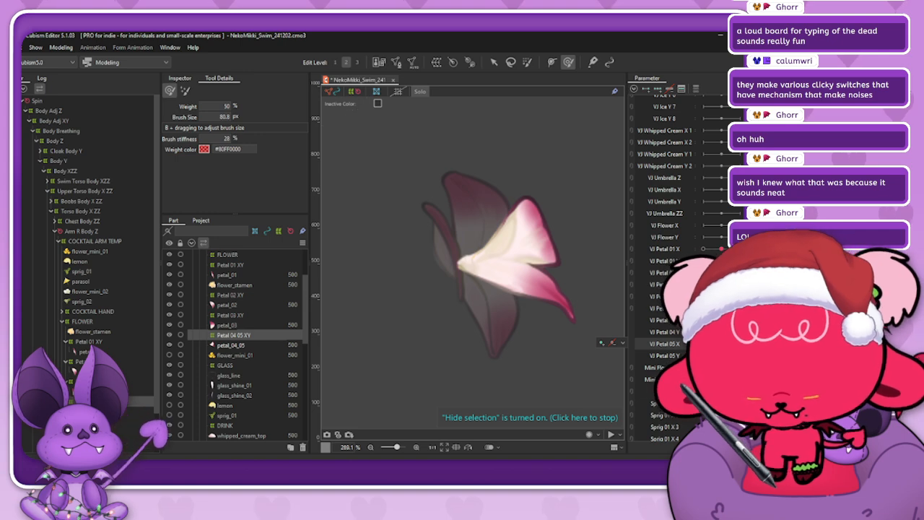
pyautogui.click(739, 355)
pyautogui.click(721, 356)
pyautogui.click(739, 343)
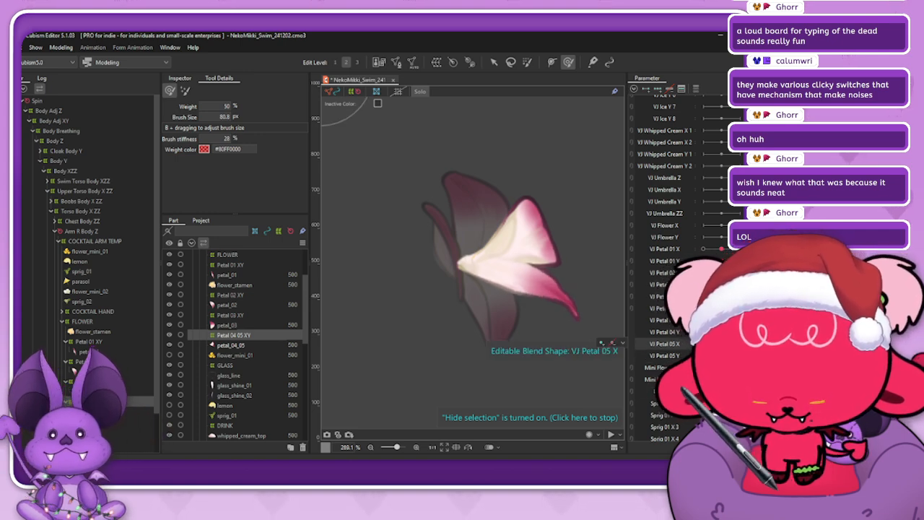
pyautogui.click(721, 344)
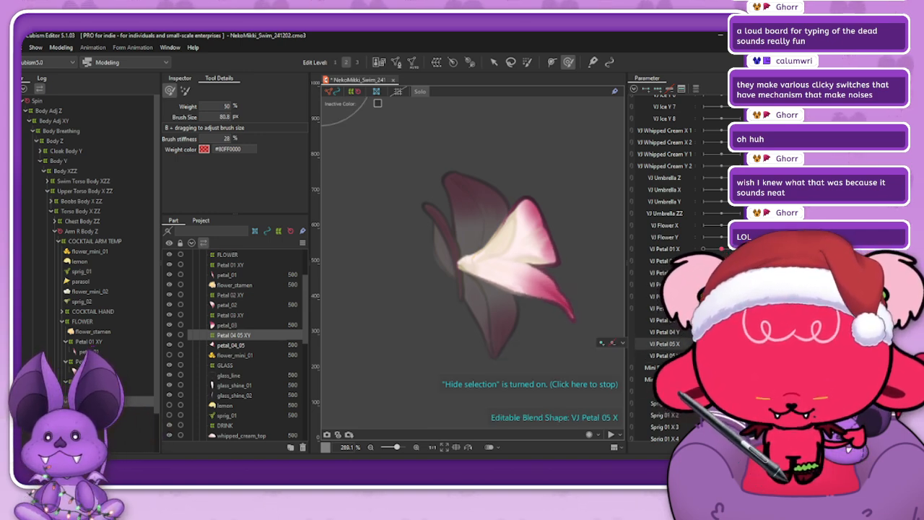
pyautogui.click(721, 344)
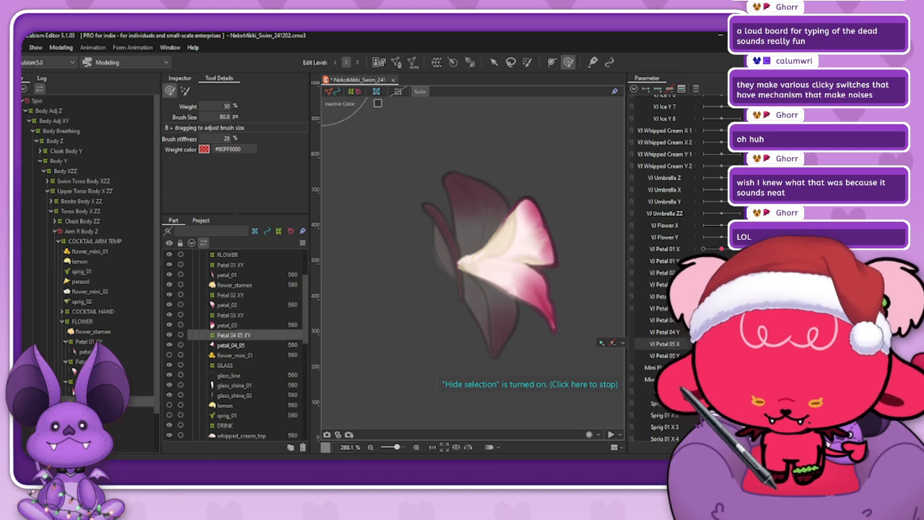
pyautogui.moveTo(710, 345)
pyautogui.mouseDown()
pyautogui.moveTo(669, 351)
pyautogui.moveTo(741, 343)
pyautogui.moveTo(721, 344)
pyautogui.mouseUp()
pyautogui.click(721, 343)
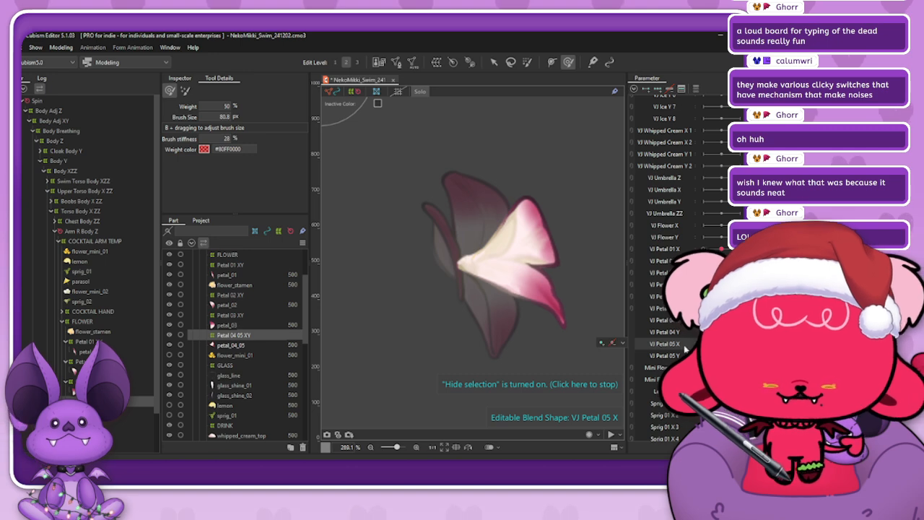
# - Rename the FLOWER warp deformer to "Flower XY"
pyautogui.click(85, 322)
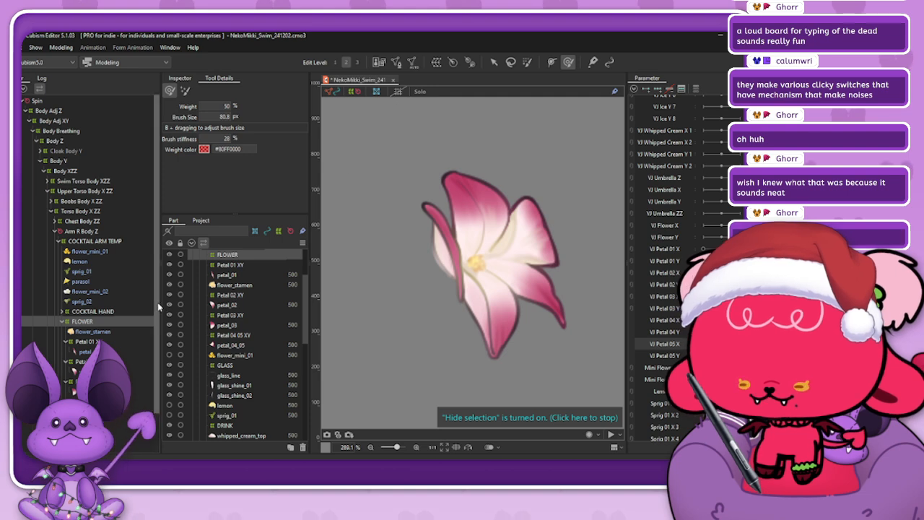
pyautogui.scroll(-2, 464, 217)
pyautogui.scroll(1, 469, 177)
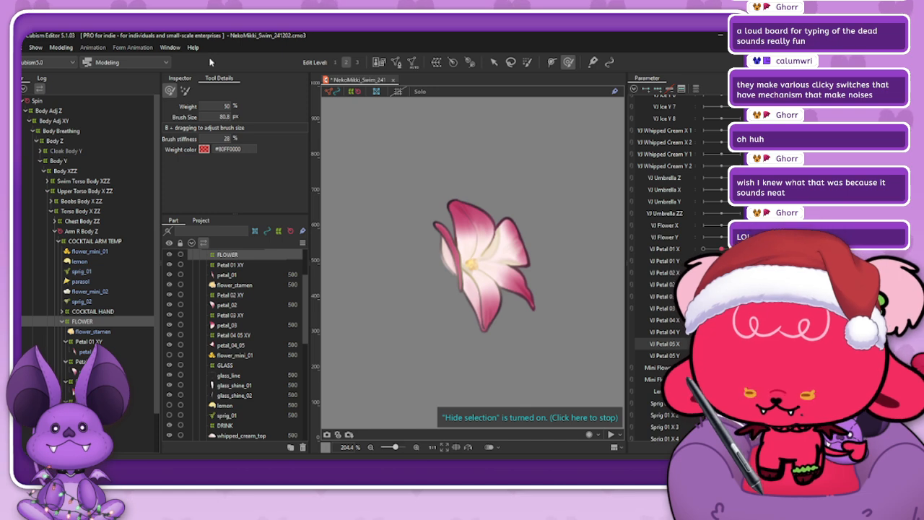
pyautogui.click(180, 78)
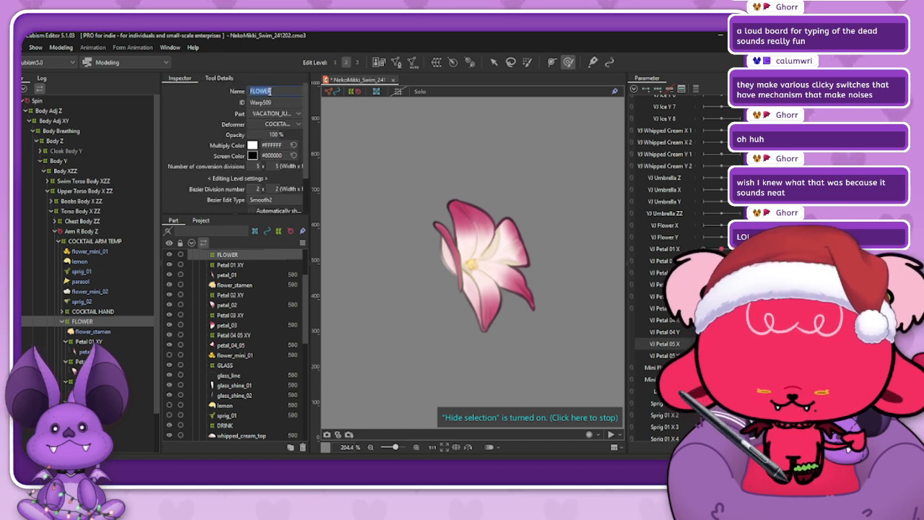
pyautogui.write('VJ F')
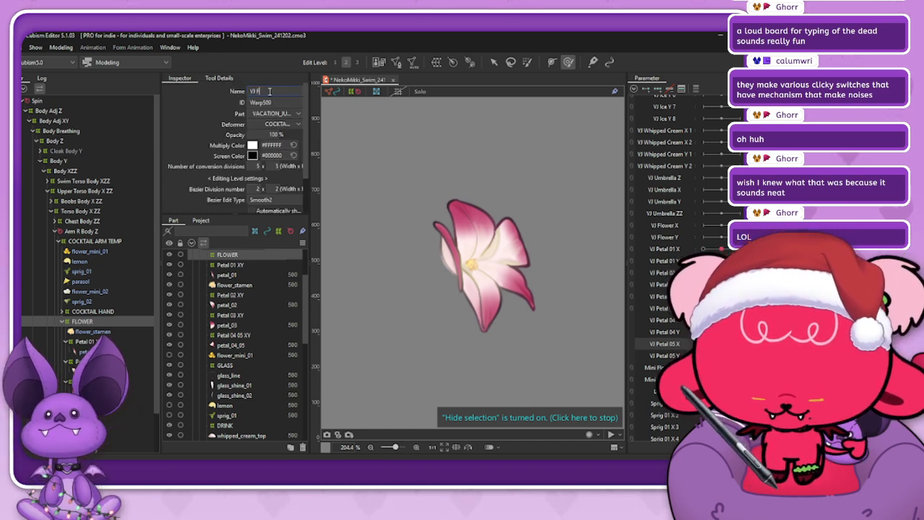
pyautogui.write('Flower XY')
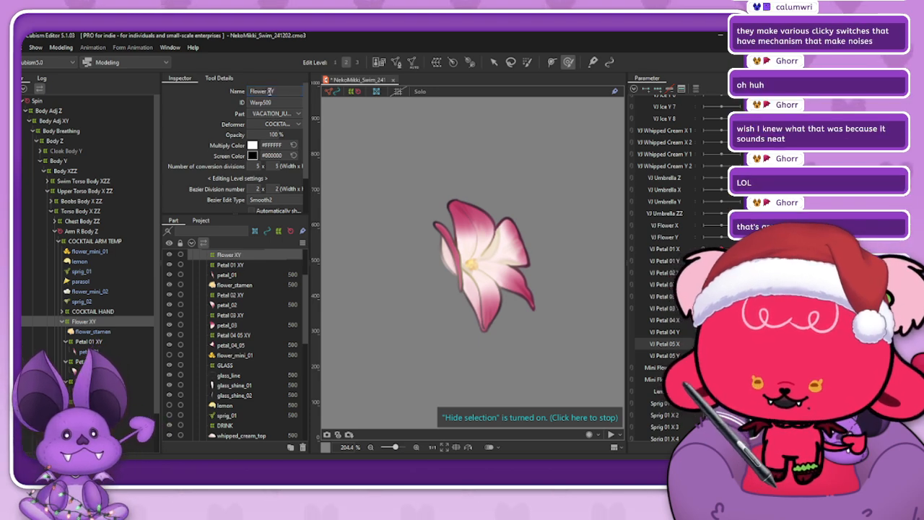
# - Enlarge the Flower XY warp deformer around the flower with 7 x 9 conversion divisions and add keys for it on VJ Flower X
pyautogui.hotkey('ctrl', 'h')
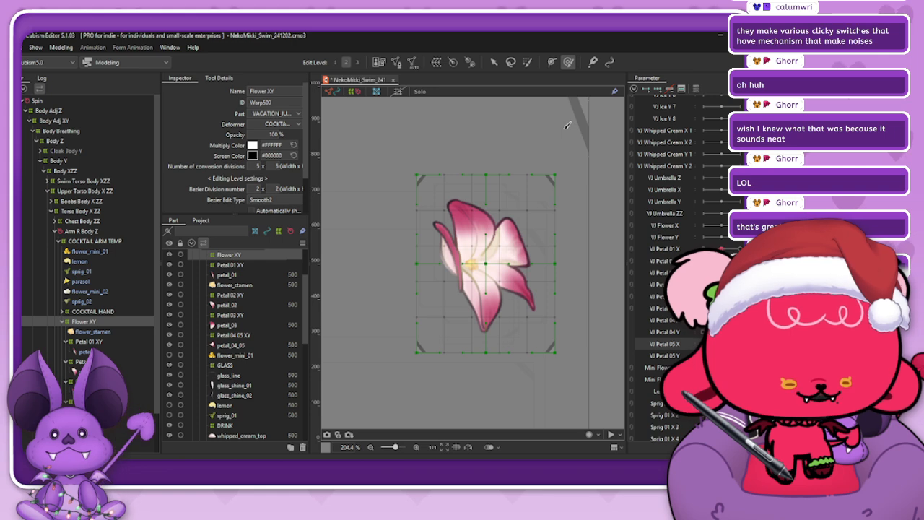
pyautogui.click(494, 64)
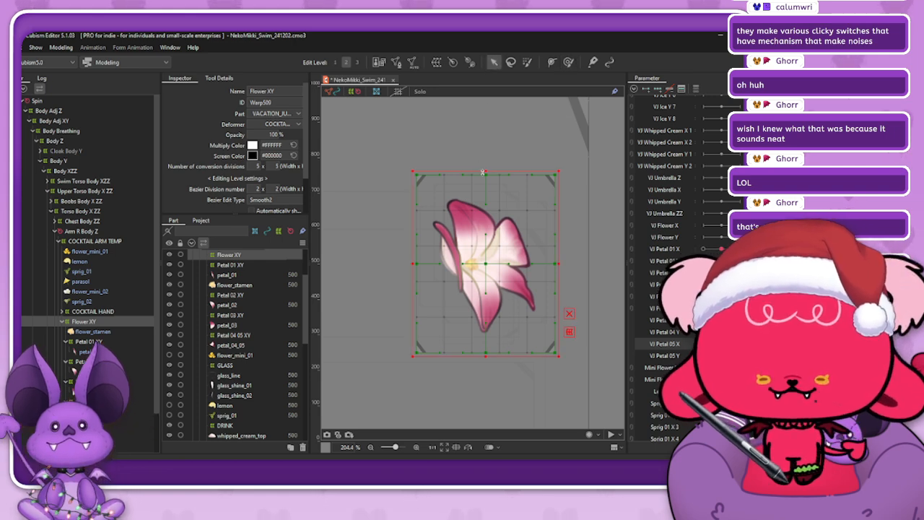
pyautogui.click(489, 168)
pyautogui.moveTo(569, 260); pyautogui.dragTo(565, 263)
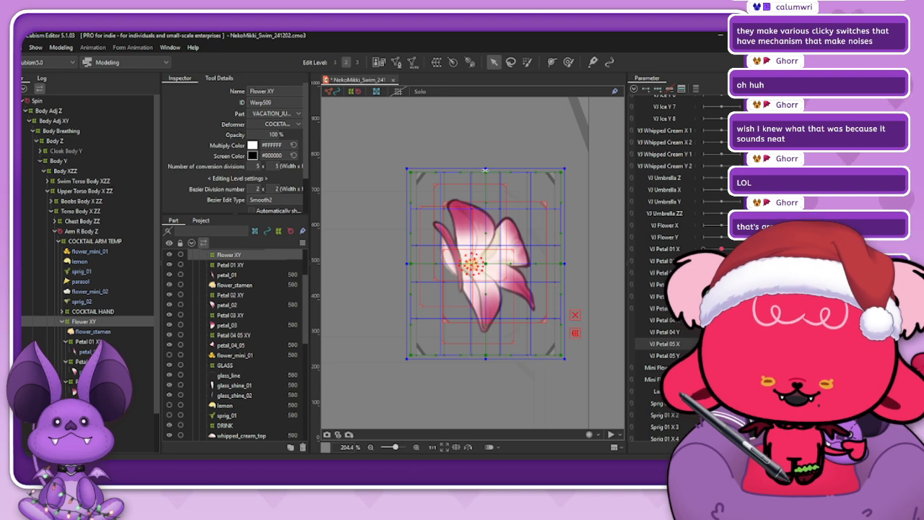
pyautogui.moveTo(484, 170); pyautogui.dragTo(485, 167)
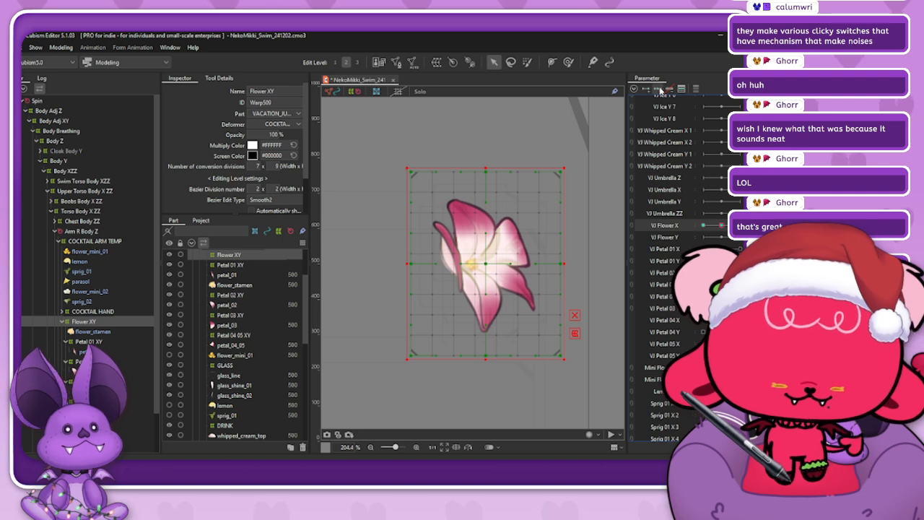
pyautogui.click(568, 65)
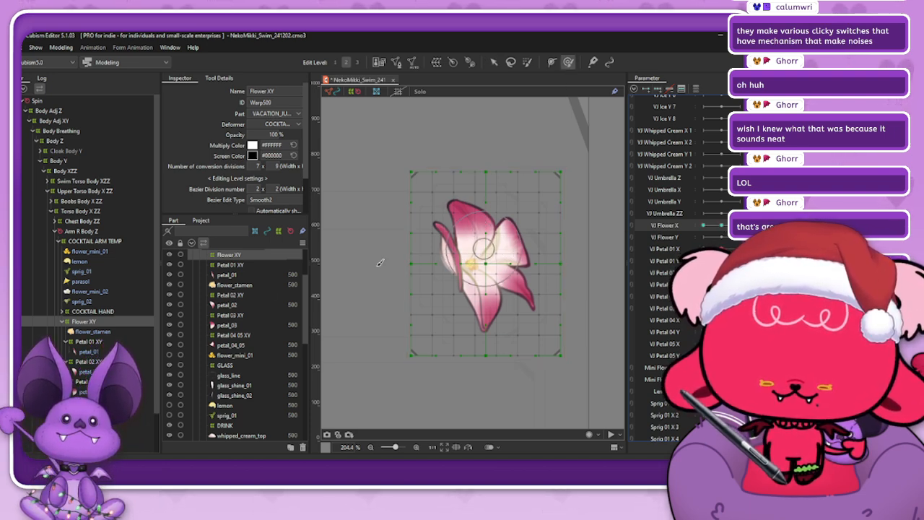
# - Make the glass and its contents visible by setting the opacity of the GLASS and DRINK deformers to 100%
pyautogui.click(88, 431)
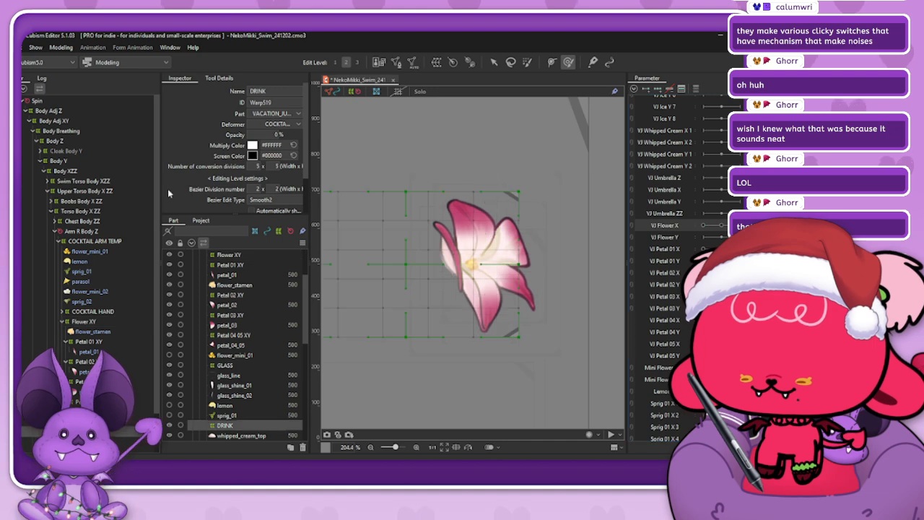
pyautogui.click(225, 365)
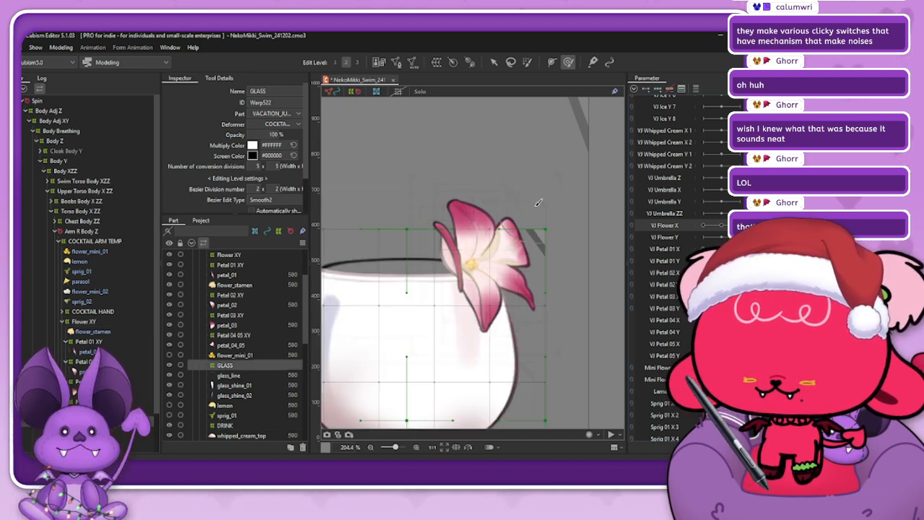
pyautogui.scroll(-2, 537, 202)
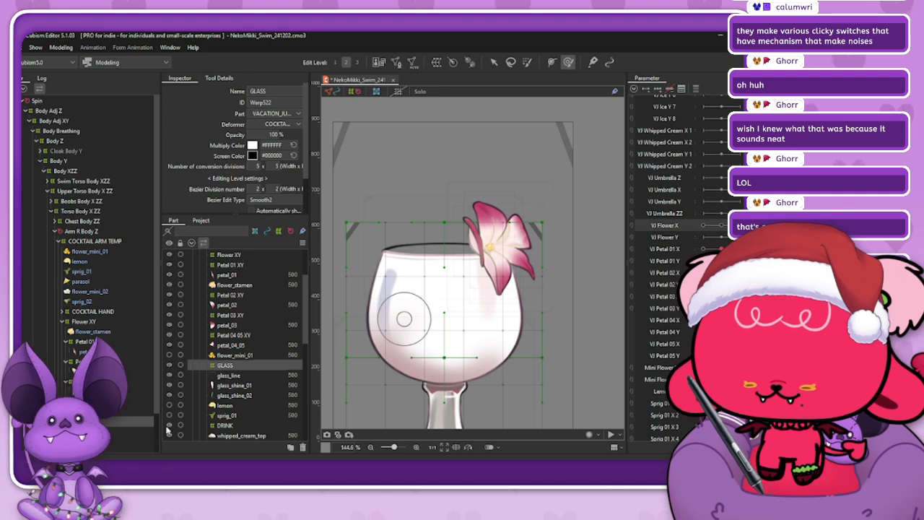
pyautogui.click(127, 430)
pyautogui.write('100')
pyautogui.press('Return')
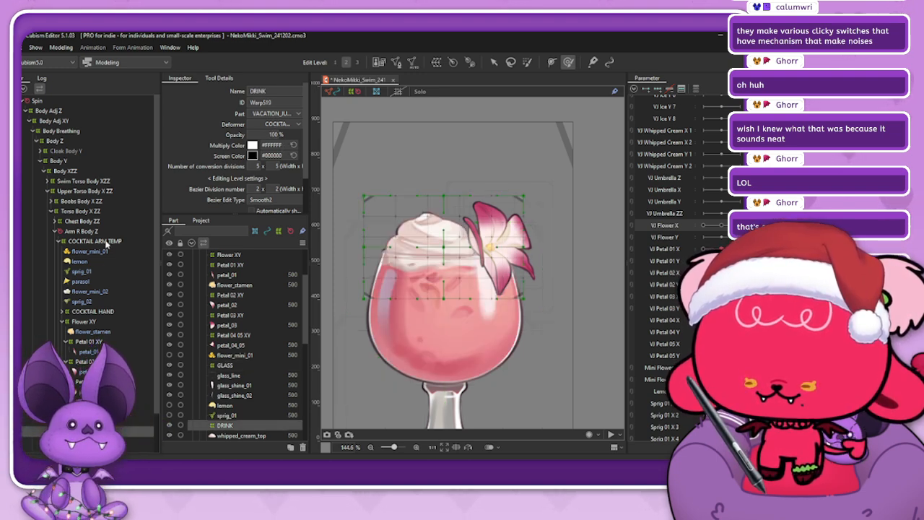
# - Brush the Flower XY grid's upper and lower edges toward the right at the maximum VJ Flower X so the whole flower turns sideways
pyautogui.click(102, 323)
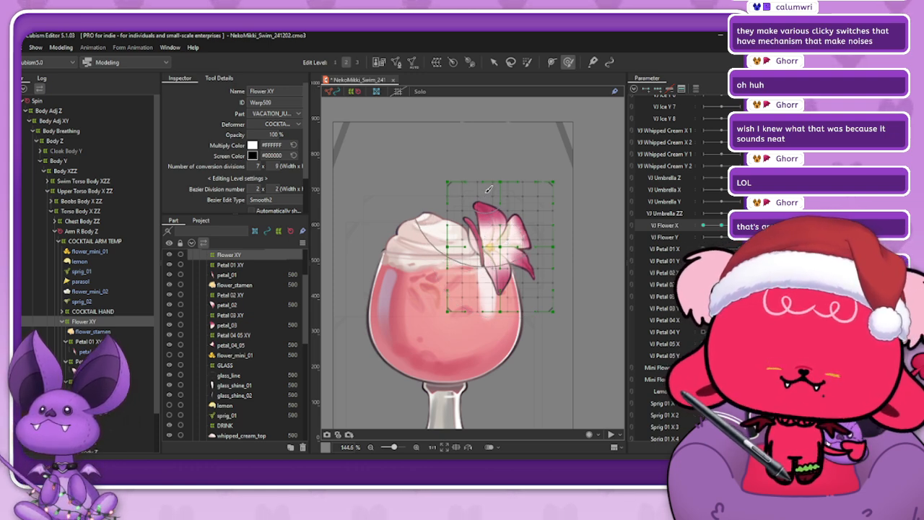
pyautogui.moveTo(498, 182)
pyautogui.mouseDown()
pyautogui.moveTo(490, 186)
pyautogui.moveTo(531, 164)
pyautogui.moveTo(554, 175)
pyautogui.mouseUp()
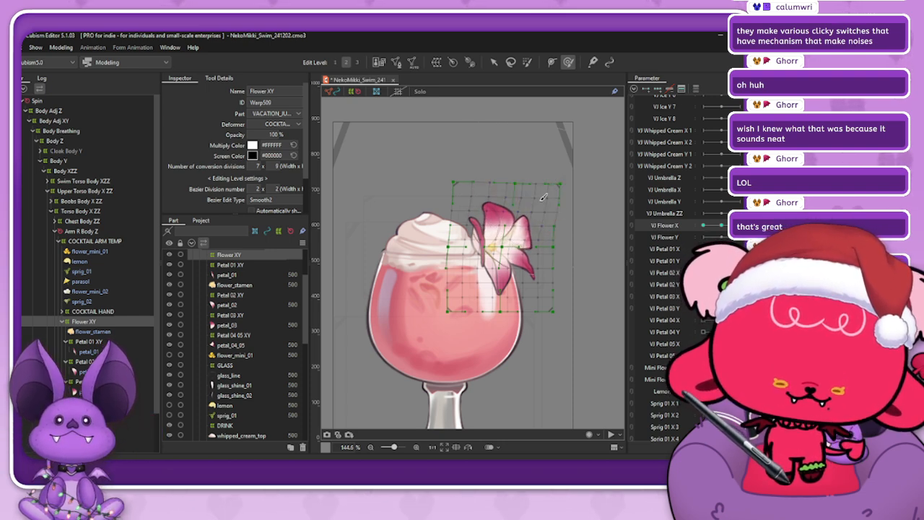
pyautogui.moveTo(494, 171); pyautogui.dragTo(496, 161)
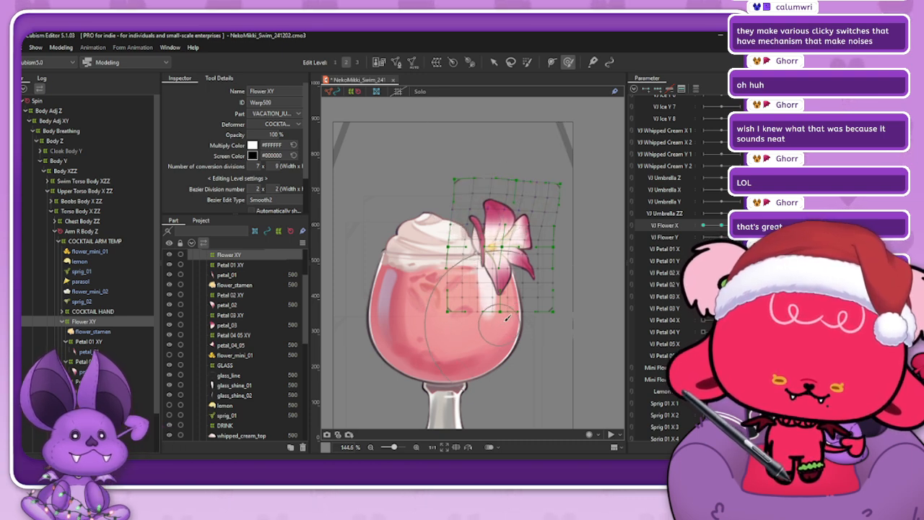
pyautogui.moveTo(555, 320)
pyautogui.mouseDown()
pyautogui.moveTo(501, 326)
pyautogui.moveTo(536, 320)
pyautogui.mouseUp()
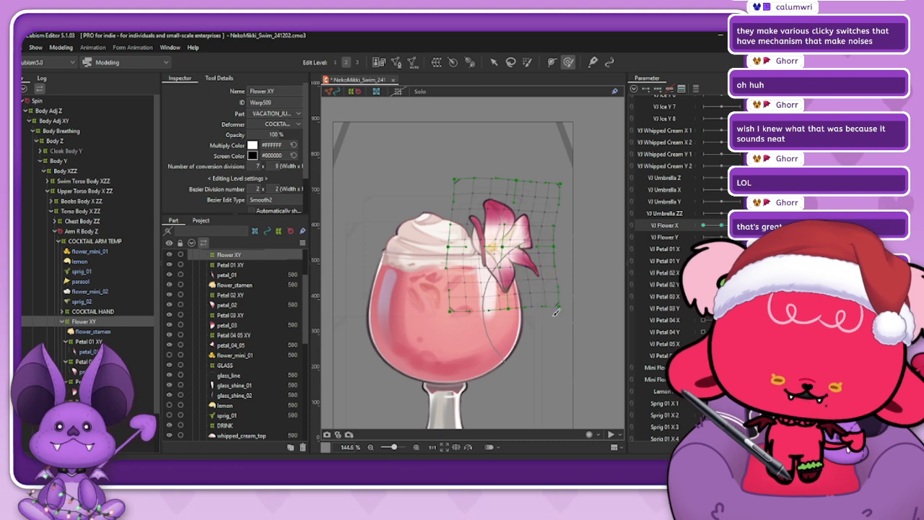
pyautogui.click(722, 227)
pyautogui.moveTo(722, 227); pyautogui.dragTo(740, 227)
pyautogui.moveTo(462, 324); pyautogui.dragTo(465, 323)
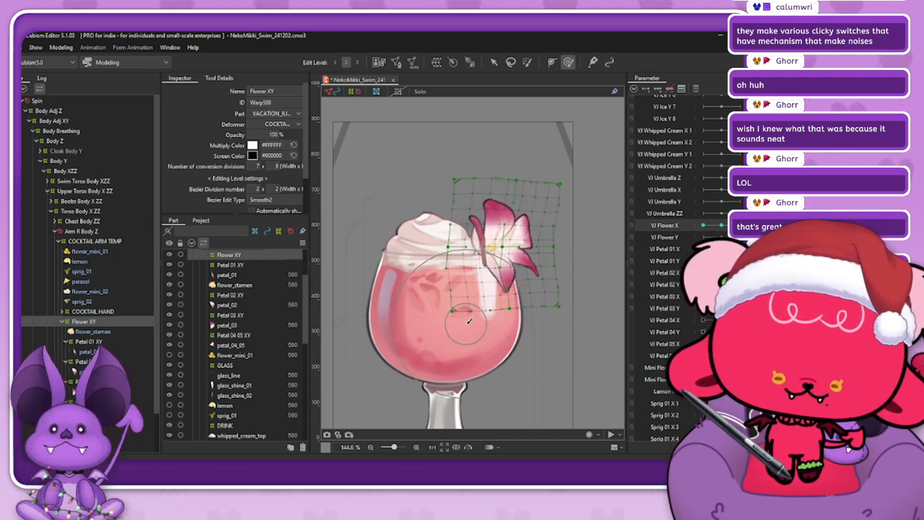
# - Preview the whole flower's sideways deformation between the default and maximum values of VJ Flower X
pyautogui.moveTo(740, 227)
pyautogui.mouseDown()
pyautogui.moveTo(722, 226)
pyautogui.moveTo(740, 227)
pyautogui.mouseUp()
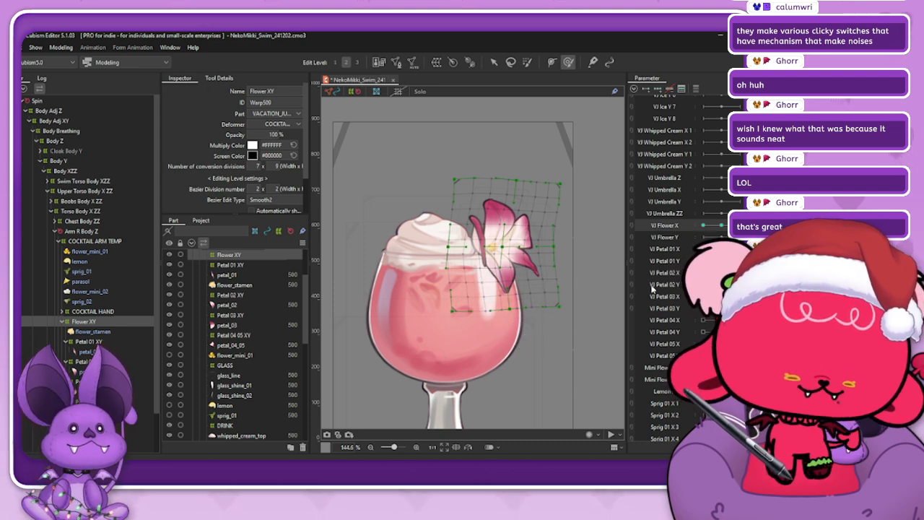
pyautogui.moveTo(740, 227)
pyautogui.mouseDown()
pyautogui.moveTo(721, 227)
pyautogui.moveTo(739, 226)
pyautogui.mouseUp()
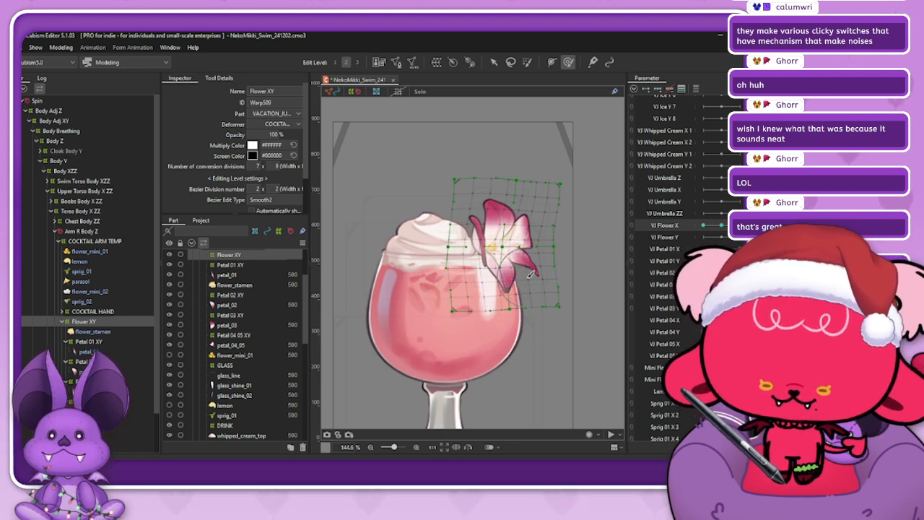
pyautogui.click(720, 227)
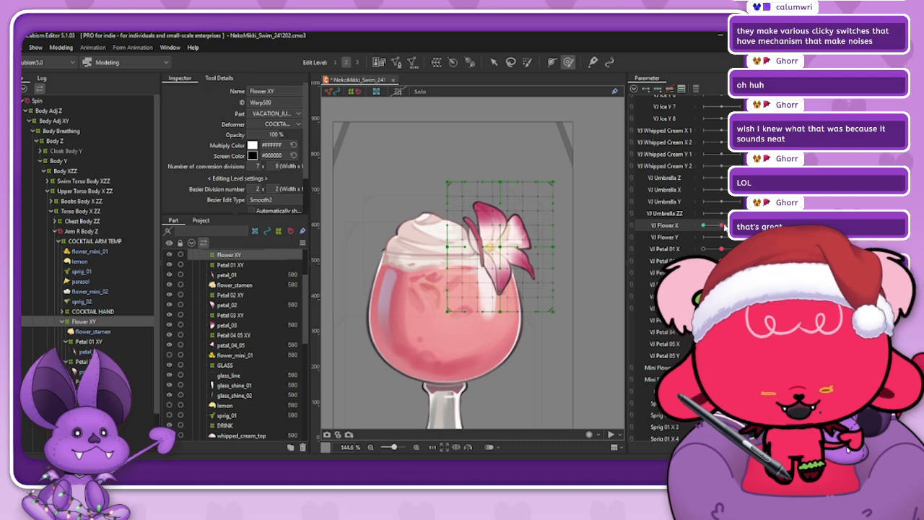
pyautogui.moveTo(722, 226); pyautogui.dragTo(734, 226)
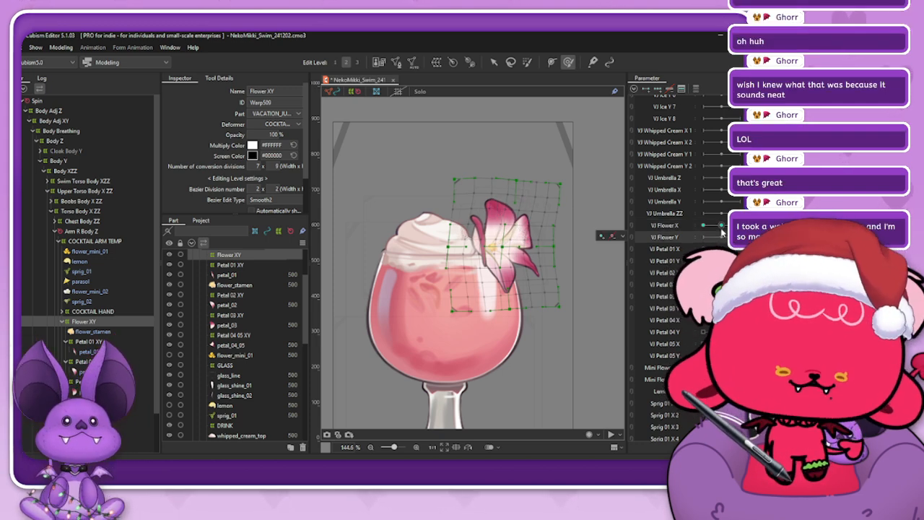
pyautogui.moveTo(704, 225)
pyautogui.mouseDown()
pyautogui.moveTo(720, 226)
pyautogui.moveTo(709, 226)
pyautogui.mouseUp()
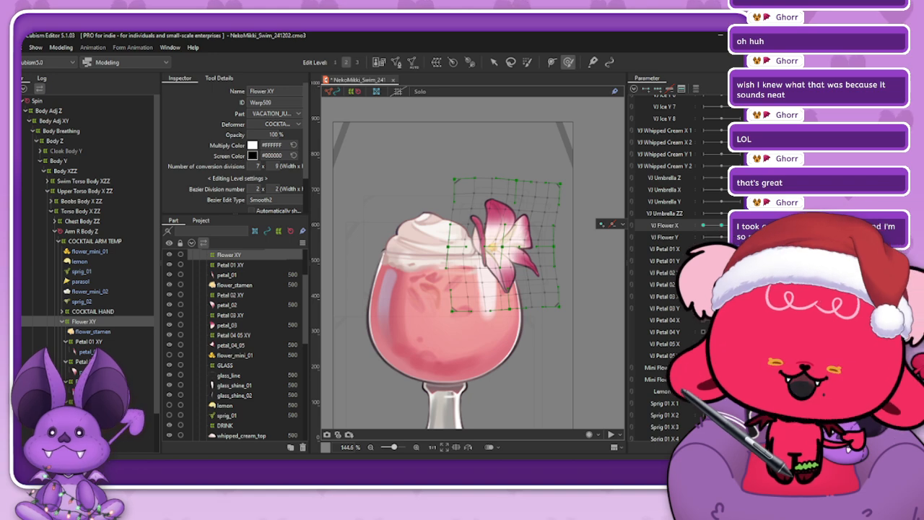
# - Create the opposite form at the minimum VJ Flower X with a blend of compatibility -100 and check it across the range
pyautogui.moveTo(738, 226); pyautogui.dragTo(668, 238)
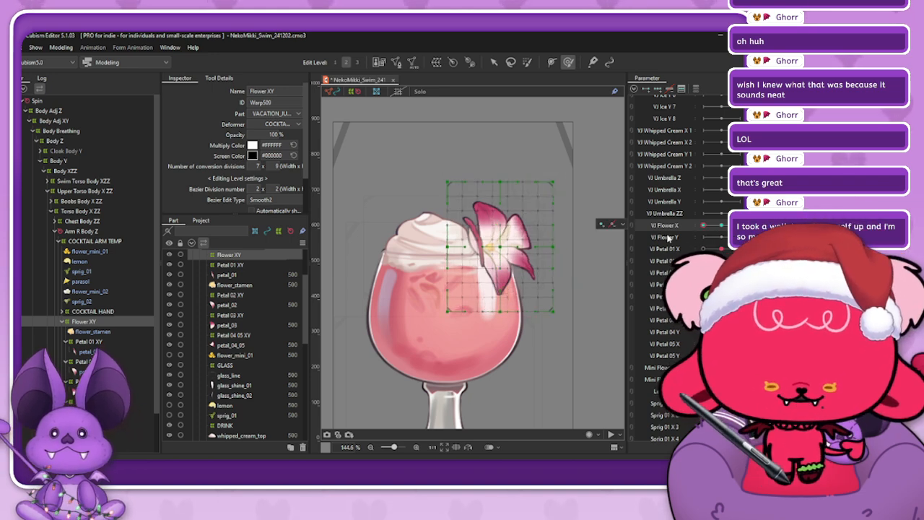
pyautogui.hotkey('ctrl', 'shift', 'b')
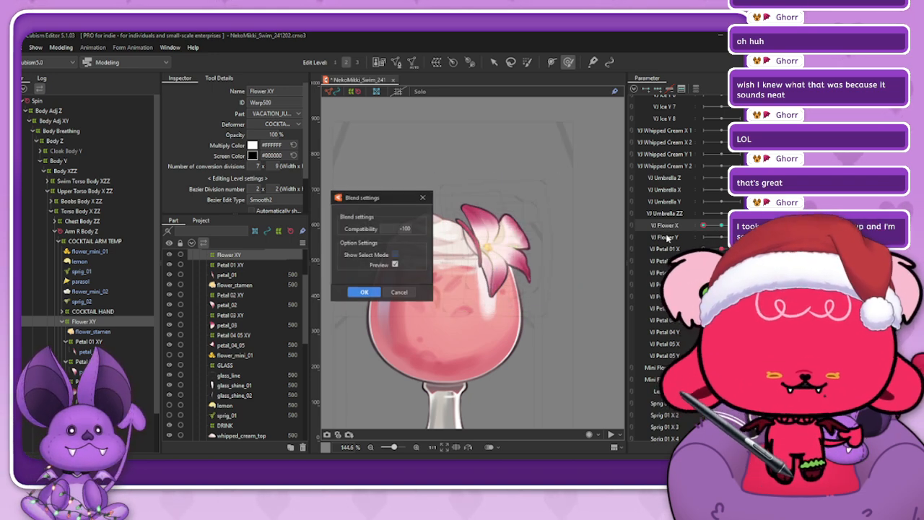
pyautogui.click(372, 292)
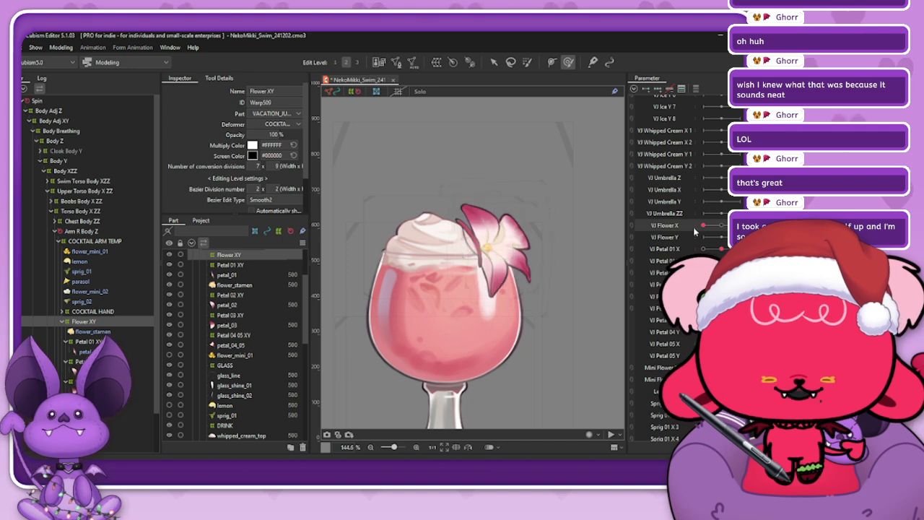
pyautogui.moveTo(681, 231); pyautogui.dragTo(738, 227)
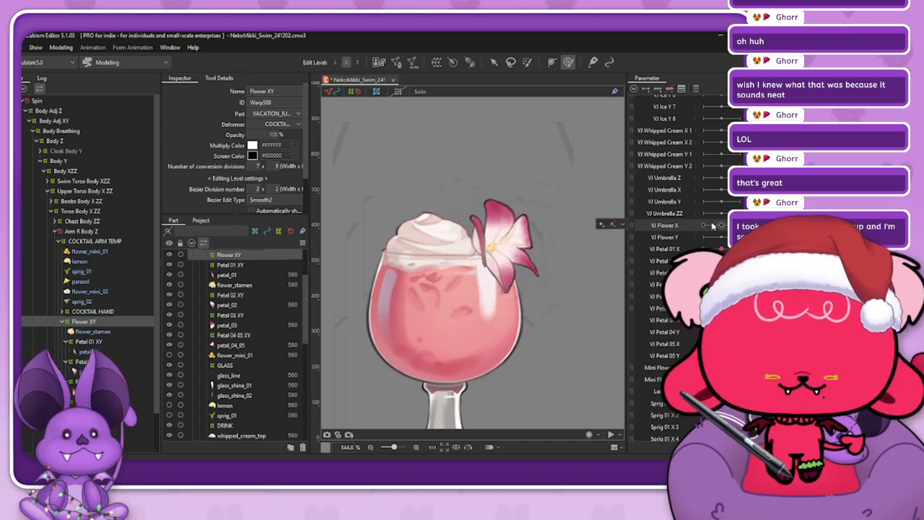
pyautogui.click(723, 226)
pyautogui.click(612, 225)
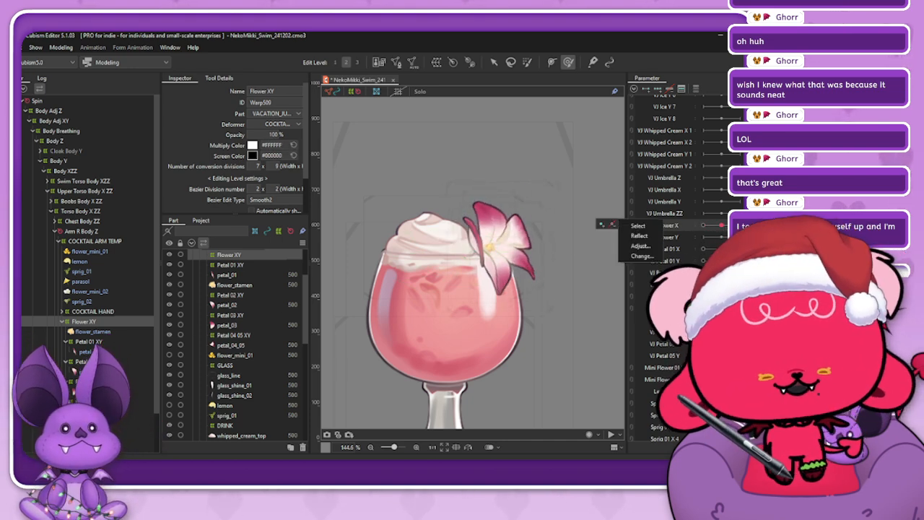
# - Add keys on VJ Flower Y for the Flower XY warp deformer
pyautogui.click(672, 239)
pyautogui.click(107, 324)
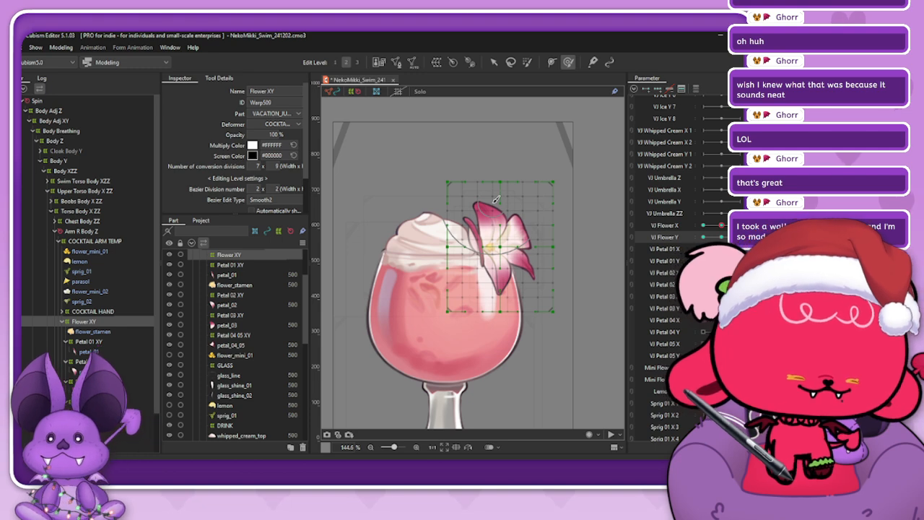
pyautogui.moveTo(493, 202); pyautogui.dragTo(497, 181)
pyautogui.hotkey('ctrl', 'z')
pyautogui.hotkey('ctrl', 'z')
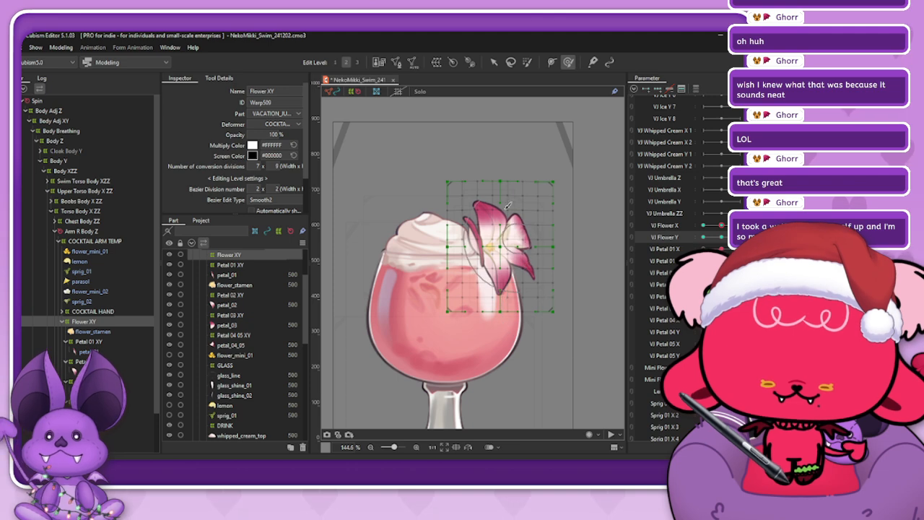
# - Brush the Flower XY grid at the maximum VJ Flower Y, arching its upper edge upward and spreading its lower corners outward
pyautogui.moveTo(492, 211)
pyautogui.mouseDown()
pyautogui.moveTo(496, 188)
pyautogui.moveTo(535, 202)
pyautogui.mouseUp()
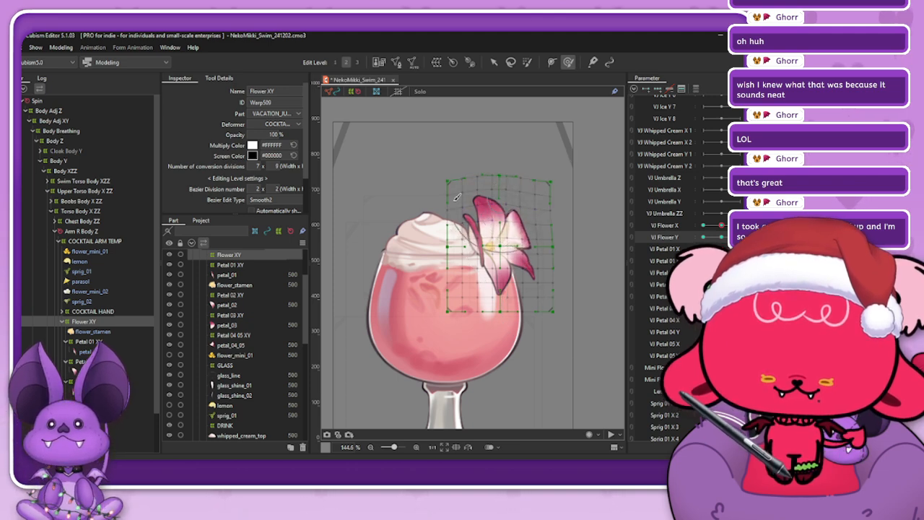
pyautogui.moveTo(450, 208); pyautogui.dragTo(493, 194)
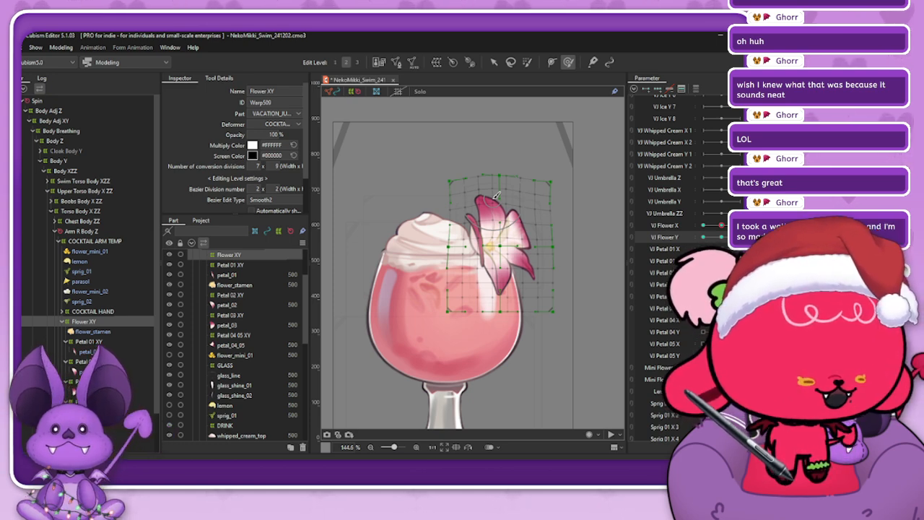
pyautogui.click(721, 237)
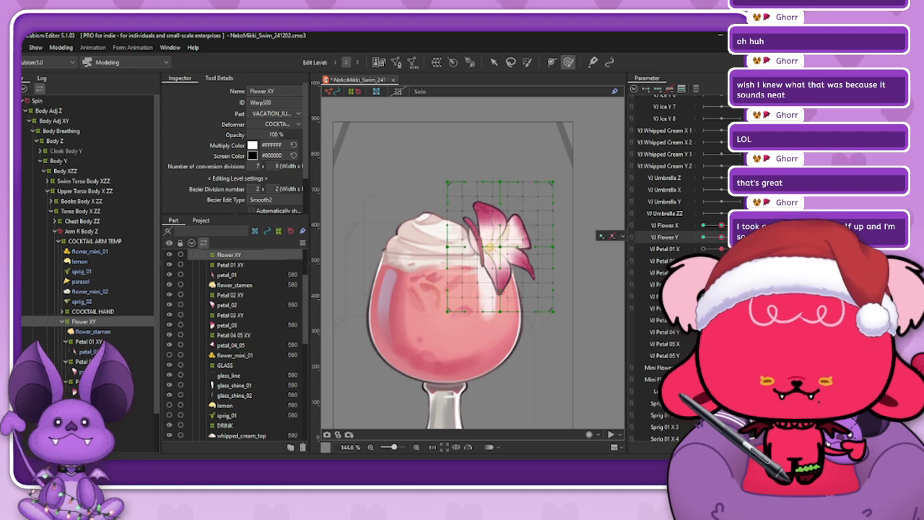
pyautogui.click(738, 237)
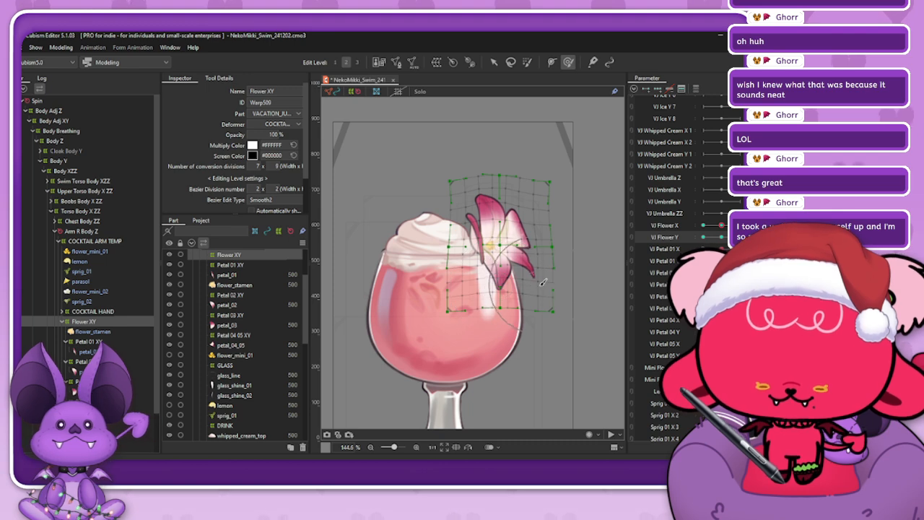
pyautogui.moveTo(539, 286); pyautogui.dragTo(543, 285)
pyautogui.moveTo(466, 293); pyautogui.dragTo(461, 292)
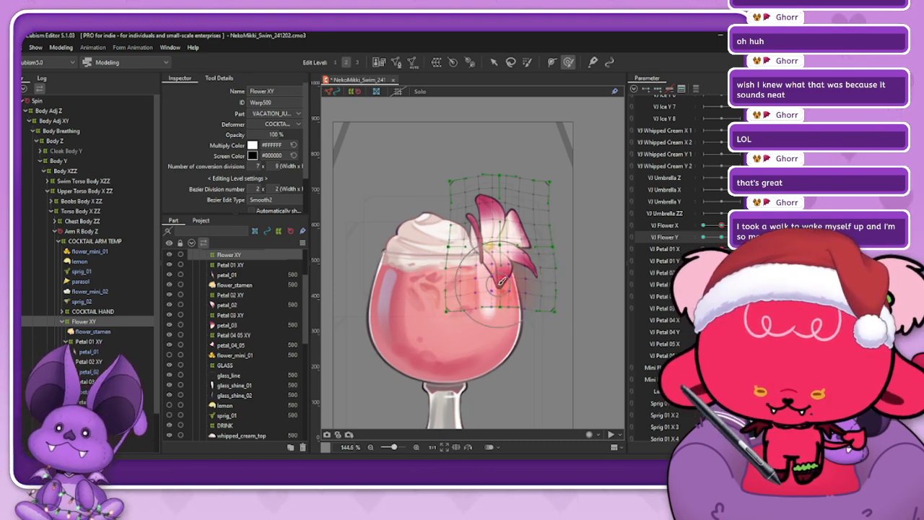
# - Compare the whole flower's shape at the default and maximum values of VJ Flower Y
pyautogui.click(720, 237)
pyautogui.click(739, 237)
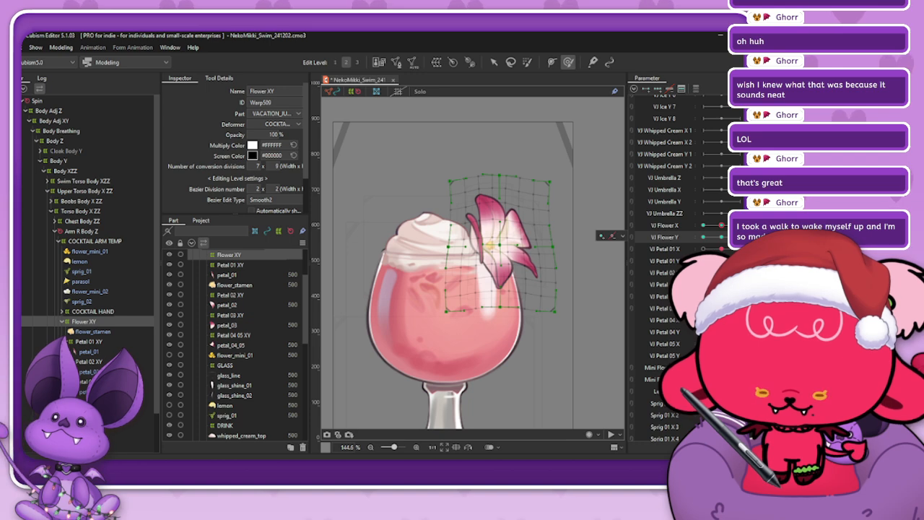
pyautogui.click(720, 237)
pyautogui.click(739, 237)
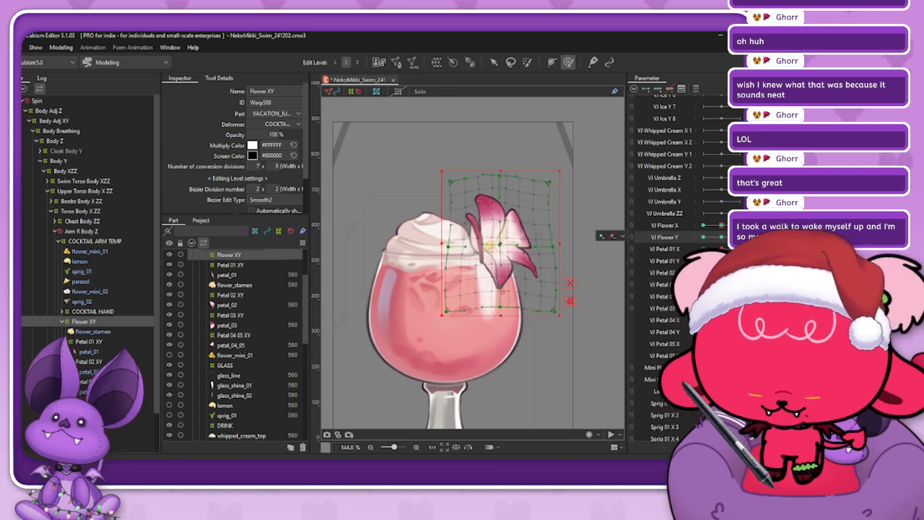
# - Create the opposite form at the minimum VJ Flower Y with a blend of compatibility -100
pyautogui.moveTo(739, 237); pyautogui.dragTo(635, 251)
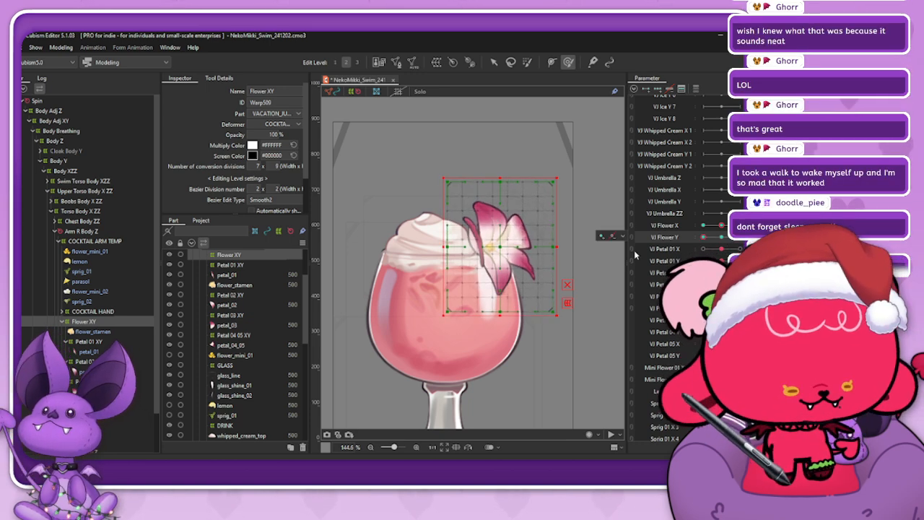
pyautogui.hotkey('ctrl', 'shift', 'v')
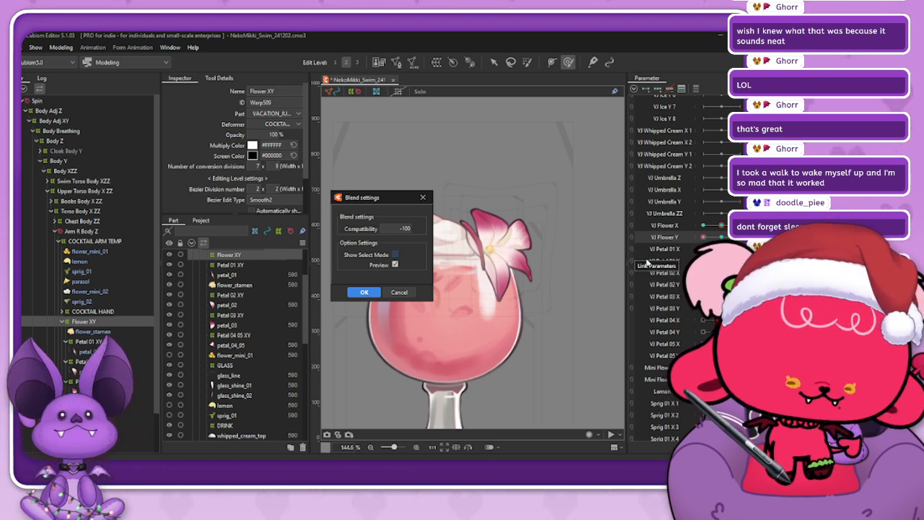
pyautogui.press('Return')
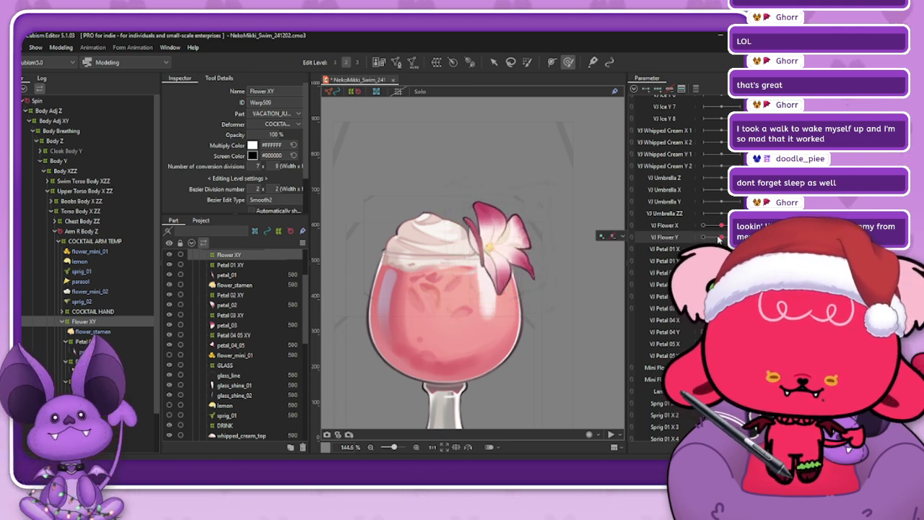
# - Synthesize the corner forms of VJ Flower X and VJ Flower Y for the Flower XY warp deformer and check them with both parameters linked
pyautogui.click(98, 323)
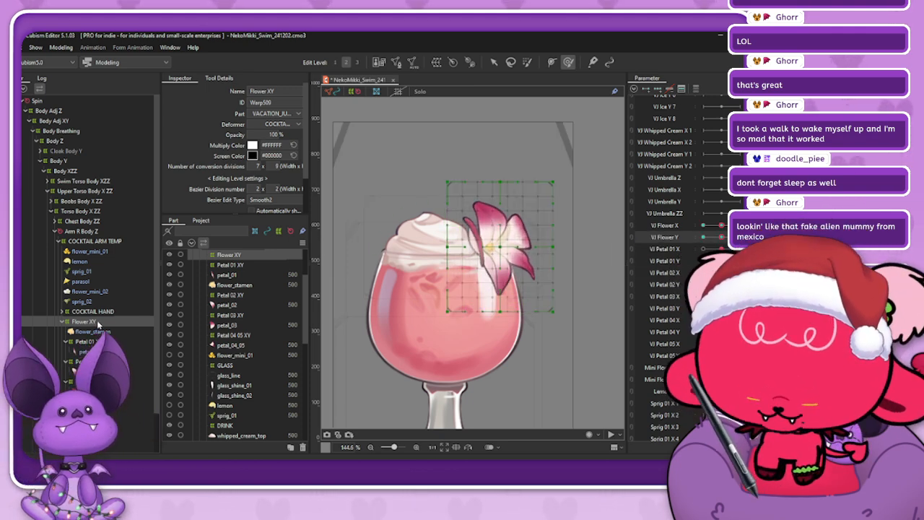
pyautogui.hotkey('ctrl', 'shift', 'c')
pyautogui.click(368, 336)
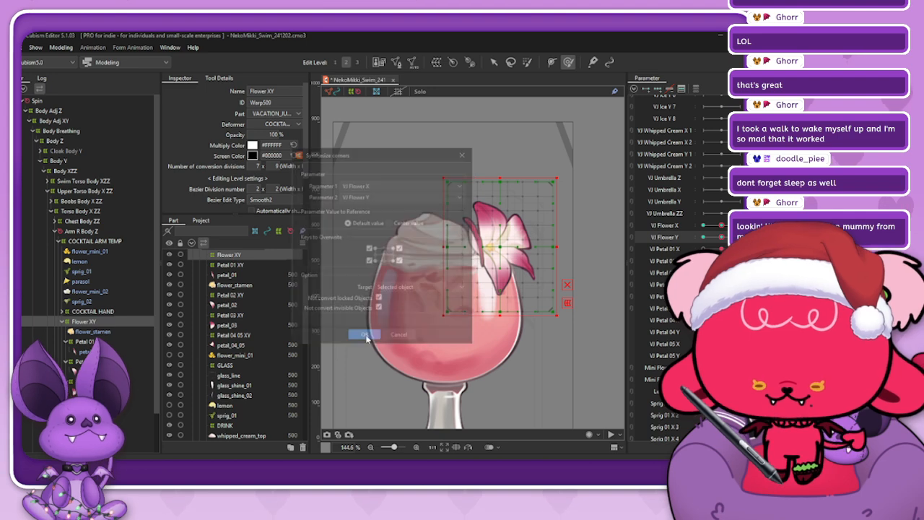
pyautogui.click(631, 228)
pyautogui.moveTo(721, 238)
pyautogui.mouseDown()
pyautogui.moveTo(730, 229)
pyautogui.moveTo(722, 220)
pyautogui.moveTo(721, 242)
pyautogui.mouseUp()
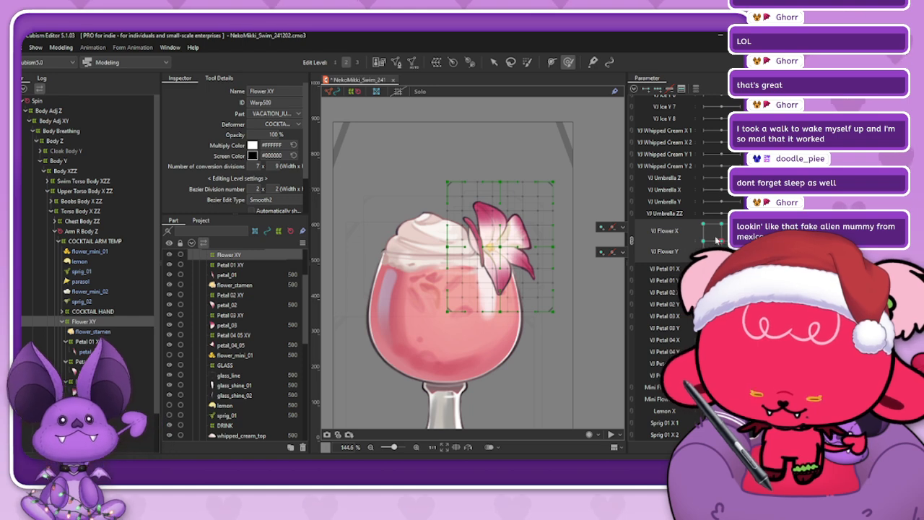
pyautogui.hotkey('ctrl', 'h')
pyautogui.click(631, 241)
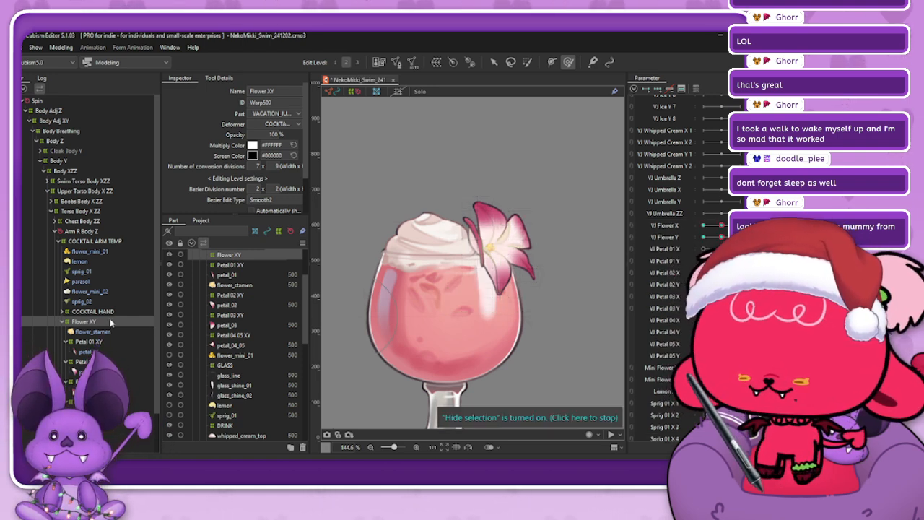
# - Collapse the Flower XY hierarchy, then show and select the flower_mini_01 art mesh
pyautogui.click(62, 322)
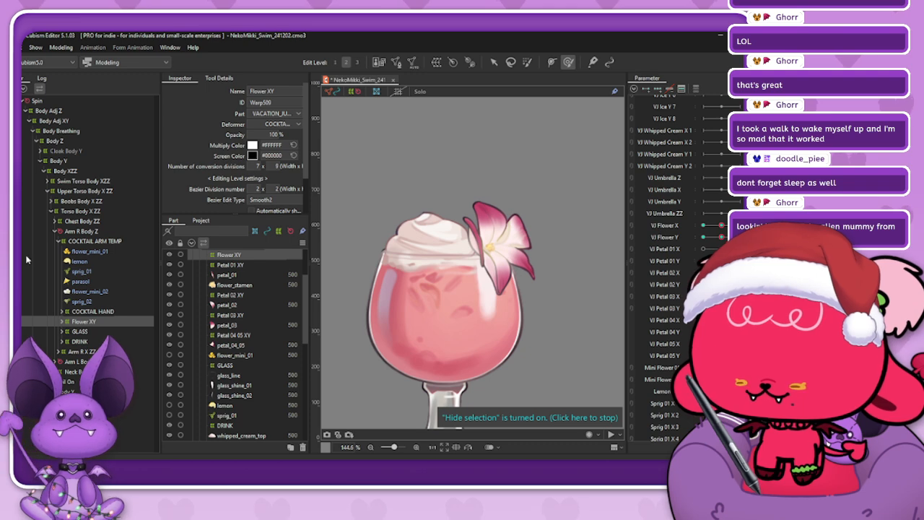
pyautogui.click(3, 251)
pyautogui.scroll(-1, 678, 275)
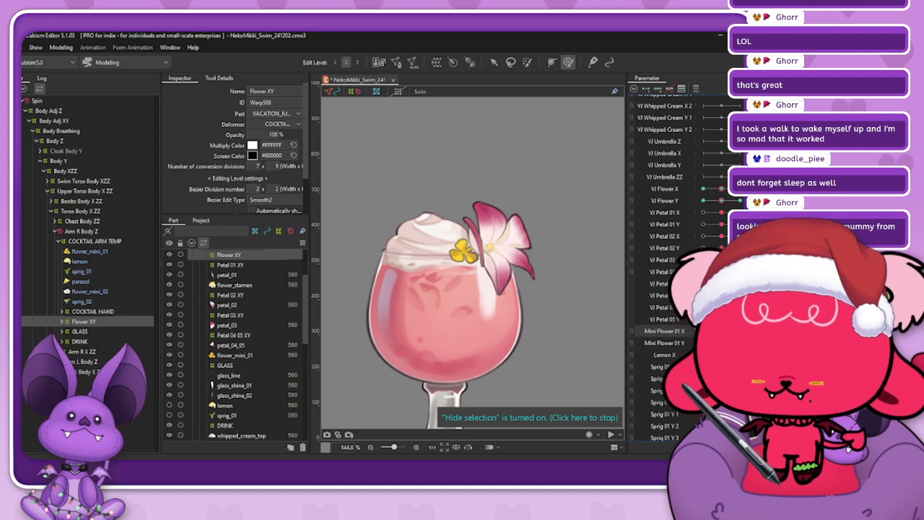
pyautogui.click(93, 255)
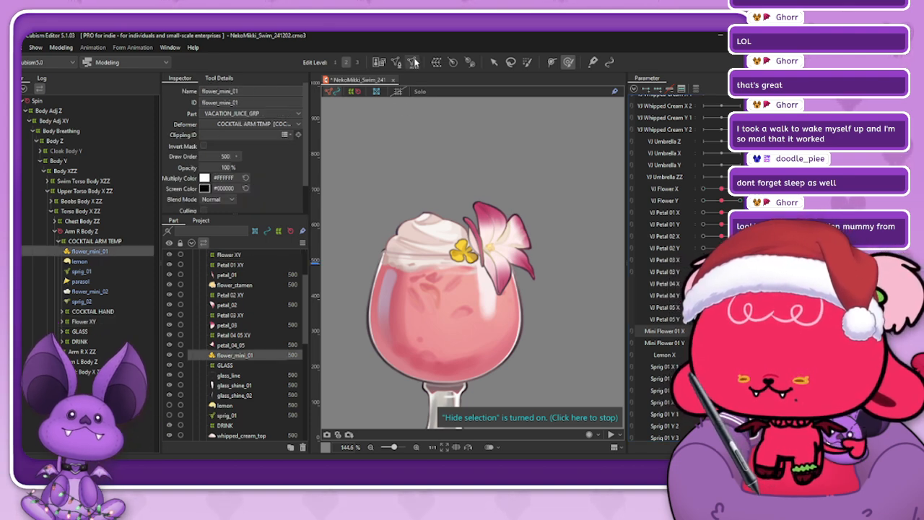
# - Examine the existing mesh of flower_mini_01 in mesh editing without altering it
pyautogui.click(436, 62)
pyautogui.click(442, 113)
pyautogui.click(396, 62)
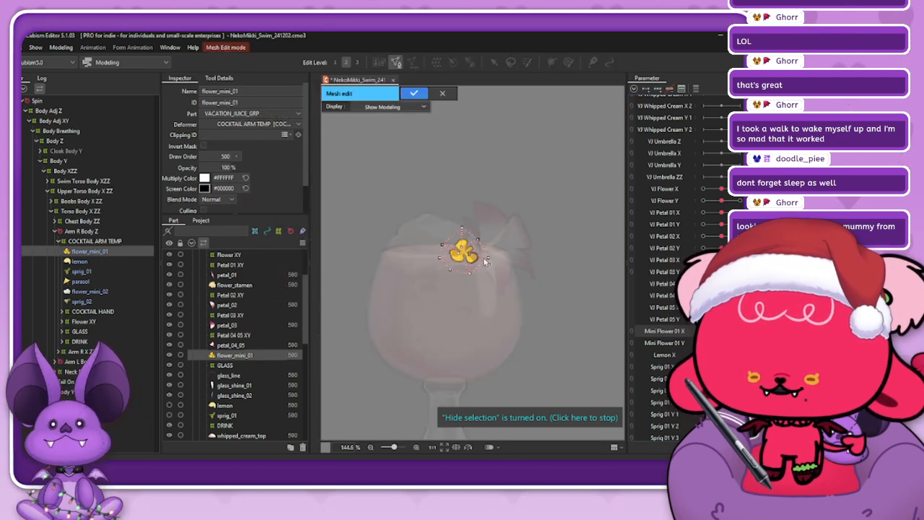
pyautogui.scroll(5, 469, 249)
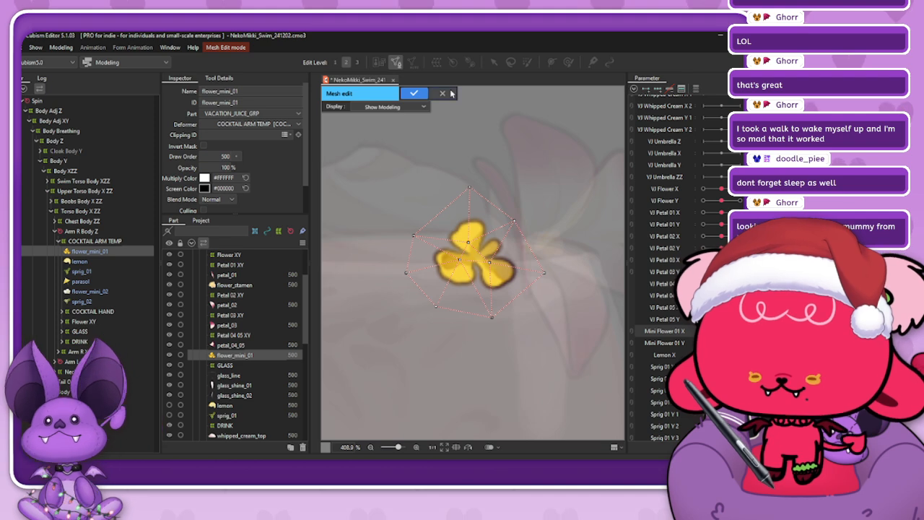
pyautogui.click(414, 92)
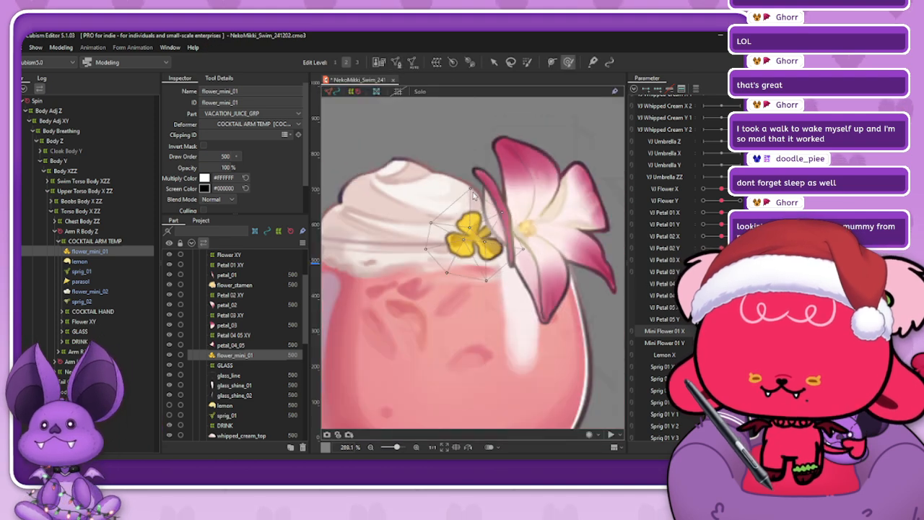
pyautogui.click(396, 64)
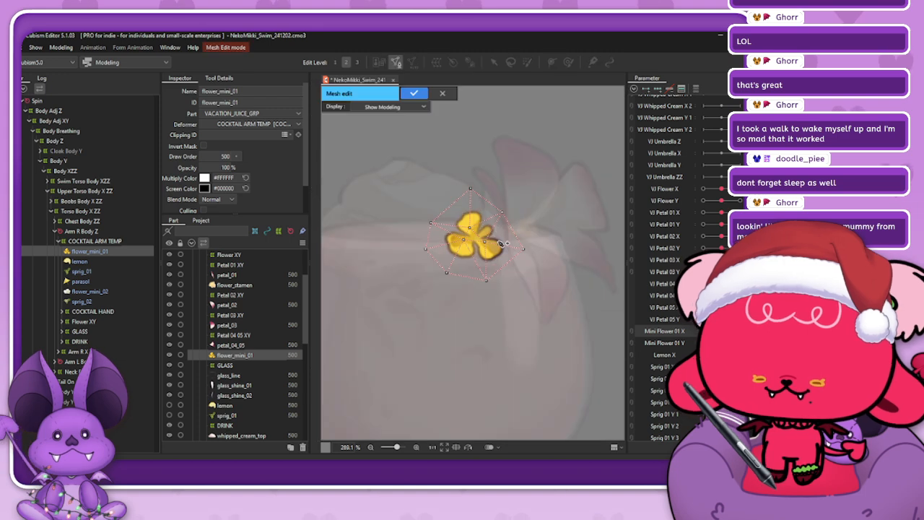
pyautogui.click(443, 93)
# - Generate an automatic mesh for flower_mini_01 using the Set_03 preset
pyautogui.click(413, 64)
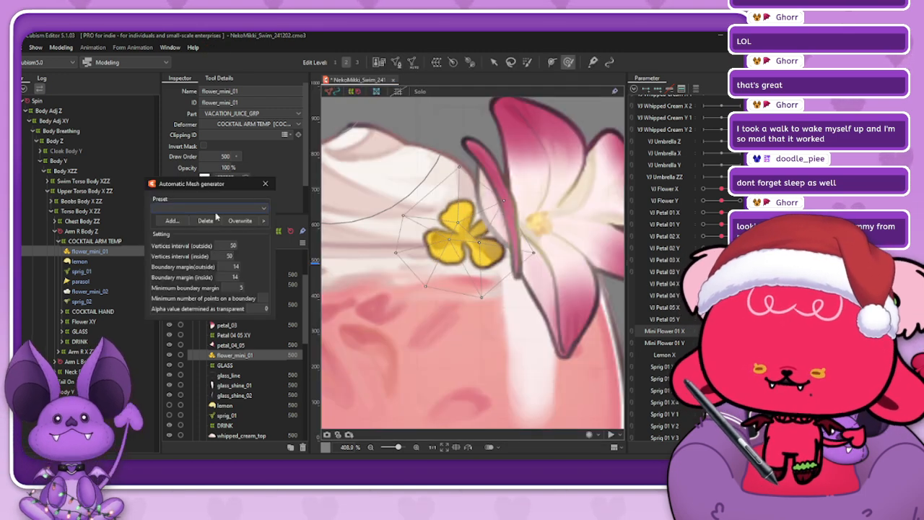
pyautogui.click(217, 209)
pyautogui.click(196, 309)
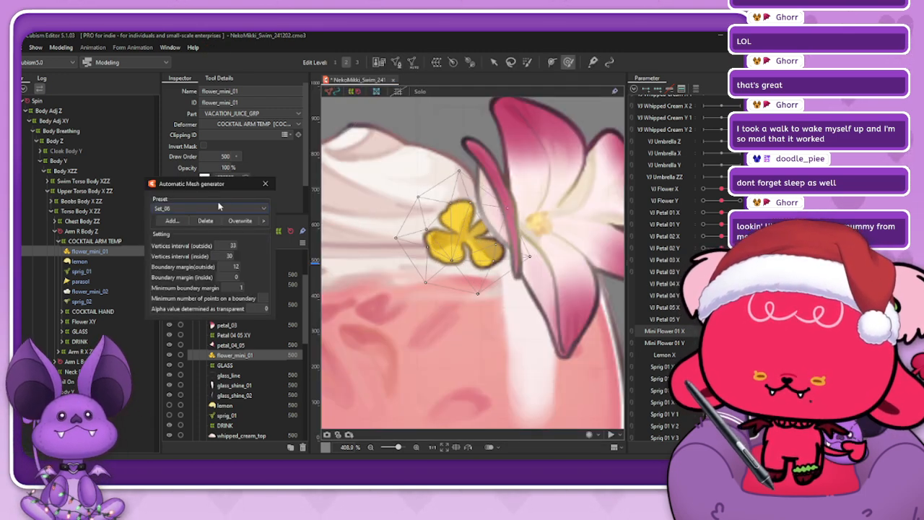
pyautogui.click(212, 208)
pyautogui.click(180, 264)
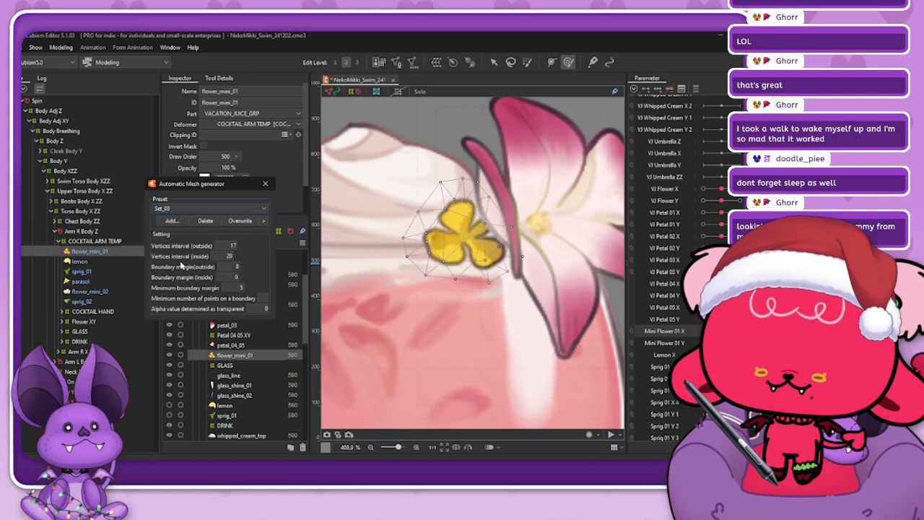
pyautogui.click(265, 184)
# - Edit the mesh of flower_mini_01, repositioning the vertices around its upper petal
pyautogui.click(395, 62)
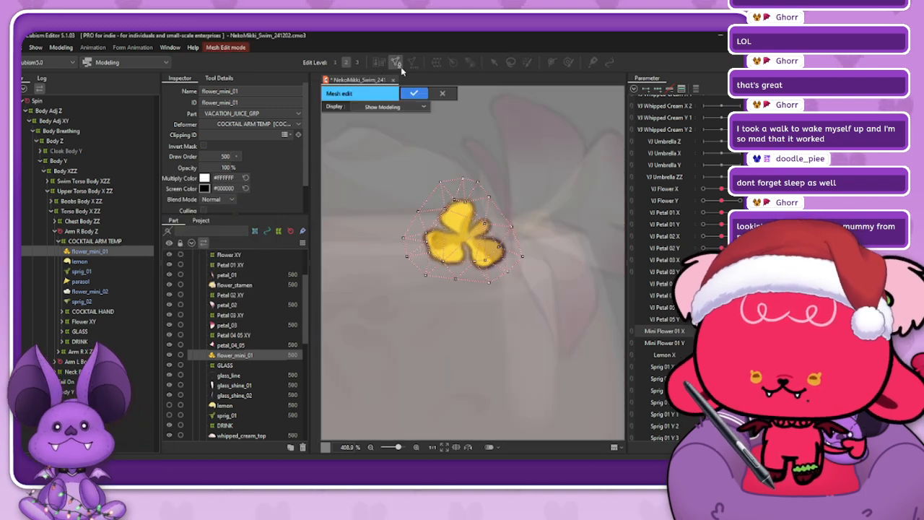
pyautogui.scroll(2, 482, 219)
pyautogui.moveTo(459, 195); pyautogui.dragTo(464, 192)
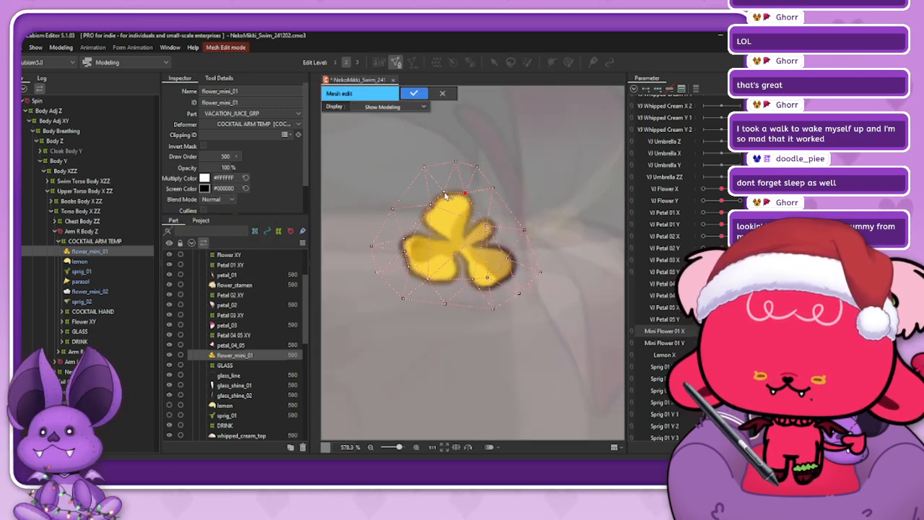
pyautogui.click(445, 194)
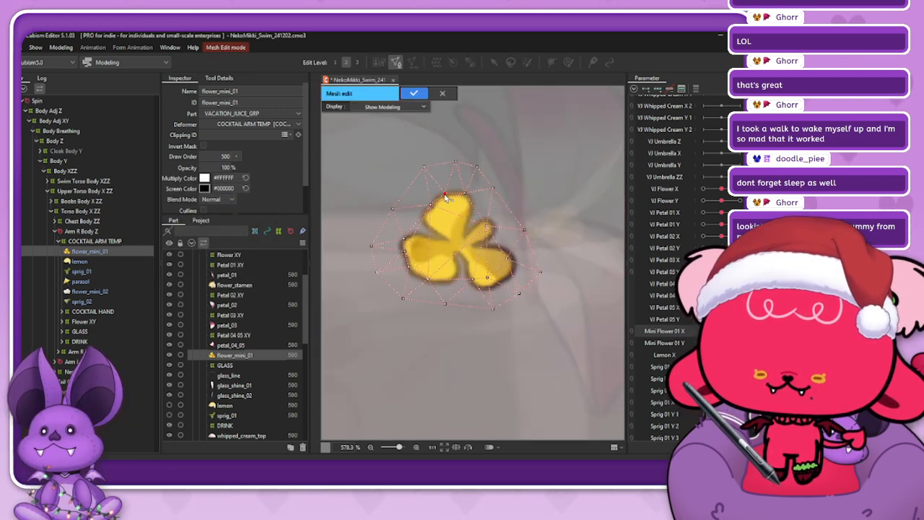
pyautogui.click(218, 78)
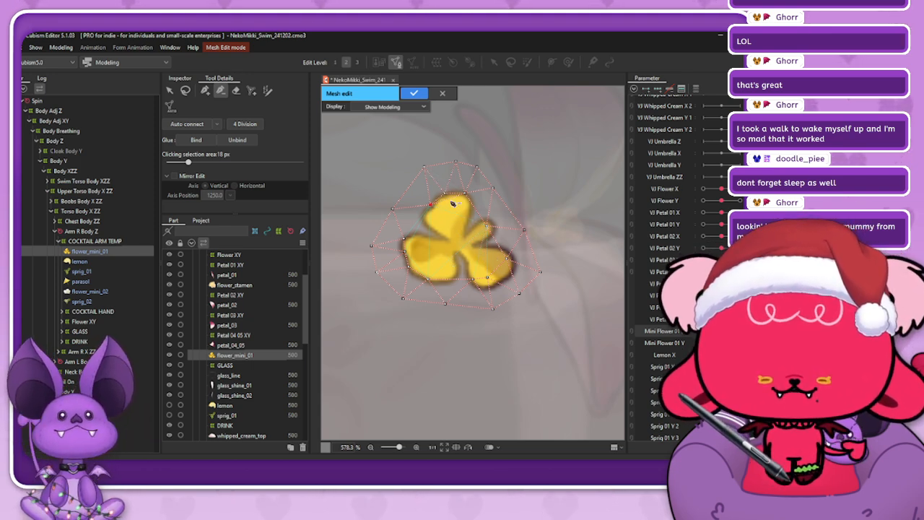
pyautogui.click(206, 91)
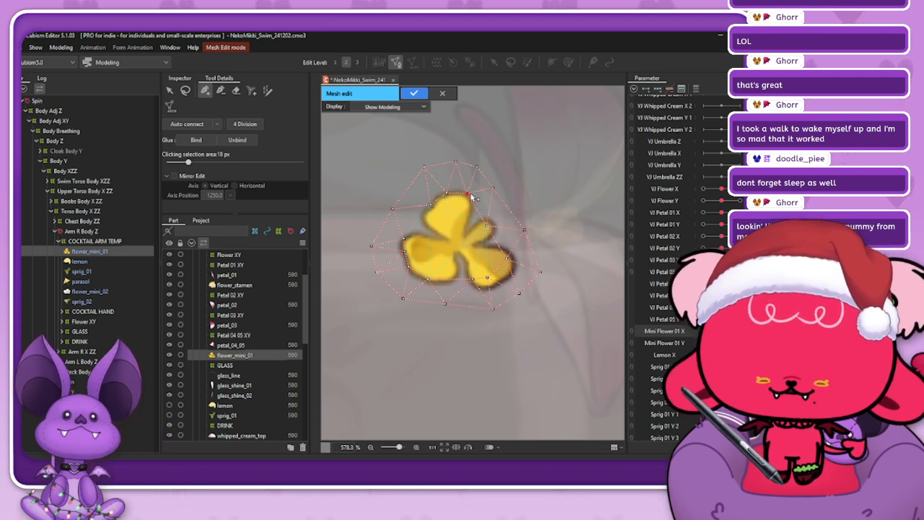
pyautogui.click(468, 193)
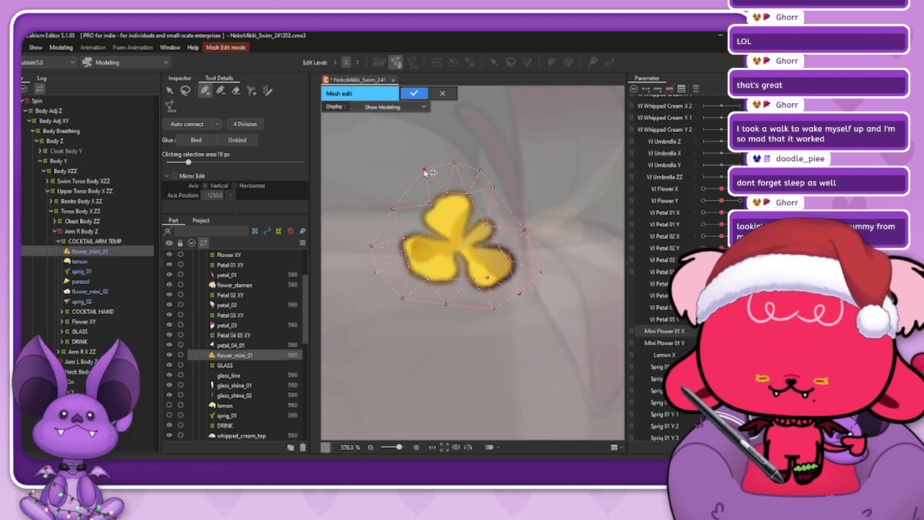
pyautogui.click(430, 206)
# - Rework the mesh around the left petal of flower_mini_01, adding and repositioning vertices along the petal outline and the outer boundary
pyautogui.click(220, 92)
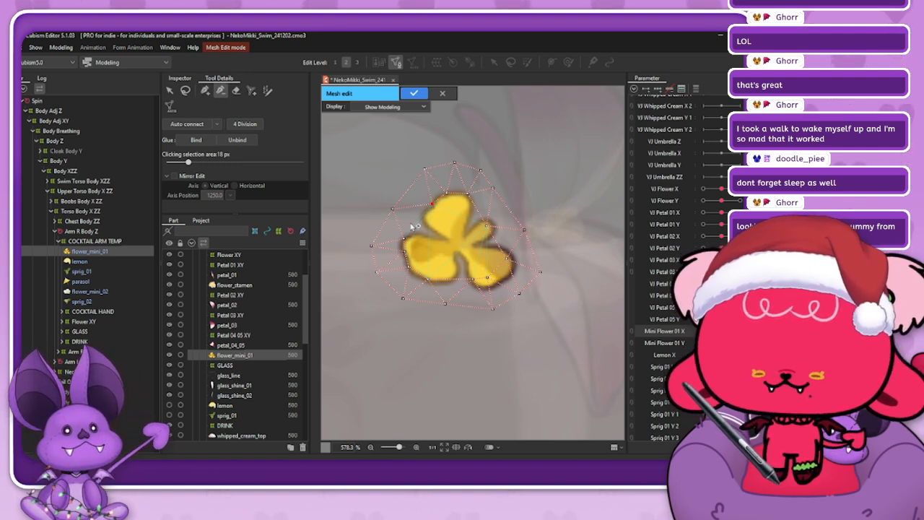
pyautogui.click(205, 91)
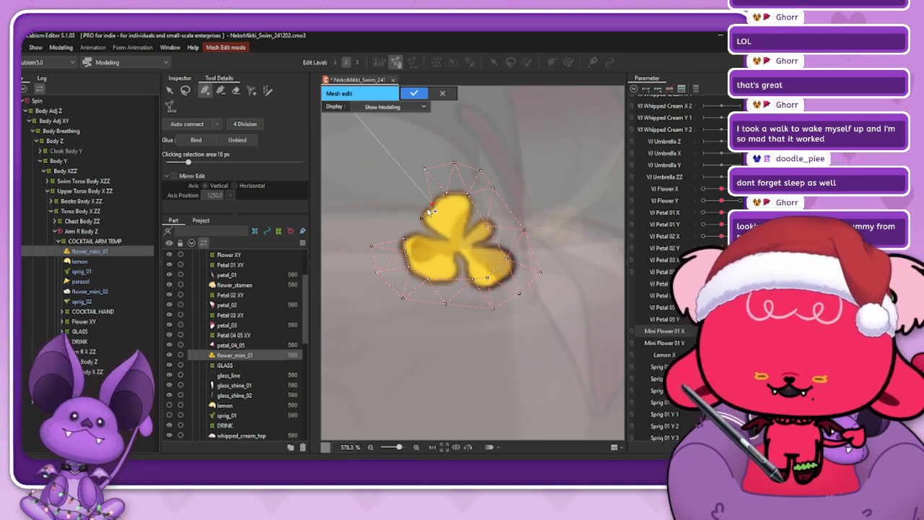
pyautogui.click(424, 173)
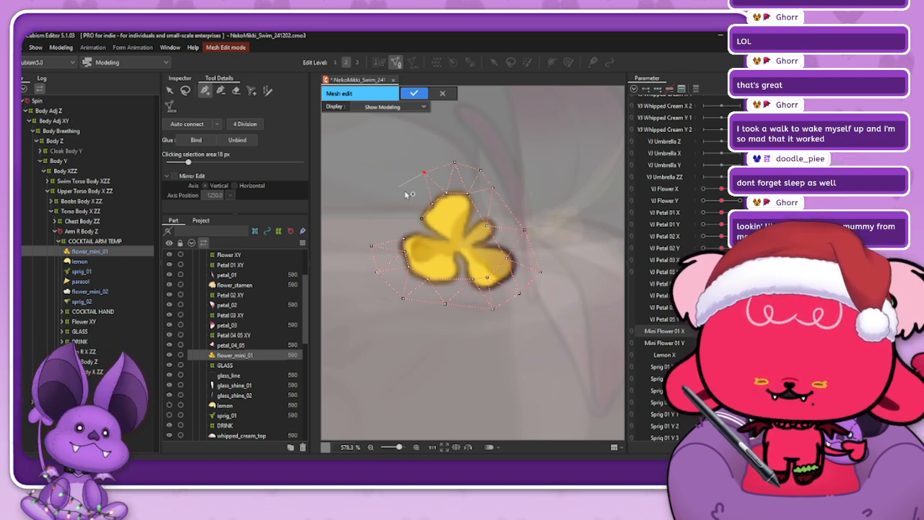
pyautogui.click(410, 191)
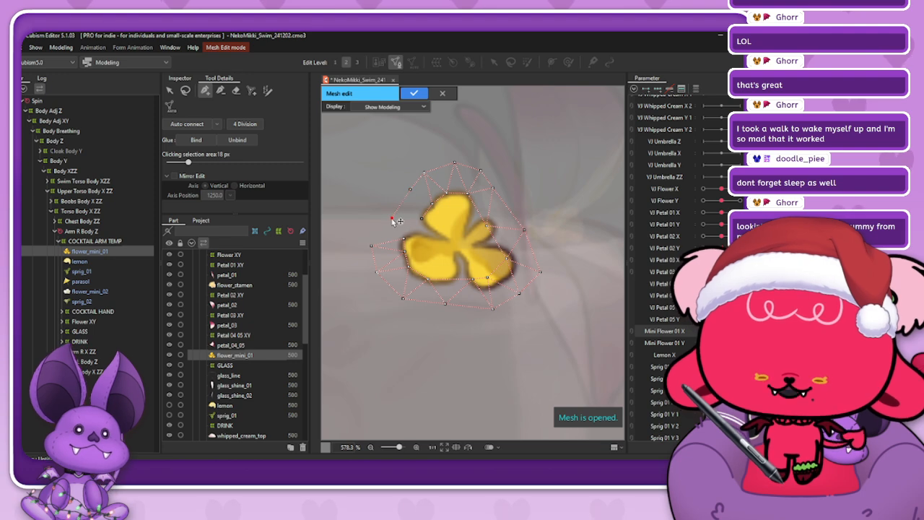
pyautogui.click(374, 246)
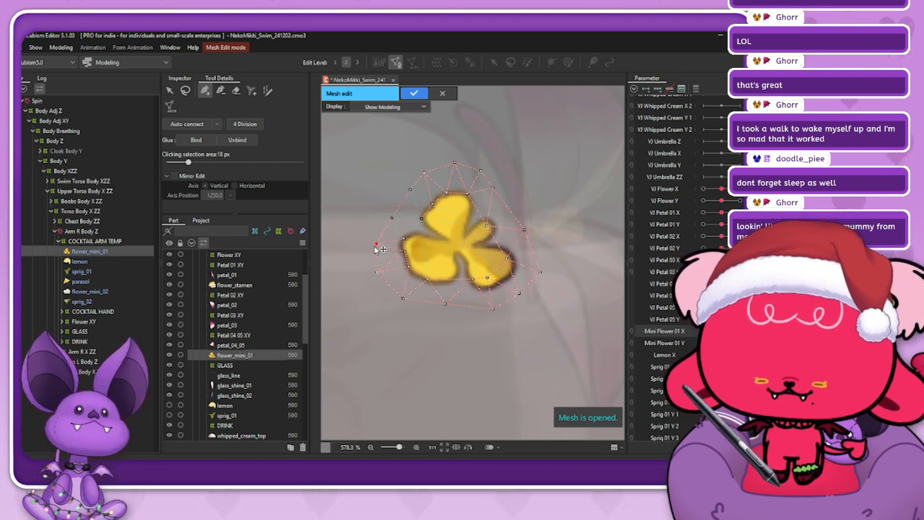
pyautogui.click(404, 256)
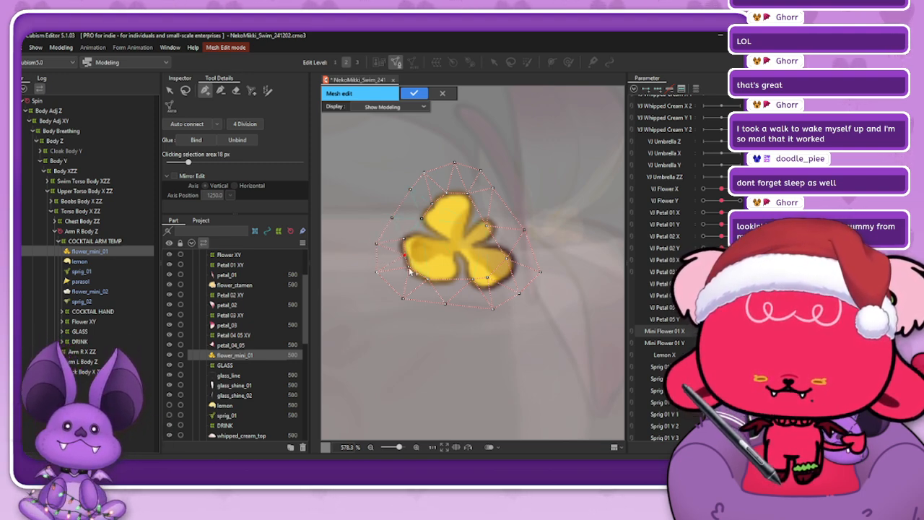
pyautogui.click(429, 282)
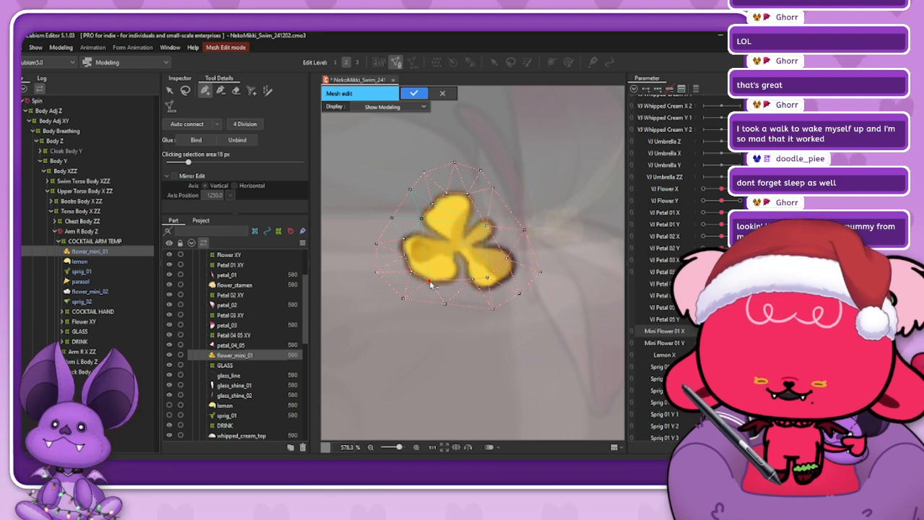
pyautogui.click(381, 280)
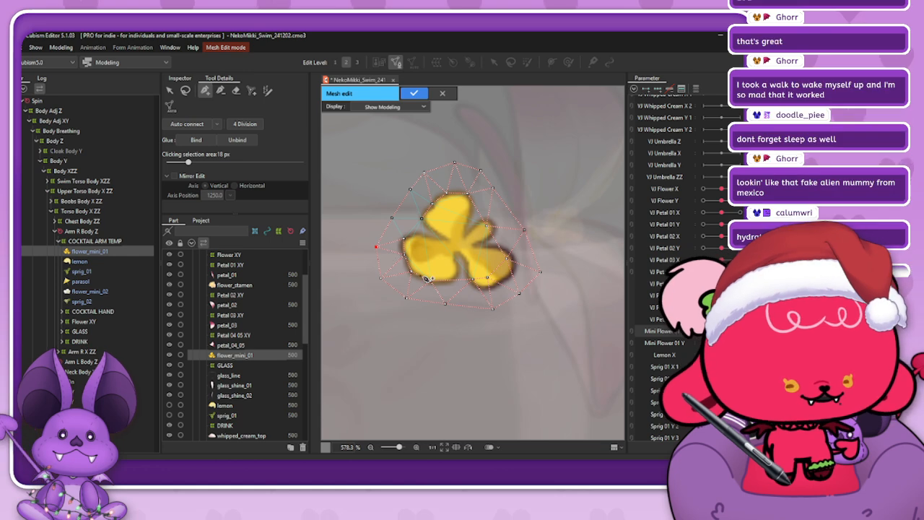
pyautogui.moveTo(445, 306); pyautogui.dragTo(442, 306)
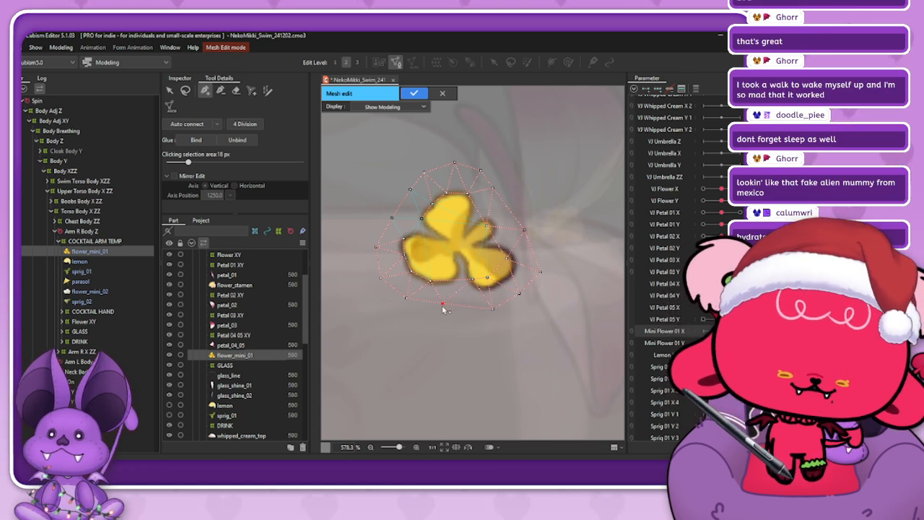
# - Add vertices to flower_mini_01's mesh down the gap between the left and lower-right petals and along the lower-right petal's bottom edge, adjusting their spacing
pyautogui.click(221, 91)
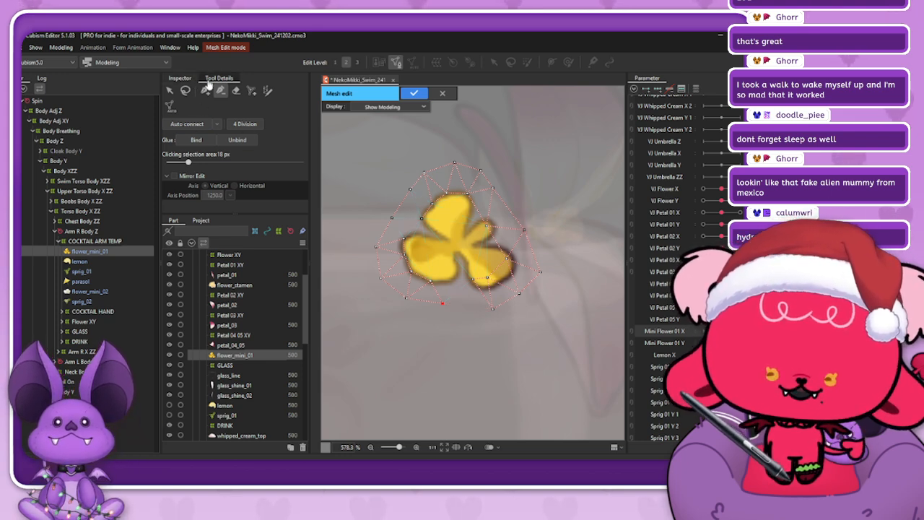
pyautogui.click(450, 281)
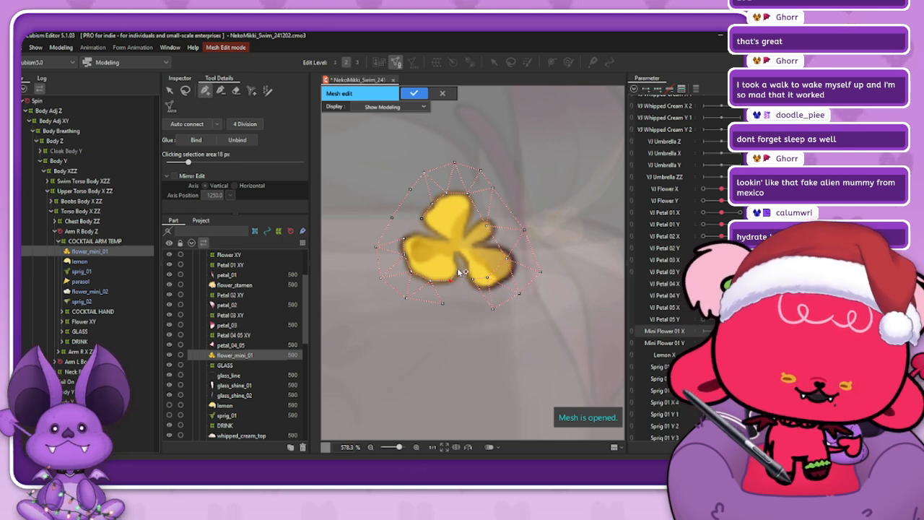
pyautogui.click(454, 250)
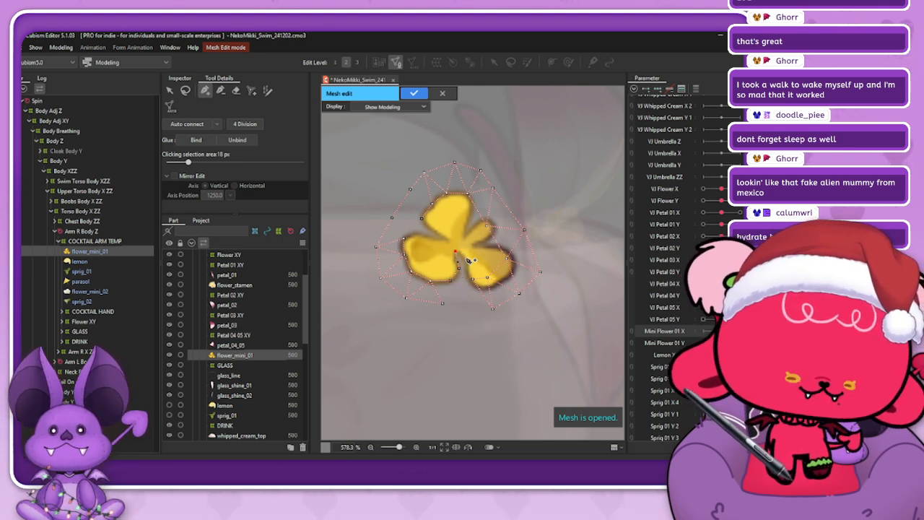
pyautogui.scroll(2, 467, 261)
pyautogui.click(462, 257)
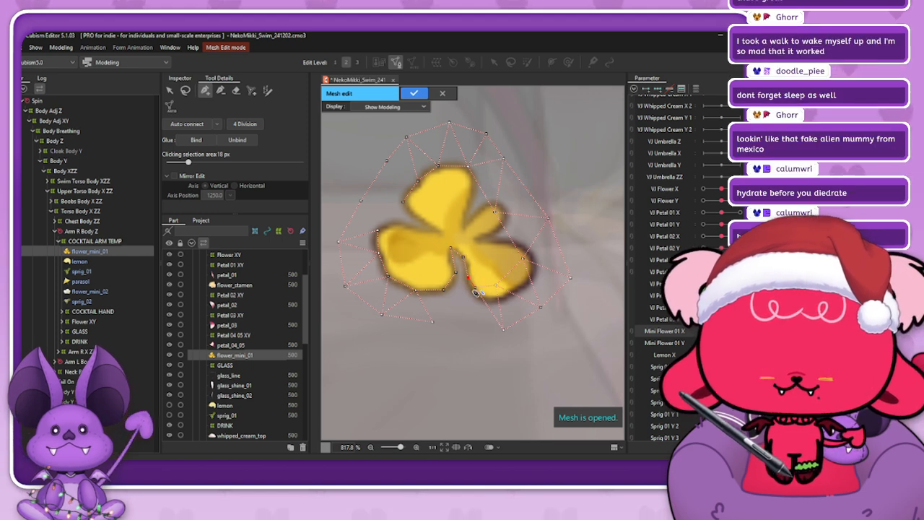
pyautogui.click(475, 289)
pyautogui.click(505, 299)
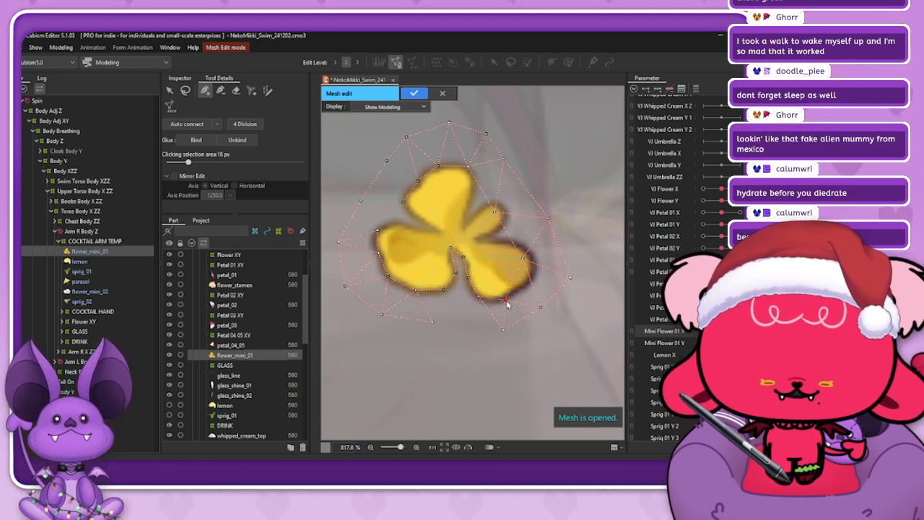
pyautogui.click(479, 296)
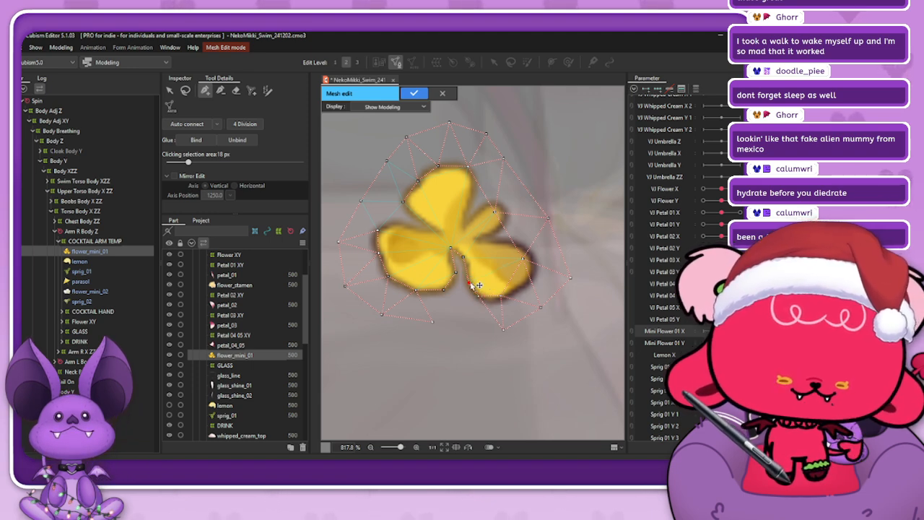
pyautogui.click(469, 282)
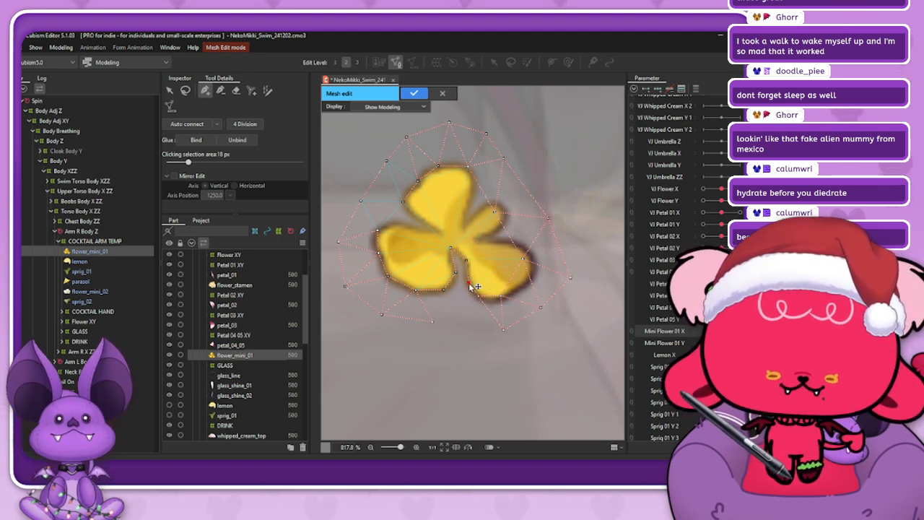
# - Extend the vertex outline up the lower-right petal's outer edge and reposition the outer boundary vertices beside it
pyautogui.moveTo(476, 285); pyautogui.dragTo(529, 279)
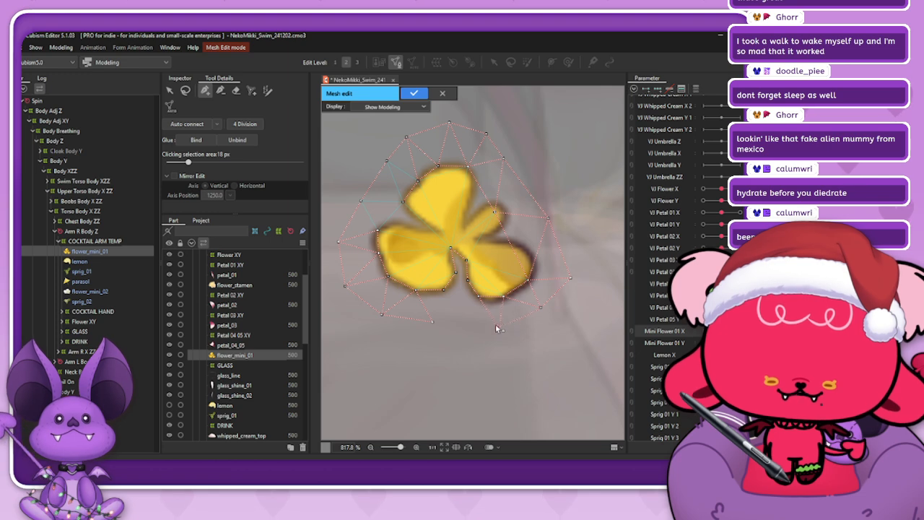
pyautogui.click(539, 307)
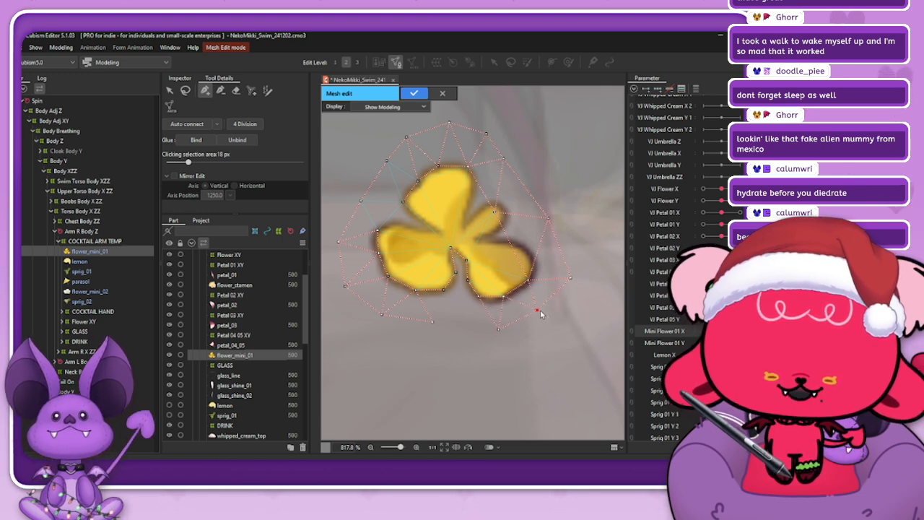
pyautogui.click(568, 282)
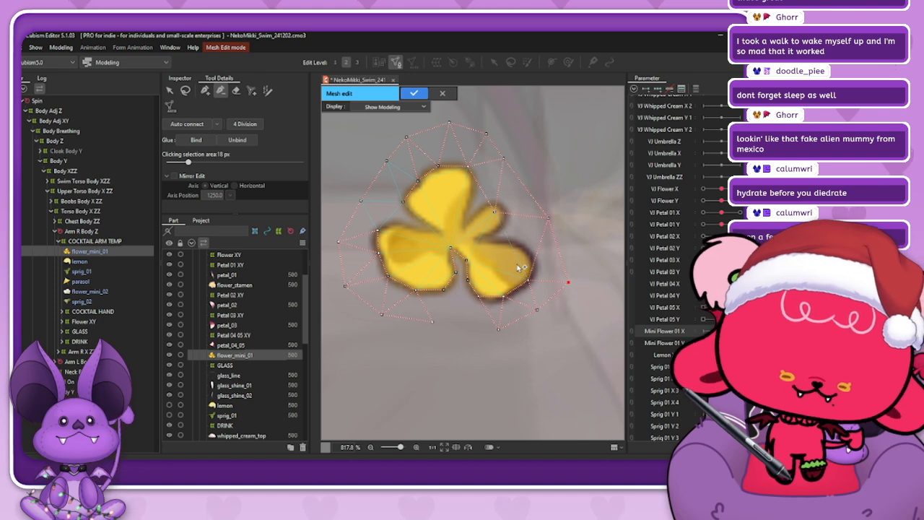
# - Delete the old vertices on the small right petal and the boundary beside it, and extend the lower-right petal's outline upward
pyautogui.keyDown('alt'); pyautogui.click(495, 213); pyautogui.keyUp('alt')
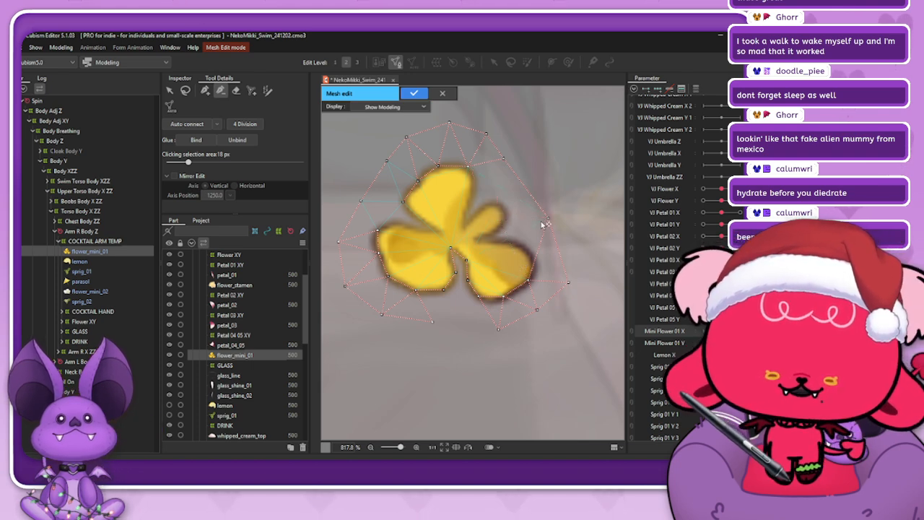
pyautogui.keyDown('alt'); pyautogui.click(550, 220); pyautogui.keyUp('alt')
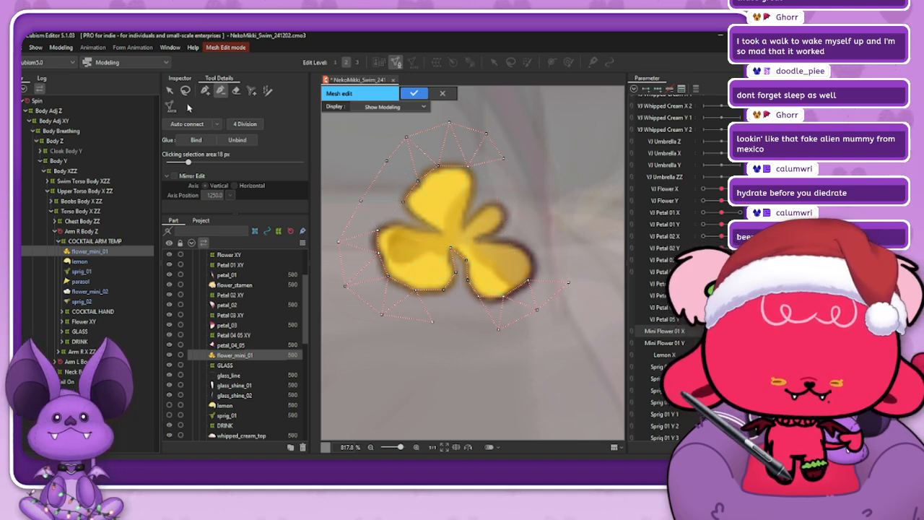
pyautogui.click(205, 91)
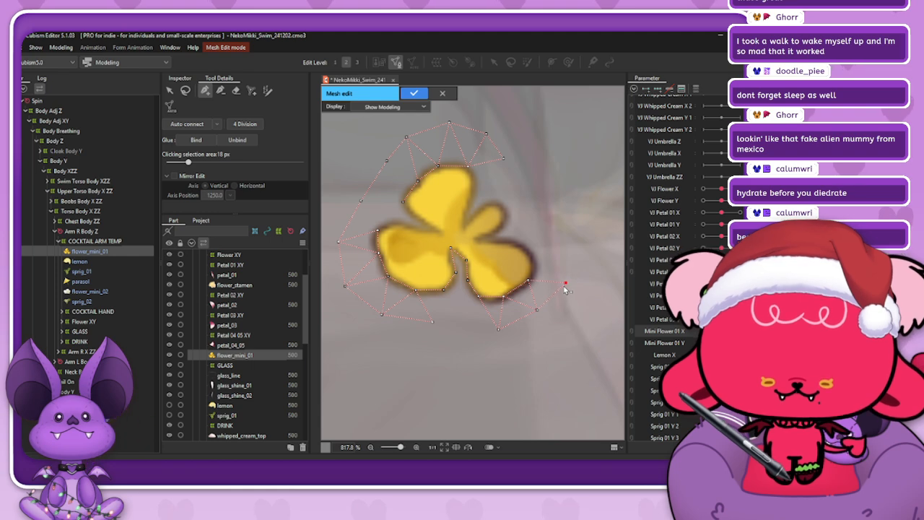
pyautogui.click(528, 280)
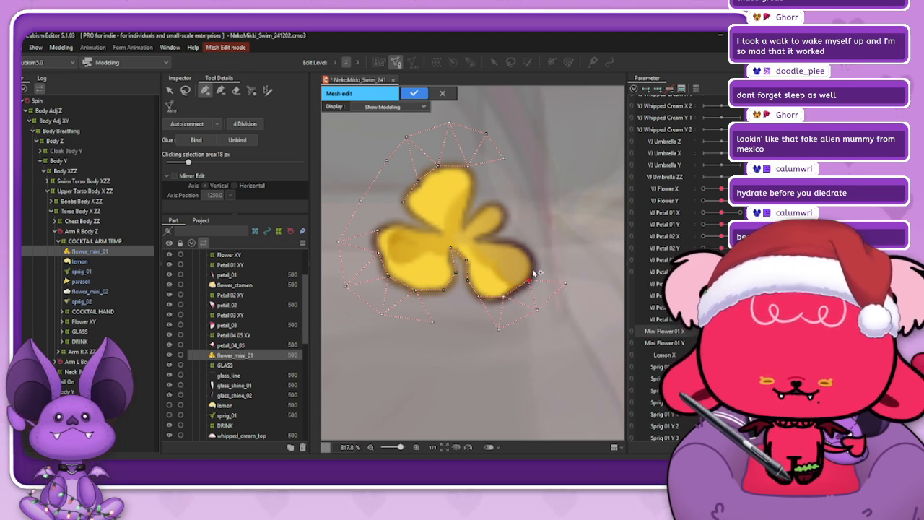
pyautogui.click(531, 259)
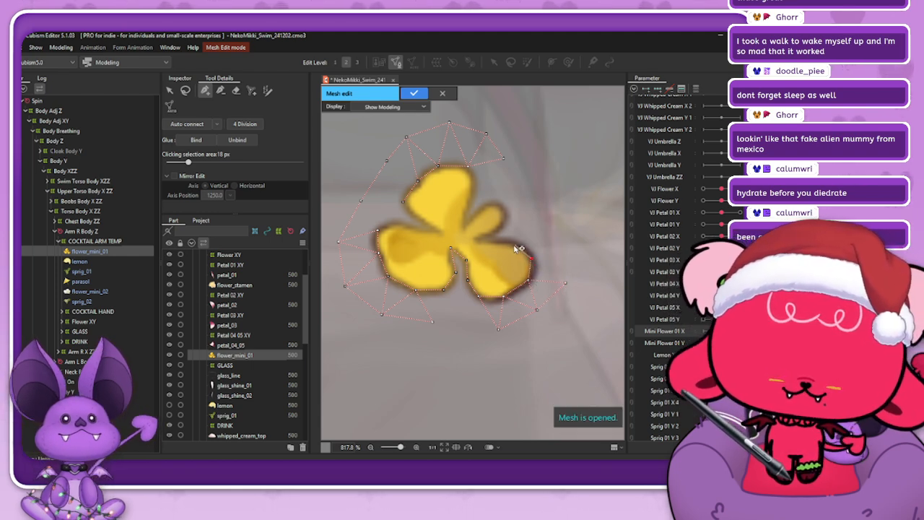
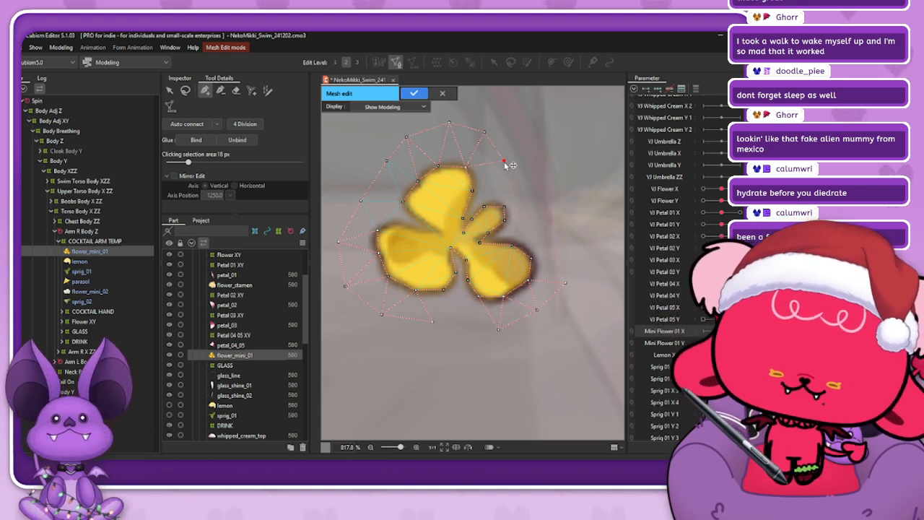
# - Refine the vertices outlining the small upper-right petal of flower_mini_01, thinning them out and fitting them to its edge
pyautogui.click(220, 91)
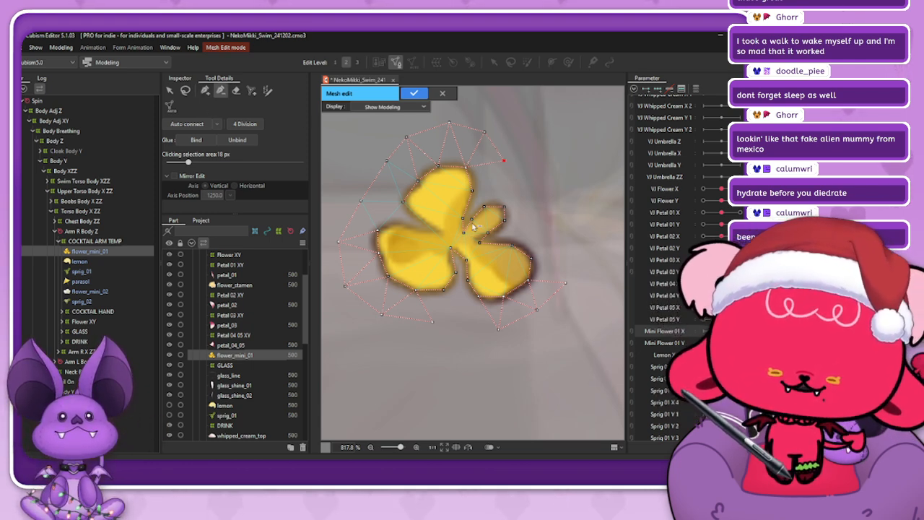
pyautogui.click(205, 92)
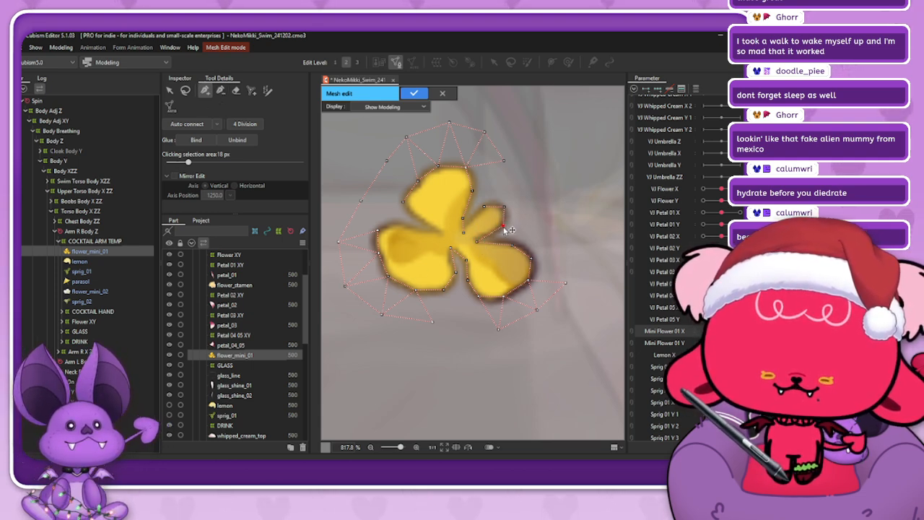
pyautogui.click(463, 216)
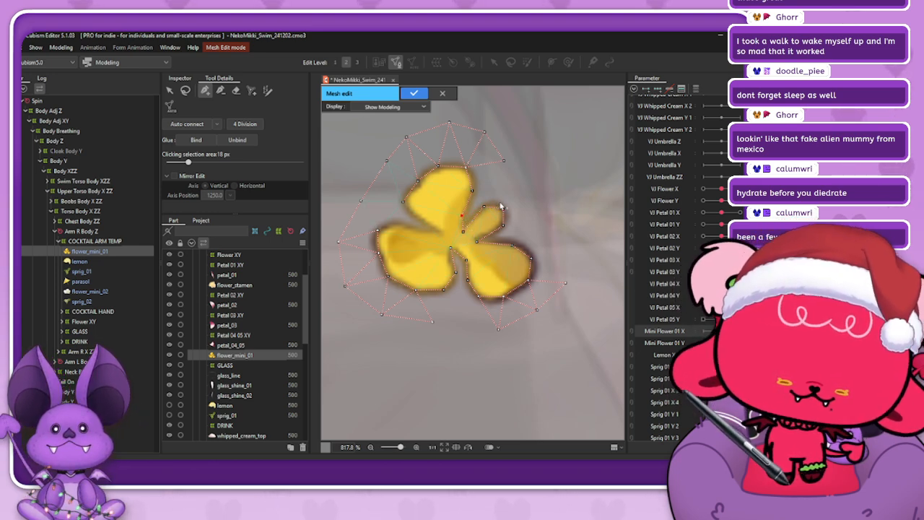
pyautogui.click(482, 209)
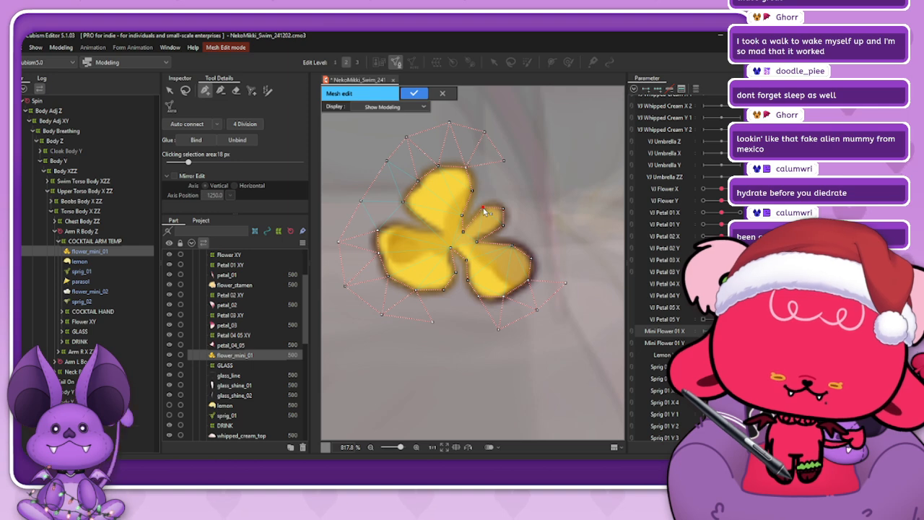
pyautogui.click(503, 210)
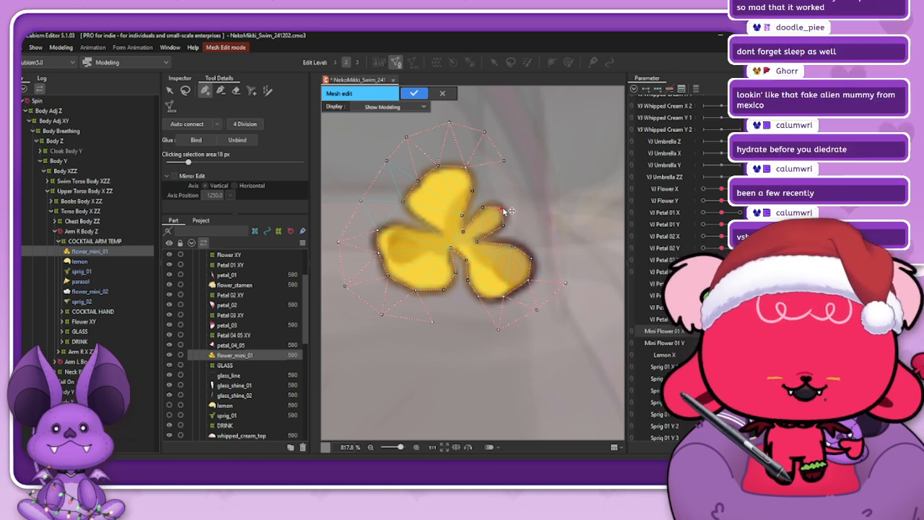
# - Add vertices along the upper petal's lower-left edge toward the flower's centre and reposition those on its upper-left outline and boundary
pyautogui.click(186, 91)
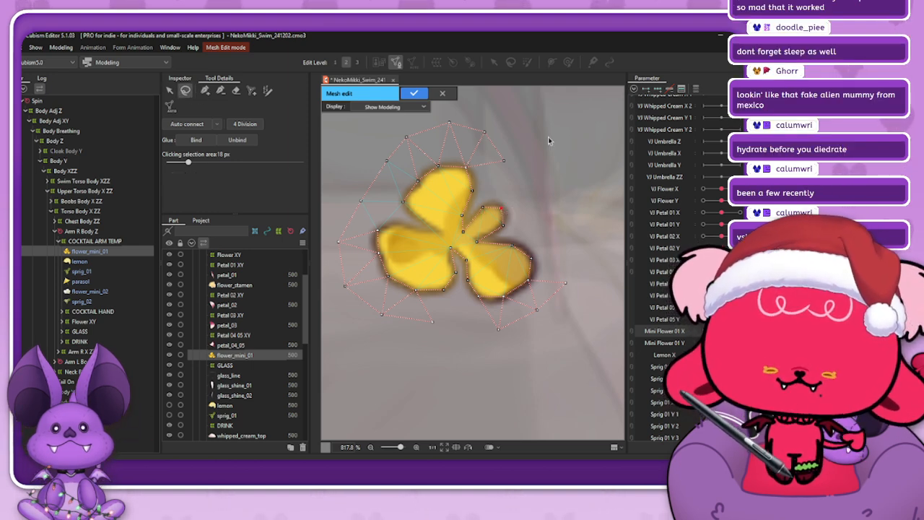
pyautogui.click(205, 91)
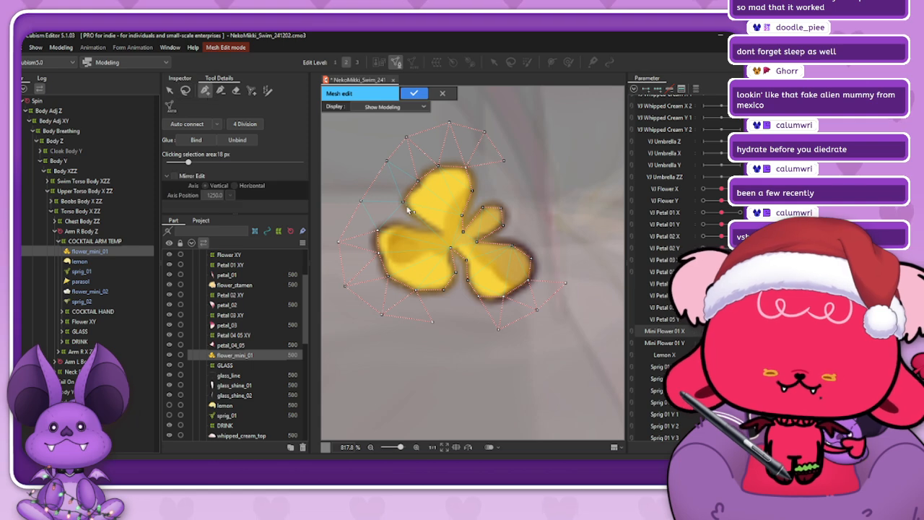
pyautogui.click(420, 218)
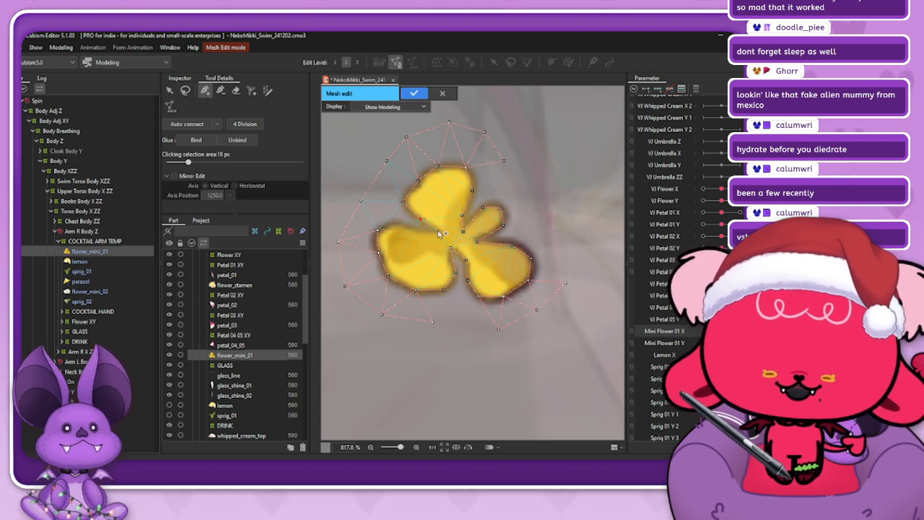
pyautogui.click(421, 220)
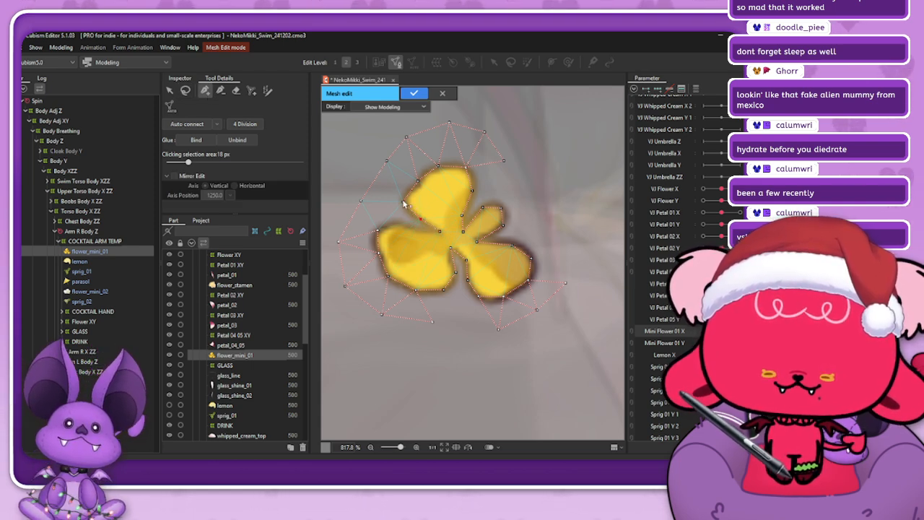
pyautogui.click(420, 186)
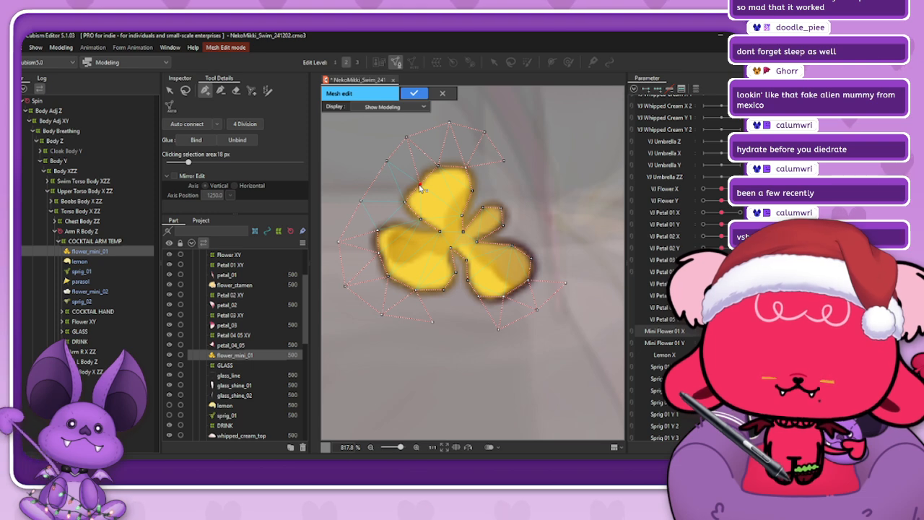
pyautogui.moveTo(420, 187); pyautogui.dragTo(421, 179)
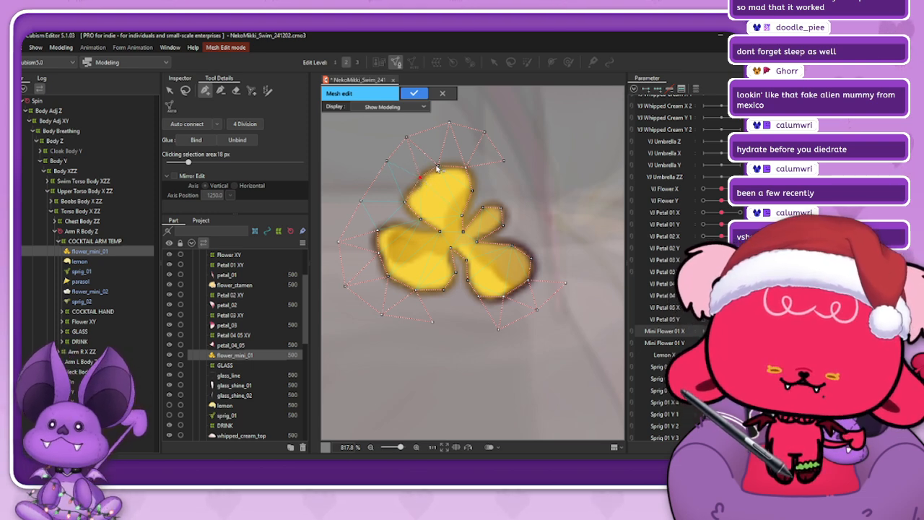
pyautogui.click(409, 136)
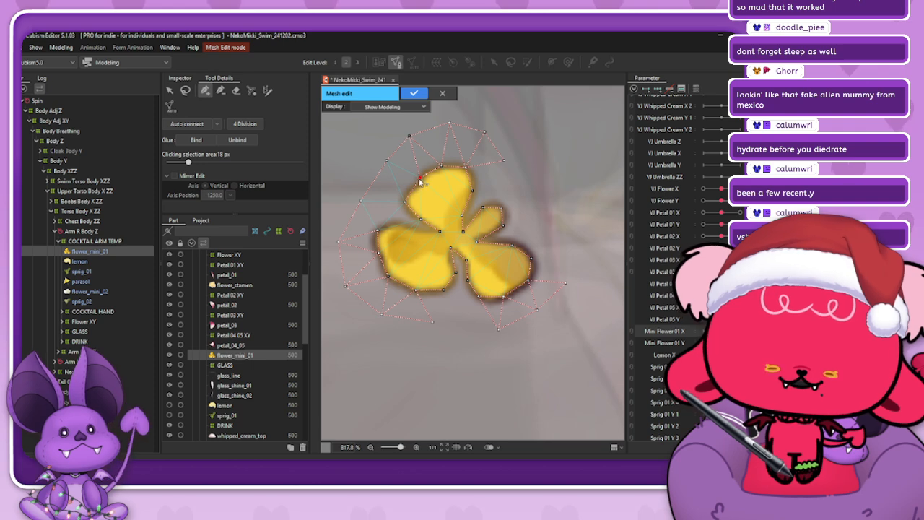
pyautogui.moveTo(419, 181); pyautogui.dragTo(416, 184)
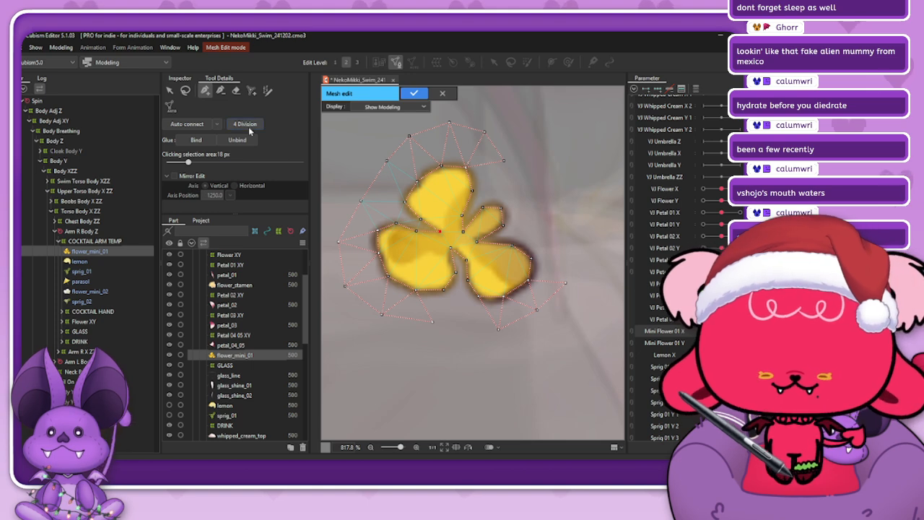
# - Rework the outer mesh boundary left of the flower and bridge its gap below the flower with new vertices
pyautogui.click(186, 91)
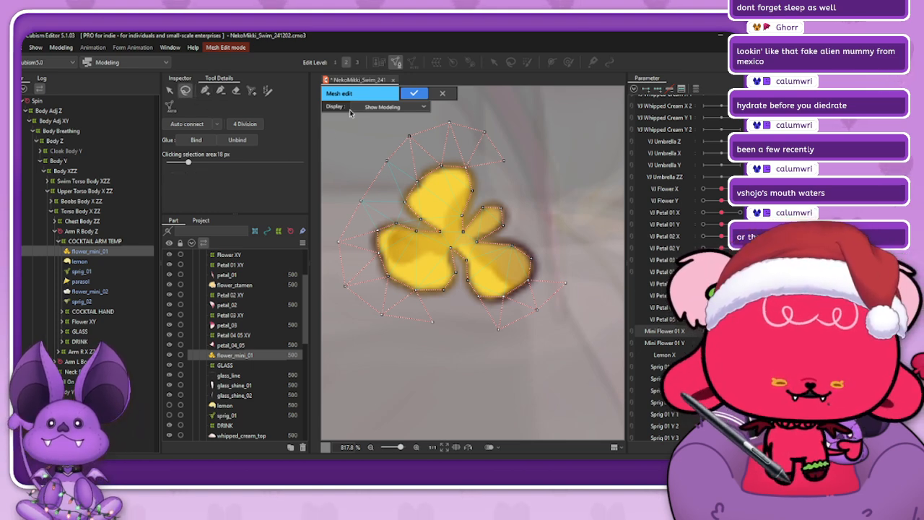
pyautogui.click(205, 91)
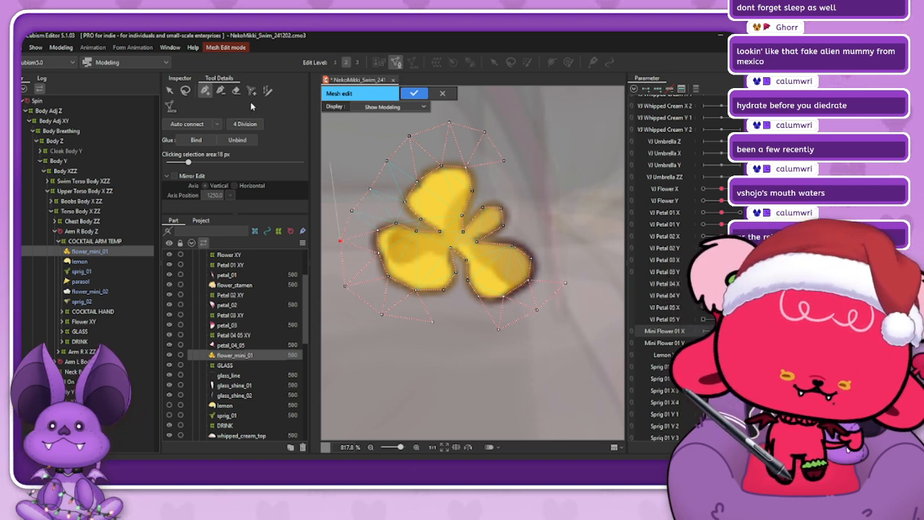
pyautogui.click(185, 91)
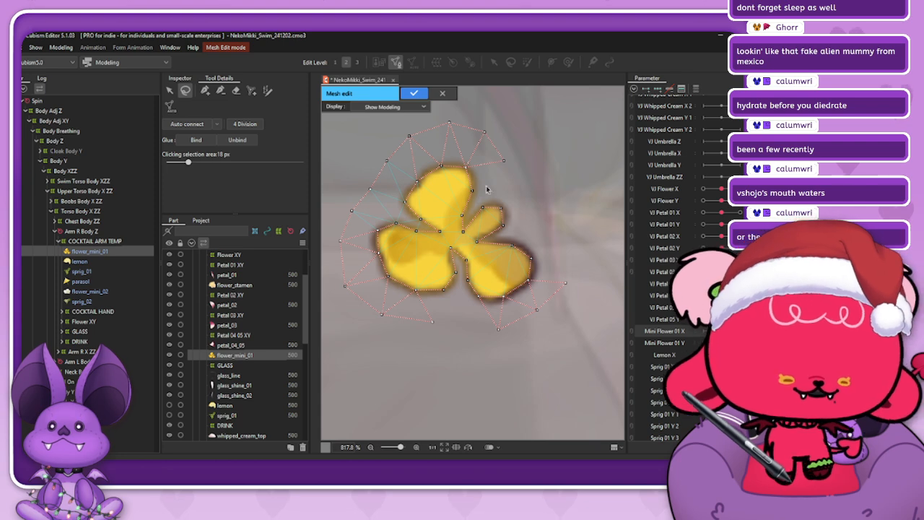
pyautogui.click(206, 92)
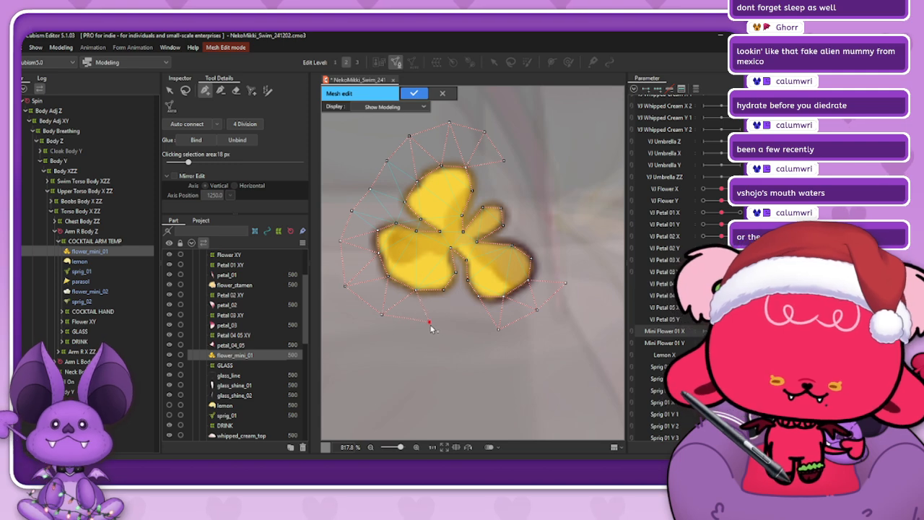
pyautogui.click(454, 314)
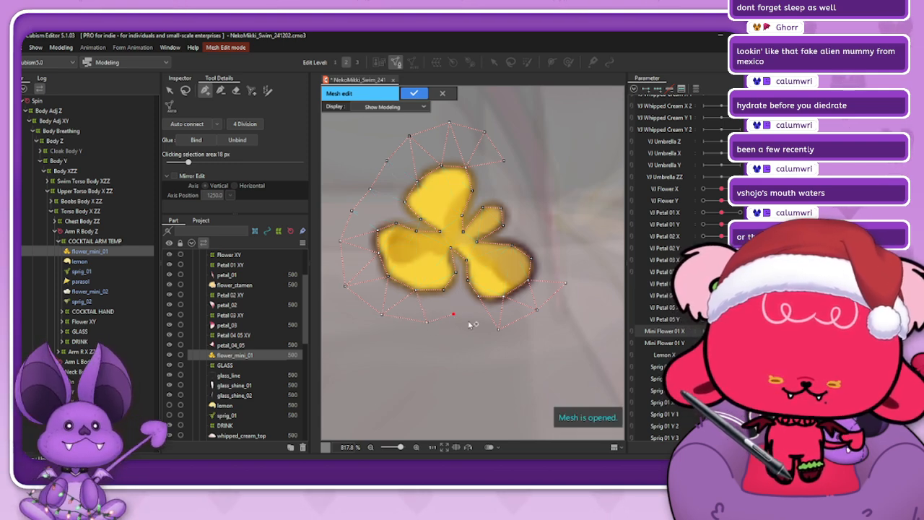
pyautogui.click(469, 325)
pyautogui.click(498, 330)
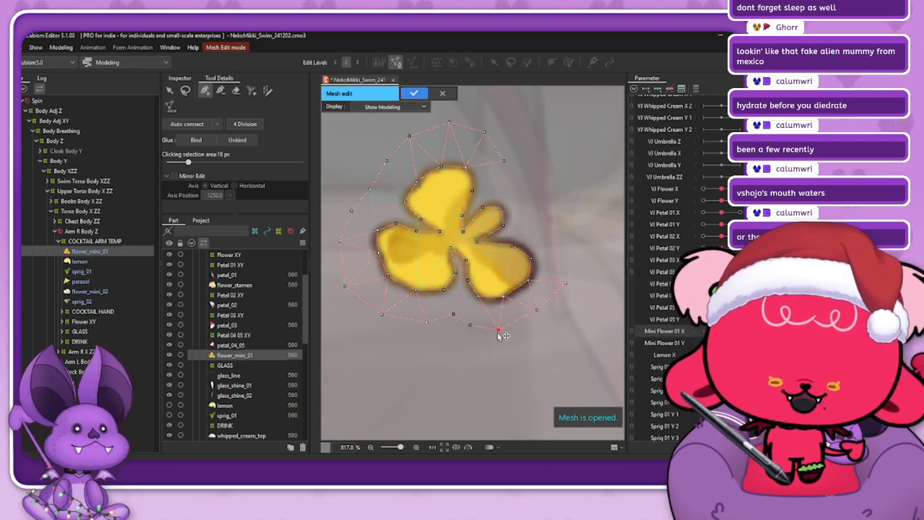
# - Reposition the outer boundary vertices below the lower-right petal and the gap beside it to smooth flower_mini_01's mesh outline
pyautogui.moveTo(498, 332); pyautogui.dragTo(494, 329)
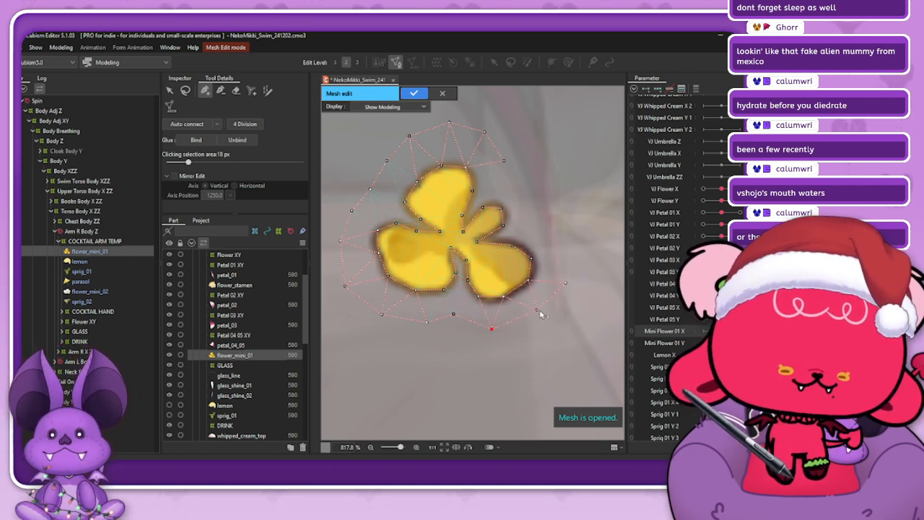
pyautogui.moveTo(538, 310); pyautogui.dragTo(535, 313)
pyautogui.click(490, 330)
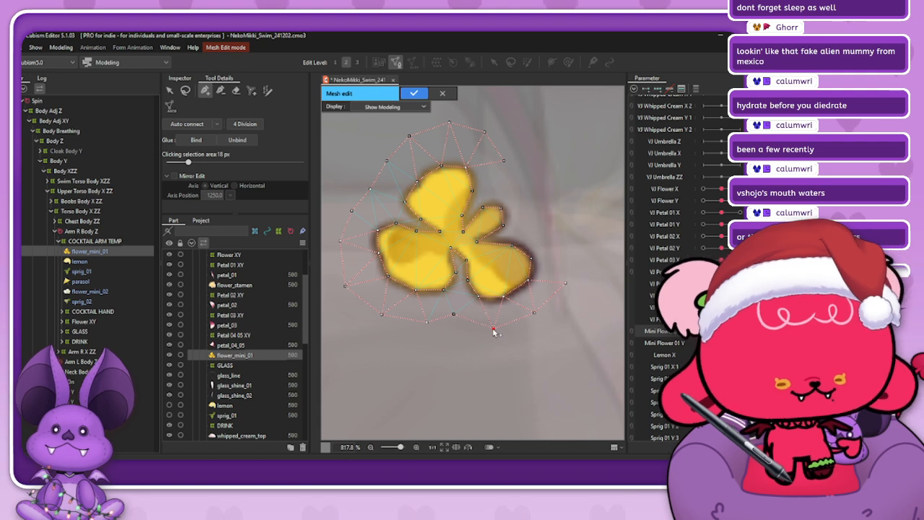
pyautogui.moveTo(472, 323); pyautogui.dragTo(473, 328)
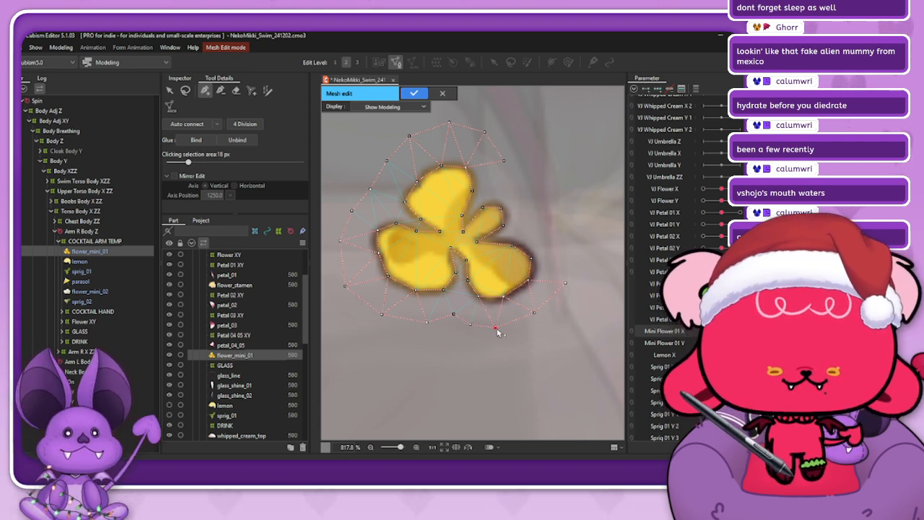
pyautogui.click(534, 315)
pyautogui.click(469, 324)
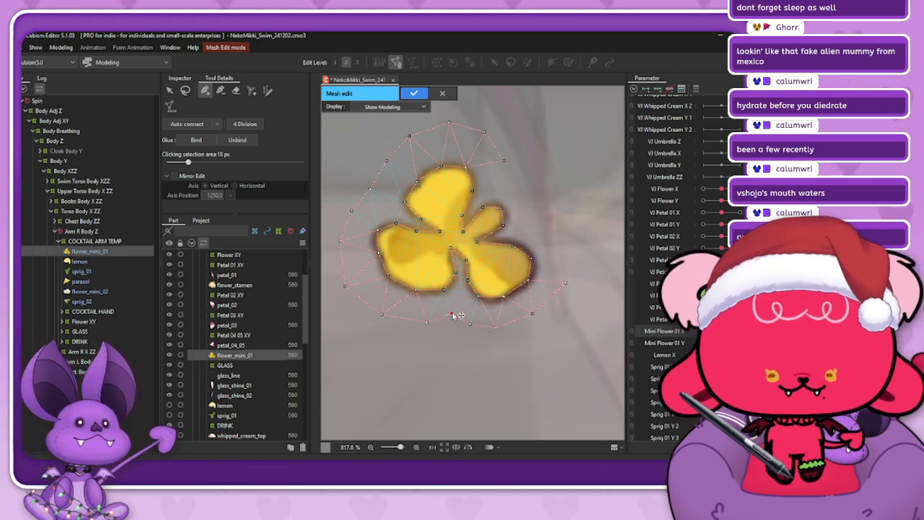
pyautogui.moveTo(453, 315); pyautogui.dragTo(452, 312)
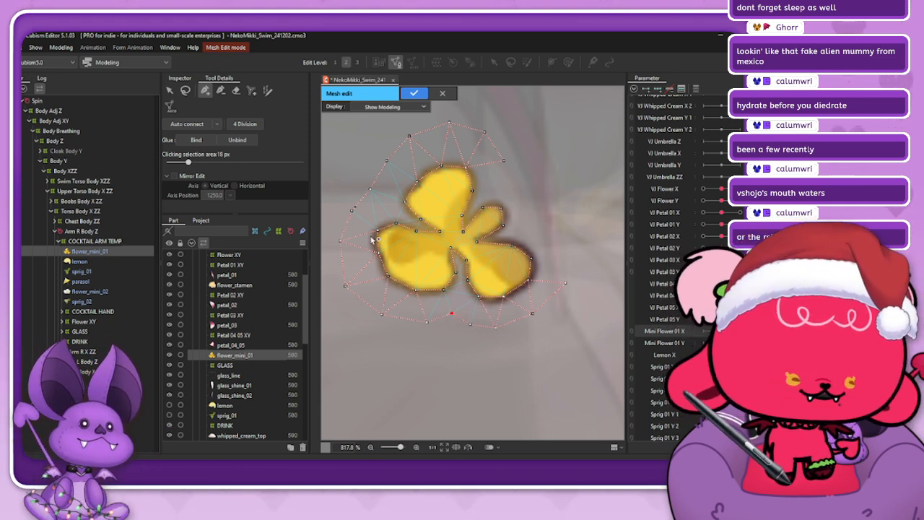
# - Extend the outer mesh boundary up the flower's right side with new vertices, joining its lower-right corner to the upper-right boundary
pyautogui.click(185, 91)
pyautogui.click(559, 189)
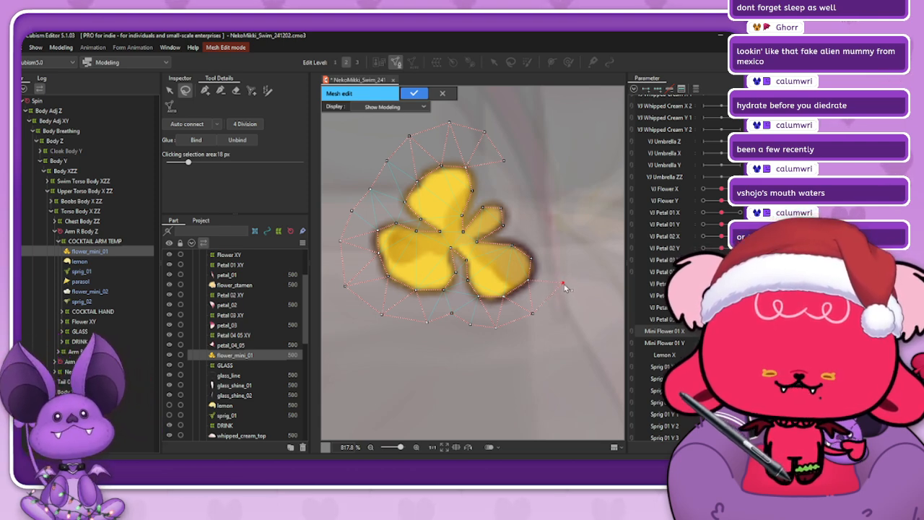
pyautogui.moveTo(563, 284); pyautogui.dragTo(563, 288)
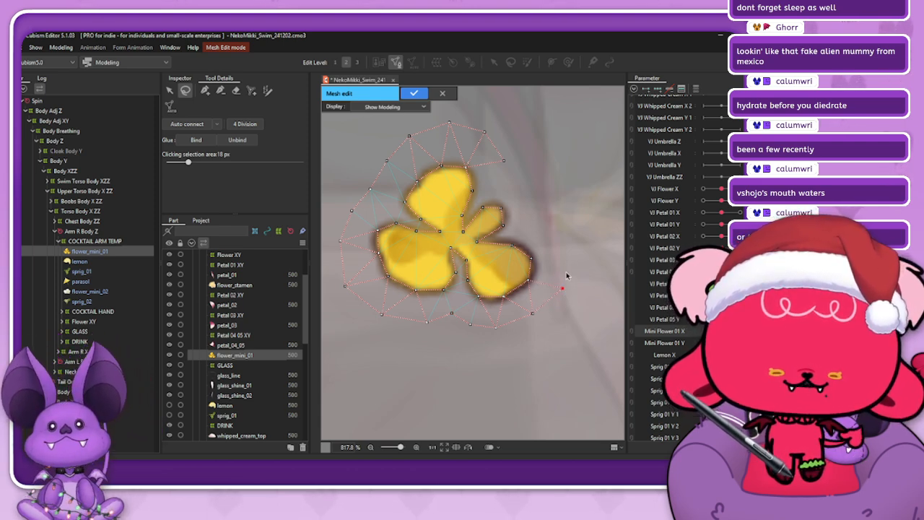
pyautogui.click(205, 90)
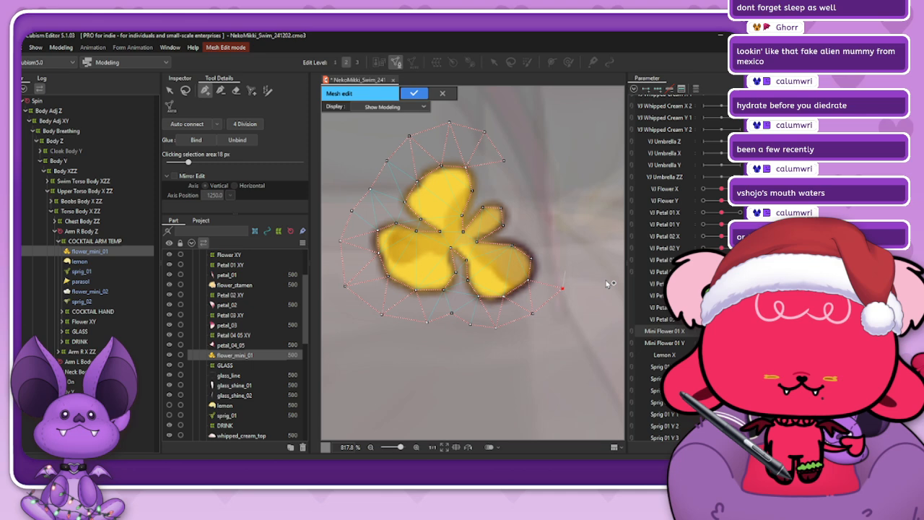
pyautogui.click(562, 268)
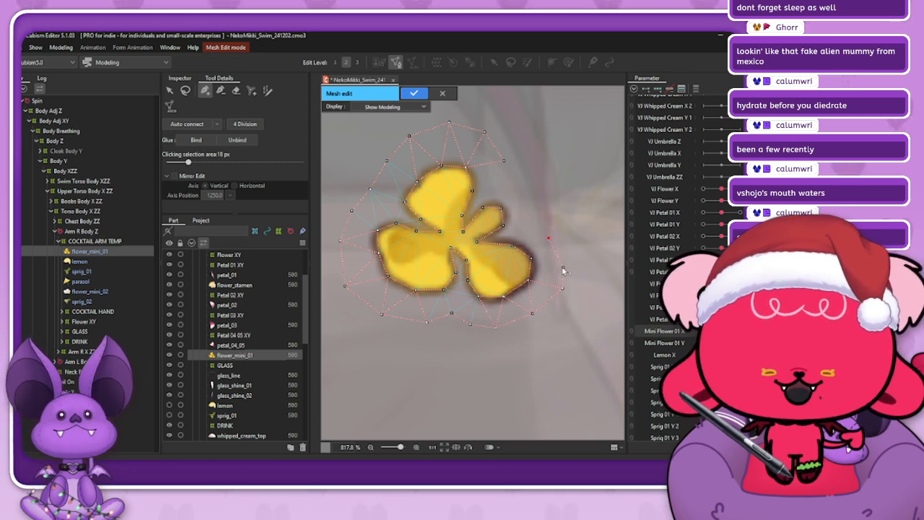
pyautogui.click(548, 234)
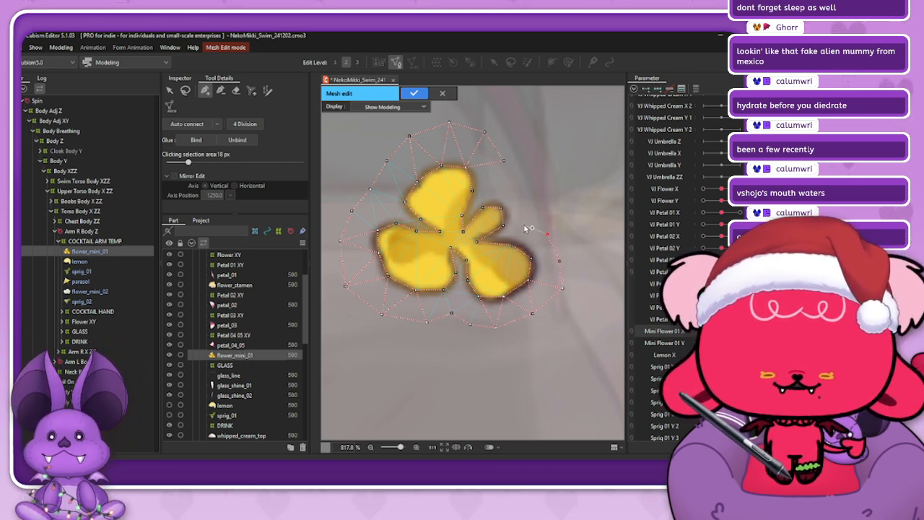
pyautogui.click(526, 225)
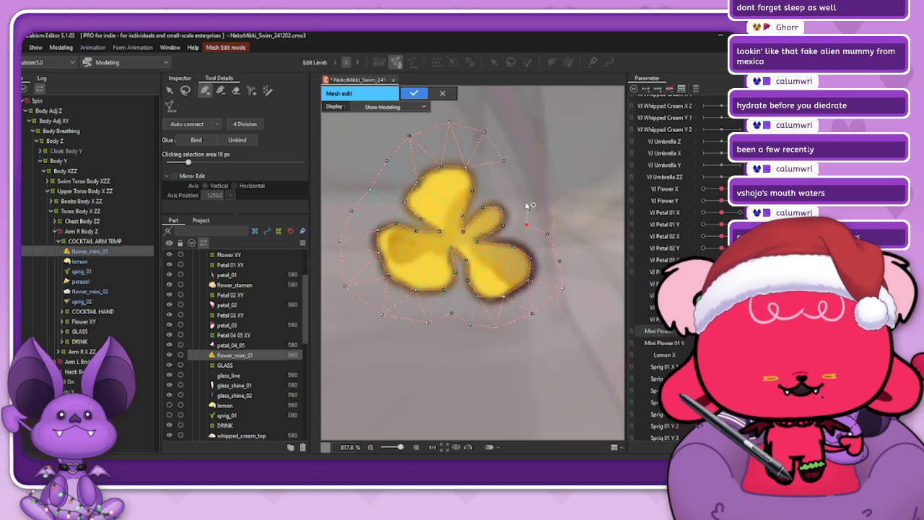
pyautogui.click(526, 195)
pyautogui.click(503, 184)
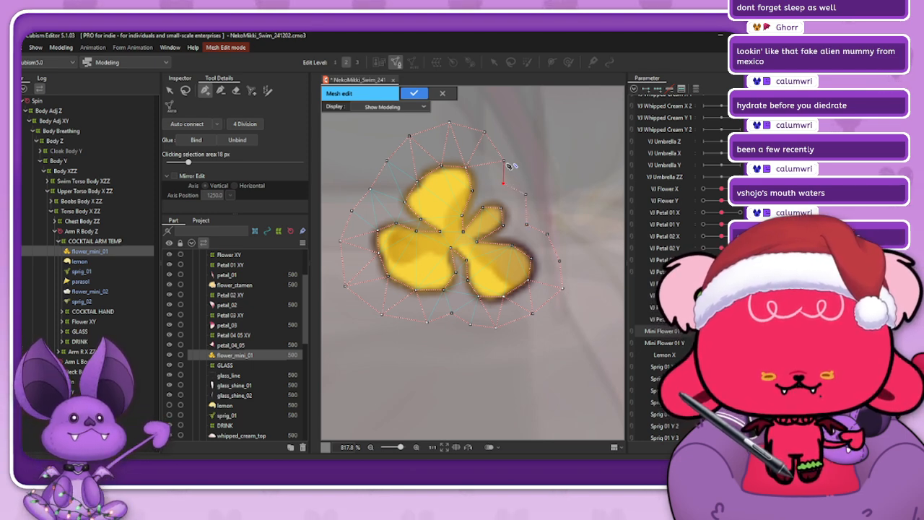
pyautogui.click(504, 162)
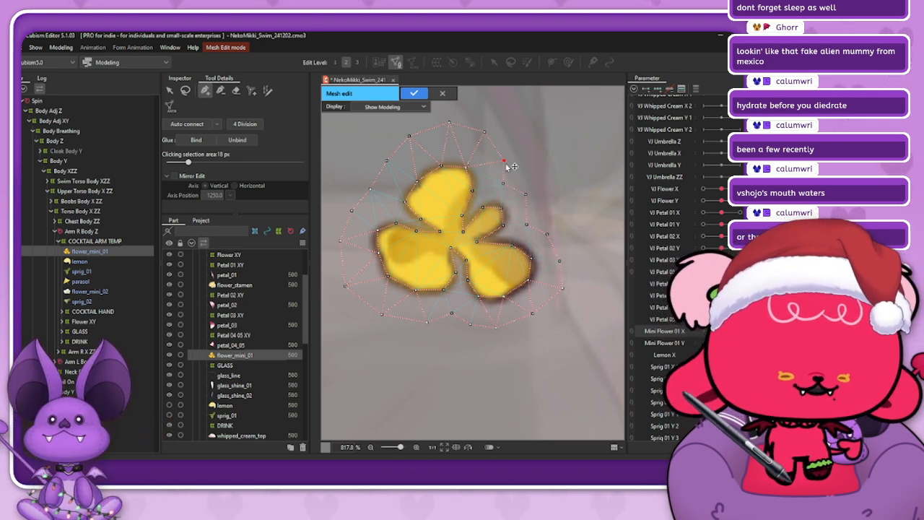
# - Fine-tune the positions of the new boundary vertices along the flower's right side to even out the outline around its petals
pyautogui.click(503, 185)
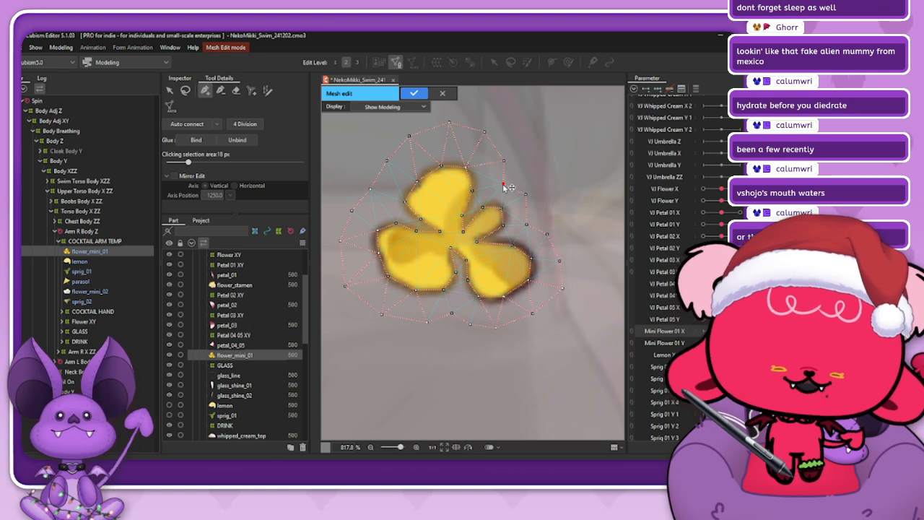
pyautogui.click(530, 209)
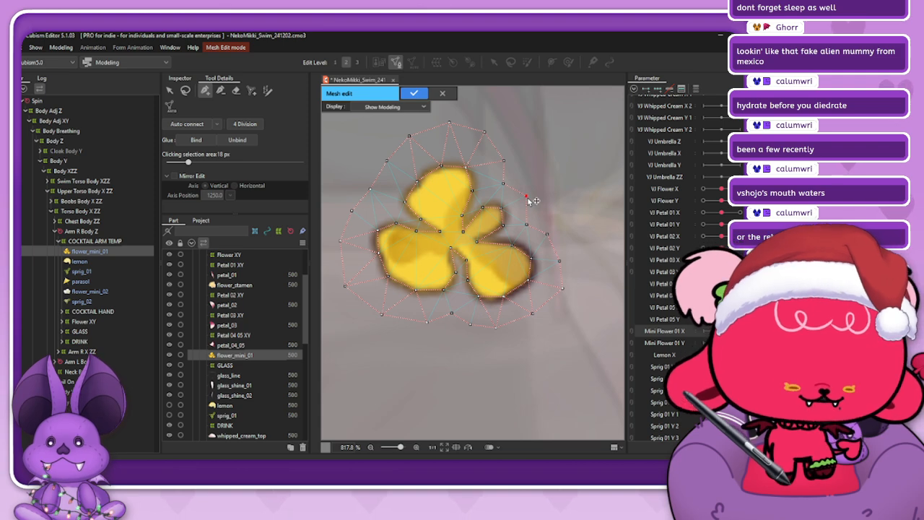
pyautogui.moveTo(527, 224); pyautogui.dragTo(526, 218)
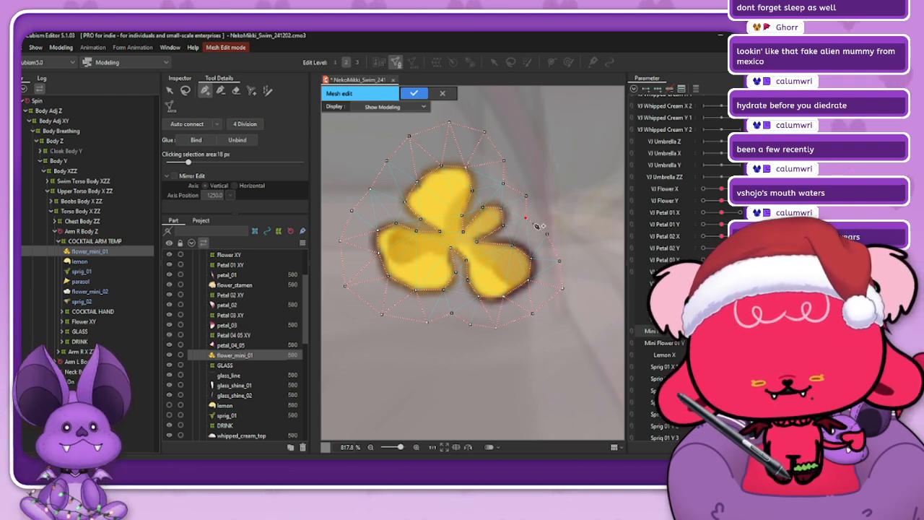
pyautogui.click(530, 230)
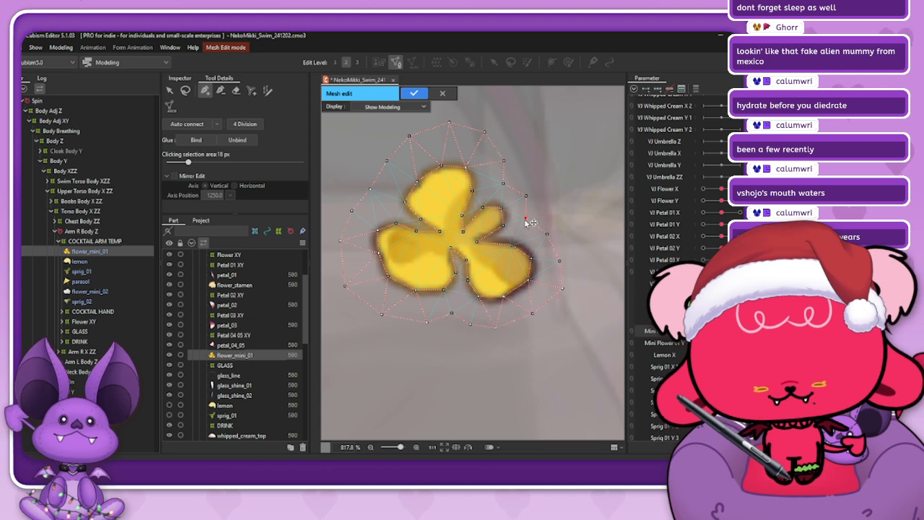
pyautogui.moveTo(526, 220); pyautogui.dragTo(525, 223)
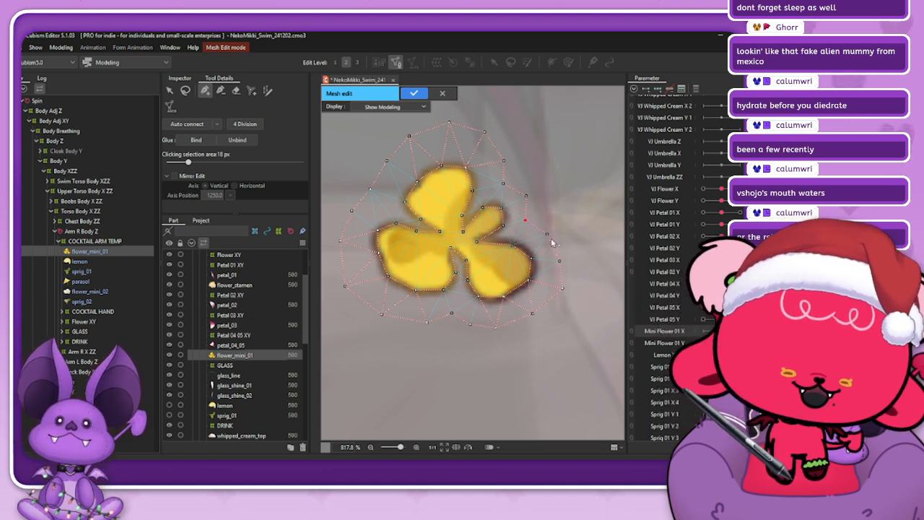
pyautogui.click(558, 262)
pyautogui.click(560, 289)
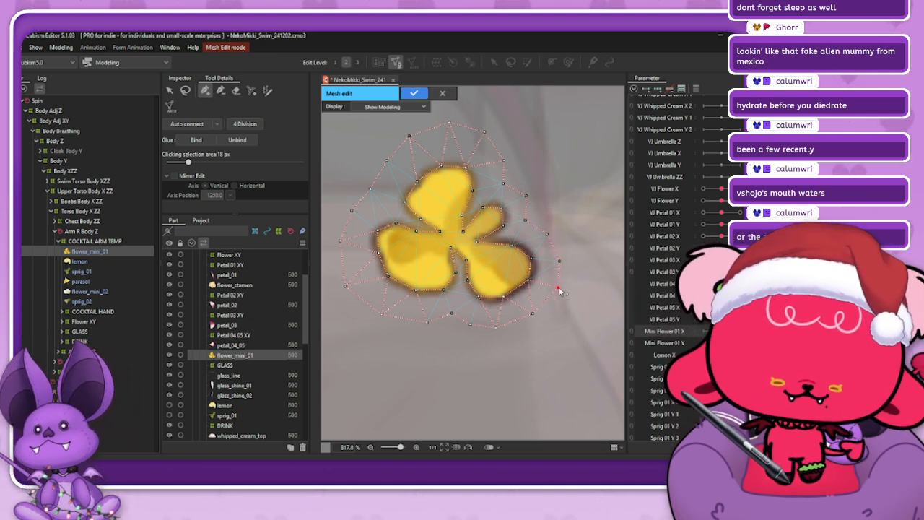
pyautogui.click(559, 263)
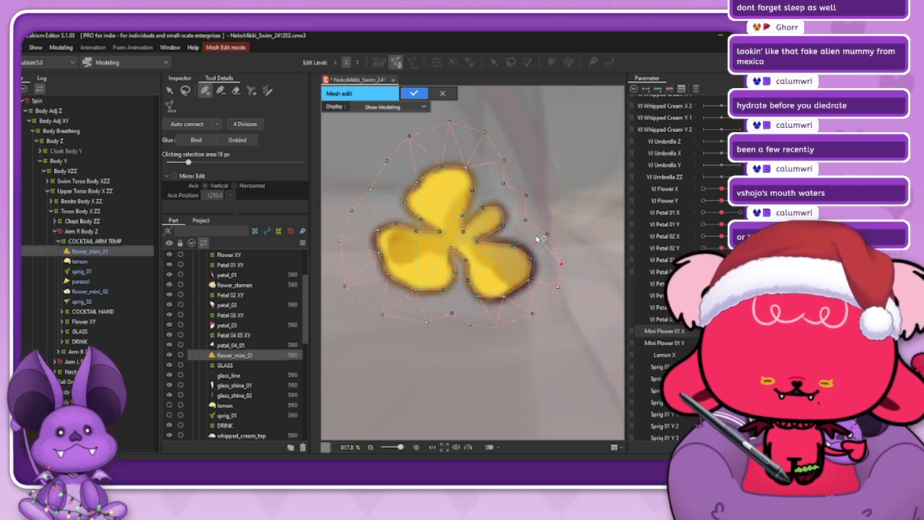
# - Add interior vertices down the upper petal, from its middle through its base to the flower's centre
pyautogui.press('l')
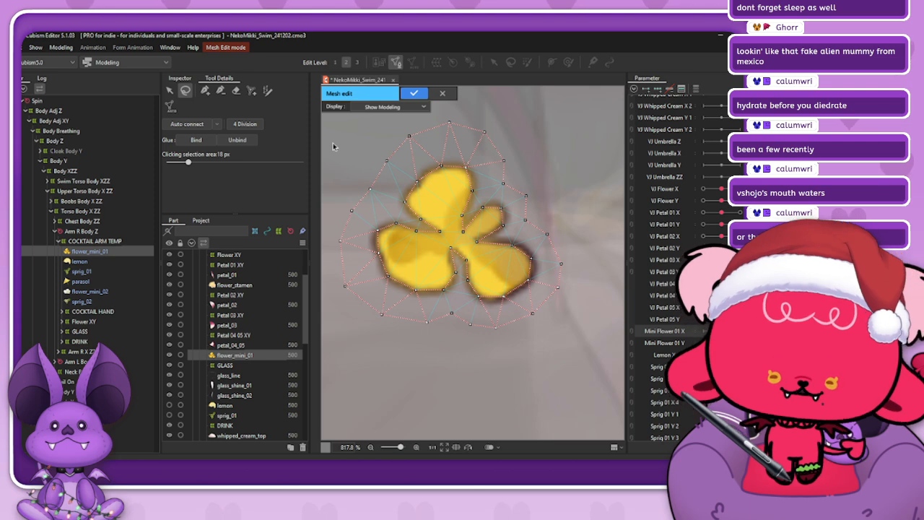
pyautogui.press('p')
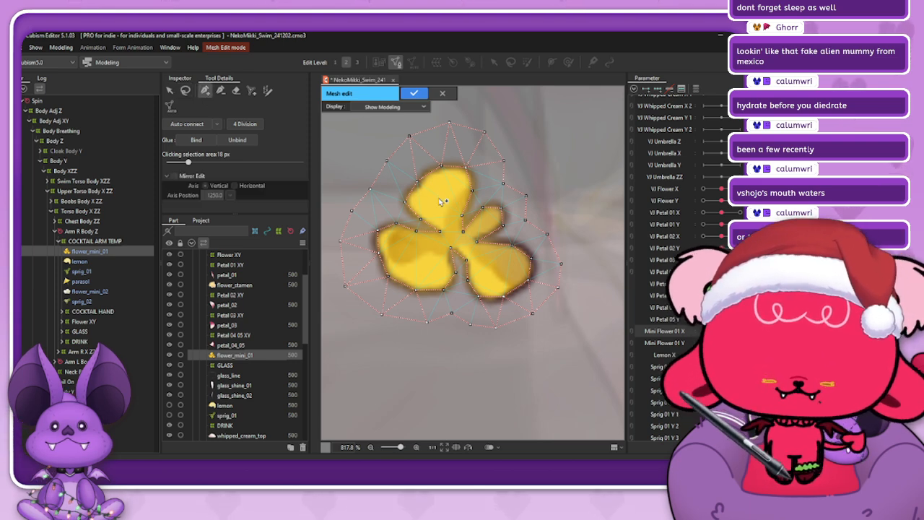
pyautogui.click(450, 223)
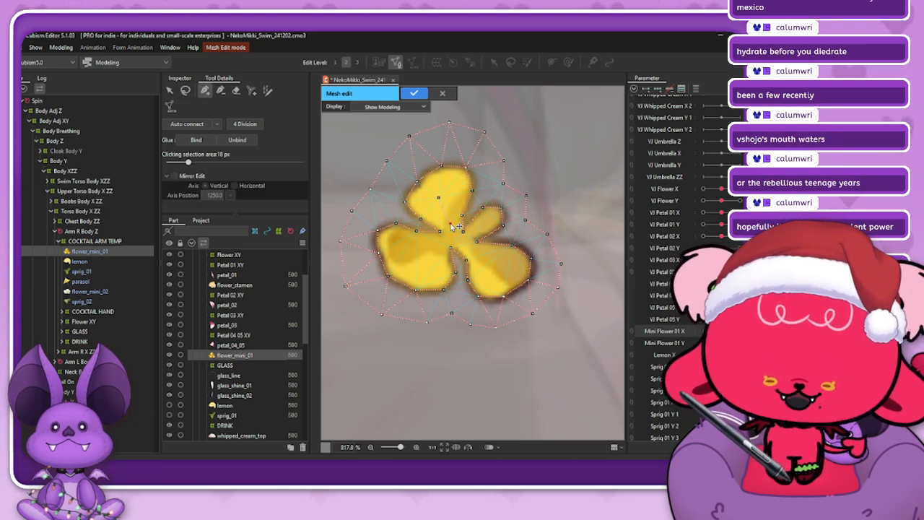
pyautogui.scroll(2, 455, 241)
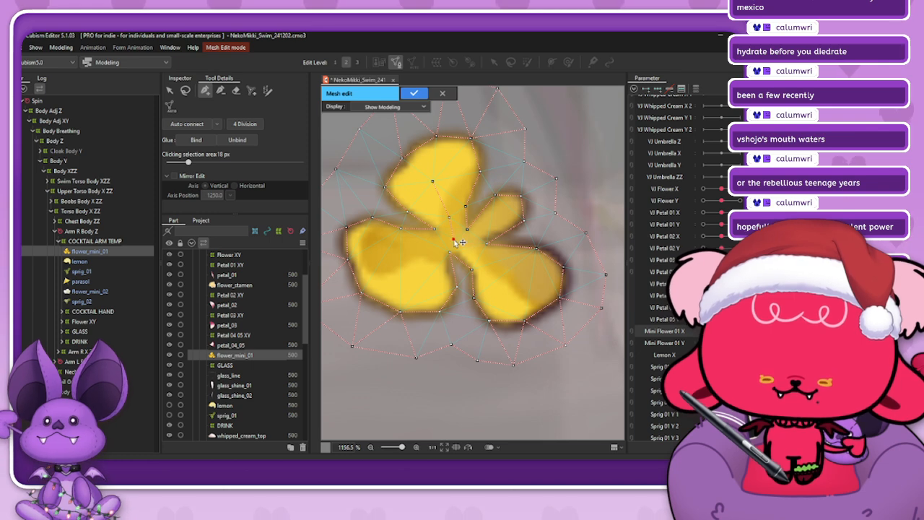
# - Add a triangle of three interior vertices inside the large left petal
pyautogui.click(420, 251)
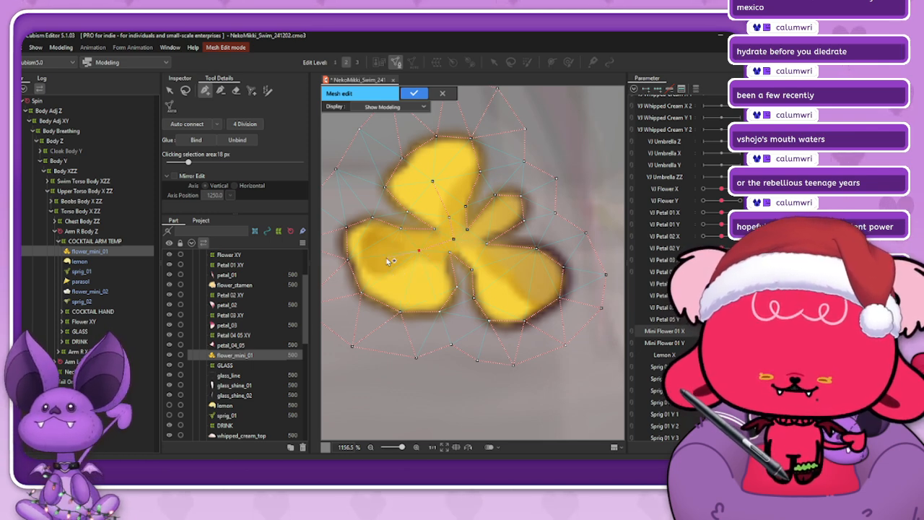
pyautogui.click(381, 254)
pyautogui.click(406, 284)
pyautogui.click(418, 251)
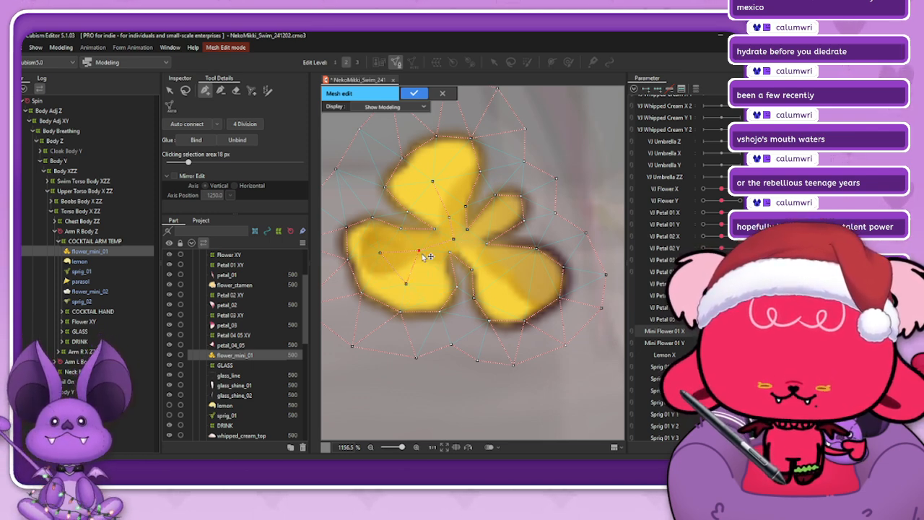
# - Shift the upper petal's interior vertex outward, add a second one near its tip, and link both to a raised vertex at the petal's base
pyautogui.click(448, 217)
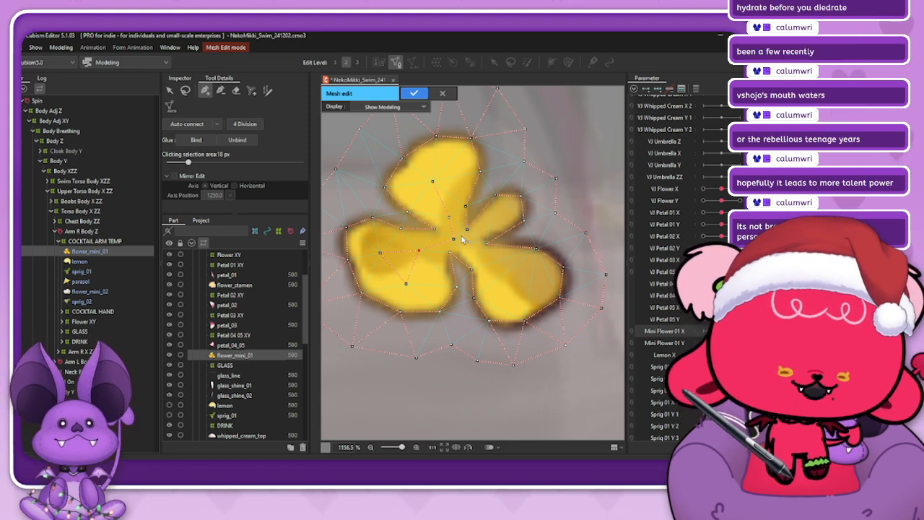
pyautogui.click(433, 181)
pyautogui.moveTo(435, 187); pyautogui.dragTo(426, 190)
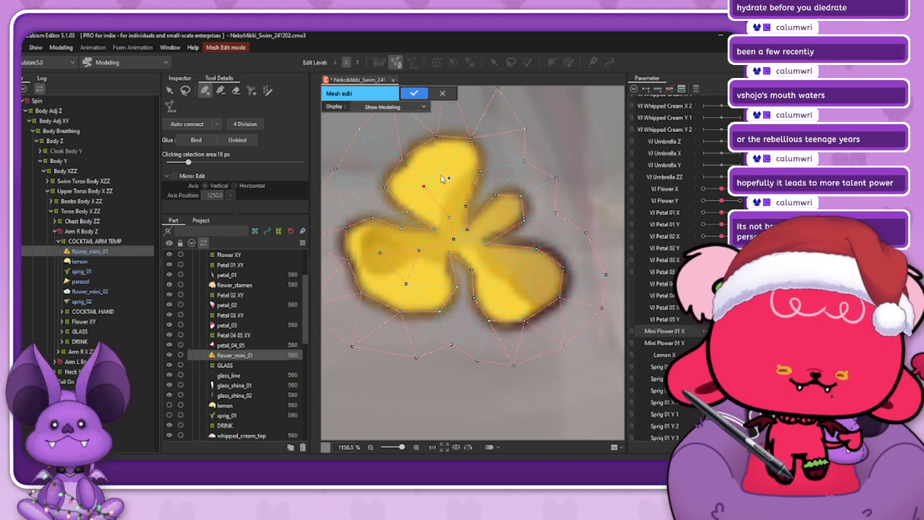
pyautogui.click(445, 167)
pyautogui.click(448, 217)
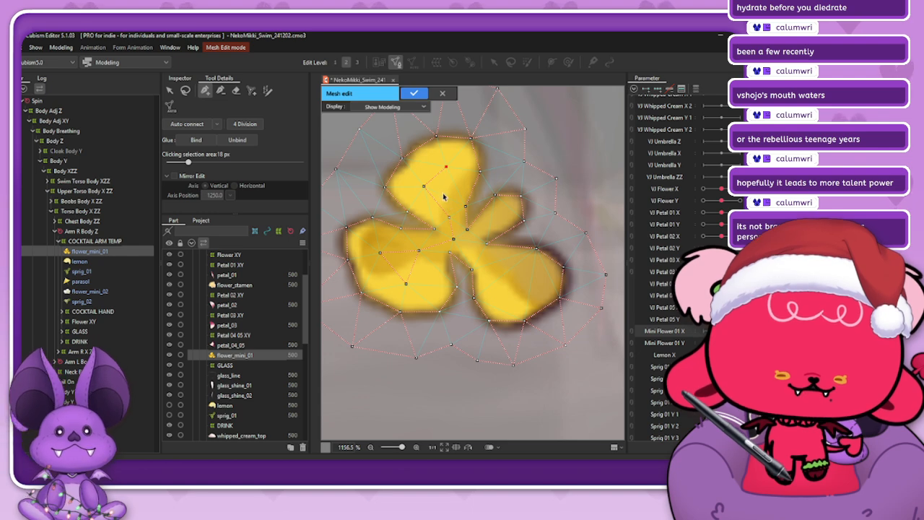
pyautogui.hotkey('ctrl', 'z')
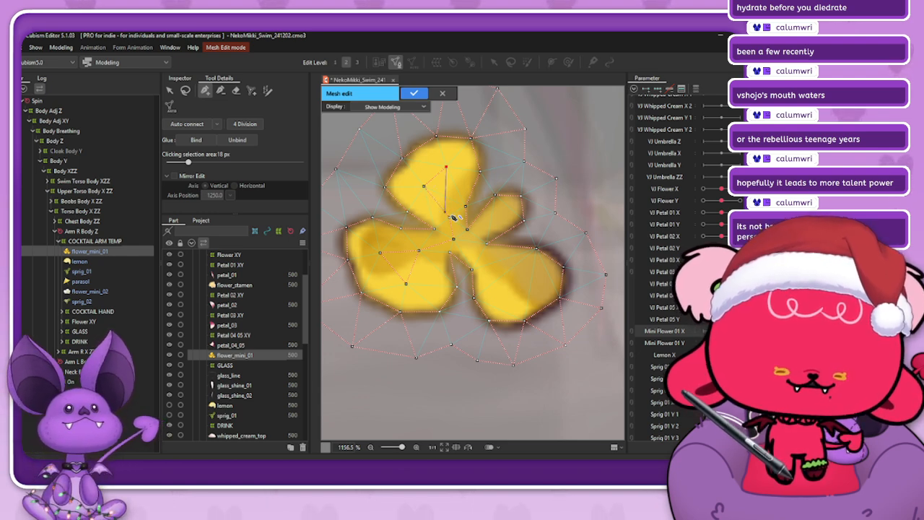
pyautogui.click(449, 217)
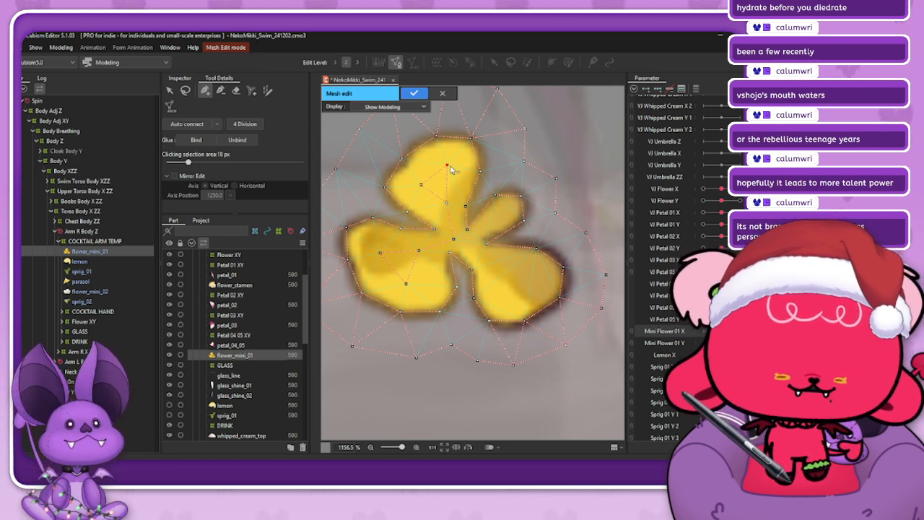
# - Nudge the flower's centre vertex upward and place three interior vertices in a triangle inside the lower-right petal
pyautogui.click(453, 236)
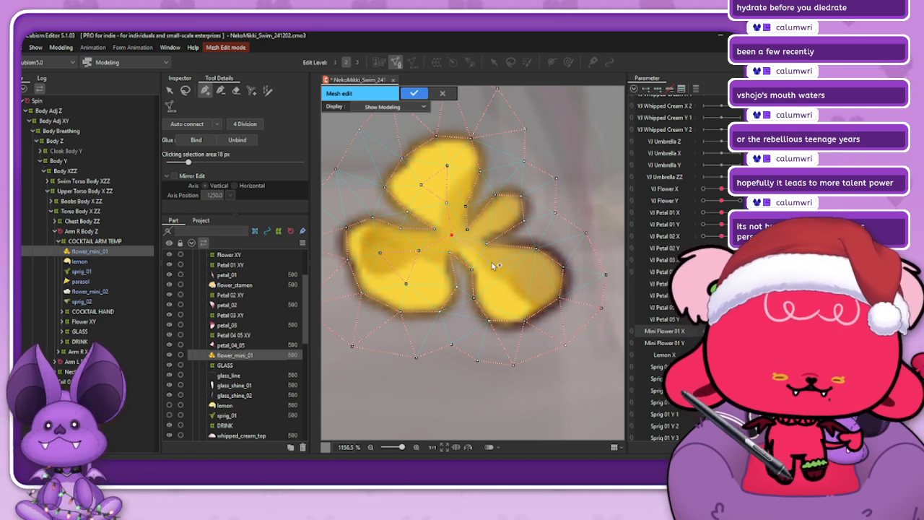
pyautogui.click(501, 297)
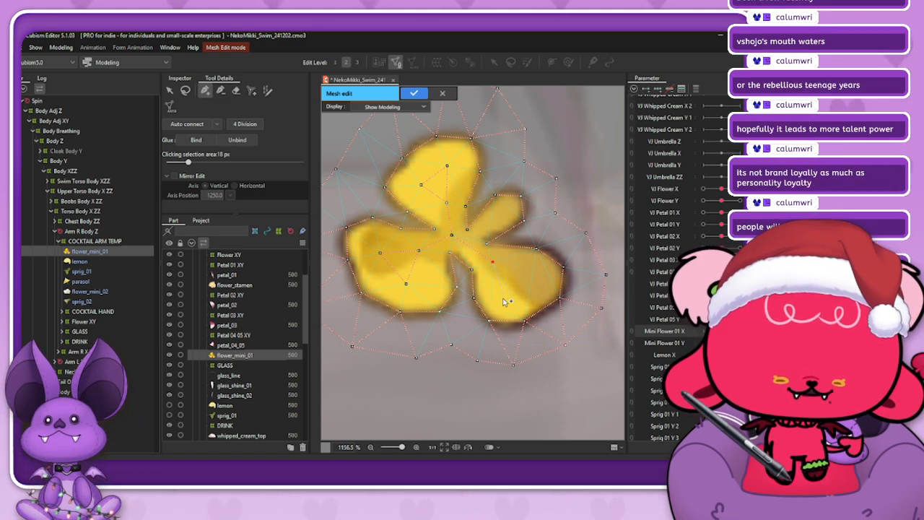
pyautogui.click(529, 281)
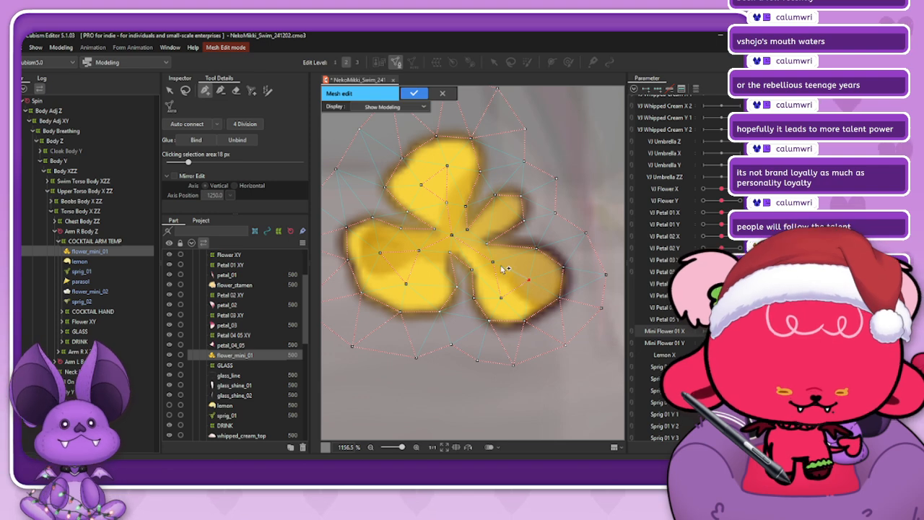
pyautogui.moveTo(493, 262); pyautogui.dragTo(496, 266)
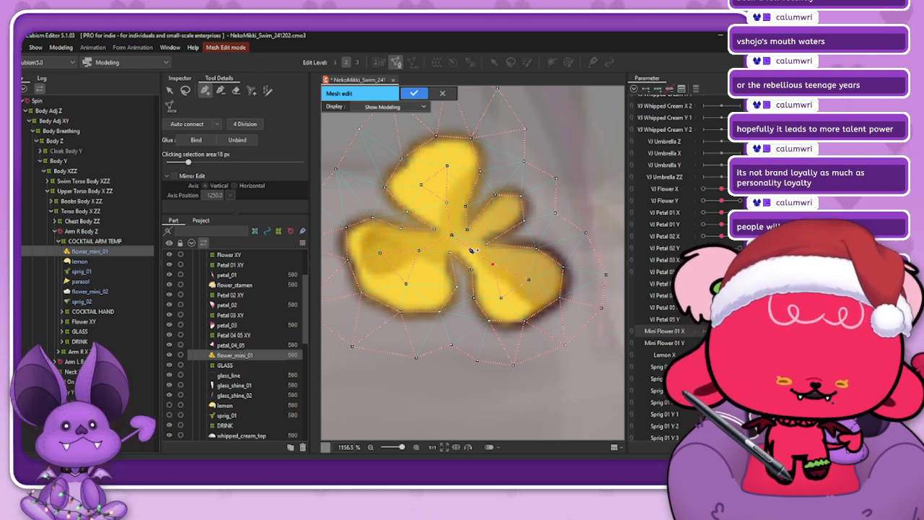
# - Add interior vertices beside the flower's centre, inside the small upper-right petal and at that petal's base
pyautogui.click(468, 246)
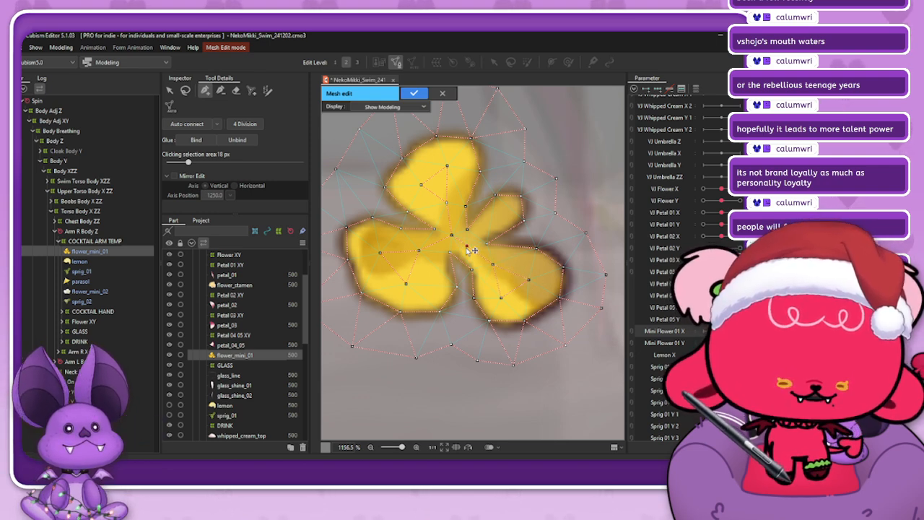
pyautogui.click(498, 219)
pyautogui.moveTo(498, 219); pyautogui.dragTo(503, 213)
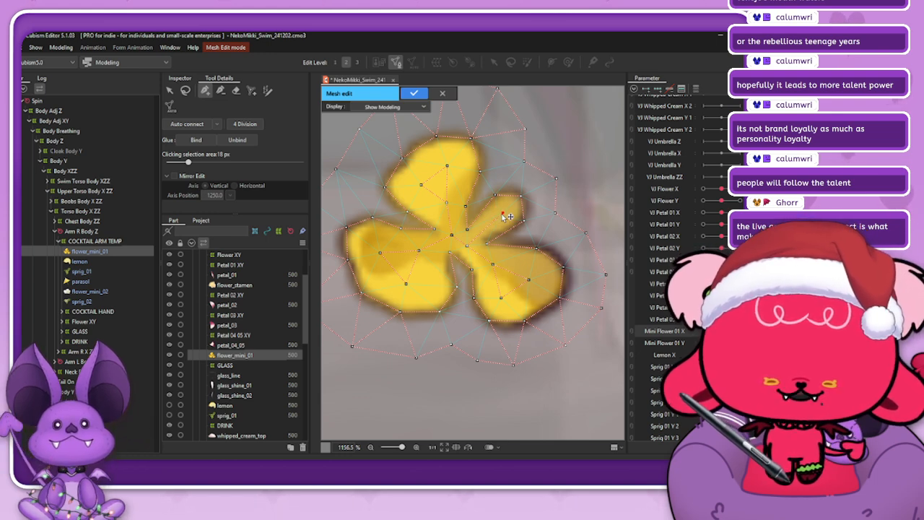
pyautogui.click(486, 230)
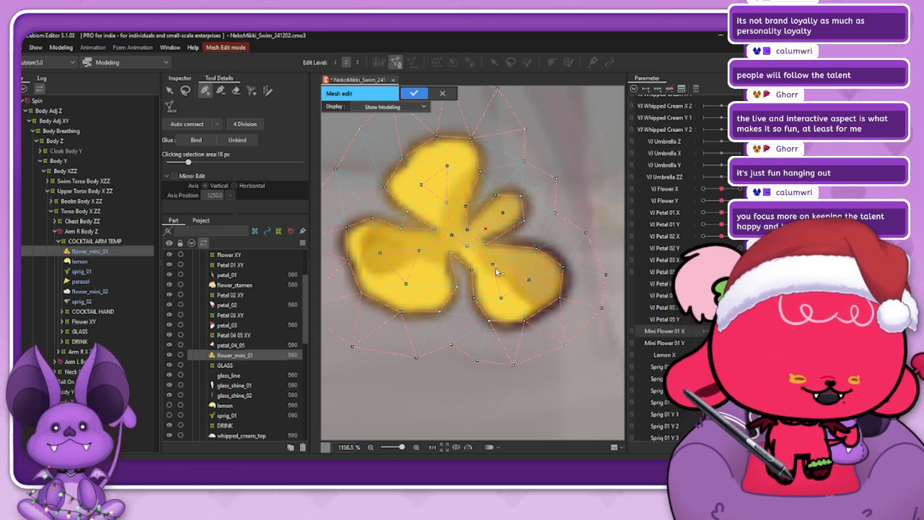
# - Auto-connect the flower's vertices and apply the mesh edit
pyautogui.scroll(-5, 495, 271)
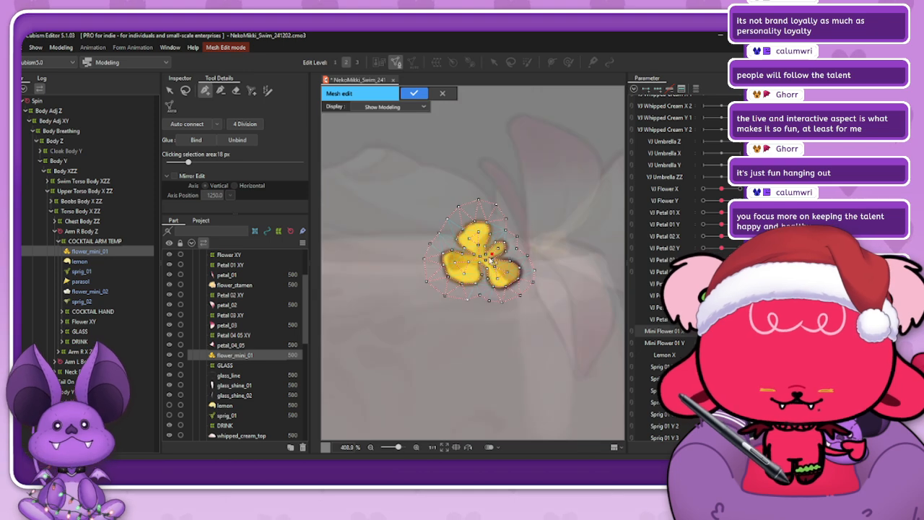
pyautogui.scroll(2, 491, 258)
pyautogui.scroll(2, 487, 254)
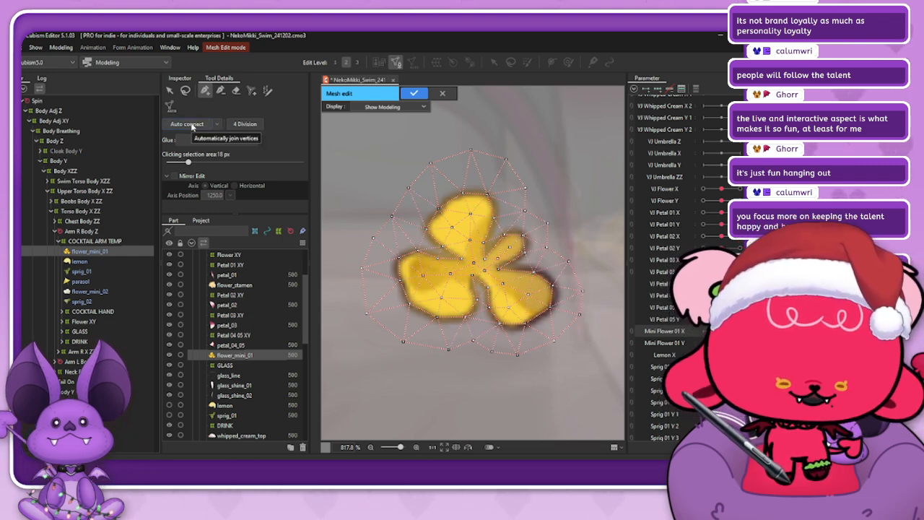
pyautogui.click(414, 93)
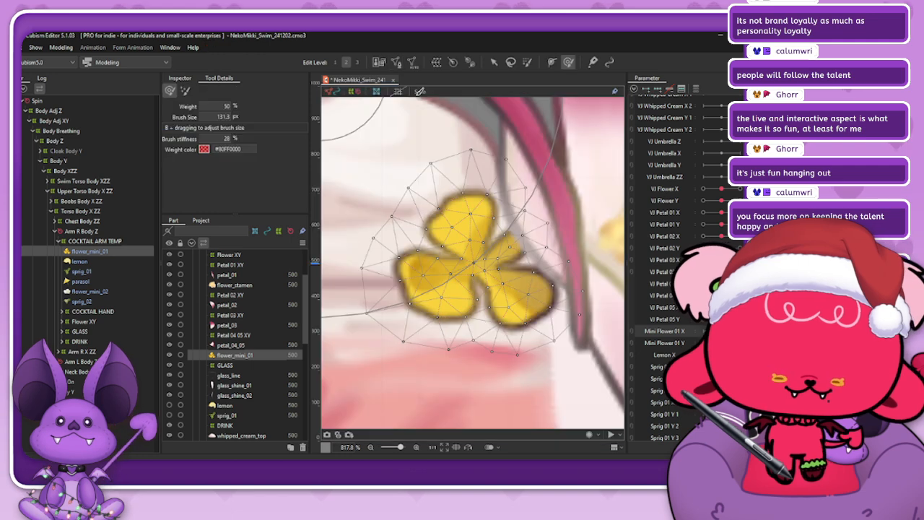
# - Create a parent warp deformer named Mini Flower 01 XY for flower_mini_01 and set its conversion divisions to 7 x 7
pyautogui.scroll(-6, 553, 269)
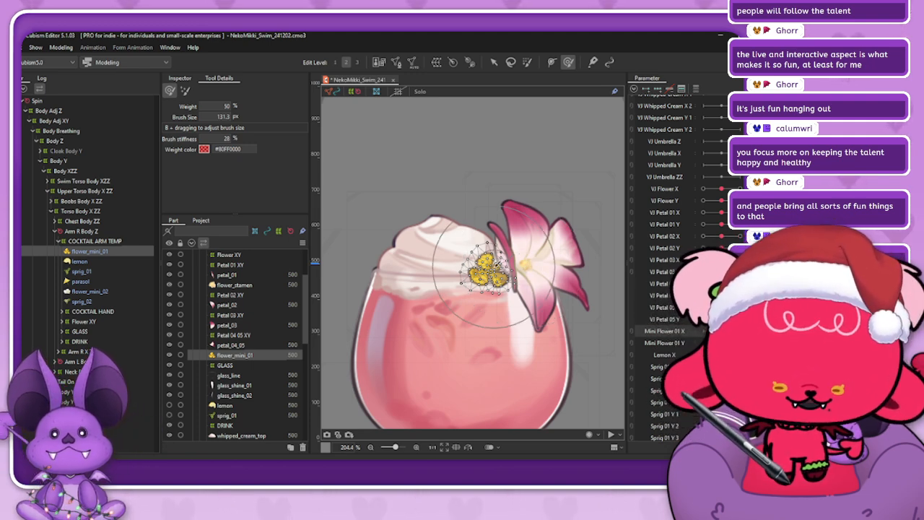
pyautogui.scroll(3, 493, 269)
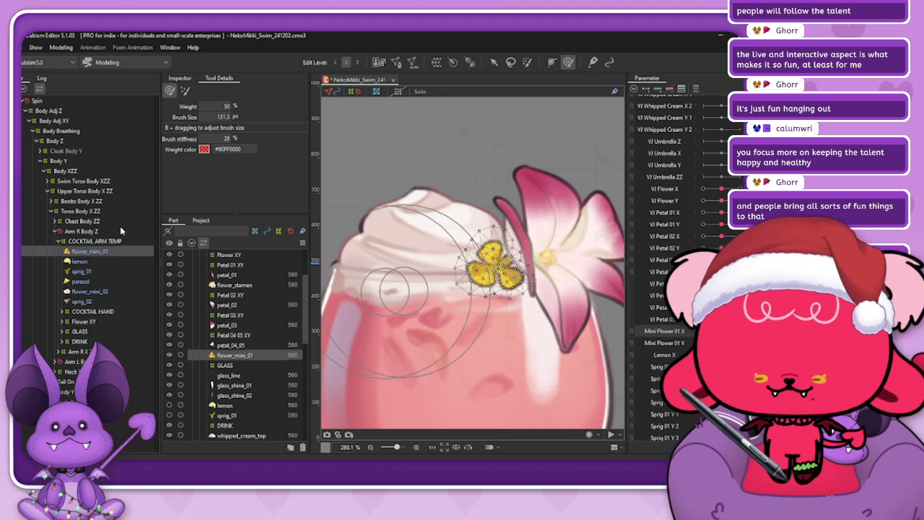
pyautogui.click(436, 62)
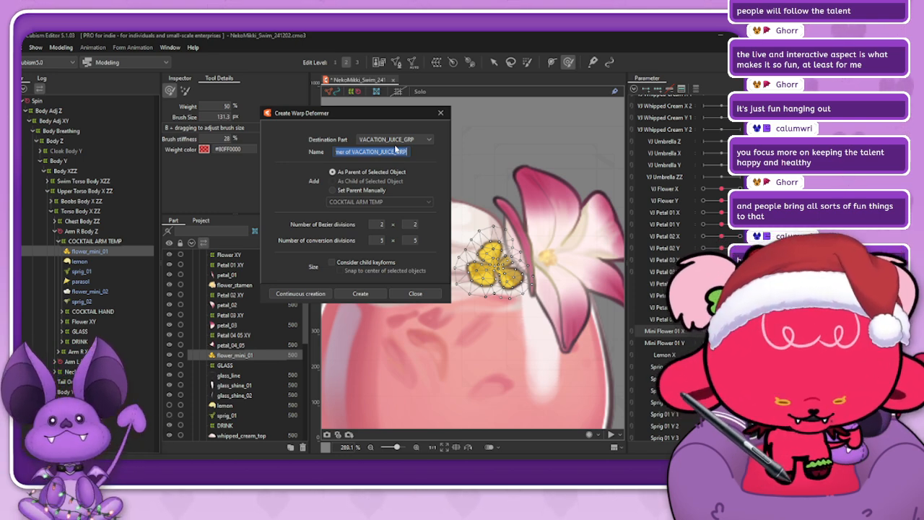
pyautogui.write('Mini')
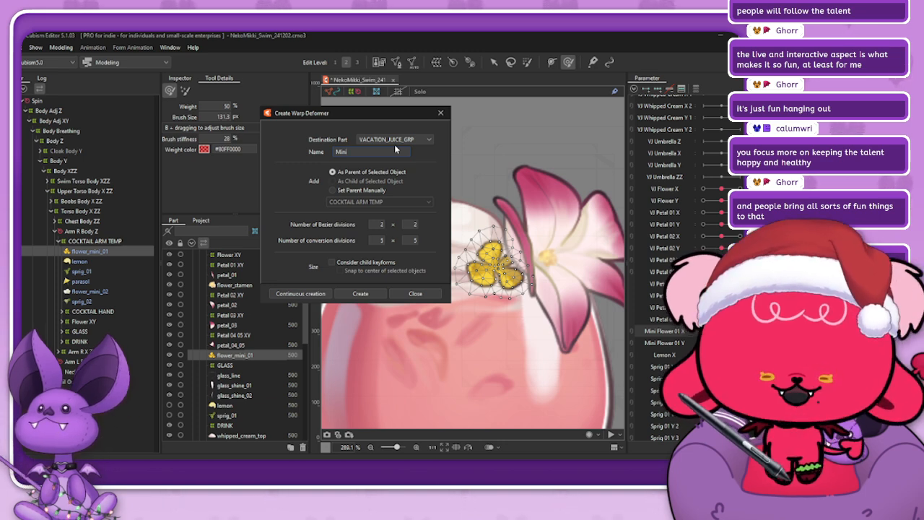
pyautogui.write('Flowe')
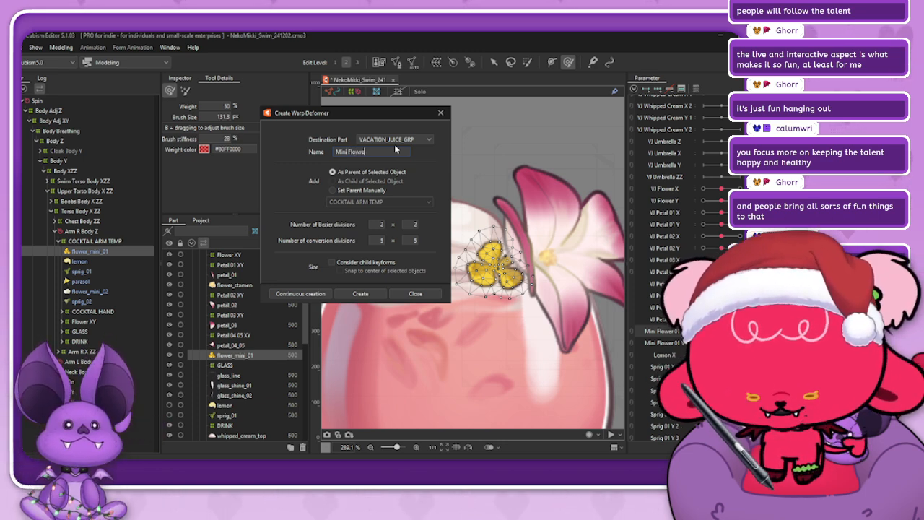
pyautogui.press('BackSpace')
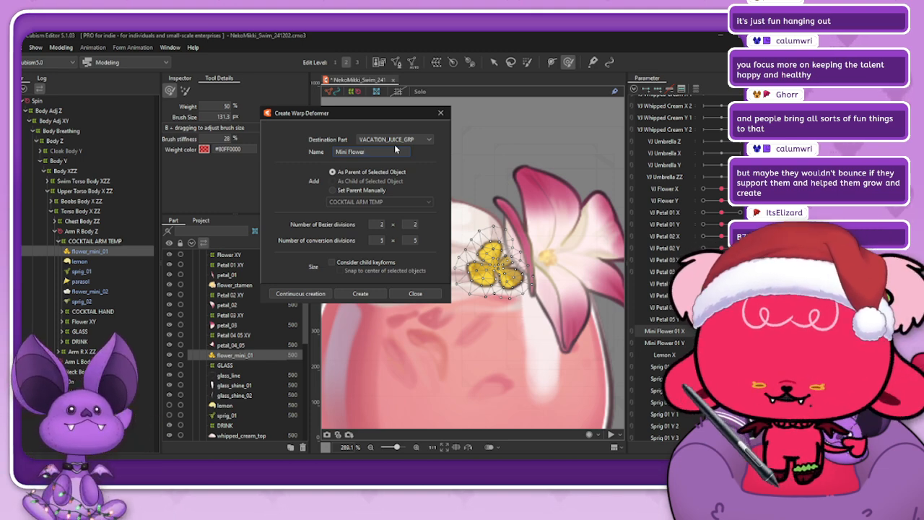
pyautogui.write('01 XY')
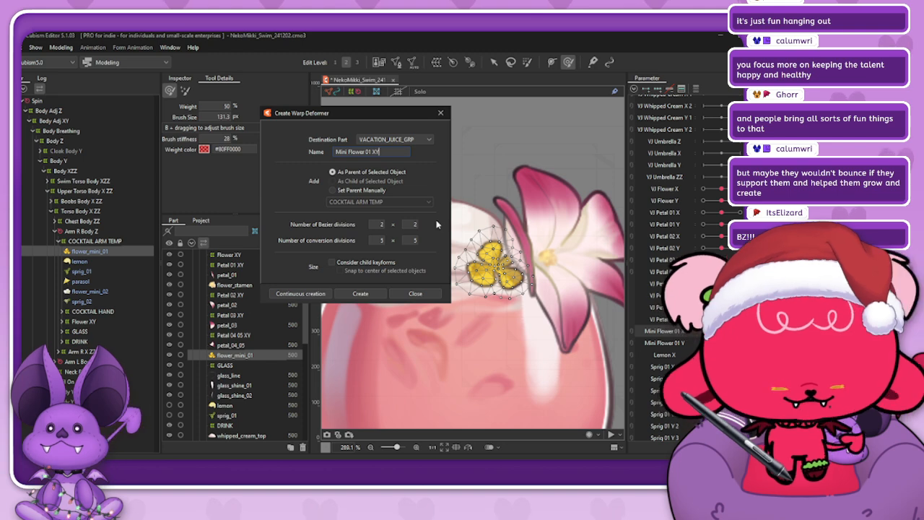
pyautogui.click(364, 296)
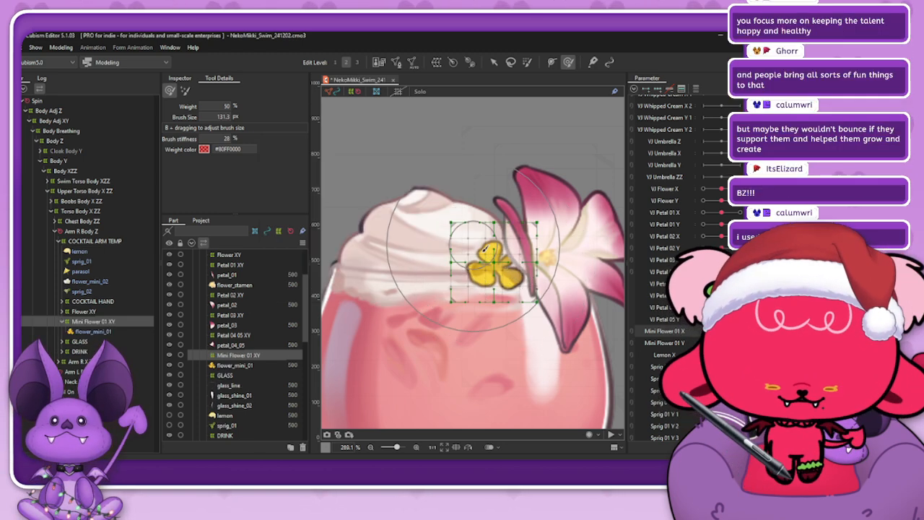
pyautogui.click(179, 78)
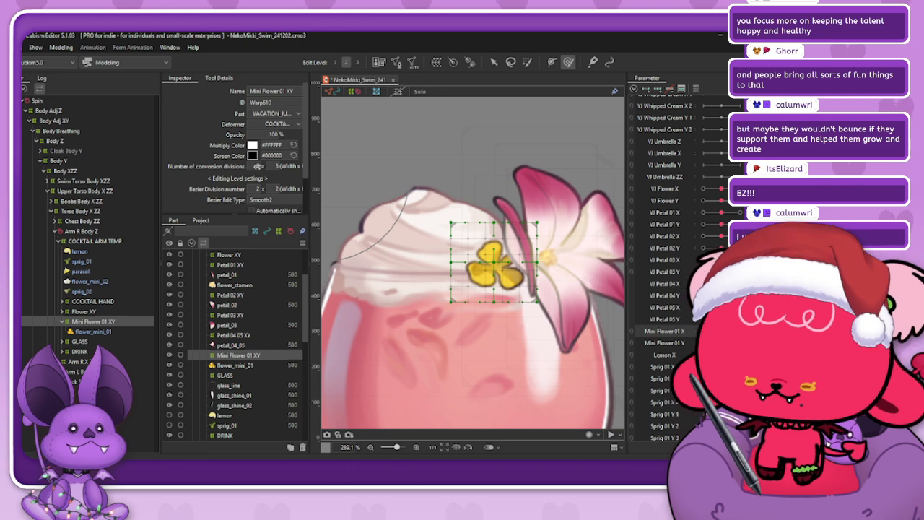
pyautogui.write('7')
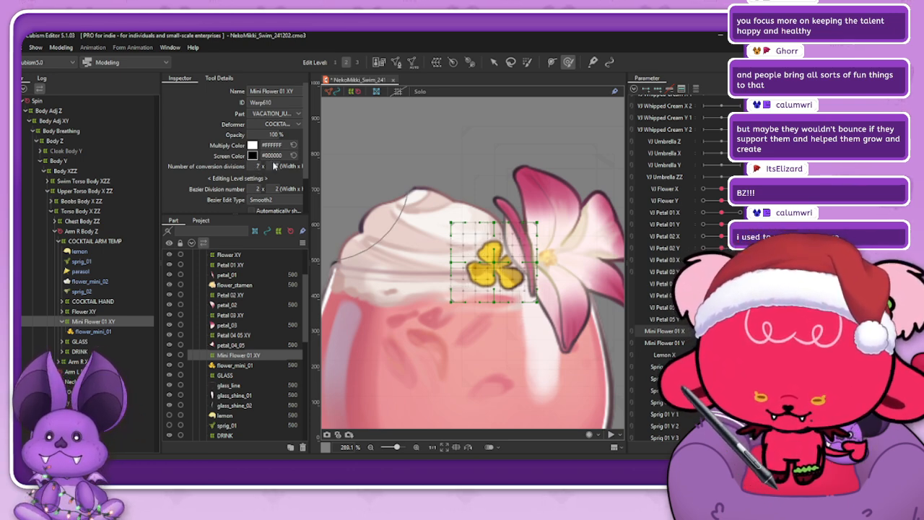
# - At the maximum of Mini Flower 01 X, shift the warp deformer rightward, pulling its lower-right corner outward and its lower-left corner down
pyautogui.scroll(2, 448, 225)
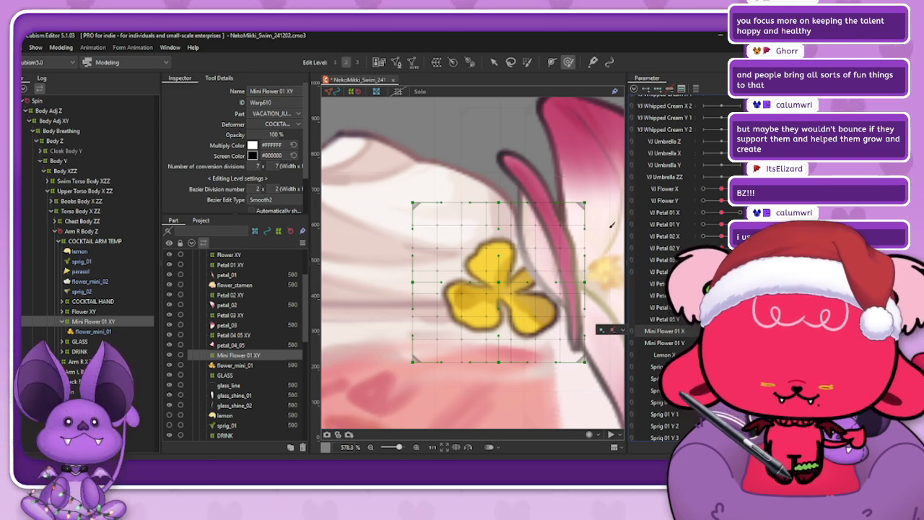
pyautogui.scroll(-2, 433, 216)
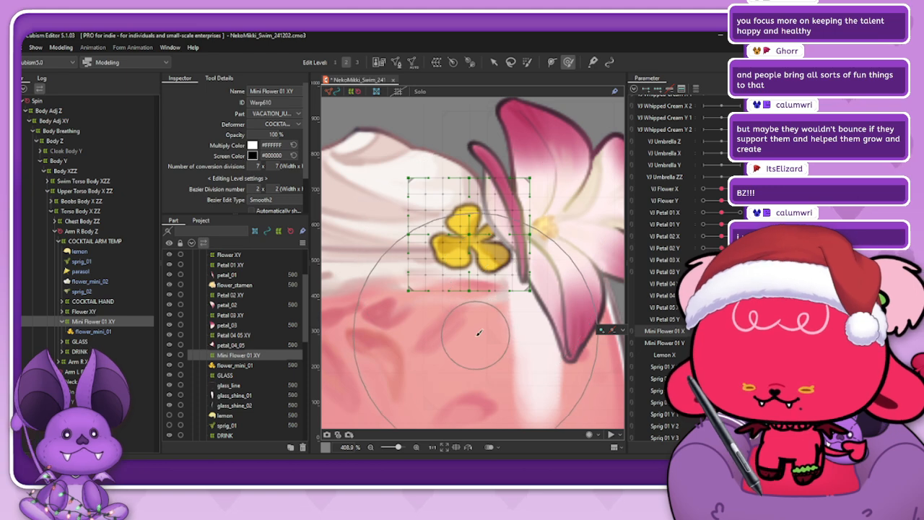
pyautogui.moveTo(480, 297); pyautogui.dragTo(475, 233)
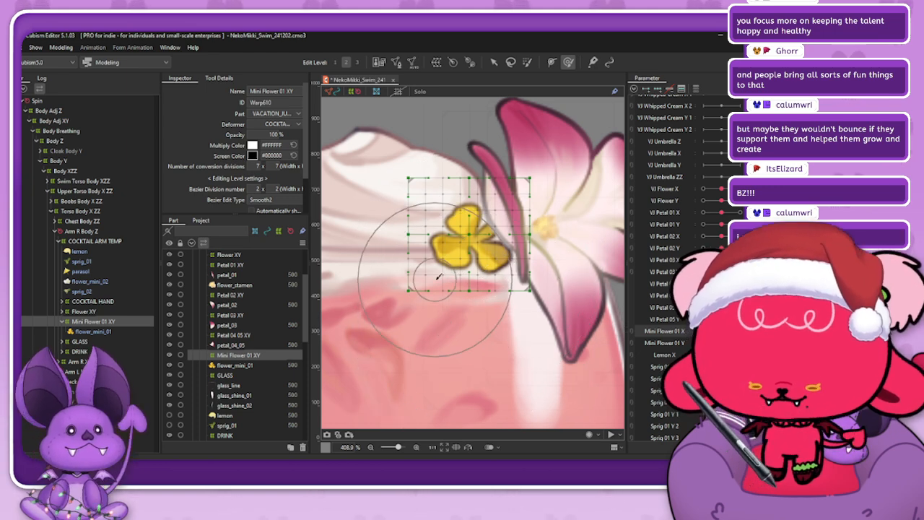
pyautogui.moveTo(427, 283); pyautogui.dragTo(434, 291)
pyautogui.moveTo(537, 302); pyautogui.dragTo(546, 292)
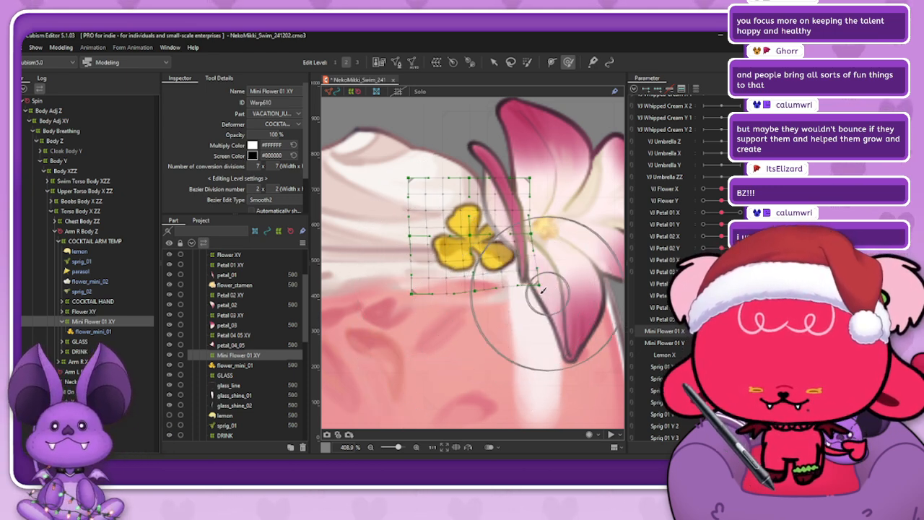
pyautogui.moveTo(411, 279); pyautogui.dragTo(414, 285)
pyautogui.moveTo(466, 178); pyautogui.dragTo(481, 180)
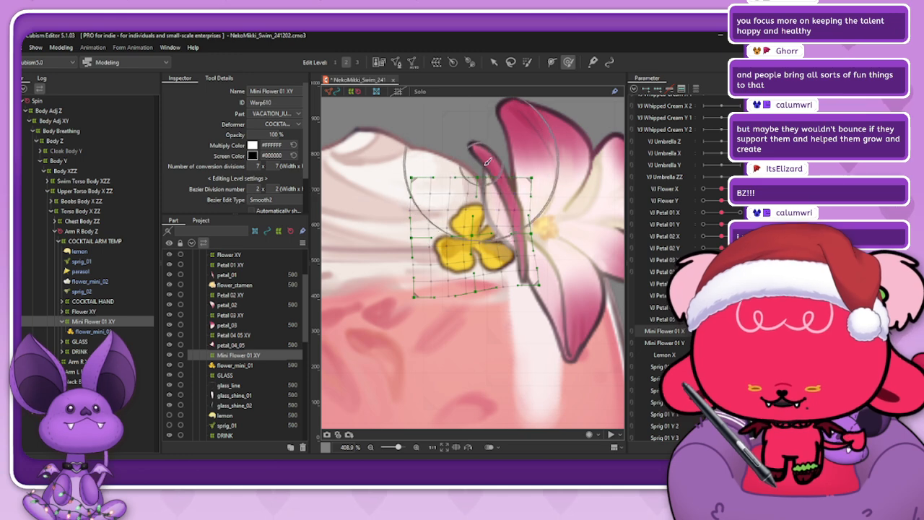
pyautogui.moveTo(740, 332)
pyautogui.mouseDown()
pyautogui.moveTo(721, 331)
pyautogui.moveTo(740, 332)
pyautogui.mouseUp()
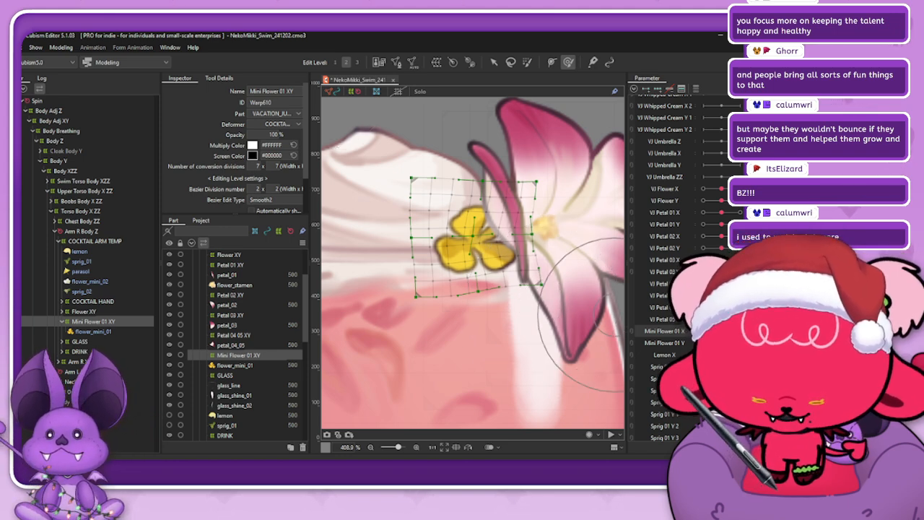
# - Mirror the Mini Flower 01 X deformation onto its opposite key and test the motion in both directions
pyautogui.moveTo(740, 331); pyautogui.dragTo(676, 346)
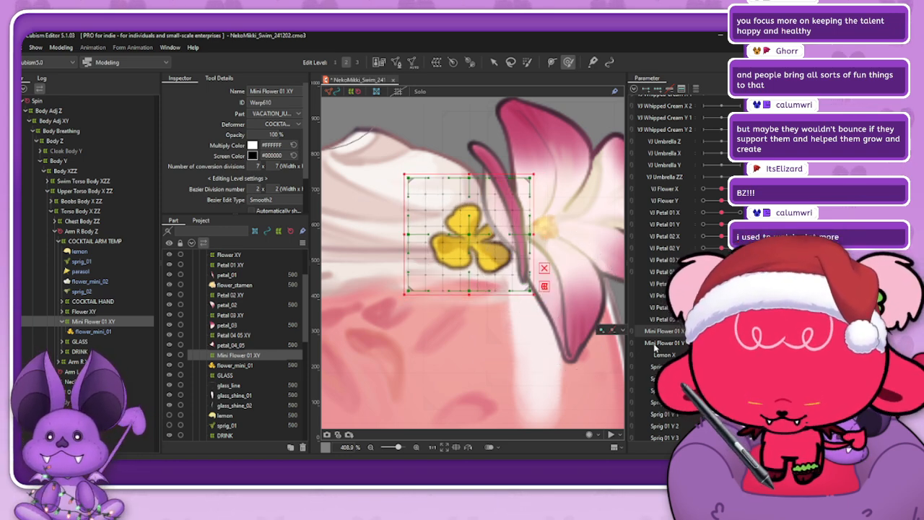
pyautogui.hotkey('ctrl', 'b')
pyautogui.click(365, 291)
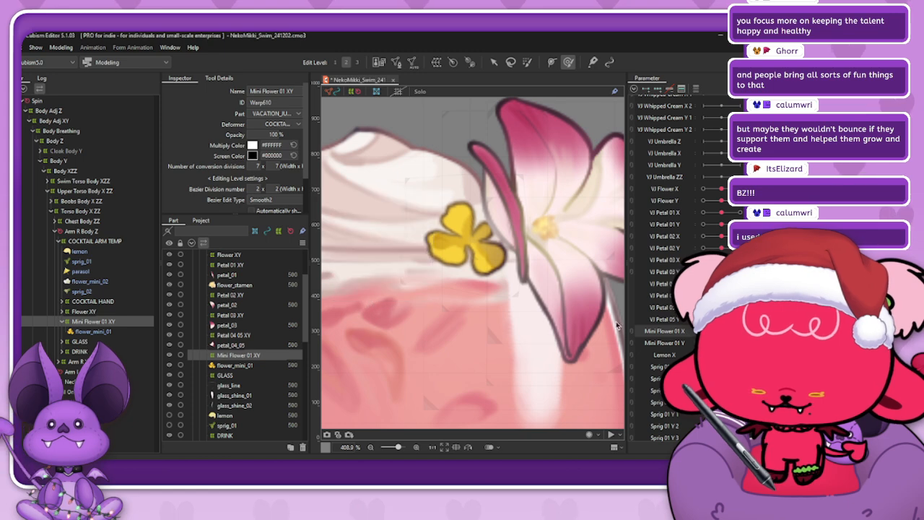
pyautogui.moveTo(703, 332); pyautogui.dragTo(679, 329)
pyautogui.click(721, 331)
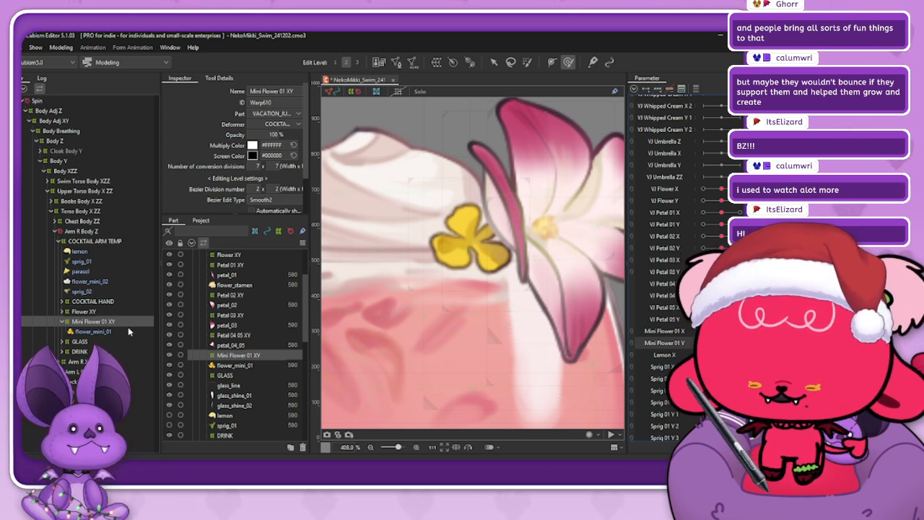
# - Add keys on Mini Flower 01 Y and, at its maximum, arch the deformer's upper edge upward and spread its lower corners outward
pyautogui.click(658, 89)
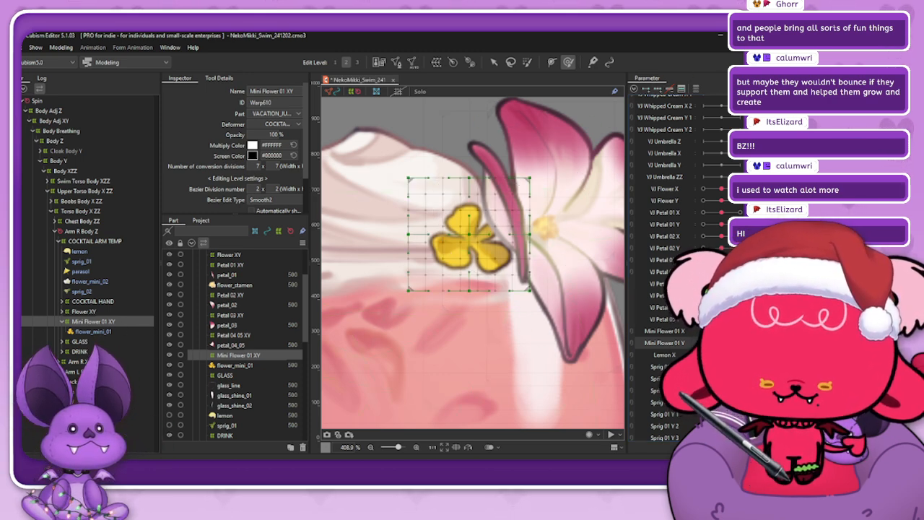
pyautogui.moveTo(721, 343)
pyautogui.mouseDown()
pyautogui.moveTo(740, 342)
pyautogui.moveTo(721, 343)
pyautogui.mouseUp()
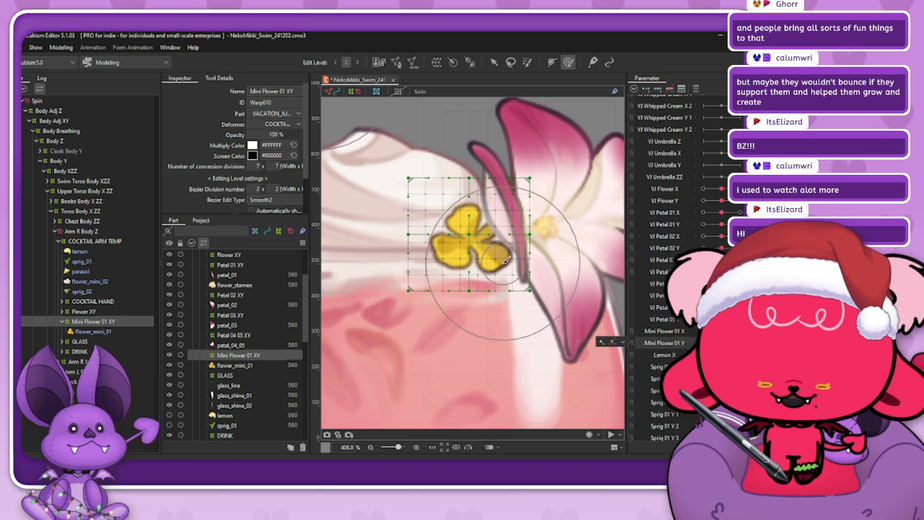
pyautogui.moveTo(467, 185)
pyautogui.mouseDown()
pyautogui.moveTo(507, 179)
pyautogui.moveTo(418, 188)
pyautogui.mouseUp()
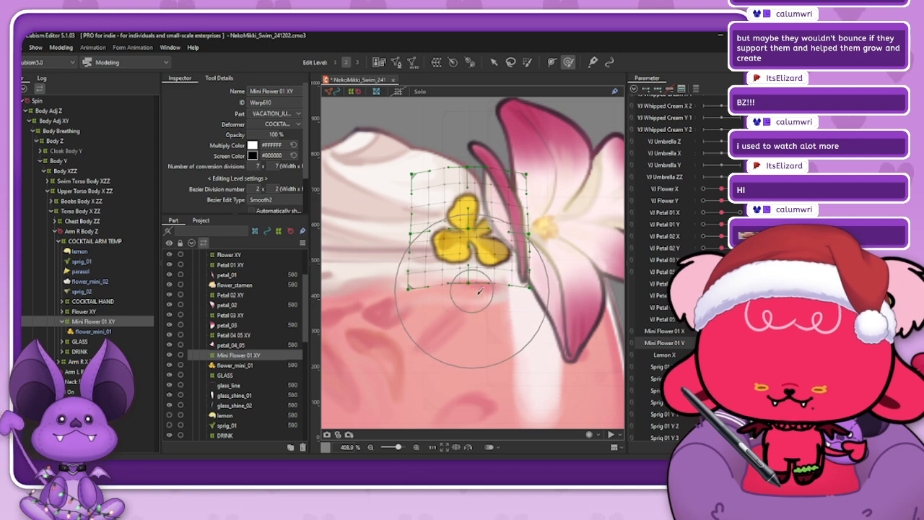
pyautogui.moveTo(531, 294); pyautogui.dragTo(543, 296)
pyautogui.moveTo(415, 291); pyautogui.dragTo(410, 293)
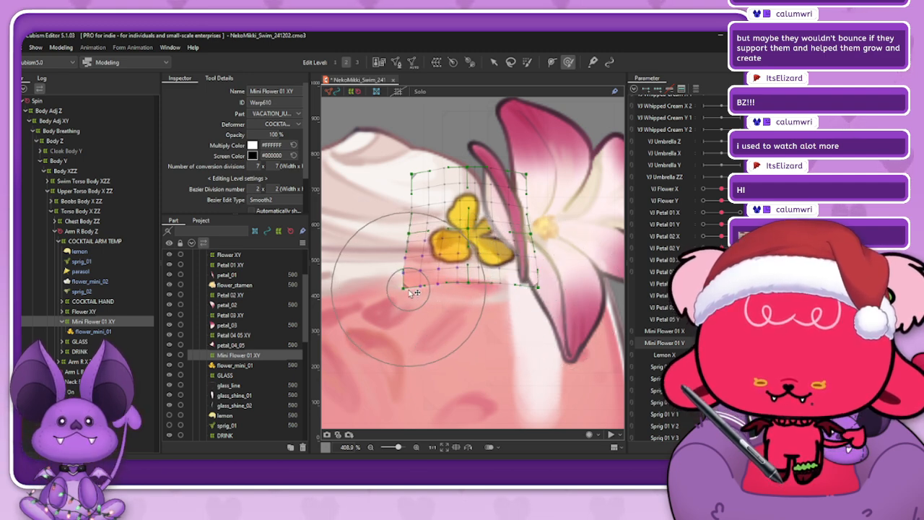
pyautogui.moveTo(740, 343)
pyautogui.mouseDown()
pyautogui.moveTo(721, 343)
pyautogui.moveTo(740, 343)
pyautogui.mouseUp()
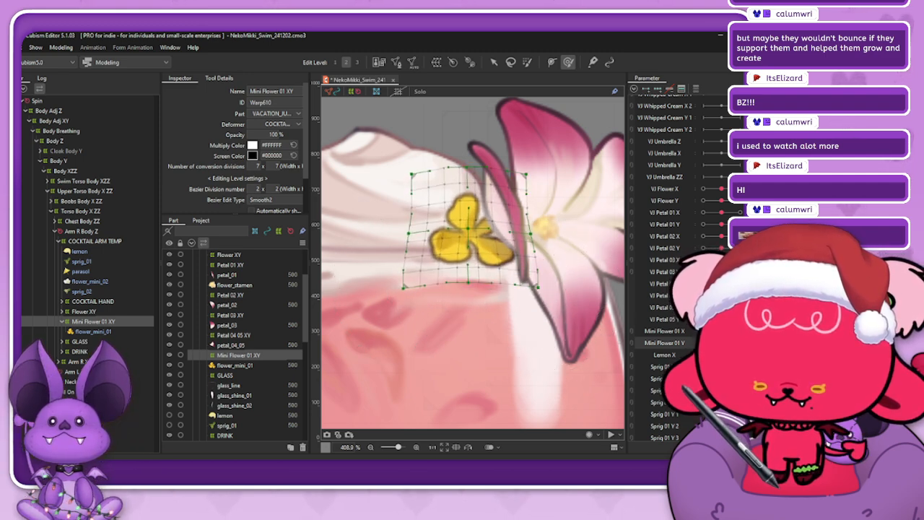
pyautogui.doubleClick(114, 321)
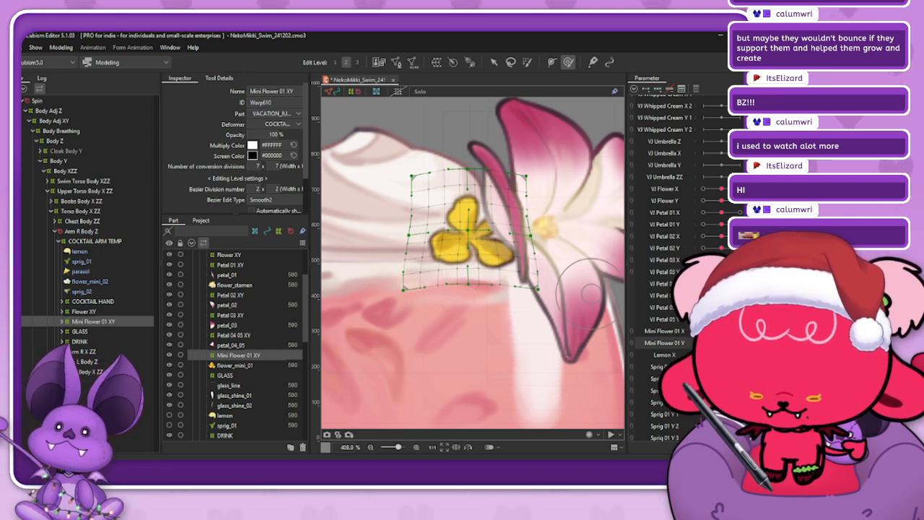
# - Mirror the Mini Flower 01 Y deformation vertically onto its opposite key
pyautogui.moveTo(740, 343); pyautogui.dragTo(633, 359)
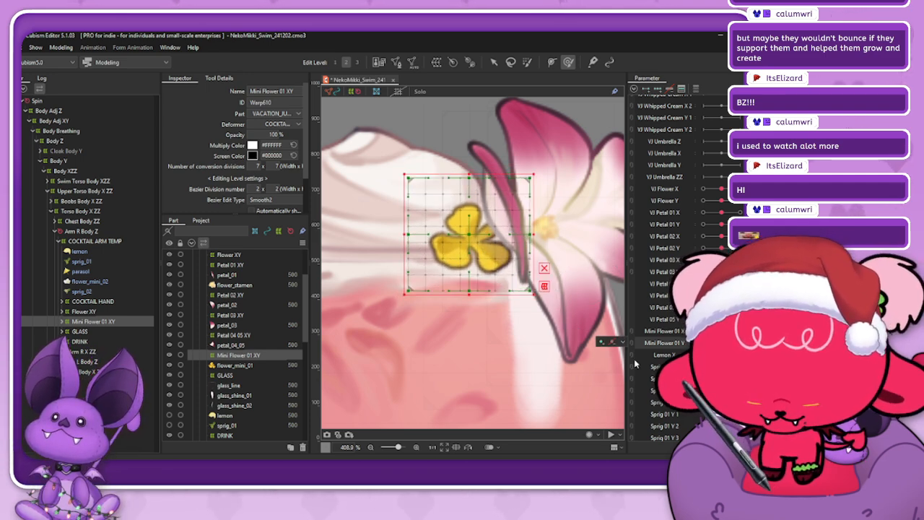
pyautogui.hotkey('ctrl', 'shift', 'v')
pyautogui.click(405, 293)
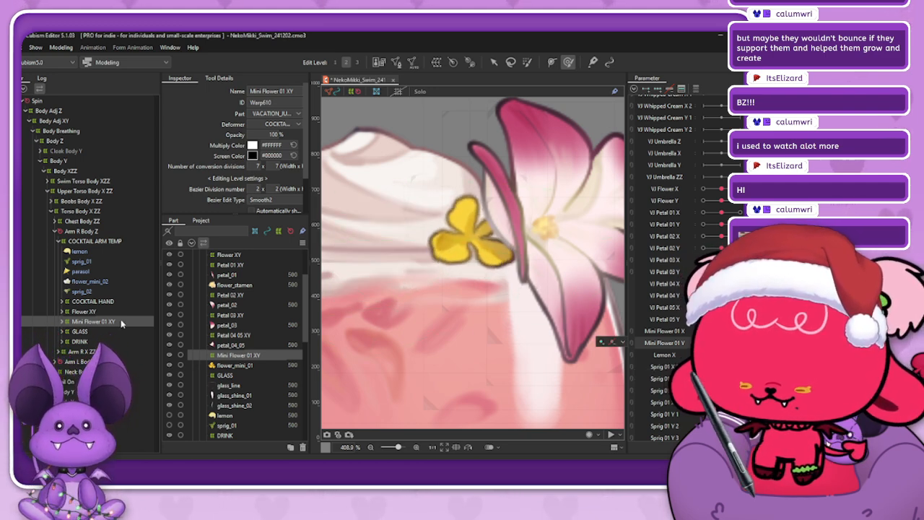
# - Push the flower's left petal outward at the maximum of Mini Flower 01 Y and return the parameter to its default
pyautogui.moveTo(423, 254); pyautogui.dragTo(412, 249)
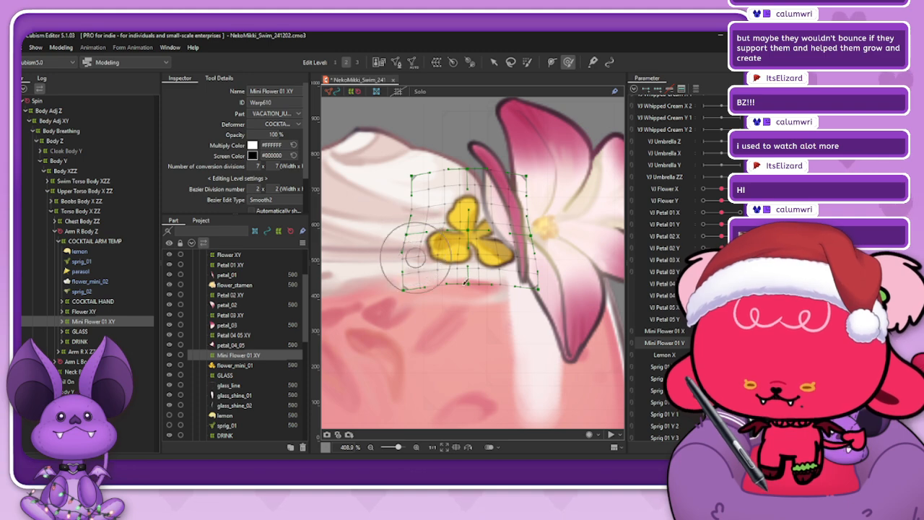
pyautogui.moveTo(740, 343); pyautogui.dragTo(721, 343)
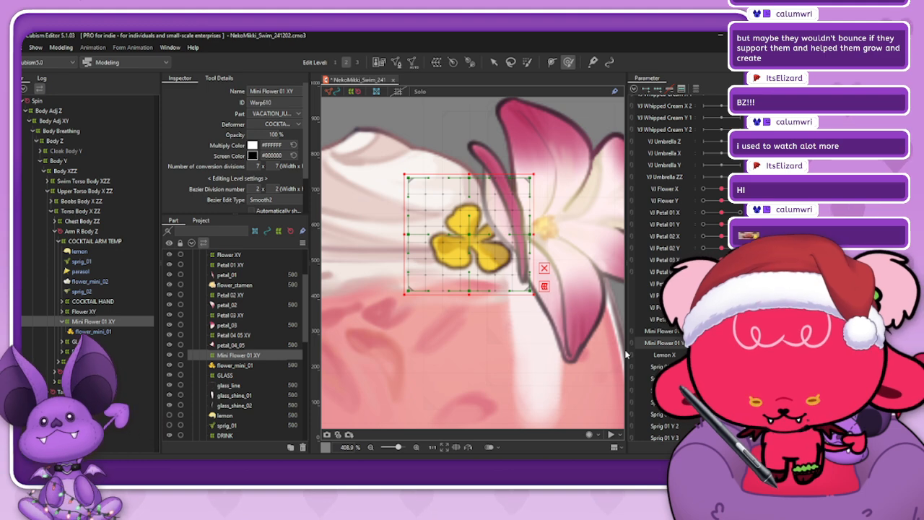
# - Synthesize all four corner forms of the Mini Flower 01 XY deformer from Mini Flower 01 X and Mini Flower 01 Y
pyautogui.hotkey('ctrl', 'shift', 'b')
pyautogui.click(374, 292)
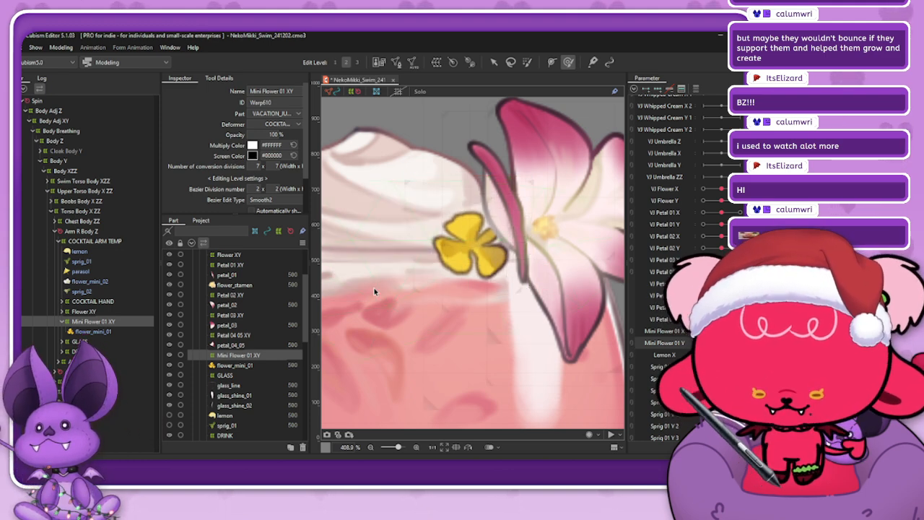
pyautogui.click(137, 320)
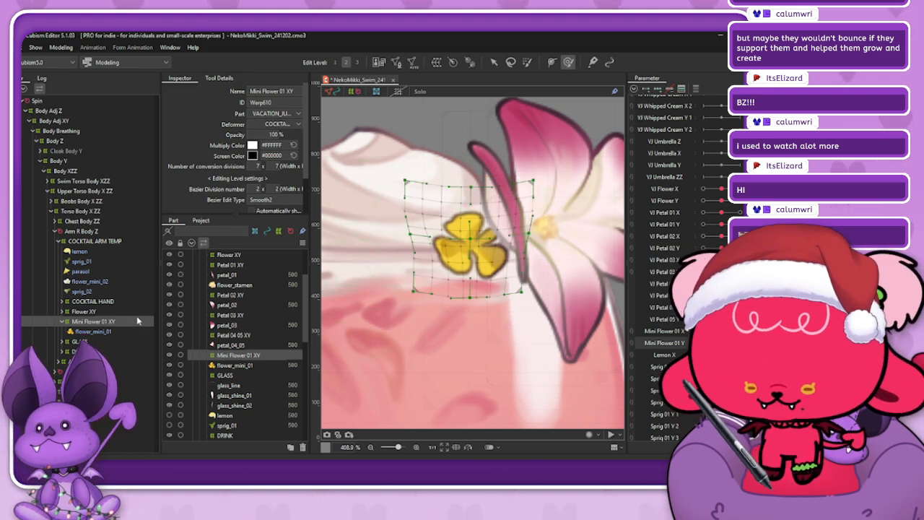
pyautogui.hotkey('ctrl', 'shift', 'c')
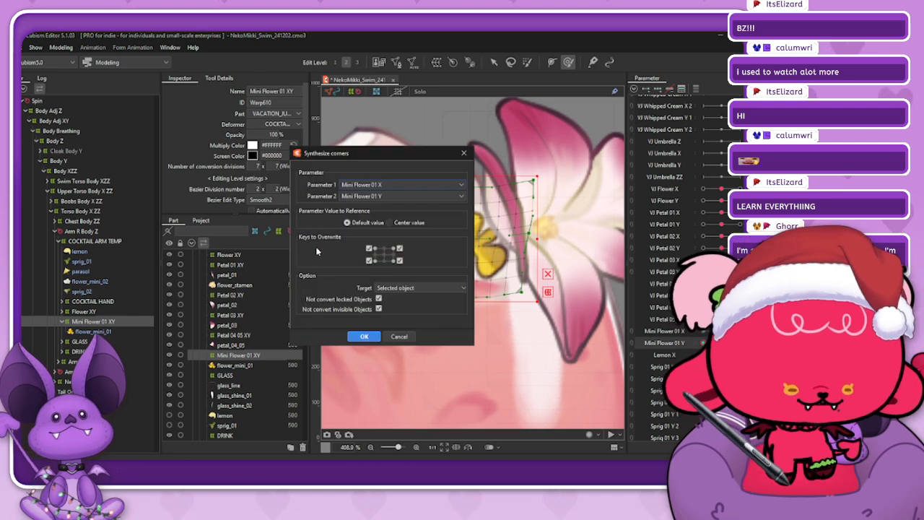
pyautogui.click(364, 336)
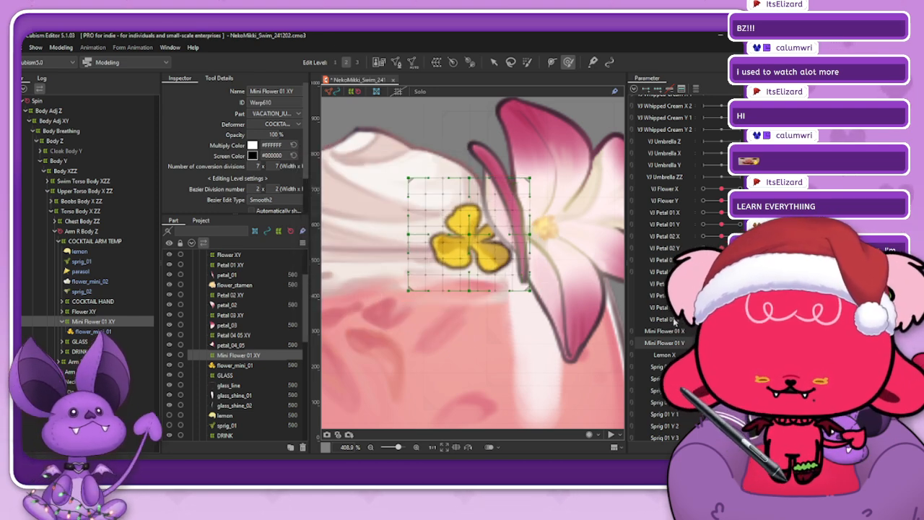
# - Hide the selection display and test the combined Mini Flower 01 X and Y motion
pyautogui.click(631, 332)
pyautogui.moveTo(721, 346)
pyautogui.mouseDown()
pyautogui.moveTo(736, 347)
pyautogui.moveTo(722, 361)
pyautogui.moveTo(707, 348)
pyautogui.moveTo(727, 356)
pyautogui.moveTo(729, 338)
pyautogui.moveTo(712, 355)
pyautogui.moveTo(729, 352)
pyautogui.moveTo(729, 340)
pyautogui.moveTo(712, 341)
pyautogui.moveTo(716, 347)
pyautogui.mouseUp()
pyautogui.hotkey('ctrl', 't')
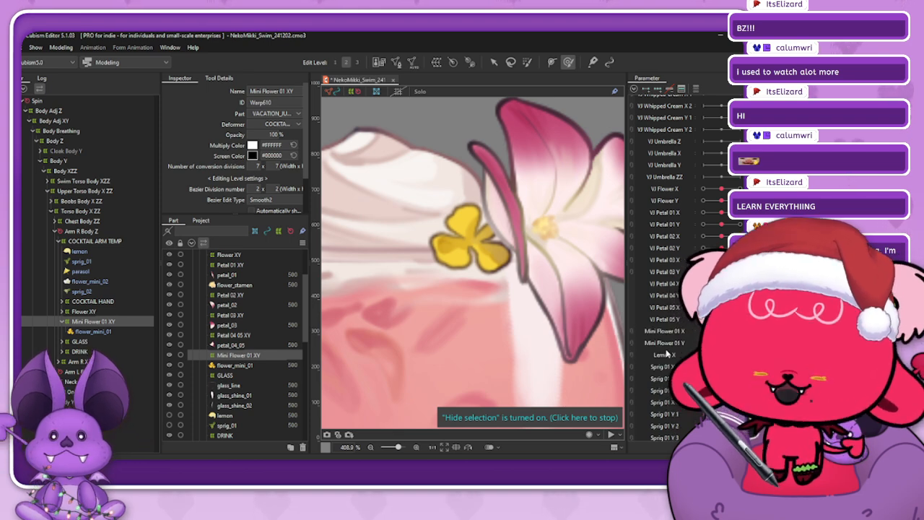
# - Collapse the Mini Flower 01 XY deformer, make the lemon slice visible and open its art mesh for manual editing
pyautogui.scroll(-1, 668, 354)
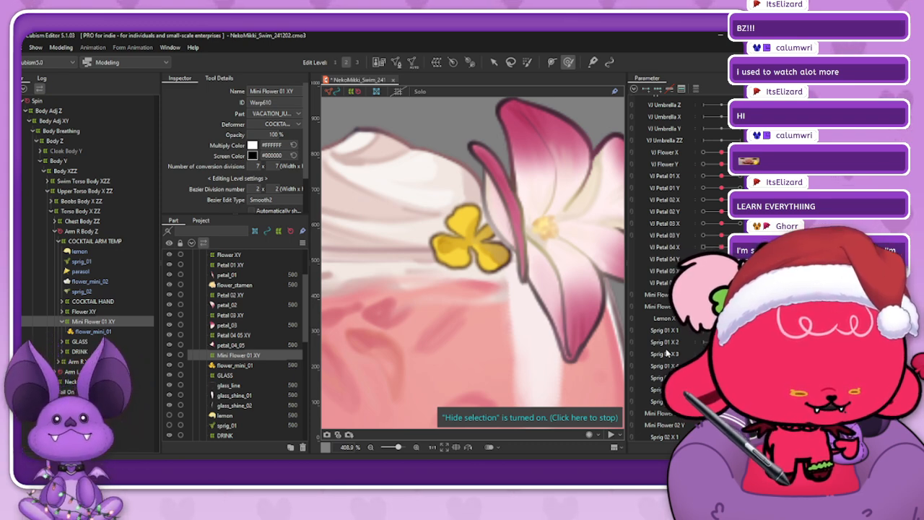
pyautogui.click(63, 321)
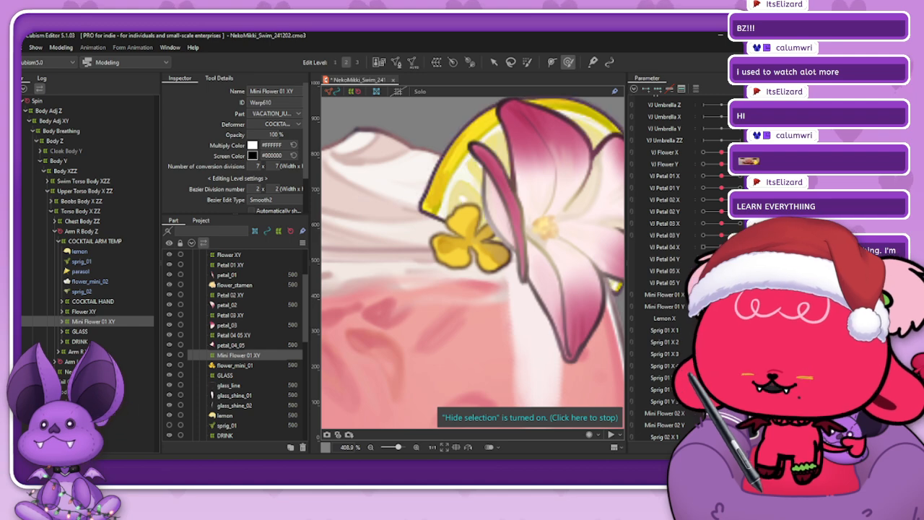
pyautogui.click(105, 252)
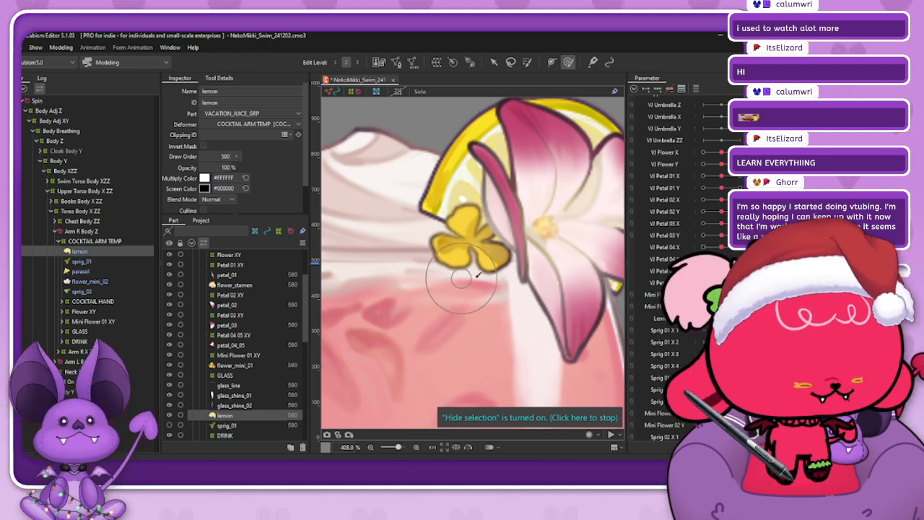
pyautogui.scroll(-3, 520, 265)
pyautogui.scroll(-3, 530, 256)
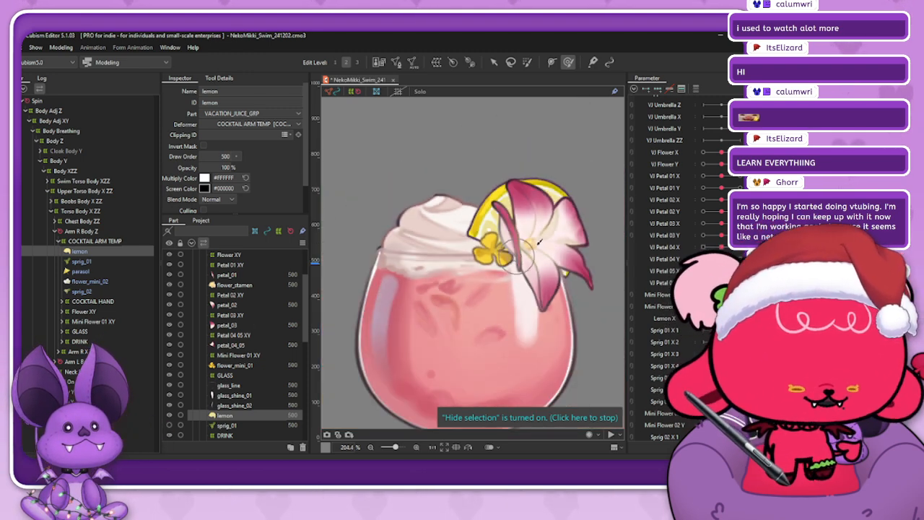
pyautogui.scroll(3, 563, 231)
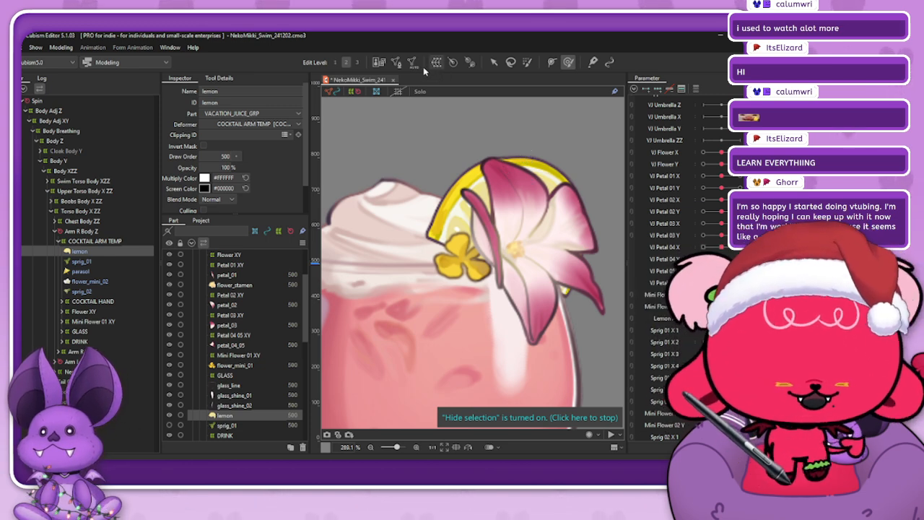
pyautogui.click(396, 64)
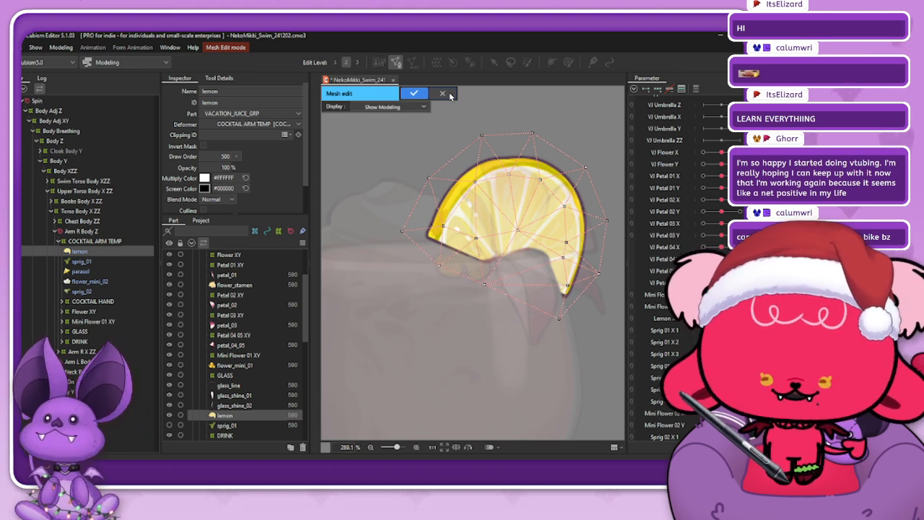
pyautogui.click(219, 78)
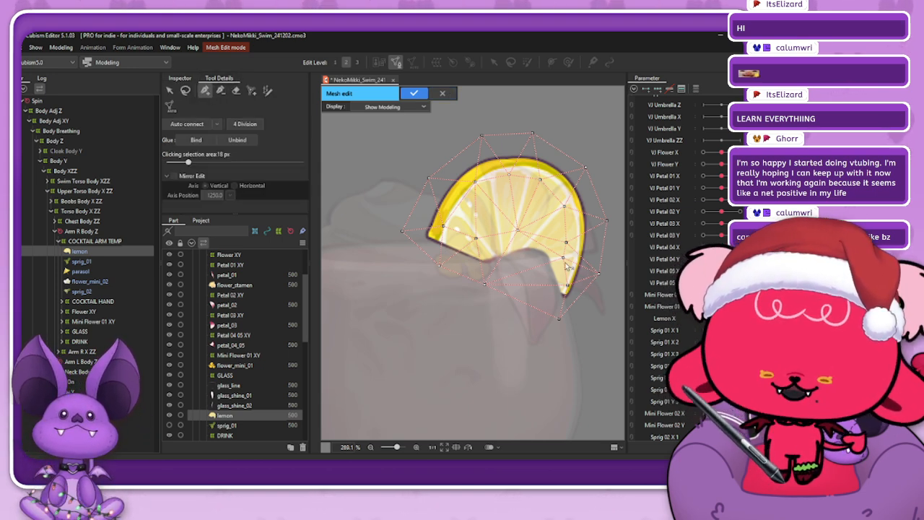
# - Move the lemon's inner vertices on its right side toward the rind and delete the outer vertex beside its lower tip
pyautogui.moveTo(565, 264)
pyautogui.mouseDown()
pyautogui.moveTo(573, 267)
pyautogui.moveTo(582, 246)
pyautogui.moveTo(573, 266)
pyautogui.mouseUp()
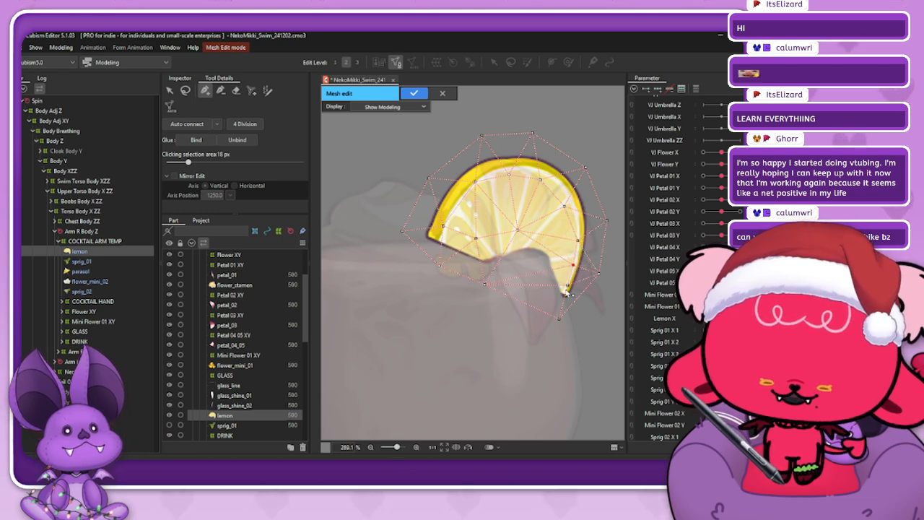
pyautogui.click(573, 266)
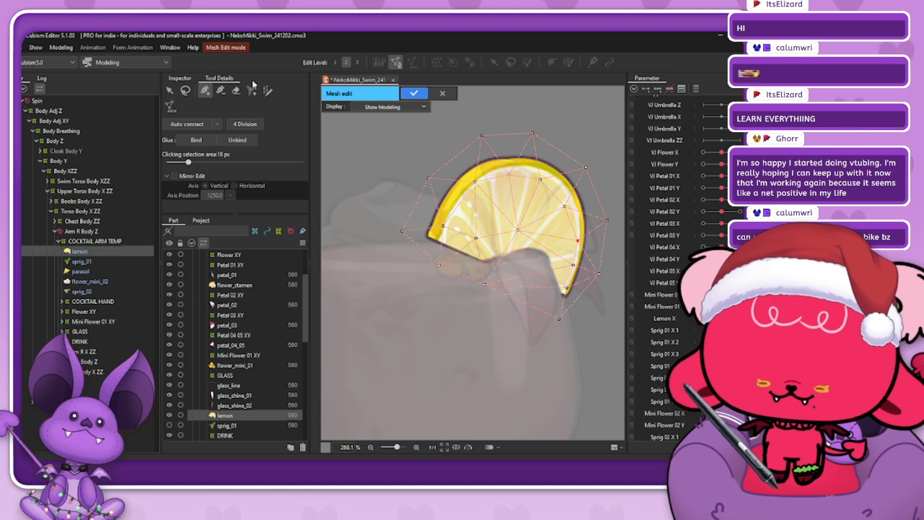
pyautogui.click(220, 89)
pyautogui.click(597, 275)
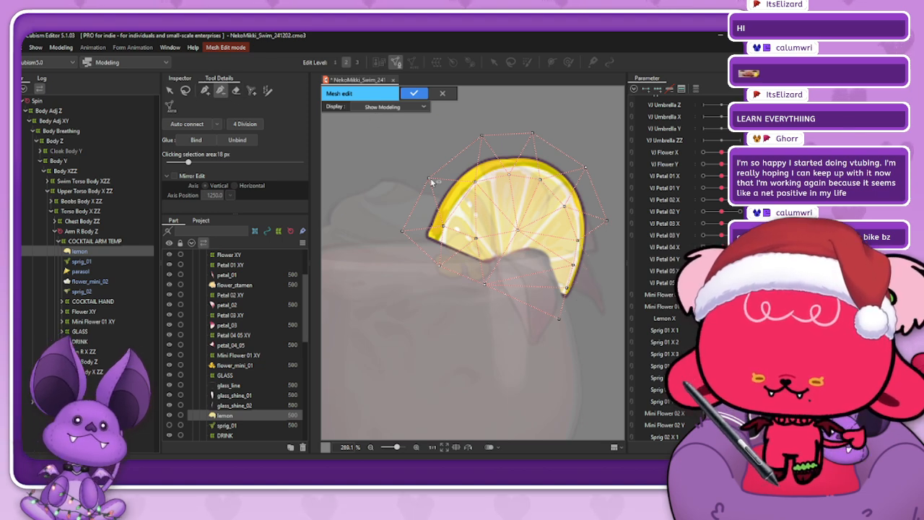
# - Add outer vertices down the lemon's right side to its lower tip, connecting and spacing them evenly around the rind
pyautogui.click(206, 90)
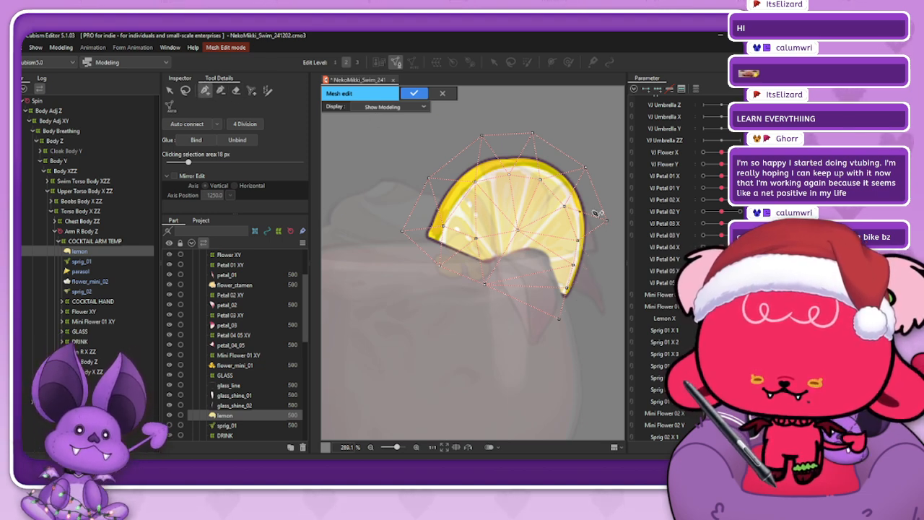
pyautogui.click(602, 254)
pyautogui.click(594, 281)
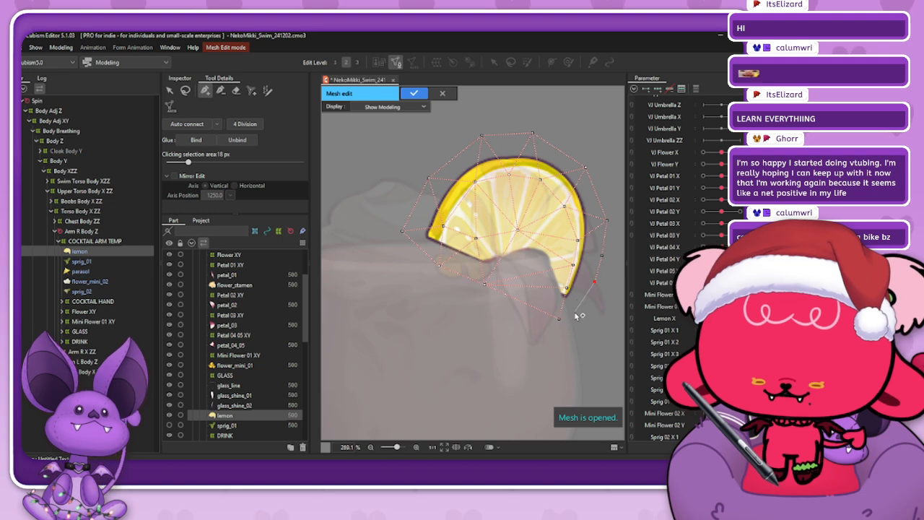
pyautogui.click(577, 313)
pyautogui.click(558, 318)
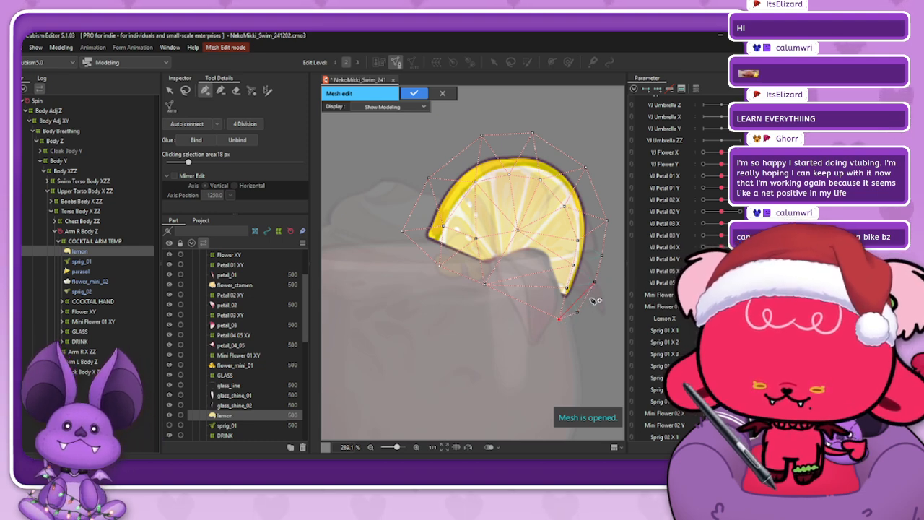
pyautogui.click(577, 311)
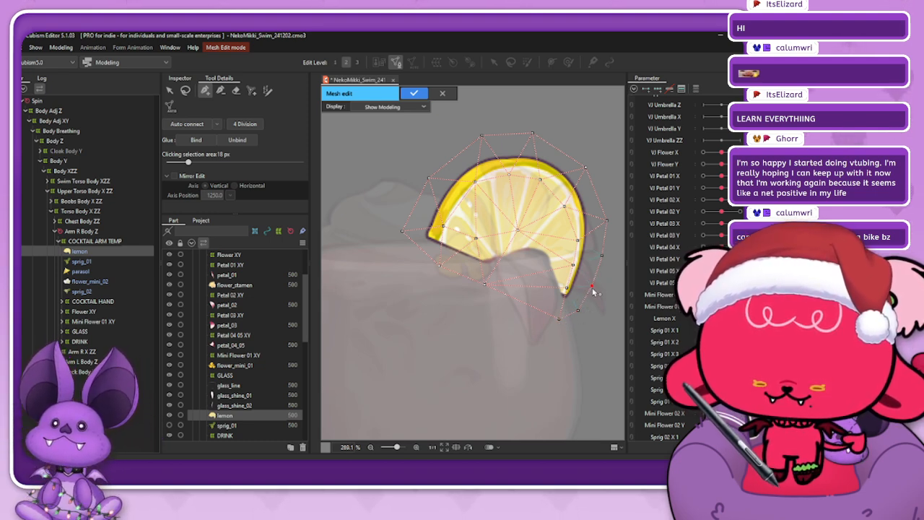
pyautogui.click(603, 256)
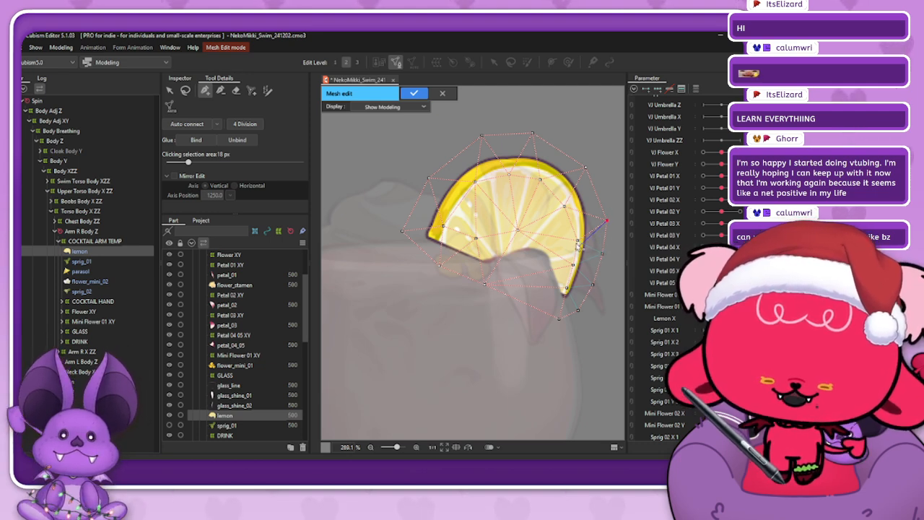
# - Shift the inner vertices along the lemon's right and upper-right rind closer to the edge of the pulp
pyautogui.click(578, 241)
pyautogui.moveTo(565, 208); pyautogui.dragTo(570, 208)
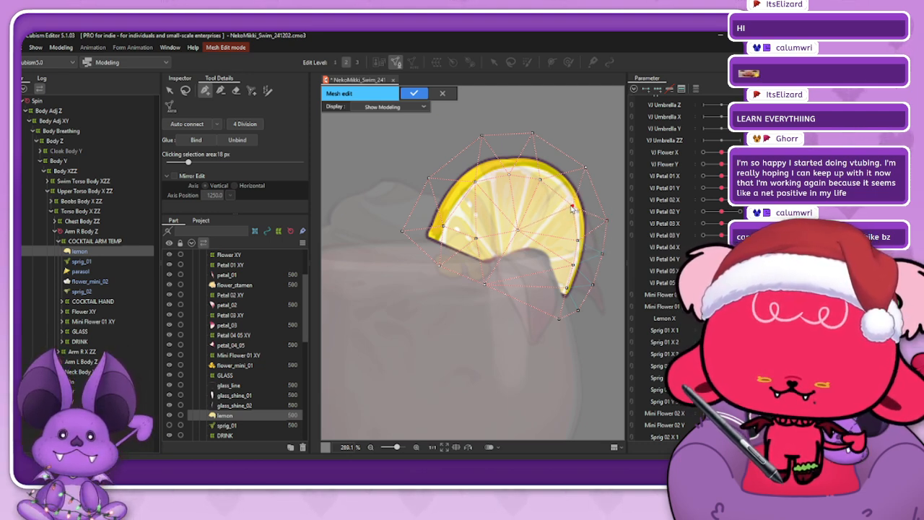
pyautogui.click(578, 241)
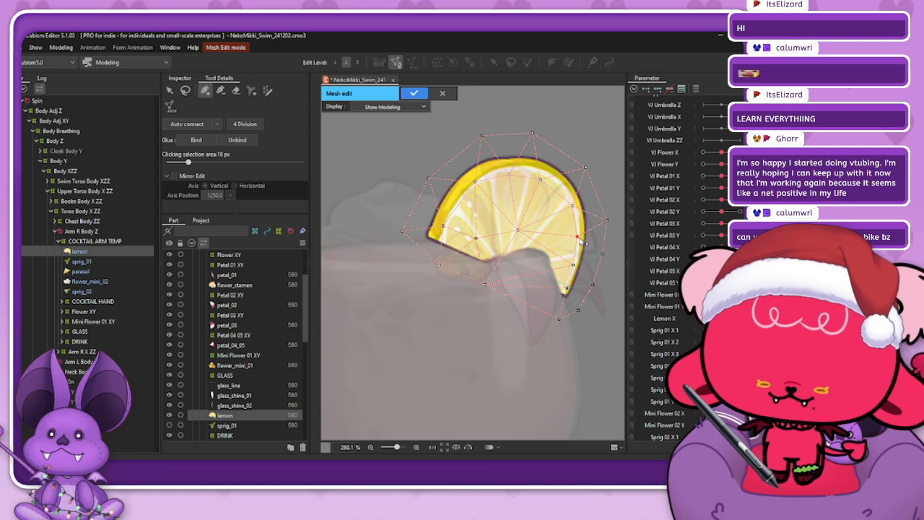
pyautogui.moveTo(540, 180); pyautogui.dragTo(554, 181)
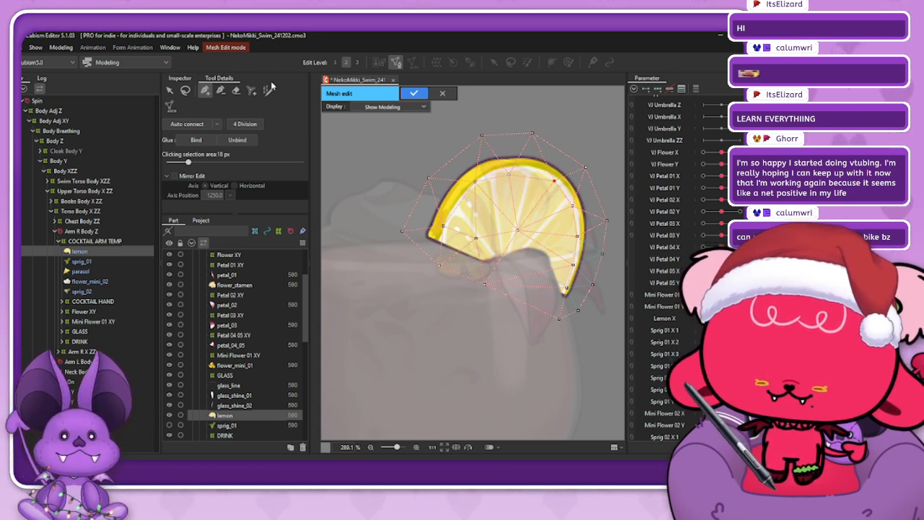
# - Delete the outer mesh vertex above the lemon and reposition the outer vertices at its upper right
pyautogui.click(220, 90)
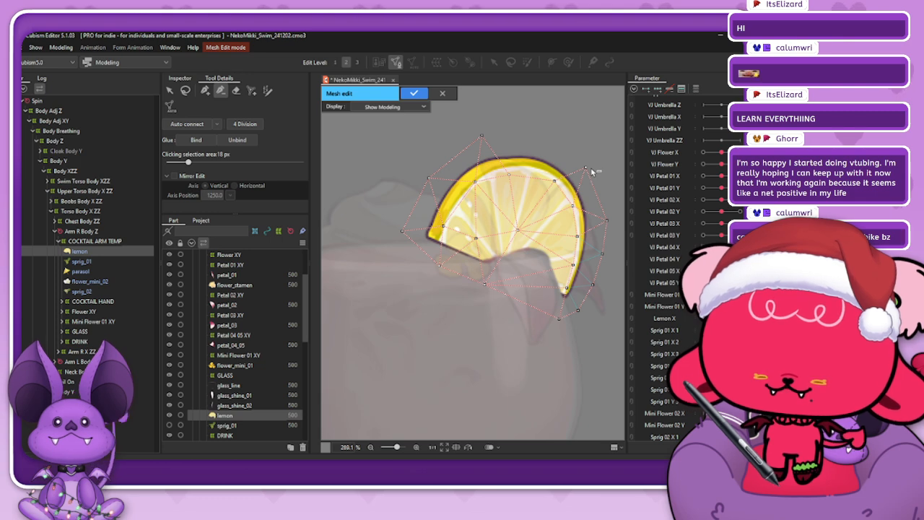
pyautogui.click(205, 91)
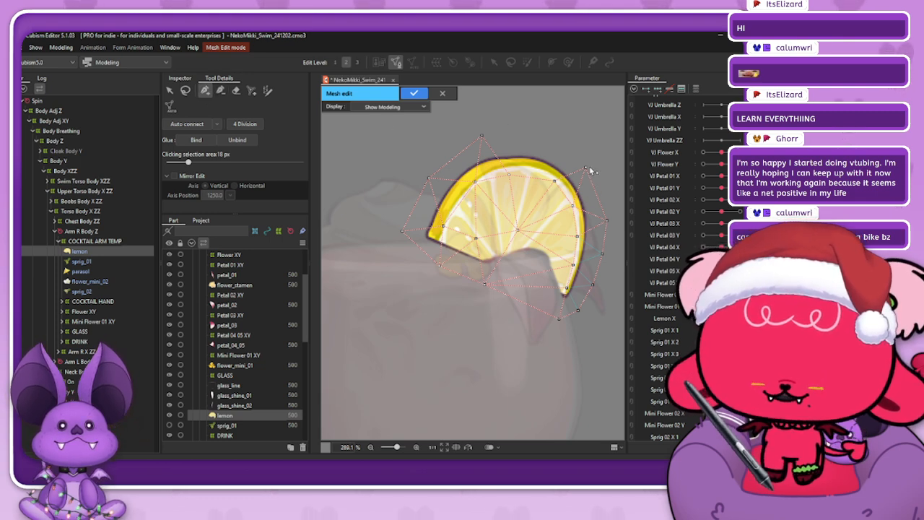
pyautogui.click(606, 216)
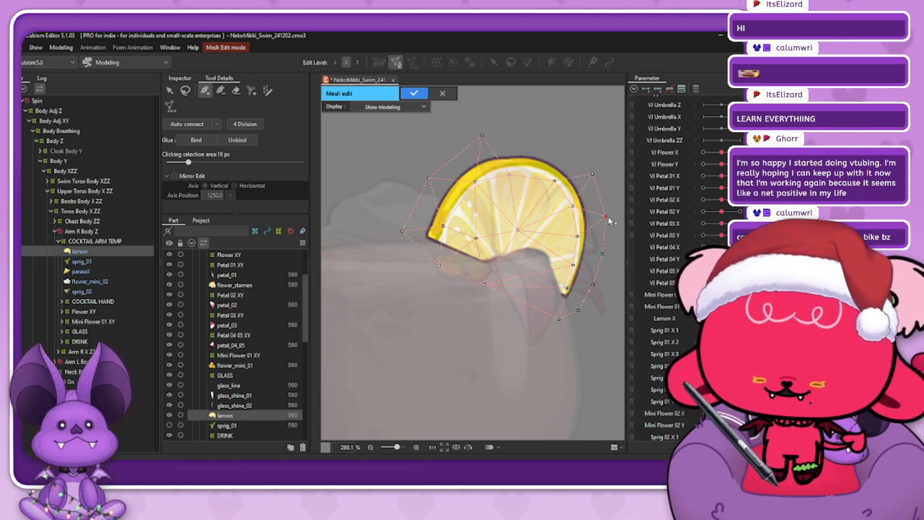
# - Add an inner vertex near the lemon's top and adjust the neighbouring vertices along the inside of the rind
pyautogui.click(571, 206)
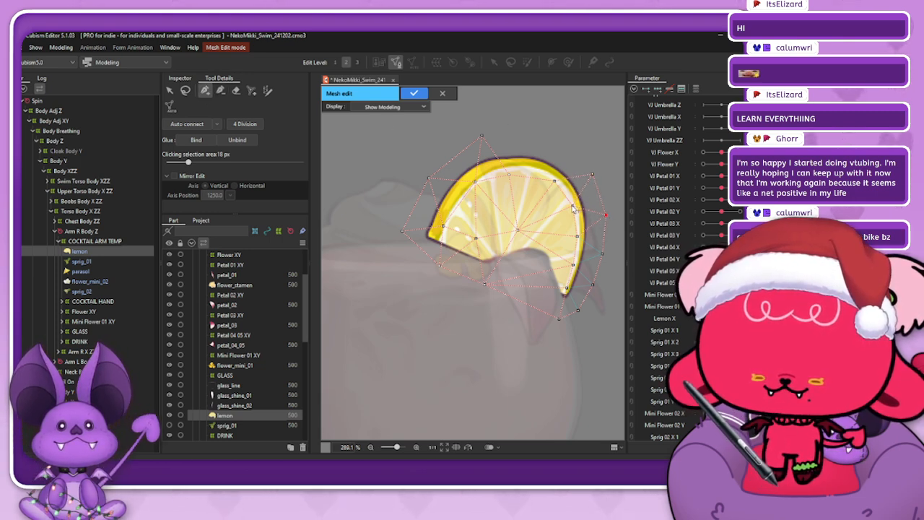
pyautogui.click(532, 172)
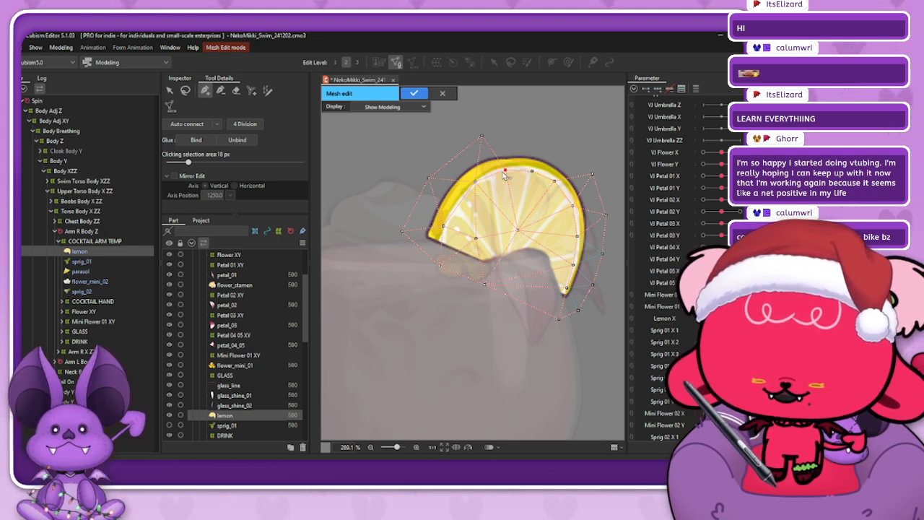
pyautogui.click(504, 174)
pyautogui.click(476, 182)
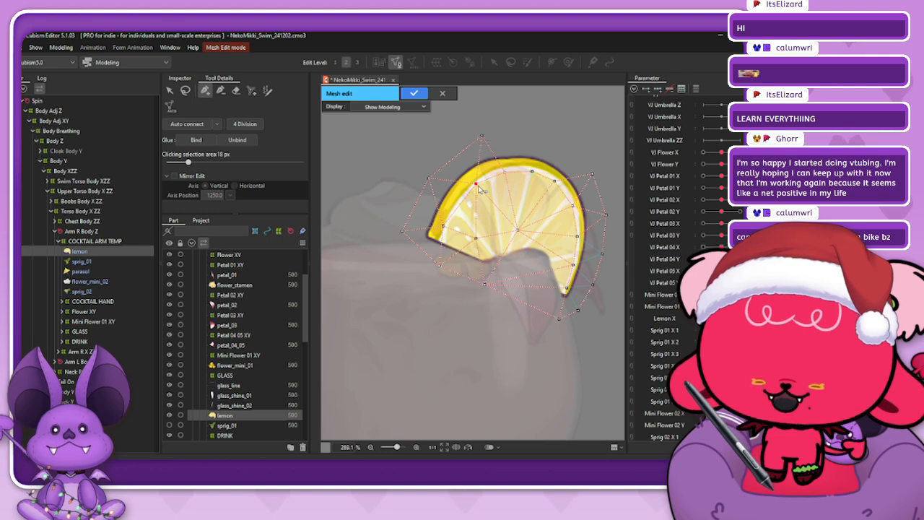
# - Close the outer mesh outline above the lemon with two new connected vertices and even out their spacing
pyautogui.click(477, 137)
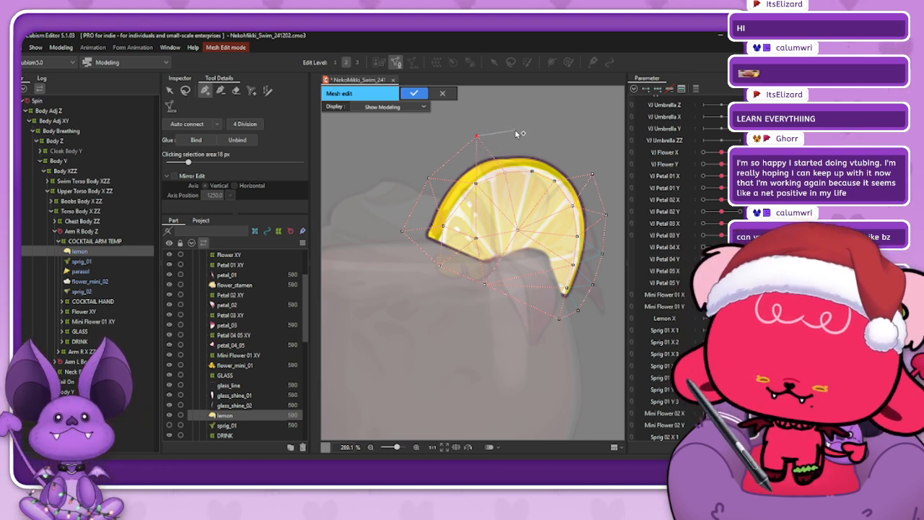
pyautogui.click(515, 131)
pyautogui.click(554, 138)
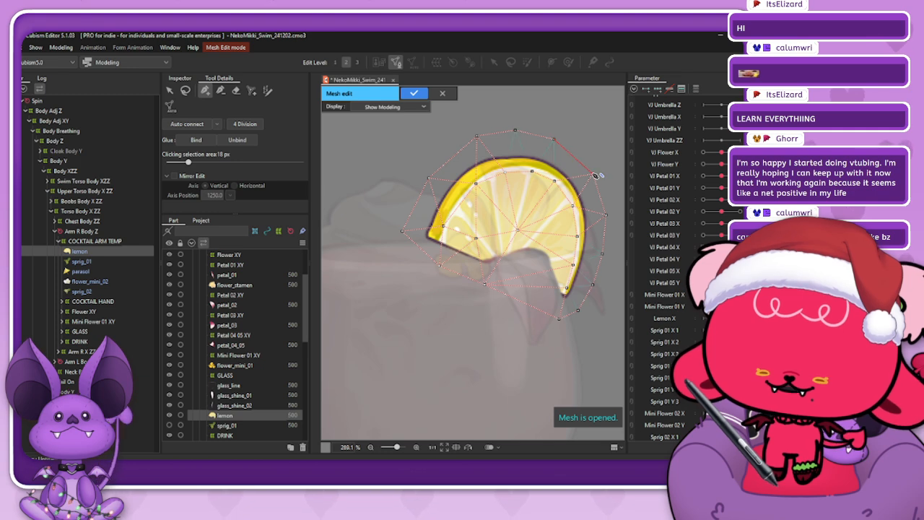
pyautogui.click(594, 175)
pyautogui.moveTo(554, 138); pyautogui.dragTo(564, 143)
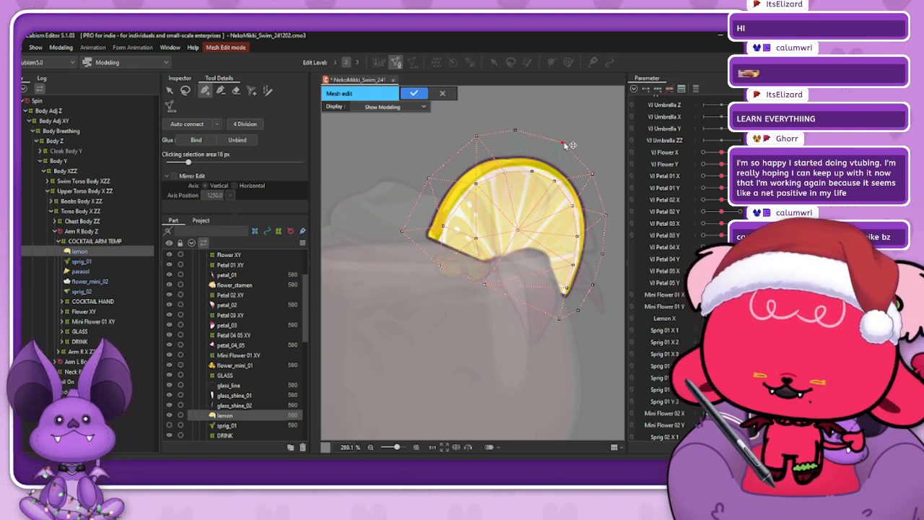
# - Place a vertex on the lemon's lower tip and delete the old connecting lines and central vertices inside the slice
pyautogui.click(220, 90)
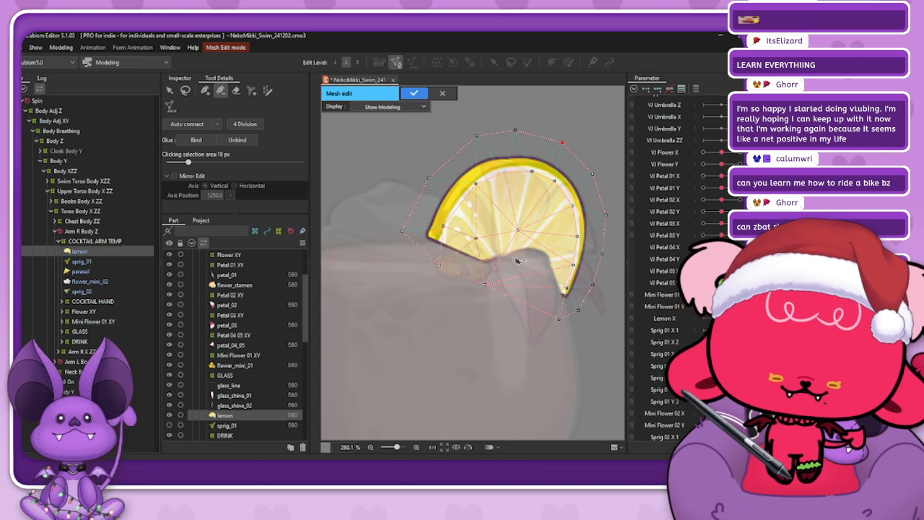
pyautogui.click(209, 91)
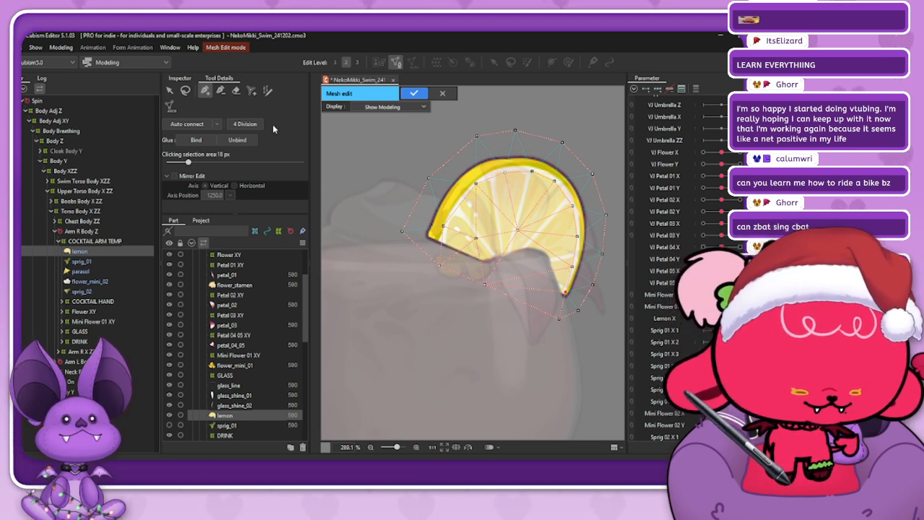
pyautogui.click(220, 90)
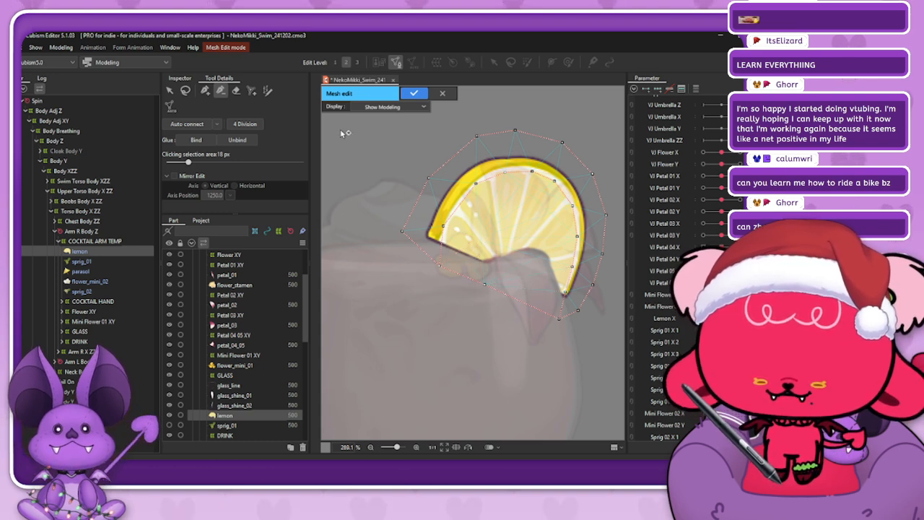
# - Reposition the inner vertices at the lemon's left end, setting one on the cut edge and one higher along the inside of the rind
pyautogui.click(205, 90)
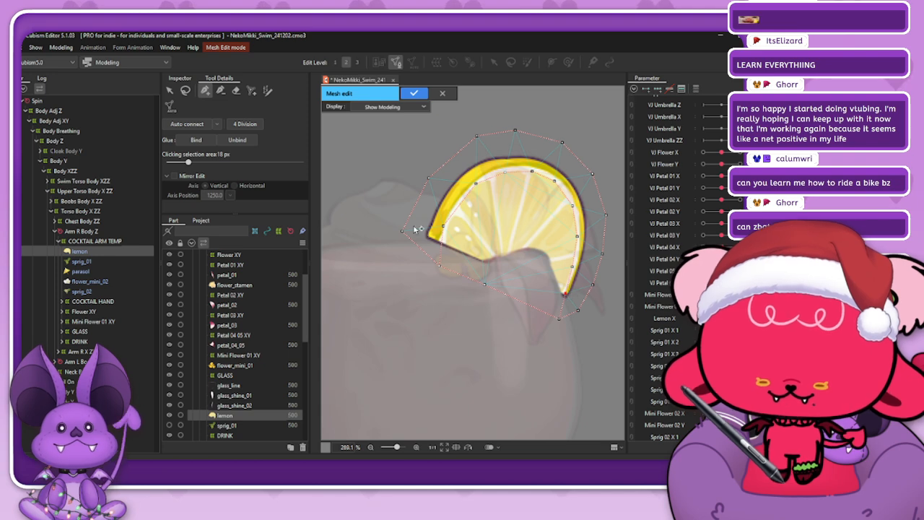
pyautogui.click(185, 91)
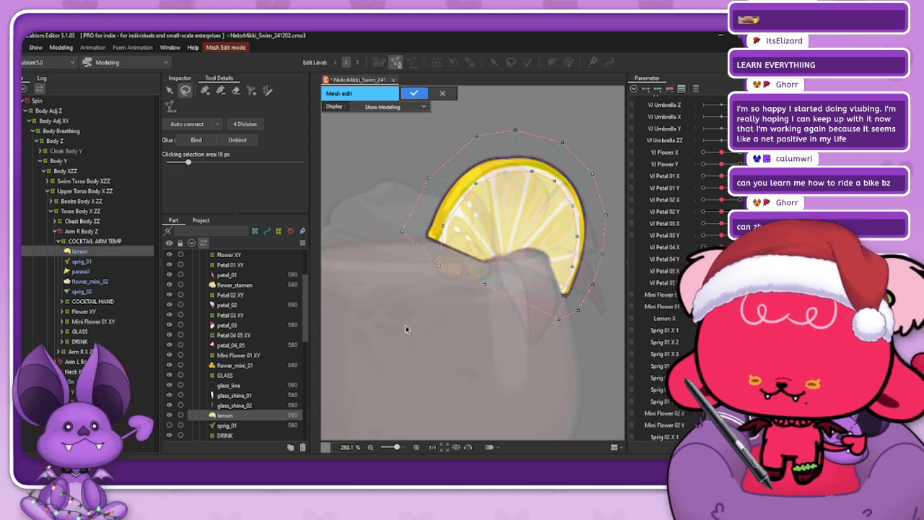
pyautogui.click(205, 90)
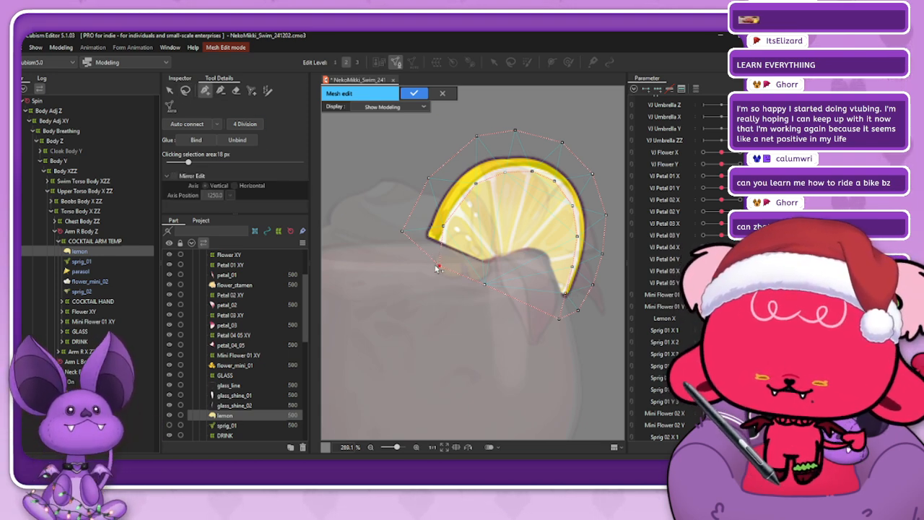
pyautogui.moveTo(443, 226); pyautogui.dragTo(446, 229)
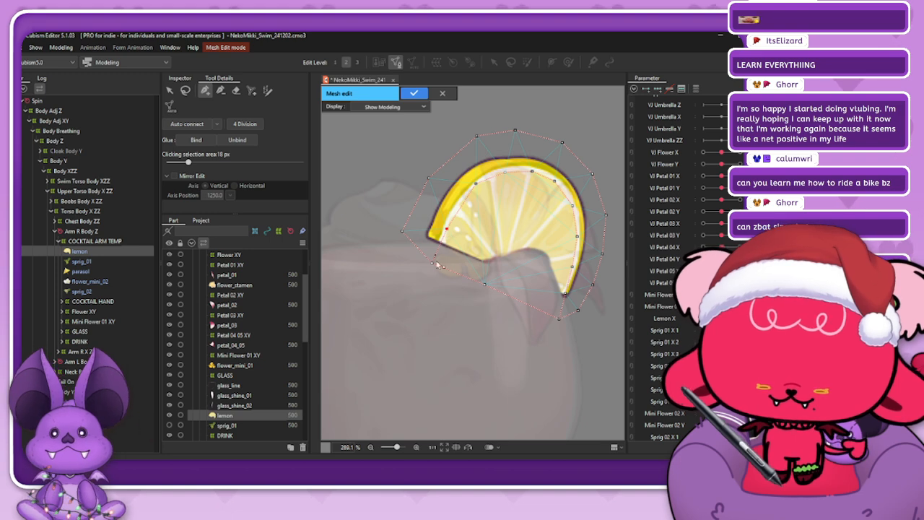
pyautogui.click(442, 242)
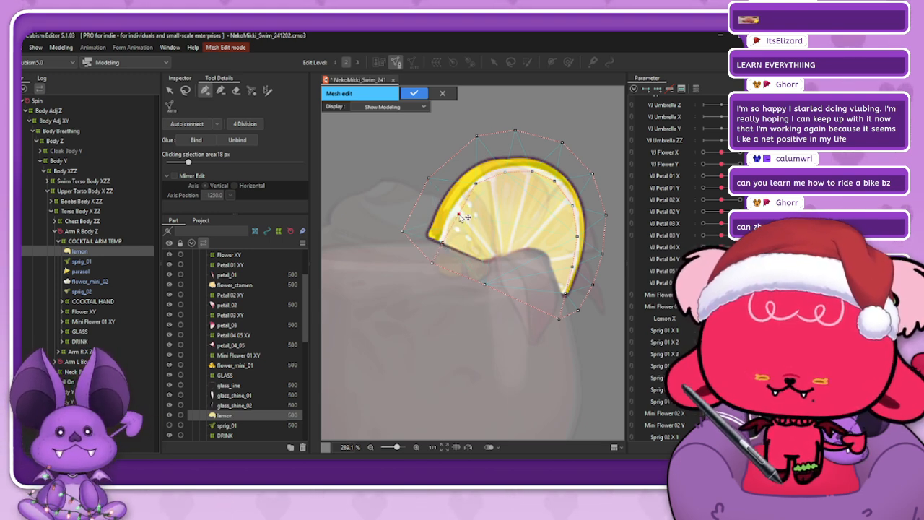
pyautogui.click(455, 214)
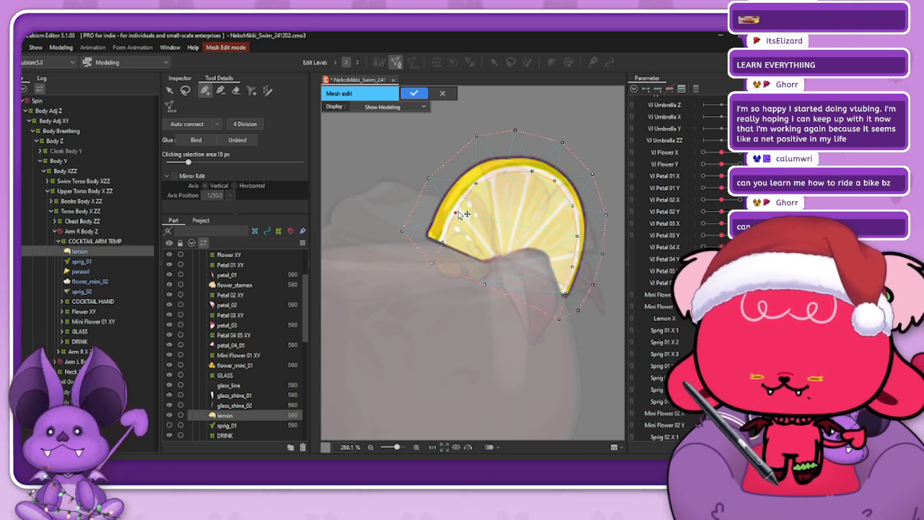
pyautogui.click(443, 242)
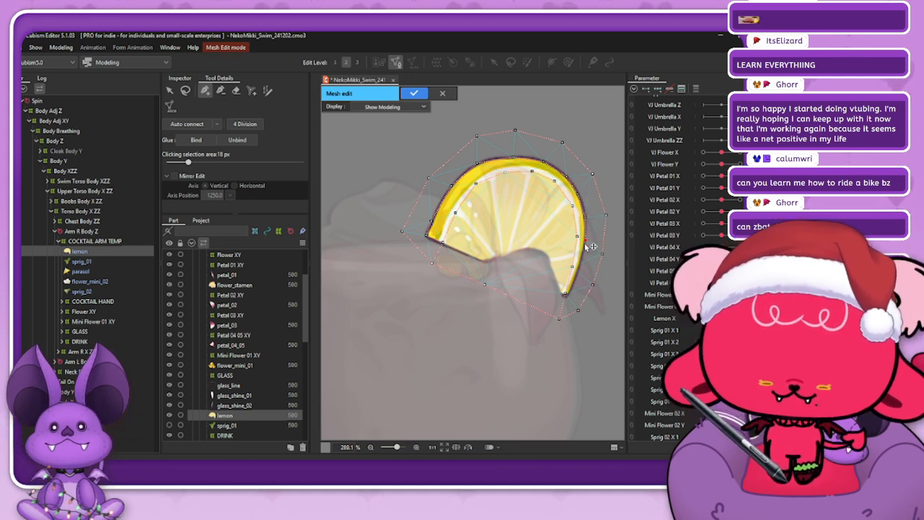
# - Place vertices on the rind's outer edge and inner corner at the lemon's lower tip
pyautogui.scroll(8, 575, 286)
pyautogui.click(569, 282)
pyautogui.click(521, 343)
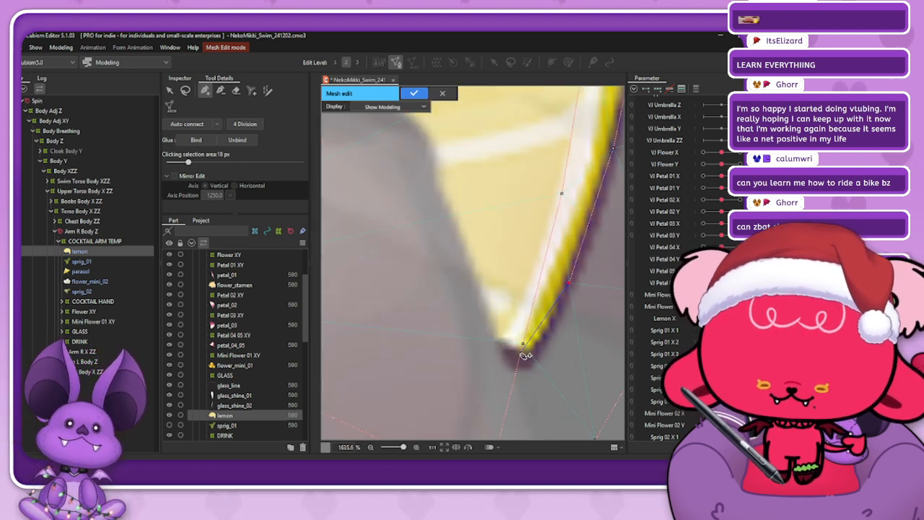
pyautogui.scroll(-6, 528, 349)
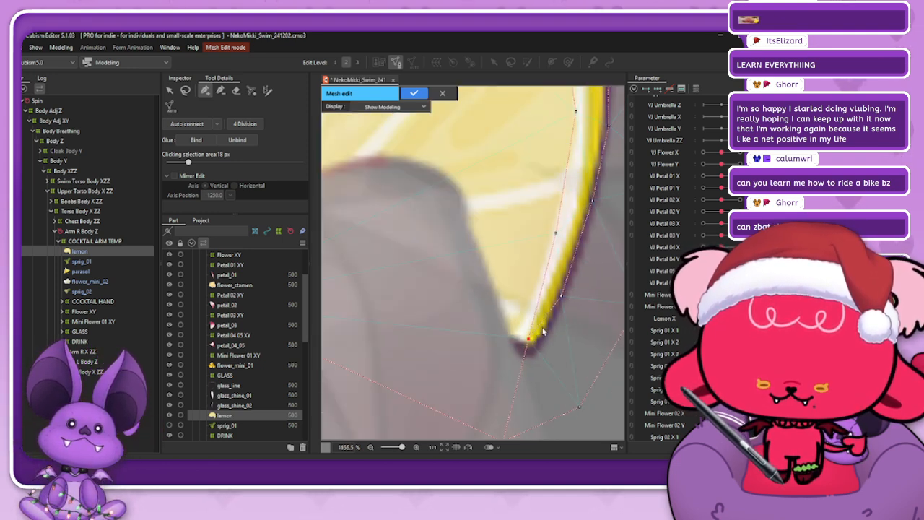
pyautogui.scroll(3, 550, 319)
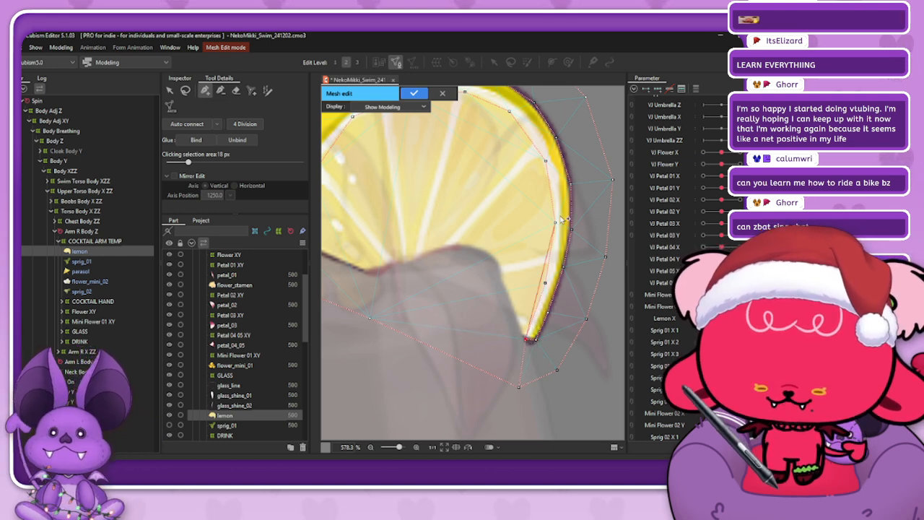
# - Space the inner vertices evenly along the inside of the rind from the lower tip up the right side to the top
pyautogui.click(540, 297)
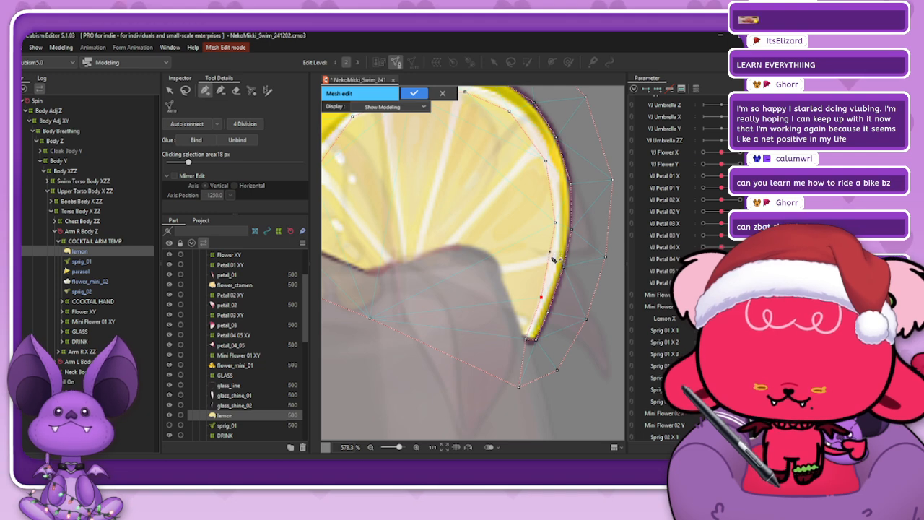
pyautogui.click(550, 257)
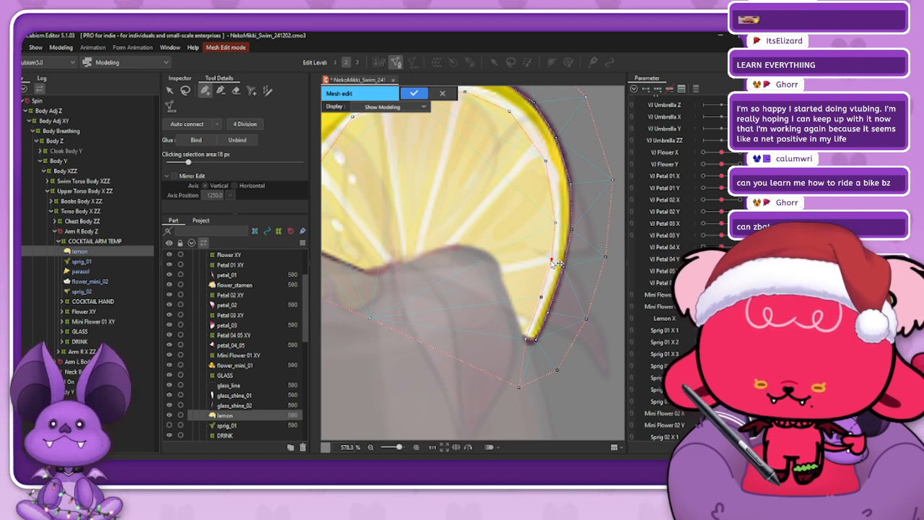
pyautogui.click(555, 213)
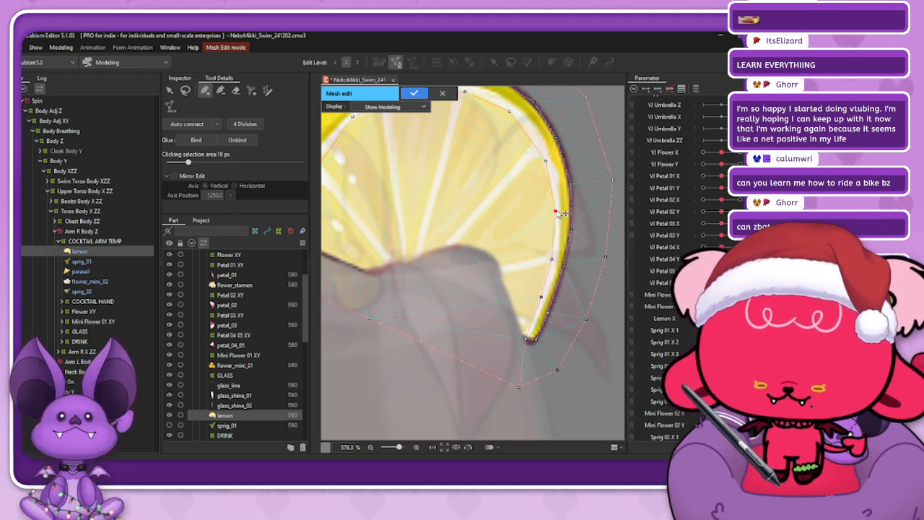
pyautogui.click(546, 161)
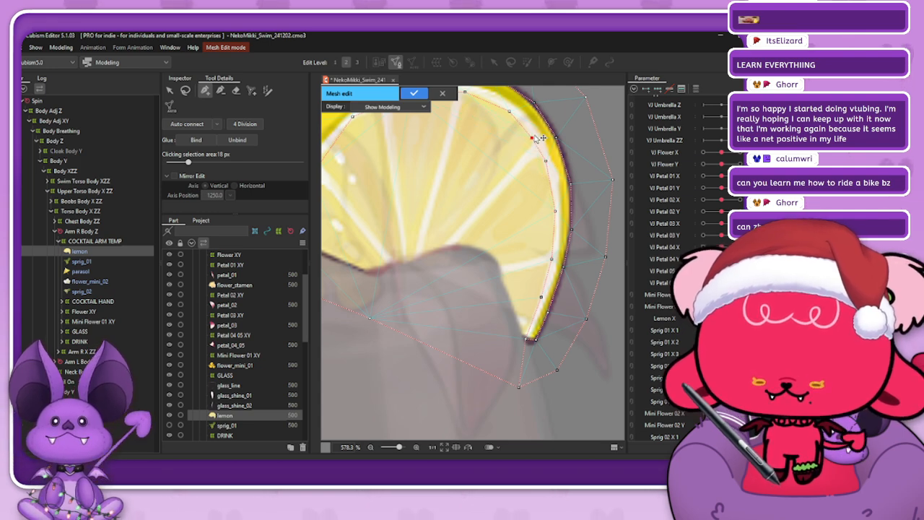
pyautogui.scroll(-2, 545, 147)
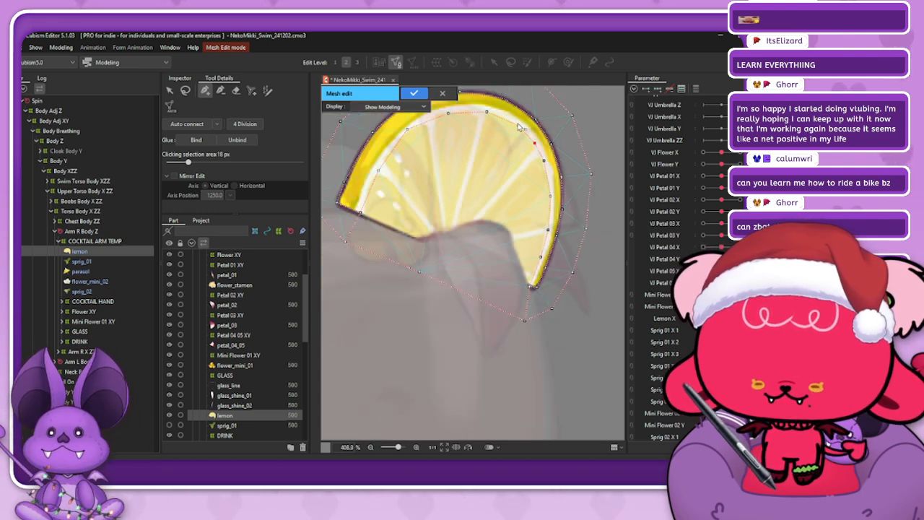
pyautogui.moveTo(518, 125); pyautogui.dragTo(515, 122)
pyautogui.click(484, 111)
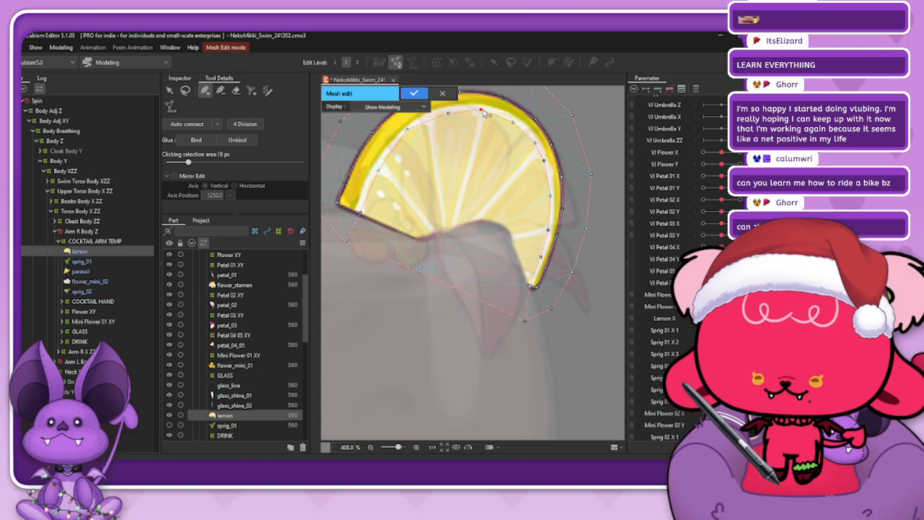
# - Adjust the inner rind vertex at the lemon's upper left and add another on the inside of the rind at the right
pyautogui.scroll(-3, 448, 117)
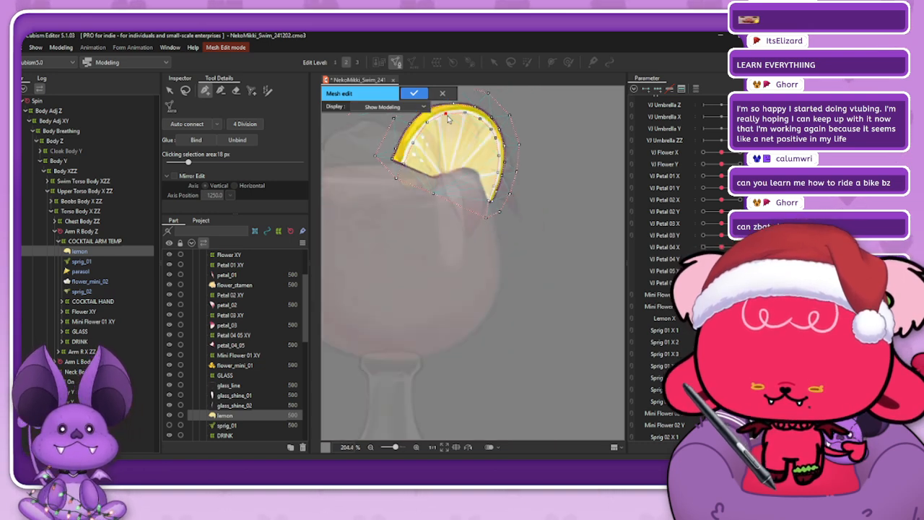
pyautogui.scroll(-2, 462, 130)
pyautogui.scroll(4, 454, 145)
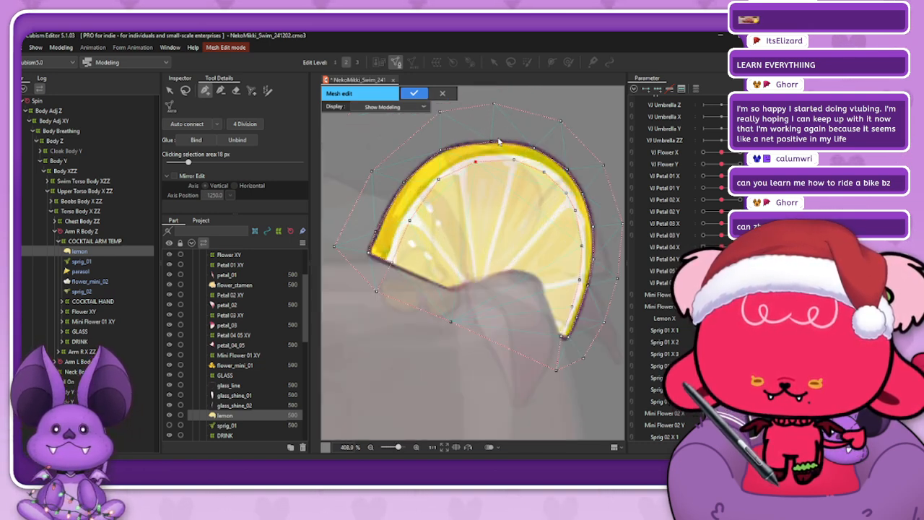
pyautogui.click(438, 182)
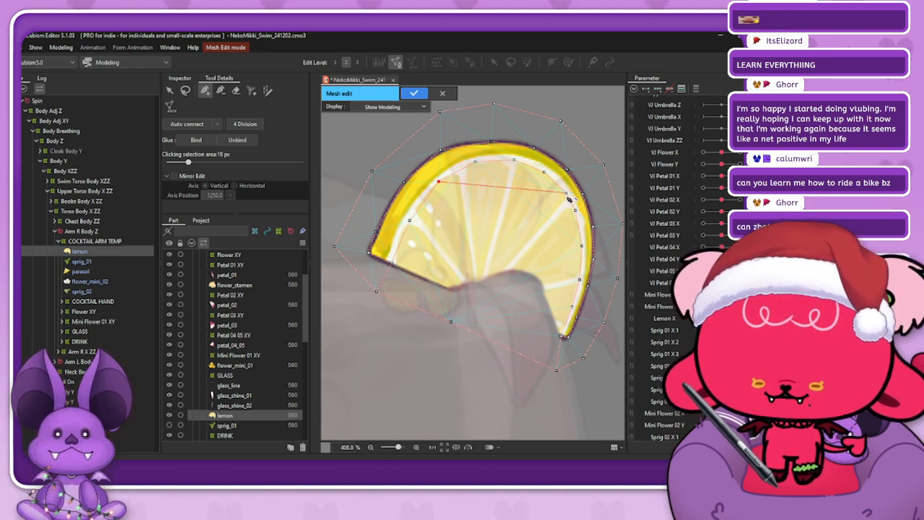
pyautogui.click(185, 90)
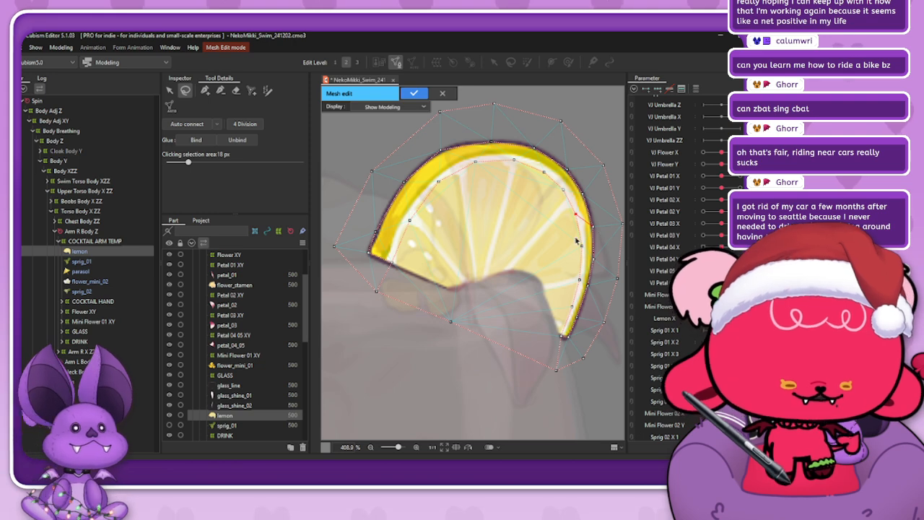
pyautogui.press('p')
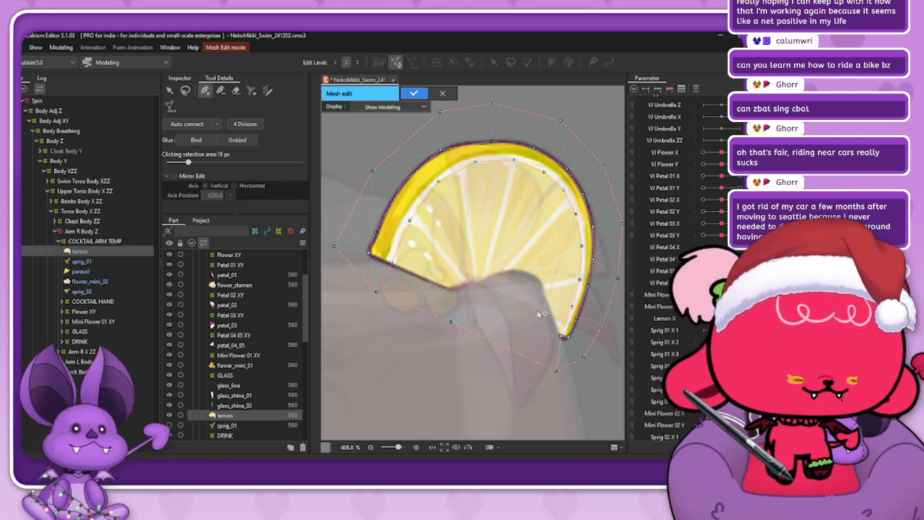
# - Refine the mesh along the lemon's straight cut edge, with vertices where the inner rind meets it and near the slice's centre
pyautogui.click(186, 90)
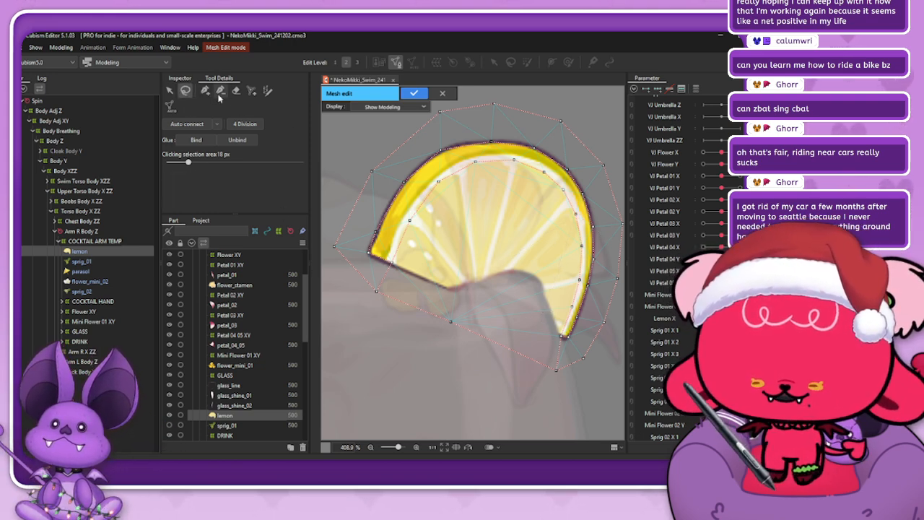
pyautogui.press('p')
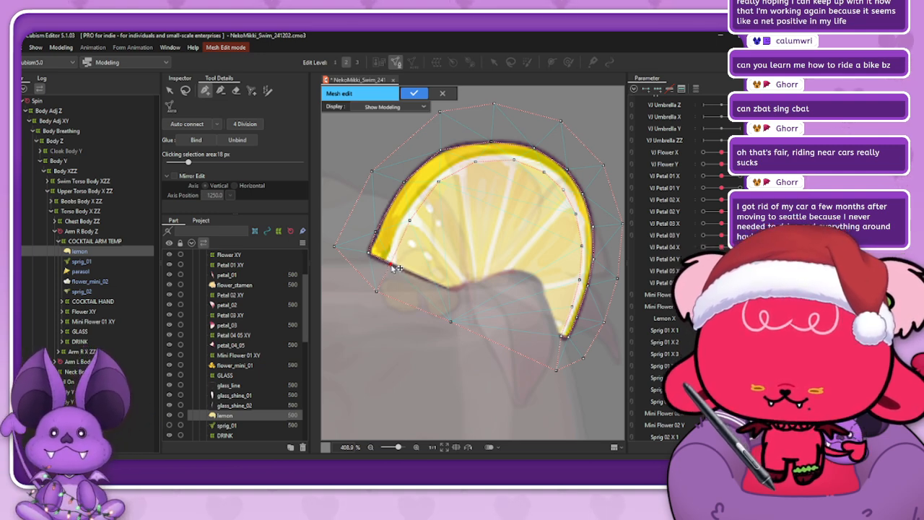
pyautogui.click(221, 91)
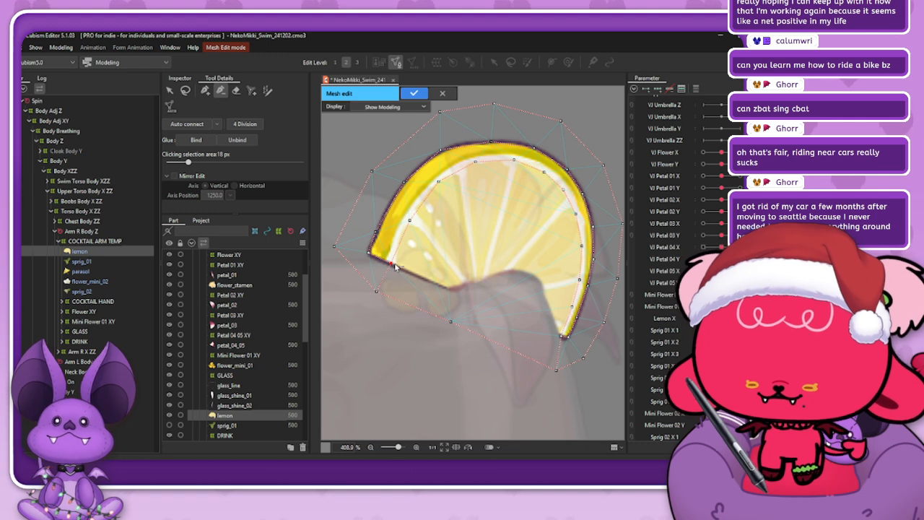
pyautogui.click(205, 90)
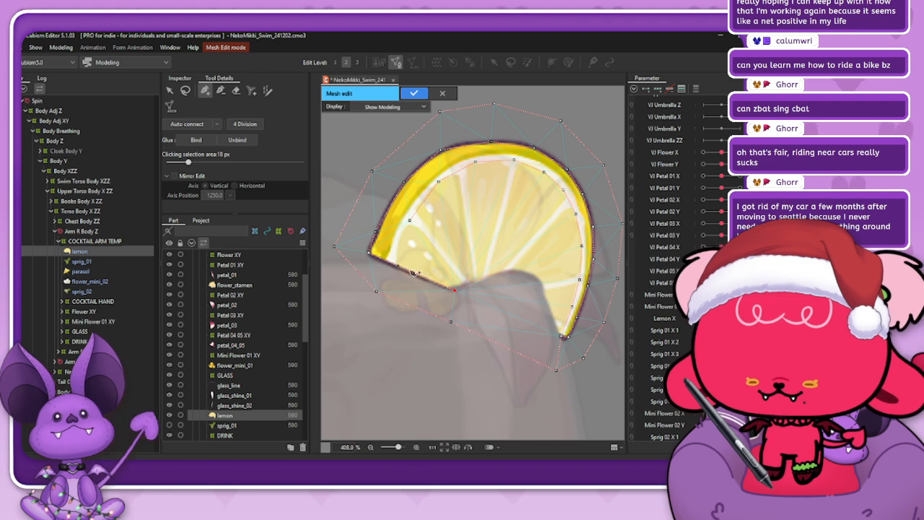
pyautogui.click(567, 337)
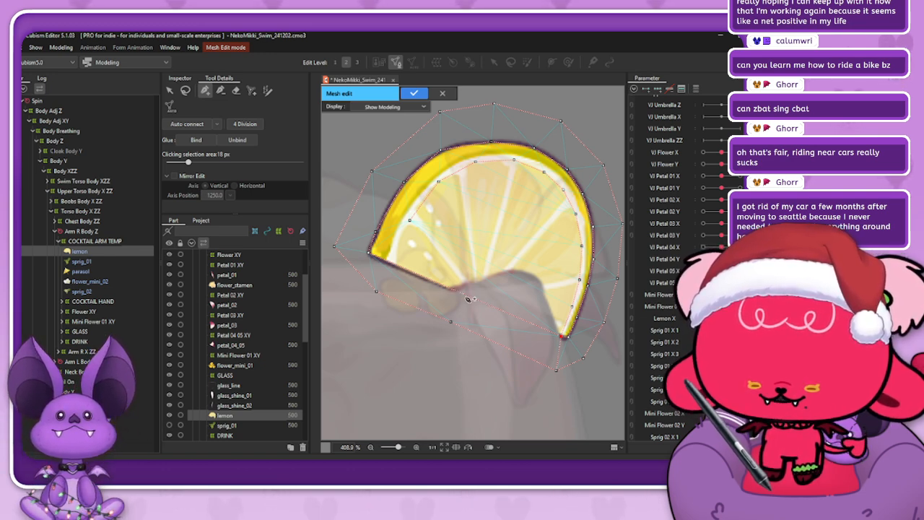
# - Add a central vertex at the base of the lemon segments and connect it to the upper inner rind vertices along the segment lines
pyautogui.click(393, 263)
pyautogui.click(410, 220)
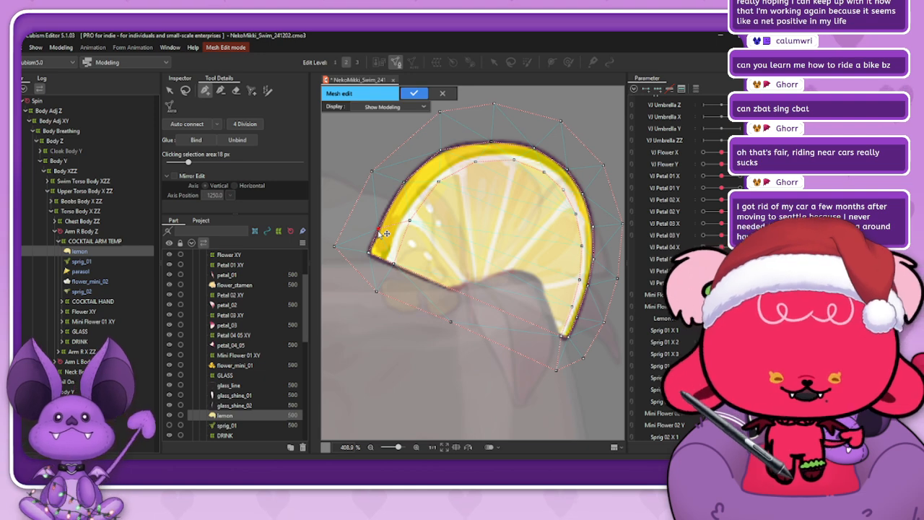
pyautogui.click(393, 263)
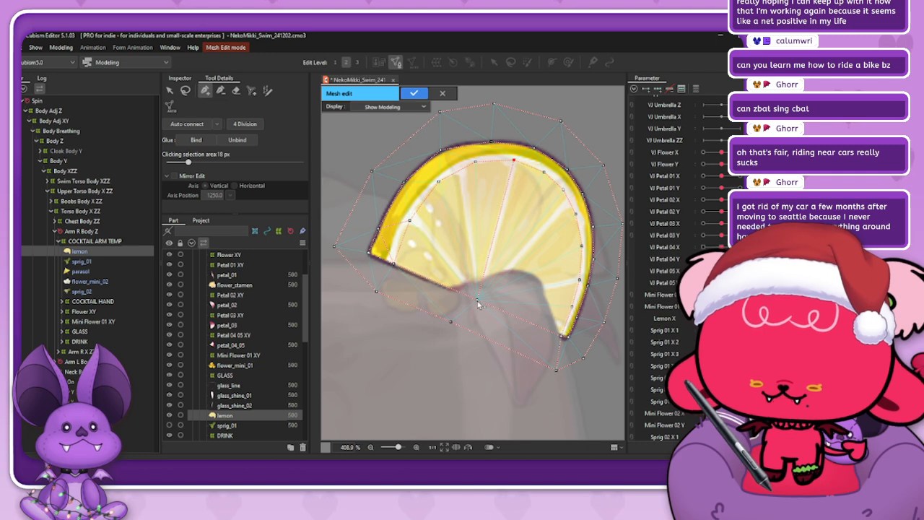
pyautogui.click(568, 197)
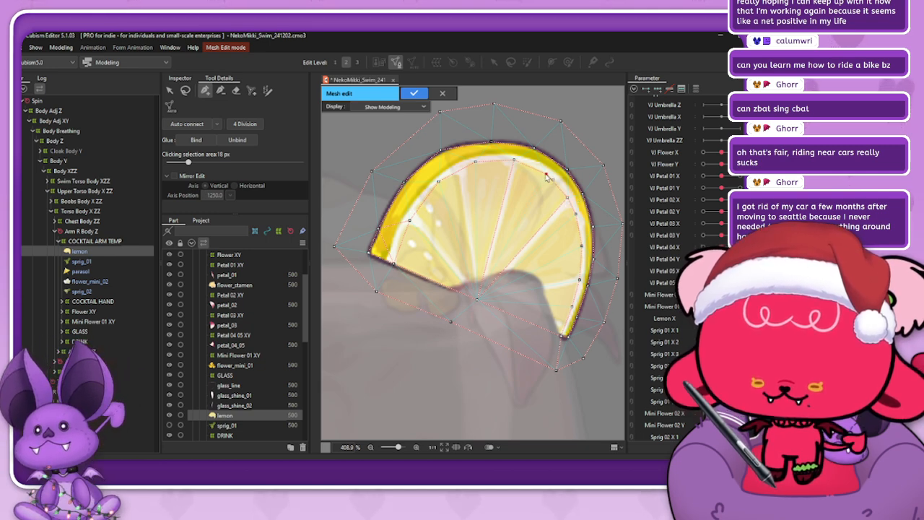
# - Respace the mesh vertices on the rind's outer edge from the upper right across the top to the left
pyautogui.moveTo(567, 170); pyautogui.dragTo(569, 172)
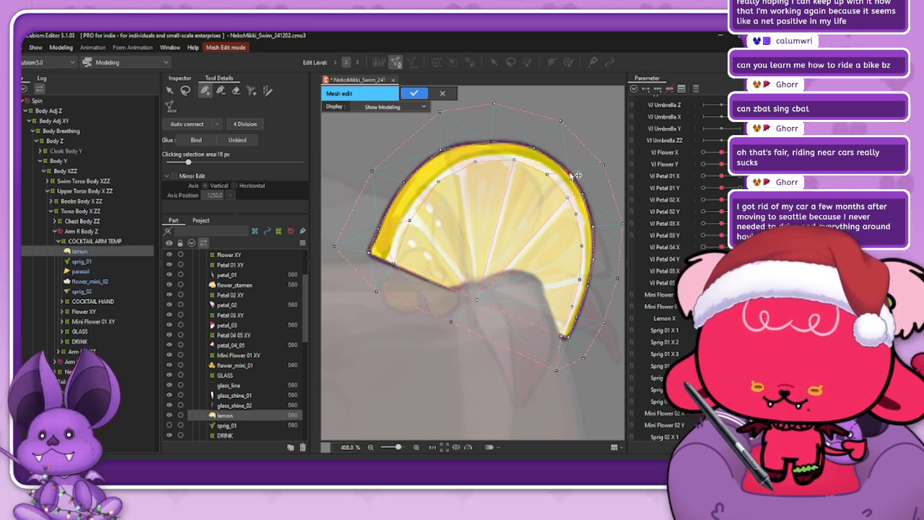
pyautogui.click(535, 149)
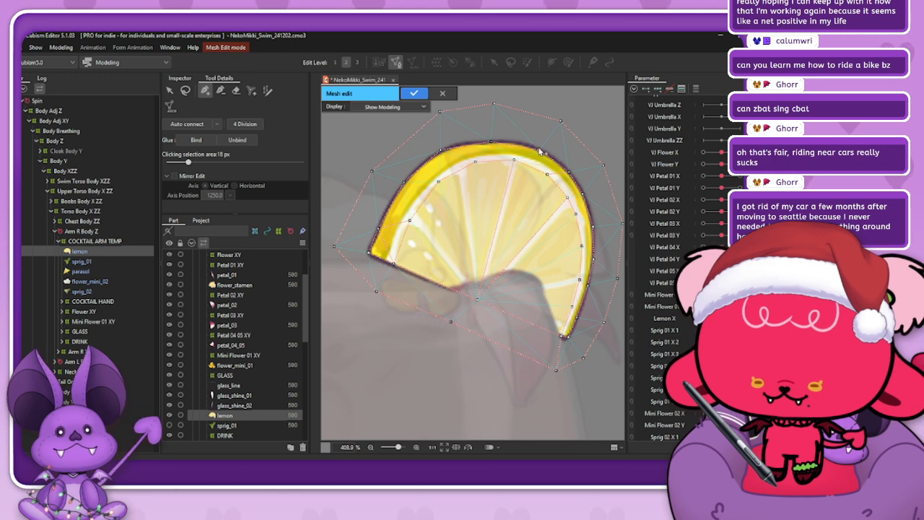
pyautogui.click(494, 142)
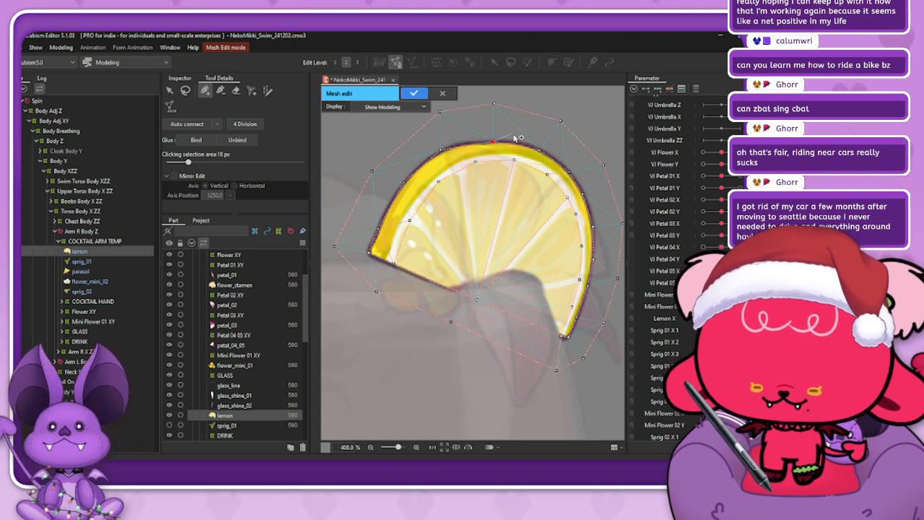
pyautogui.click(442, 150)
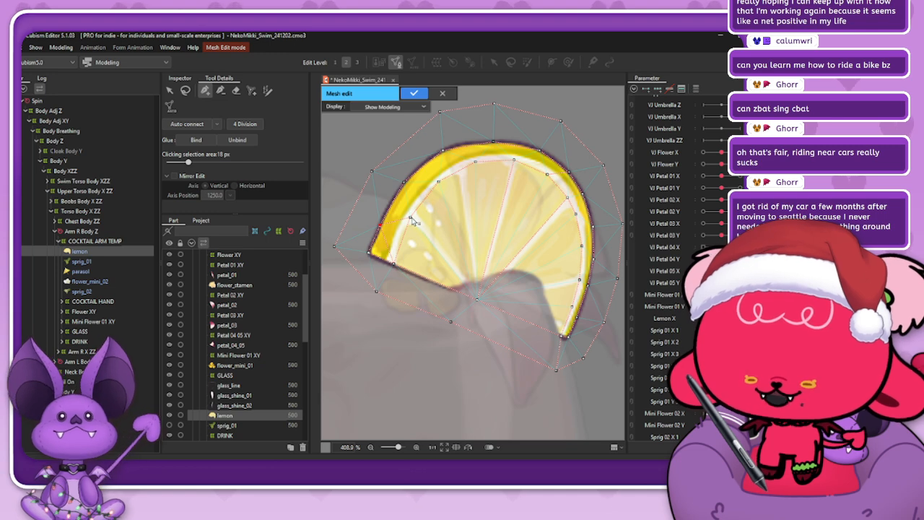
# - Connect the central vertex to the left and lower-right inner rind vertices along the lemon's segment lines
pyautogui.click(478, 299)
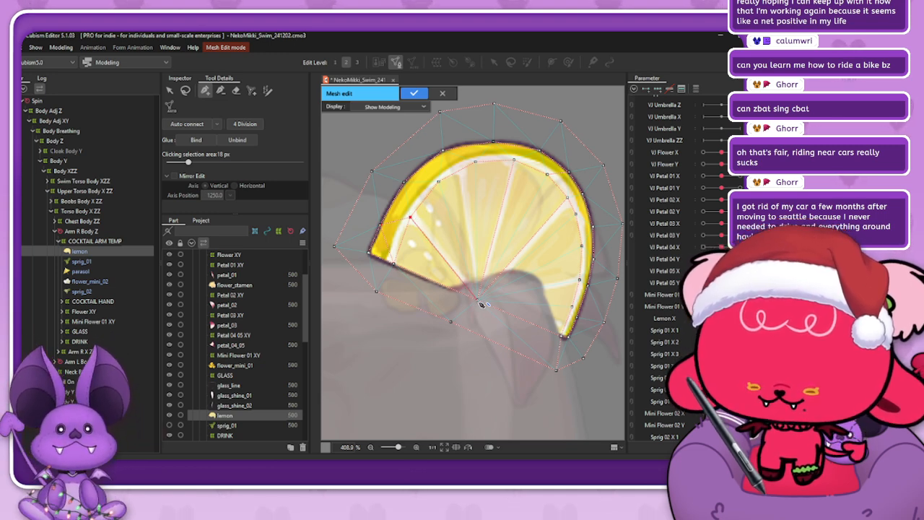
pyautogui.click(582, 280)
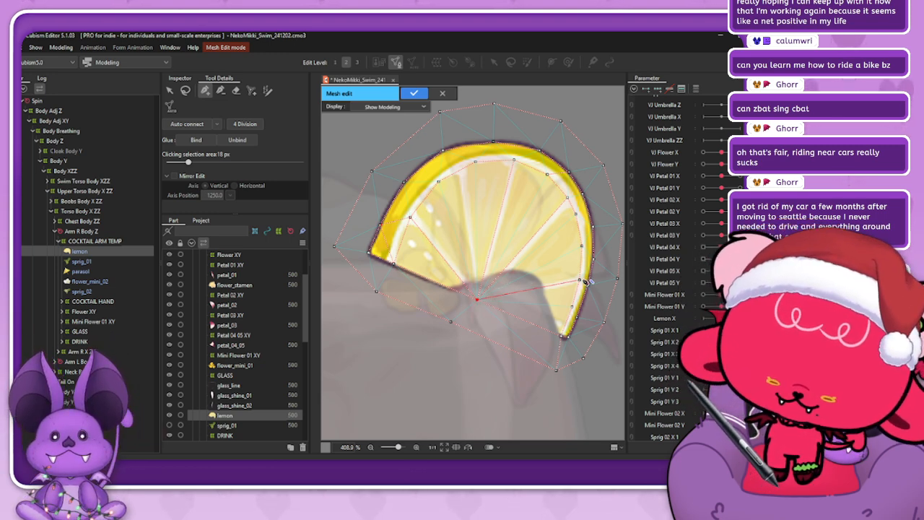
pyautogui.click(583, 280)
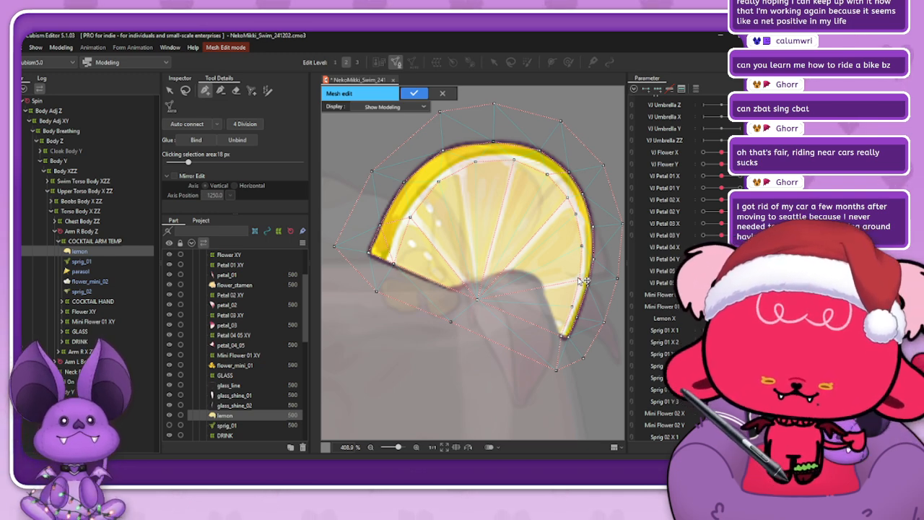
# - Rebuild the lower side of the lemon's outer mesh outline as a straight edge from a new lower-left vertex to the lower-right vertex
pyautogui.click(222, 90)
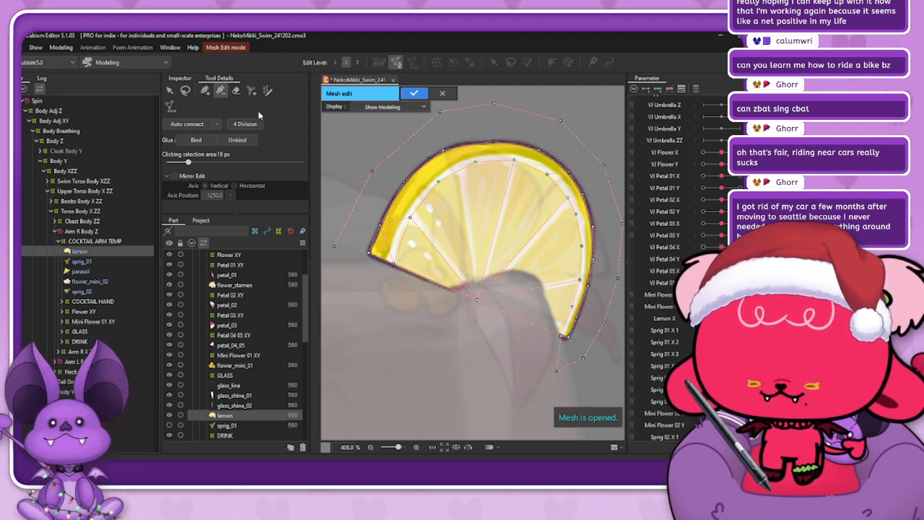
pyautogui.click(205, 91)
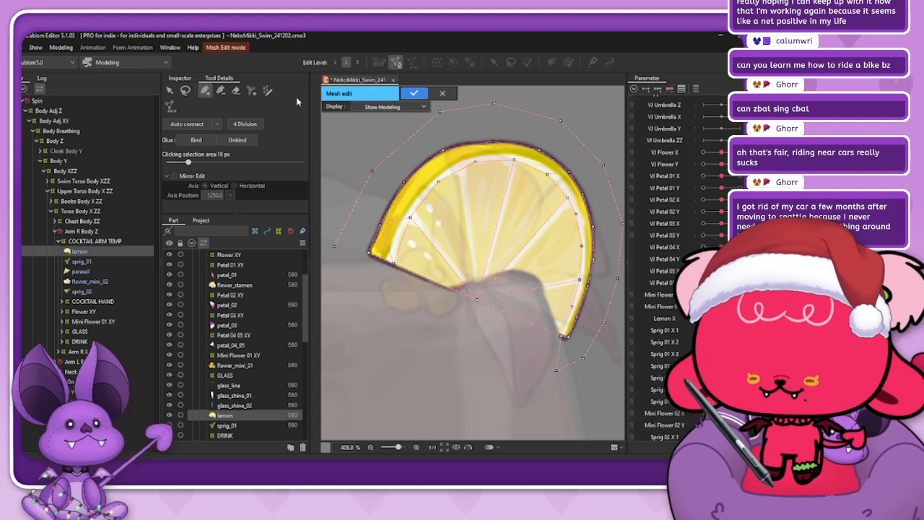
pyautogui.click(334, 248)
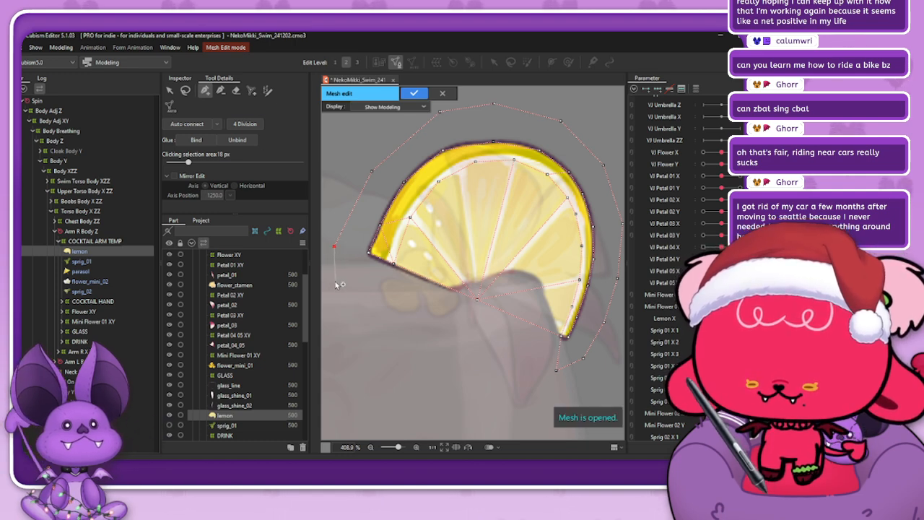
pyautogui.click(556, 370)
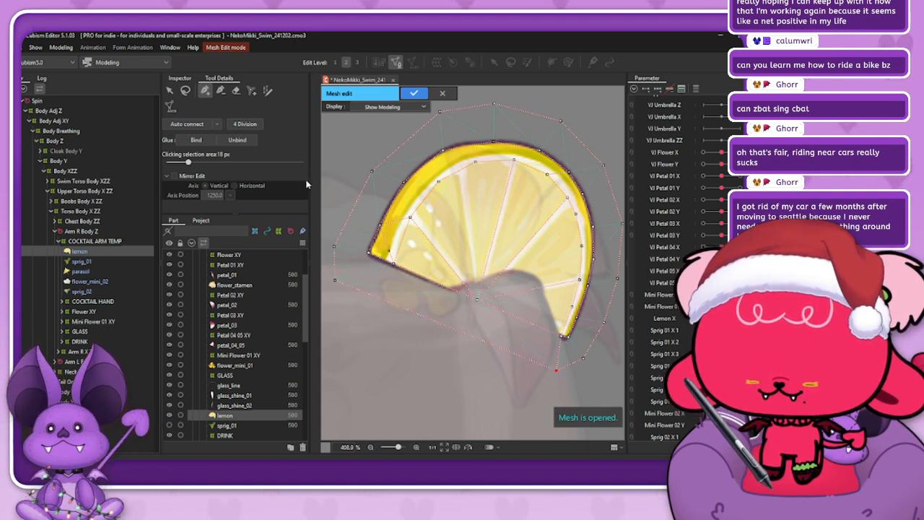
pyautogui.click(330, 248)
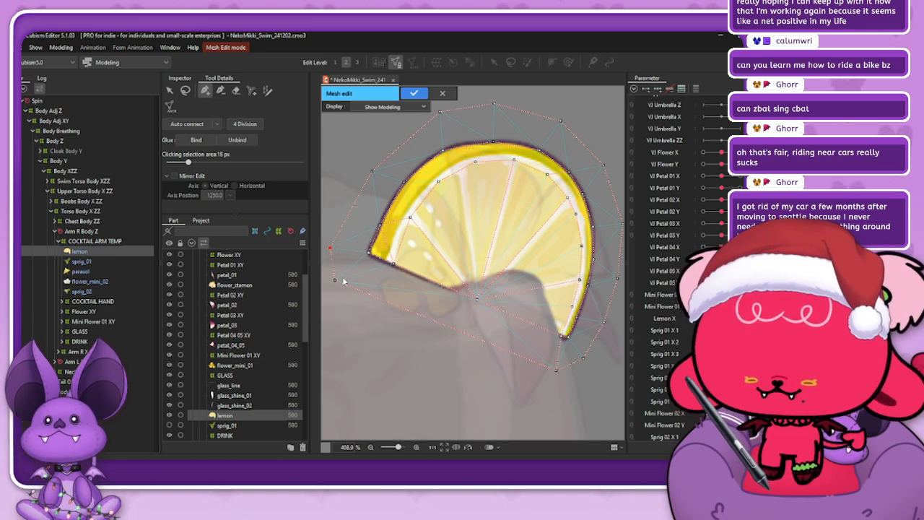
pyautogui.click(341, 279)
pyautogui.click(342, 280)
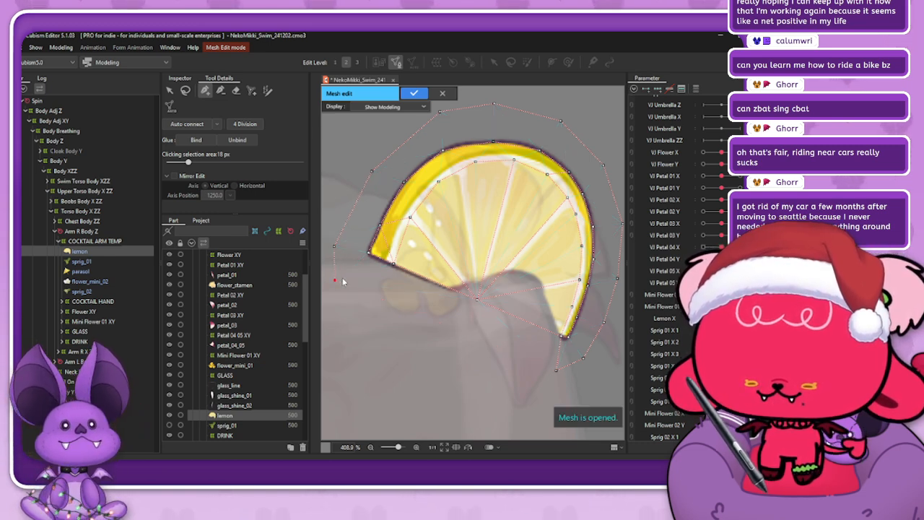
pyautogui.moveTo(336, 281); pyautogui.dragTo(342, 274)
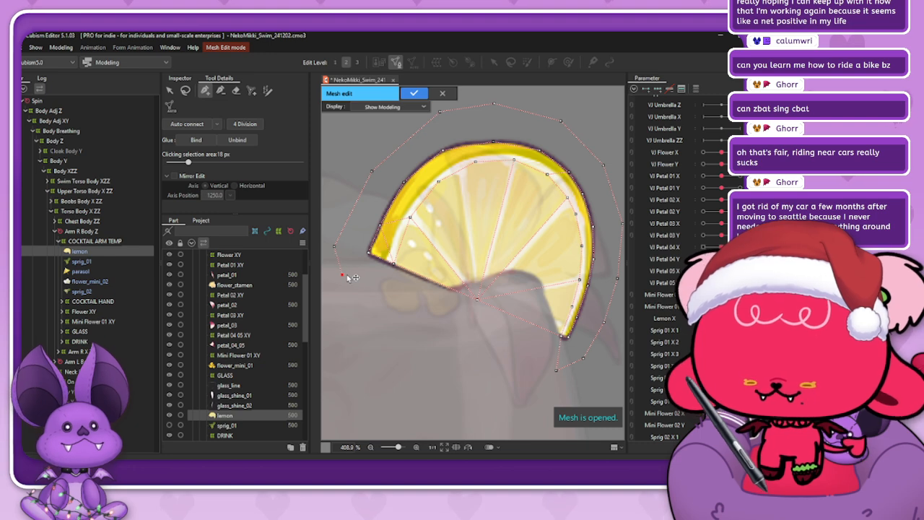
pyautogui.click(557, 368)
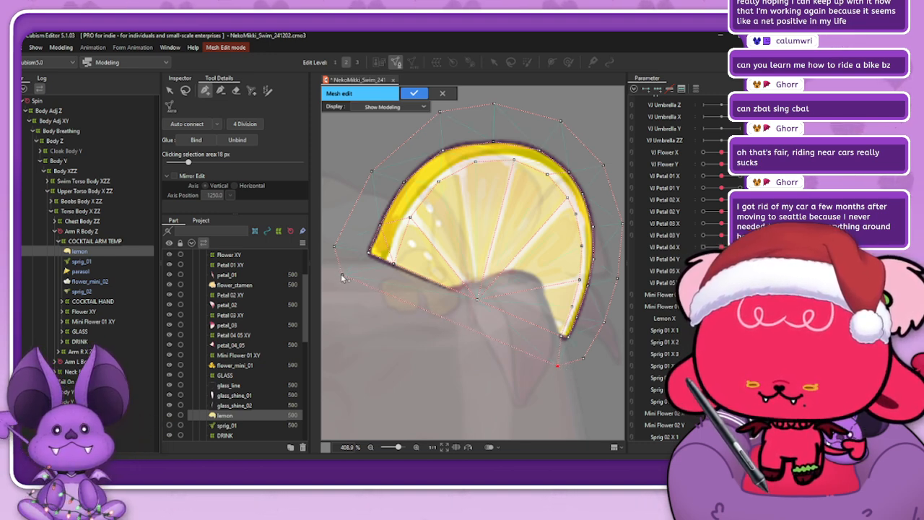
pyautogui.click(333, 246)
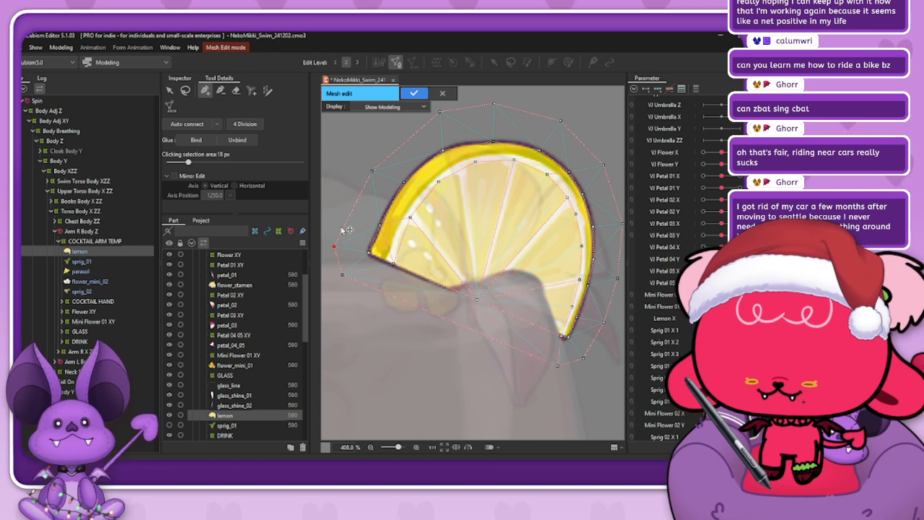
# - Add and respace vertices on the outer mesh outline along the lemon's left and upper-left side
pyautogui.click(346, 224)
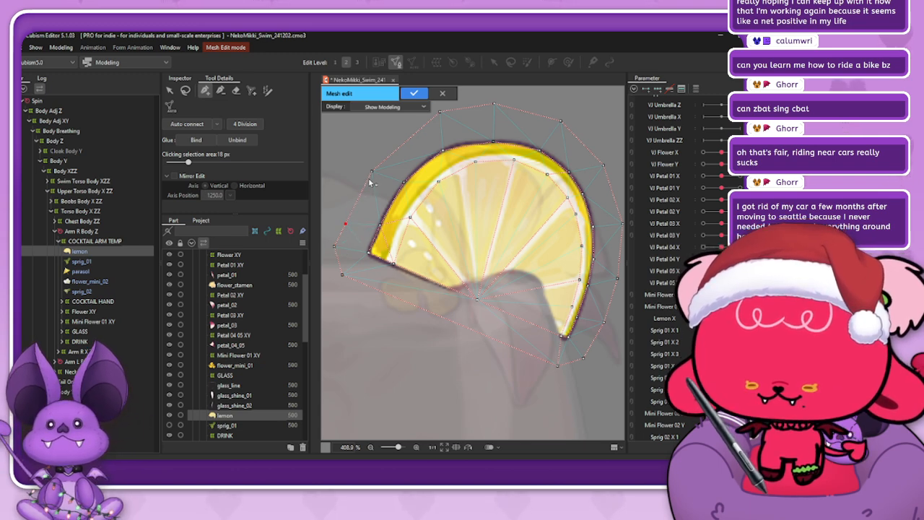
pyautogui.moveTo(372, 171); pyautogui.dragTo(366, 182)
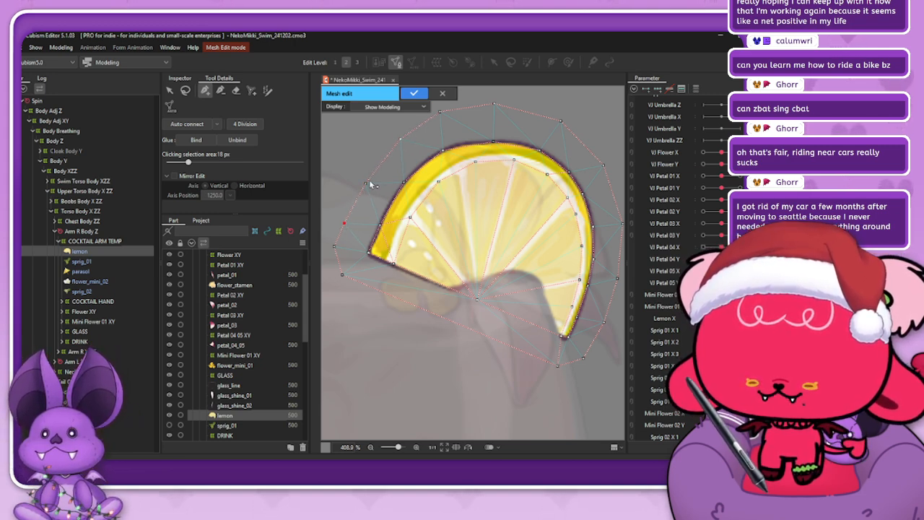
pyautogui.click(400, 139)
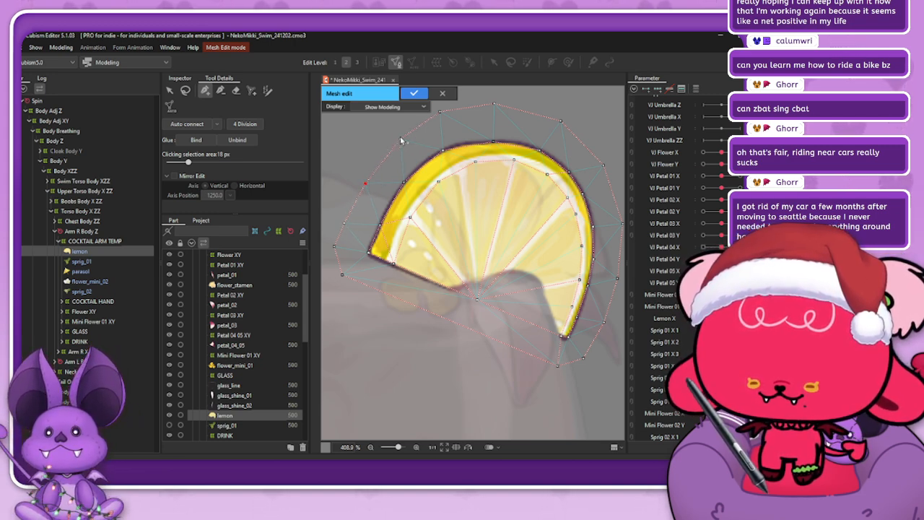
pyautogui.click(440, 113)
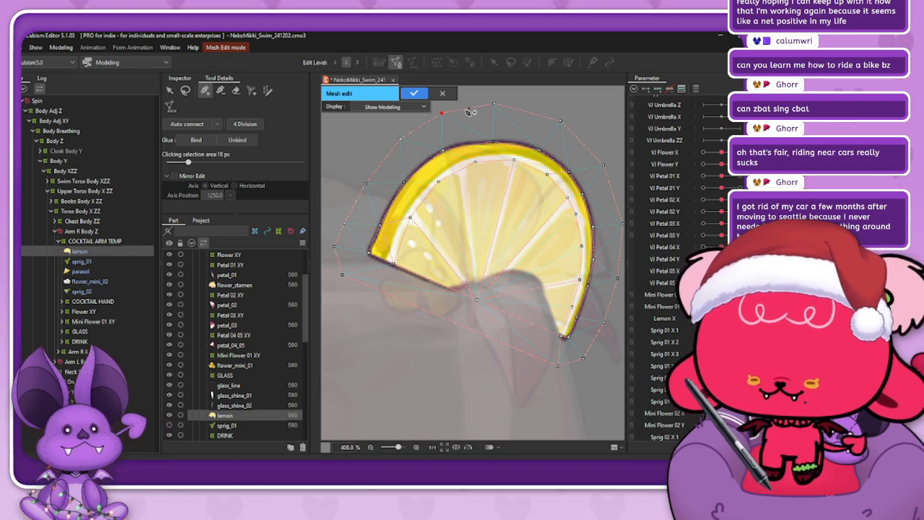
pyautogui.click(473, 108)
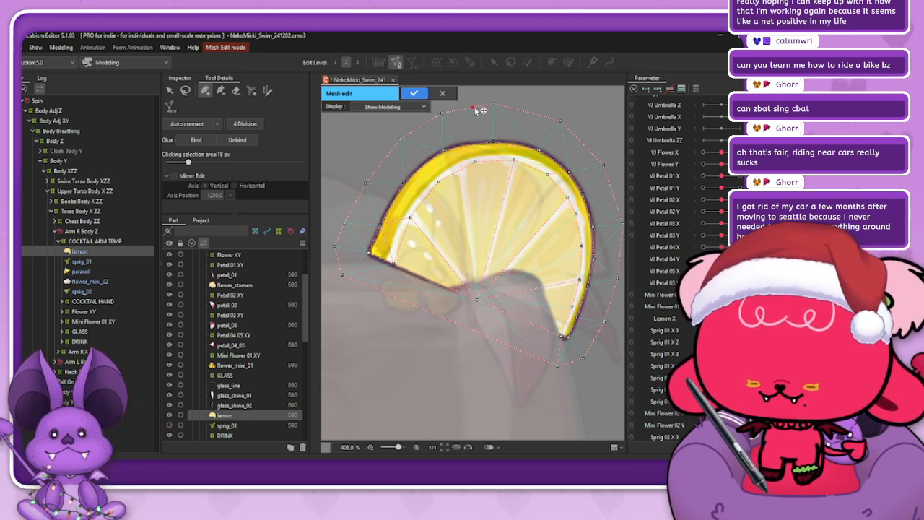
pyautogui.click(435, 114)
pyautogui.click(468, 109)
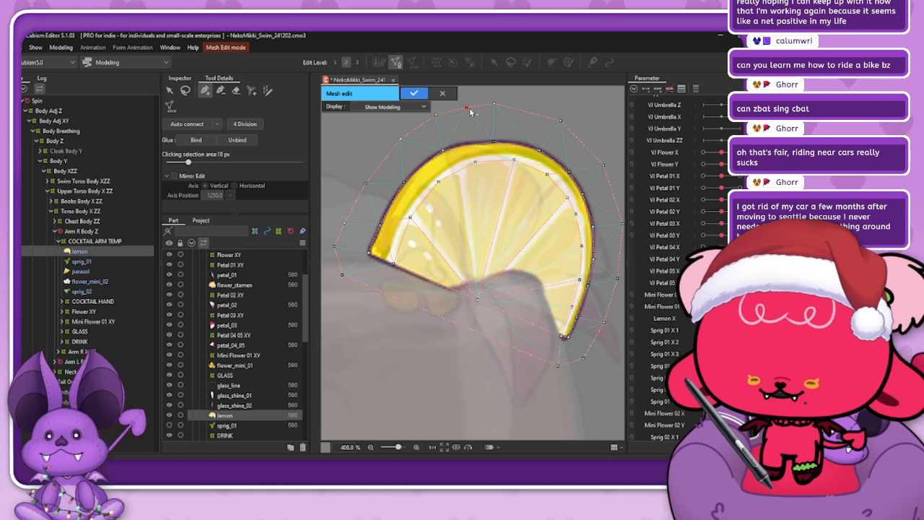
pyautogui.click(513, 109)
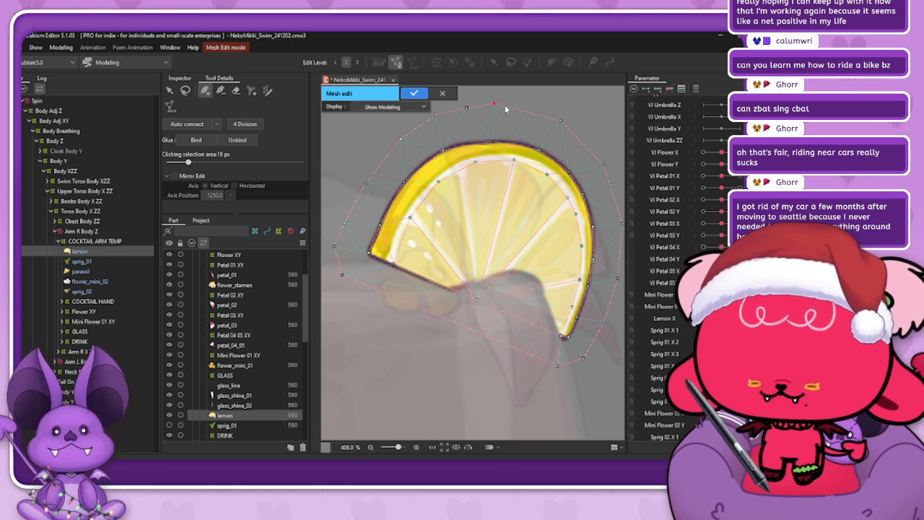
pyautogui.hotkey('ctrl', 'z')
pyautogui.hotkey('ctrl', 'z')
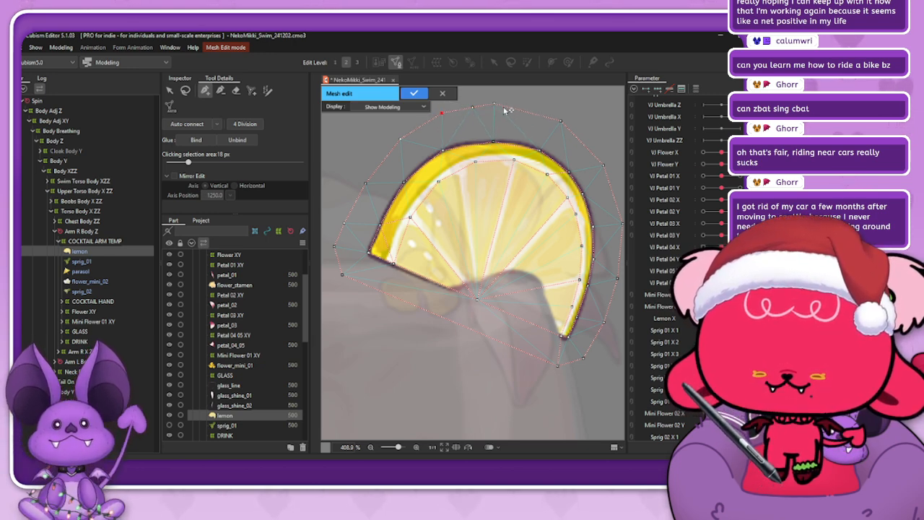
pyautogui.hotkey('ctrl', 'z')
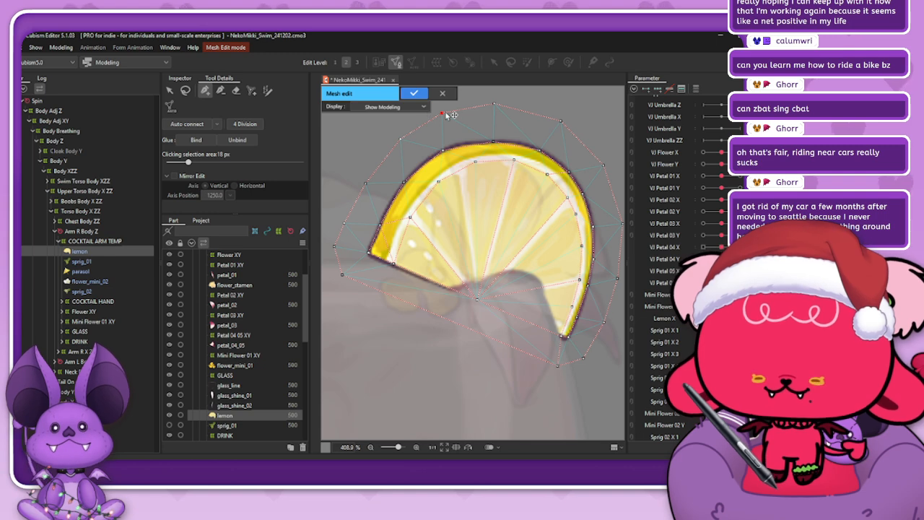
# - Shift the outer outline vertices above the lemon clockwise so they are evenly spaced across the top
pyautogui.moveTo(451, 115); pyautogui.dragTo(581, 135)
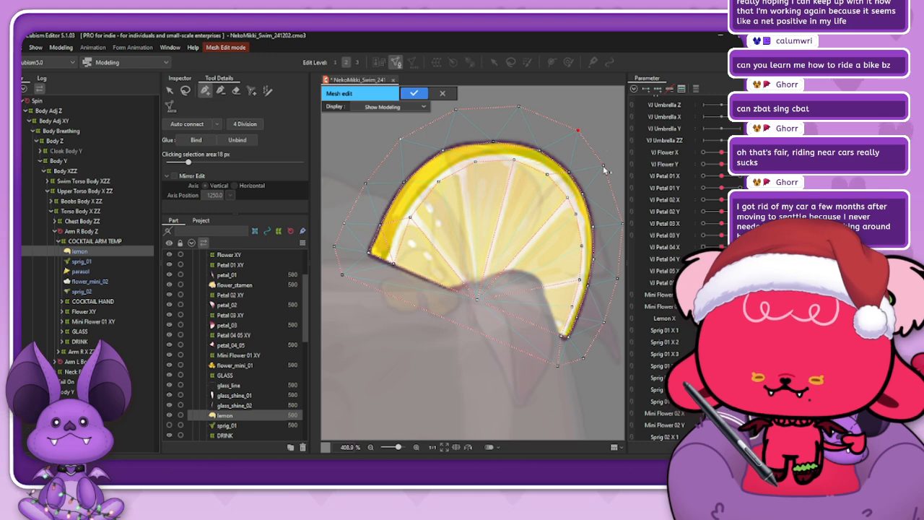
pyautogui.scroll(-2, 518, 168)
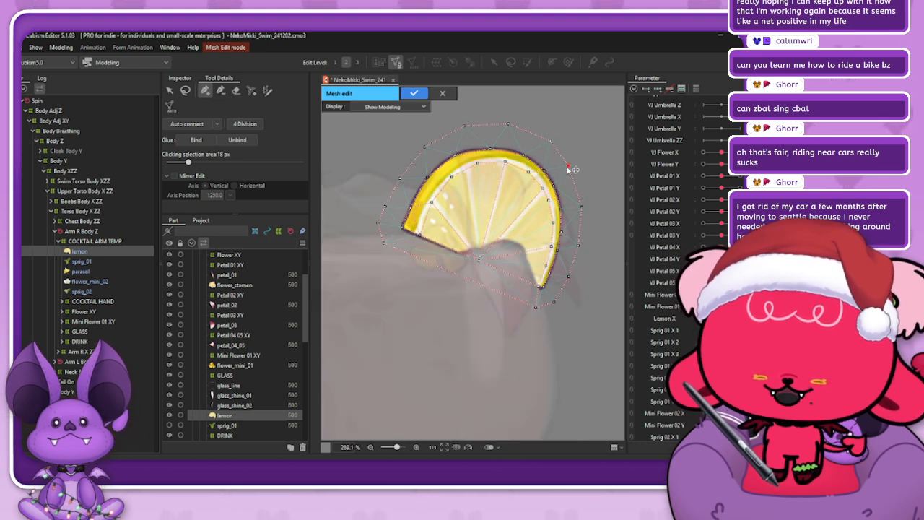
pyautogui.scroll(2, 574, 173)
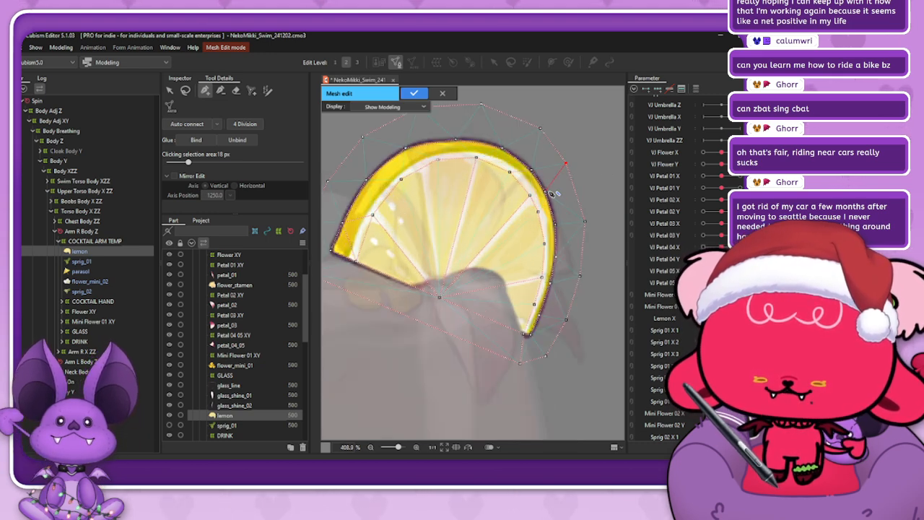
# - Adjust the outer rind vertex on the lemon's upper right and add a vertex on the inside of the rind beside it
pyautogui.click(547, 193)
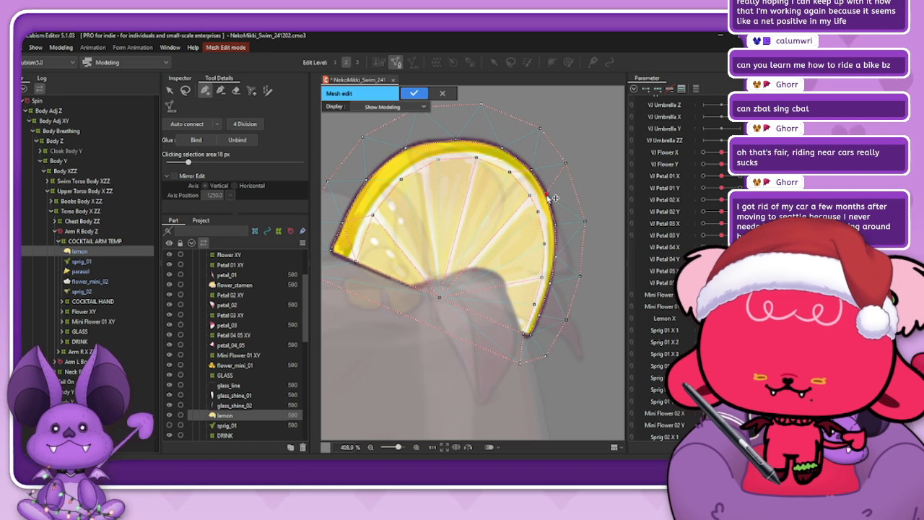
pyautogui.click(540, 216)
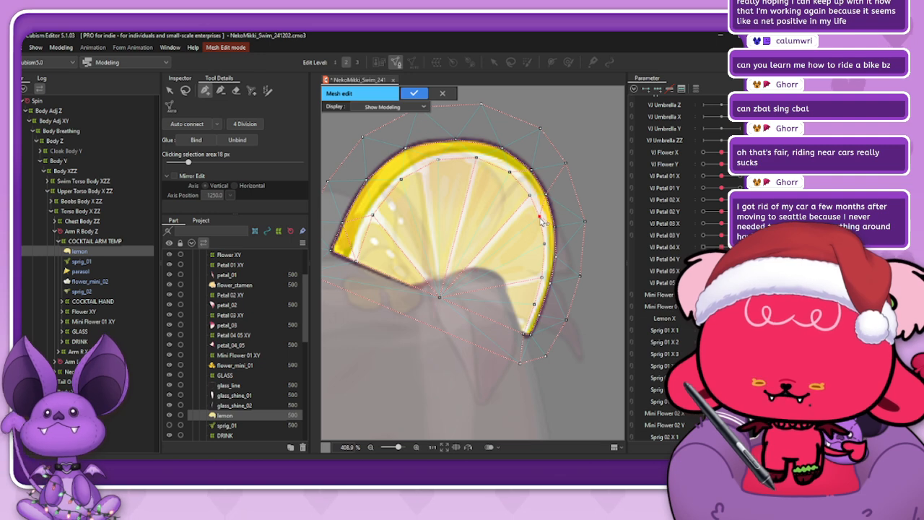
pyautogui.click(544, 245)
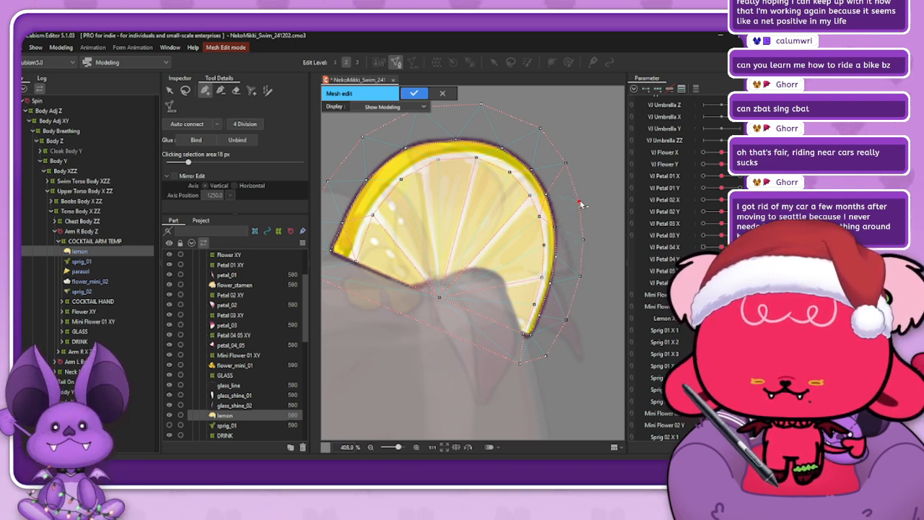
# - Respace the outer outline vertices down the lemon's right side and add one below the slice's lower tip
pyautogui.click(582, 238)
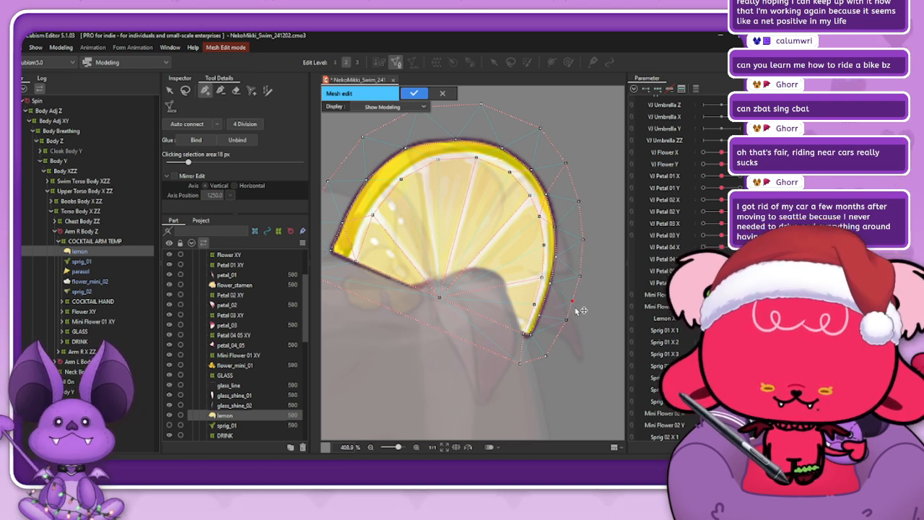
pyautogui.click(564, 335)
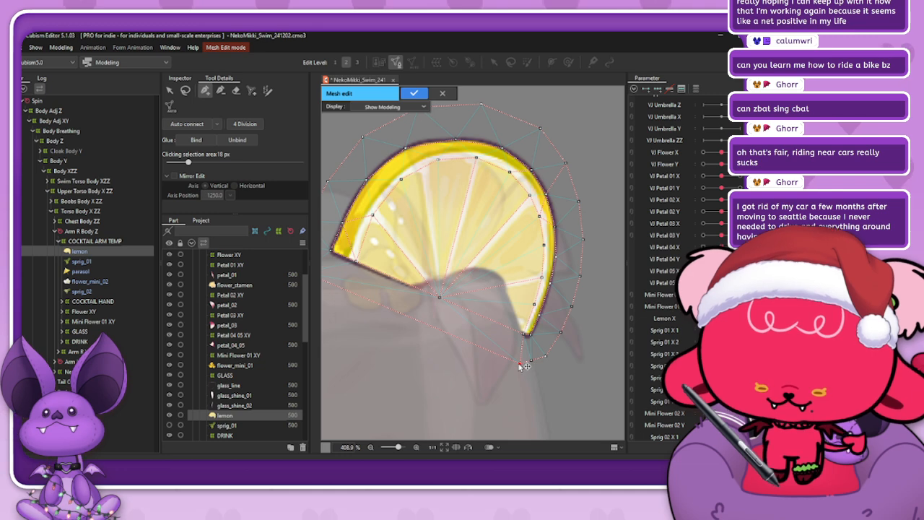
pyautogui.scroll(-1, 520, 363)
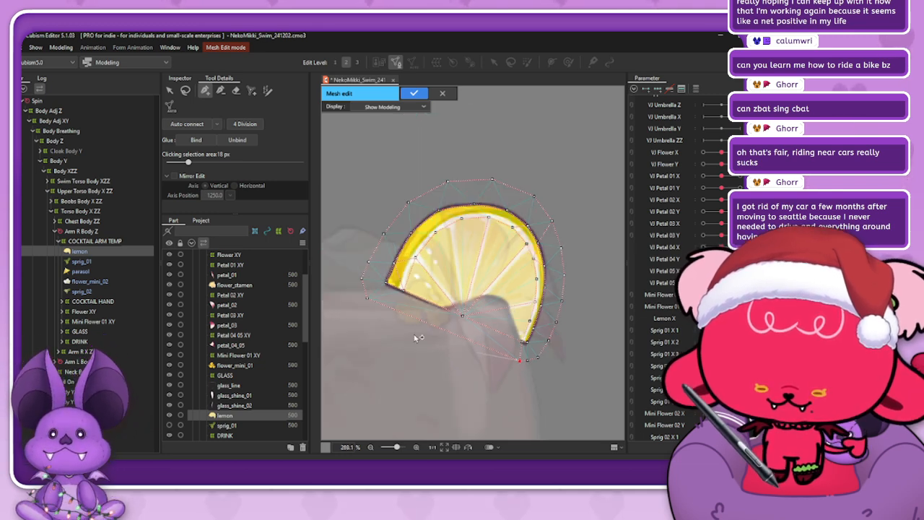
pyautogui.scroll(1, 413, 326)
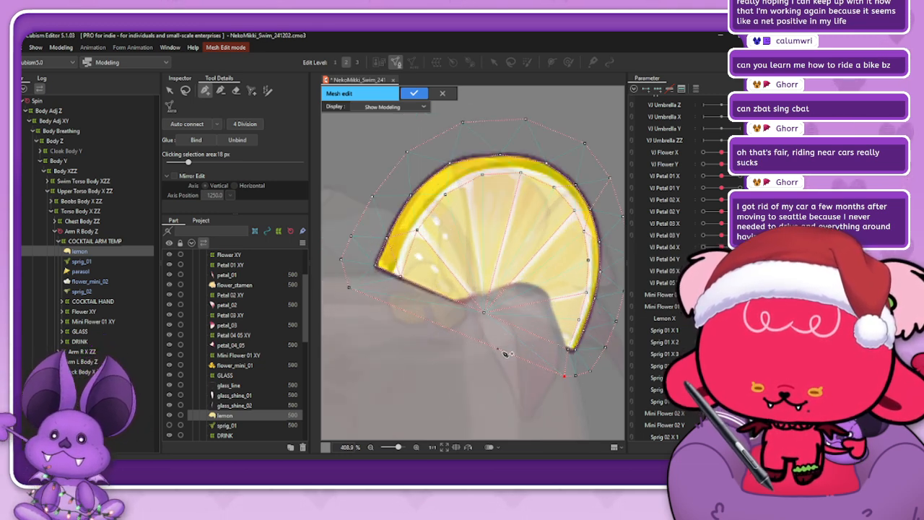
# - Complete the outer mesh outline beneath the lemon's cut edge and respace the inner rind vertices across the upper-left arc
pyautogui.click(503, 352)
pyautogui.click(416, 323)
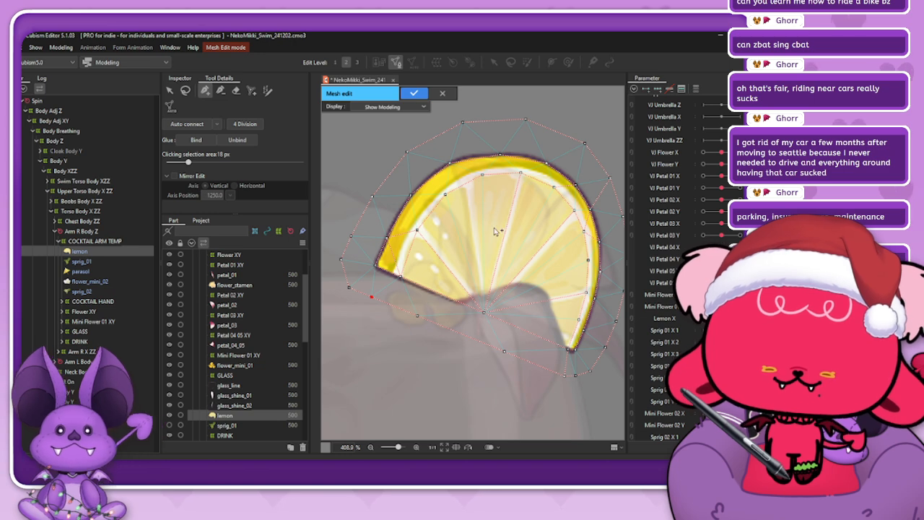
pyautogui.click(223, 91)
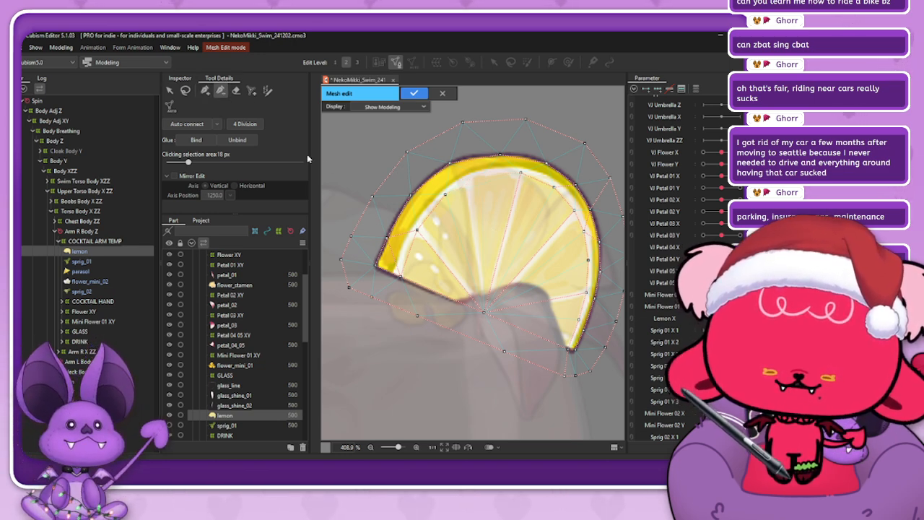
pyautogui.click(205, 91)
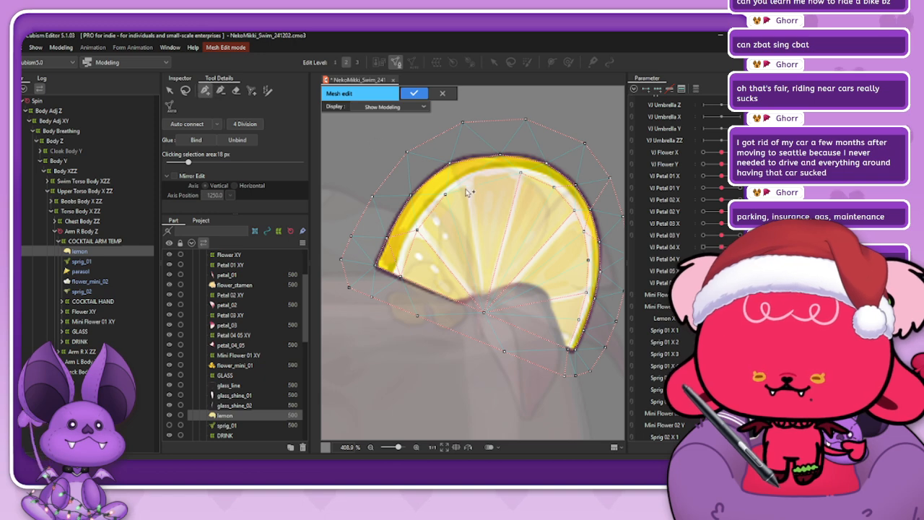
pyautogui.click(439, 199)
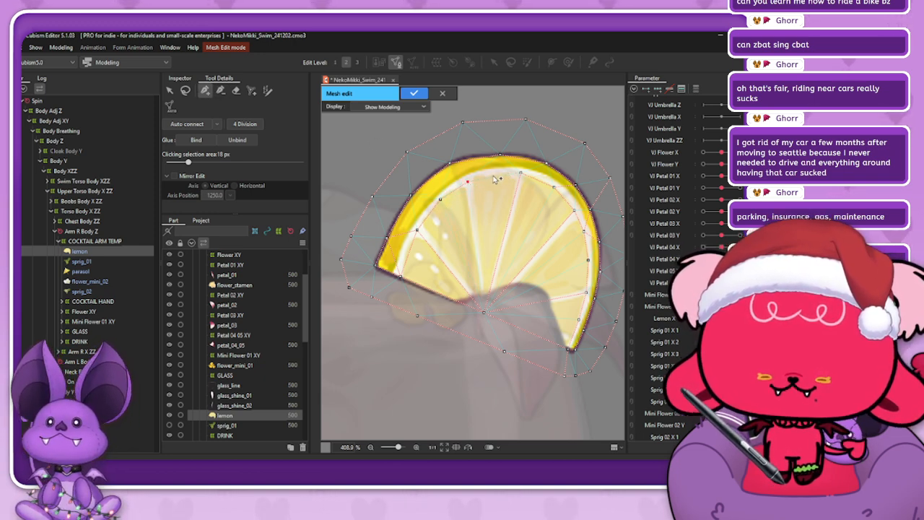
pyautogui.click(493, 174)
pyautogui.click(522, 173)
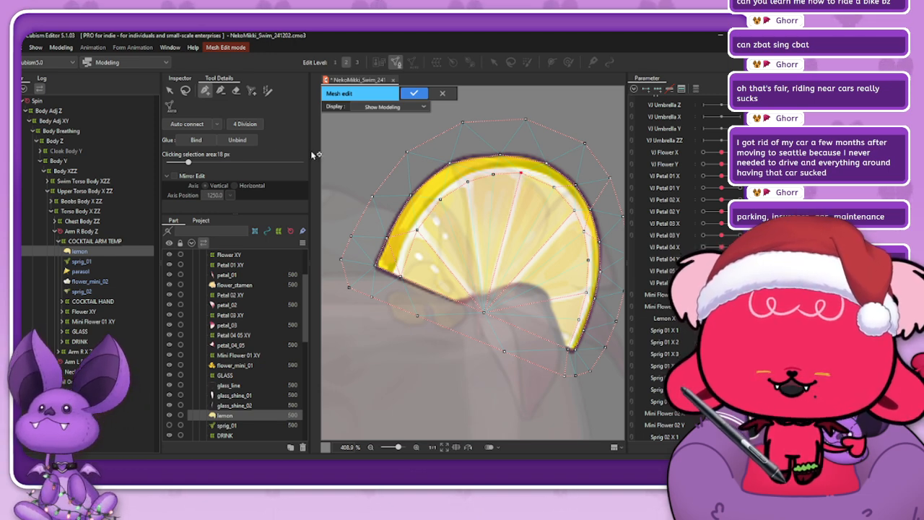
# - Shift the outer rind vertices along the lemon's upper-left edge and top so they are evenly spaced
pyautogui.click(185, 91)
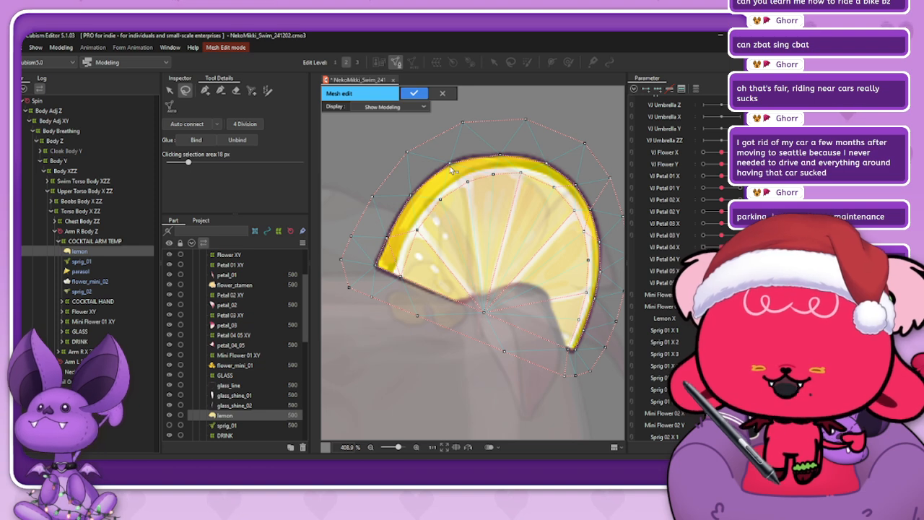
pyautogui.click(439, 171)
pyautogui.click(413, 197)
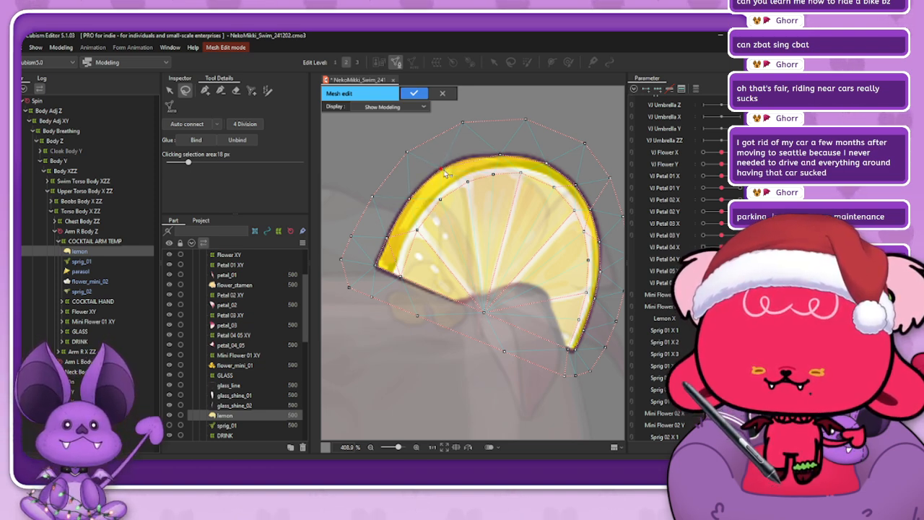
pyautogui.click(204, 90)
pyautogui.click(474, 163)
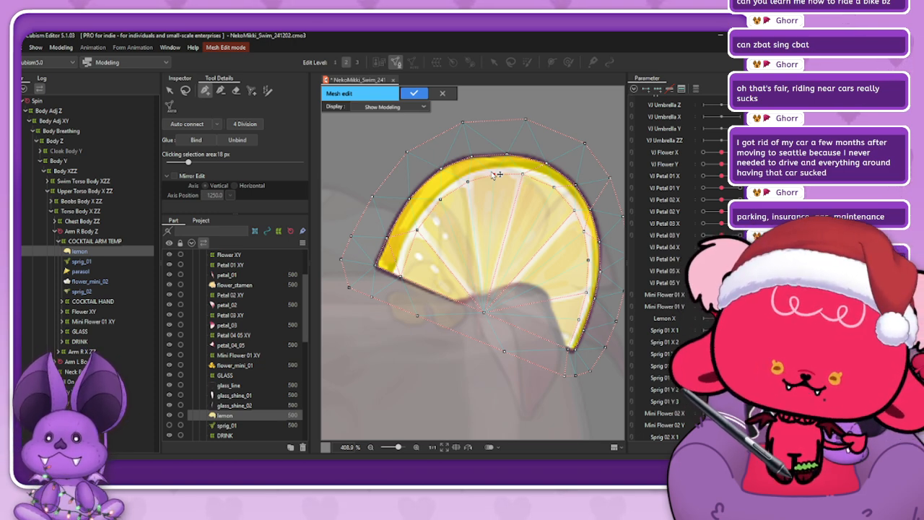
# - Replace the outer outline vertex above the lemon's upper left with two evenly spaced vertices and reconnect the outline
pyautogui.click(185, 91)
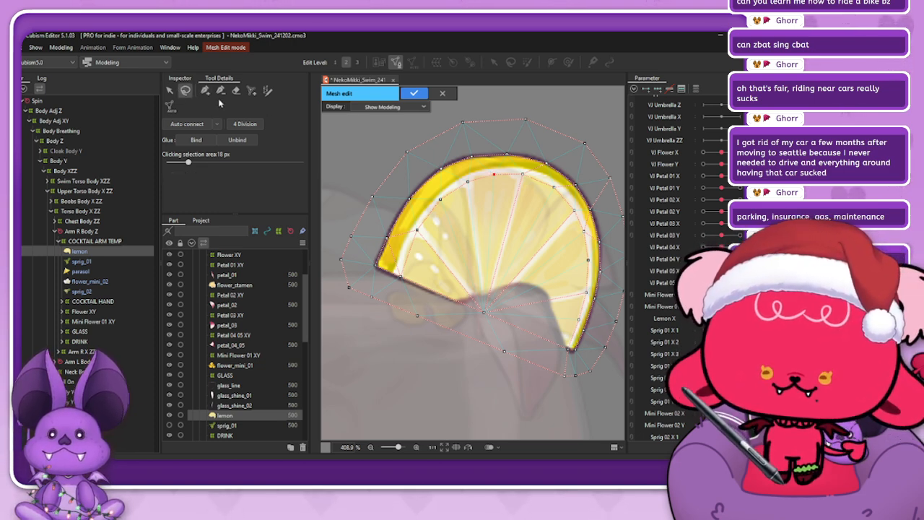
pyautogui.click(205, 90)
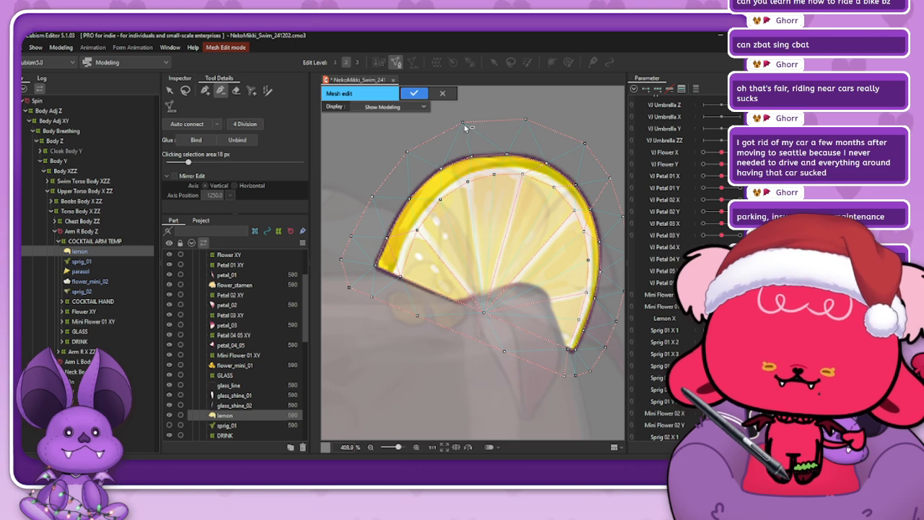
pyautogui.click(205, 90)
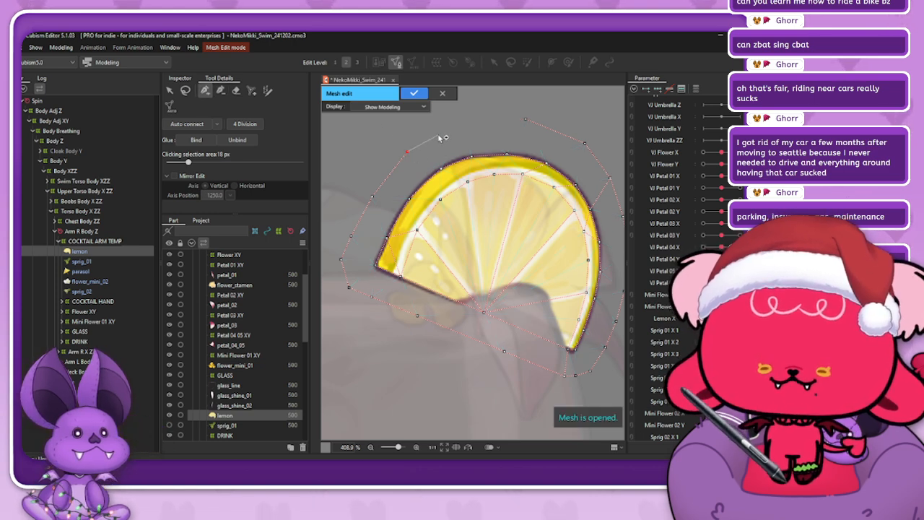
pyautogui.click(438, 133)
pyautogui.click(482, 122)
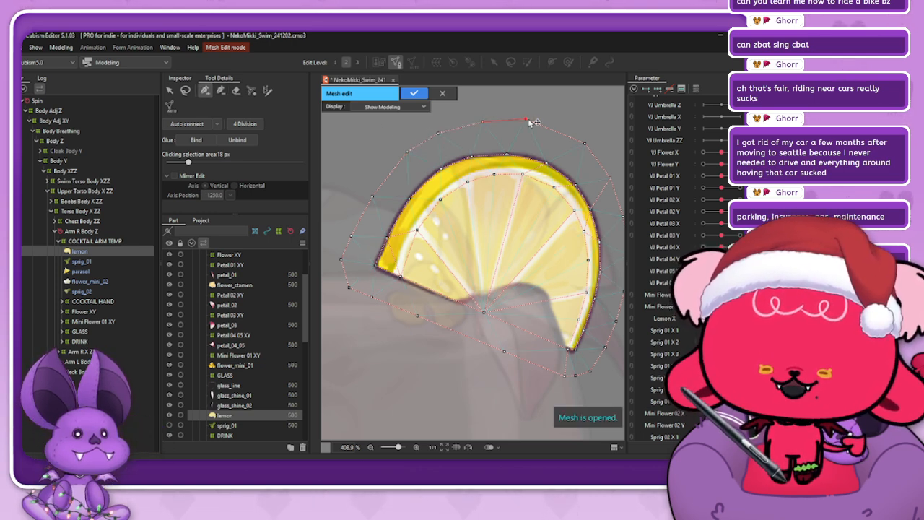
pyautogui.click(525, 120)
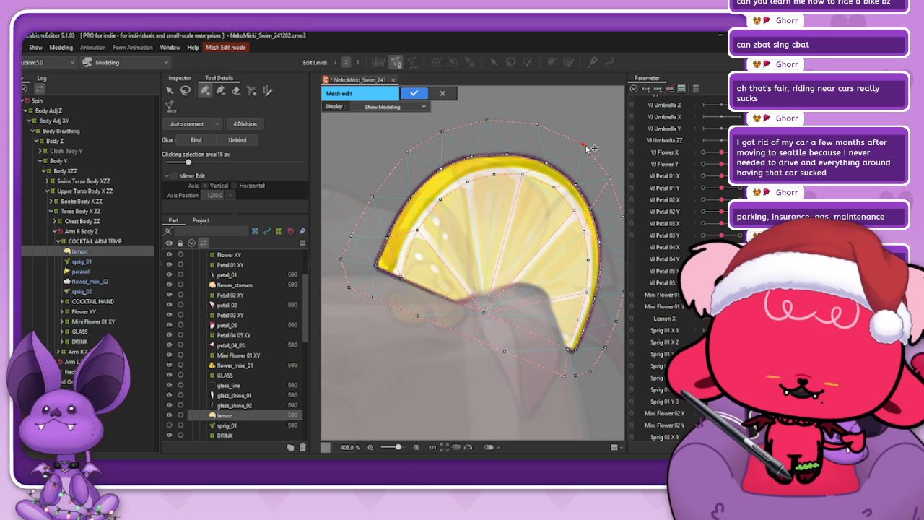
# - Connect inner rind vertices to the lemon's centre vertex so the mesh edges follow the segment lines
pyautogui.scroll(-2, 493, 147)
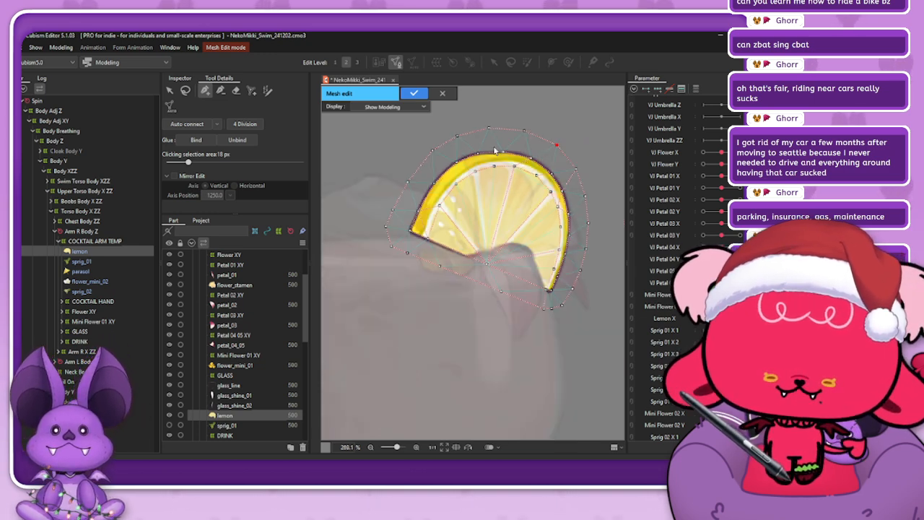
pyautogui.scroll(4, 527, 145)
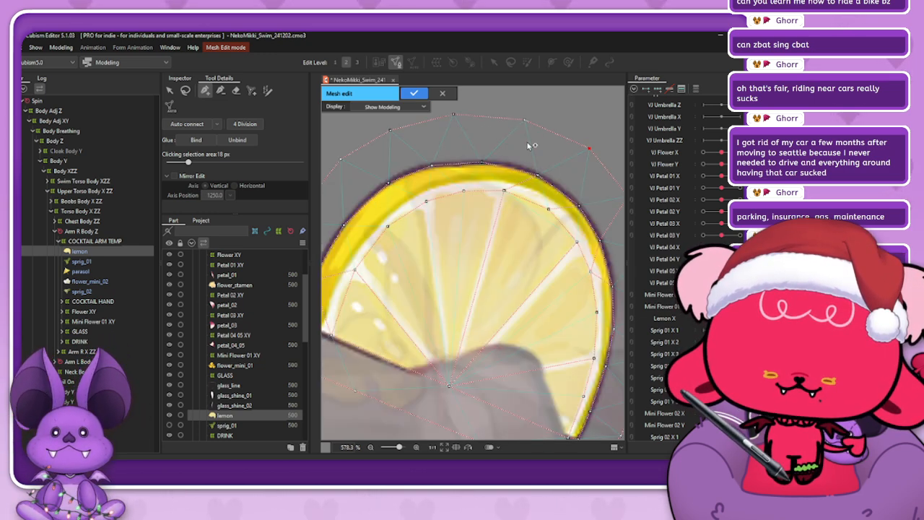
pyautogui.click(548, 210)
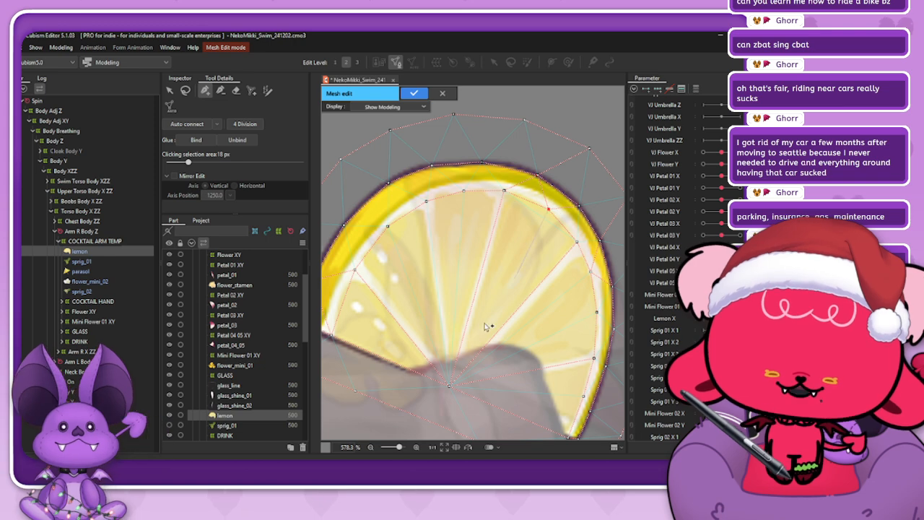
pyautogui.click(448, 386)
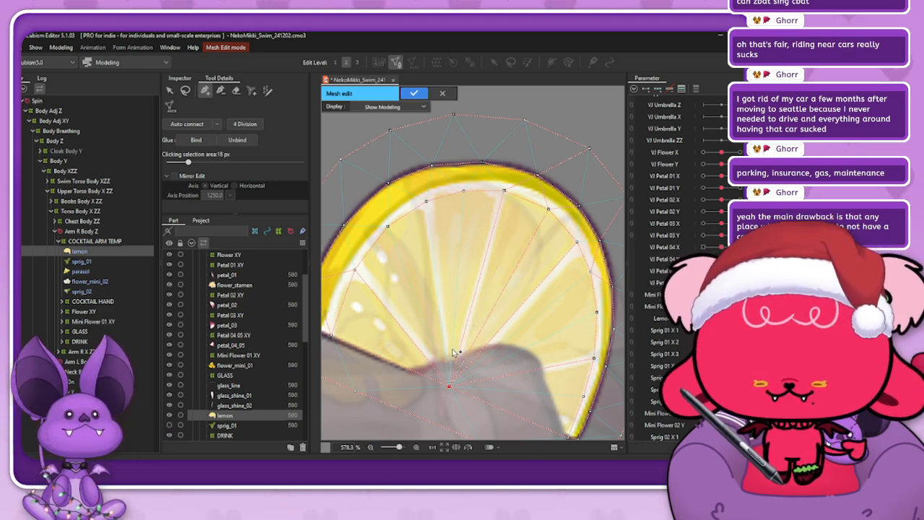
pyautogui.scroll(-2, 453, 352)
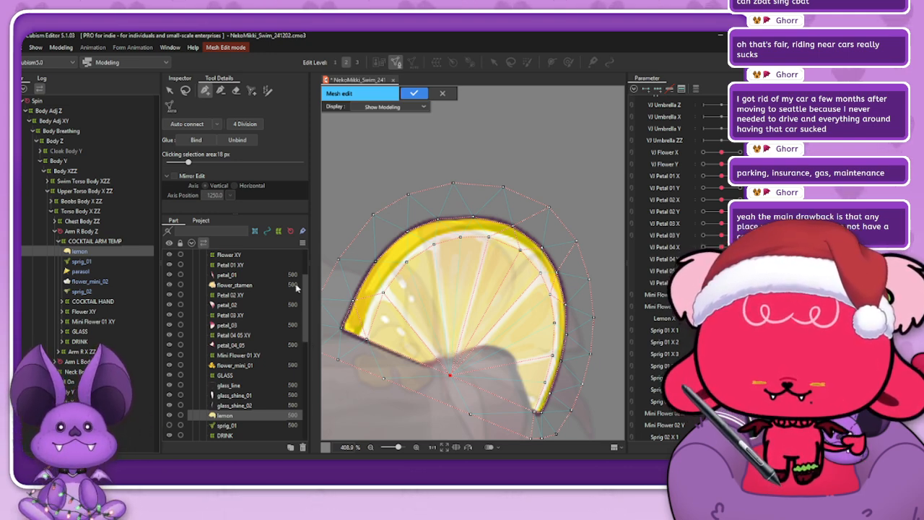
pyautogui.click(383, 296)
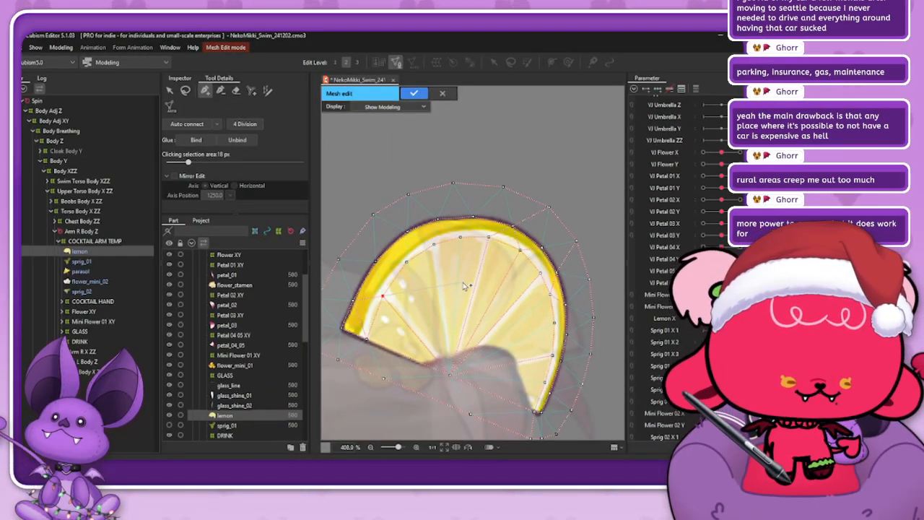
# - Nudge the outline vertex below the lemon, auto-connect the mesh and apply the mesh edit
pyautogui.scroll(-4, 464, 286)
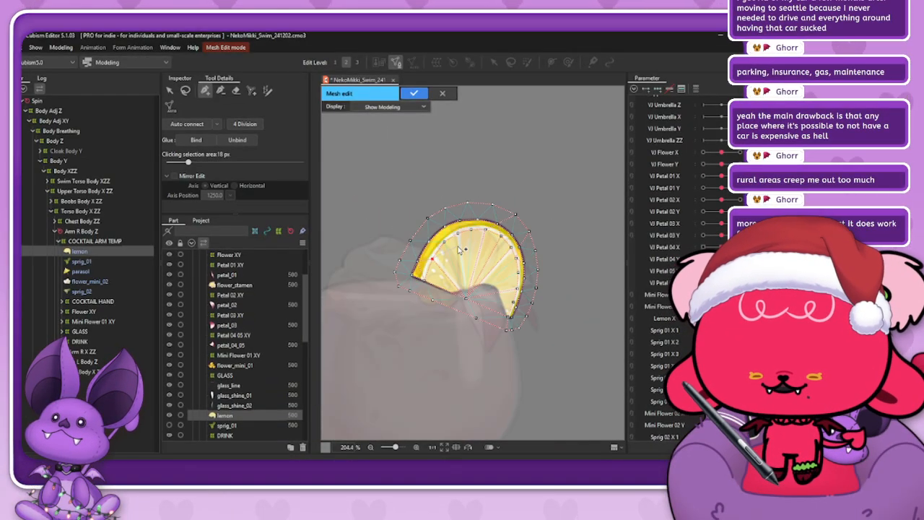
pyautogui.scroll(2, 460, 250)
pyautogui.scroll(-2, 462, 250)
pyautogui.scroll(2, 464, 251)
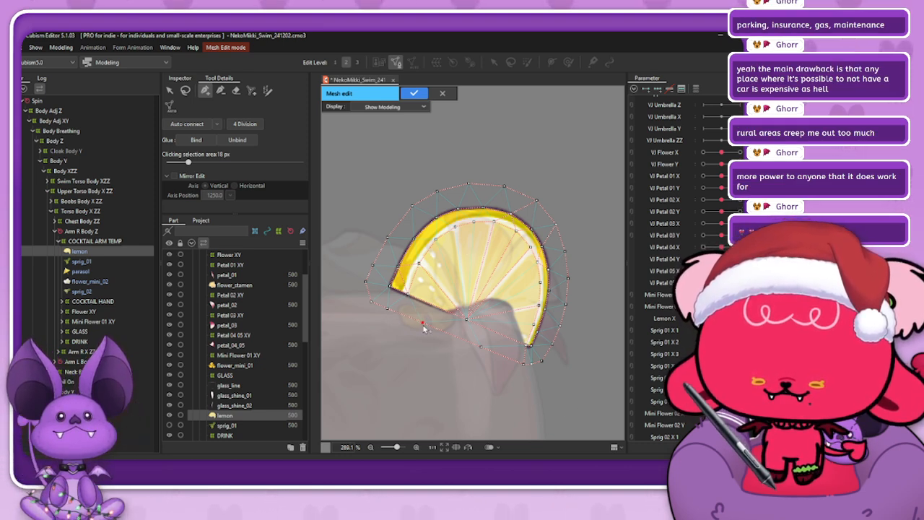
pyautogui.moveTo(482, 350); pyautogui.dragTo(484, 350)
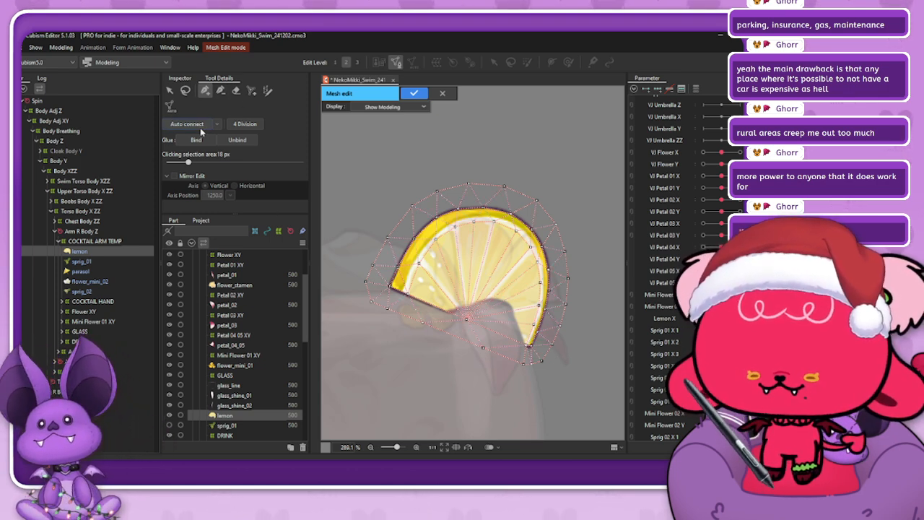
pyautogui.click(423, 93)
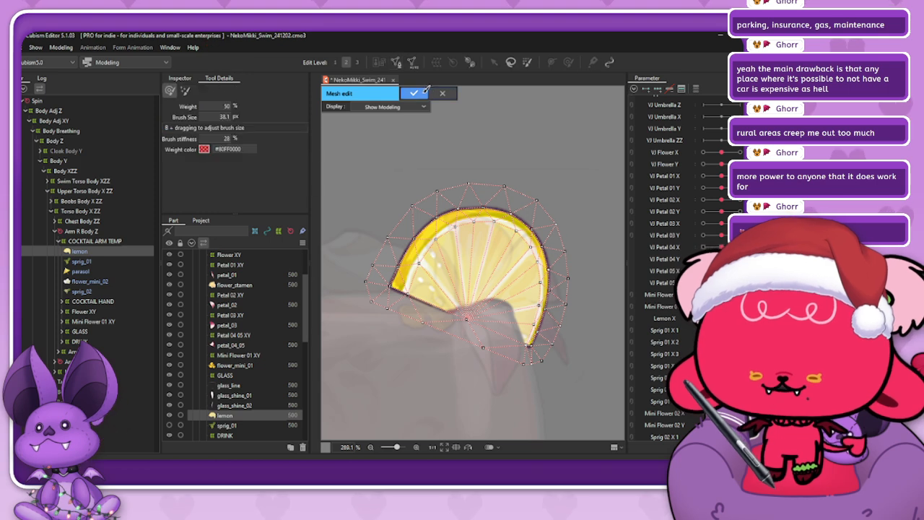
# - Create a rotation deformer named Lemon X as the parent of the lemon, with VACATION_JUICE_GRP as destination part
pyautogui.scroll(-2, 520, 246)
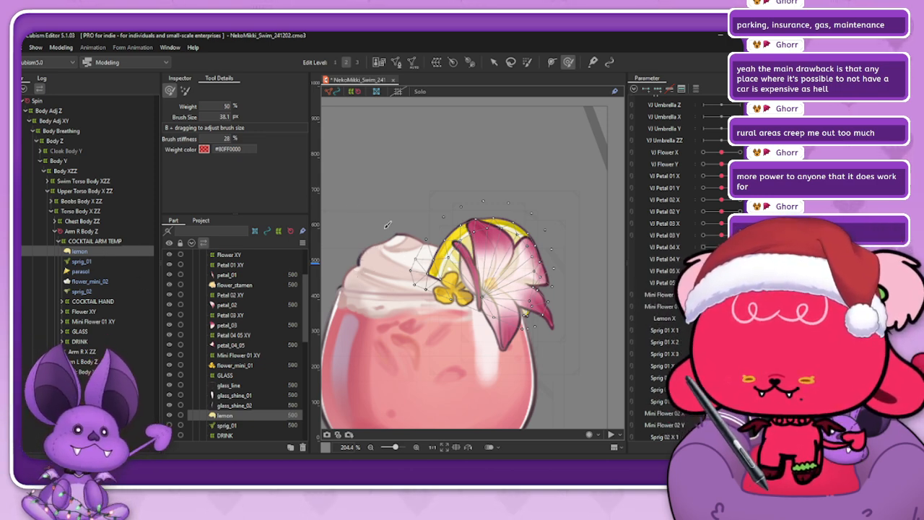
pyautogui.click(434, 64)
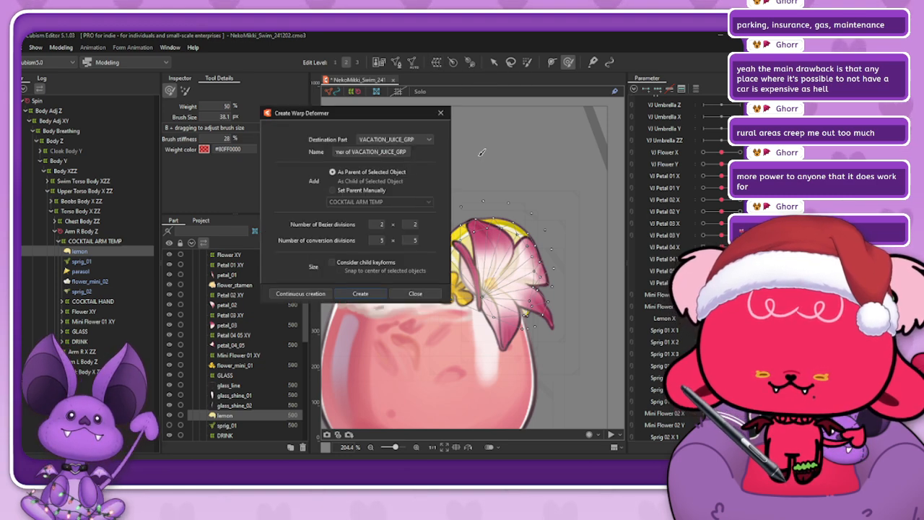
pyautogui.click(441, 114)
pyautogui.click(452, 64)
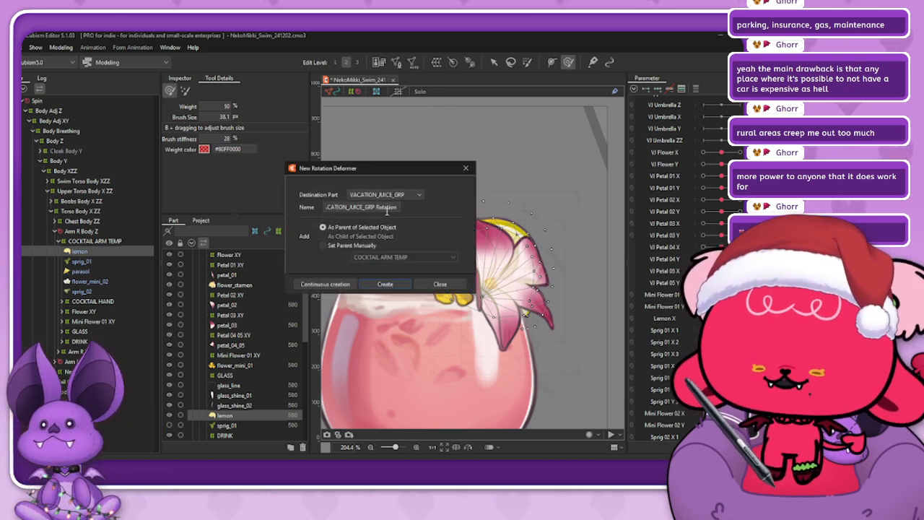
pyautogui.write('Lemon')
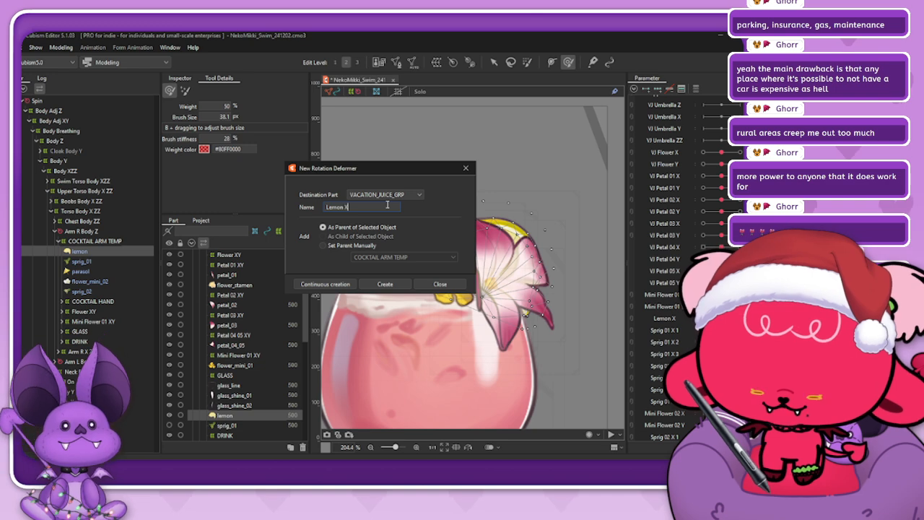
pyautogui.write('X')
pyautogui.click(382, 286)
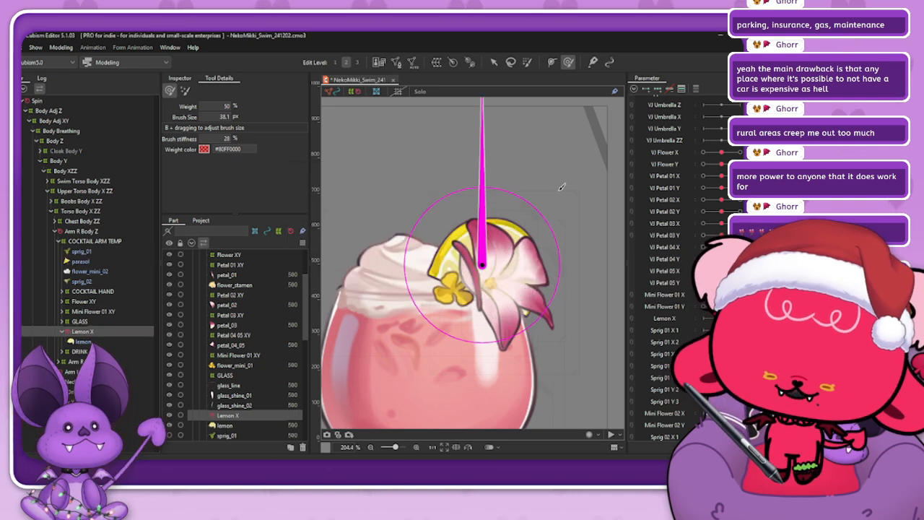
# - Isolate the Lemon X deformer together with the lemon in Solo view
pyautogui.scroll(-2, 511, 286)
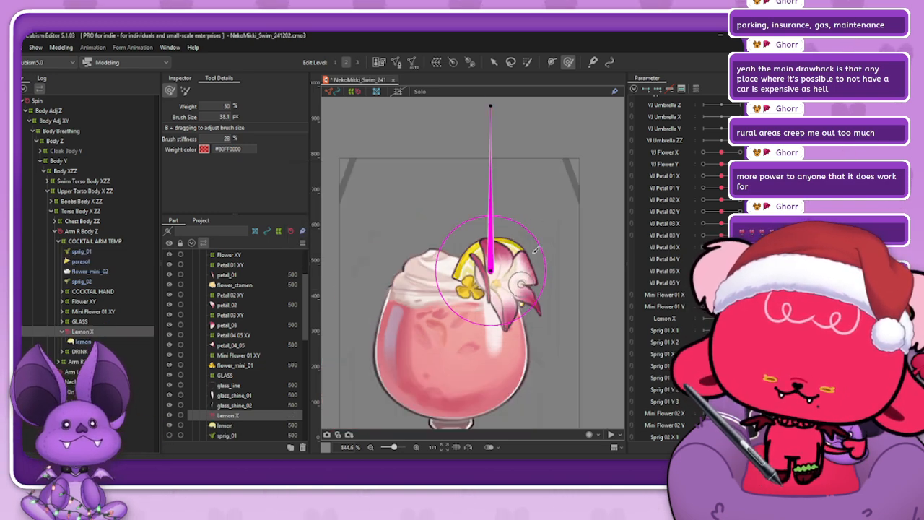
pyautogui.click(81, 342)
pyautogui.click(418, 92)
pyautogui.scroll(2, 500, 250)
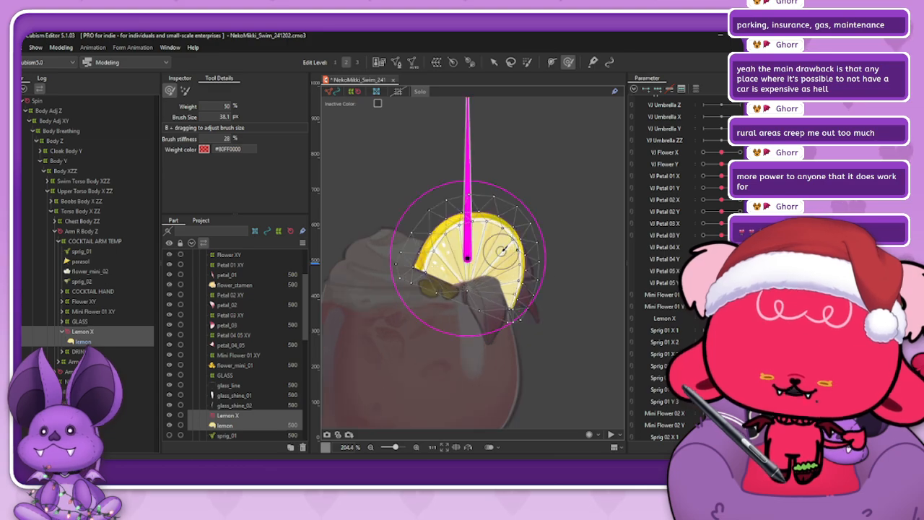
# - Move the Lemon X deformer's pivot down to the slice's centre point, then shorten its handle and shrink its circle
pyautogui.click(494, 63)
pyautogui.moveTo(529, 210); pyautogui.dragTo(502, 231)
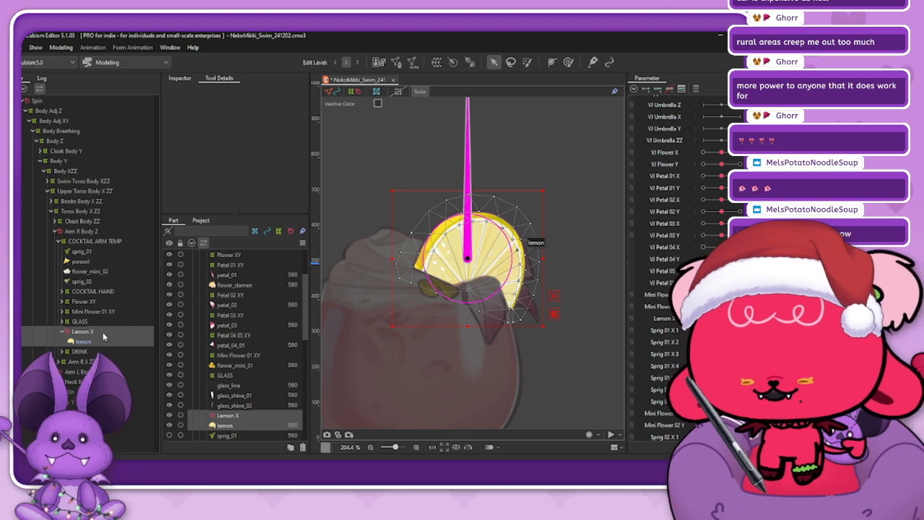
pyautogui.click(101, 331)
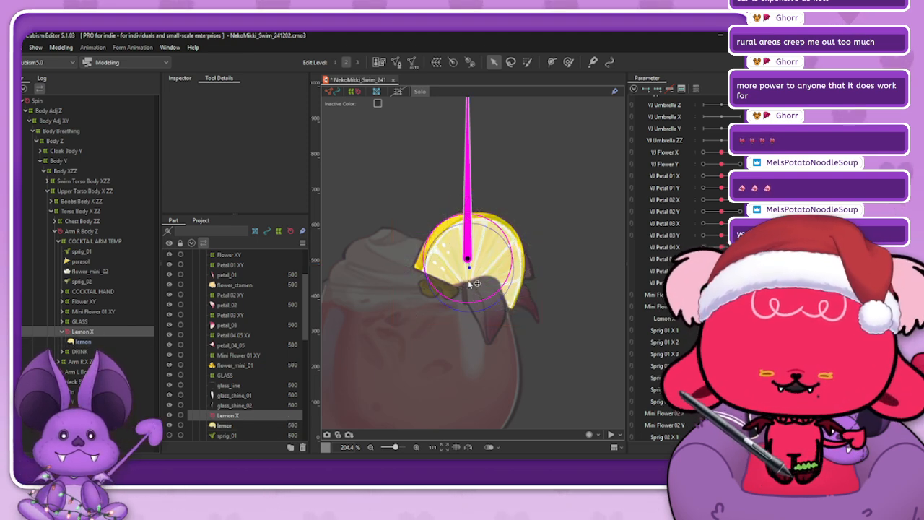
pyautogui.scroll(-2, 475, 283)
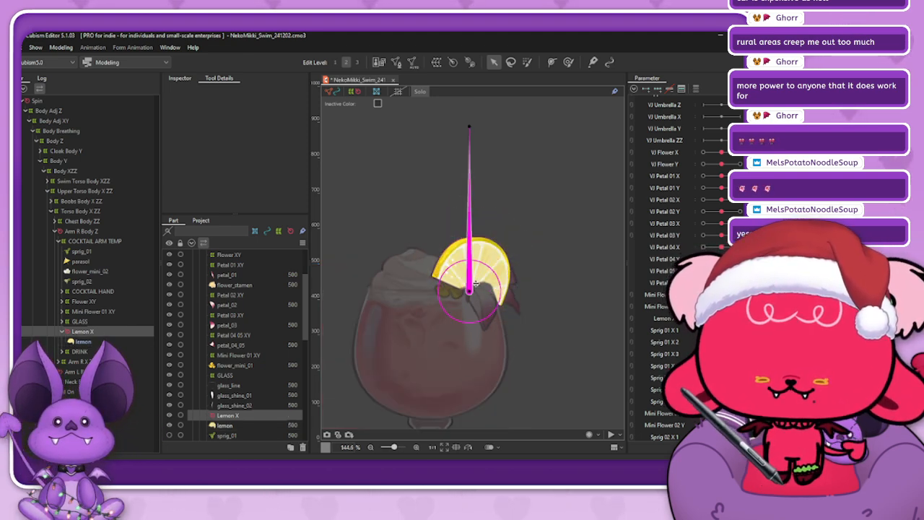
pyautogui.moveTo(469, 126); pyautogui.dragTo(474, 207)
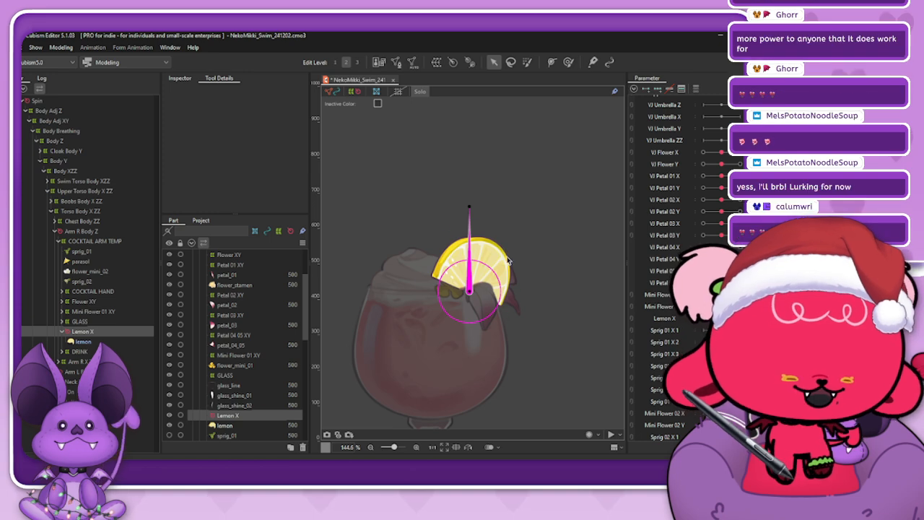
pyautogui.moveTo(492, 272); pyautogui.dragTo(480, 281)
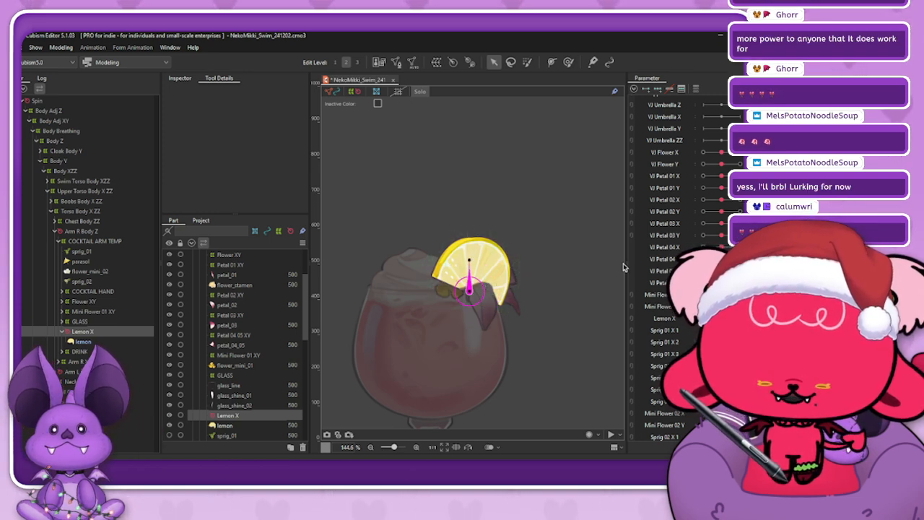
# - Tilt the Lemon X deformer's handle along the slice's middle axis and target the Lemon X parameter for keying
pyautogui.scroll(-2, 487, 238)
pyautogui.scroll(2, 462, 329)
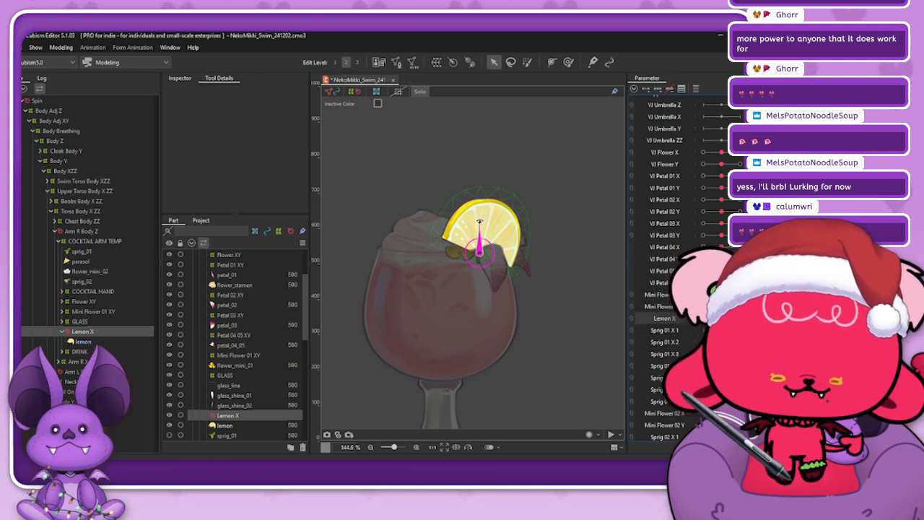
pyautogui.moveTo(496, 226); pyautogui.dragTo(515, 221)
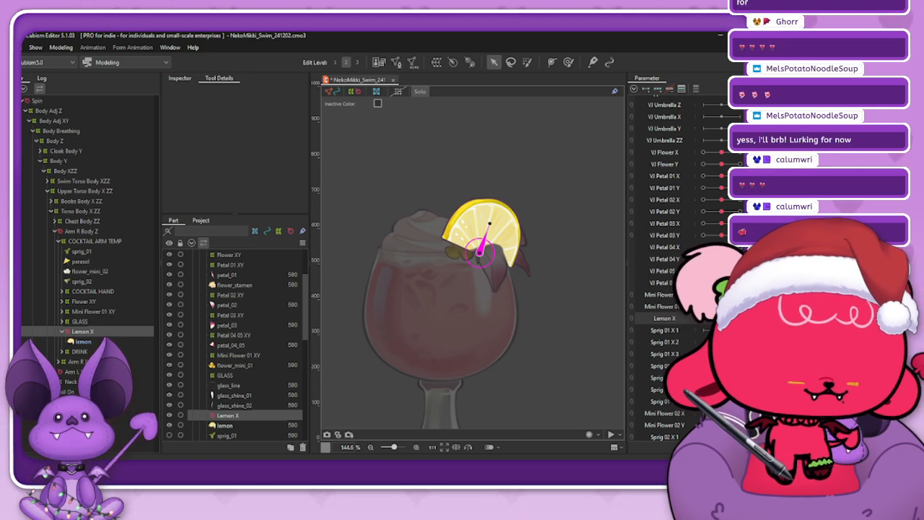
pyautogui.rightClick(628, 318)
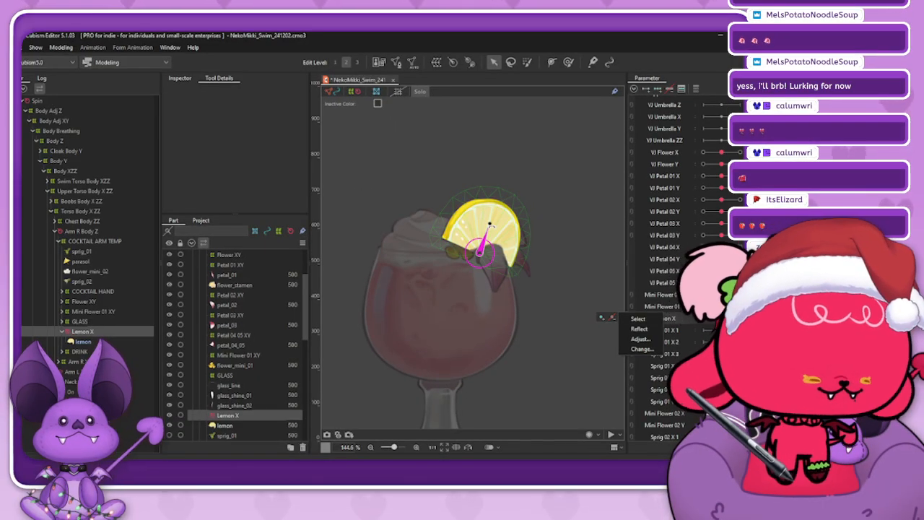
pyautogui.click(721, 319)
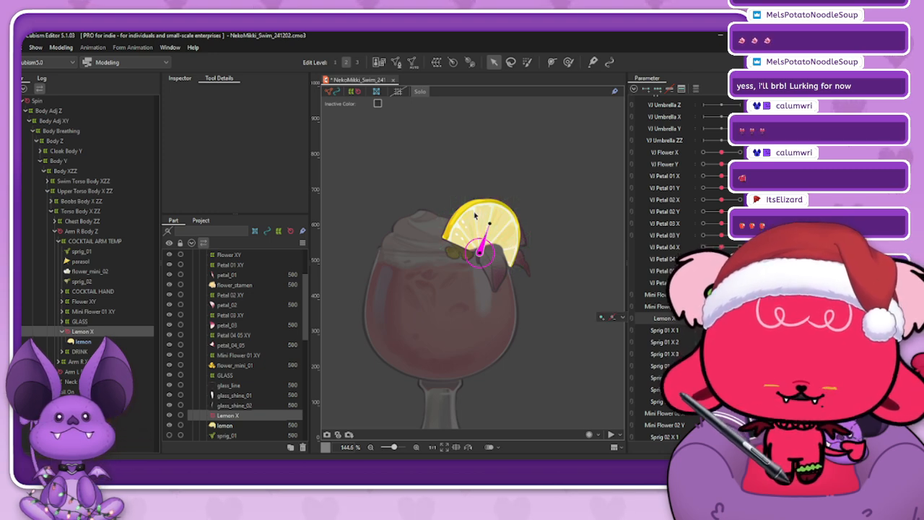
# - Rotate the Lemon X deformer slightly clockwise, reset its parameter, and move the pivot up toward the lemon's cut edge
pyautogui.moveTo(487, 224); pyautogui.dragTo(494, 226)
pyautogui.moveTo(739, 318); pyautogui.dragTo(726, 318)
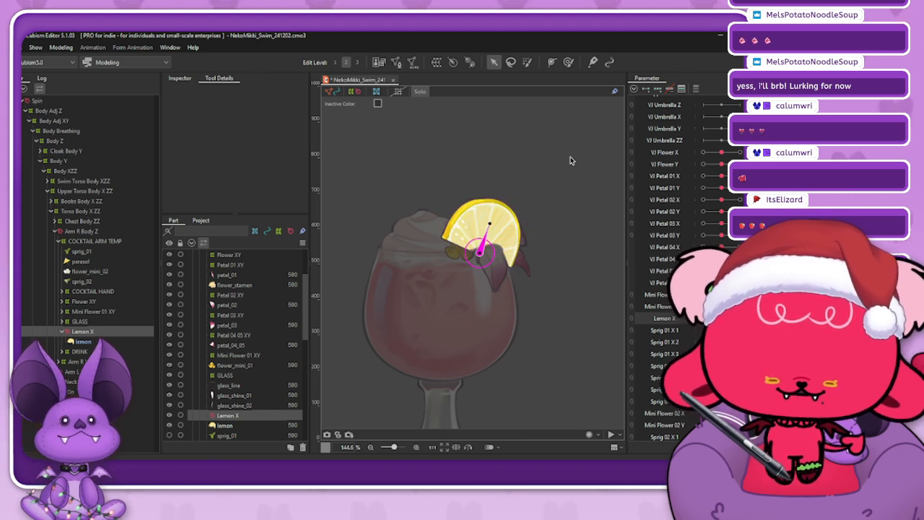
pyautogui.scroll(2, 481, 245)
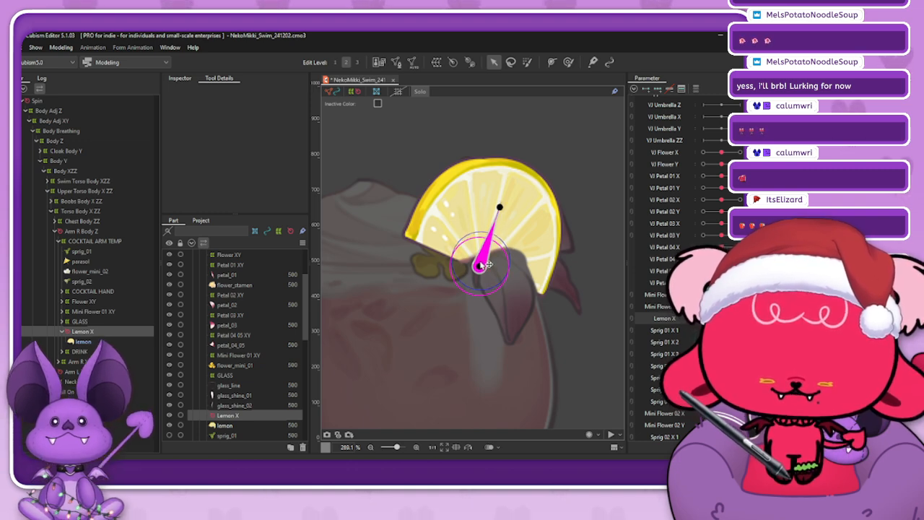
pyautogui.moveTo(481, 265); pyautogui.dragTo(480, 259)
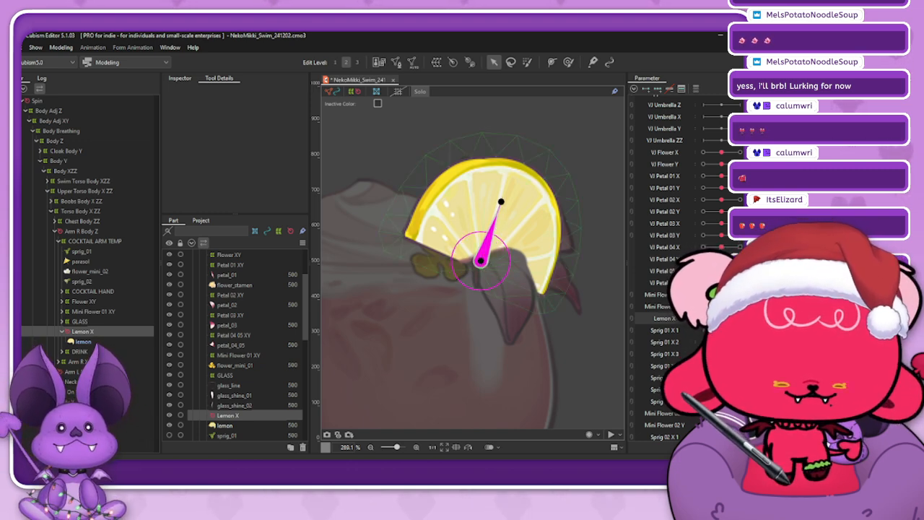
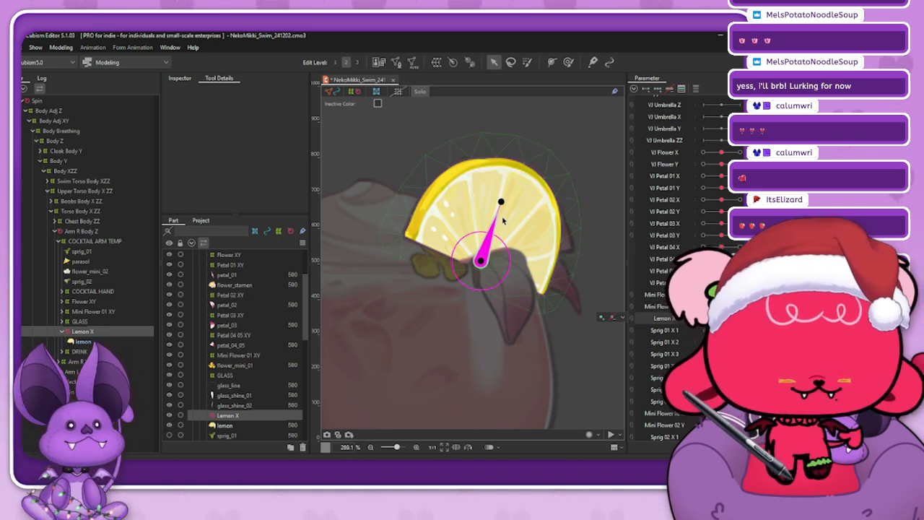
# - Shift the Lemon X pivot to the lemon's inner corner and tilt the lemon clockwise for the parameter's positive end
pyautogui.moveTo(500, 202); pyautogui.dragTo(513, 207)
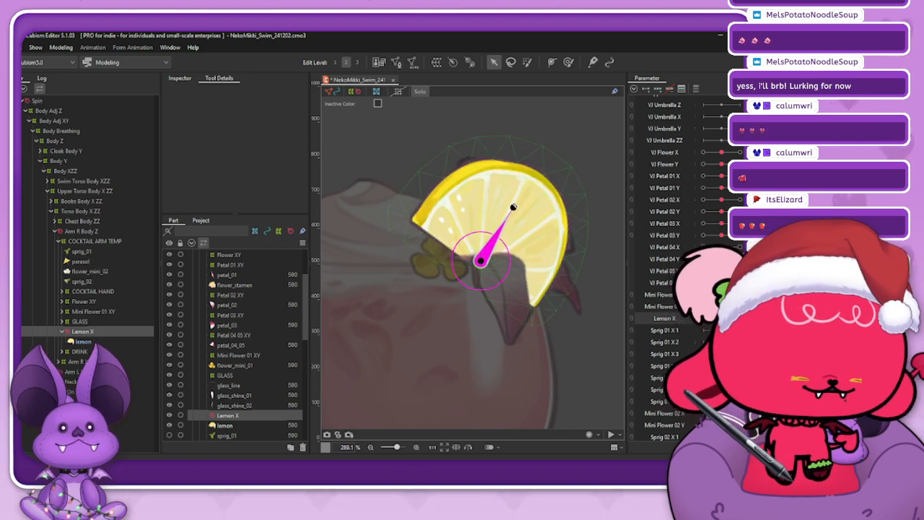
pyautogui.hotkey('ctrl', 'z')
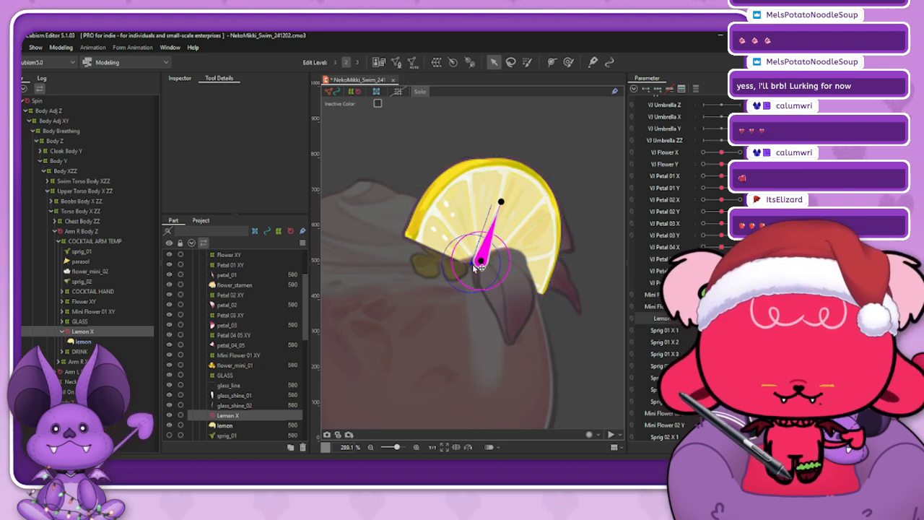
pyautogui.moveTo(477, 267); pyautogui.dragTo(470, 264)
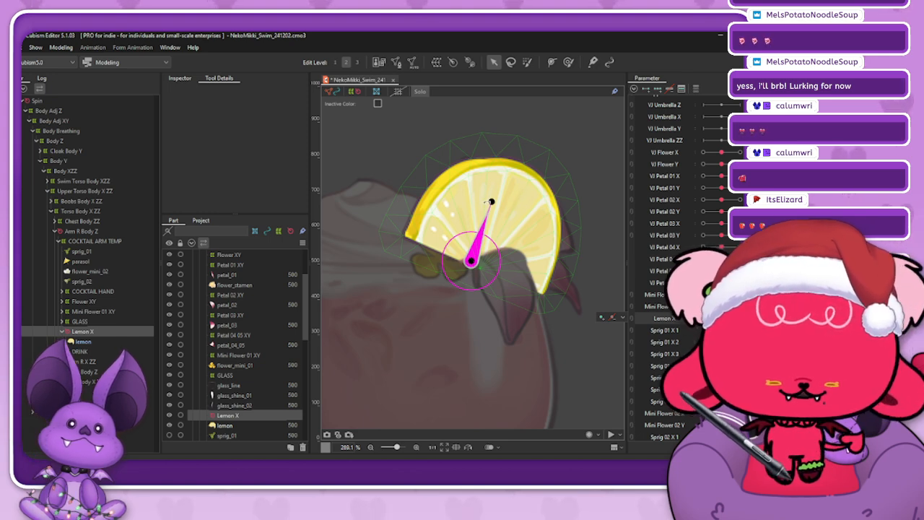
pyautogui.moveTo(492, 201); pyautogui.dragTo(505, 208)
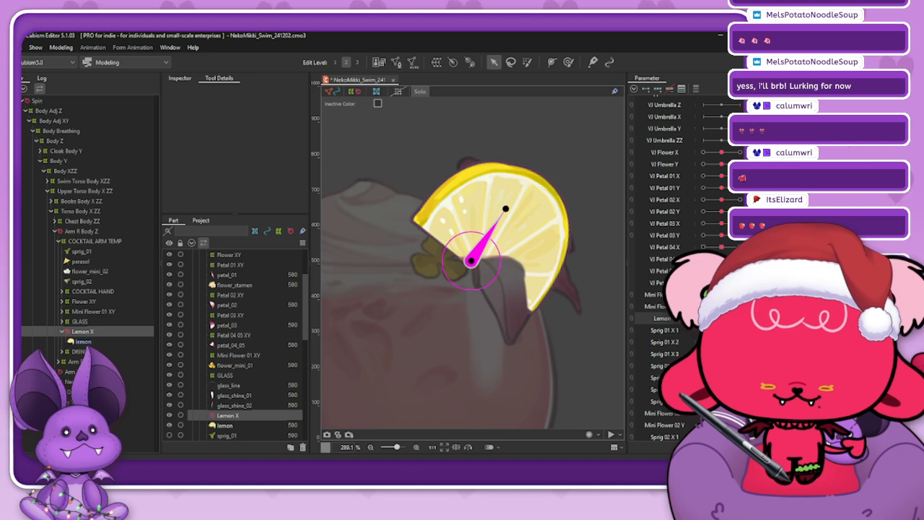
pyautogui.hotkey('ctrl', 'z')
pyautogui.hotkey('ctrl', 'z')
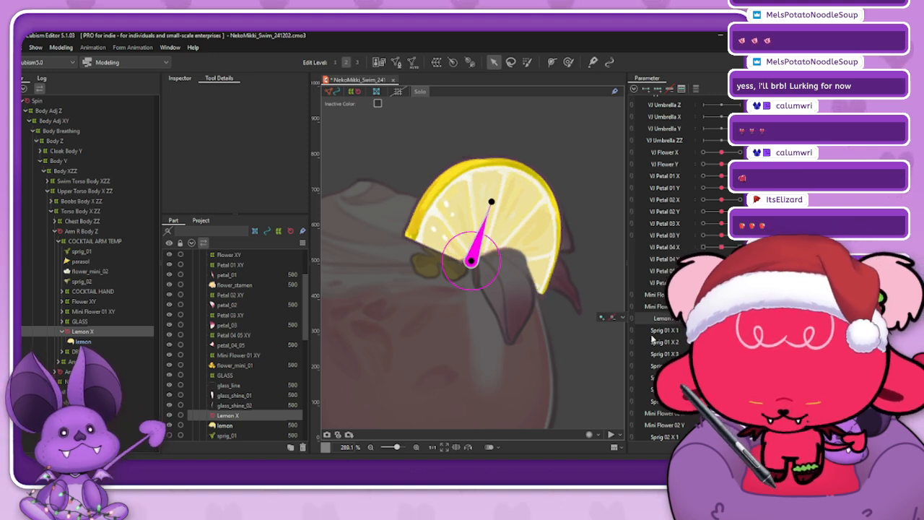
# - Generate the opposite tilt on the Lemon X parameter by blending with a compatibility of -100
pyautogui.hotkey('ctrl', 'shift', 'b')
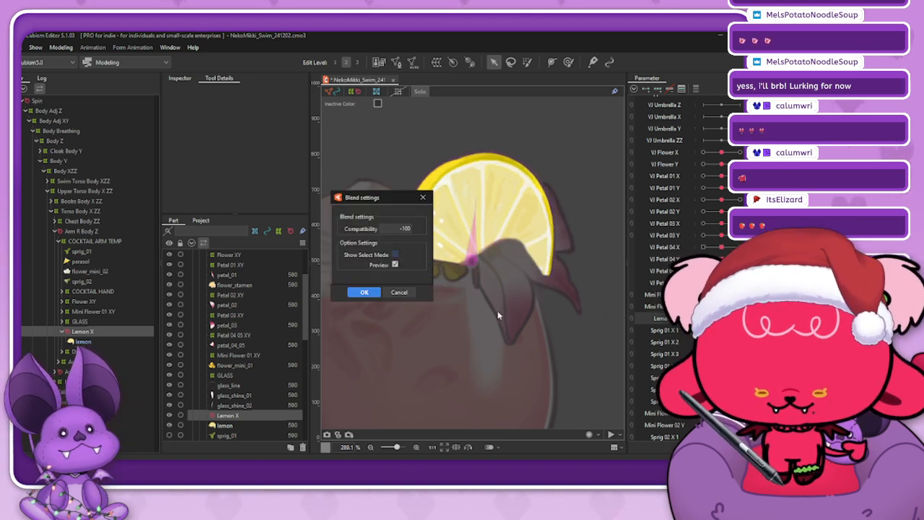
pyautogui.click(364, 291)
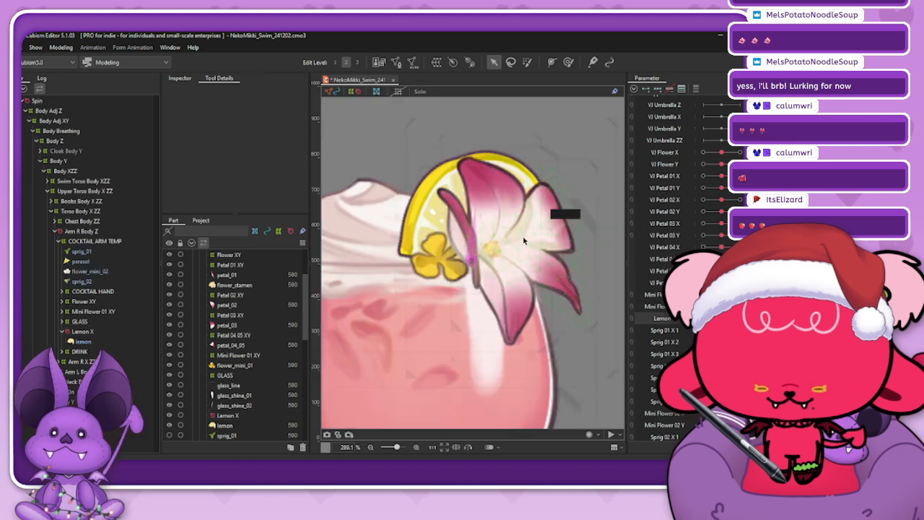
pyautogui.scroll(-2, 524, 241)
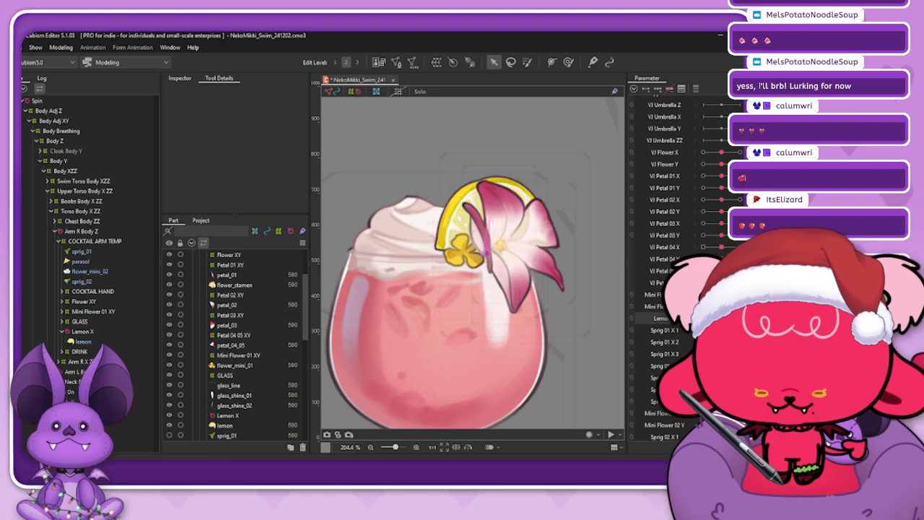
# - Add keys at 0.5 and -0.5 to the Lemon X parameter and test the lemon's swing
pyautogui.click(90, 331)
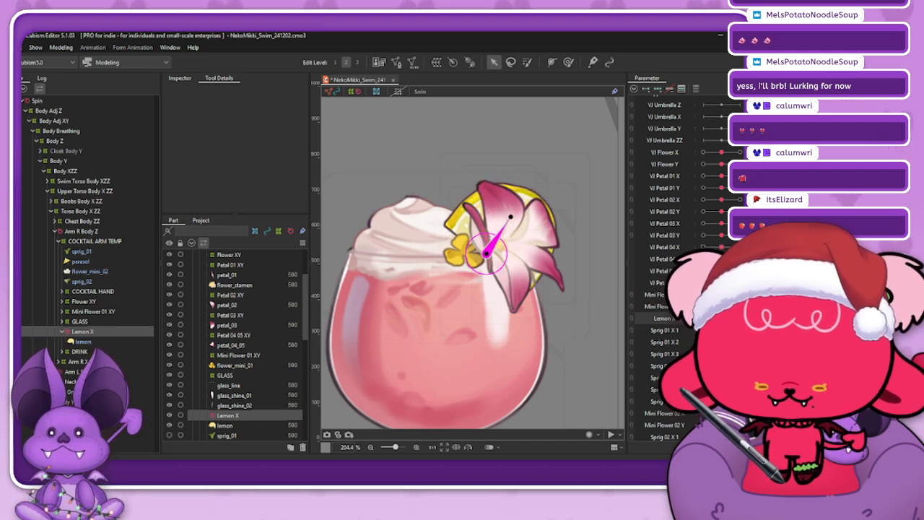
pyautogui.click(721, 319)
pyautogui.doubleClick(647, 320)
pyautogui.click(441, 165)
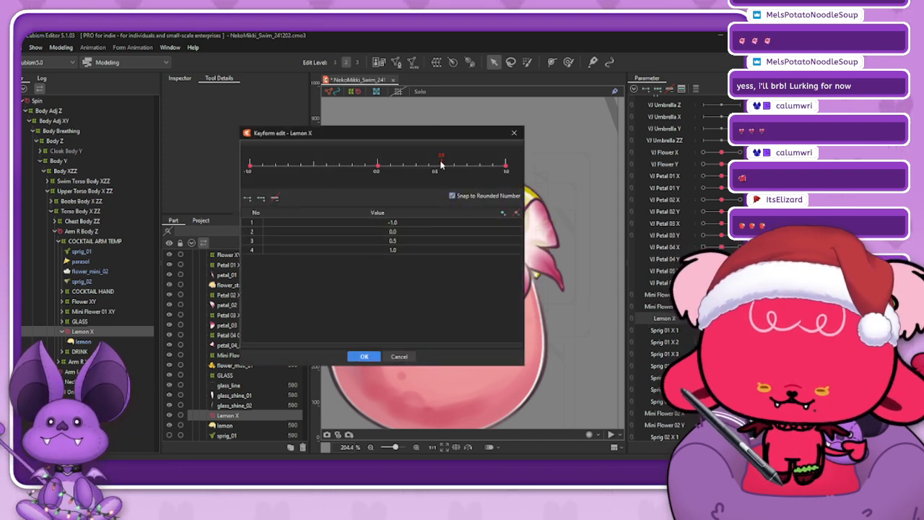
pyautogui.click(314, 164)
pyautogui.click(366, 356)
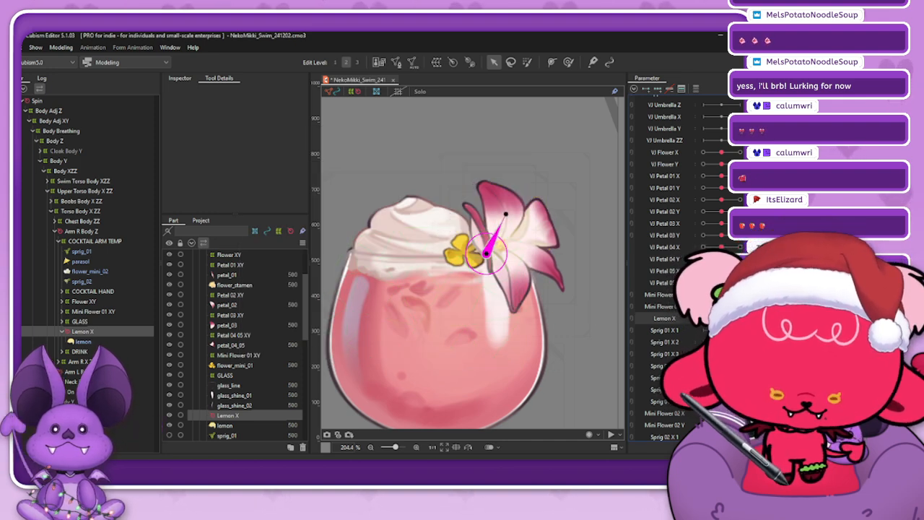
pyautogui.moveTo(721, 319)
pyautogui.mouseDown()
pyautogui.moveTo(703, 318)
pyautogui.moveTo(736, 319)
pyautogui.moveTo(679, 326)
pyautogui.moveTo(733, 322)
pyautogui.mouseUp()
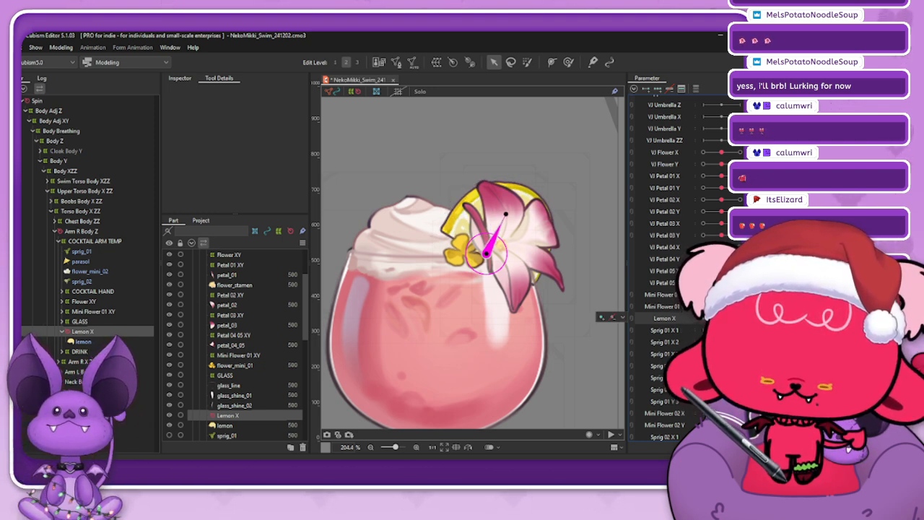
pyautogui.moveTo(734, 319); pyautogui.dragTo(724, 319)
# - Duplicate the lemon art mesh and erase the copy's mesh except around the slice's right-hand end
pyautogui.click(98, 342)
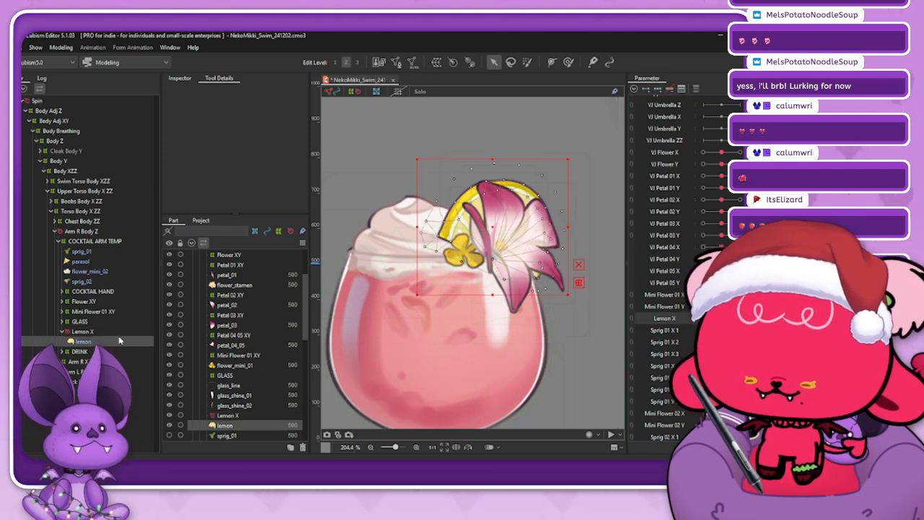
pyautogui.hotkey('ctrl', 'v')
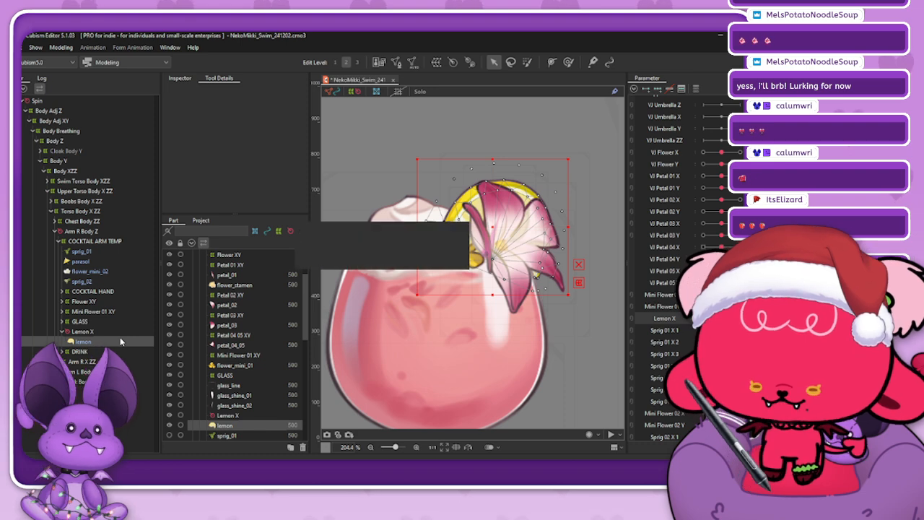
pyautogui.click(396, 62)
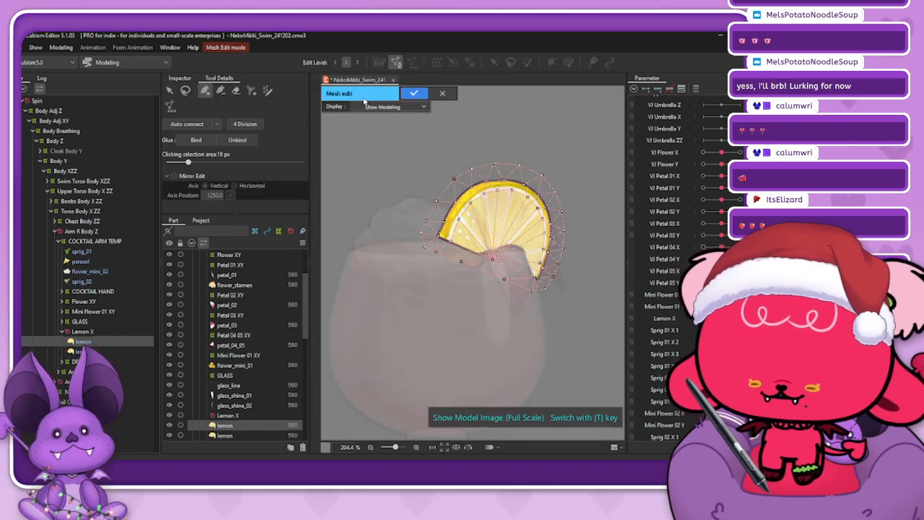
pyautogui.click(237, 91)
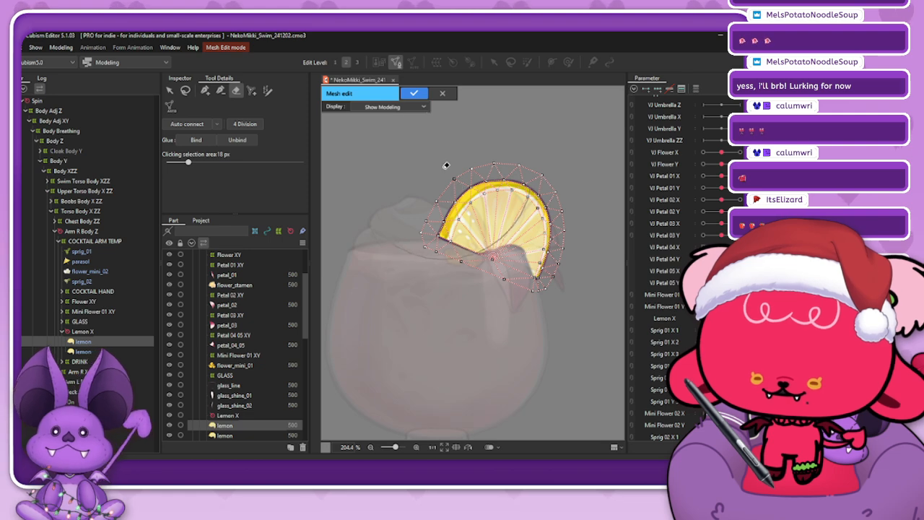
pyautogui.click(424, 187)
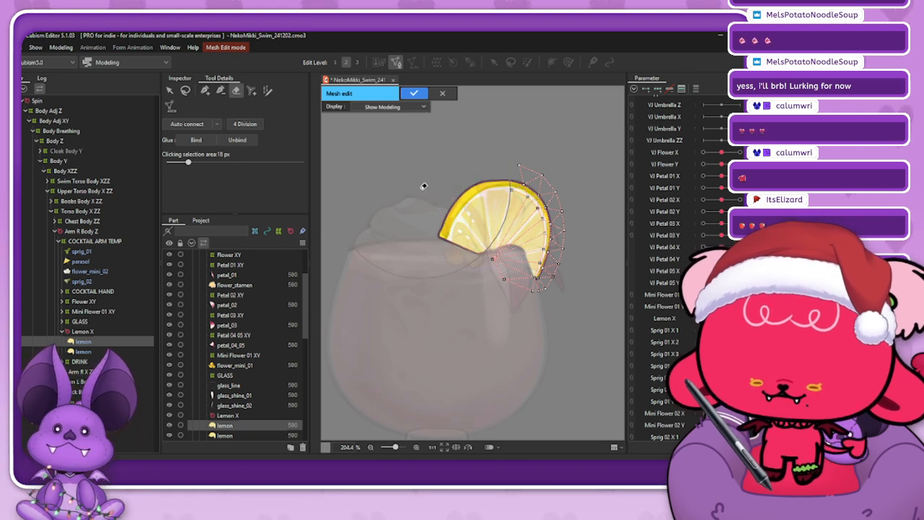
pyautogui.click(466, 129)
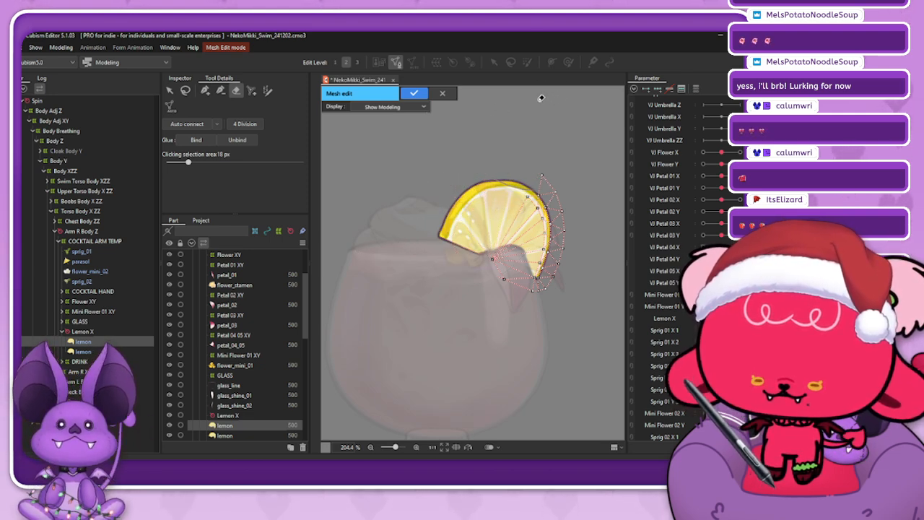
pyautogui.click(485, 127)
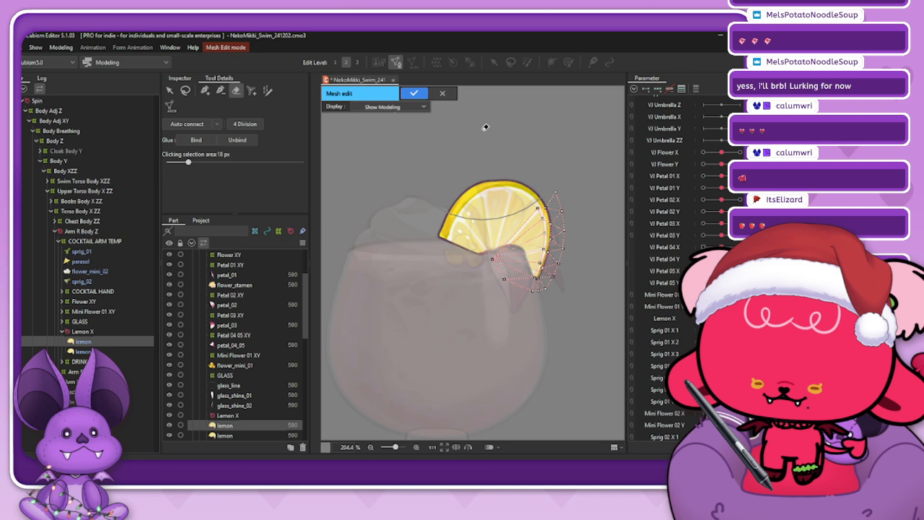
pyautogui.click(532, 106)
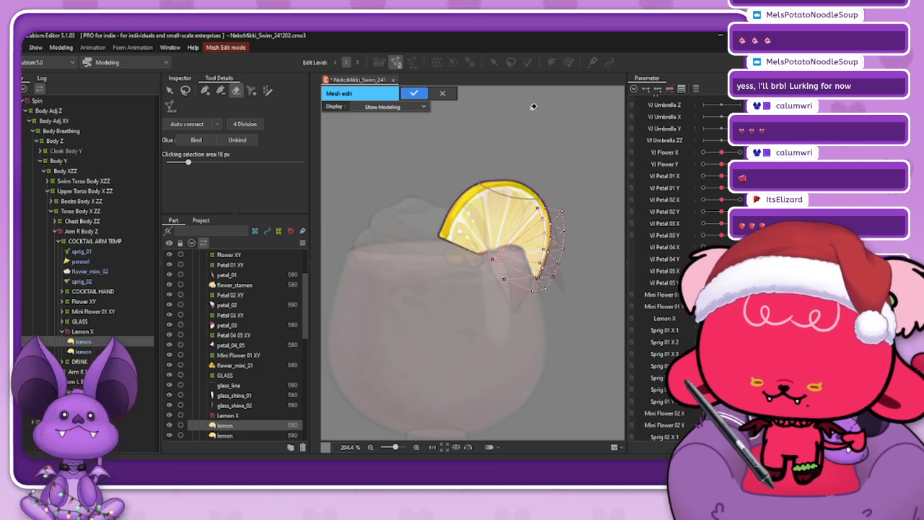
pyautogui.click(414, 94)
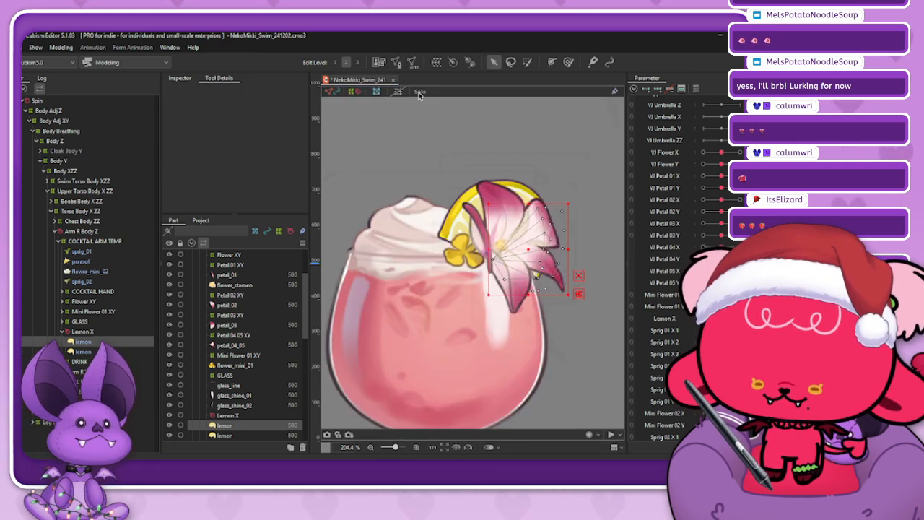
# - Set both the name and ID of the trimmed lemon copy to lemon_K
pyautogui.click(179, 77)
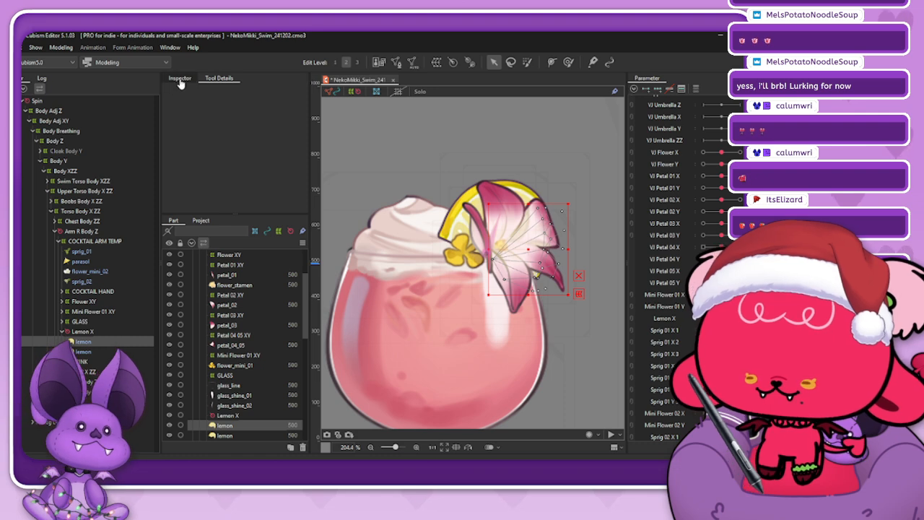
pyautogui.write('_')
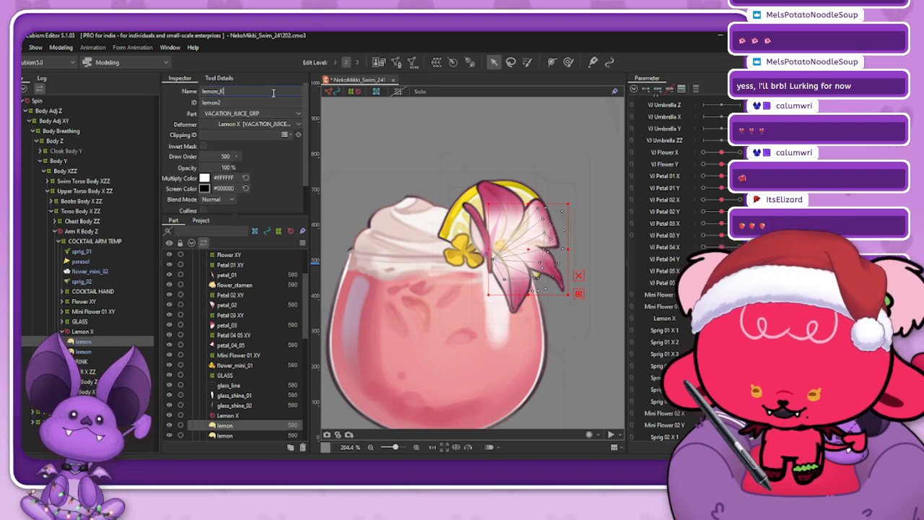
pyautogui.write('K')
pyautogui.moveTo(226, 91); pyautogui.dragTo(215, 91)
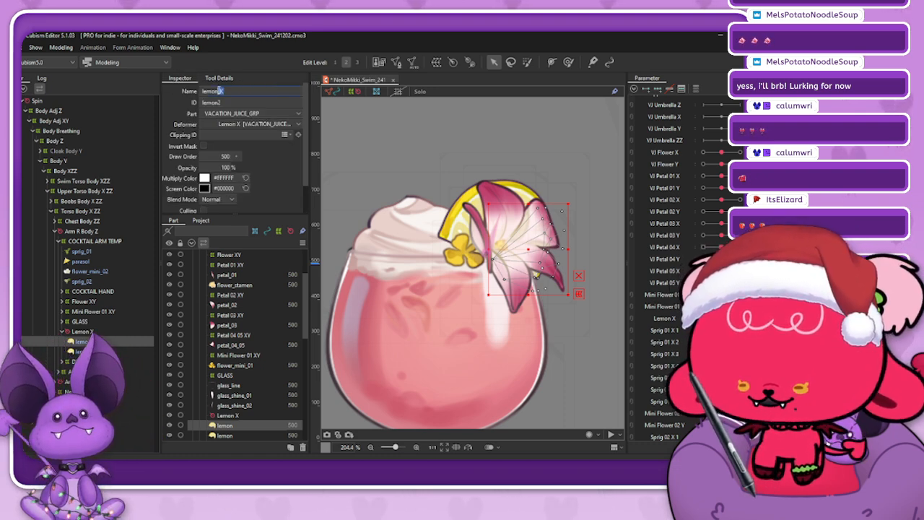
pyautogui.click(237, 102)
pyautogui.press('BackSpace')
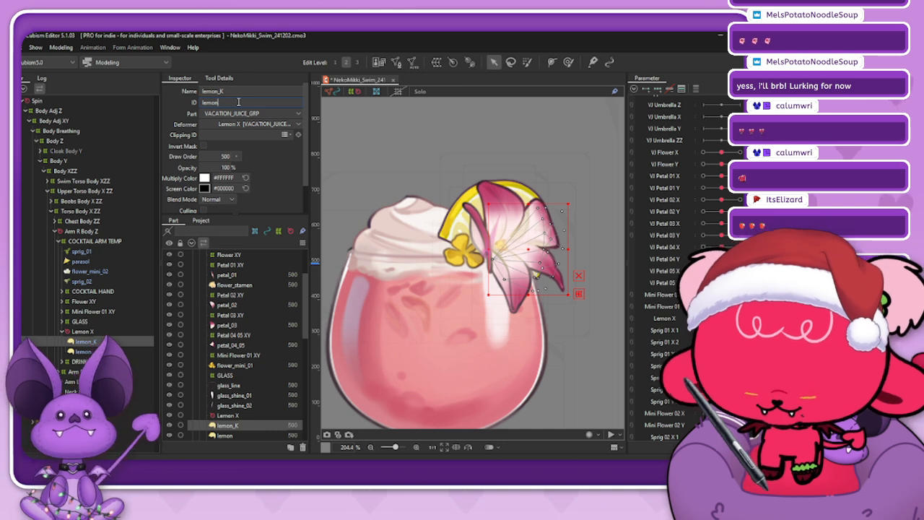
pyautogui.write('_K')
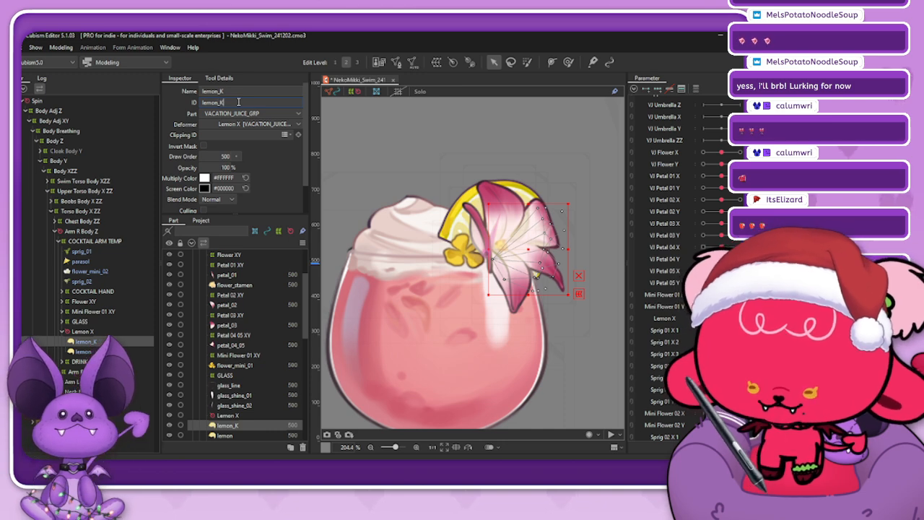
# - Compare how the lemon and lemon_K meshes overlap in mesh editing
pyautogui.click(83, 352)
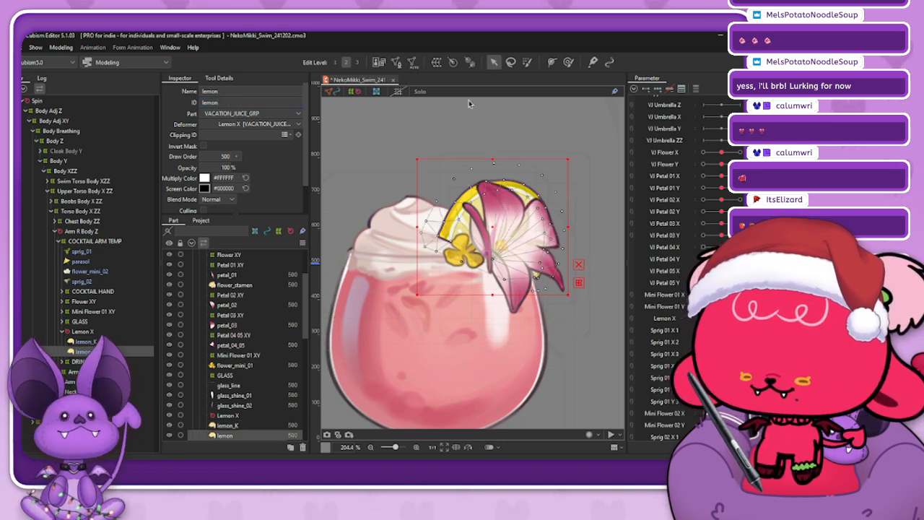
pyautogui.keyDown('shift'); pyautogui.click(106, 342); pyautogui.keyUp('shift')
pyautogui.click(412, 63)
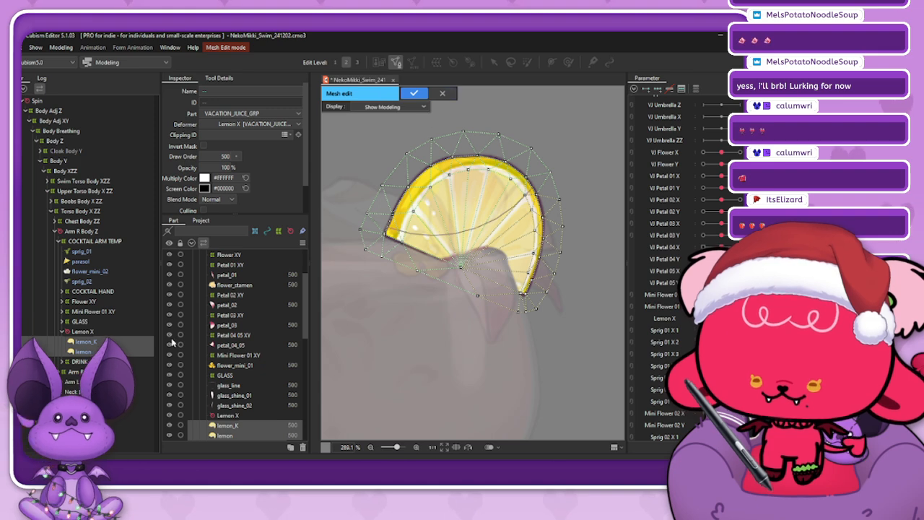
pyautogui.click(169, 425)
pyautogui.click(426, 94)
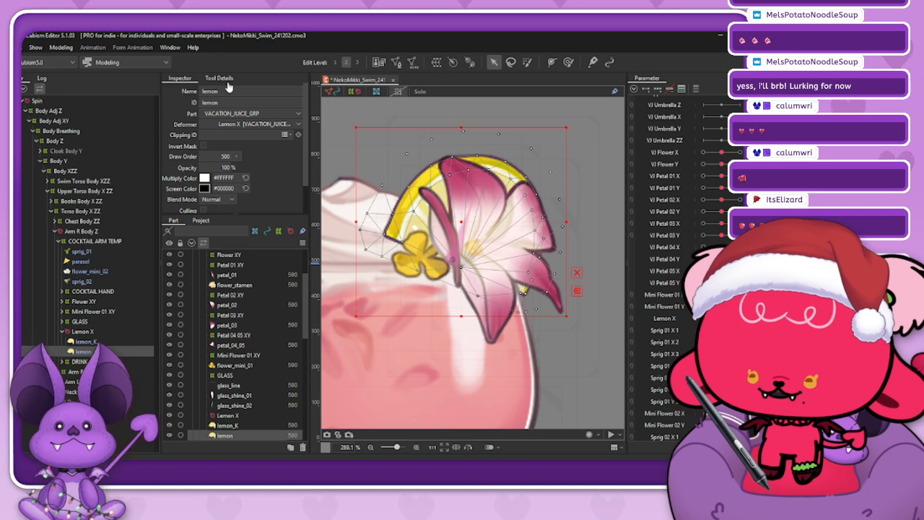
# - Erase the lemon mesh around the slice's right-hand end, the area that lemon_K covers, and apply the mesh edit
pyautogui.click(398, 63)
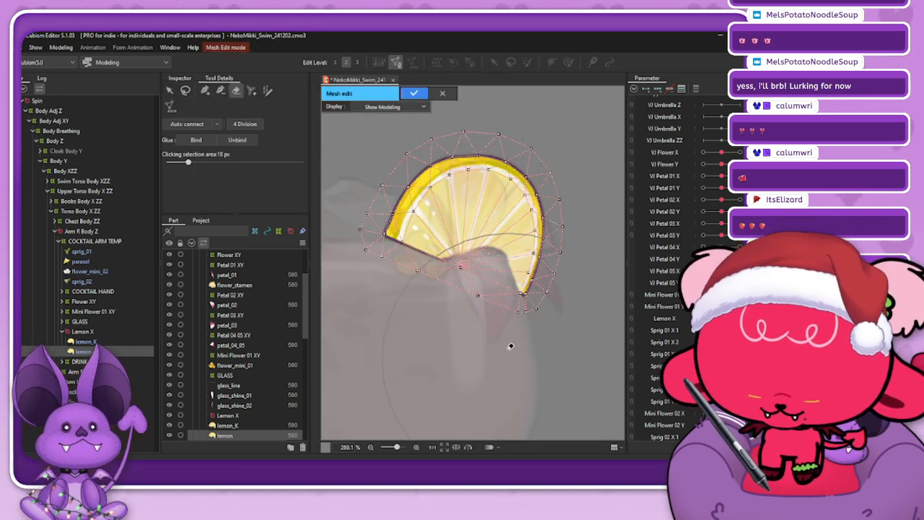
pyautogui.moveTo(487, 329)
pyautogui.mouseDown()
pyautogui.moveTo(511, 336)
pyautogui.moveTo(555, 310)
pyautogui.moveTo(550, 301)
pyautogui.mouseUp()
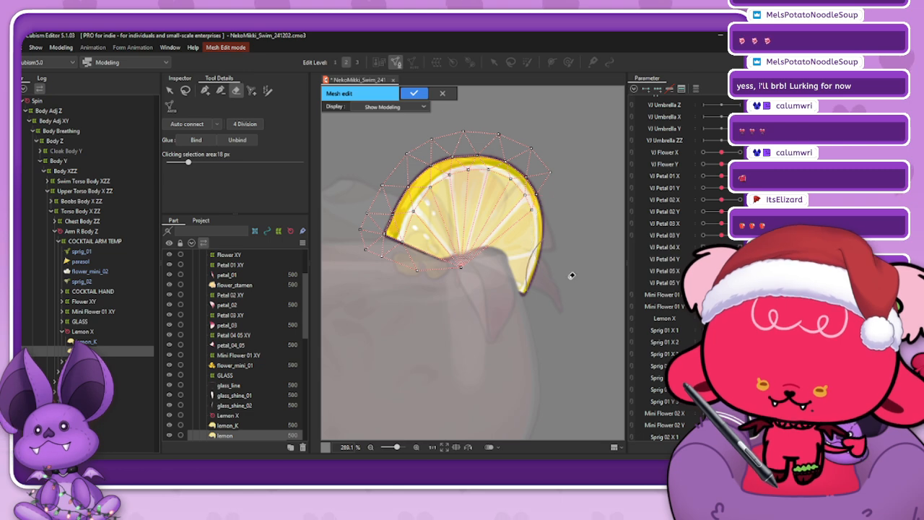
pyautogui.click(414, 93)
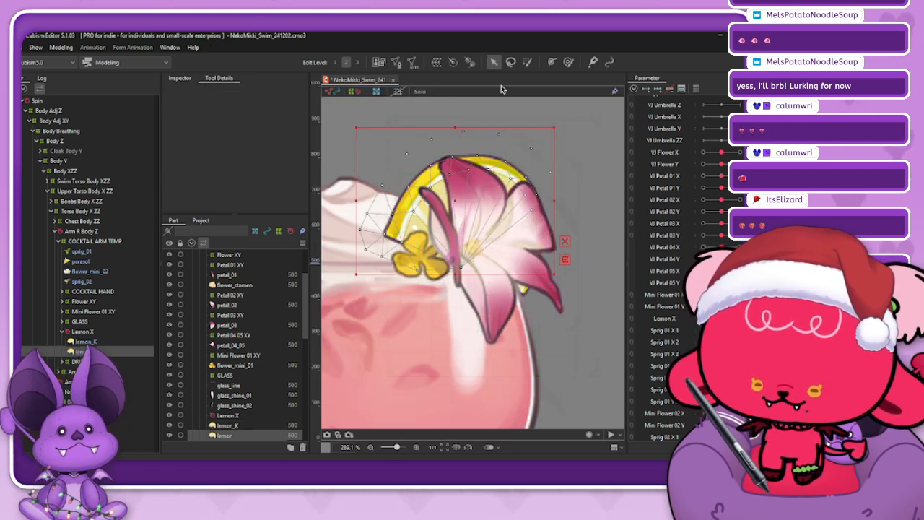
pyautogui.click(395, 62)
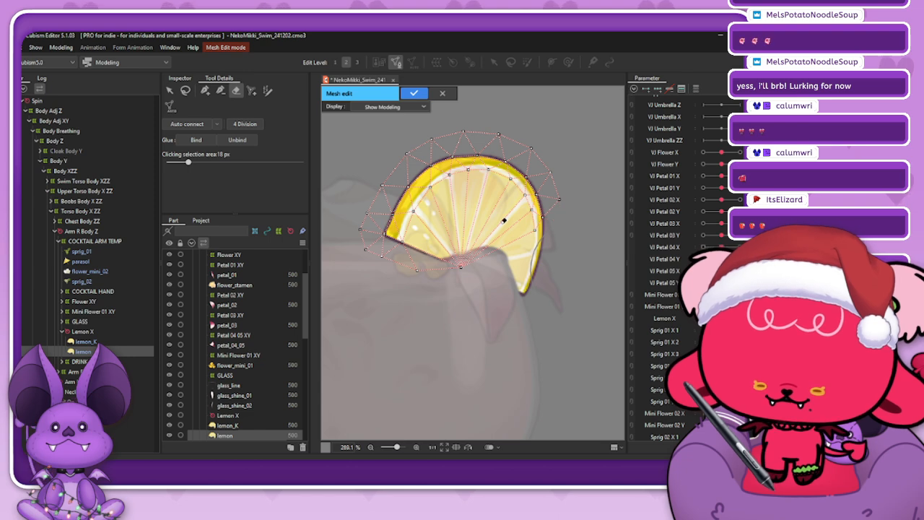
pyautogui.click(412, 94)
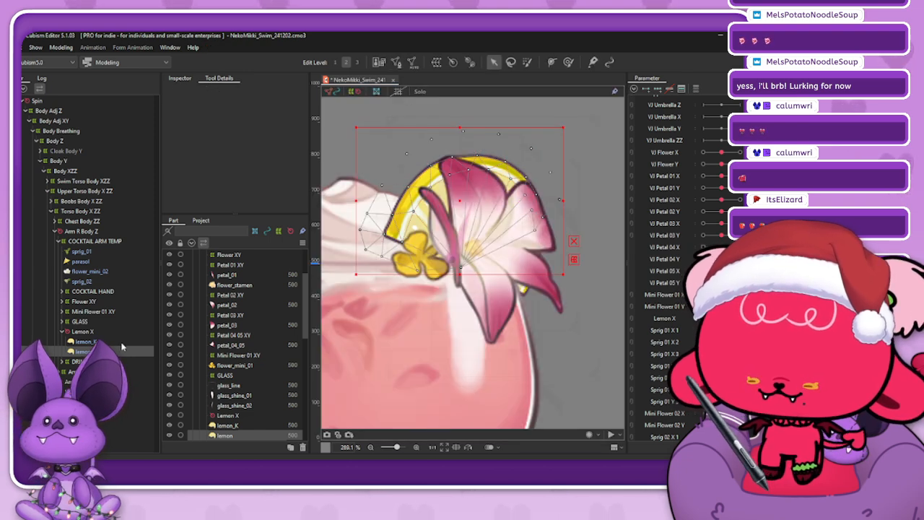
# - Move lemon_K down the part order to just below glass_shine_line
pyautogui.keyDown('ctrl'); pyautogui.click(117, 342); pyautogui.keyUp('ctrl')
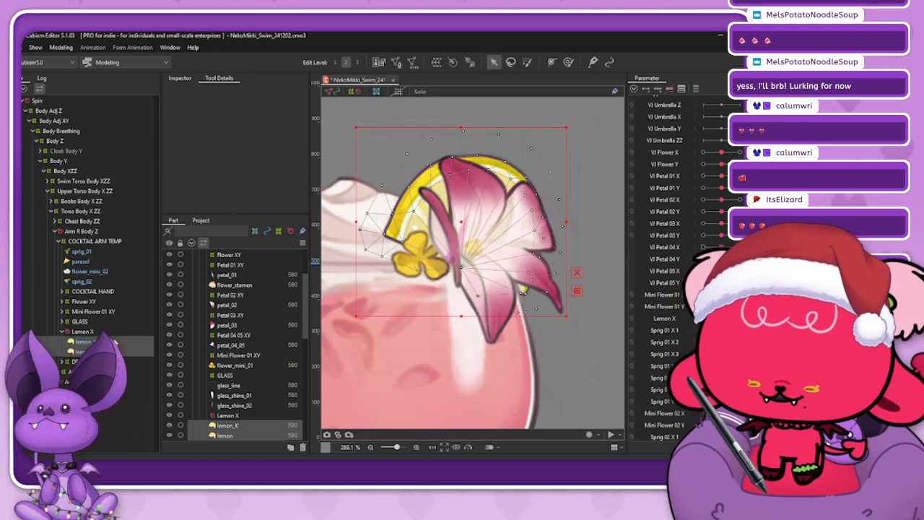
pyautogui.click(116, 342)
pyautogui.scroll(-2, 244, 421)
pyautogui.moveTo(232, 391); pyautogui.dragTo(238, 410)
pyautogui.click(334, 92)
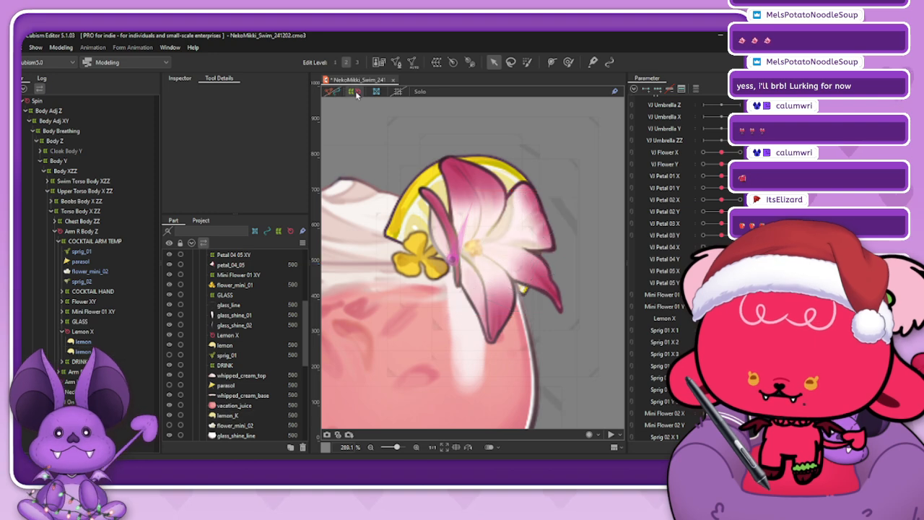
pyautogui.scroll(-2, 490, 207)
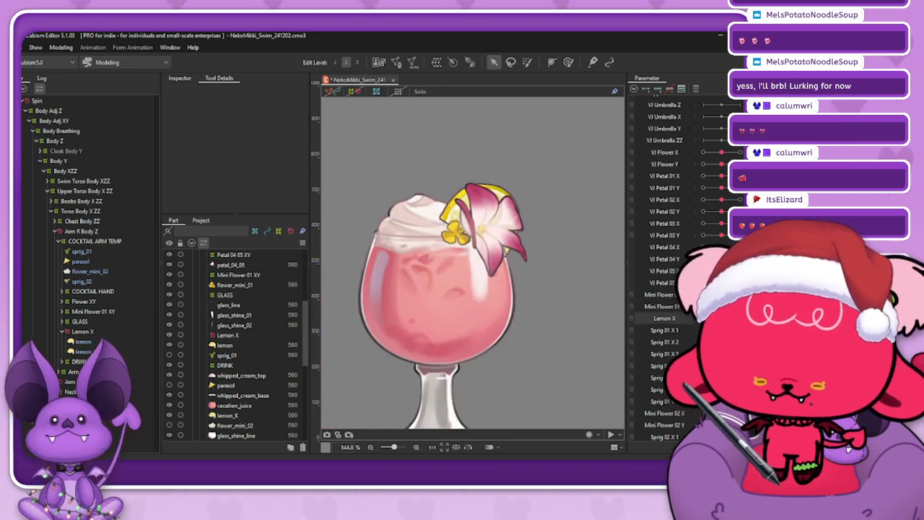
pyautogui.click(231, 416)
pyautogui.scroll(-2, 232, 419)
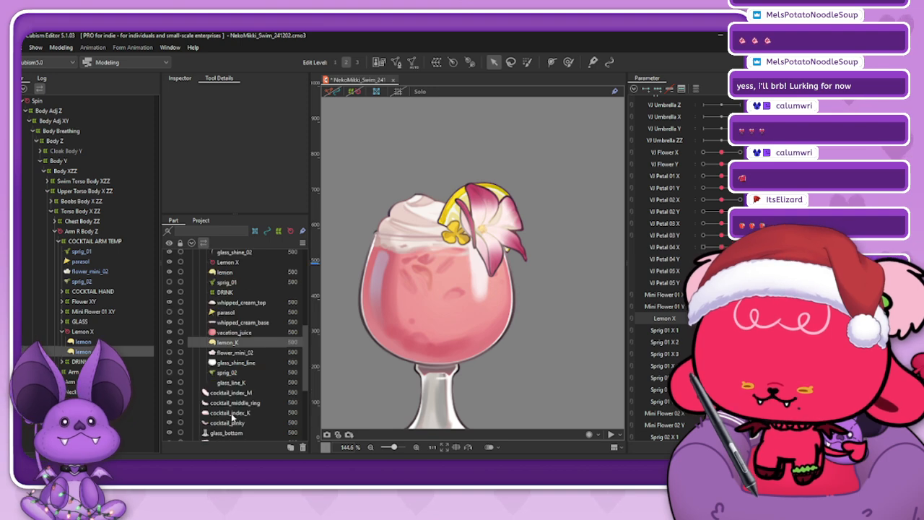
pyautogui.moveTo(241, 344); pyautogui.dragTo(231, 370)
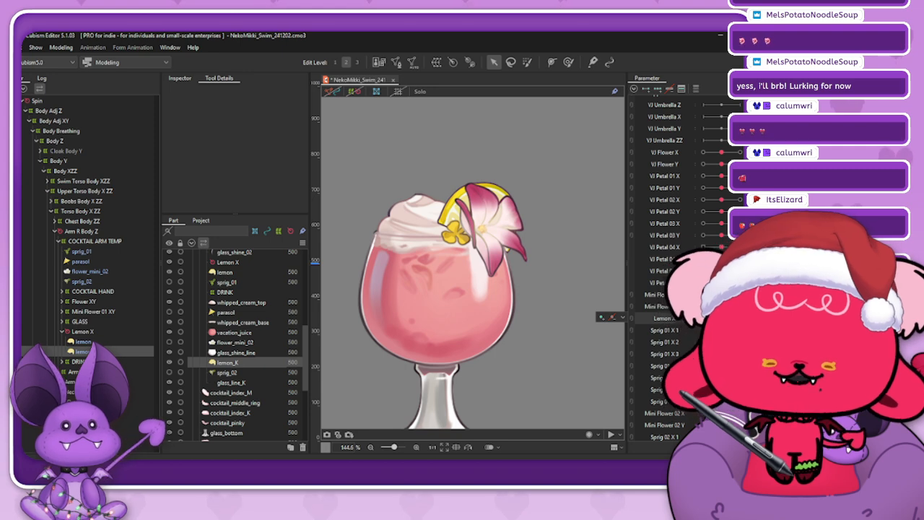
pyautogui.click(622, 317)
# - Collapse the Lemon X deformer, make sprig_01 visible and inspect its existing mesh without changing it
pyautogui.click(63, 332)
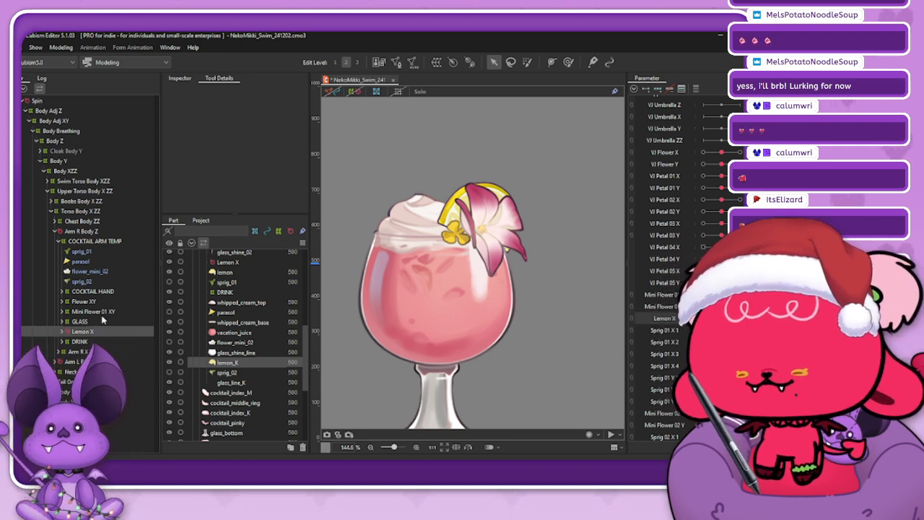
pyautogui.click(119, 251)
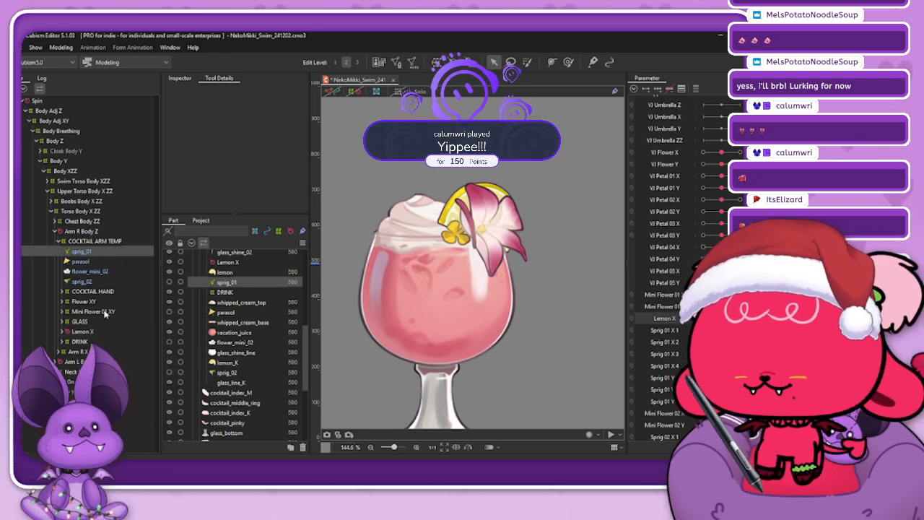
pyautogui.click(13, 251)
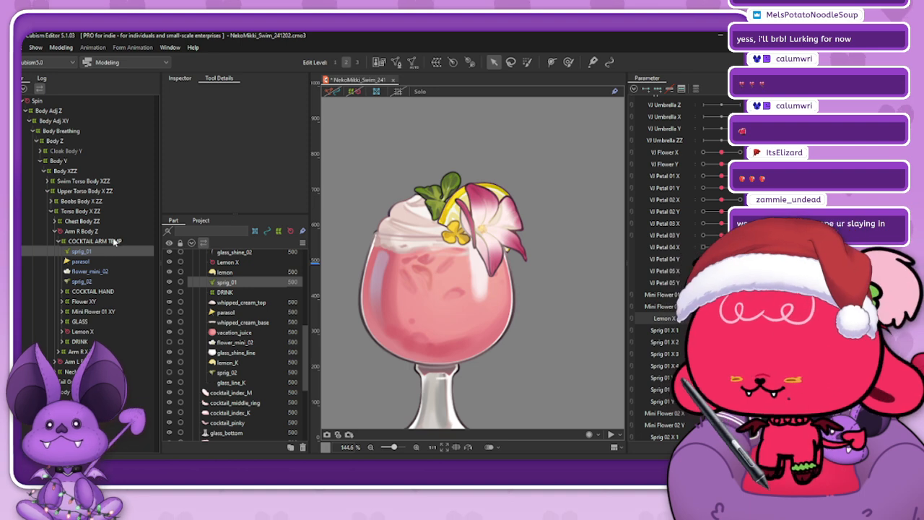
pyautogui.click(402, 63)
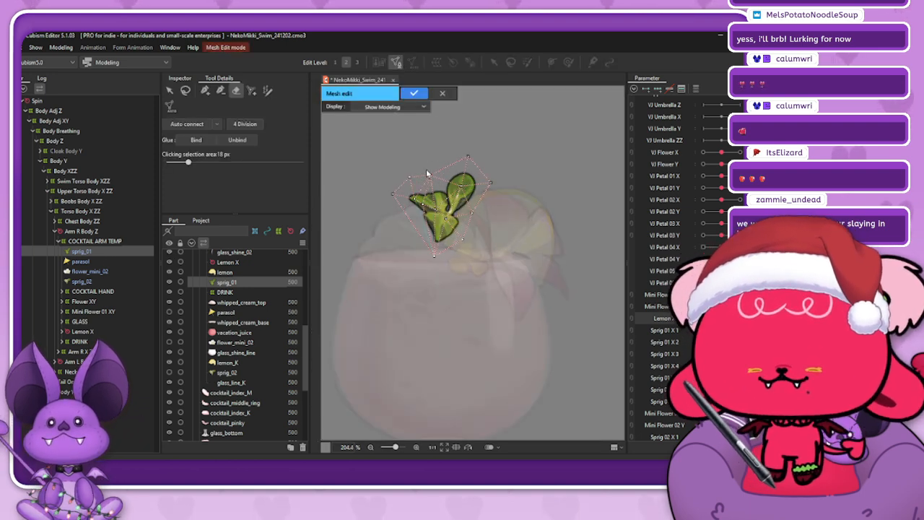
pyautogui.click(444, 95)
# - Generate an automatic mesh for sprig_01 with the Set_03 preset
pyautogui.click(414, 63)
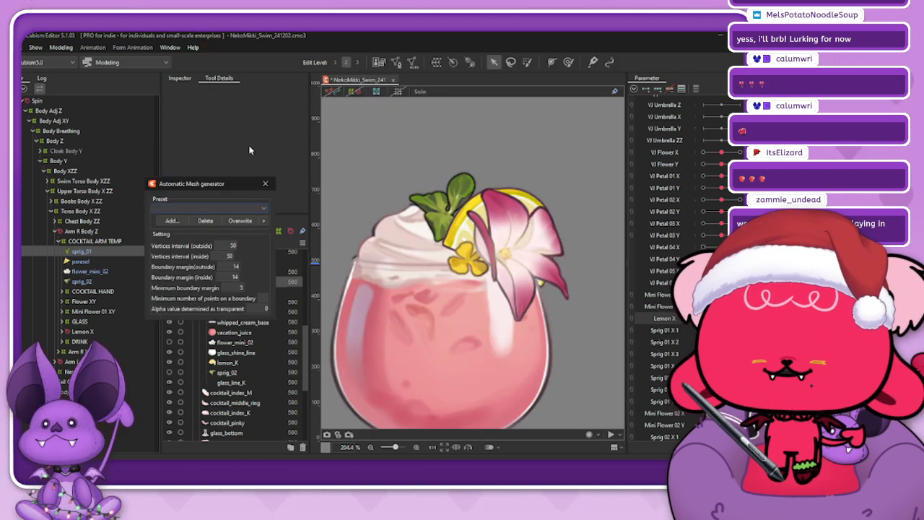
pyautogui.click(211, 208)
pyautogui.click(184, 291)
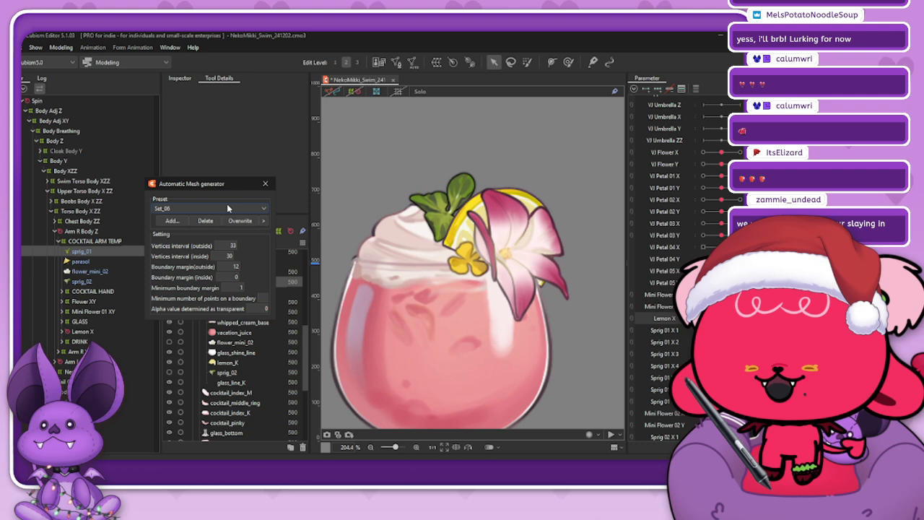
pyautogui.click(264, 184)
pyautogui.click(338, 94)
pyautogui.click(417, 62)
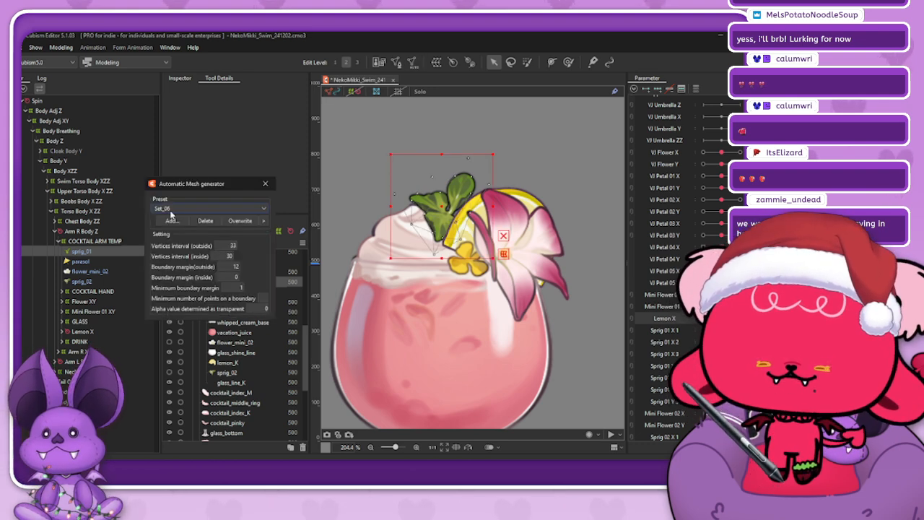
pyautogui.click(209, 208)
pyautogui.click(175, 265)
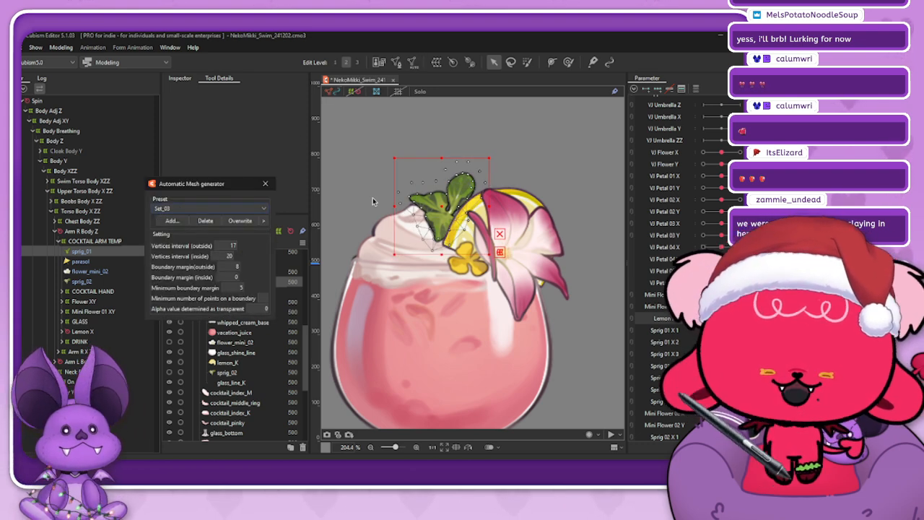
pyautogui.click(265, 183)
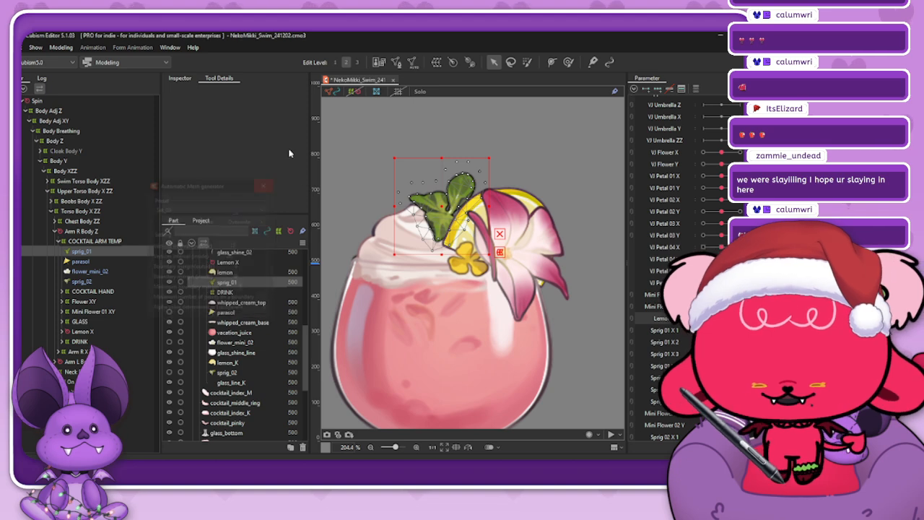
# - Open sprig_01's mesh for editing and rework its vertices and edges along the left and lower leaf outlines
pyautogui.click(395, 62)
pyautogui.scroll(6, 441, 184)
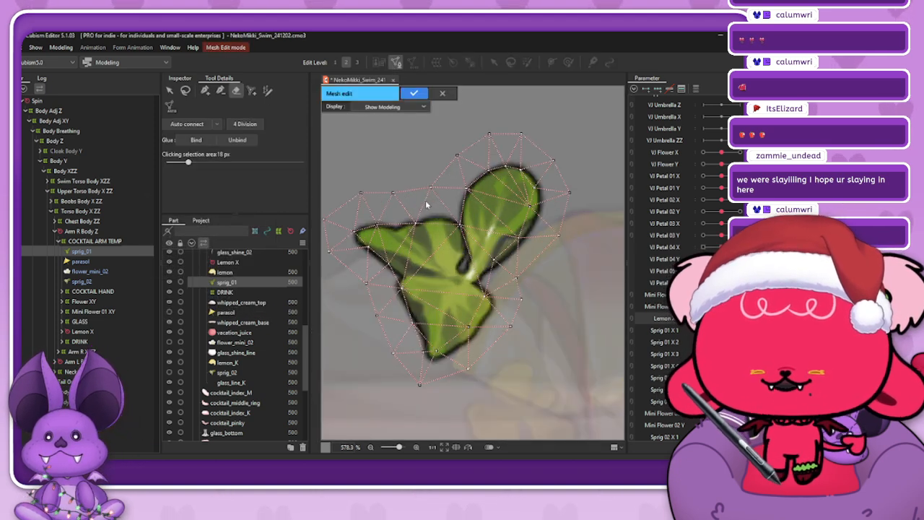
pyautogui.click(205, 90)
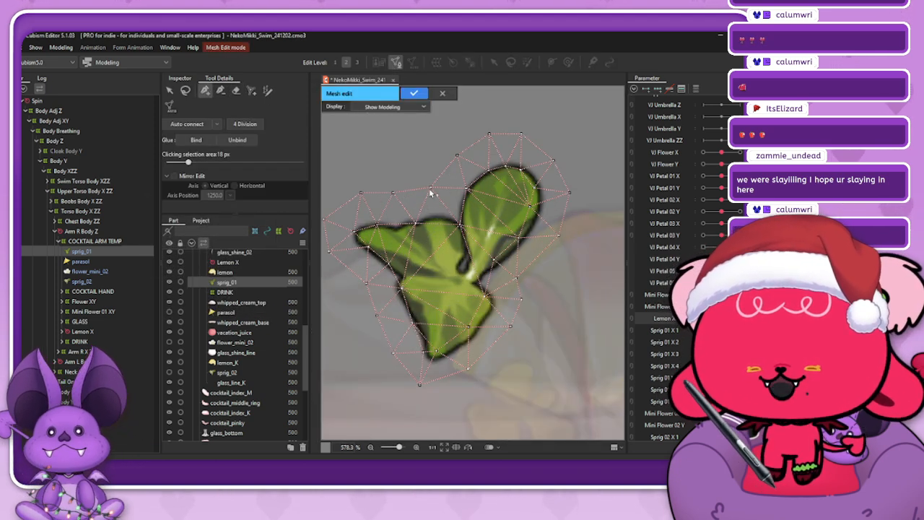
pyautogui.click(430, 189)
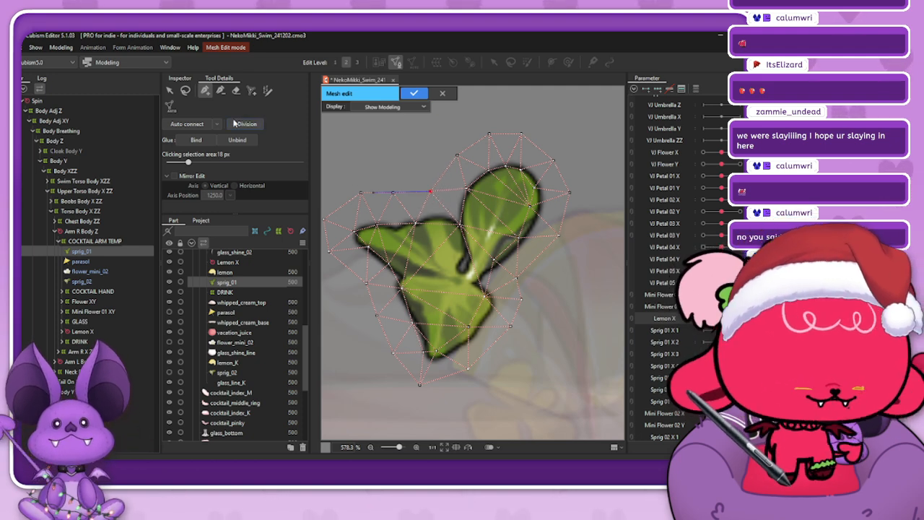
pyautogui.click(222, 92)
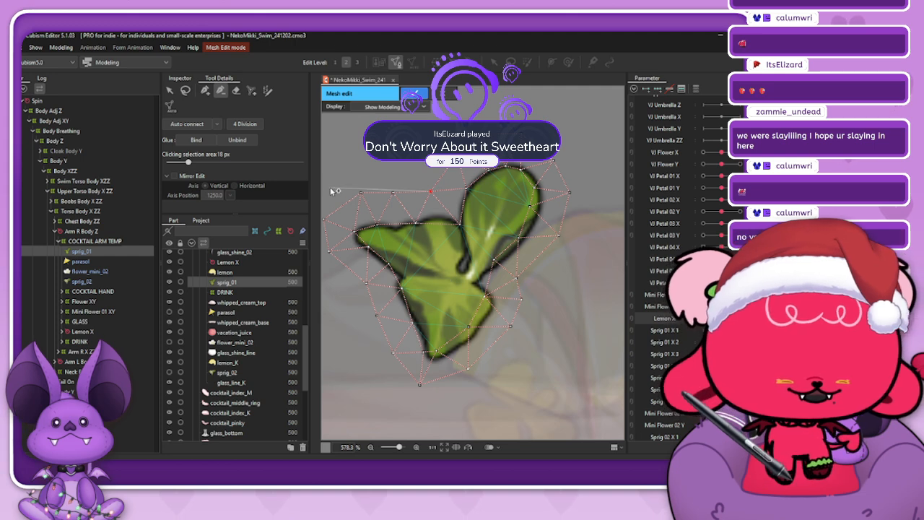
pyautogui.click(205, 90)
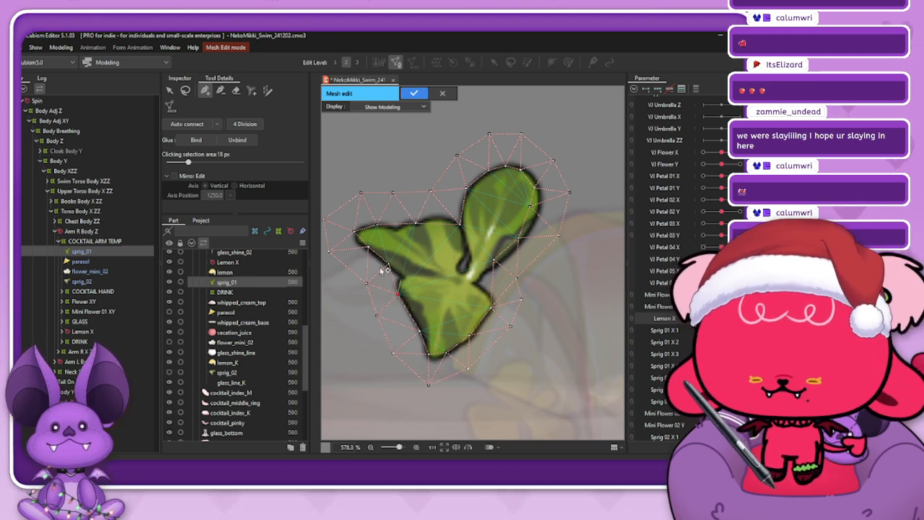
pyautogui.click(222, 90)
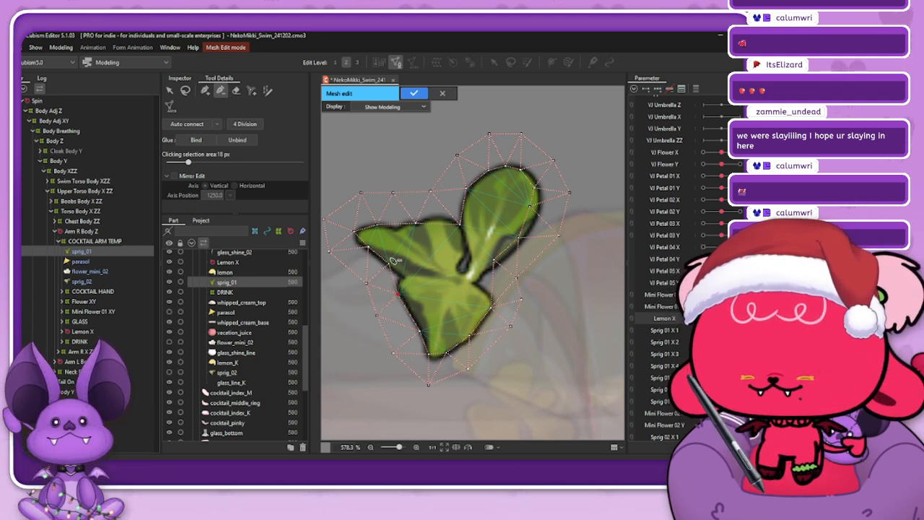
pyautogui.click(205, 90)
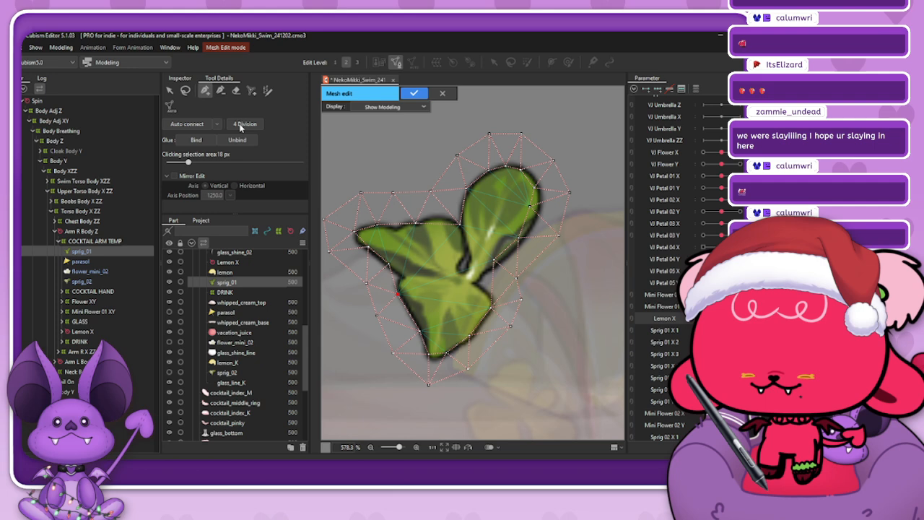
pyautogui.click(220, 90)
pyautogui.click(205, 91)
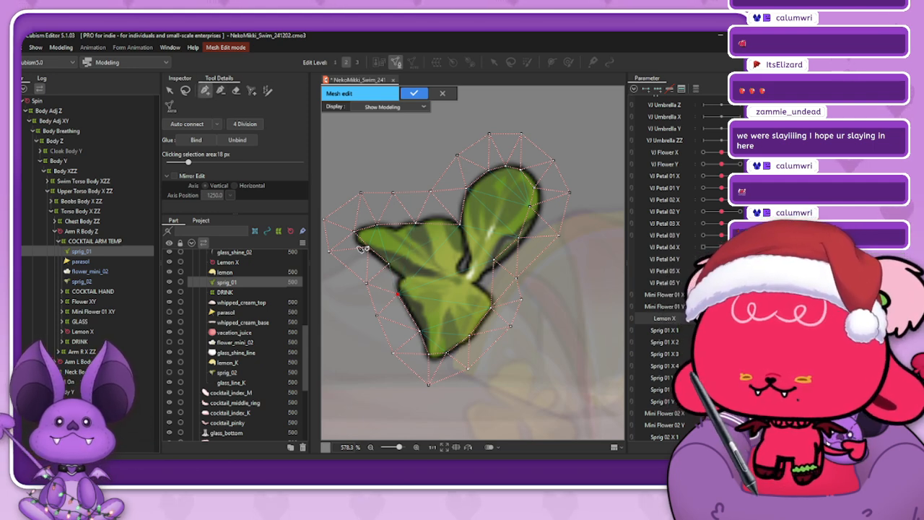
# - Trace mesh vertices along the left leaf's upper edge and around the small gap between the sprig's leaves
pyautogui.moveTo(378, 226); pyautogui.dragTo(375, 226)
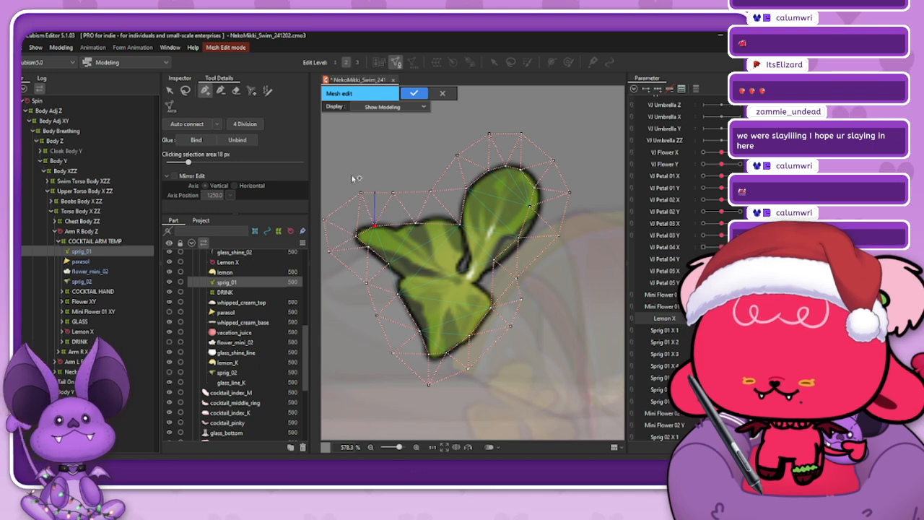
pyautogui.click(396, 228)
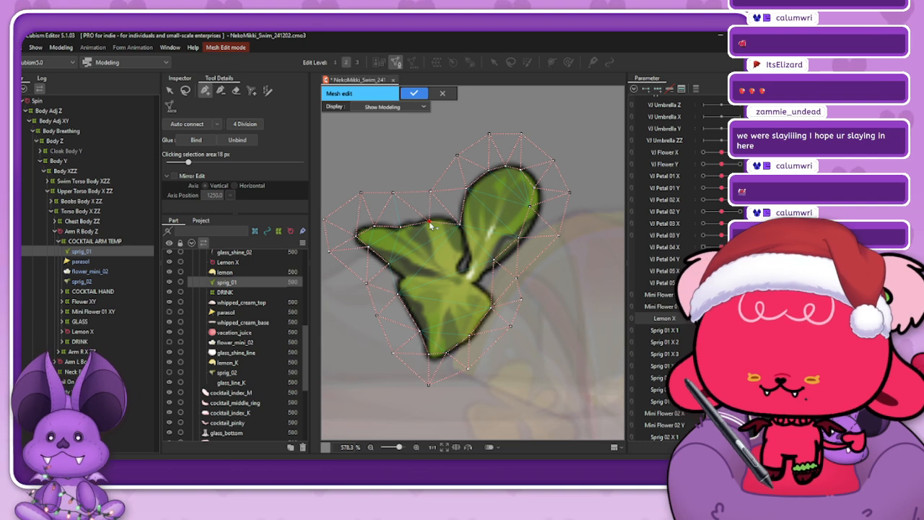
pyautogui.click(431, 221)
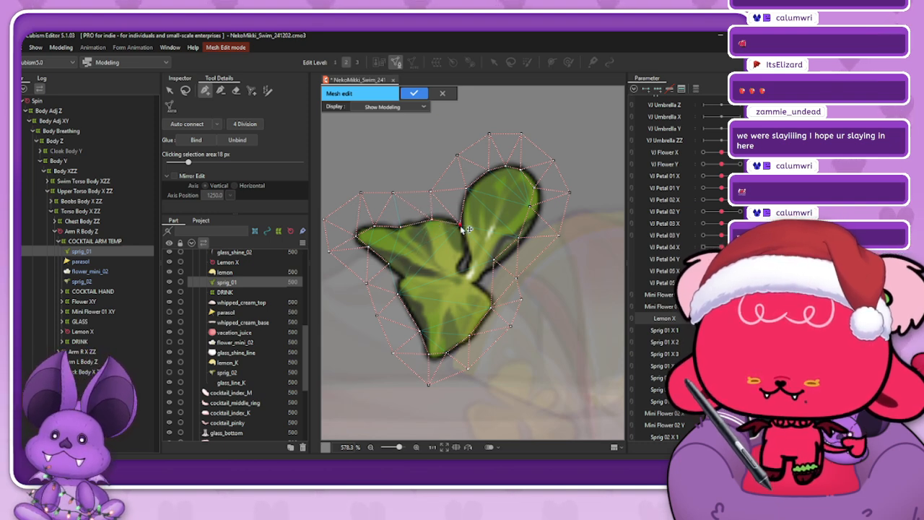
pyautogui.click(464, 246)
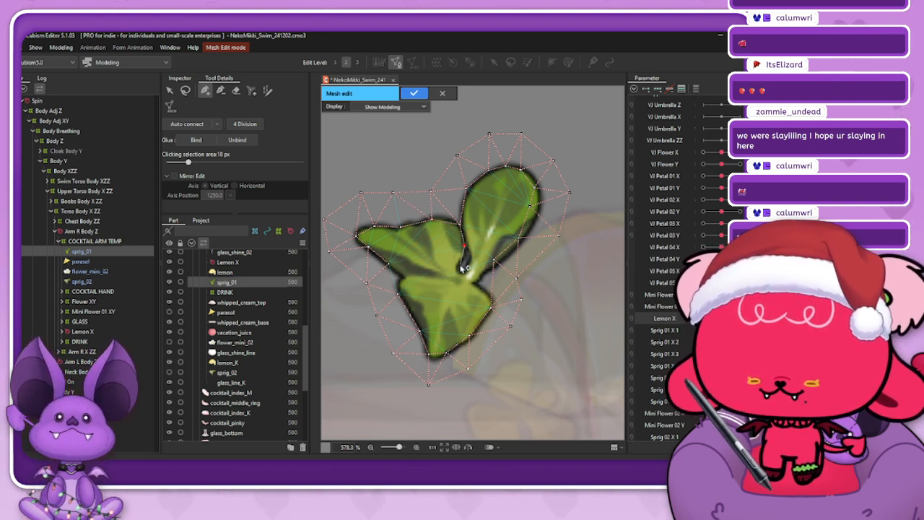
pyautogui.moveTo(464, 246); pyautogui.dragTo(466, 253)
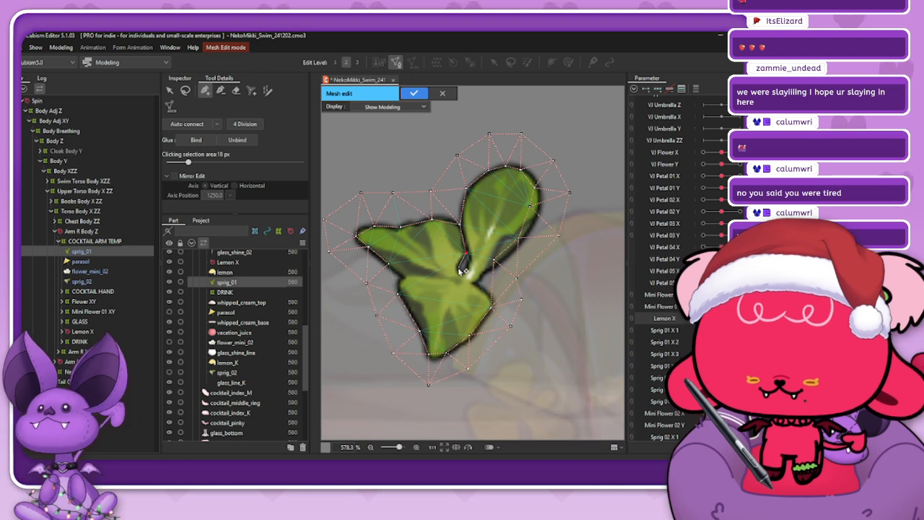
pyautogui.click(459, 268)
pyautogui.click(463, 274)
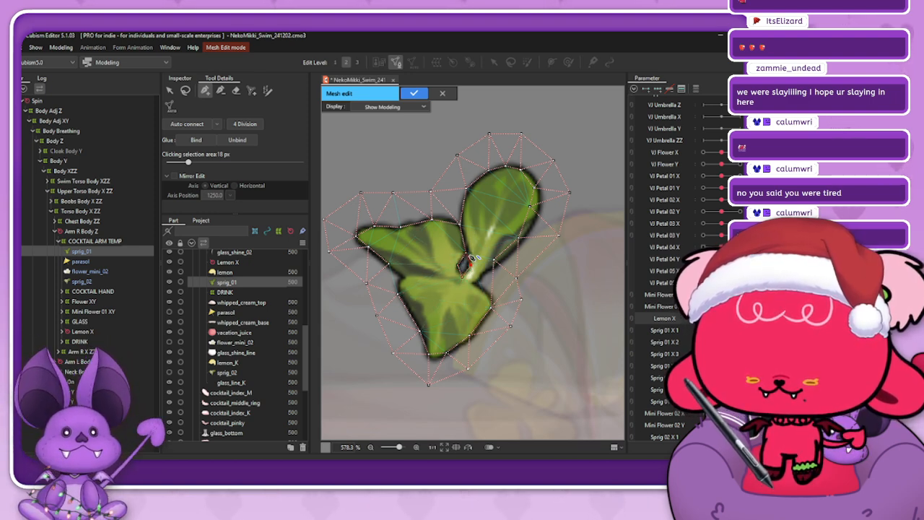
pyautogui.click(467, 254)
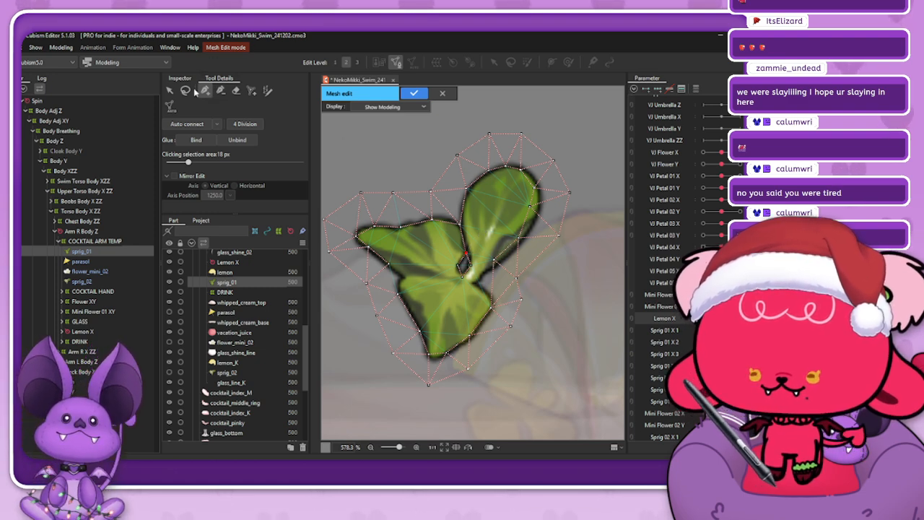
# - Fit the mesh vertices to the upper-right leaf's right edge and erase the outer mesh edges beside its base
pyautogui.press('v')
pyautogui.moveTo(491, 171)
pyautogui.mouseDown()
pyautogui.moveTo(536, 187)
pyautogui.moveTo(538, 209)
pyautogui.mouseUp()
pyautogui.moveTo(527, 242); pyautogui.dragTo(532, 233)
pyautogui.moveTo(494, 260); pyautogui.dragTo(507, 258)
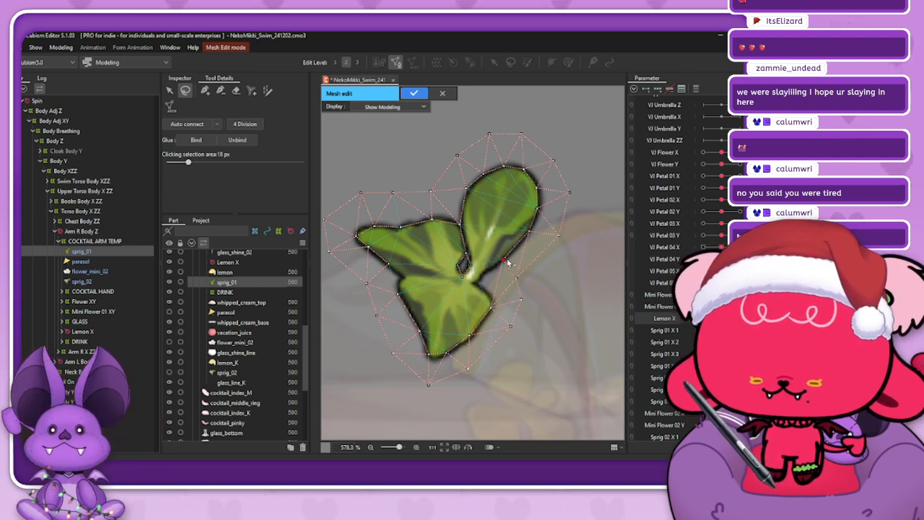
pyautogui.click(220, 90)
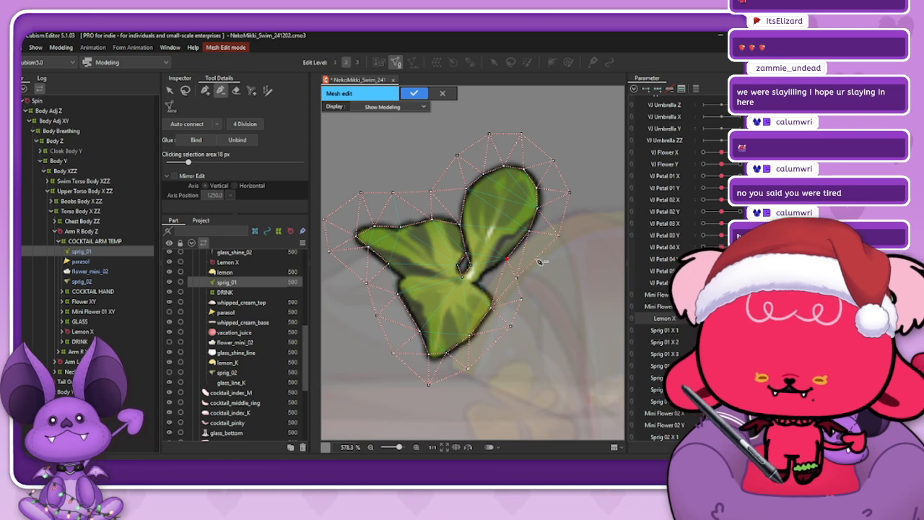
pyautogui.click(512, 271)
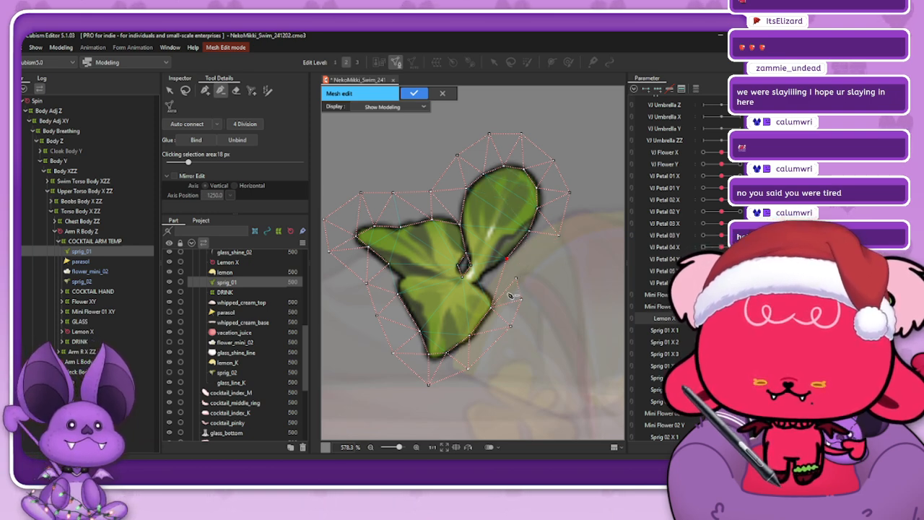
pyautogui.click(508, 291)
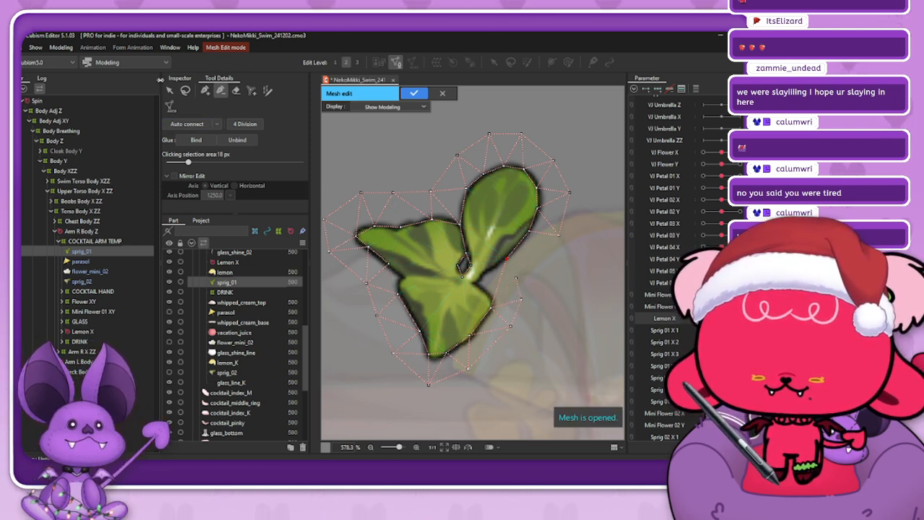
# - Rebuild the outer mesh boundary around the lower leaf's right side, from its bottom tip up to the notch below the upper-right leaf
pyautogui.click(204, 90)
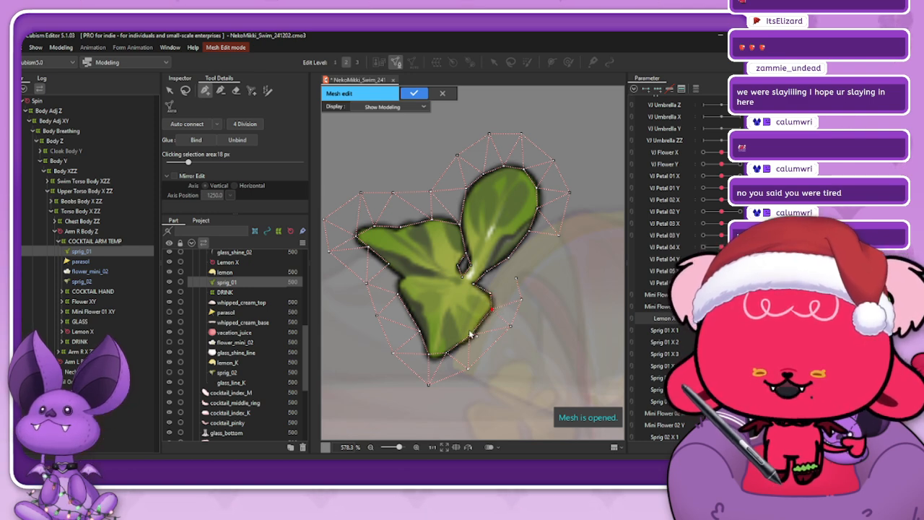
pyautogui.click(428, 386)
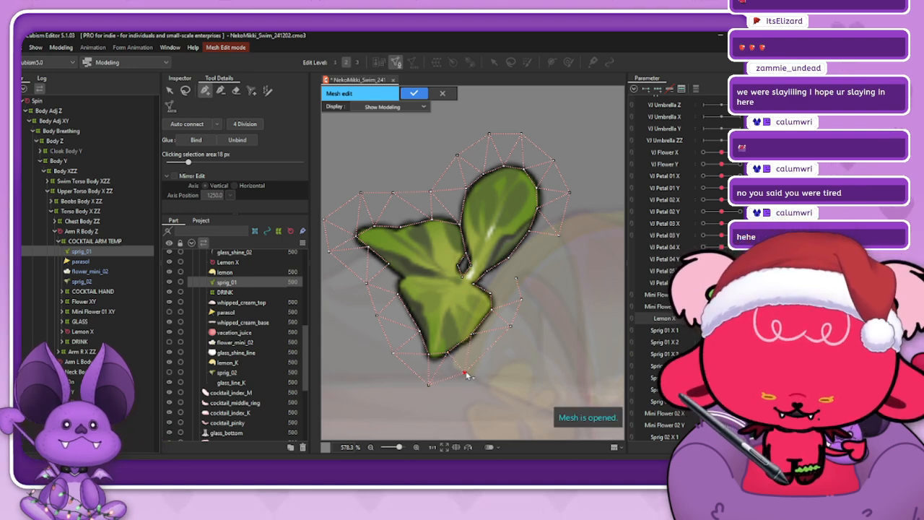
pyautogui.click(465, 371)
pyautogui.click(220, 90)
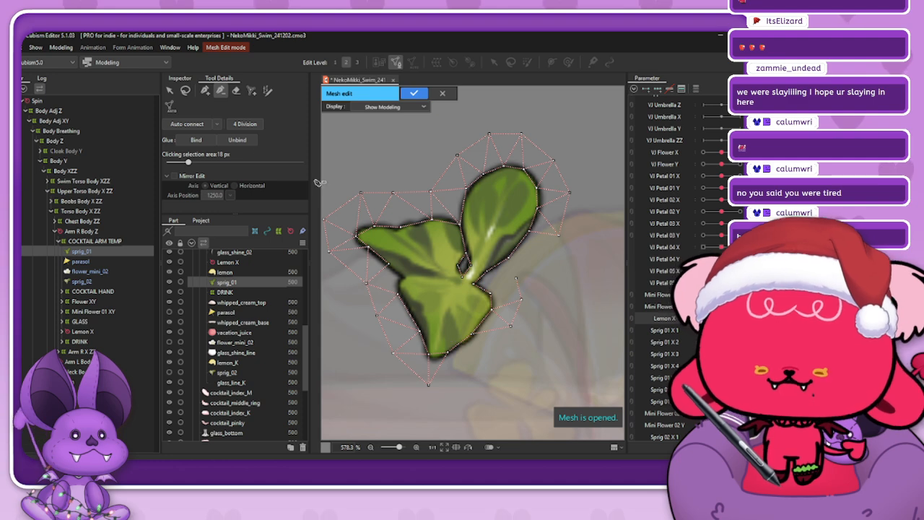
pyautogui.click(205, 90)
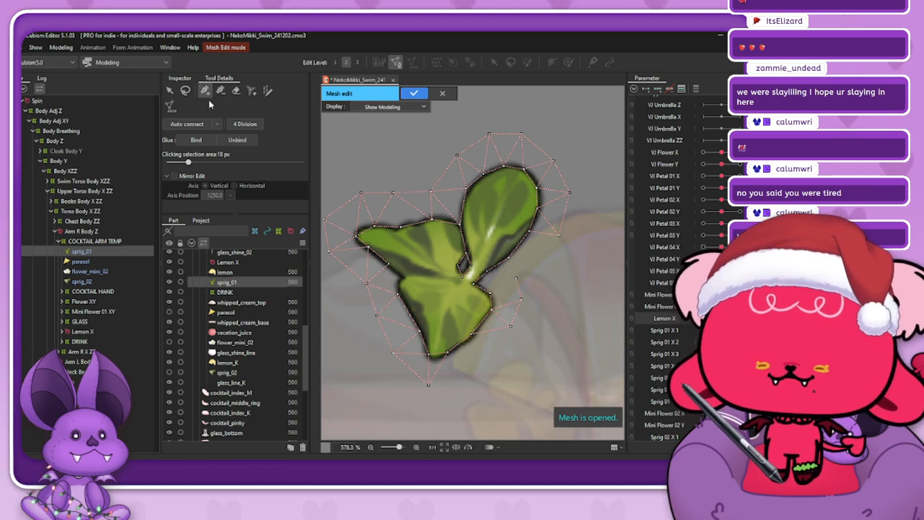
pyautogui.click(428, 385)
pyautogui.click(466, 373)
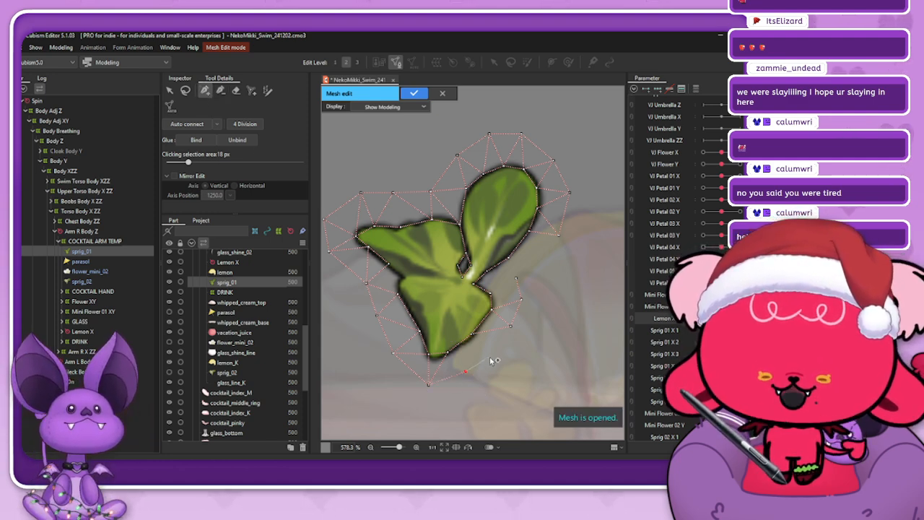
pyautogui.click(489, 356)
pyautogui.click(509, 327)
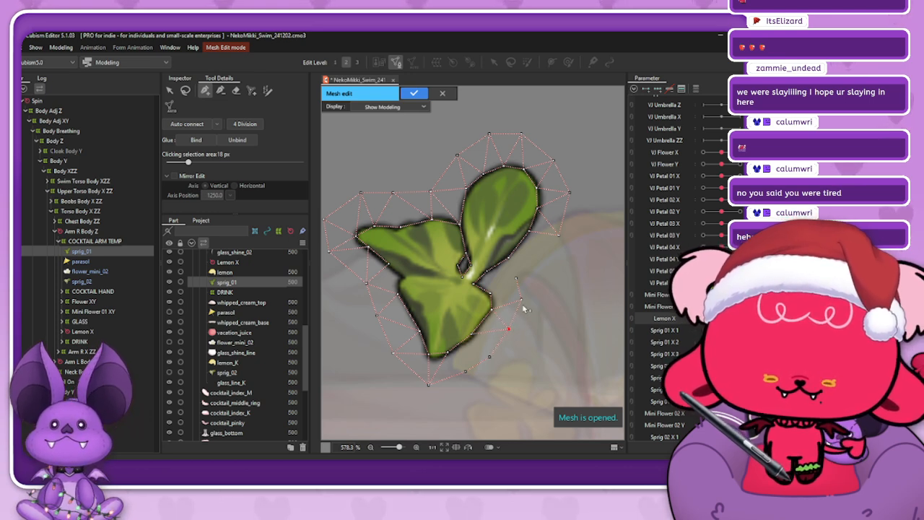
pyautogui.click(521, 298)
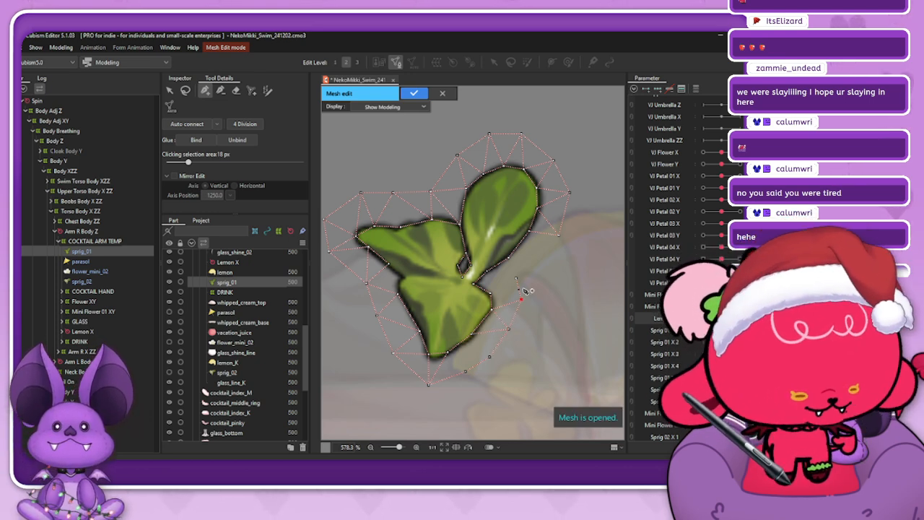
pyautogui.click(516, 279)
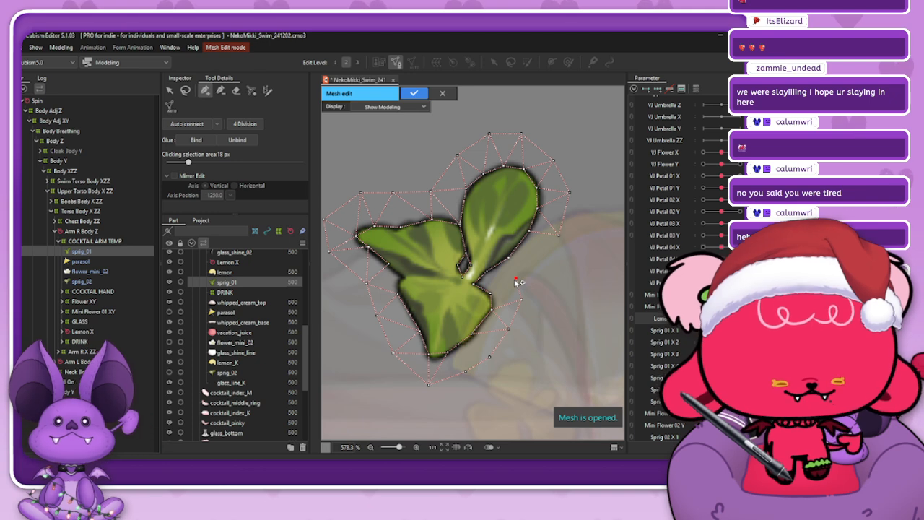
# - Close the outer boundary along the upper-right leaf's right side and add a vertex bridging the stem notch to that boundary
pyautogui.click(557, 235)
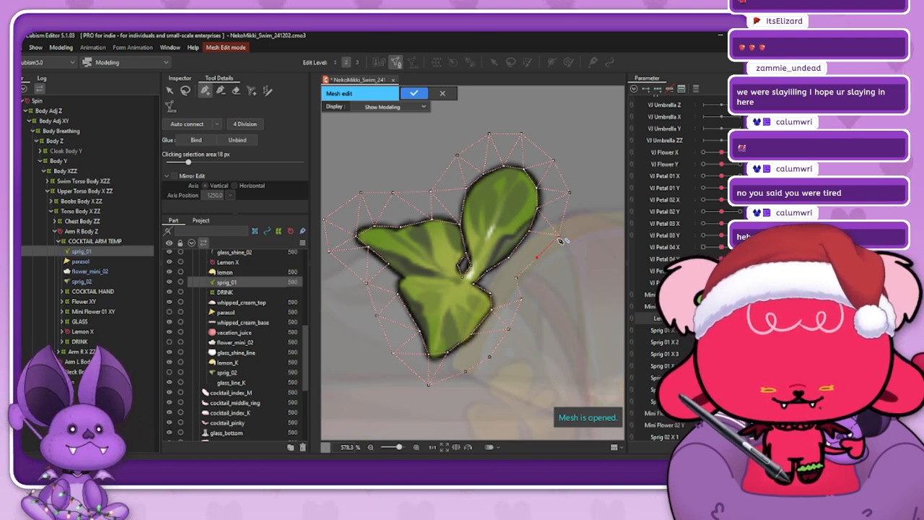
pyautogui.moveTo(558, 236); pyautogui.dragTo(560, 230)
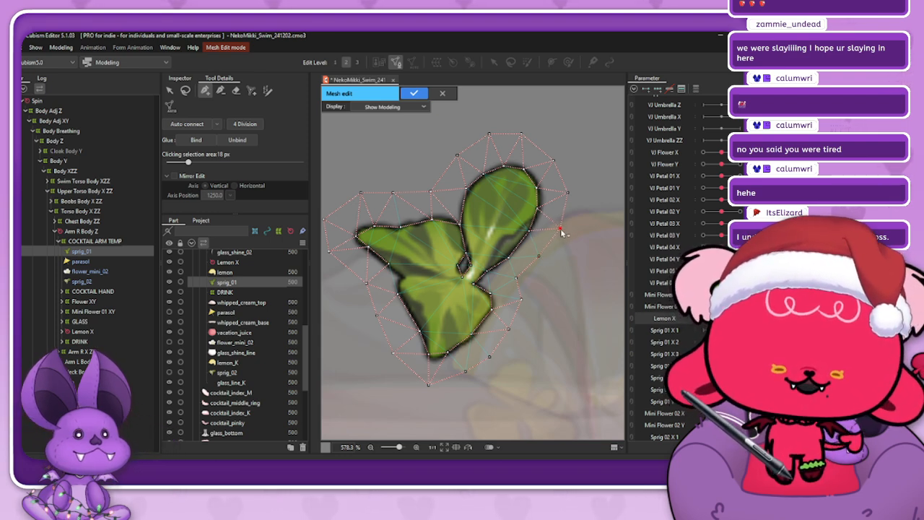
pyautogui.click(186, 90)
pyautogui.click(533, 283)
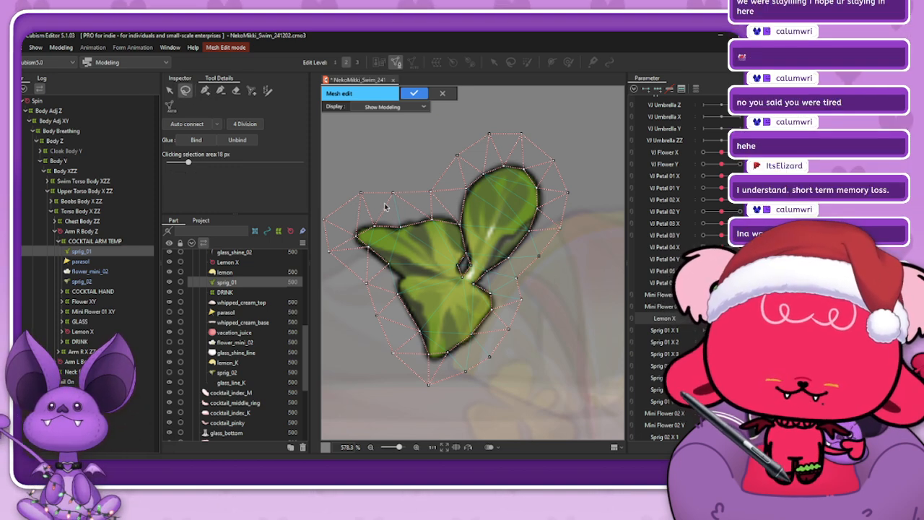
pyautogui.click(206, 91)
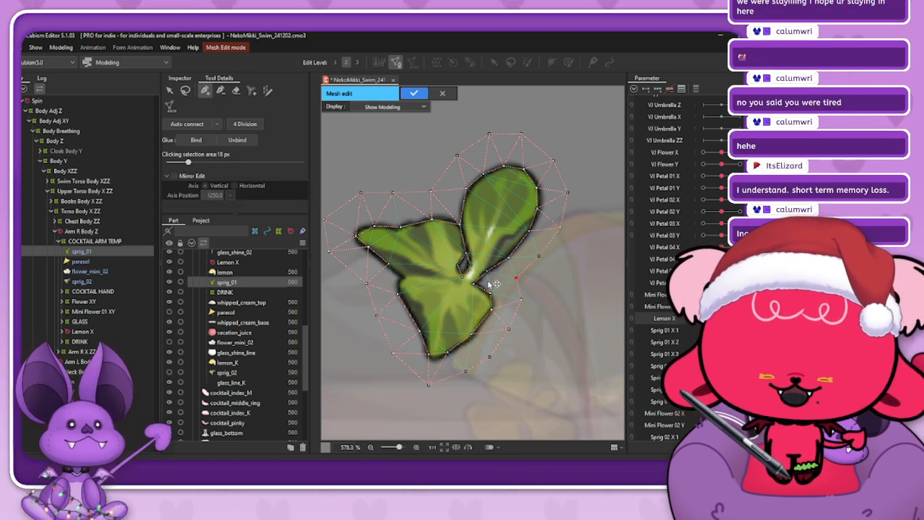
pyautogui.moveTo(476, 285); pyautogui.dragTo(515, 280)
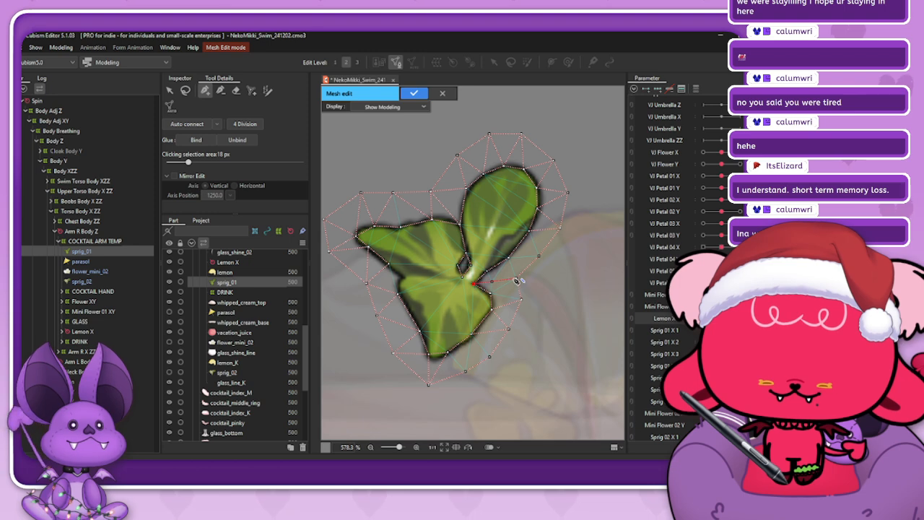
pyautogui.click(184, 92)
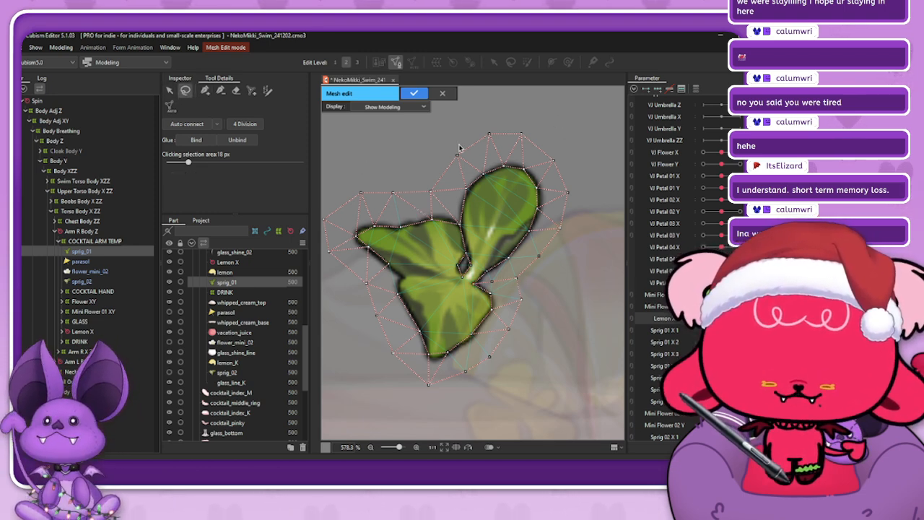
# - Reposition the outer boundary vertices above the left leaf and add another vertex toward the upper-right leaf
pyautogui.click(206, 90)
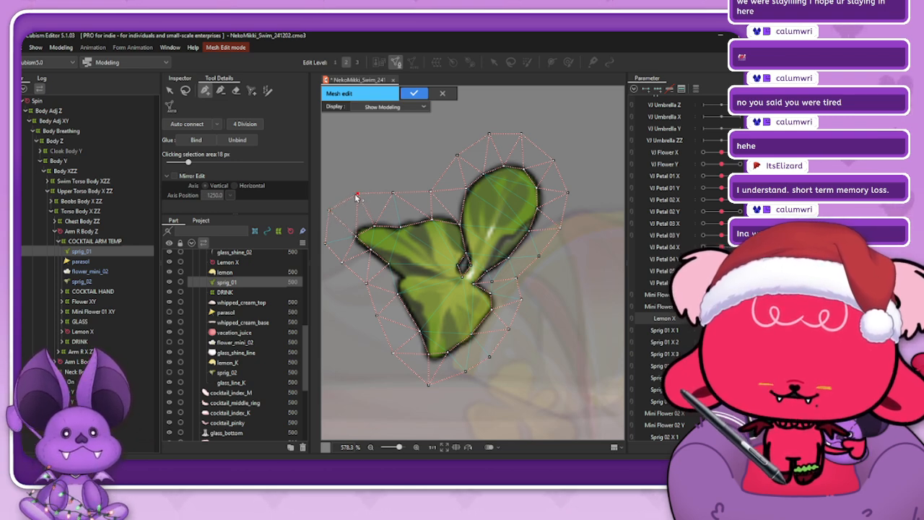
pyautogui.moveTo(391, 195); pyautogui.dragTo(385, 195)
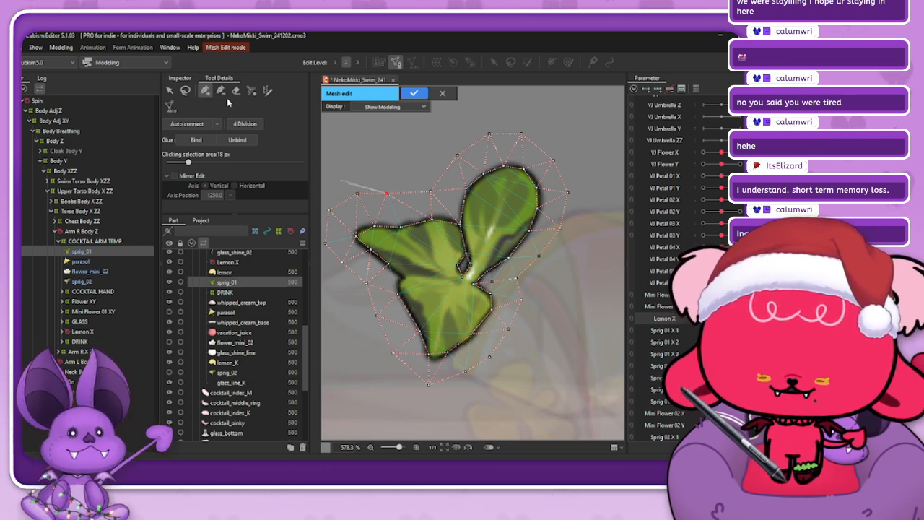
pyautogui.click(222, 92)
pyautogui.click(419, 193)
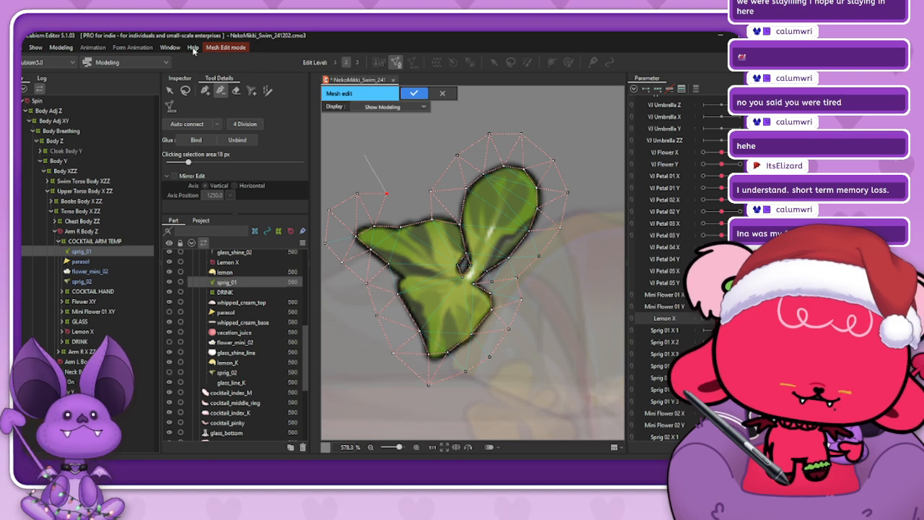
pyautogui.click(205, 91)
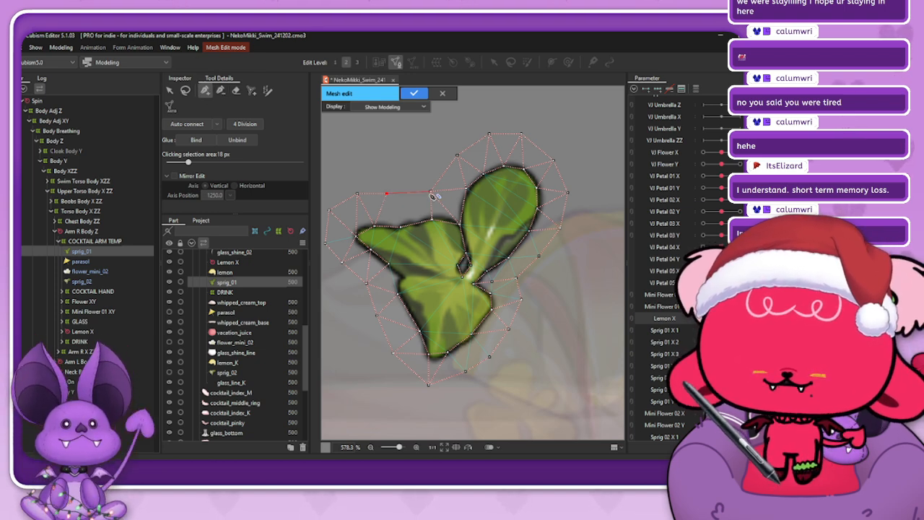
pyautogui.click(408, 194)
pyautogui.click(430, 192)
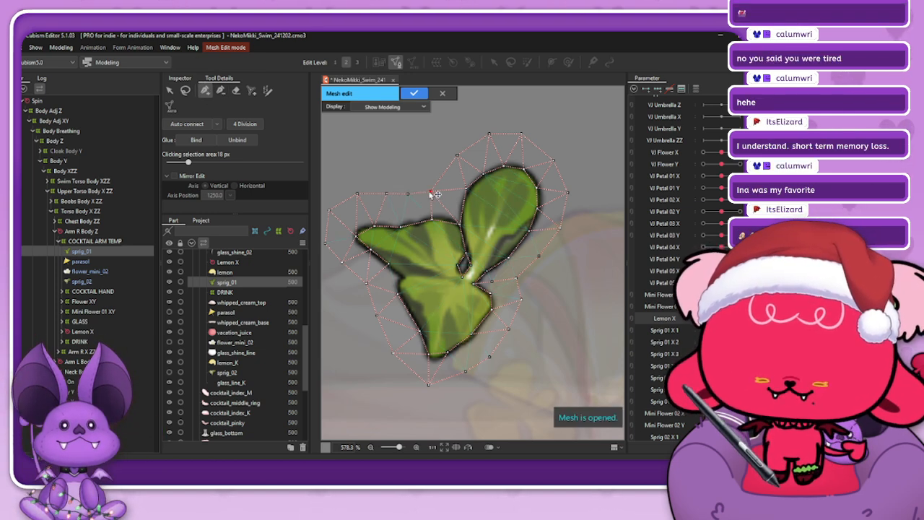
pyautogui.click(408, 194)
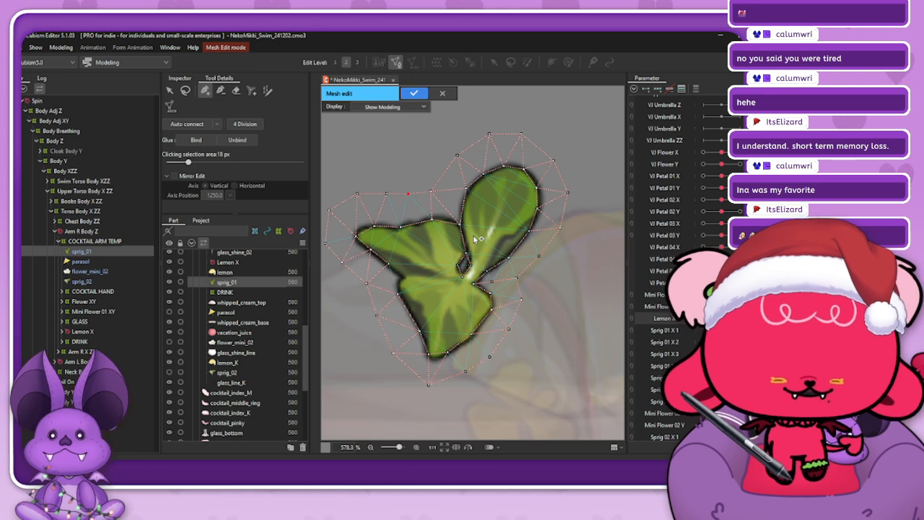
# - Fine-tune vertices along the upper-right leaf's right edge and at the top of its outer boundary
pyautogui.click(220, 90)
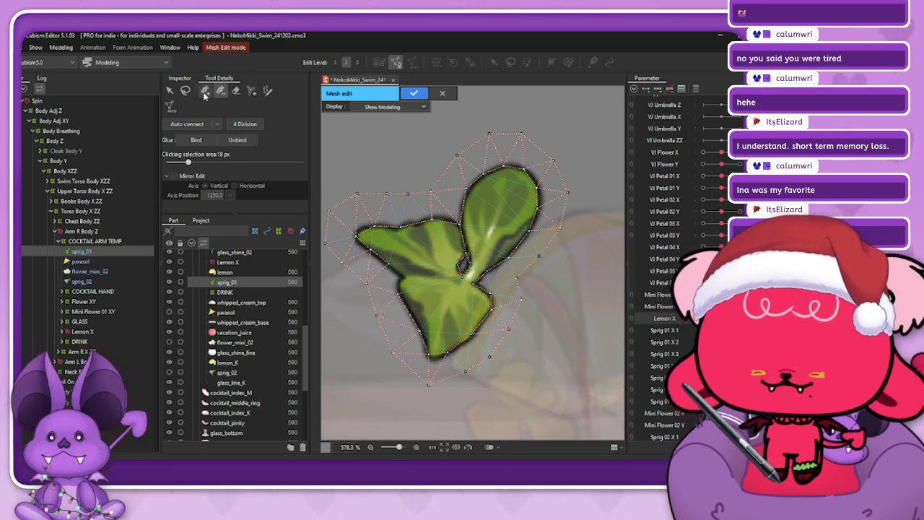
pyautogui.click(473, 285)
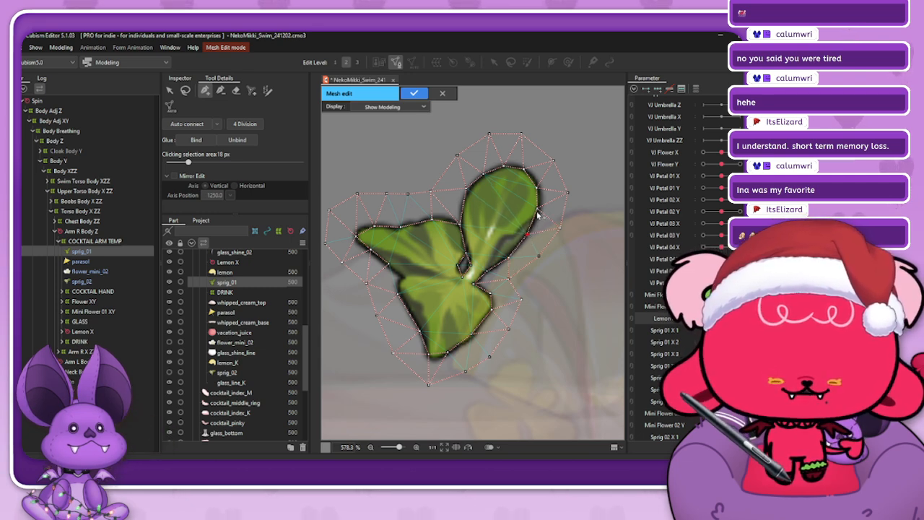
pyautogui.click(185, 90)
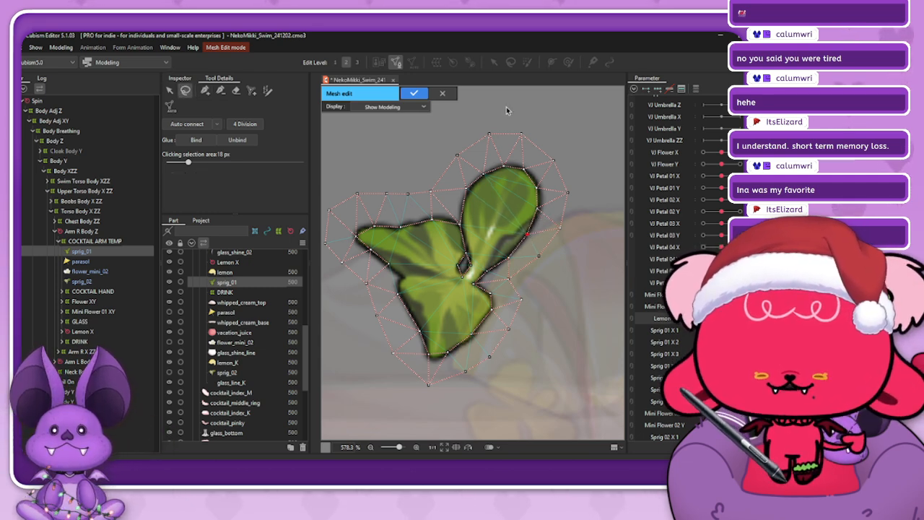
pyautogui.click(488, 134)
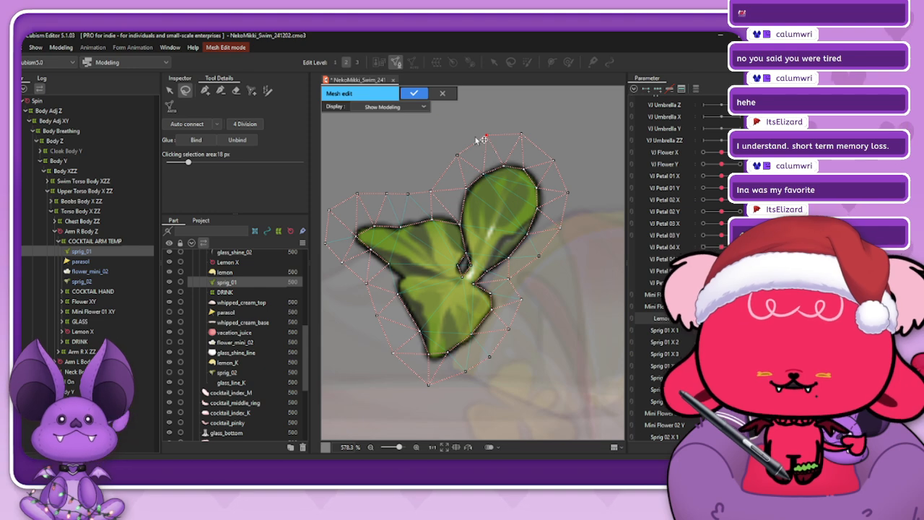
# - Fine-tune the inner outline vertices at the notch where the left leaf meets the lower leaf
pyautogui.click(206, 92)
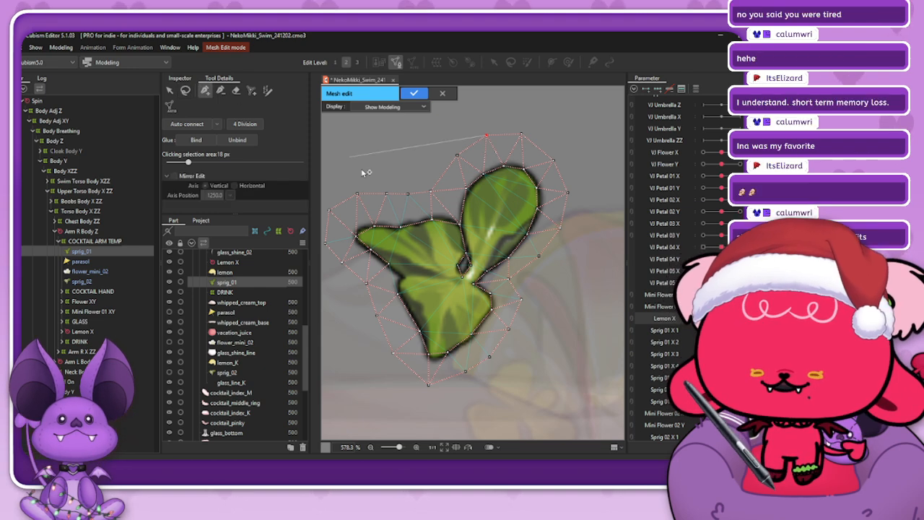
pyautogui.click(388, 265)
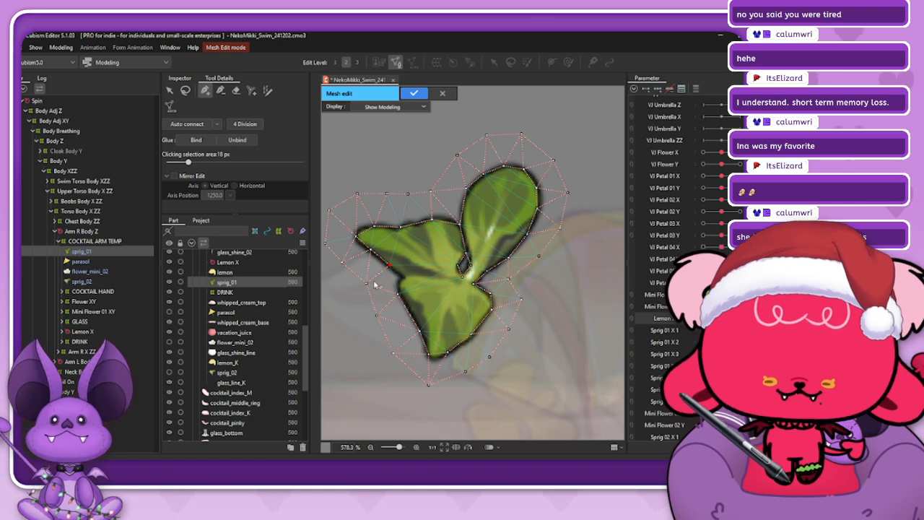
pyautogui.click(405, 276)
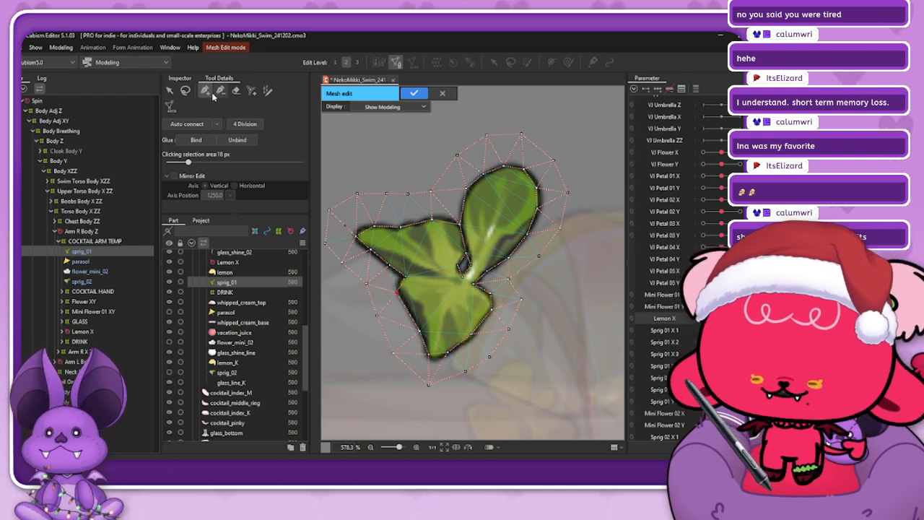
pyautogui.moveTo(398, 295); pyautogui.dragTo(402, 294)
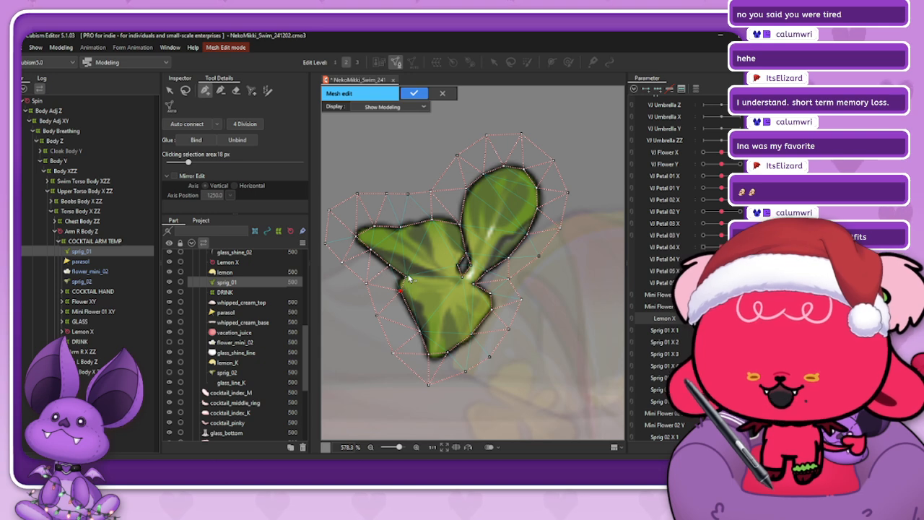
pyautogui.click(407, 279)
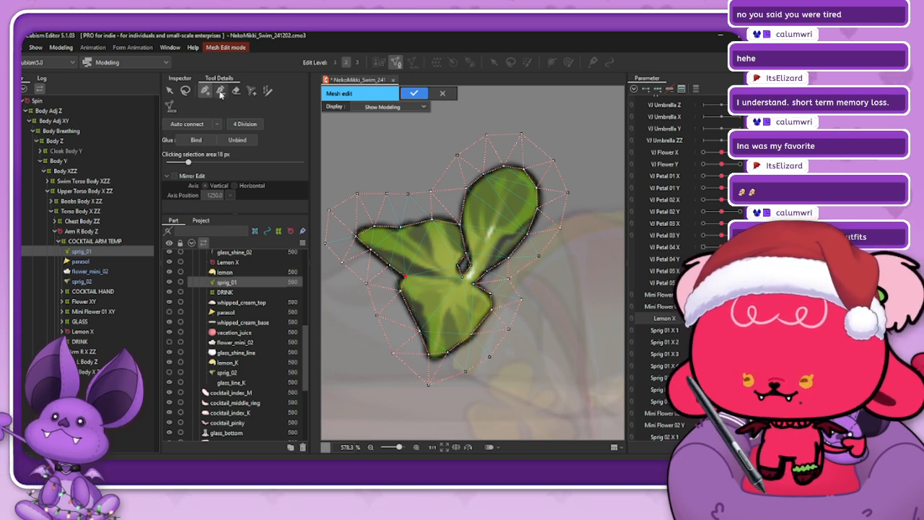
# - Replace the outer boundary vertex beside the notch between the left and lower leaves with two vertices, connected down to the lower leaf's boundary
pyautogui.click(221, 91)
pyautogui.click(366, 284)
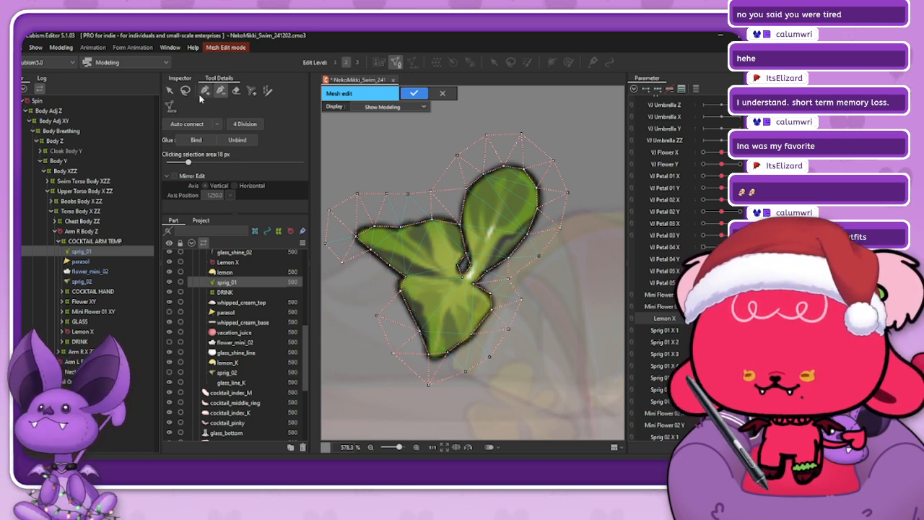
pyautogui.click(206, 91)
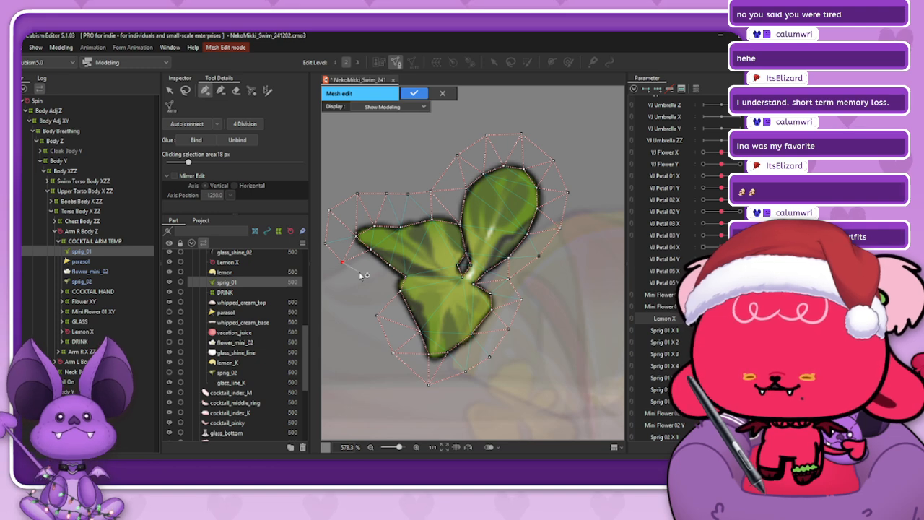
pyautogui.click(359, 271)
pyautogui.click(374, 281)
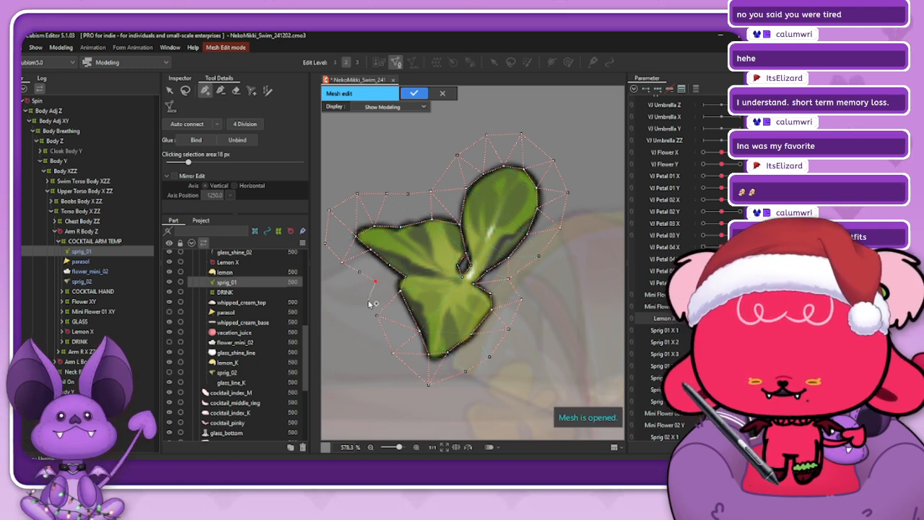
pyautogui.click(376, 314)
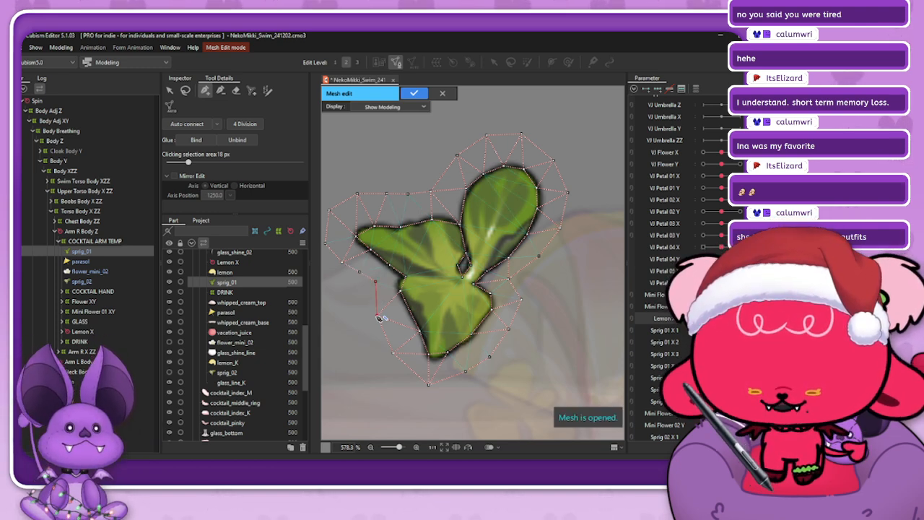
pyautogui.click(375, 281)
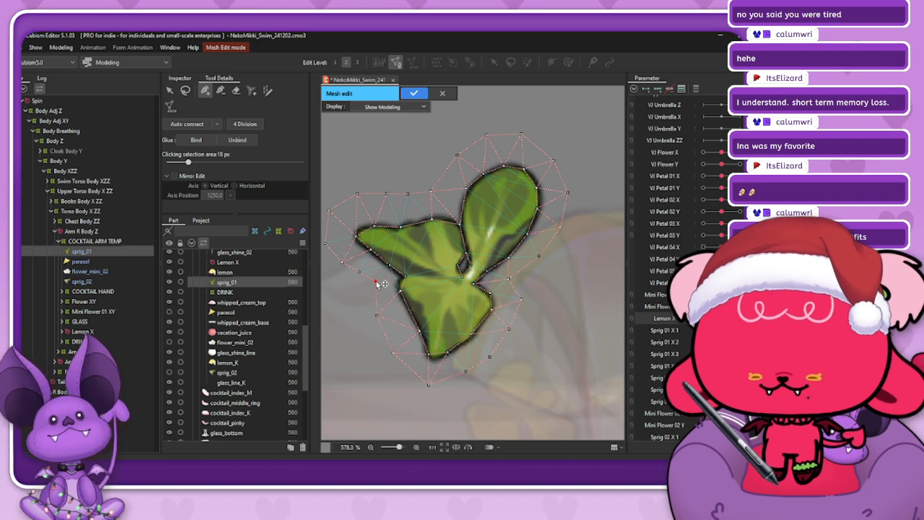
pyautogui.click(404, 276)
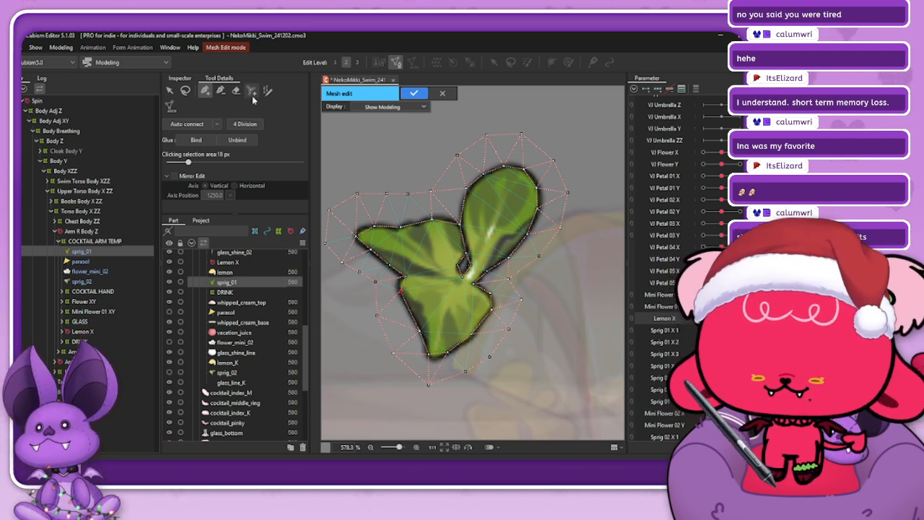
# - Rebuild the outer boundary around the lower leaf's bottom tip and even out its lower-right side, removing the surplus vertex there
pyautogui.click(220, 89)
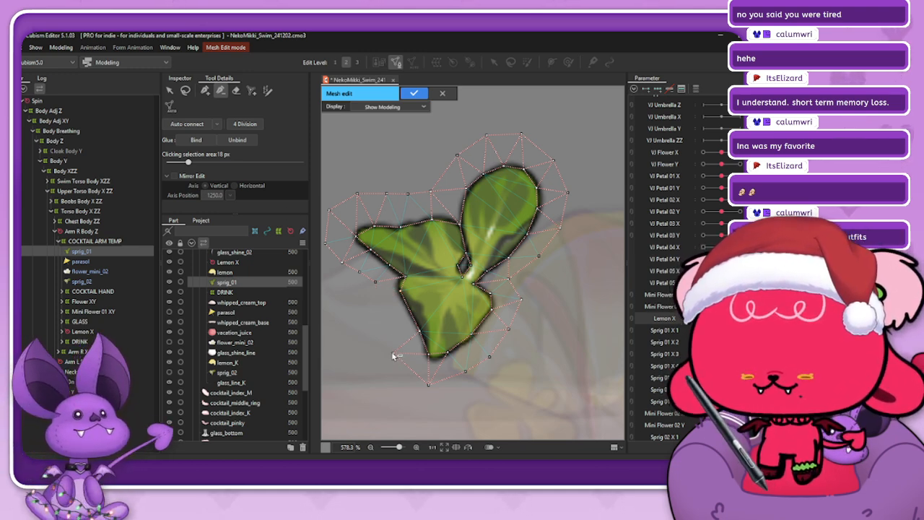
pyautogui.click(205, 90)
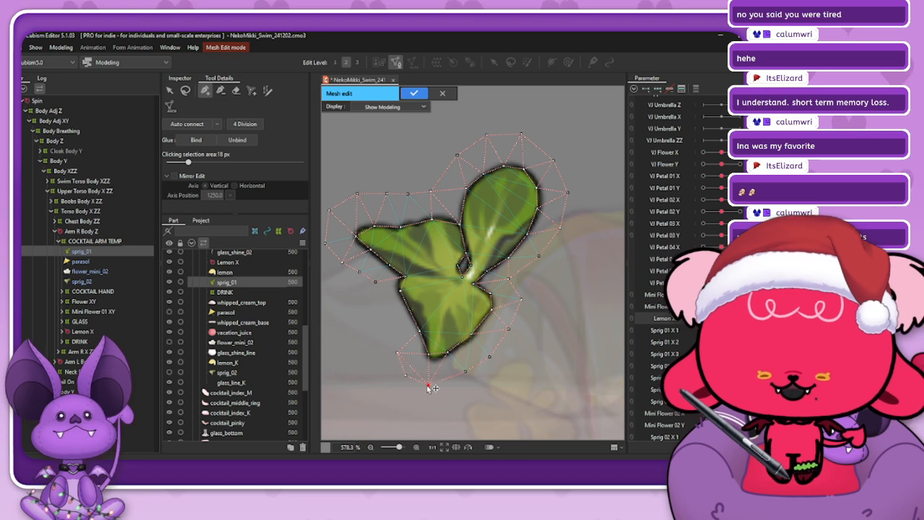
pyautogui.click(406, 376)
pyautogui.moveTo(428, 386); pyautogui.dragTo(433, 388)
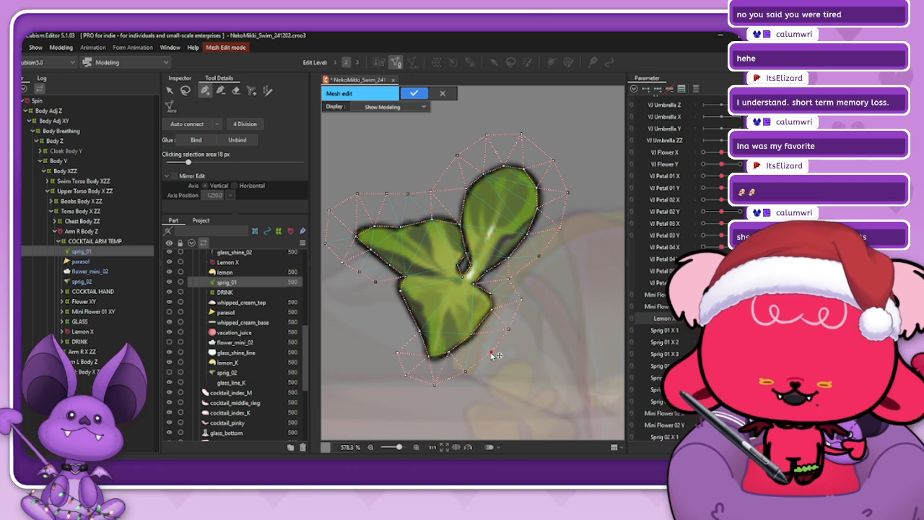
pyautogui.click(221, 92)
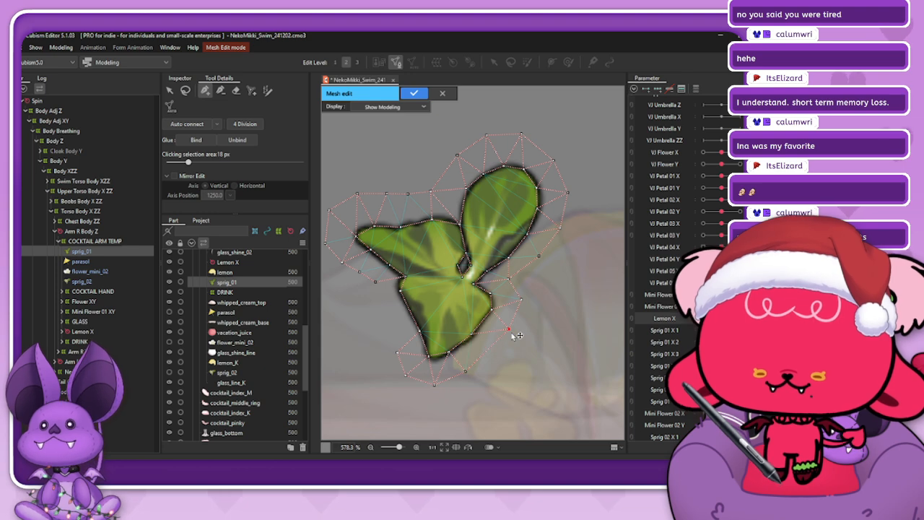
pyautogui.moveTo(508, 329); pyautogui.dragTo(503, 334)
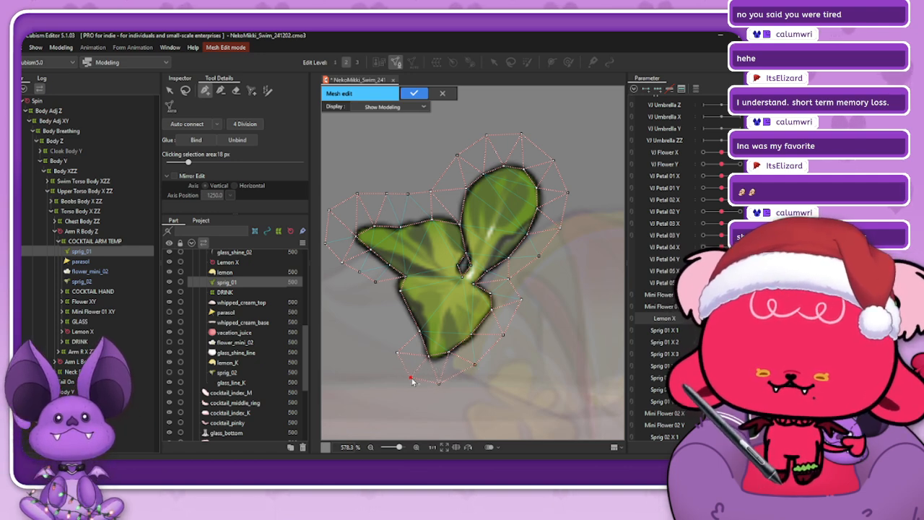
# - Close the outer boundary on the lower leaf's left side with a new vertex and fine-tune the vertices beside it and above the left leaf
pyautogui.click(387, 324)
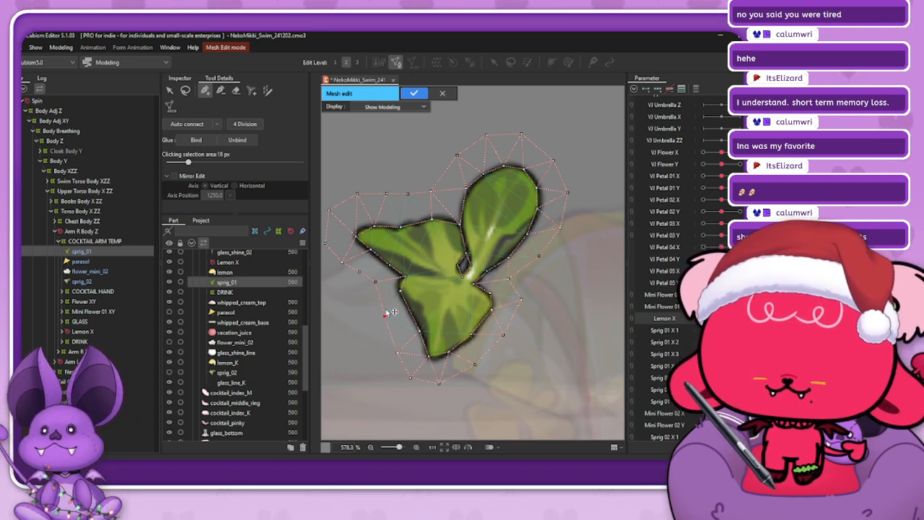
pyautogui.click(419, 330)
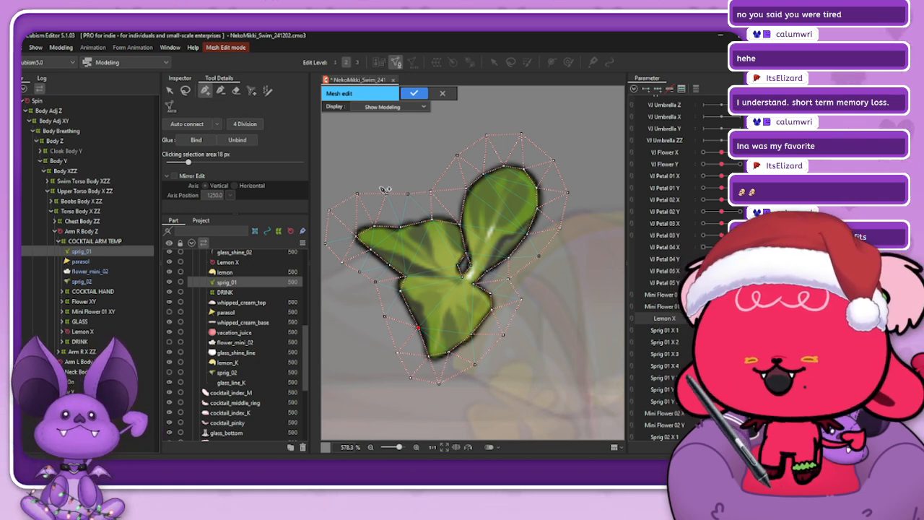
pyautogui.moveTo(354, 196); pyautogui.dragTo(348, 137)
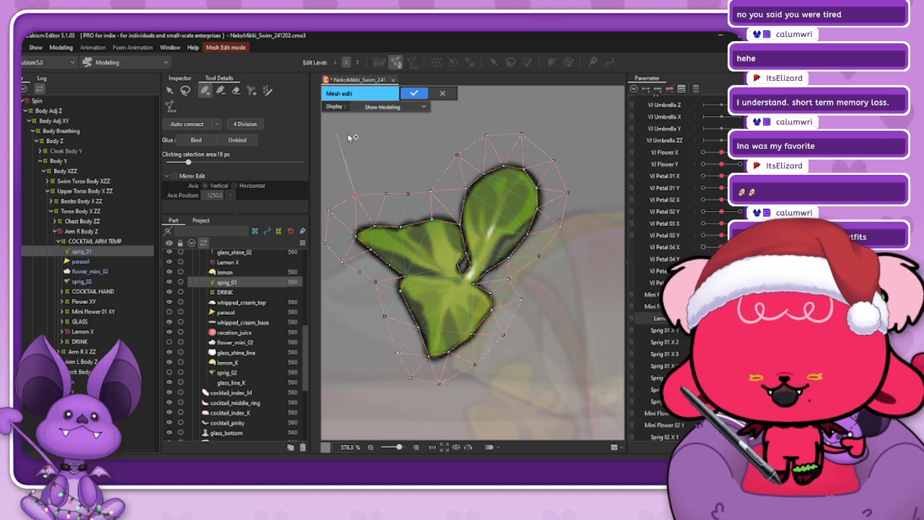
pyautogui.click(185, 91)
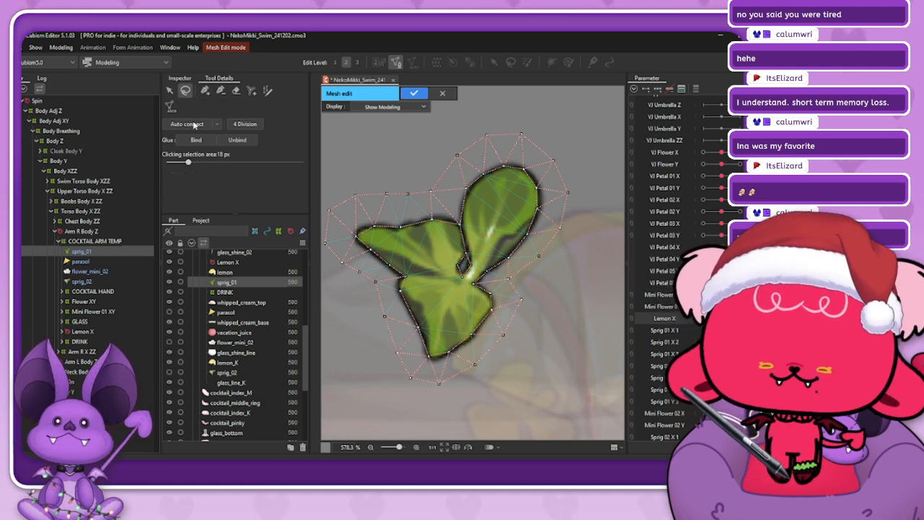
pyautogui.click(221, 90)
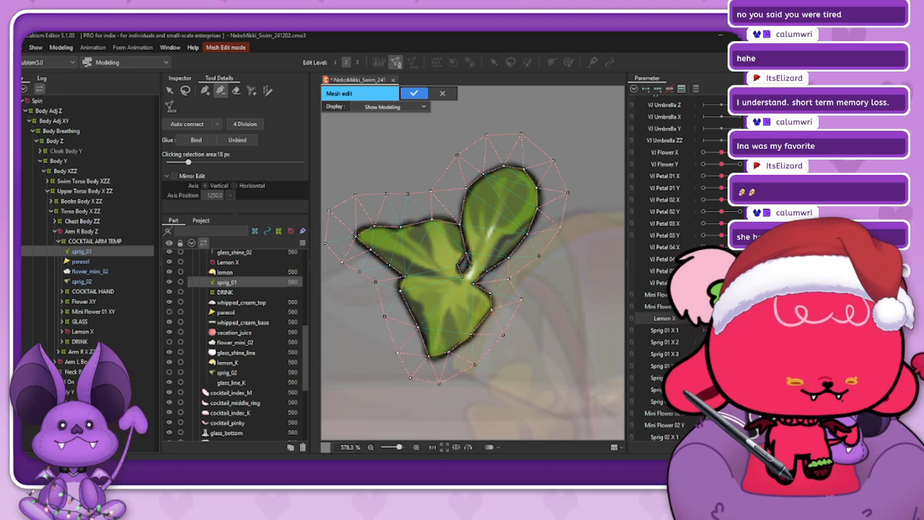
# - Switch to the web browser, examine the horned character's outfit image from head to feet, and close the browser window
pyautogui.moveTo(592, 456); pyautogui.dragTo(559, 47)
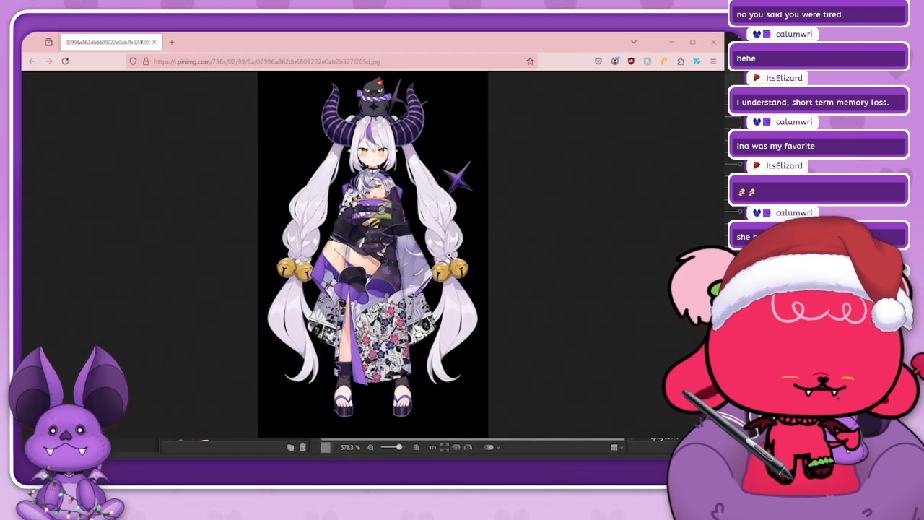
pyautogui.click(420, 255)
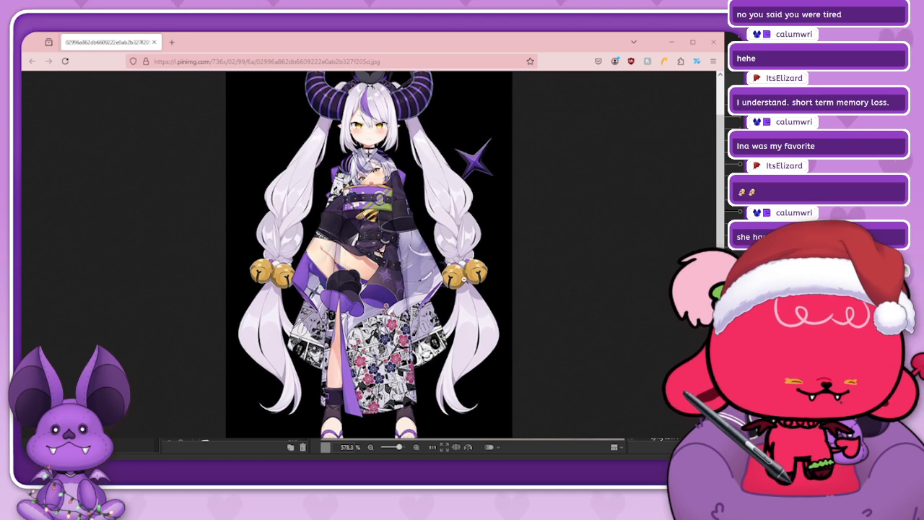
pyautogui.hotkey('ctrl', '+')
pyautogui.hotkey('ctrl', '+')
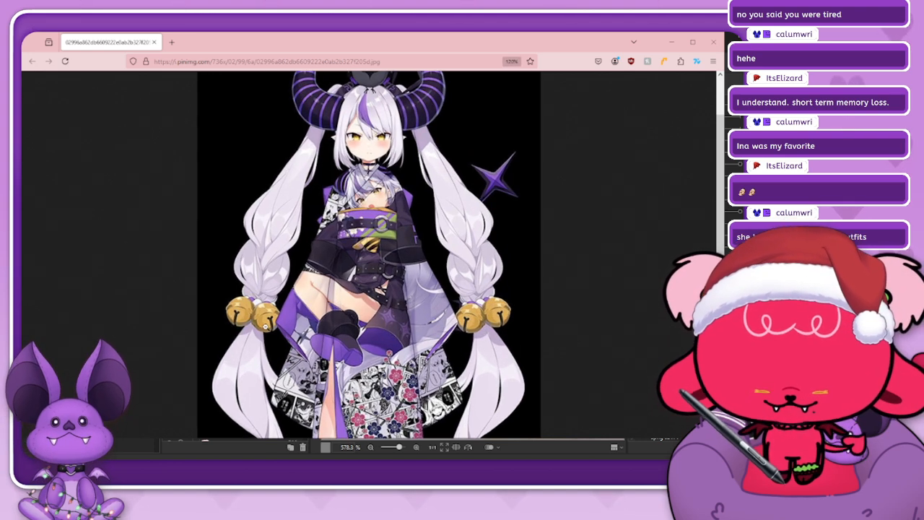
pyautogui.scroll(-3, 527, 235)
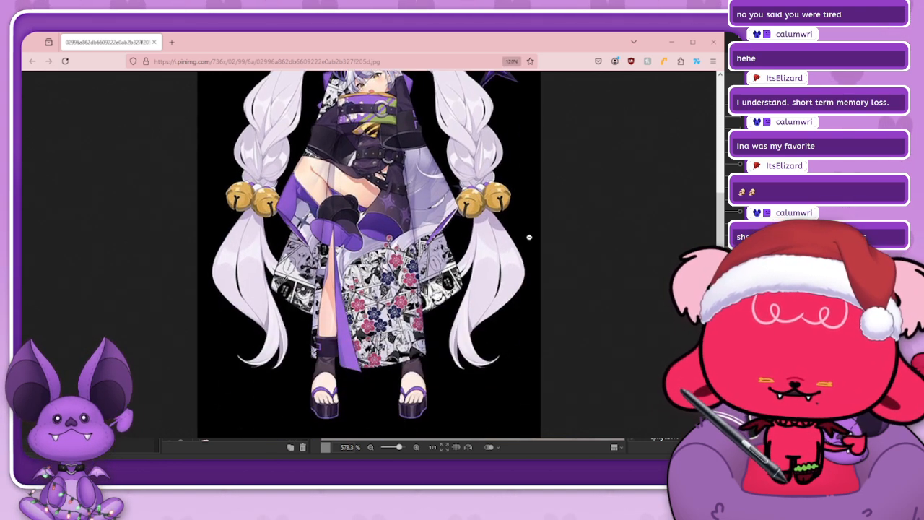
pyautogui.moveTo(719, 228); pyautogui.dragTo(725, 206)
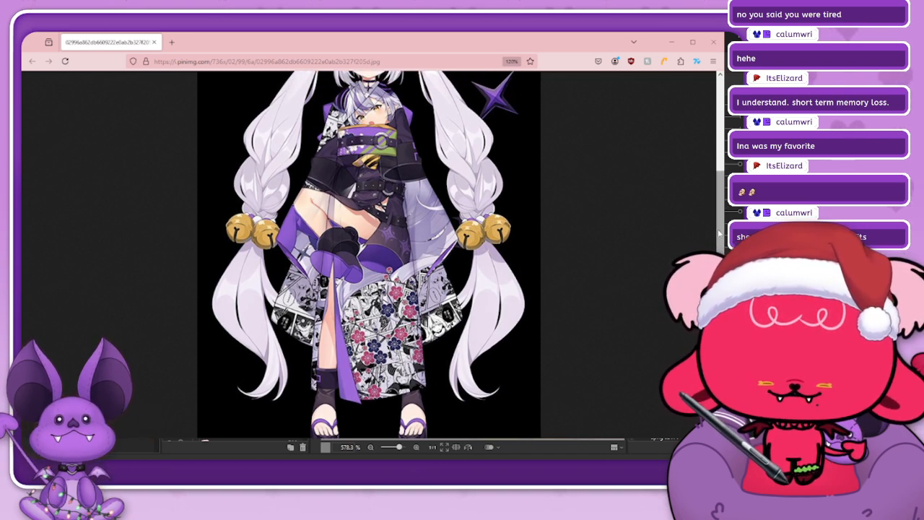
pyautogui.moveTo(721, 228); pyautogui.dragTo(724, 167)
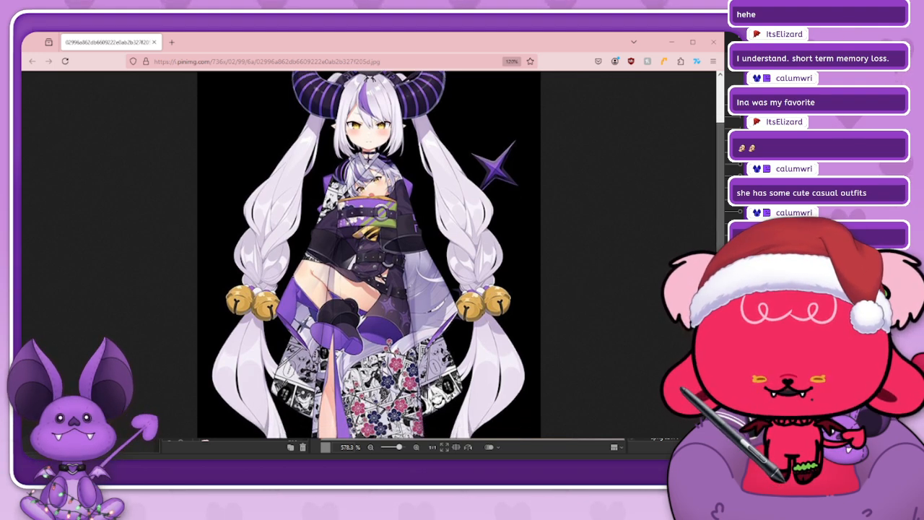
pyautogui.click(474, 262)
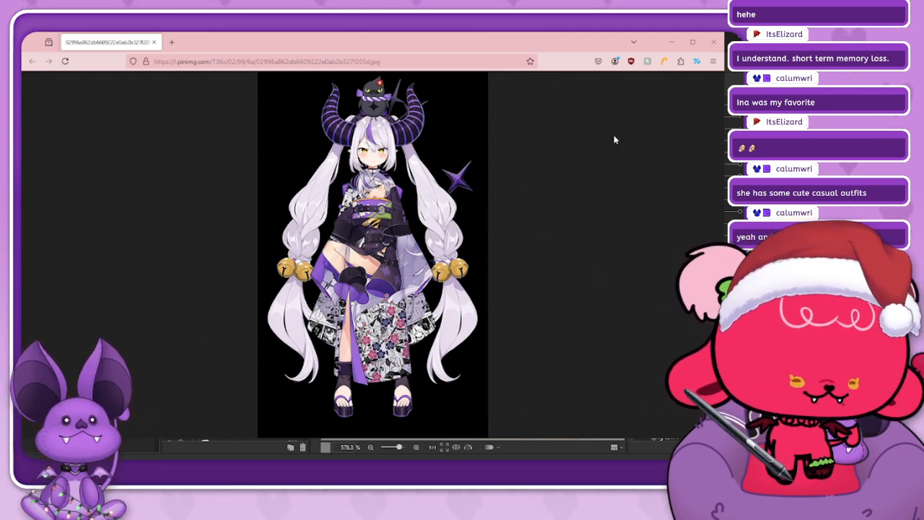
pyautogui.click(712, 44)
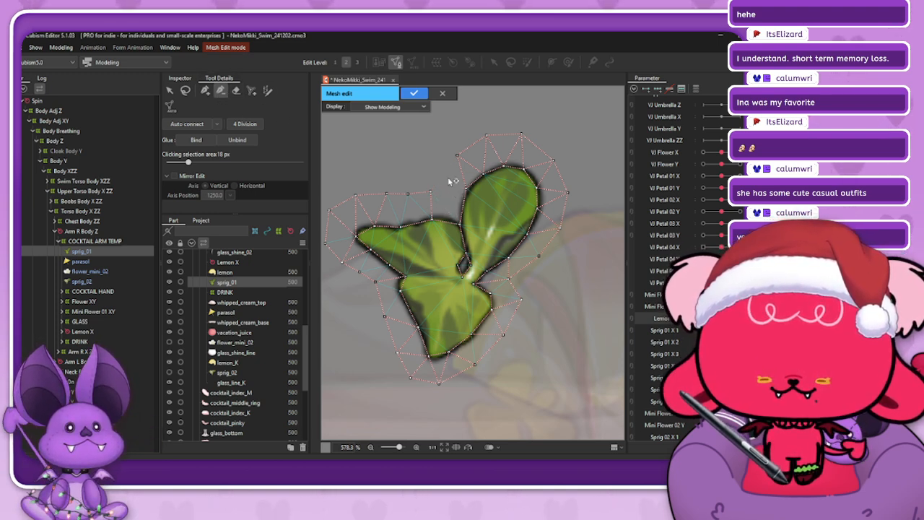
# - Bridge the outer boundary gap between the left and upper-right leaves with a new vertex and even out the neighbouring vertices
pyautogui.click(205, 91)
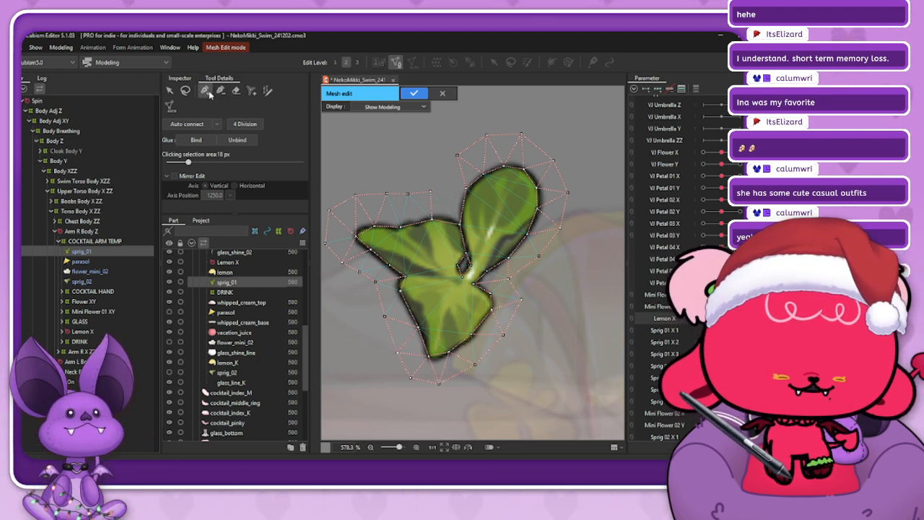
pyautogui.click(456, 154)
pyautogui.click(443, 175)
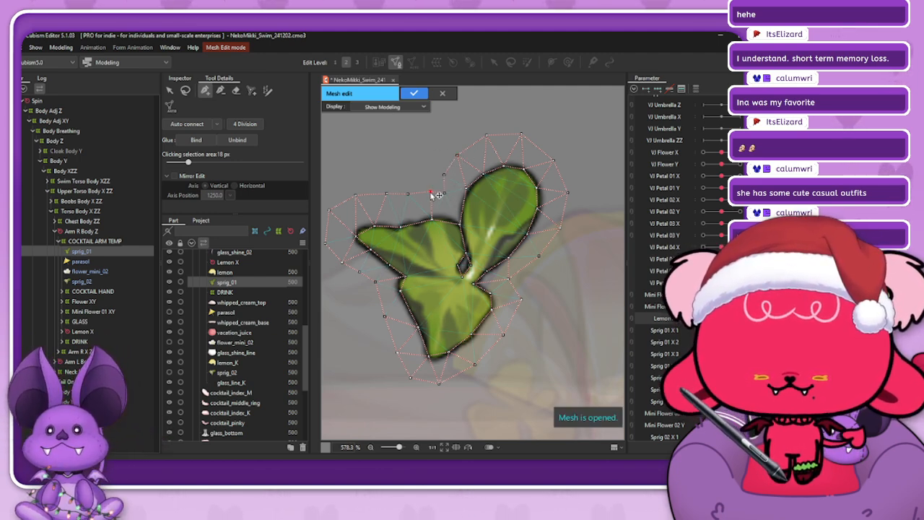
pyautogui.hotkey('ctrl', 'z')
pyautogui.click(435, 193)
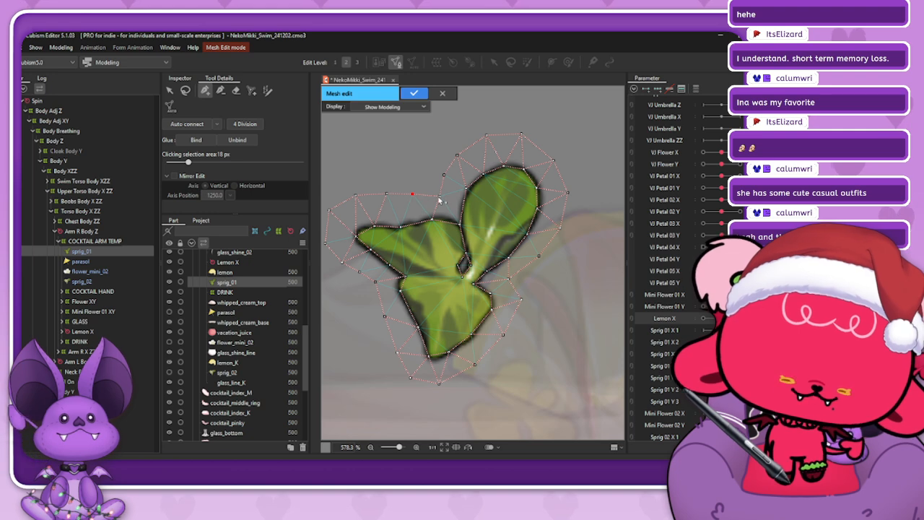
pyautogui.click(438, 196)
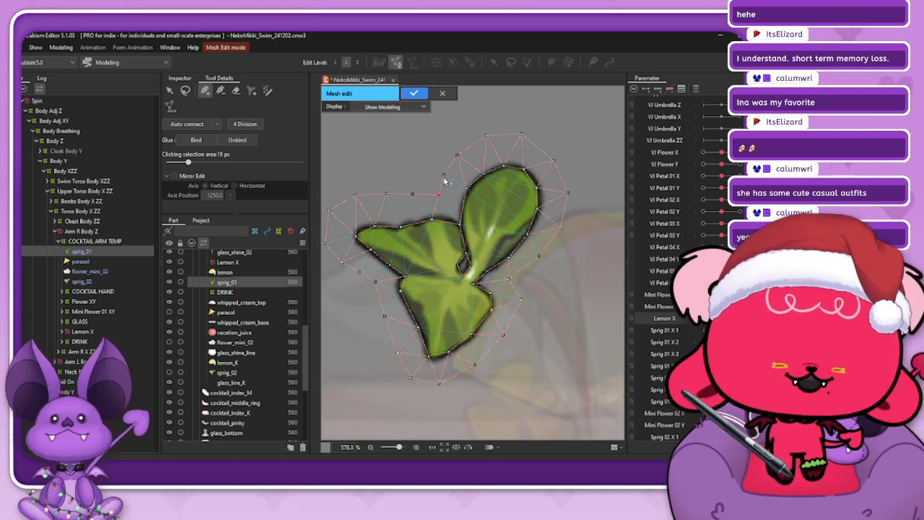
pyautogui.click(458, 154)
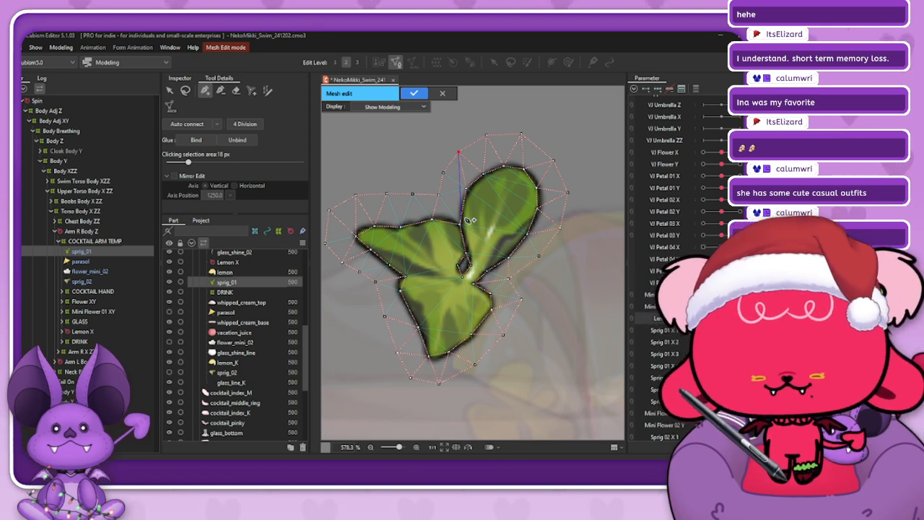
pyautogui.click(468, 190)
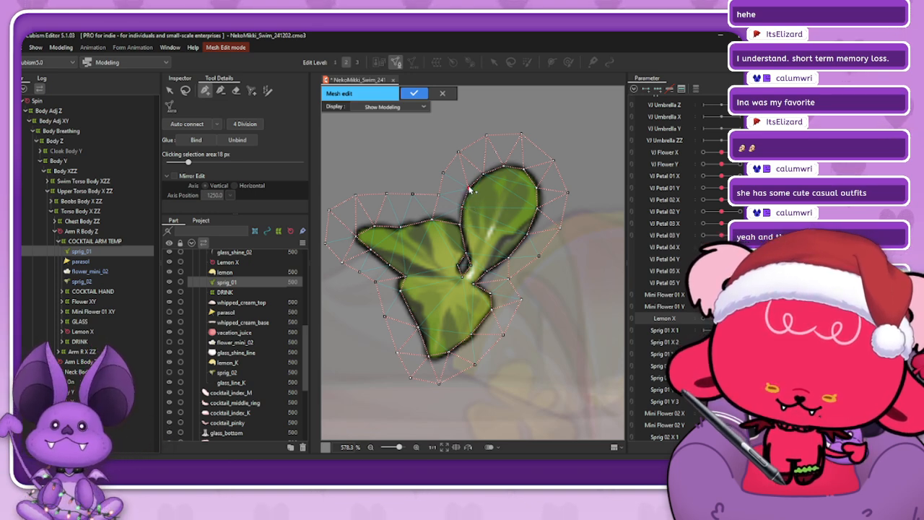
# - Even out the vertices along the left edge of the upper-right leaf and in the outer boundary beside it
pyautogui.click(463, 207)
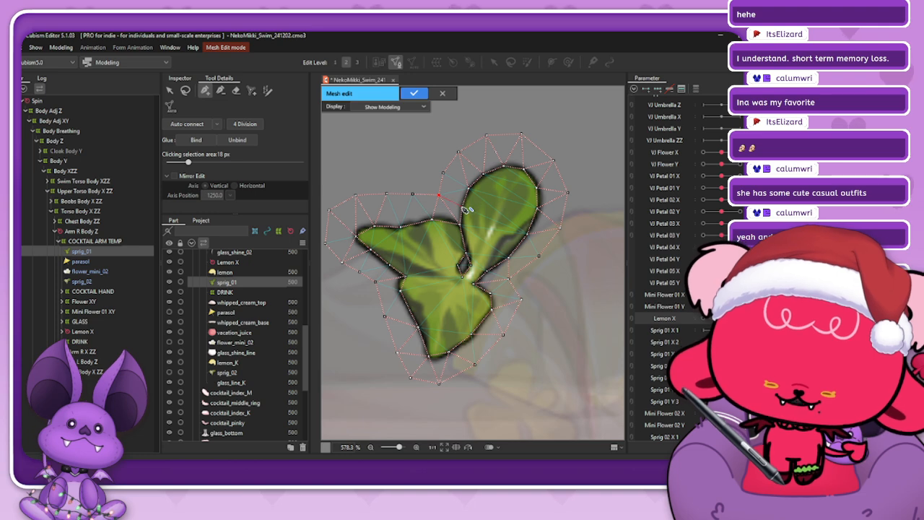
pyautogui.click(462, 204)
pyautogui.moveTo(461, 202); pyautogui.dragTo(463, 207)
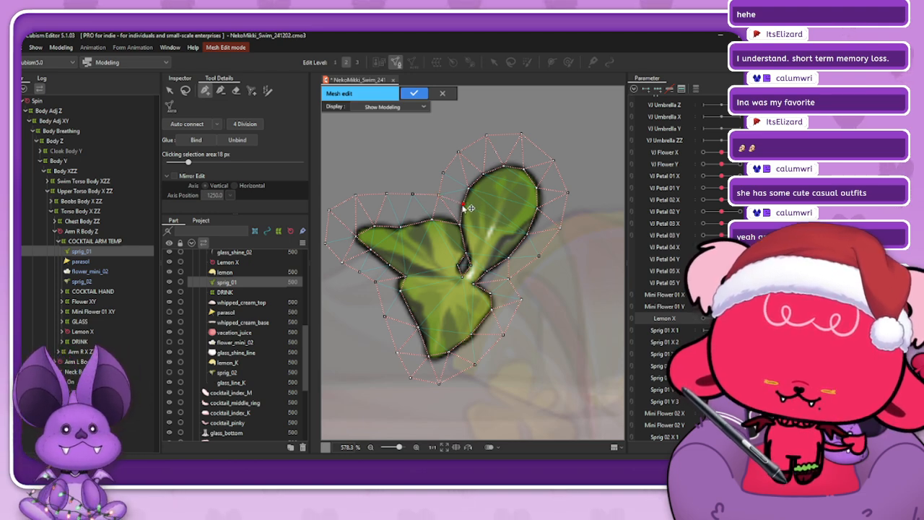
pyautogui.click(469, 186)
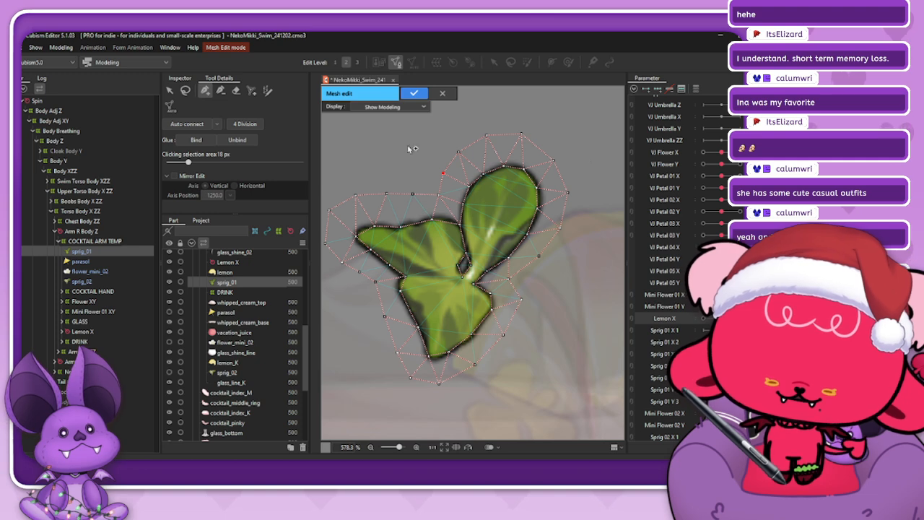
# - Add unconnected interior vertices inside the upper-right leaf, from its broad tip down to its stem
pyautogui.click(186, 90)
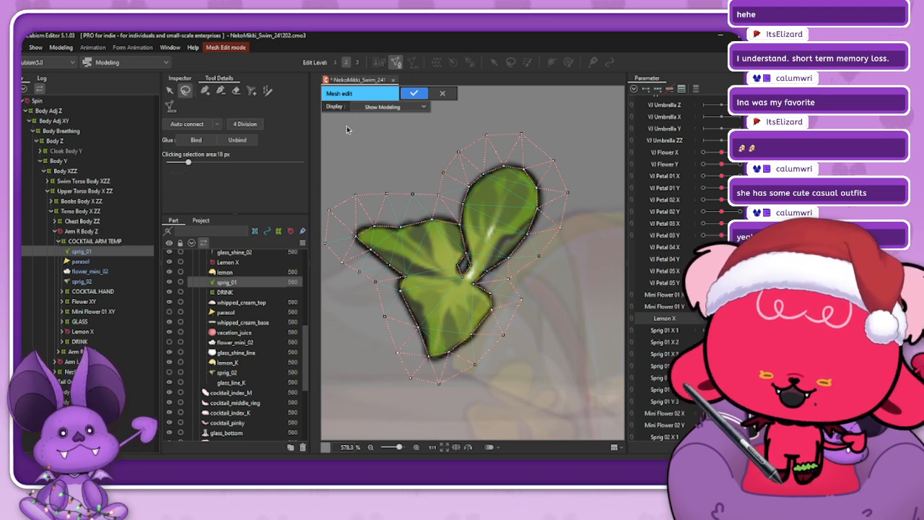
pyautogui.click(206, 91)
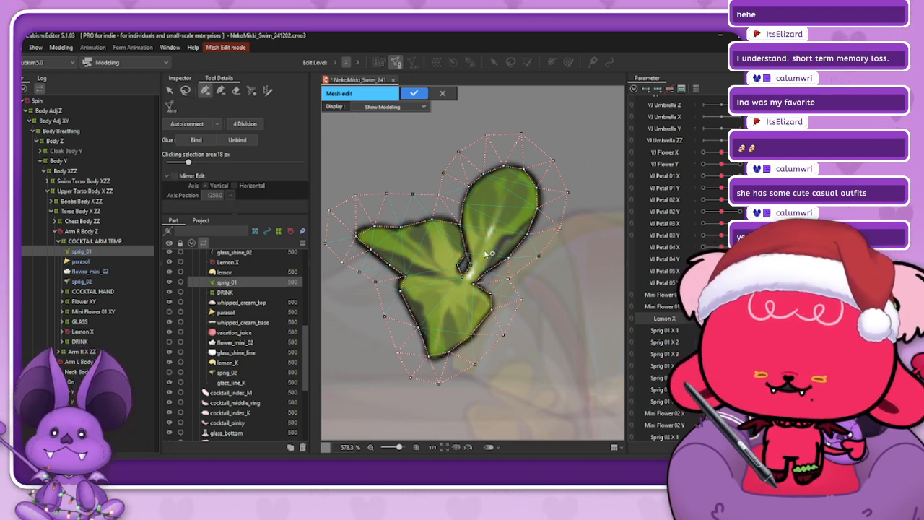
pyautogui.click(490, 193)
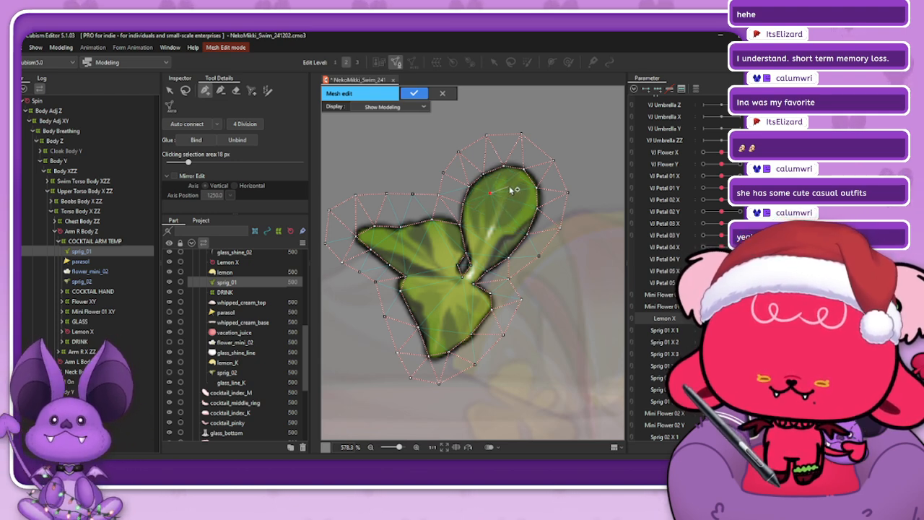
pyautogui.click(508, 187)
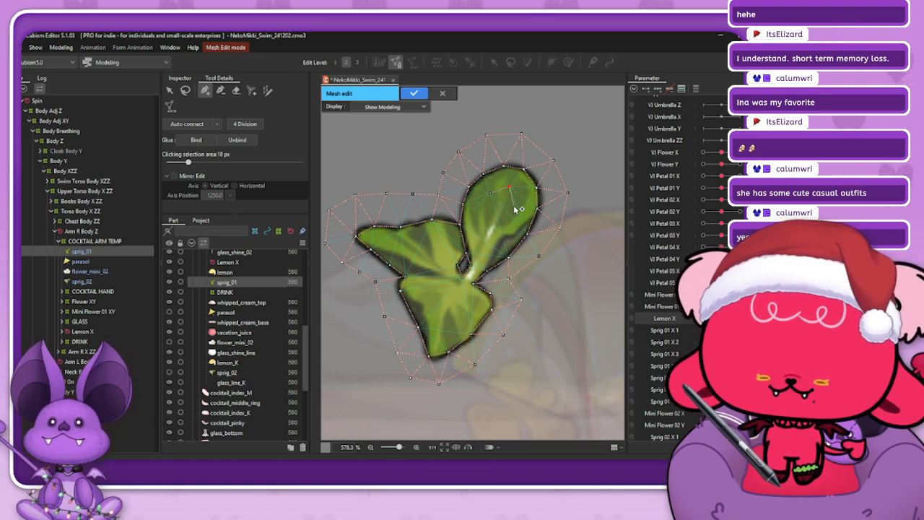
pyautogui.click(490, 240)
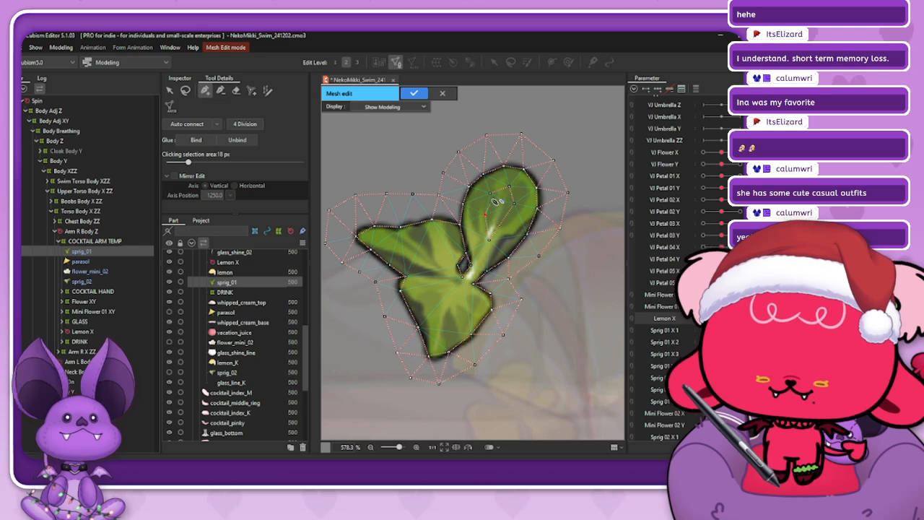
pyautogui.click(491, 193)
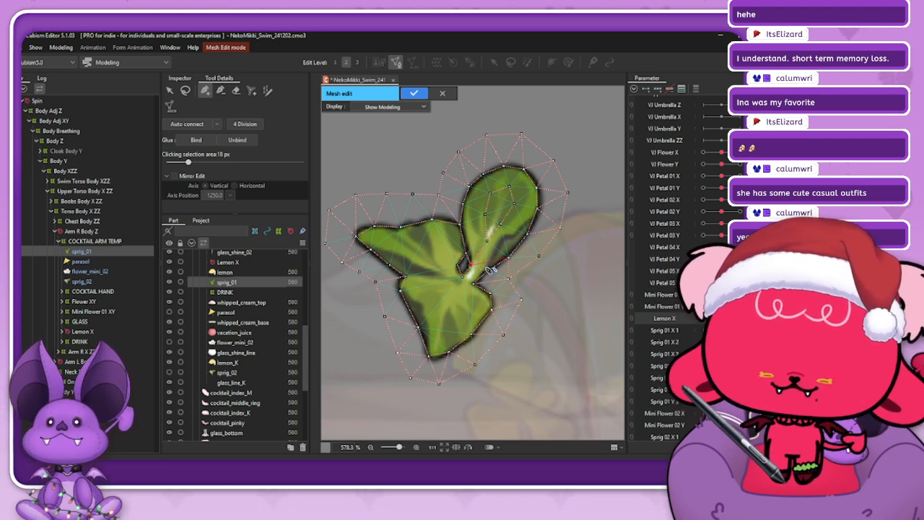
# - Add interior vertices through the left and lower leaves and auto-connect the whole mesh
pyautogui.click(185, 91)
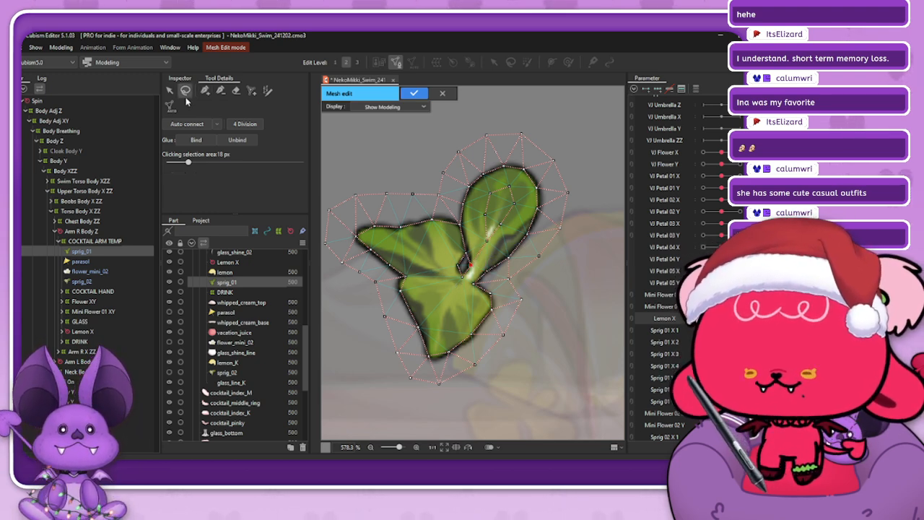
pyautogui.click(205, 91)
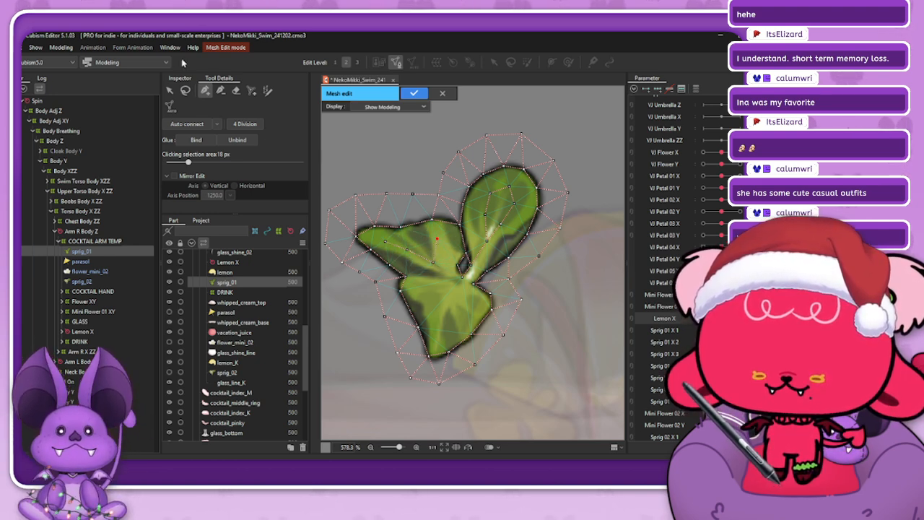
pyautogui.click(186, 90)
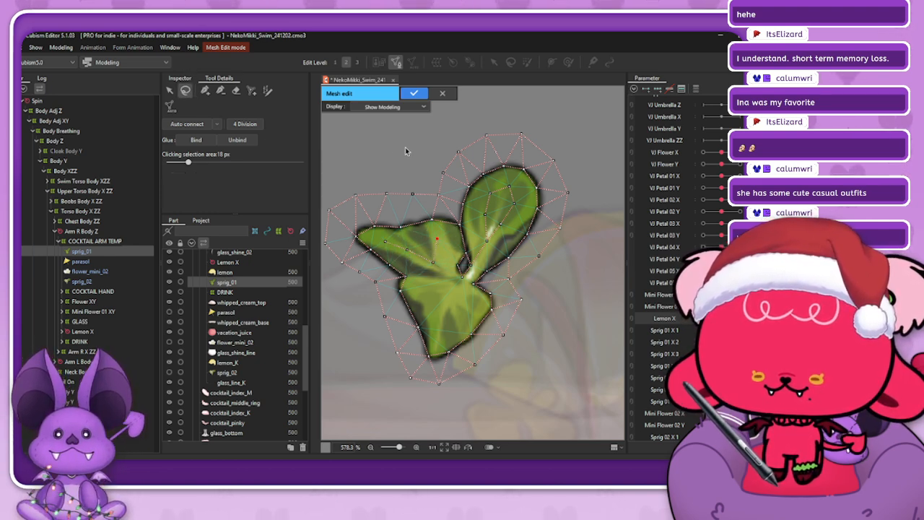
pyautogui.click(203, 90)
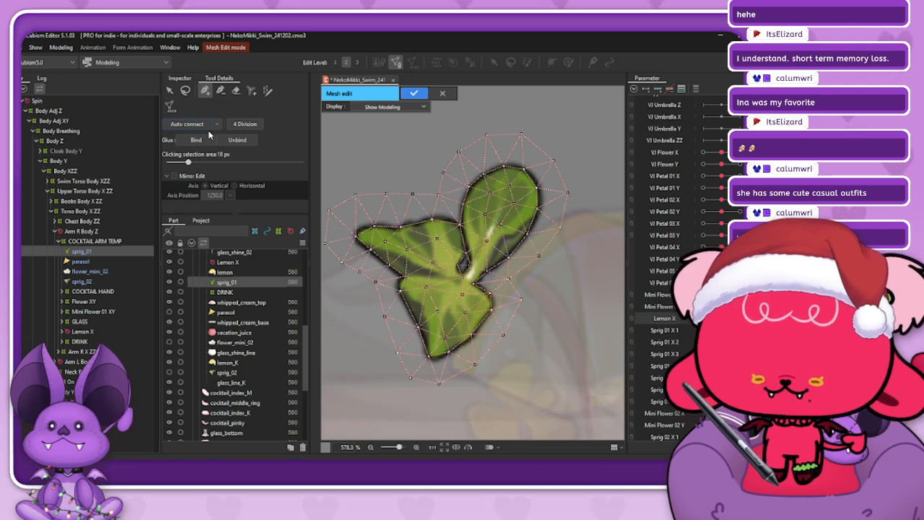
# - Apply the mesh edit to sprig_01 and return to the normal modeling view
pyautogui.scroll(-2, 463, 278)
pyautogui.scroll(-2, 464, 277)
pyautogui.click(413, 94)
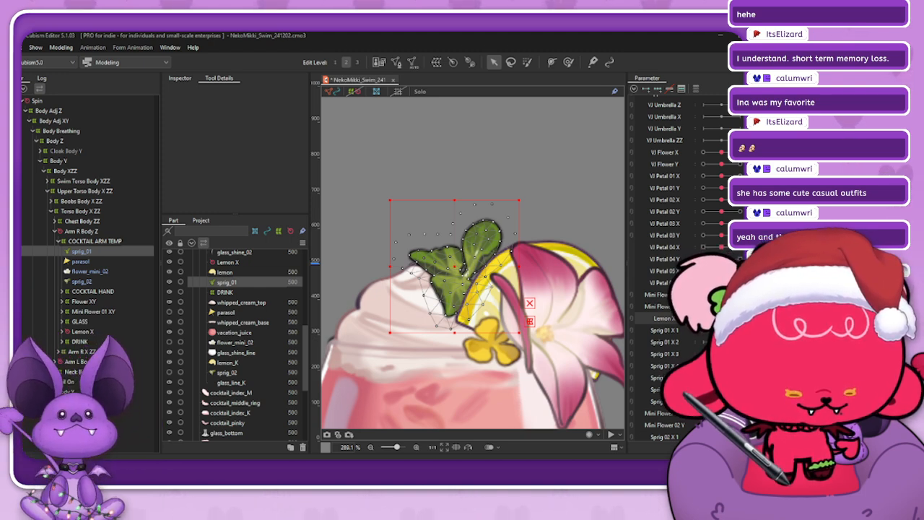
# - Switch to the web browser and examine the purple kimono image and the Advent group kimono image up close
pyautogui.moveTo(729, 456); pyautogui.dragTo(563, 47)
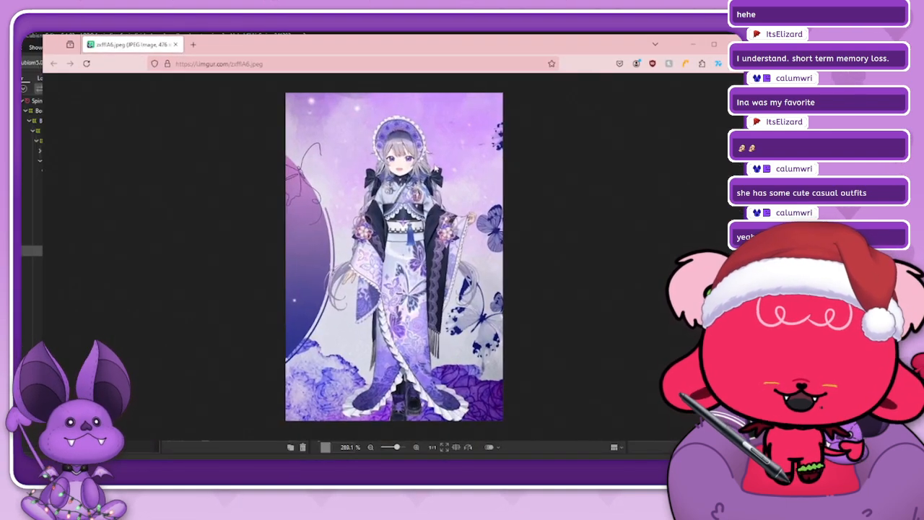
pyautogui.hotkey('ctrl', '+')
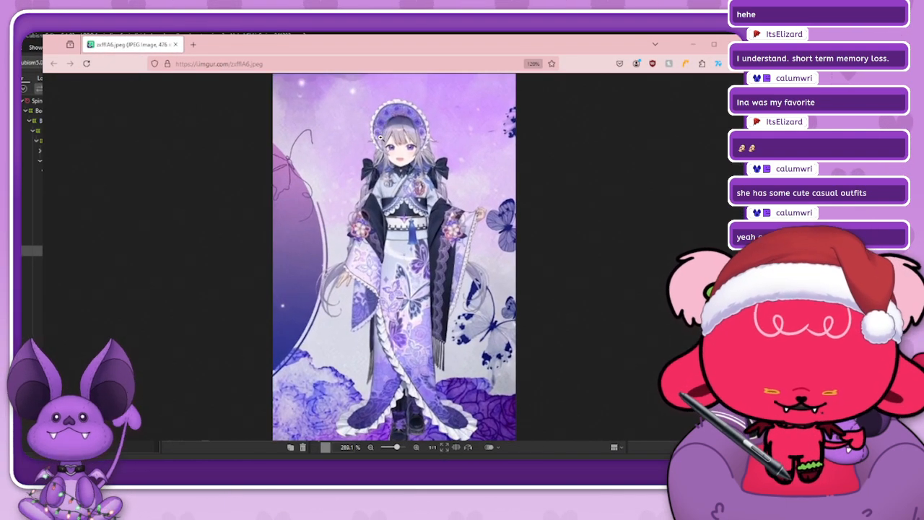
pyautogui.hotkey('ctrl', '0')
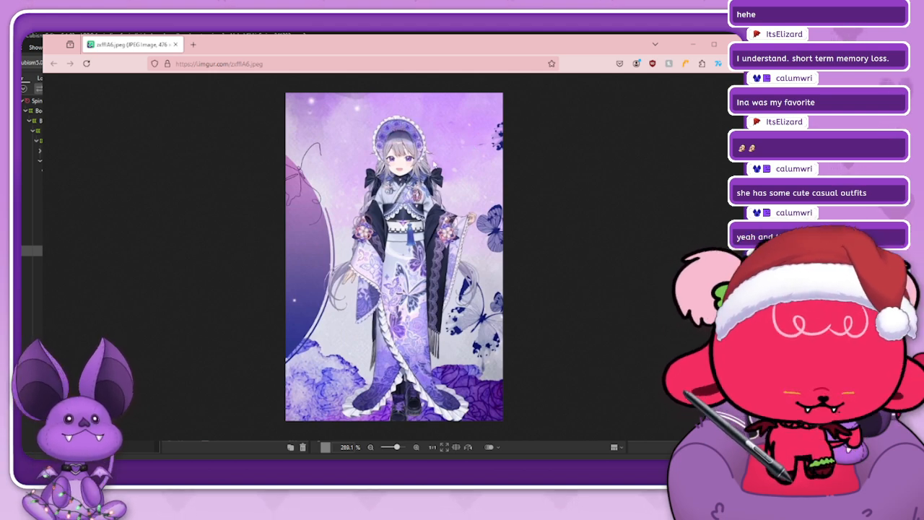
pyautogui.hotkey('ctrl', '+')
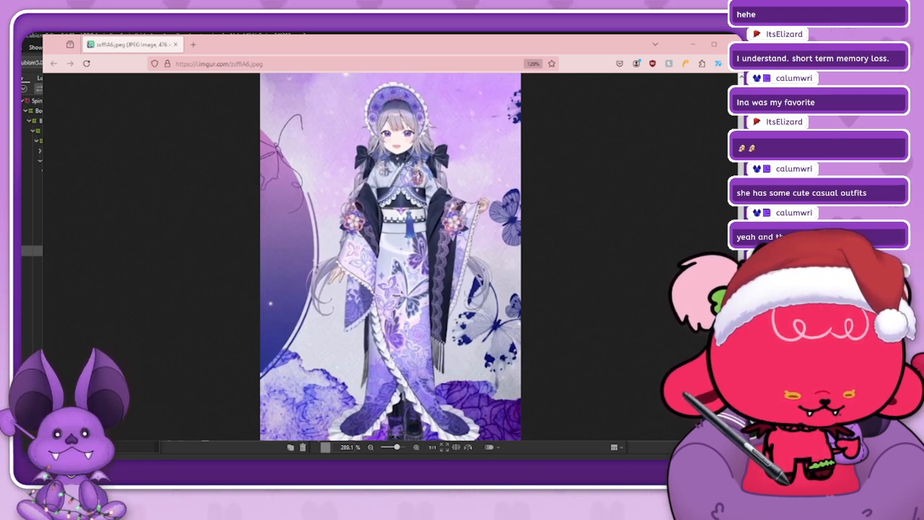
pyautogui.moveTo(368, 349); pyautogui.dragTo(249, 45)
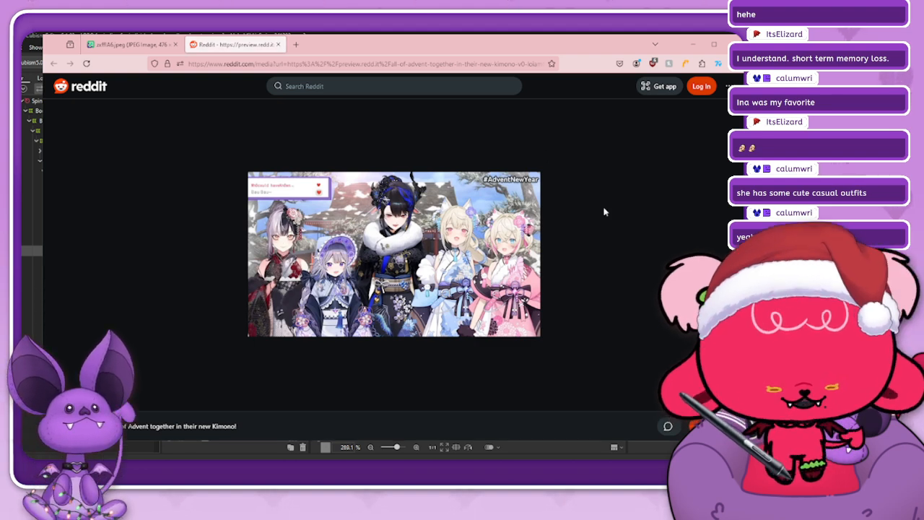
pyautogui.keyDown('ctrl'); pyautogui.scroll(5, 606, 217); pyautogui.keyUp('ctrl')
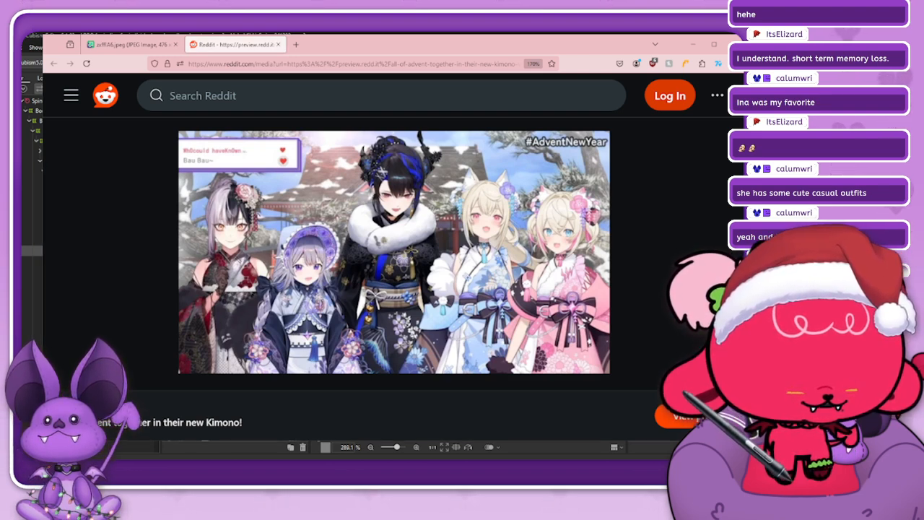
# - Open the black-and-blue New Year kimono collage, examine its panels from head to feet, and close the browser window
pyautogui.moveTo(417, 123); pyautogui.dragTo(299, 48)
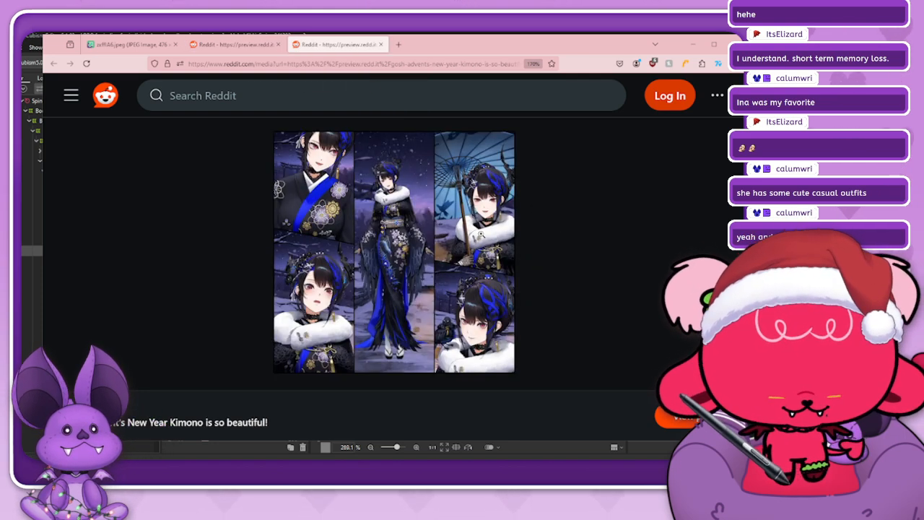
pyautogui.click(480, 234)
pyautogui.scroll(-2, 498, 230)
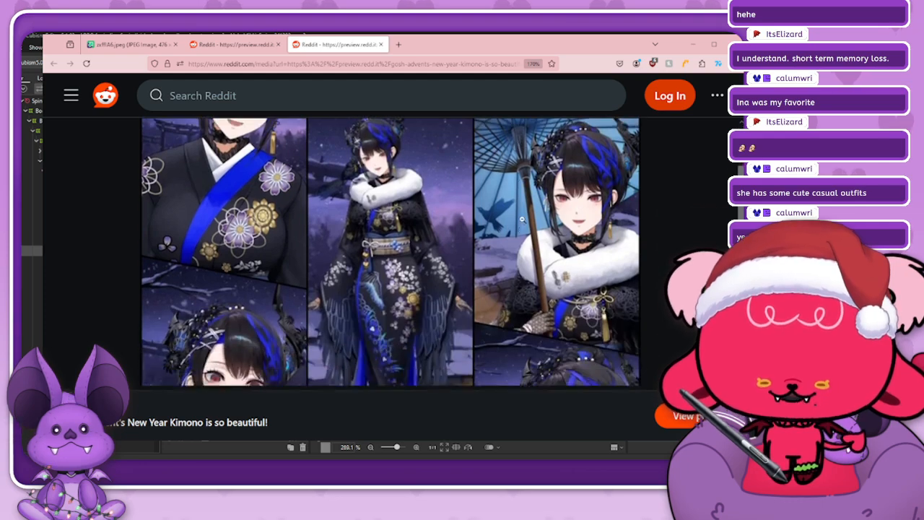
pyautogui.click(523, 223)
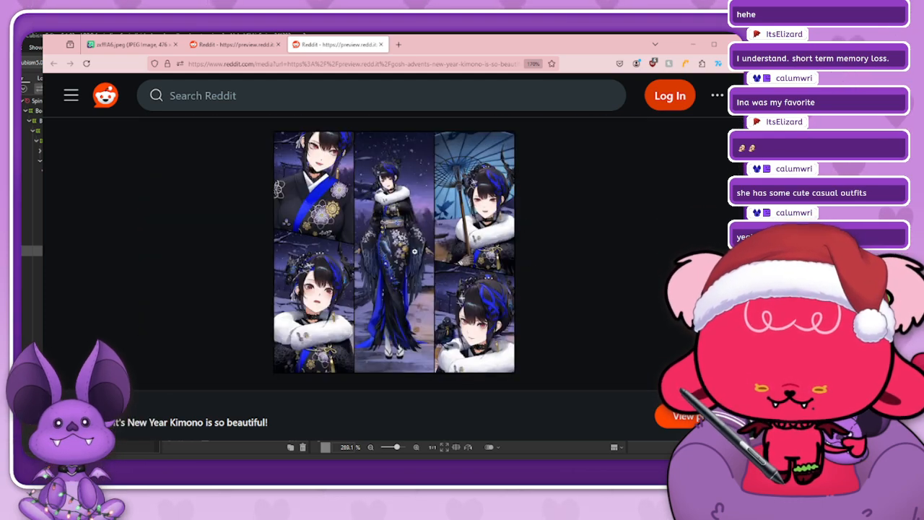
pyautogui.click(476, 218)
pyautogui.scroll(2, 477, 218)
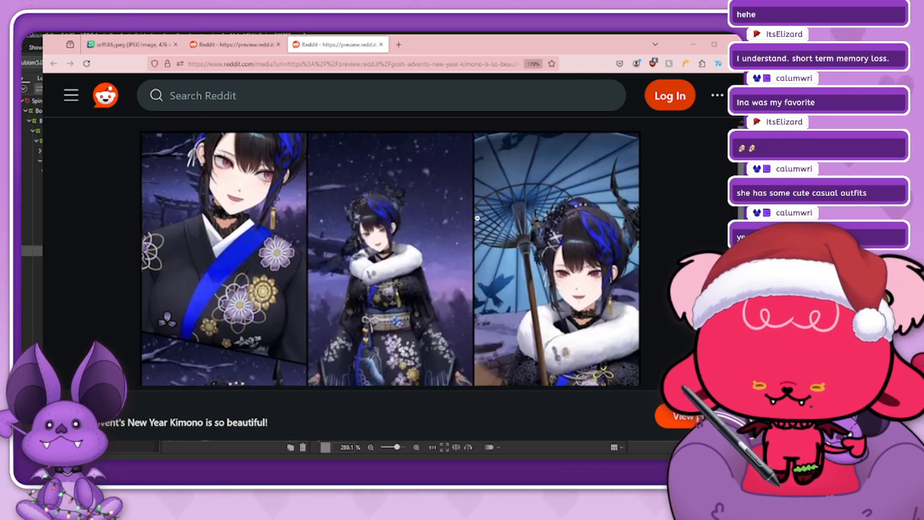
pyautogui.scroll(-2, 476, 218)
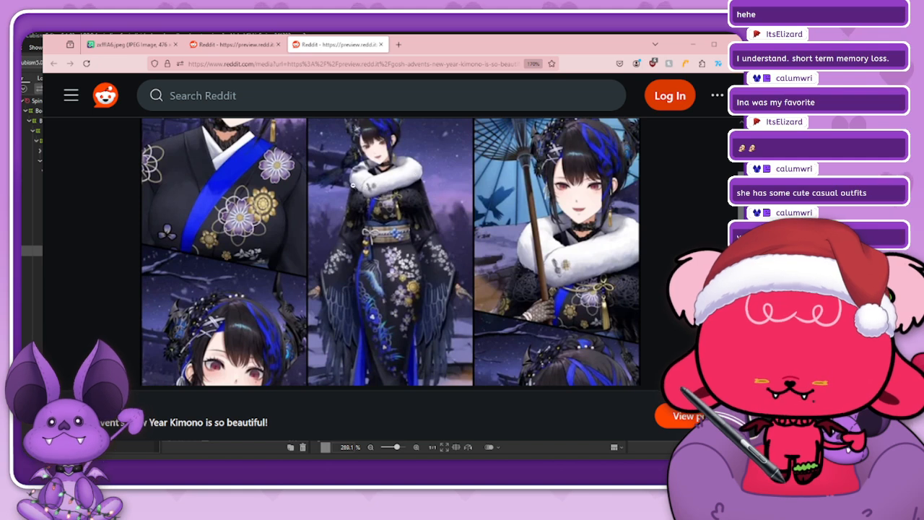
pyautogui.click(373, 174)
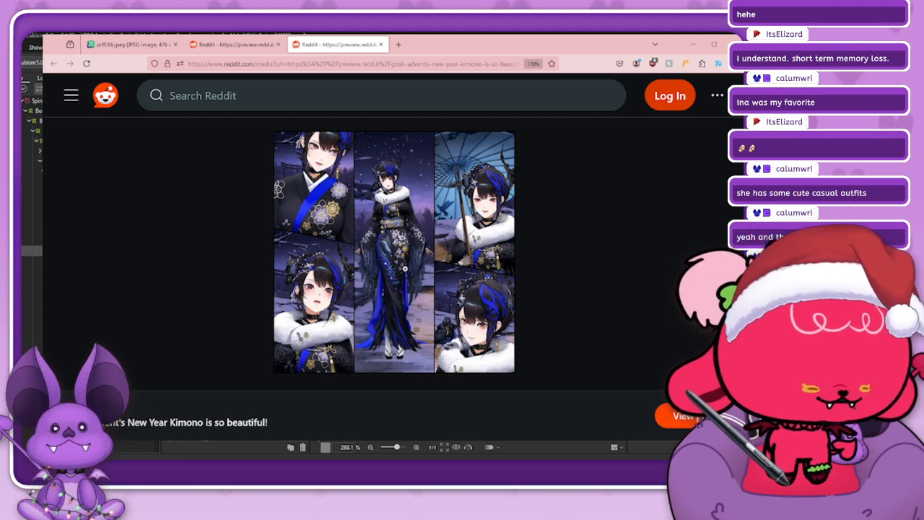
pyautogui.click(405, 249)
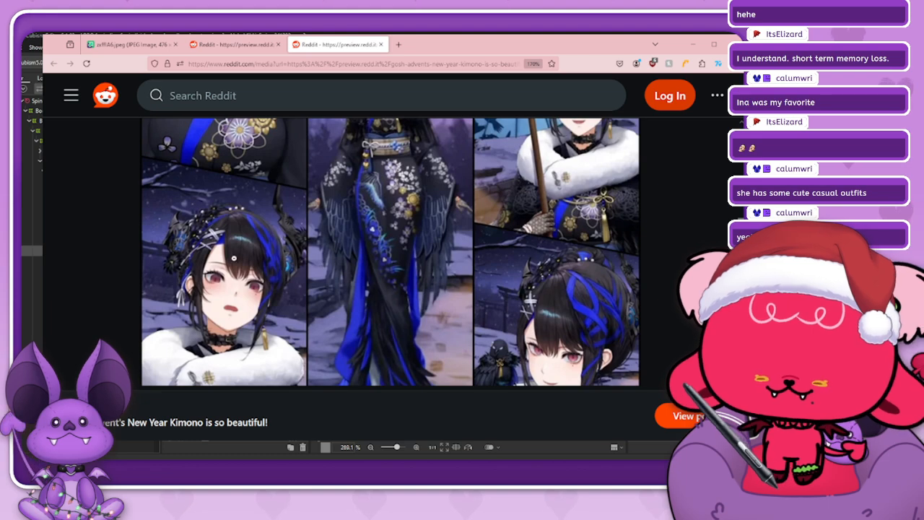
pyautogui.scroll(-2, 602, 296)
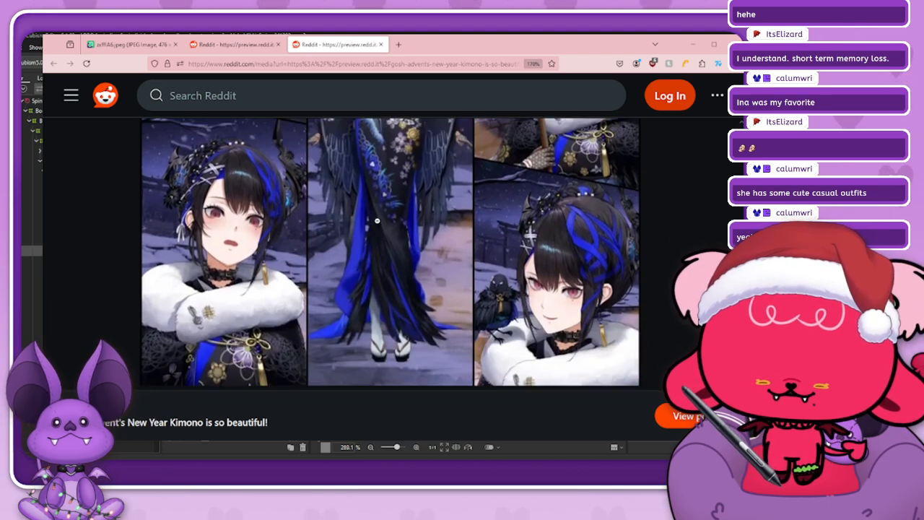
pyautogui.scroll(3, 377, 221)
pyautogui.scroll(-4, 377, 221)
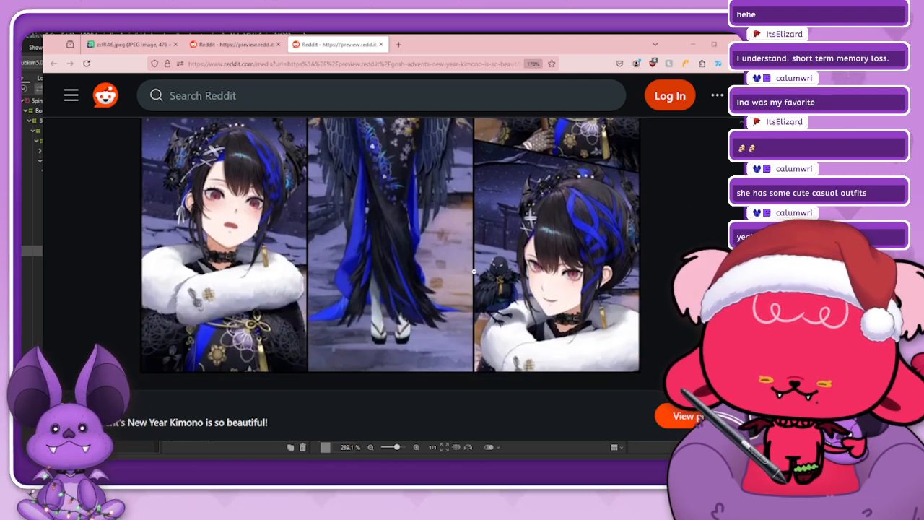
pyautogui.scroll(4, 474, 271)
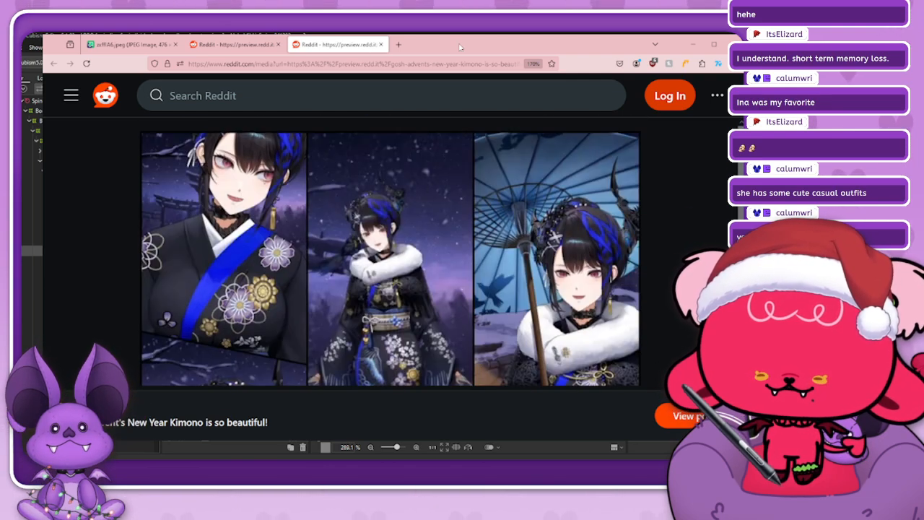
pyautogui.click(734, 44)
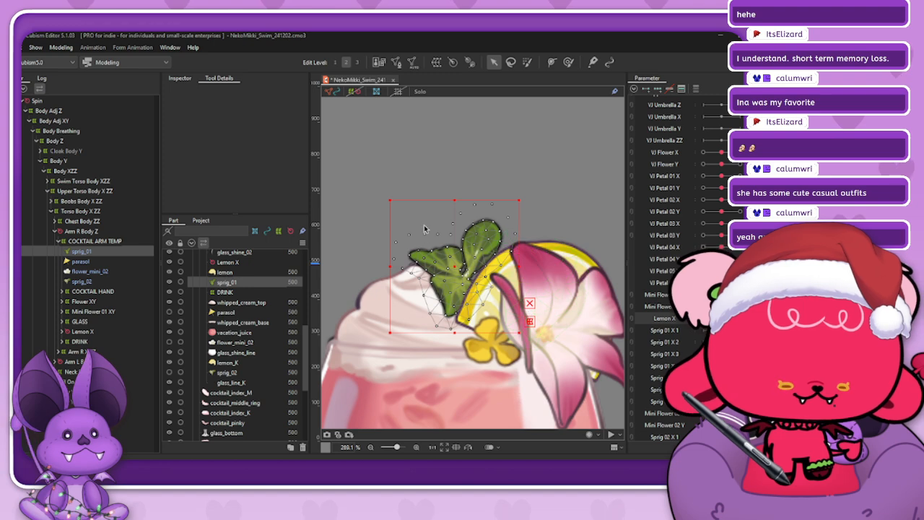
# - Delete the surplus Sprig 01 parameters between Sprig 01 X 1 and Sprig 01 Y 3
pyautogui.scroll(-2, 424, 227)
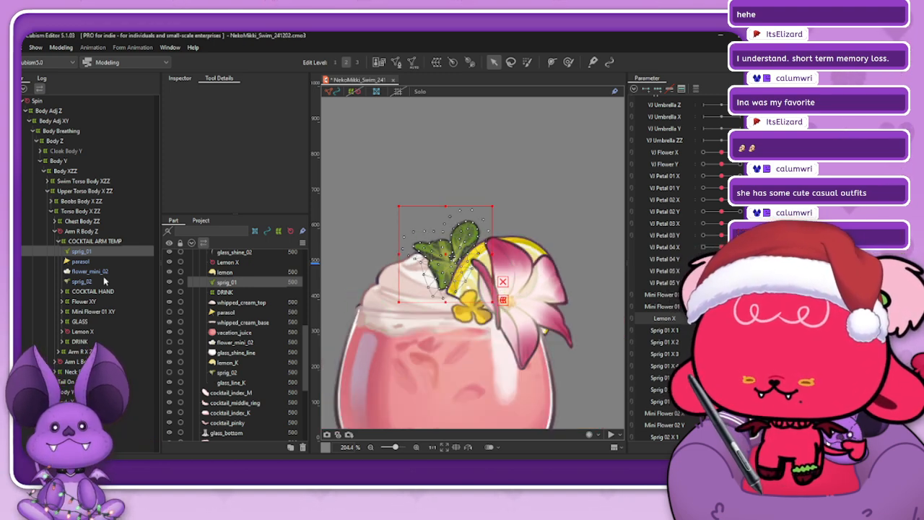
pyautogui.scroll(-1, 678, 318)
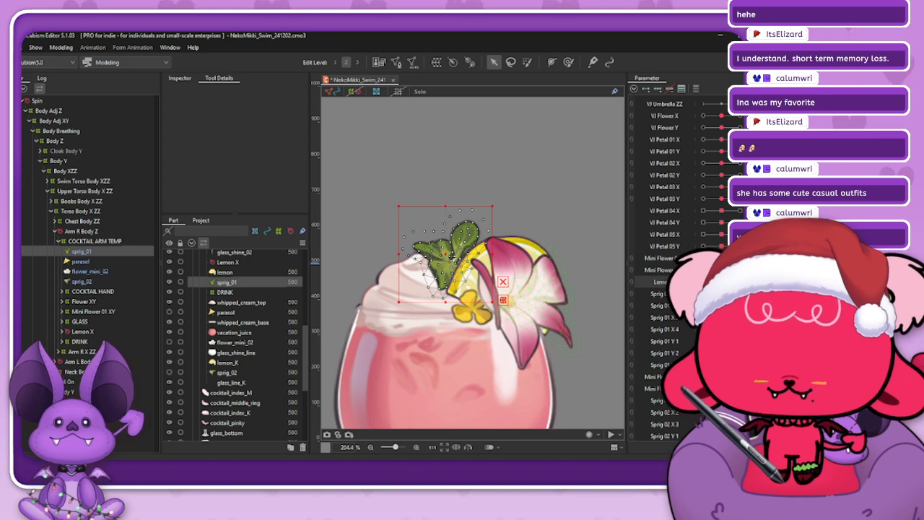
pyautogui.keyDown('shift'); pyautogui.click(680, 329); pyautogui.keyUp('shift')
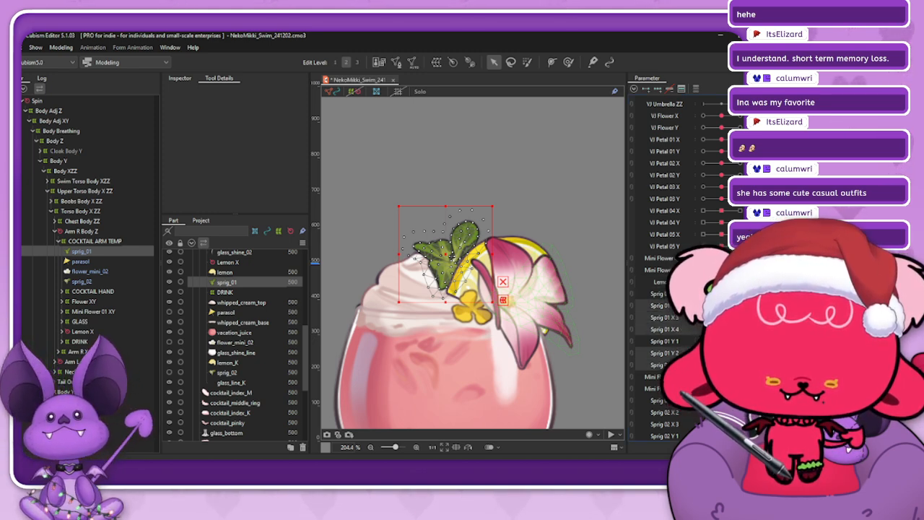
pyautogui.press('Delete')
pyautogui.press('Return')
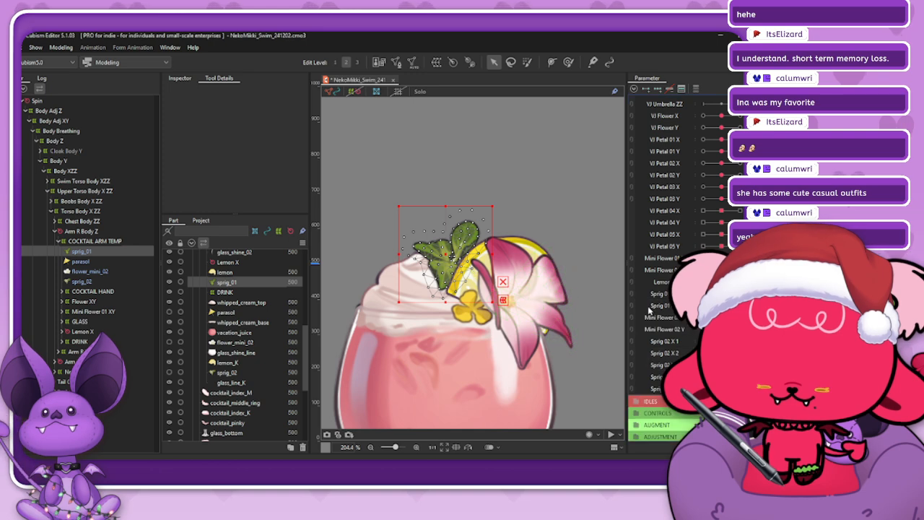
# - Rename the Sprig 01 X 1 parameter as Sprig 01 X
pyautogui.click(674, 295)
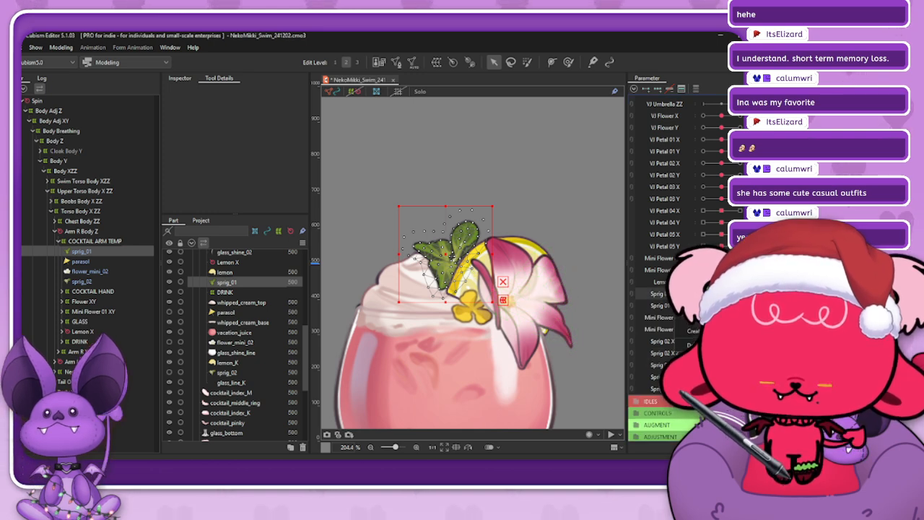
pyautogui.click(711, 305)
pyautogui.click(418, 197)
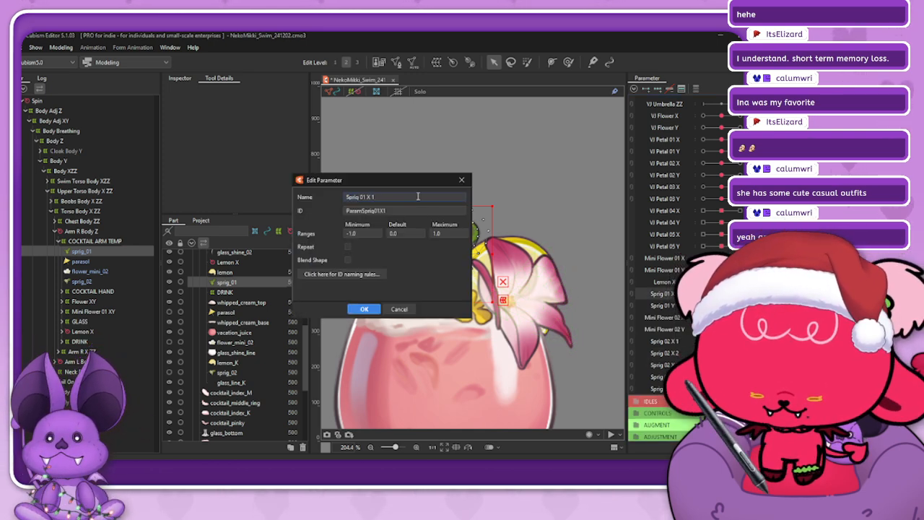
pyautogui.click(364, 309)
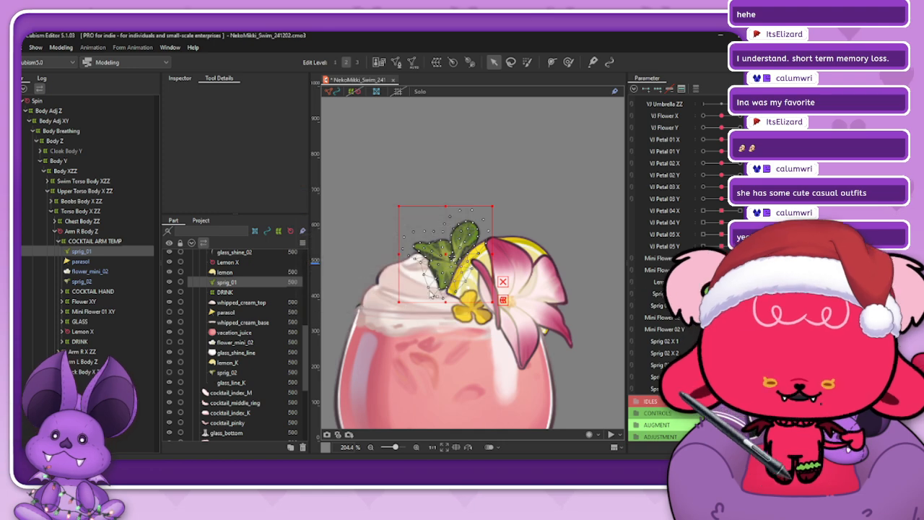
# - Make sprig_02 visible and delete the surplus Sprig 02 parameters, keeping only Sprig 02 X 1 and Sprig 02 Y 1
pyautogui.click(82, 282)
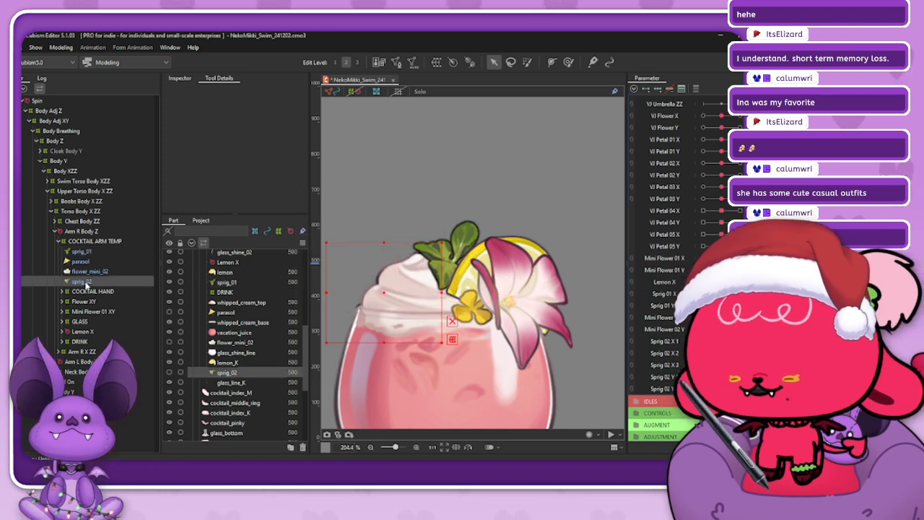
pyautogui.click(3, 282)
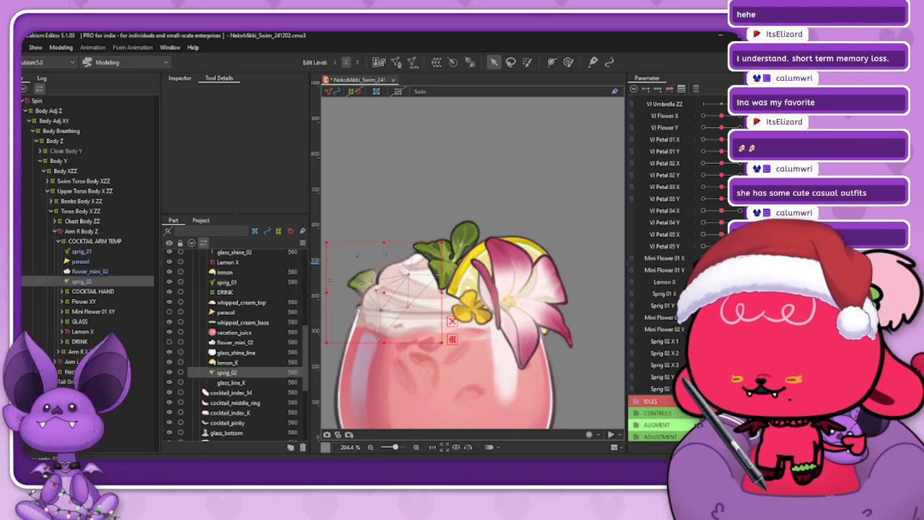
pyautogui.click(415, 94)
pyautogui.click(415, 95)
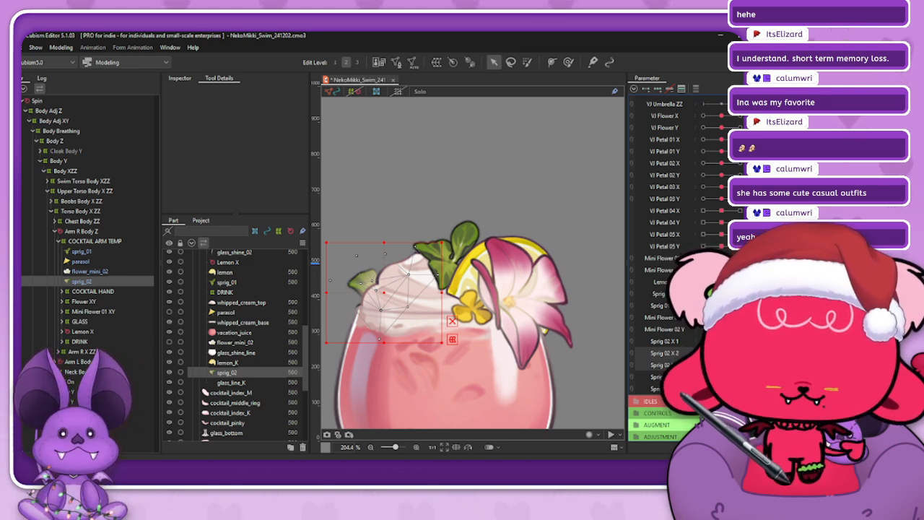
pyautogui.keyDown('ctrl'); pyautogui.click(671, 389); pyautogui.keyUp('ctrl')
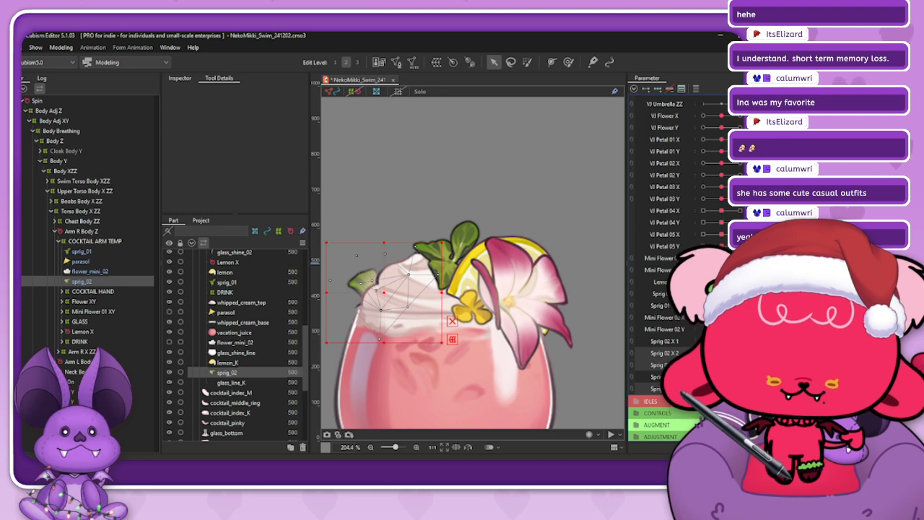
pyautogui.press('Delete')
pyautogui.click(420, 266)
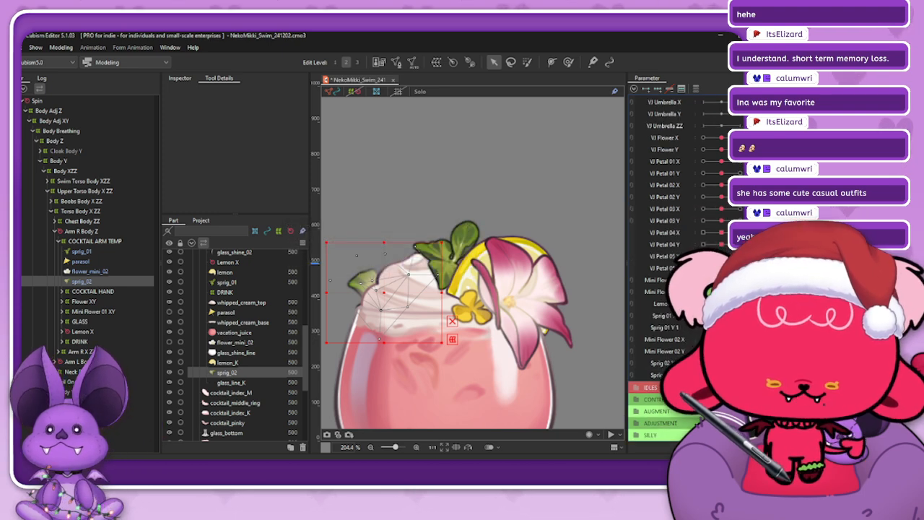
# - Rename the Sprig 02 X 1 parameter as Sprig 02 X and set its ID to ParamSprig02X
pyautogui.doubleClick(663, 363)
pyautogui.press('End')
pyautogui.press('BackSpace')
pyautogui.press('BackSpace')
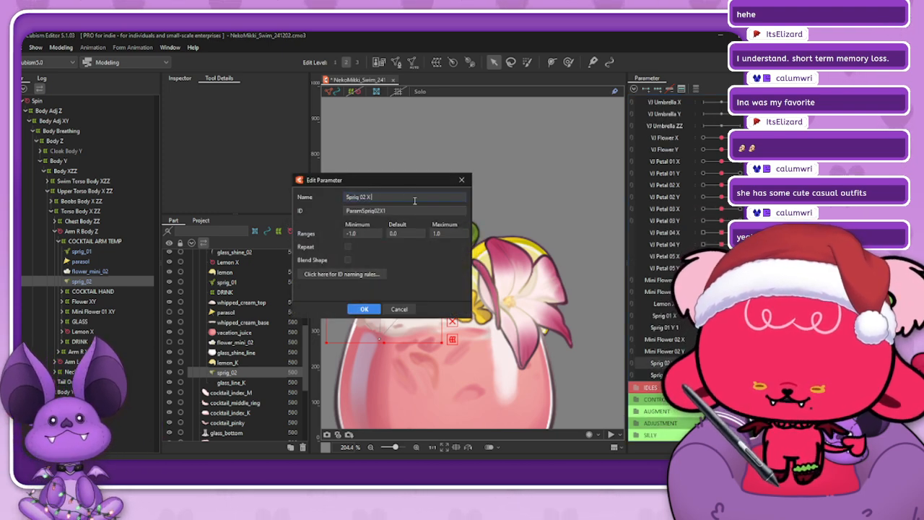
pyautogui.press('Tab')
pyautogui.press('End')
pyautogui.press('BackSpace')
pyautogui.click(369, 309)
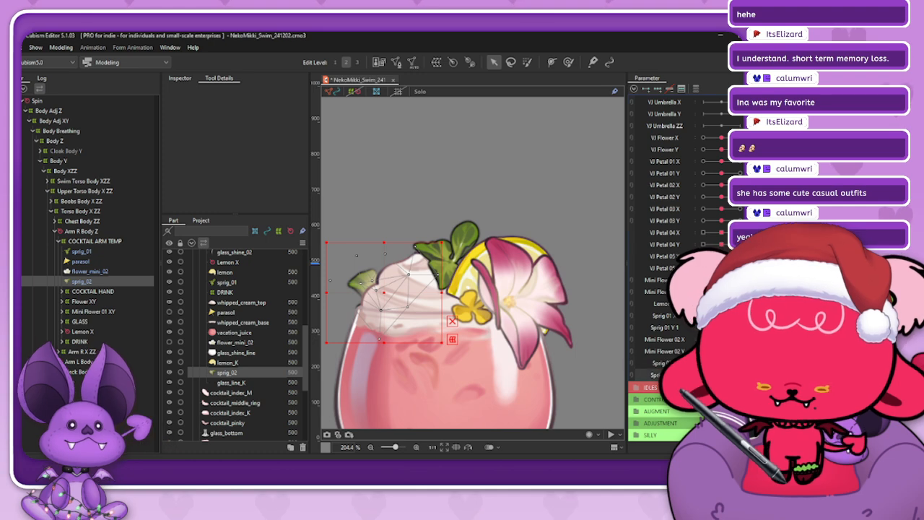
# - Rename the Sprig 02 Y 1 parameter as Sprig 02 Y with the ID ParamSprig02Y
pyautogui.doubleClick(662, 375)
pyautogui.press('End')
pyautogui.press('BackSpace')
pyautogui.press('BackSpace')
pyautogui.press('Tab')
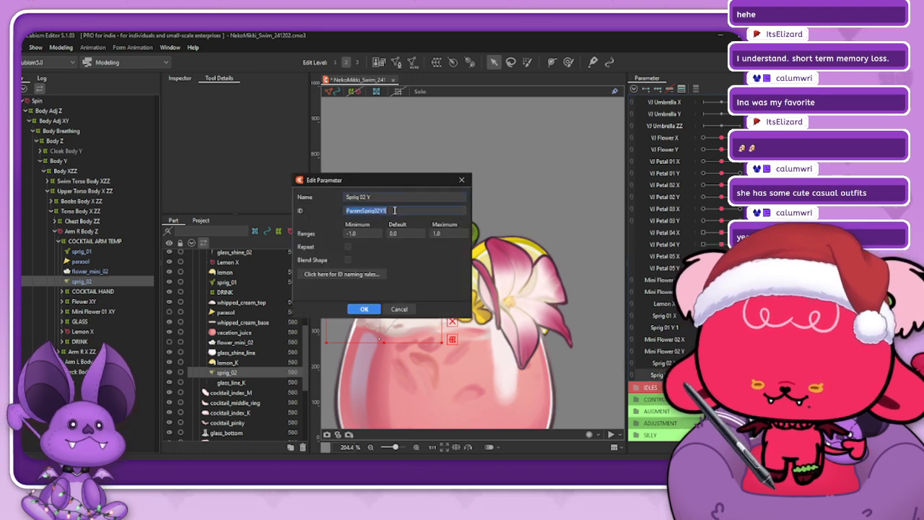
pyautogui.press('End')
pyautogui.press('BackSpace')
pyautogui.click(370, 309)
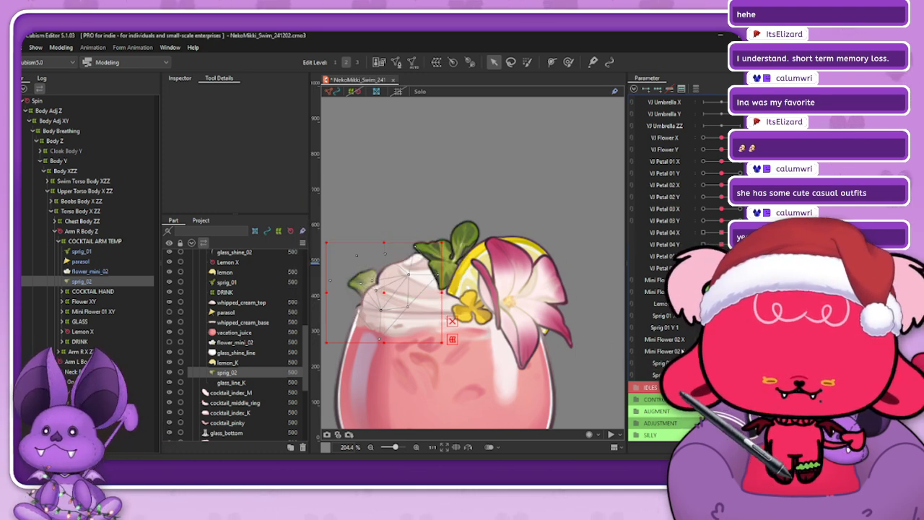
# - Move the Mini Flower 02 X and Mini Flower 02 Y parameters directly below Mini Flower 01 Y, ahead of Lemon X
pyautogui.click(677, 341)
pyautogui.keyDown('shift'); pyautogui.click(676, 351); pyautogui.keyUp('shift')
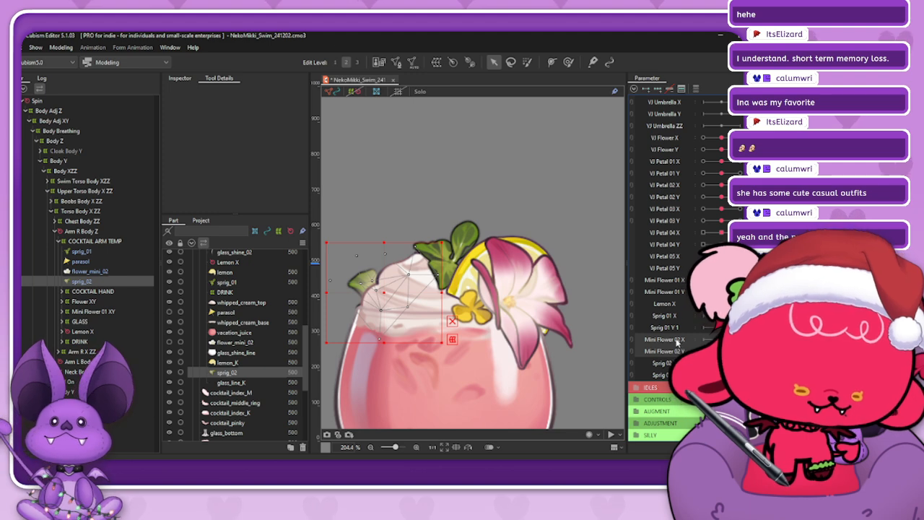
pyautogui.moveTo(677, 341); pyautogui.dragTo(682, 320)
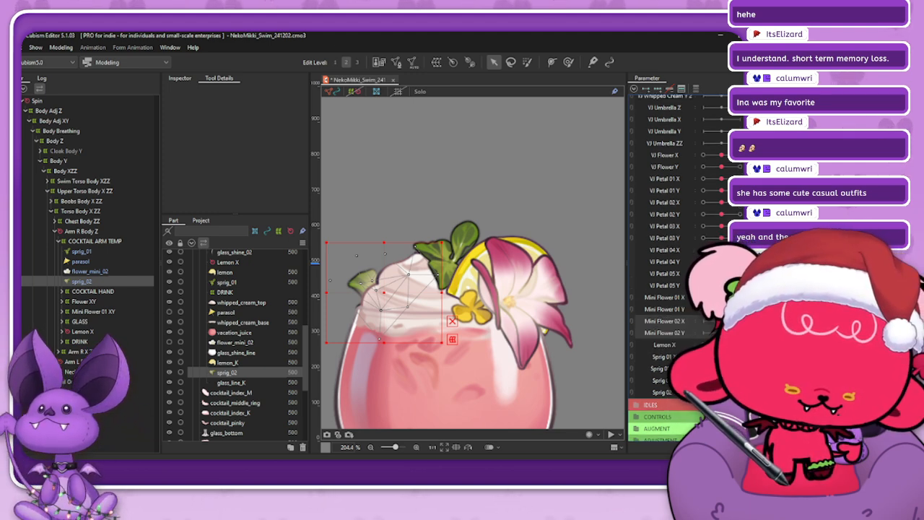
# - Rename the Sprig 01 Y 1 parameter as Sprig 01 Y and set its ID to ParamSprig01Y
pyautogui.doubleClick(661, 368)
pyautogui.click(388, 198)
pyautogui.press('BackSpace')
pyautogui.press('BackSpace')
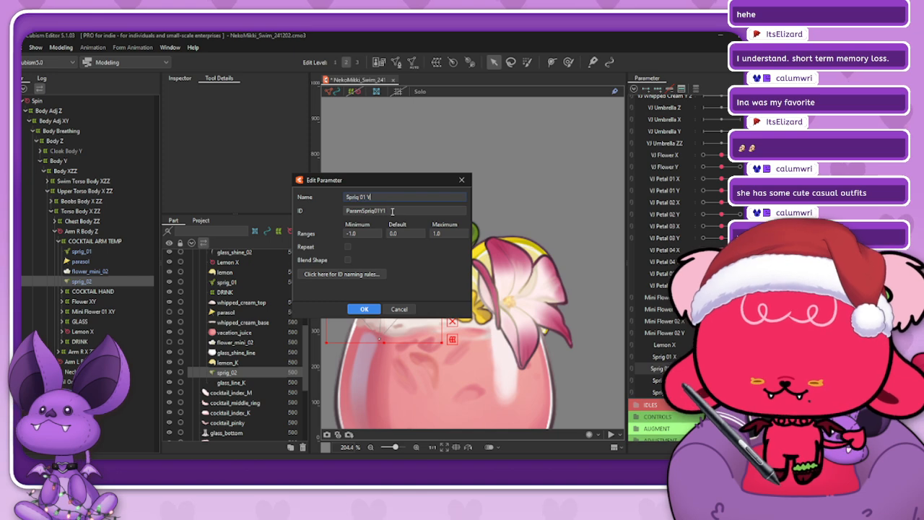
pyautogui.click(392, 210)
pyautogui.press('BackSpace')
pyautogui.click(367, 309)
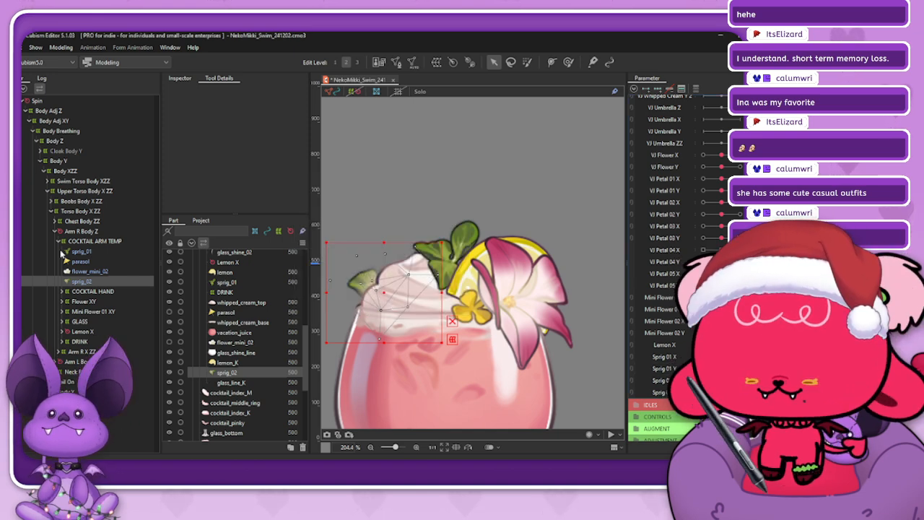
# - Generate an automatic mesh for sprig_02 from one of the saved mesh presets
pyautogui.click(412, 62)
pyautogui.click(218, 207)
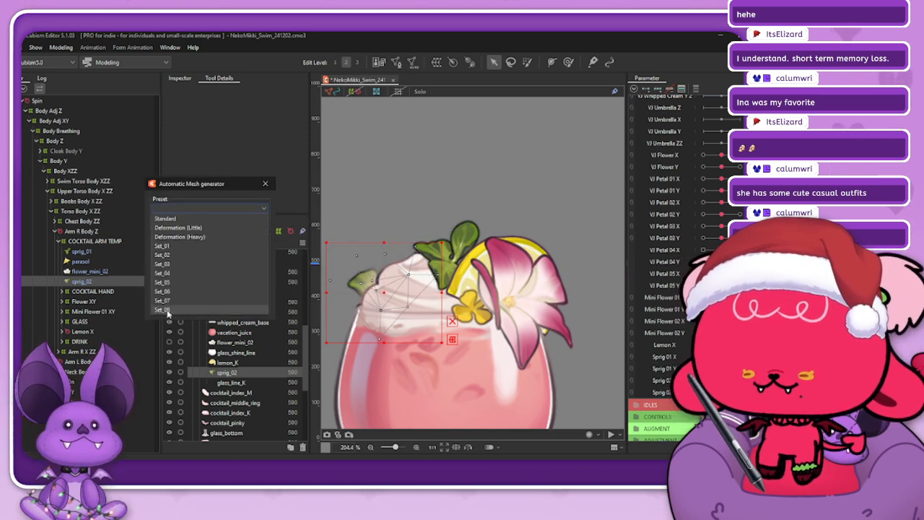
pyautogui.click(180, 268)
pyautogui.click(265, 184)
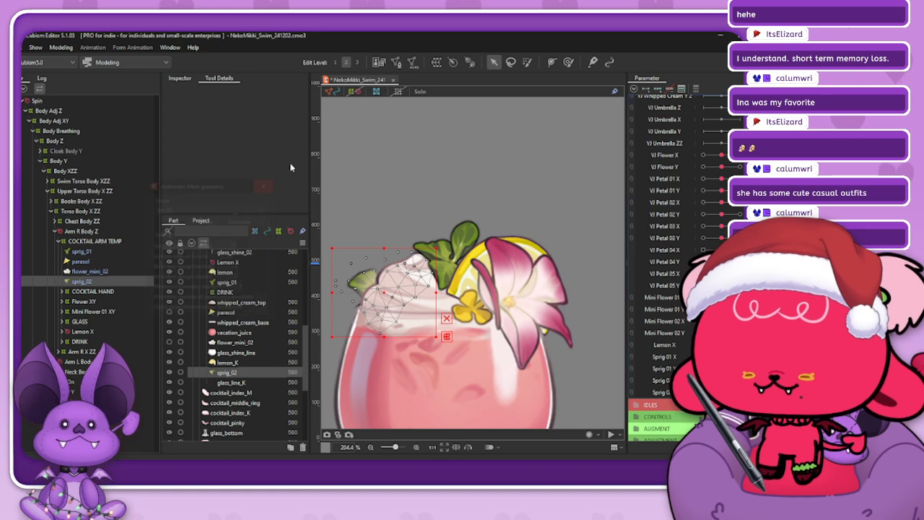
# - Open sprig_02's mesh for editing and delete the stray vertices inside the leaves
pyautogui.click(398, 63)
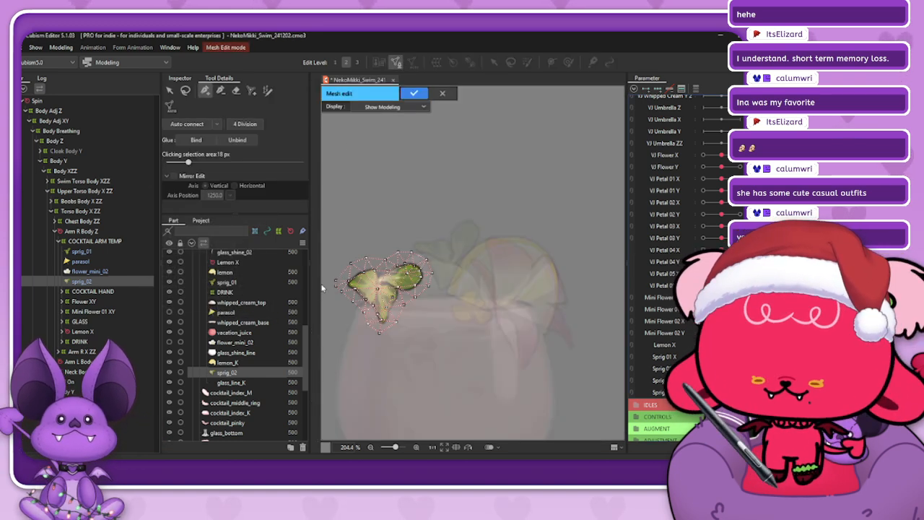
pyautogui.scroll(3, 323, 288)
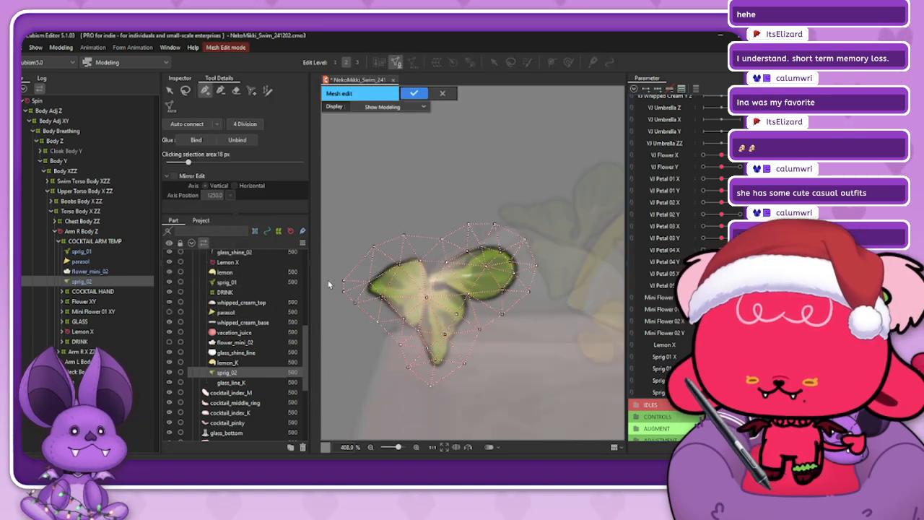
pyautogui.click(221, 91)
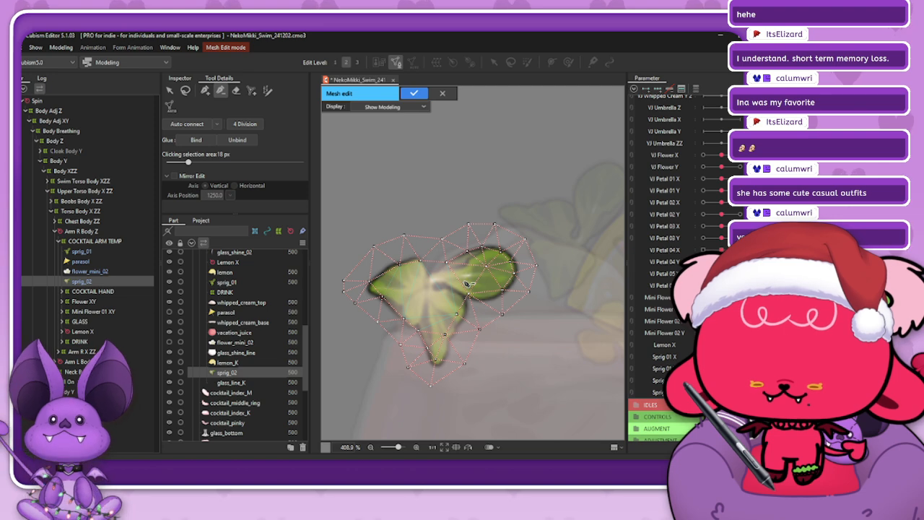
pyautogui.scroll(-2, 487, 269)
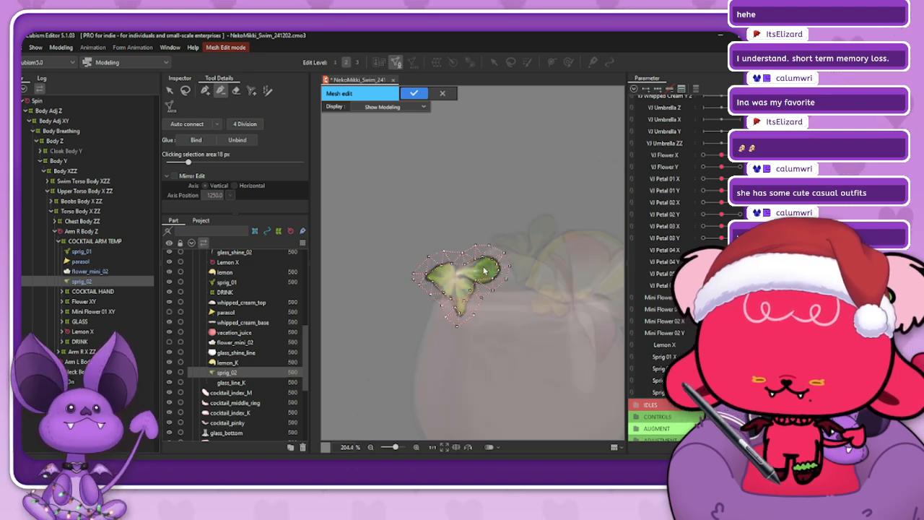
pyautogui.scroll(1, 485, 269)
pyautogui.scroll(-1, 445, 278)
pyautogui.scroll(2, 446, 278)
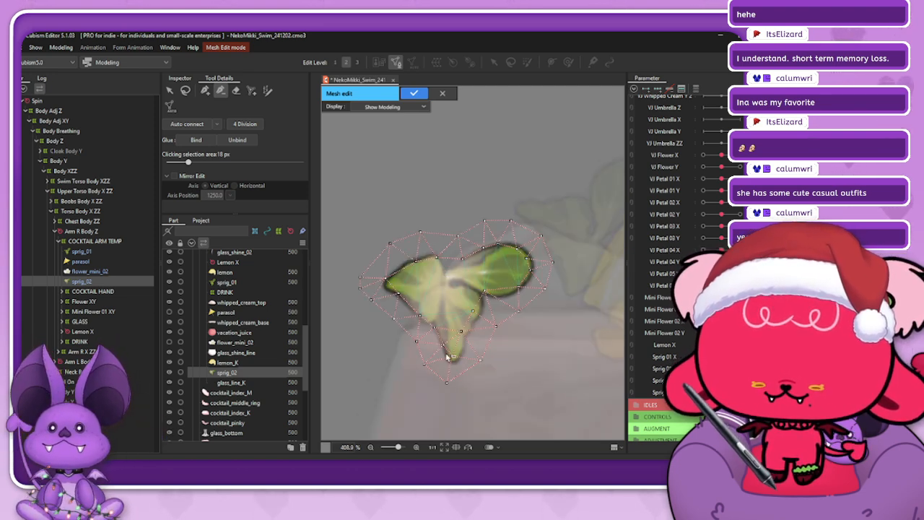
# - Add vertices along sprig_02's leaf edges and shift the inner and outer vertices to fit the notch between the upper leaves
pyautogui.click(206, 90)
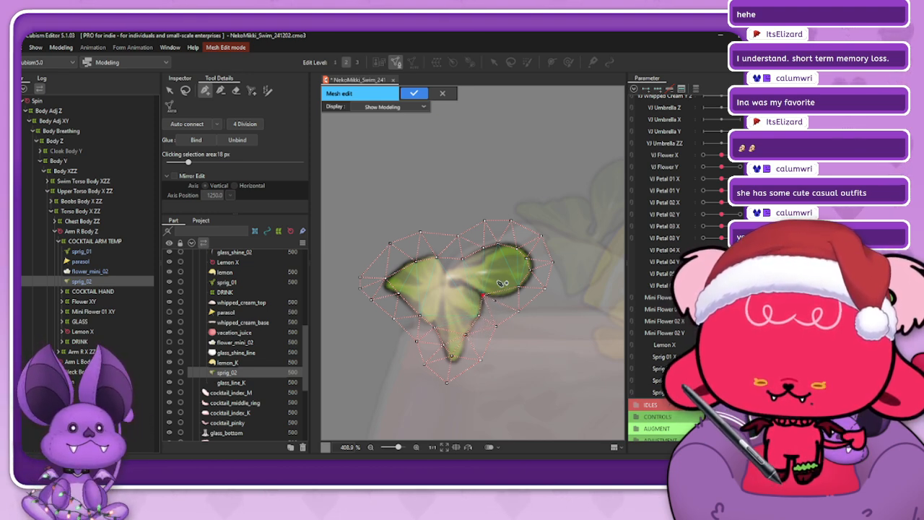
pyautogui.click(219, 91)
pyautogui.click(205, 91)
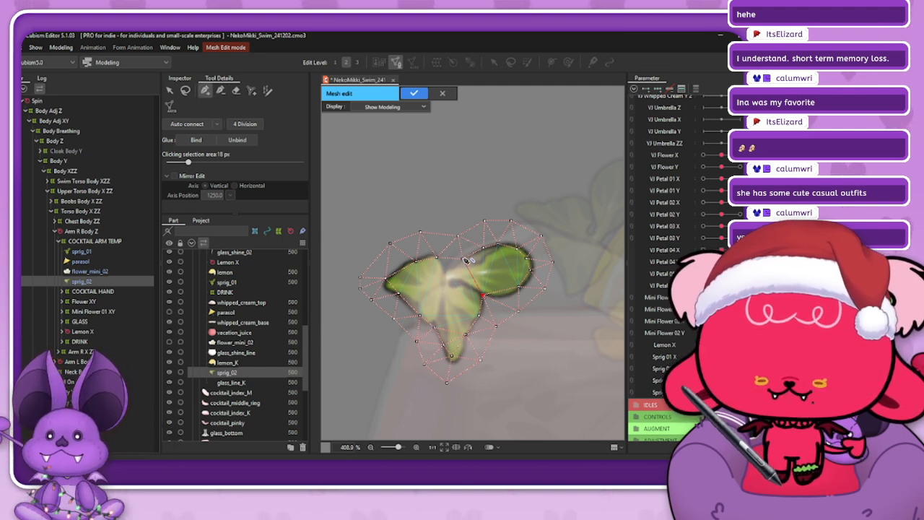
pyautogui.click(185, 90)
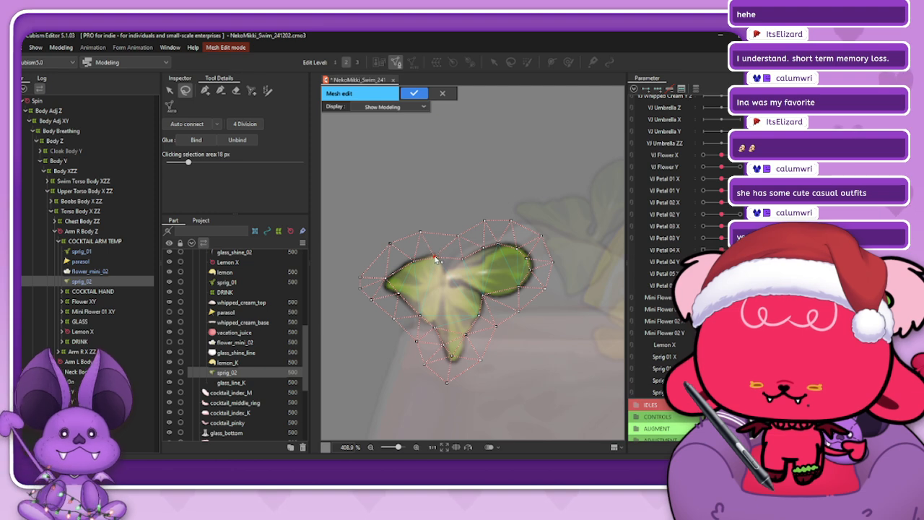
pyautogui.moveTo(462, 260); pyautogui.dragTo(446, 275)
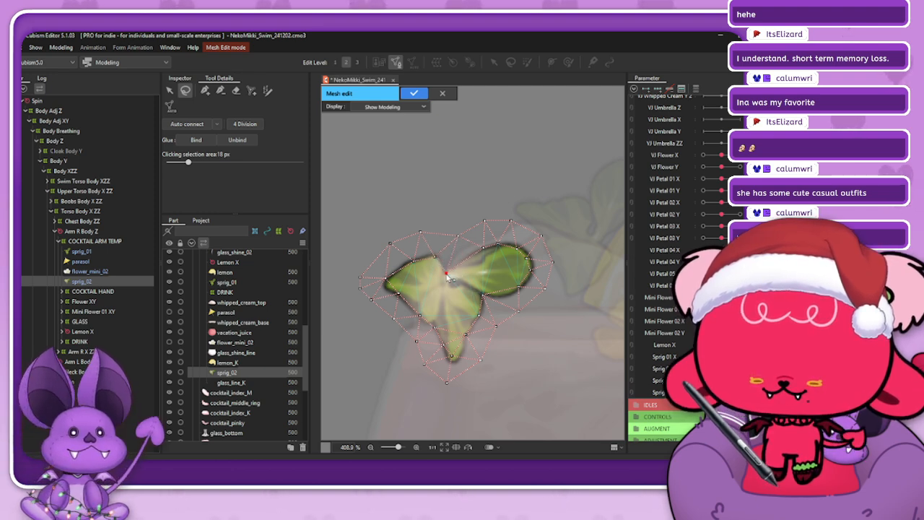
pyautogui.moveTo(456, 236); pyautogui.dragTo(451, 239)
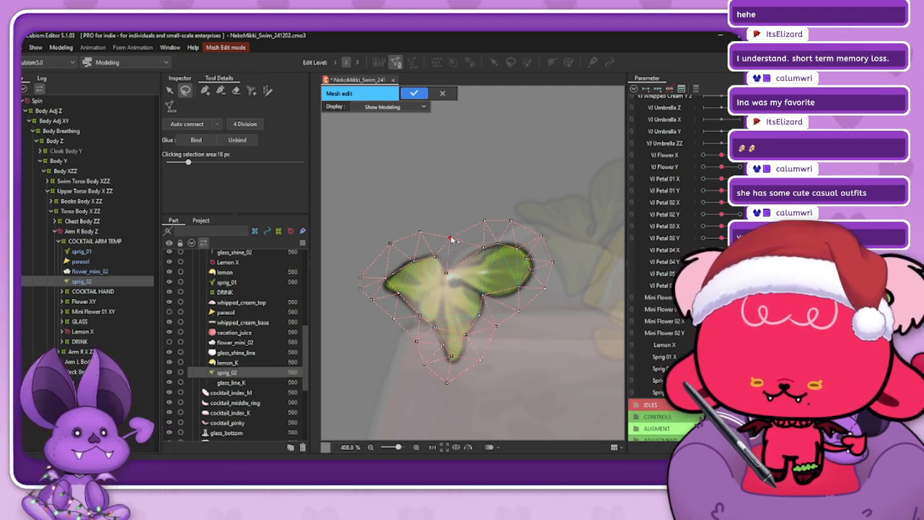
# - Rework the outer mesh vertices above the notch and add vertices along the edge of sprig_02's rounded leaf
pyautogui.click(205, 91)
pyautogui.click(220, 90)
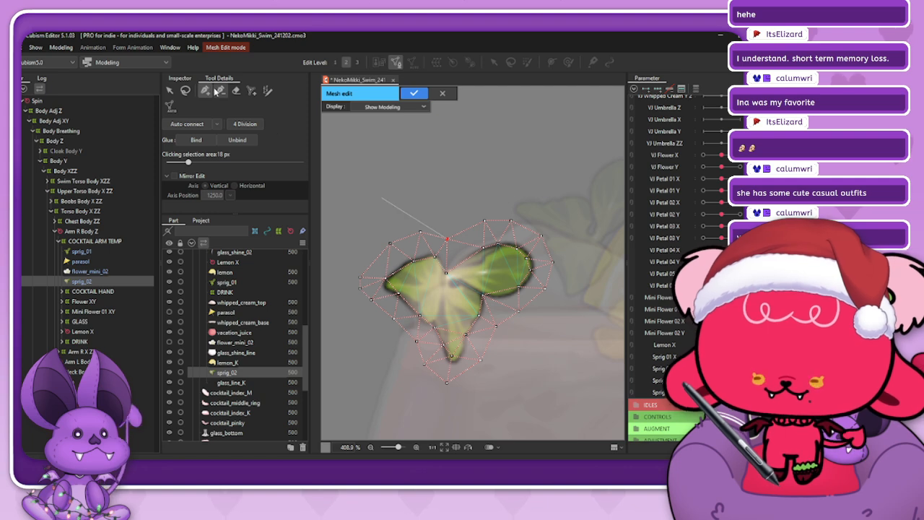
pyautogui.click(205, 90)
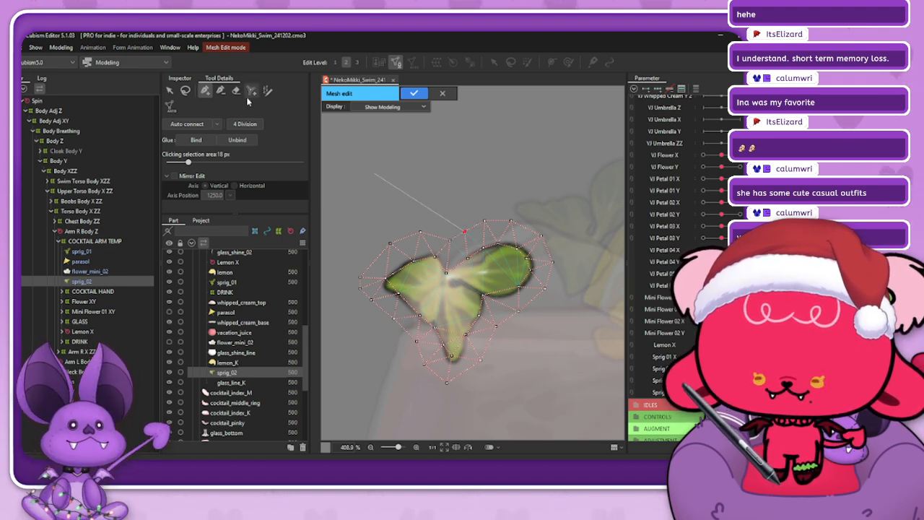
pyautogui.scroll(2, 462, 217)
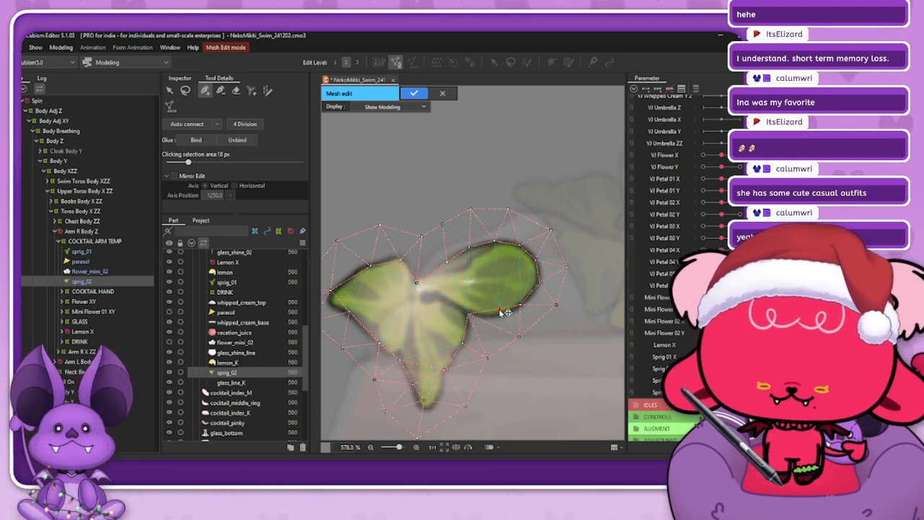
# - Replace the outer mesh vertices between the rounded leaf's underside and the lower leaf tip with evenly spaced ones
pyautogui.click(221, 91)
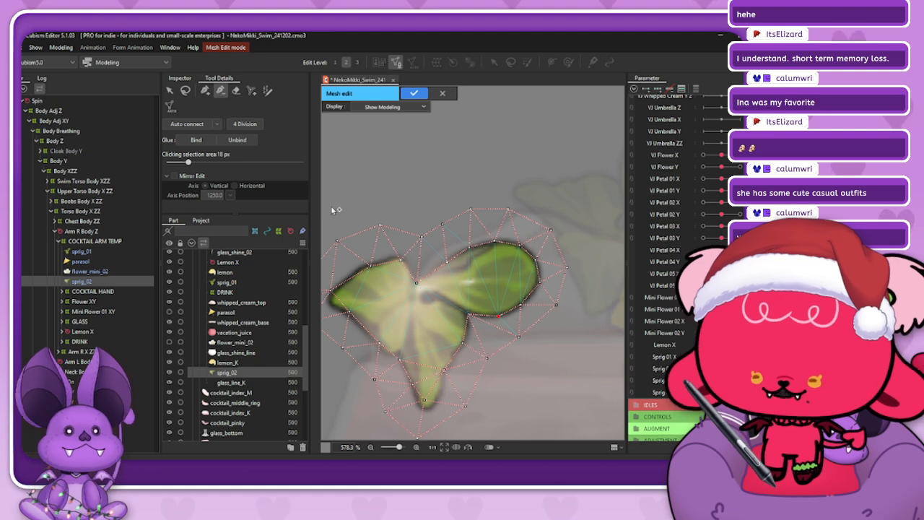
pyautogui.click(488, 357)
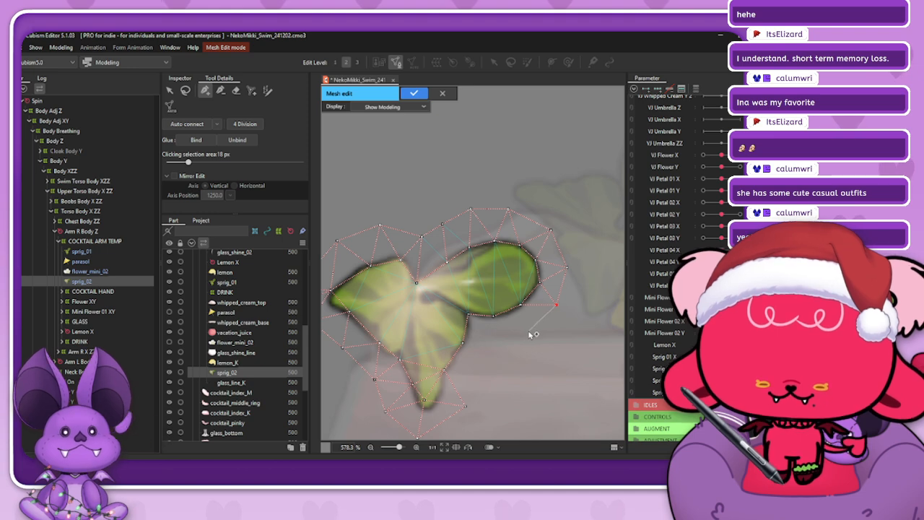
pyautogui.click(529, 330)
pyautogui.click(528, 331)
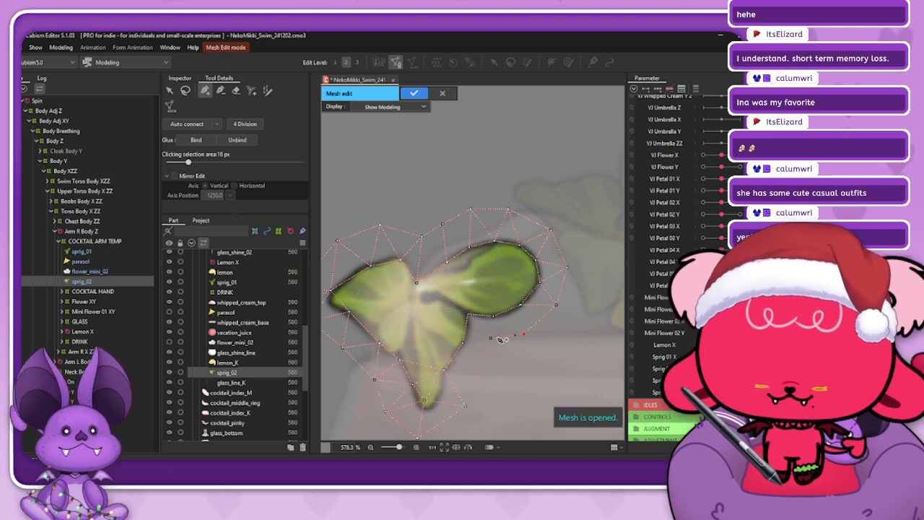
pyautogui.click(490, 339)
pyautogui.click(466, 406)
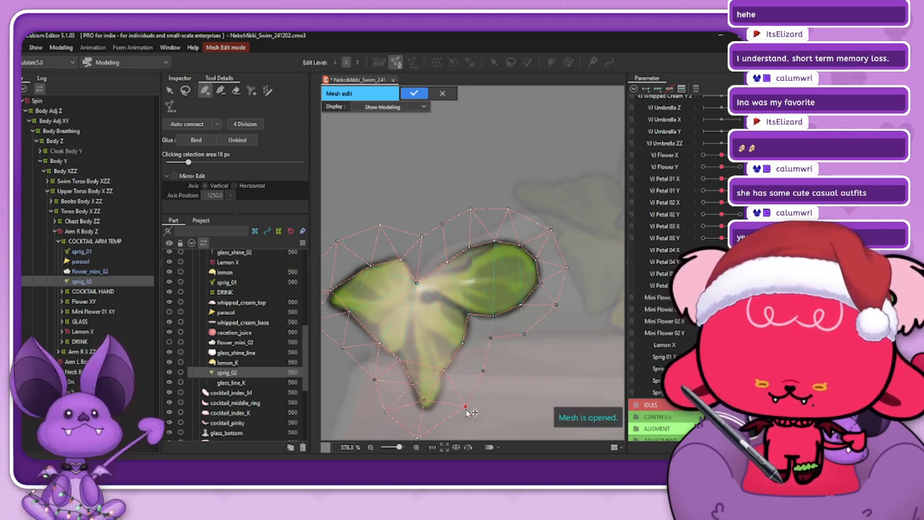
# - Refit the edge vertices around sprig_02's lower leaf tip and space the outer mesh vertices evenly beneath it
pyautogui.click(427, 410)
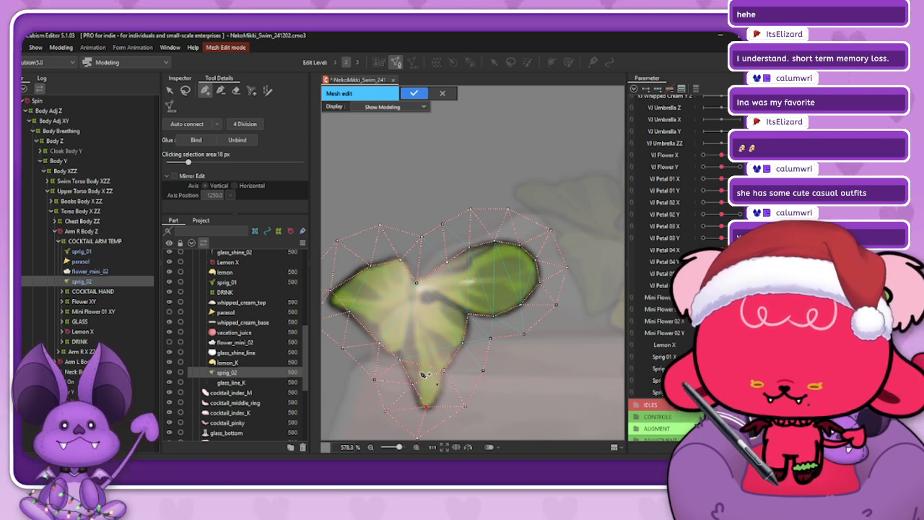
pyautogui.click(220, 91)
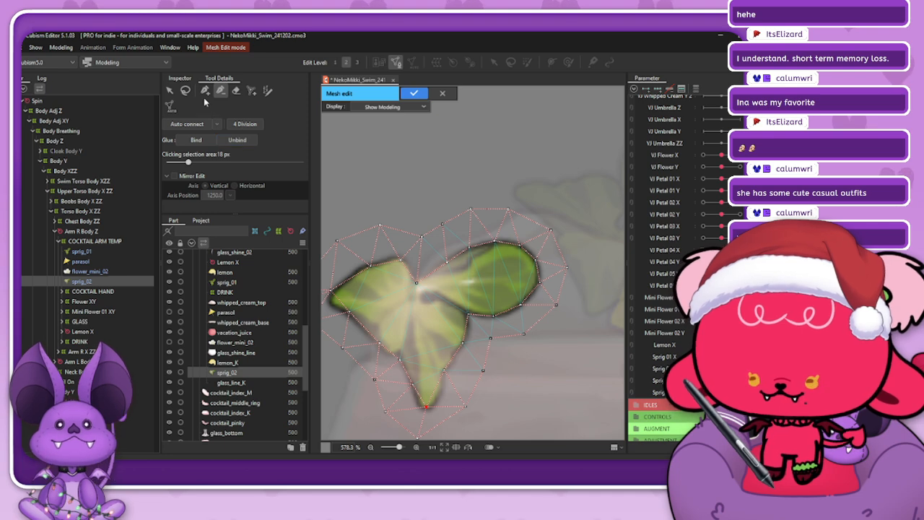
pyautogui.click(439, 395)
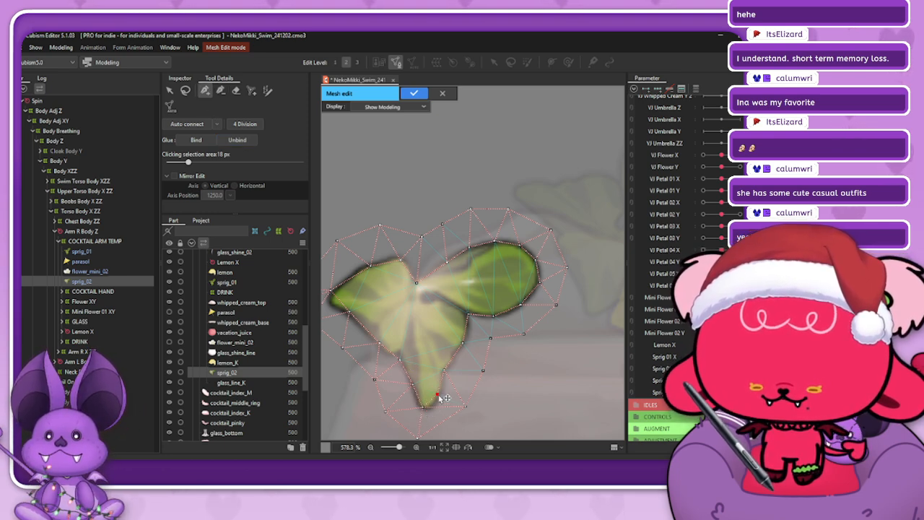
pyautogui.click(220, 90)
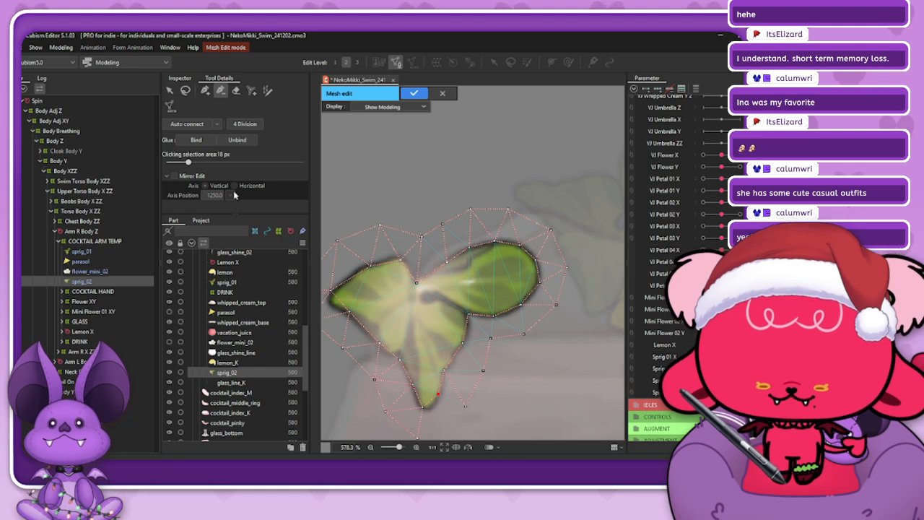
pyautogui.click(205, 90)
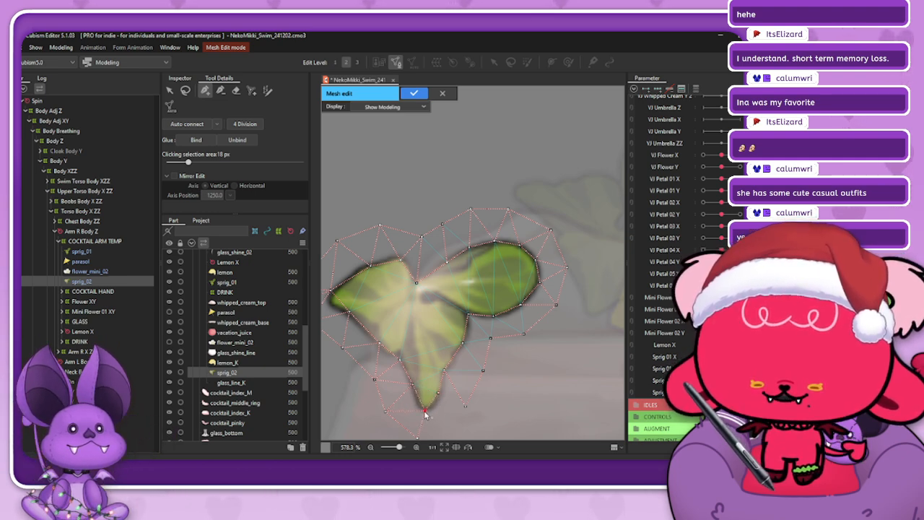
pyautogui.scroll(-4, 415, 433)
pyautogui.scroll(4, 415, 435)
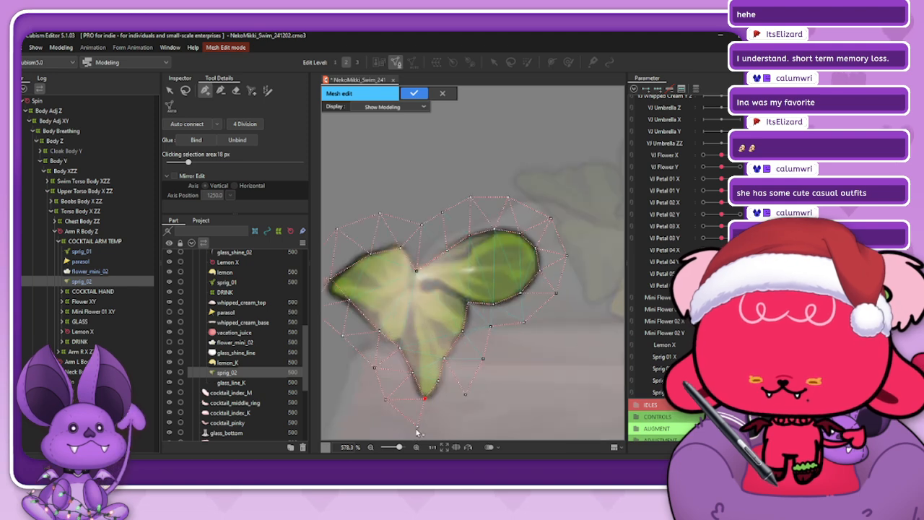
pyautogui.click(442, 419)
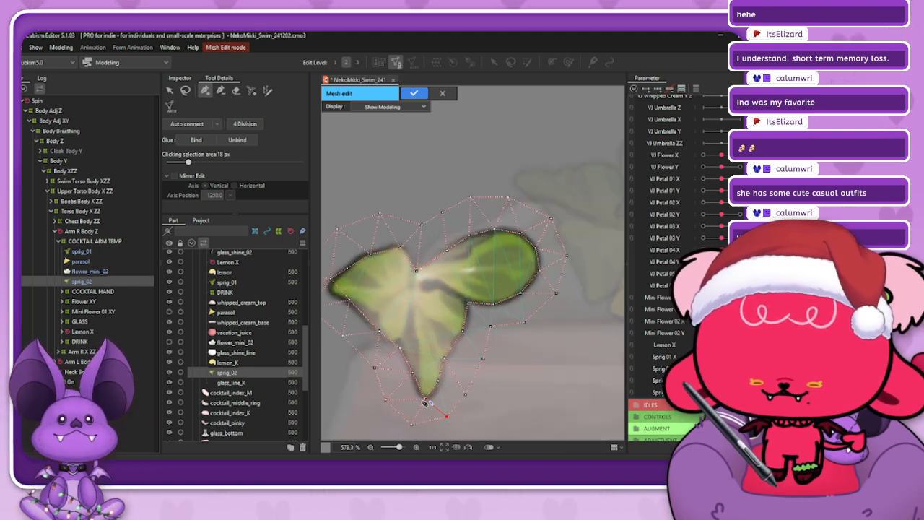
# - Rework the mesh vertices around the notch between sprig_02's lower leaf and pointed side leaf, and add one near the centre
pyautogui.click(411, 372)
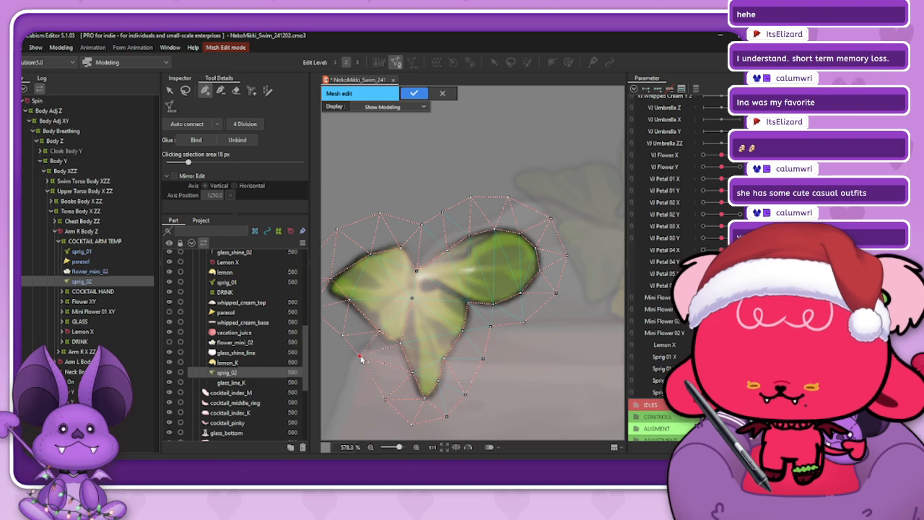
pyautogui.click(221, 91)
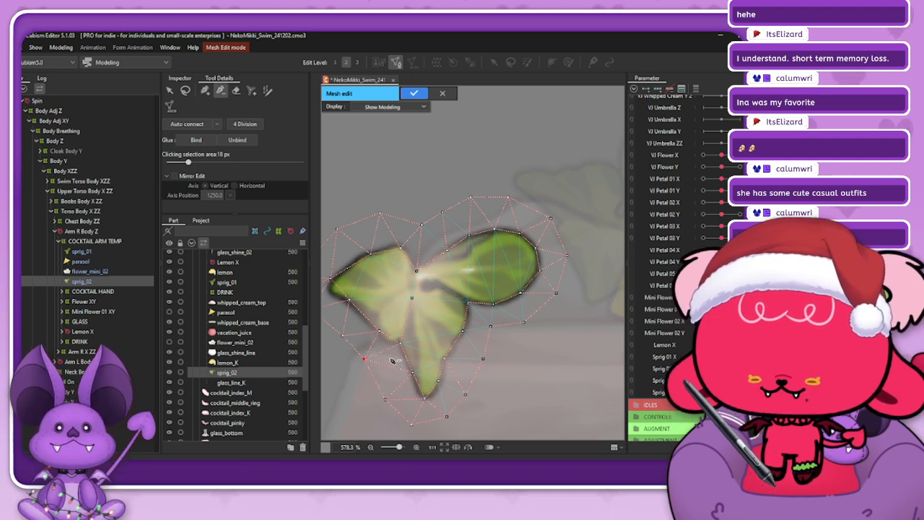
pyautogui.click(205, 91)
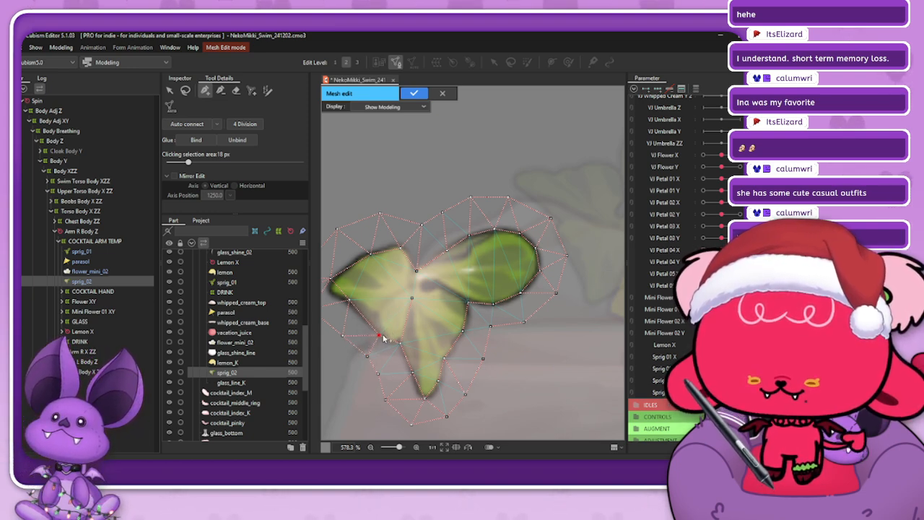
pyautogui.click(220, 90)
pyautogui.click(205, 91)
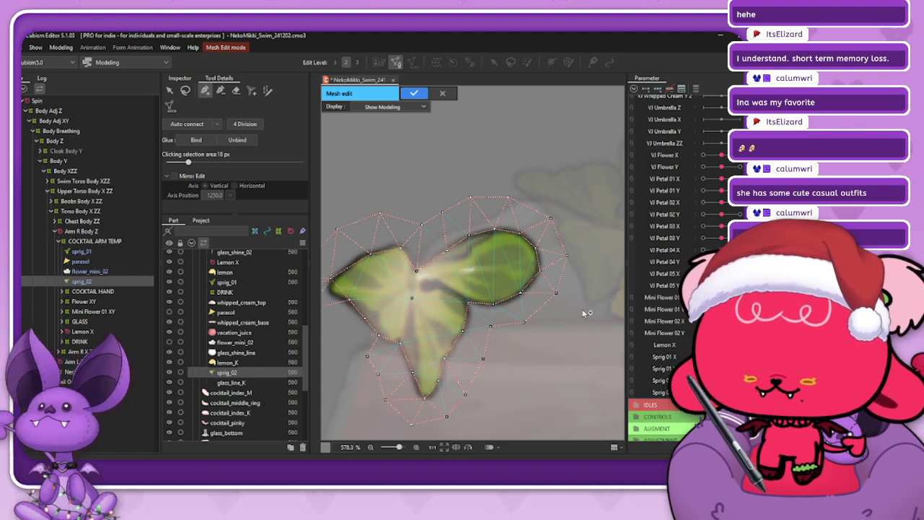
# - Add evenly spaced outer mesh vertices along the pointed side leaf's underside and shift the outer vertex off its tip
pyautogui.scroll(-2, 516, 314)
pyautogui.scroll(2, 403, 334)
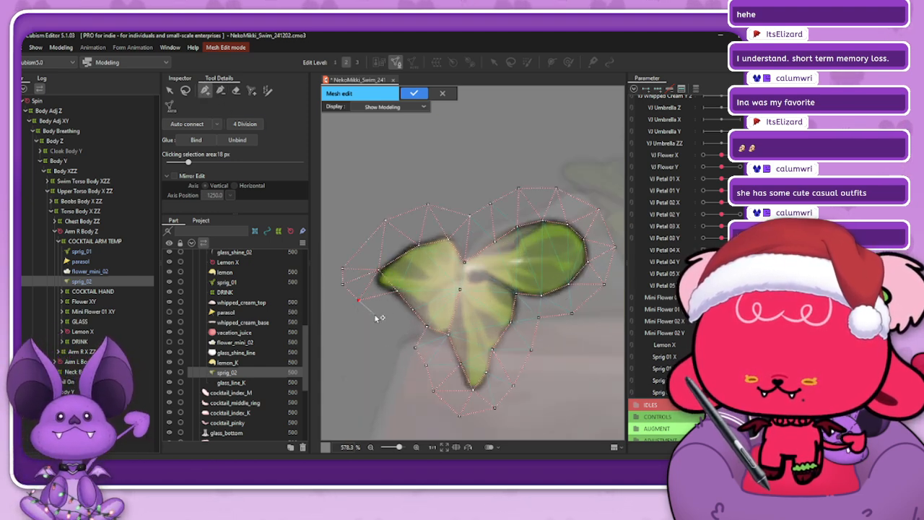
pyautogui.click(378, 315)
pyautogui.click(397, 331)
pyautogui.click(415, 347)
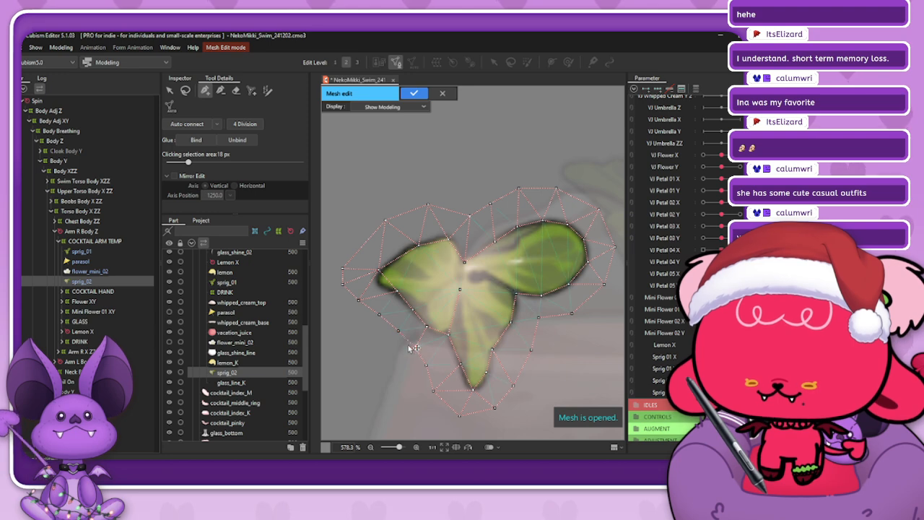
pyautogui.click(358, 298)
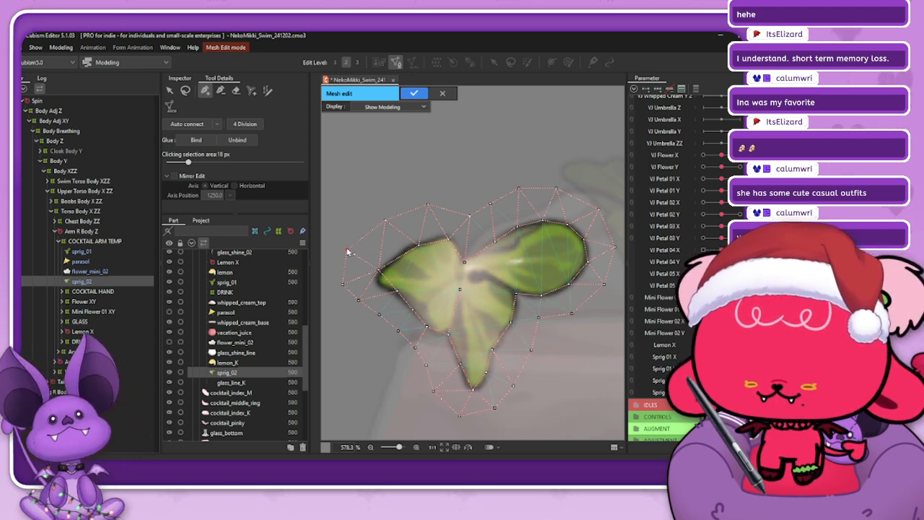
pyautogui.moveTo(343, 284); pyautogui.dragTo(342, 274)
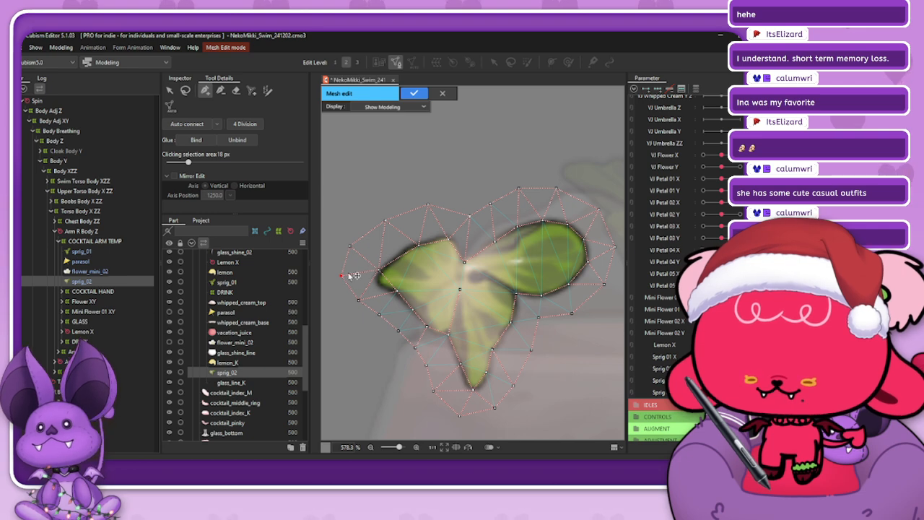
# - Refit the edge vertices near the pointed side leaf's tip and replace the outer vertices above it with evenly spaced ones
pyautogui.click(377, 276)
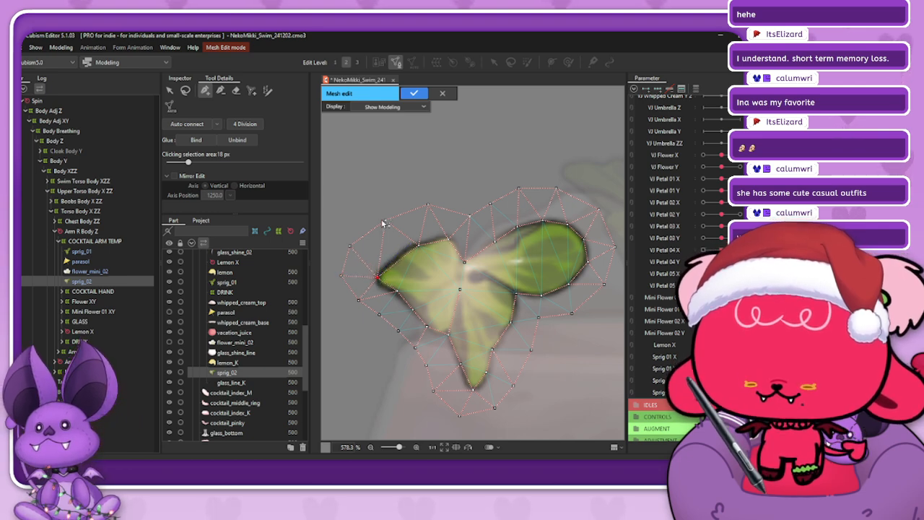
pyautogui.click(398, 262)
pyautogui.click(220, 91)
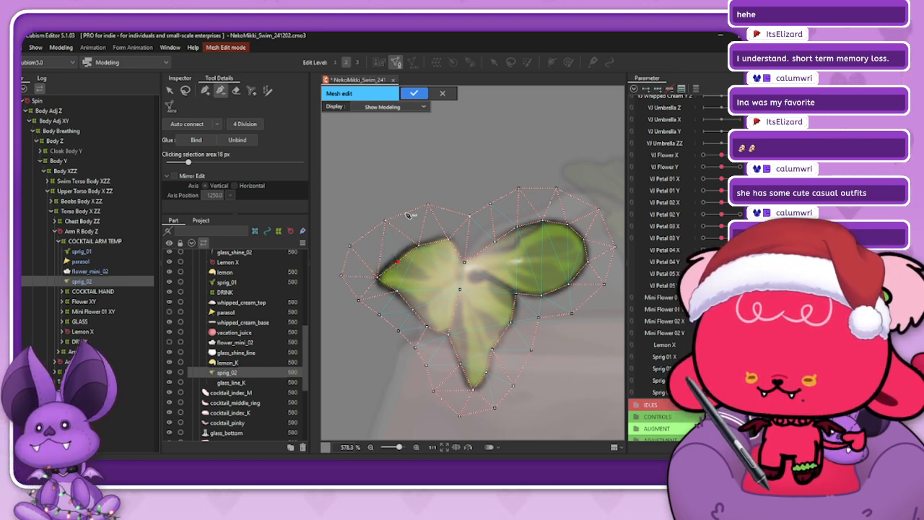
pyautogui.click(205, 91)
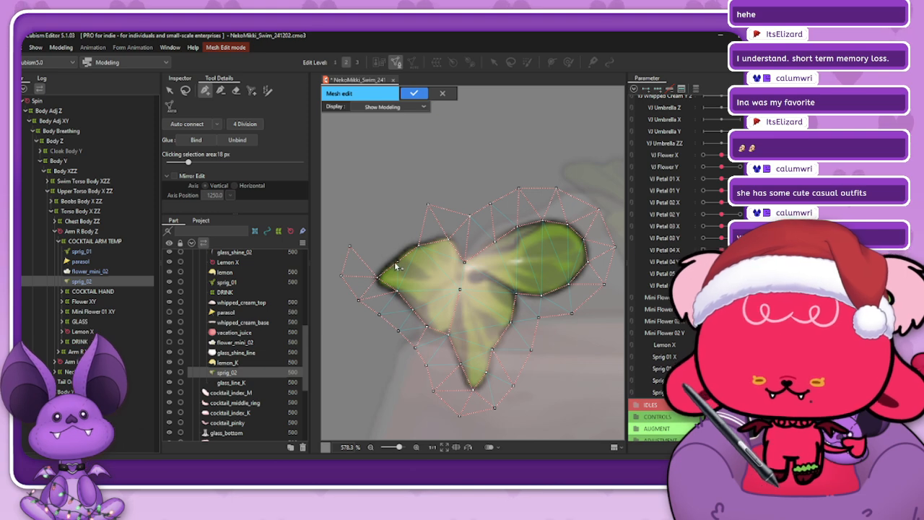
pyautogui.click(394, 260)
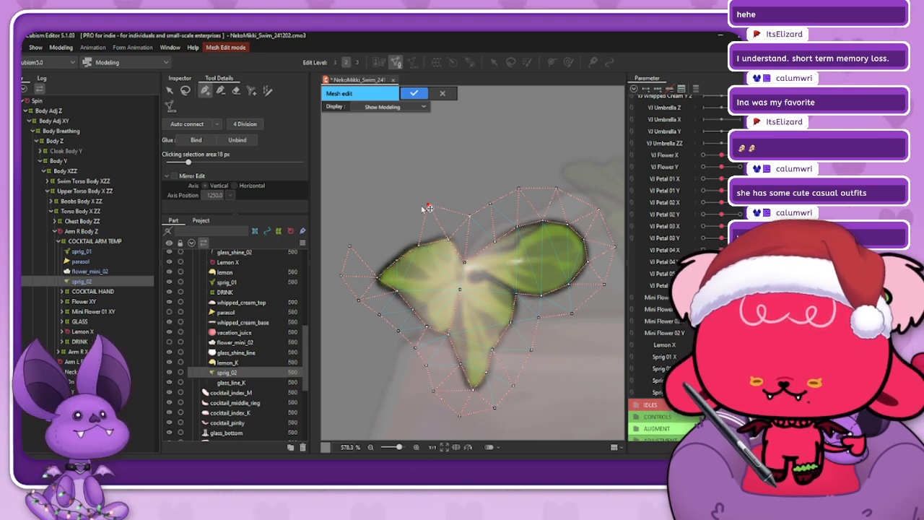
pyautogui.click(394, 216)
pyautogui.click(373, 231)
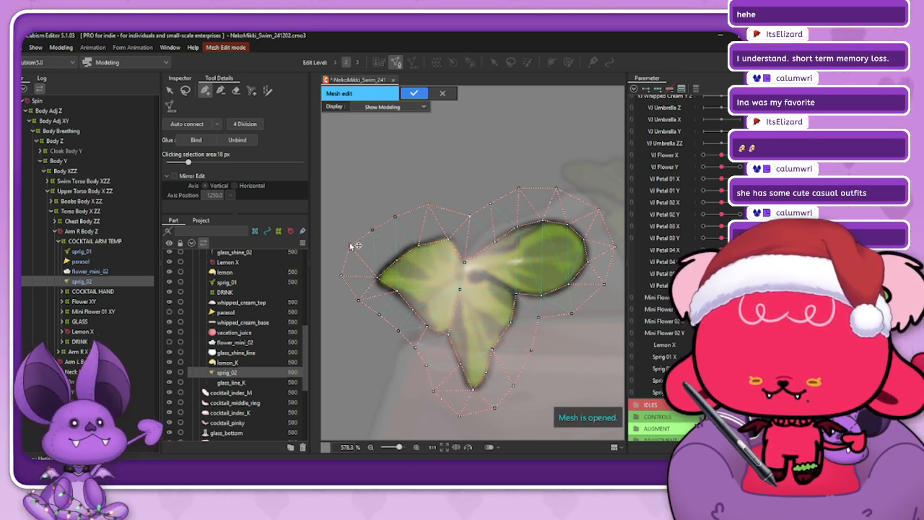
pyautogui.click(350, 246)
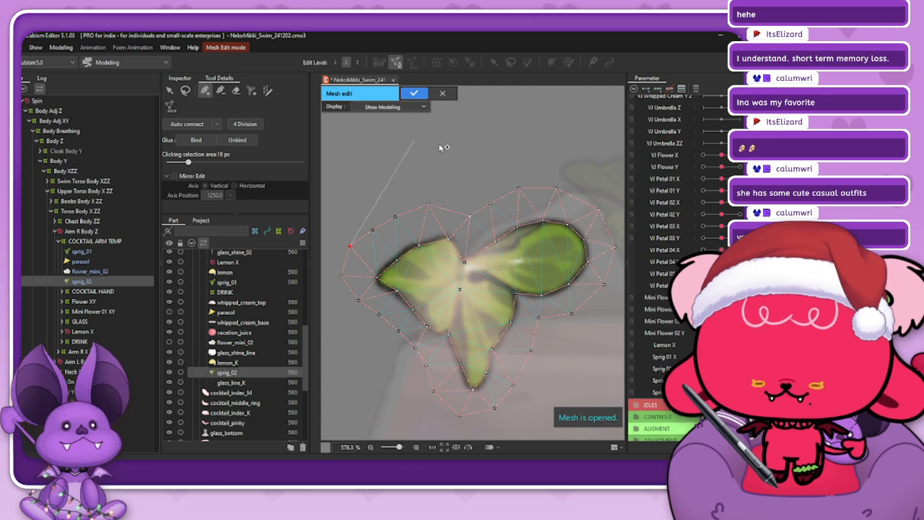
pyautogui.click(430, 206)
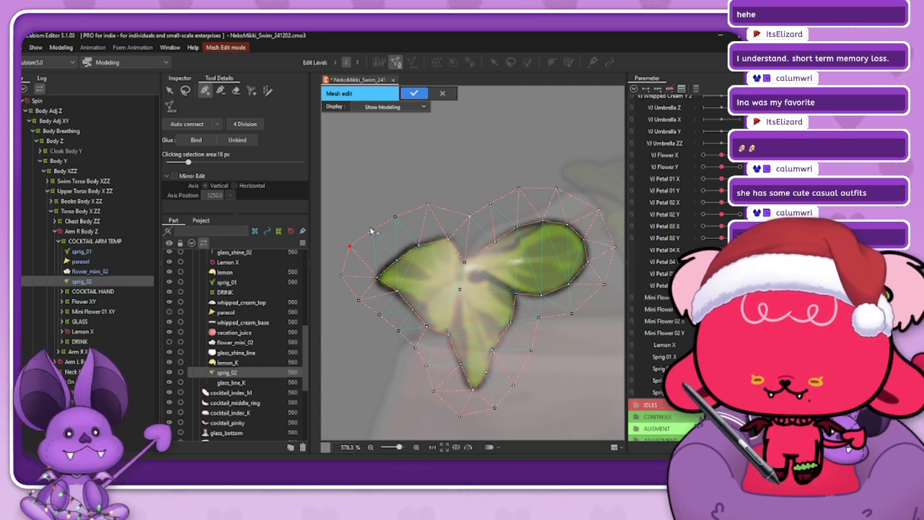
pyautogui.click(395, 217)
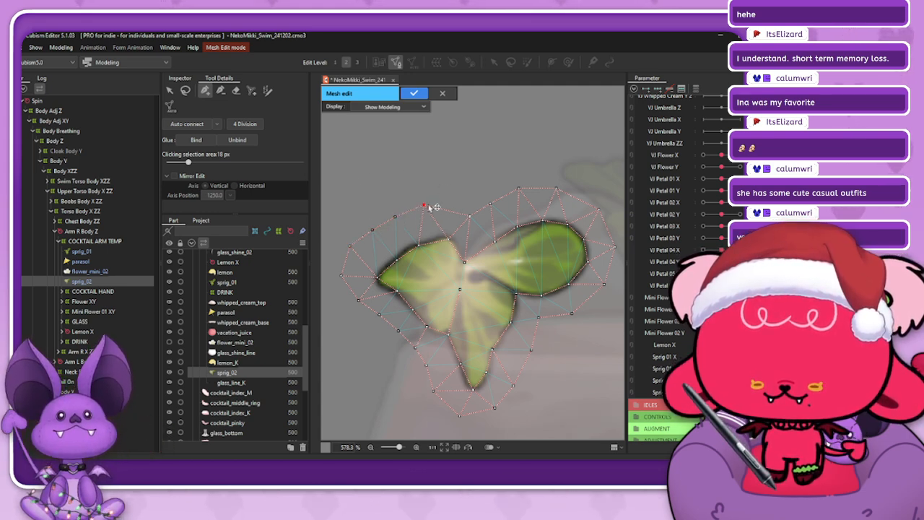
pyautogui.click(449, 208)
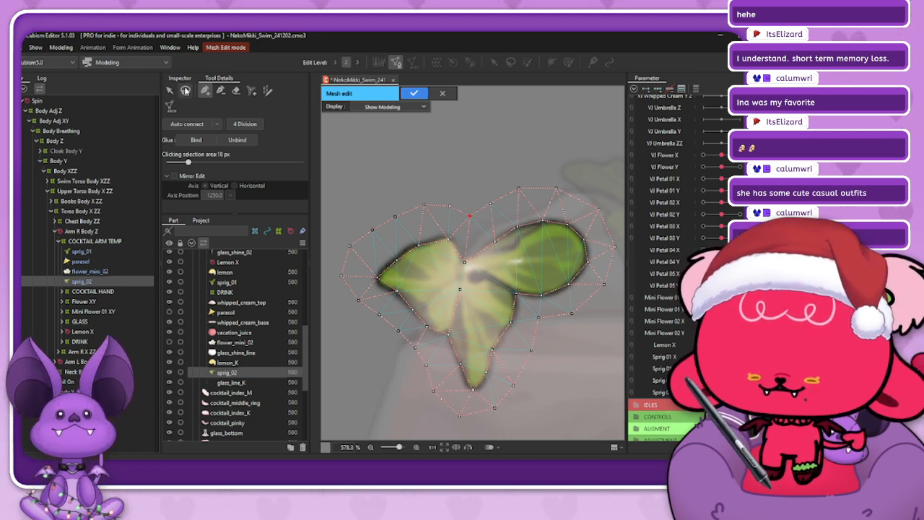
# - Add vertices inside sprig_02's rounded leaf, running in two rows from the leaf base towards its end
pyautogui.click(187, 91)
pyautogui.click(205, 90)
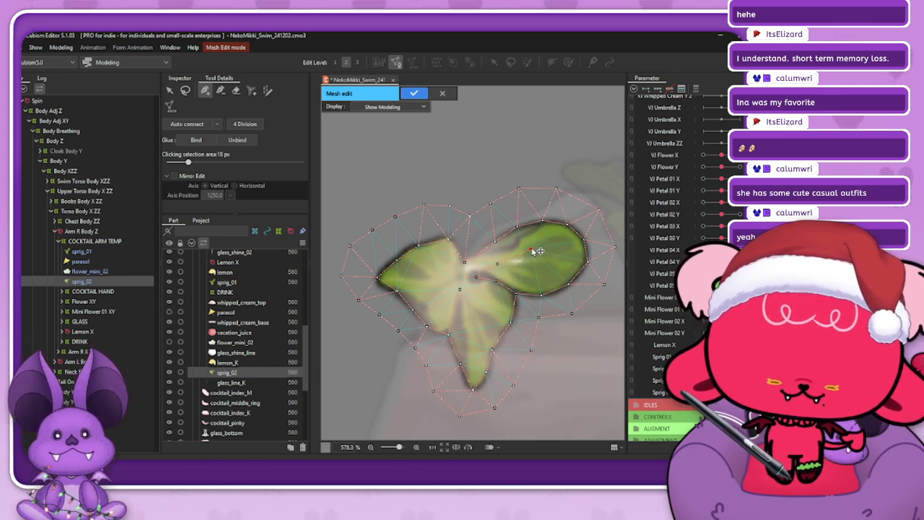
pyautogui.click(558, 248)
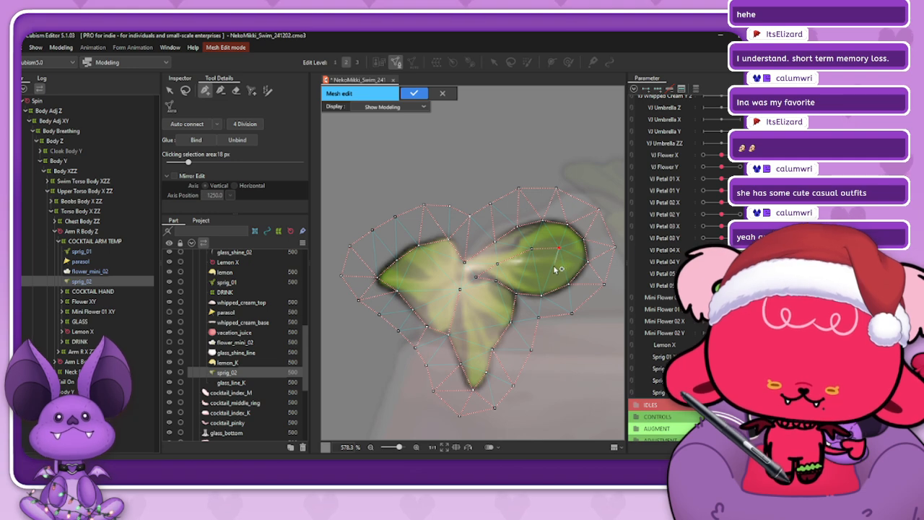
pyautogui.click(548, 265)
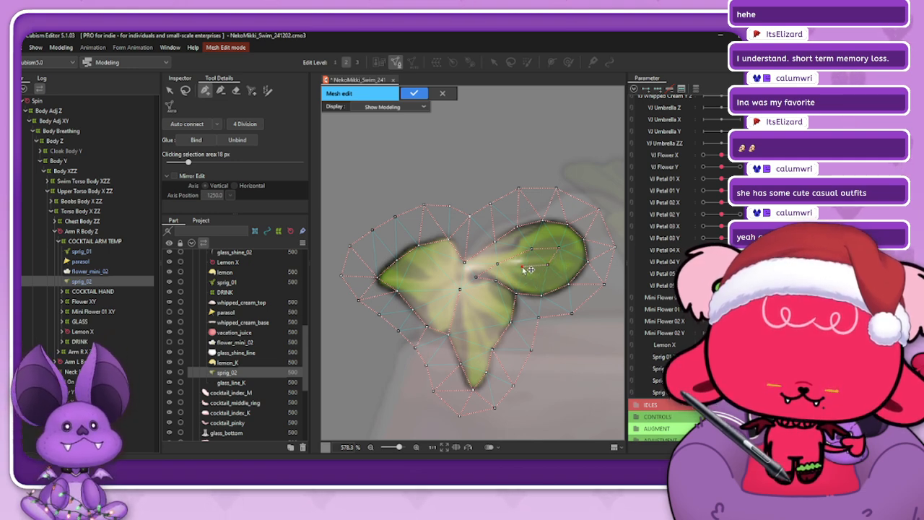
pyautogui.click(186, 91)
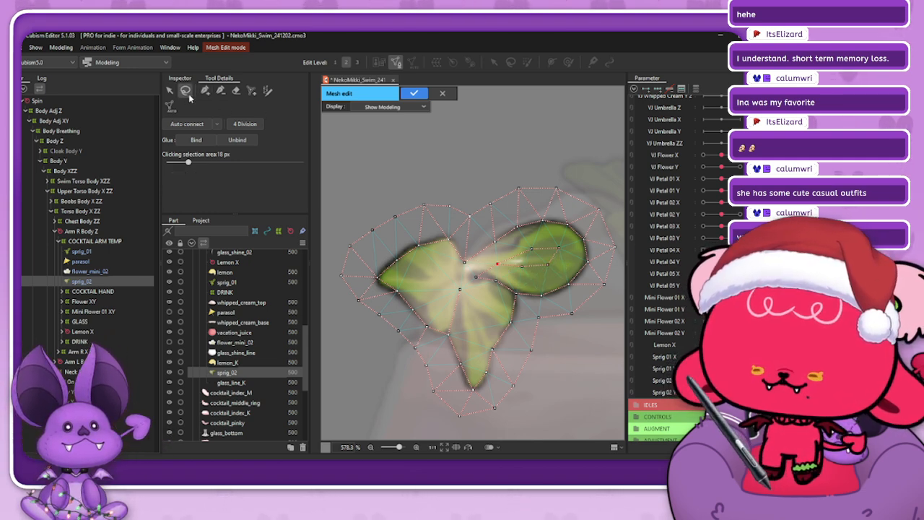
pyautogui.click(205, 91)
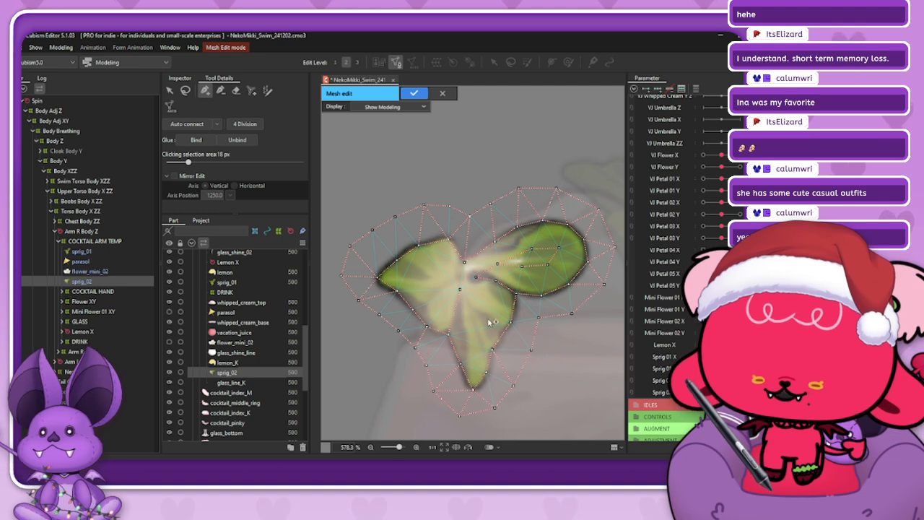
# - Replace the two vertex rows in the rounded leaf with a single row along its midrib and adjust the vertices at its base
pyautogui.click(220, 90)
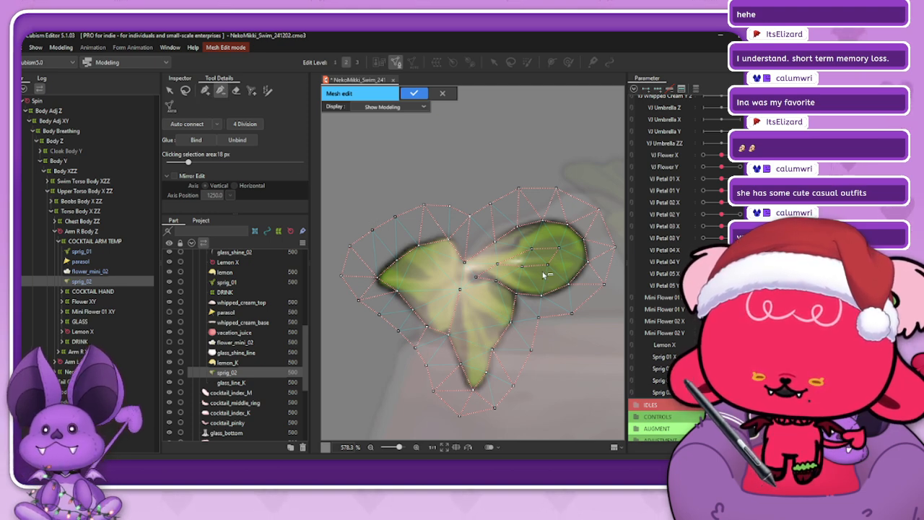
pyautogui.click(205, 91)
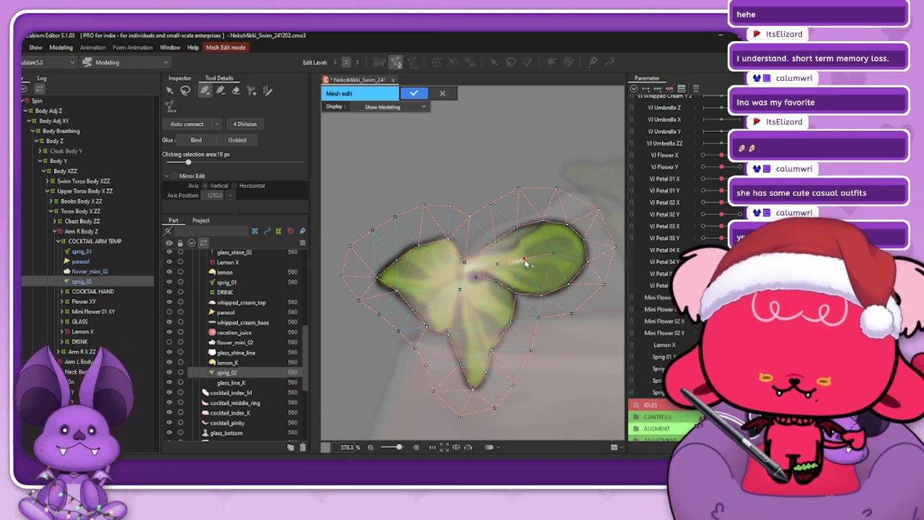
pyautogui.moveTo(525, 260); pyautogui.dragTo(559, 253)
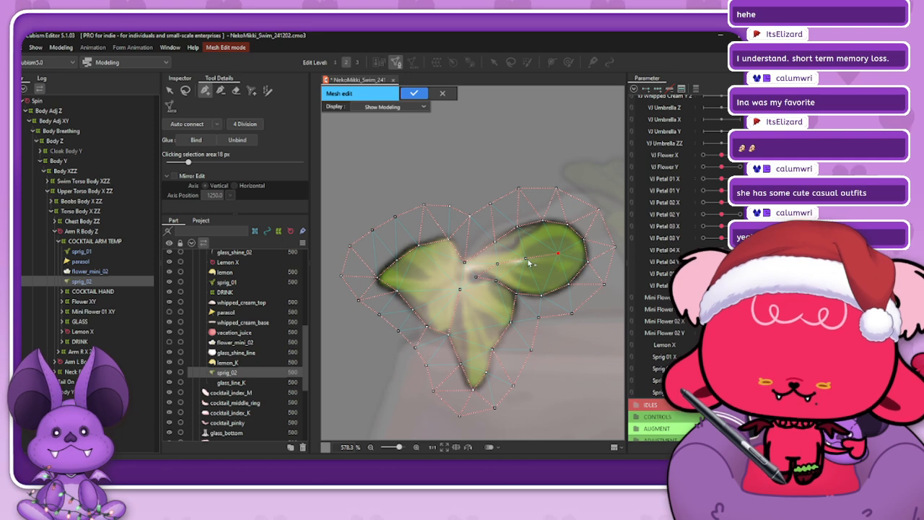
pyautogui.click(566, 252)
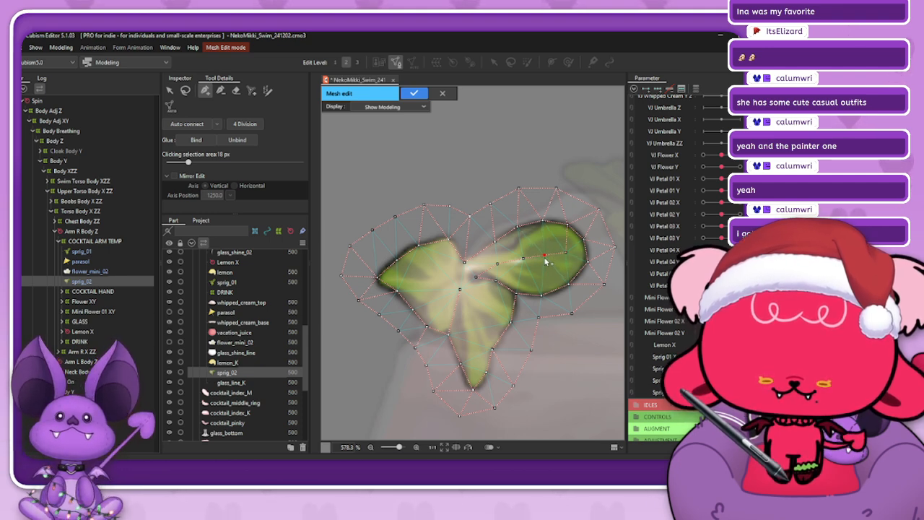
pyautogui.click(497, 264)
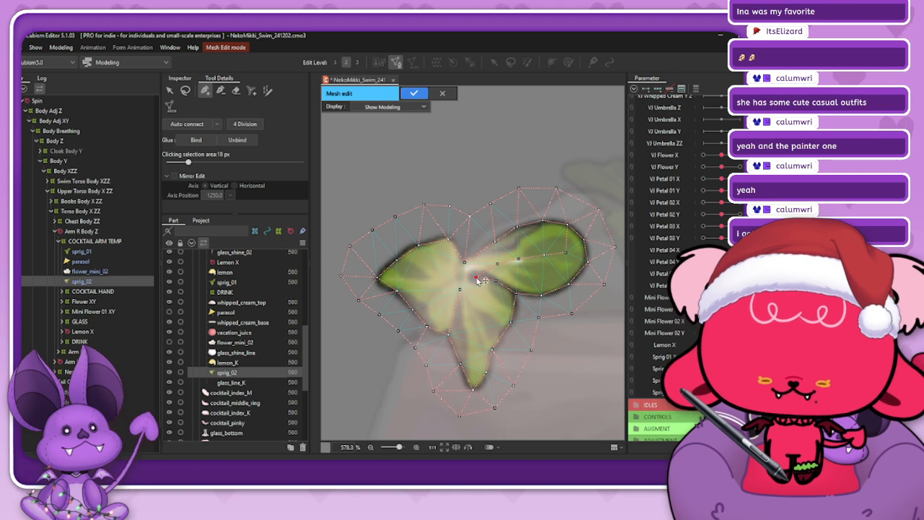
pyautogui.click(476, 277)
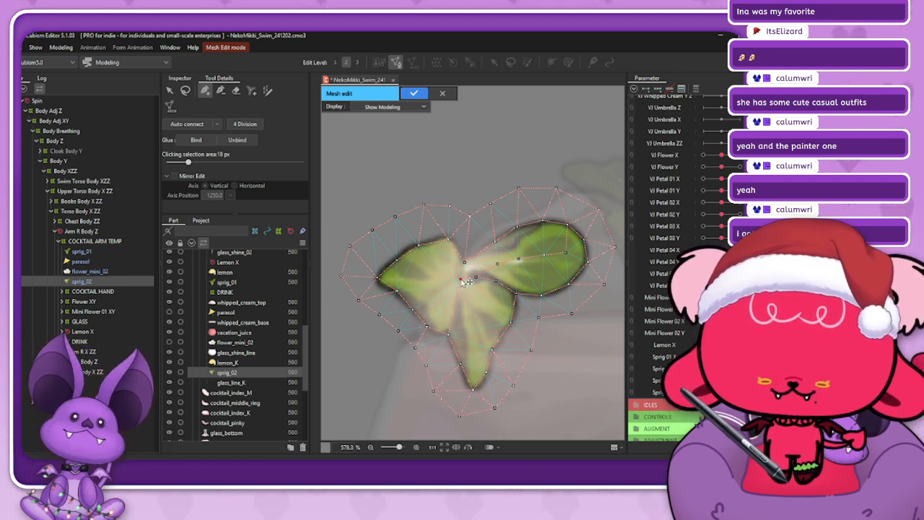
# - Add vertices along the midribs of sprig_02's pointed side leaf and lower leaf, and apply the mesh edit
pyautogui.click(459, 278)
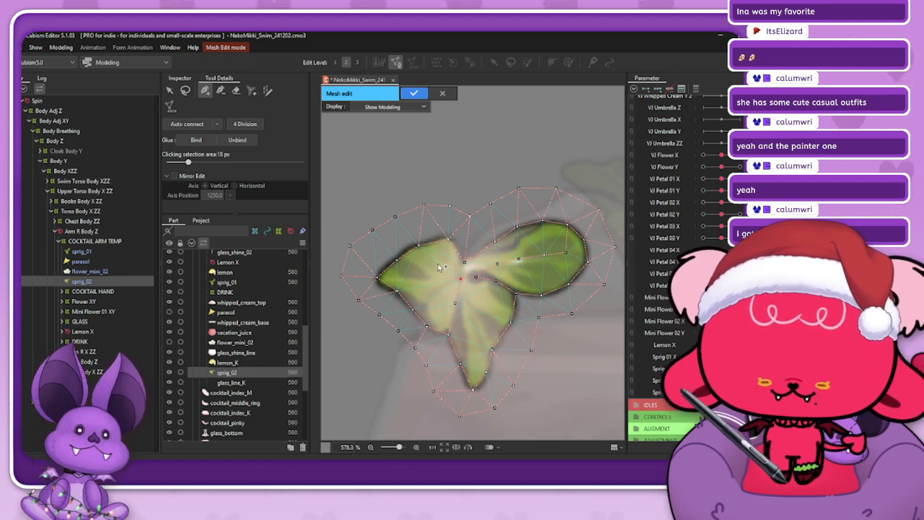
pyautogui.click(410, 273)
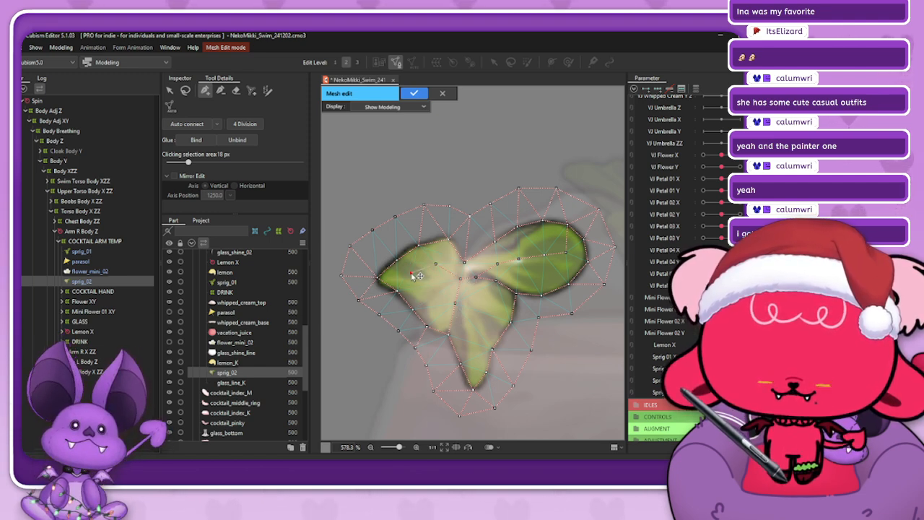
pyautogui.click(459, 279)
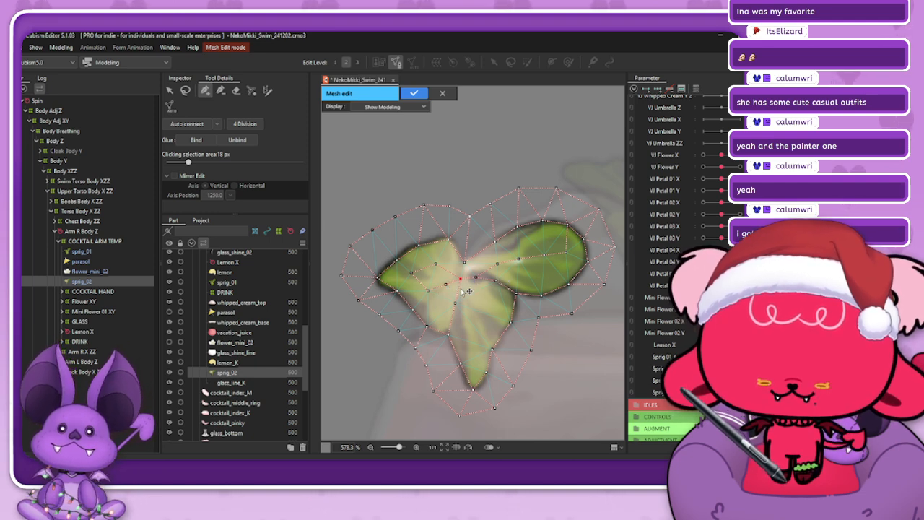
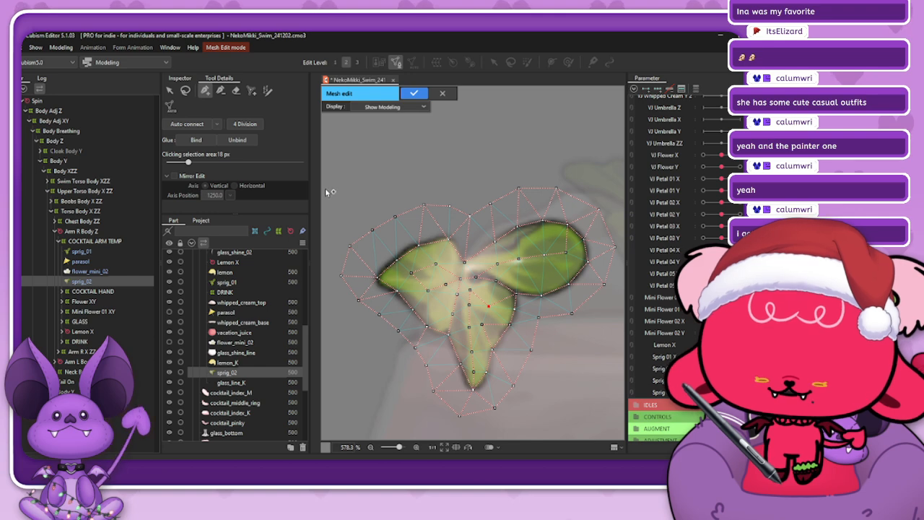
pyautogui.scroll(-3, 426, 227)
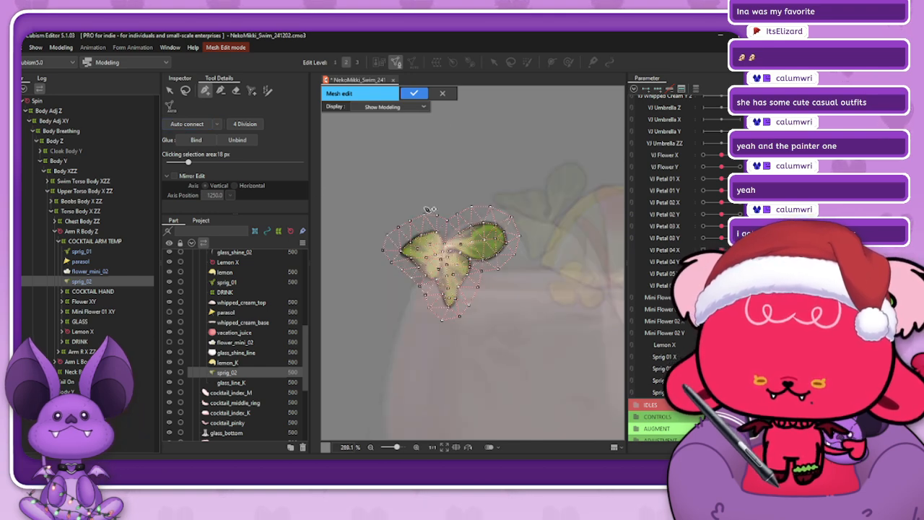
pyautogui.click(413, 93)
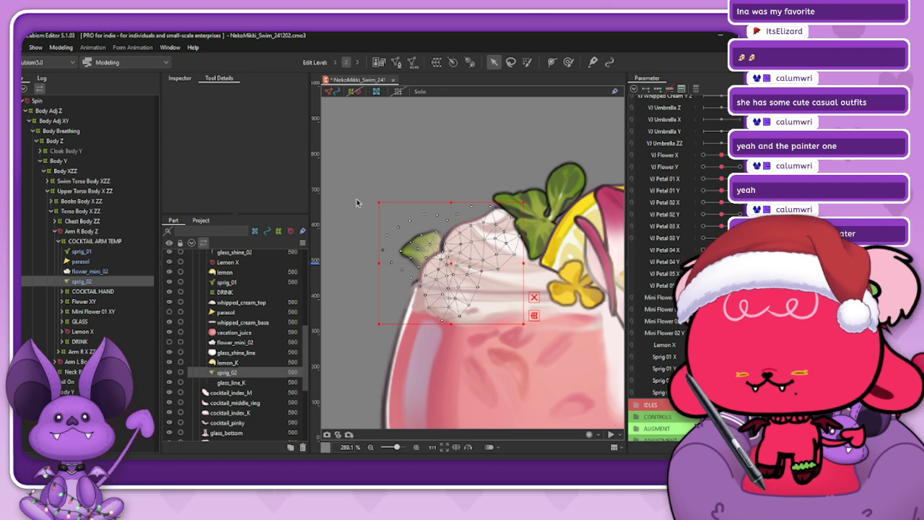
# - Check the drink's layers by viewing sprig_01, expanding the DRINK deformer and toggling vacation_juice's visibility off and on
pyautogui.click(476, 242)
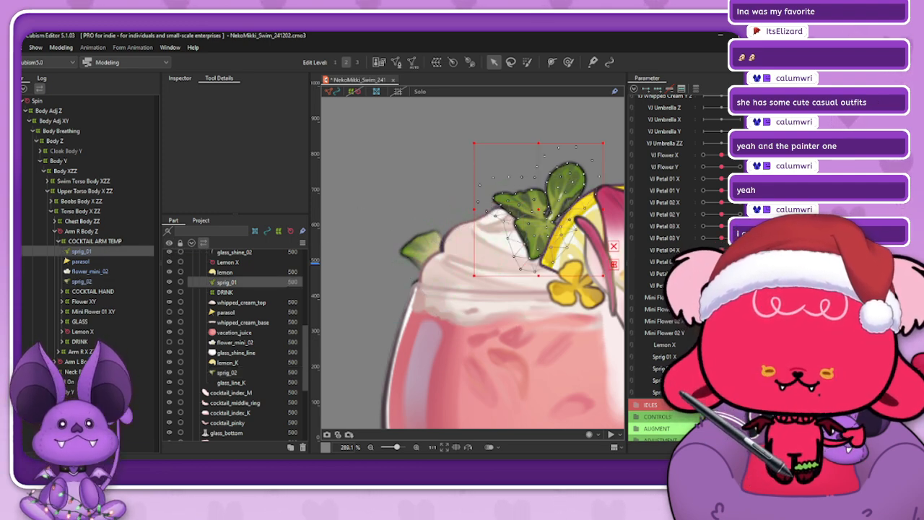
pyautogui.scroll(2, 678, 274)
pyautogui.scroll(3, 678, 275)
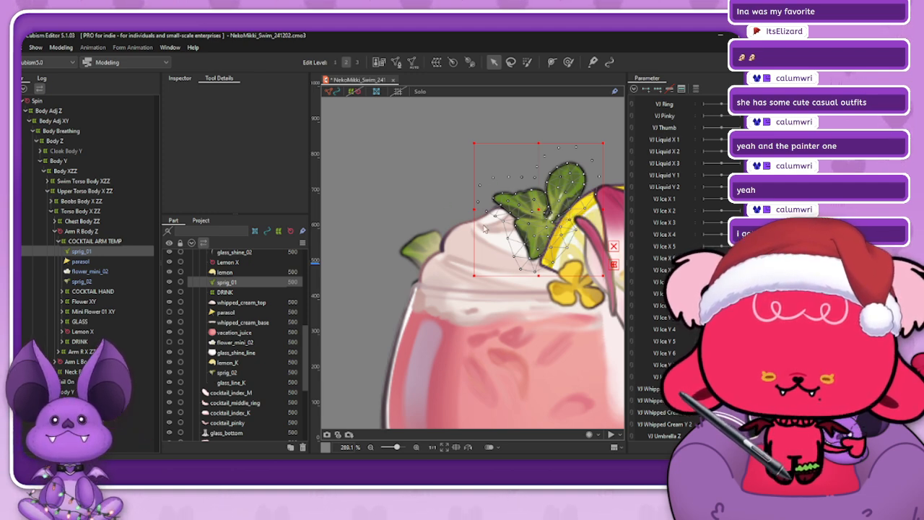
pyautogui.scroll(-2, 481, 225)
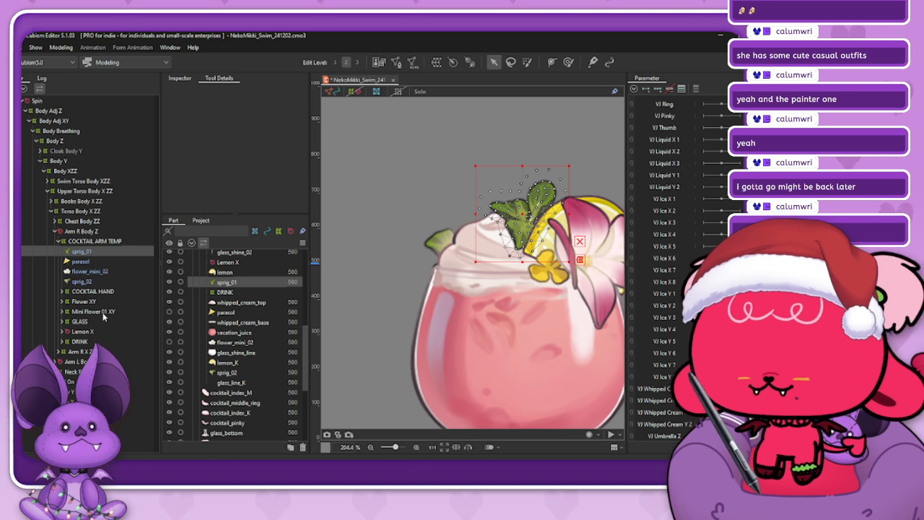
pyautogui.click(62, 341)
pyautogui.click(83, 371)
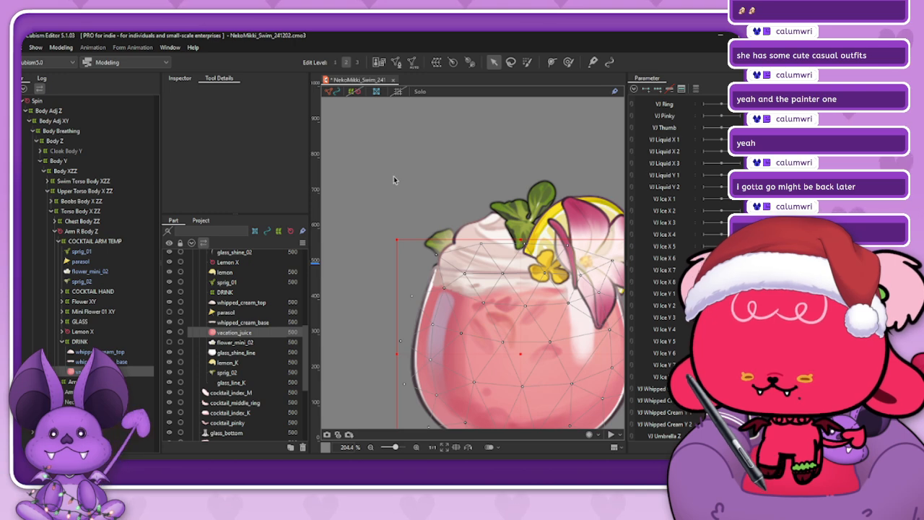
pyautogui.scroll(-5, 394, 176)
pyautogui.scroll(4, 448, 215)
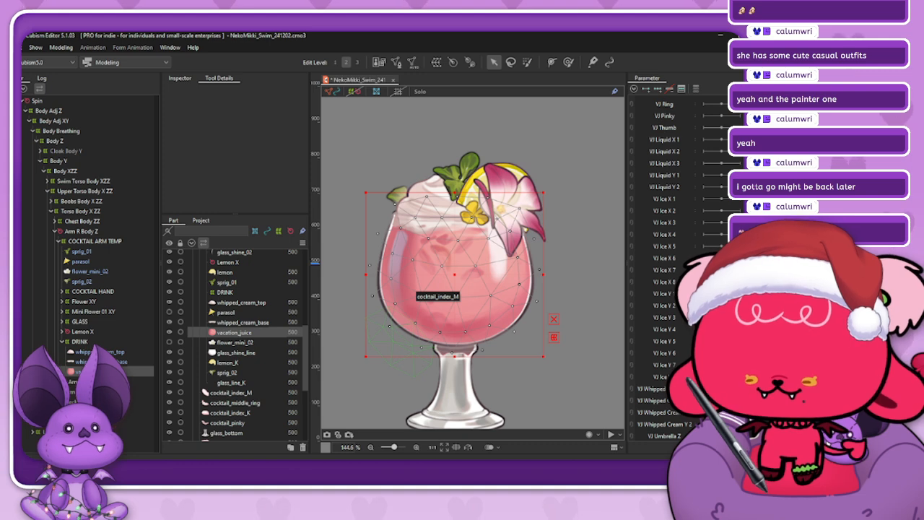
pyautogui.click(169, 332)
pyautogui.click(169, 333)
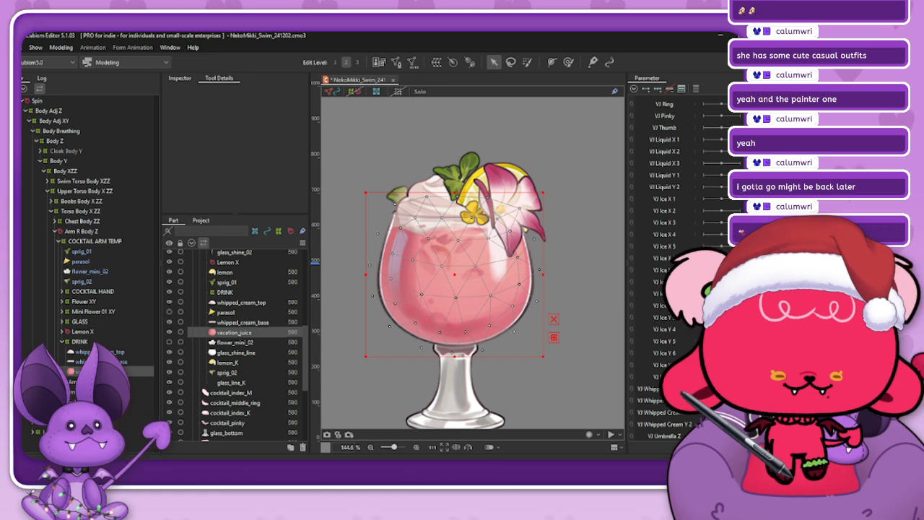
# - Generate an automatic mesh for whipped_cream_top with the Set_05 preset
pyautogui.click(124, 352)
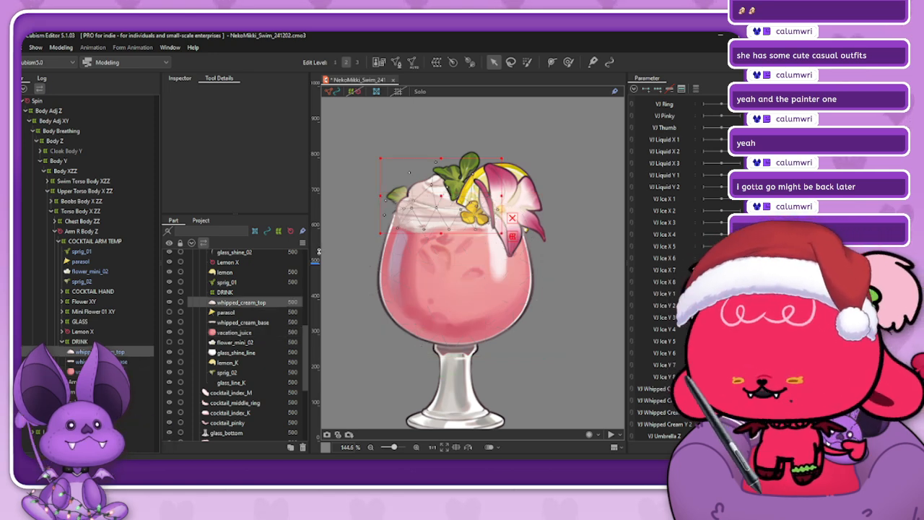
pyautogui.click(414, 63)
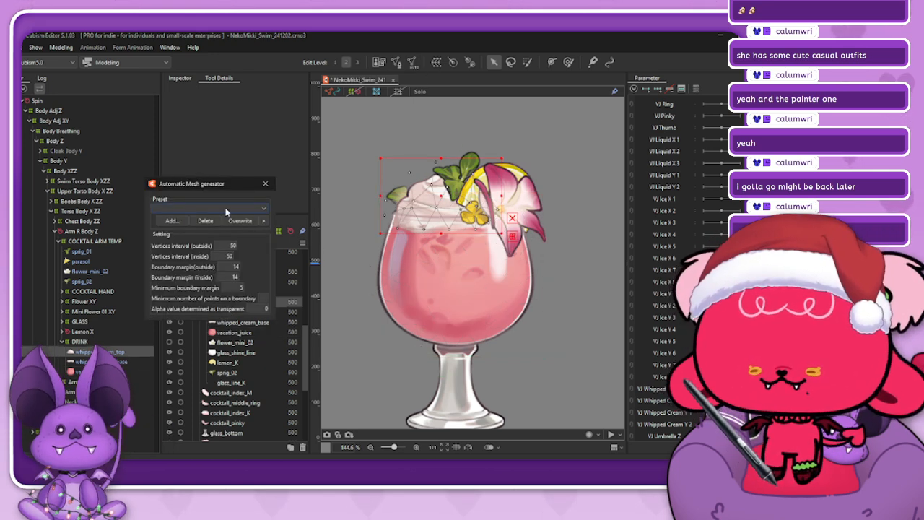
pyautogui.click(188, 208)
pyautogui.click(178, 283)
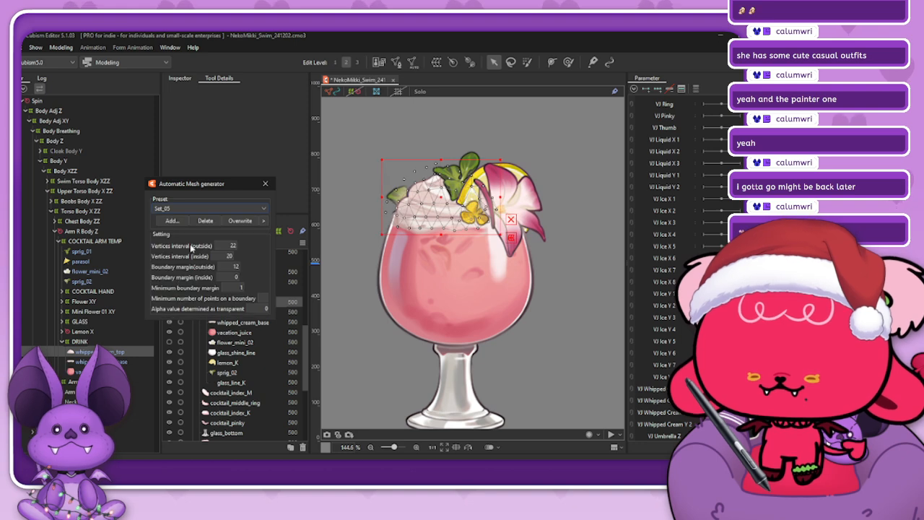
pyautogui.press('Return')
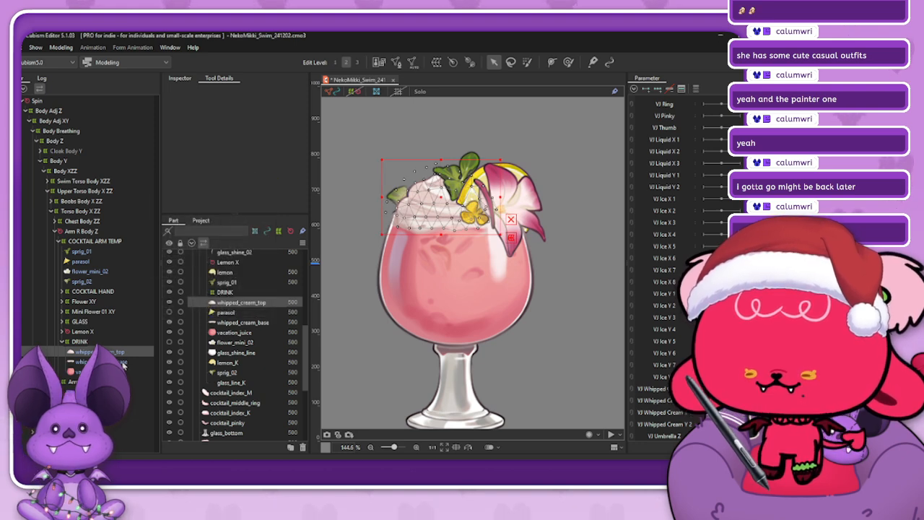
# - Generate an automatic mesh for whipped_cream_base with the Set_05 preset
pyautogui.click(241, 322)
pyautogui.click(413, 63)
pyautogui.click(228, 212)
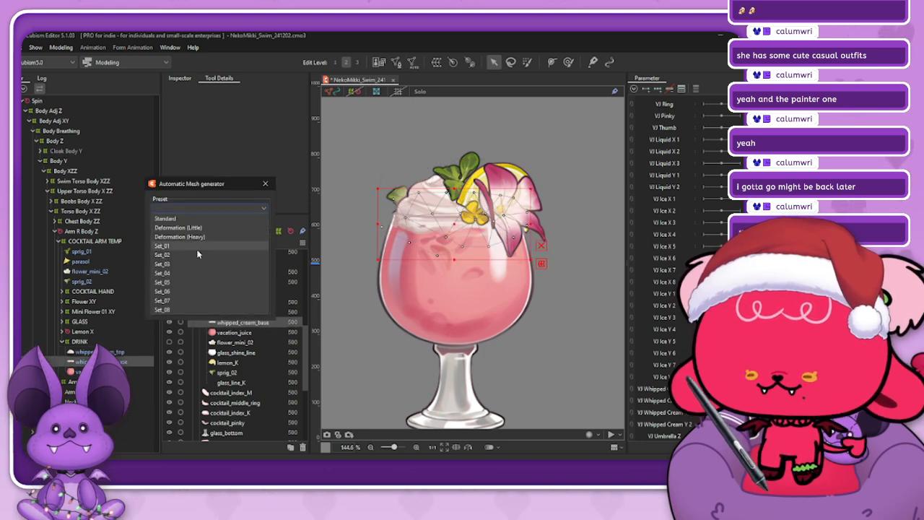
pyautogui.click(174, 280)
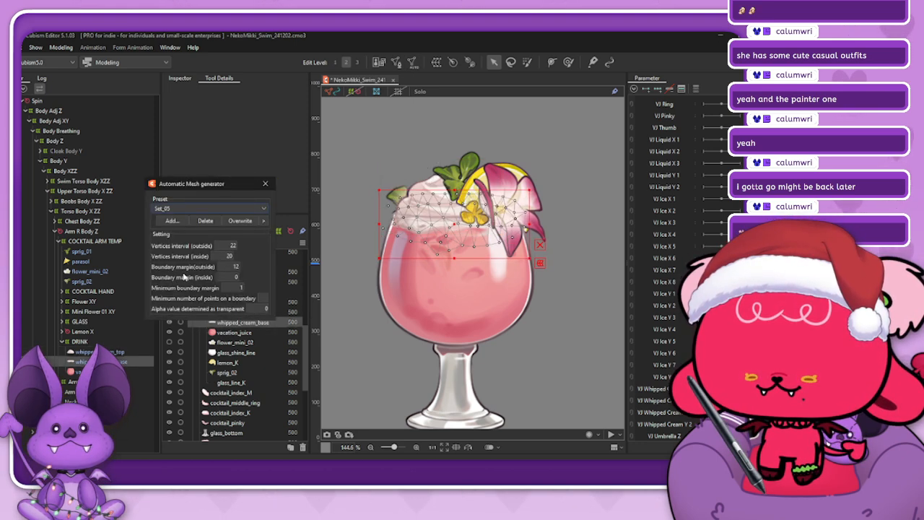
pyautogui.click(264, 183)
# - Isolate whipped_cream_top, whipped_cream_base and vacation_juice in Solo view
pyautogui.click(238, 302)
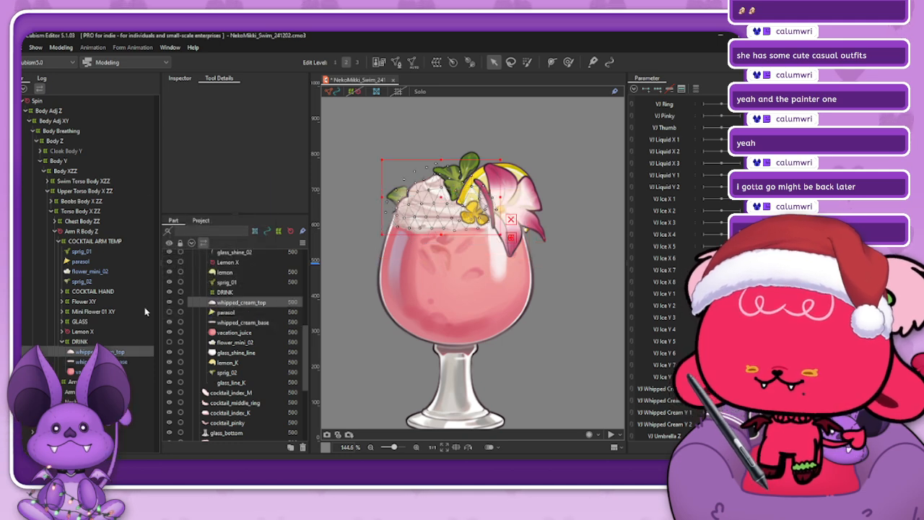
pyautogui.click(397, 62)
pyautogui.click(443, 92)
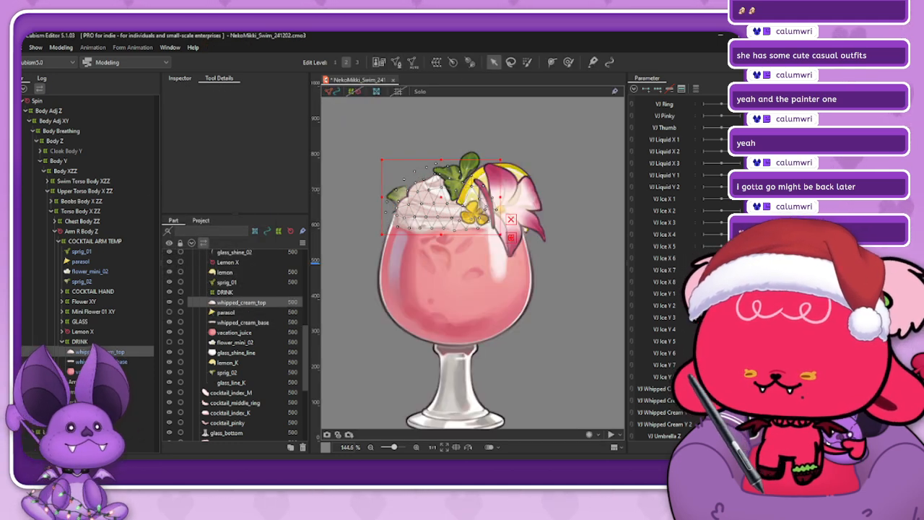
pyautogui.keyDown('shift'); pyautogui.click(129, 362); pyautogui.keyUp('shift')
pyautogui.keyDown('shift'); pyautogui.click(131, 382); pyautogui.keyUp('shift')
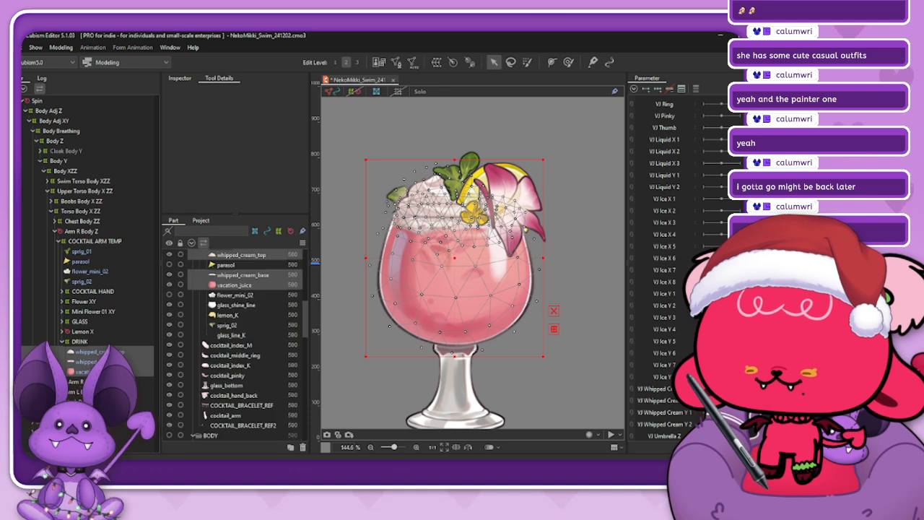
pyautogui.click(419, 91)
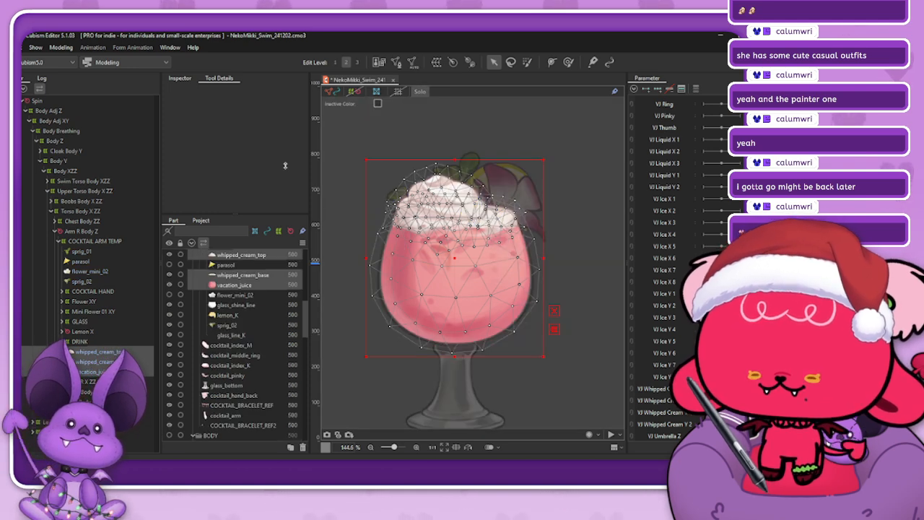
# - Create a parent warp deformer named Whipped Cream X2 for whipped_cream_top and rename it Whipped Cream XY 2
pyautogui.click(457, 181)
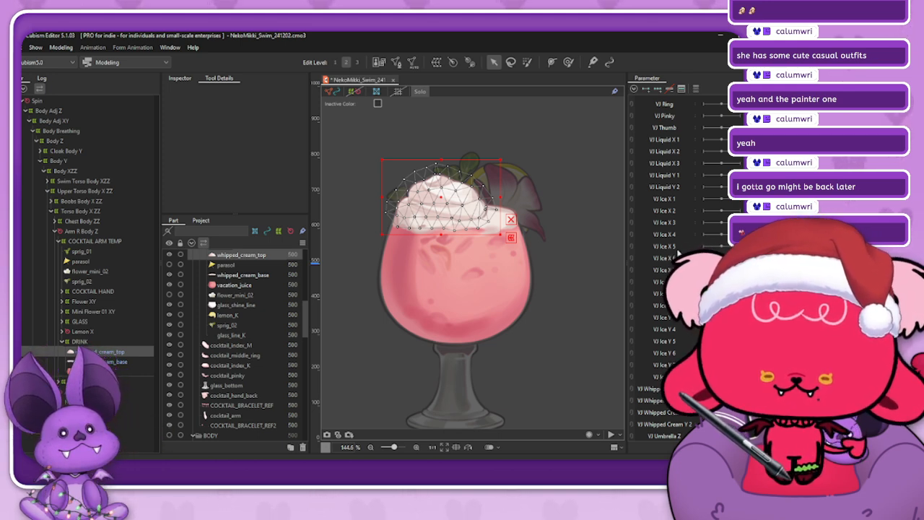
pyautogui.scroll(1, 678, 252)
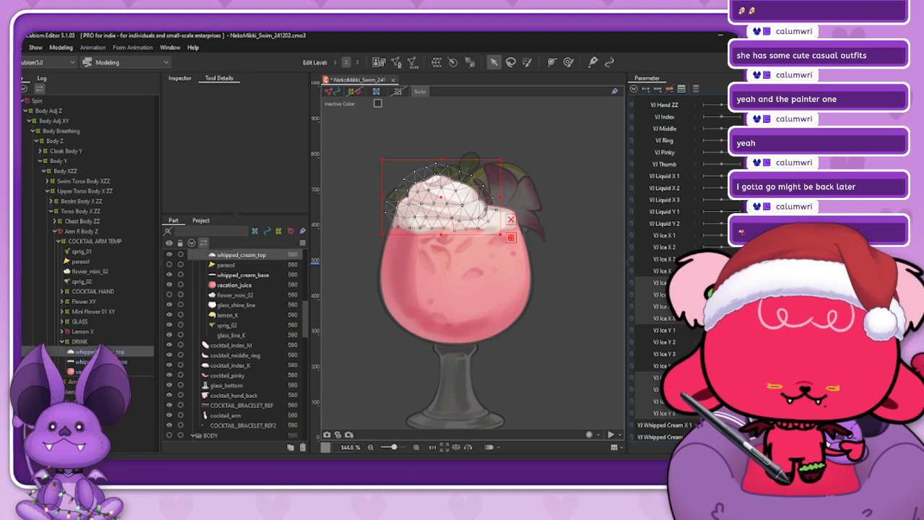
pyautogui.scroll(2, 674, 239)
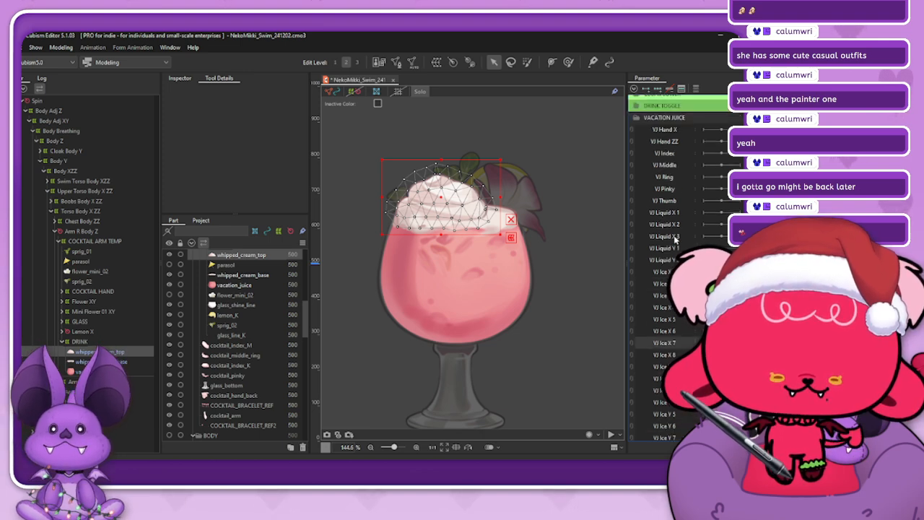
pyautogui.scroll(-6, 674, 239)
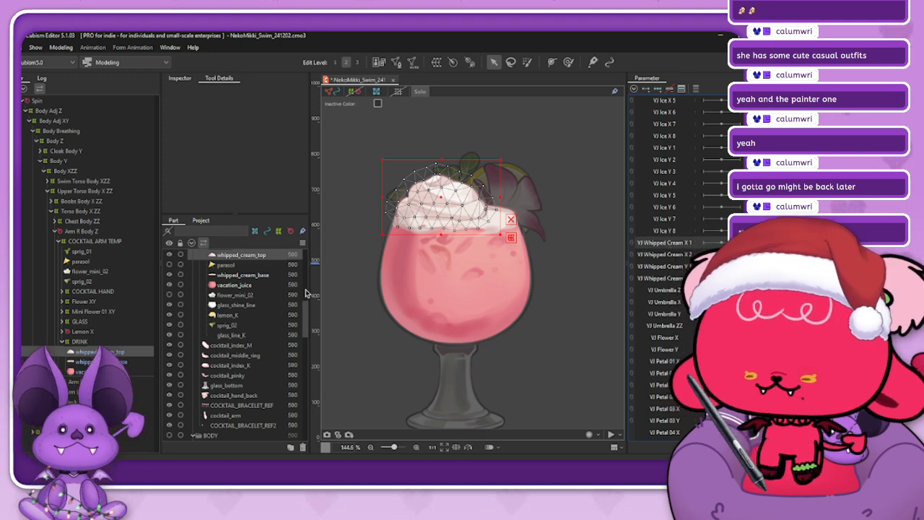
pyautogui.click(436, 62)
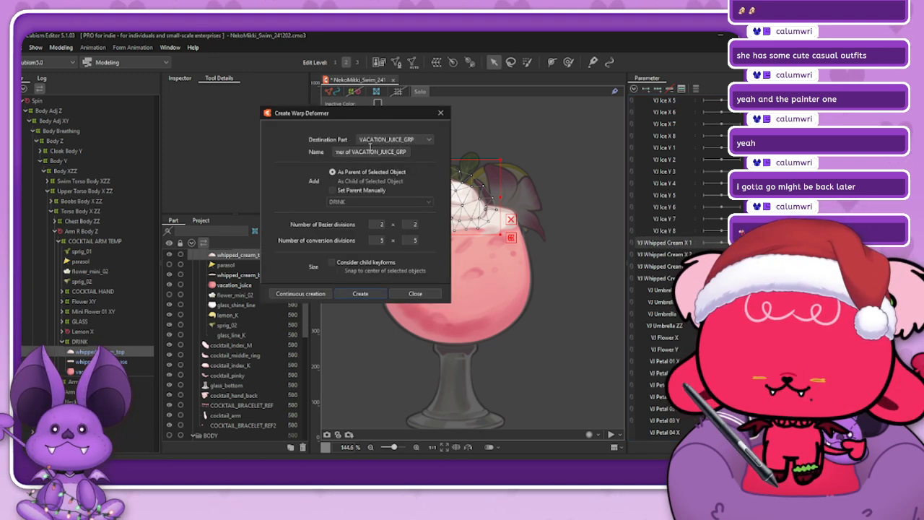
pyautogui.doubleClick(383, 152)
pyautogui.write('W')
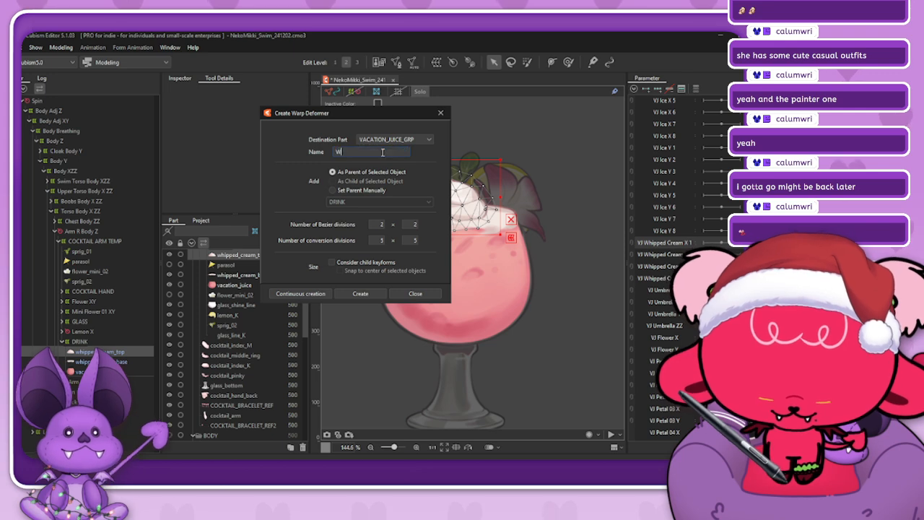
pyautogui.write('hipped Cream')
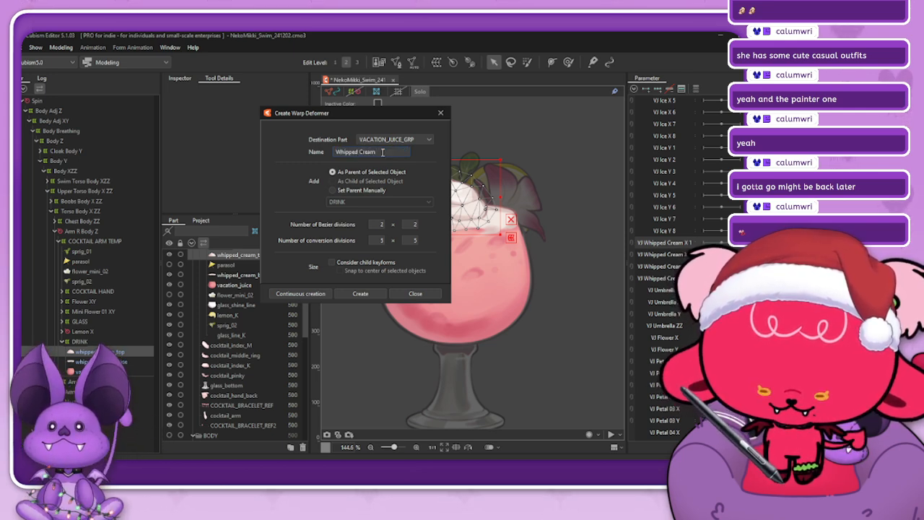
pyautogui.write(' X2')
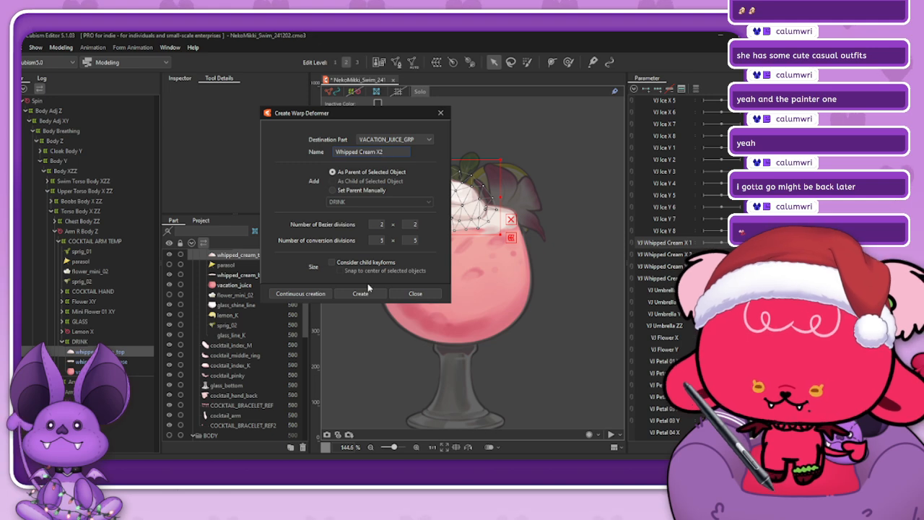
pyautogui.click(359, 292)
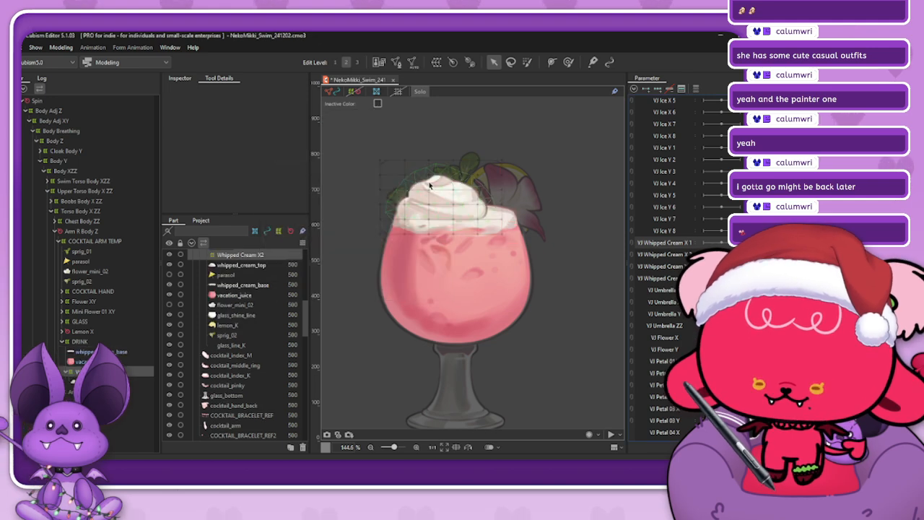
pyautogui.click(179, 78)
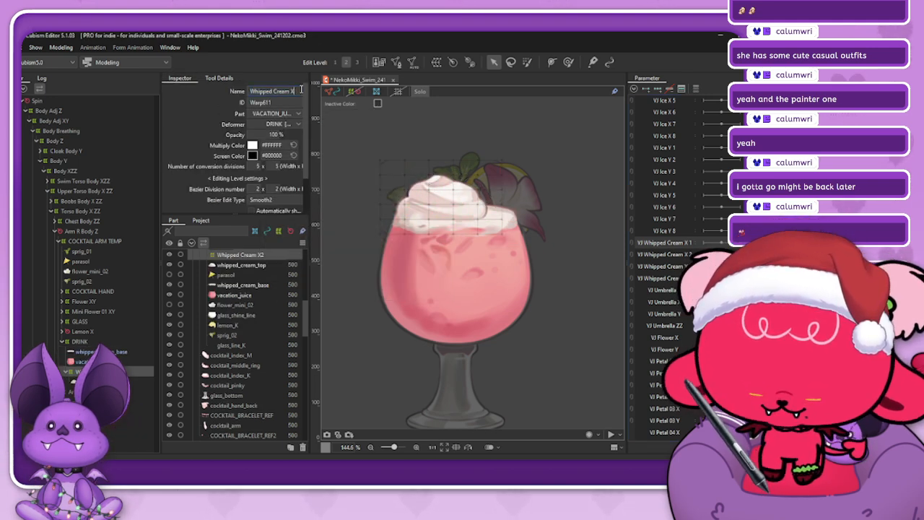
pyautogui.press('Return')
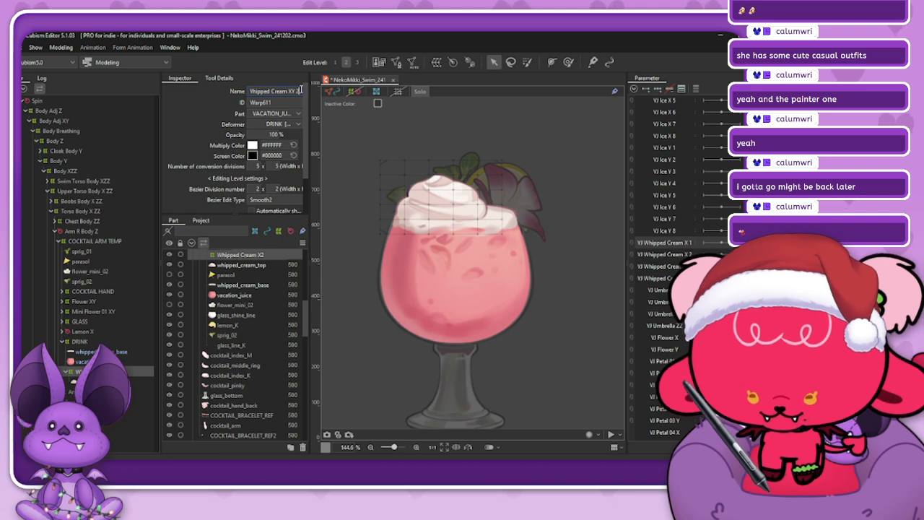
pyautogui.click(108, 352)
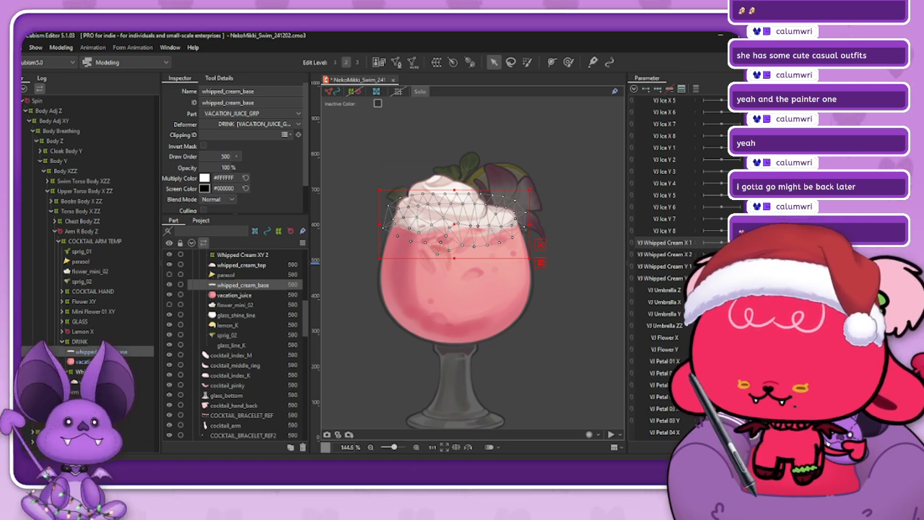
pyautogui.click(436, 62)
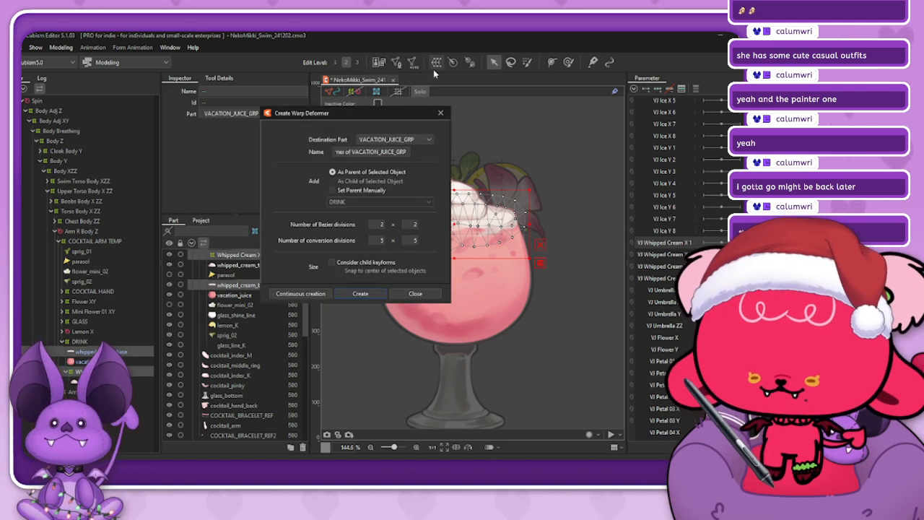
pyautogui.tripleClick(376, 151)
pyautogui.write('Whip')
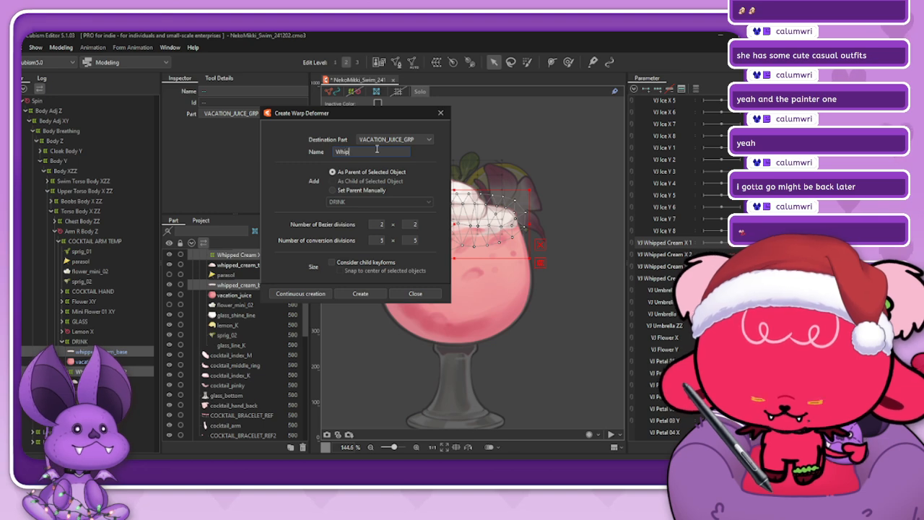
pyautogui.write('ped Cream')
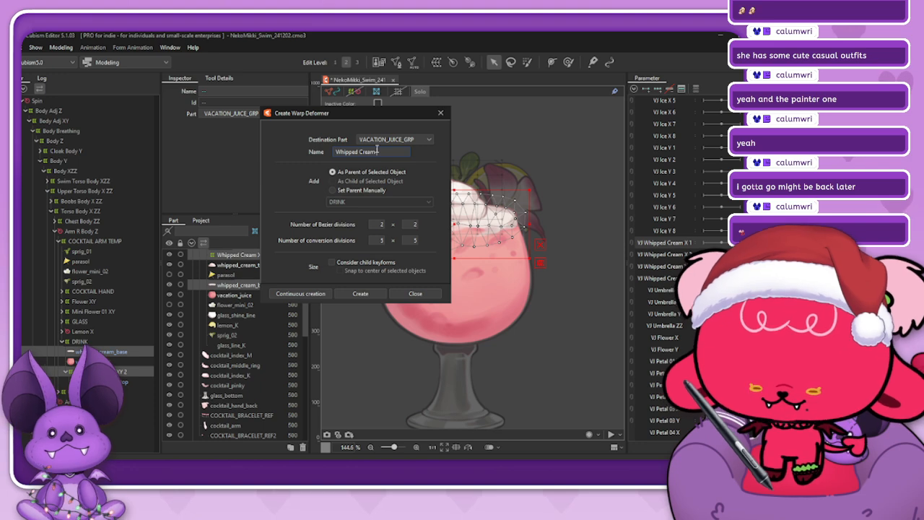
pyautogui.press('Return')
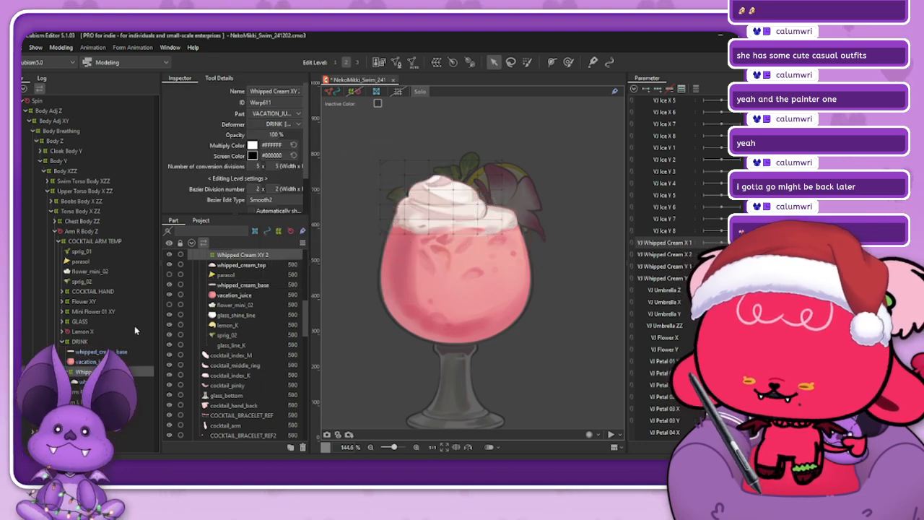
# - Rename the whipped_cream_top warp deformer to Whipped Cream X2
pyautogui.doubleClick(293, 91)
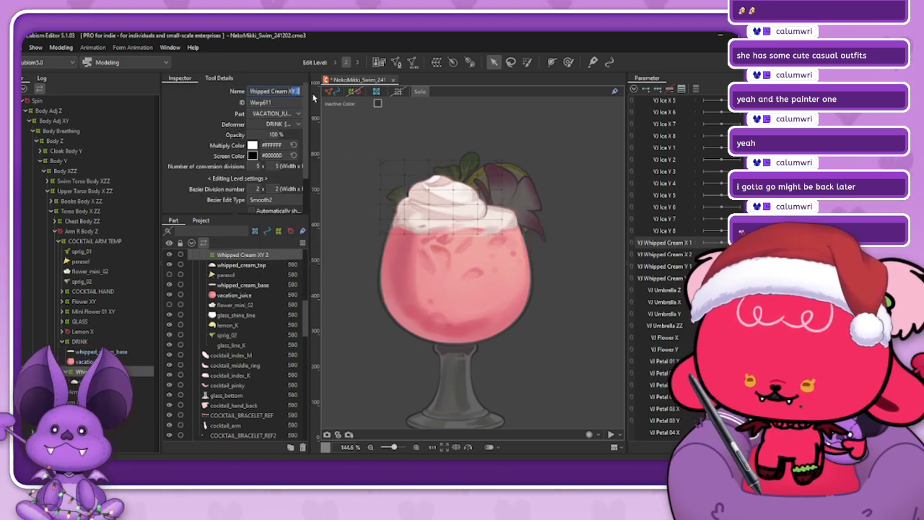
pyautogui.write('X')
pyautogui.press('Return')
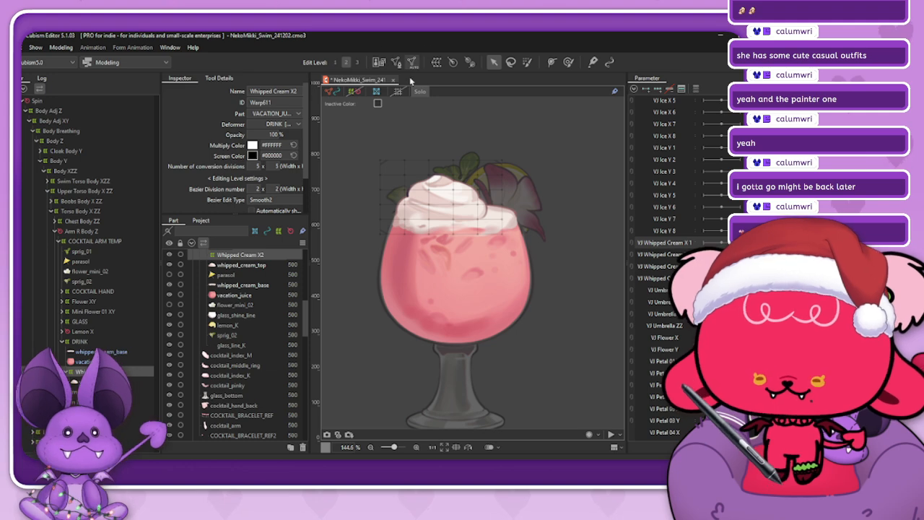
# - Set the width conversion divisions of the whipped_cream_top warp deformer to 8 and leave Solo view
pyautogui.click(354, 92)
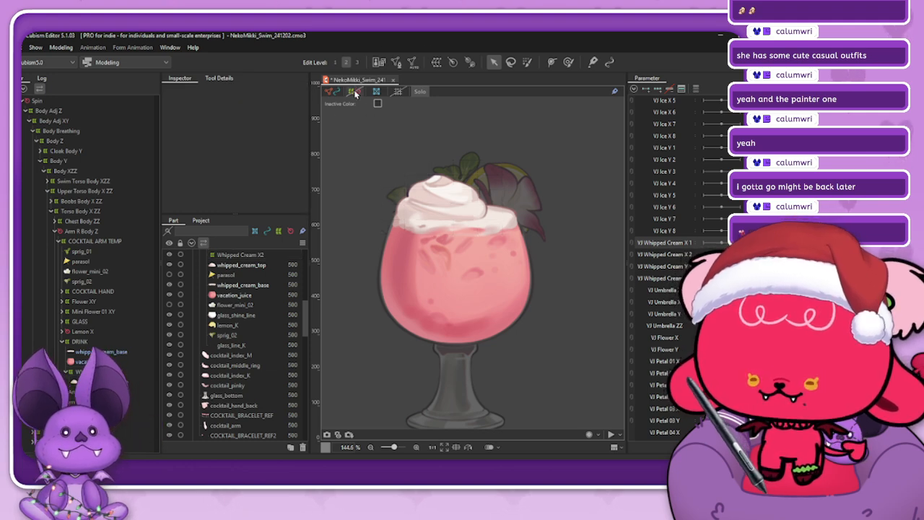
pyautogui.click(138, 371)
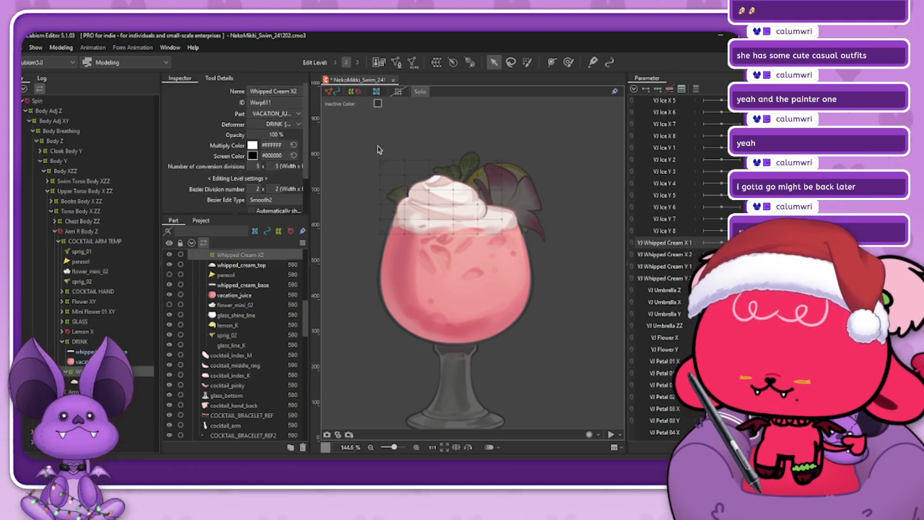
pyautogui.click(277, 166)
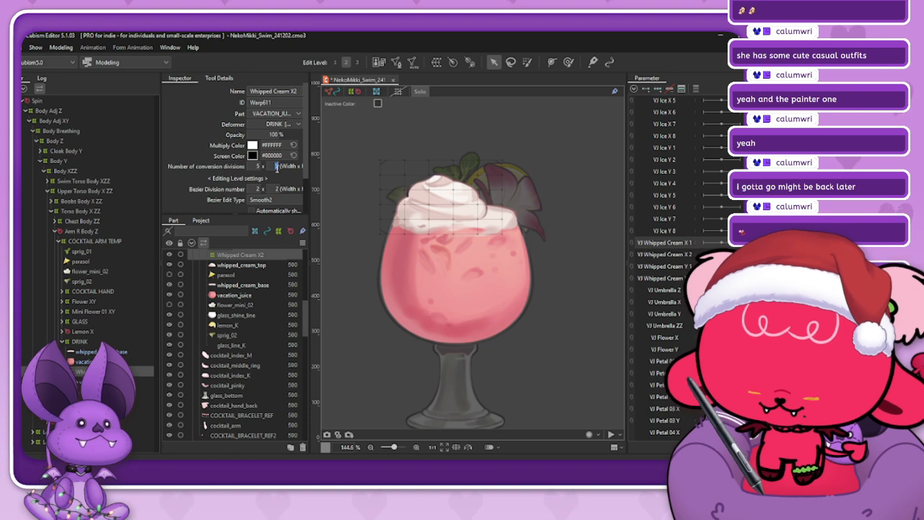
pyautogui.click(256, 166)
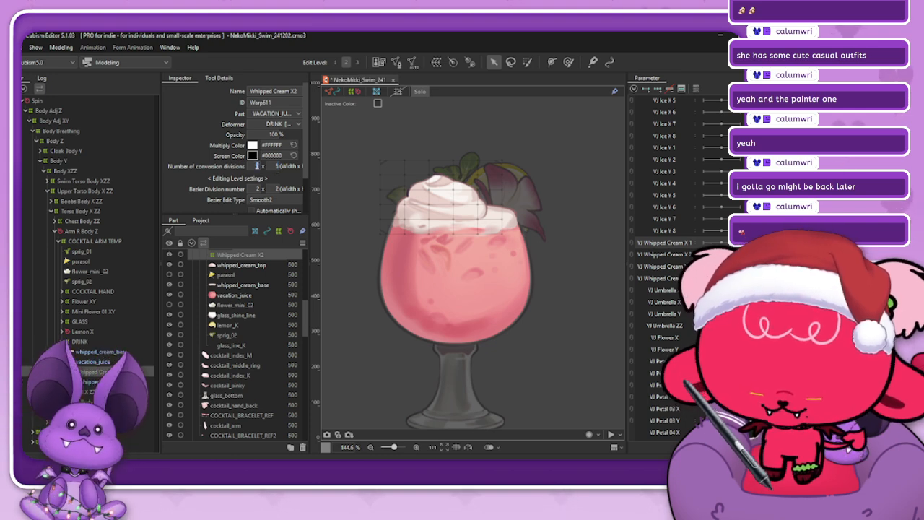
pyautogui.write('8')
pyautogui.click(418, 92)
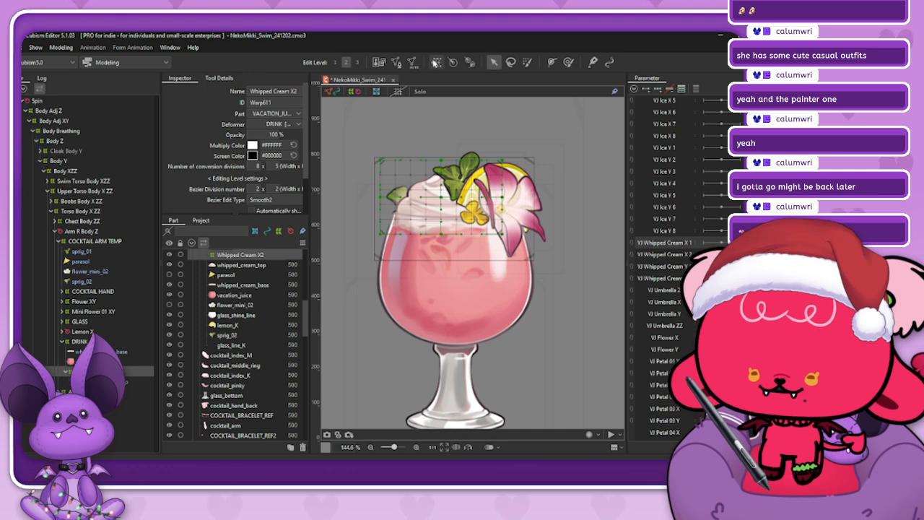
pyautogui.click(435, 63)
pyautogui.tripleClick(387, 151)
pyautogui.write('VJ')
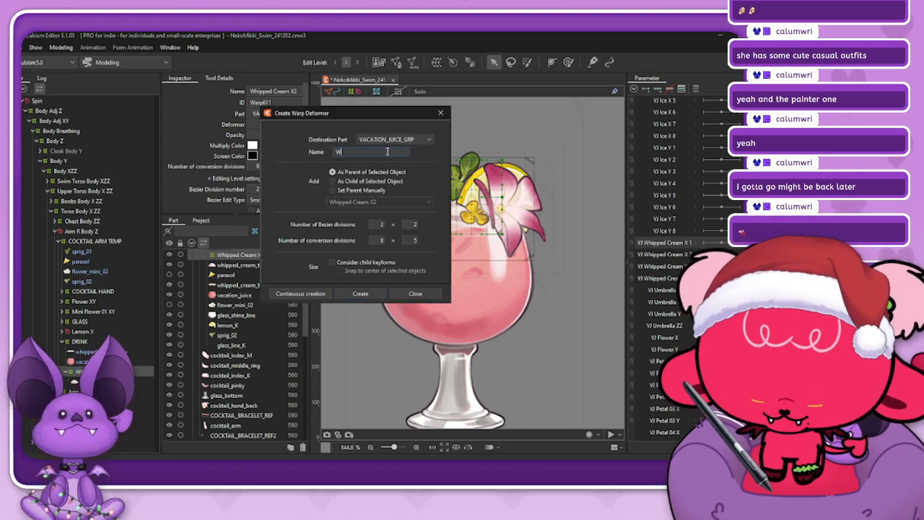
pyautogui.click(440, 112)
# - Create a parent warp deformer named Whipped Cream Y2 around Whipped Cream X2, keeping 8 × 5 conversion divisions
pyautogui.tripleClick(287, 94)
pyautogui.hotkey('ctrl', 'c')
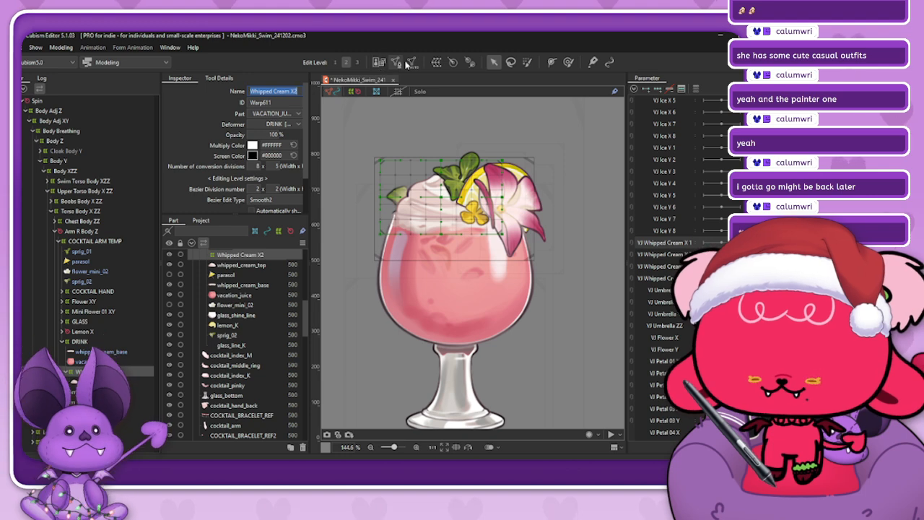
pyautogui.click(436, 62)
pyautogui.hotkey('ctrl', 'v')
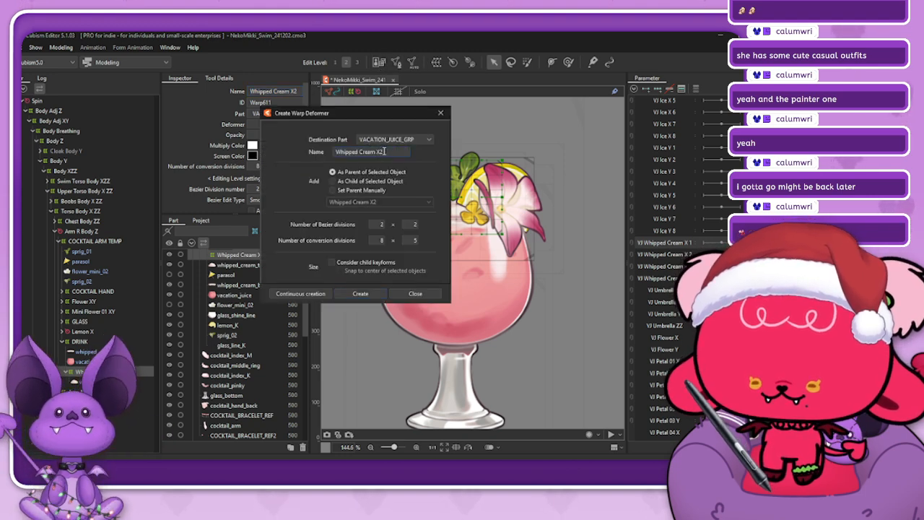
pyautogui.write('2')
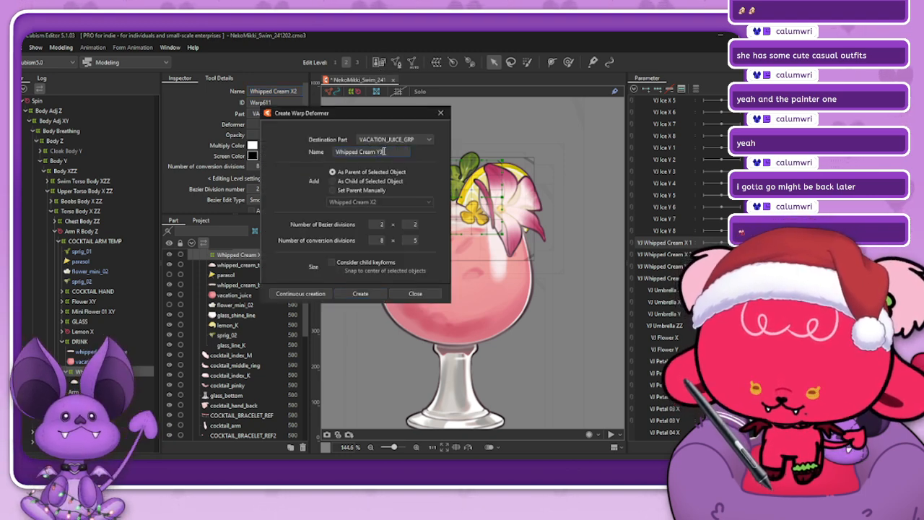
pyautogui.click(360, 293)
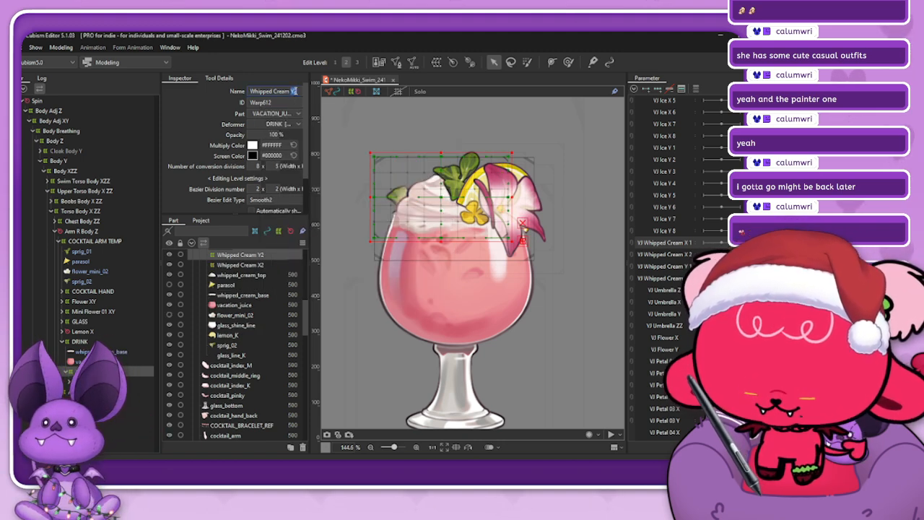
# - Swap the nested deformer names so the outer is Whipped Cream X2 and the inner Whipped Cream Y2, and slightly shrink the outer one
pyautogui.click(242, 264)
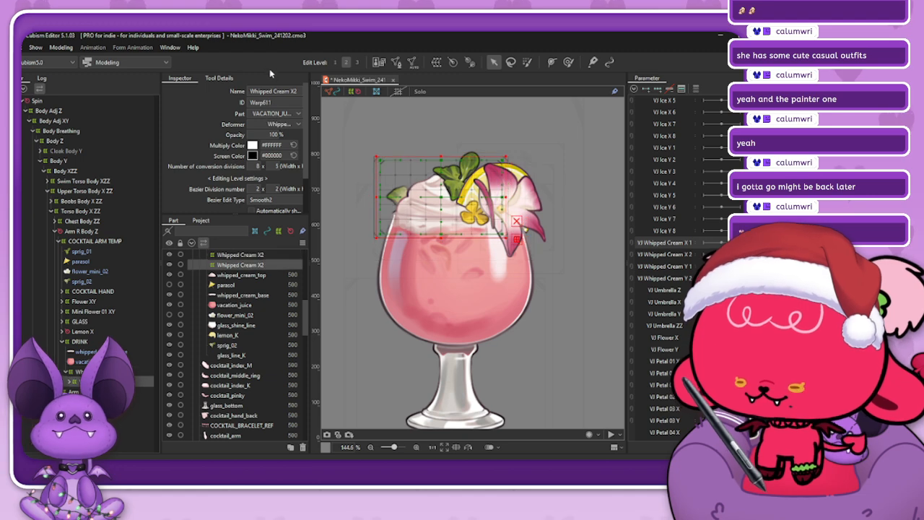
pyautogui.click(294, 91)
pyautogui.hotkey('ctrl', 'c')
pyautogui.click(294, 91)
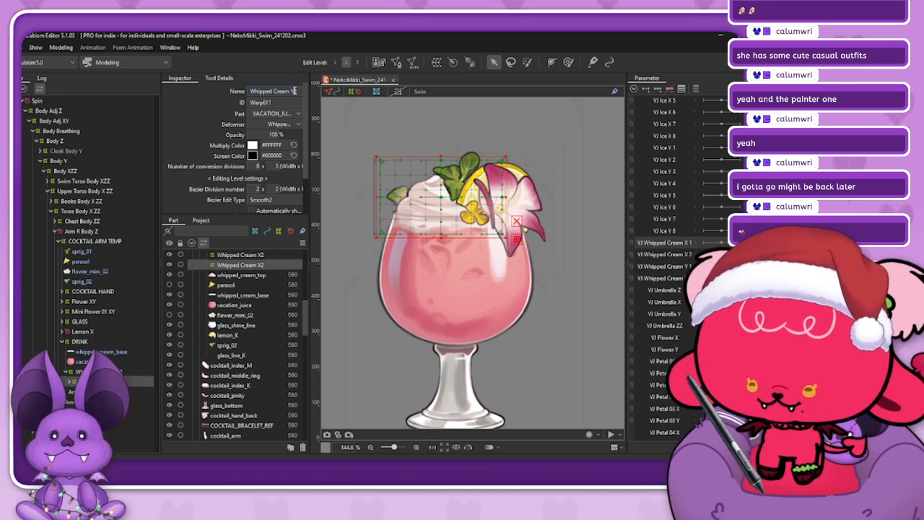
pyautogui.click(241, 255)
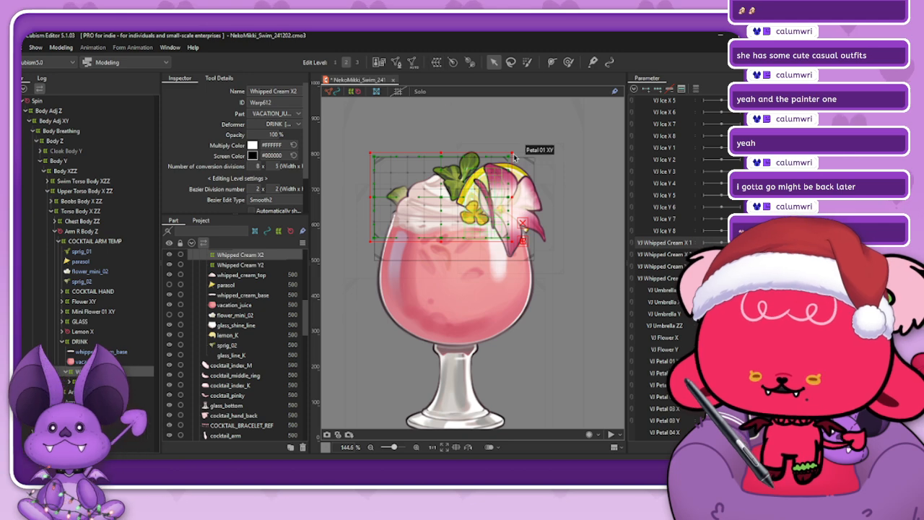
pyautogui.moveTo(512, 151); pyautogui.dragTo(509, 152)
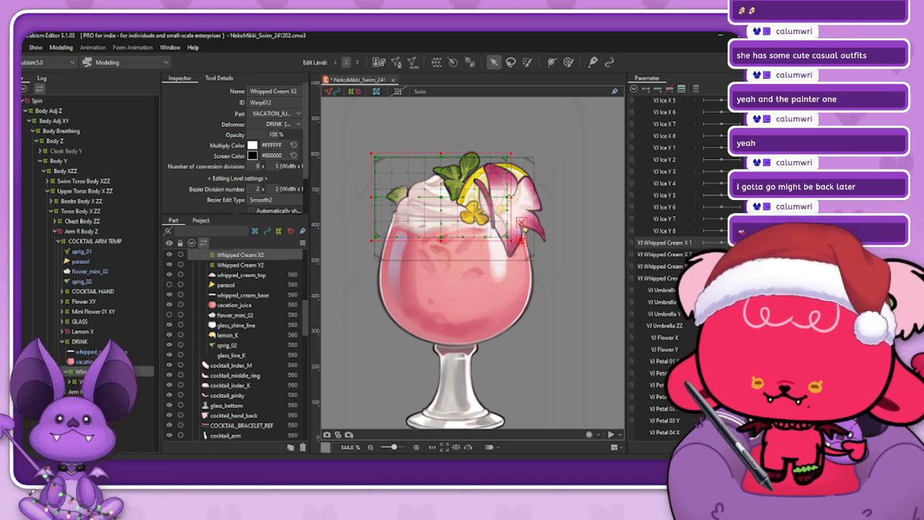
# - Enlarge the DRINK warp deformer outward on all sides and extend it down to just below the glass bowl
pyautogui.click(480, 156)
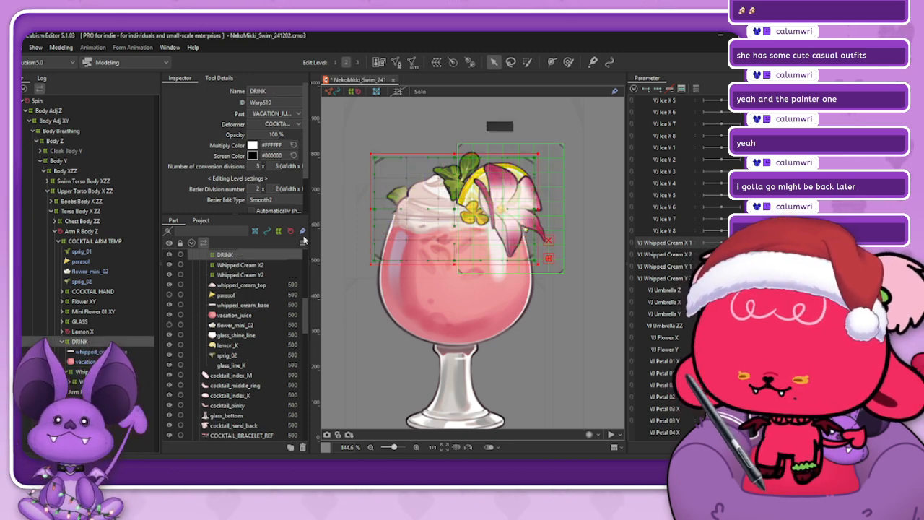
pyautogui.moveTo(538, 152); pyautogui.dragTo(553, 142)
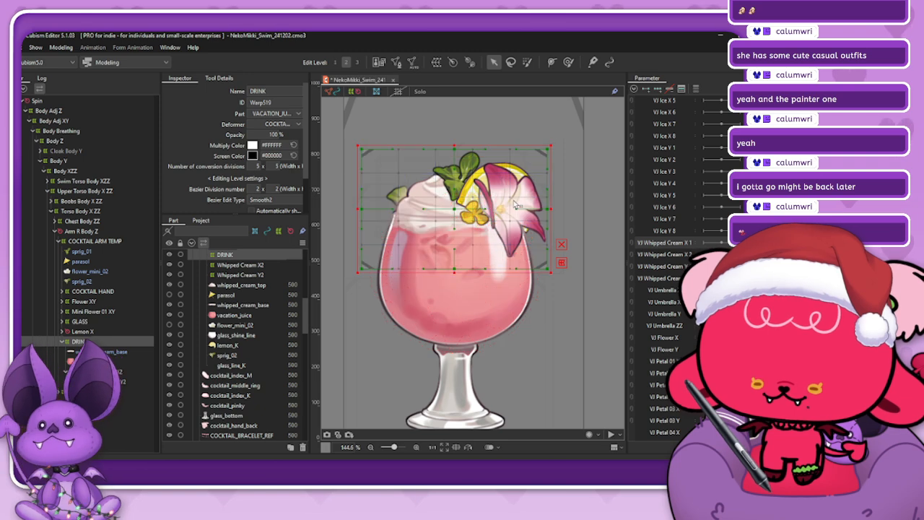
pyautogui.moveTo(455, 274); pyautogui.dragTo(455, 368)
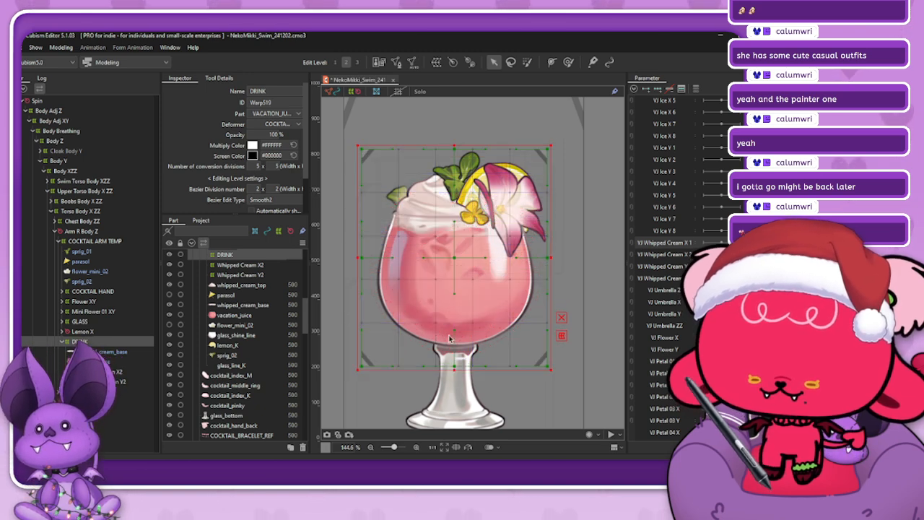
# - Create a parent warp deformer named Whipped Cream XY1 around Whipped Cream X2, with 8 × 5 conversion divisions
pyautogui.click(238, 265)
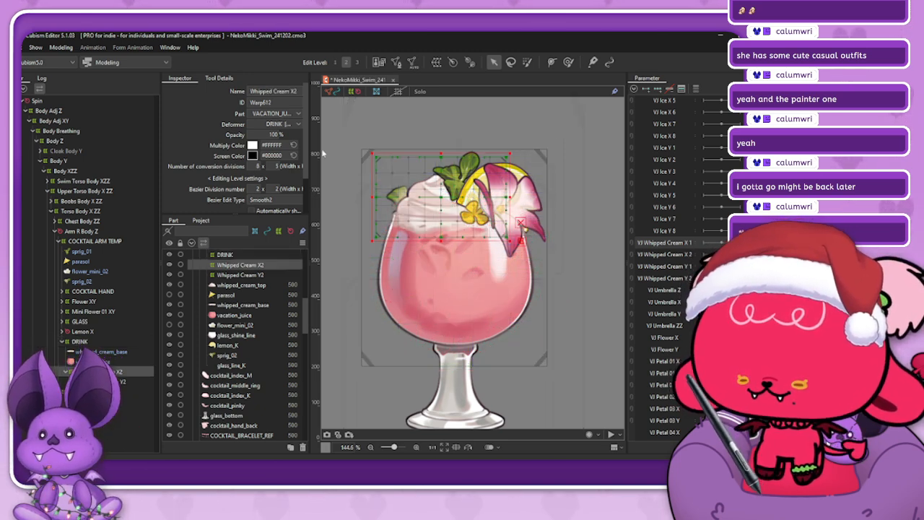
pyautogui.click(436, 62)
pyautogui.hotkey('ctrl', 'v')
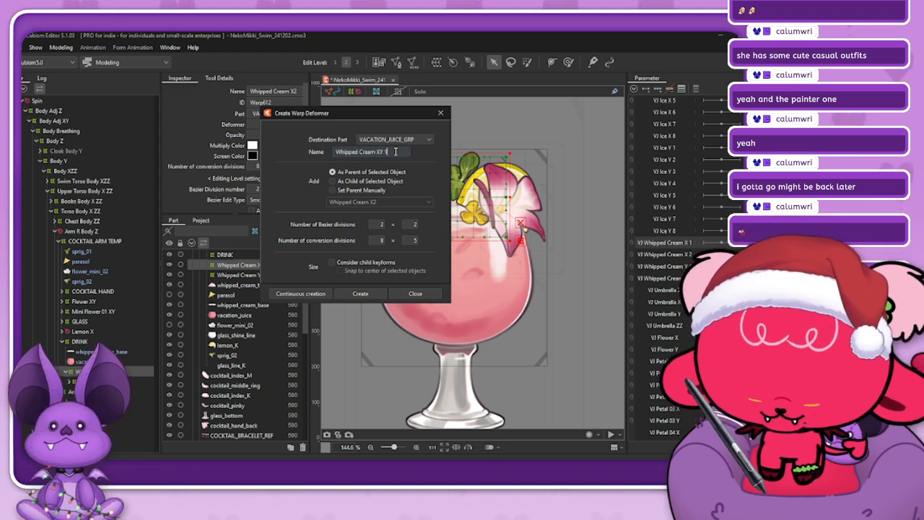
pyautogui.click(359, 294)
# - Slightly narrow the Whipped Cream XY1 warp deformer and fine-tune the width of the inner Whipped Cream Y2
pyautogui.scroll(3, 462, 162)
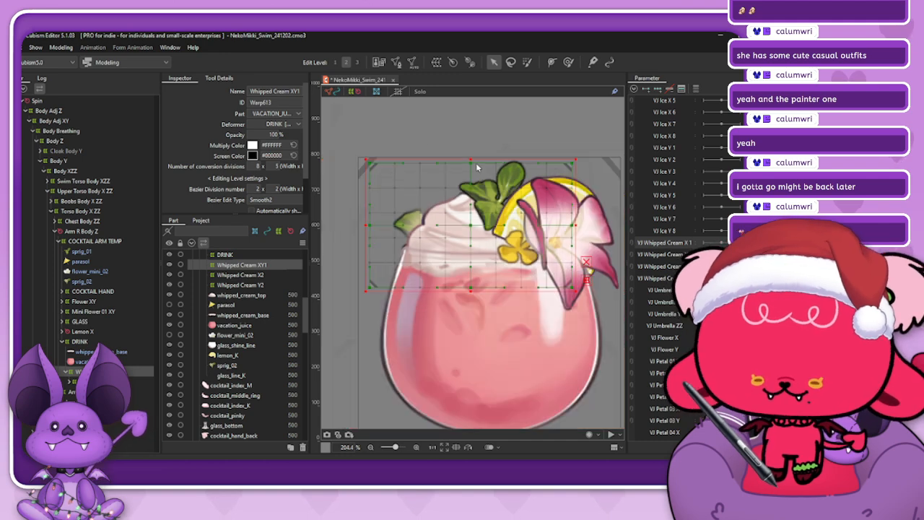
pyautogui.moveTo(576, 225); pyautogui.dragTo(573, 225)
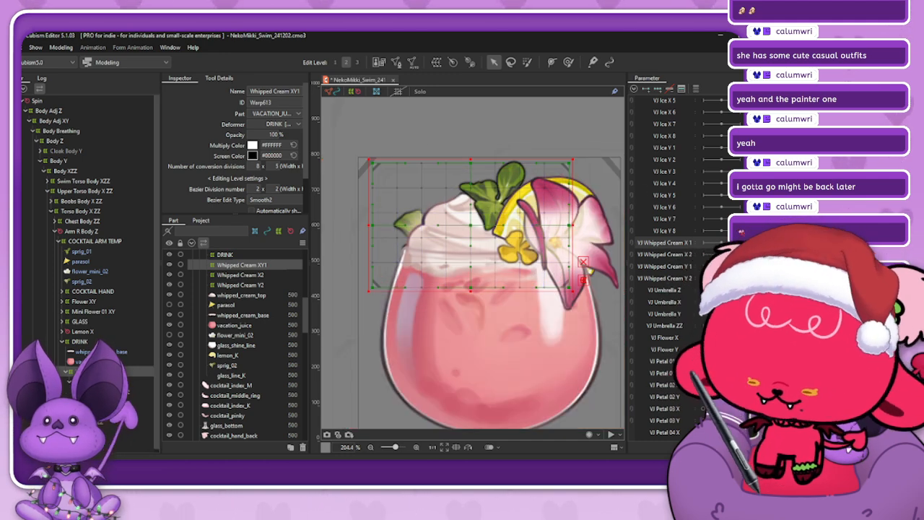
pyautogui.click(124, 391)
pyautogui.moveTo(562, 225); pyautogui.dragTo(561, 226)
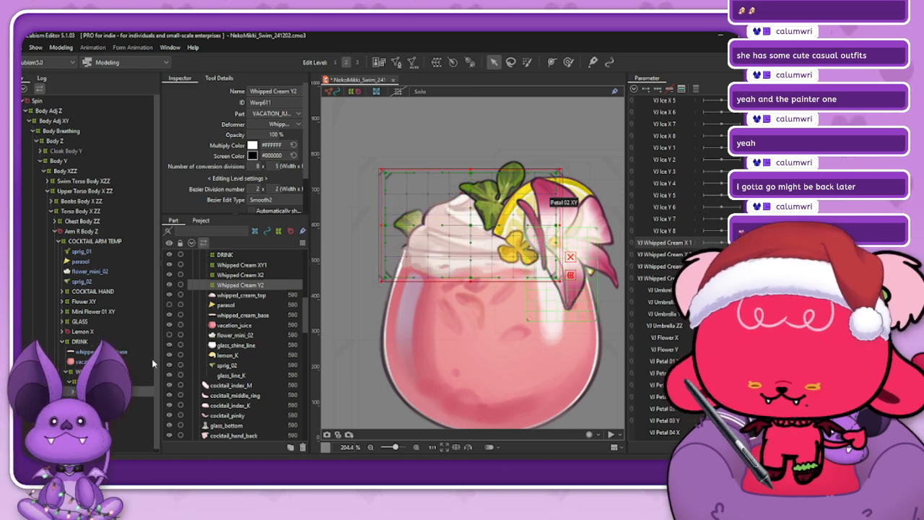
# - Add an interior mesh vertex near the right end of whipped_cream_top and apply the mesh edit
pyautogui.click(124, 402)
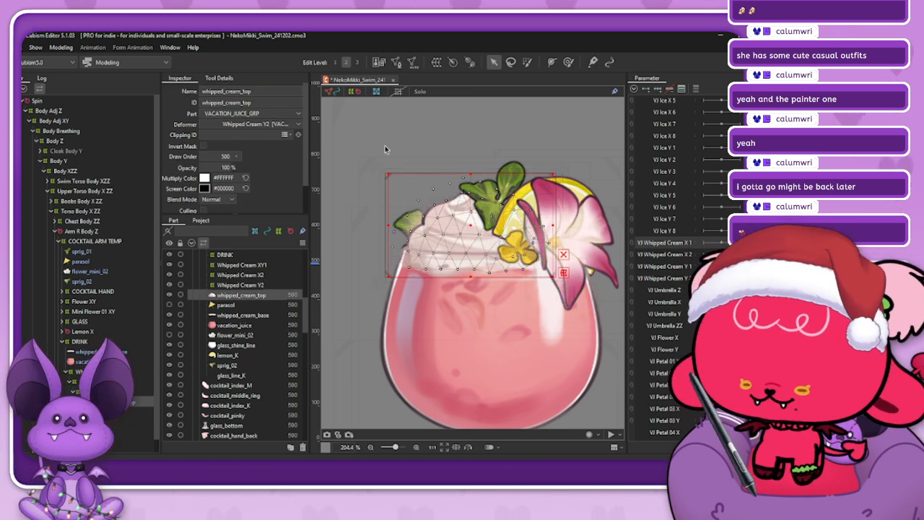
pyautogui.click(396, 63)
pyautogui.scroll(5, 537, 251)
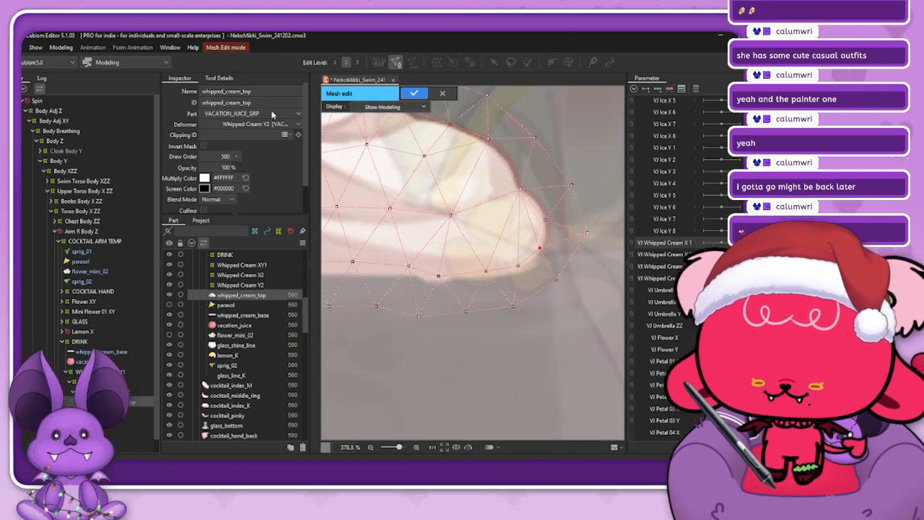
pyautogui.click(219, 79)
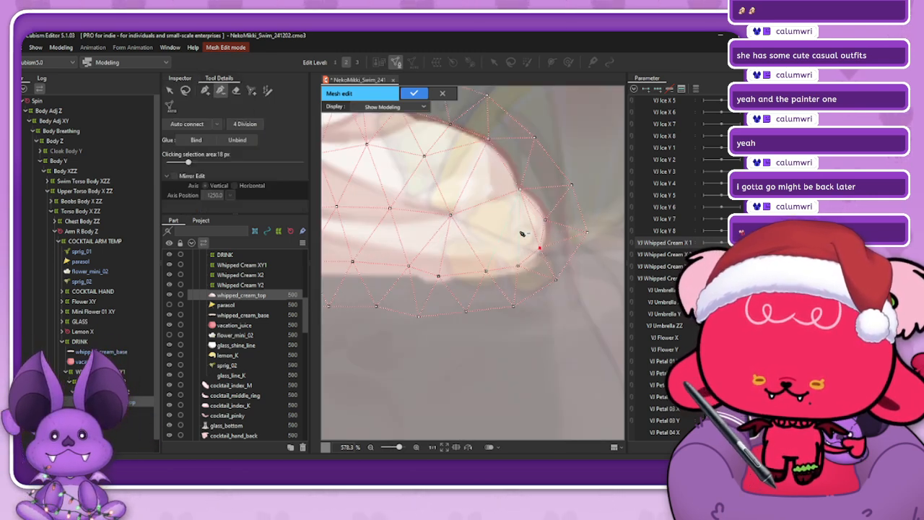
pyautogui.click(205, 90)
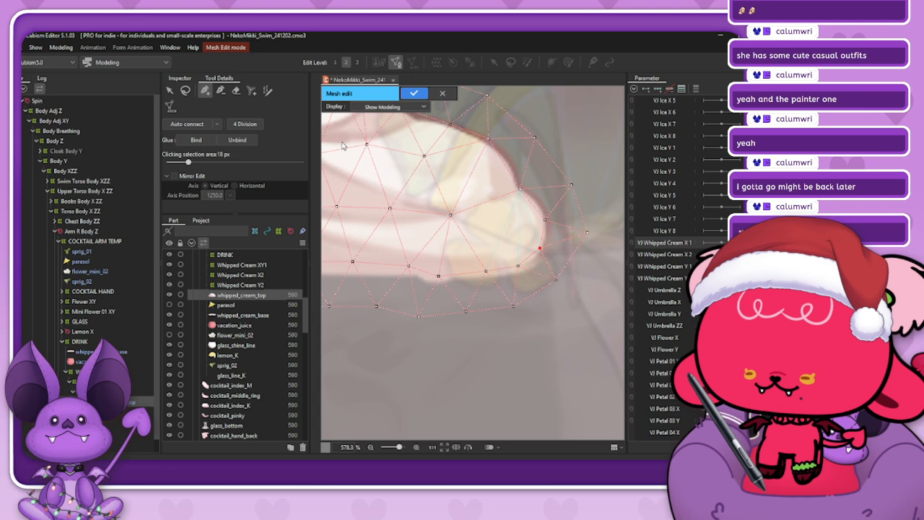
pyautogui.click(450, 214)
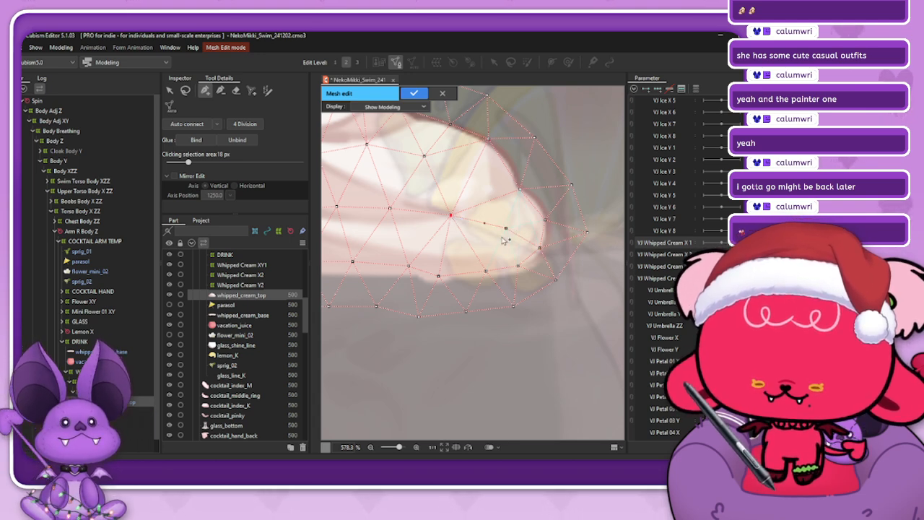
pyautogui.scroll(-3, 515, 251)
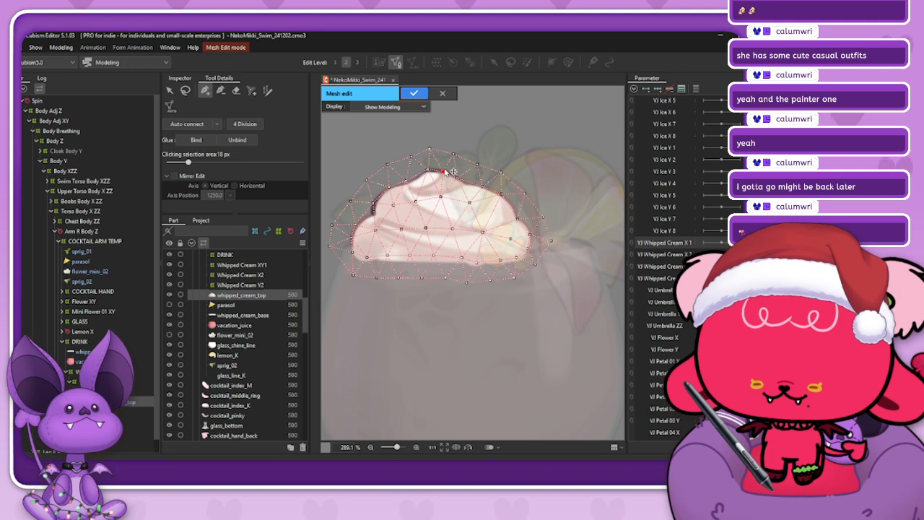
pyautogui.click(414, 93)
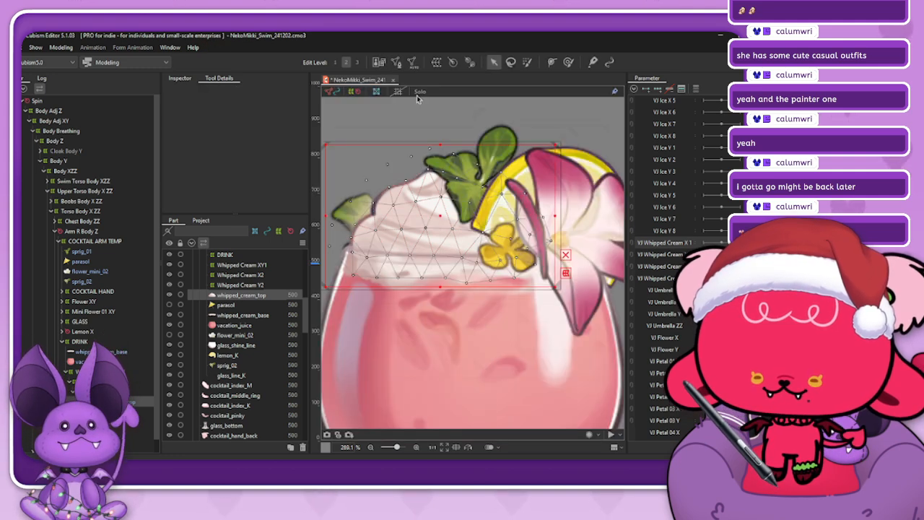
# - Select whipped_cream_top with its Whipped Cream XY1, X2 and Y2 deformers and isolate them in Solo view
pyautogui.click(108, 391)
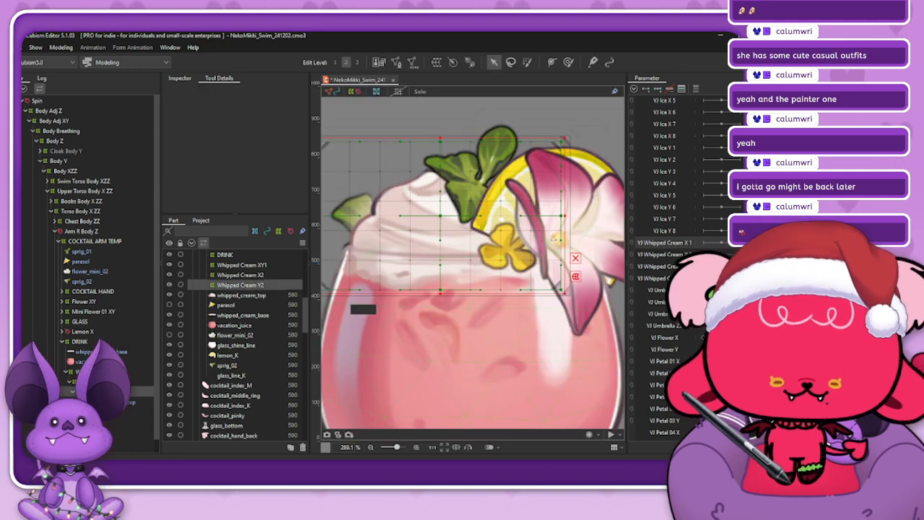
pyautogui.click(108, 402)
pyautogui.keyDown('shift'); pyautogui.click(94, 371); pyautogui.keyUp('shift')
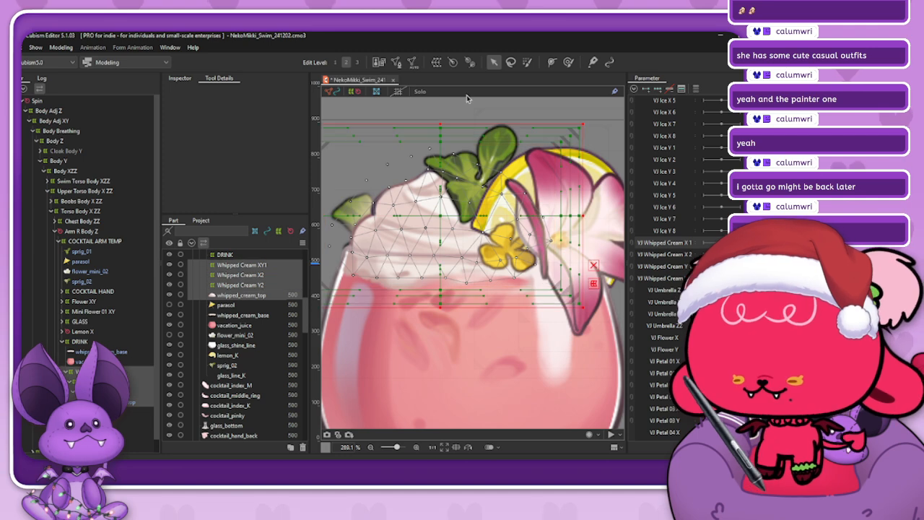
pyautogui.click(420, 92)
pyautogui.scroll(-2, 557, 161)
pyautogui.scroll(2, 497, 153)
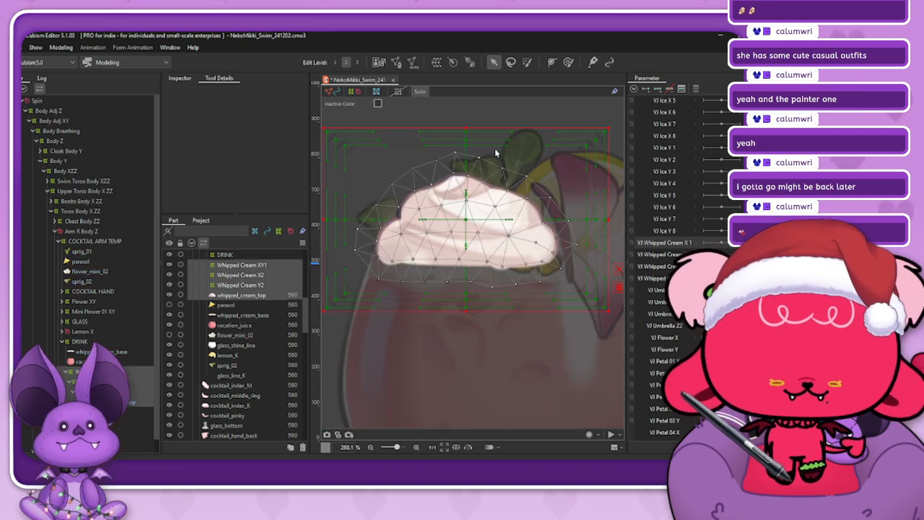
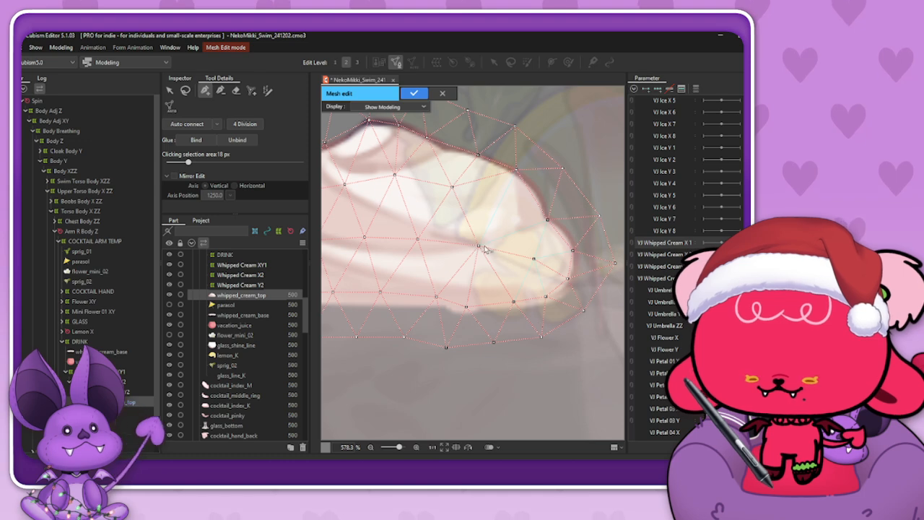
# - Reposition and add interior vertices along the right-hand folds of the whipped_cream_top mesh, spacing them more closely toward the right end
pyautogui.moveTo(479, 246); pyautogui.dragTo(468, 246)
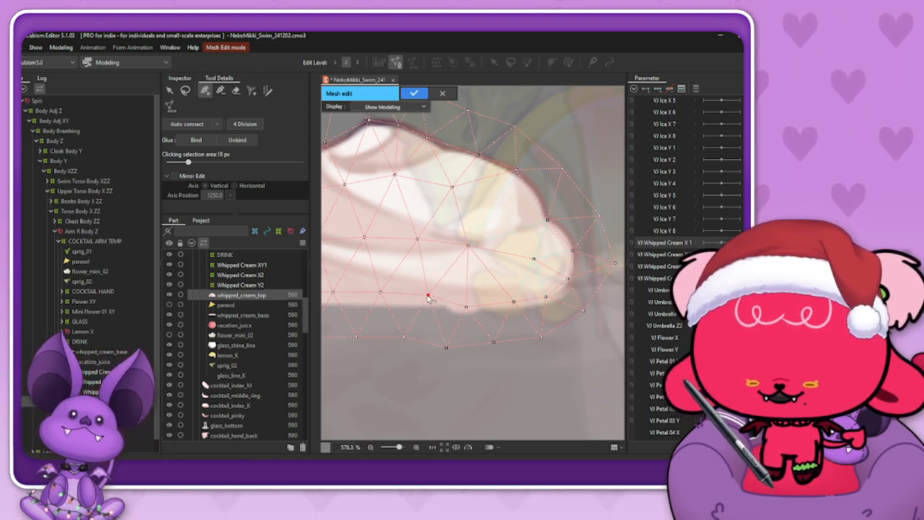
pyautogui.click(467, 246)
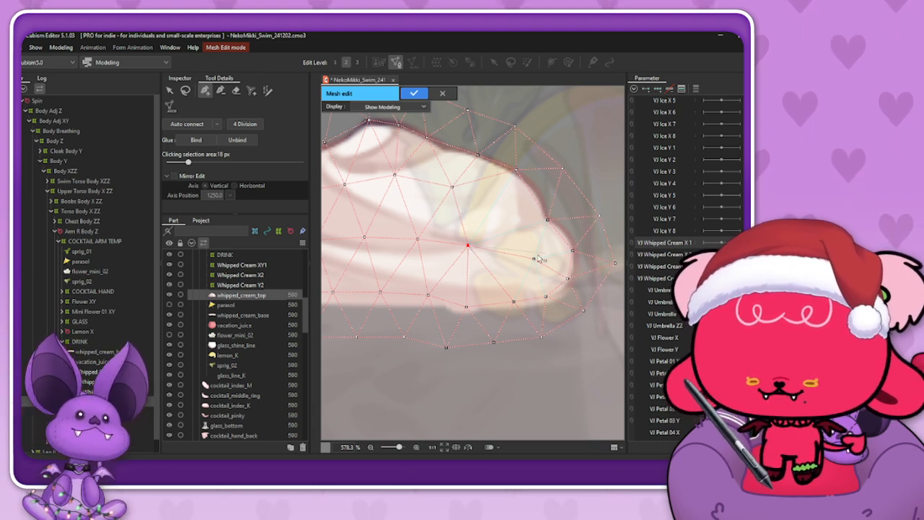
pyautogui.click(221, 92)
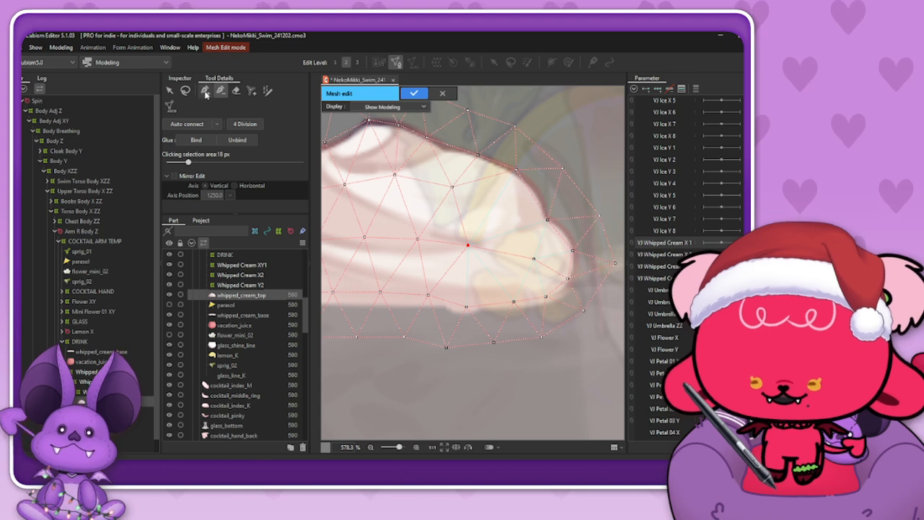
pyautogui.click(207, 93)
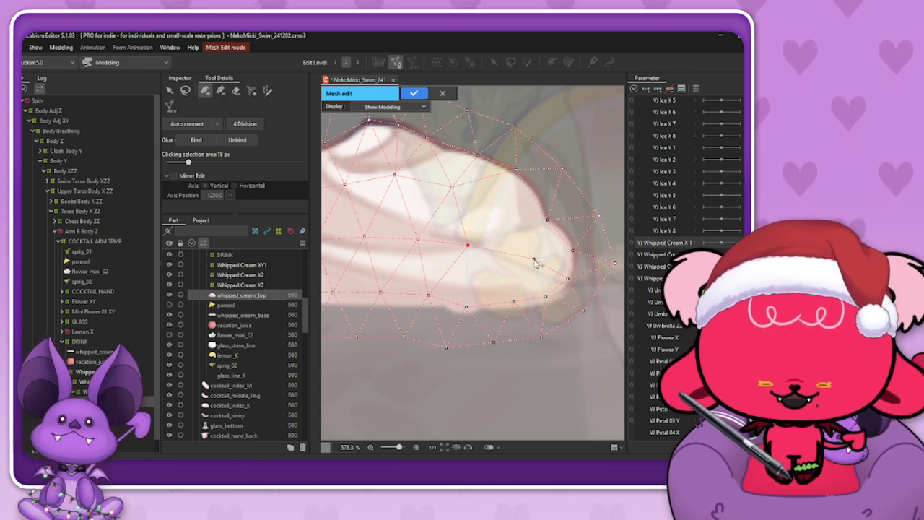
pyautogui.click(463, 245)
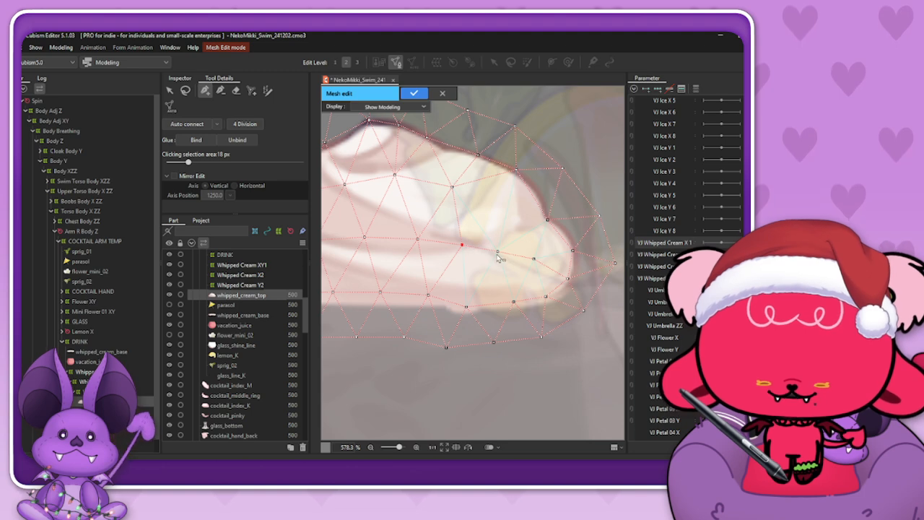
pyautogui.click(497, 252)
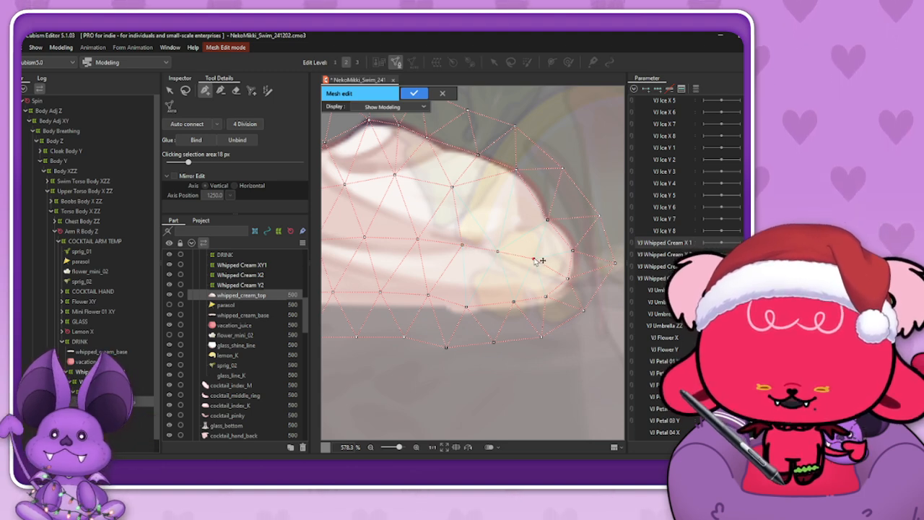
pyautogui.click(486, 207)
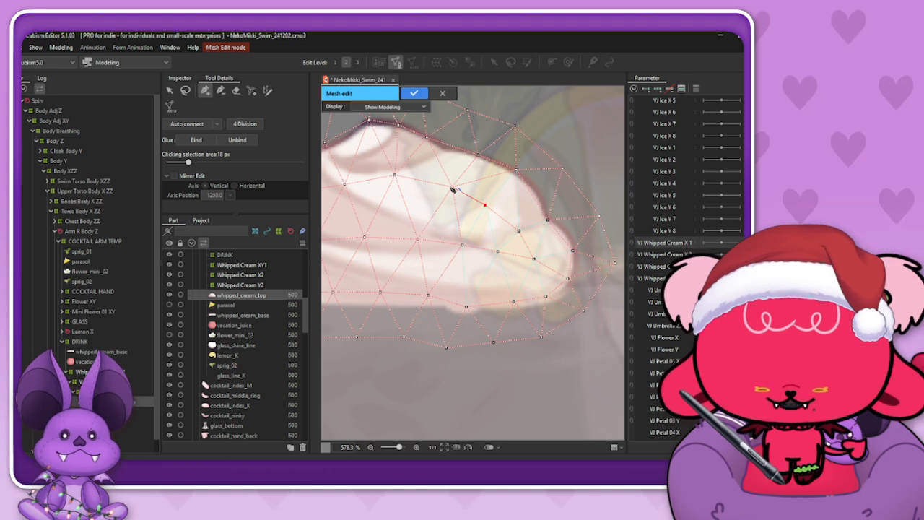
pyautogui.moveTo(454, 192); pyautogui.dragTo(456, 190)
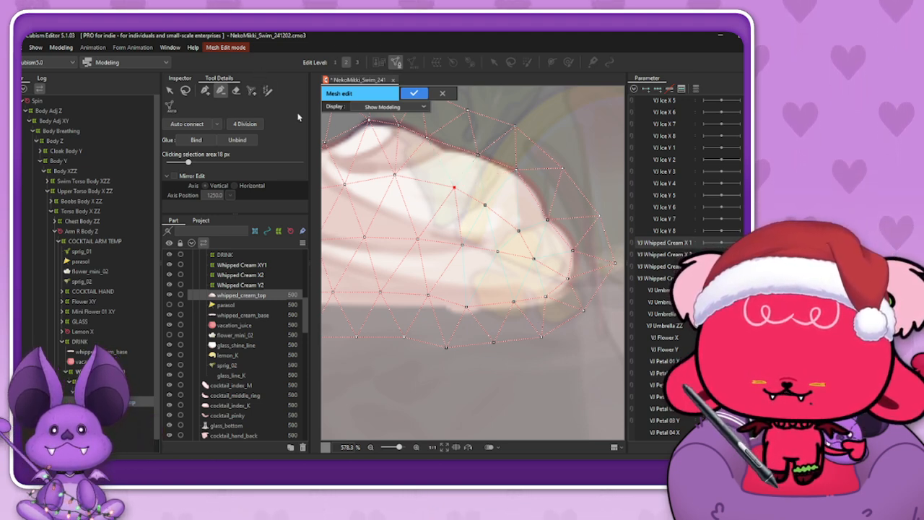
# - Replace the interior vertex below the cream's peak with two spaced vertices, and add another along the fold beneath them
pyautogui.click(396, 176)
pyautogui.click(205, 92)
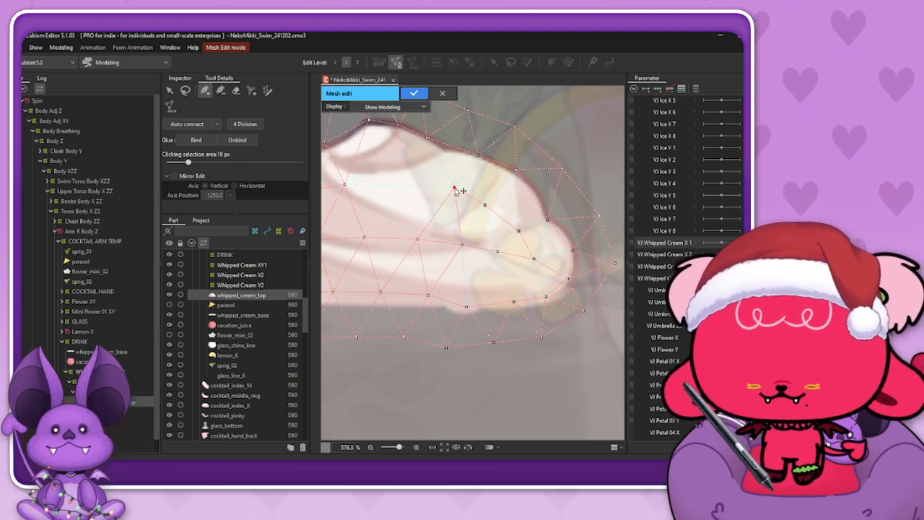
pyautogui.click(374, 179)
pyautogui.click(410, 174)
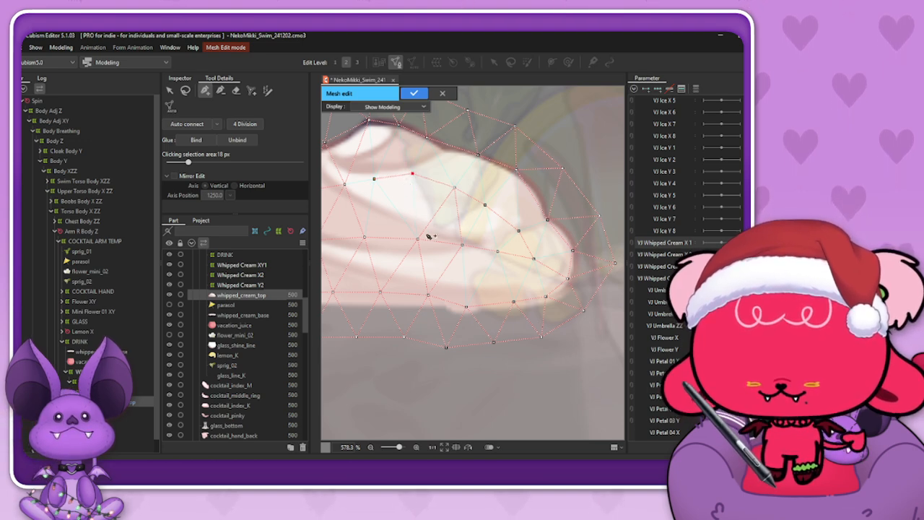
pyautogui.moveTo(374, 179); pyautogui.dragTo(339, 184)
pyautogui.click(342, 184)
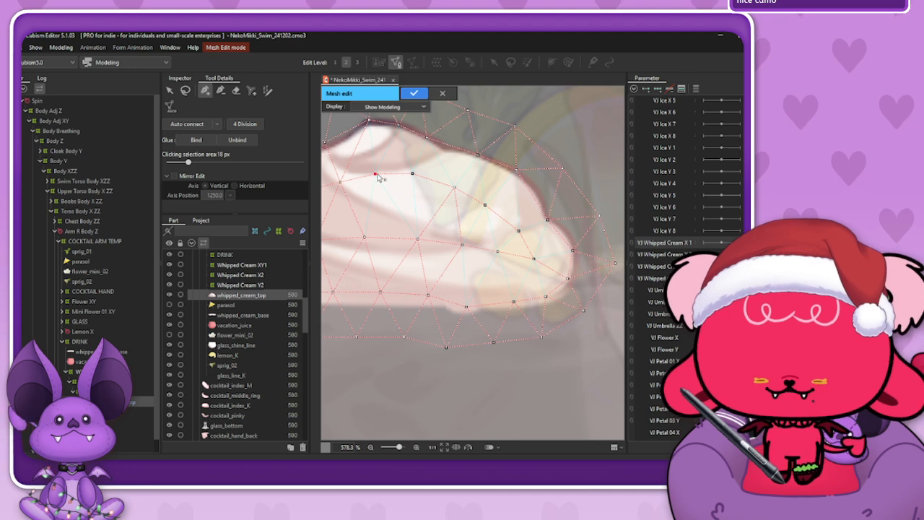
pyautogui.click(395, 238)
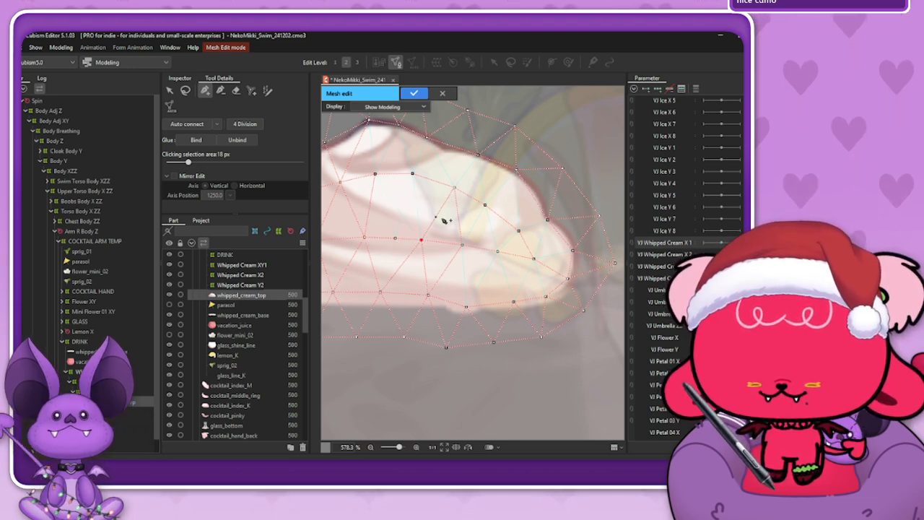
# - Auto-connect the vertices of the whipped_cream_top mesh and apply the mesh edit
pyautogui.scroll(-5, 445, 221)
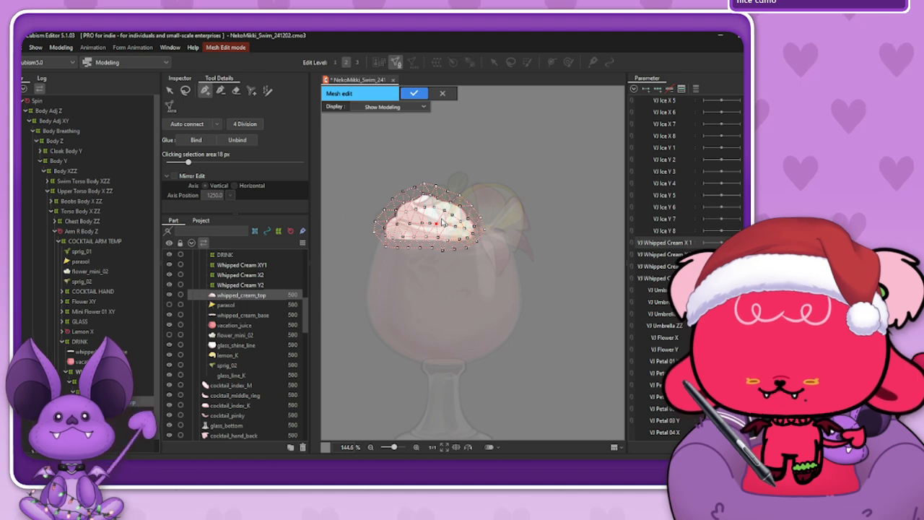
pyautogui.scroll(4, 442, 222)
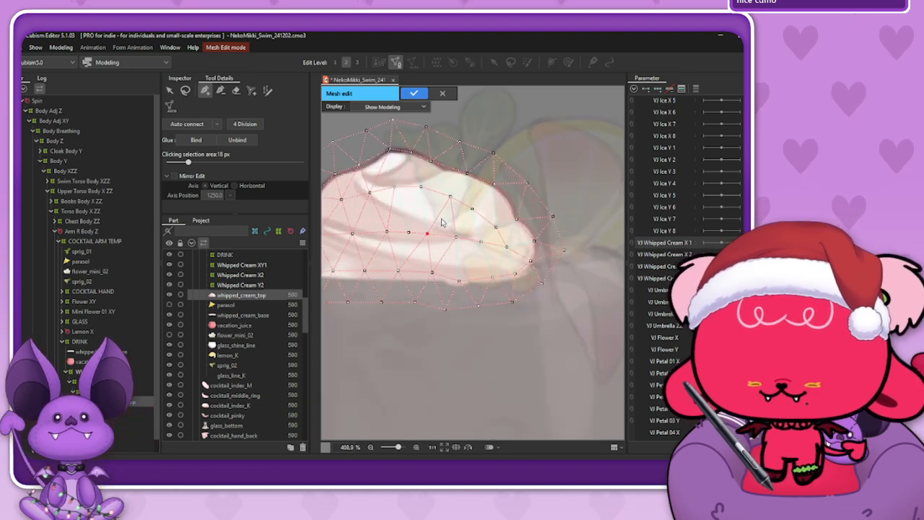
pyautogui.click(189, 124)
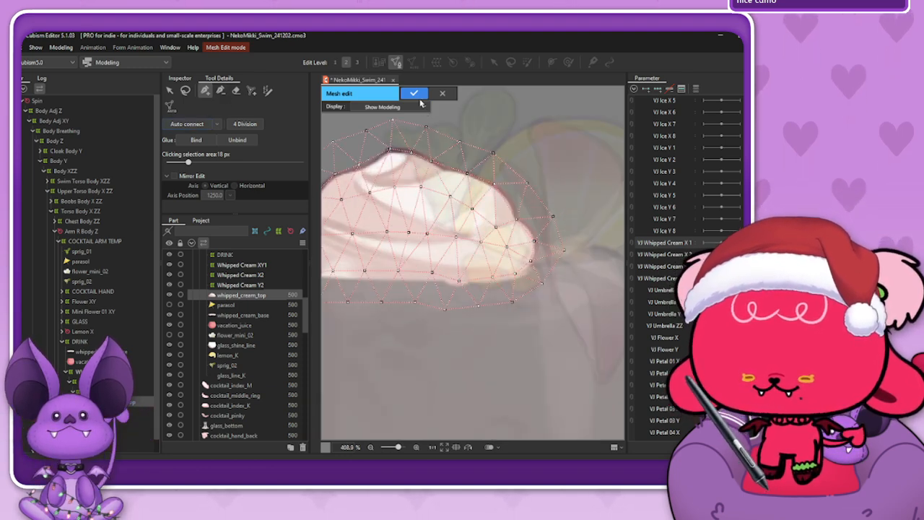
pyautogui.click(417, 95)
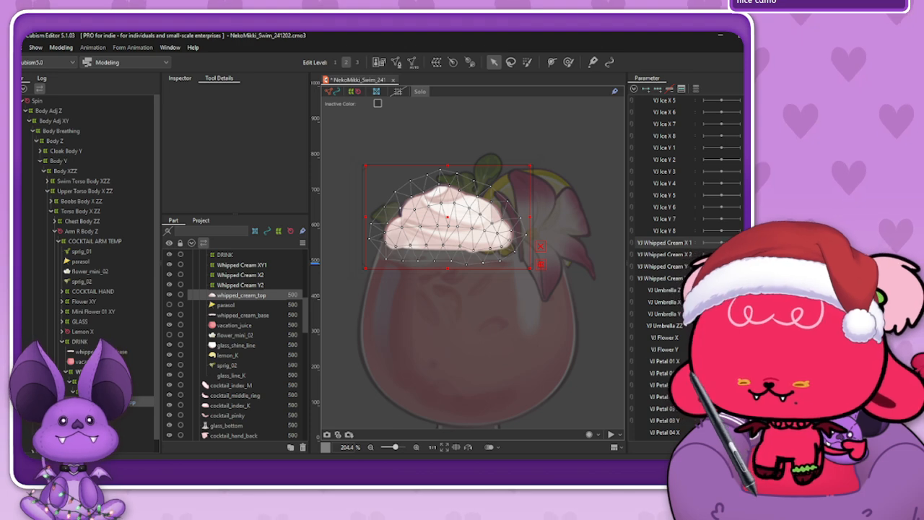
# - Enlarge the deform brush to about 130 px and push the upper middle of the Whipped Cream Y2 deformer upward
pyautogui.click(106, 391)
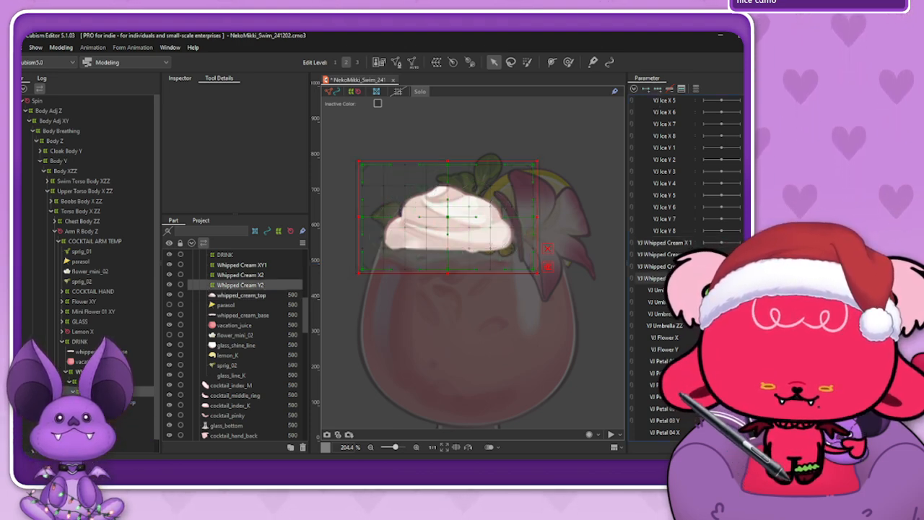
pyautogui.click(568, 62)
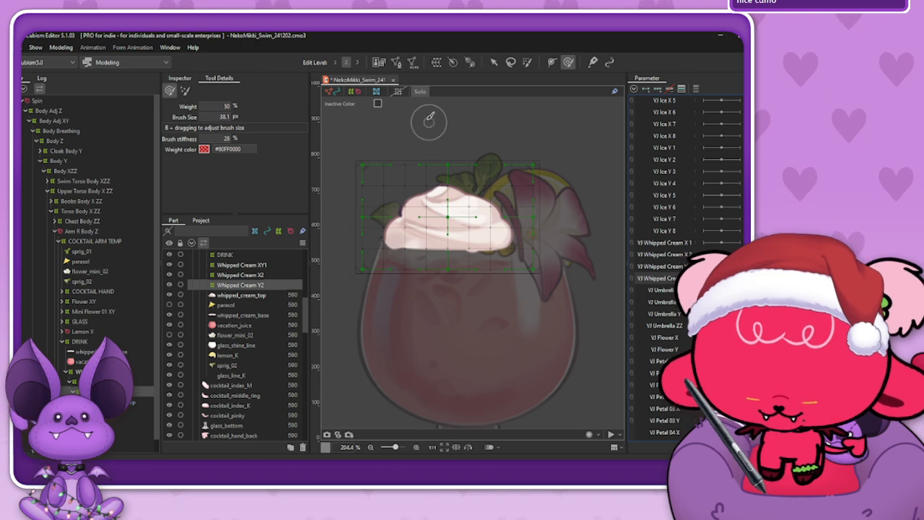
pyautogui.moveTo(433, 129); pyautogui.dragTo(441, 139)
pyautogui.moveTo(448, 174)
pyautogui.mouseDown()
pyautogui.moveTo(448, 135)
pyautogui.moveTo(452, 176)
pyautogui.moveTo(500, 172)
pyautogui.moveTo(406, 175)
pyautogui.mouseUp()
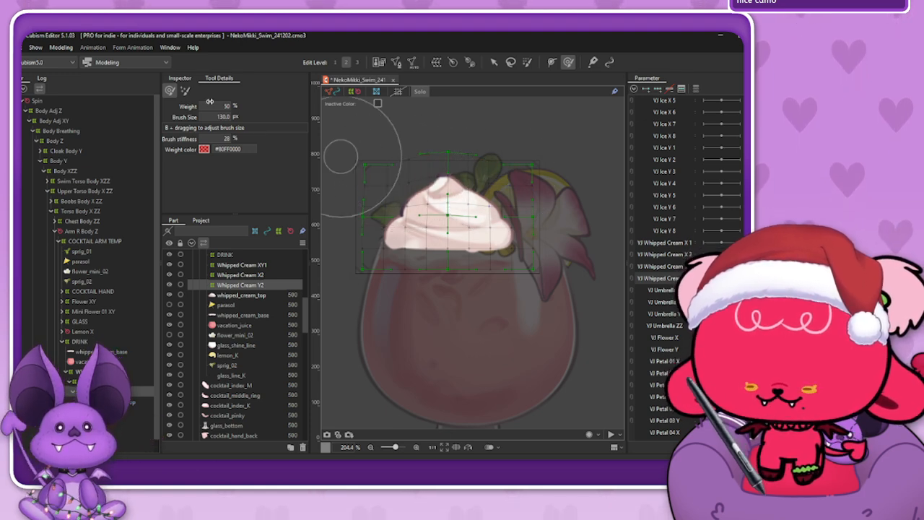
# - Push the centre of the Whipped Cream Y2 deformer upward, nudging its upper corners inward and its top middle slightly down with resized brushes
pyautogui.click(185, 80)
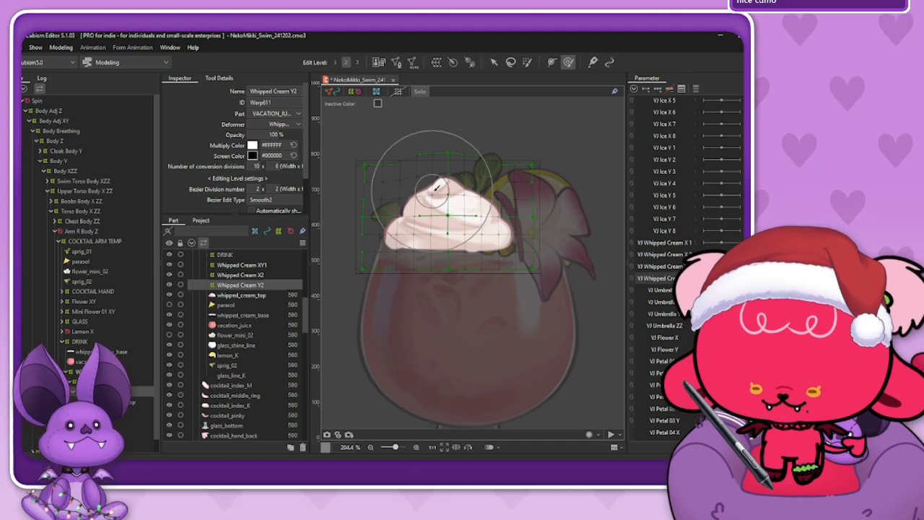
pyautogui.moveTo(450, 211); pyautogui.dragTo(448, 190)
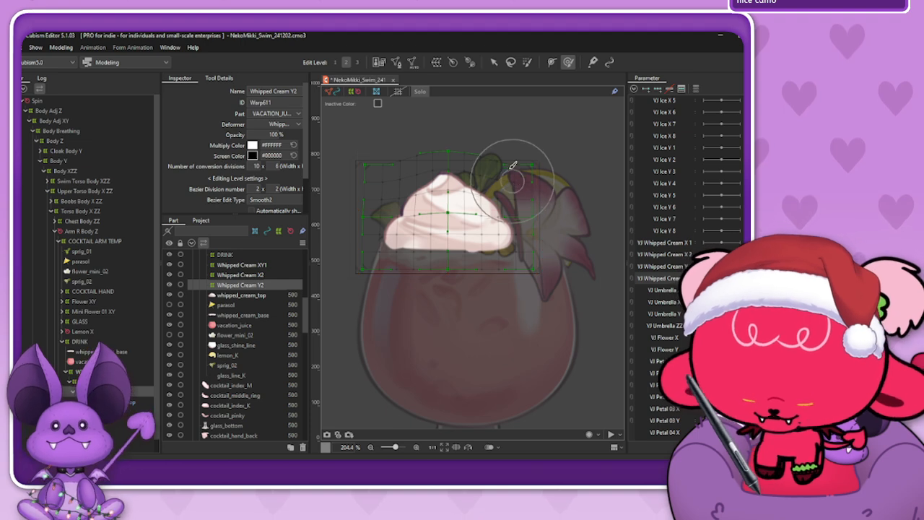
pyautogui.press(']')
pyautogui.moveTo(506, 176); pyautogui.dragTo(499, 177)
pyautogui.moveTo(508, 175); pyautogui.dragTo(503, 177)
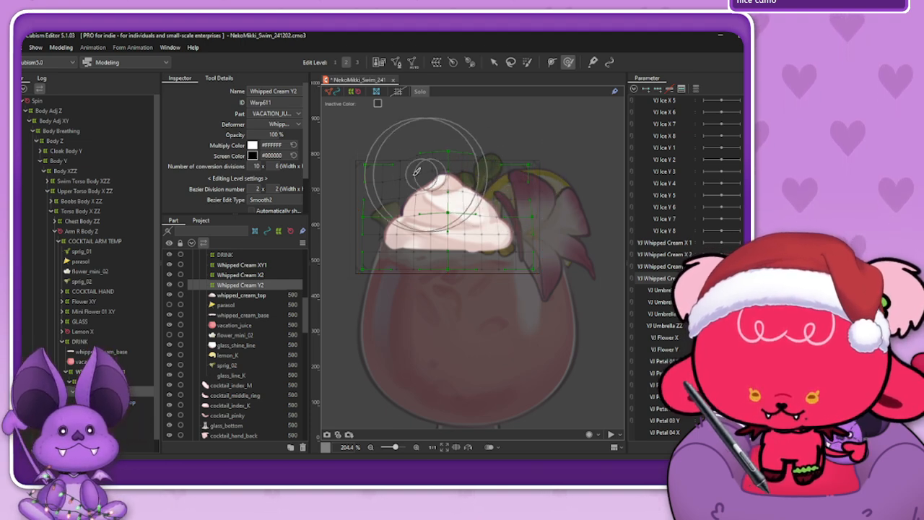
pyautogui.moveTo(396, 175); pyautogui.dragTo(404, 176)
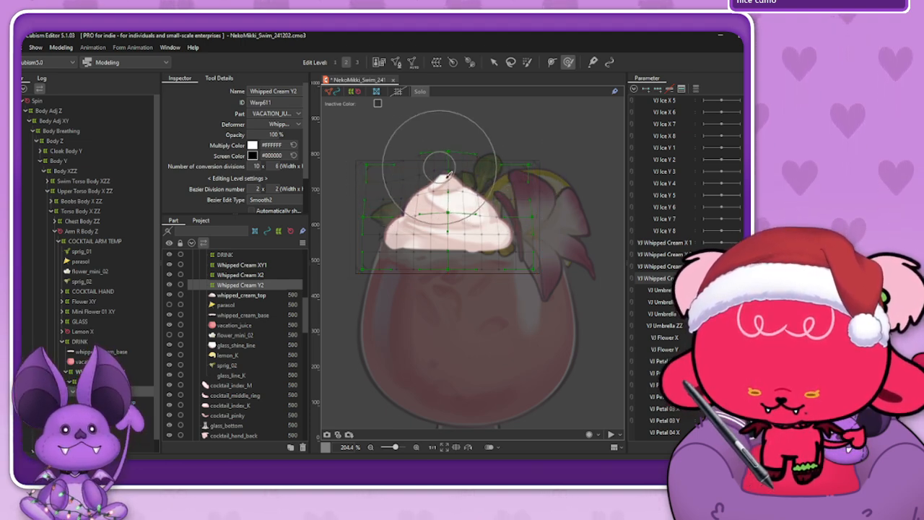
pyautogui.press('[')
pyautogui.moveTo(445, 153)
pyautogui.mouseDown()
pyautogui.moveTo(445, 145)
pyautogui.moveTo(447, 161)
pyautogui.mouseUp()
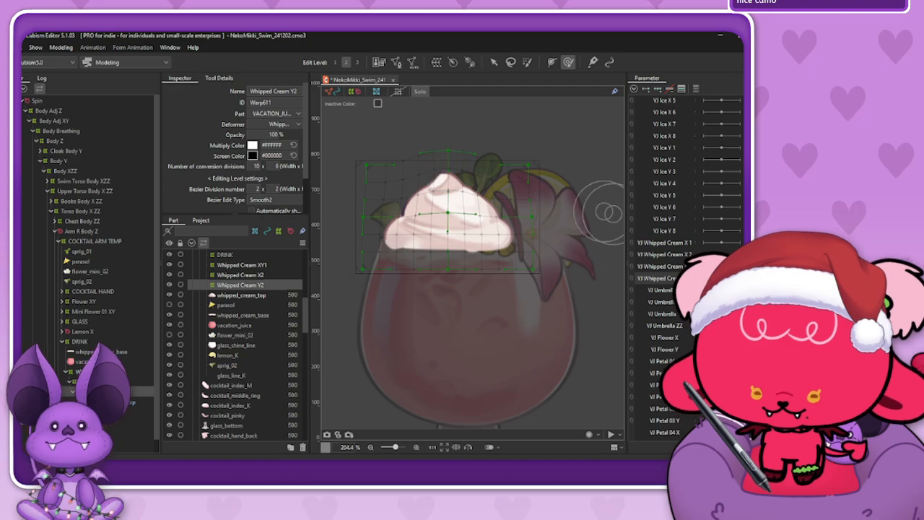
# - Blend the Whipped Cream Y2 deformer at -100 to create the opposite squashed shape, and preview the VJ Whipped Cream Y 2 motion
pyautogui.click(721, 278)
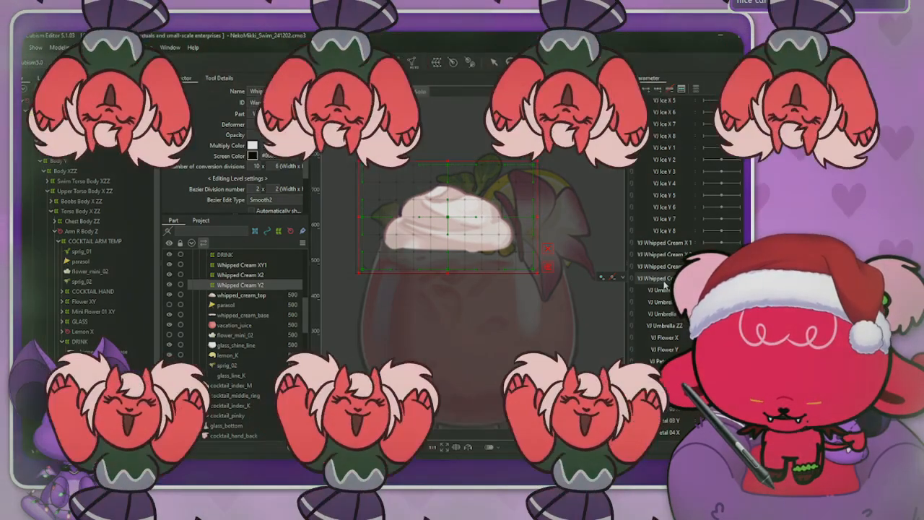
pyautogui.hotkey('ctrl', 'b')
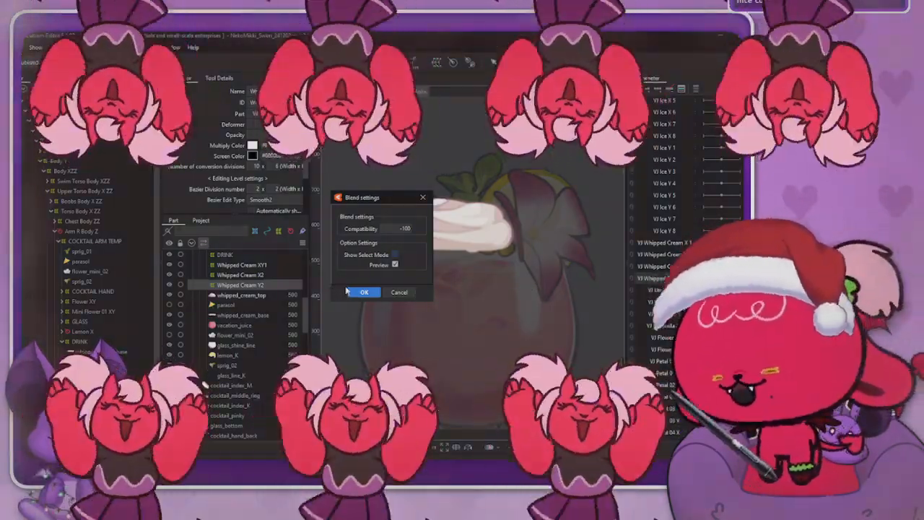
pyautogui.click(359, 293)
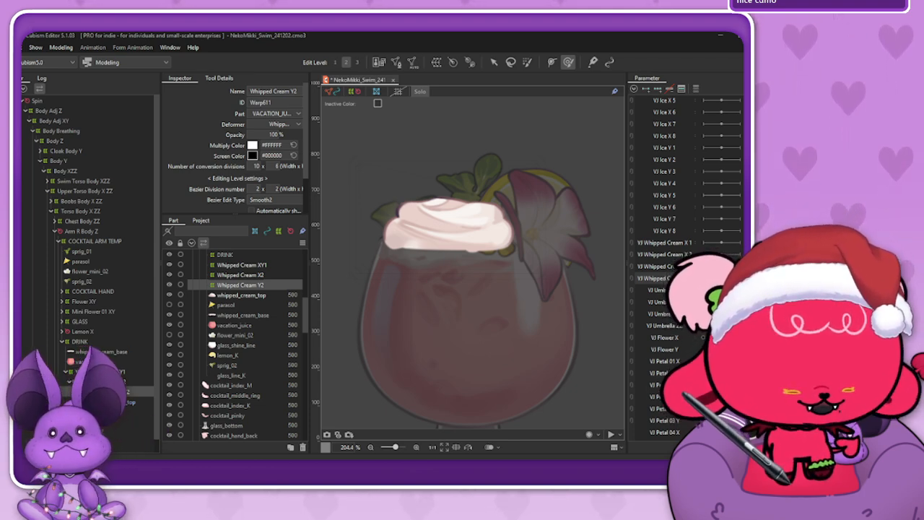
pyautogui.click(722, 278)
pyautogui.moveTo(719, 278)
pyautogui.mouseDown()
pyautogui.moveTo(739, 278)
pyautogui.moveTo(704, 278)
pyautogui.mouseUp()
pyautogui.click(722, 278)
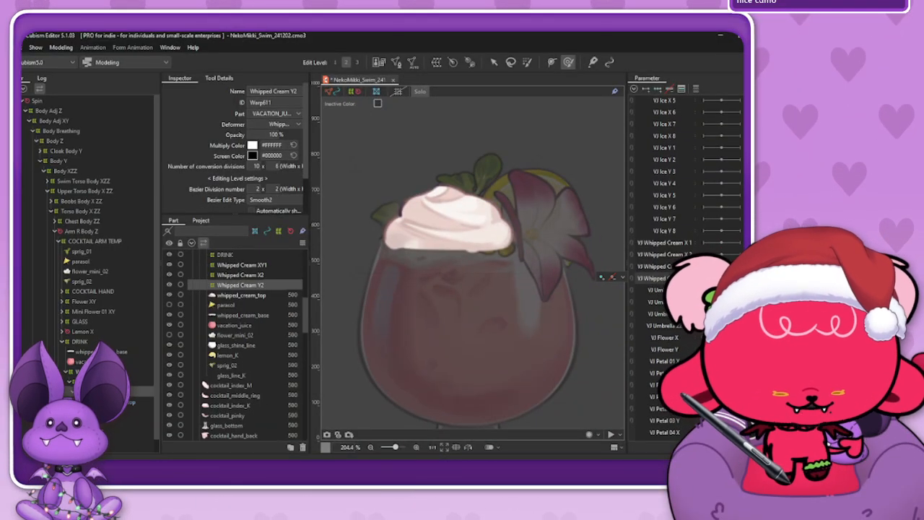
pyautogui.hotkey('ctrl', 'z')
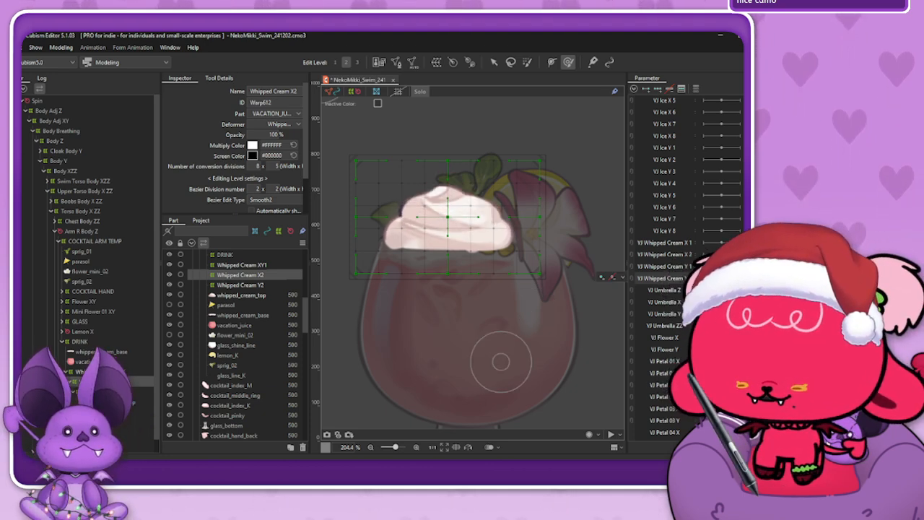
# - Set the Whipped Cream XY1 deformer's number of conversion divisions to 11 x 7
pyautogui.click(90, 371)
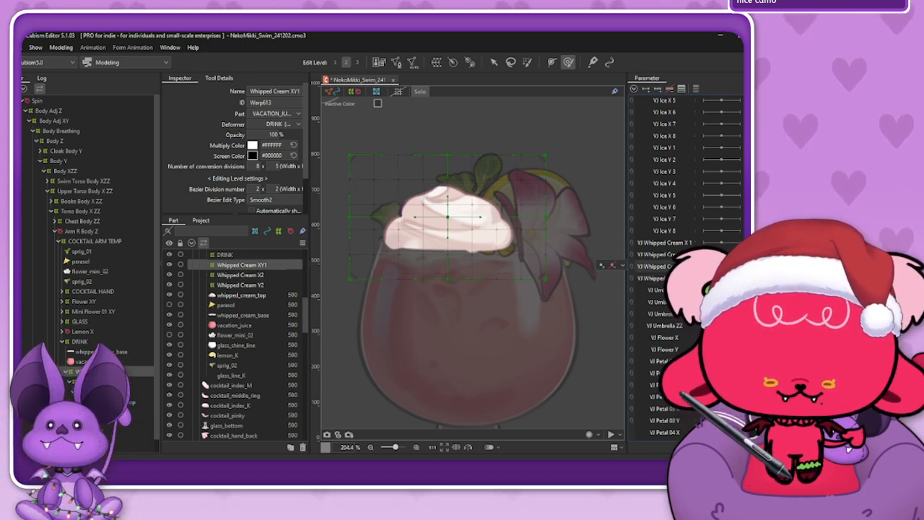
pyautogui.click(254, 165)
pyautogui.write('10')
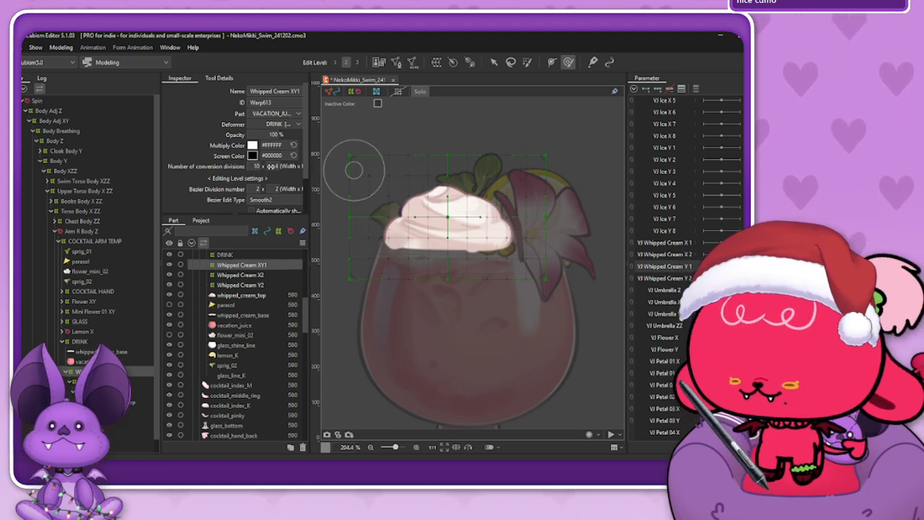
pyautogui.click(271, 167)
pyautogui.write('7')
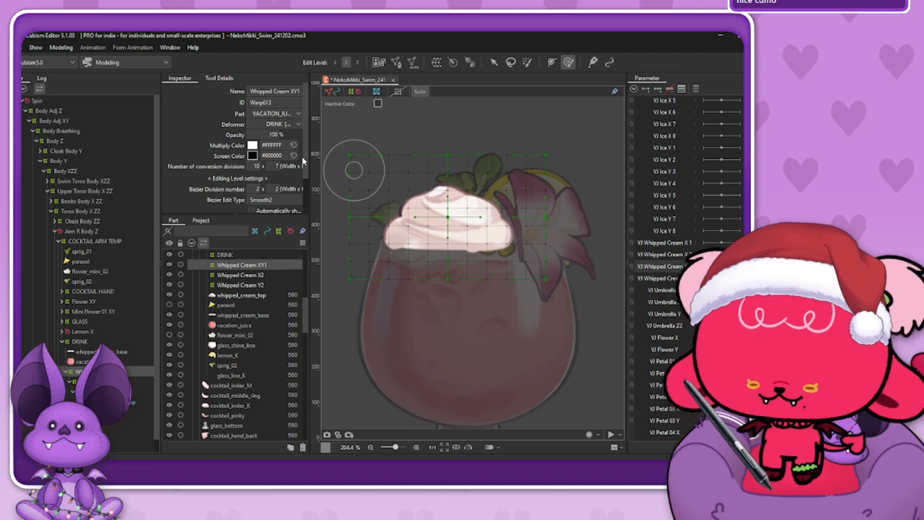
pyautogui.click(256, 167)
pyautogui.write('11')
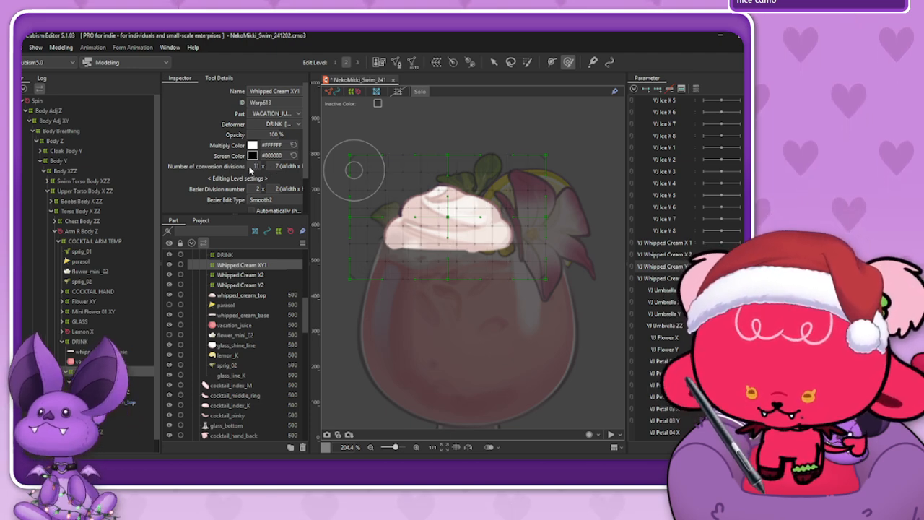
# - Set the Whipped Cream X2 deformer's conversion division width to 10
pyautogui.click(140, 381)
pyautogui.click(255, 166)
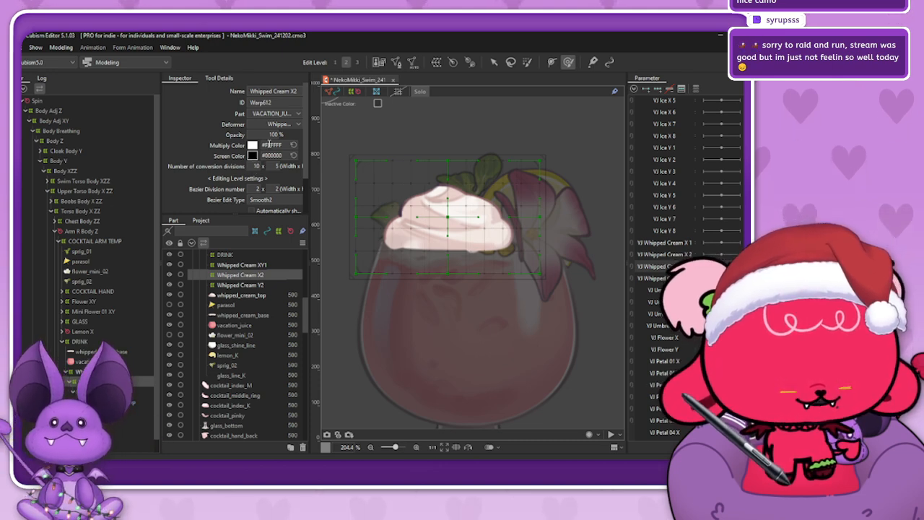
# - Set the Whipped Cream X2 warp deformer's conversion divisions to 10 x 6
pyautogui.click(274, 166)
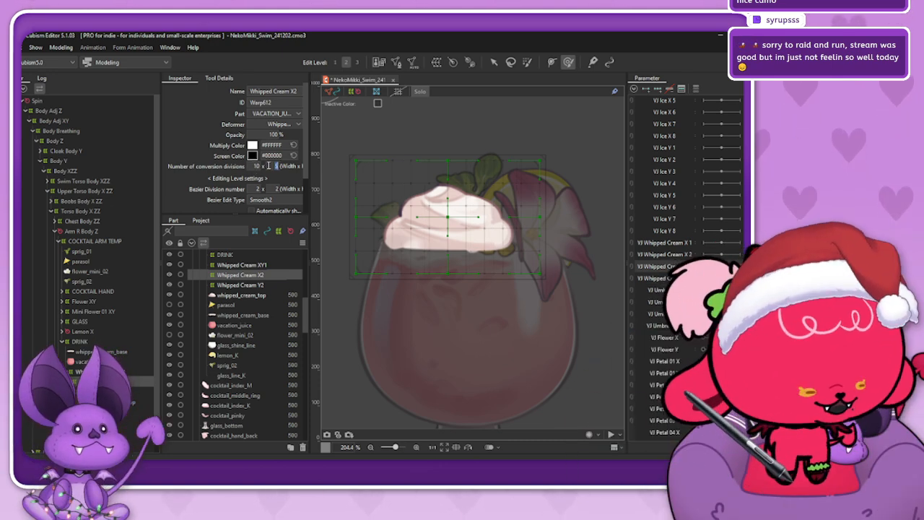
pyautogui.write('6')
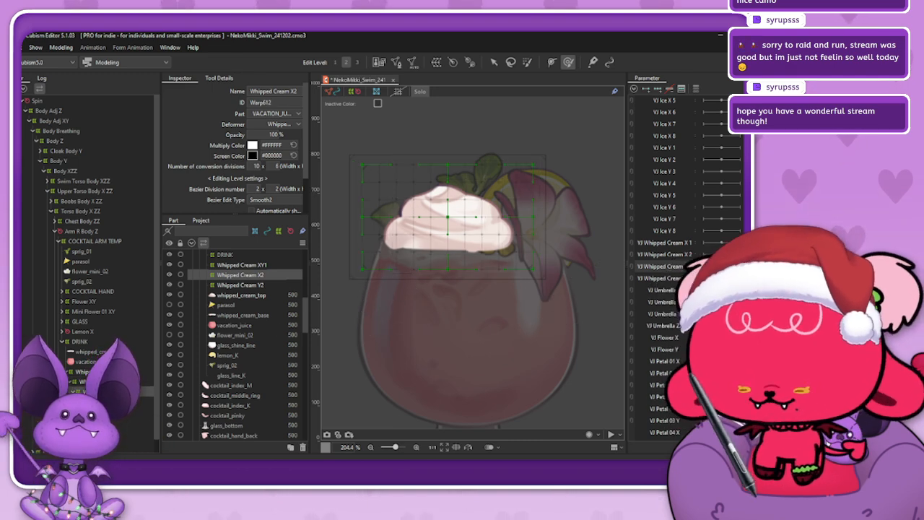
pyautogui.click(240, 285)
# - Stretch the top of the Whipped Cream XY1 warp upward into a taller peak at the first whipped cream Y parameter's end key
pyautogui.click(242, 264)
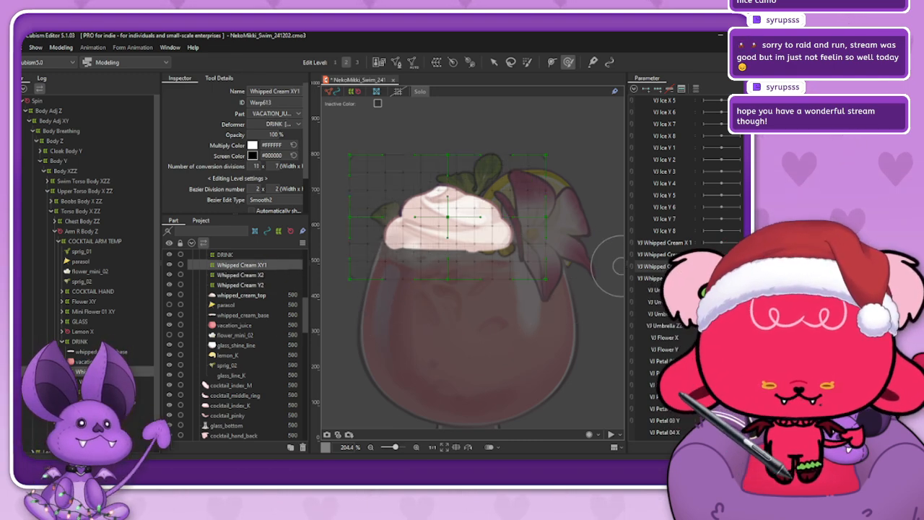
pyautogui.click(656, 267)
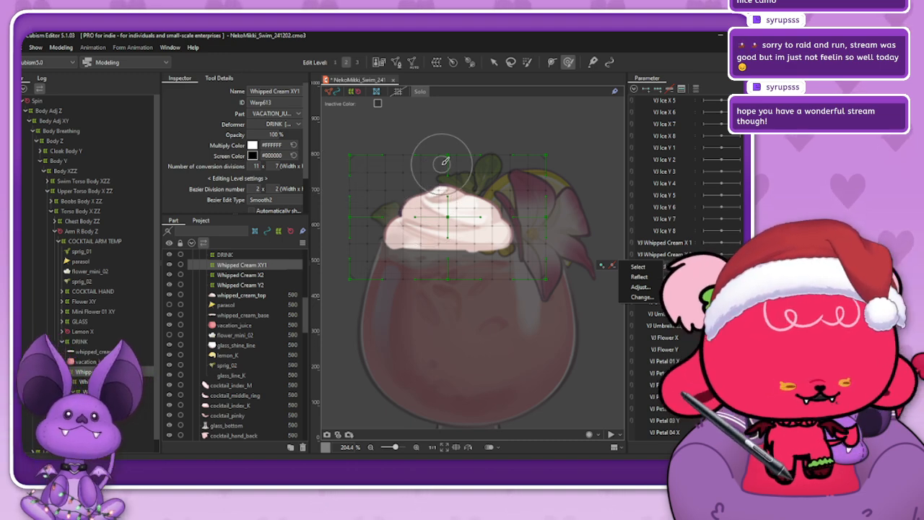
pyautogui.moveTo(450, 172); pyautogui.dragTo(437, 145)
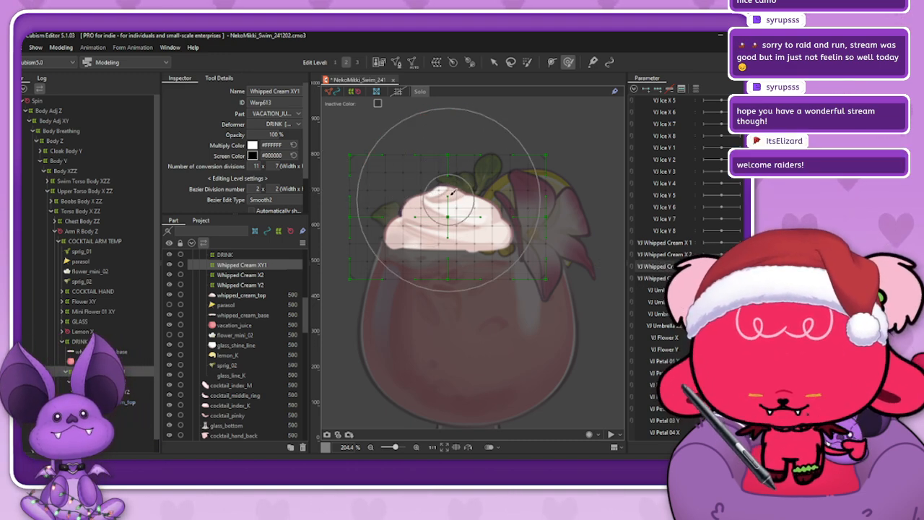
pyautogui.moveTo(452, 192); pyautogui.dragTo(441, 135)
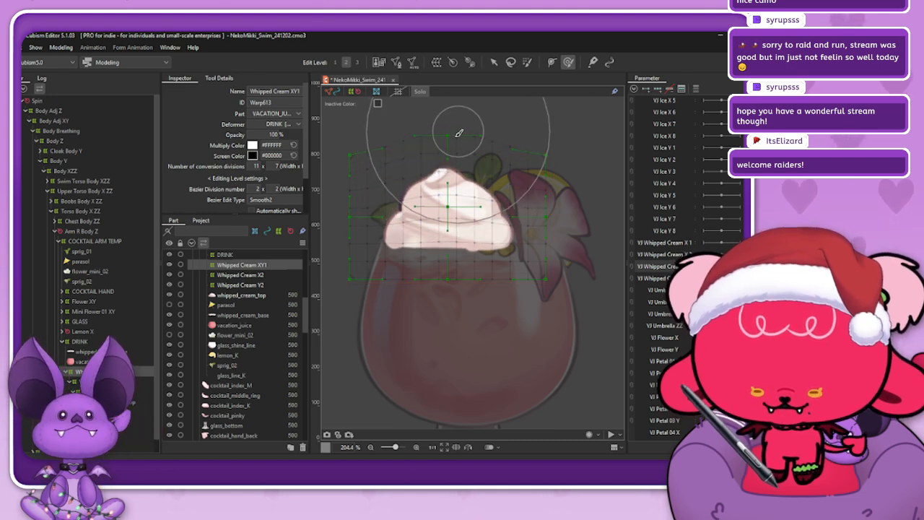
pyautogui.press('[')
pyautogui.press('[')
pyautogui.press('[')
pyautogui.press('[')
pyautogui.moveTo(447, 154); pyautogui.dragTo(451, 145)
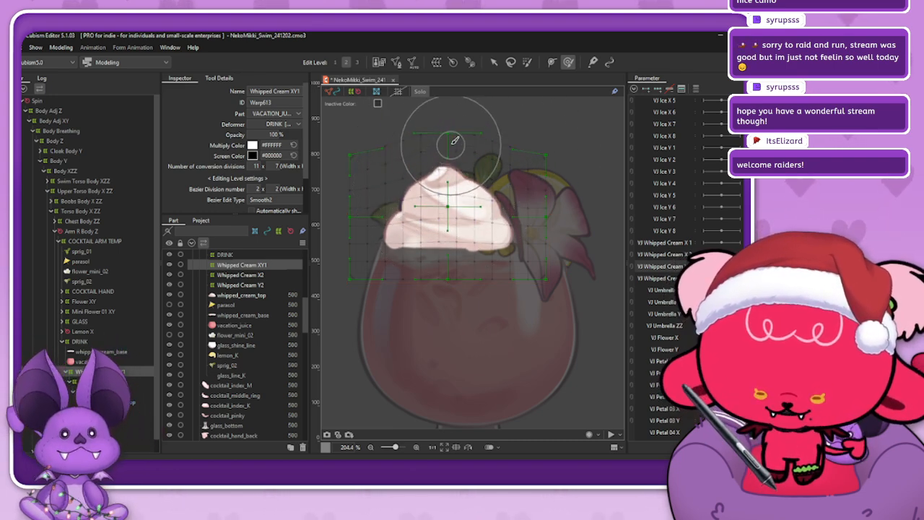
# - Pull both upper sides of the Whipped Cream XY1 warp inward to narrow the stretched cream and refine its peak
pyautogui.press(']')
pyautogui.press(']')
pyautogui.press(']')
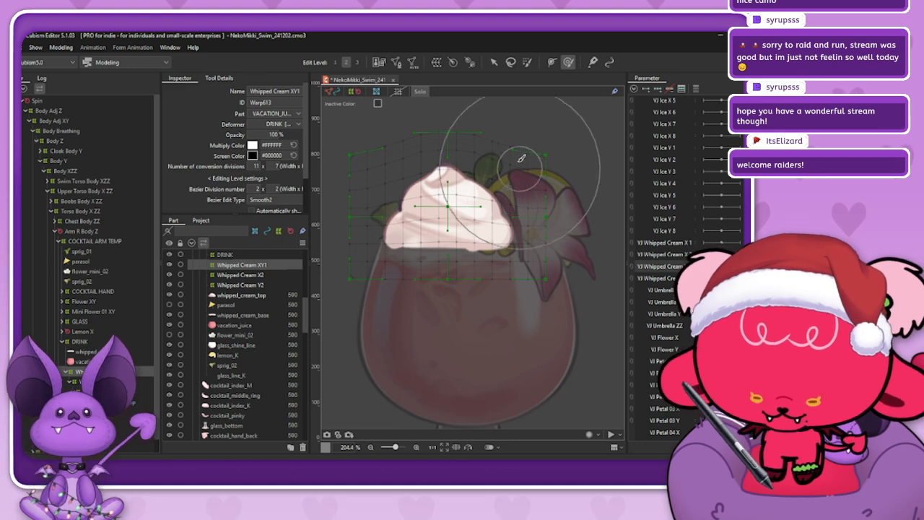
pyautogui.moveTo(517, 163); pyautogui.dragTo(501, 164)
pyautogui.moveTo(376, 164); pyautogui.dragTo(396, 166)
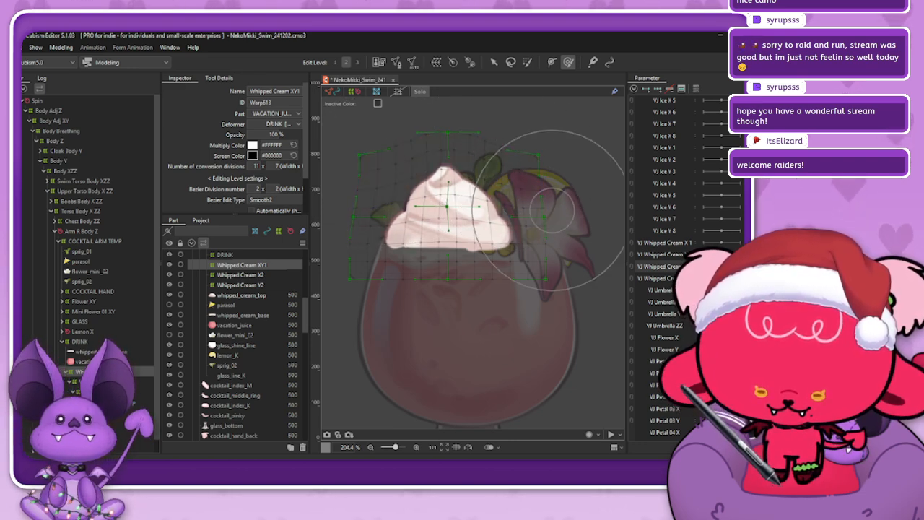
pyautogui.moveTo(739, 266)
pyautogui.mouseDown()
pyautogui.moveTo(721, 267)
pyautogui.moveTo(739, 267)
pyautogui.mouseUp()
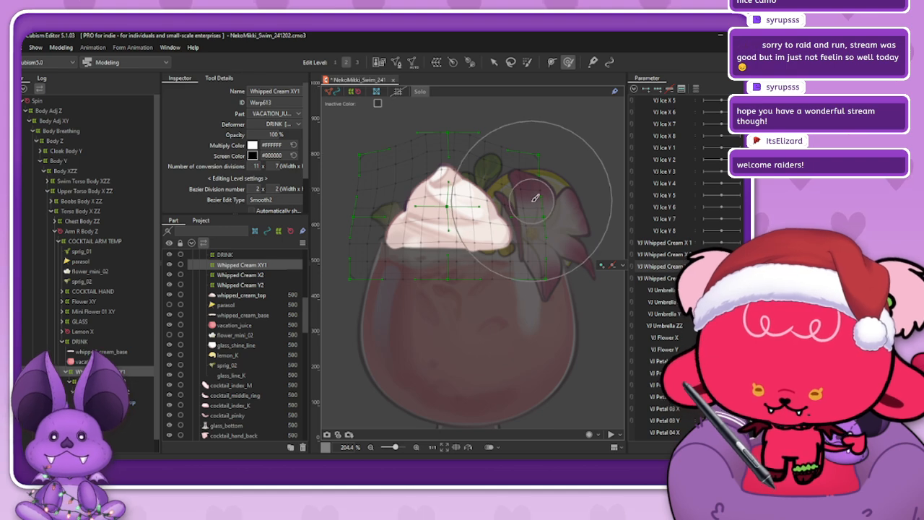
pyautogui.press('[')
pyautogui.press('[')
pyautogui.press('[')
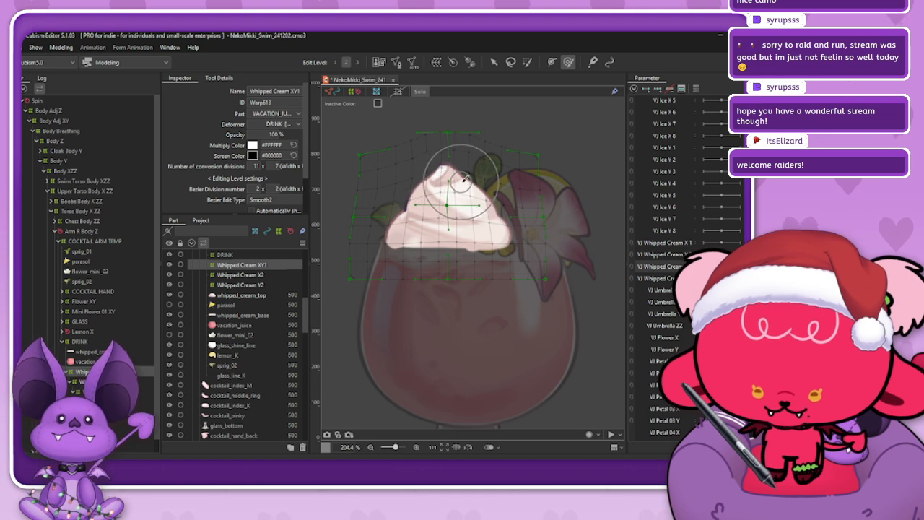
# - Reflect the stretched Whipped Cream XY1 form onto the opposite parameter key and preview the stretch-and-squash motion
pyautogui.moveTo(739, 266); pyautogui.dragTo(645, 279)
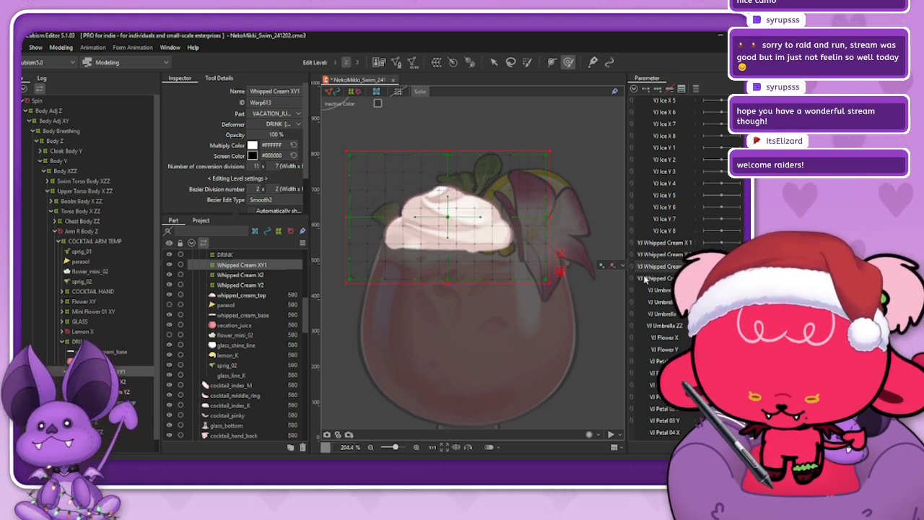
pyautogui.hotkey('ctrl', 'shift', 'b')
pyautogui.click(364, 291)
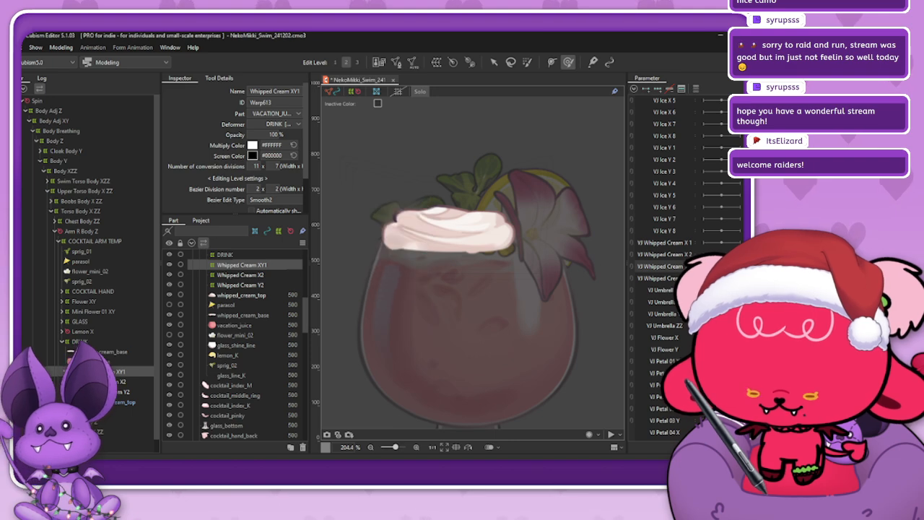
pyautogui.moveTo(703, 266); pyautogui.dragTo(661, 265)
pyautogui.click(721, 266)
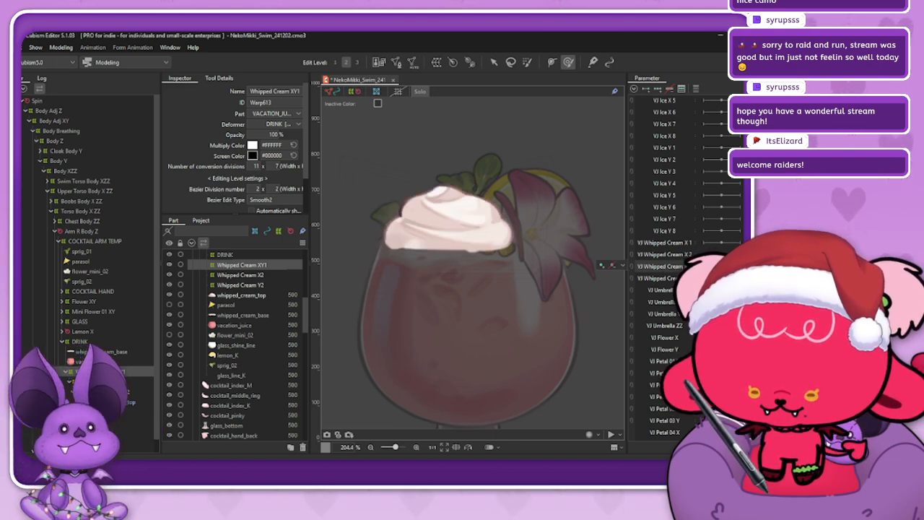
pyautogui.click(704, 266)
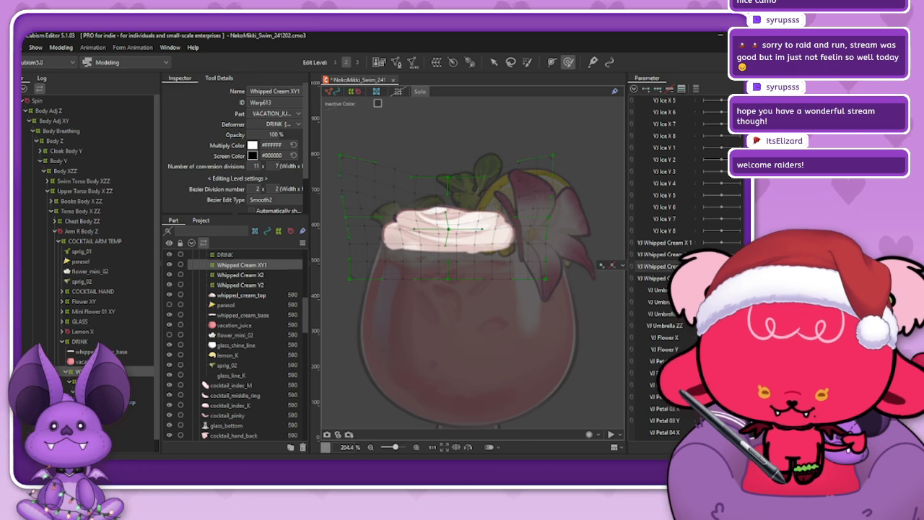
pyautogui.click(721, 266)
# - Pinch the stretched cream's flanks inward at the raised key and reflect the refined Whipped Cream XY1 form onto the opposite key
pyautogui.click(739, 266)
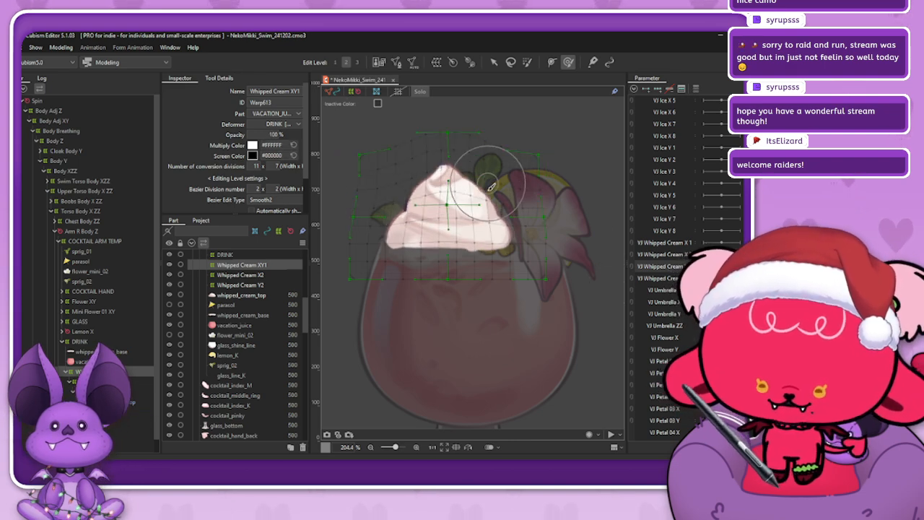
pyautogui.moveTo(491, 198); pyautogui.dragTo(477, 196)
pyautogui.moveTo(397, 193); pyautogui.dragTo(405, 195)
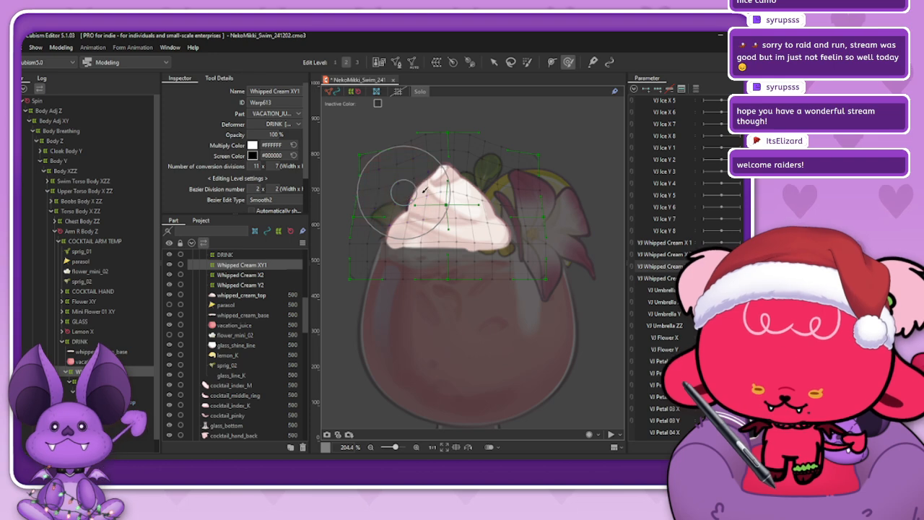
pyautogui.moveTo(704, 266)
pyautogui.mouseDown()
pyautogui.moveTo(739, 267)
pyautogui.moveTo(673, 276)
pyautogui.mouseUp()
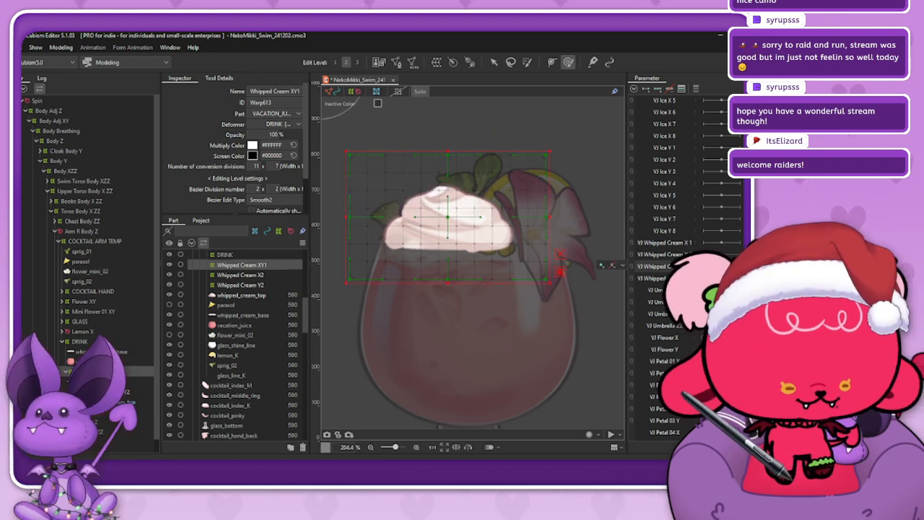
pyautogui.hotkey('ctrl', 'shift', 'v')
pyautogui.click(363, 292)
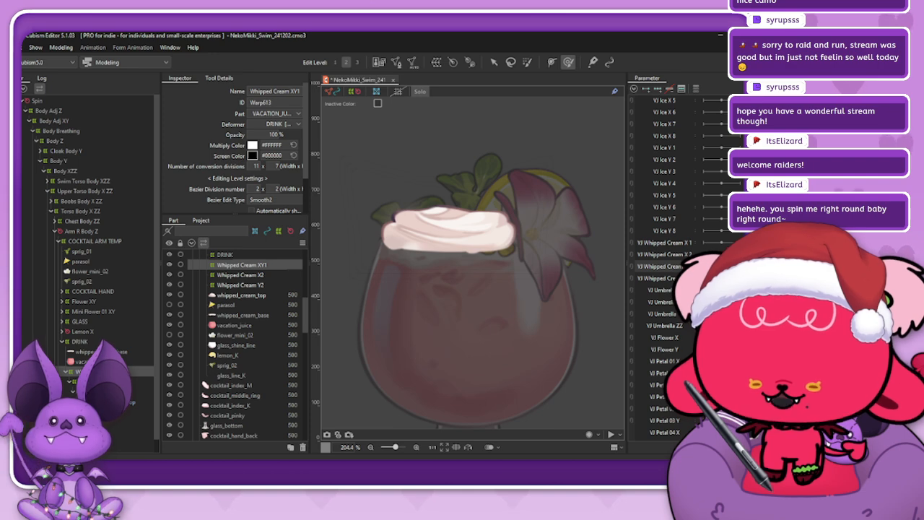
# - Combine the two whipped cream Y parameters and preview the cream's vertical motion with the selection hidden
pyautogui.moveTo(705, 266); pyautogui.dragTo(739, 267)
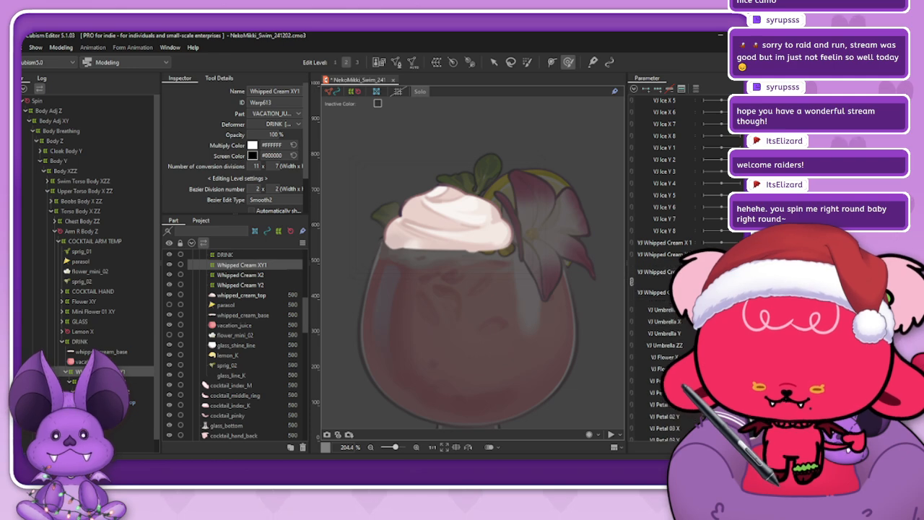
pyautogui.moveTo(738, 266); pyautogui.dragTo(716, 266)
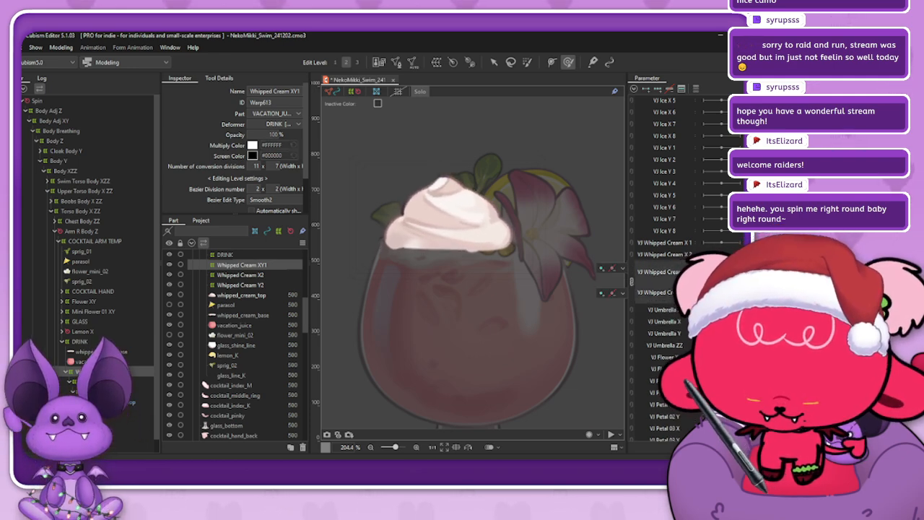
pyautogui.click(621, 268)
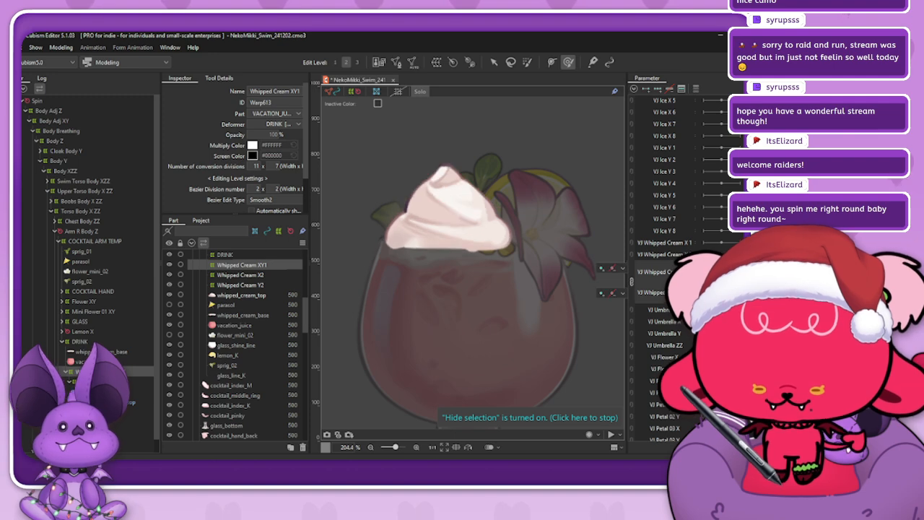
pyautogui.moveTo(721, 274); pyautogui.dragTo(717, 290)
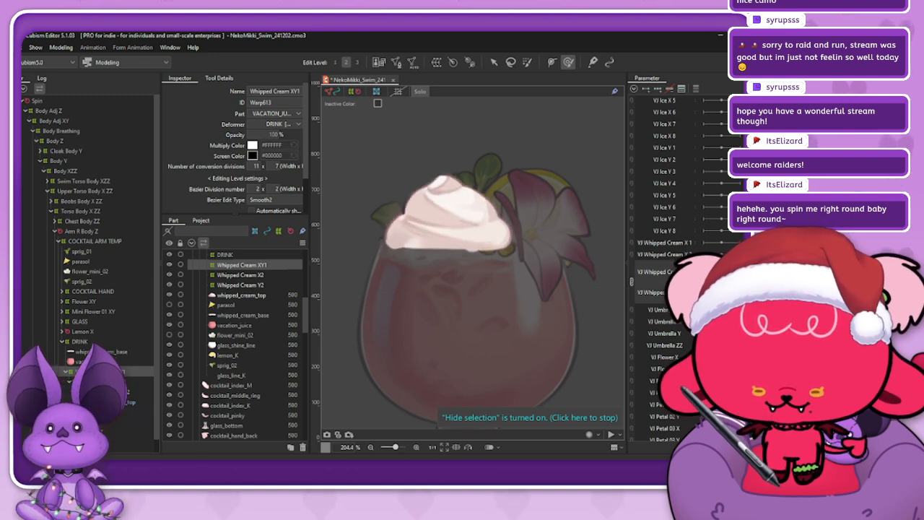
pyautogui.moveTo(717, 290); pyautogui.dragTo(722, 271)
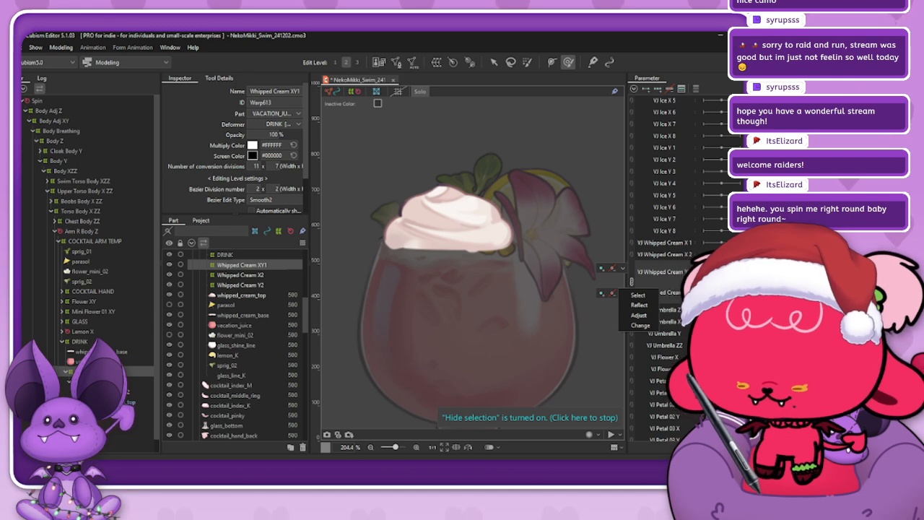
# - Brush-select the upper area of the Whipped Cream X2 warp, shift it to the right and bend it with the deform brush
pyautogui.click(94, 382)
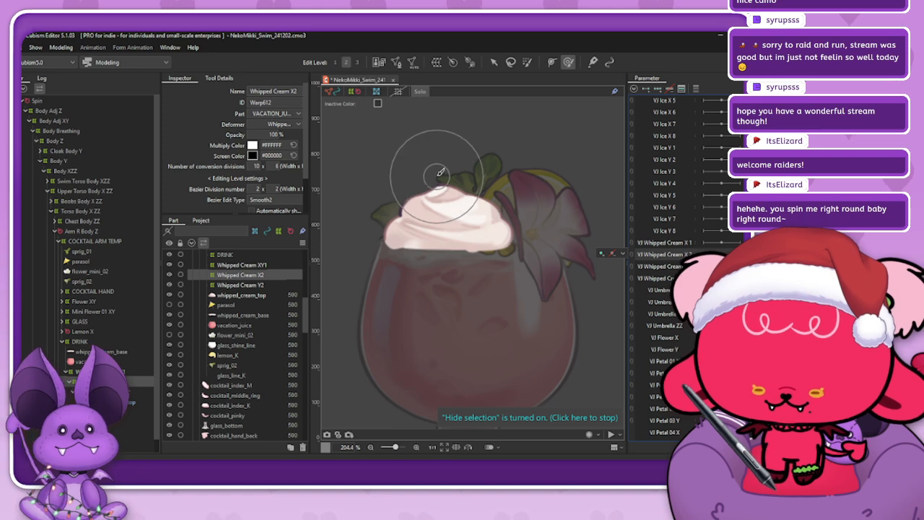
pyautogui.hotkey('ctrl', 't')
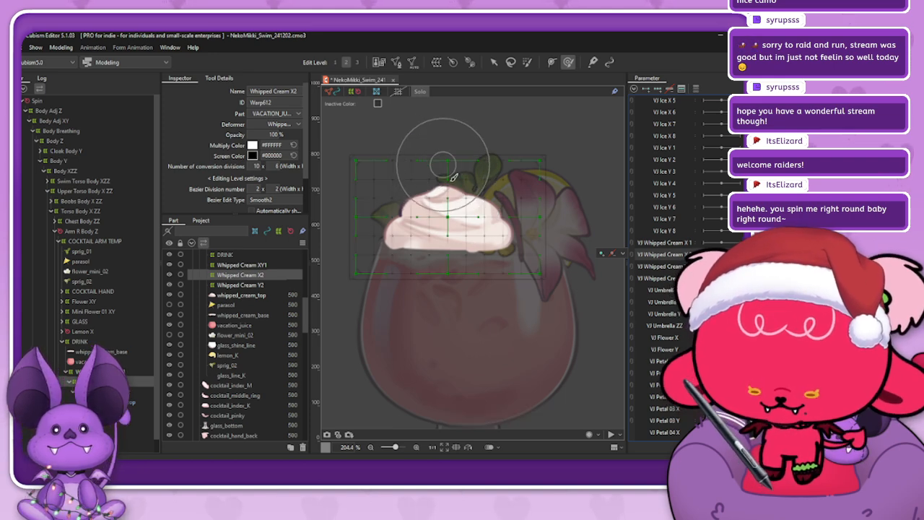
pyautogui.moveTo(437, 164); pyautogui.dragTo(446, 163)
pyautogui.click(526, 63)
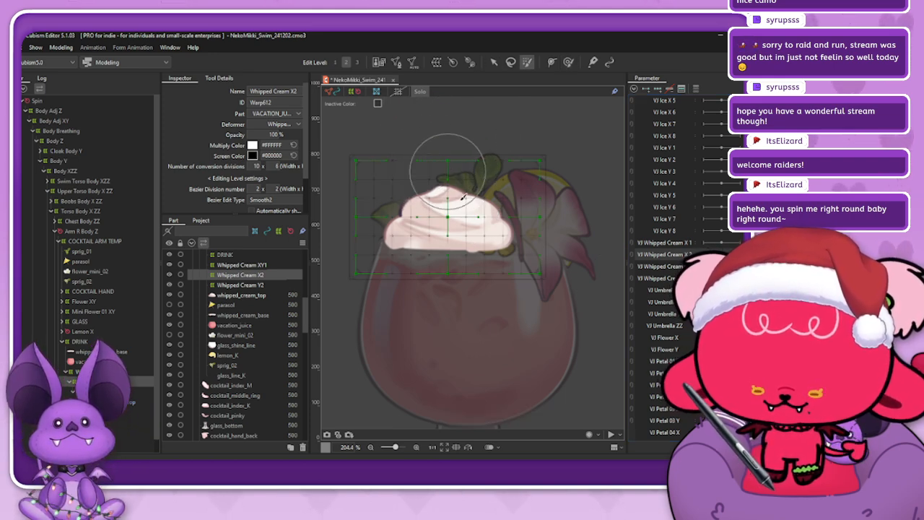
pyautogui.moveTo(463, 197)
pyautogui.mouseDown()
pyautogui.moveTo(415, 122)
pyautogui.moveTo(430, 120)
pyautogui.moveTo(438, 142)
pyautogui.moveTo(436, 105)
pyautogui.moveTo(444, 164)
pyautogui.moveTo(451, 127)
pyautogui.moveTo(482, 86)
pyautogui.moveTo(458, 156)
pyautogui.moveTo(449, 134)
pyautogui.mouseUp()
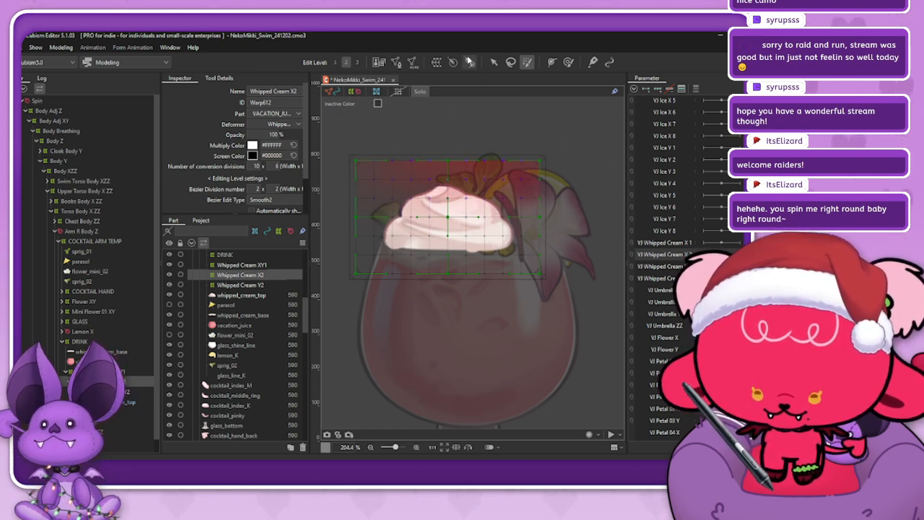
pyautogui.moveTo(458, 200); pyautogui.dragTo(470, 201)
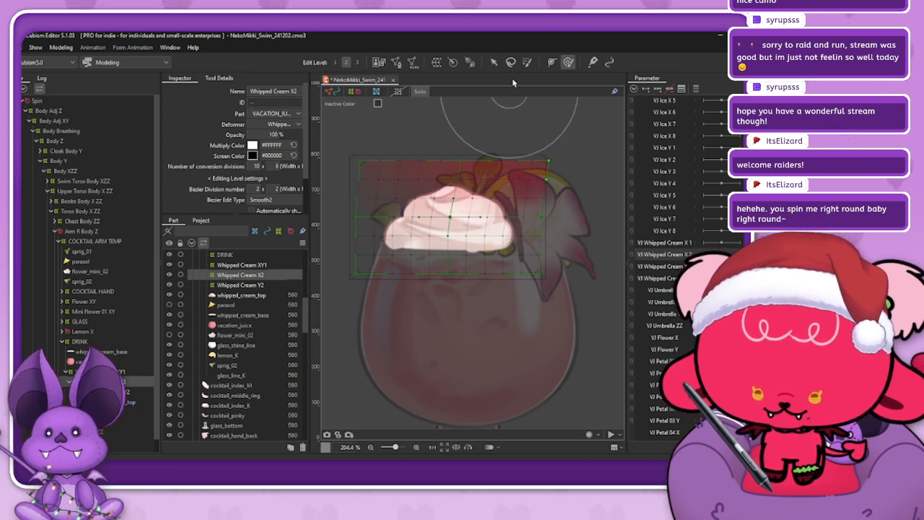
pyautogui.moveTo(441, 152)
pyautogui.mouseDown()
pyautogui.moveTo(463, 160)
pyautogui.moveTo(456, 176)
pyautogui.moveTo(471, 177)
pyautogui.mouseUp()
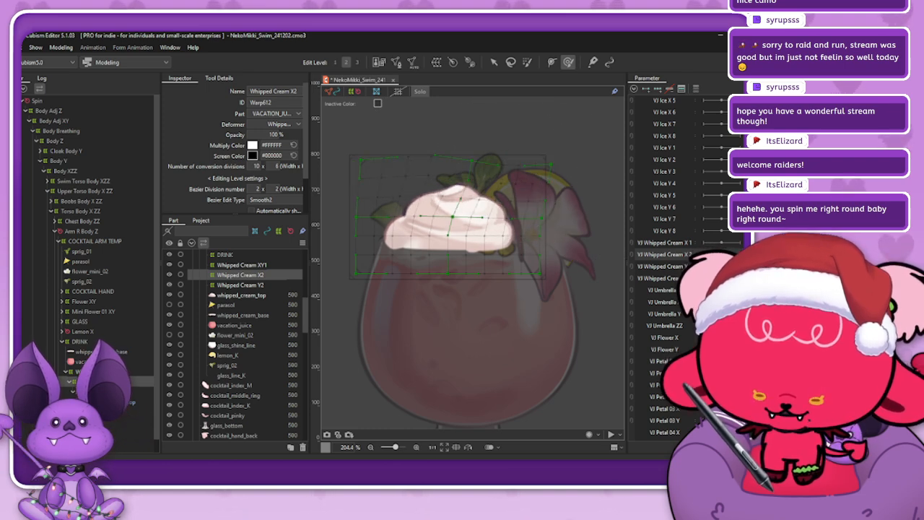
# - Reflect the sideways Whipped Cream X2 deformation onto the opposite key of its parameter with Reflect Motion
pyautogui.click(621, 254)
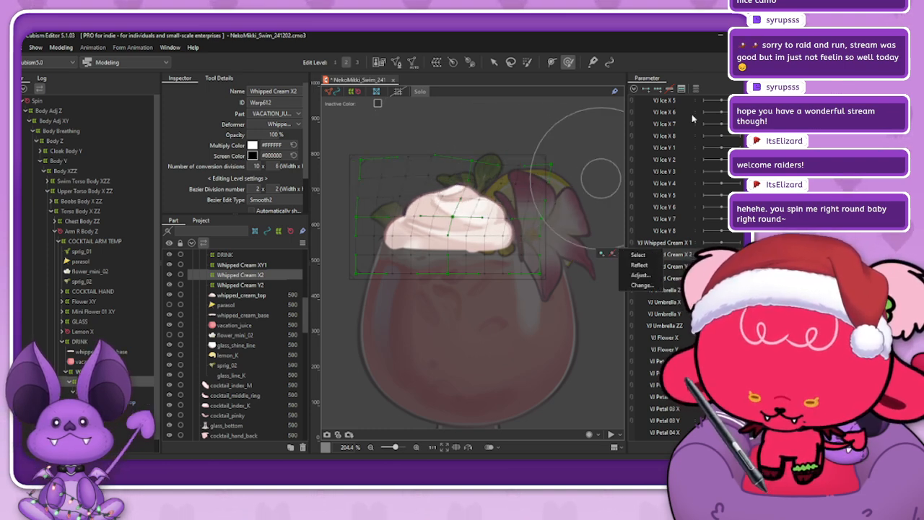
pyautogui.click(695, 88)
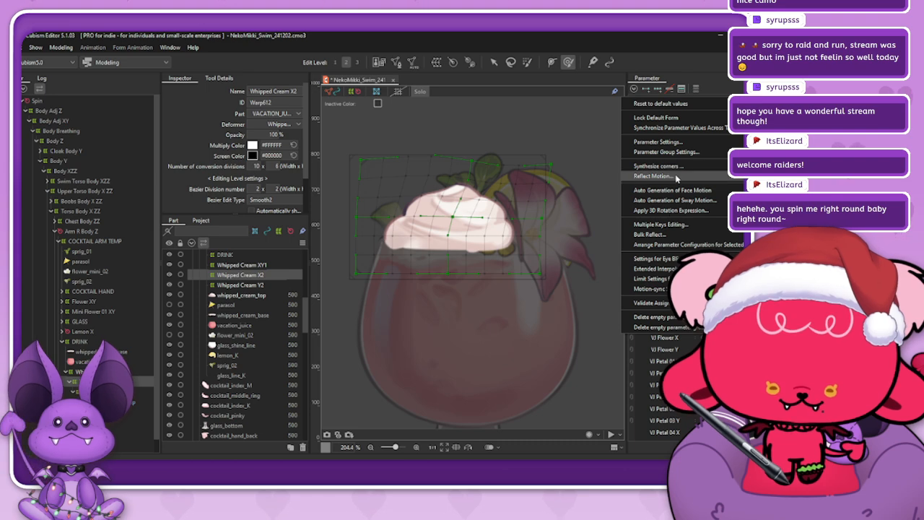
pyautogui.click(671, 211)
pyautogui.click(371, 340)
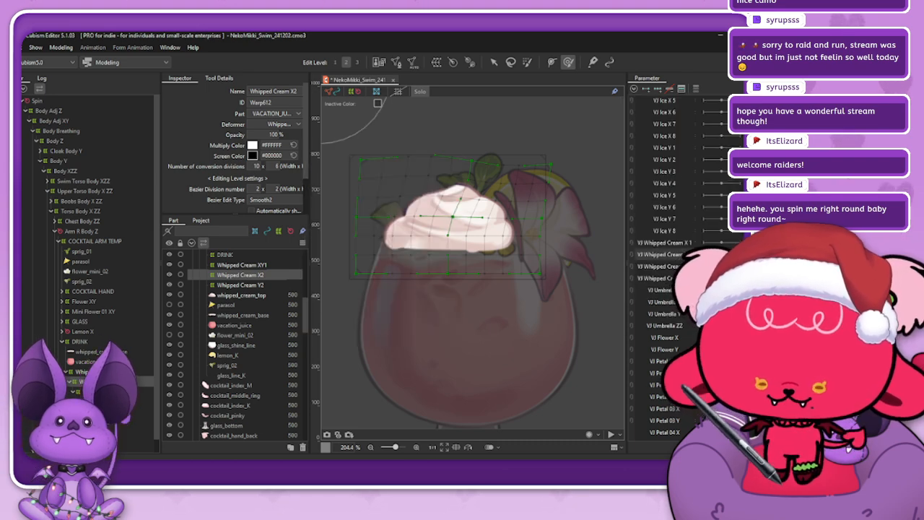
# - Preview the Whipped Cream X2 sway with the selection hidden and apply the motion reflection again
pyautogui.moveTo(740, 254)
pyautogui.mouseDown()
pyautogui.moveTo(701, 254)
pyautogui.moveTo(739, 254)
pyautogui.moveTo(704, 254)
pyautogui.moveTo(735, 254)
pyautogui.moveTo(705, 254)
pyautogui.moveTo(721, 254)
pyautogui.mouseUp()
pyautogui.hotkey('ctrl', 'h')
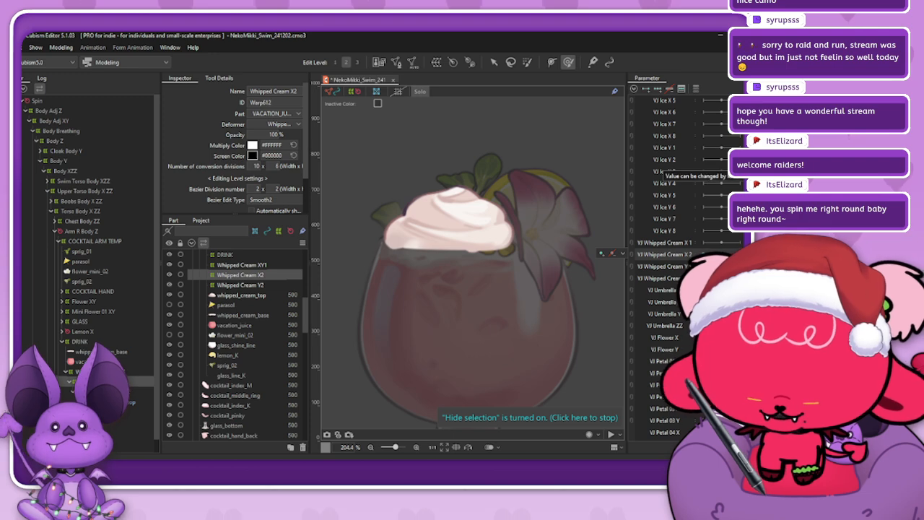
pyautogui.hotkey('ctrl', 'r')
pyautogui.click(365, 339)
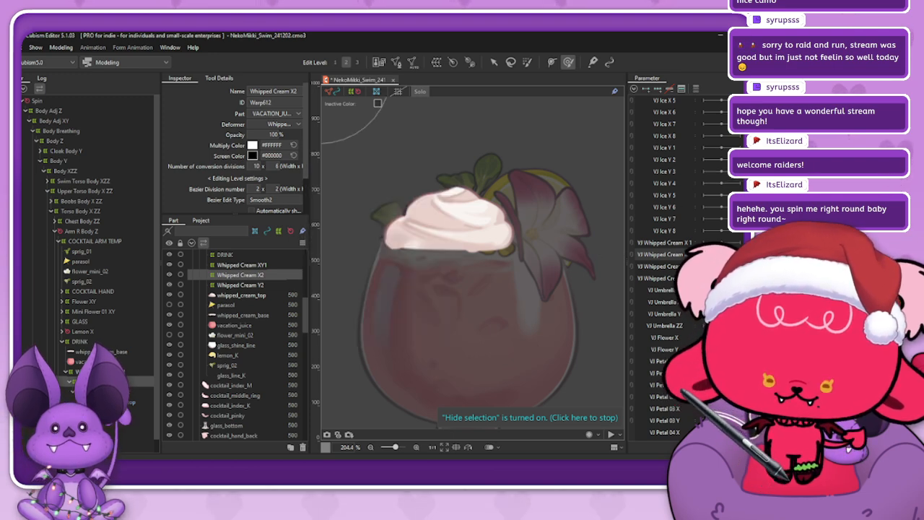
# - Select the Whipped Cream XY1 warp and set the extended interpolation of VJ Whipped Cream X 1 to Ellipse Interpolation
pyautogui.moveTo(722, 254)
pyautogui.mouseDown()
pyautogui.moveTo(705, 254)
pyautogui.moveTo(721, 254)
pyautogui.mouseUp()
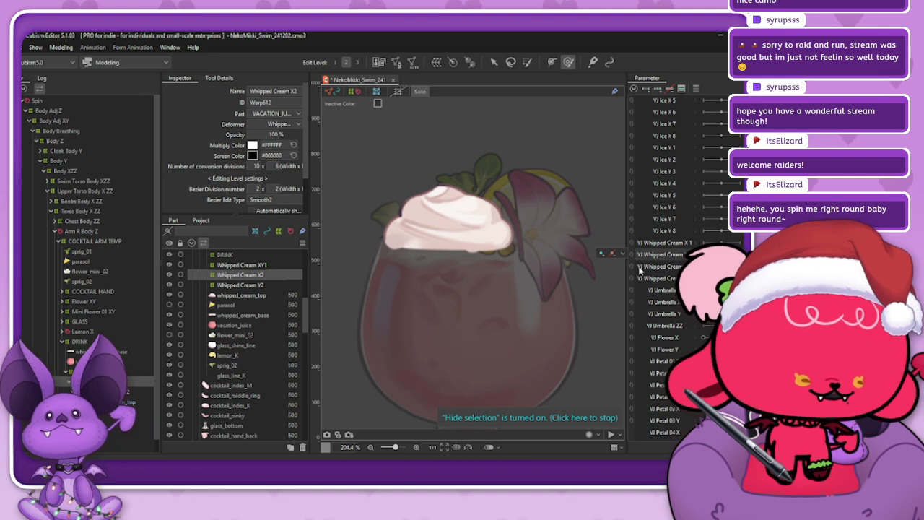
pyautogui.click(517, 236)
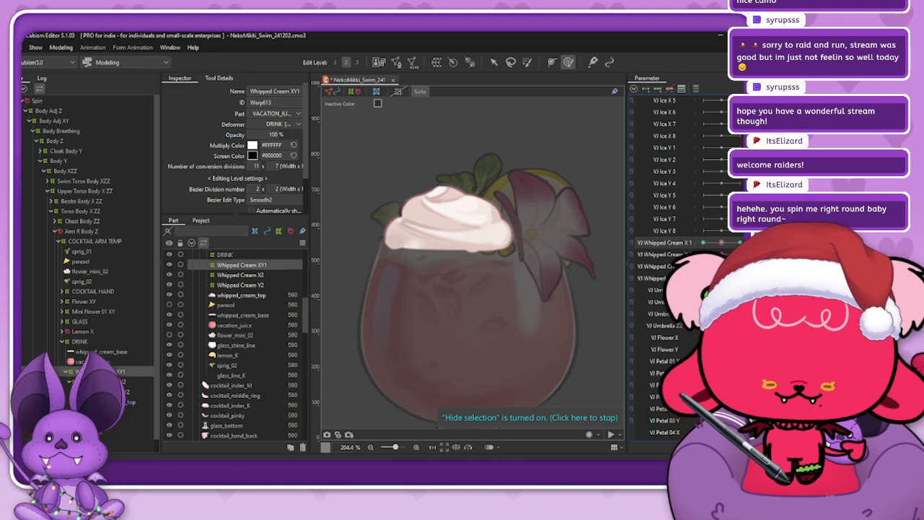
pyautogui.click(752, 89)
pyautogui.click(719, 91)
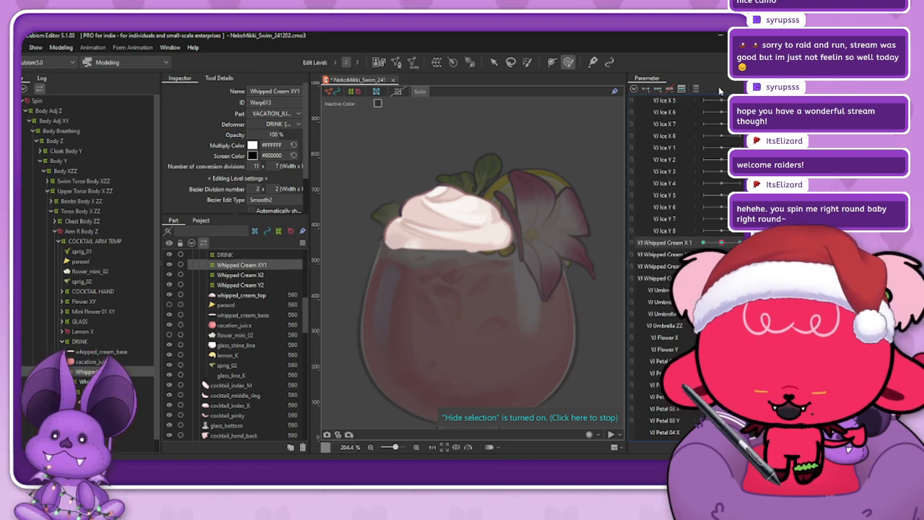
pyautogui.click(326, 224)
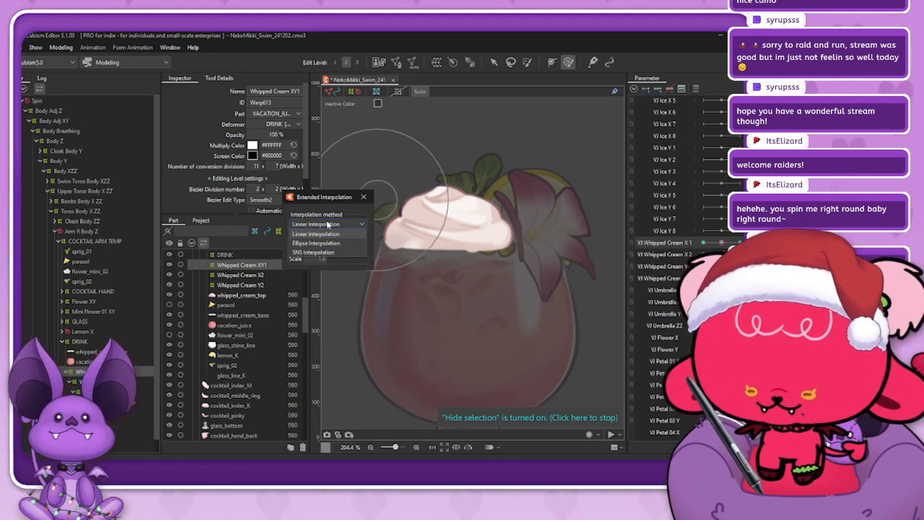
pyautogui.click(316, 242)
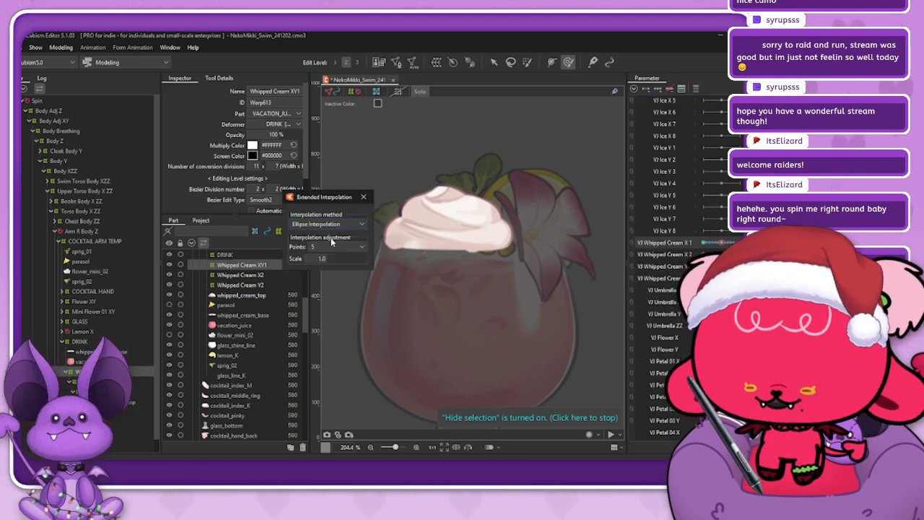
pyautogui.click(364, 195)
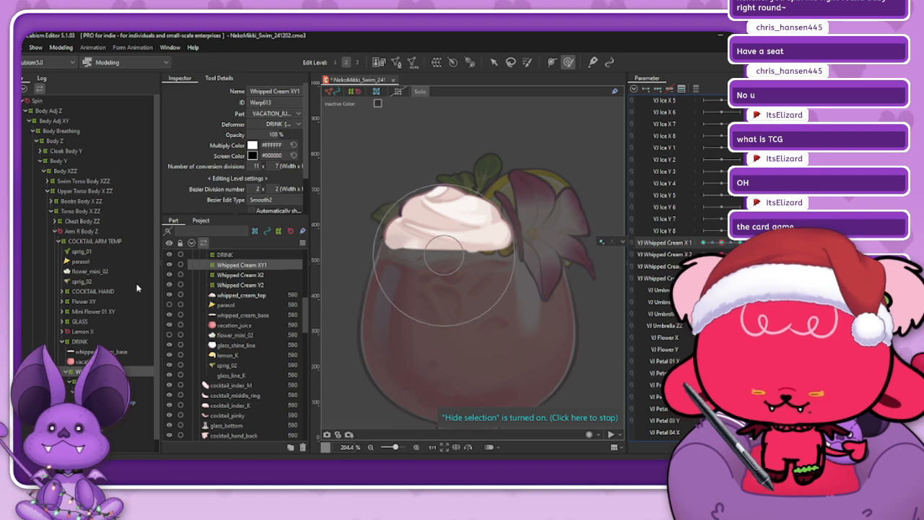
# - Bend the Whipped Cream XY1 warp to the right at the positive key of VJ Whipped Cream X 1 with the deform brush
pyautogui.moveTo(438, 161)
pyautogui.mouseDown()
pyautogui.moveTo(470, 170)
pyautogui.moveTo(462, 166)
pyautogui.mouseUp()
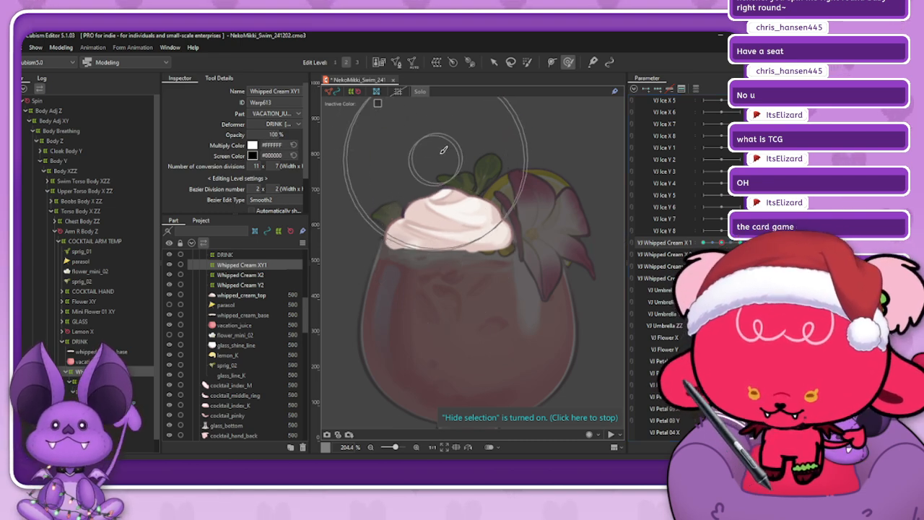
pyautogui.press('b')
pyautogui.hotkey('ctrl', 'z')
pyautogui.click(567, 65)
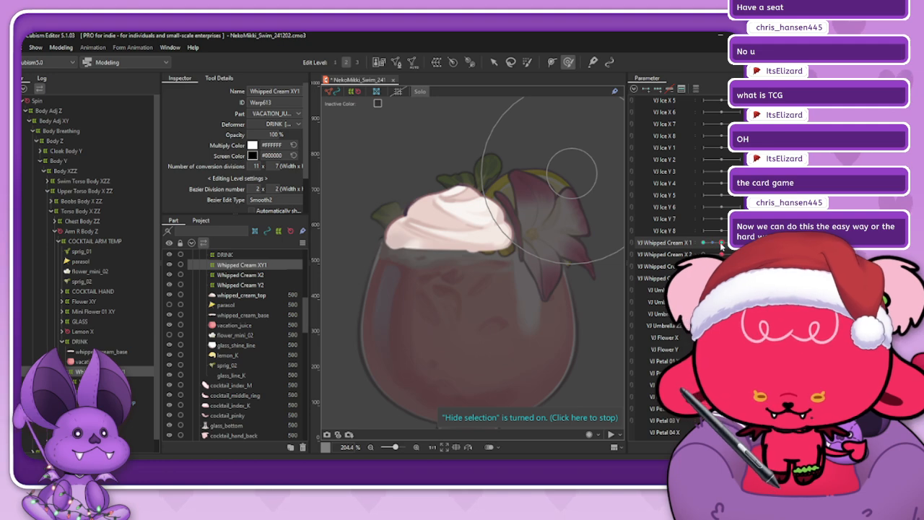
pyautogui.moveTo(720, 242)
pyautogui.mouseDown()
pyautogui.moveTo(740, 242)
pyautogui.moveTo(721, 242)
pyautogui.mouseUp()
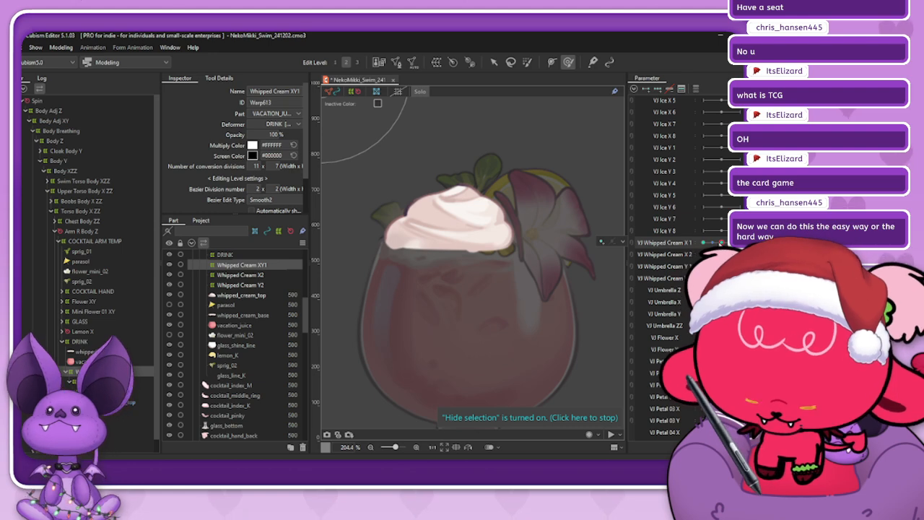
pyautogui.moveTo(720, 244); pyautogui.dragTo(710, 248)
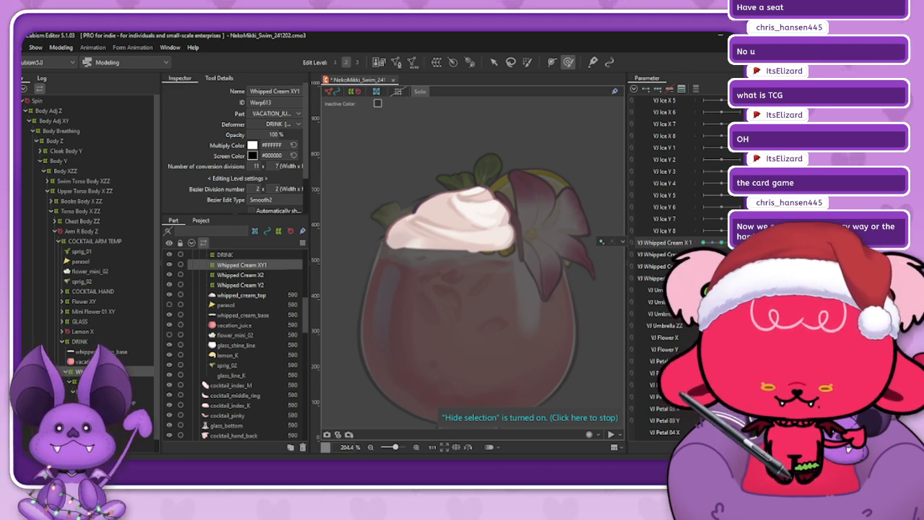
# - Reflect the Whipped Cream XY1 bend horizontally onto the opposite key of VJ Whipped Cream X 1, then refine the bend and reflect it again
pyautogui.click(671, 136)
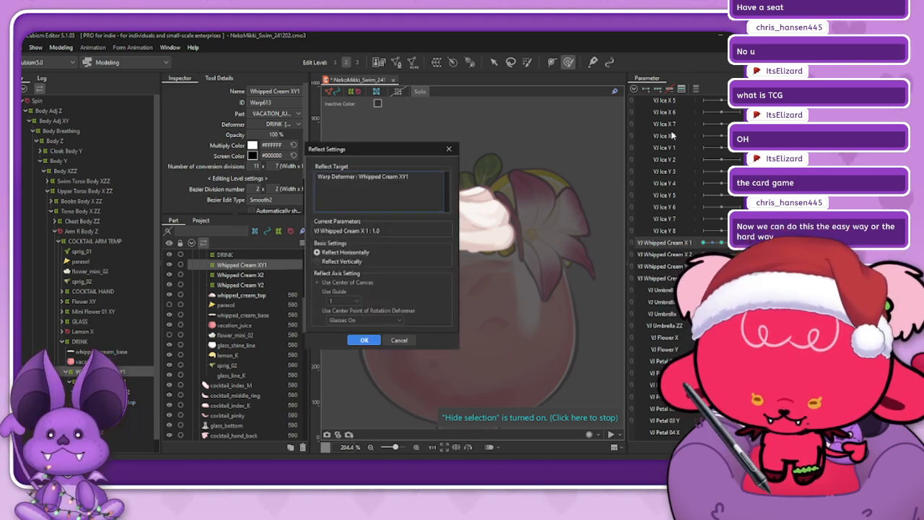
pyautogui.click(366, 340)
pyautogui.moveTo(739, 242)
pyautogui.mouseDown()
pyautogui.moveTo(702, 243)
pyautogui.moveTo(734, 242)
pyautogui.mouseUp()
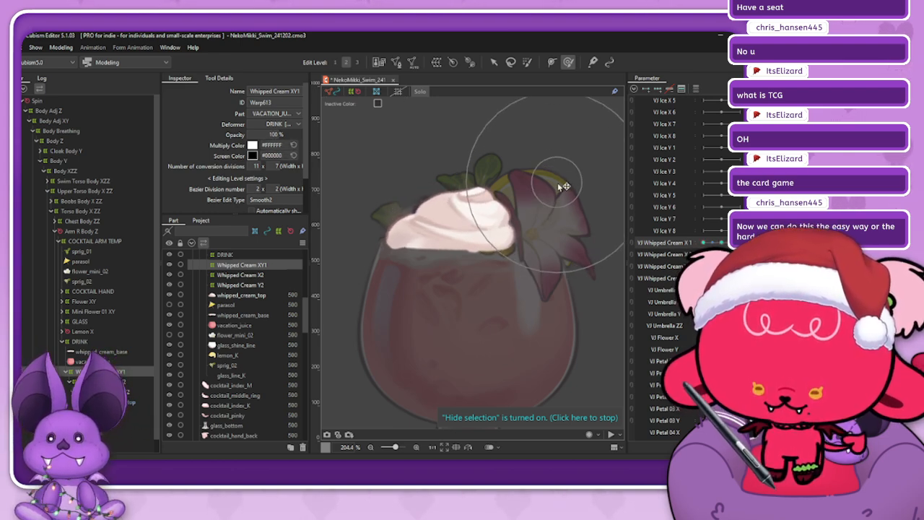
pyautogui.moveTo(721, 242)
pyautogui.mouseDown()
pyautogui.moveTo(739, 243)
pyautogui.moveTo(703, 243)
pyautogui.moveTo(718, 243)
pyautogui.mouseUp()
pyautogui.hotkey('ctrl', 'r')
pyautogui.click(365, 339)
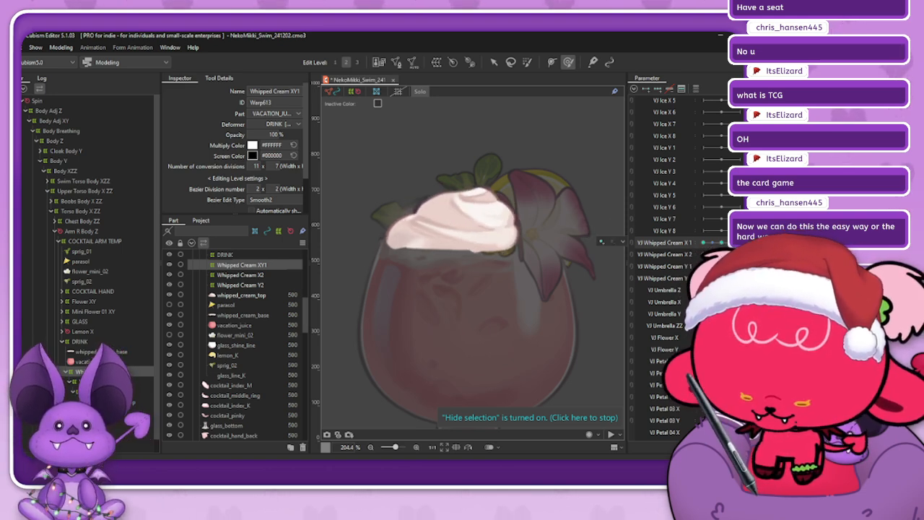
pyautogui.click(366, 339)
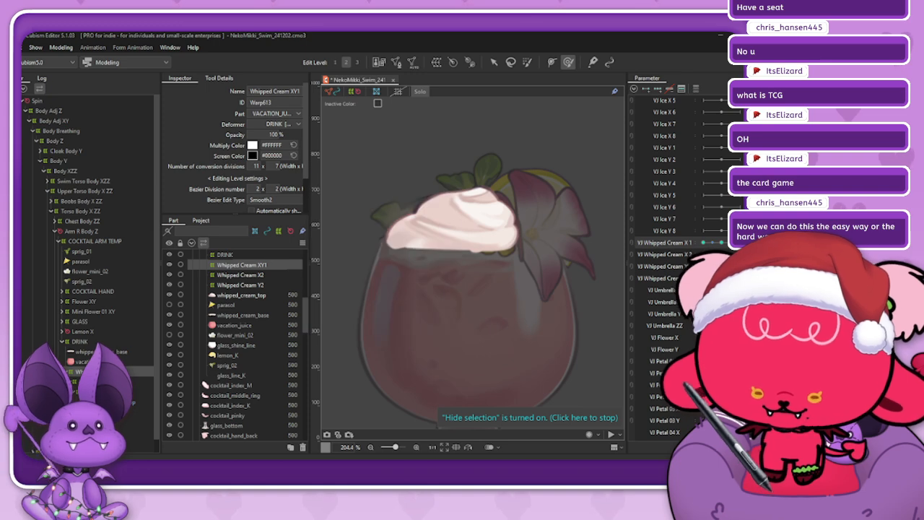
# - Check the reflected left-leaning cream shape by moving VJ Whipped Cream X 1 between its center and negative keys
pyautogui.click(702, 242)
pyautogui.moveTo(703, 243)
pyautogui.mouseDown()
pyautogui.moveTo(739, 243)
pyautogui.moveTo(702, 242)
pyautogui.mouseUp()
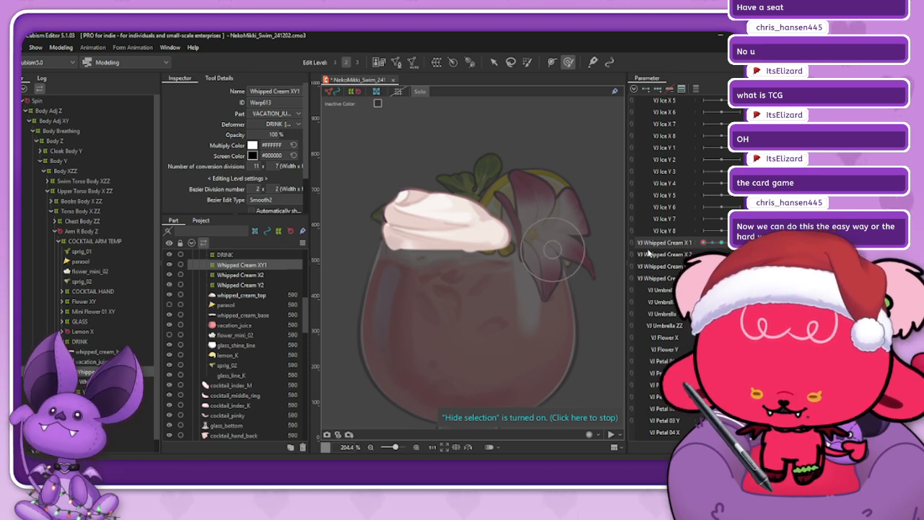
pyautogui.click(721, 243)
pyautogui.click(703, 242)
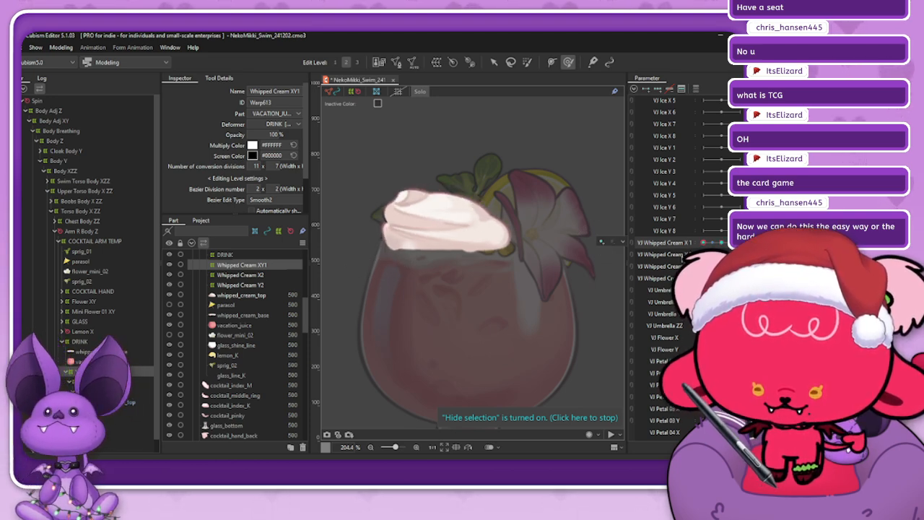
pyautogui.moveTo(703, 242)
pyautogui.mouseDown()
pyautogui.moveTo(721, 243)
pyautogui.moveTo(703, 243)
pyautogui.mouseUp()
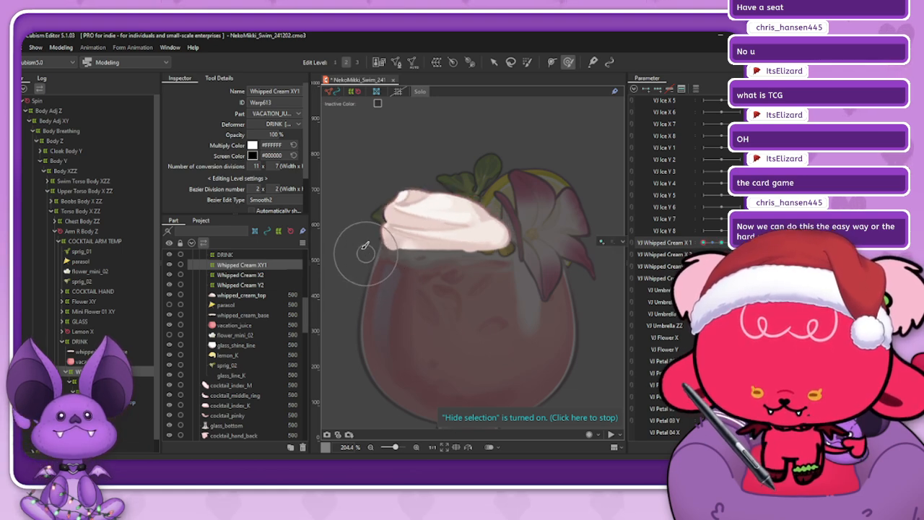
pyautogui.moveTo(703, 243)
pyautogui.mouseDown()
pyautogui.moveTo(721, 243)
pyautogui.moveTo(703, 243)
pyautogui.mouseUp()
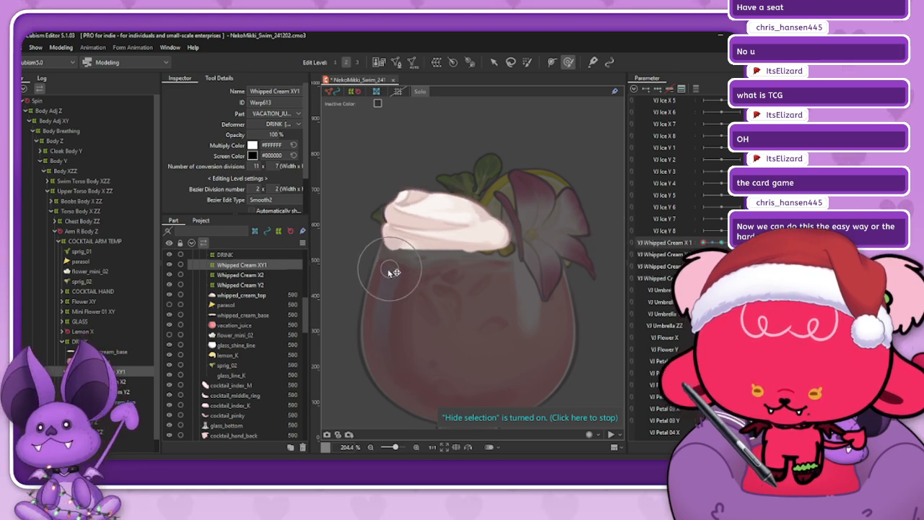
# - Synthesize all four corners of VJ Whipped Cream X 1 and VJ Whipped Cream Y 1 for the selected warp
pyautogui.moveTo(722, 243)
pyautogui.mouseDown()
pyautogui.moveTo(707, 243)
pyautogui.moveTo(725, 244)
pyautogui.mouseUp()
pyautogui.hotkey('ctrl', 'shift', 'c')
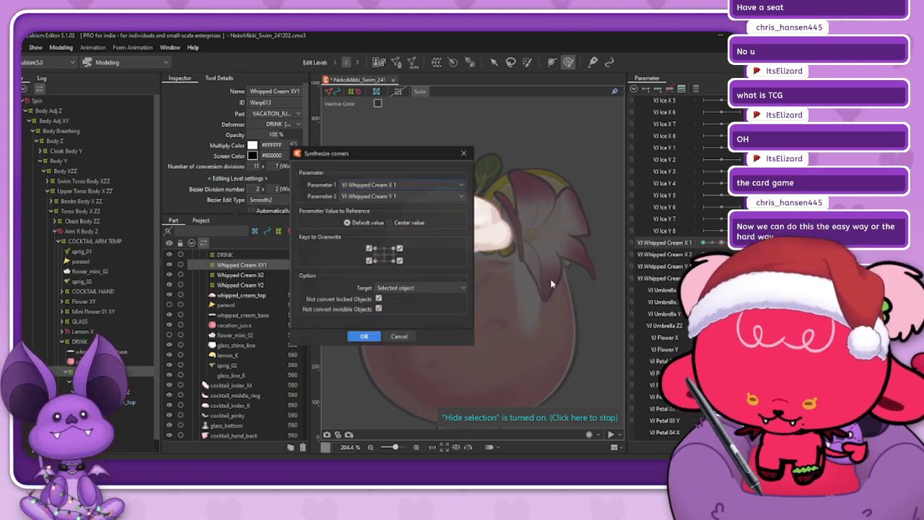
pyautogui.click(365, 337)
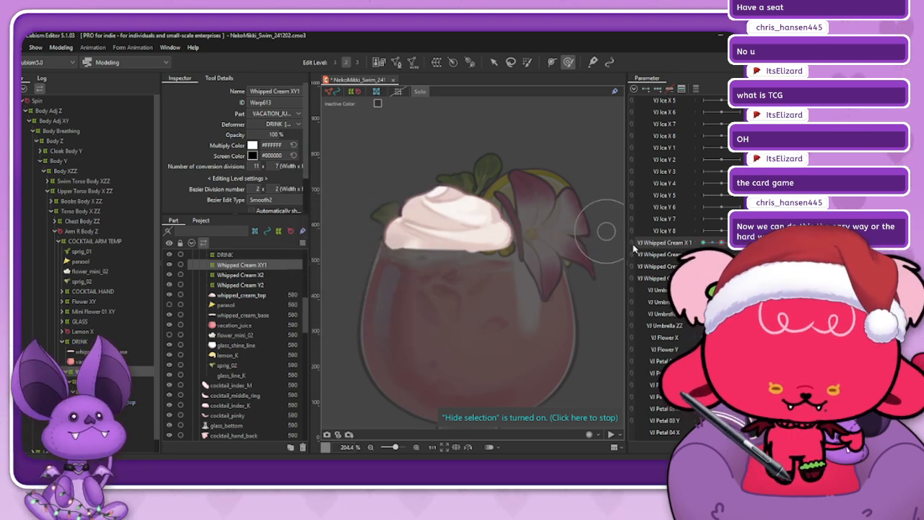
# - Combine VJ Whipped Cream X 1 with VJ Whipped Cream Y 1 and preview the cream's diagonal motion
pyautogui.moveTo(721, 242); pyautogui.dragTo(740, 242)
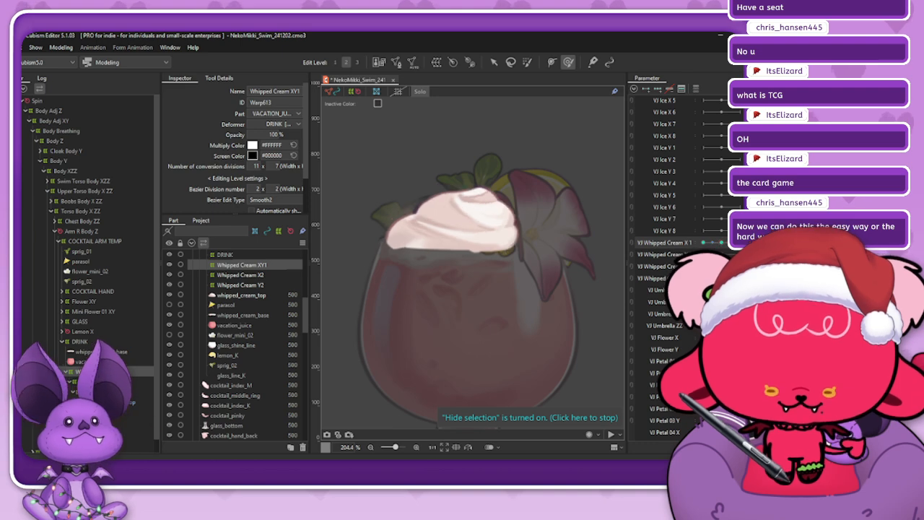
pyautogui.rightClick(657, 243)
pyautogui.click(639, 244)
pyautogui.click(632, 246)
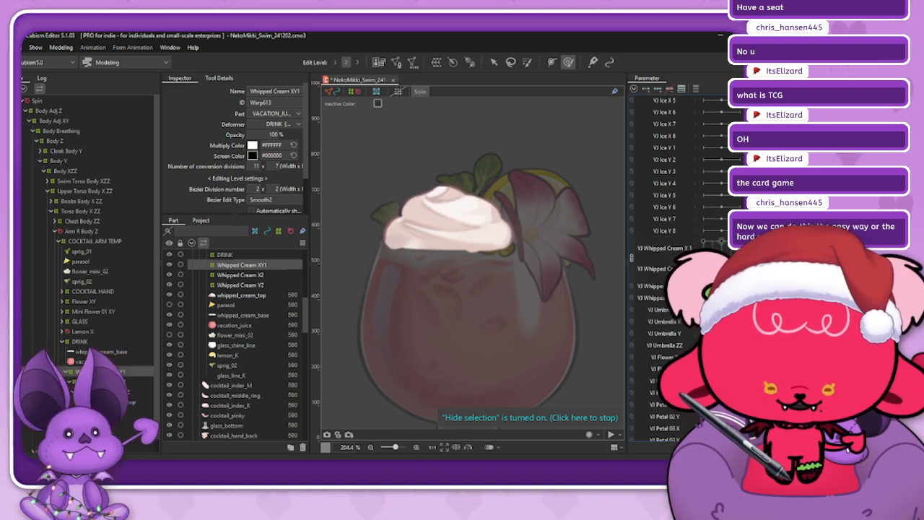
pyautogui.moveTo(721, 259)
pyautogui.mouseDown()
pyautogui.moveTo(736, 264)
pyautogui.moveTo(739, 254)
pyautogui.moveTo(710, 253)
pyautogui.moveTo(707, 266)
pyautogui.moveTo(718, 241)
pyautogui.moveTo(722, 253)
pyautogui.moveTo(711, 249)
pyautogui.mouseUp()
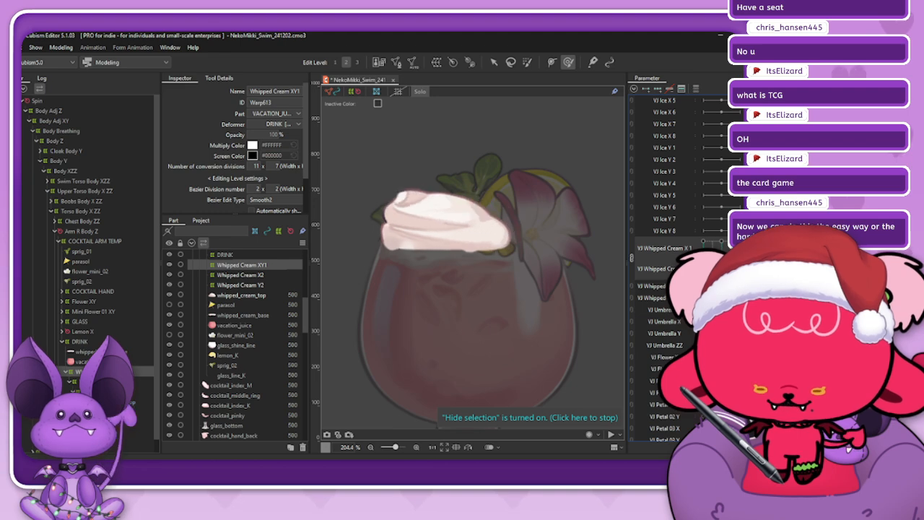
pyautogui.moveTo(719, 247); pyautogui.dragTo(703, 254)
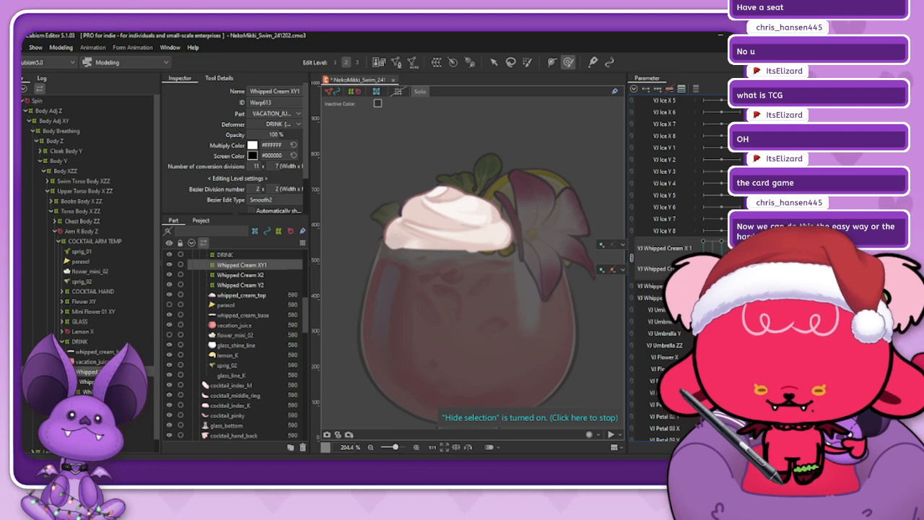
# - Separate and recombine the VJ Whipped Cream X 1 and Y 1 parameters, then preview the motion on the whole cocktail with Solo off
pyautogui.click(632, 260)
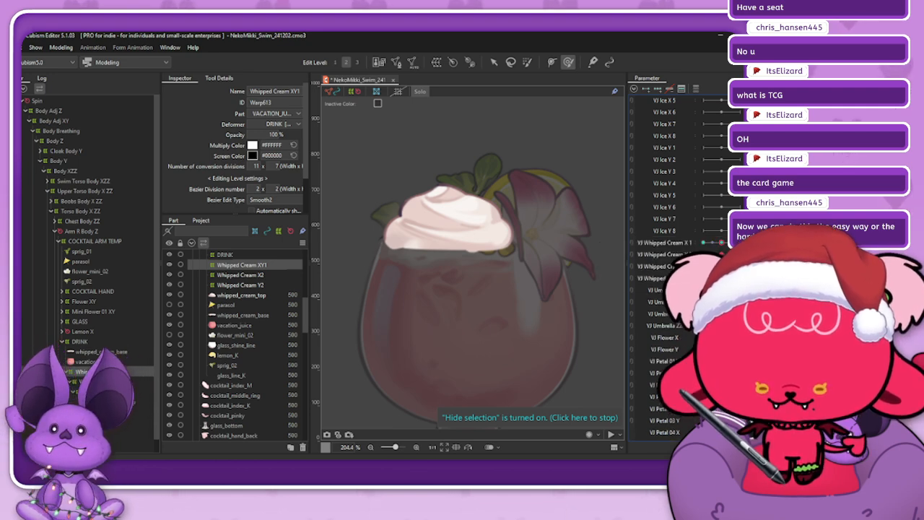
pyautogui.moveTo(676, 263); pyautogui.dragTo(631, 248)
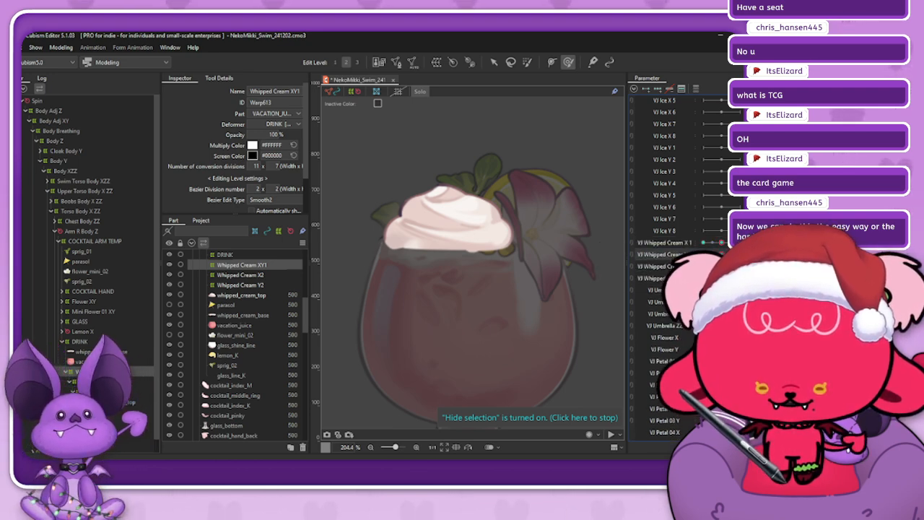
pyautogui.click(631, 249)
pyautogui.moveTo(721, 257)
pyautogui.mouseDown()
pyautogui.moveTo(710, 264)
pyautogui.moveTo(707, 245)
pyautogui.moveTo(729, 249)
pyautogui.moveTo(707, 245)
pyautogui.moveTo(709, 269)
pyautogui.moveTo(734, 265)
pyautogui.moveTo(721, 258)
pyautogui.mouseUp()
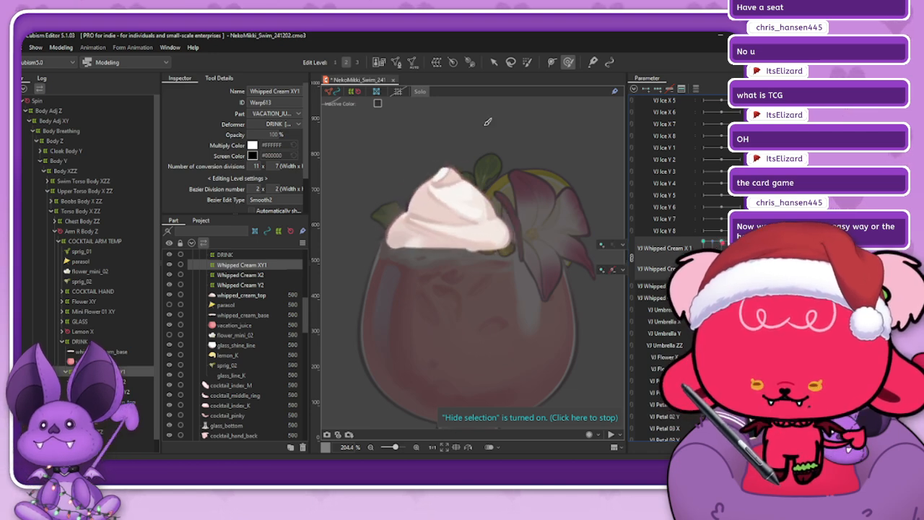
pyautogui.click(420, 91)
pyautogui.scroll(-2, 490, 201)
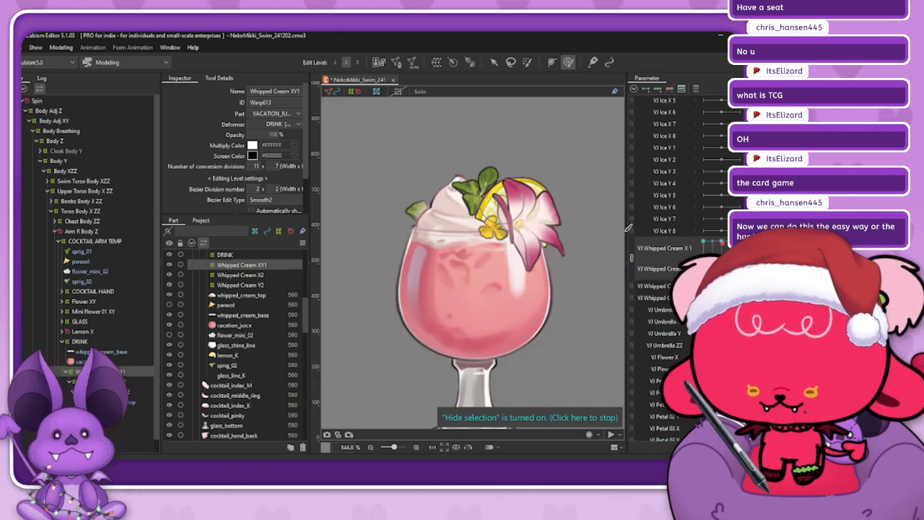
pyautogui.moveTo(706, 269); pyautogui.dragTo(720, 258)
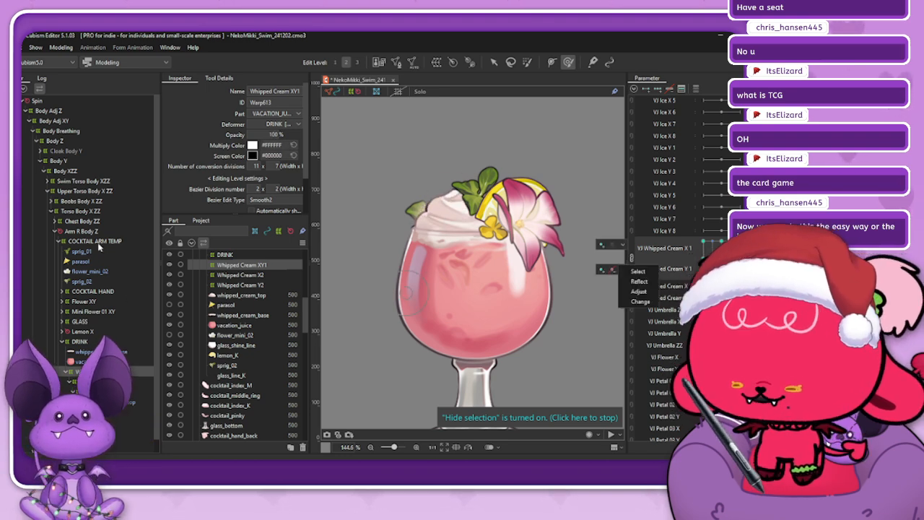
# - Create a rotation deformer named "Sprig 01" as the parent of the sprig_01 mesh
pyautogui.click(83, 252)
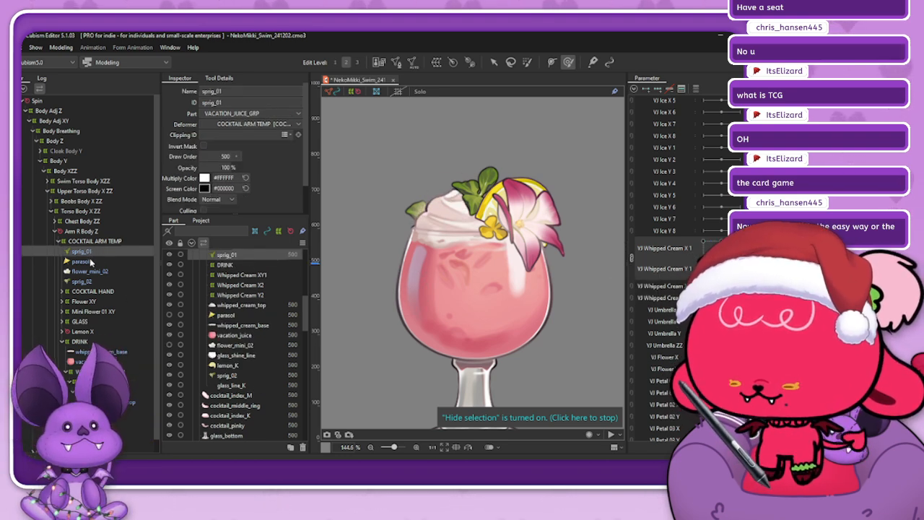
pyautogui.click(453, 62)
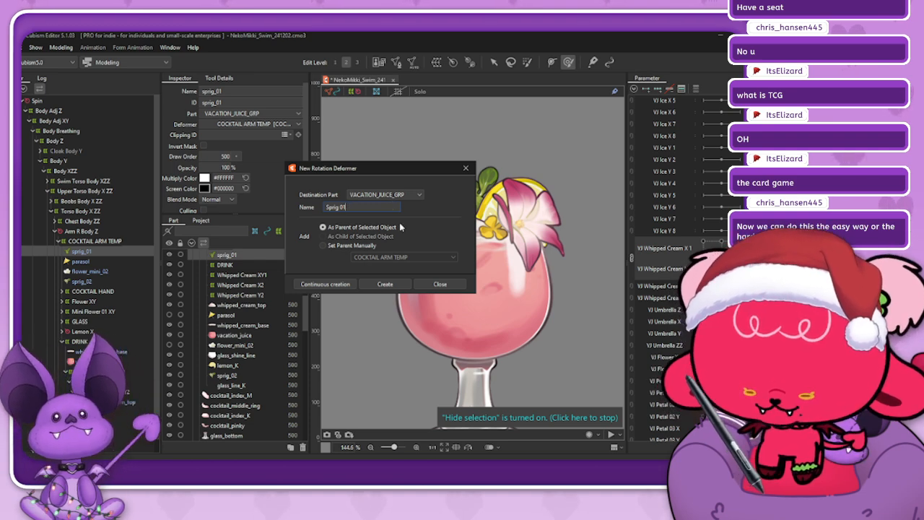
pyautogui.click(383, 283)
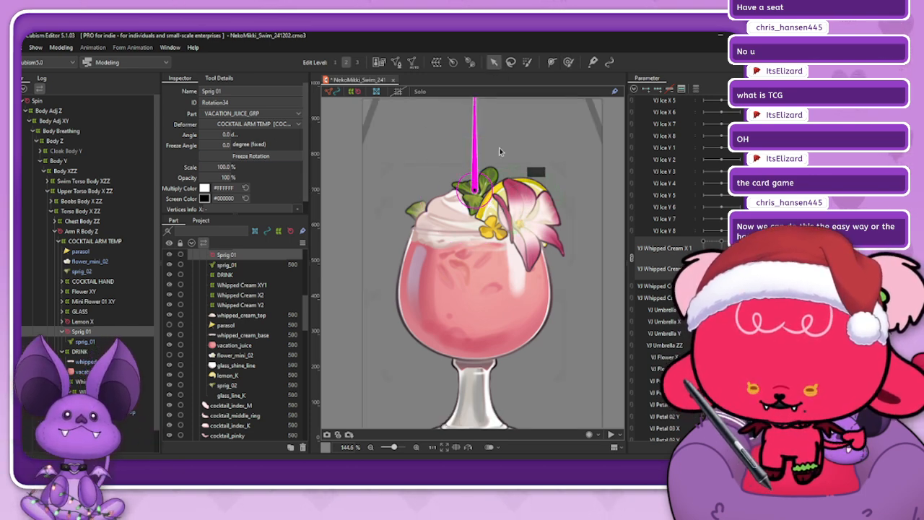
# - Shorten the Sprig 01 rotation deformer's handle and move its pivot toward the base of the upper mint sprig
pyautogui.scroll(-3, 499, 151)
pyautogui.scroll(-5, 503, 238)
pyautogui.scroll(5, 498, 179)
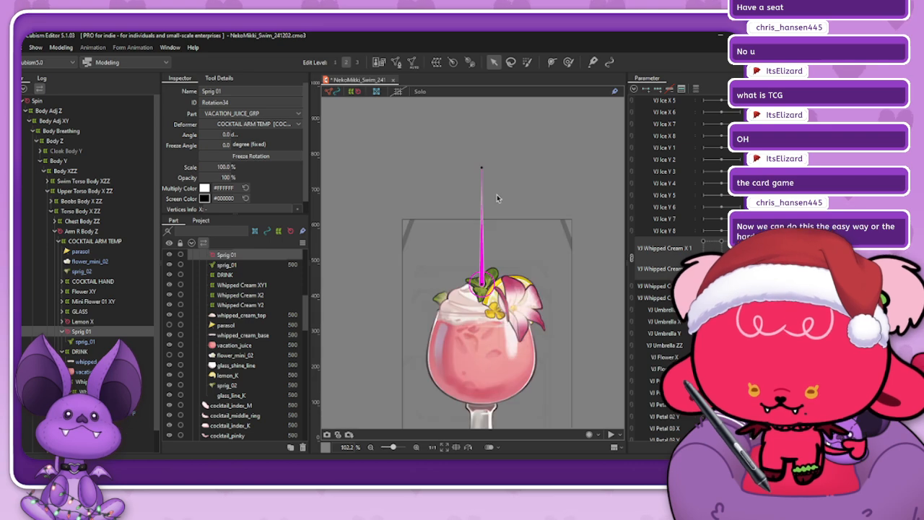
pyautogui.scroll(5, 490, 283)
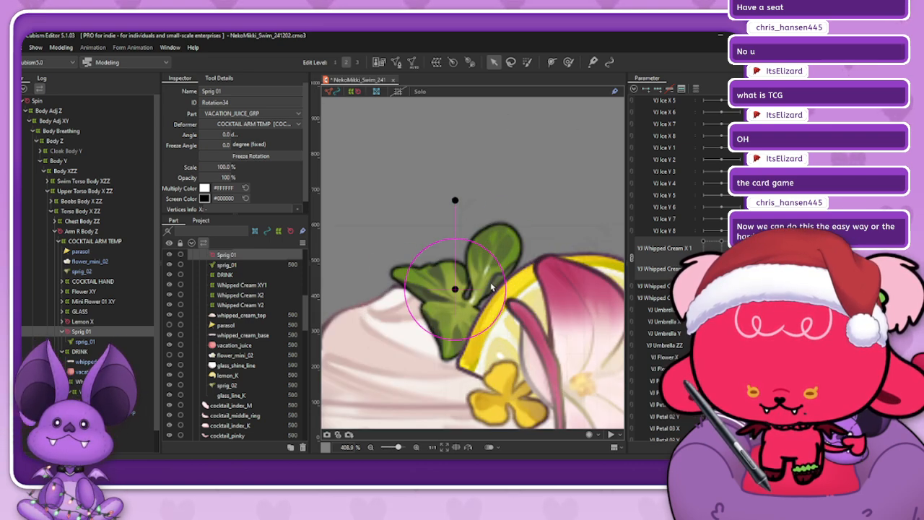
pyautogui.scroll(3, 454, 294)
pyautogui.moveTo(476, 318); pyautogui.dragTo(485, 320)
pyautogui.scroll(-5, 494, 275)
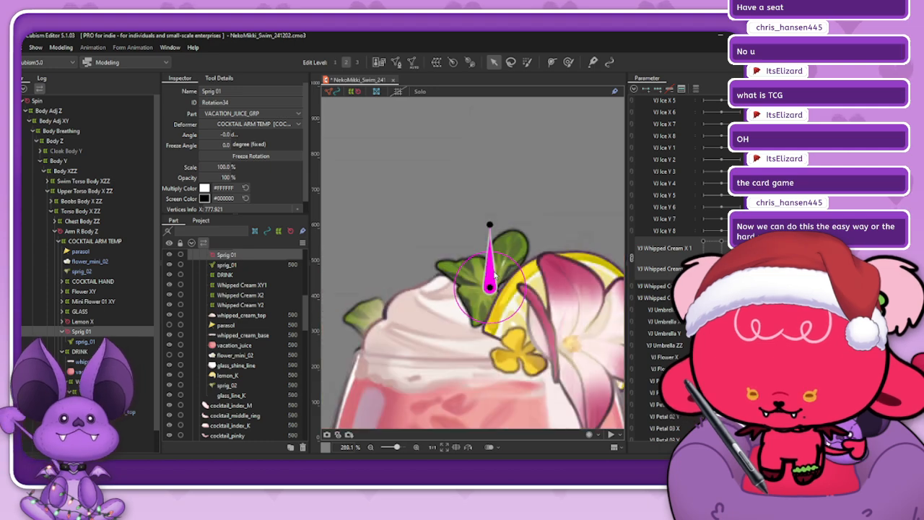
# - Parent the Sprig 01 rotation deformer to the Whipped Cream Y2 warp deformer and test it with VJ Whipped Cream X 2
pyautogui.scroll(4, 513, 259)
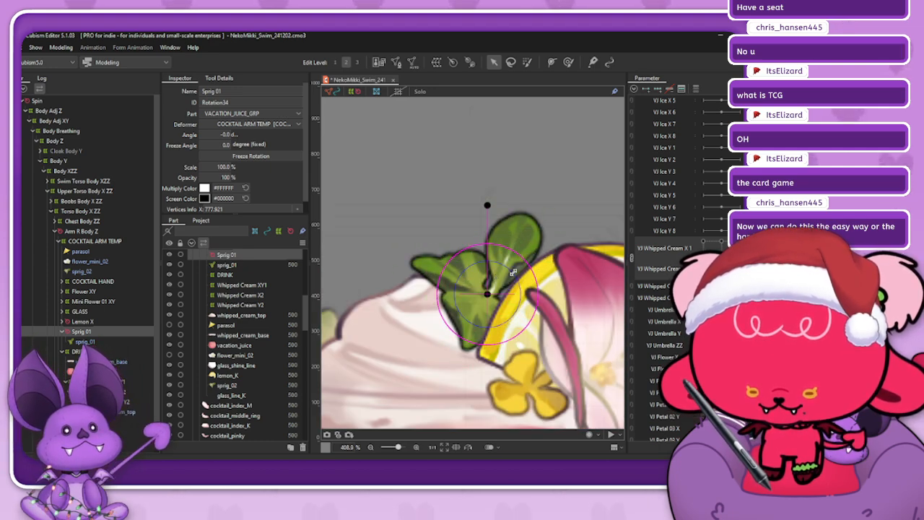
pyautogui.scroll(-4, 524, 263)
pyautogui.scroll(1, 526, 279)
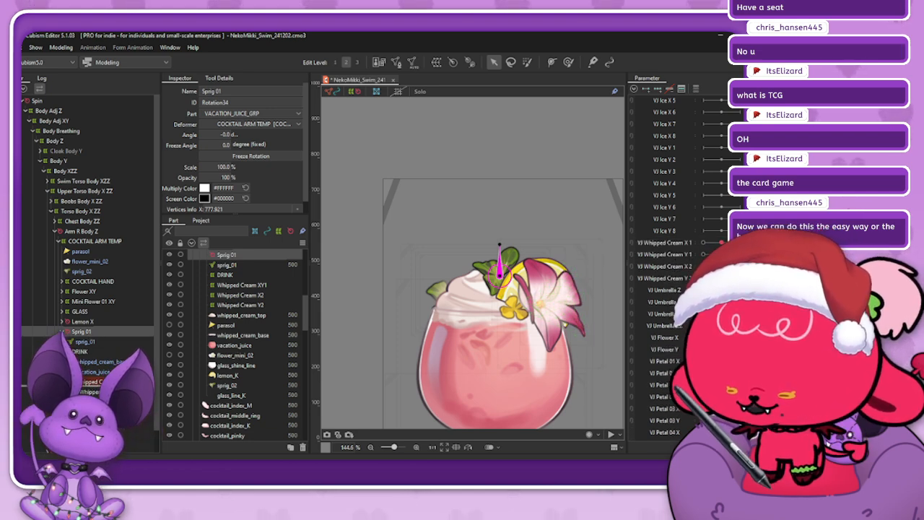
pyautogui.moveTo(82, 331); pyautogui.dragTo(97, 402)
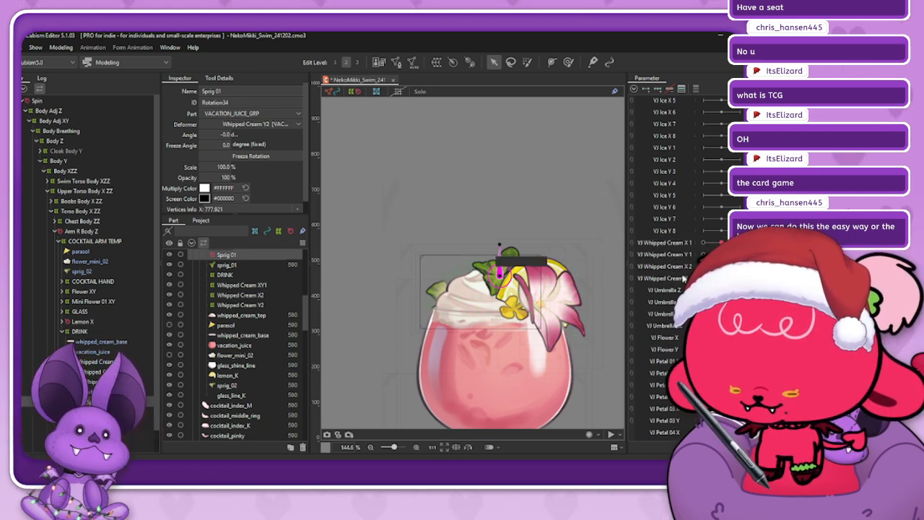
pyautogui.moveTo(721, 266)
pyautogui.mouseDown()
pyautogui.moveTo(739, 266)
pyautogui.moveTo(703, 267)
pyautogui.moveTo(739, 267)
pyautogui.mouseUp()
pyautogui.click(721, 266)
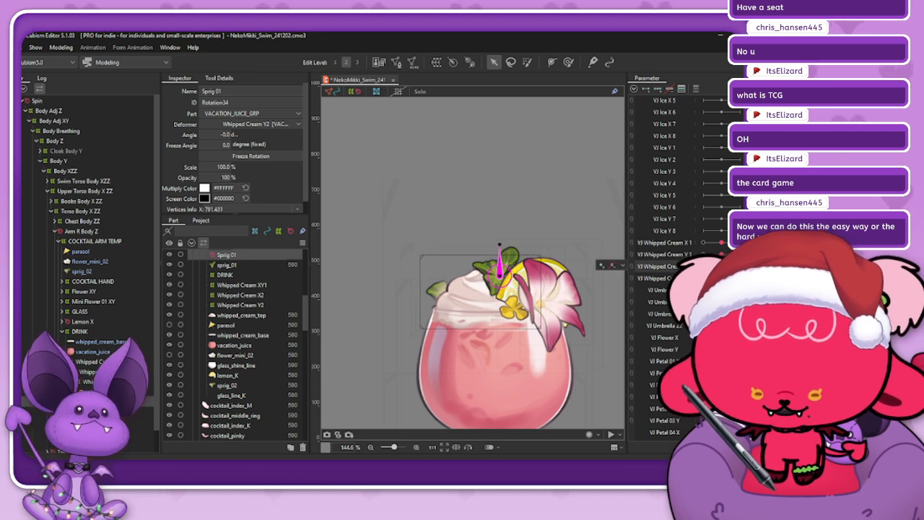
# - Hide the mesh and deformer overlays on the canvas, clear the selection and bring the whole cocktail bowl into view
pyautogui.click(336, 93)
pyautogui.click(355, 93)
pyautogui.click(574, 234)
pyautogui.scroll(-3, 574, 234)
pyautogui.scroll(4, 609, 257)
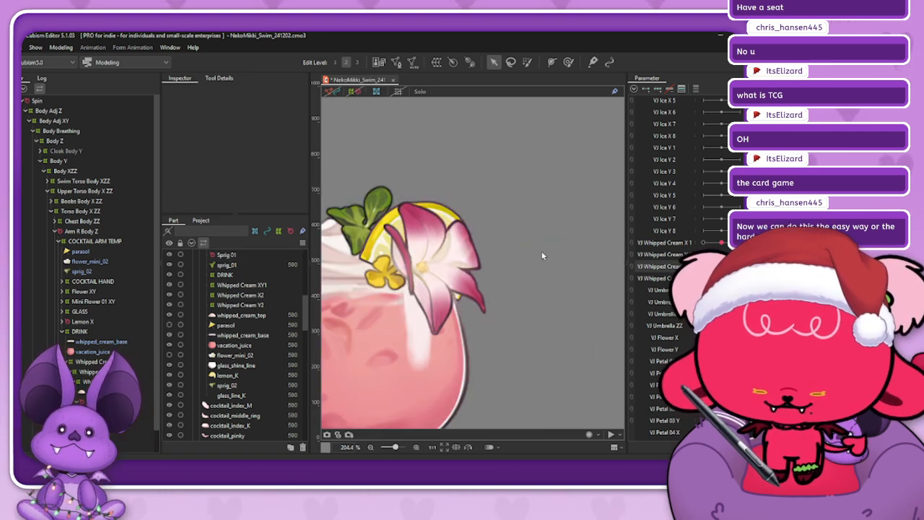
pyautogui.scroll(-2, 543, 255)
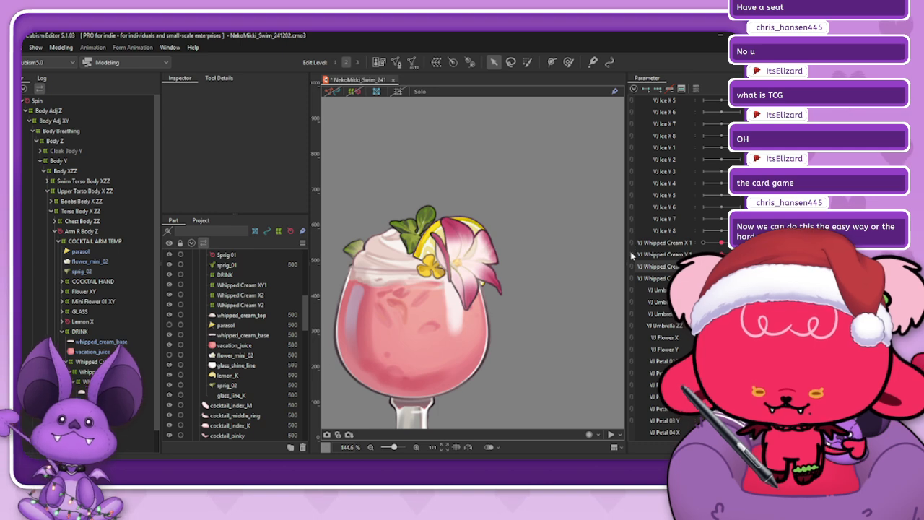
# - Preview how the mint sprig follows VJ Whipped Cream X 2, Y 1 and Y 2, returning the parameters to their defaults
pyautogui.click(632, 255)
pyautogui.moveTo(722, 270)
pyautogui.mouseDown()
pyautogui.moveTo(721, 287)
pyautogui.moveTo(721, 261)
pyautogui.mouseUp()
pyautogui.click(721, 269)
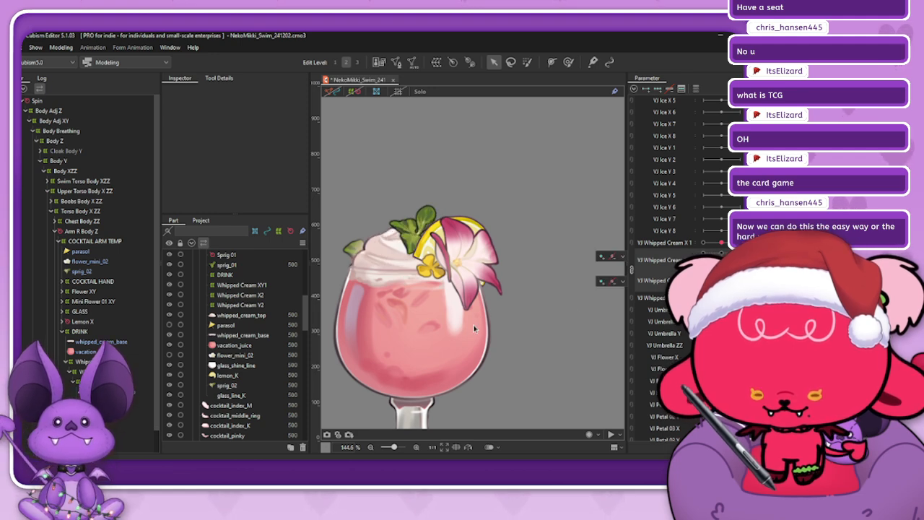
pyautogui.click(631, 272)
pyautogui.moveTo(721, 278); pyautogui.dragTo(736, 278)
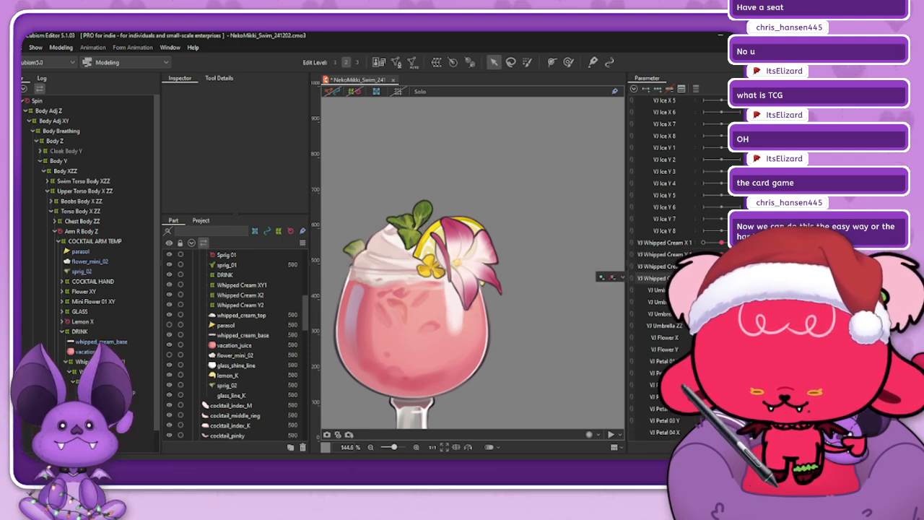
pyautogui.click(737, 254)
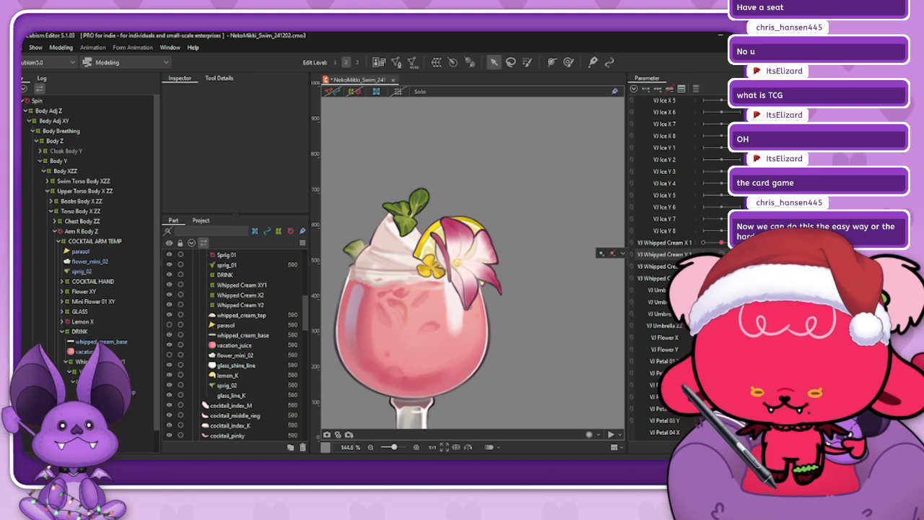
pyautogui.click(721, 254)
pyautogui.click(720, 278)
# - Try parenting the Sprig 01 rotation deformer directly to the Whipped Cream XY1 warp deformer
pyautogui.click(623, 276)
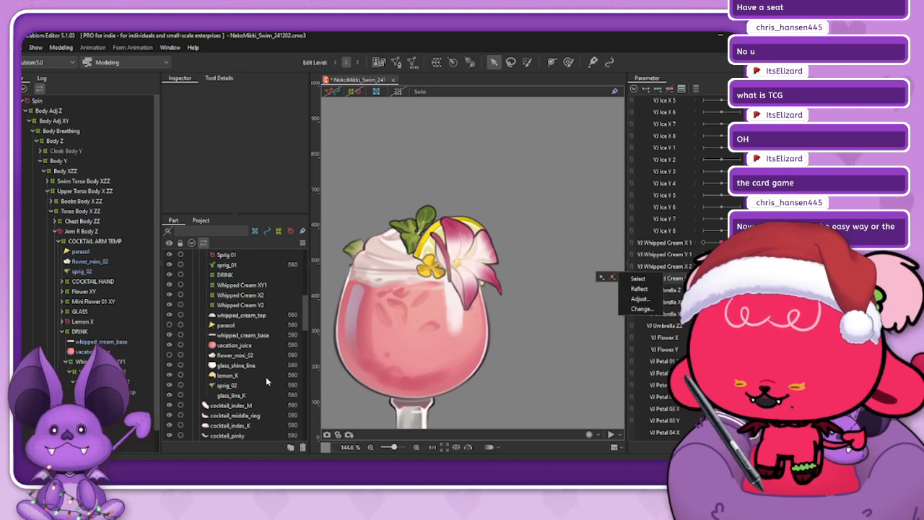
pyautogui.click(638, 278)
pyautogui.moveTo(108, 400); pyautogui.dragTo(108, 365)
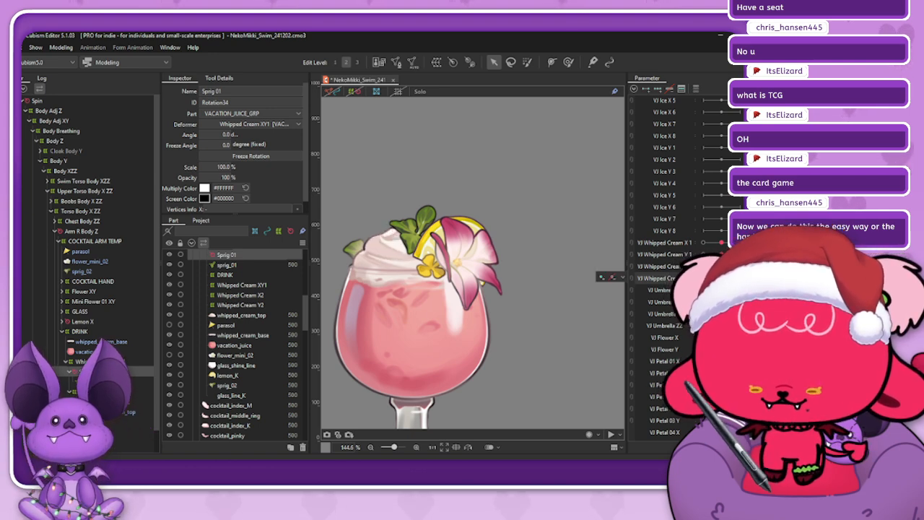
pyautogui.hotkey('ctrl', 'z')
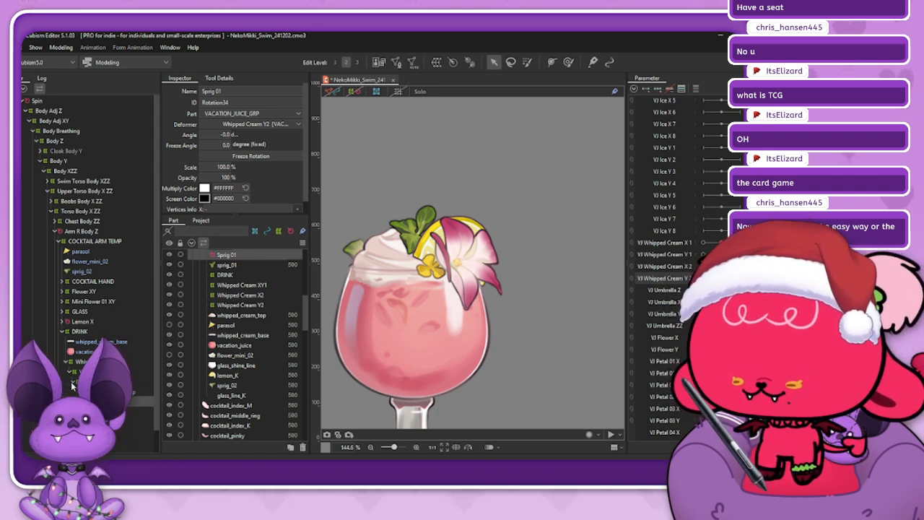
# - Create a warp deformer named "Sprig 01 XY" as the parent of the sprig_01 mesh
pyautogui.click(238, 265)
pyautogui.click(330, 91)
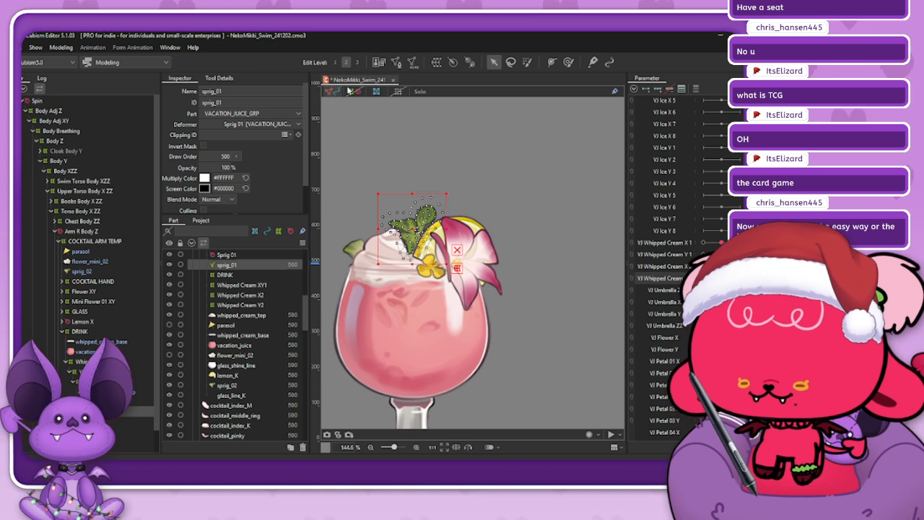
pyautogui.click(432, 66)
pyautogui.tripleClick(380, 151)
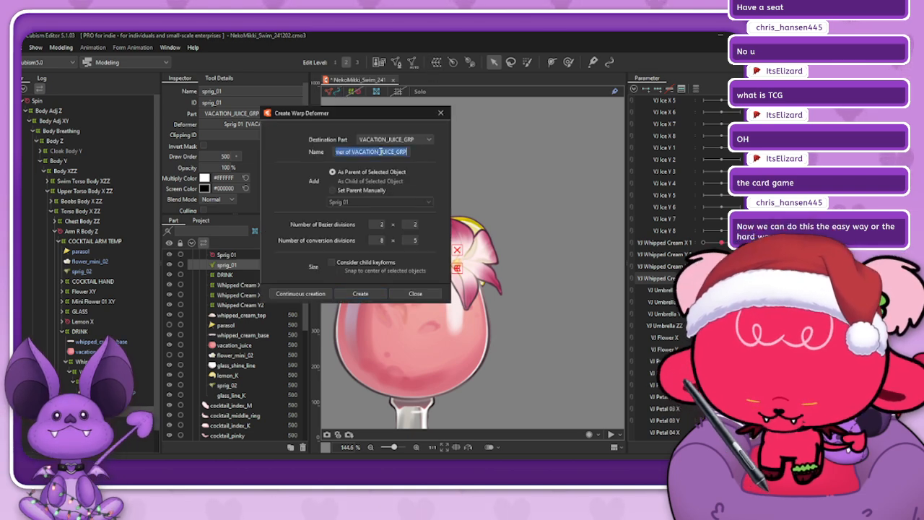
pyautogui.write('W')
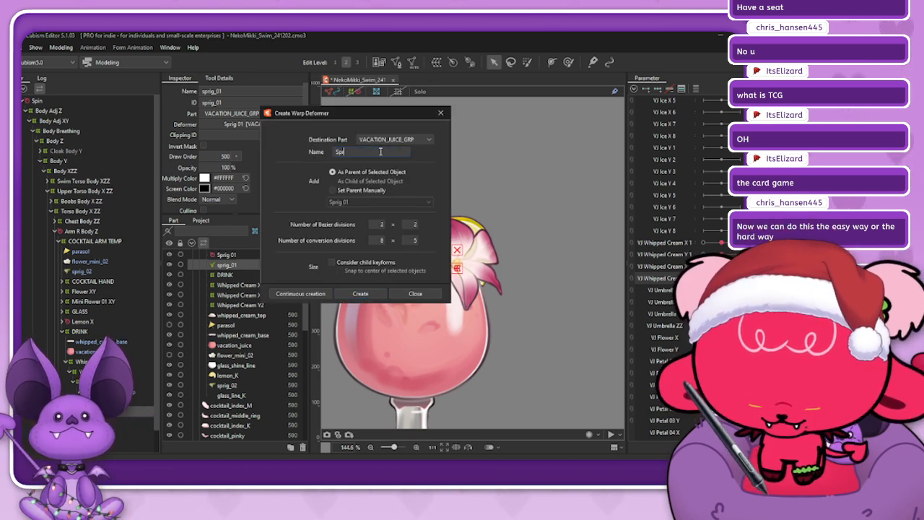
pyautogui.write('prig 01 XY')
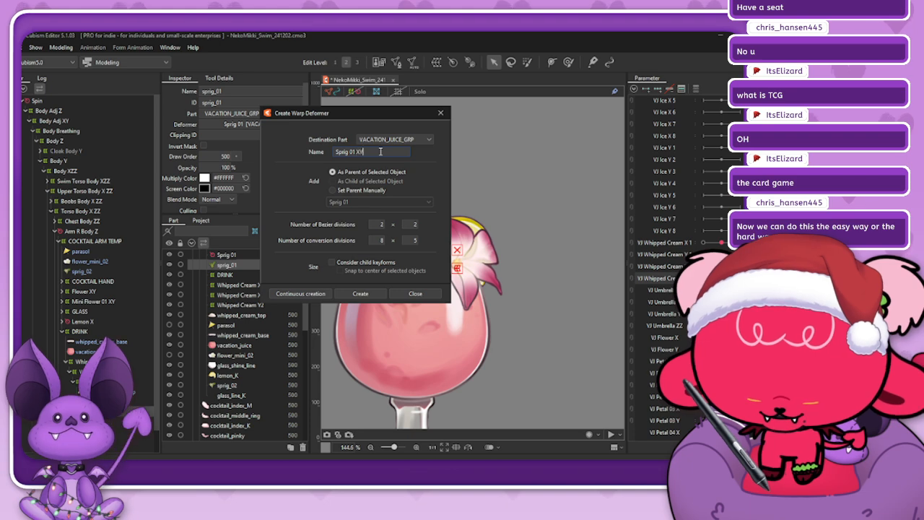
pyautogui.click(361, 293)
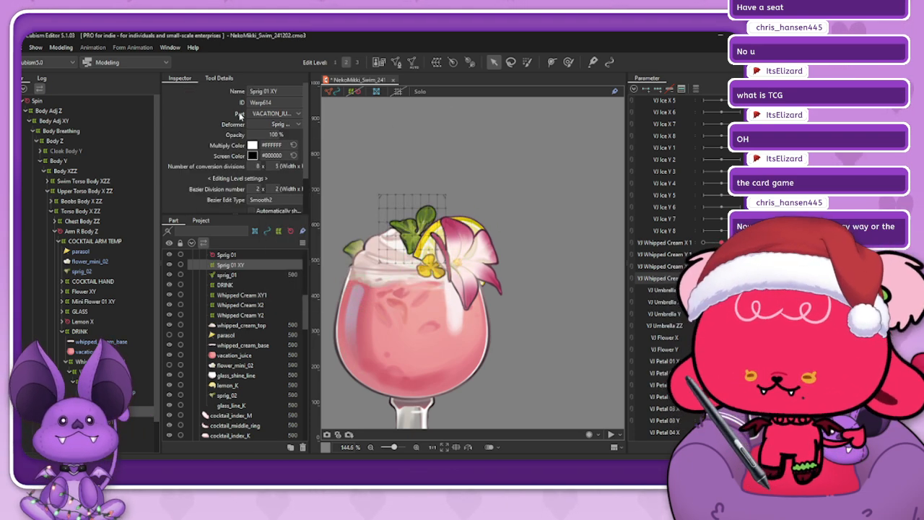
# - Set the Sprig 01 XY warp deformer's conversion divisions to 7 x 7
pyautogui.doubleClick(274, 166)
pyautogui.write('6')
pyautogui.press('Return')
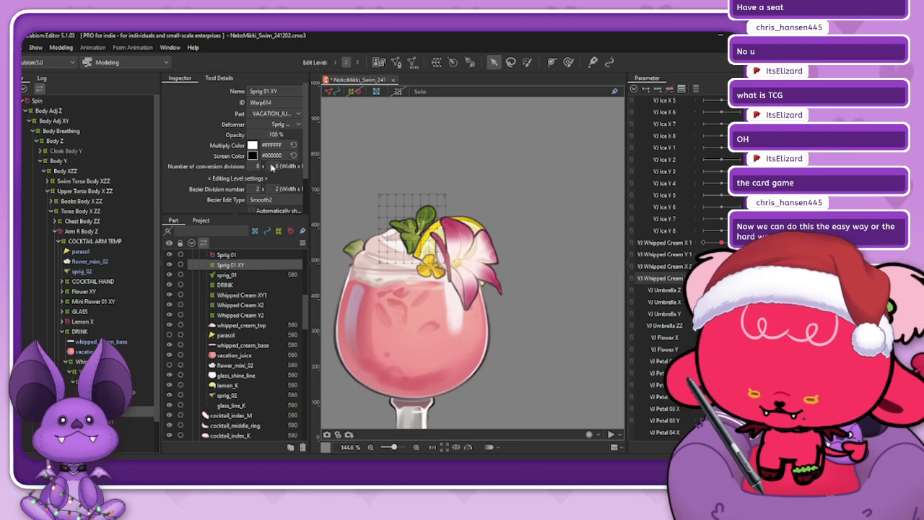
pyautogui.doubleClick(254, 167)
pyautogui.write('7')
pyautogui.press('Return')
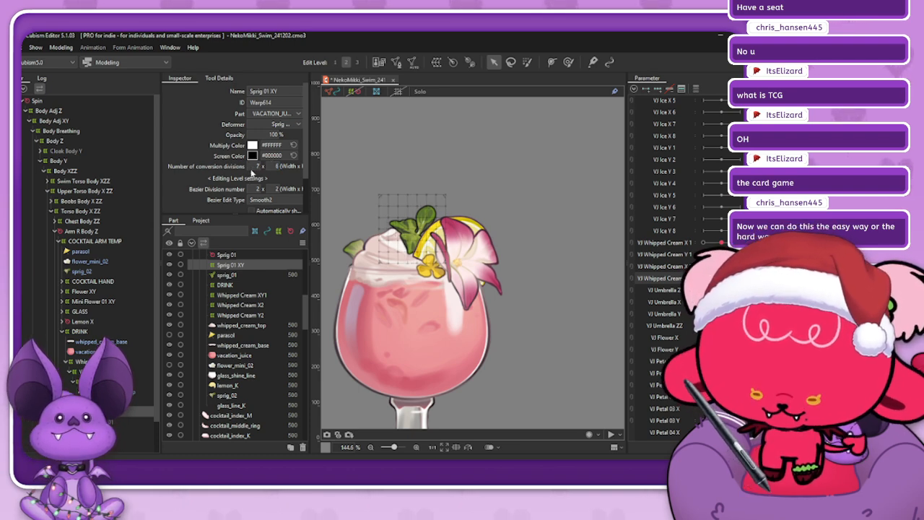
pyautogui.doubleClick(273, 167)
pyautogui.write('8')
pyautogui.press('Return')
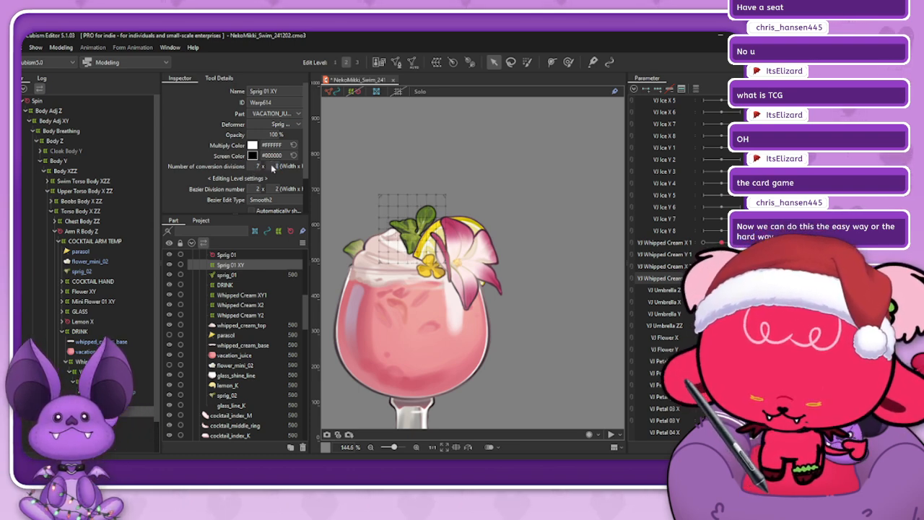
pyautogui.scroll(2, 400, 226)
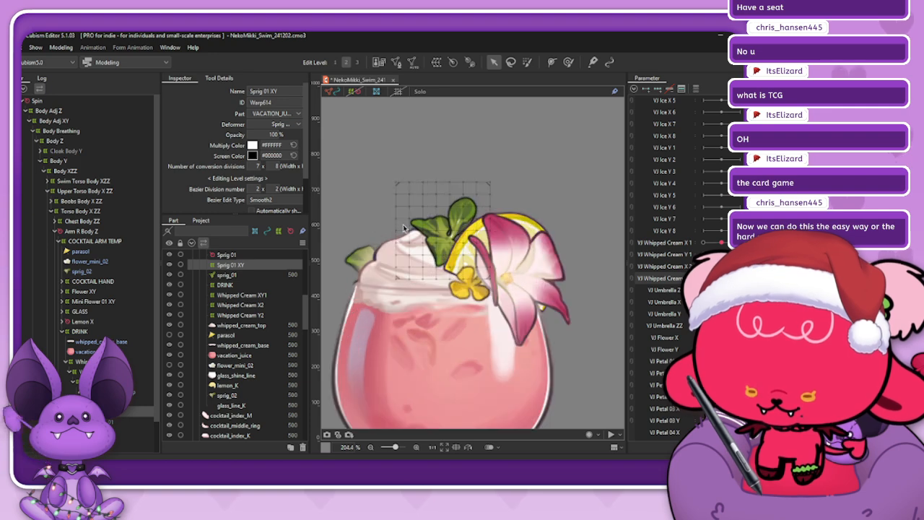
pyautogui.doubleClick(278, 166)
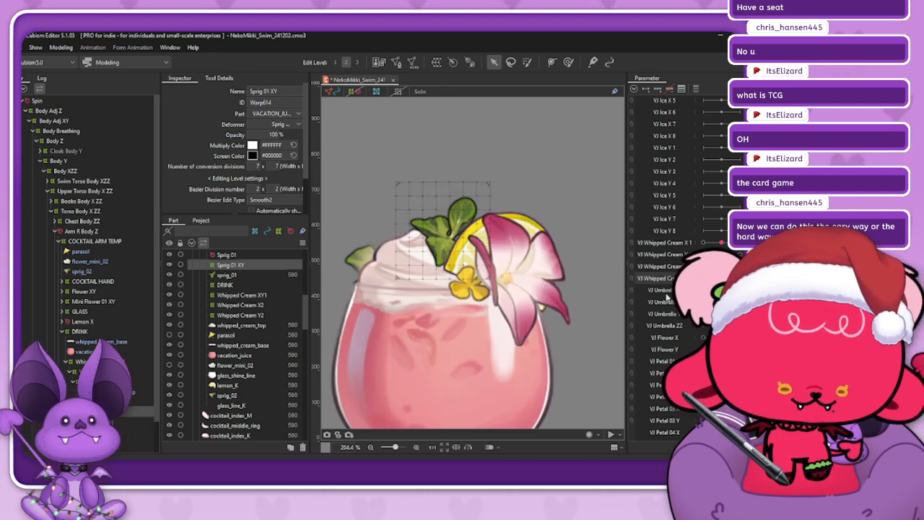
# - Bend the Sprig 01 XY warp grid to the right with the deform brush for the maximum key of Sprig 01 X
pyautogui.scroll(-5, 666, 298)
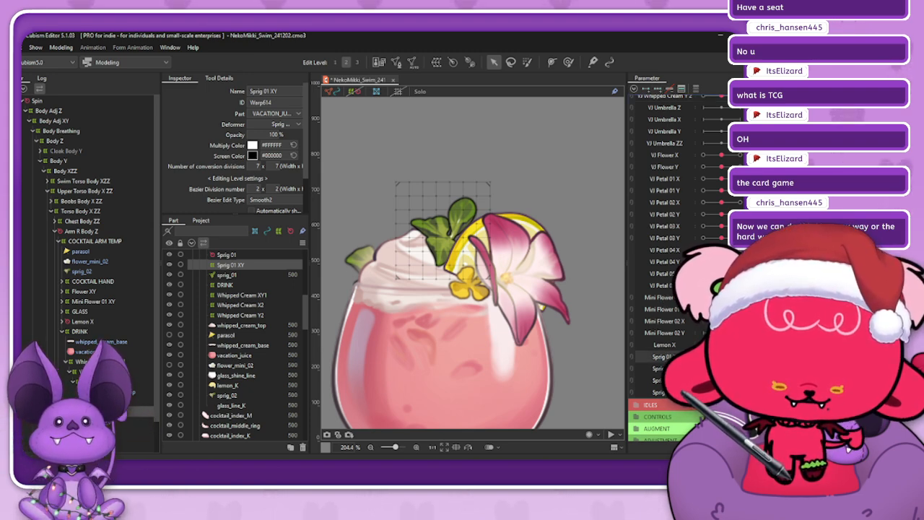
pyautogui.click(353, 92)
pyautogui.click(569, 62)
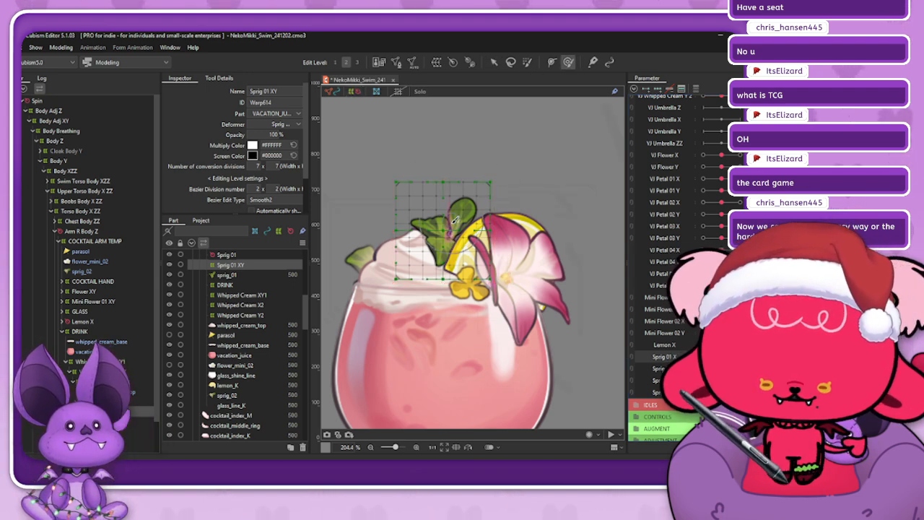
pyautogui.moveTo(434, 183)
pyautogui.mouseDown()
pyautogui.moveTo(436, 197)
pyautogui.moveTo(453, 175)
pyautogui.mouseUp()
pyautogui.moveTo(470, 175)
pyautogui.mouseDown()
pyautogui.moveTo(482, 168)
pyautogui.moveTo(501, 188)
pyautogui.mouseUp()
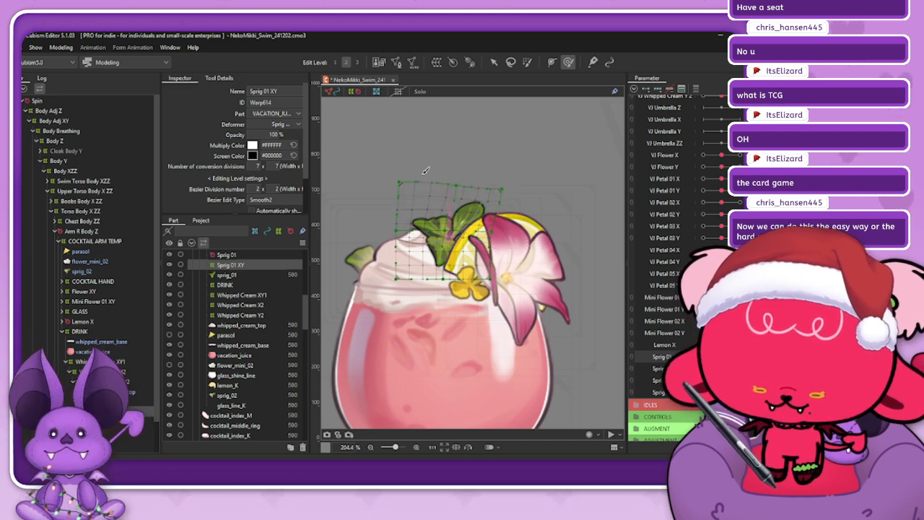
pyautogui.moveTo(421, 176); pyautogui.dragTo(426, 171)
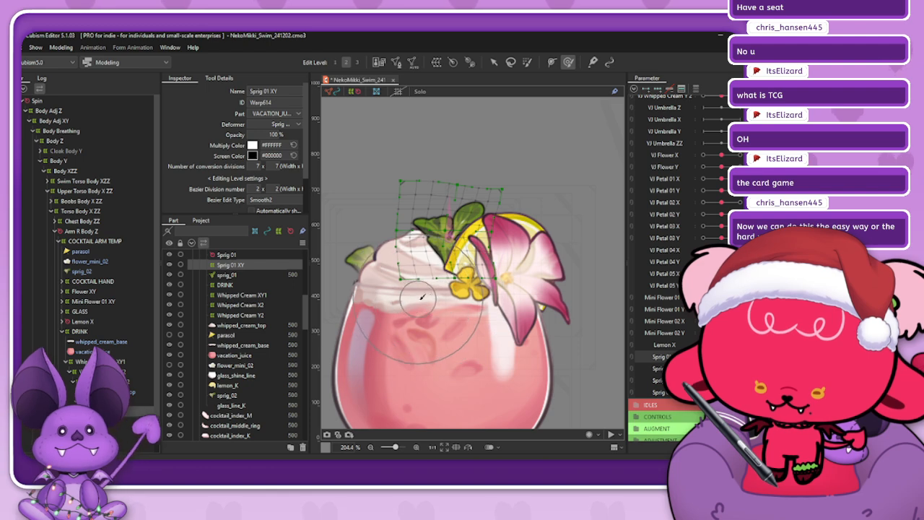
pyautogui.moveTo(740, 357)
pyautogui.mouseDown()
pyautogui.moveTo(721, 357)
pyautogui.moveTo(740, 357)
pyautogui.mouseUp()
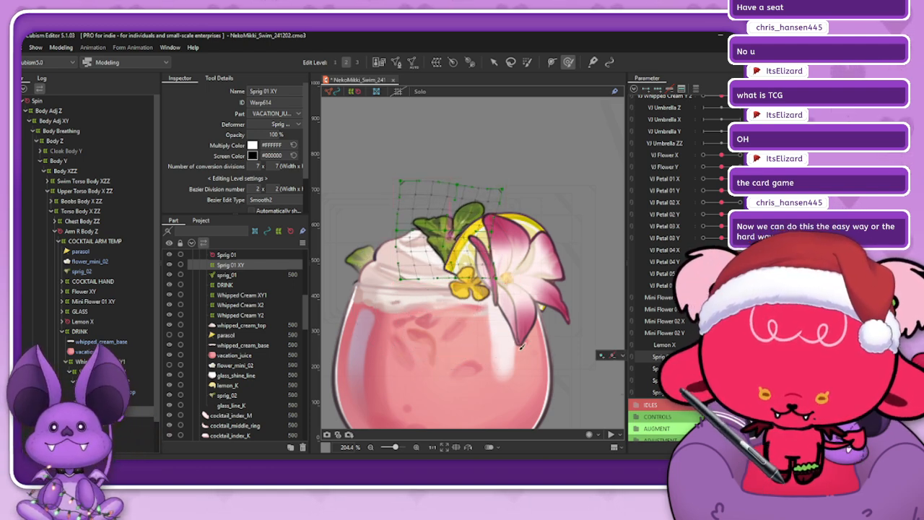
# - Solo the sprig_01 mesh with its warp deformer and refine the sprig's rightward bend on Sprig 01 XY
pyautogui.keyDown('ctrl'); pyautogui.click(227, 275); pyautogui.keyUp('ctrl')
pyautogui.click(418, 91)
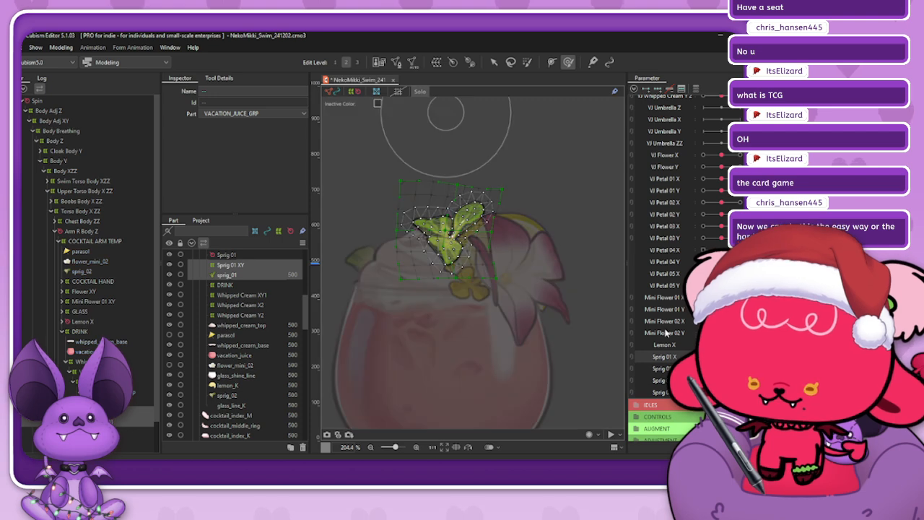
pyautogui.click(230, 265)
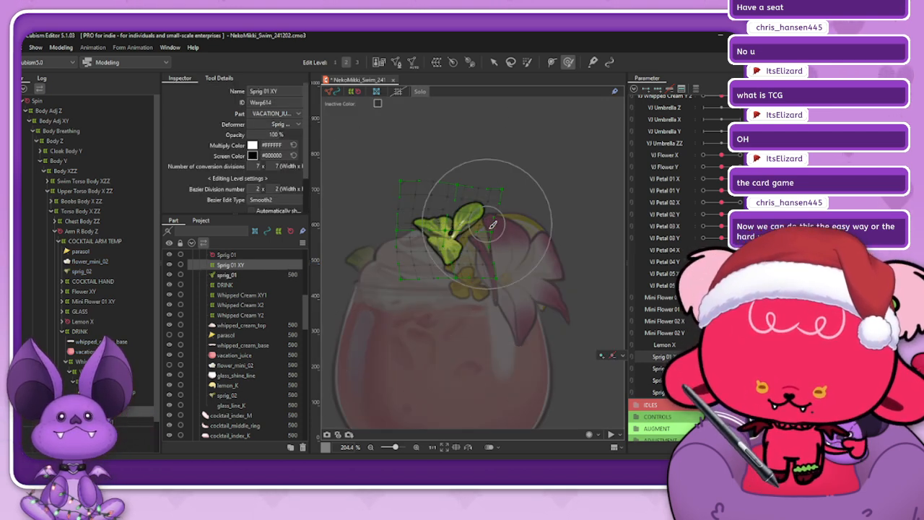
pyautogui.moveTo(485, 225); pyautogui.dragTo(466, 191)
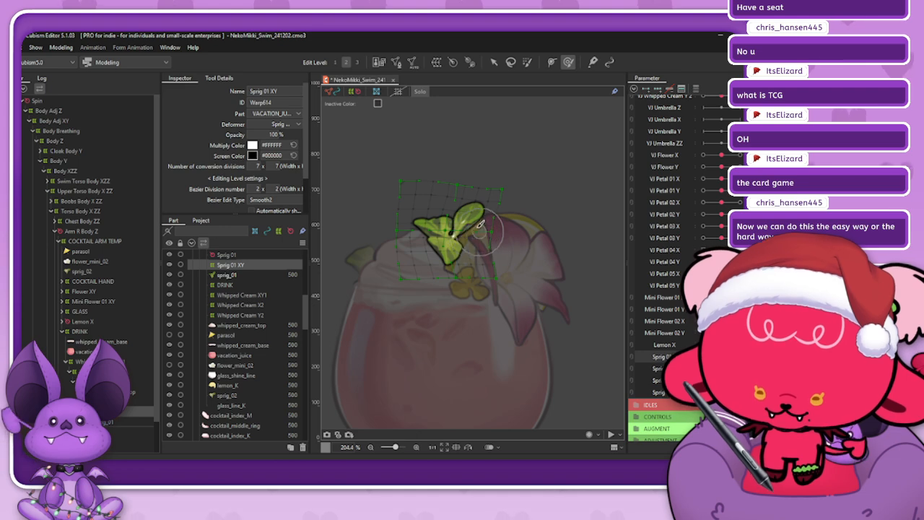
# - Mirror the Sprig 01 X bend onto the parameter's opposite extreme, then preview the motion and turn Solo off
pyautogui.moveTo(739, 356); pyautogui.dragTo(721, 357)
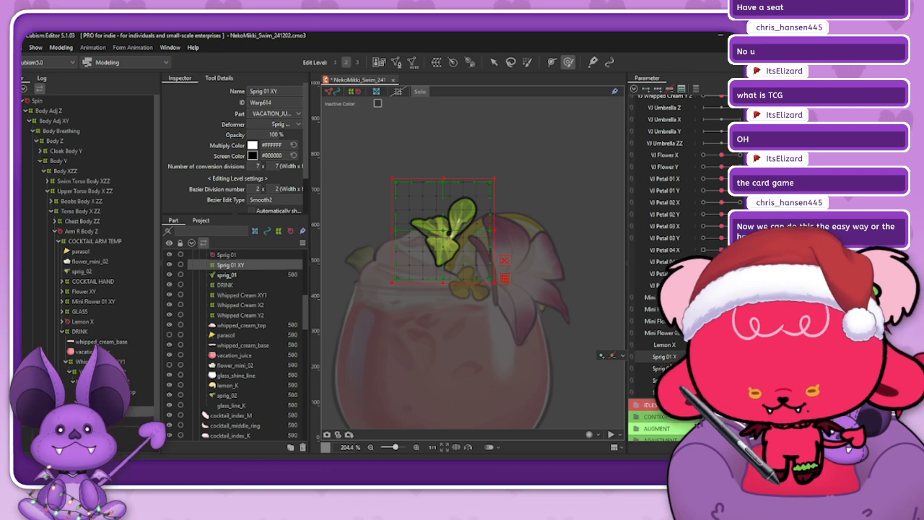
pyautogui.hotkey('ctrl', 'shift', 'v')
pyautogui.click(376, 290)
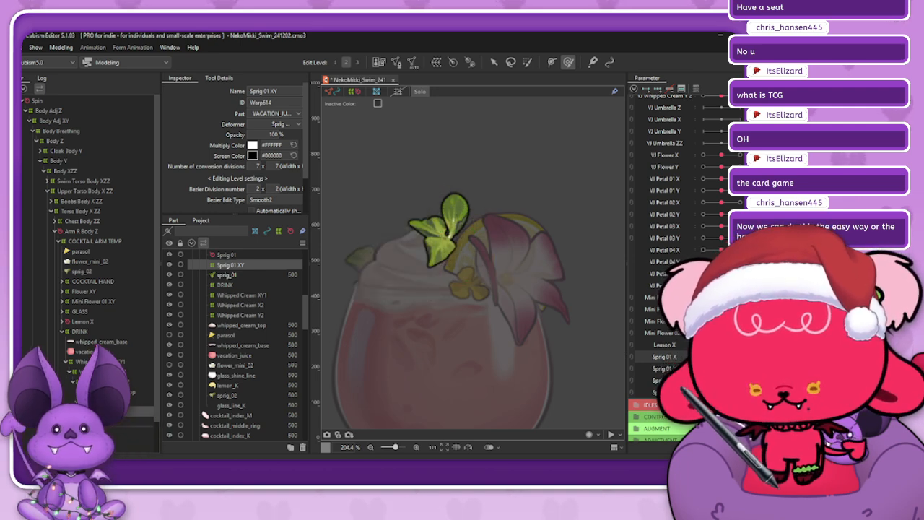
pyautogui.moveTo(704, 357); pyautogui.dragTo(739, 356)
pyautogui.moveTo(739, 356)
pyautogui.mouseDown()
pyautogui.moveTo(704, 357)
pyautogui.moveTo(739, 356)
pyautogui.mouseUp()
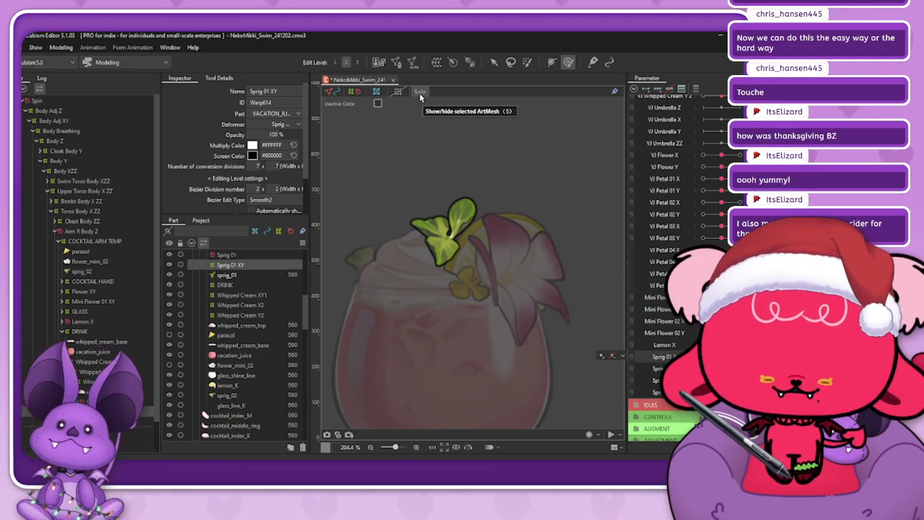
pyautogui.click(417, 92)
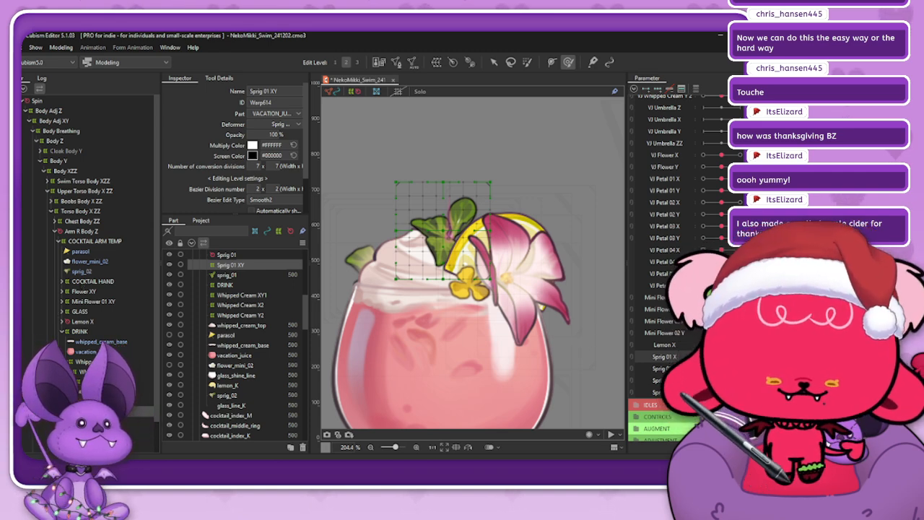
pyautogui.moveTo(722, 356)
pyautogui.mouseDown()
pyautogui.moveTo(708, 357)
pyautogui.moveTo(722, 357)
pyautogui.mouseUp()
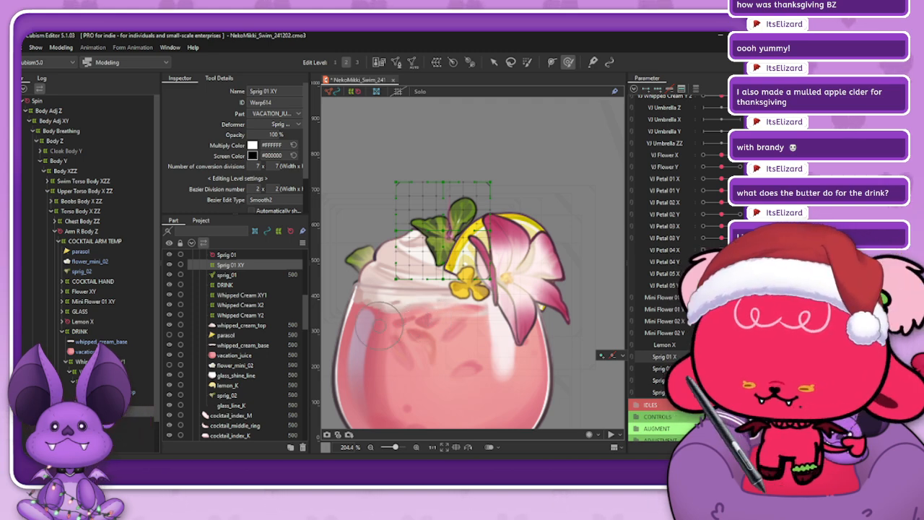
# - Solo sprig_01 with its warp deformer and push the Sprig 01 XY grid upward with the deform brush for the maximum key of Sprig 01 Y
pyautogui.moveTo(721, 356)
pyautogui.mouseDown()
pyautogui.moveTo(704, 357)
pyautogui.moveTo(740, 356)
pyautogui.moveTo(722, 356)
pyautogui.mouseUp()
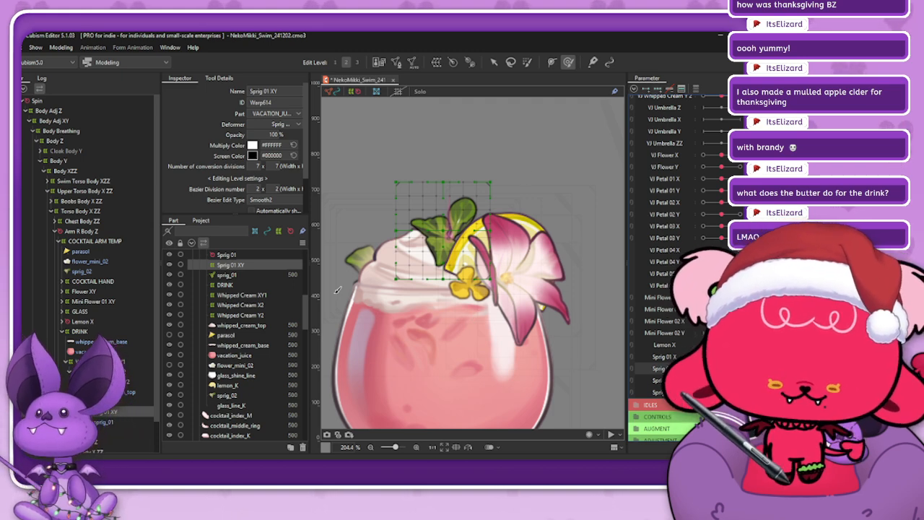
pyautogui.keyDown('ctrl'); pyautogui.click(133, 420); pyautogui.keyUp('ctrl')
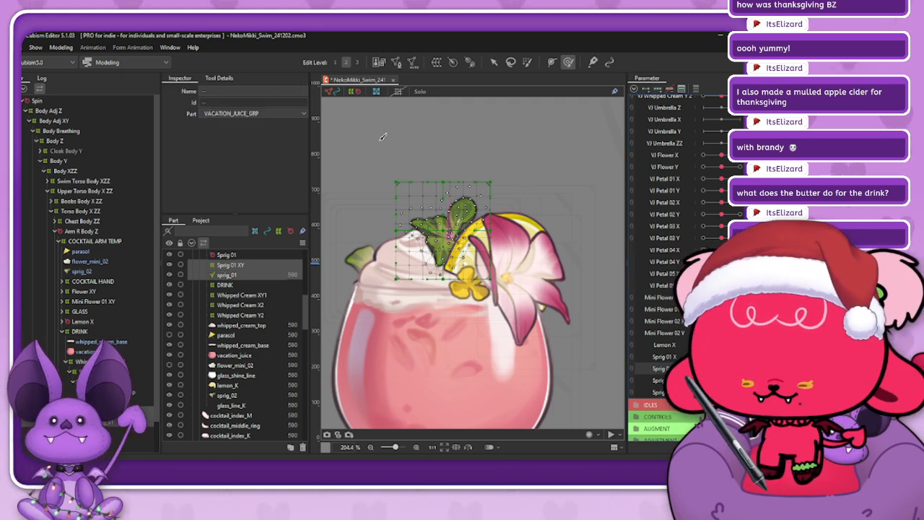
pyautogui.click(424, 92)
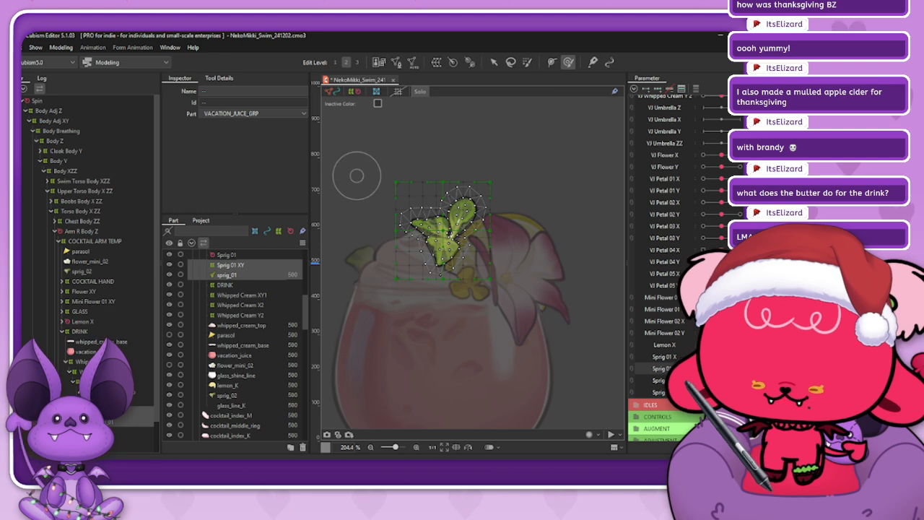
pyautogui.click(132, 411)
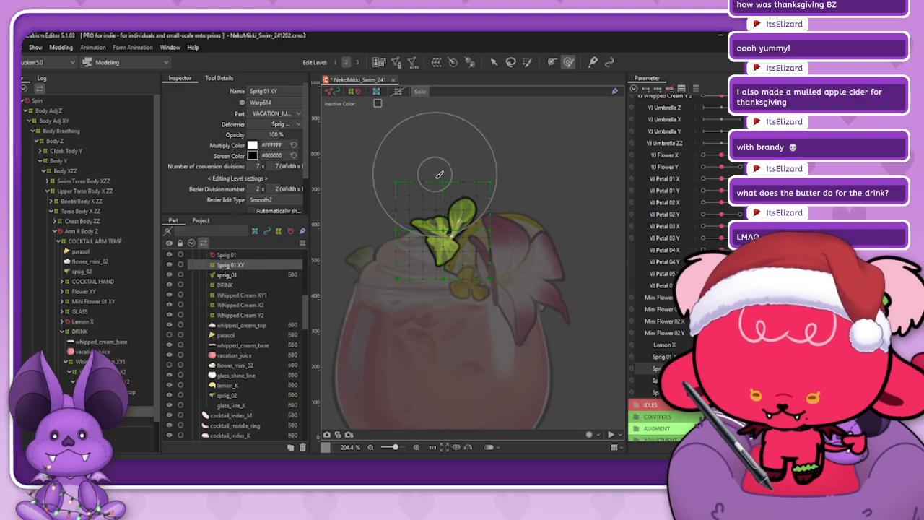
pyautogui.moveTo(441, 176); pyautogui.dragTo(442, 166)
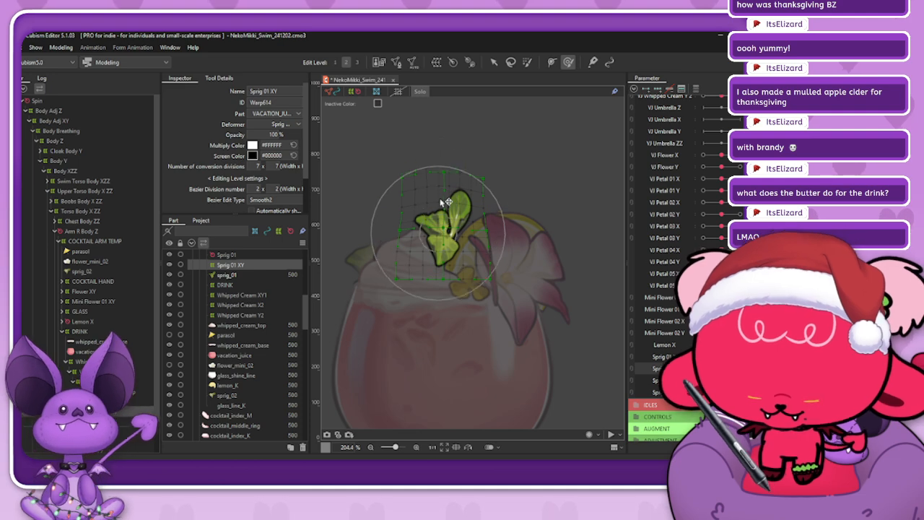
pyautogui.press('b')
pyautogui.moveTo(441, 183)
pyautogui.mouseDown()
pyautogui.moveTo(441, 198)
pyautogui.moveTo(445, 185)
pyautogui.mouseUp()
pyautogui.press('b')
pyautogui.moveTo(445, 315); pyautogui.dragTo(446, 321)
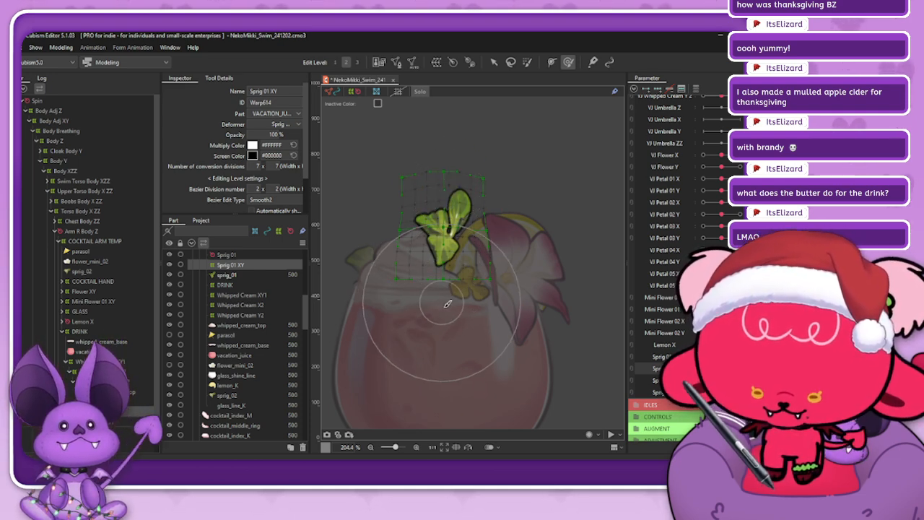
pyautogui.press('b')
pyautogui.moveTo(442, 280); pyautogui.dragTo(444, 273)
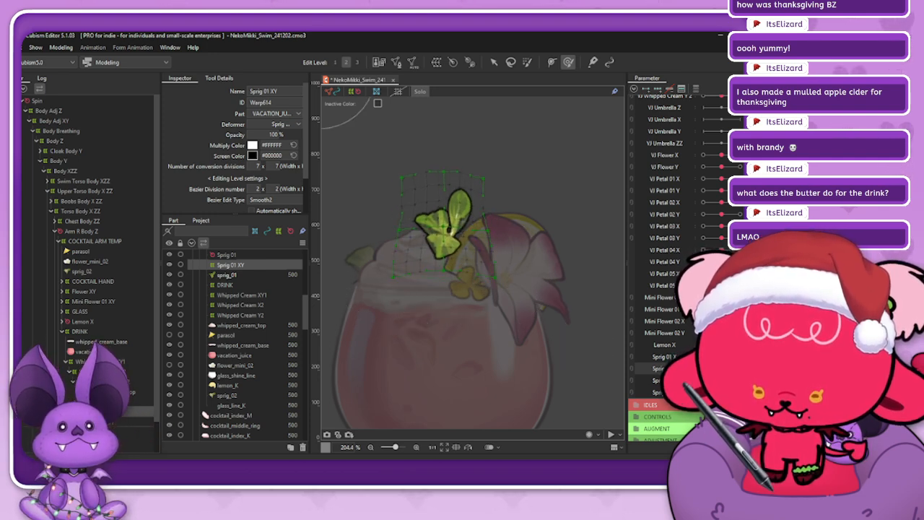
# - Mirror the Sprig 01 Y deformation onto the parameter's opposite extreme, then turn Solo off and preview the motion with the selection hidden
pyautogui.moveTo(739, 368); pyautogui.dragTo(721, 368)
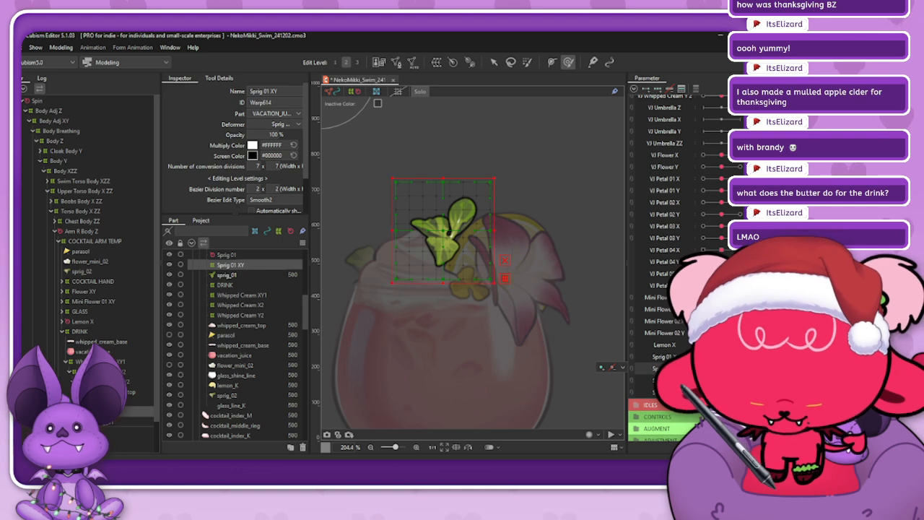
pyautogui.hotkey('ctrl', 'shift', 'v')
pyautogui.click(376, 293)
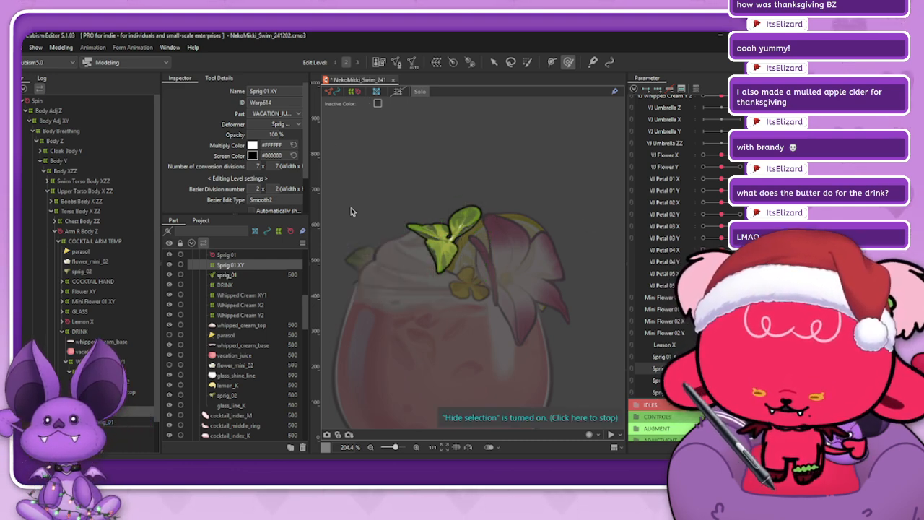
pyautogui.click(437, 104)
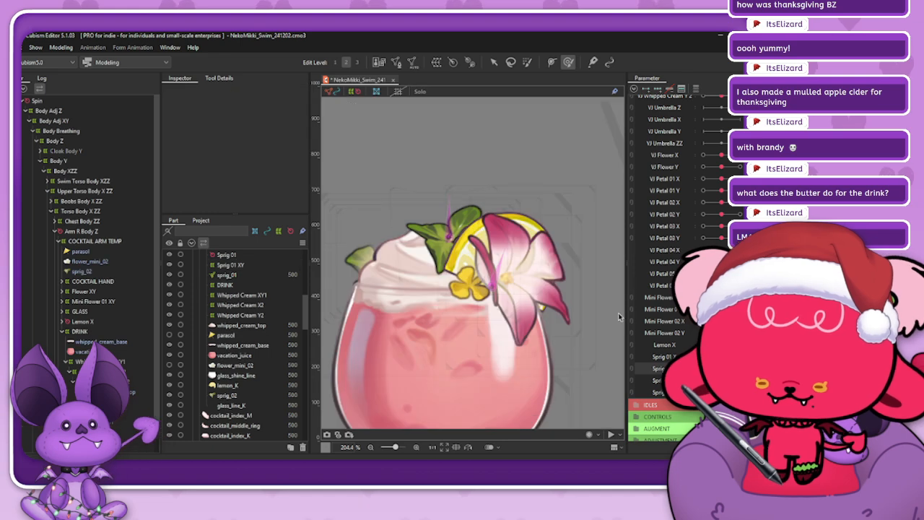
pyautogui.hotkey('ctrl', 'h')
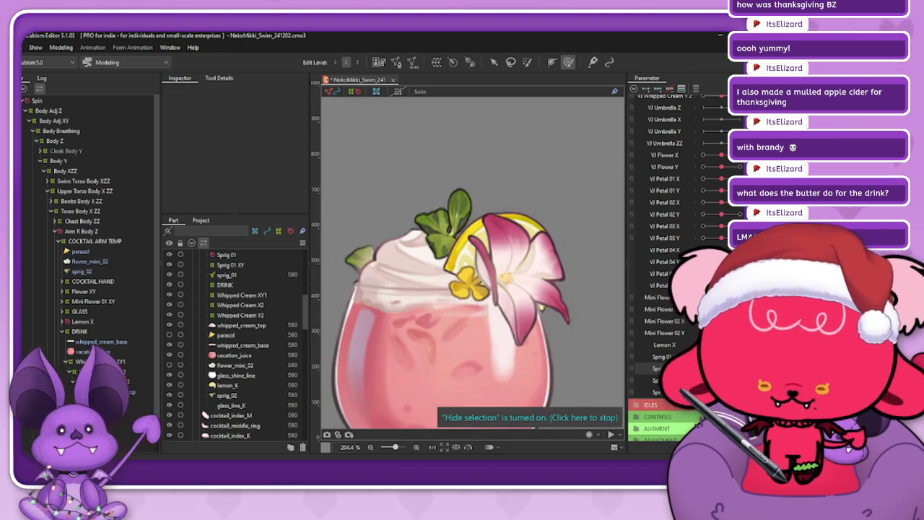
pyautogui.click(720, 368)
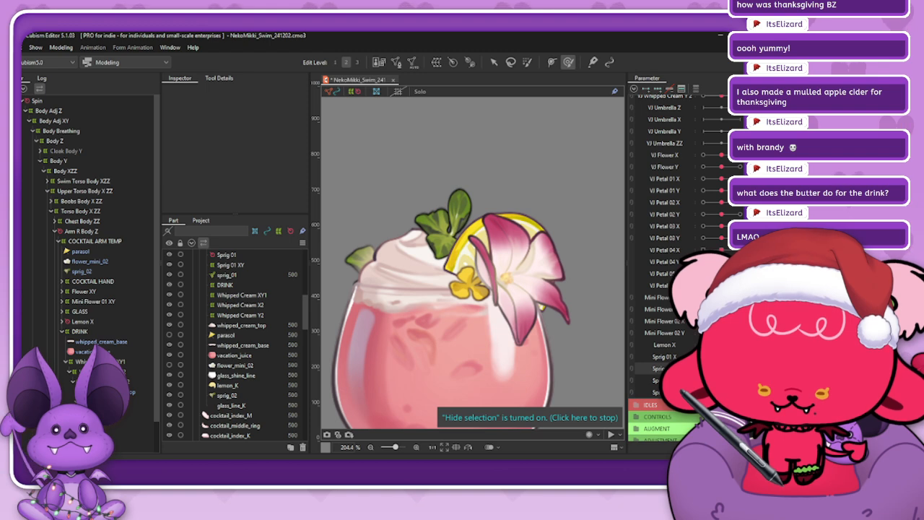
# - Synthesize the corner forms of the Sprig 01 XY warp deformer and preview them with Sprig 01 X and Sprig 01 Y linked
pyautogui.click(231, 265)
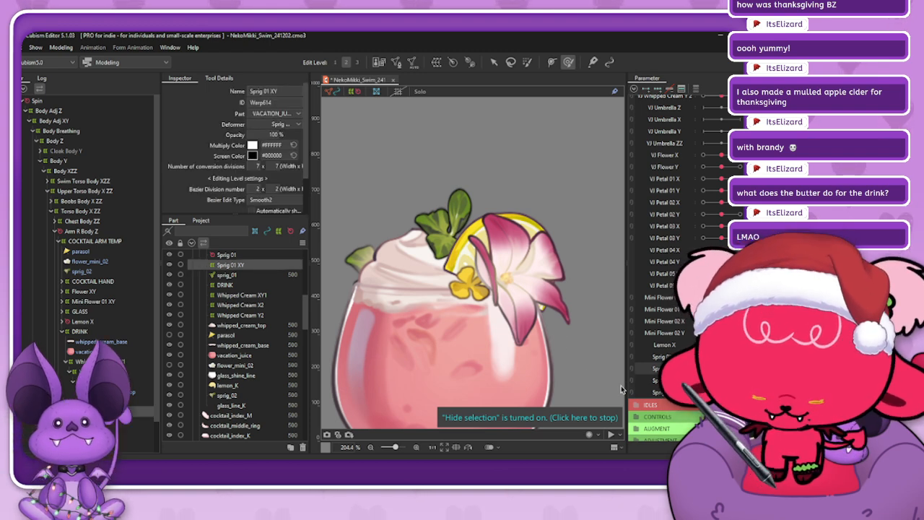
pyautogui.hotkey('ctrl', '4')
pyautogui.press('Return')
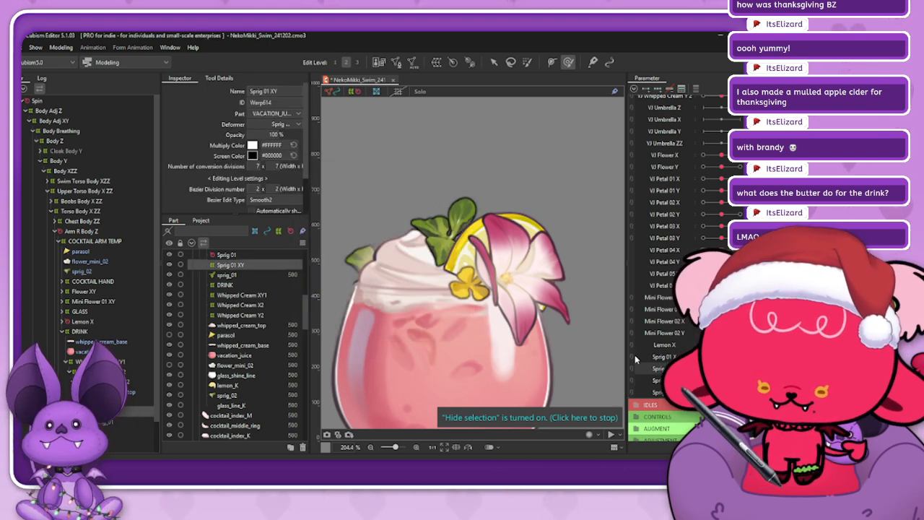
pyautogui.click(632, 358)
pyautogui.moveTo(721, 372)
pyautogui.mouseDown()
pyautogui.moveTo(733, 362)
pyautogui.moveTo(709, 364)
pyautogui.moveTo(710, 385)
pyautogui.moveTo(731, 374)
pyautogui.moveTo(710, 371)
pyautogui.moveTo(722, 363)
pyautogui.moveTo(731, 377)
pyautogui.moveTo(722, 362)
pyautogui.moveTo(711, 374)
pyautogui.moveTo(730, 365)
pyautogui.moveTo(711, 372)
pyautogui.moveTo(728, 382)
pyautogui.mouseUp()
pyautogui.click(721, 372)
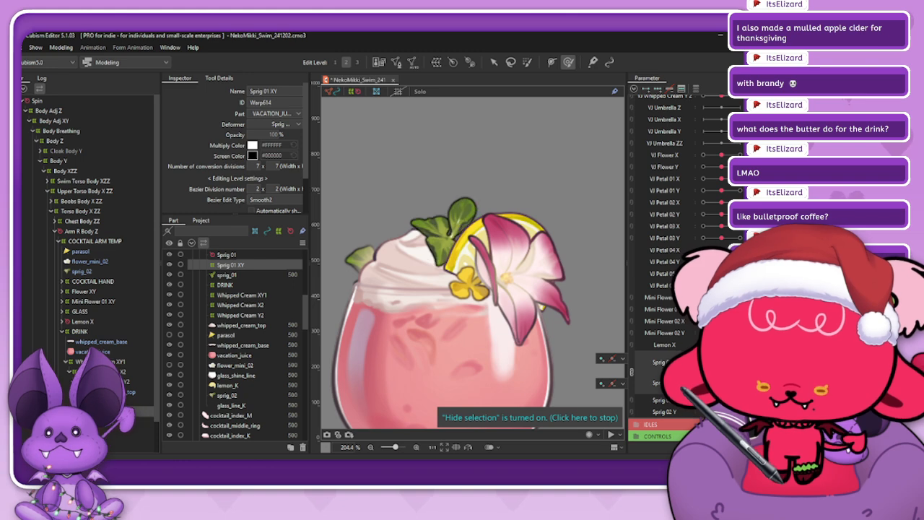
pyautogui.click(632, 373)
# - Add keys at -0.8 and 0.8 to Sprig 01 Y for the Sprig 01 XY warp deformer
pyautogui.doubleClick(715, 368)
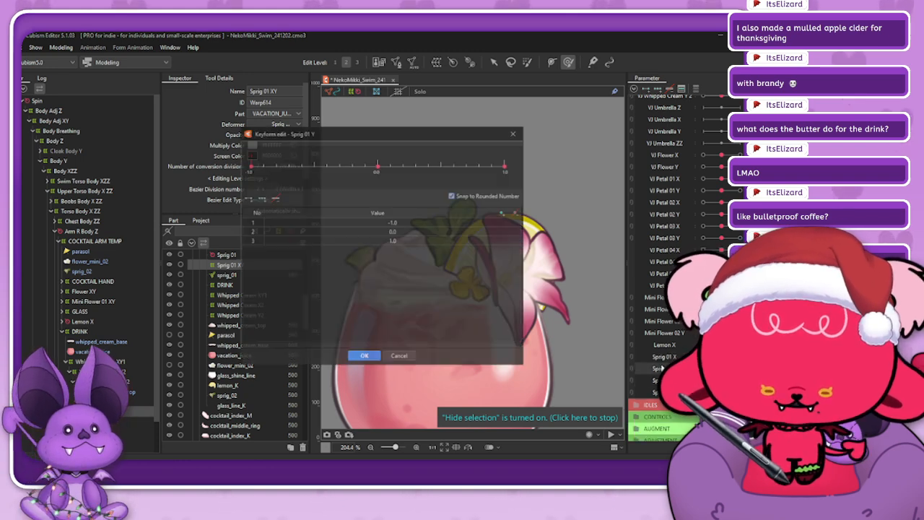
pyautogui.click(480, 165)
pyautogui.click(275, 165)
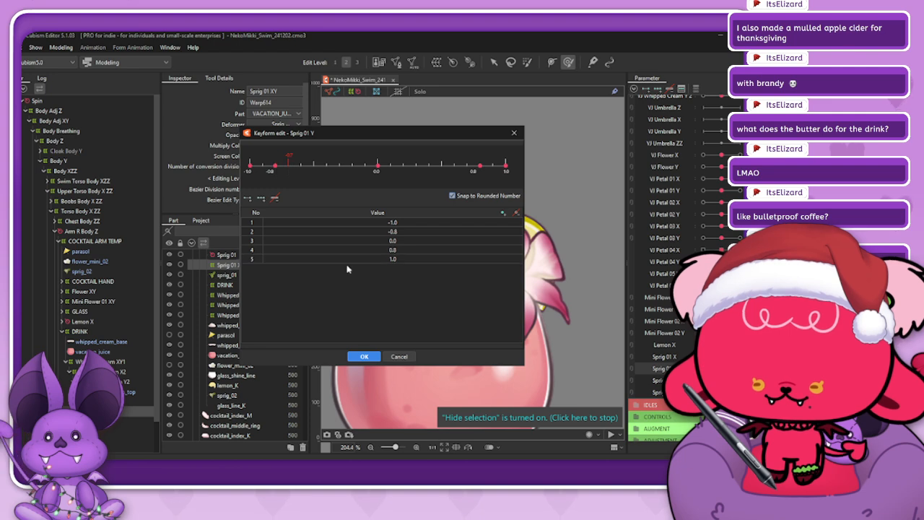
pyautogui.click(363, 357)
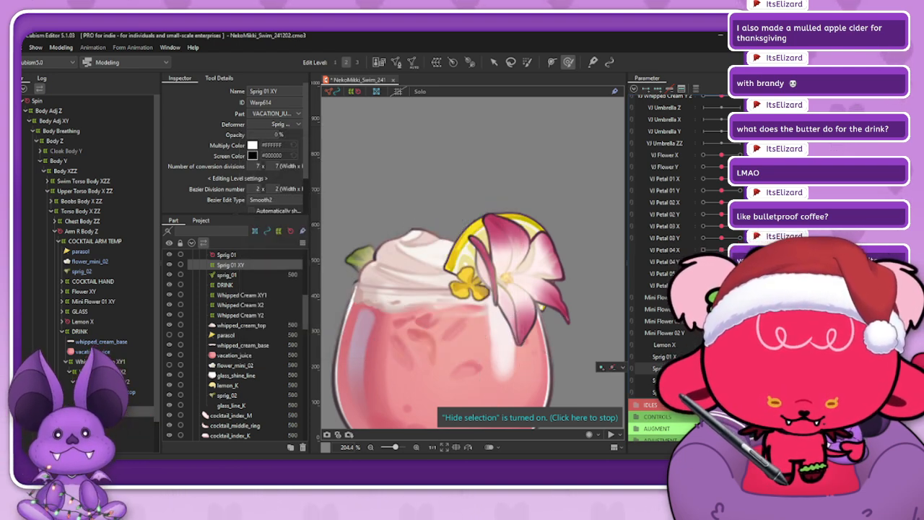
pyautogui.moveTo(703, 368)
pyautogui.mouseDown()
pyautogui.moveTo(739, 368)
pyautogui.moveTo(704, 368)
pyautogui.mouseUp()
pyautogui.hotkey('ctrl', 'f')
pyautogui.click(367, 336)
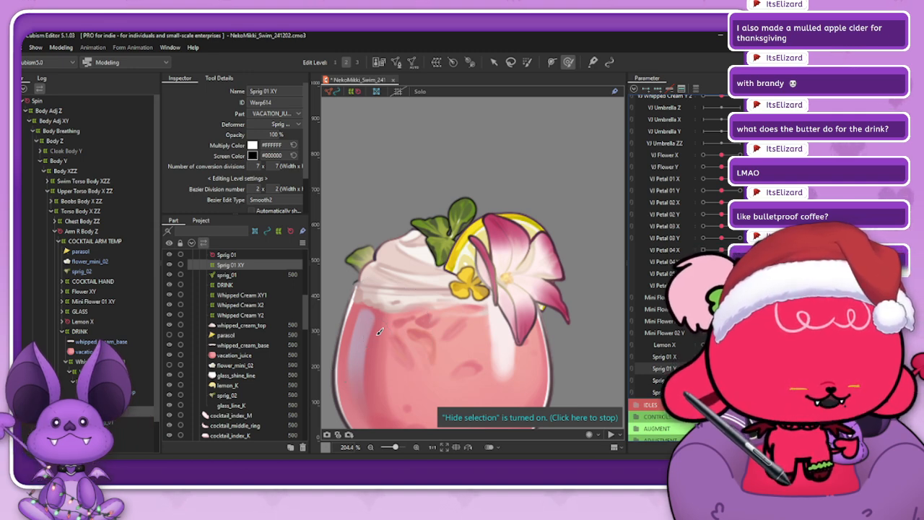
# - Preview the sprig's diagonal motion with Sprig 01 X and Sprig 01 Y linked, then separate the two parameters
pyautogui.click(631, 358)
pyautogui.moveTo(721, 373)
pyautogui.mouseDown()
pyautogui.moveTo(734, 371)
pyautogui.moveTo(713, 379)
pyautogui.moveTo(714, 365)
pyautogui.moveTo(732, 367)
pyautogui.moveTo(713, 376)
pyautogui.moveTo(721, 373)
pyautogui.mouseUp()
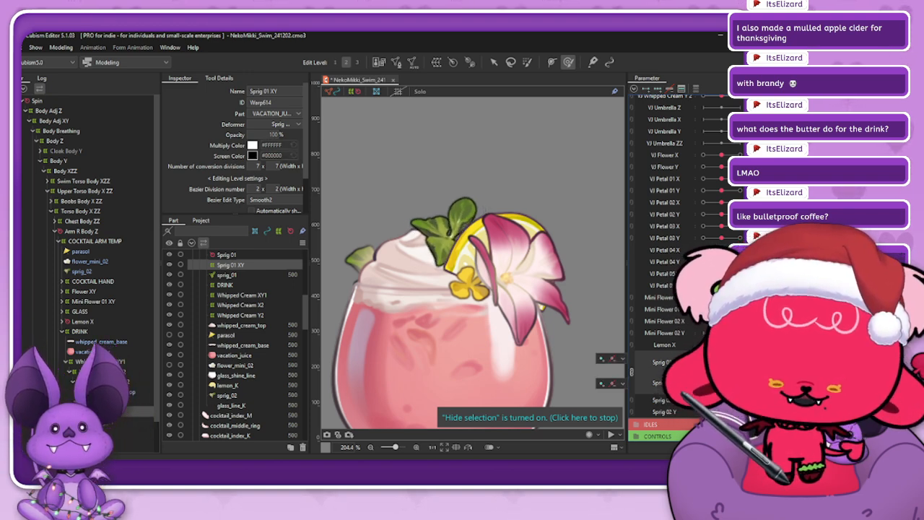
pyautogui.click(631, 372)
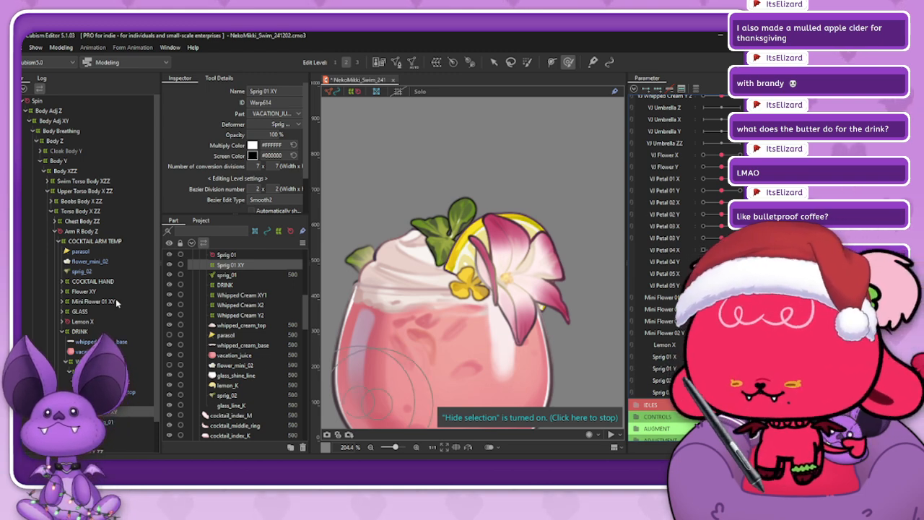
# - Check the mesh of flower_mini_02, solo the flower and regenerate its mesh with the automatic mesh preset Set_03
pyautogui.click(81, 271)
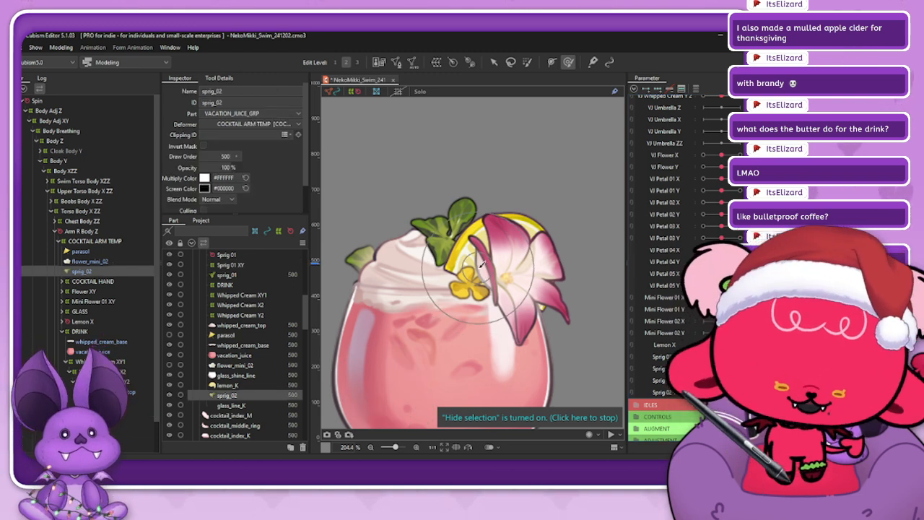
pyautogui.click(88, 261)
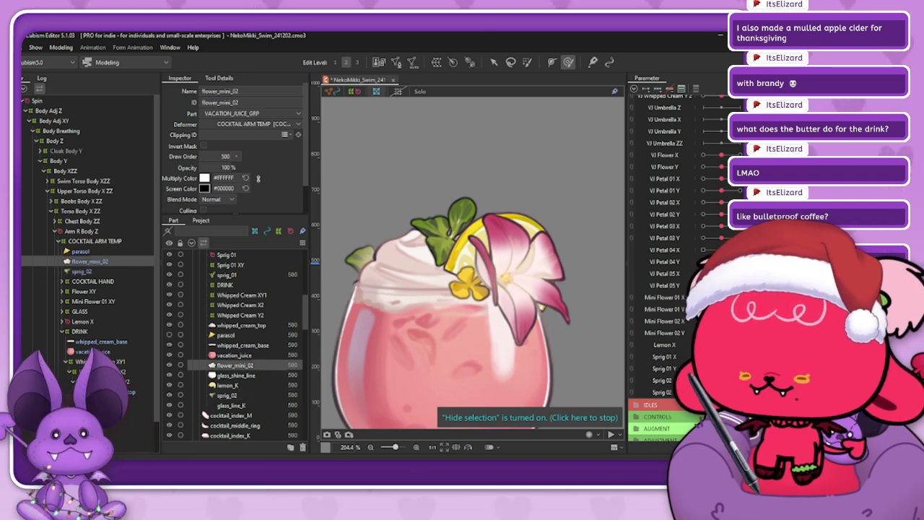
pyautogui.click(396, 63)
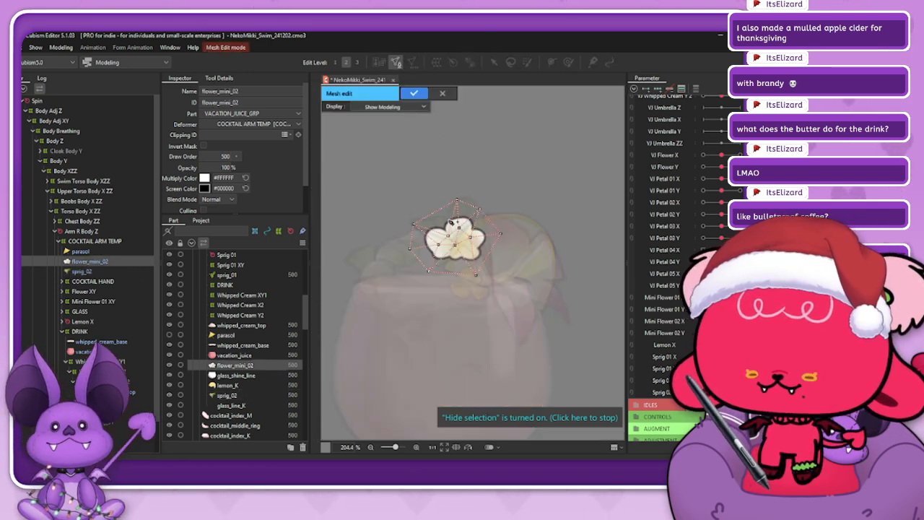
pyautogui.scroll(2, 447, 225)
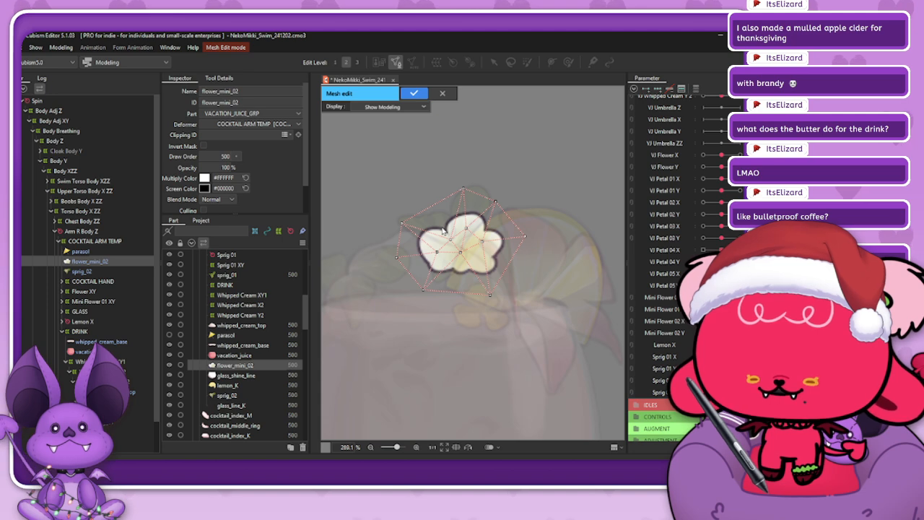
pyautogui.click(414, 93)
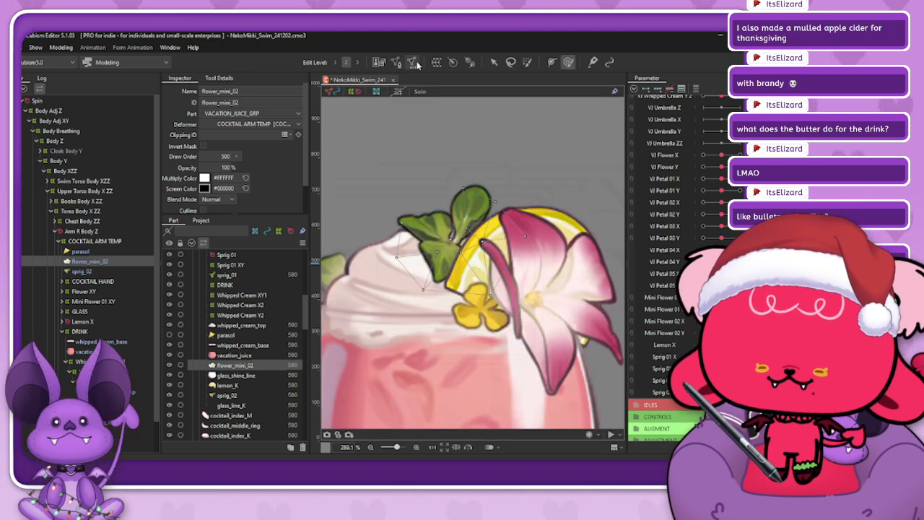
pyautogui.click(422, 91)
pyautogui.click(412, 62)
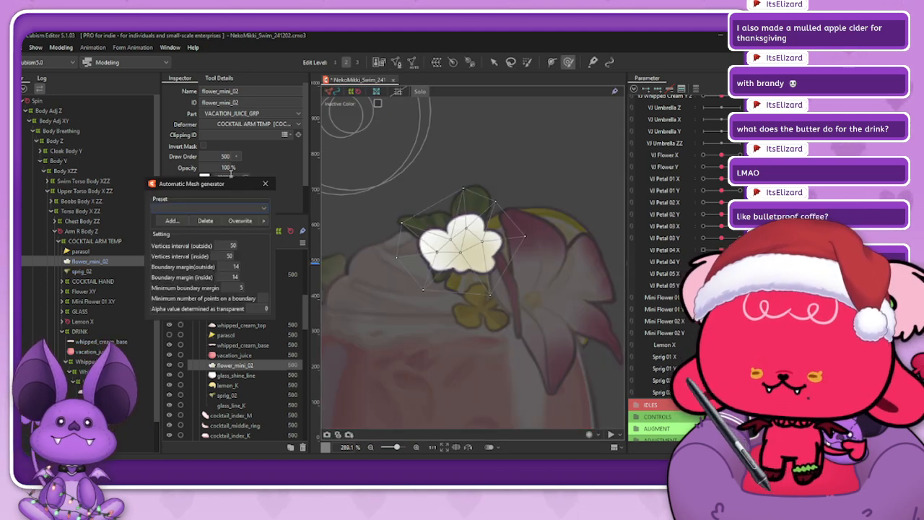
pyautogui.click(209, 208)
pyautogui.click(194, 291)
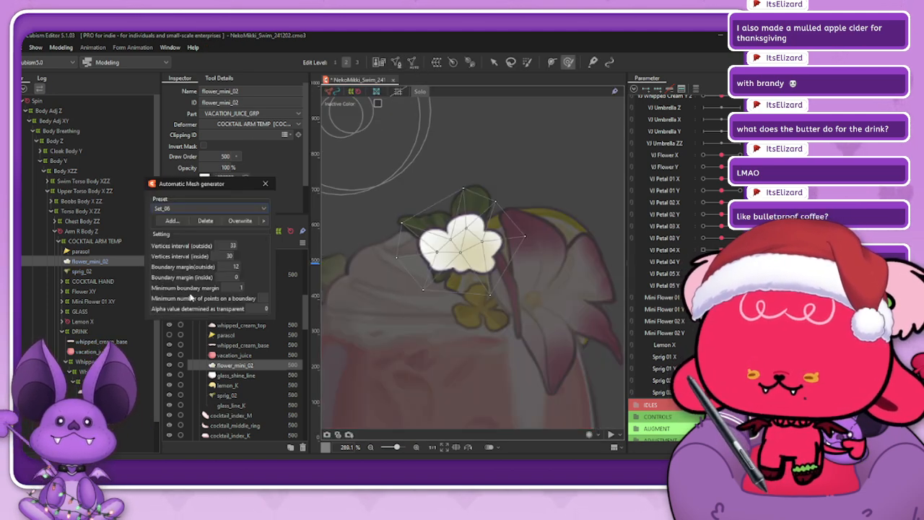
pyautogui.click(210, 209)
pyautogui.click(174, 264)
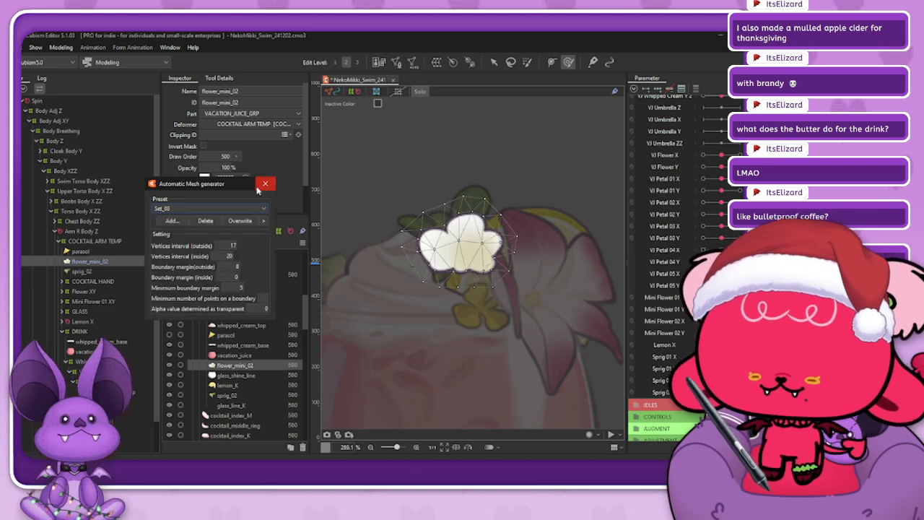
pyautogui.click(264, 184)
# - Start editing the mesh of flower_mini_02 and clear the vertices inside the flower's outline
pyautogui.click(396, 62)
pyautogui.scroll(2, 466, 238)
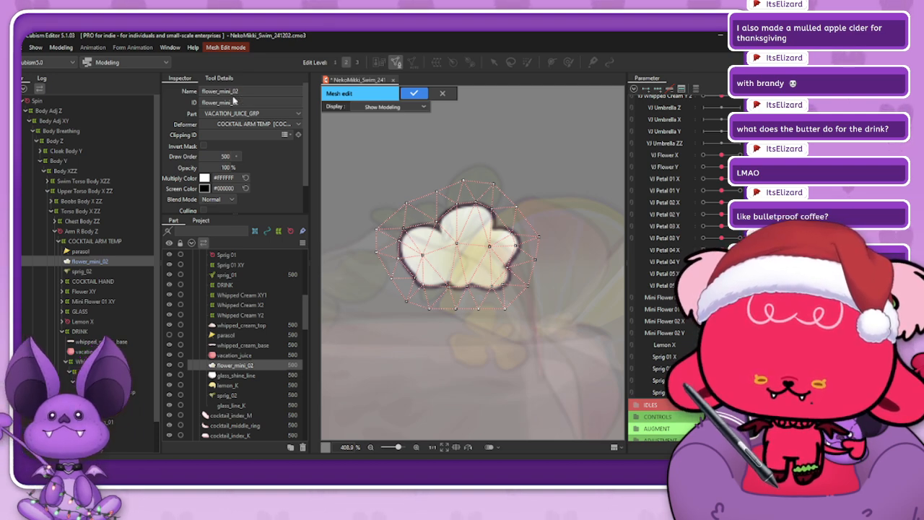
pyautogui.click(220, 79)
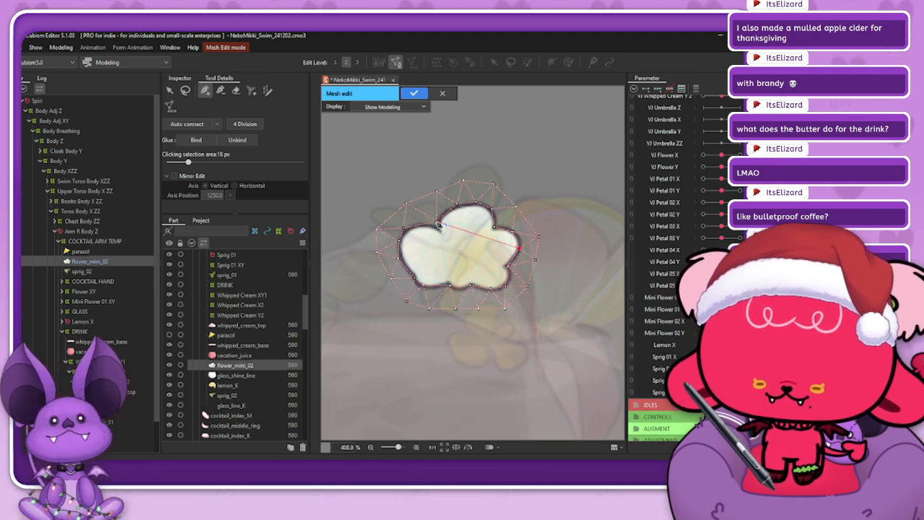
pyautogui.click(185, 91)
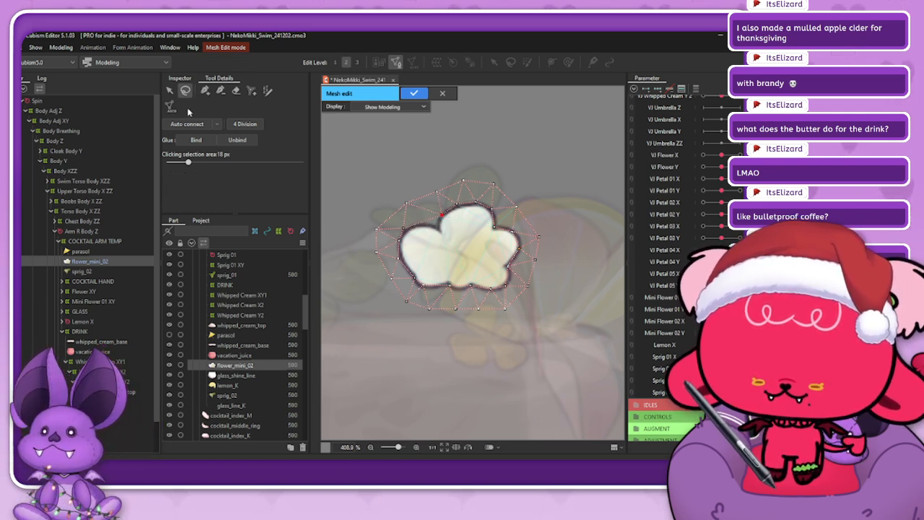
pyautogui.click(205, 91)
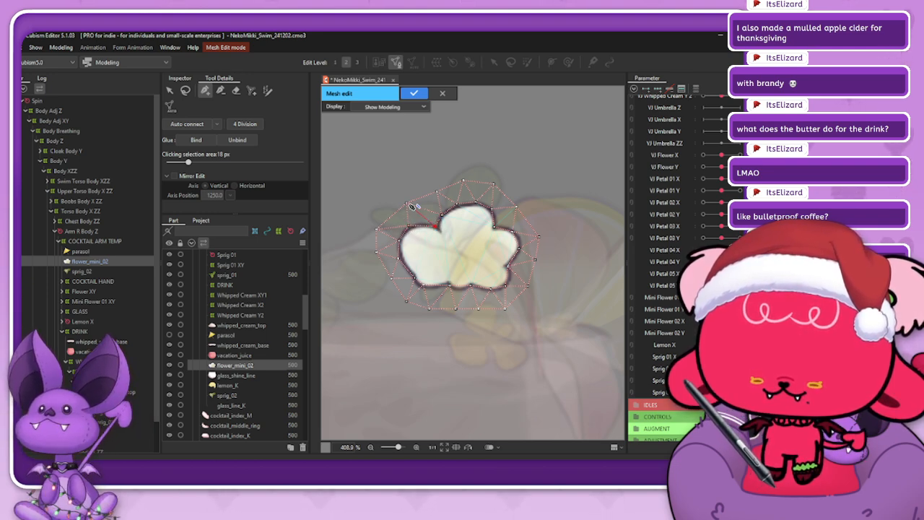
# - Rework the outer mesh boundary of flower_mini_02 by removing the upper-left vertex and repositioning or adding vertices around the left petal
pyautogui.click(221, 91)
pyautogui.click(410, 206)
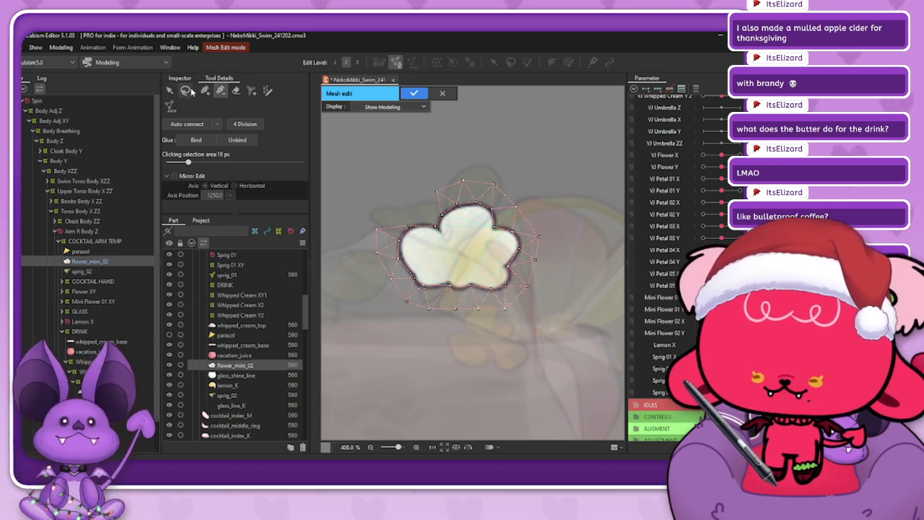
pyautogui.click(205, 91)
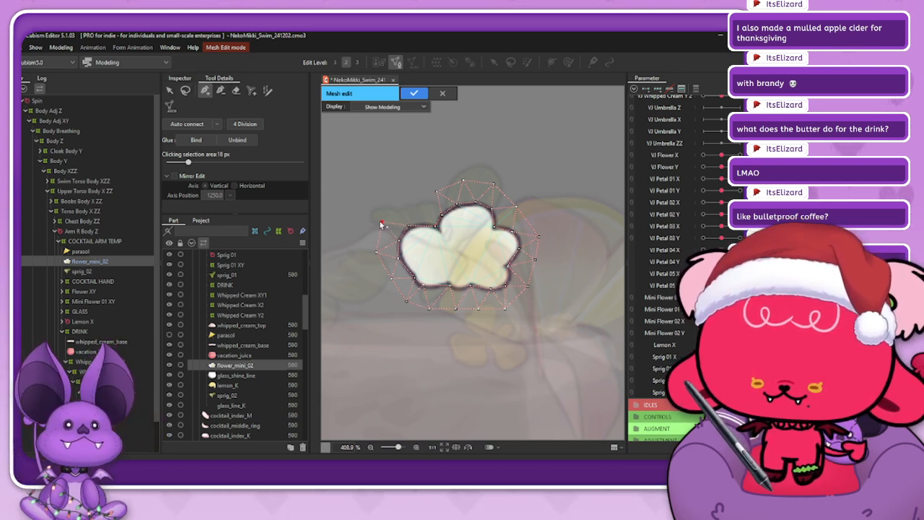
pyautogui.click(402, 206)
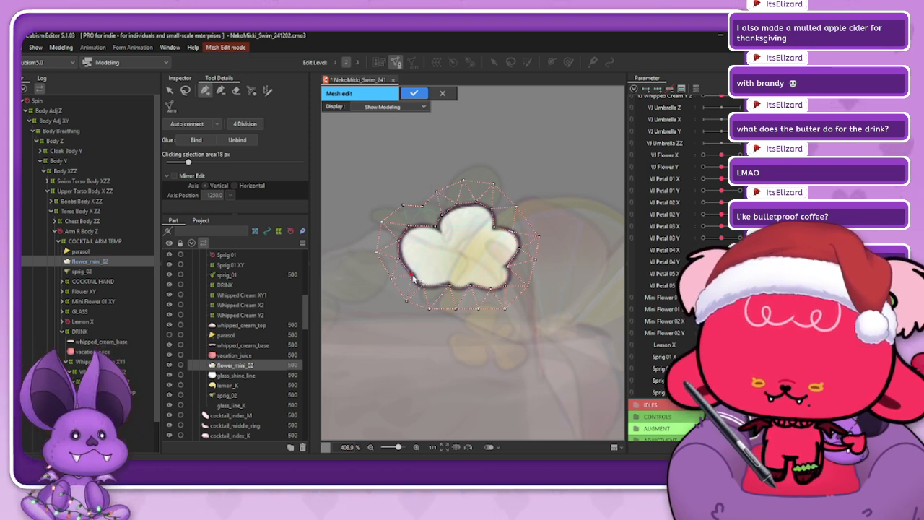
pyautogui.click(404, 300)
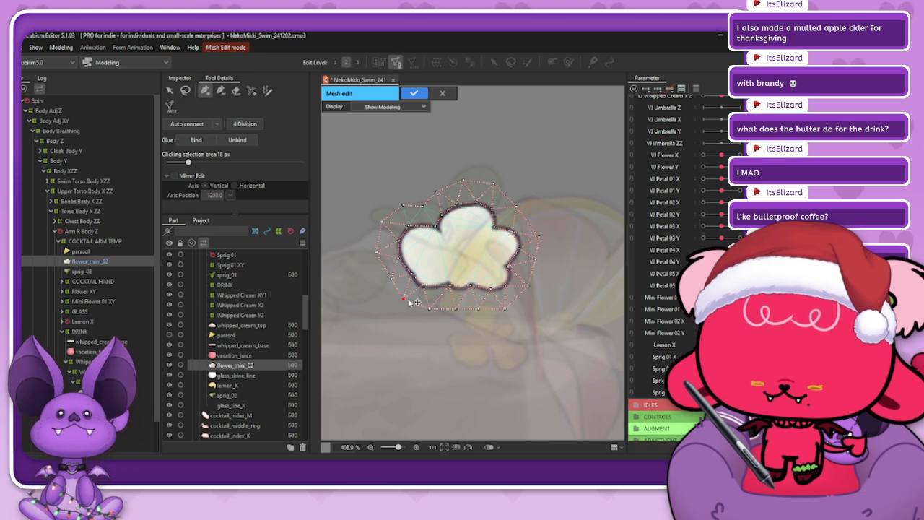
pyautogui.click(472, 287)
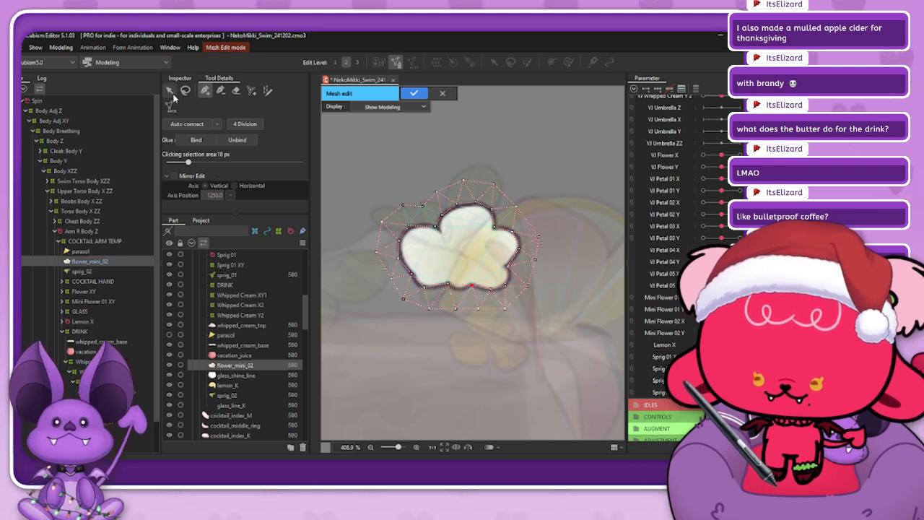
pyautogui.press('l')
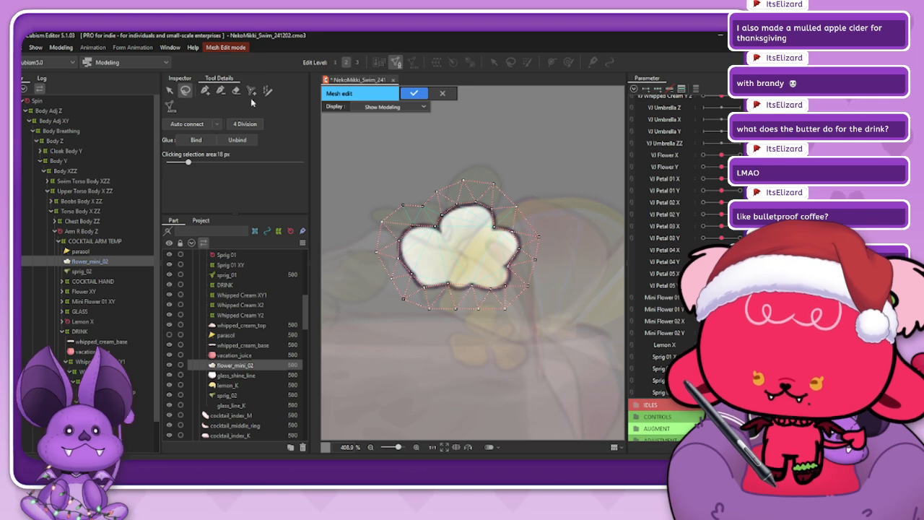
# - Add a connected row of five mesh vertices across the side and lower petals of flower_mini_02
pyautogui.click(207, 91)
pyautogui.click(418, 248)
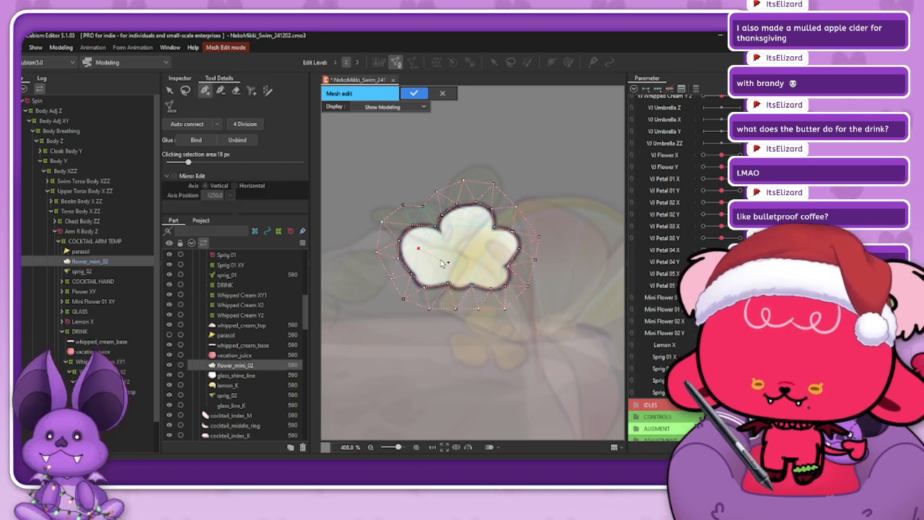
pyautogui.click(435, 263)
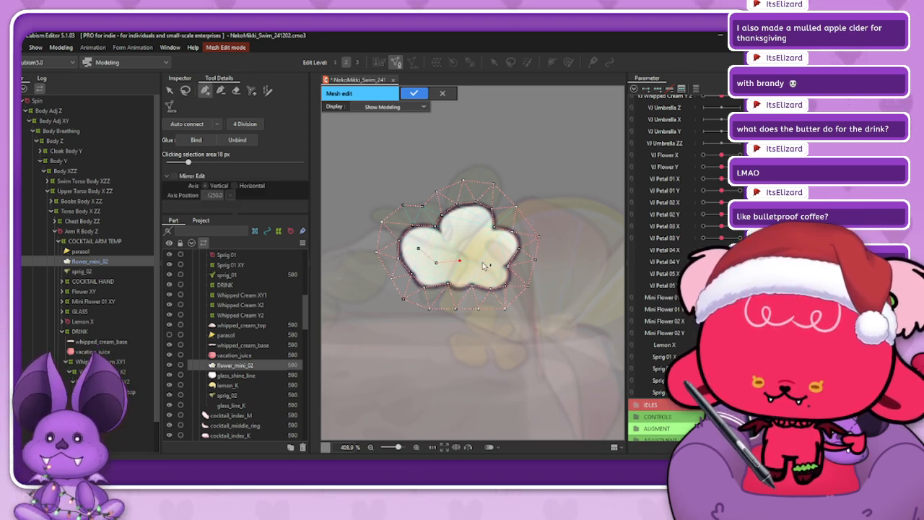
pyautogui.click(483, 261)
pyautogui.click(499, 245)
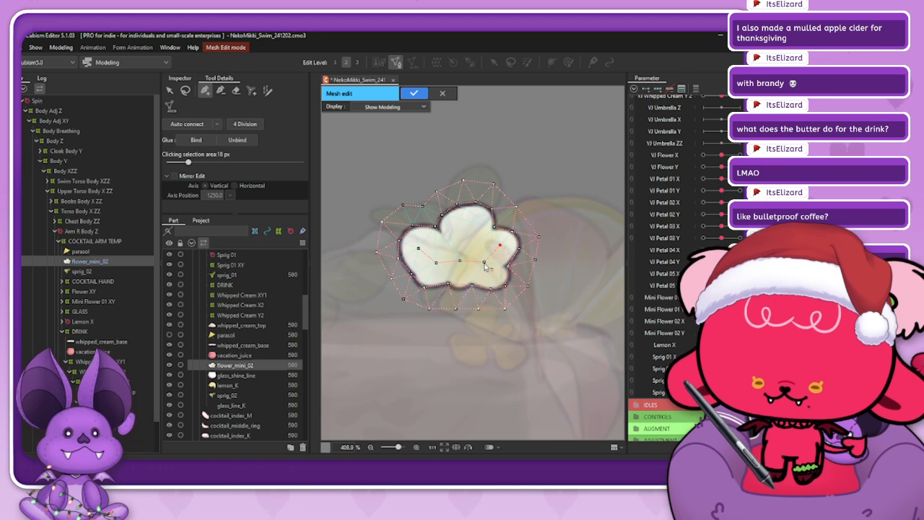
# - Add inner vertices toward the flower's top petal, auto-connect the mesh, adjust the top petal's vertex and accept the mesh edit
pyautogui.click(185, 91)
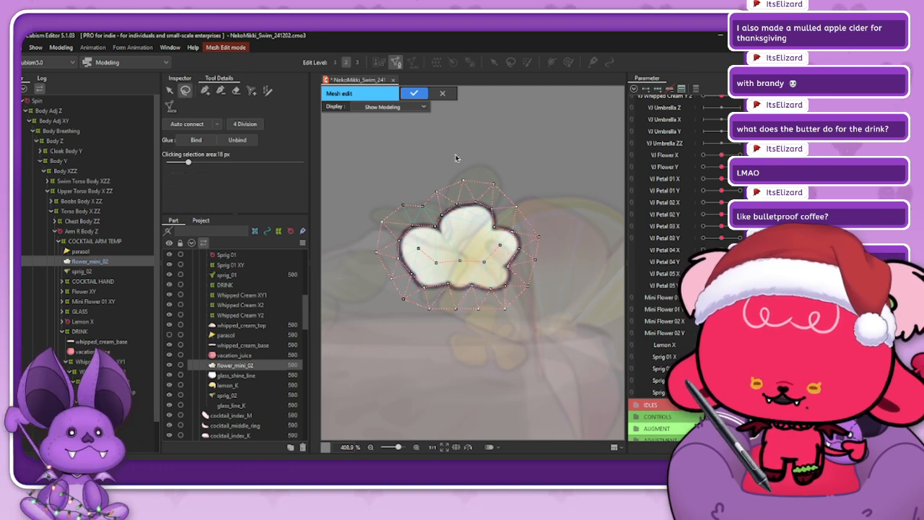
pyautogui.click(205, 90)
pyautogui.click(465, 236)
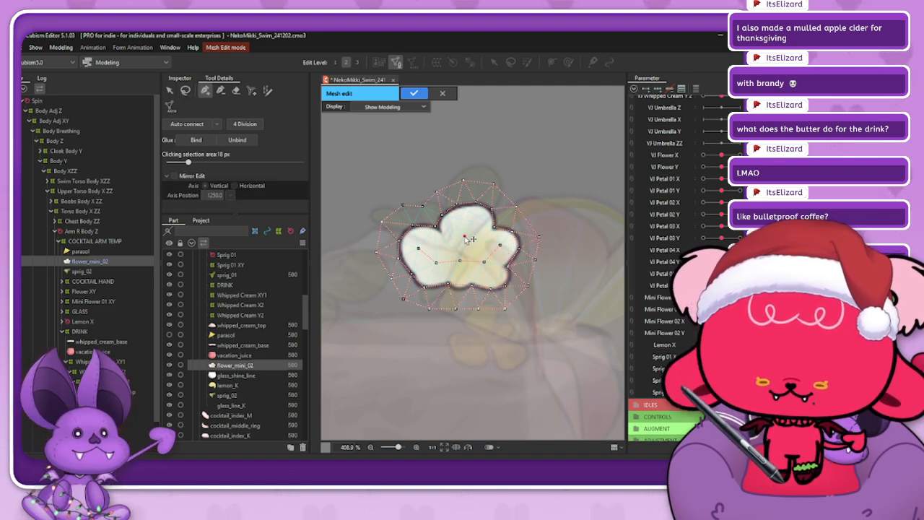
pyautogui.click(444, 246)
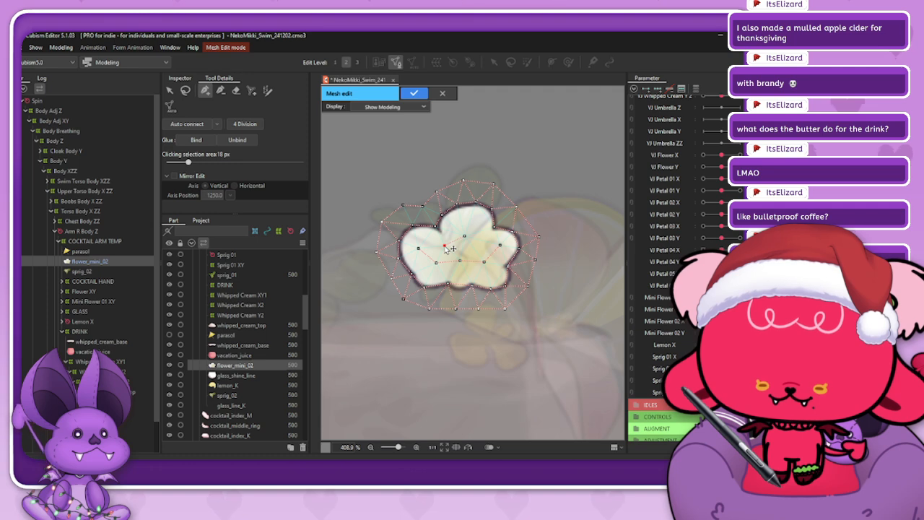
pyautogui.click(464, 236)
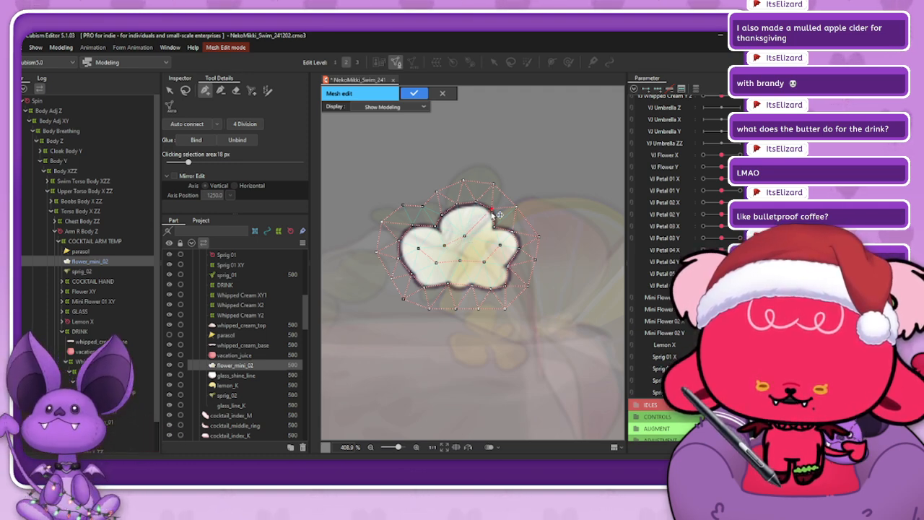
pyautogui.click(179, 124)
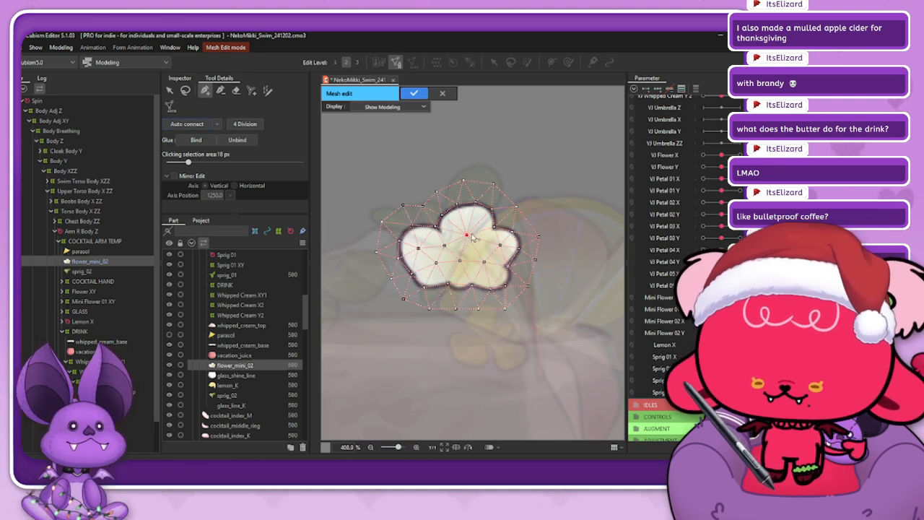
pyautogui.moveTo(462, 225); pyautogui.dragTo(470, 232)
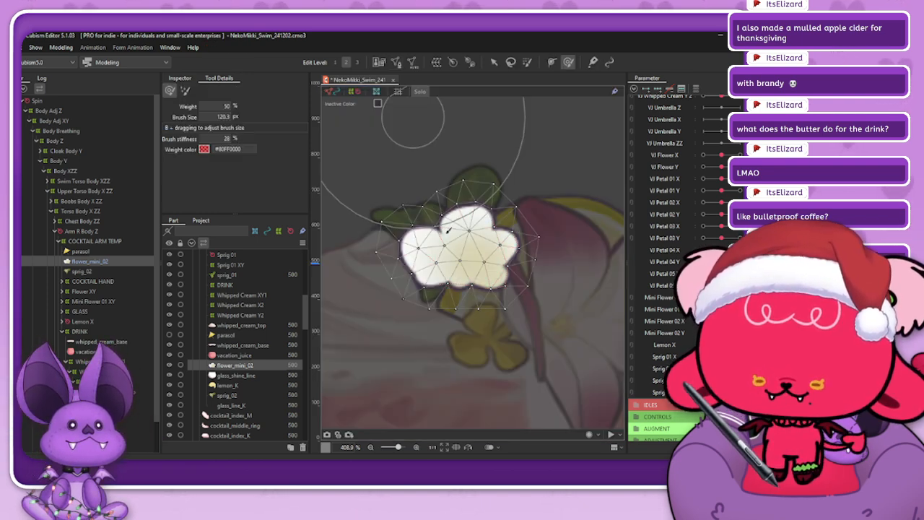
# - Turn off solo and create a parent warp deformer named Mini Flower 02 XY for flower_mini_02
pyautogui.click(414, 92)
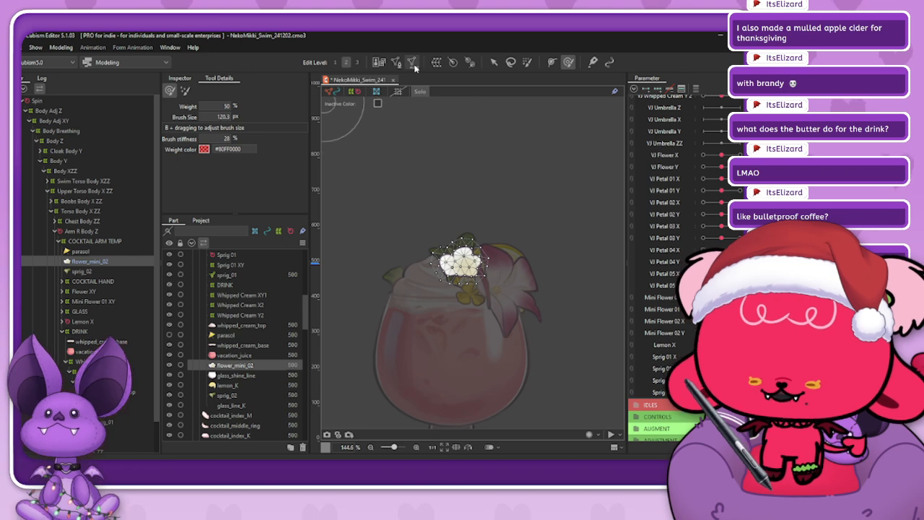
pyautogui.click(421, 93)
pyautogui.click(436, 62)
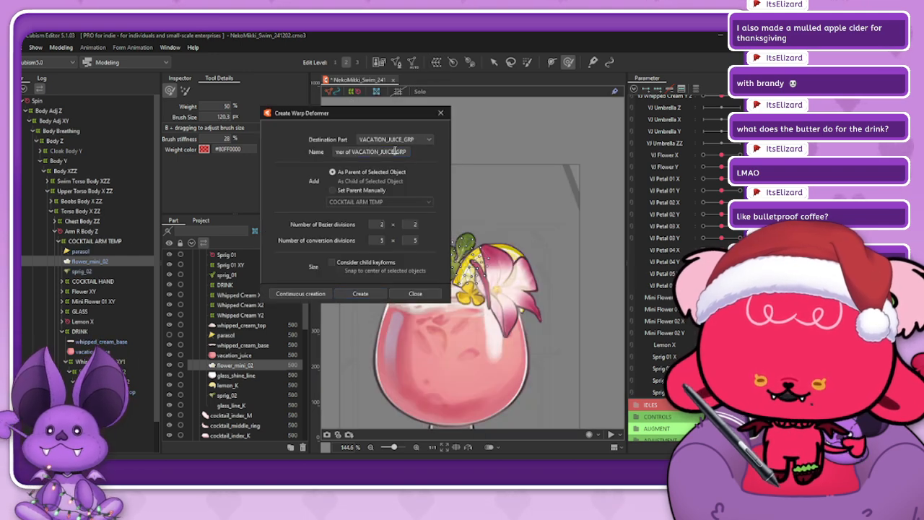
pyautogui.tripleClick(395, 151)
pyautogui.write('M')
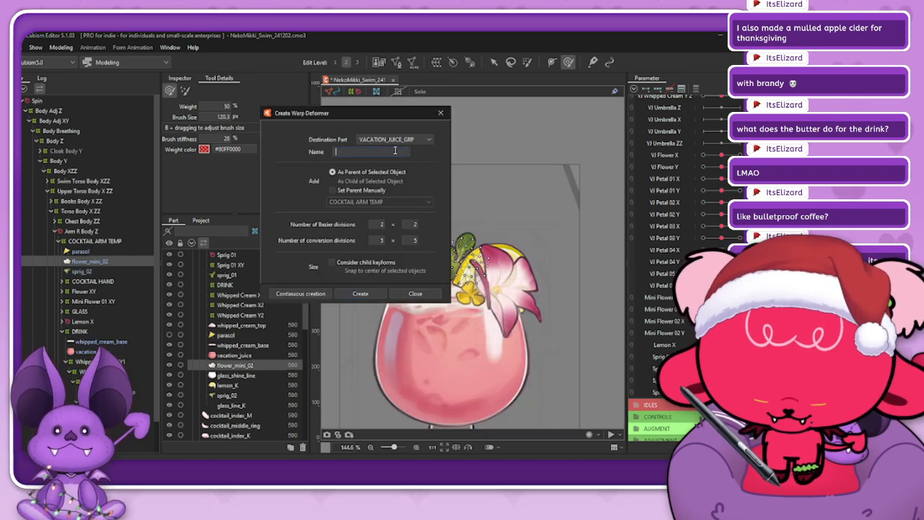
pyautogui.write('Mini Flower')
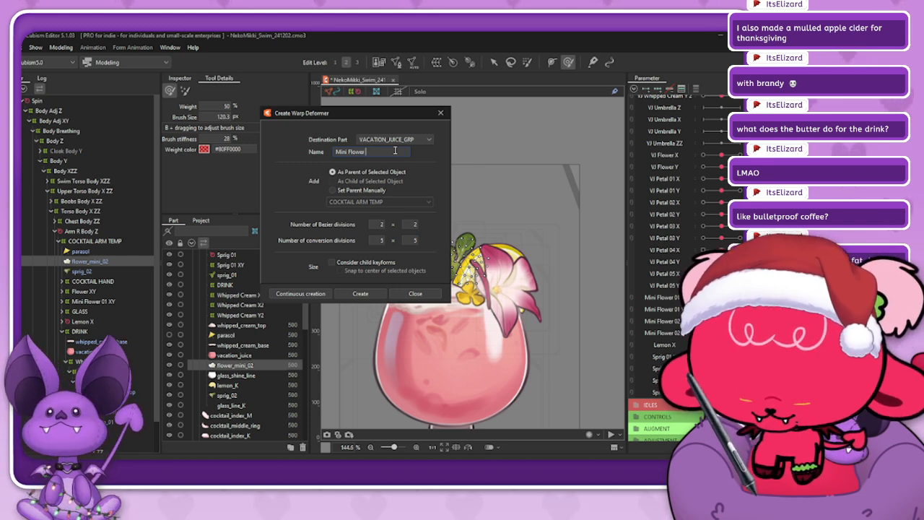
pyautogui.write(' 0')
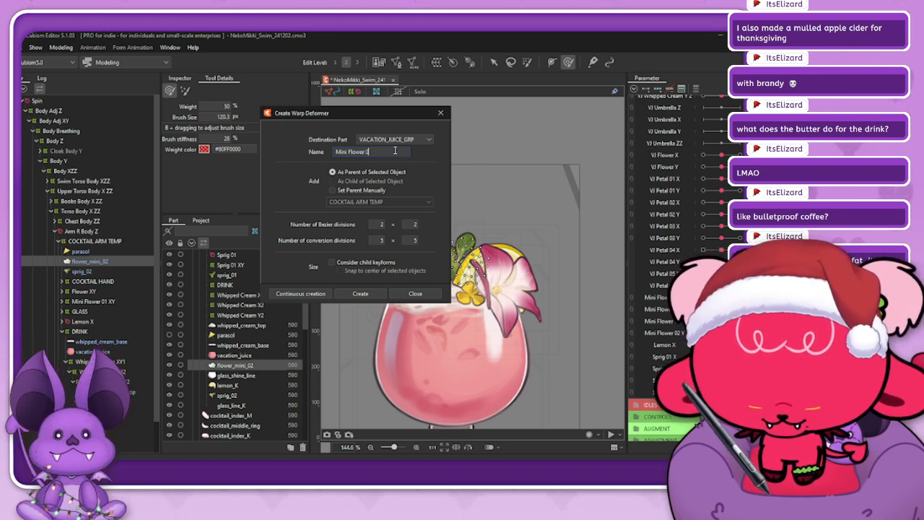
pyautogui.write('2 XY')
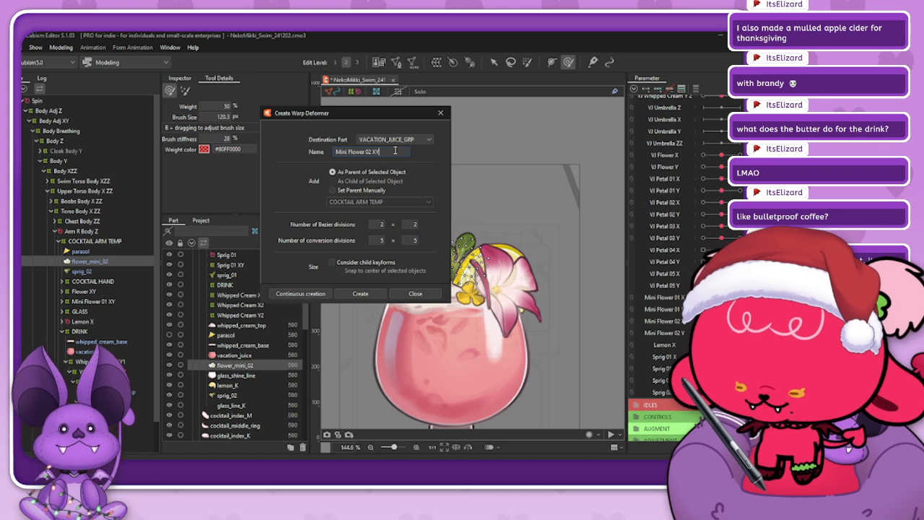
pyautogui.click(363, 293)
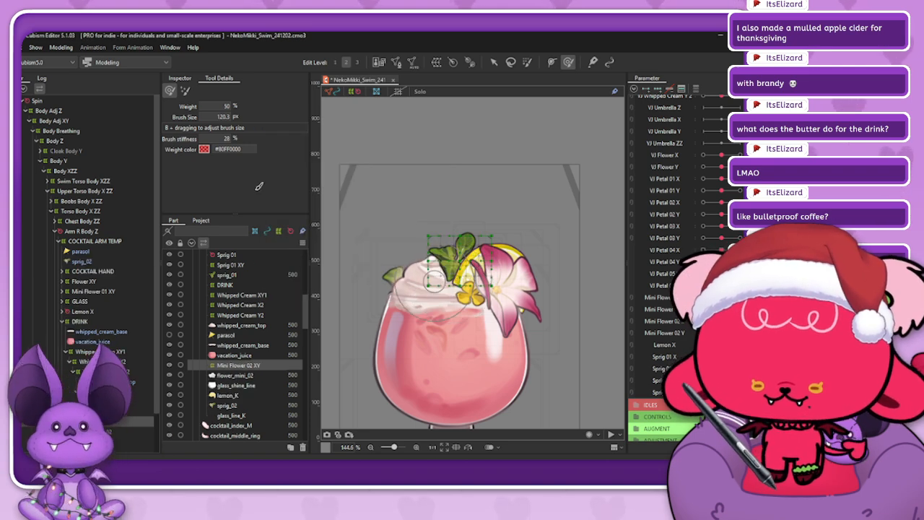
# - Set the conversion divisions of Mini Flower 02 XY to 7 x 6 and collapse the DRINK deformer's hierarchy
pyautogui.click(179, 78)
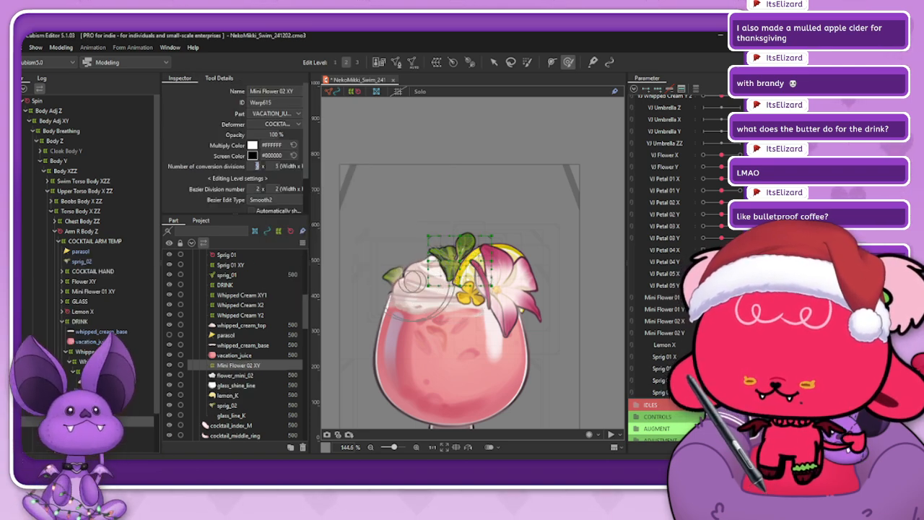
pyautogui.moveTo(256, 166); pyautogui.dragTo(275, 166)
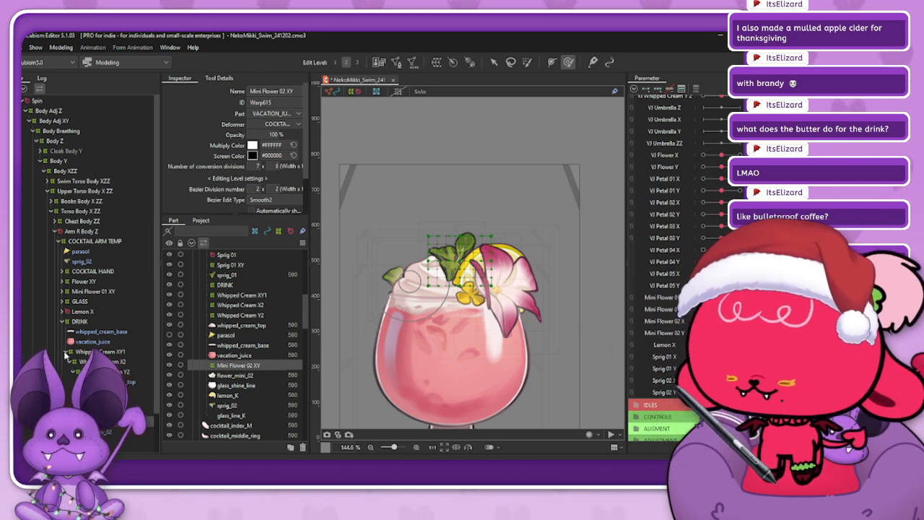
pyautogui.click(65, 352)
pyautogui.click(78, 321)
pyautogui.click(64, 321)
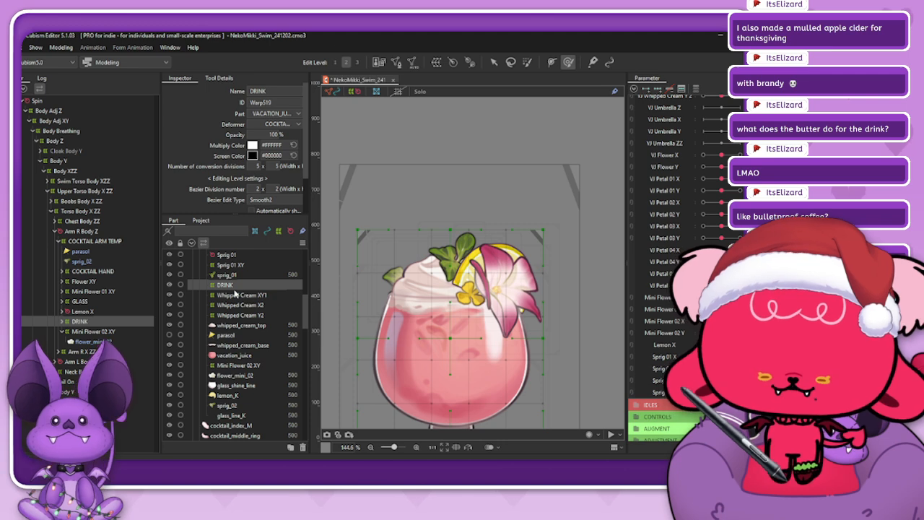
# - Check the parasol's mesh and regenerate it with the automatic mesh preset Set_03
pyautogui.click(80, 251)
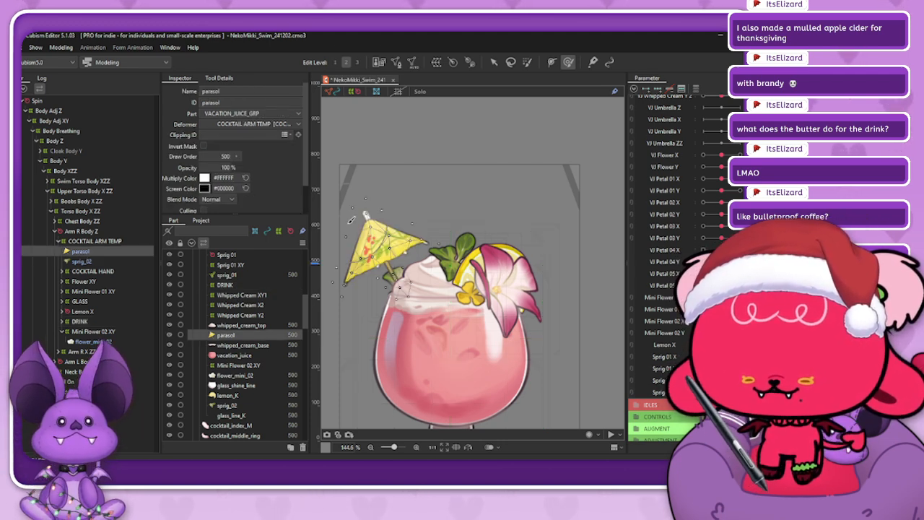
pyautogui.click(396, 62)
pyautogui.scroll(3, 339, 225)
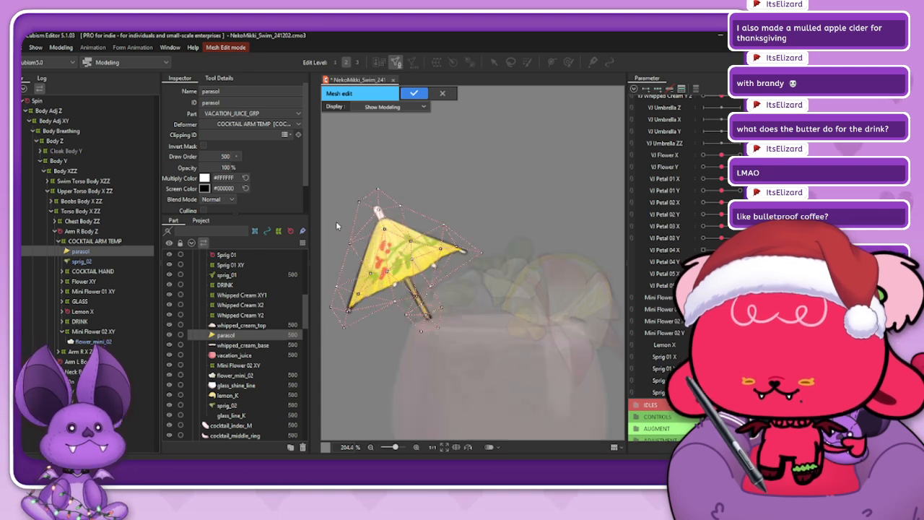
pyautogui.click(443, 94)
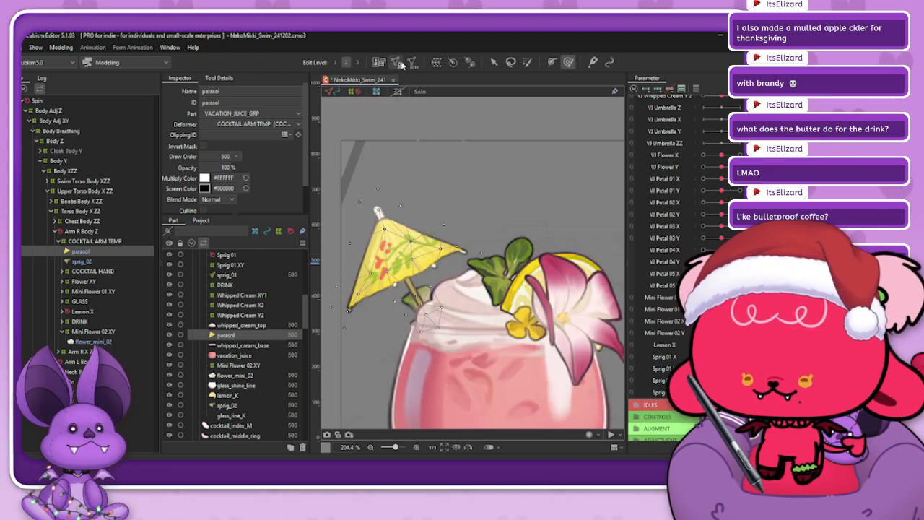
pyautogui.click(413, 63)
pyautogui.click(195, 209)
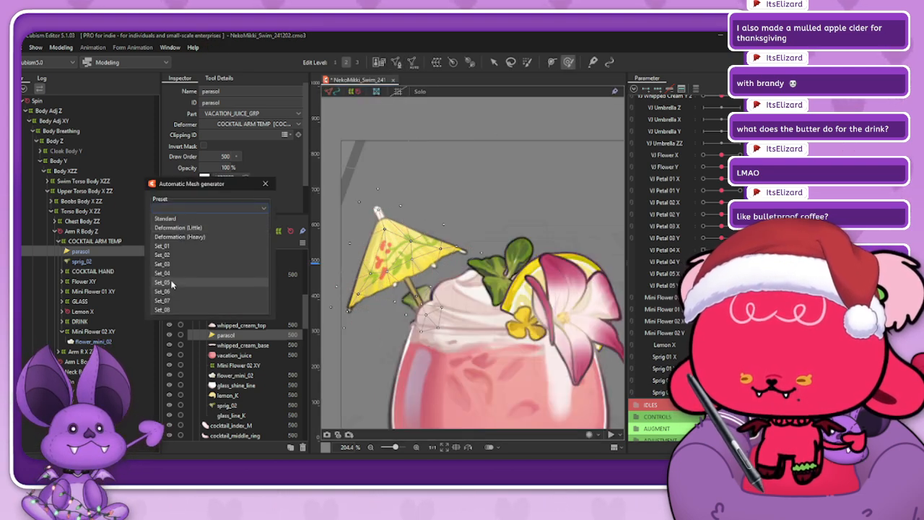
pyautogui.click(184, 291)
pyautogui.click(205, 208)
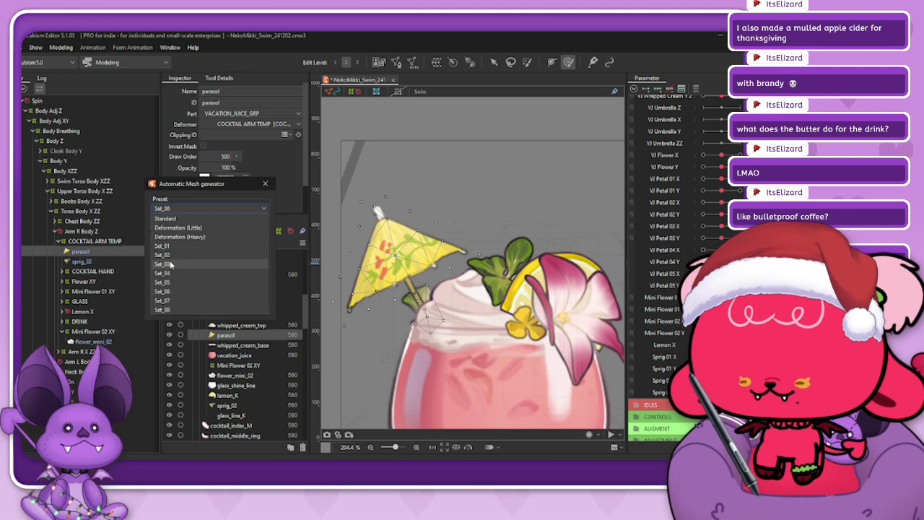
pyautogui.click(172, 269)
pyautogui.click(265, 184)
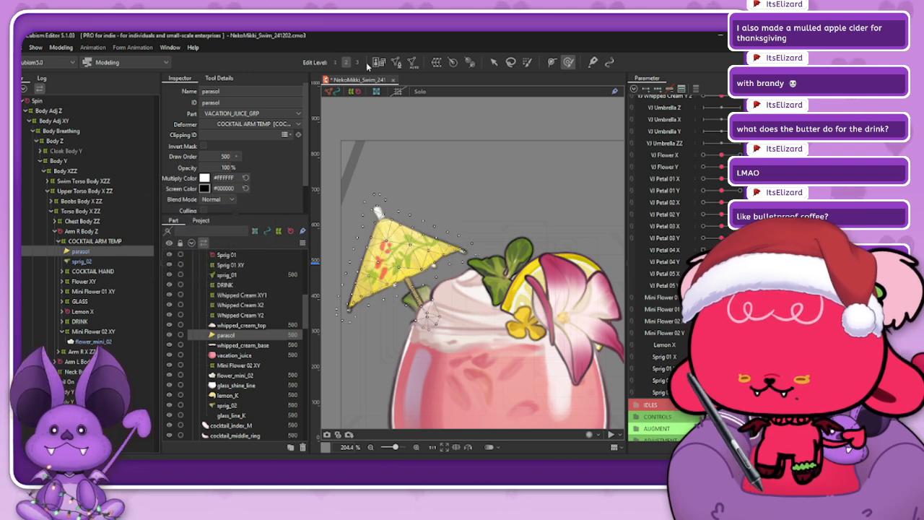
pyautogui.click(397, 64)
pyautogui.scroll(2, 329, 270)
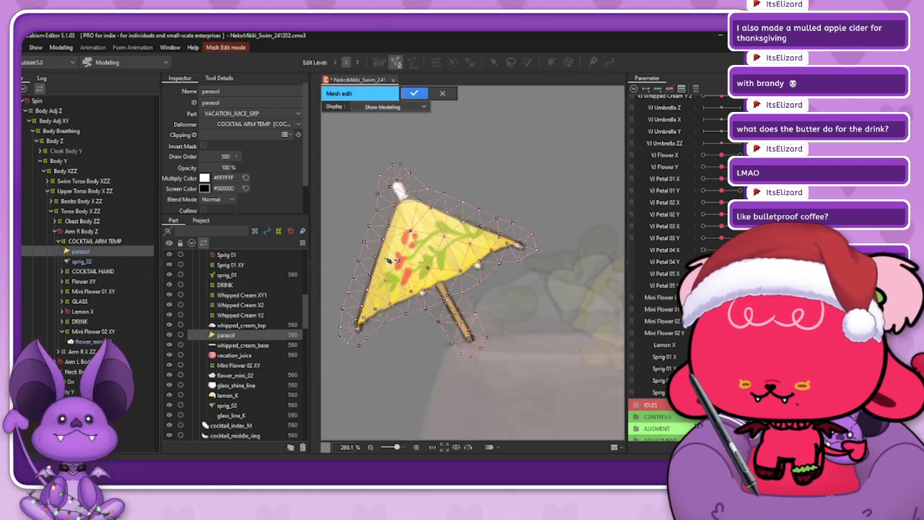
pyautogui.click(220, 78)
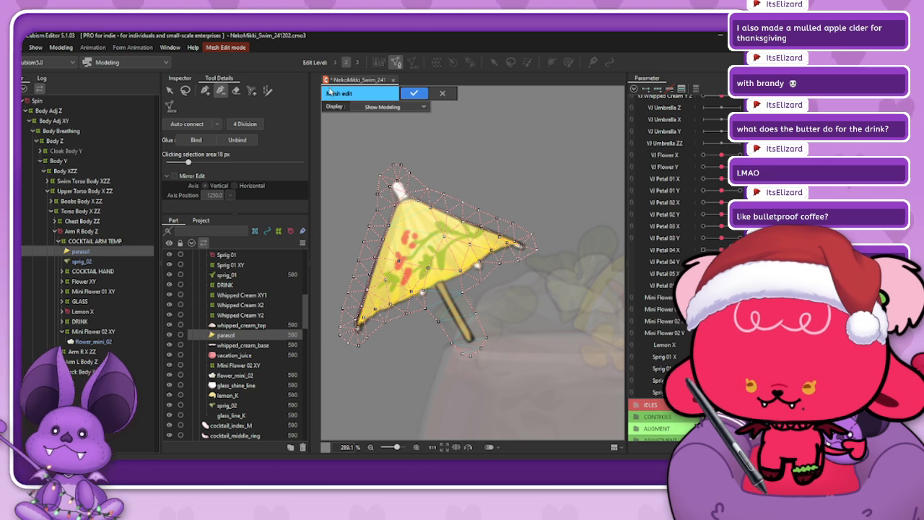
pyautogui.click(442, 92)
pyautogui.click(388, 268)
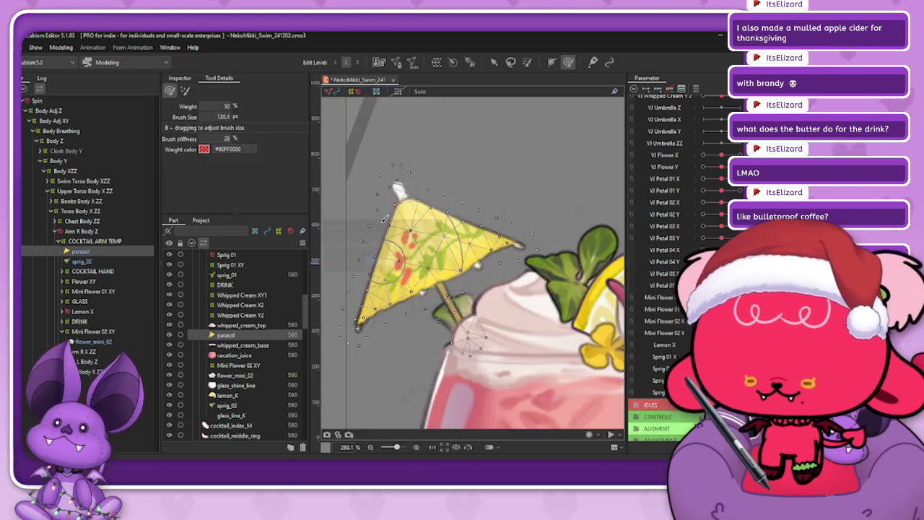
pyautogui.click(395, 62)
pyautogui.click(442, 93)
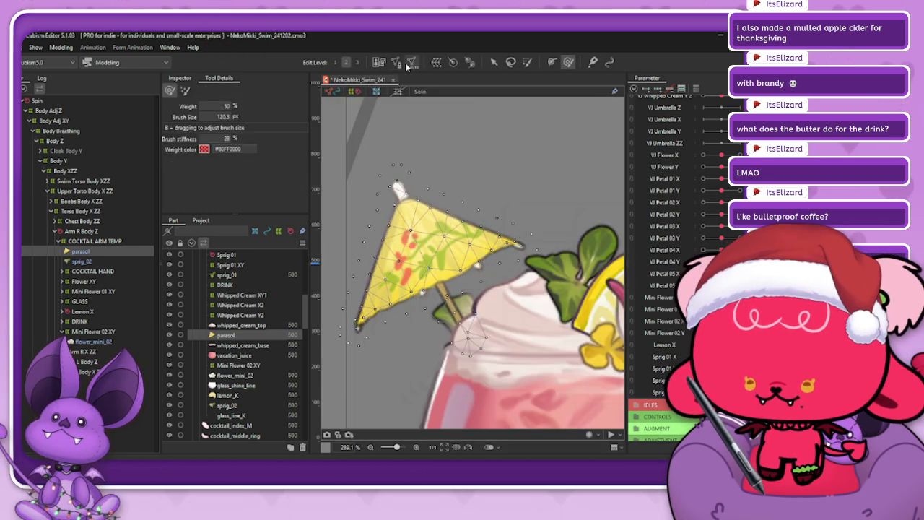
# - Regenerate the parasol's mesh with the automatic mesh preset Set_04
pyautogui.click(412, 62)
pyautogui.click(194, 208)
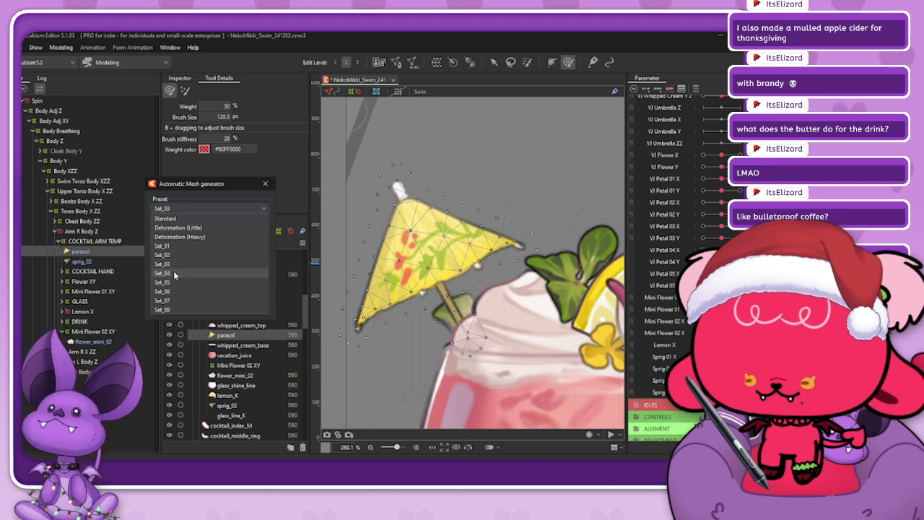
pyautogui.click(173, 270)
pyautogui.click(271, 186)
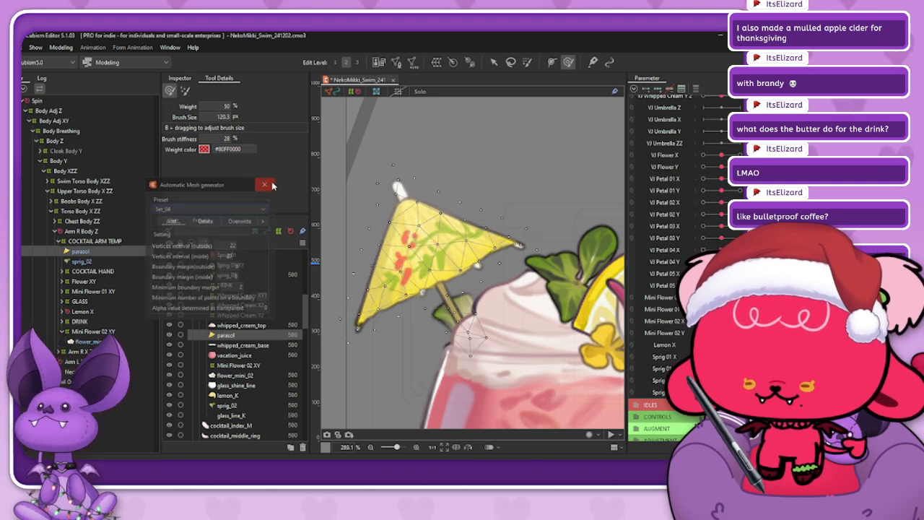
# - Edit the parasol's mesh by erasing its inner vertices, adding vertices along the canopy's lower edge and evening out the outline below it
pyautogui.click(396, 62)
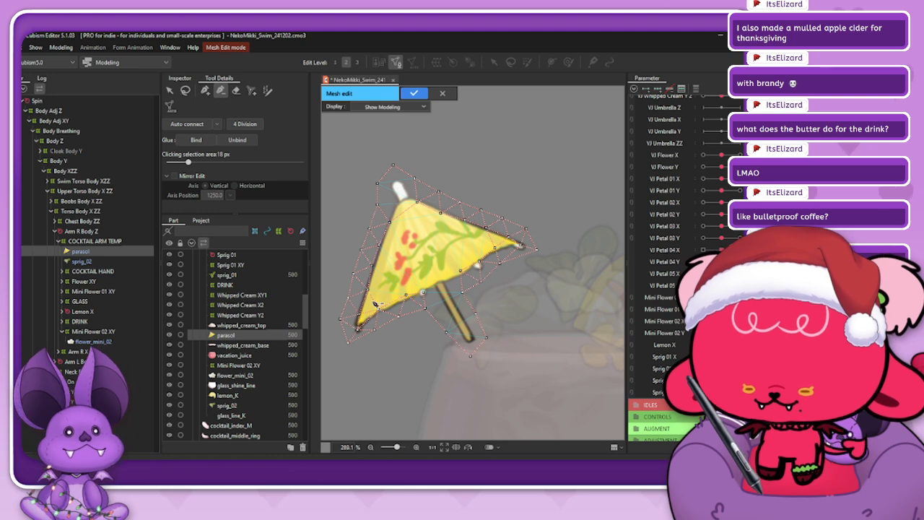
pyautogui.click(205, 91)
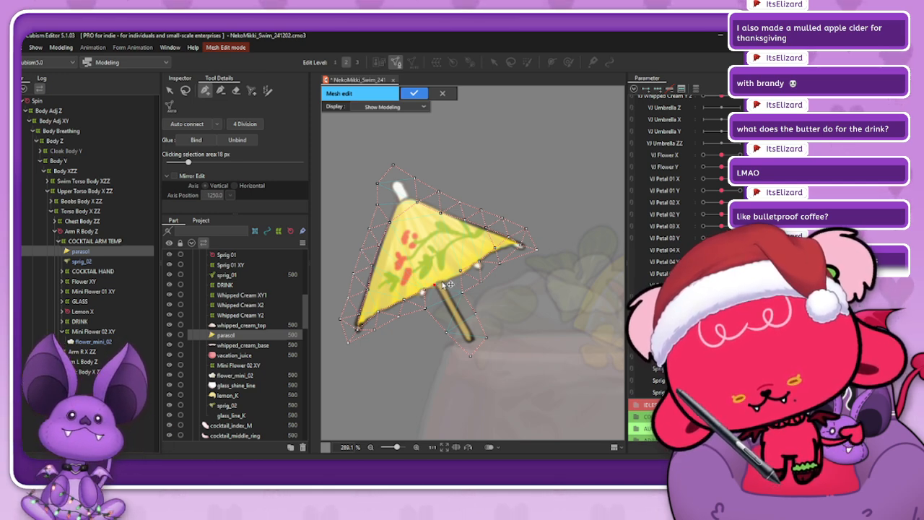
pyautogui.scroll(3, 448, 283)
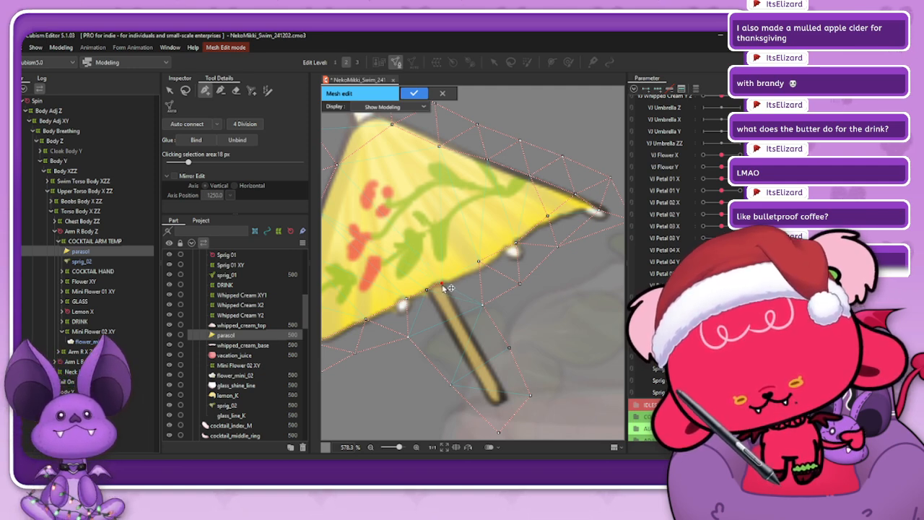
pyautogui.moveTo(442, 286); pyautogui.dragTo(441, 283)
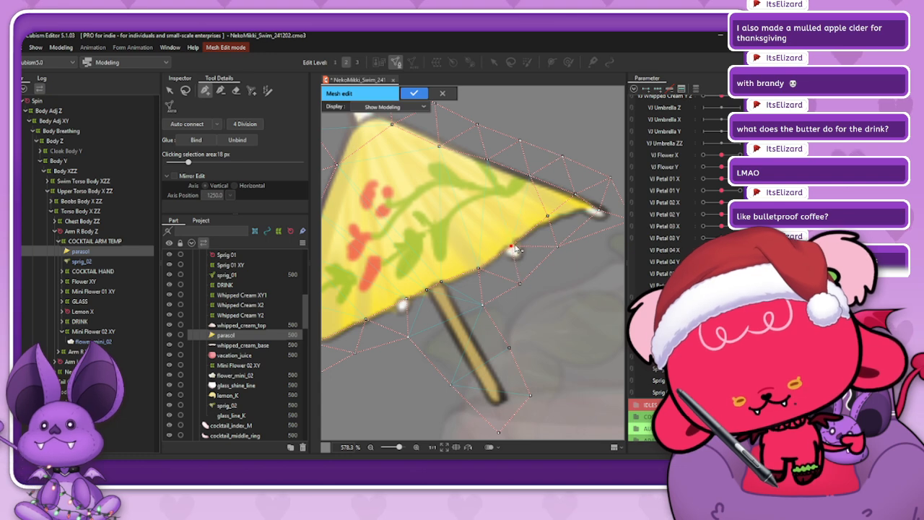
pyautogui.click(598, 210)
pyautogui.click(221, 91)
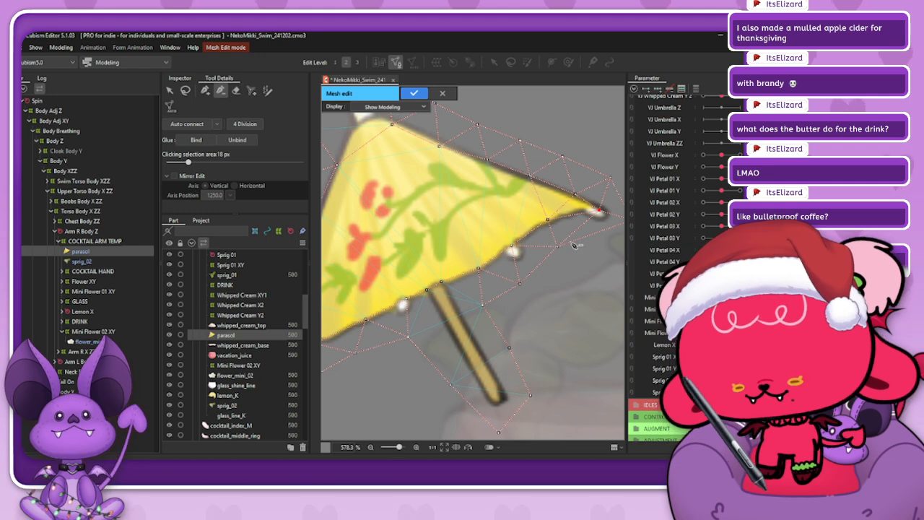
pyautogui.click(207, 91)
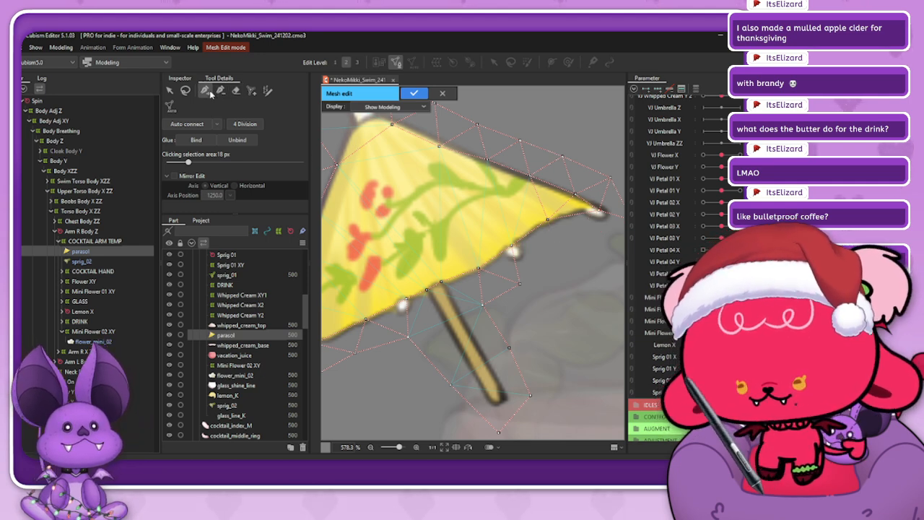
pyautogui.click(550, 262)
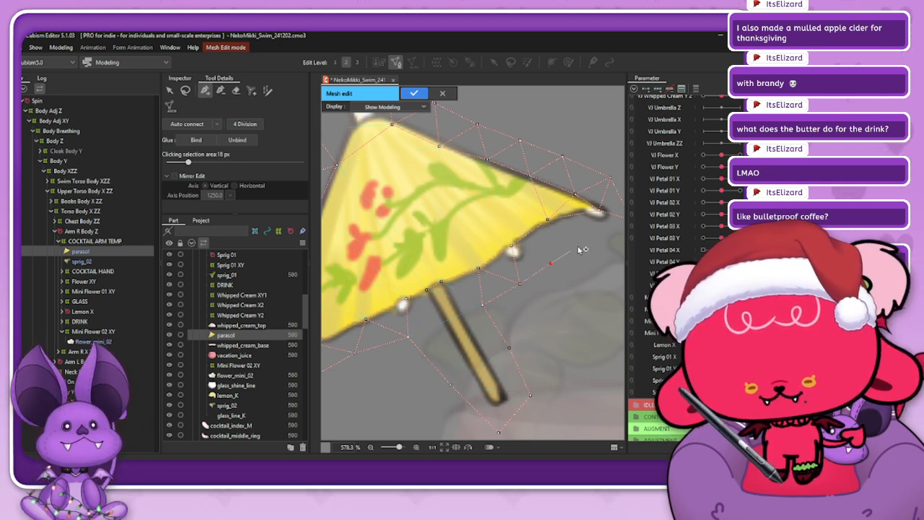
pyautogui.scroll(-2, 581, 242)
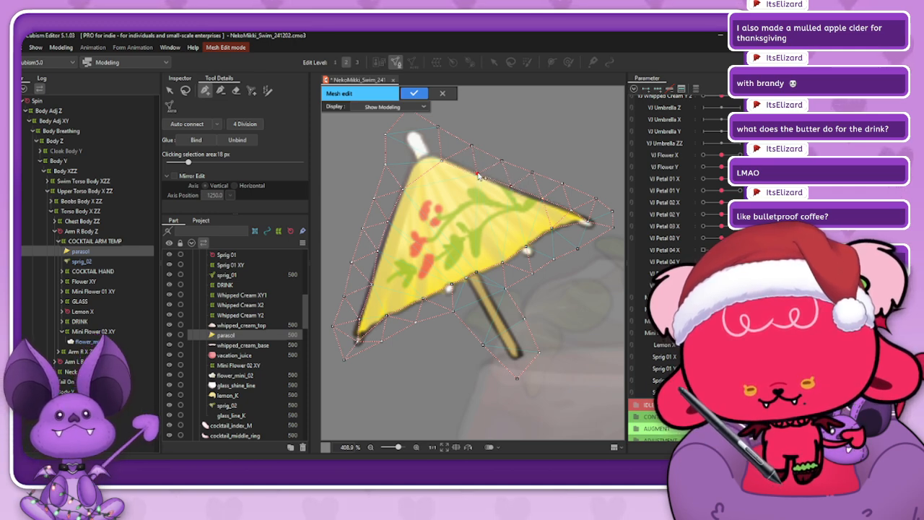
# - Refine the parasol's mesh vertices around the canopy's right tip and lower-left tip, squaring the outline around the lower-left one
pyautogui.click(220, 90)
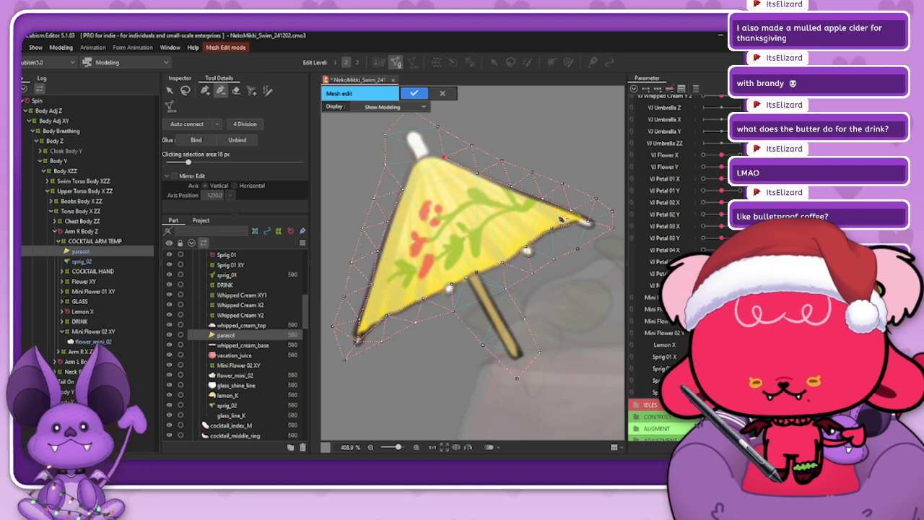
pyautogui.click(206, 90)
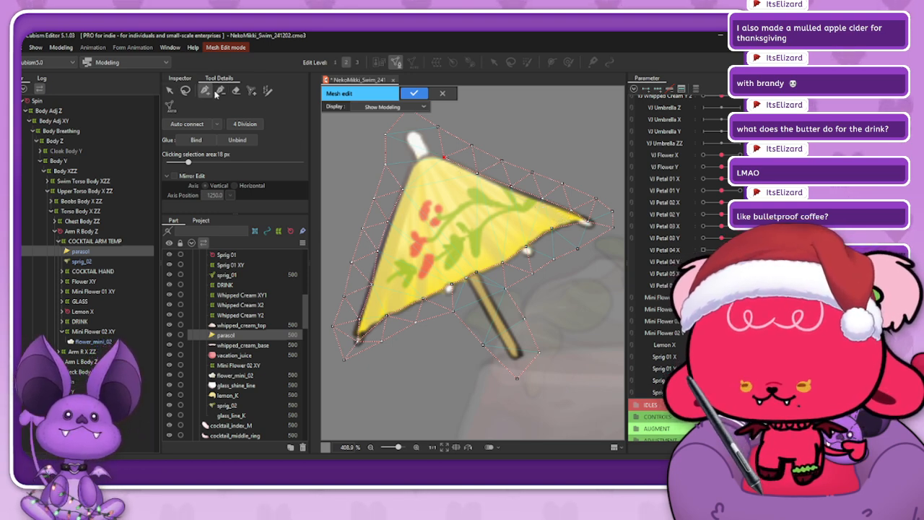
pyautogui.click(584, 218)
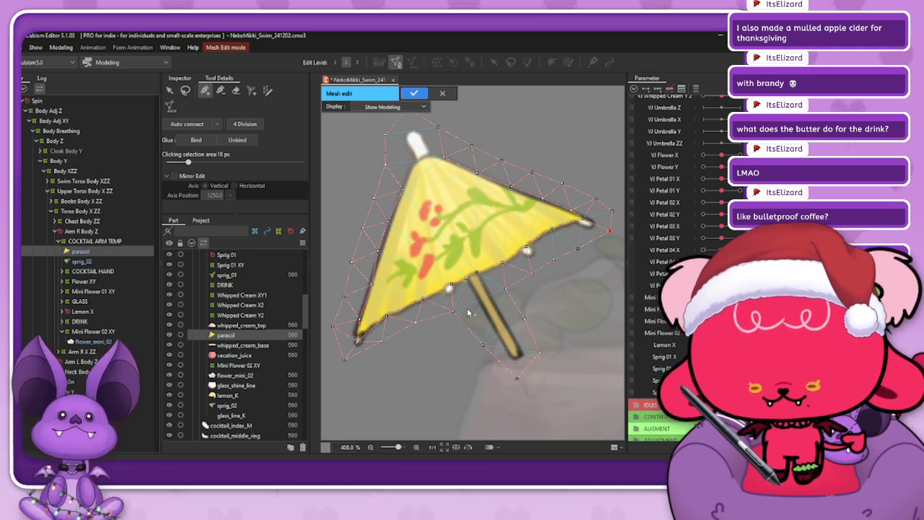
pyautogui.click(332, 349)
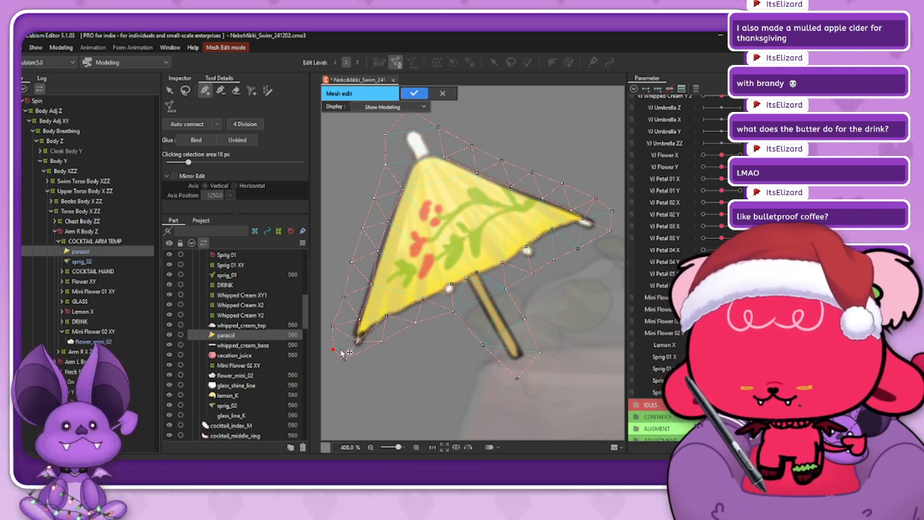
pyautogui.moveTo(356, 363); pyautogui.dragTo(360, 365)
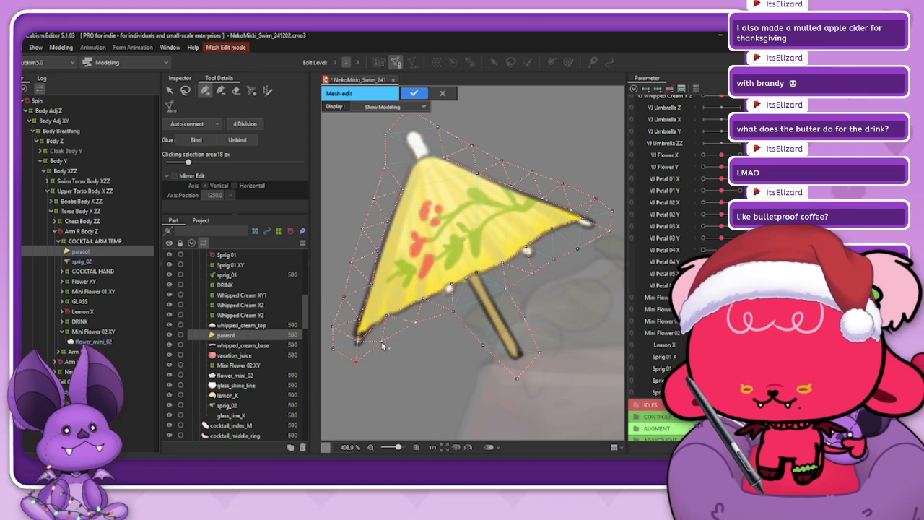
pyautogui.click(355, 340)
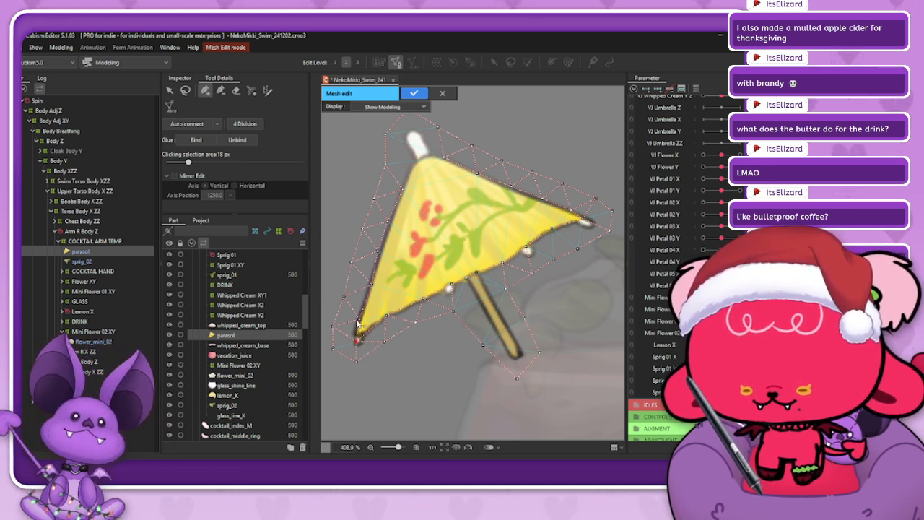
# - Place mesh vertices along the canopy's left edge and across its peak at the base of the white cap
pyautogui.click(359, 320)
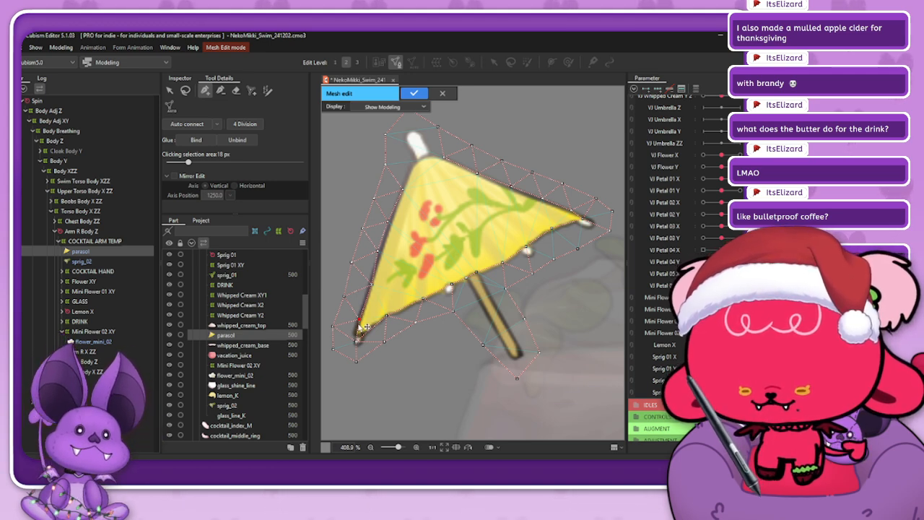
pyautogui.click(369, 287)
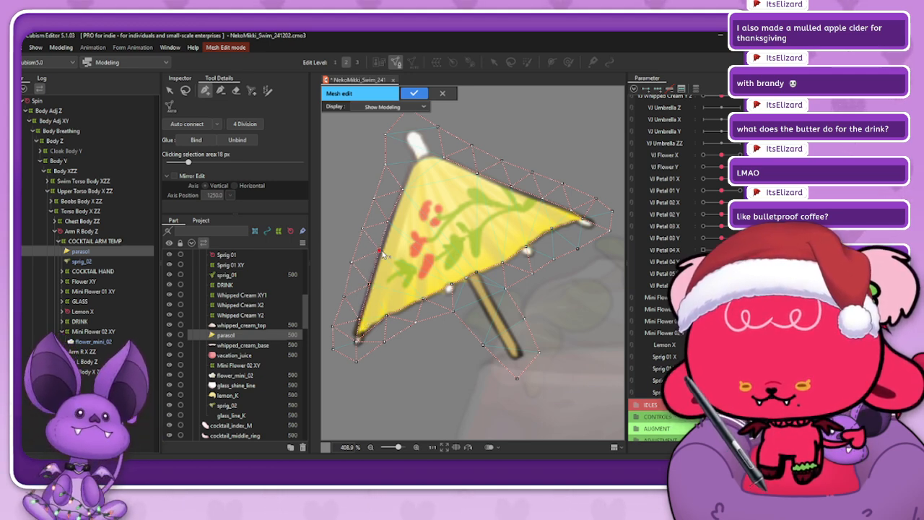
pyautogui.click(390, 221)
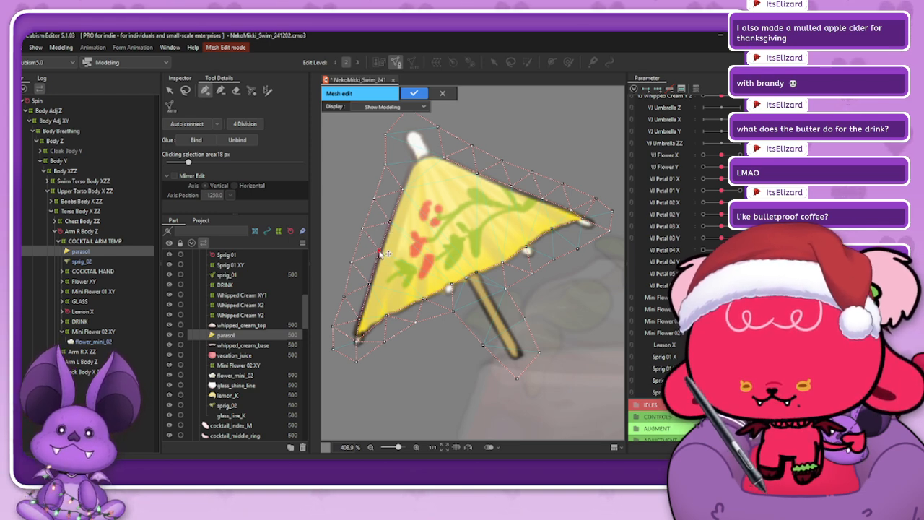
pyautogui.click(390, 219)
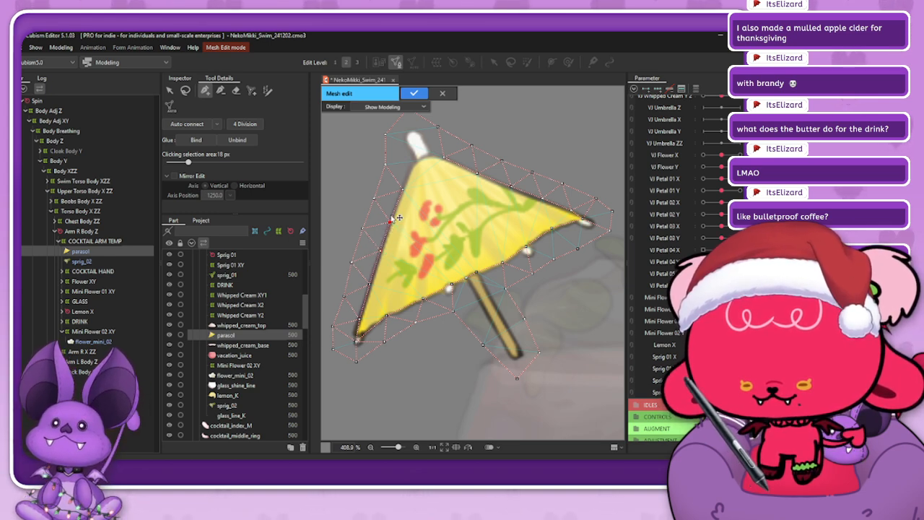
pyautogui.click(412, 165)
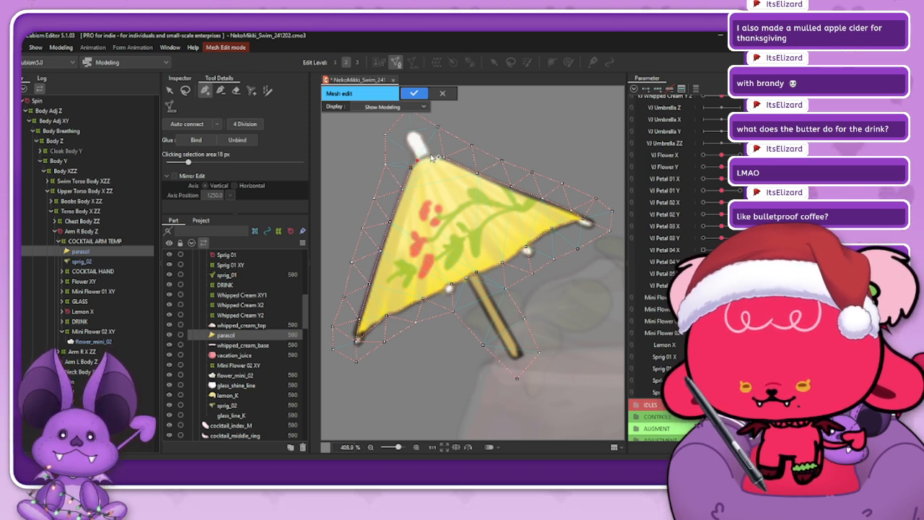
pyautogui.click(430, 155)
pyautogui.click(443, 157)
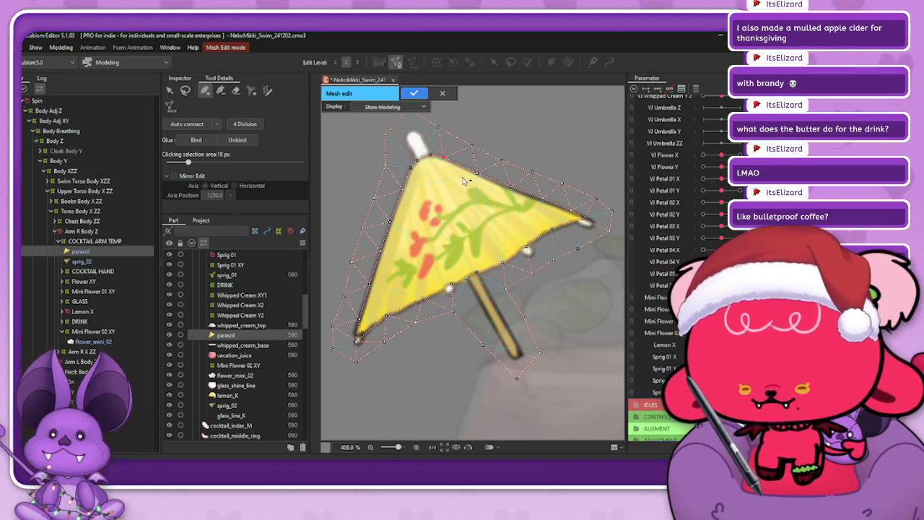
# - Add an outline vertex beside the parasol's peak and trace the white cap with closely spaced vertices
pyautogui.click(443, 130)
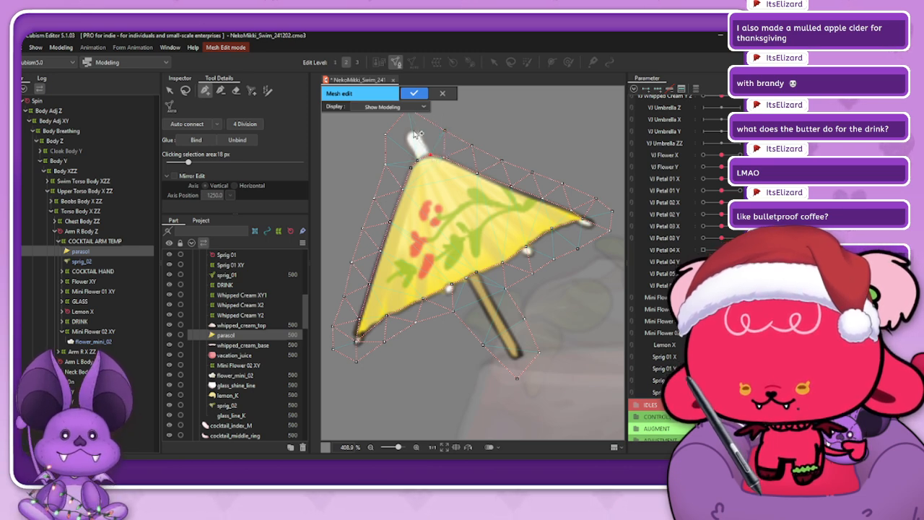
pyautogui.click(410, 131)
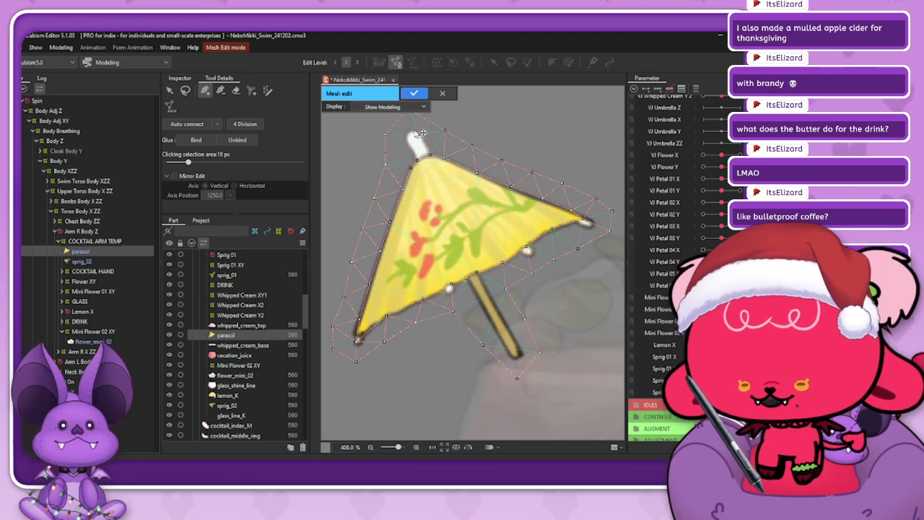
pyautogui.scroll(3, 416, 134)
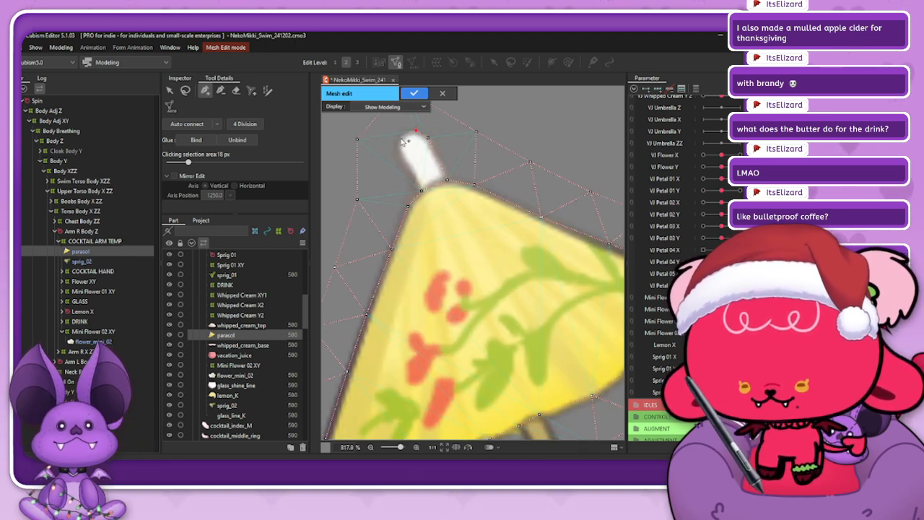
pyautogui.click(400, 135)
pyautogui.click(397, 149)
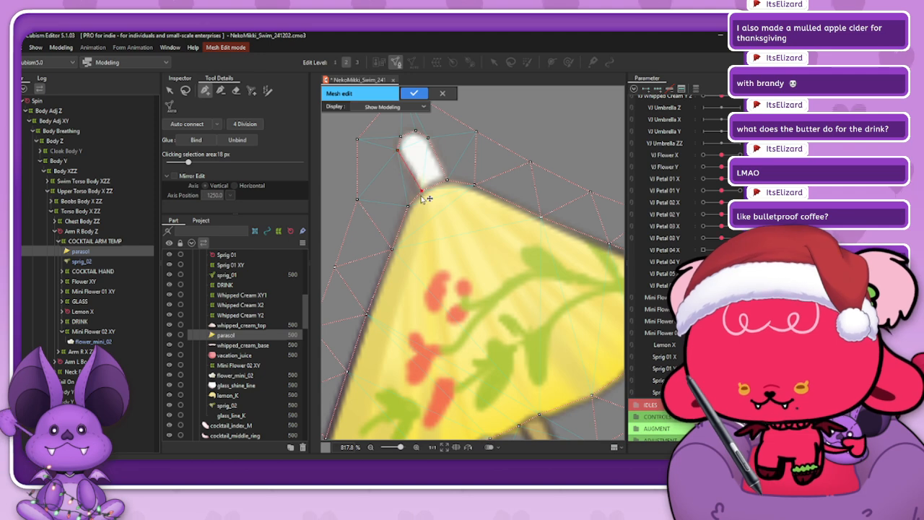
pyautogui.click(401, 137)
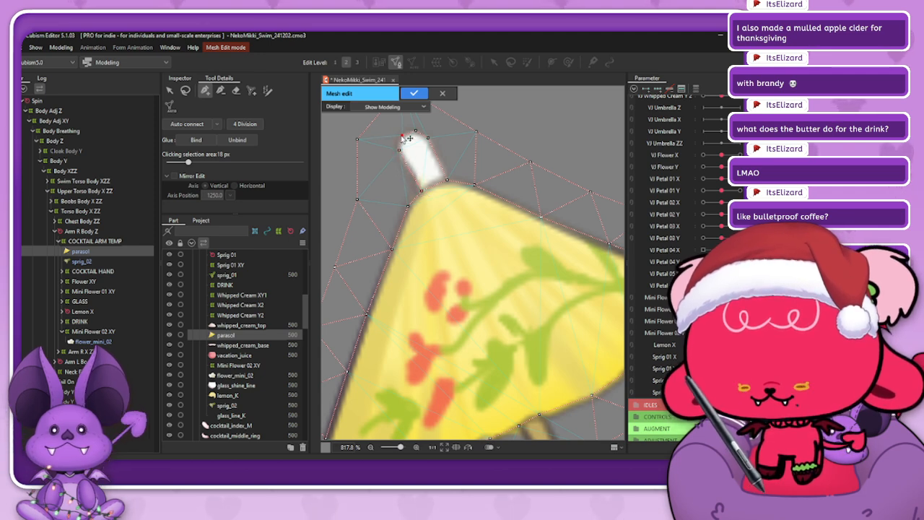
# - Rebuild the outer mesh outline around the parasol's white cap as a rounded border of evenly spaced vertices
pyautogui.scroll(-3, 417, 136)
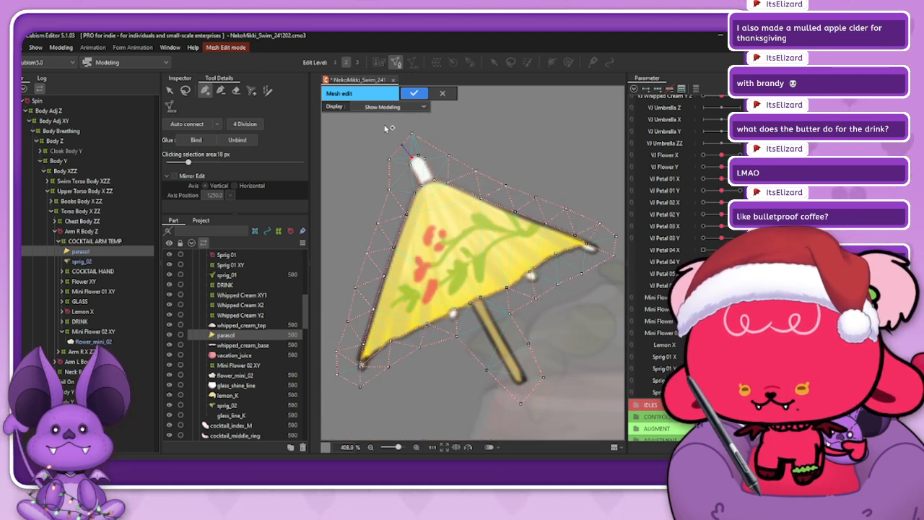
pyautogui.click(183, 93)
pyautogui.click(205, 92)
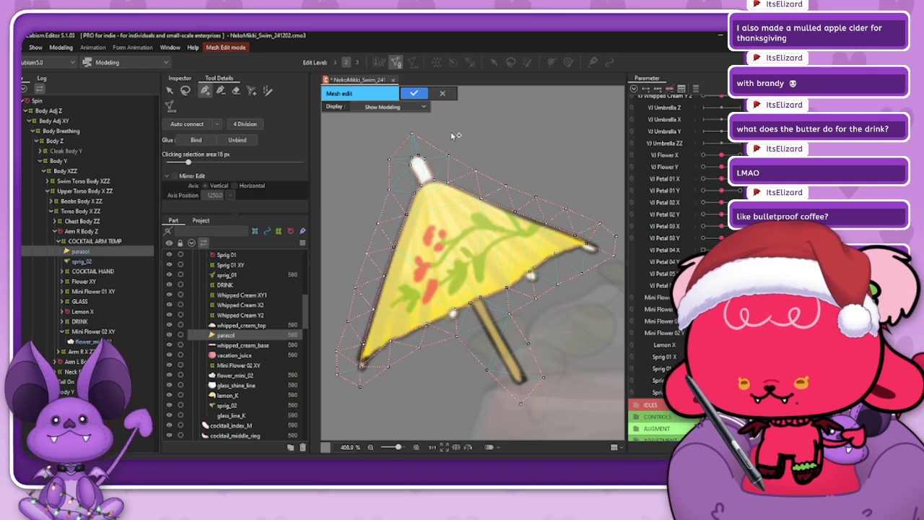
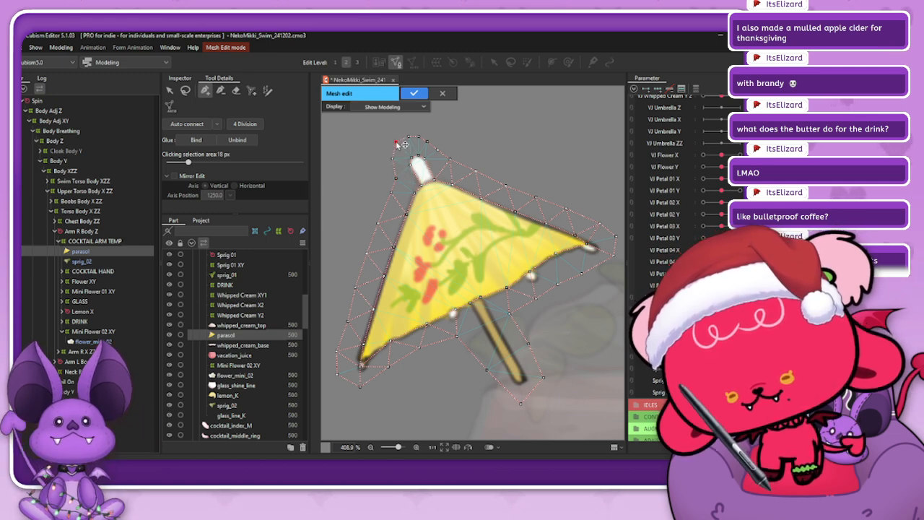
pyautogui.click(399, 145)
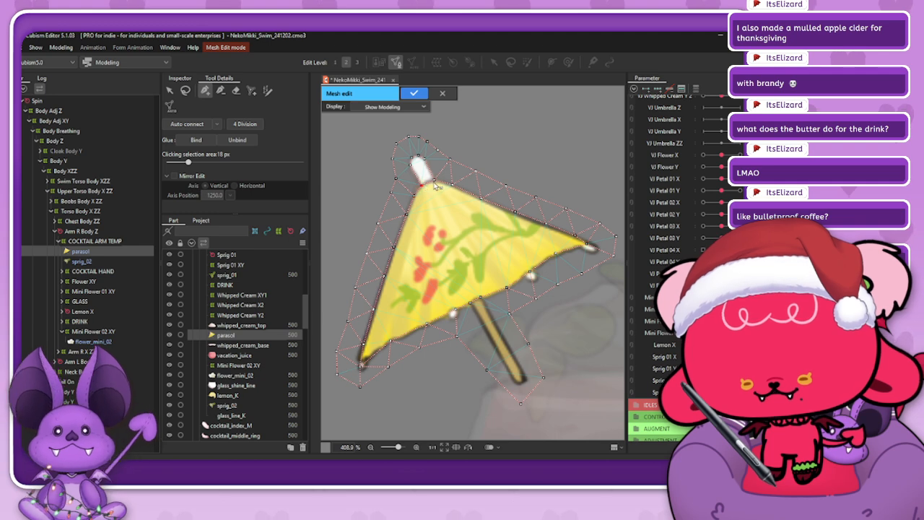
# - Connect the canopy's peak and upper-right edge to its scalloped lower edge with mesh lines following the folds above and beside the stick
pyautogui.moveTo(434, 182)
pyautogui.mouseDown()
pyautogui.moveTo(486, 302)
pyautogui.moveTo(422, 186)
pyautogui.mouseUp()
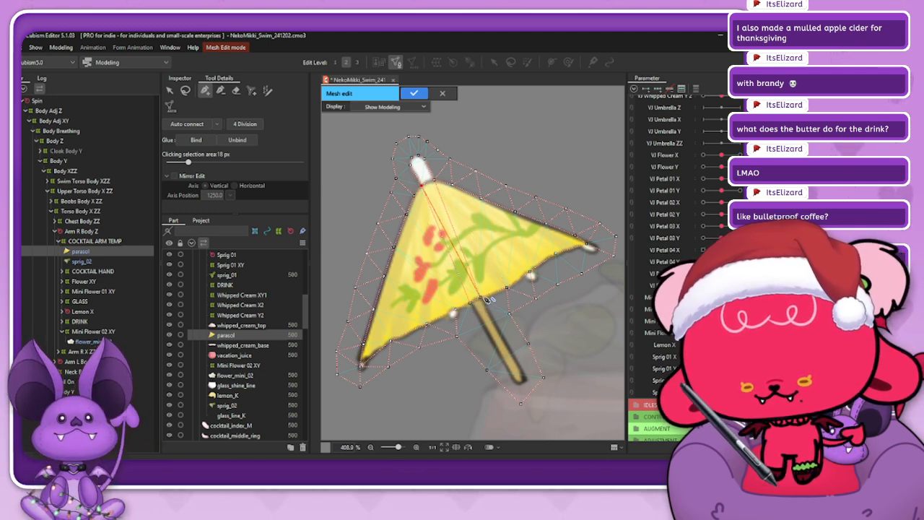
pyautogui.click(481, 298)
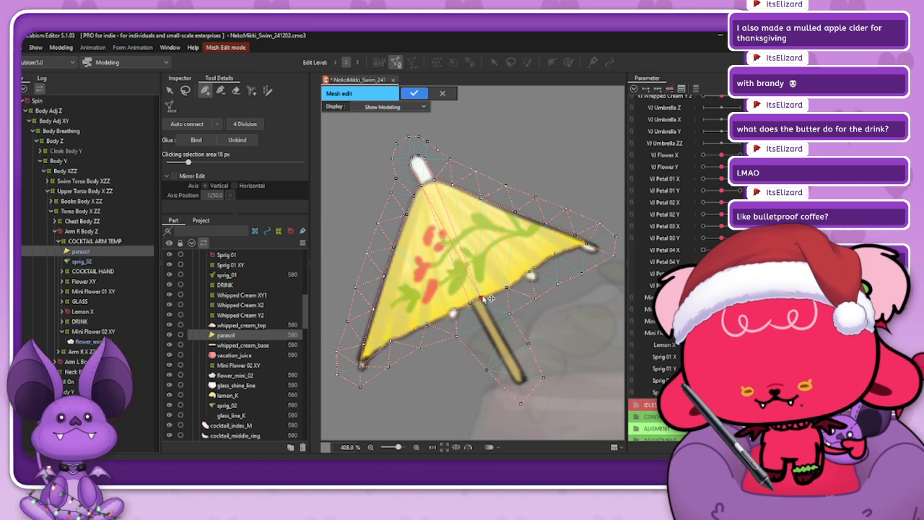
pyautogui.click(451, 185)
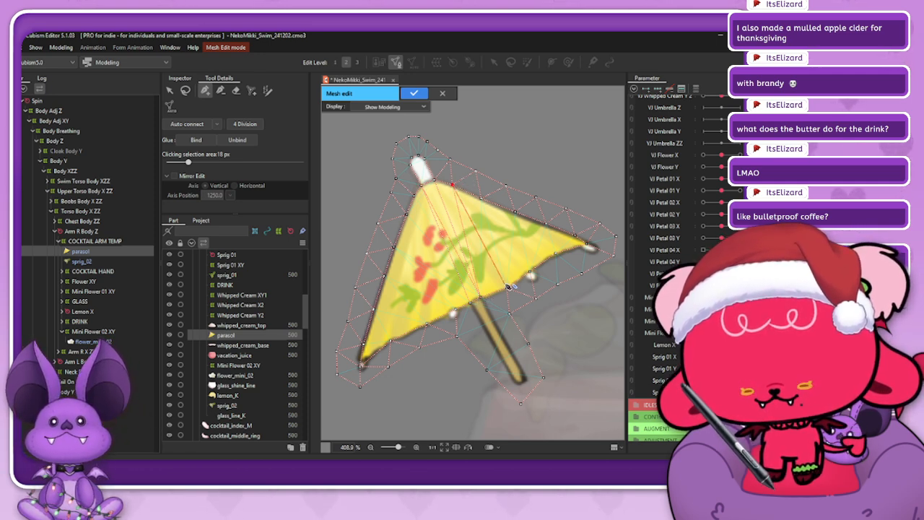
pyautogui.click(508, 287)
pyautogui.click(481, 198)
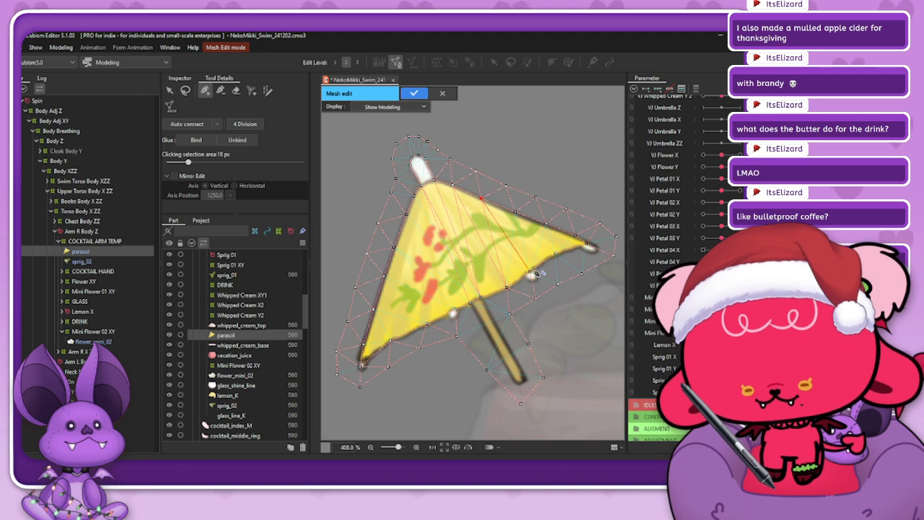
pyautogui.click(532, 272)
# - Continue the fold-following mesh lines between the canopy's upper and lower edges out to its right tip
pyautogui.click(514, 213)
pyautogui.click(555, 252)
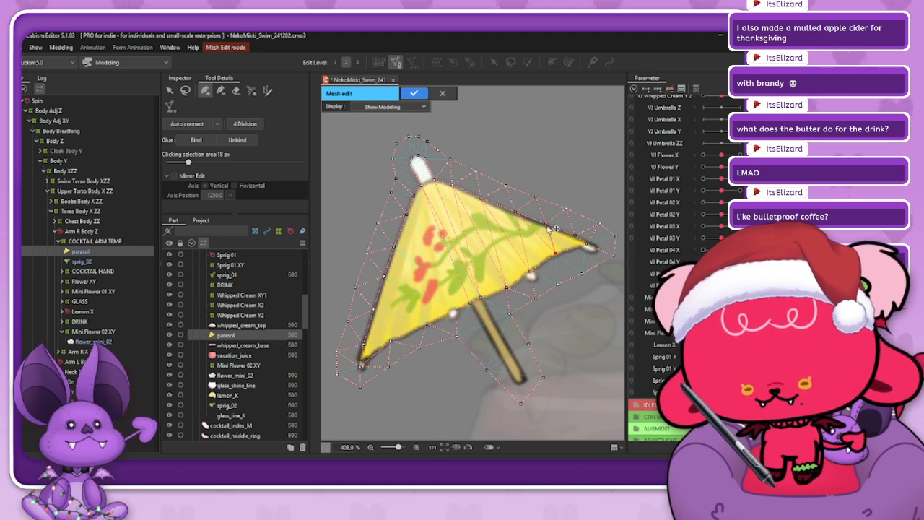
pyautogui.click(556, 228)
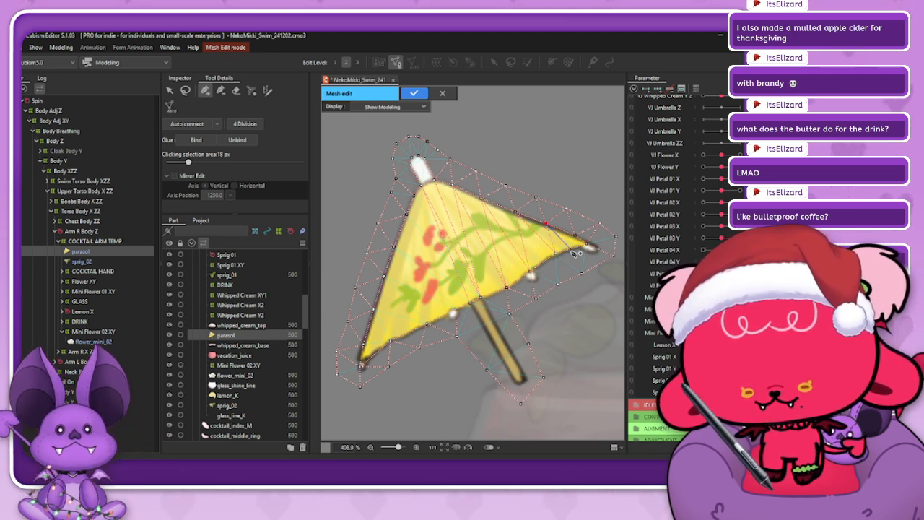
pyautogui.click(572, 249)
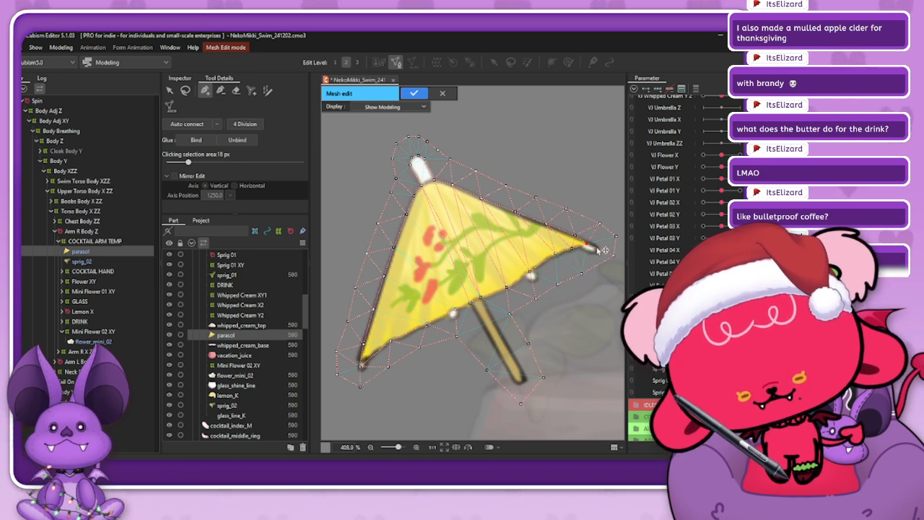
pyautogui.click(558, 284)
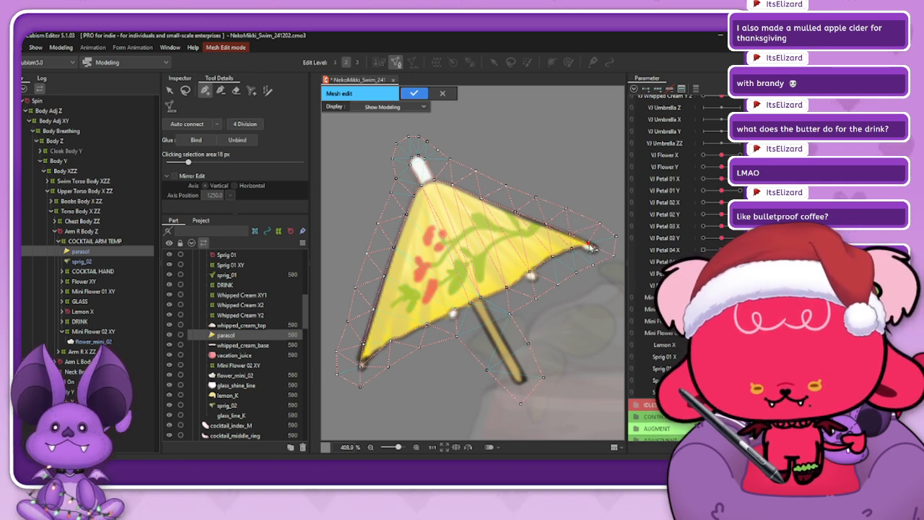
# - Connect the canopy's left edge to its lower edge with mesh lines along the folds, down to the lower-left tip
pyautogui.click(185, 89)
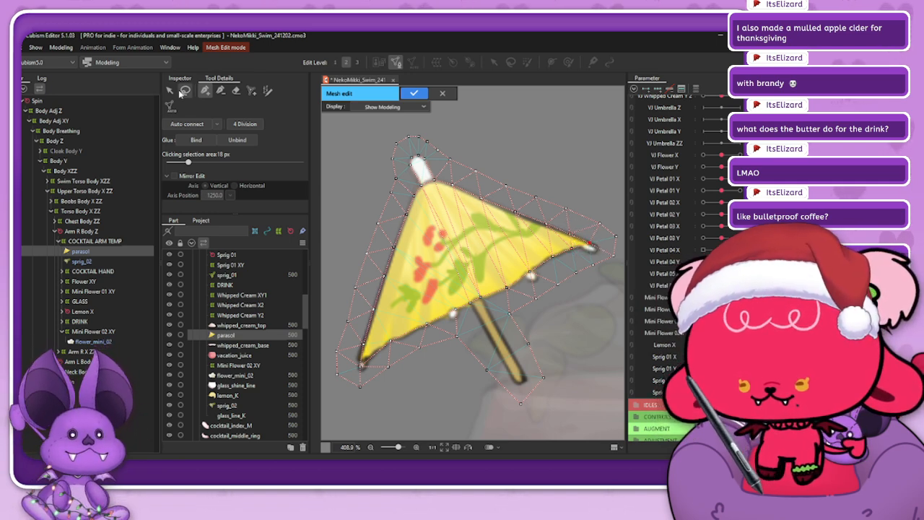
pyautogui.click(205, 90)
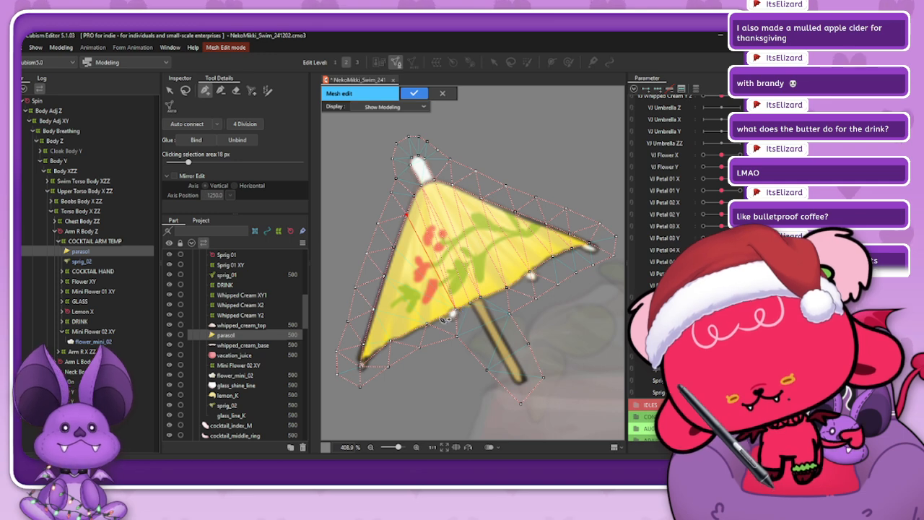
pyautogui.click(427, 325)
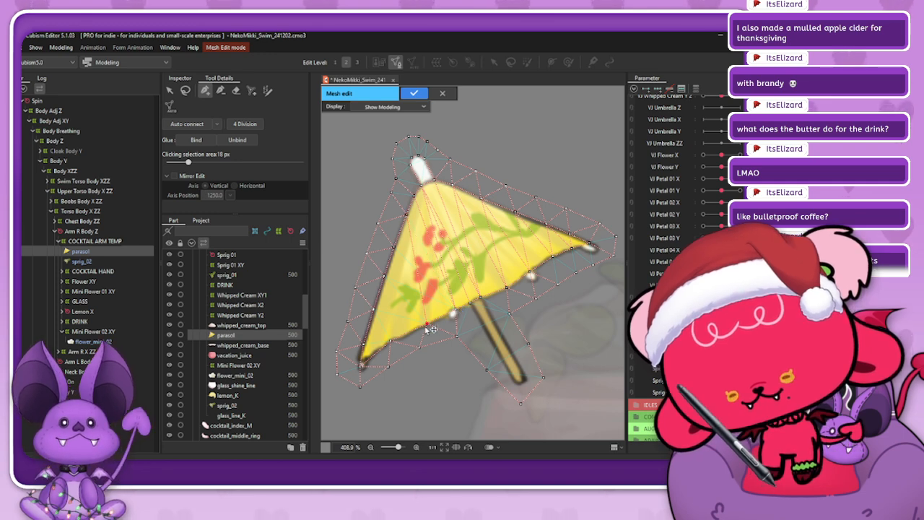
pyautogui.click(395, 247)
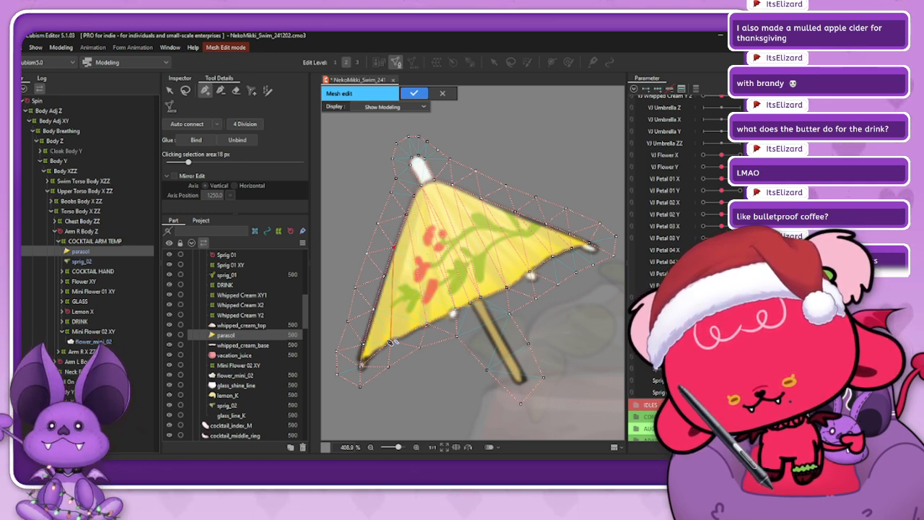
pyautogui.click(390, 341)
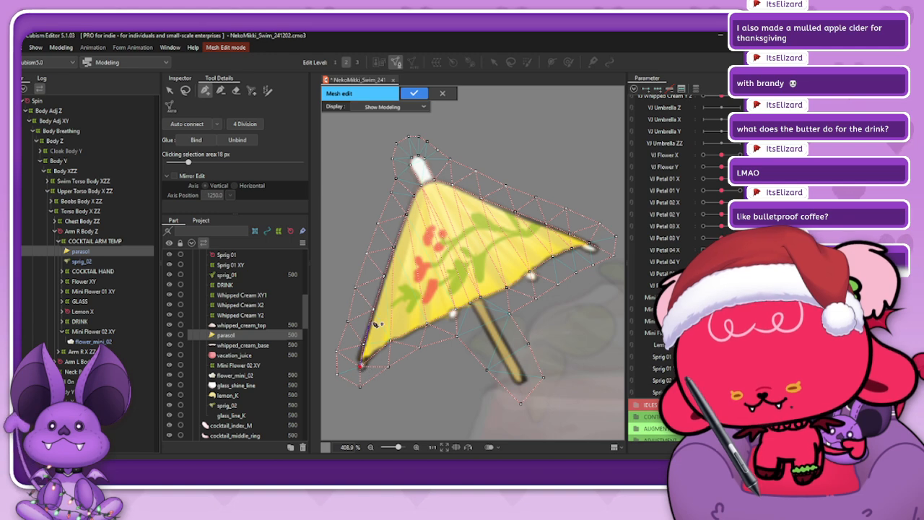
pyautogui.click(361, 365)
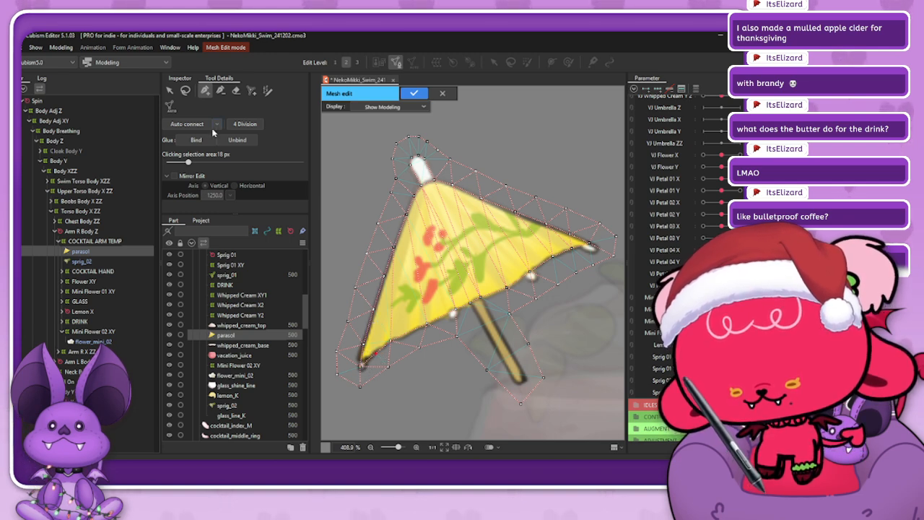
# - Add mesh vertices along the canopy's lower edge between the existing points near its lower-left tip
pyautogui.click(220, 90)
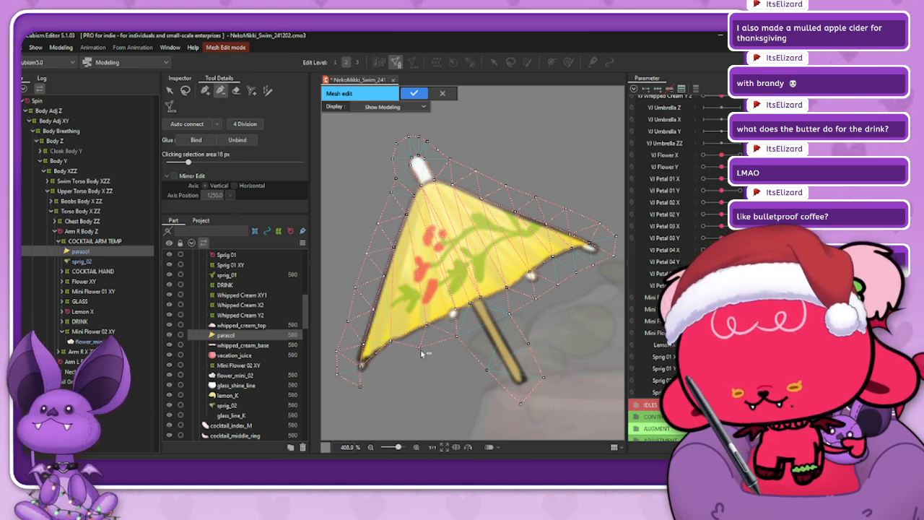
pyautogui.click(205, 90)
pyautogui.click(402, 338)
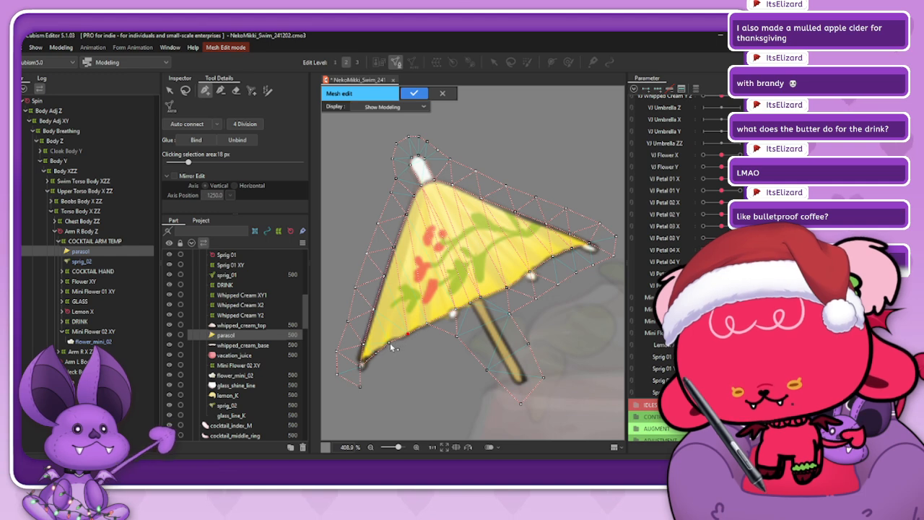
pyautogui.click(391, 343)
pyautogui.click(375, 354)
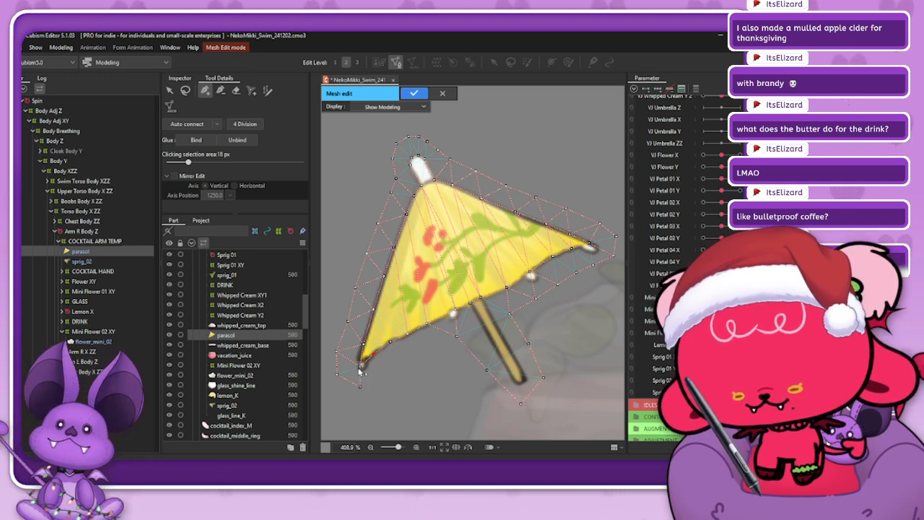
# - Rebuild the outer mesh outline below the canopy with evenly spaced vertices from the lower-left tip towards the stick
pyautogui.click(360, 386)
pyautogui.click(370, 381)
pyautogui.click(388, 370)
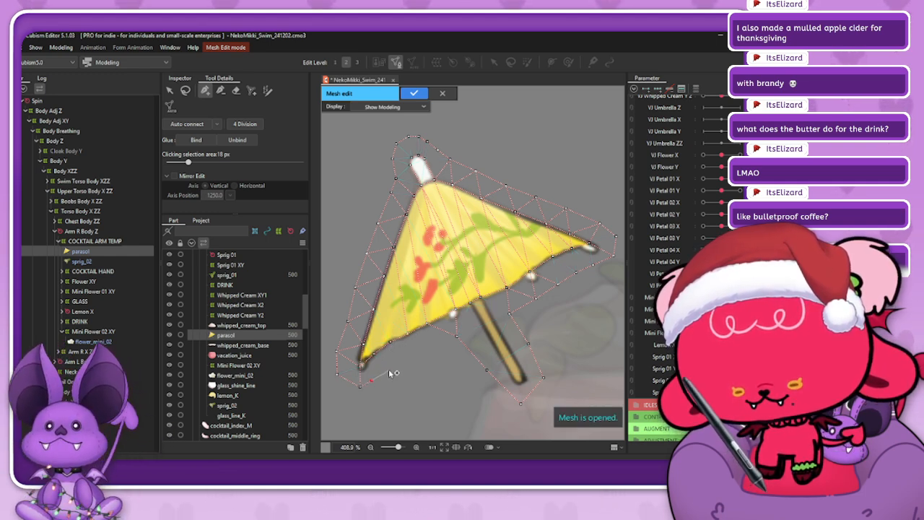
pyautogui.click(408, 360)
pyautogui.click(428, 349)
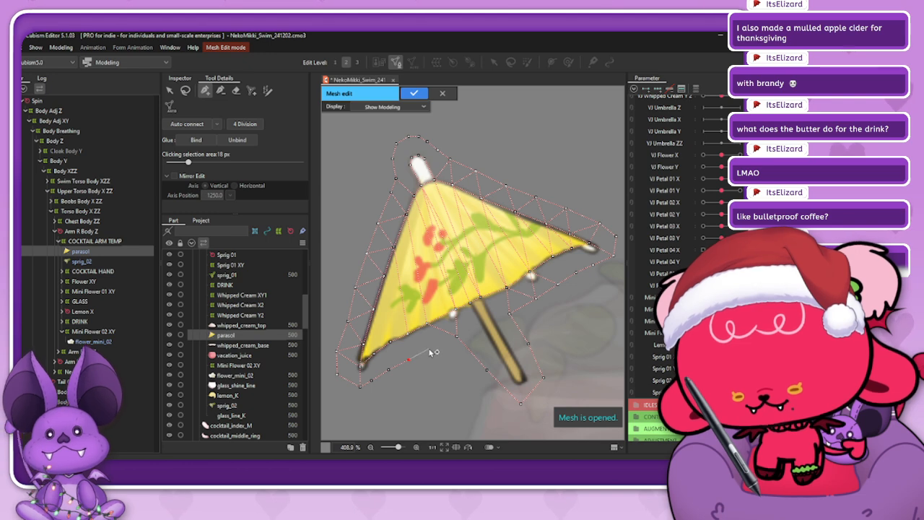
pyautogui.click(456, 337)
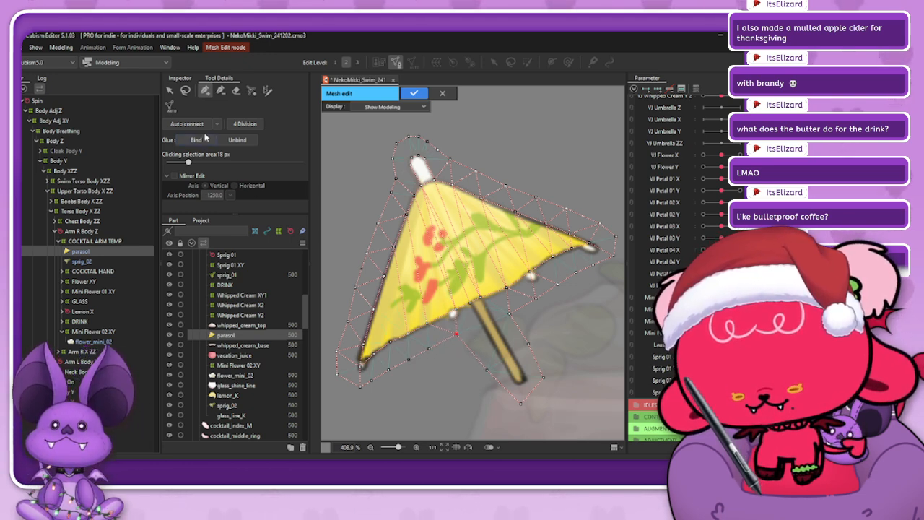
# - Erase the old outer outline around the parasol's stick and trace the stick's edges with mesh vertices
pyautogui.click(221, 91)
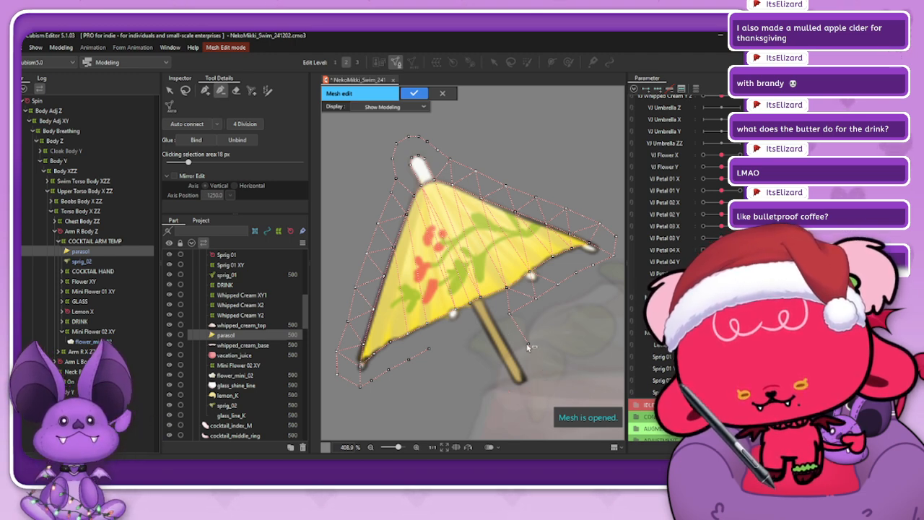
pyautogui.click(206, 91)
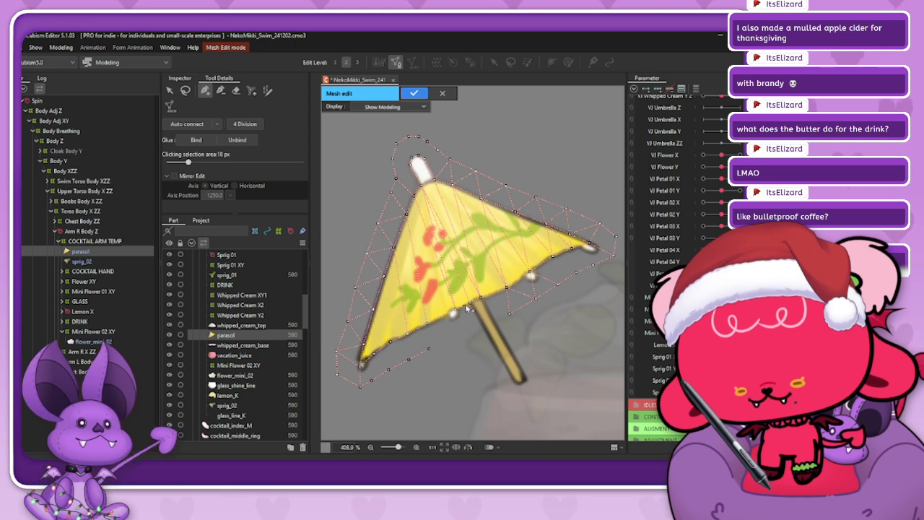
pyautogui.click(518, 382)
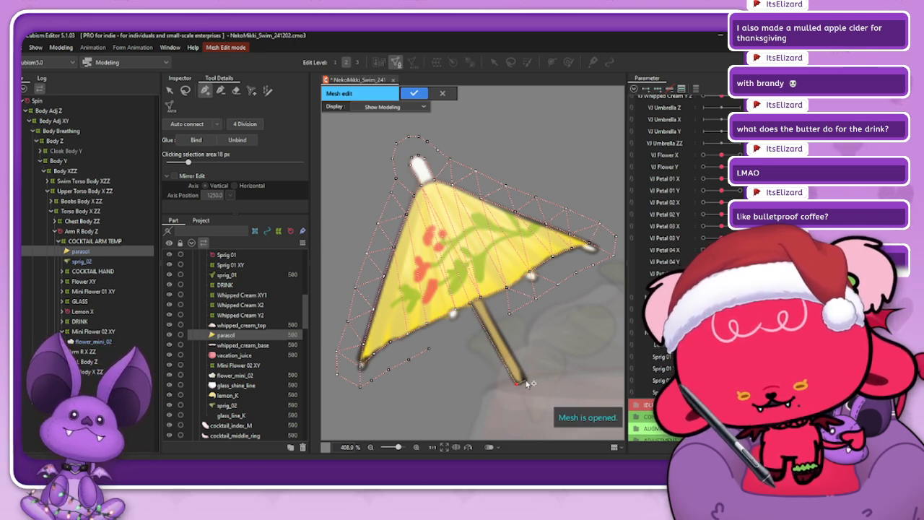
pyautogui.click(480, 296)
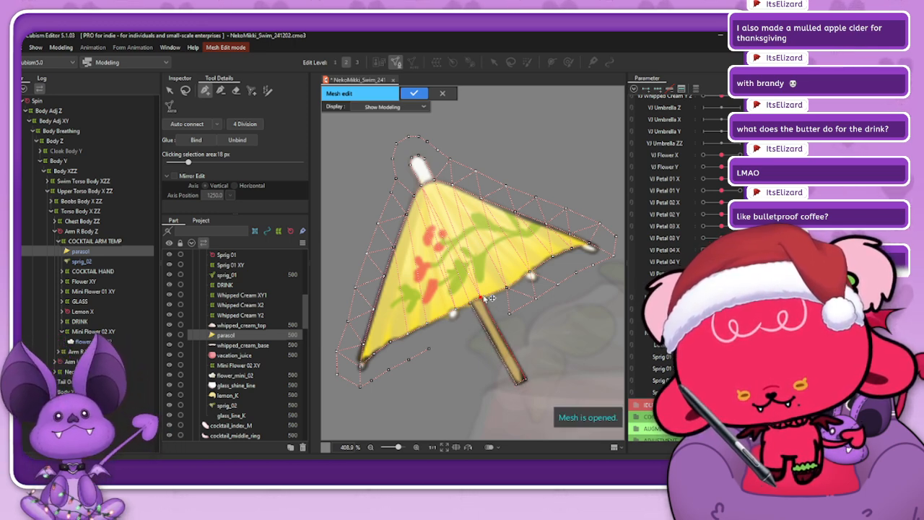
# - Draw a tighter outer mesh outline around the stick and join it to the canopy's lower border on both sides
pyautogui.click(536, 383)
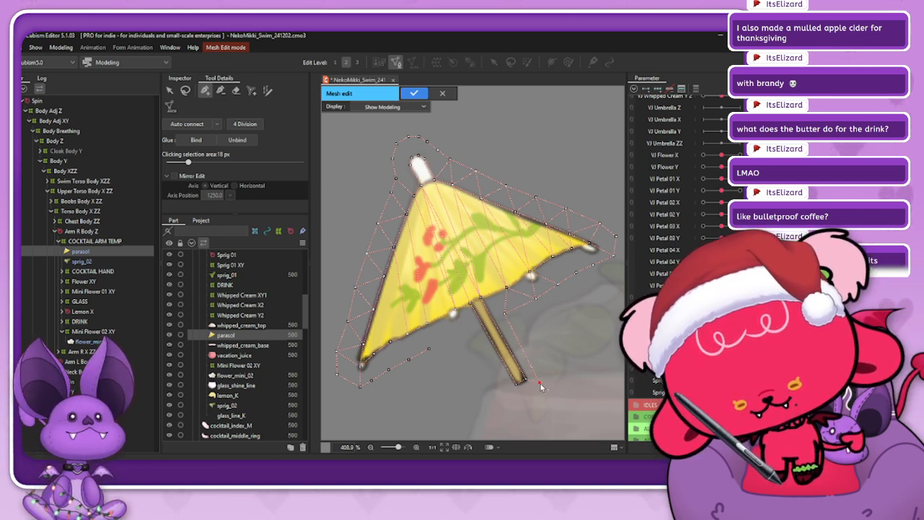
pyautogui.click(514, 397)
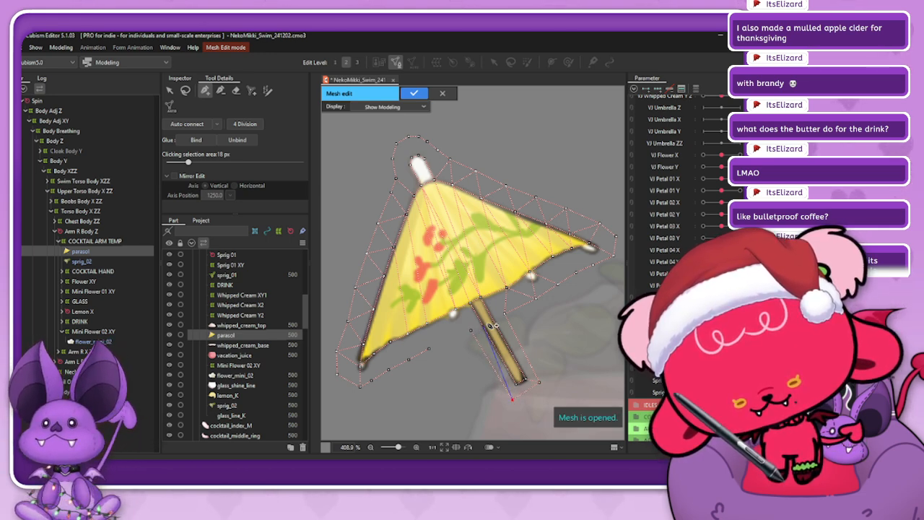
pyautogui.click(451, 337)
pyautogui.click(431, 349)
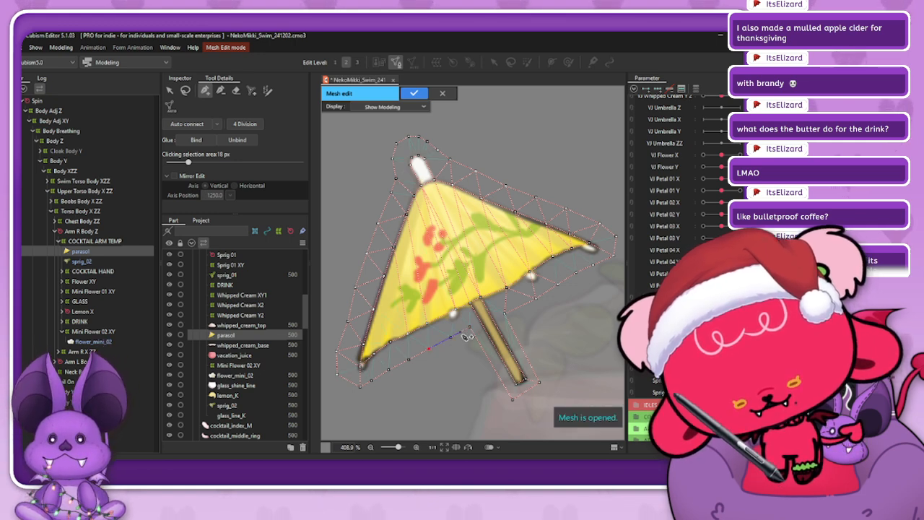
pyautogui.click(503, 310)
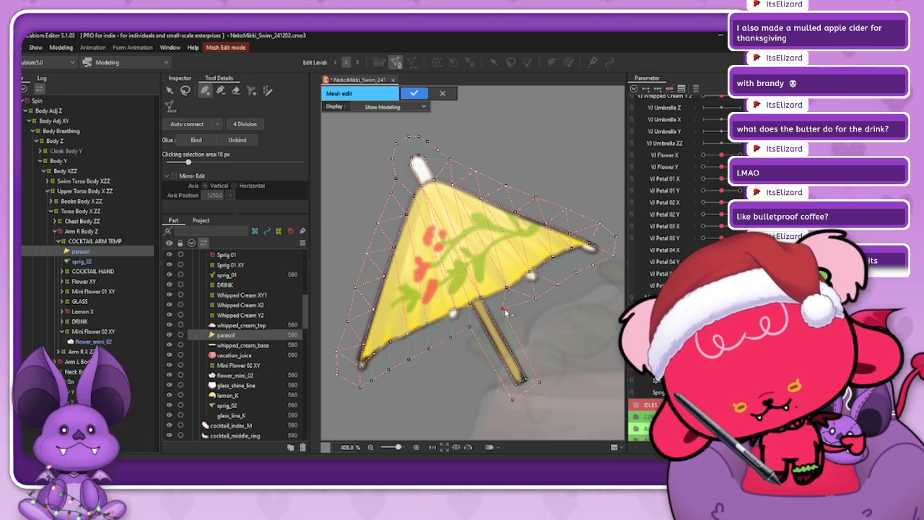
pyautogui.click(557, 282)
pyautogui.click(575, 272)
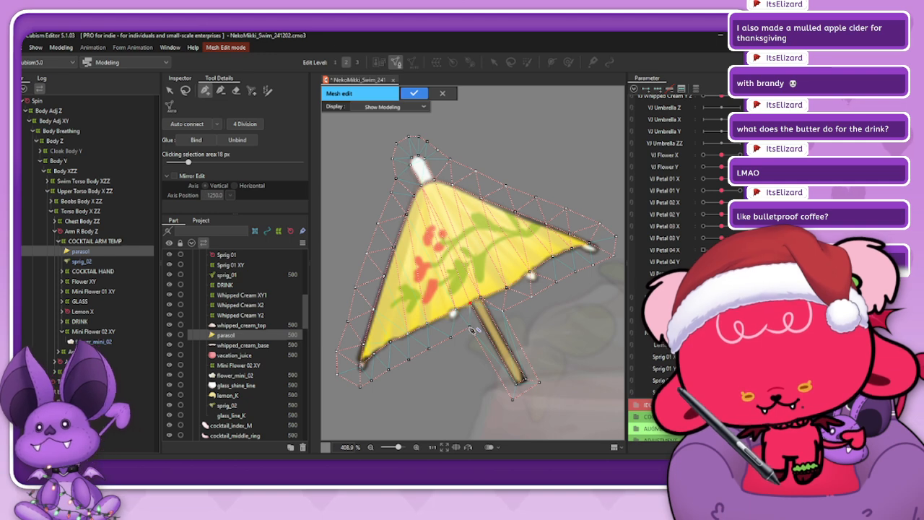
# - Add mesh vertices midway along both edges of the stick and auto-connect the parasol's mesh
pyautogui.click(470, 326)
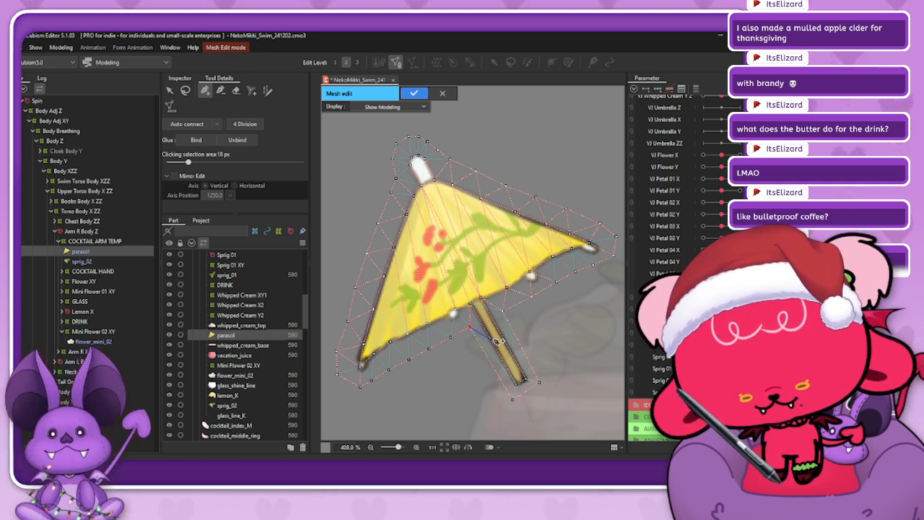
pyautogui.click(493, 338)
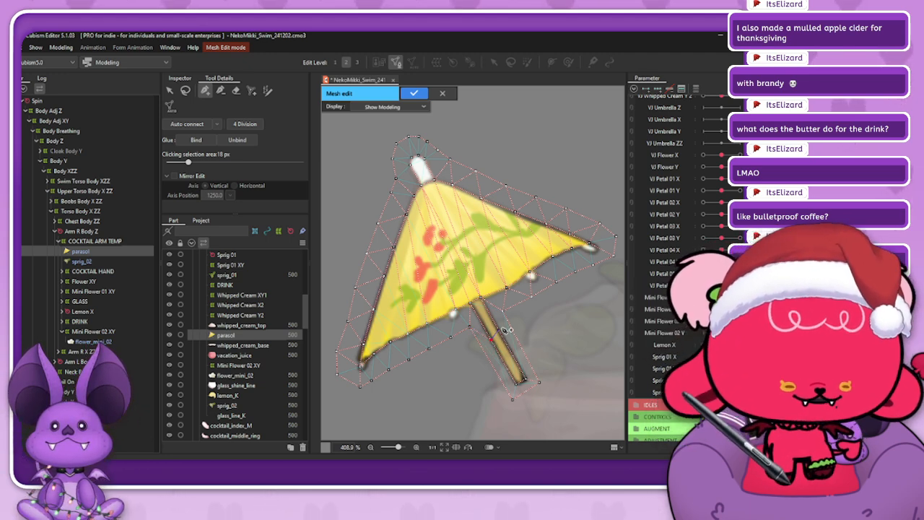
pyautogui.click(519, 383)
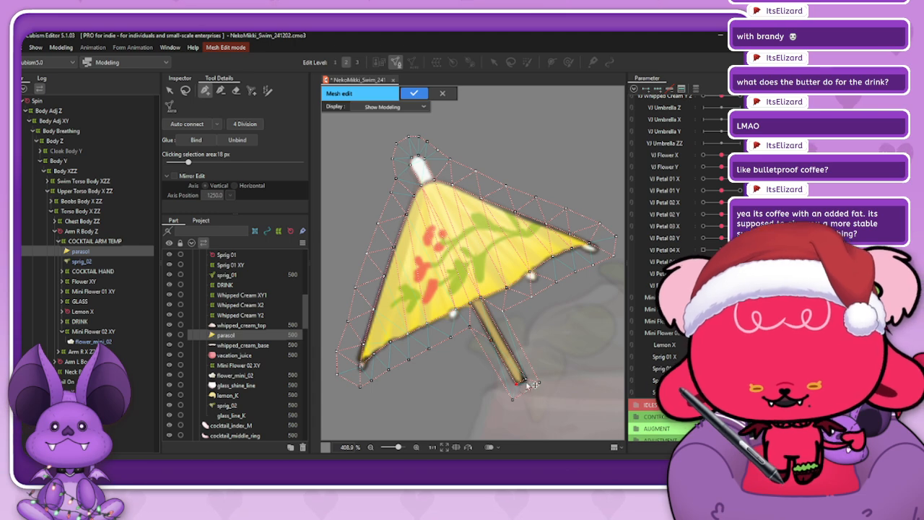
pyautogui.click(501, 335)
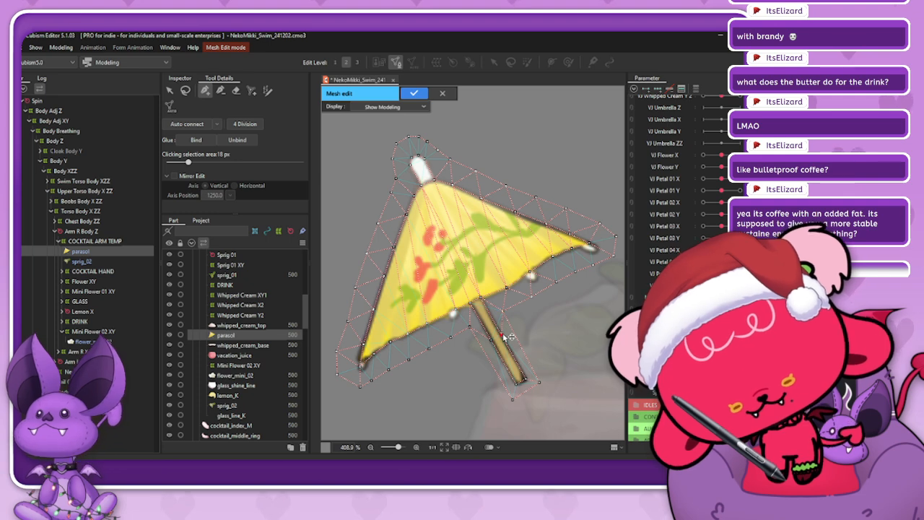
pyautogui.click(470, 303)
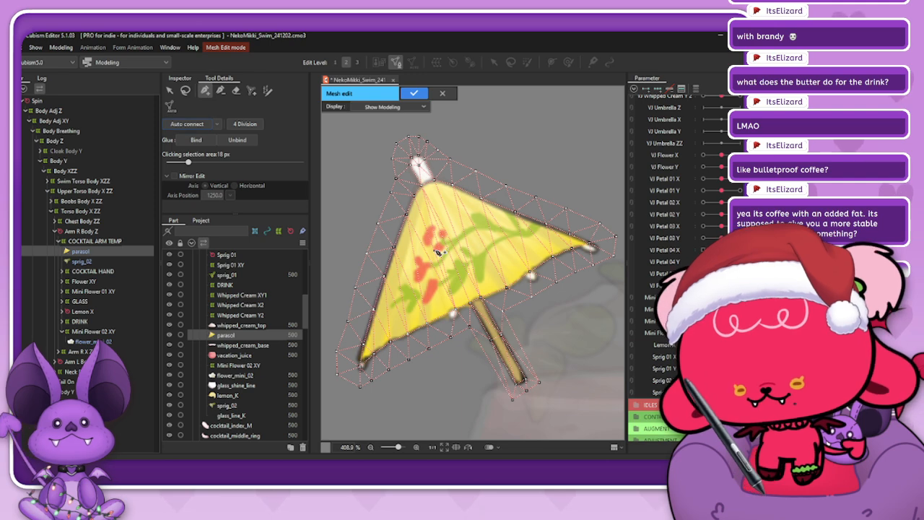
pyautogui.scroll(-2, 436, 252)
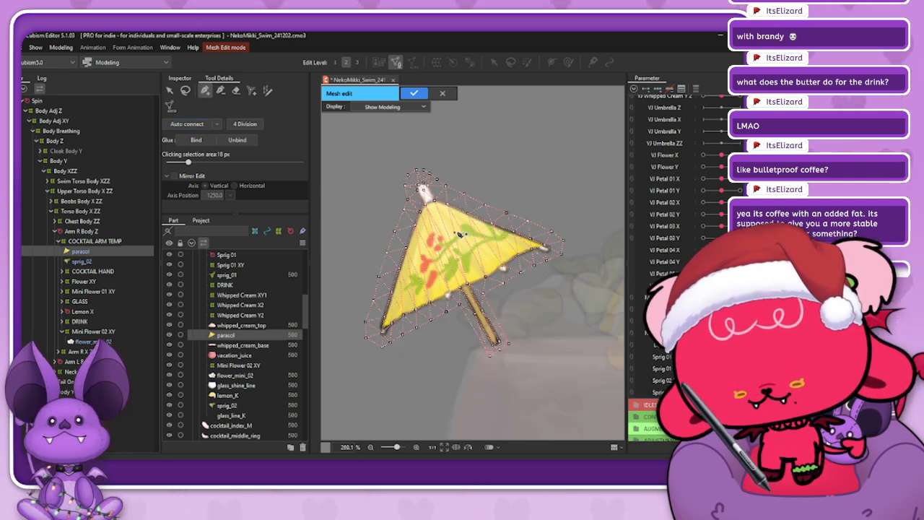
# - Erase the auto-connected mesh edges crossing the inside of the parasol's canopy
pyautogui.scroll(2, 457, 233)
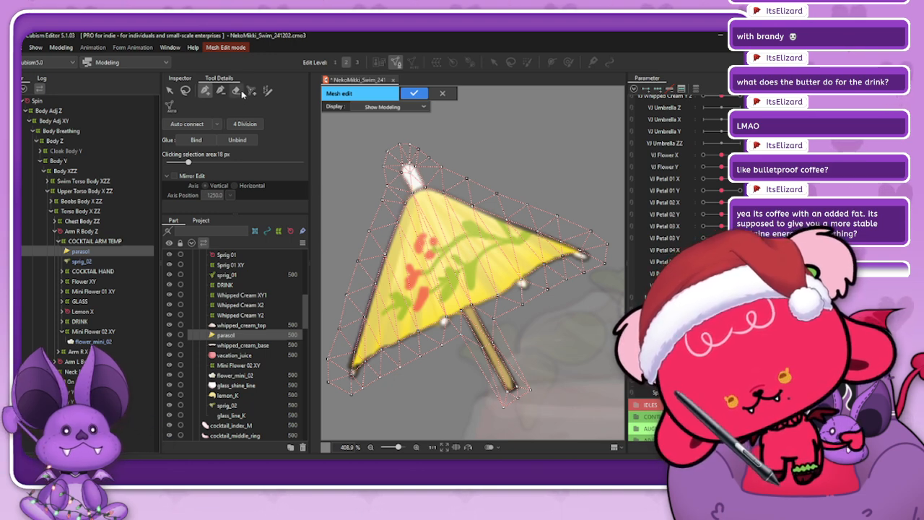
pyautogui.click(220, 90)
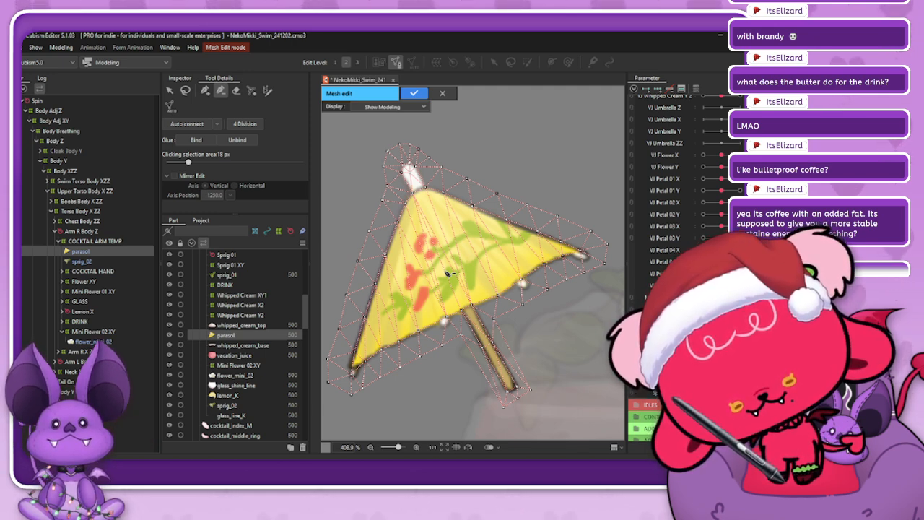
pyautogui.press('e')
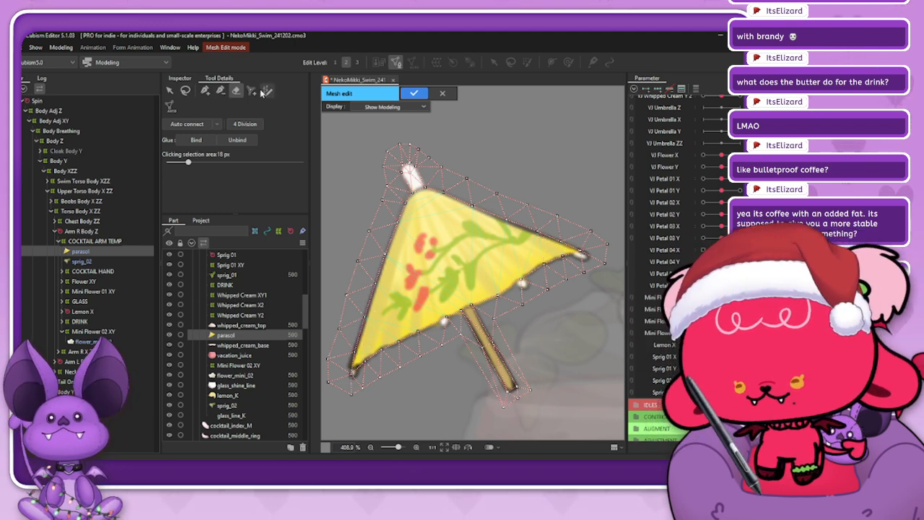
# - Draw a row of mesh vertices just inside the canopy's lower border, running from one tip to the other
pyautogui.click(205, 91)
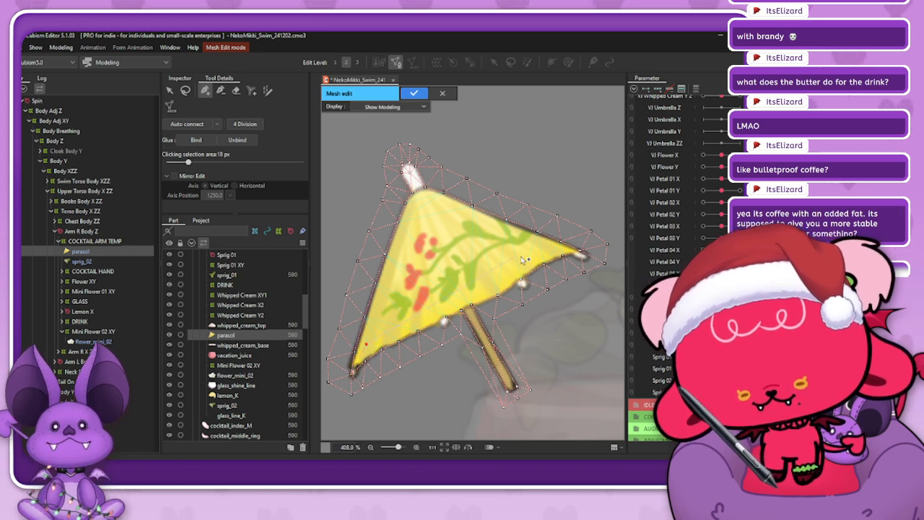
pyautogui.click(546, 250)
pyautogui.click(579, 251)
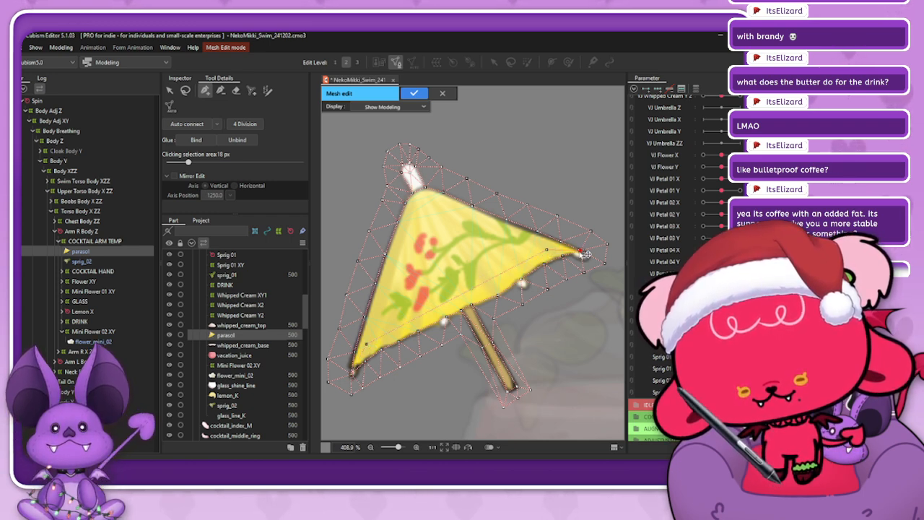
pyautogui.click(460, 294)
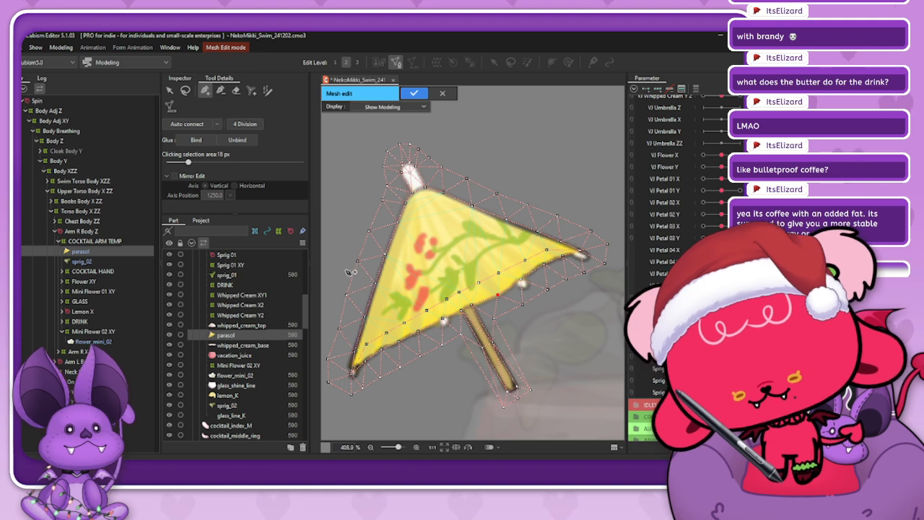
pyautogui.click(185, 91)
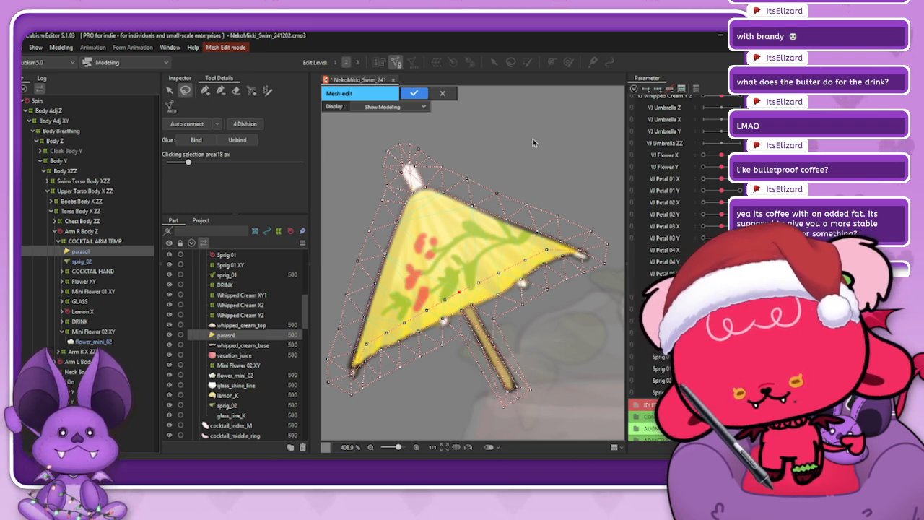
# - Add evenly spaced mesh vertices just inside the canopy's left edge, from the apex down towards the lower-left tip
pyautogui.click(205, 90)
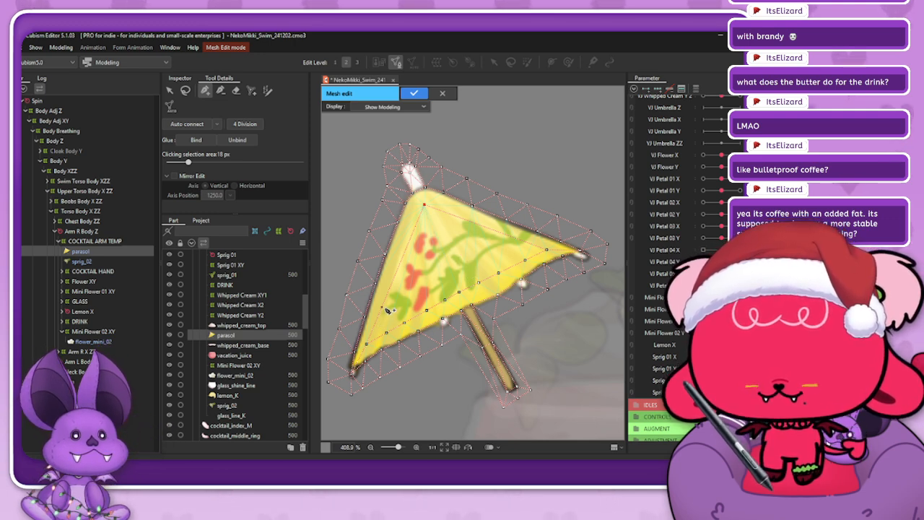
pyautogui.click(415, 218)
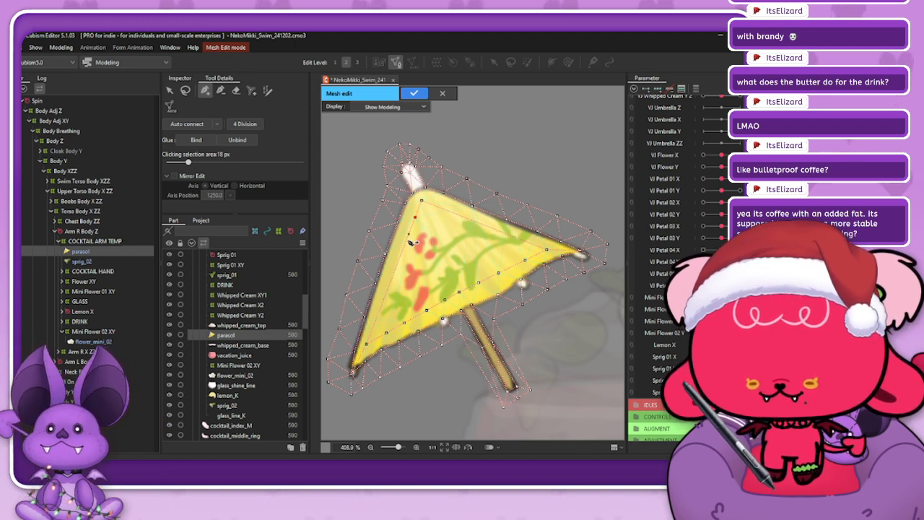
pyautogui.click(407, 244)
pyautogui.click(394, 274)
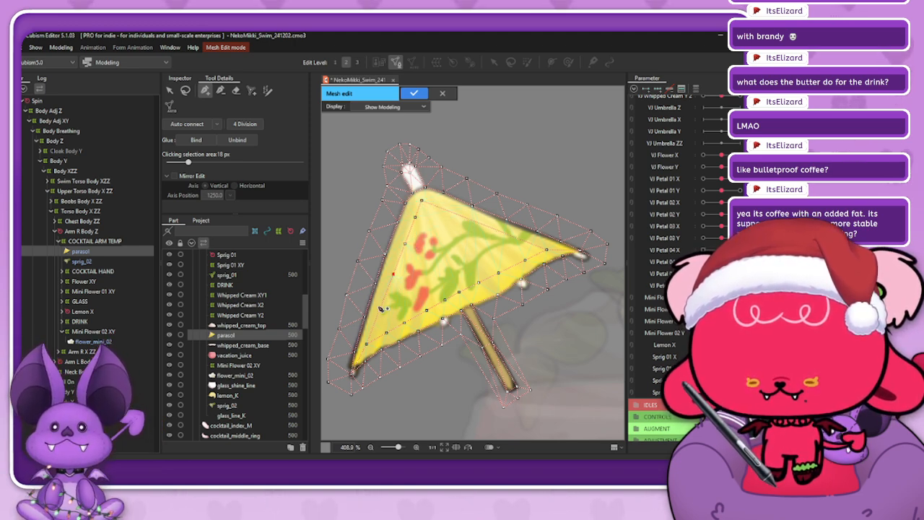
pyautogui.click(383, 306)
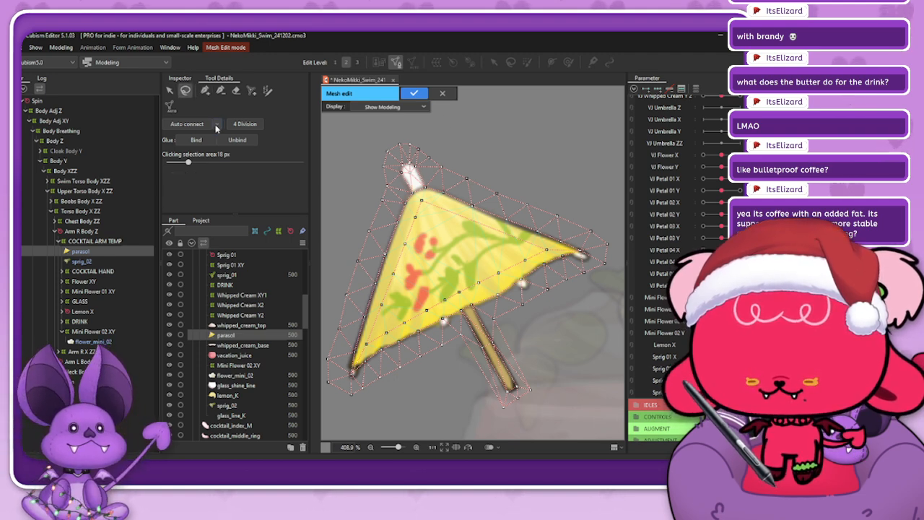
# - Place mesh vertices just inside the canopy's upper-right edge and adjust the spacing of the left row
pyautogui.click(446, 209)
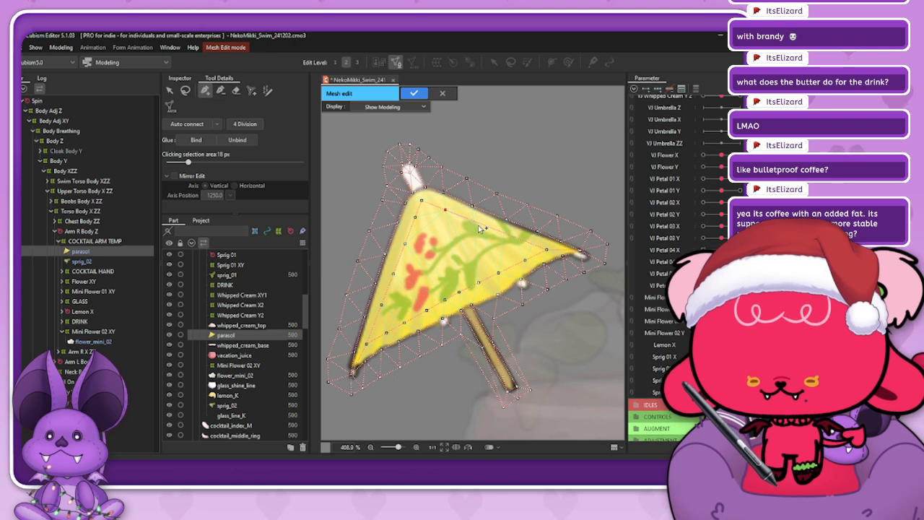
pyautogui.click(513, 236)
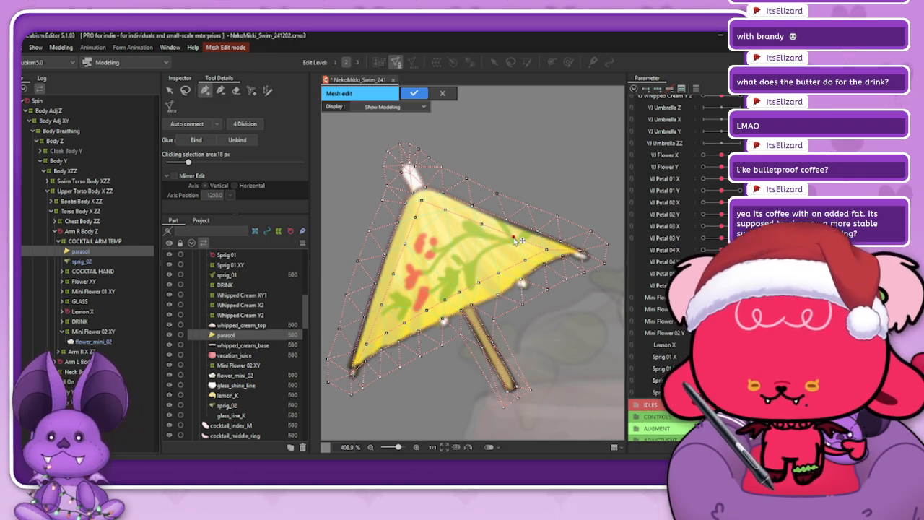
pyautogui.click(185, 90)
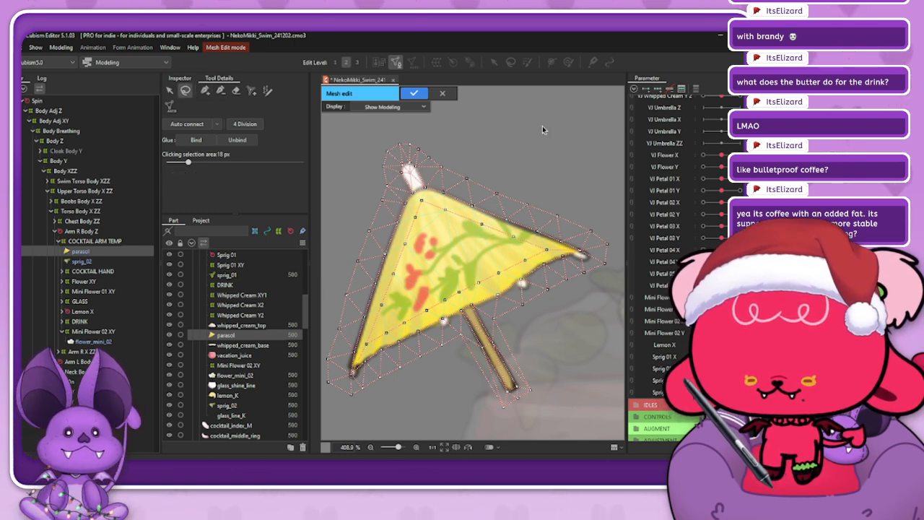
pyautogui.click(205, 90)
pyautogui.click(382, 305)
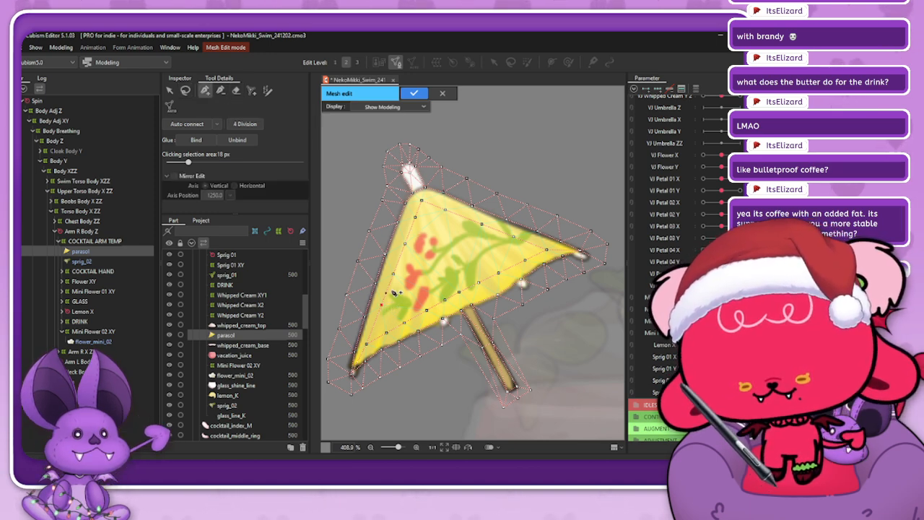
pyautogui.click(185, 91)
pyautogui.click(206, 91)
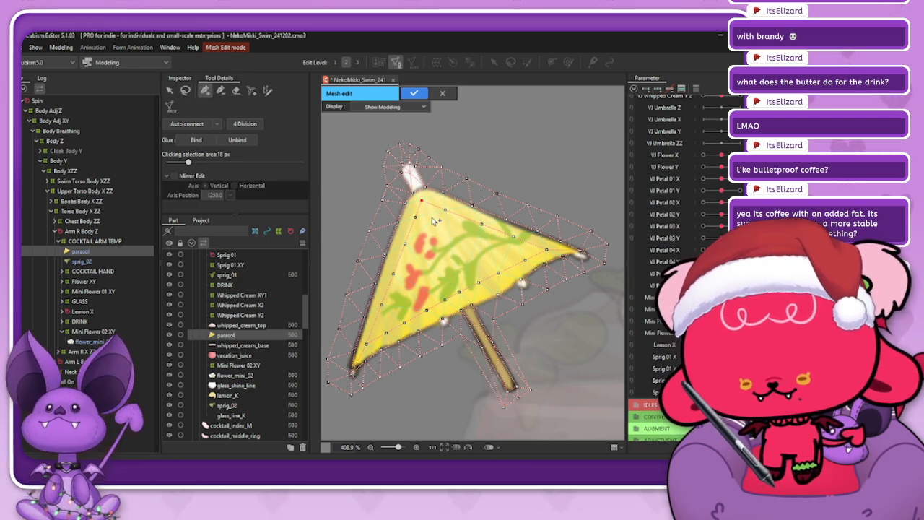
# - Fill the canopy's interior with mesh vertices, then auto-connect and apply the parasol's mesh
pyautogui.click(460, 292)
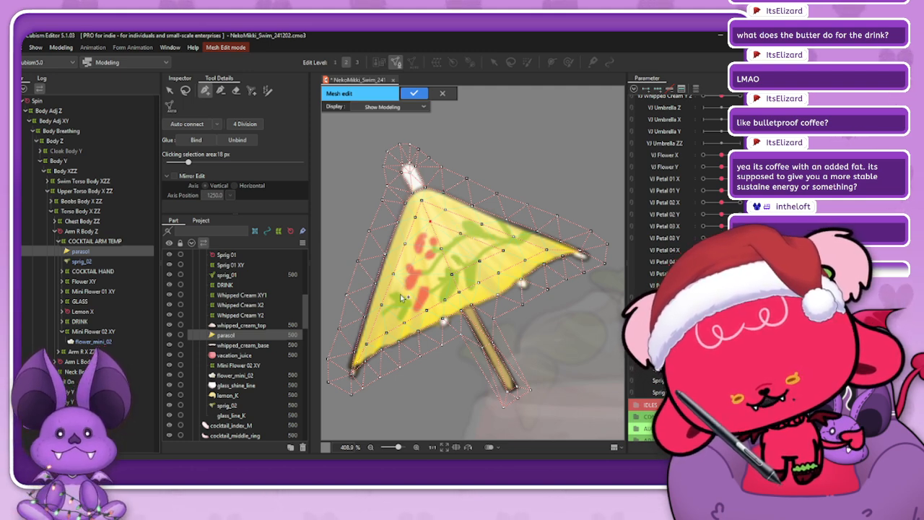
pyautogui.moveTo(408, 297); pyautogui.dragTo(455, 283)
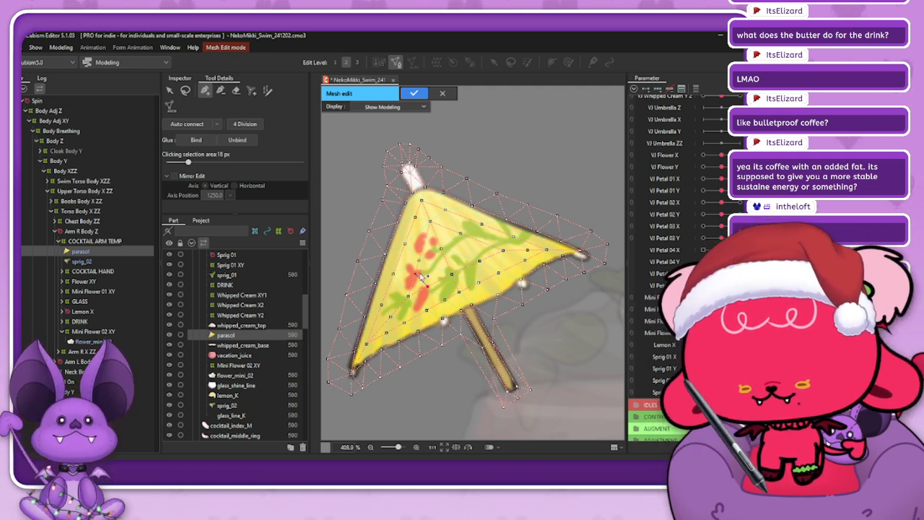
pyautogui.scroll(-4, 407, 229)
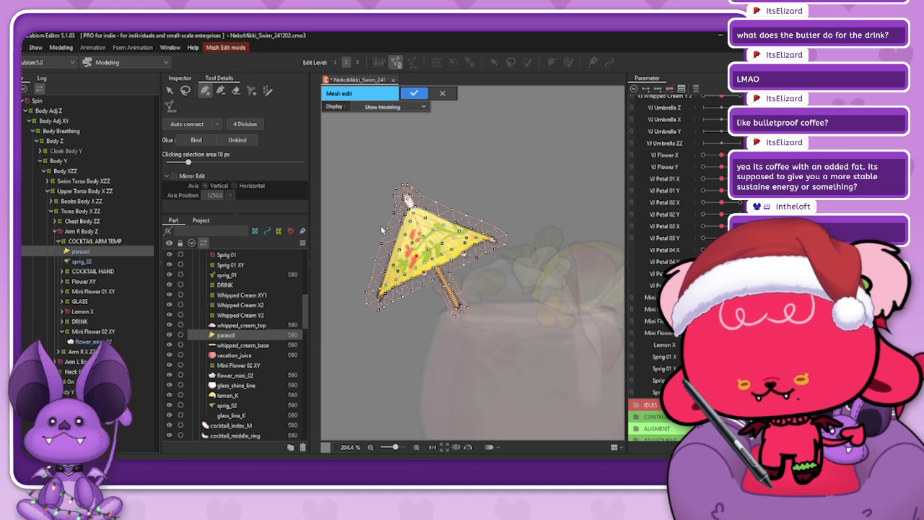
pyautogui.scroll(2, 381, 230)
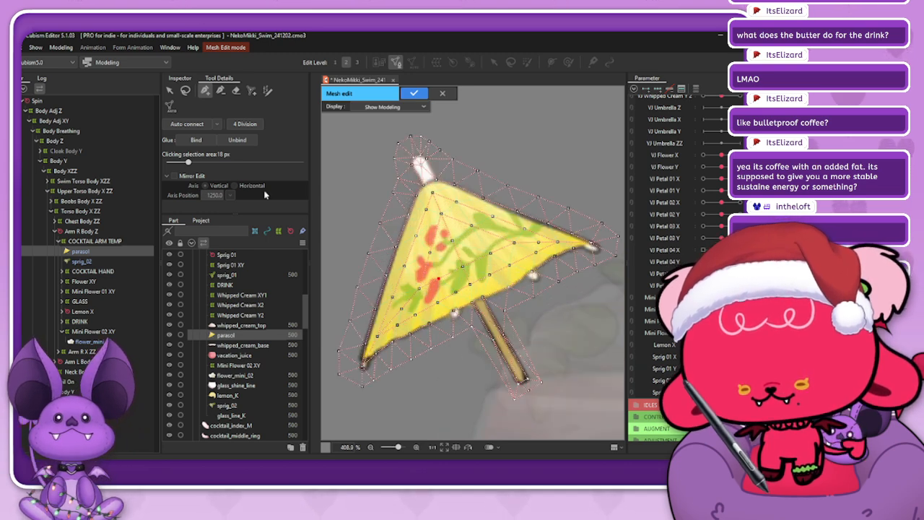
pyautogui.scroll(-2, 423, 234)
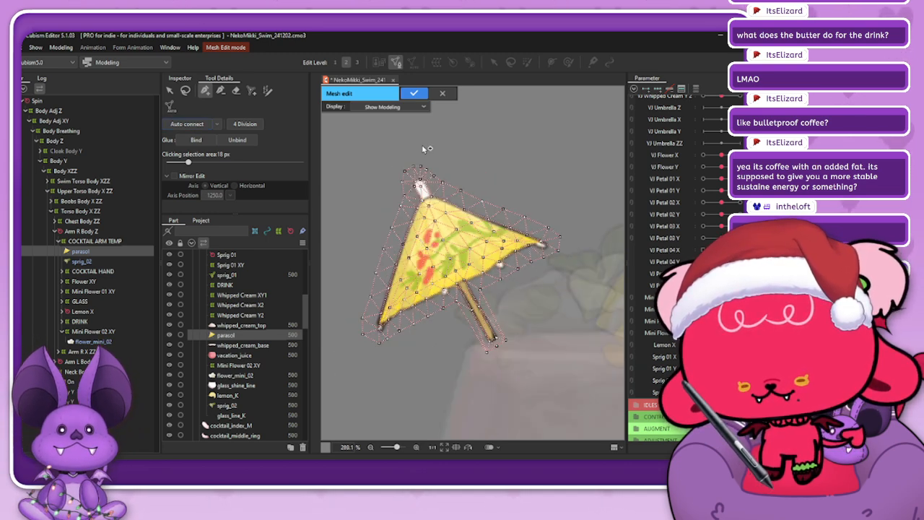
pyautogui.click(413, 95)
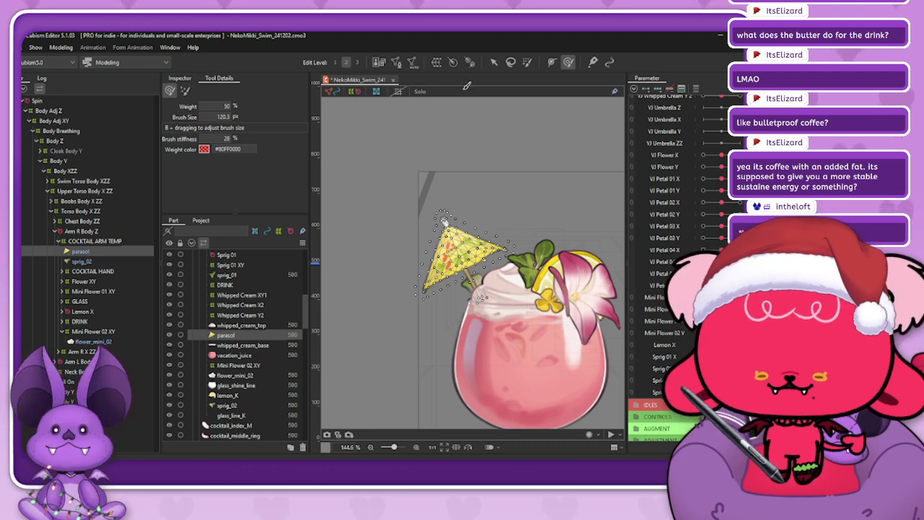
# - Create a rotation deformer named "Umbrella Z" as the parent of the parasol in VACATION_JUICE_GRP
pyautogui.click(455, 63)
pyautogui.tripleClick(391, 207)
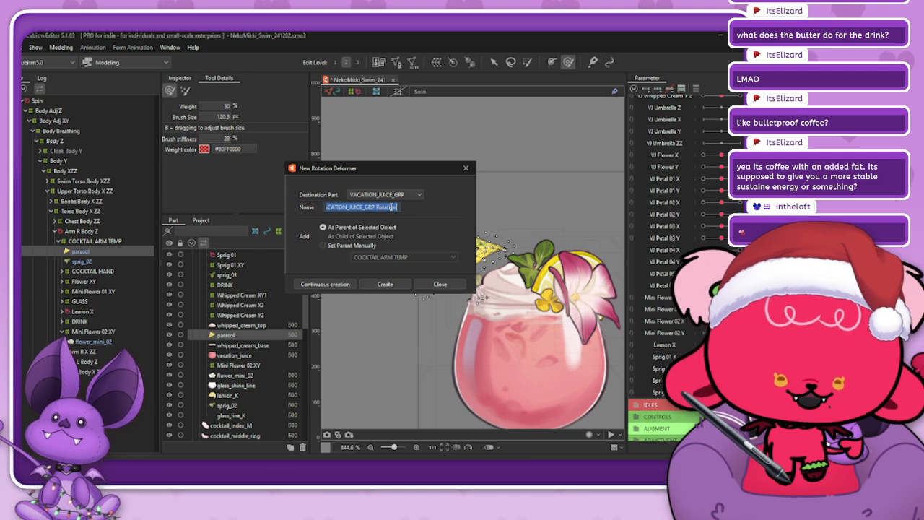
pyautogui.write('Umbrella')
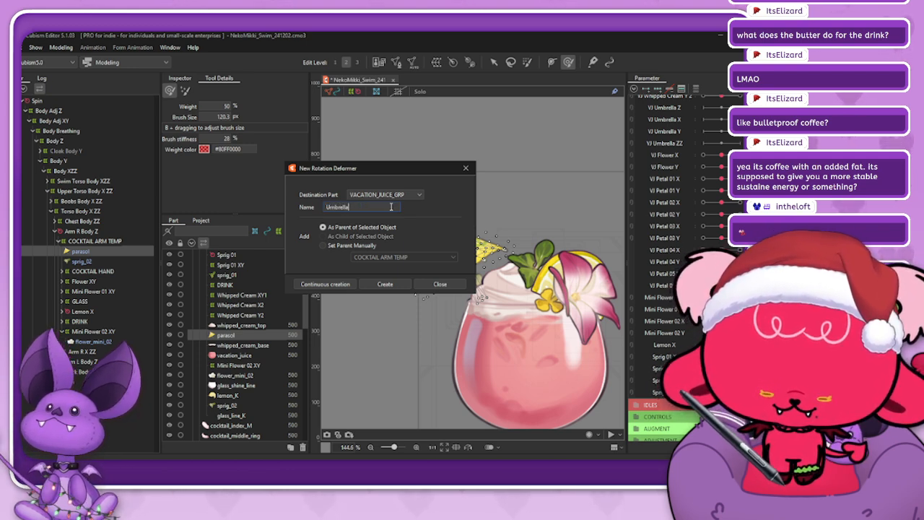
pyautogui.write(' X')
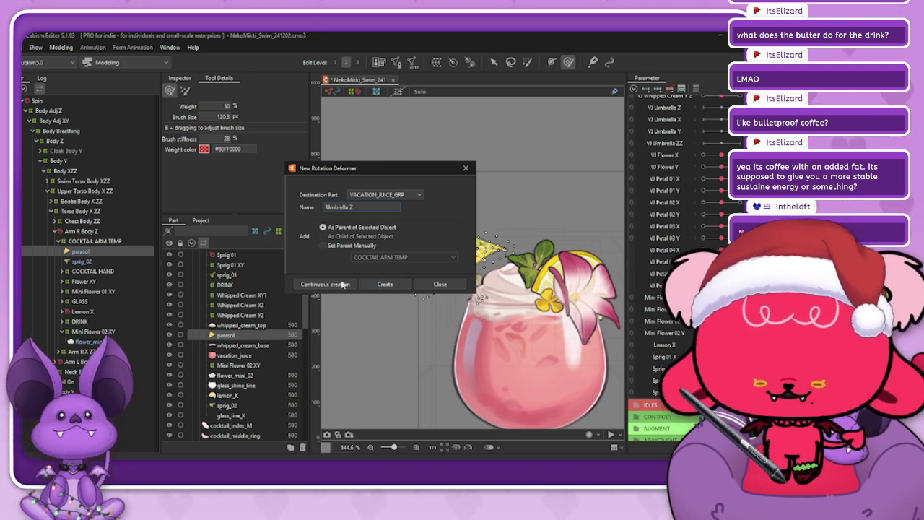
pyautogui.click(384, 284)
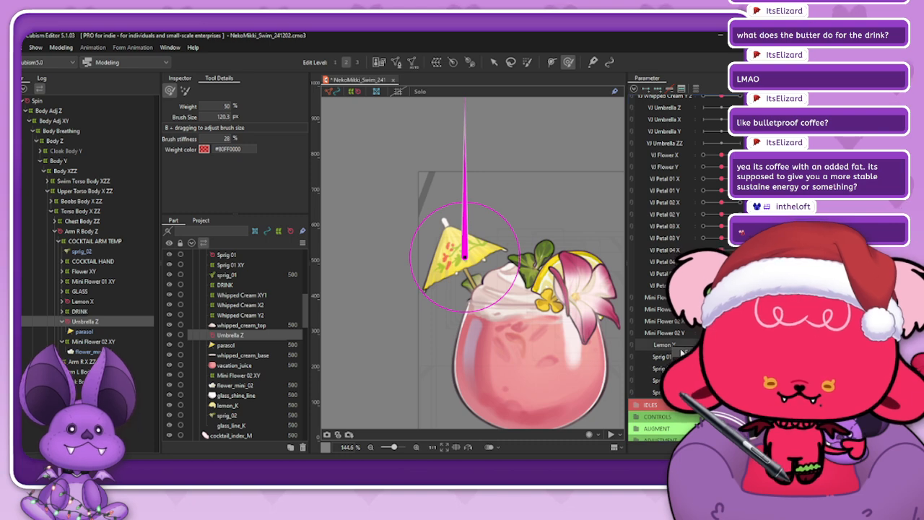
# - Rename the Lemon X parameter to "Lemon Z" and change the ending of its ID to Z
pyautogui.click(376, 198)
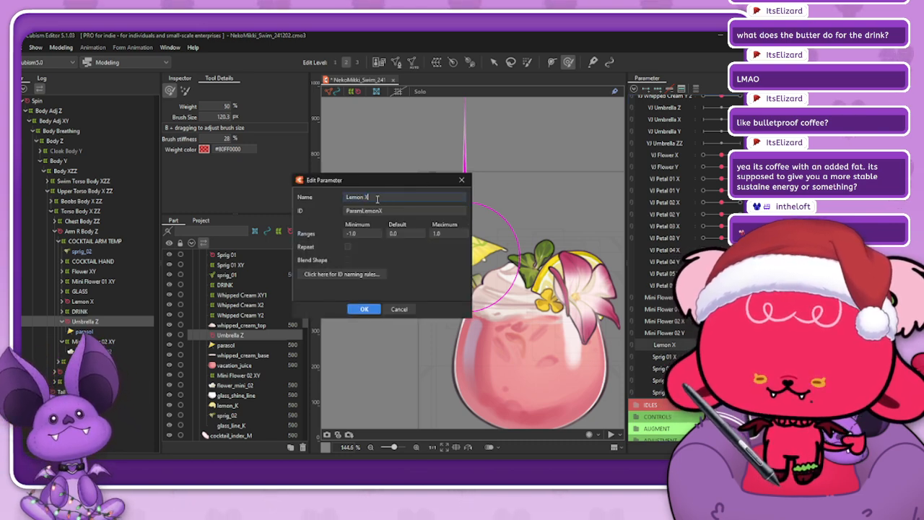
pyautogui.press('BackSpace')
pyautogui.write('Z')
pyautogui.click(400, 211)
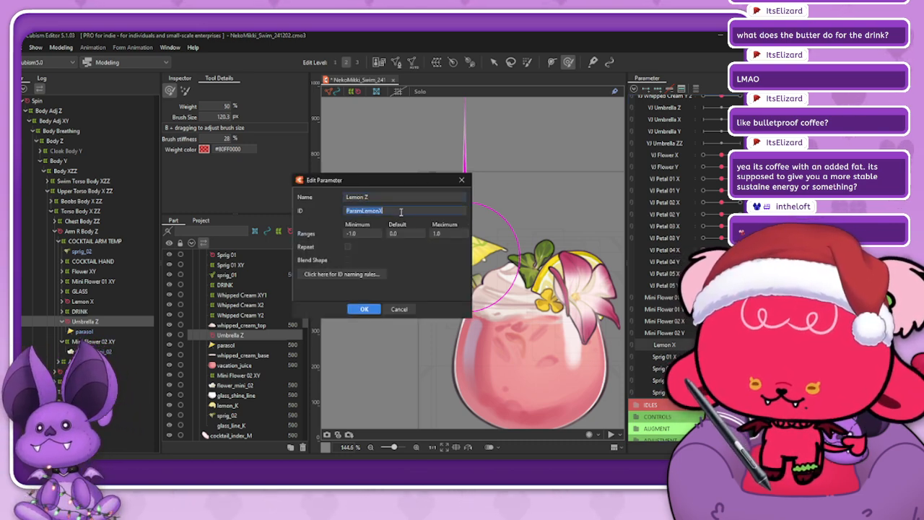
pyautogui.click(401, 211)
pyautogui.write('Z')
pyautogui.press('Return')
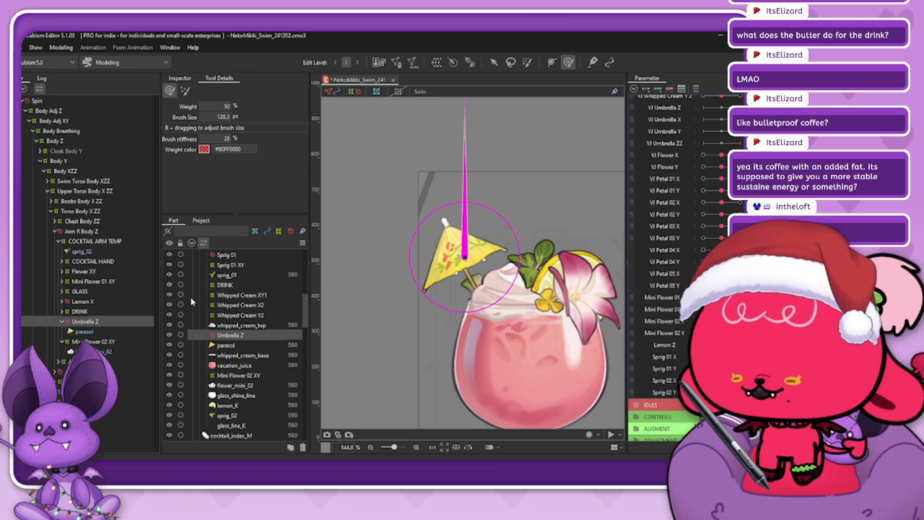
# - Rename the Lemon X rotation deformer to "Lemon Z"
pyautogui.click(90, 302)
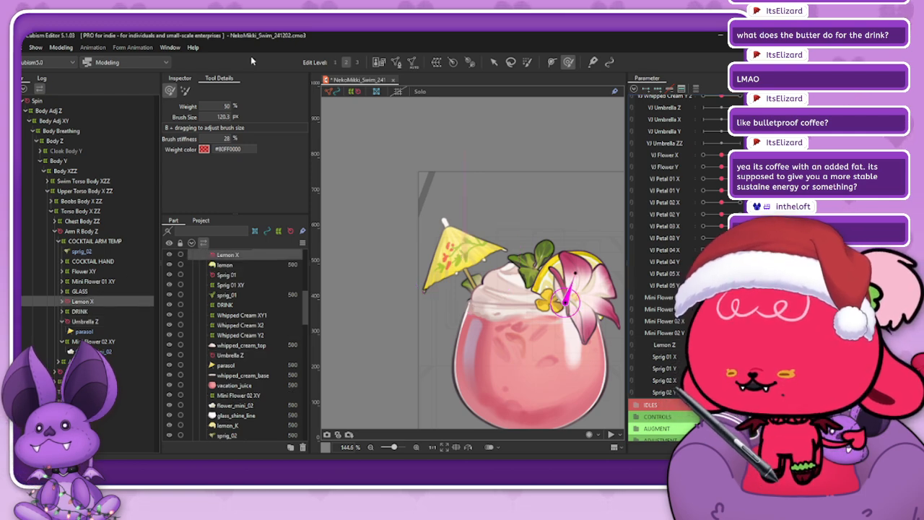
pyautogui.click(184, 78)
pyautogui.click(271, 92)
pyautogui.press('BackSpace')
pyautogui.write('Z')
pyautogui.press('Return')
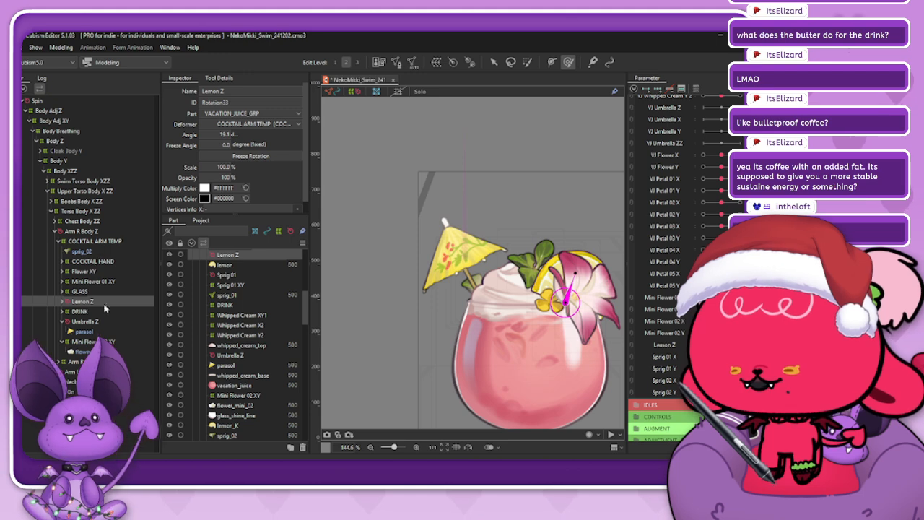
# - Move the Umbrella Z rotation deformer's pivot to the base of the parasol's stick and shrink its handle in solo view
pyautogui.click(83, 321)
pyautogui.click(494, 62)
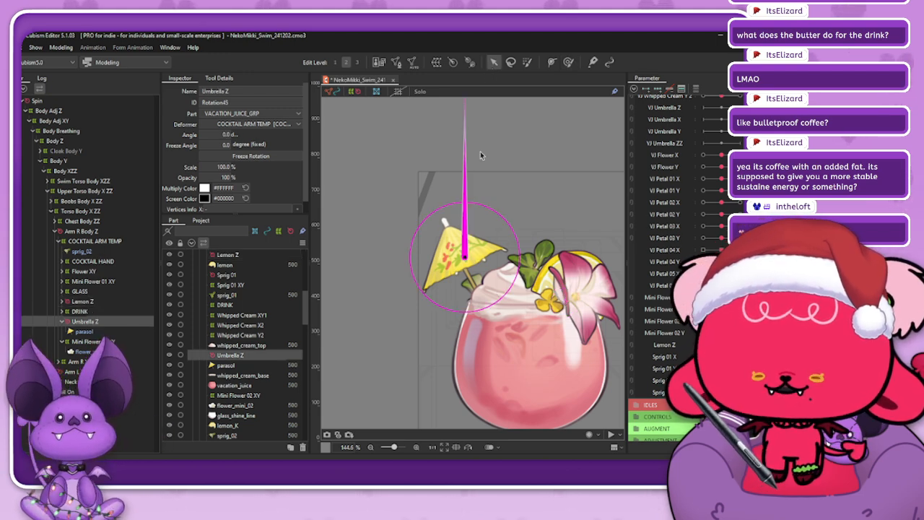
pyautogui.click(480, 287)
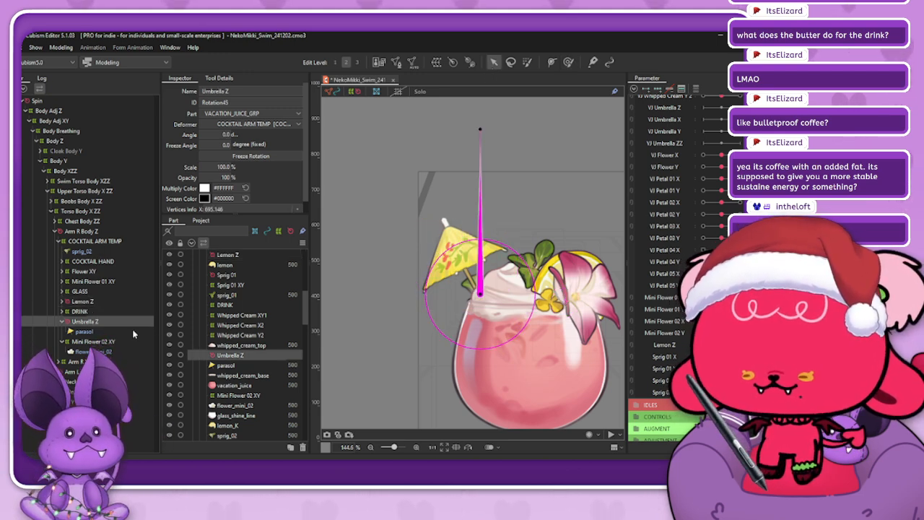
pyautogui.click(142, 321)
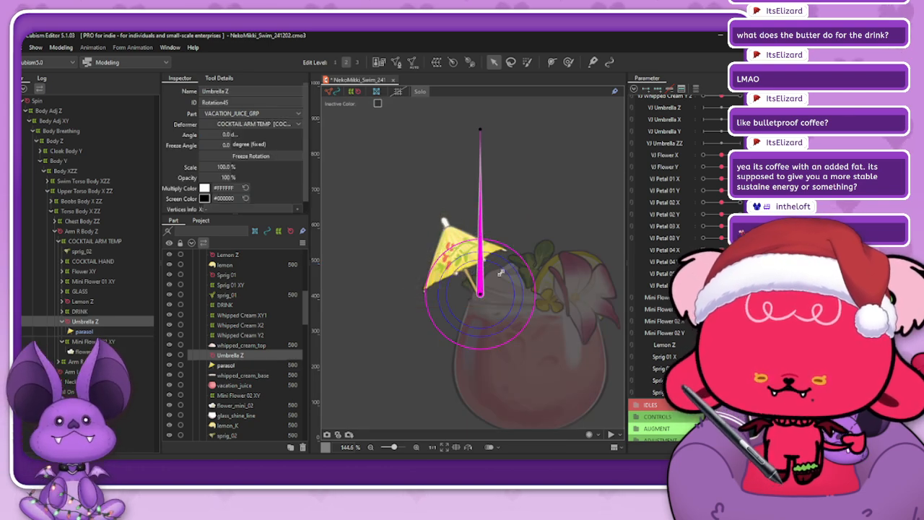
pyautogui.moveTo(518, 256); pyautogui.dragTo(494, 282)
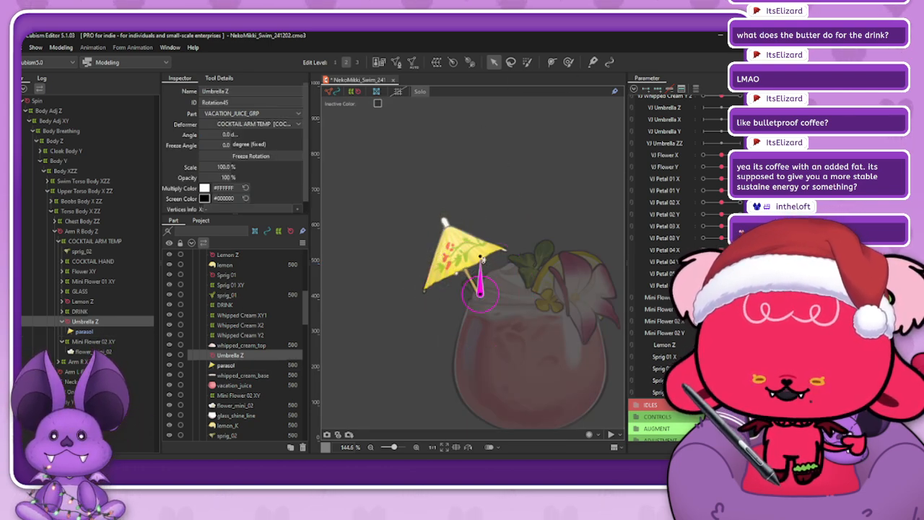
# - Place the Umbrella Z deformer's pivot on the stick's lower tip and align its handle along the parasol at about -25.1 degrees
pyautogui.scroll(5, 481, 298)
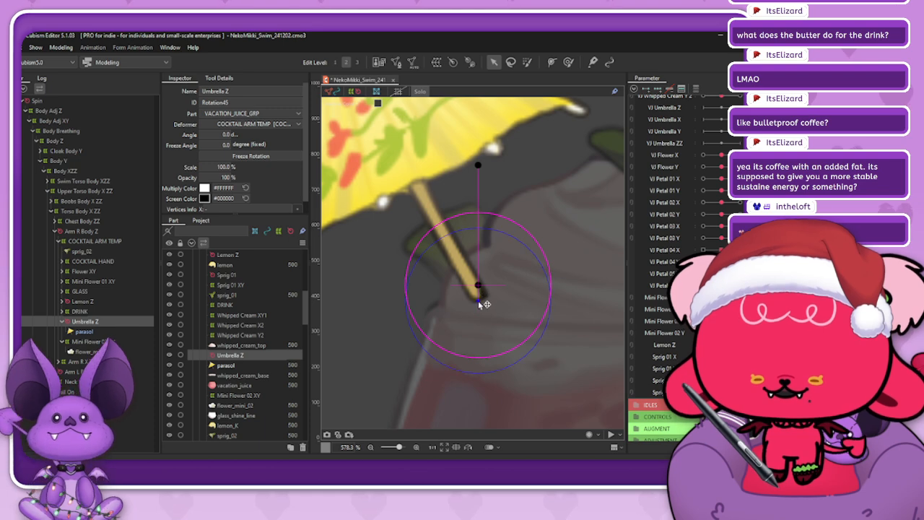
pyautogui.moveTo(480, 284); pyautogui.dragTo(483, 297)
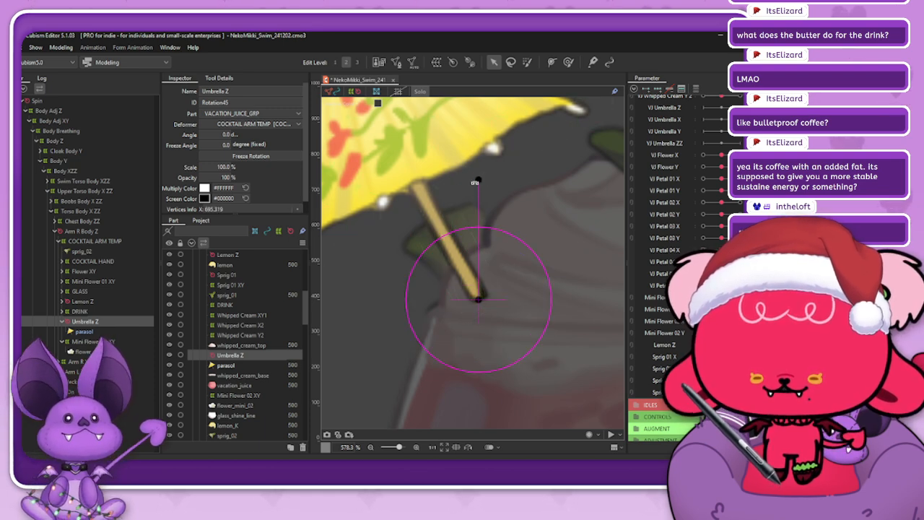
pyautogui.moveTo(478, 180); pyautogui.dragTo(429, 205)
pyautogui.scroll(-3, 426, 200)
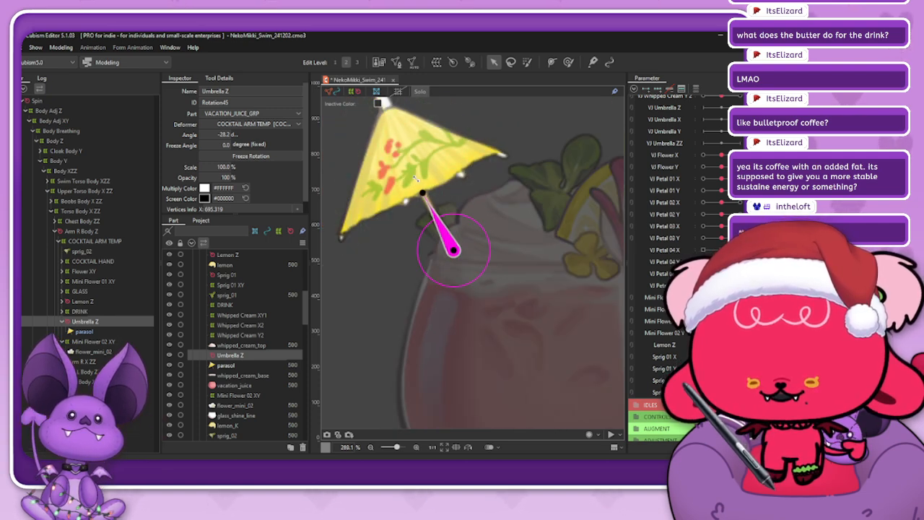
pyautogui.scroll(-2, 446, 287)
pyautogui.scroll(-1, 446, 287)
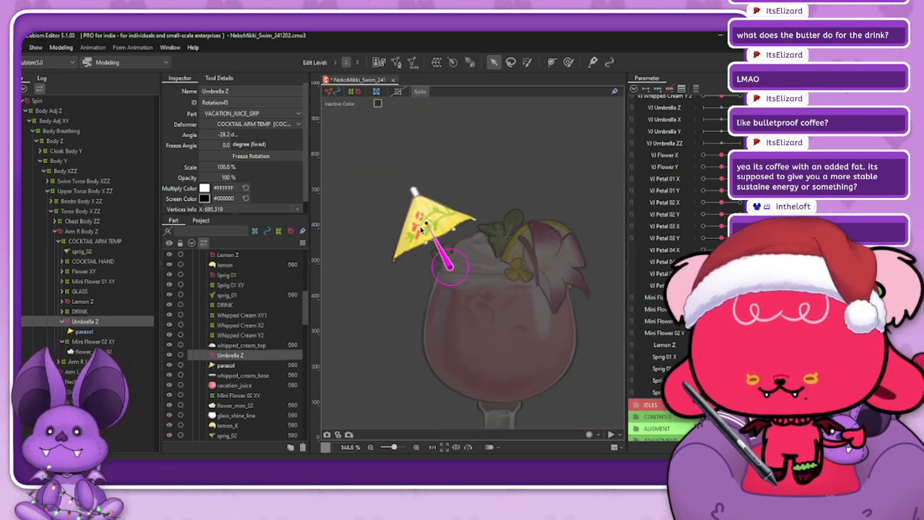
pyautogui.moveTo(426, 221); pyautogui.dragTo(410, 181)
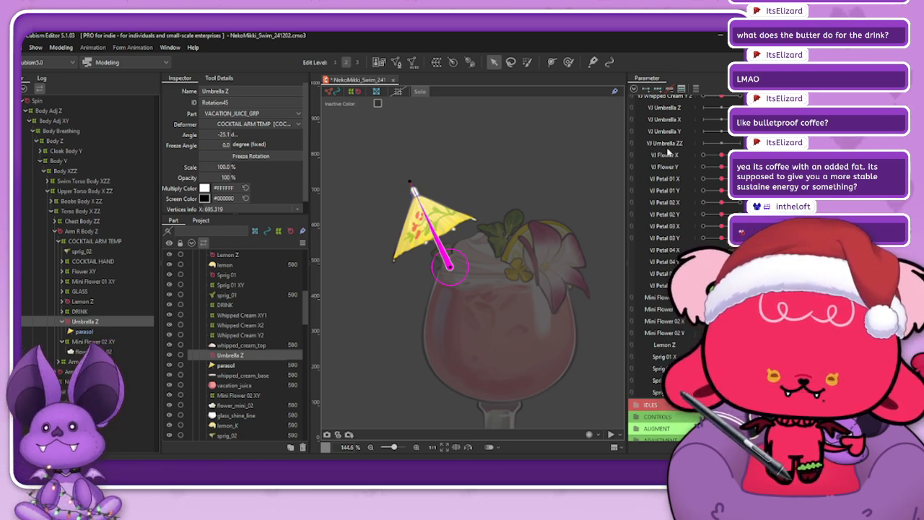
# - Add three keys for Umbrella Z on the VJ Umbrella Z parameter and rotate the parasol to about -7.9 degrees at the maximum key
pyautogui.click(674, 109)
pyautogui.click(657, 88)
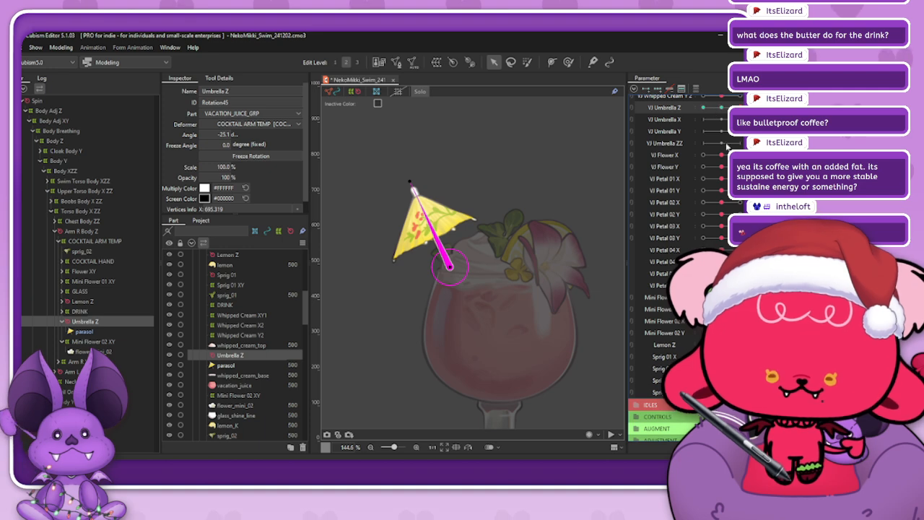
pyautogui.moveTo(412, 182); pyautogui.dragTo(445, 179)
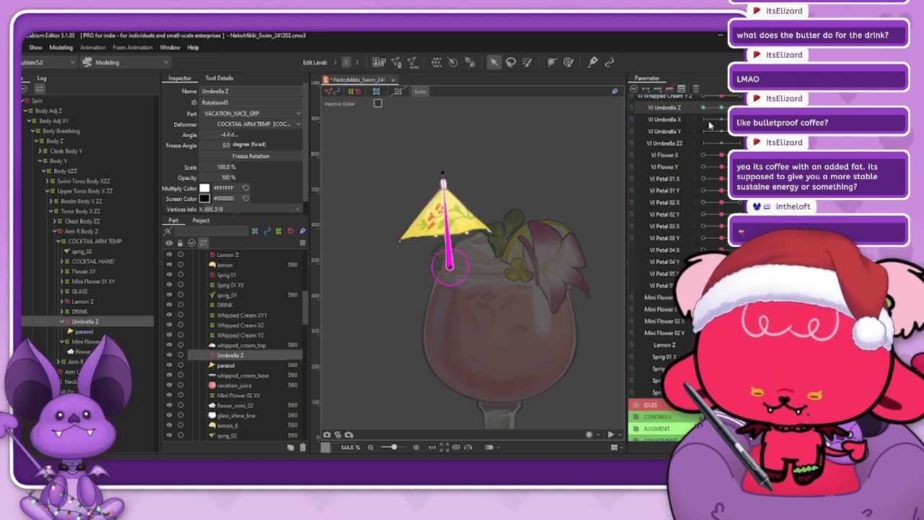
pyautogui.moveTo(739, 108); pyautogui.dragTo(739, 108)
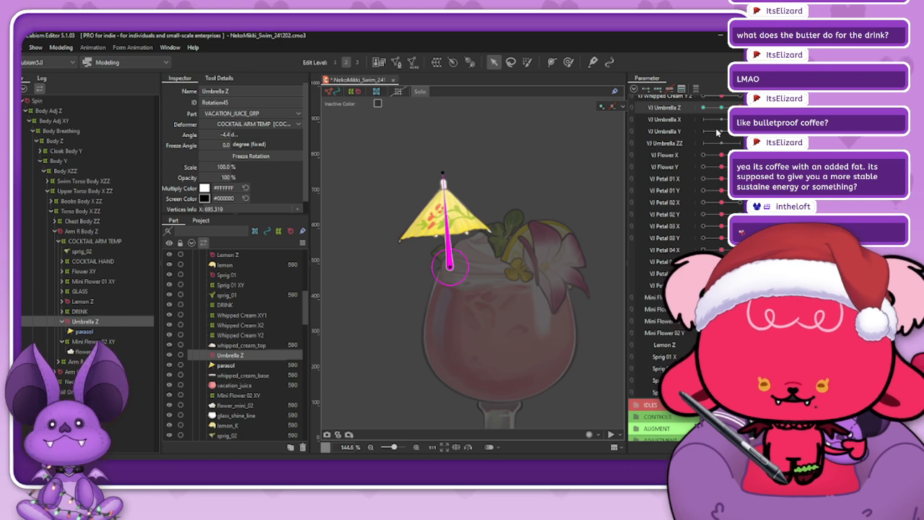
pyautogui.hotkey('ctrl', 'z')
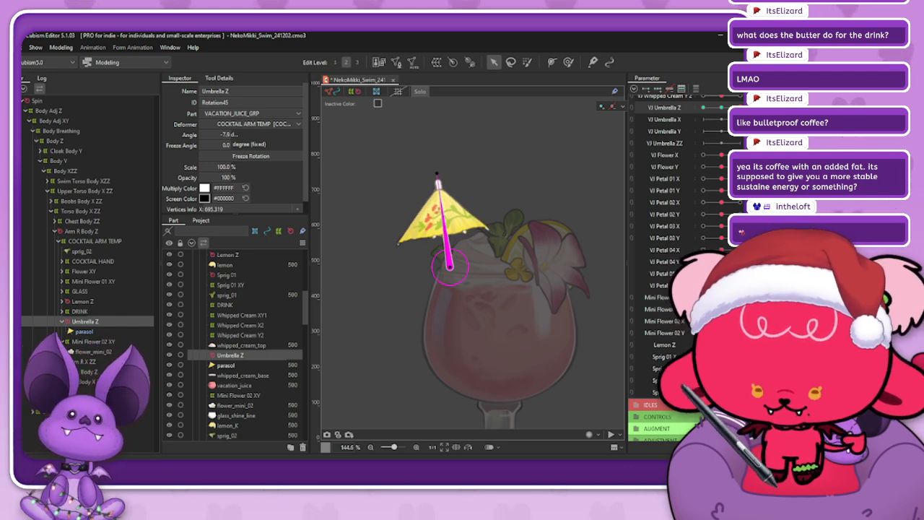
# - Mirror the parasol's tilt onto the minimum key of VJ Umbrella Z, at about -42.3 degrees
pyautogui.moveTo(740, 107); pyautogui.dragTo(633, 124)
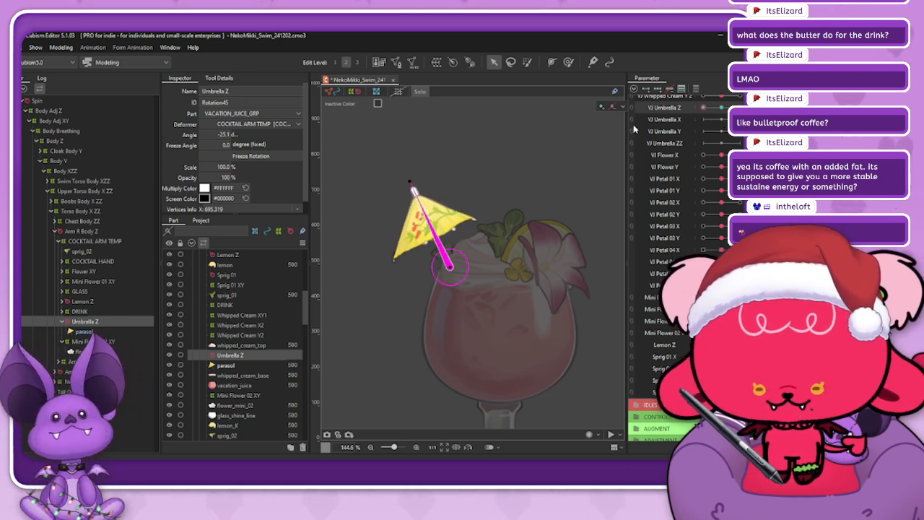
pyautogui.hotkey('ctrl', 'shift', 'v')
pyautogui.click(368, 292)
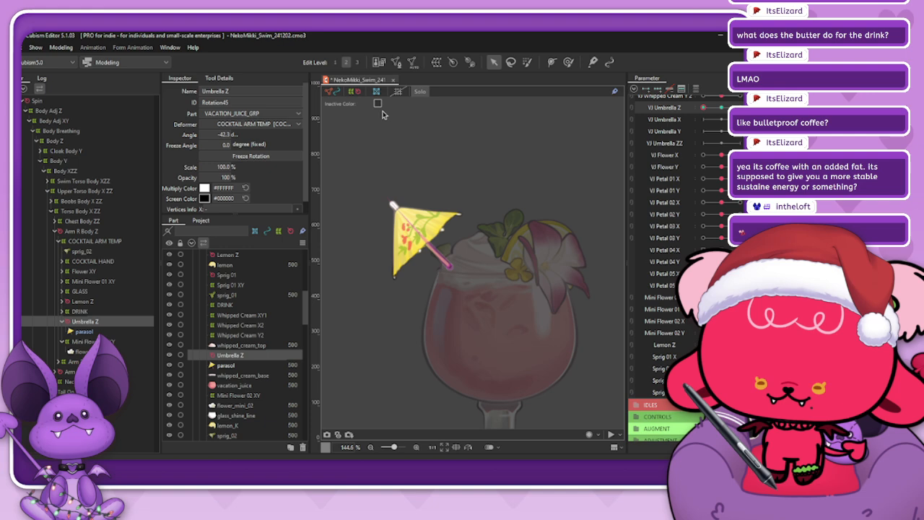
# - Leave solo view, hide the selection display and sweep VJ Umbrella Z to check the parasol's swing against the glass
pyautogui.click(419, 94)
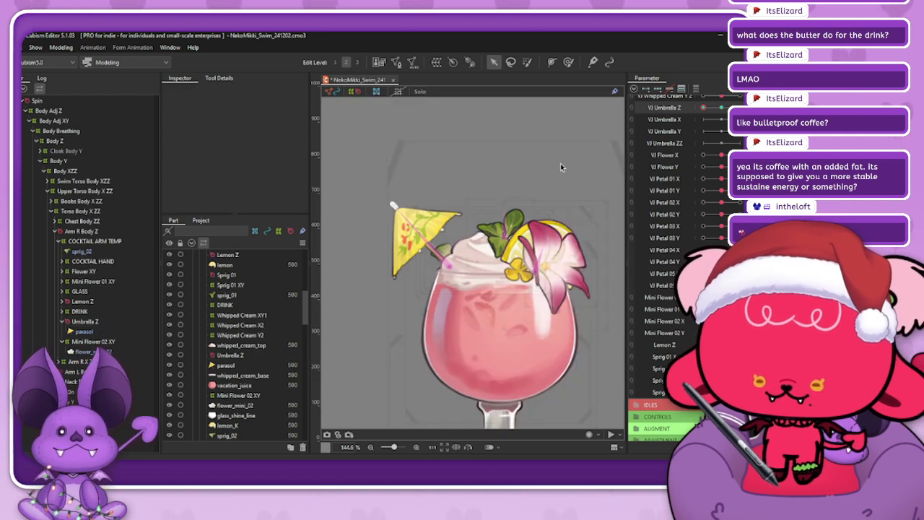
pyautogui.hotkey('ctrl', 'h')
pyautogui.moveTo(703, 107); pyautogui.dragTo(747, 117)
pyautogui.moveTo(718, 119)
pyautogui.mouseDown()
pyautogui.moveTo(701, 112)
pyautogui.moveTo(740, 116)
pyautogui.moveTo(685, 115)
pyautogui.moveTo(721, 110)
pyautogui.mouseUp()
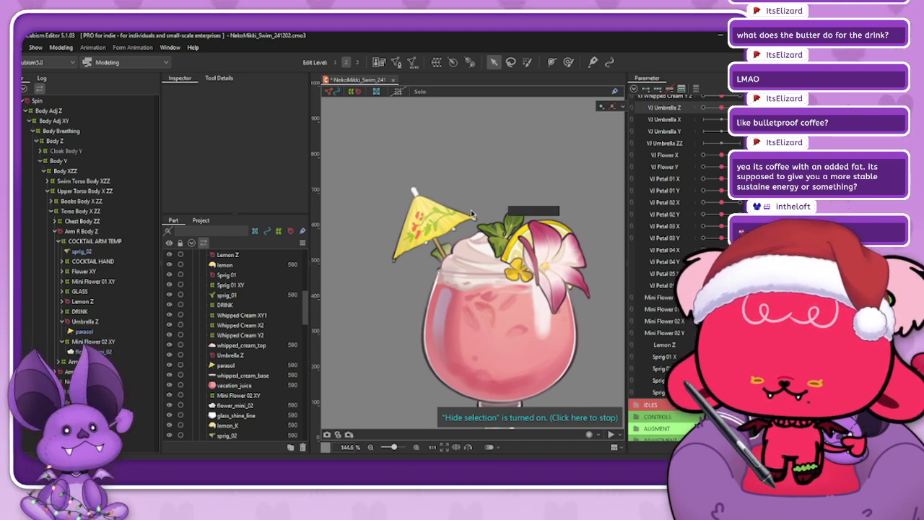
pyautogui.scroll(3, 442, 253)
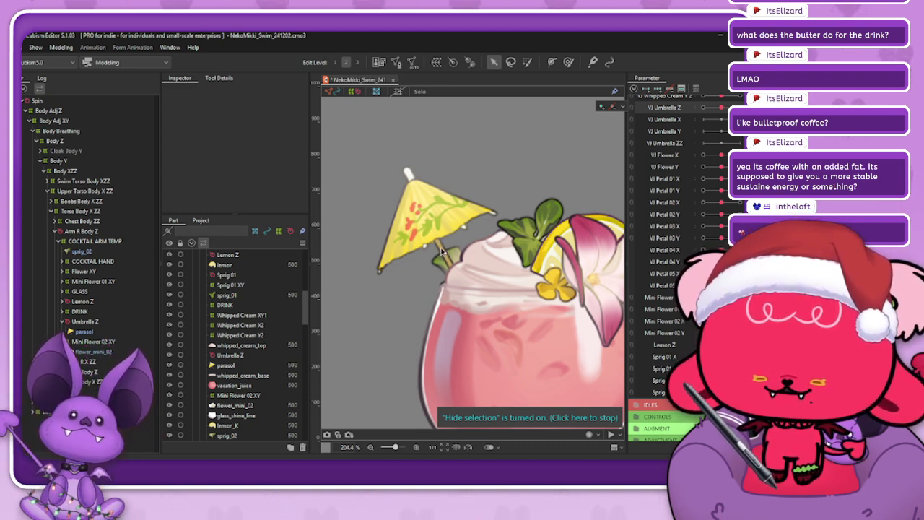
pyautogui.scroll(-1, 442, 252)
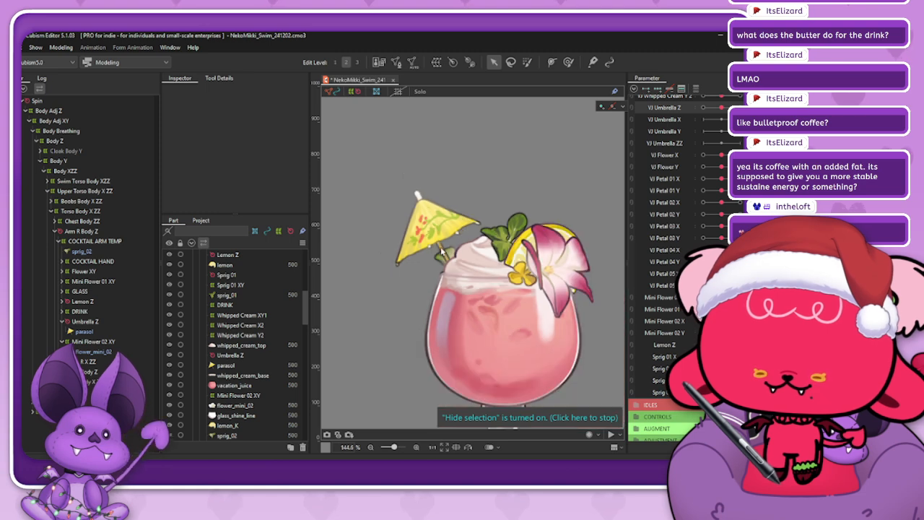
pyautogui.scroll(-1, 441, 252)
pyautogui.scroll(2, 442, 251)
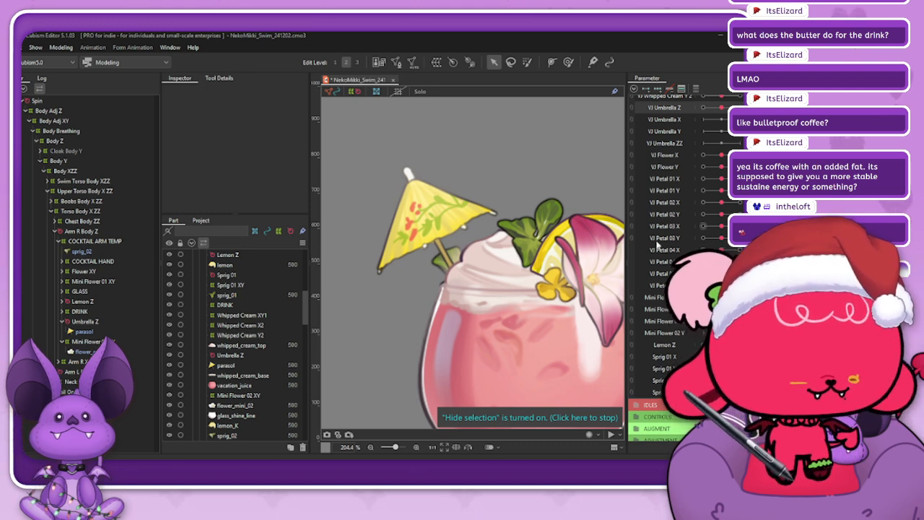
# - Create a warp deformer named "Sprig 02 XY" in VACATION_JUICE_GRP as the parent of sprig_02
pyautogui.click(98, 324)
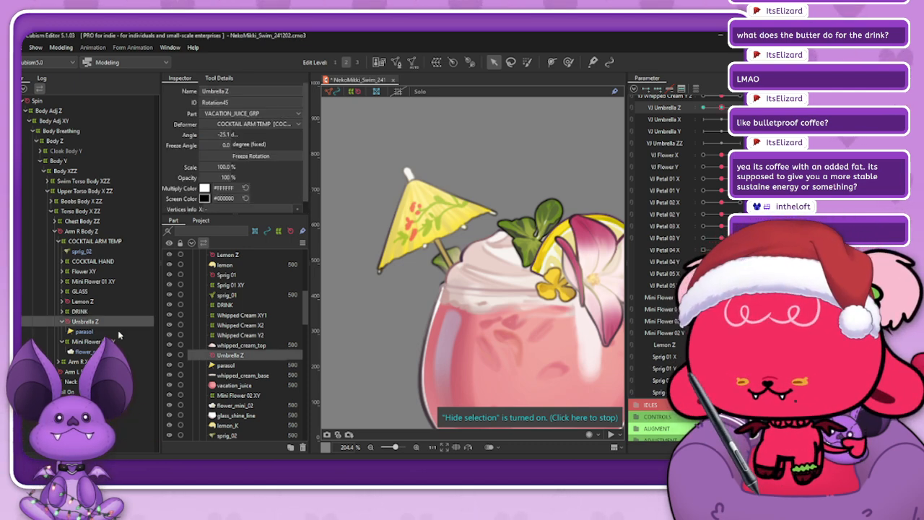
pyautogui.click(87, 251)
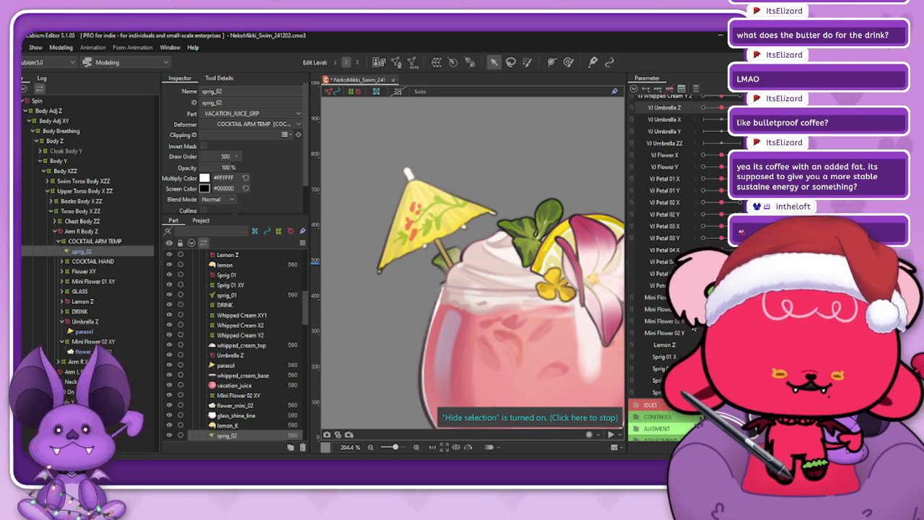
pyautogui.scroll(-2, 538, 307)
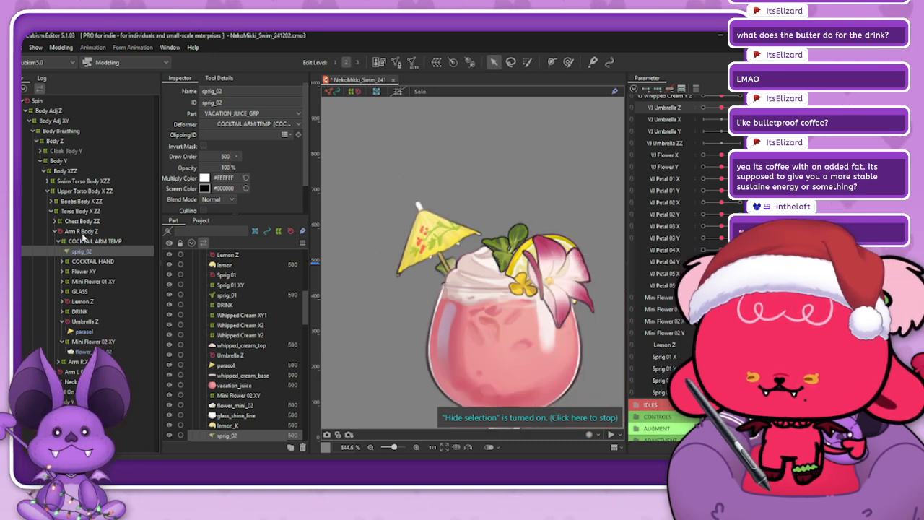
pyautogui.click(435, 62)
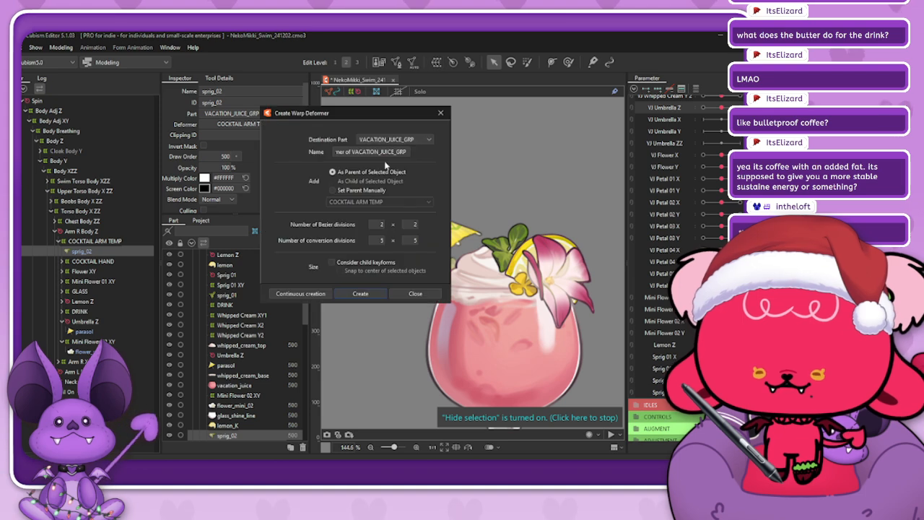
pyautogui.tripleClick(389, 152)
pyautogui.write('Sp')
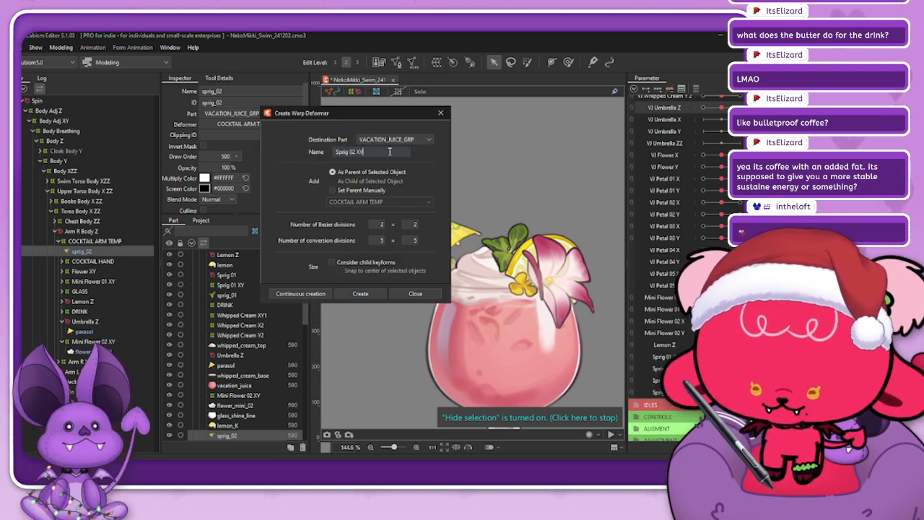
pyautogui.write('rig 02 XY')
pyautogui.click(383, 292)
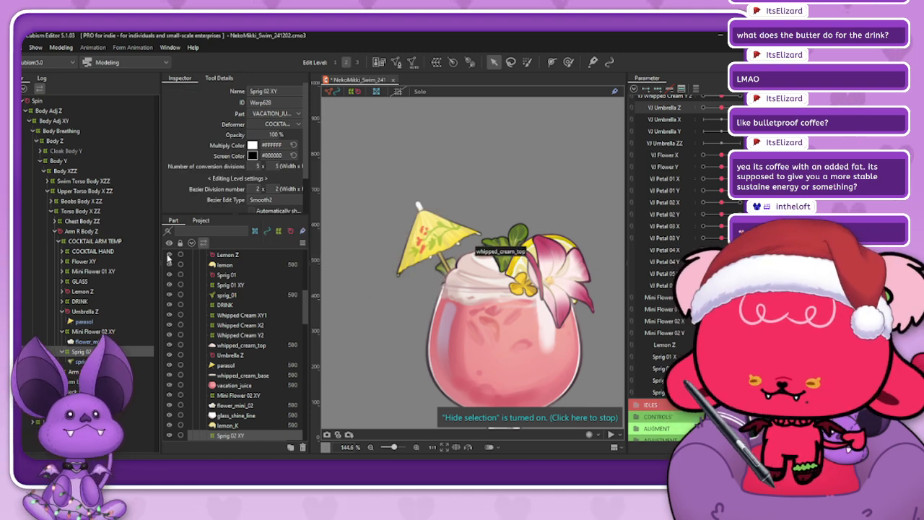
# - Isolate the Mini Flower 02 XY and Sprig 02 XY deformers with their meshes in solo view and show Mini Flower 02 XY's warp grid
pyautogui.keyDown('ctrl'); pyautogui.click(105, 332); pyautogui.keyUp('ctrl')
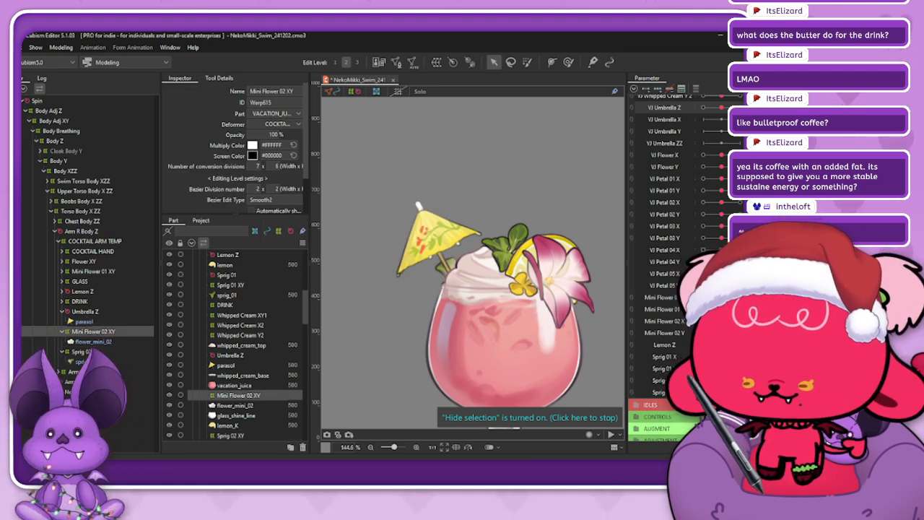
pyautogui.click(420, 91)
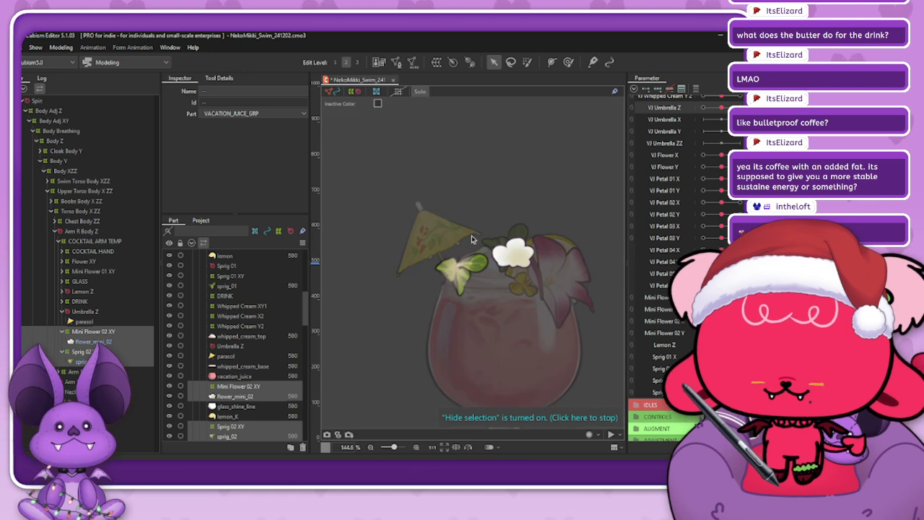
pyautogui.moveTo(517, 287); pyautogui.dragTo(492, 273)
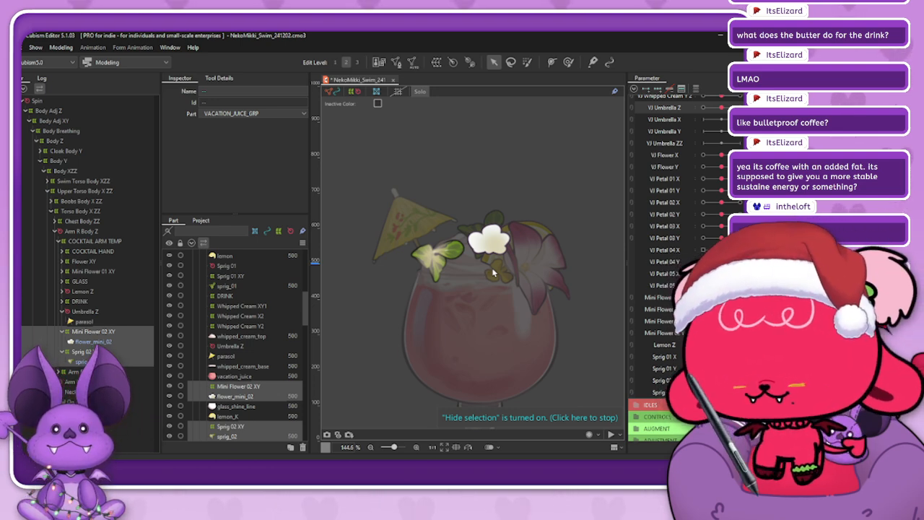
pyautogui.click(94, 332)
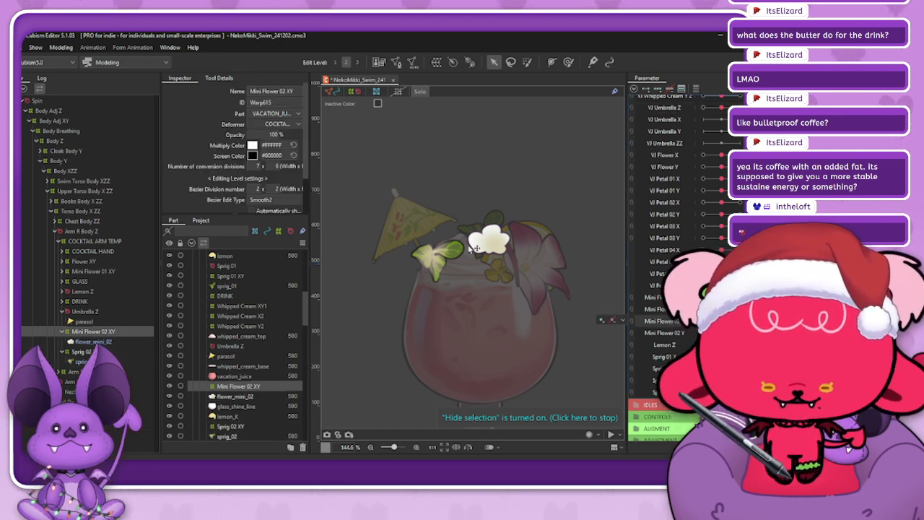
pyautogui.click(358, 94)
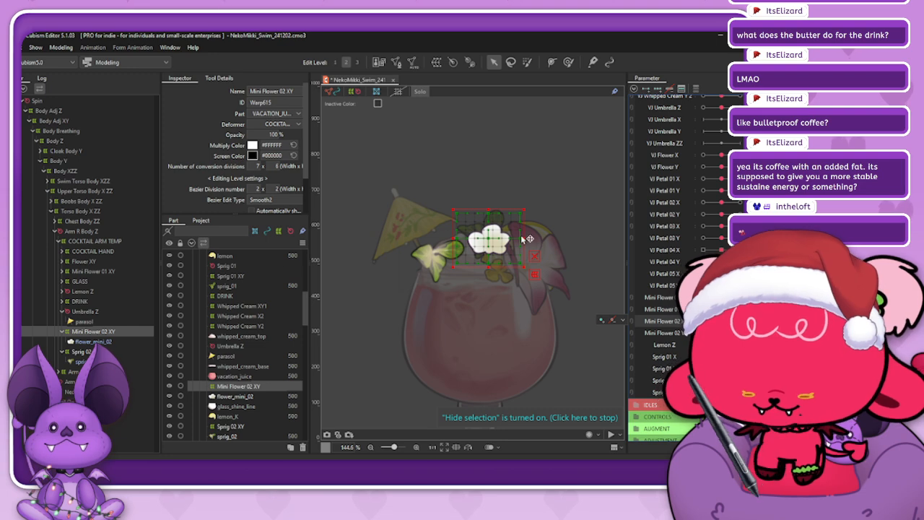
# - Brush the Mini Flower 02 XY warp grid so the white flower leans right at the maximum key of Mini Flower 02 X
pyautogui.scroll(5, 527, 234)
pyautogui.click(568, 61)
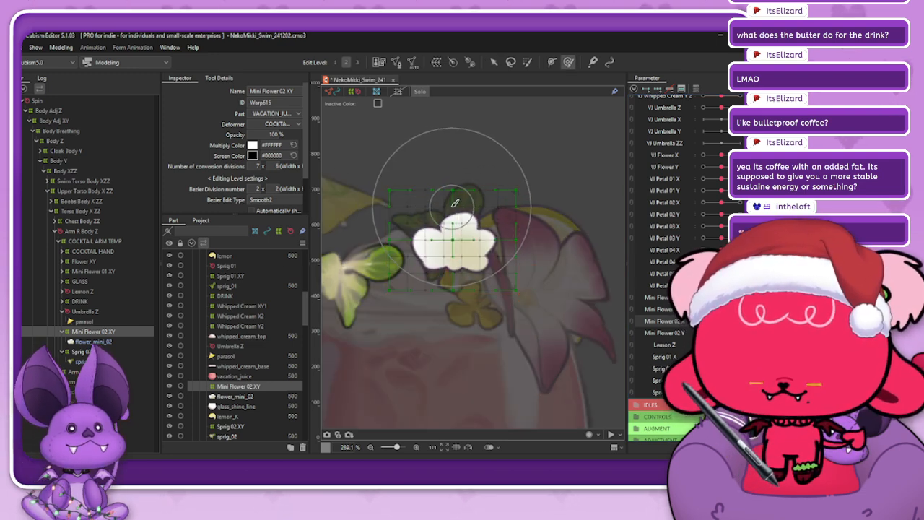
pyautogui.moveTo(453, 208)
pyautogui.mouseDown()
pyautogui.moveTo(488, 181)
pyautogui.moveTo(469, 185)
pyautogui.moveTo(480, 188)
pyautogui.mouseUp()
pyautogui.hotkey('ctrl', 'z')
pyautogui.hotkey('ctrl', 'z')
pyautogui.moveTo(473, 273)
pyautogui.mouseDown()
pyautogui.moveTo(471, 235)
pyautogui.moveTo(477, 244)
pyautogui.moveTo(505, 244)
pyautogui.mouseUp()
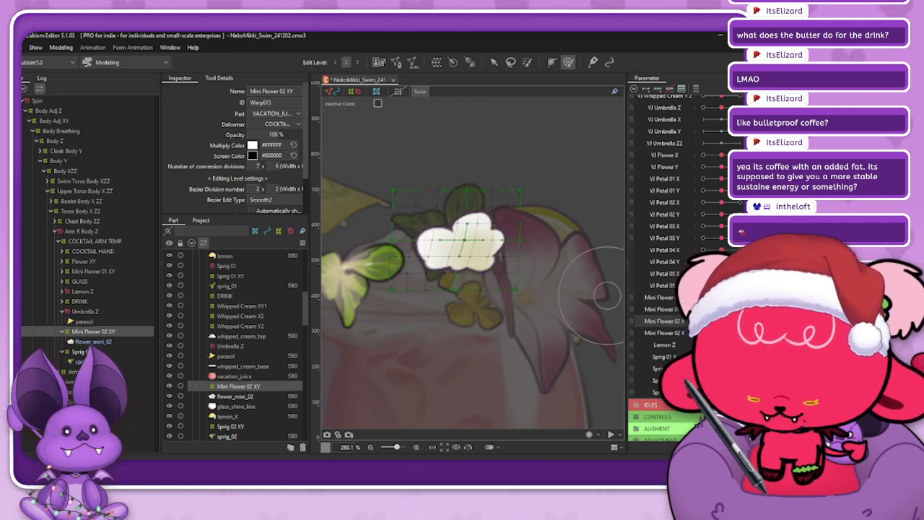
# - Mirror the white flower's lean onto the minimum key of Mini Flower 02 X and sweep the parameter to check the sway
pyautogui.moveTo(739, 321)
pyautogui.mouseDown()
pyautogui.moveTo(707, 321)
pyautogui.moveTo(739, 321)
pyautogui.moveTo(722, 321)
pyautogui.mouseUp()
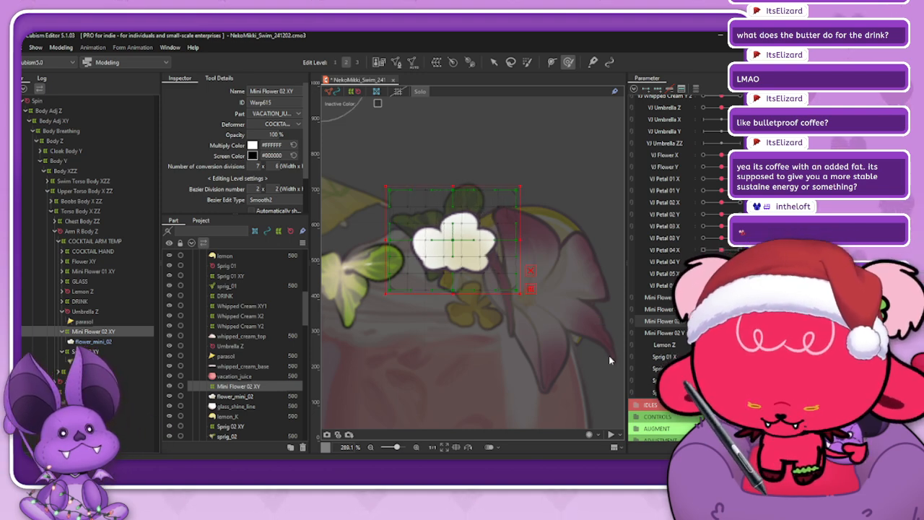
pyautogui.hotkey('ctrl', 'r')
pyautogui.click(365, 291)
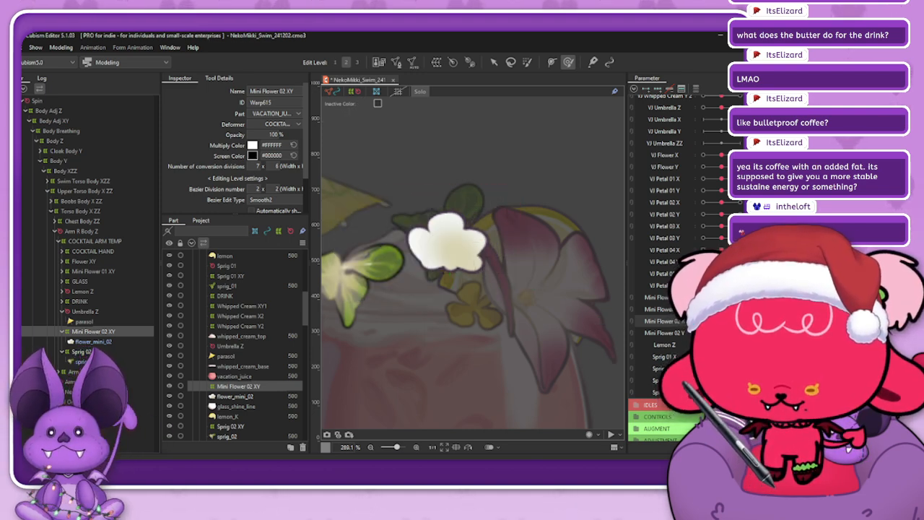
pyautogui.moveTo(703, 321); pyautogui.dragTo(739, 321)
pyautogui.click(109, 329)
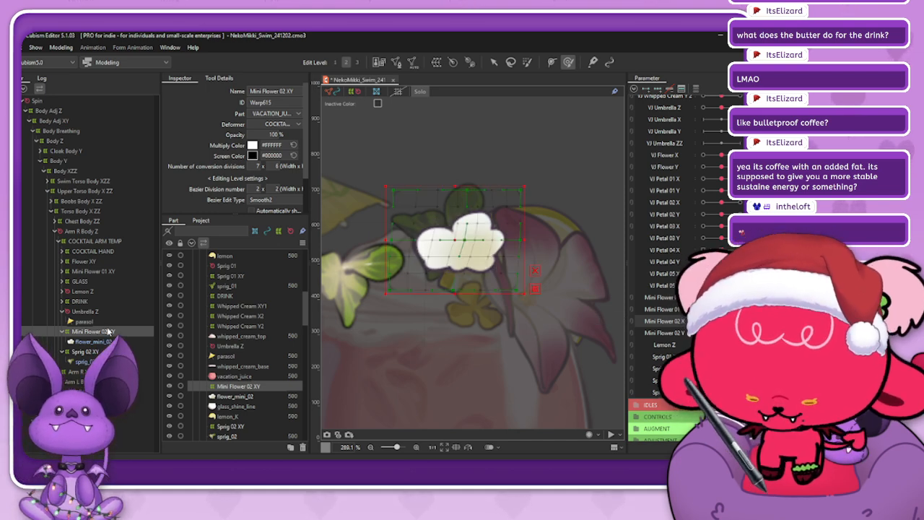
pyautogui.hotkey('ctrl', 'r')
pyautogui.click(376, 339)
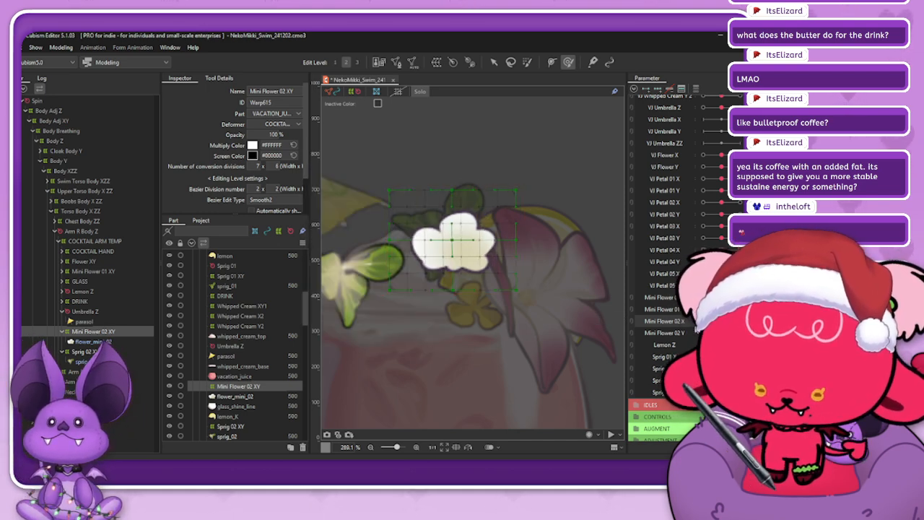
pyautogui.moveTo(737, 321); pyautogui.dragTo(703, 321)
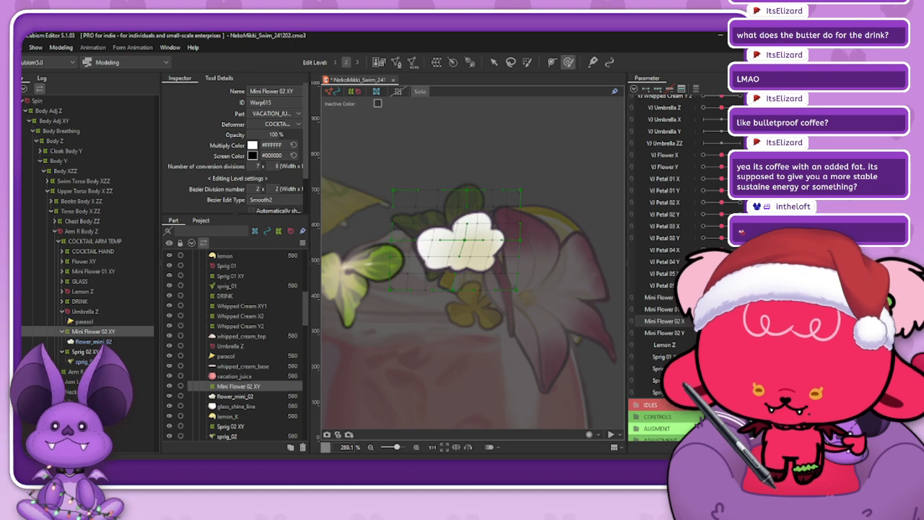
pyautogui.hotkey('ctrl', 't')
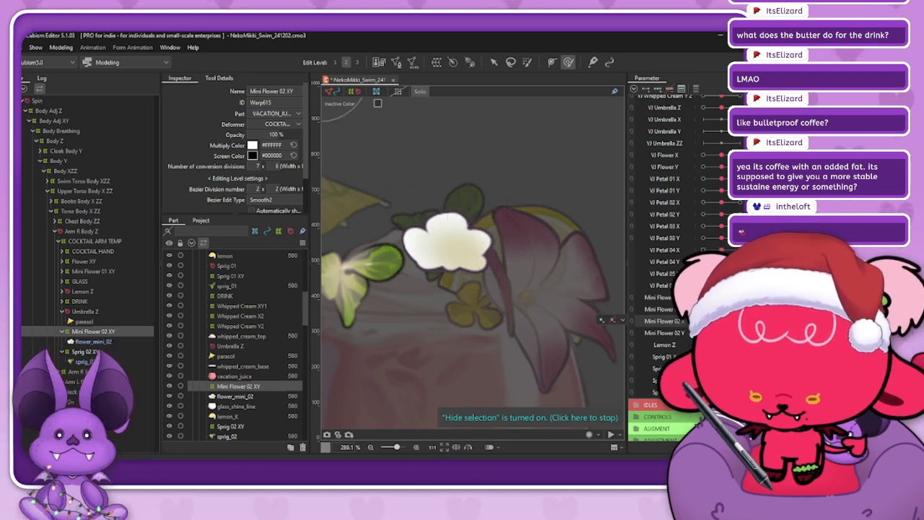
# - Brush the white flower's right lean at the maximum key of Mini Flower 02 X and reflect it horizontally onto the minimum key
pyautogui.moveTo(702, 321); pyautogui.dragTo(737, 321)
pyautogui.moveTo(442, 210)
pyautogui.mouseDown()
pyautogui.moveTo(432, 222)
pyautogui.moveTo(442, 213)
pyautogui.mouseUp()
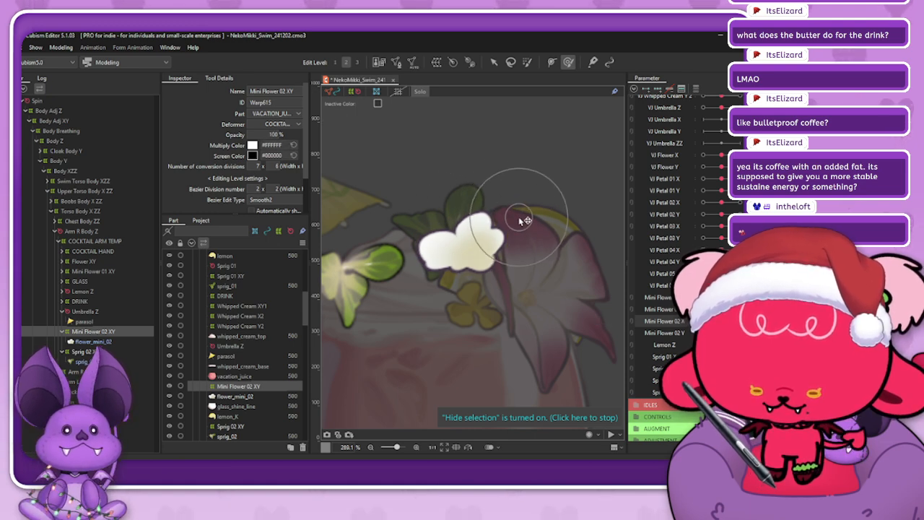
pyautogui.moveTo(739, 320)
pyautogui.mouseDown()
pyautogui.moveTo(721, 321)
pyautogui.moveTo(739, 321)
pyautogui.mouseUp()
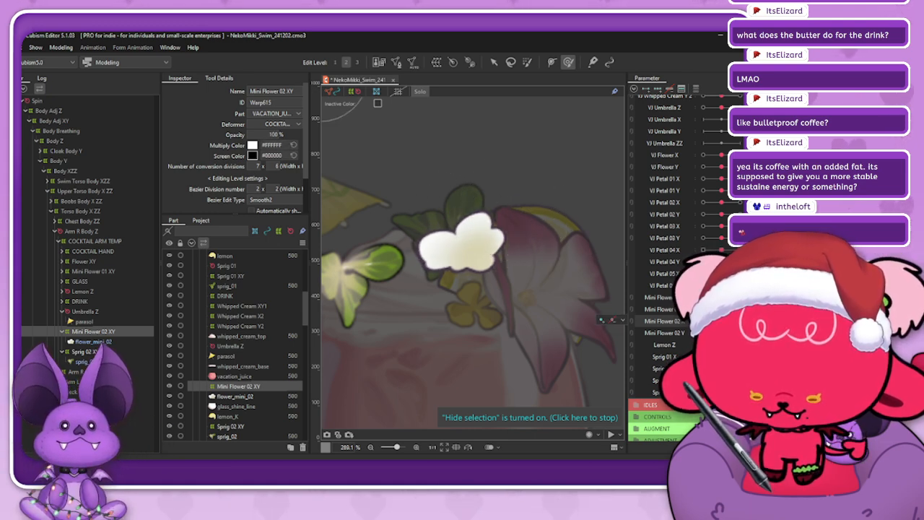
pyautogui.hotkey('ctrl', 'r')
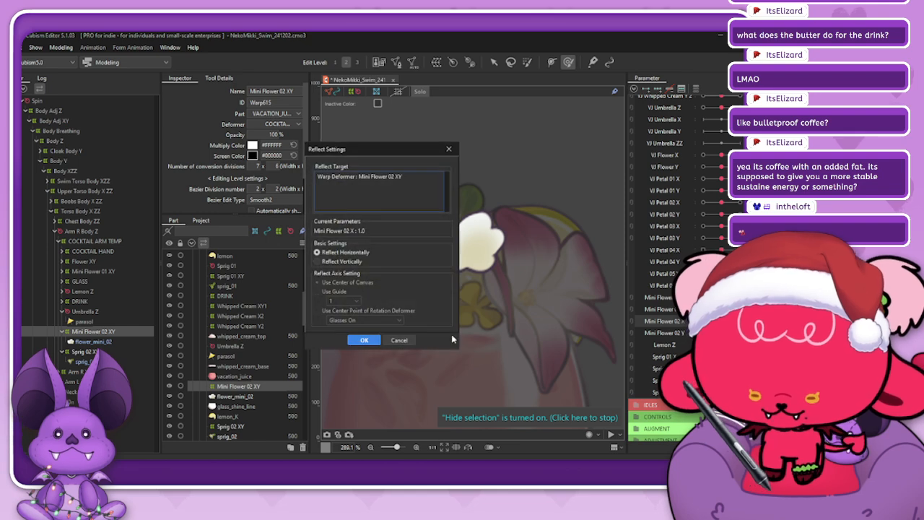
pyautogui.click(365, 339)
pyautogui.moveTo(739, 320); pyautogui.dragTo(702, 322)
# - Brush the white flower's left lean at the minimum key of Mini Flower 02 X, reflect it to the opposite key and sweep the parameter
pyautogui.moveTo(448, 233)
pyautogui.mouseDown()
pyautogui.moveTo(499, 249)
pyautogui.moveTo(461, 248)
pyautogui.mouseUp()
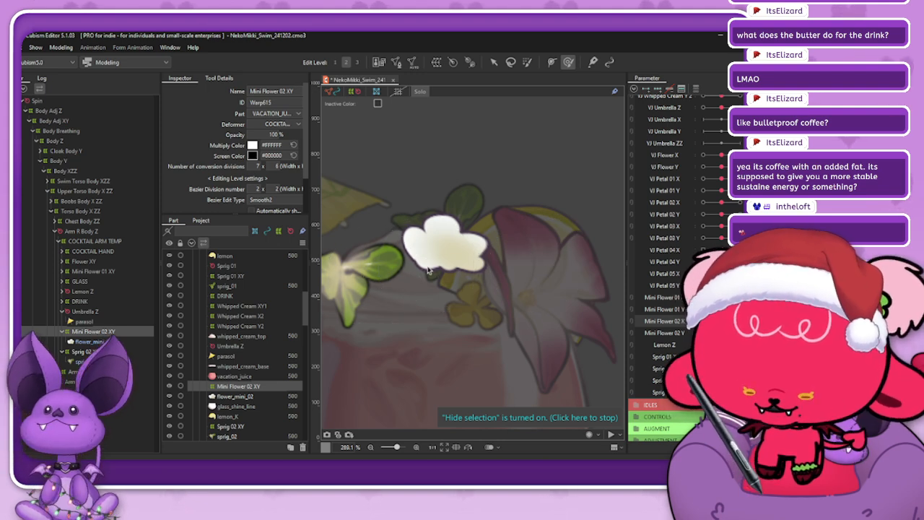
pyautogui.hotkey('ctrl', 'r')
pyautogui.click(371, 338)
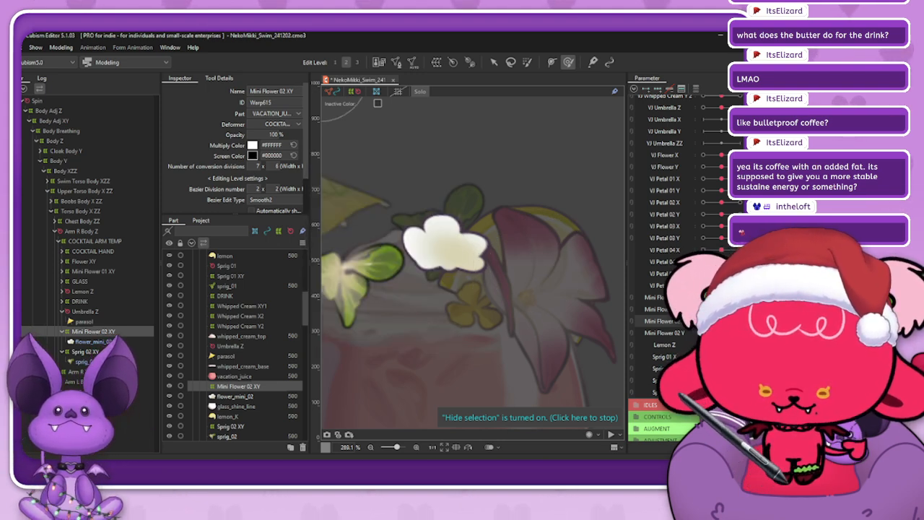
pyautogui.moveTo(703, 321); pyautogui.dragTo(739, 321)
# - Brush-select the upper Mini Flower 02 XY grid and reshape the white flower slightly taller at the maximum key of Mini Flower 02 Y
pyautogui.click(638, 320)
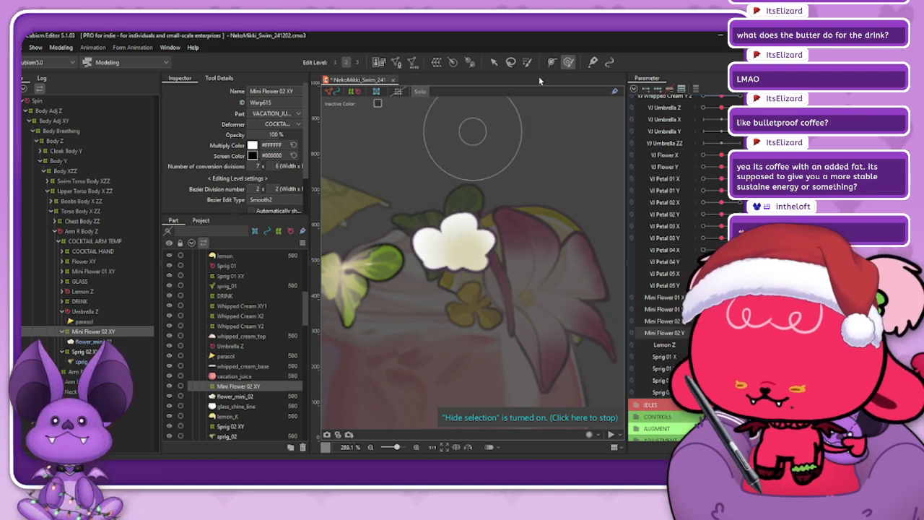
pyautogui.moveTo(721, 321)
pyautogui.mouseDown()
pyautogui.moveTo(739, 321)
pyautogui.moveTo(721, 321)
pyautogui.mouseUp()
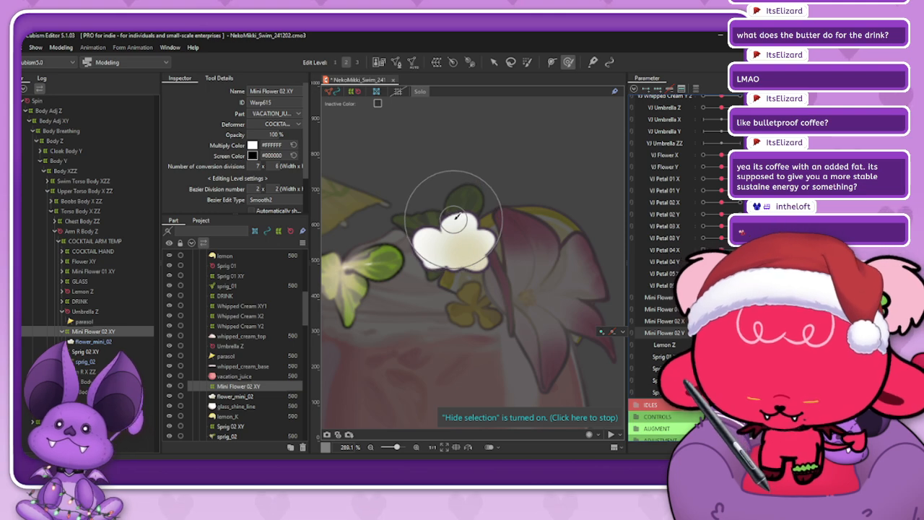
pyautogui.click(526, 63)
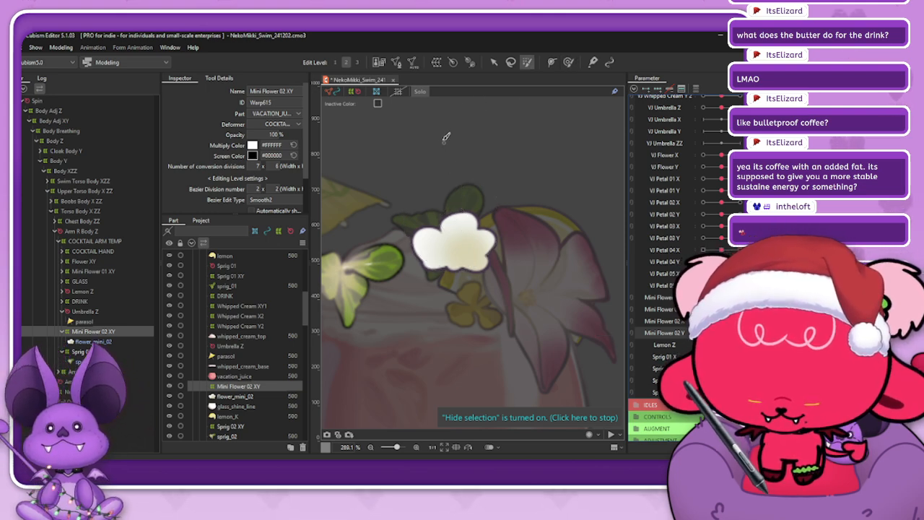
pyautogui.moveTo(456, 185)
pyautogui.mouseDown()
pyautogui.moveTo(459, 211)
pyautogui.moveTo(443, 216)
pyautogui.moveTo(454, 216)
pyautogui.moveTo(462, 196)
pyautogui.moveTo(494, 221)
pyautogui.mouseUp()
pyautogui.click(567, 64)
pyautogui.moveTo(418, 218); pyautogui.dragTo(426, 216)
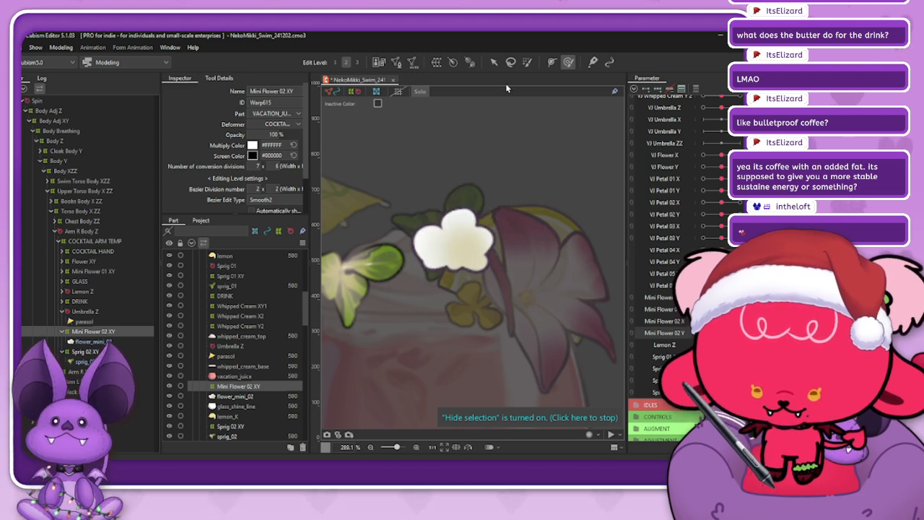
# - Try to raise the selected upper points of the white flower's warp grid at the maximum key of Mini Flower 02 Y
pyautogui.click(527, 62)
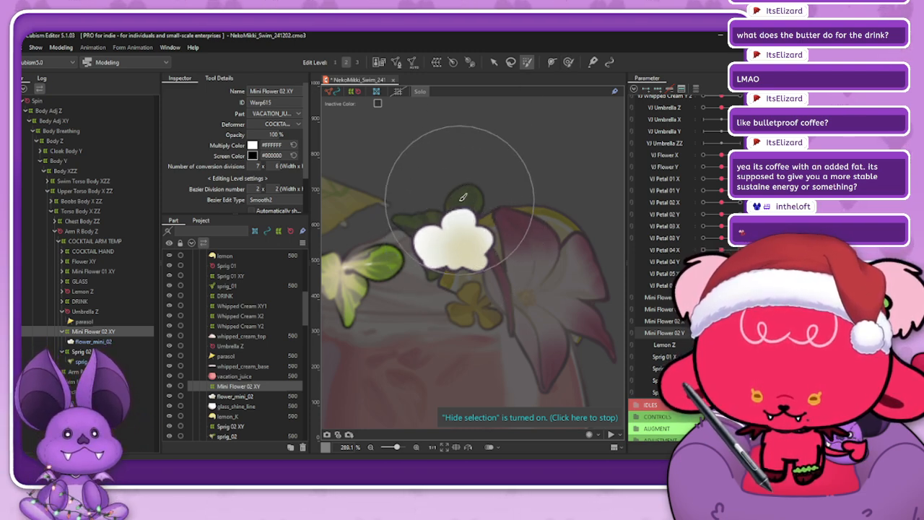
pyautogui.press('v')
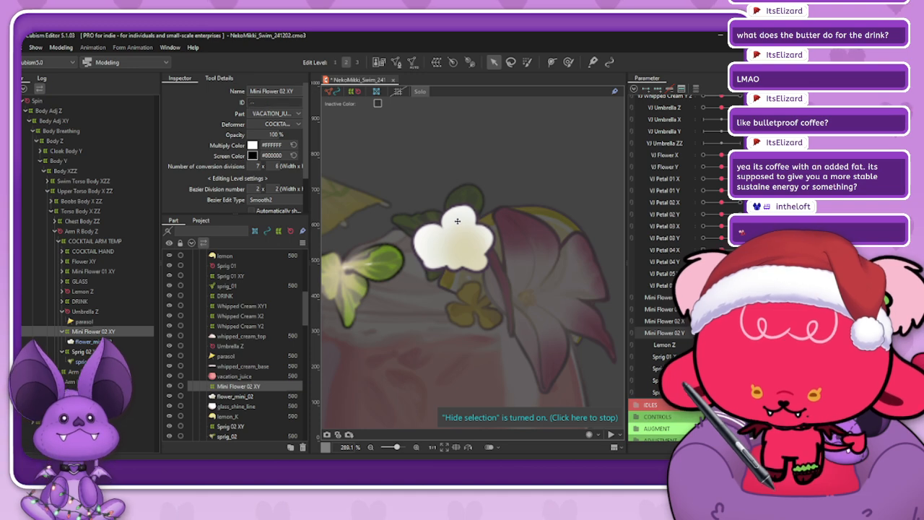
pyautogui.hotkey('ctrl', 'z')
pyautogui.click(531, 65)
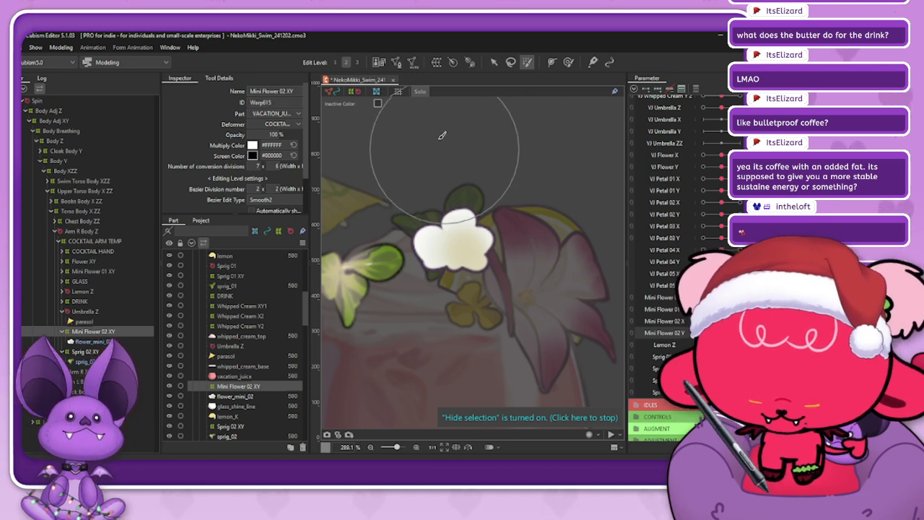
pyautogui.press('v')
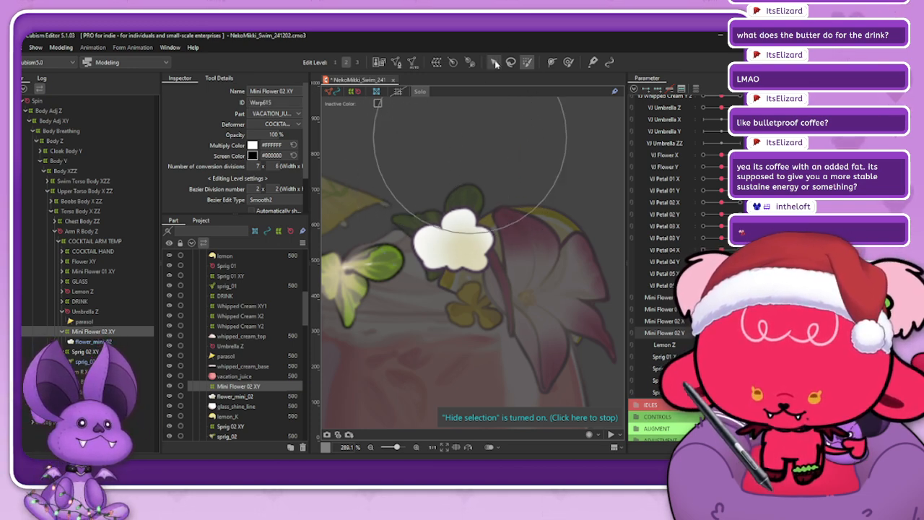
pyautogui.moveTo(459, 224); pyautogui.dragTo(459, 217)
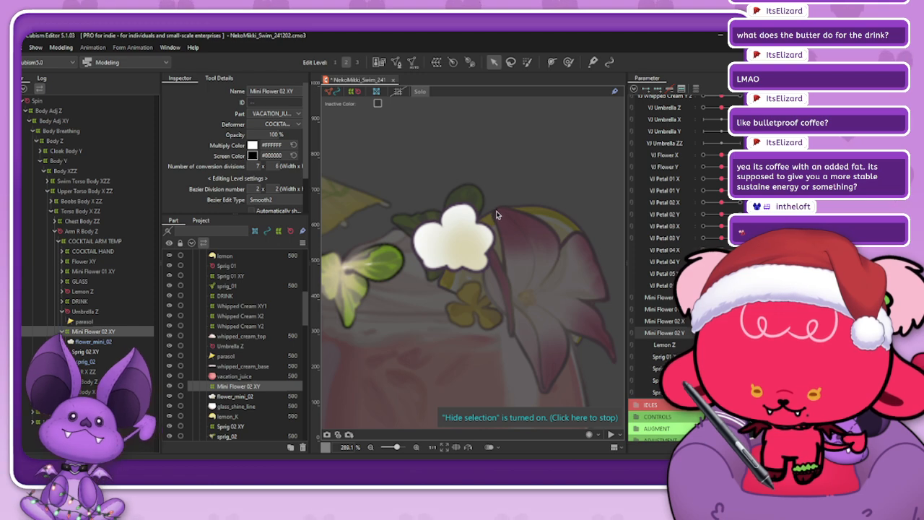
pyautogui.hotkey('ctrl', 'h')
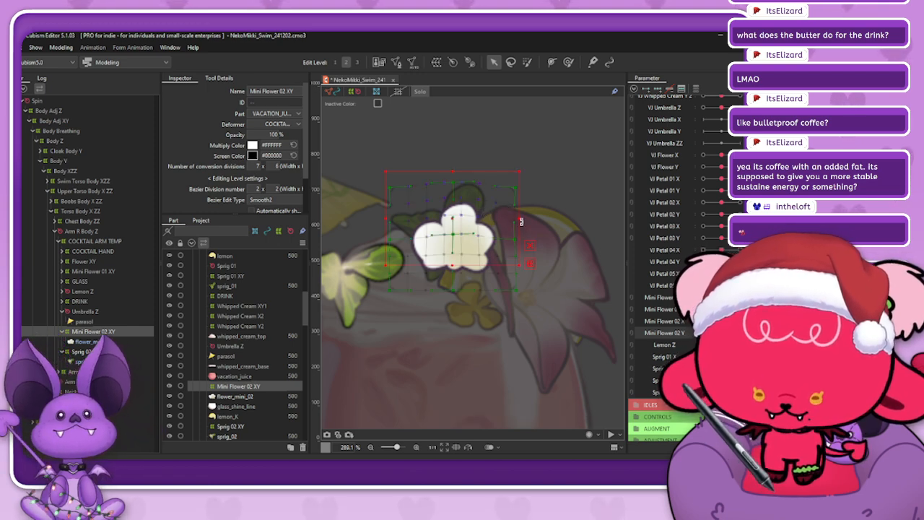
pyautogui.moveTo(514, 221); pyautogui.dragTo(511, 222)
# - Stretch the white flower taller and narrower through its warp grid at the maximum key of Mini Flower 02 Y, refining its sides with the deform brush
pyautogui.click(528, 63)
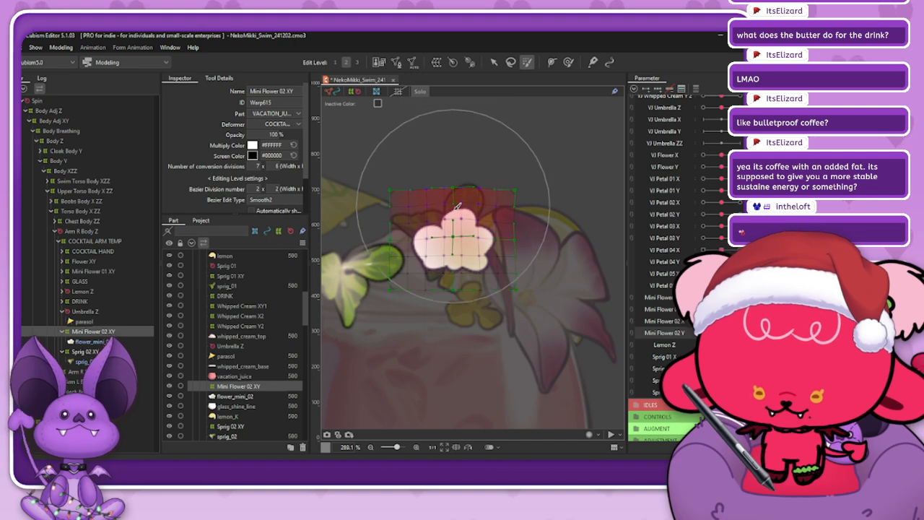
pyautogui.click(494, 62)
pyautogui.moveTo(520, 236); pyautogui.dragTo(505, 231)
pyautogui.moveTo(452, 182); pyautogui.dragTo(452, 178)
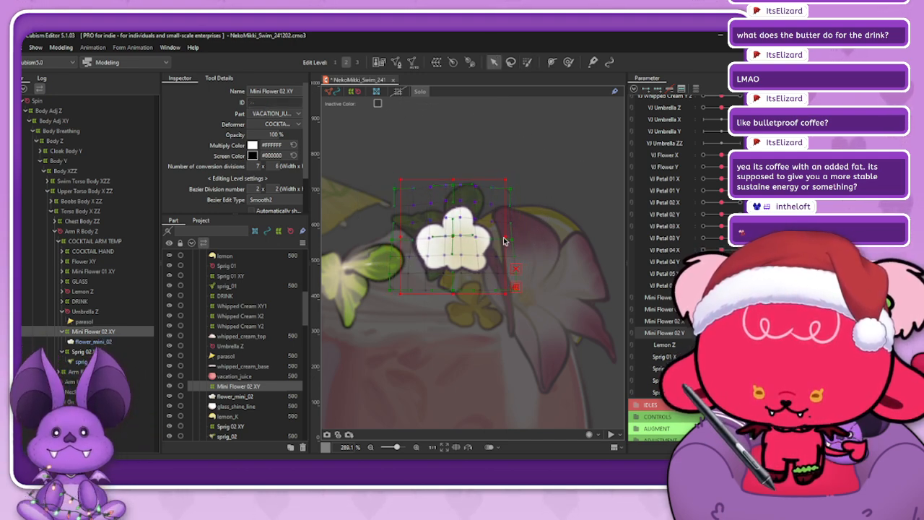
pyautogui.moveTo(504, 241); pyautogui.dragTo(500, 237)
pyautogui.hotkey('ctrl', 'h')
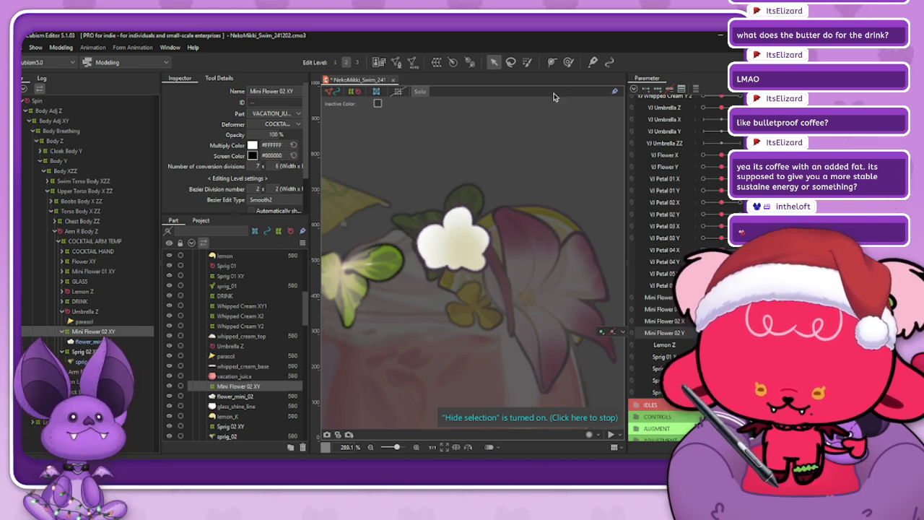
pyautogui.click(568, 62)
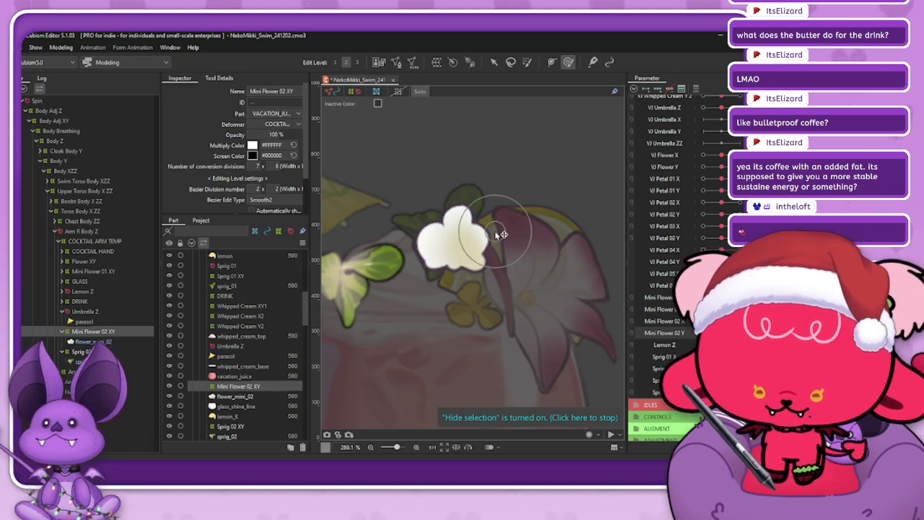
pyautogui.moveTo(409, 235); pyautogui.dragTo(417, 234)
# - Blend the inverse of the white flower's stretch onto the minimum key of Mini Flower 02 Y with a compatibility of -100
pyautogui.click(721, 333)
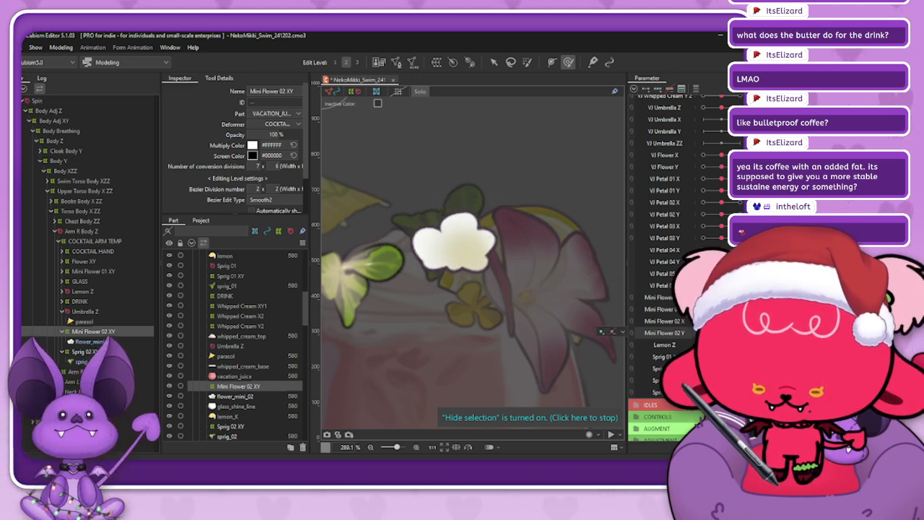
pyautogui.click(721, 333)
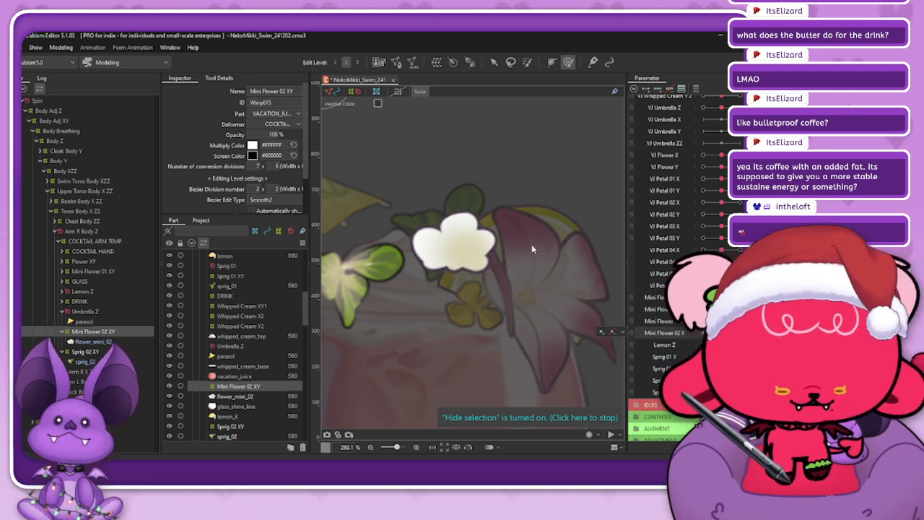
pyautogui.hotkey('ctrl', 'shift', 'v')
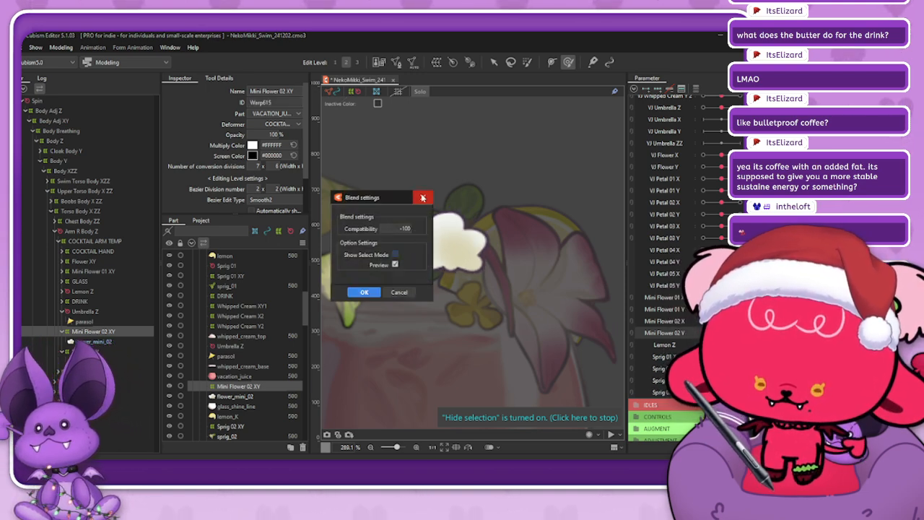
pyautogui.moveTo(405, 200); pyautogui.dragTo(302, 192)
pyautogui.click(319, 190)
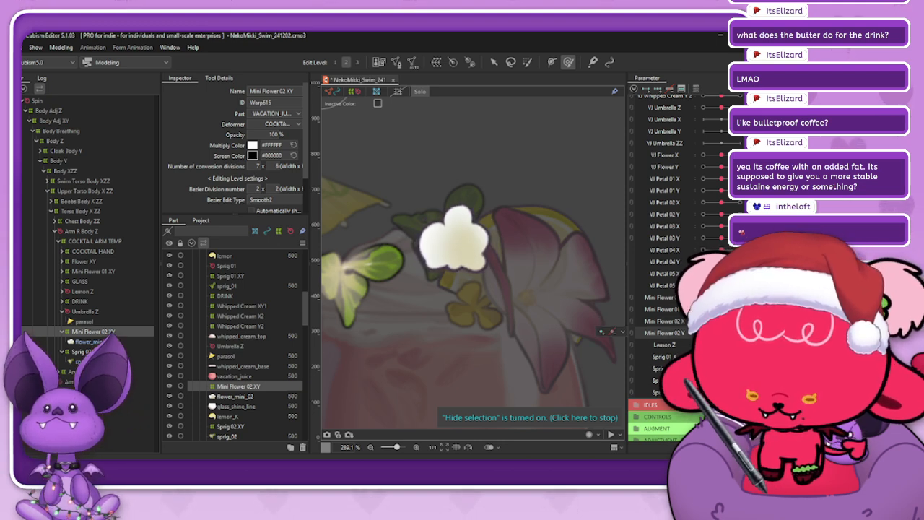
pyautogui.moveTo(739, 333); pyautogui.dragTo(702, 333)
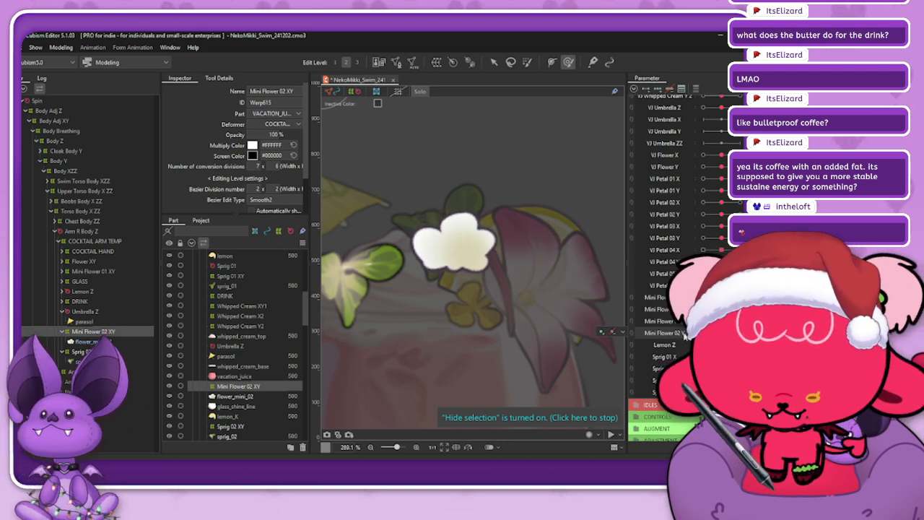
pyautogui.hotkey('ctrl', 'b')
pyautogui.click(365, 292)
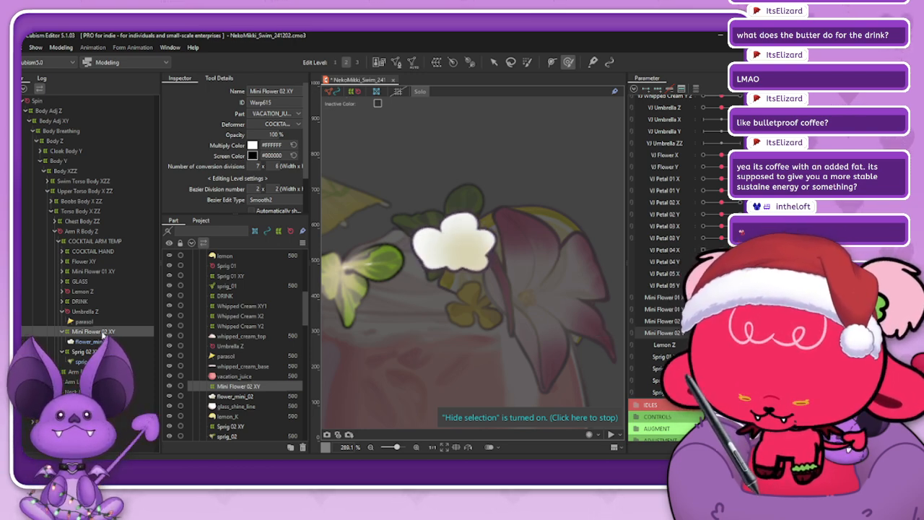
# - Synthesize the corner shapes of Mini Flower 02 XY for Mini Flower 02 X and Y and check the combined motion
pyautogui.hotkey('ctrl', '4')
pyautogui.click(365, 335)
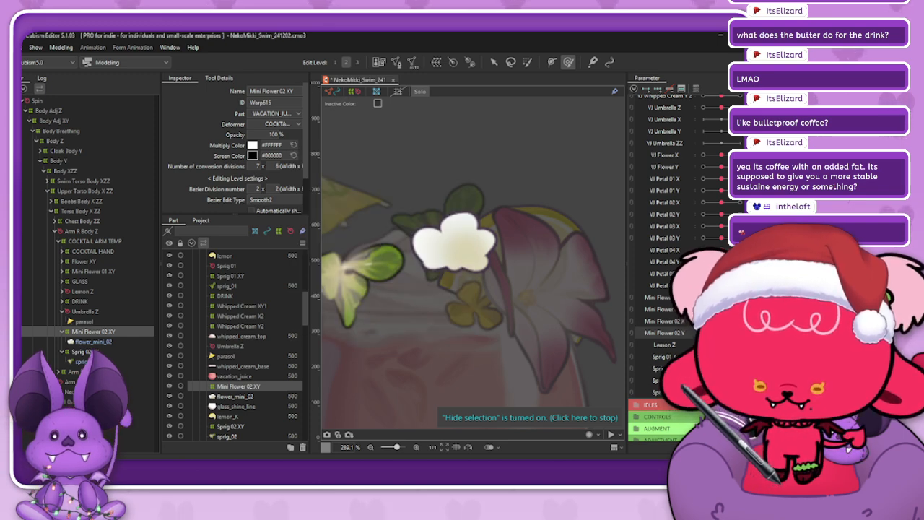
pyautogui.click(631, 321)
pyautogui.moveTo(721, 337)
pyautogui.mouseDown()
pyautogui.moveTo(710, 341)
pyautogui.moveTo(732, 332)
pyautogui.moveTo(727, 347)
pyautogui.moveTo(736, 329)
pyautogui.moveTo(735, 338)
pyautogui.moveTo(711, 334)
pyautogui.moveTo(706, 342)
pyautogui.moveTo(734, 339)
pyautogui.moveTo(709, 332)
pyautogui.moveTo(735, 334)
pyautogui.moveTo(713, 333)
pyautogui.moveTo(721, 337)
pyautogui.mouseUp()
pyautogui.click(631, 337)
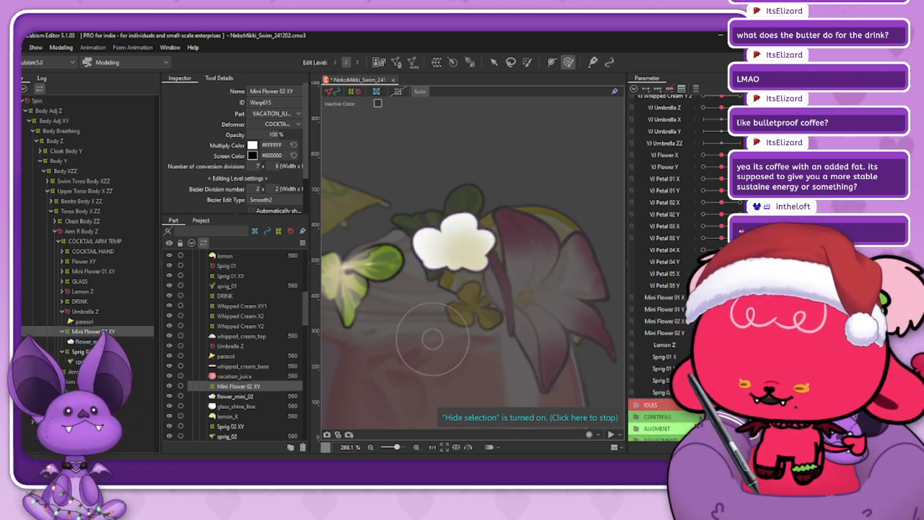
# - Create a rotation deformer named "Mini Flower 02" in VACATION_JUICE_GRP as the parent of Mini Flower 02 XY
pyautogui.click(62, 332)
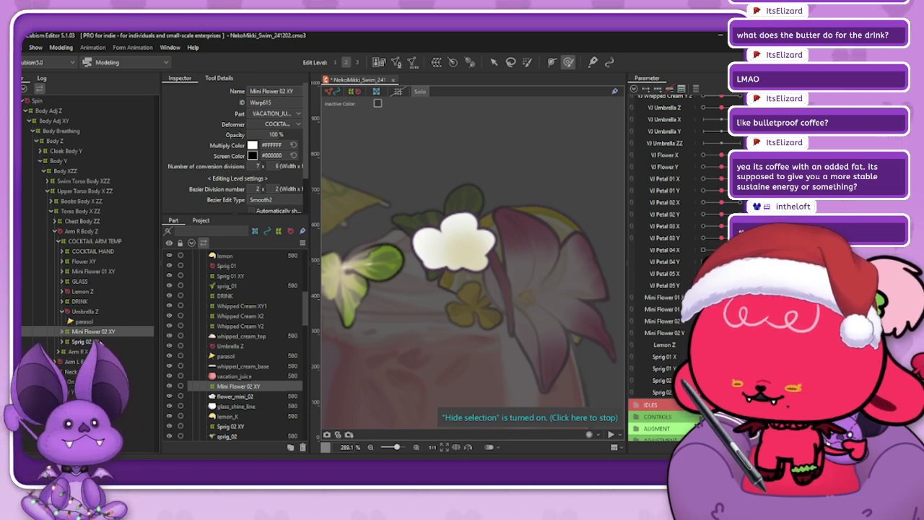
pyautogui.click(454, 62)
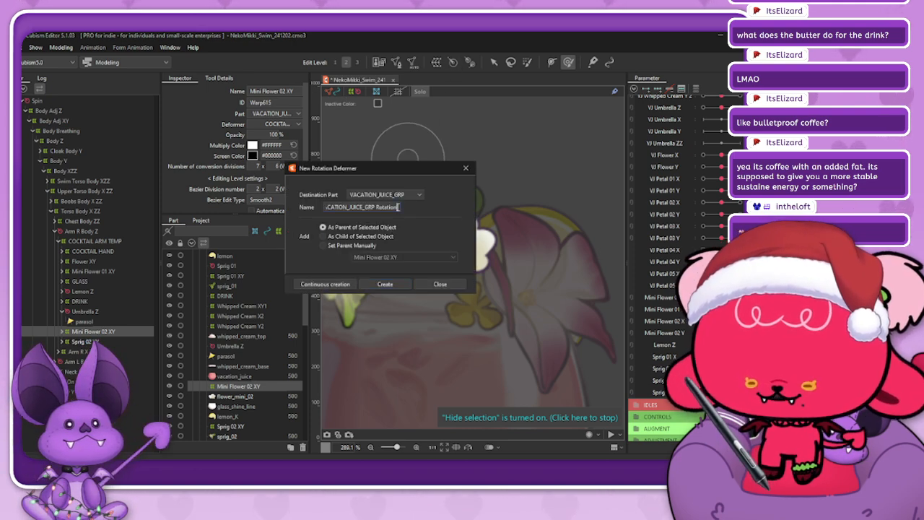
pyautogui.tripleClick(398, 207)
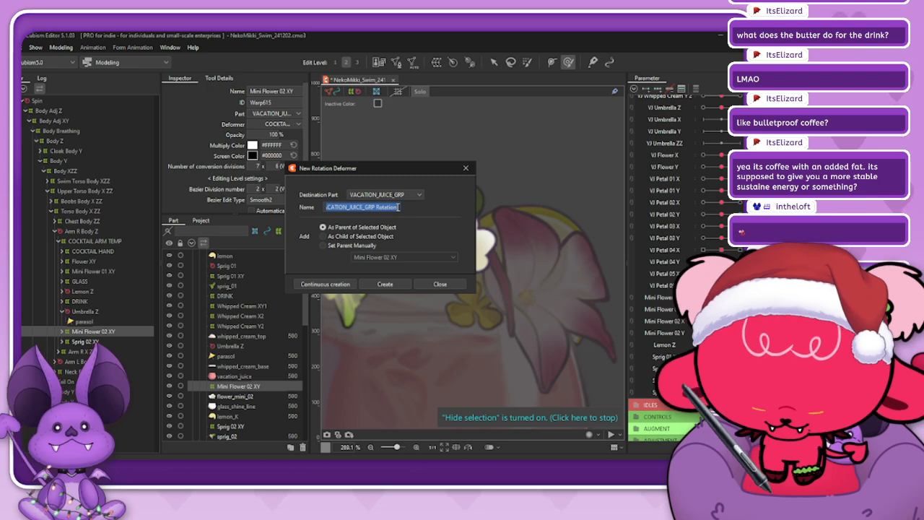
pyautogui.write('Mini Flower')
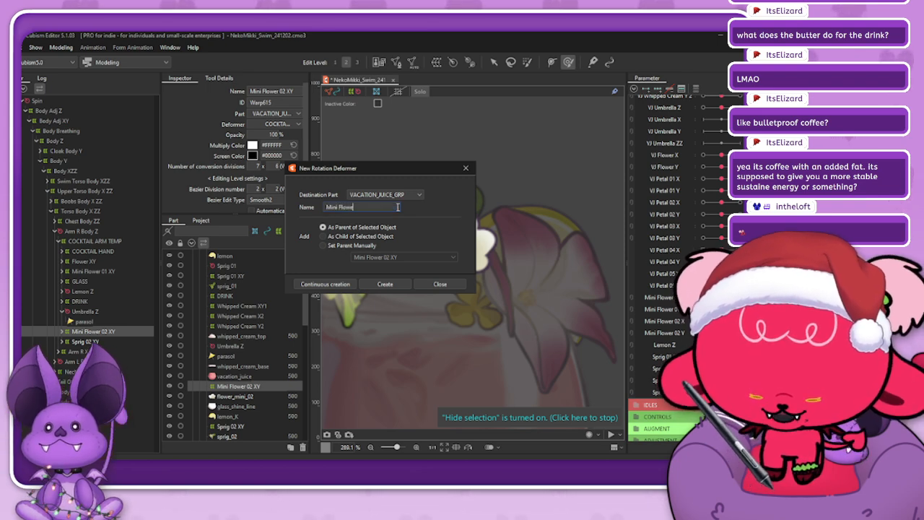
pyautogui.write(' 02')
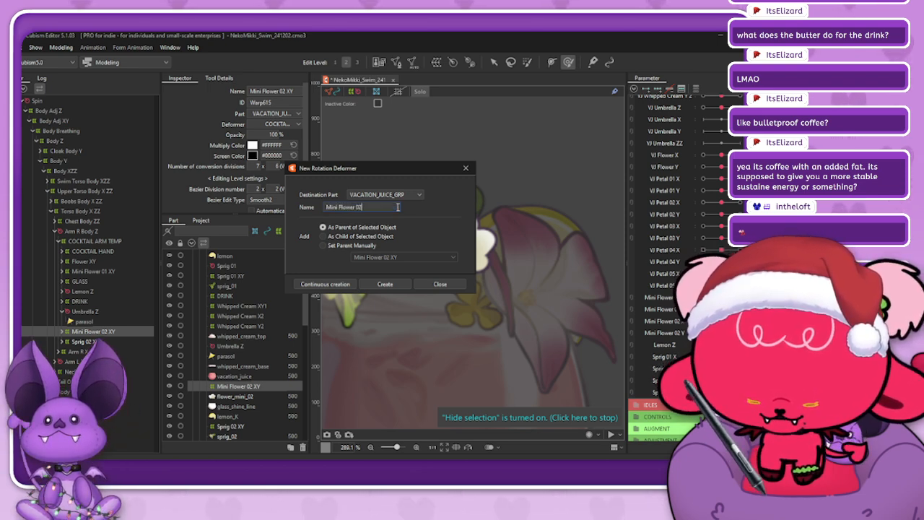
pyautogui.click(384, 284)
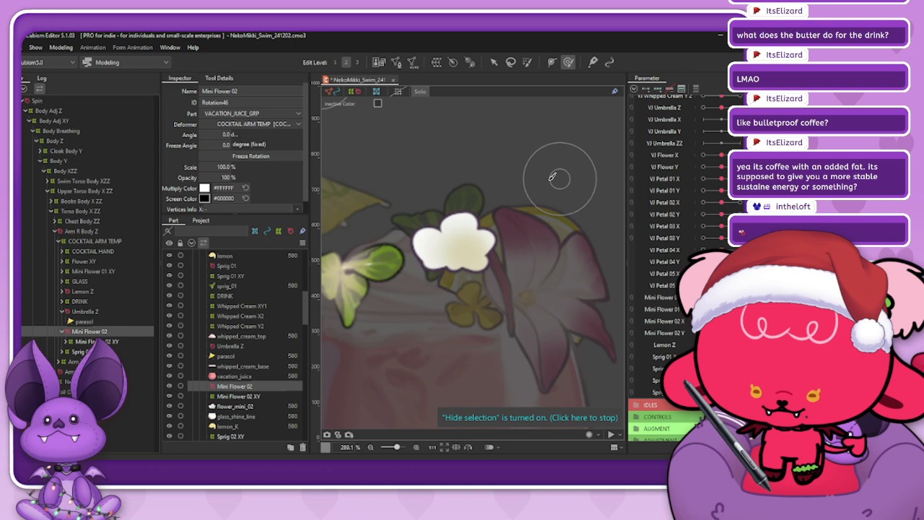
# - Solo Mini Flower 02 together with its XY warp and flower_mini_02 artwork, keeping the Mini Flower 02 rotation deformer selected
pyautogui.click(420, 91)
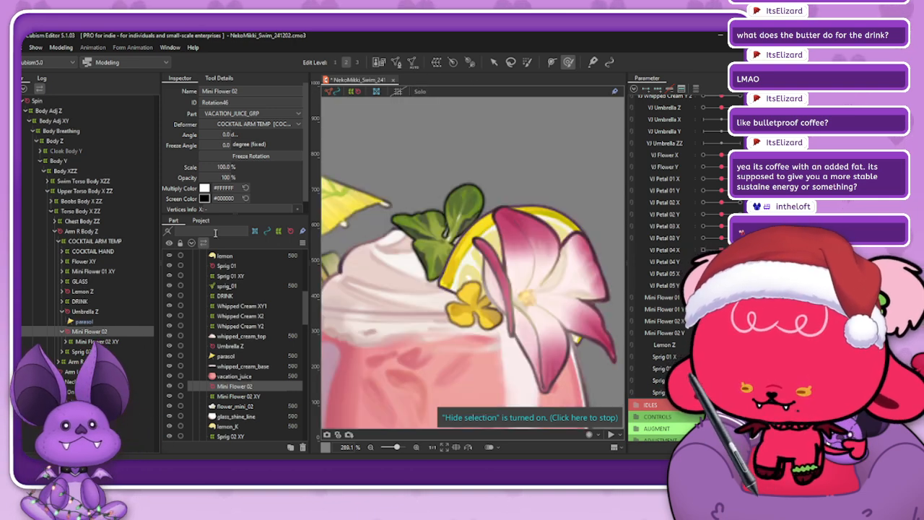
pyautogui.scroll(-2, 463, 207)
pyautogui.click(493, 63)
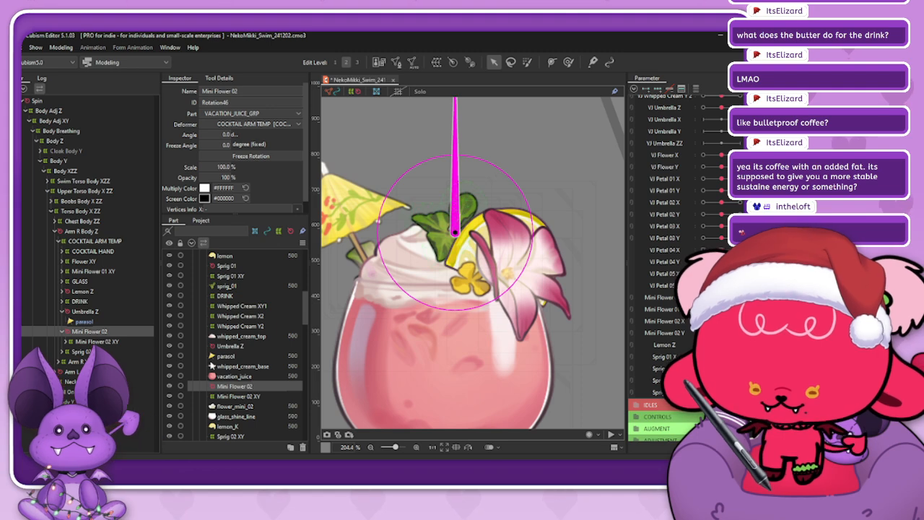
pyautogui.keyDown('shift'); pyautogui.click(94, 351); pyautogui.keyUp('shift')
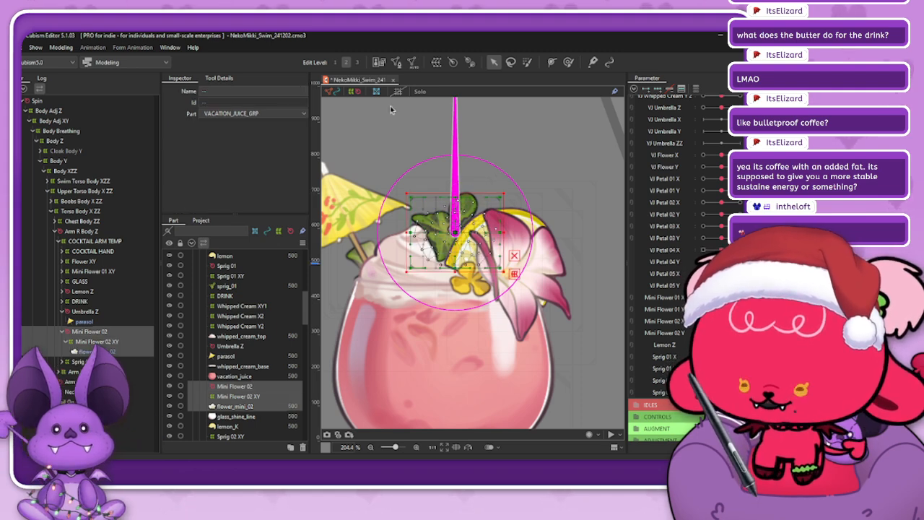
pyautogui.click(420, 92)
pyautogui.click(108, 333)
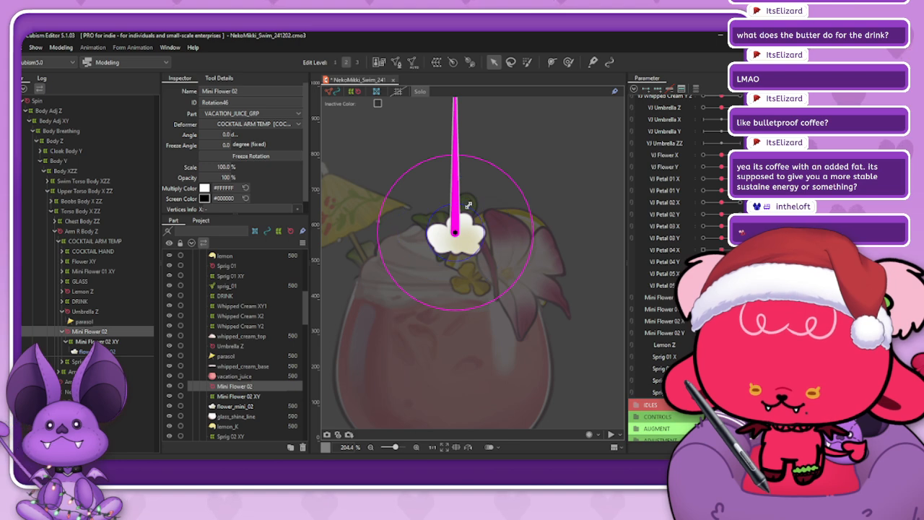
# - Move the Mini Flower 02 rotation deformer's pivot to the lower centre of the white flower and tilt it to 6.6 degrees
pyautogui.scroll(-5, 477, 223)
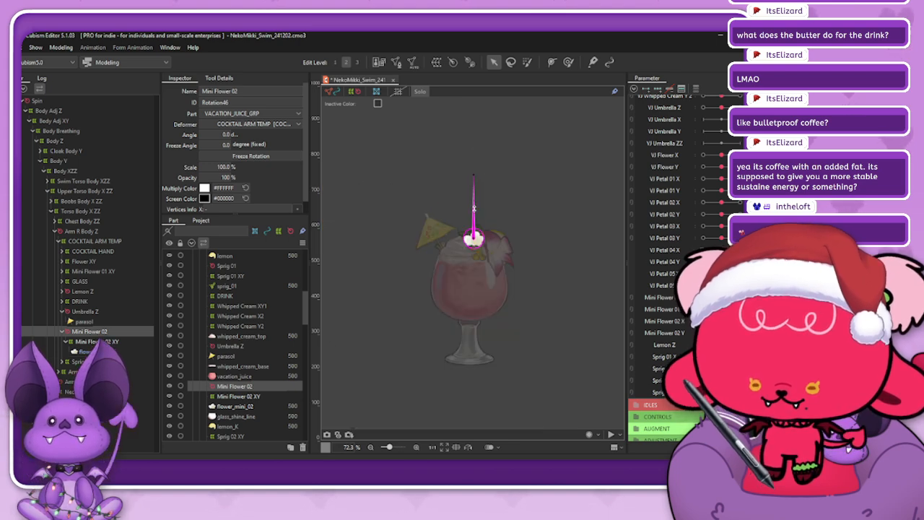
pyautogui.scroll(6, 474, 238)
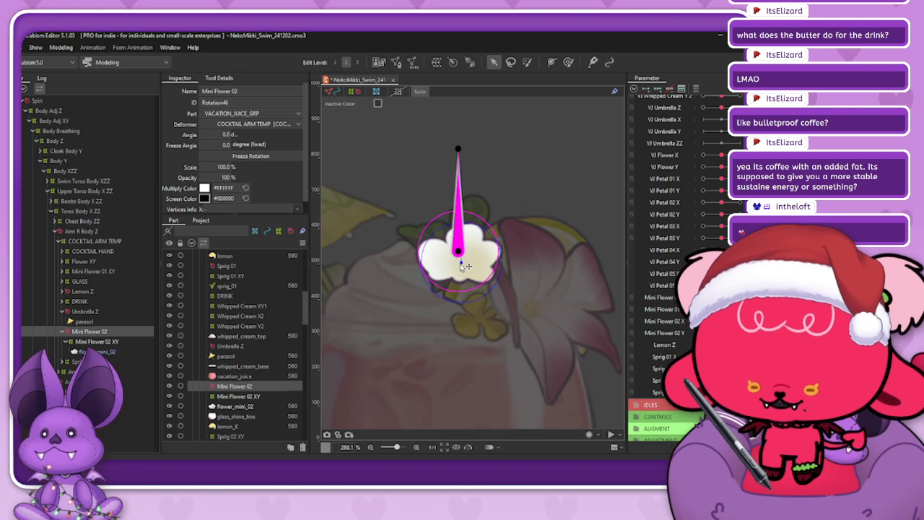
pyautogui.moveTo(464, 267); pyautogui.dragTo(466, 279)
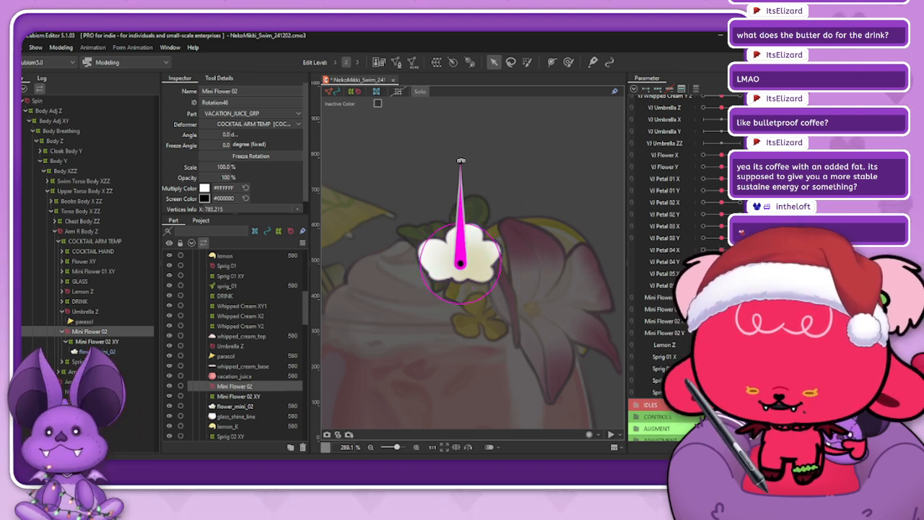
pyautogui.moveTo(461, 162); pyautogui.dragTo(473, 162)
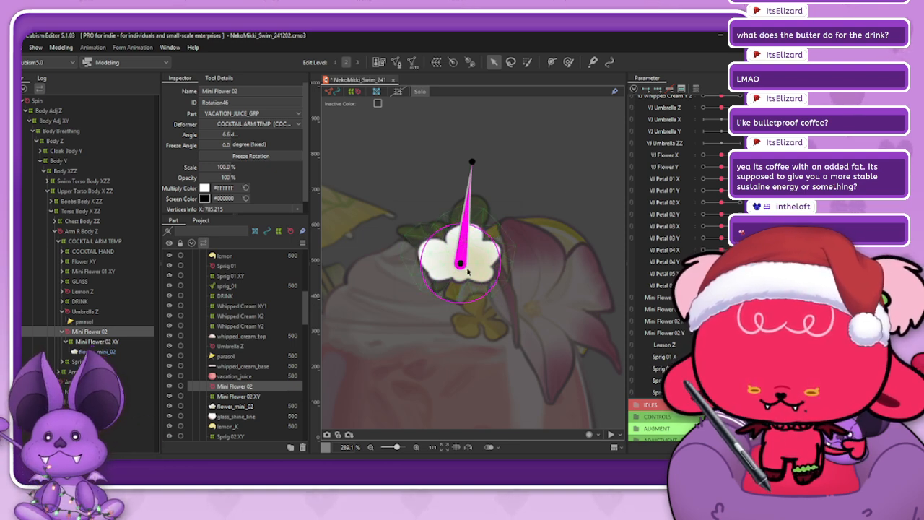
pyautogui.moveTo(468, 265); pyautogui.dragTo(467, 264)
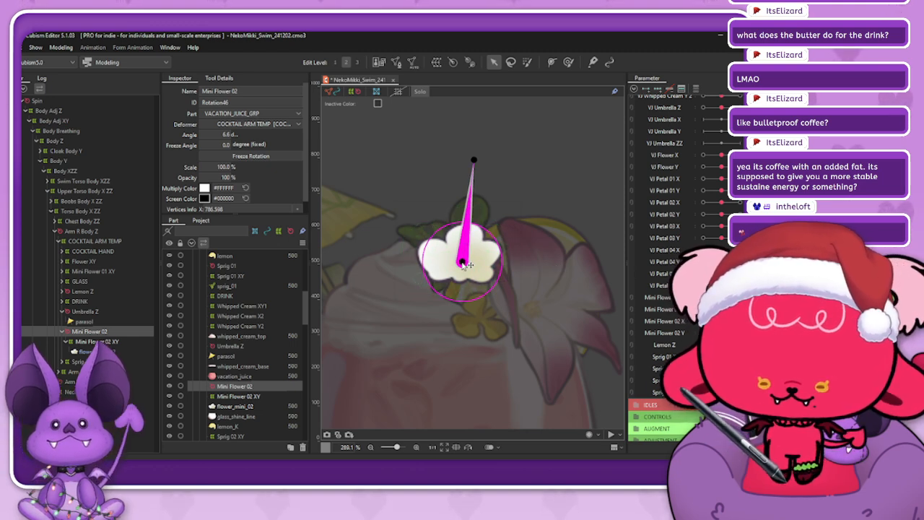
pyautogui.moveTo(469, 267); pyautogui.dragTo(469, 267)
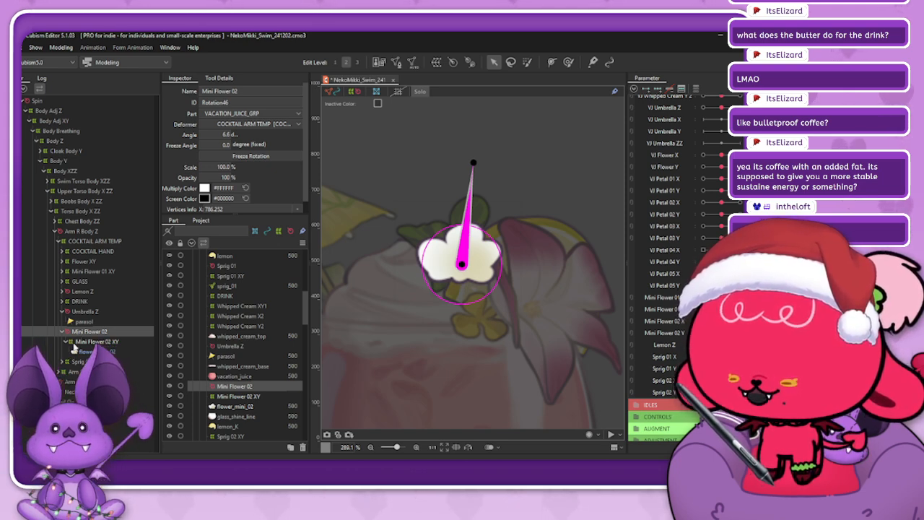
# - Reparent the Mini Flower 02 deformer under Whipped Cream Y2 inside DRINK, and show the whole drink with the selection outlines hidden
pyautogui.click(63, 301)
pyautogui.click(66, 332)
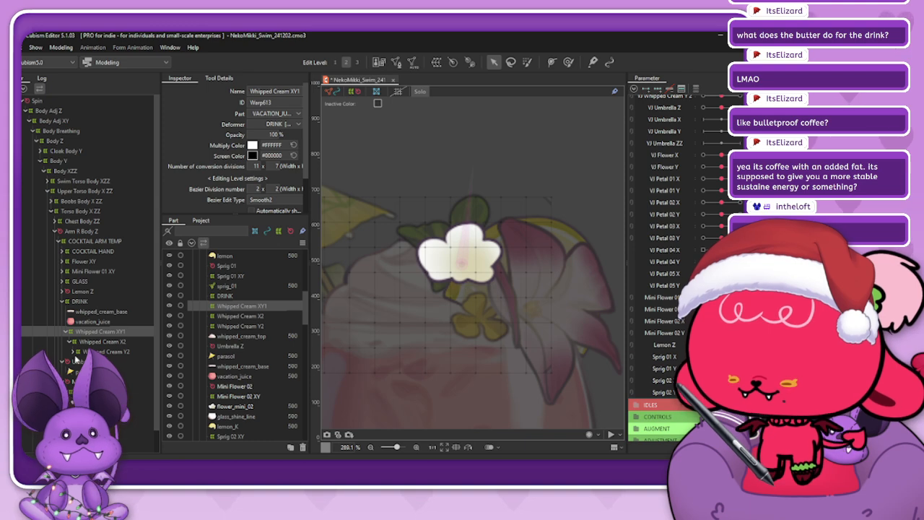
pyautogui.moveTo(108, 381); pyautogui.dragTo(114, 353)
pyautogui.click(418, 93)
pyautogui.scroll(-4, 476, 262)
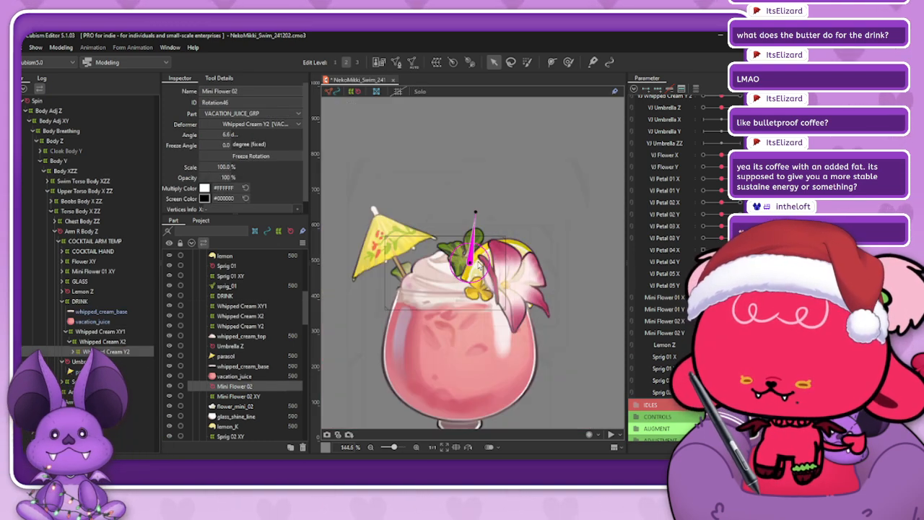
pyautogui.hotkey('ctrl', 't')
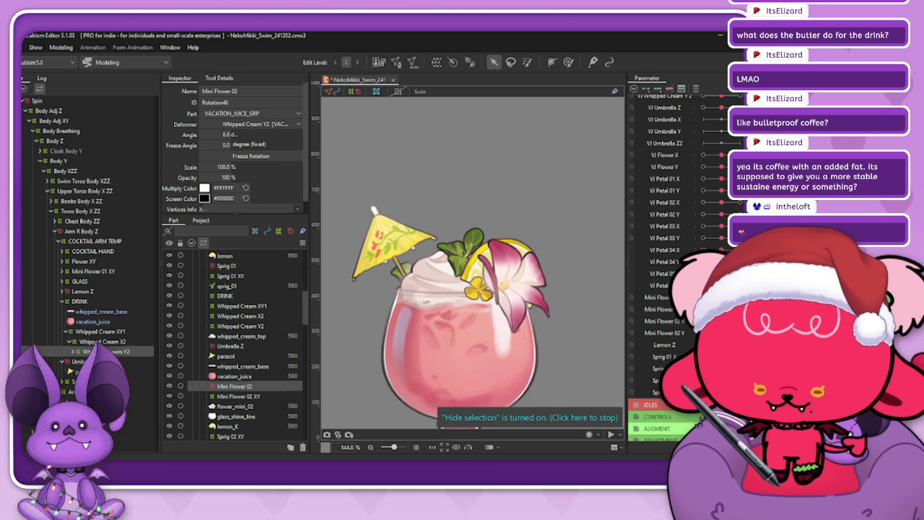
# - Test the flower's movement with the VJ Whipped Cream X 1, Y 1, X 2 and Y 2 parameters, returning them to centre
pyautogui.scroll(4, 700, 228)
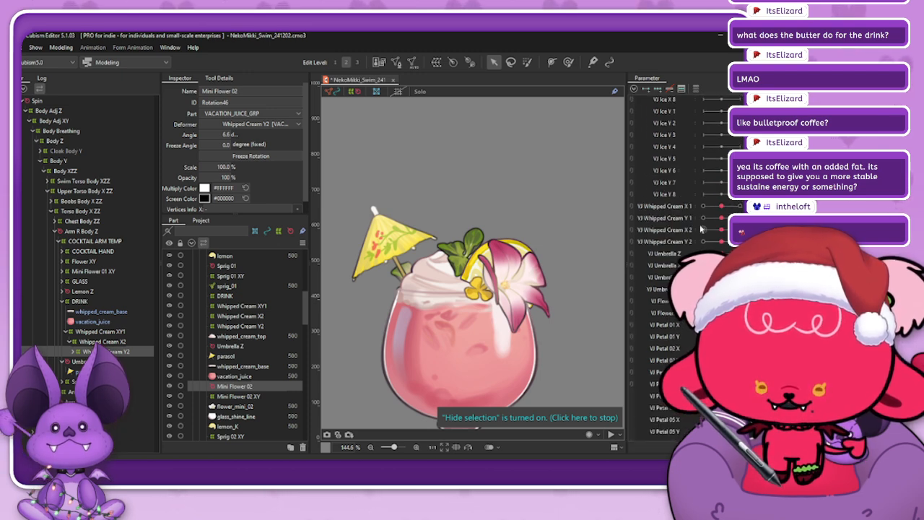
pyautogui.moveTo(723, 231)
pyautogui.mouseDown()
pyautogui.moveTo(739, 232)
pyautogui.moveTo(699, 236)
pyautogui.moveTo(721, 230)
pyautogui.mouseUp()
pyautogui.moveTo(721, 242)
pyautogui.mouseDown()
pyautogui.moveTo(737, 243)
pyautogui.moveTo(705, 242)
pyautogui.moveTo(739, 242)
pyautogui.moveTo(711, 242)
pyautogui.moveTo(739, 242)
pyautogui.moveTo(704, 231)
pyautogui.moveTo(739, 231)
pyautogui.moveTo(739, 219)
pyautogui.moveTo(697, 219)
pyautogui.moveTo(739, 219)
pyautogui.moveTo(697, 235)
pyautogui.moveTo(700, 220)
pyautogui.moveTo(739, 219)
pyautogui.moveTo(693, 243)
pyautogui.moveTo(739, 241)
pyautogui.mouseUp()
pyautogui.moveTo(721, 207); pyautogui.dragTo(695, 209)
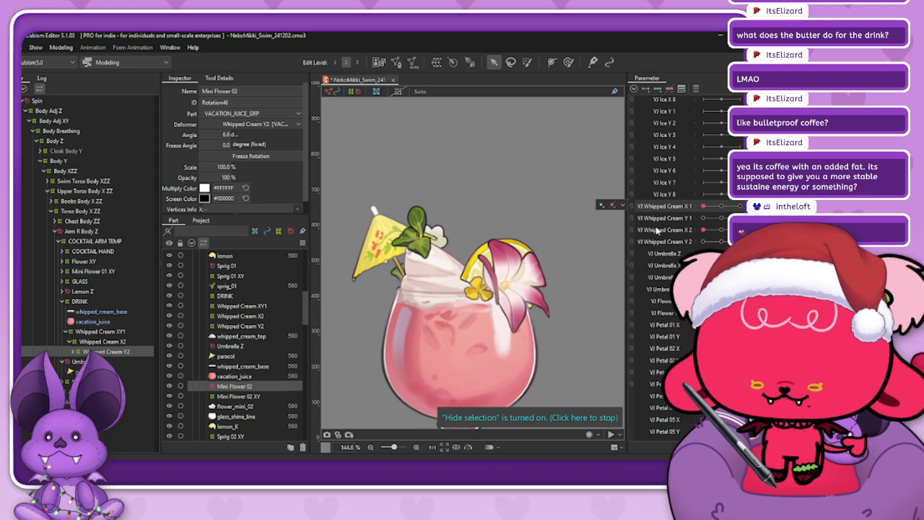
pyautogui.moveTo(702, 207); pyautogui.dragTo(741, 207)
pyautogui.click(721, 218)
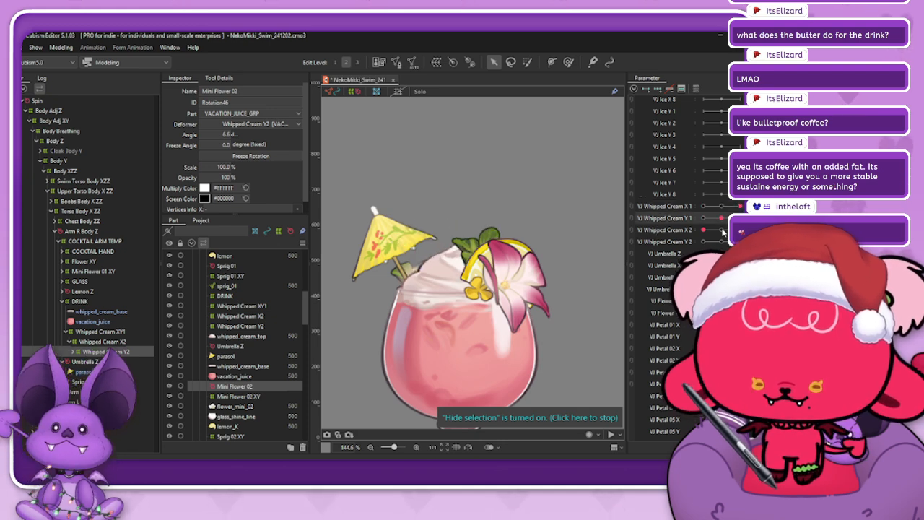
pyautogui.click(721, 230)
pyautogui.click(721, 241)
pyautogui.click(721, 206)
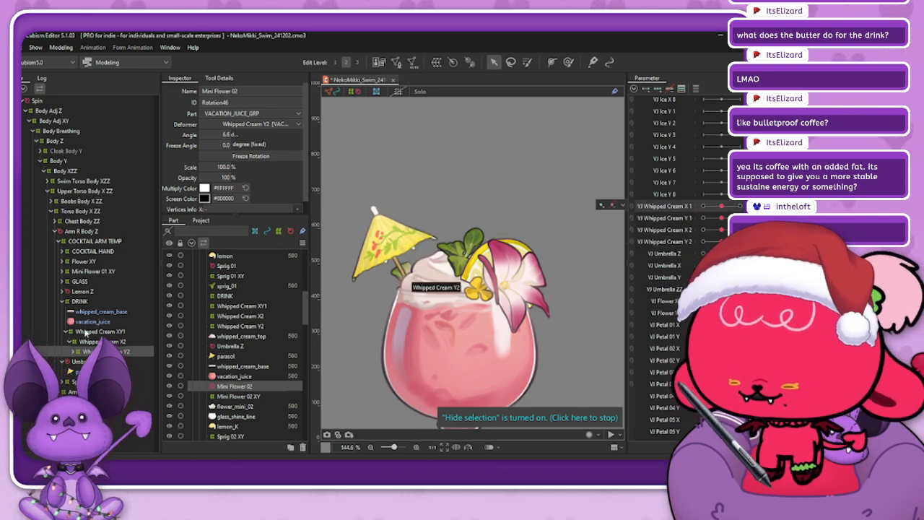
# - Delete the DRINK warp deformer from the COCKTAIL ARM TEMP hierarchy
pyautogui.click(65, 332)
pyautogui.click(80, 301)
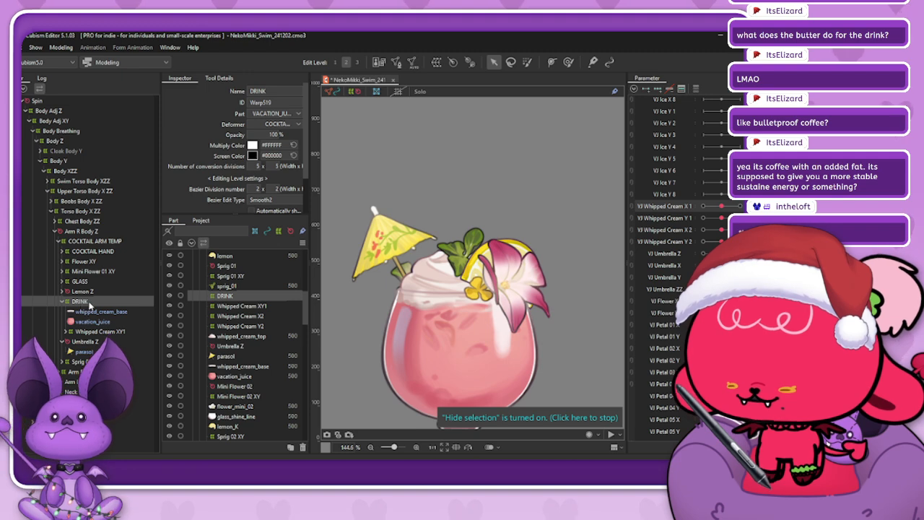
pyautogui.press('Delete')
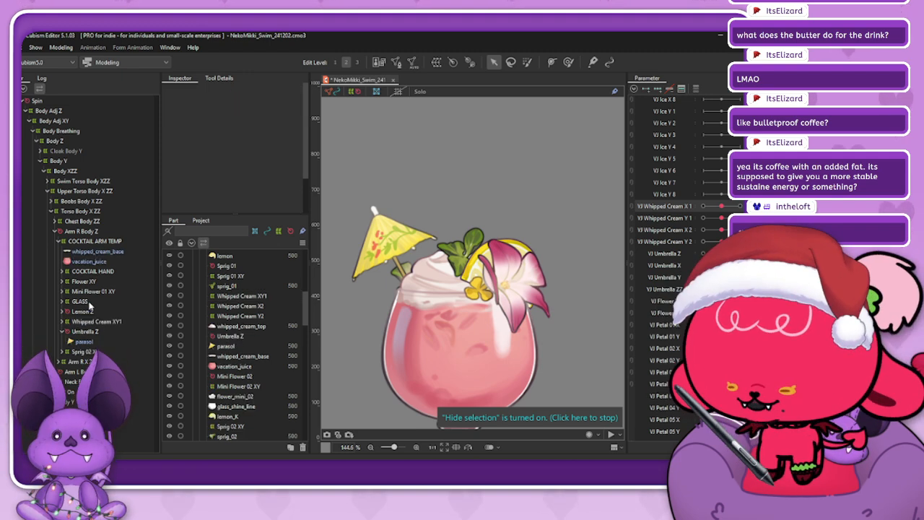
# - Check the deformers under COCKTAIL ARM TEMP and isolate Sprig 02 XY with its sprig_02 artwork in solo view
pyautogui.click(114, 271)
pyautogui.click(104, 281)
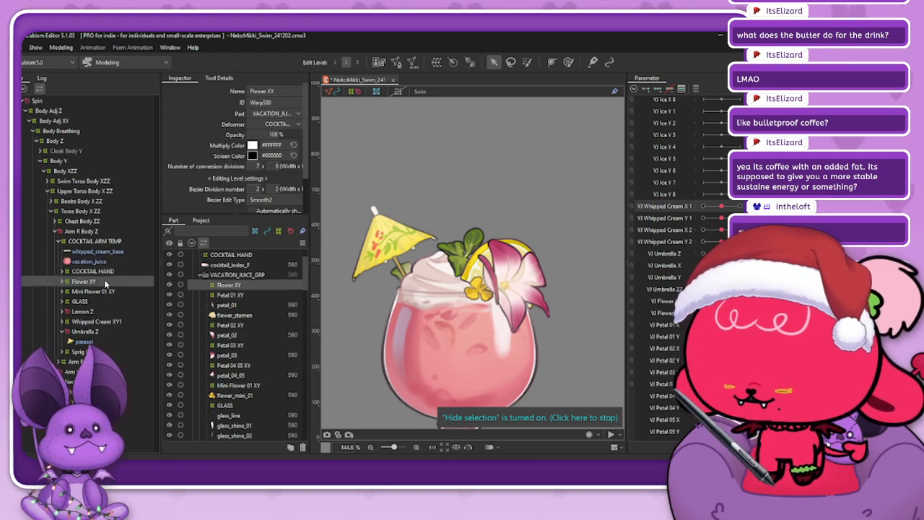
pyautogui.click(93, 302)
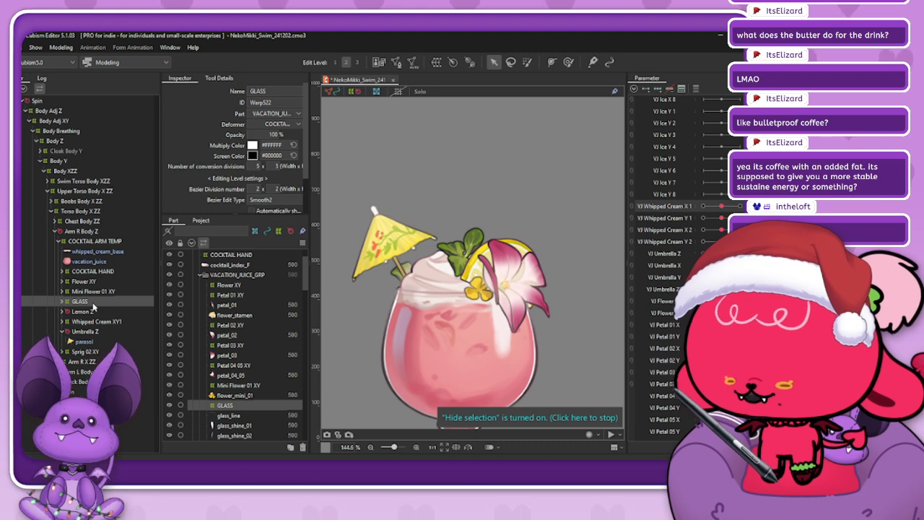
pyautogui.click(94, 322)
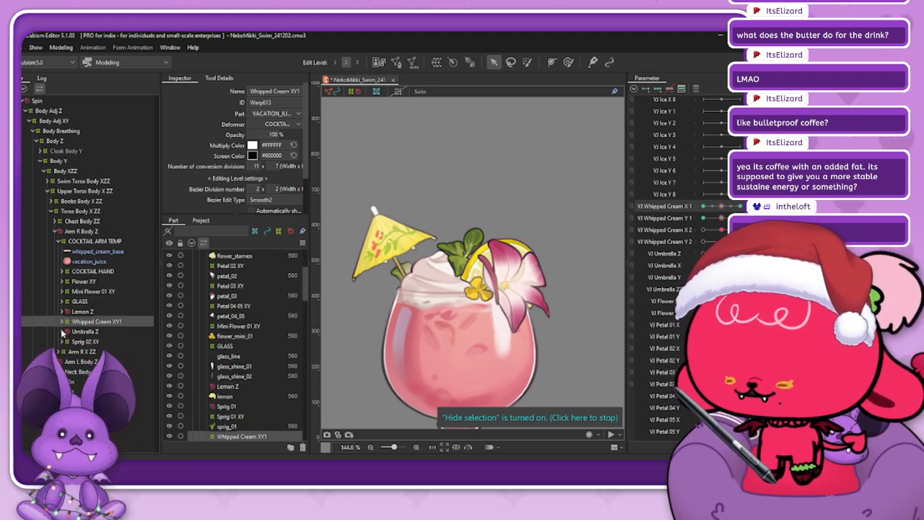
pyautogui.click(81, 341)
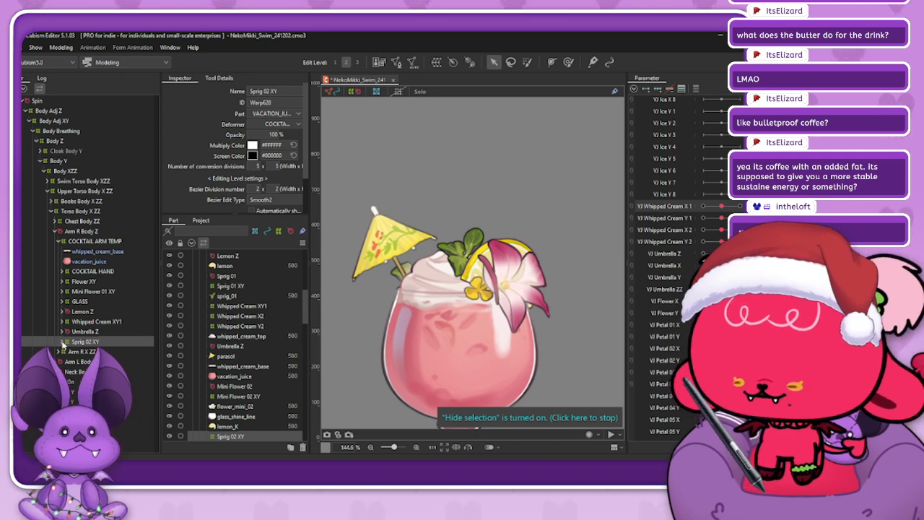
pyautogui.keyDown('shift'); pyautogui.click(85, 351); pyautogui.keyUp('shift')
pyautogui.click(420, 91)
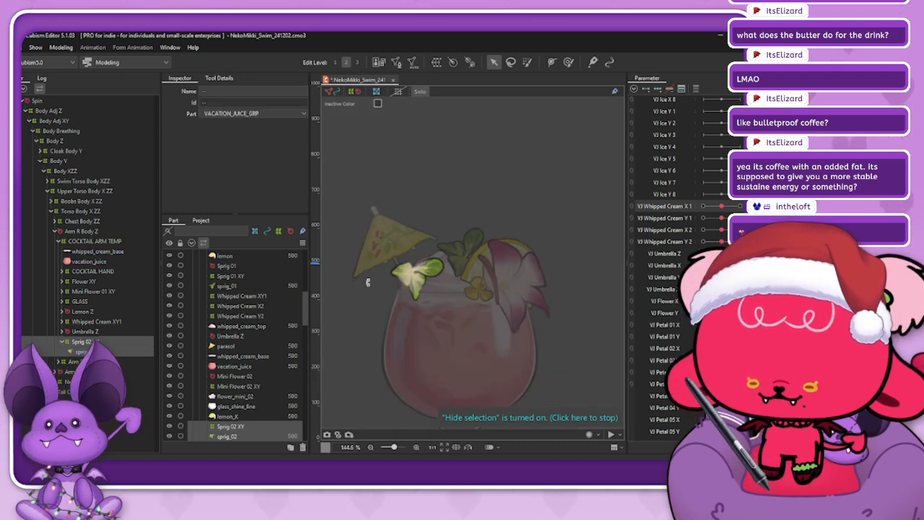
pyautogui.scroll(2, 383, 285)
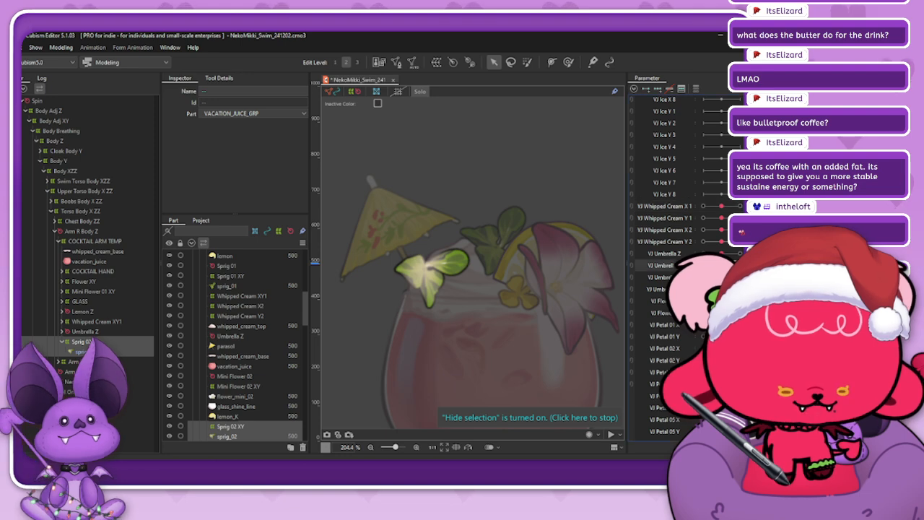
# - Find the Sprig 02 X parameter and select it along with the Sprig 02 XY warp deformer
pyautogui.scroll(-3, 664, 265)
pyautogui.scroll(10, 687, 326)
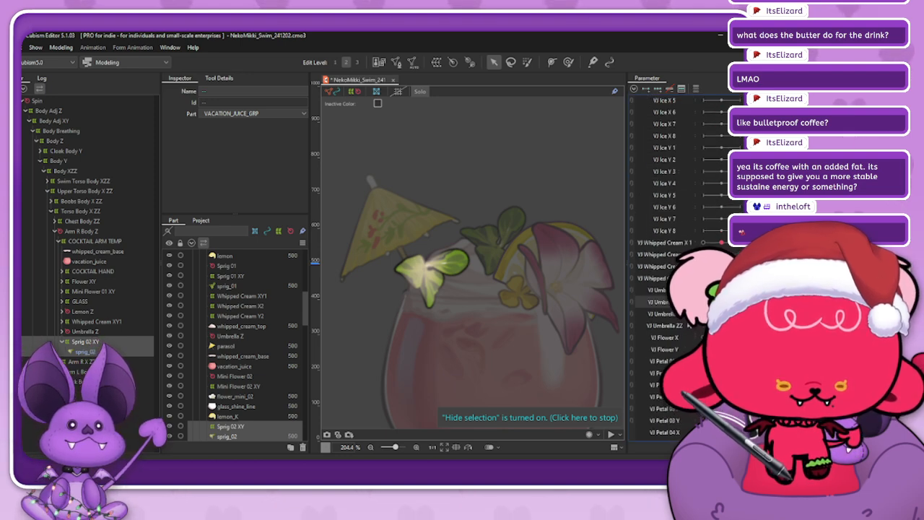
pyautogui.scroll(-10, 685, 332)
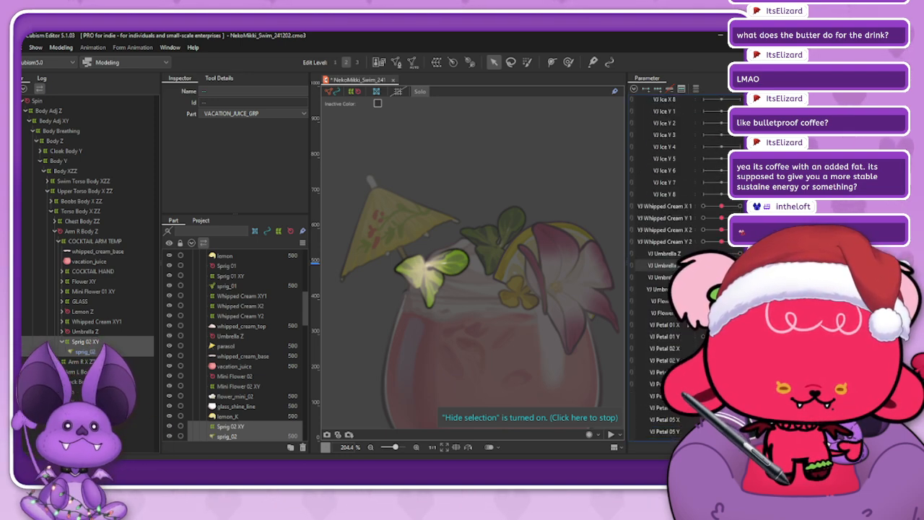
pyautogui.click(682, 363)
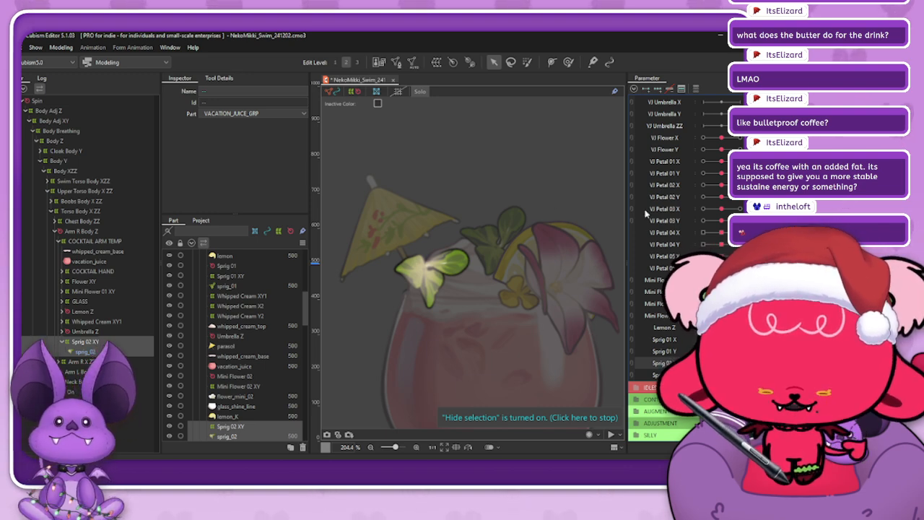
pyautogui.click(95, 342)
pyautogui.keyDown('shift'); pyautogui.click(87, 351); pyautogui.keyUp('shift')
pyautogui.click(94, 342)
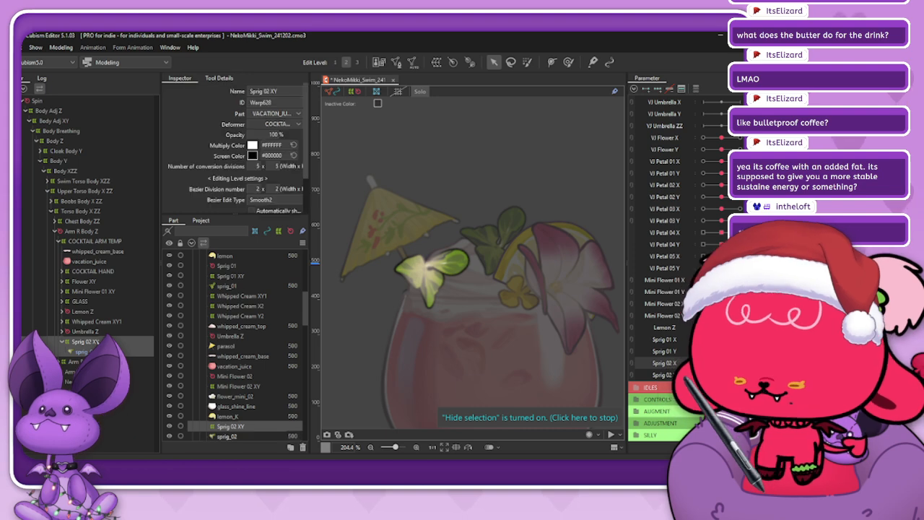
pyautogui.click(89, 351)
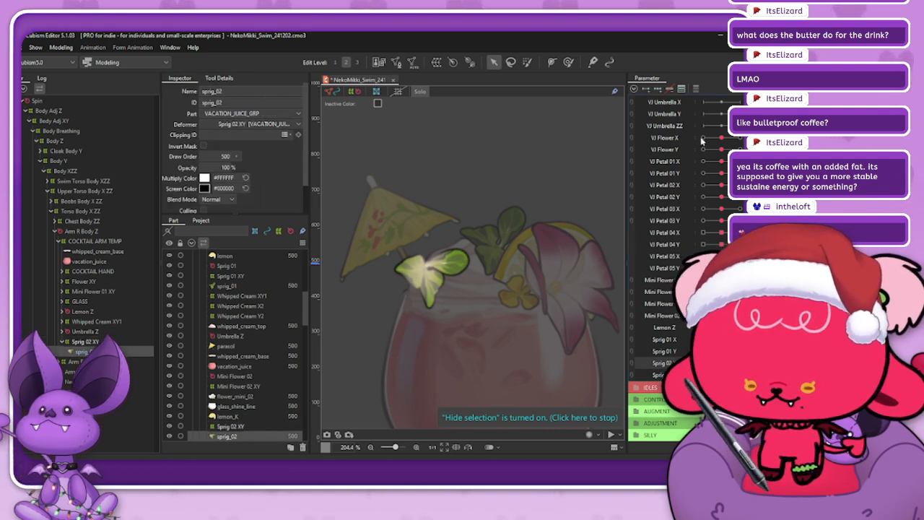
pyautogui.click(90, 341)
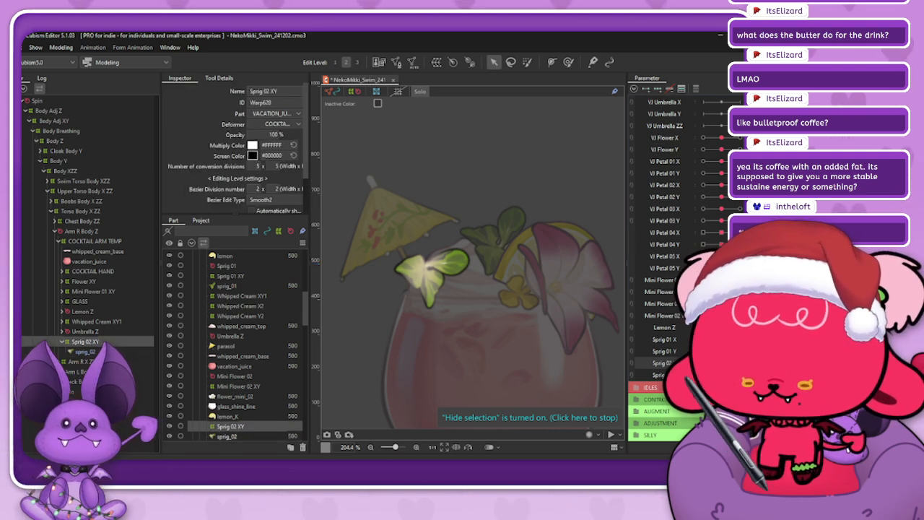
# - Set the Sprig 02 XY deformer's conversion divisions to 7 × 6 and bend its grid sideways with the deform brush for Sprig 02 X
pyautogui.click(567, 64)
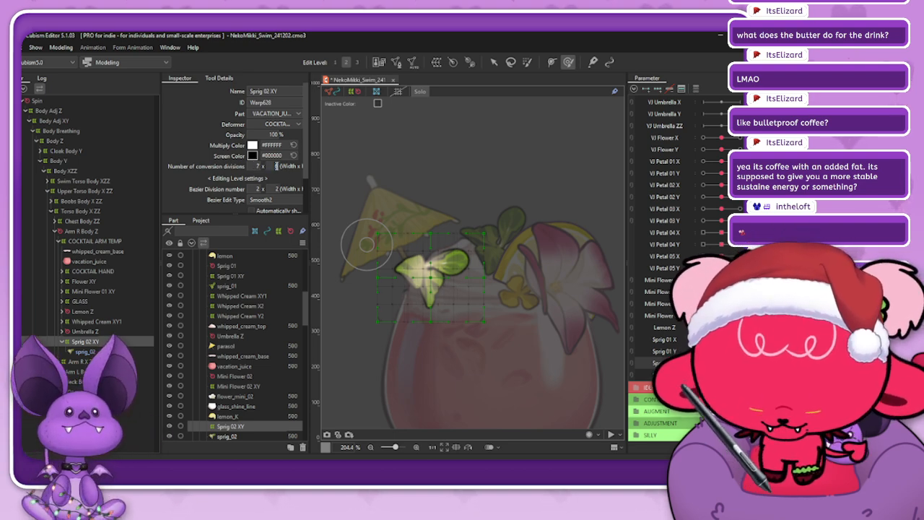
pyautogui.press('b')
pyautogui.moveTo(428, 351); pyautogui.dragTo(430, 373)
pyautogui.moveTo(428, 324)
pyautogui.mouseDown()
pyautogui.moveTo(430, 360)
pyautogui.moveTo(442, 375)
pyautogui.mouseUp()
pyautogui.hotkey('ctrl', 'z')
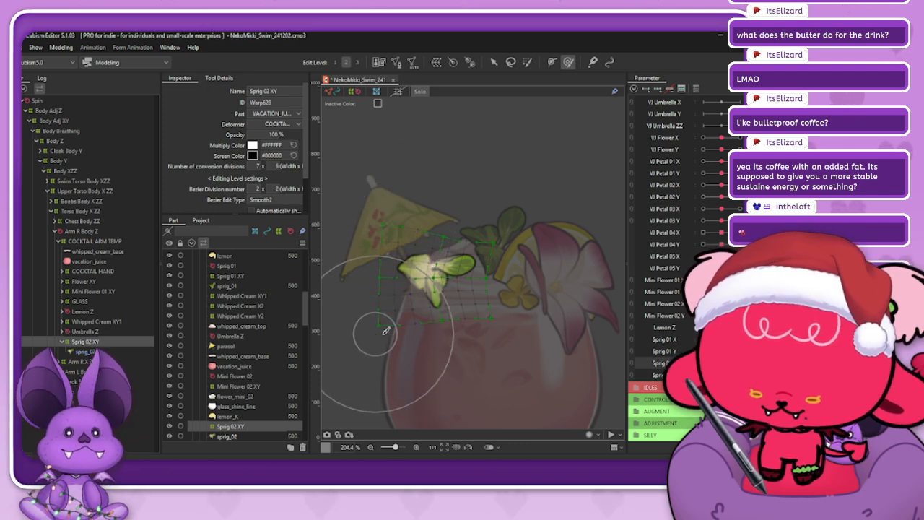
# - Reflect the Sprig 02 XY deformer's sideways bend onto the opposite end of the Sprig 02 X parameter
pyautogui.click(721, 363)
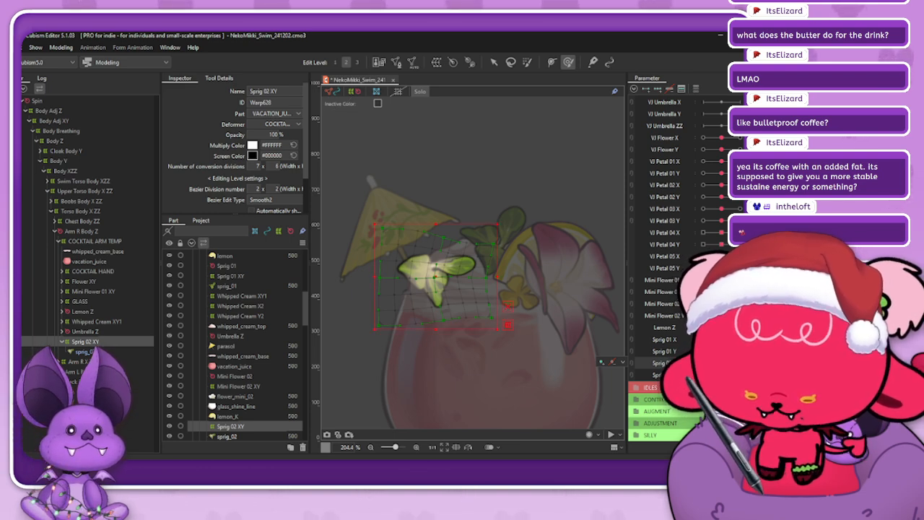
pyautogui.click(364, 337)
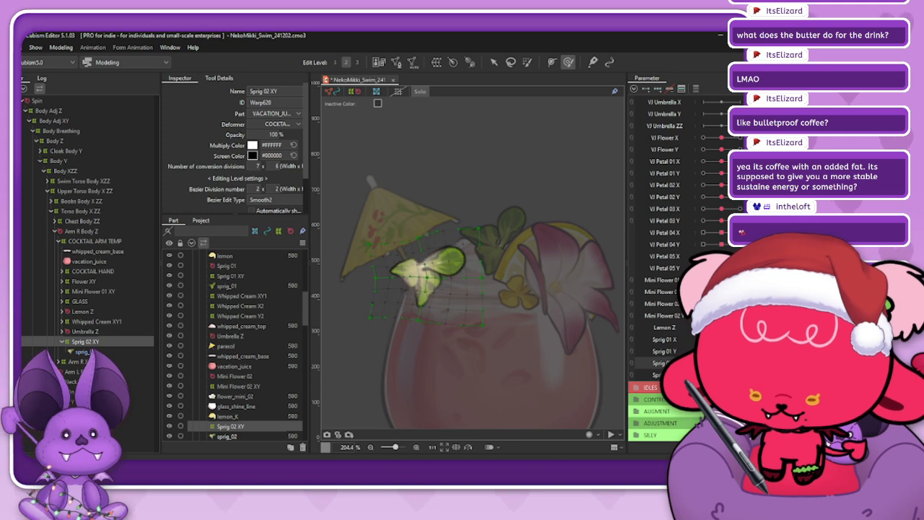
pyautogui.hotkey('ctrl', 'h')
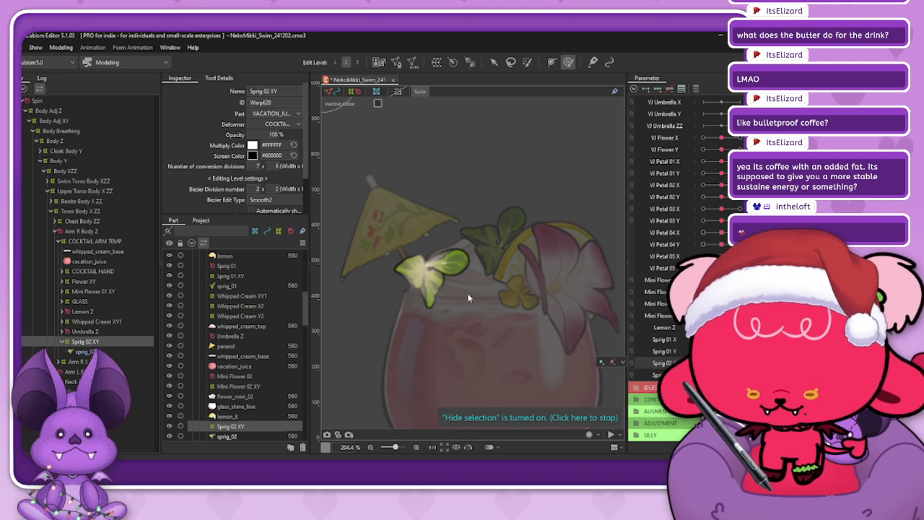
pyautogui.hotkey('ctrl', 'shift', 'v')
pyautogui.click(374, 295)
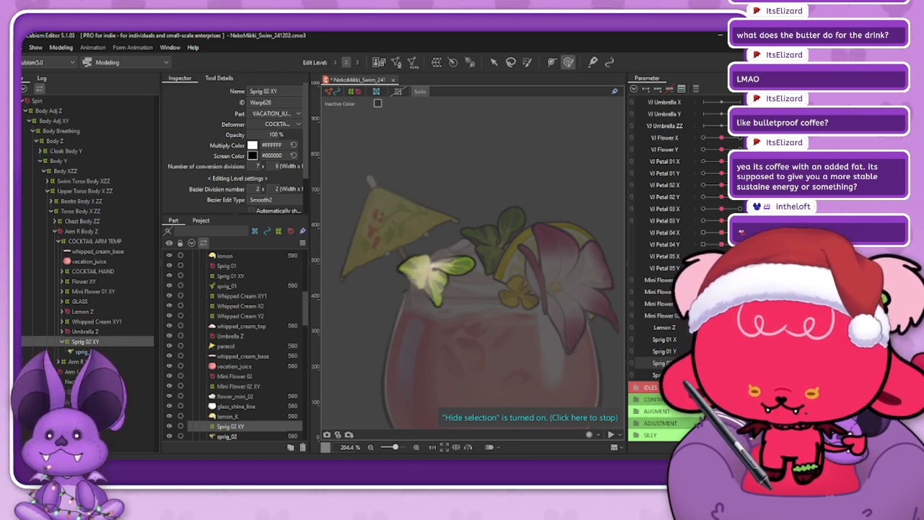
pyautogui.moveTo(721, 363)
pyautogui.mouseDown()
pyautogui.moveTo(707, 363)
pyautogui.moveTo(739, 363)
pyautogui.mouseUp()
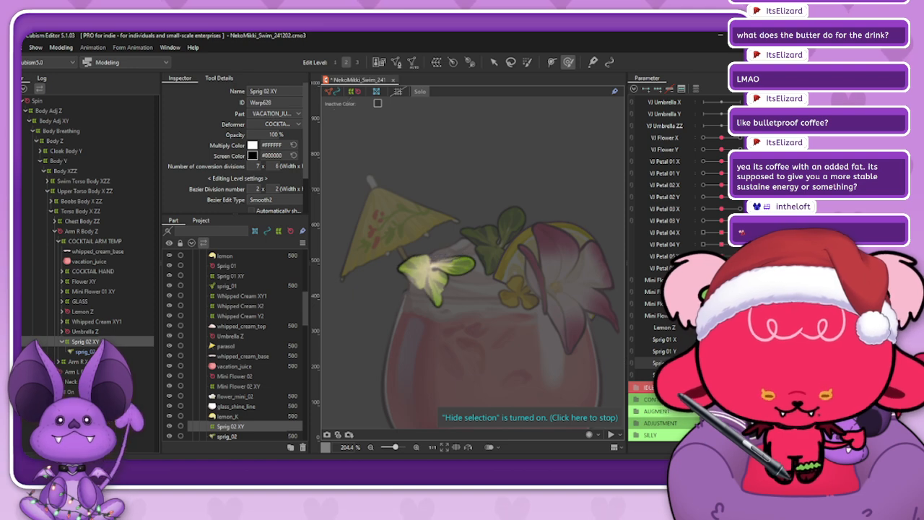
pyautogui.hotkey('ctrl', 'shift', 'r')
pyautogui.click(366, 340)
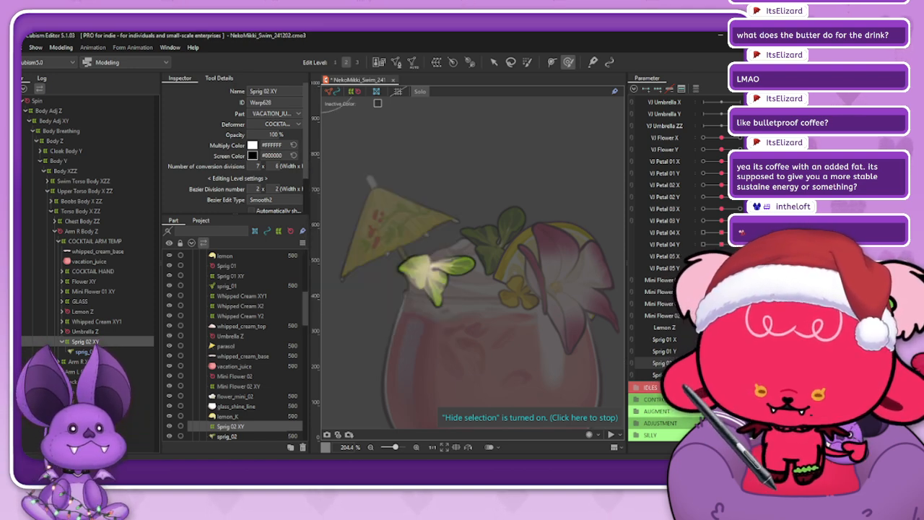
# - Sweep Sprig 02 X between its extremes to check the sprig's sideways sway, returning it to centre
pyautogui.moveTo(740, 362); pyautogui.dragTo(704, 363)
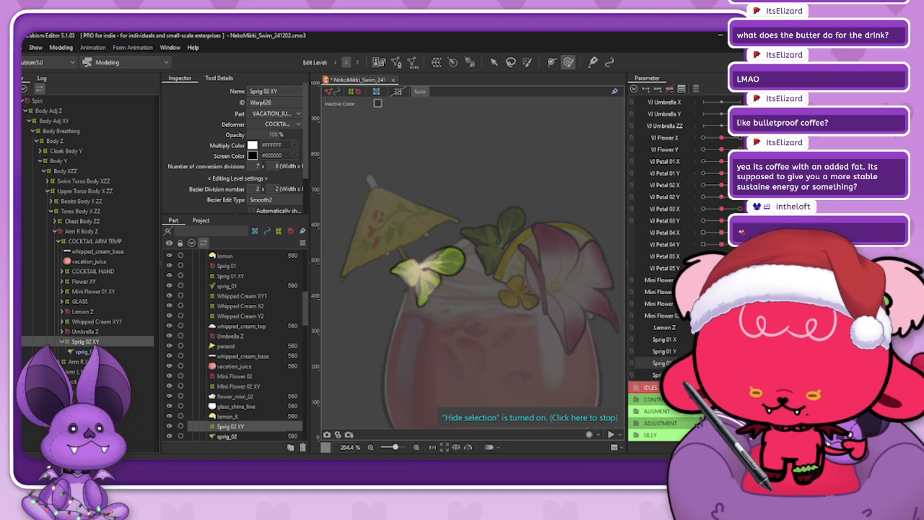
pyautogui.moveTo(703, 363)
pyautogui.mouseDown()
pyautogui.moveTo(740, 363)
pyautogui.moveTo(713, 363)
pyautogui.mouseUp()
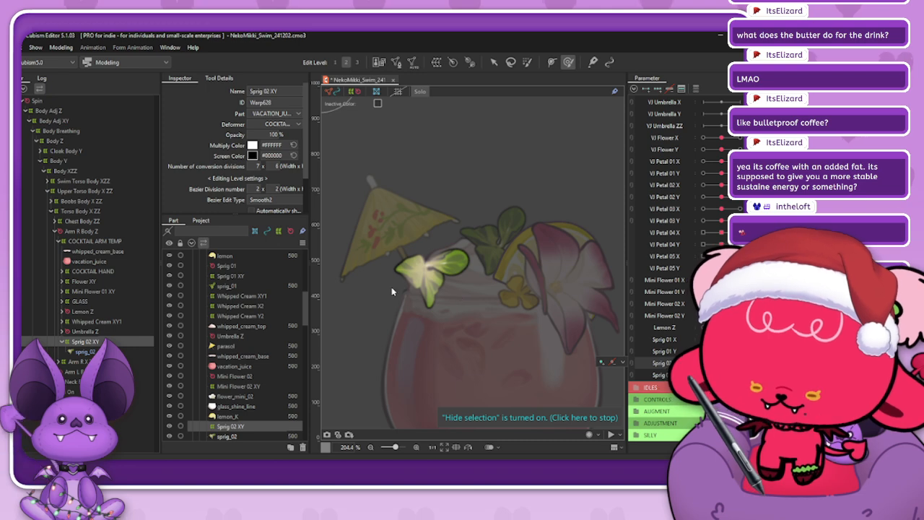
pyautogui.hotkey('ctrl', 'r')
pyautogui.click(364, 293)
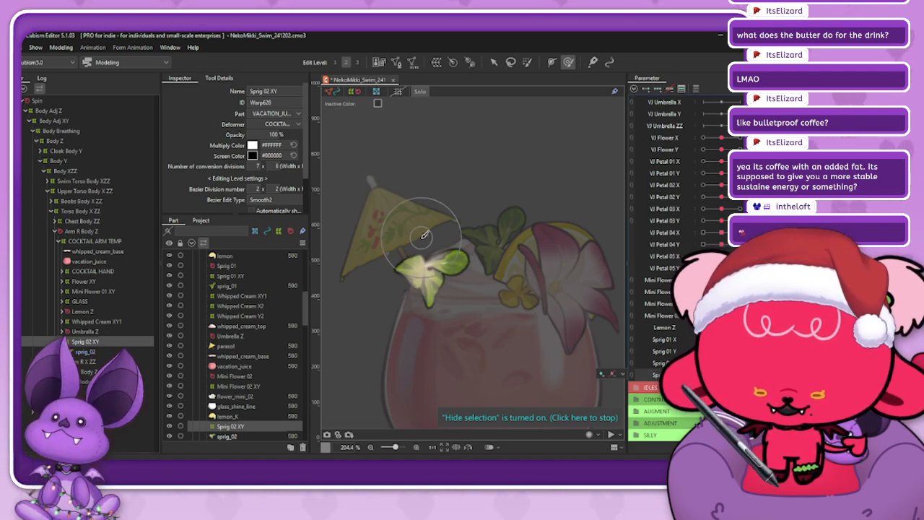
# - For Sprig 02 Y, brush-select the upper grid points of Sprig 02 XY, raise them and scale them narrower
pyautogui.hotkey('ctrl', 't')
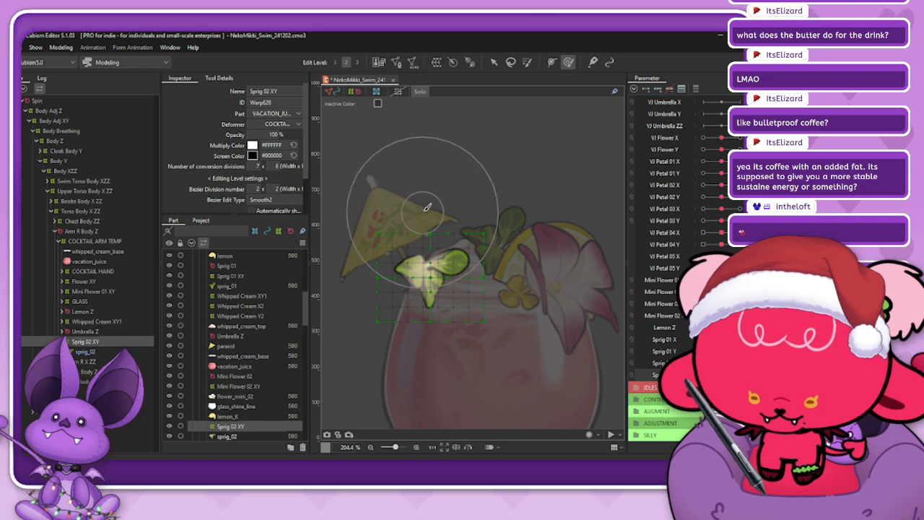
pyautogui.click(527, 63)
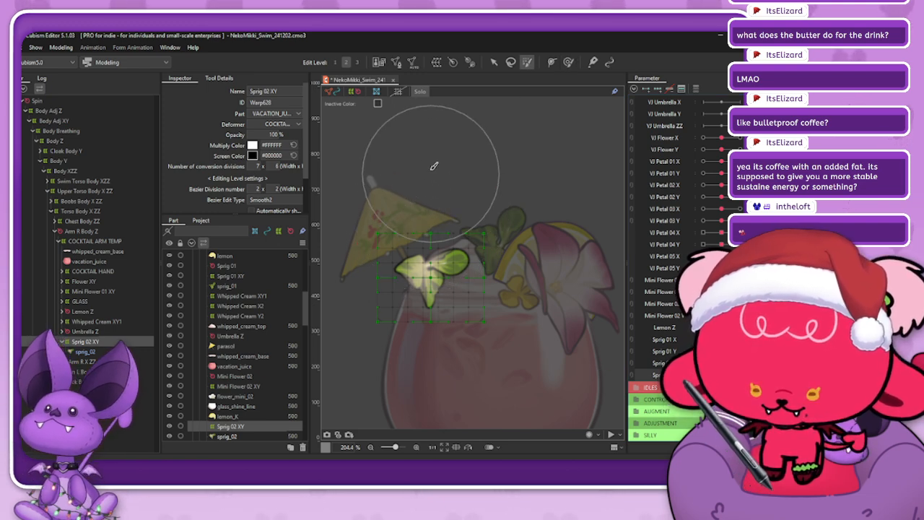
pyautogui.moveTo(429, 187); pyautogui.dragTo(430, 210)
pyautogui.click(494, 63)
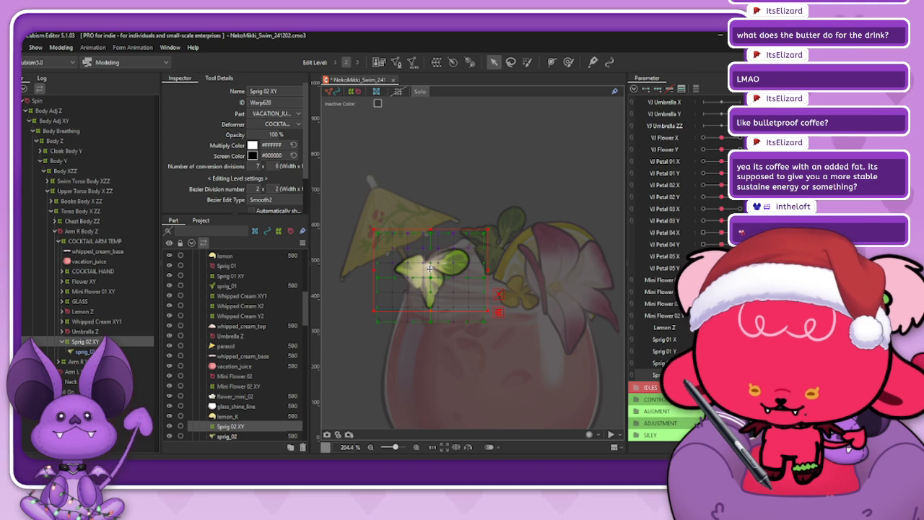
pyautogui.moveTo(430, 268); pyautogui.dragTo(465, 249)
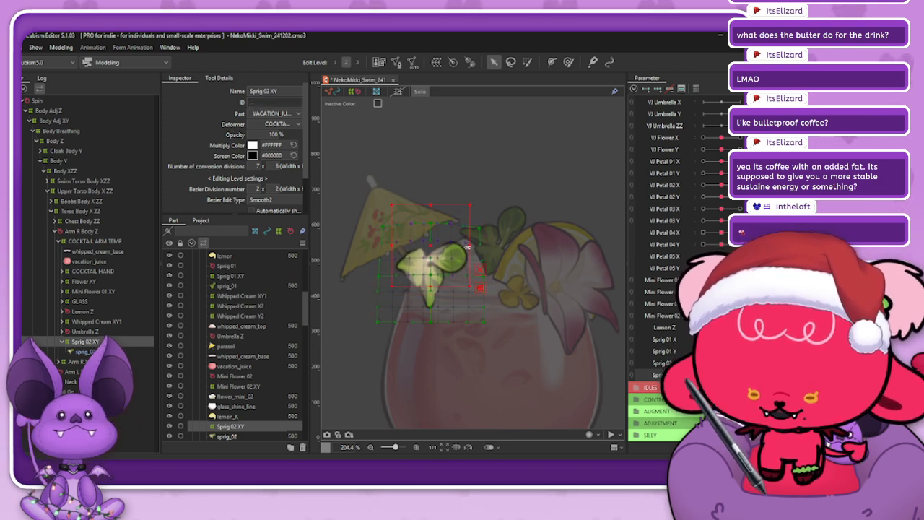
# - Brush-select the lower grid points of Sprig 02 XY, widen and raise them, and check the sprig's shape without the grid
pyautogui.click(568, 63)
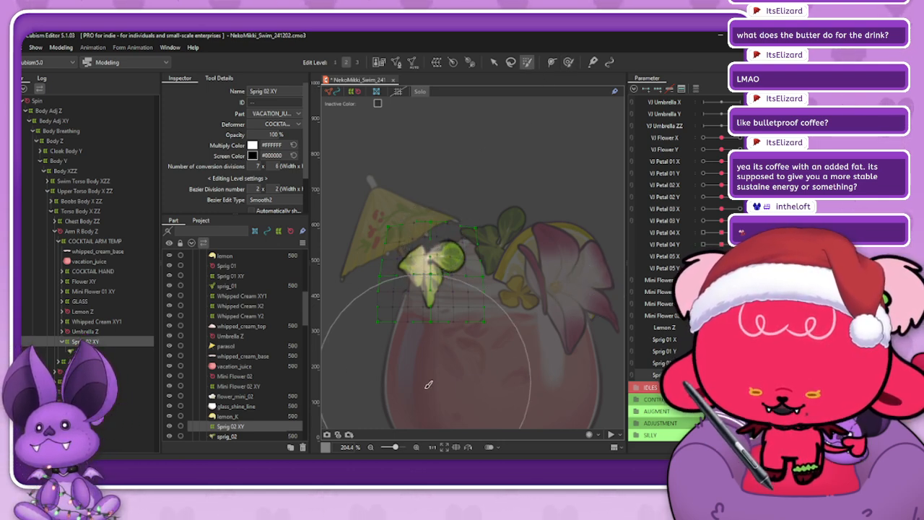
pyautogui.moveTo(427, 380); pyautogui.dragTo(428, 355)
pyautogui.click(494, 62)
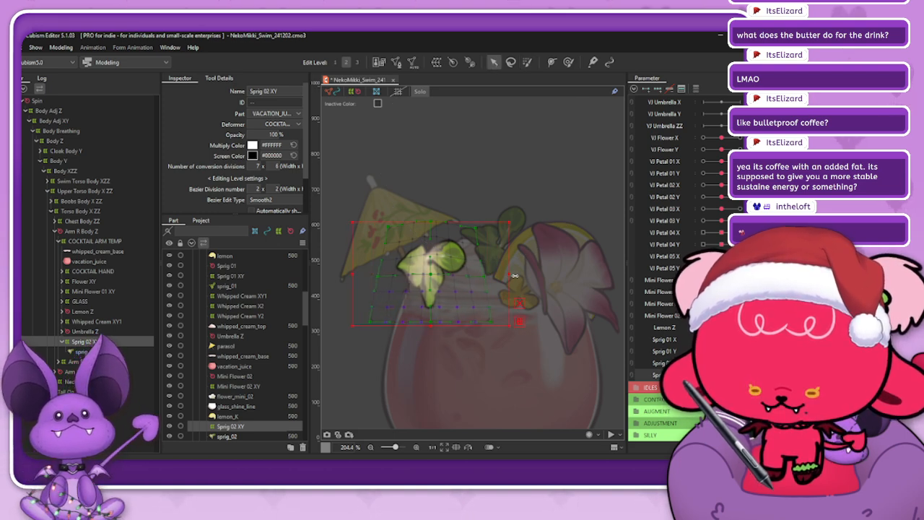
pyautogui.moveTo(430, 328); pyautogui.dragTo(434, 313)
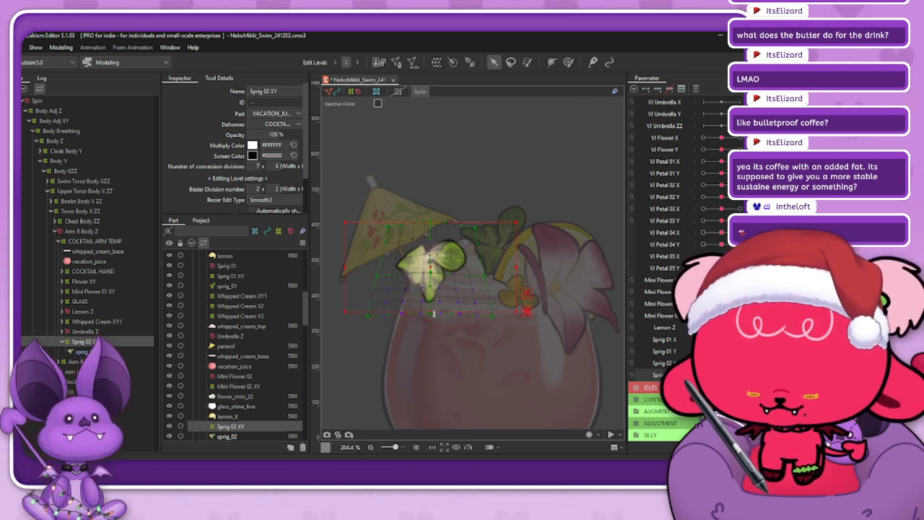
pyautogui.click(569, 63)
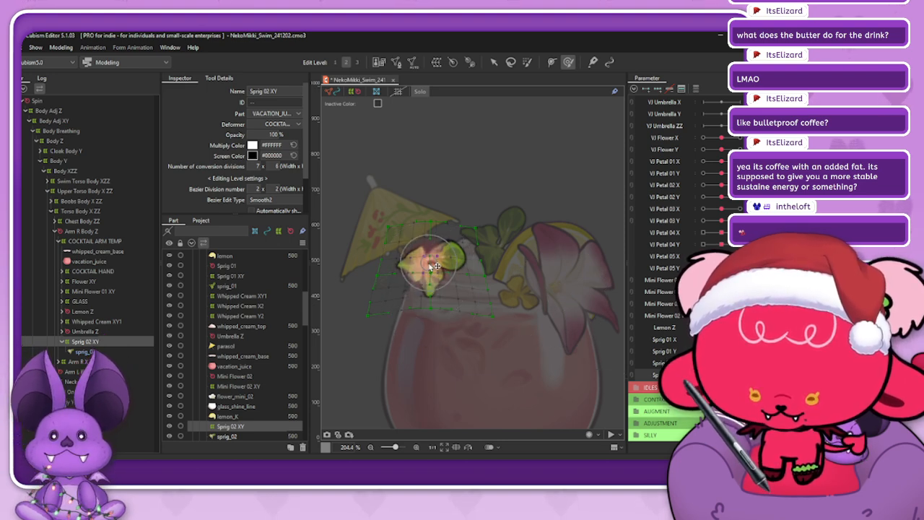
pyautogui.hotkey('ctrl', 'h')
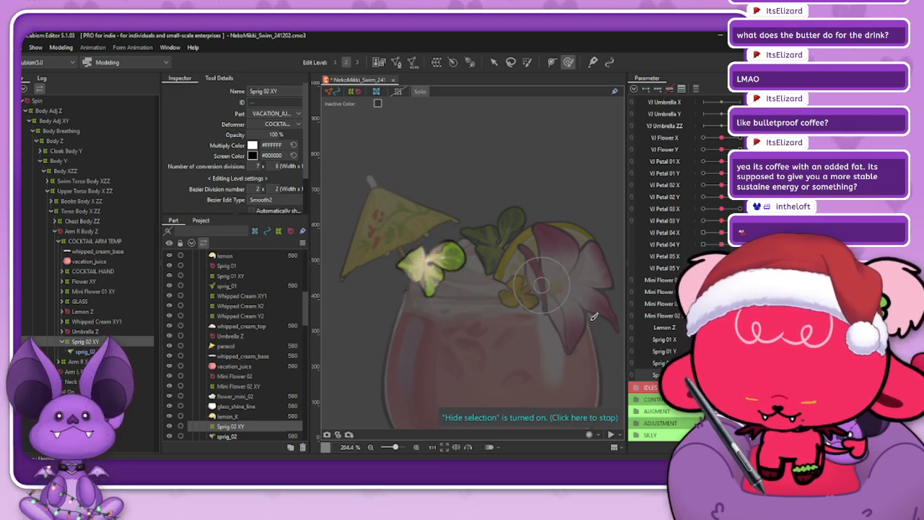
# - Create the opposite vertical pose at the other end of Sprig 02 Y and compare the sprig at both extremes
pyautogui.moveTo(740, 374); pyautogui.dragTo(703, 374)
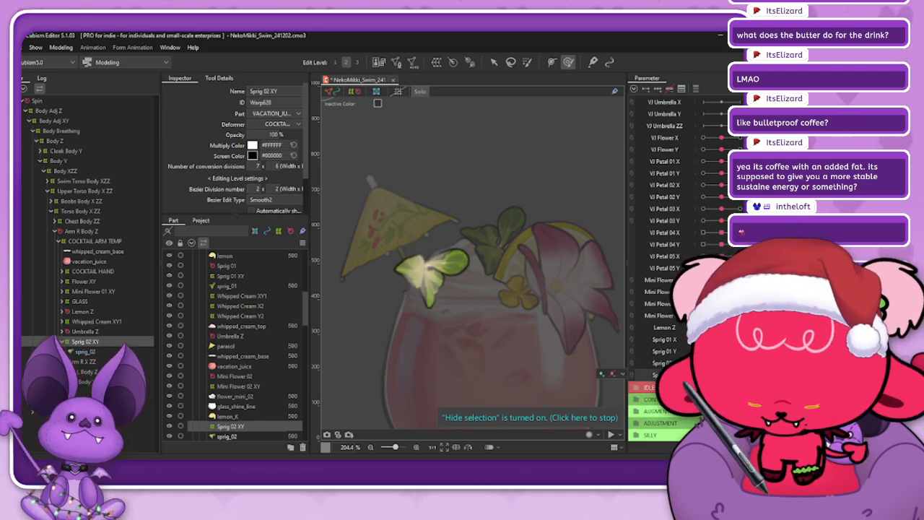
pyautogui.hotkey('ctrl', 'shift', 'v')
pyautogui.click(376, 293)
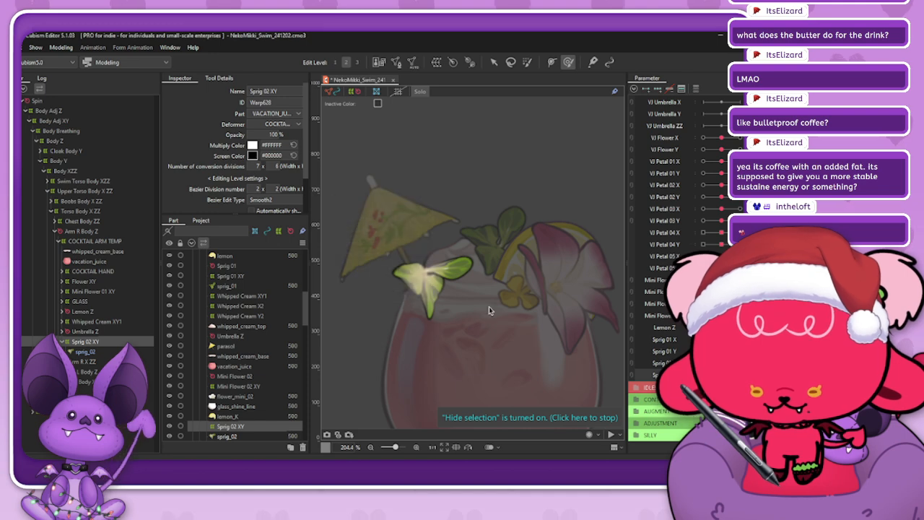
pyautogui.moveTo(702, 375); pyautogui.dragTo(739, 375)
pyautogui.click(373, 377)
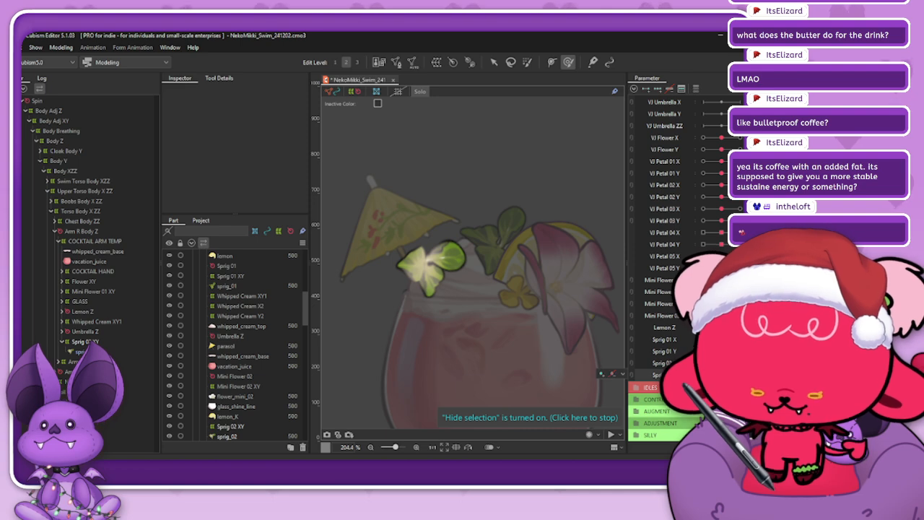
# - Reselect the Sprig 02 XY warp deformer and reflect it vertically from the Sprig 02 Y value of 1.0
pyautogui.click(603, 374)
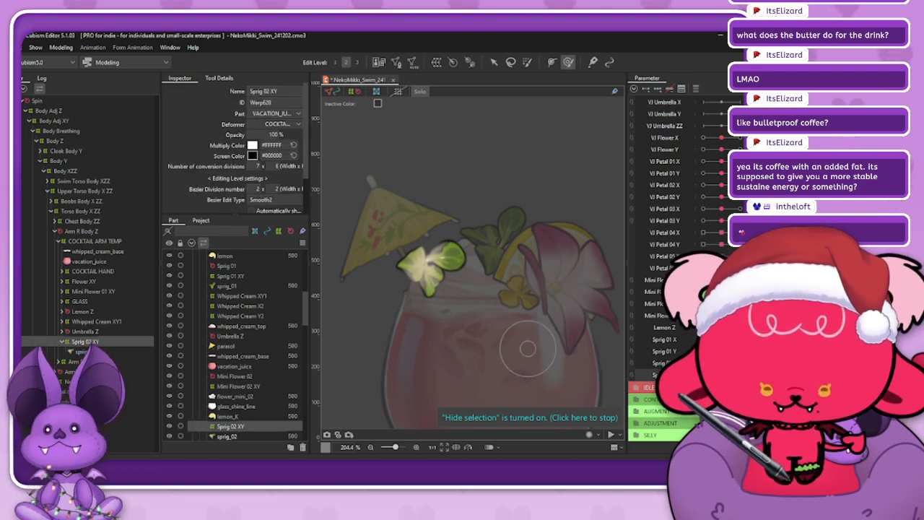
pyautogui.moveTo(739, 374)
pyautogui.mouseDown()
pyautogui.moveTo(704, 375)
pyautogui.moveTo(739, 374)
pyautogui.mouseUp()
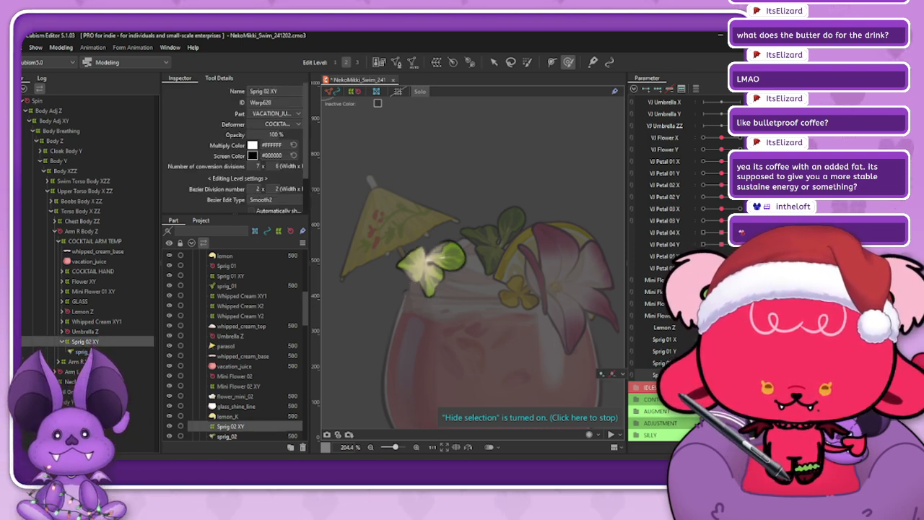
pyautogui.hotkey('ctrl', 'r')
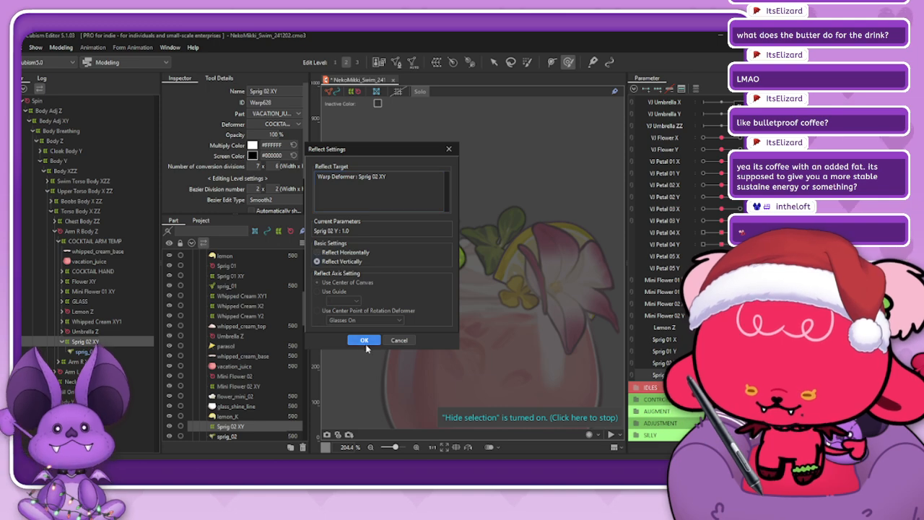
pyautogui.click(364, 341)
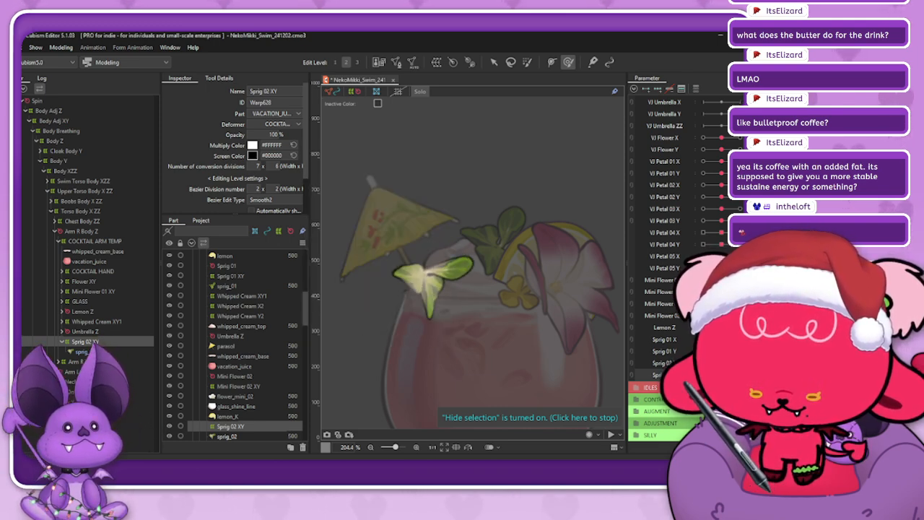
# - Synthesize all four corners of Sprig 02 X and Sprig 02 Y for the selected deformer, referencing the default value
pyautogui.moveTo(703, 375)
pyautogui.mouseDown()
pyautogui.moveTo(739, 374)
pyautogui.moveTo(703, 374)
pyautogui.mouseUp()
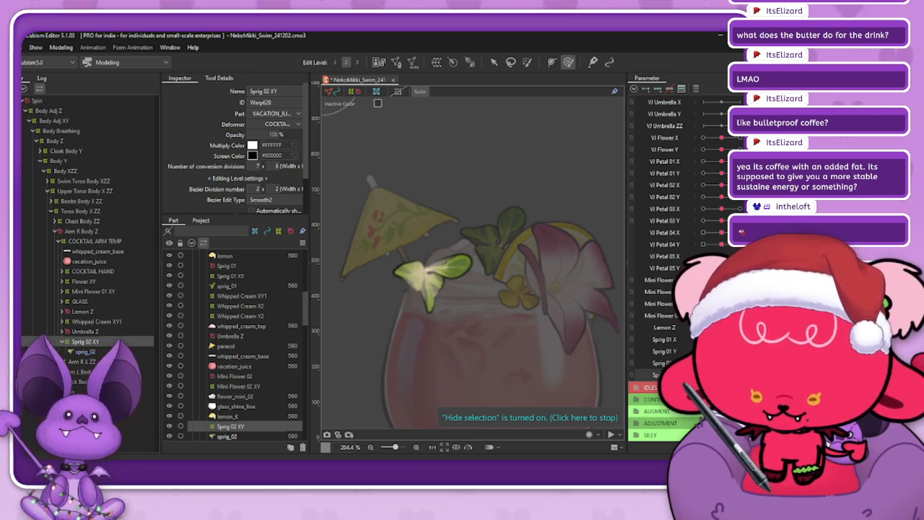
pyautogui.click(602, 373)
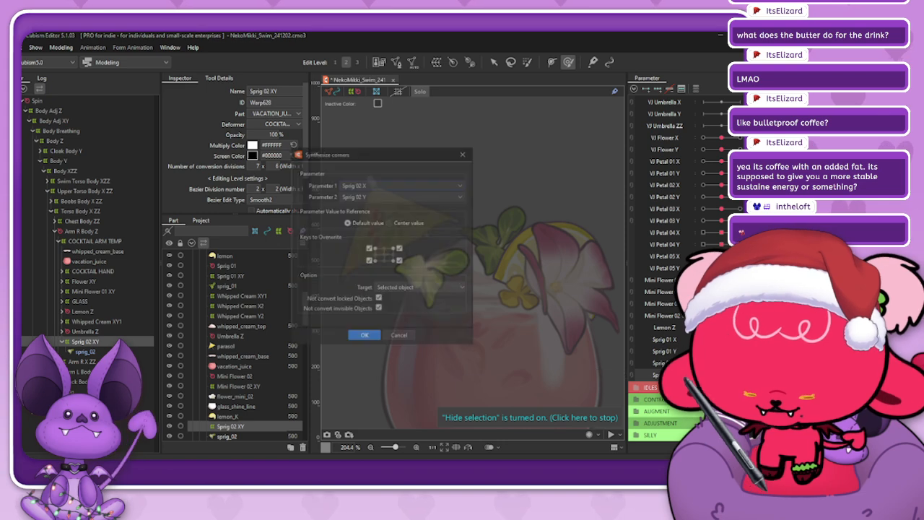
pyautogui.click(364, 336)
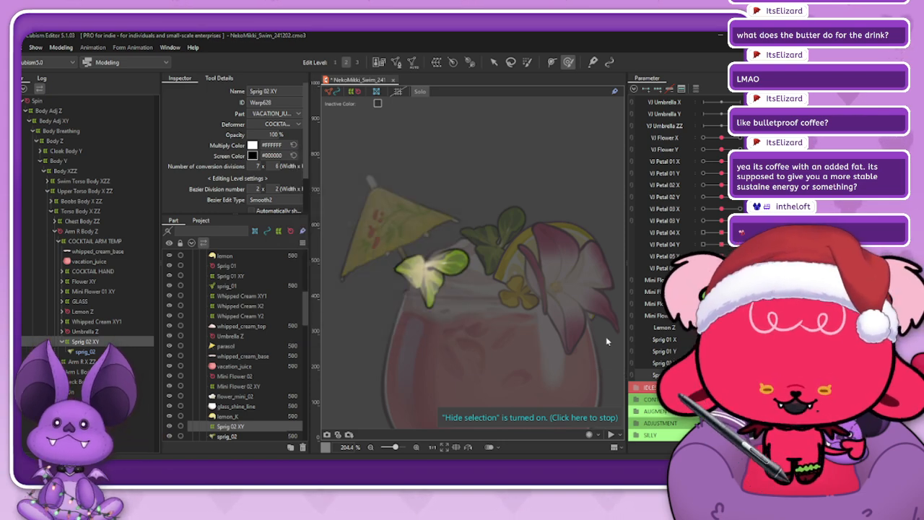
# - Link Sprig 02 X and Sprig 02 Y temporarily to test the sprig's combined movement, and unlink them again
pyautogui.click(632, 366)
pyautogui.moveTo(721, 379)
pyautogui.mouseDown()
pyautogui.moveTo(707, 379)
pyautogui.moveTo(735, 390)
pyautogui.moveTo(710, 382)
pyautogui.moveTo(730, 371)
pyautogui.moveTo(732, 386)
pyautogui.moveTo(709, 374)
pyautogui.moveTo(732, 383)
pyautogui.moveTo(721, 379)
pyautogui.mouseUp()
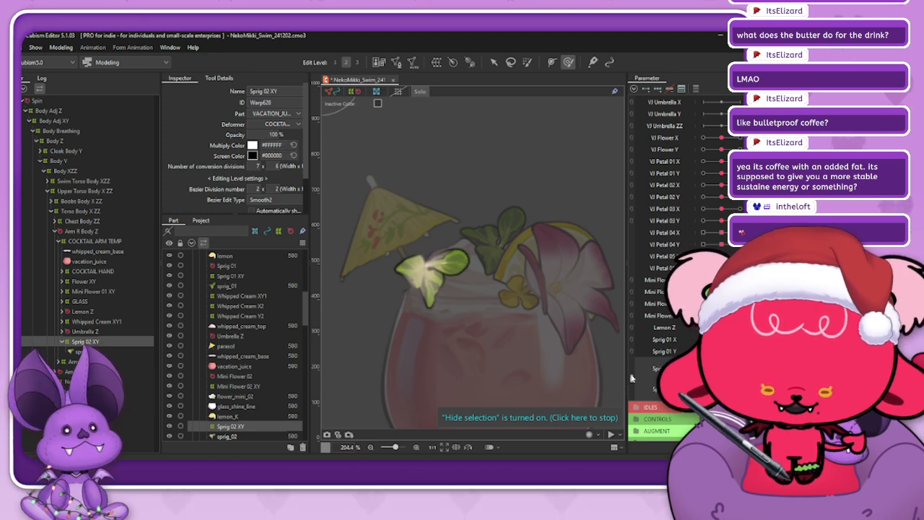
pyautogui.click(633, 377)
# - Leave solo view and inspect the whole cocktail glass alongside the VACATION JUICE parameter group
pyautogui.scroll(-8, 664, 274)
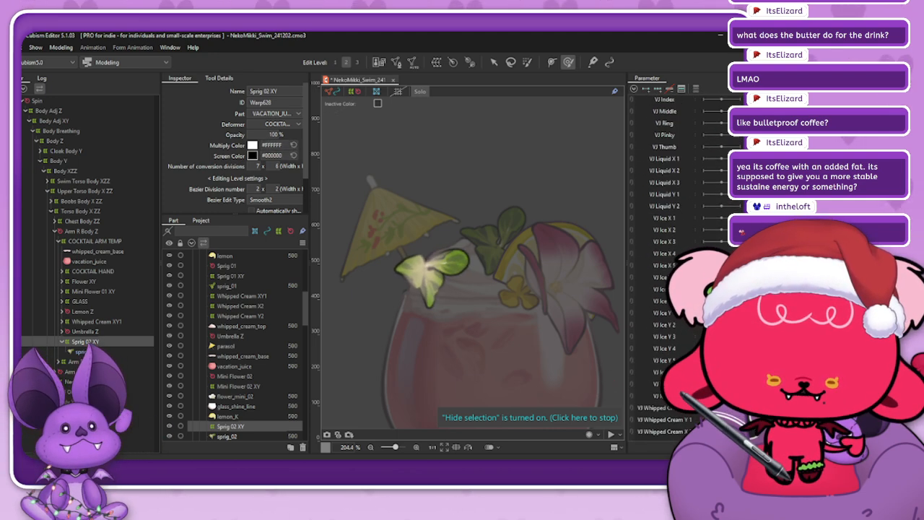
pyautogui.scroll(5, 664, 274)
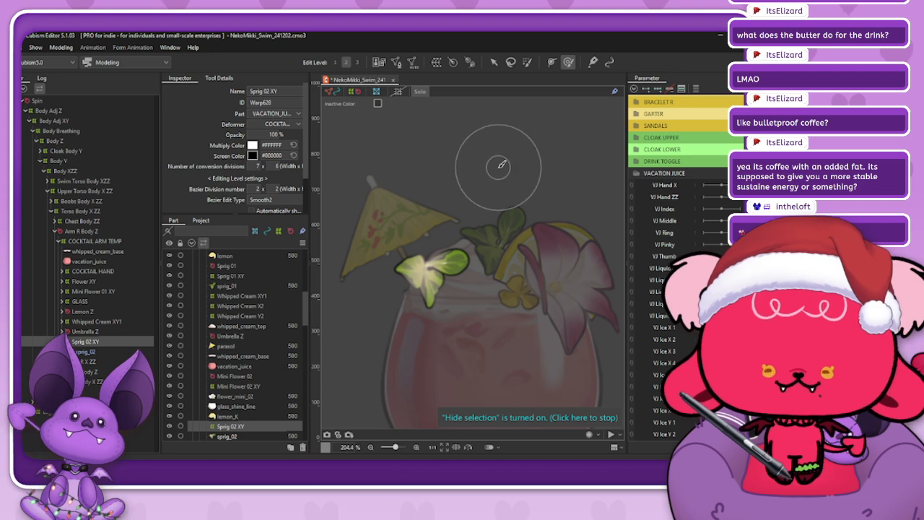
pyautogui.click(473, 166)
pyautogui.scroll(-5, 472, 166)
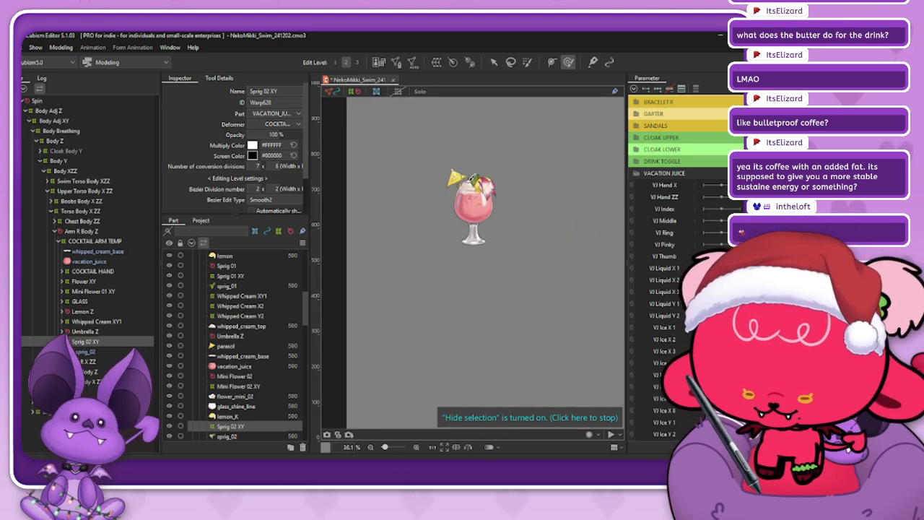
pyautogui.scroll(2, 483, 148)
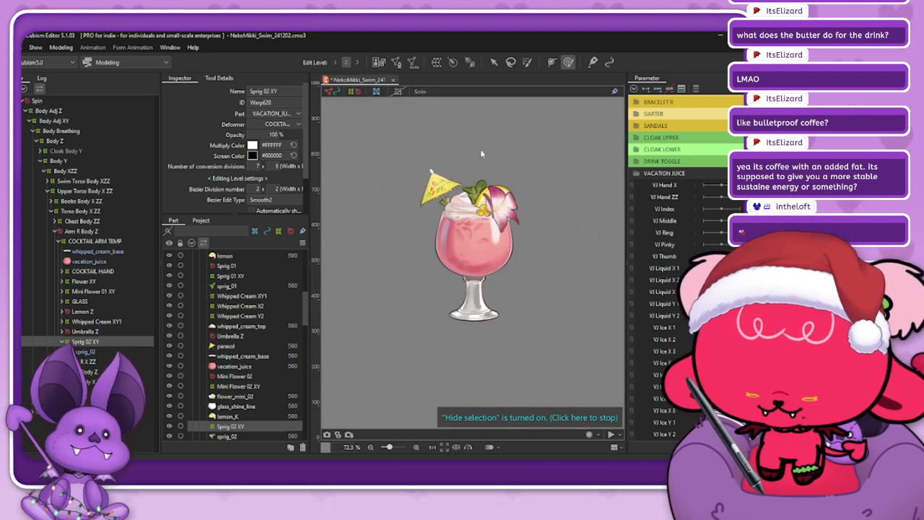
# - Save the NekoMikki_Swim model, switch to the browser showing the Framed daily movie puzzle, and bring its first frame into view
pyautogui.hotkey('ctrl', 's')
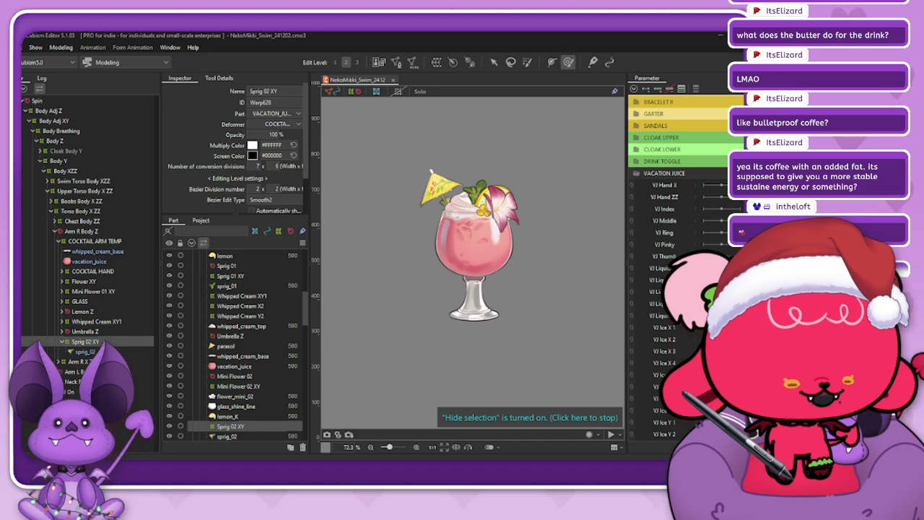
pyautogui.moveTo(412, 460); pyautogui.dragTo(311, 47)
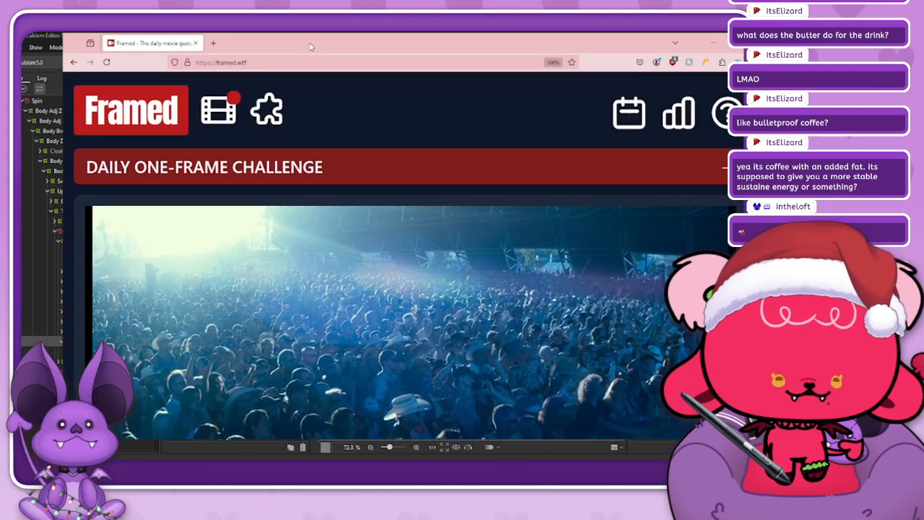
pyautogui.scroll(-2, 351, 189)
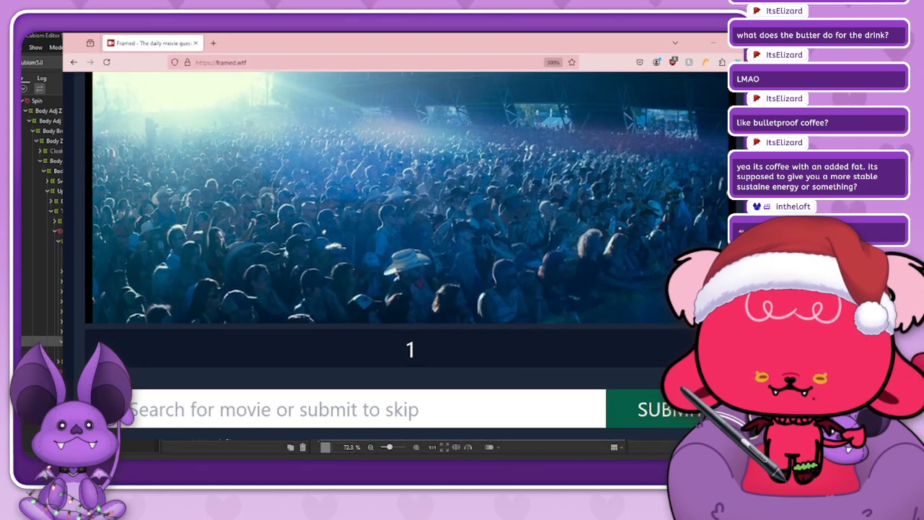
pyautogui.scroll(1, 410, 216)
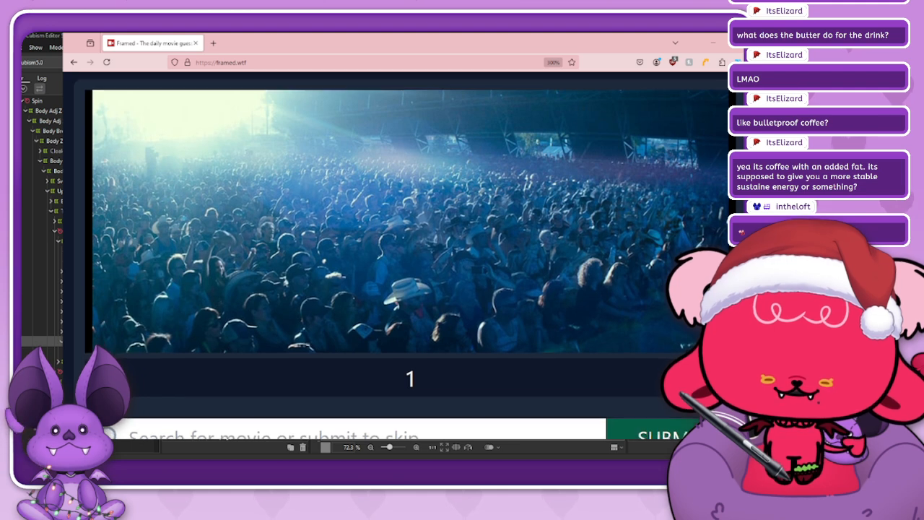
pyautogui.scroll(-1, 410, 216)
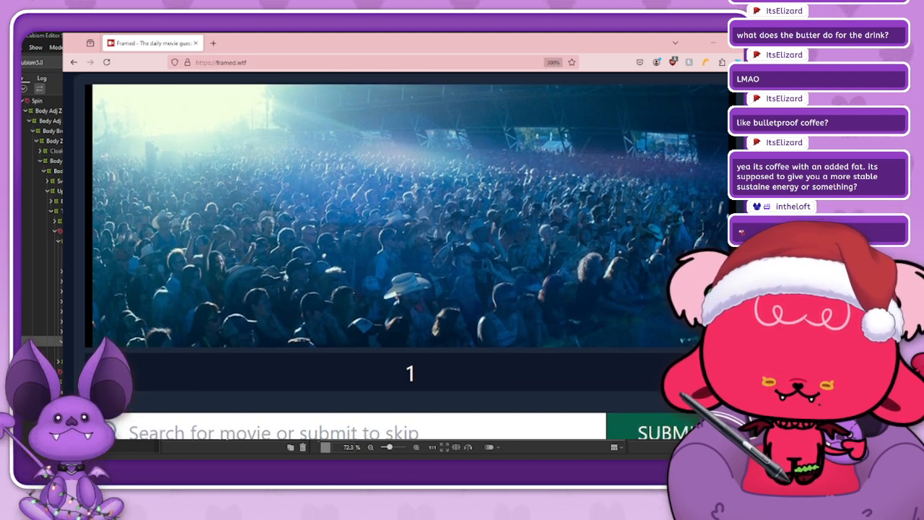
pyautogui.scroll(-1, 410, 216)
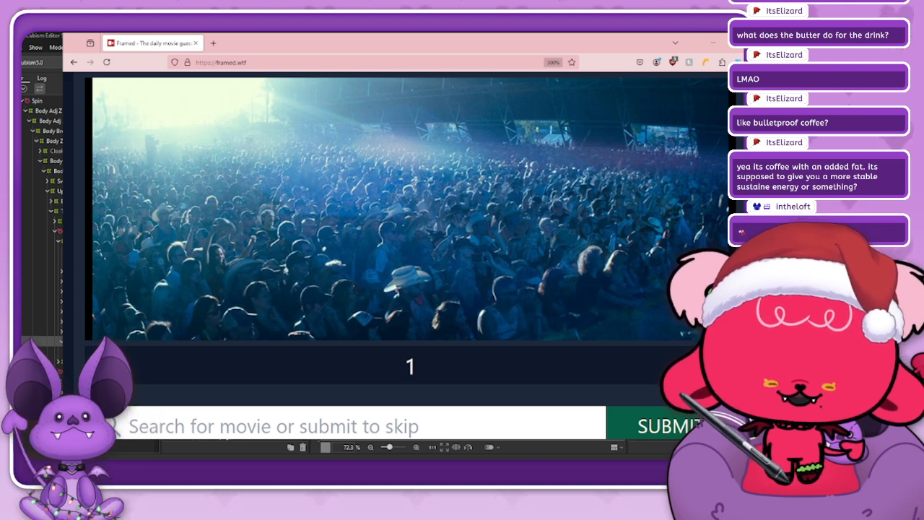
# - Skip three guesses to reveal frames 2, 3 and 4 of the movie puzzle, revisiting the first frame along the way
pyautogui.click(672, 413)
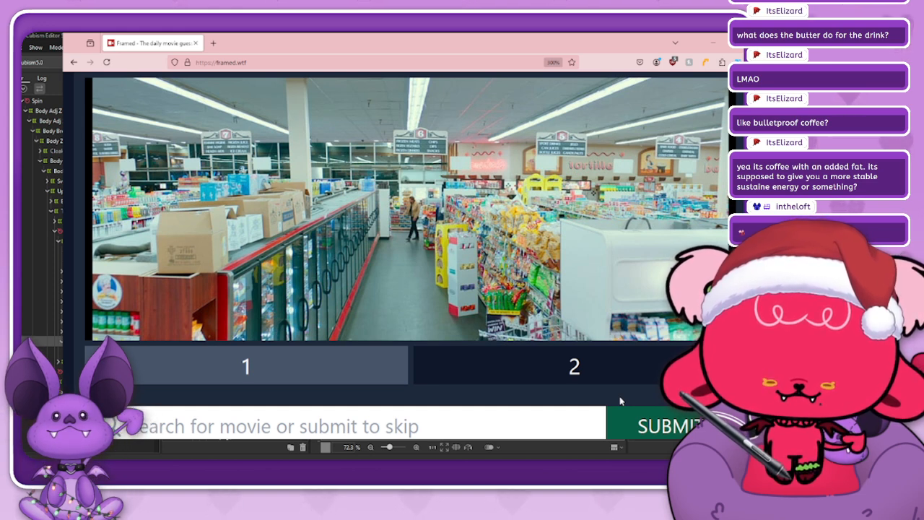
pyautogui.click(667, 418)
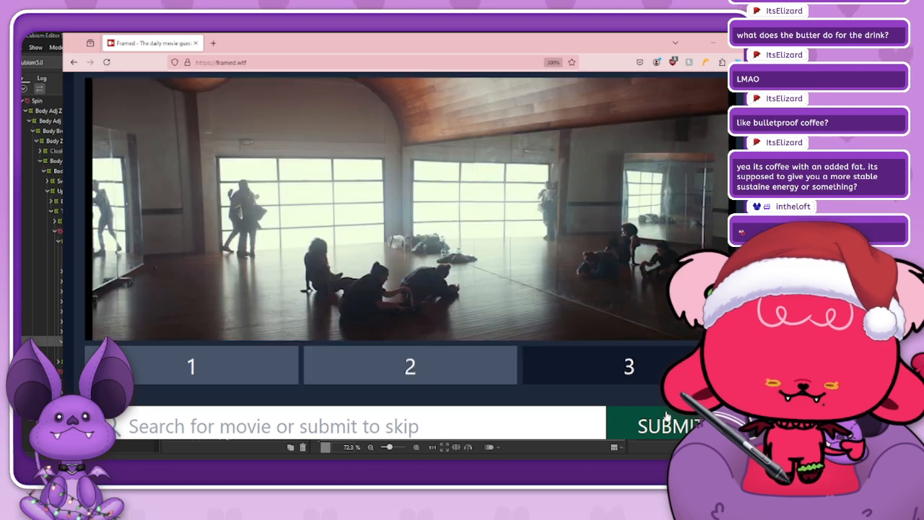
pyautogui.click(407, 365)
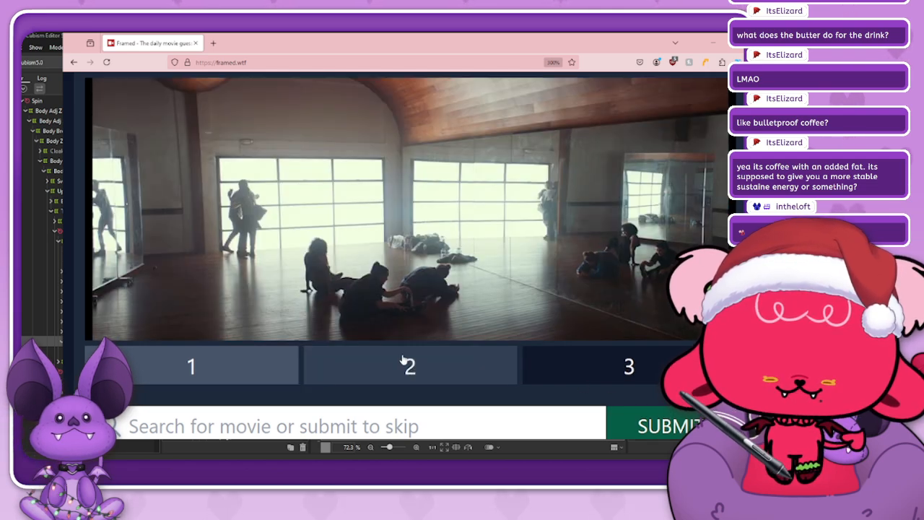
pyautogui.click(289, 354)
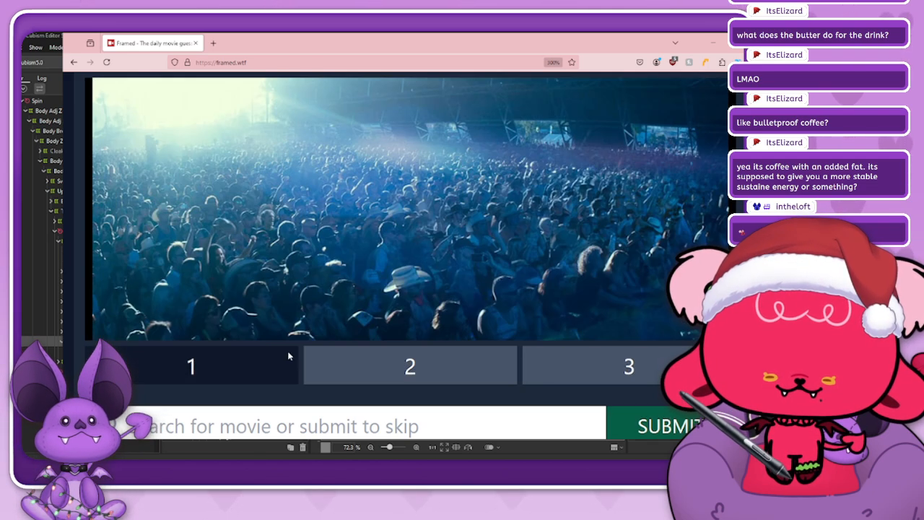
pyautogui.click(572, 374)
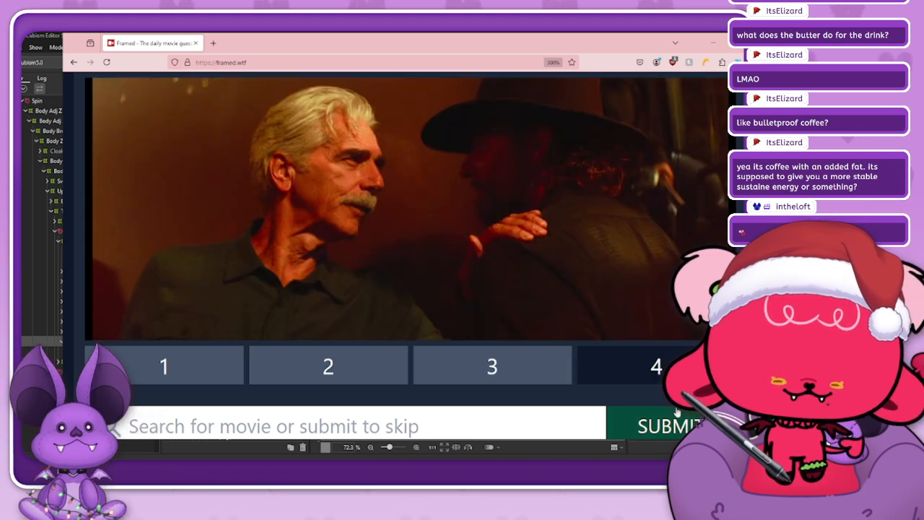
pyautogui.click(676, 411)
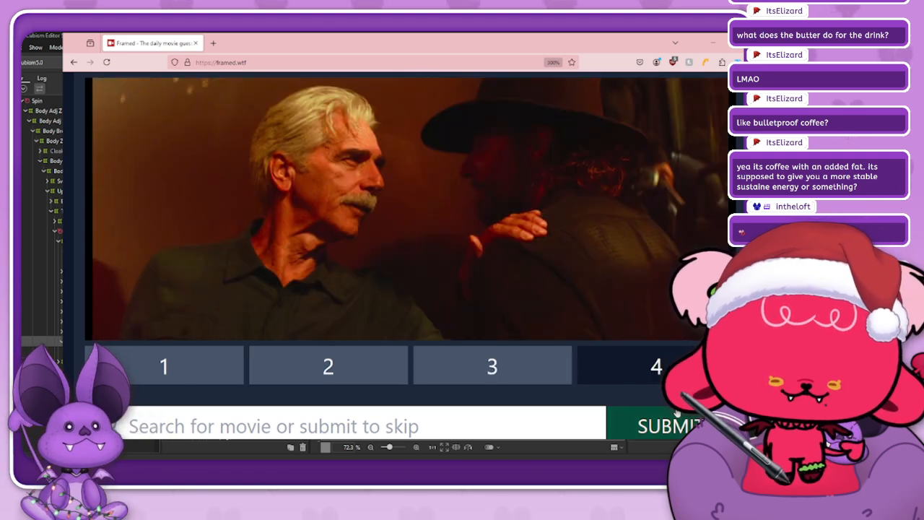
# - Review the movie frames revealed so far and skip the fourth guess to reveal frame 5
pyautogui.click(491, 372)
pyautogui.click(381, 365)
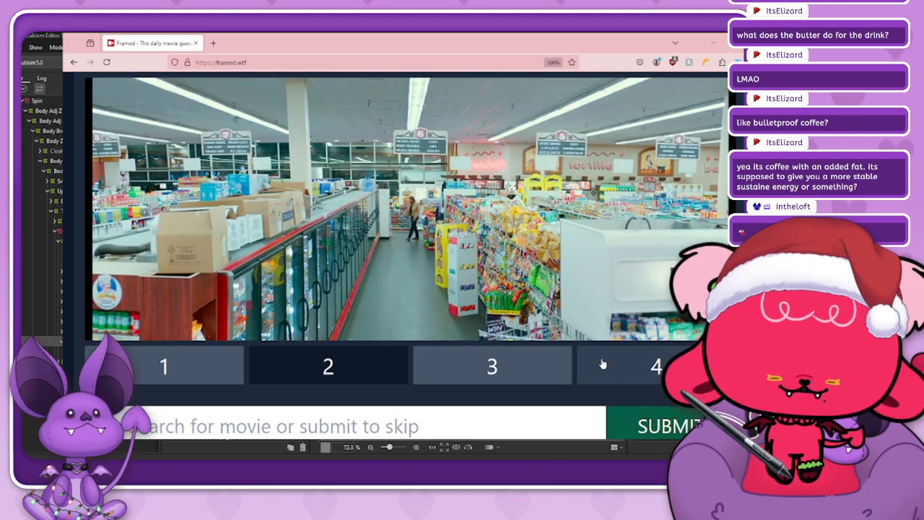
pyautogui.click(609, 366)
pyautogui.click(165, 367)
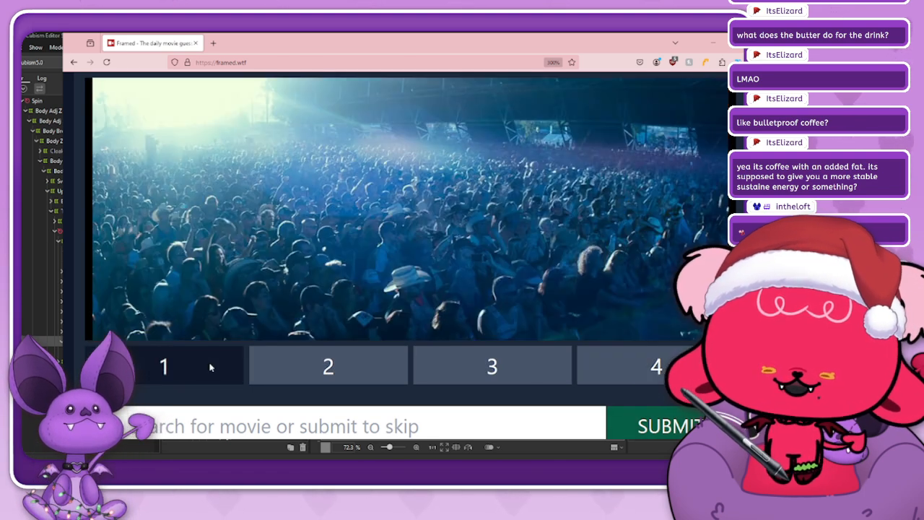
pyautogui.click(615, 404)
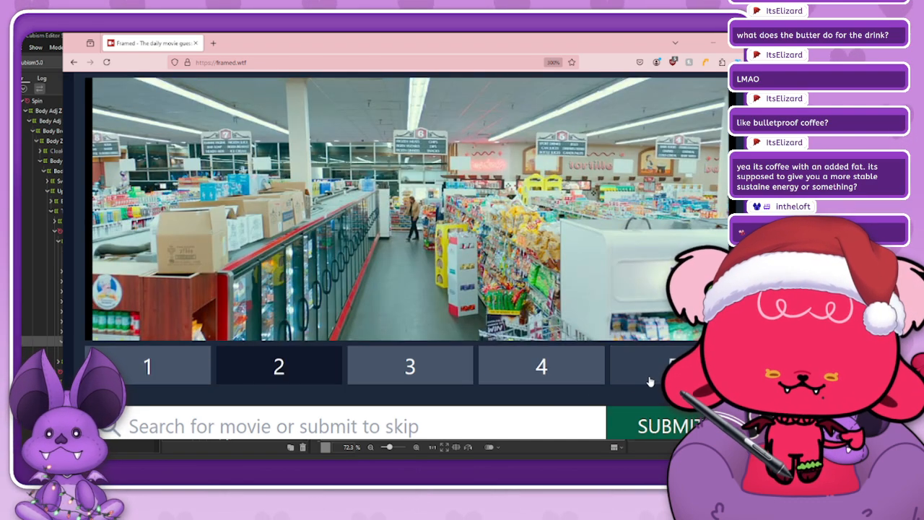
# - Compare frames 4 and 5 for clues to the movie's title
pyautogui.click(648, 376)
pyautogui.click(571, 373)
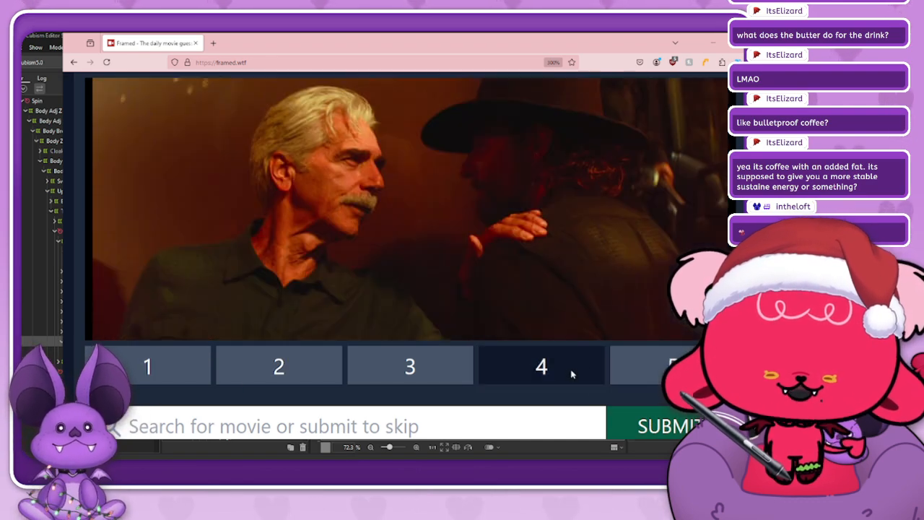
pyautogui.click(636, 368)
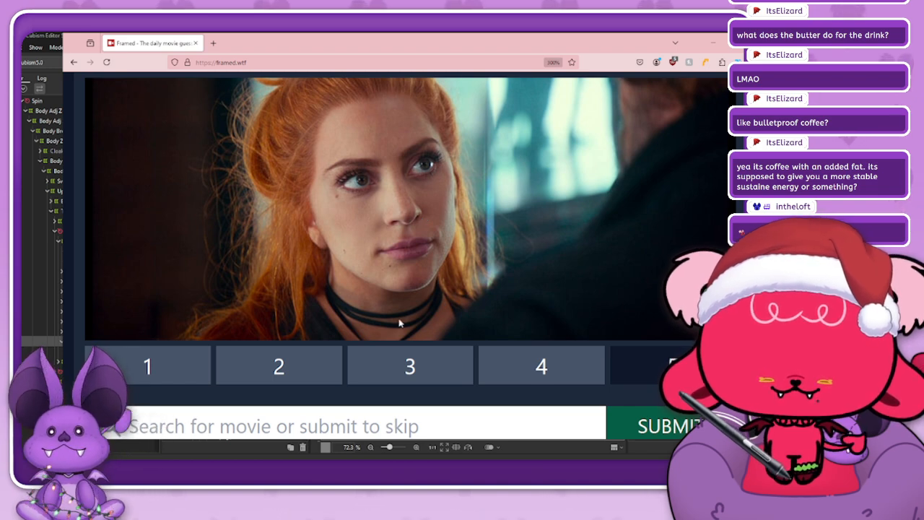
pyautogui.click(570, 365)
pyautogui.click(466, 370)
pyautogui.click(498, 368)
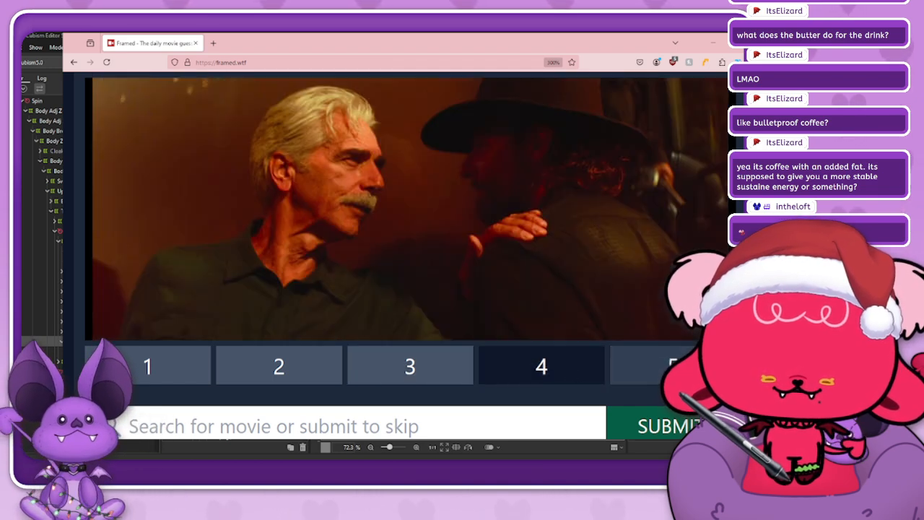
pyautogui.click(627, 374)
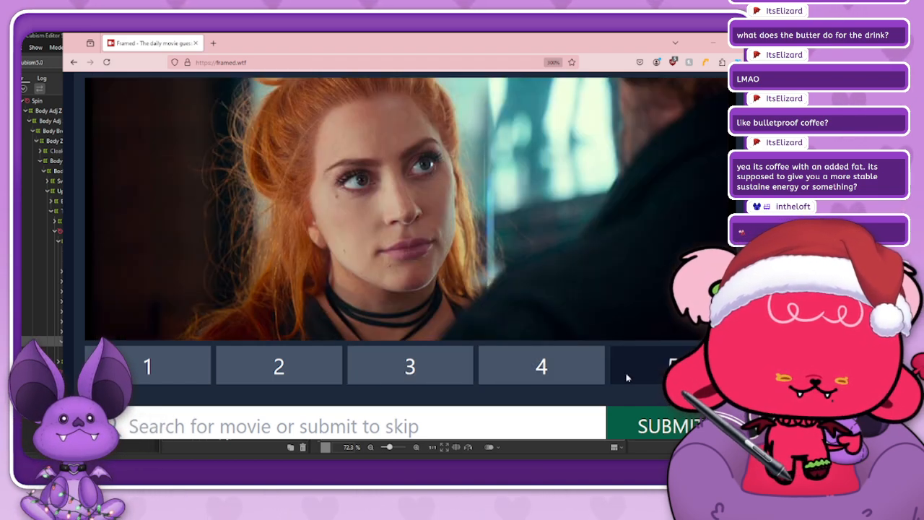
# - Search for "a star is", submit A Star Is Born (2018) as the guess, and compare frames 5 and 6
pyautogui.click(453, 421)
pyautogui.write('a s')
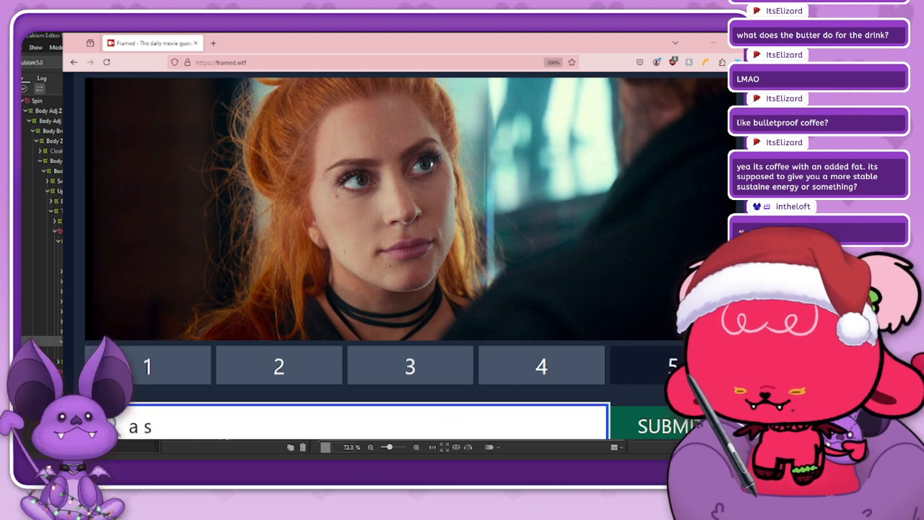
pyautogui.write('tar u')
pyautogui.press('BackSpace')
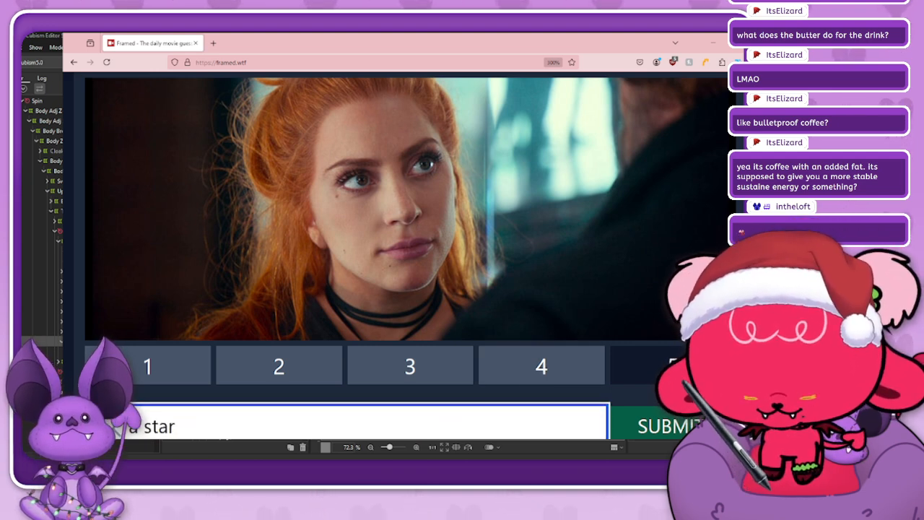
pyautogui.write('is')
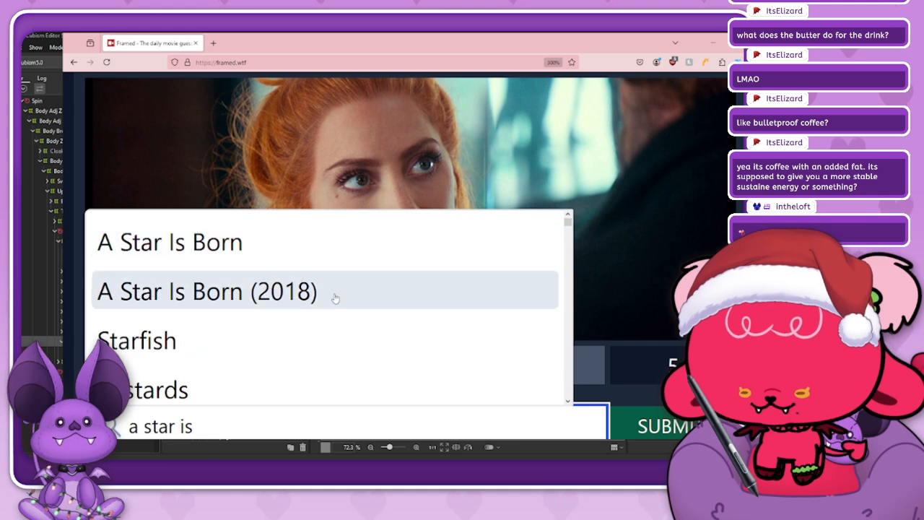
pyautogui.click(335, 298)
pyautogui.press('Return')
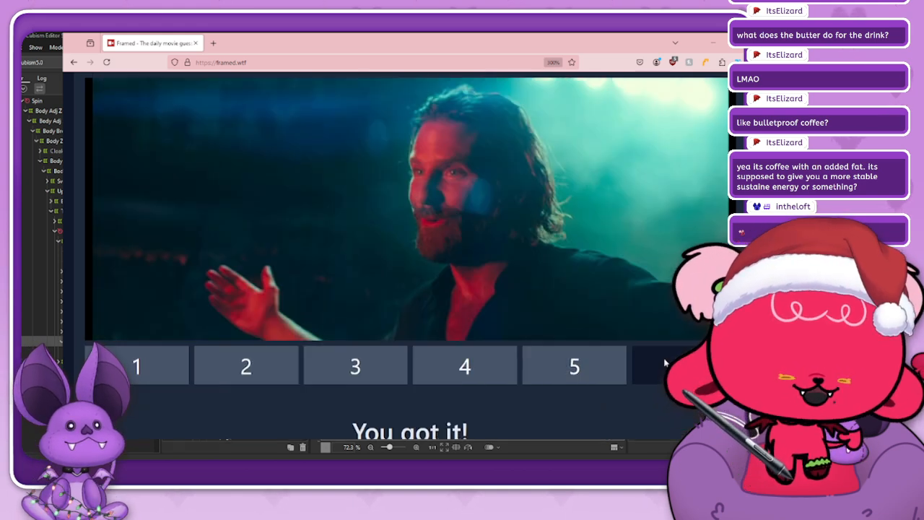
pyautogui.click(623, 368)
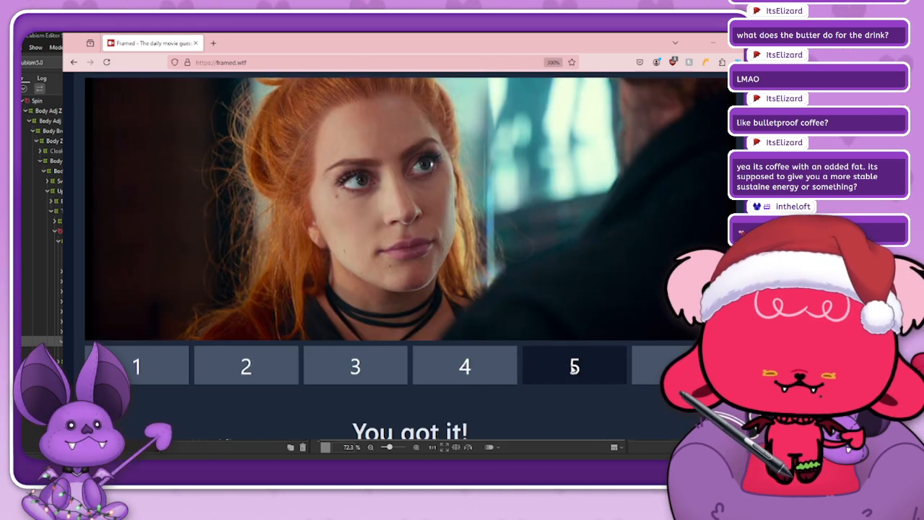
pyautogui.click(635, 359)
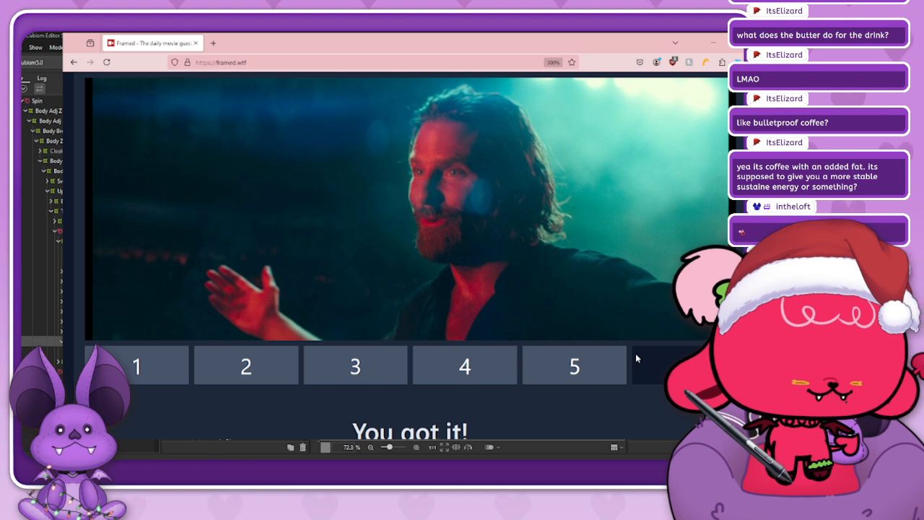
# - Open the daily One Frame Challenge and skip the first guess to uncover more of the picture
pyautogui.scroll(3, 629, 345)
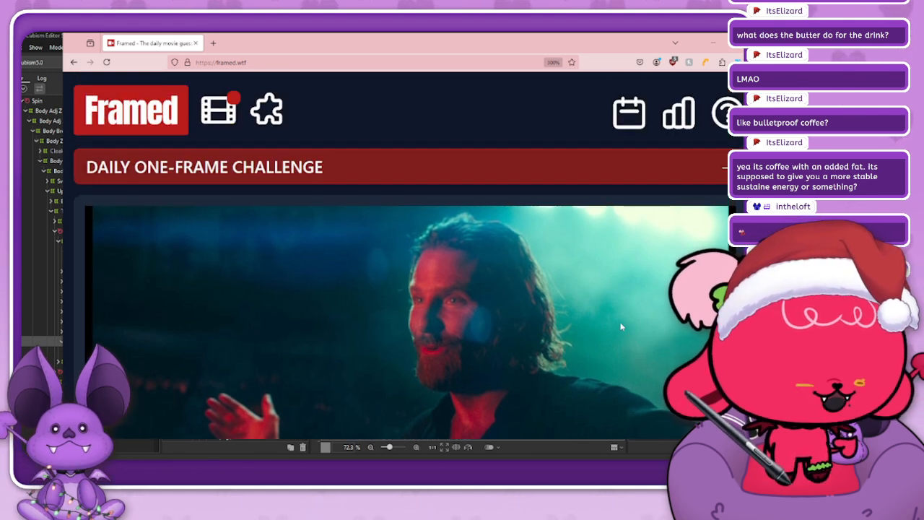
pyautogui.click(724, 173)
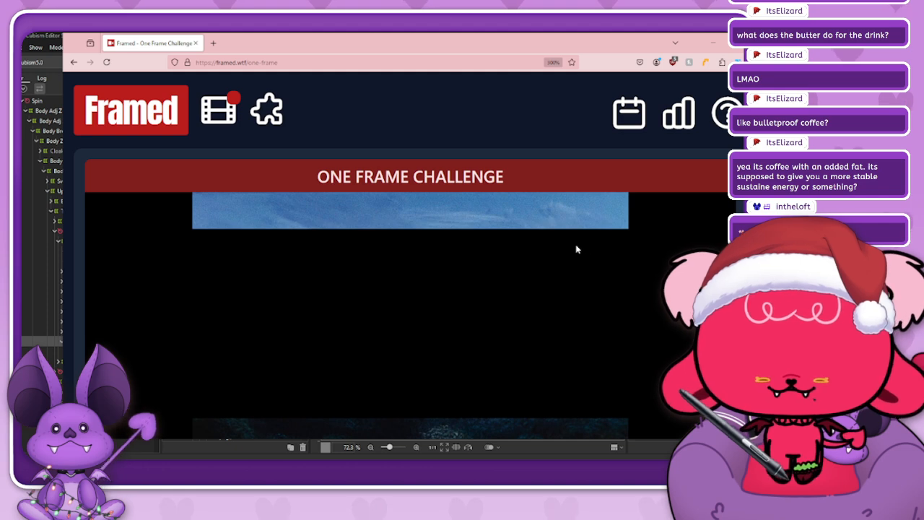
pyautogui.scroll(-2, 576, 249)
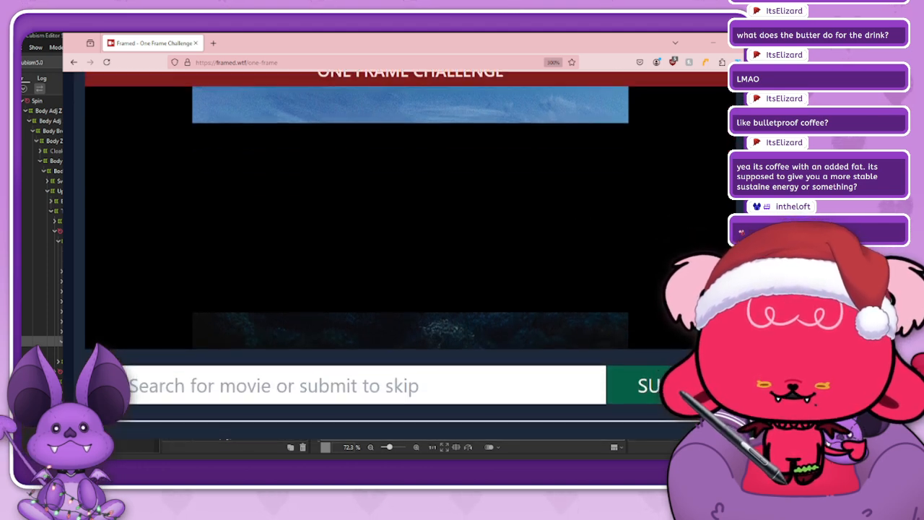
pyautogui.scroll(2, 410, 238)
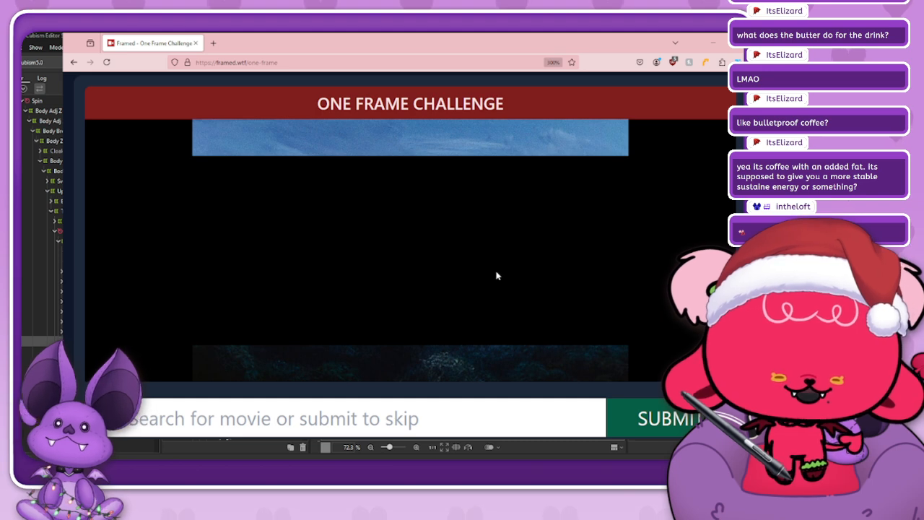
pyautogui.click(684, 419)
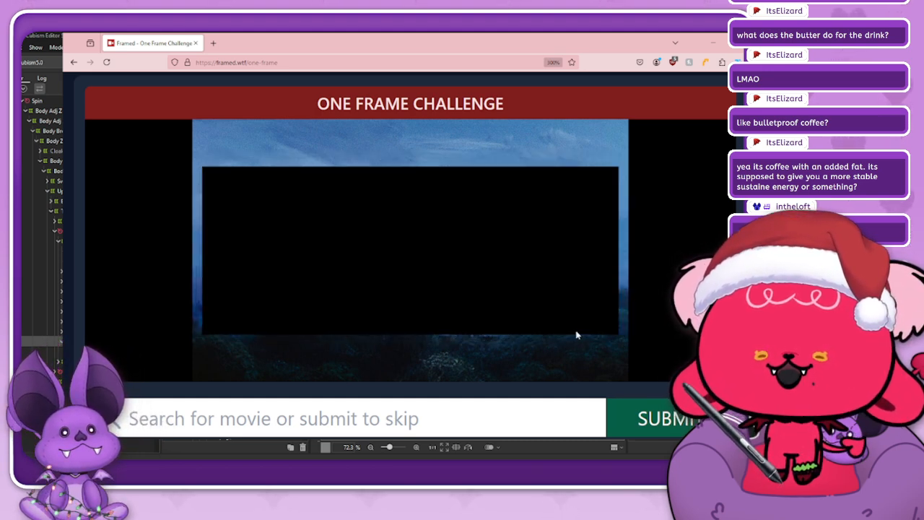
# - Search for "jurassic park" and submit Jurassic Park as the One Frame Challenge guess
pyautogui.click(530, 419)
pyautogui.write('jurassic park')
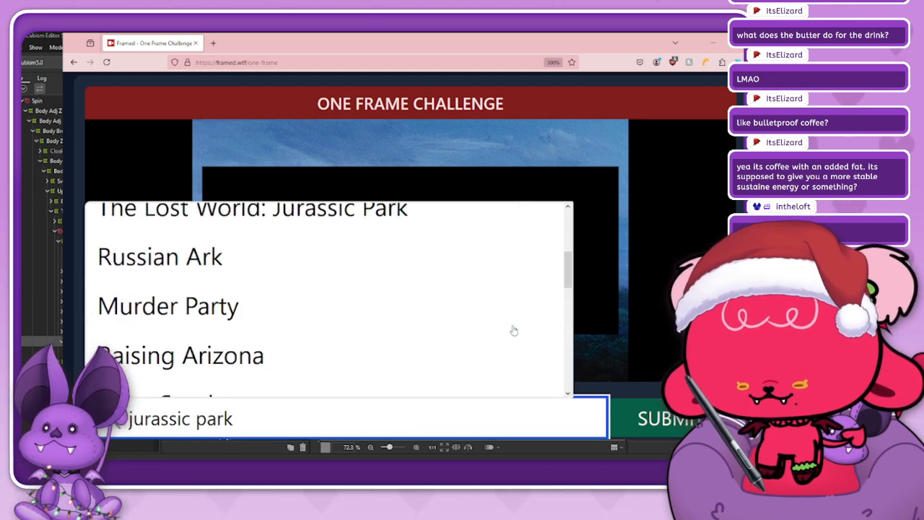
pyautogui.scroll(2, 491, 326)
pyautogui.click(394, 245)
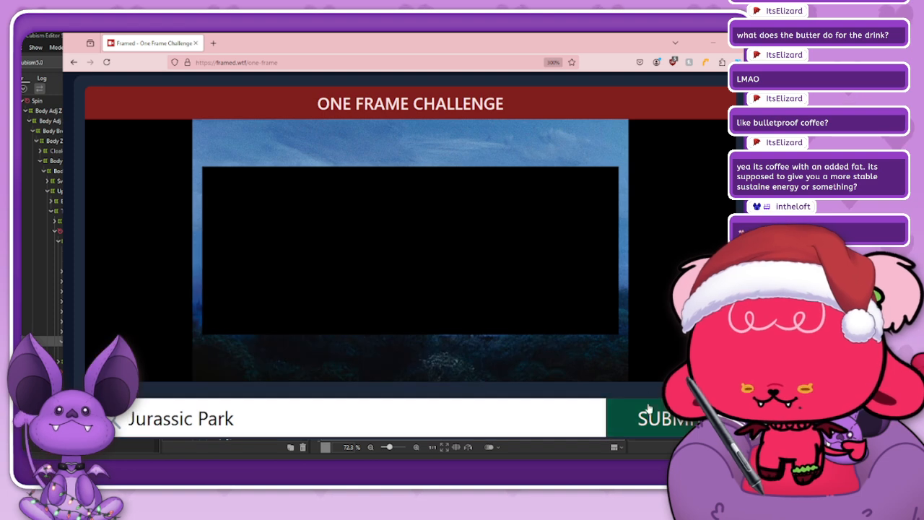
pyautogui.click(652, 417)
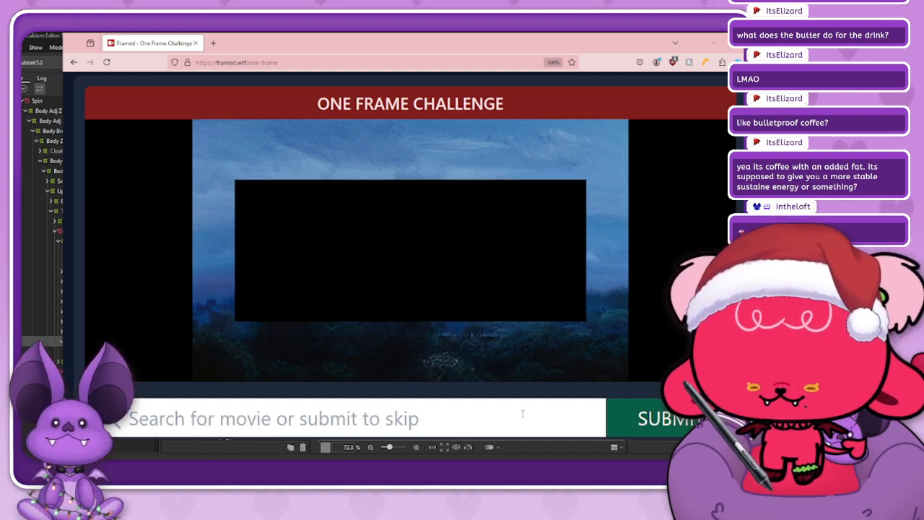
# - Skip another One Frame Challenge guess, search for "mary poppi" and submit Mary Poppins as the guess
pyautogui.click(653, 418)
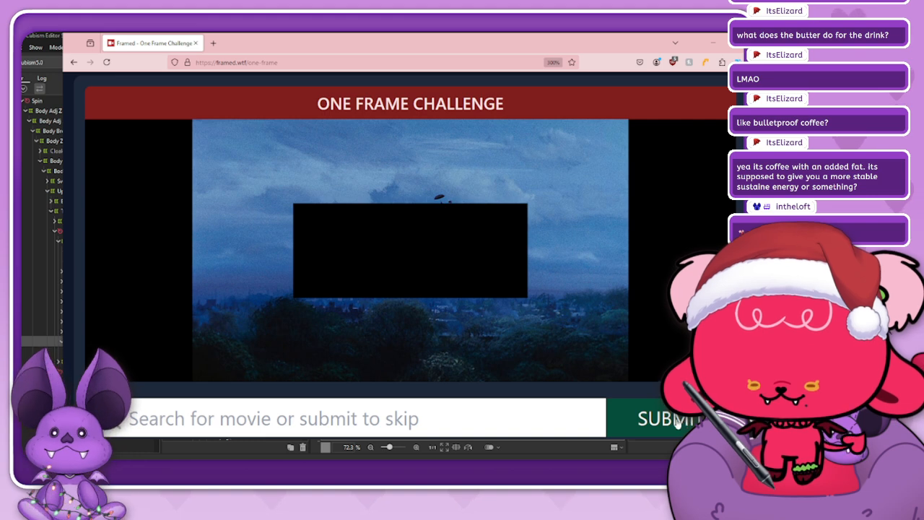
pyautogui.click(513, 414)
pyautogui.write('mary')
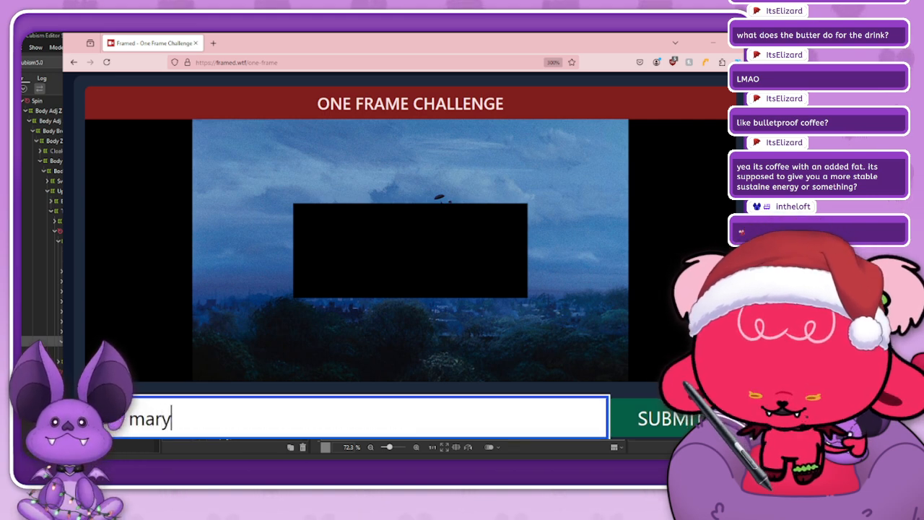
pyautogui.write(' poppi')
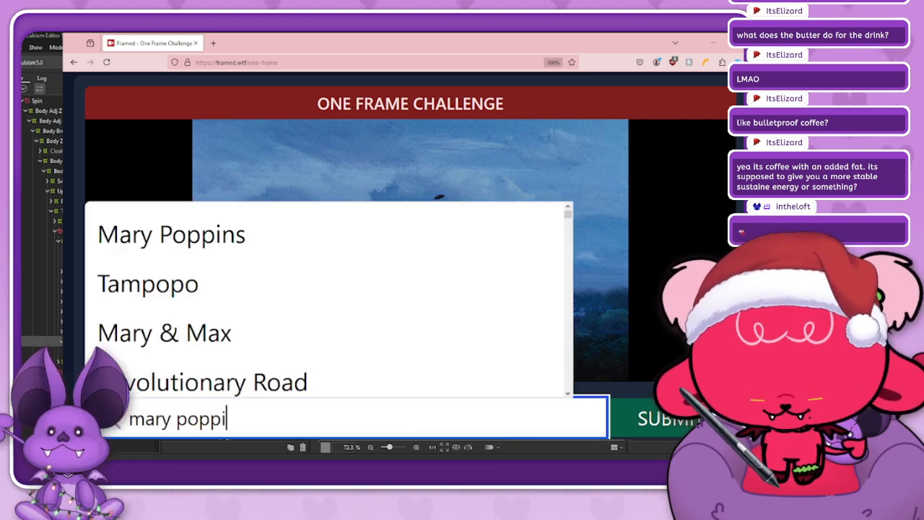
pyautogui.click(377, 229)
pyautogui.click(650, 411)
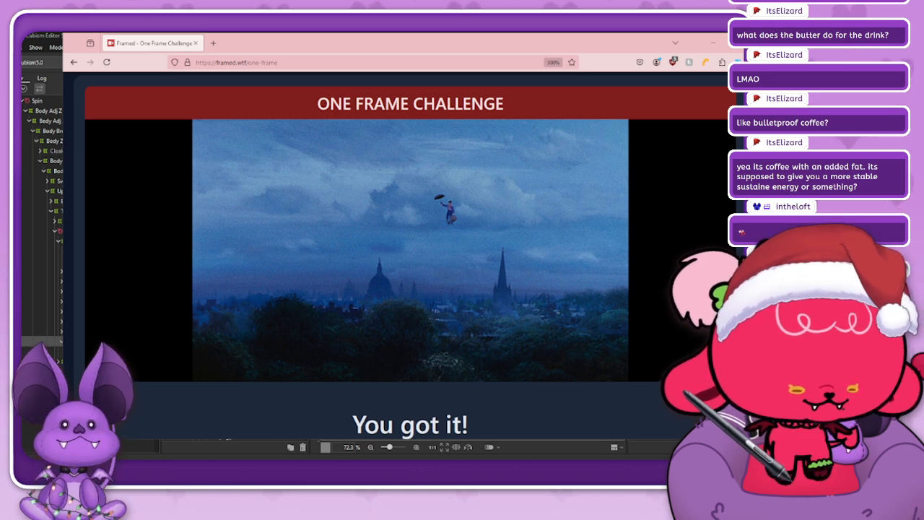
# - Open the PokeDoku daily puzzle in a new browser tab and reposition and enlarge the window so the whole grid shows
pyautogui.moveTo(396, 82); pyautogui.dragTo(340, 44)
pyautogui.scroll(-1, 513, 237)
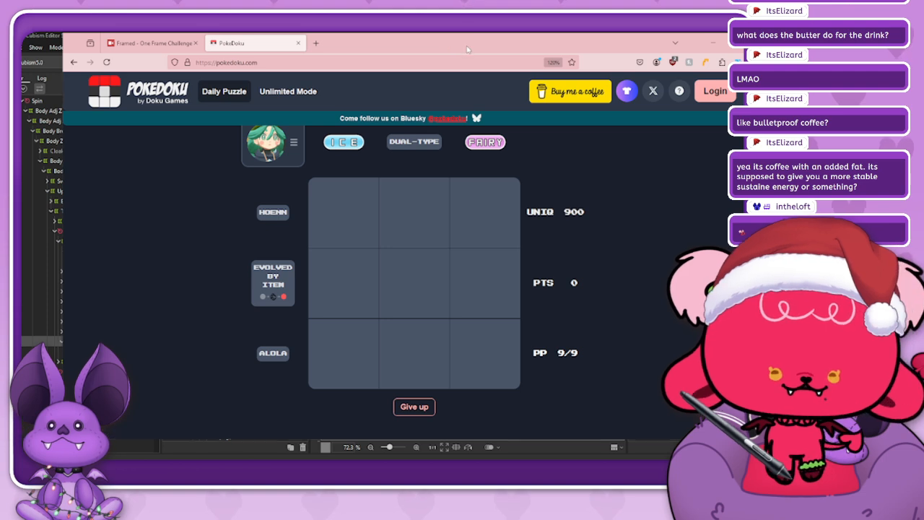
pyautogui.moveTo(448, 41); pyautogui.dragTo(428, 49)
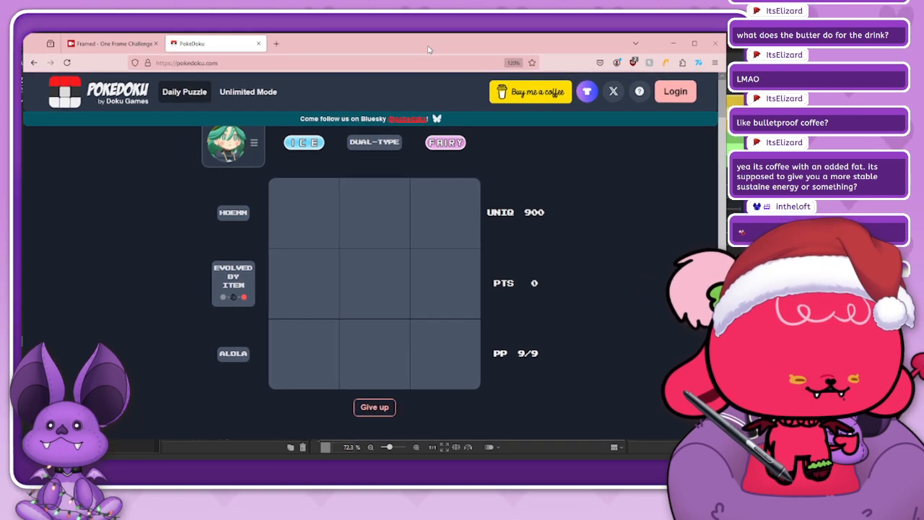
pyautogui.moveTo(551, 440); pyautogui.dragTo(551, 453)
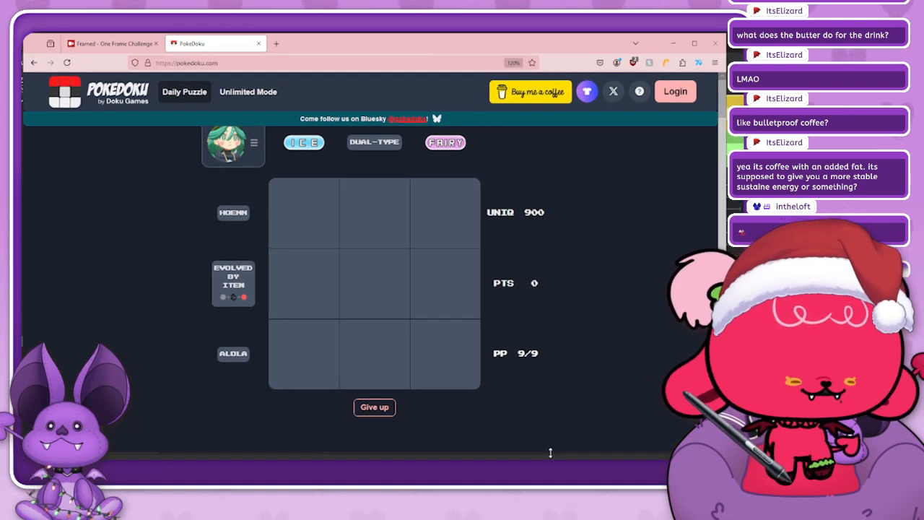
pyautogui.moveTo(443, 43); pyautogui.dragTo(437, 43)
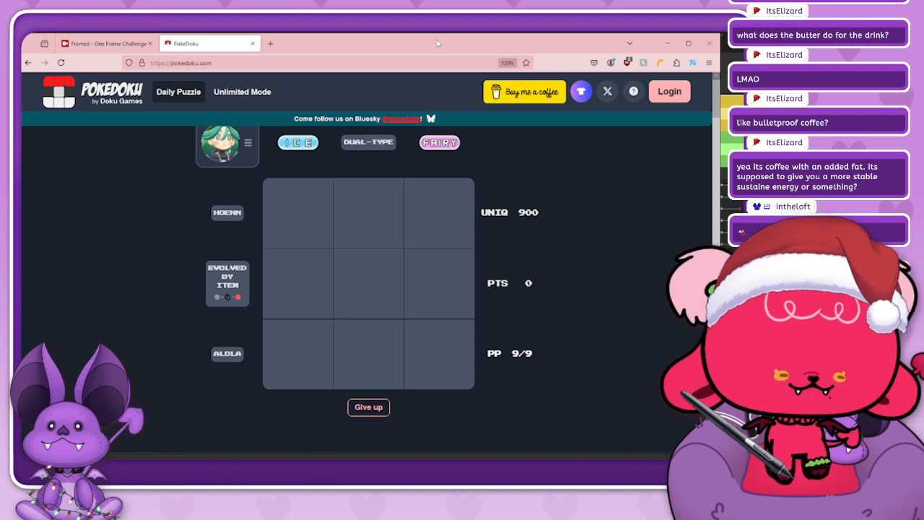
pyautogui.scroll(1, 532, 213)
pyautogui.scroll(-1, 254, 199)
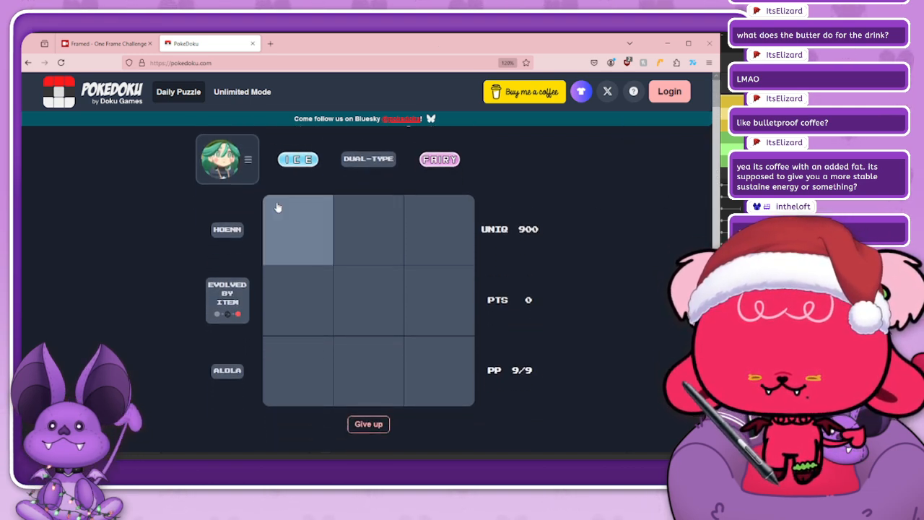
# - Fill the Hoenn/Fairy cell with Mawile and the Hoenn/Ice cell with Snorunt
pyautogui.click(462, 243)
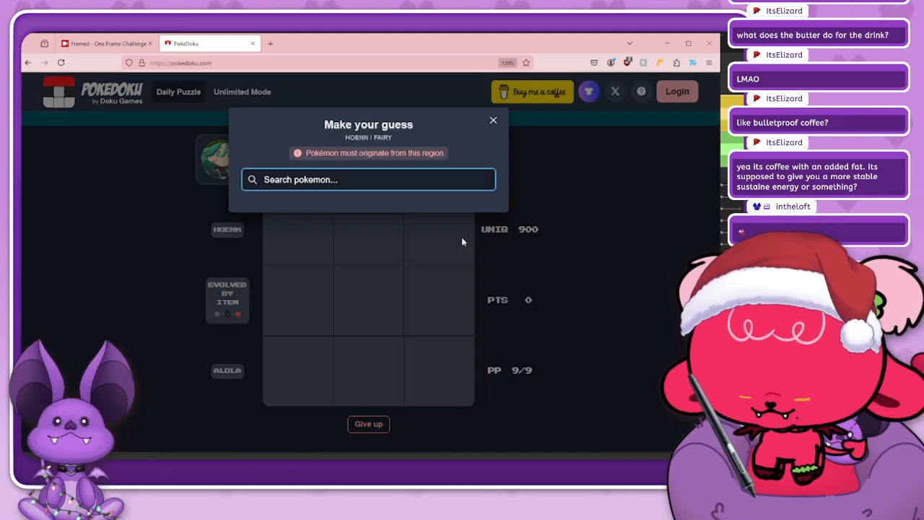
pyautogui.write('maw')
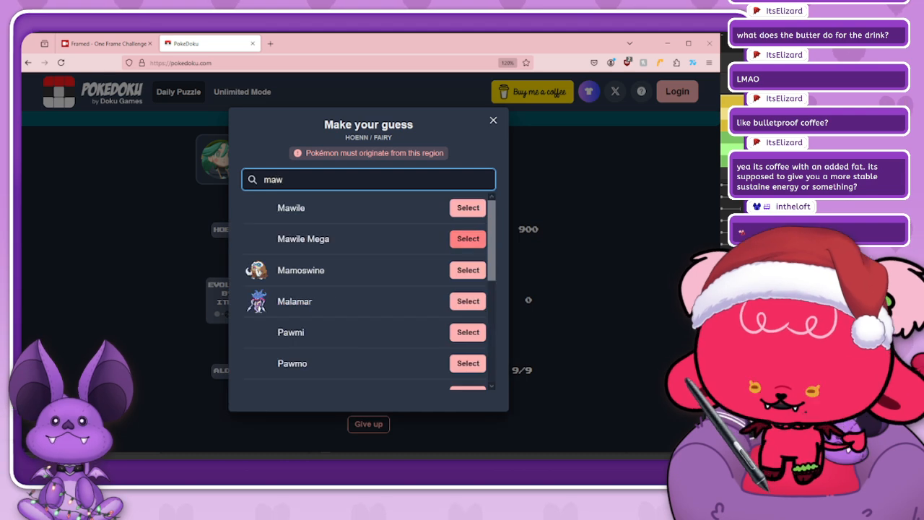
pyautogui.click(468, 211)
pyautogui.click(468, 207)
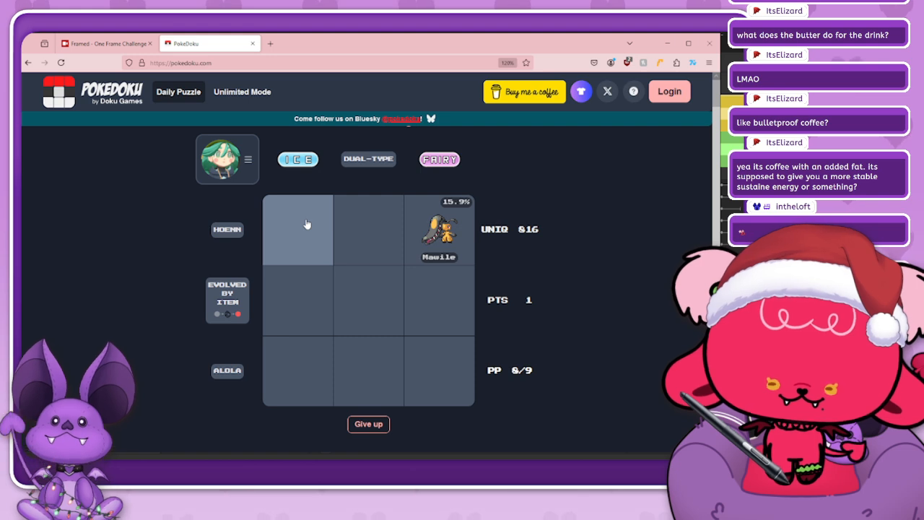
pyautogui.click(306, 225)
pyautogui.write('snor')
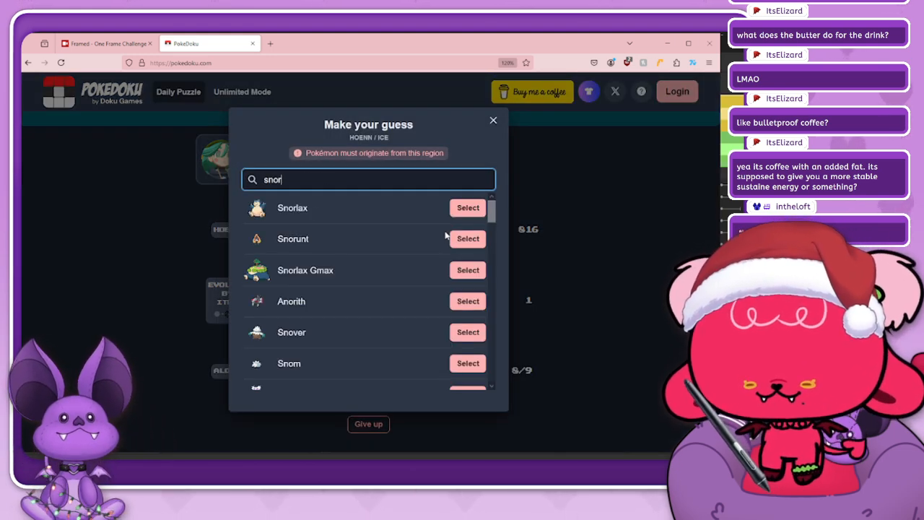
pyautogui.click(468, 238)
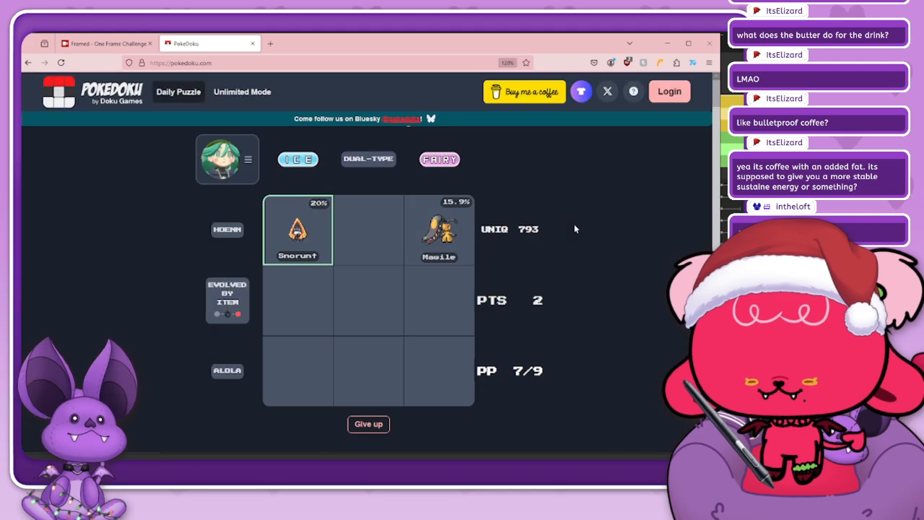
# - Search for "swi" and try Piloswine as the guess for the Hoenn/Dual-Type cell
pyautogui.click(378, 235)
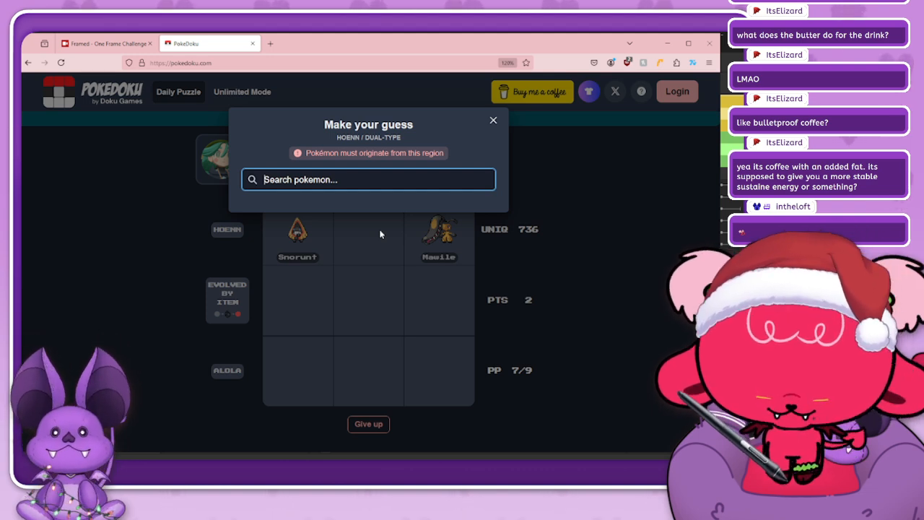
pyautogui.write('swi')
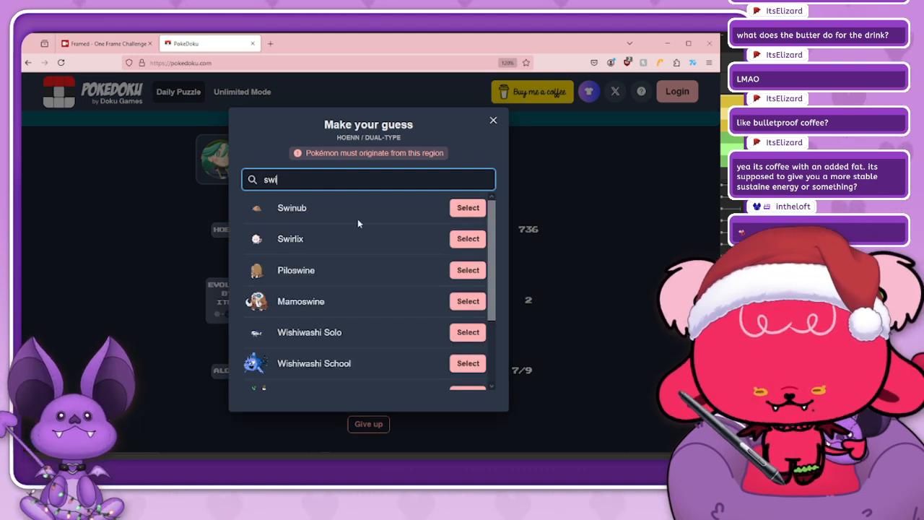
pyautogui.click(468, 270)
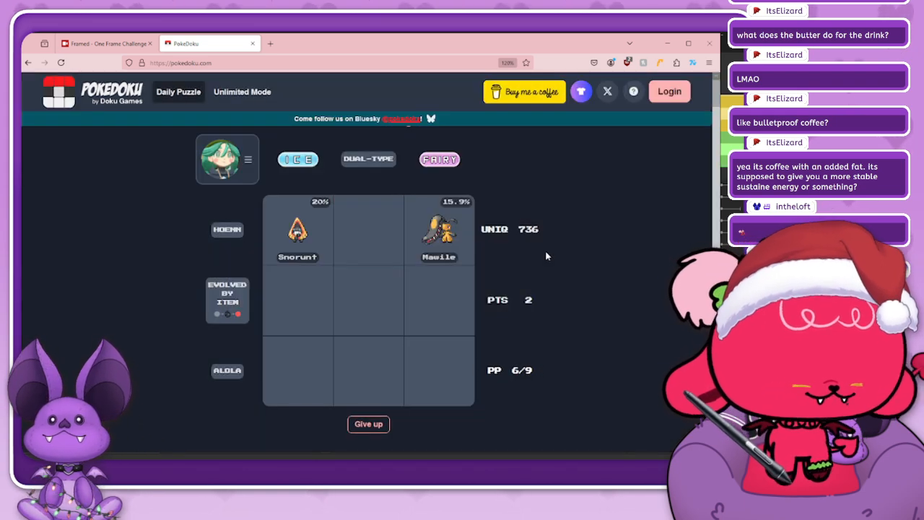
# - Search for "blazi" and choose Blaziken for the Hoenn/Dual-Type cell
pyautogui.click(379, 236)
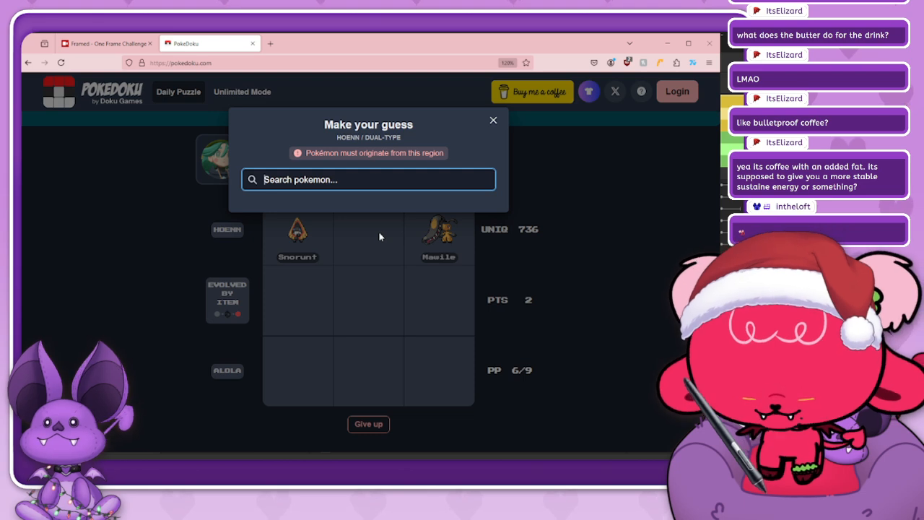
pyautogui.write('blazi')
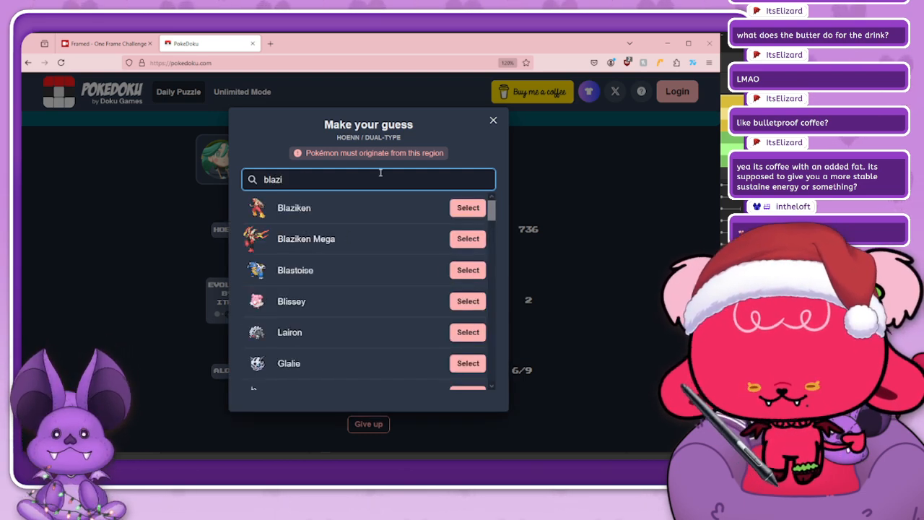
pyautogui.click(468, 207)
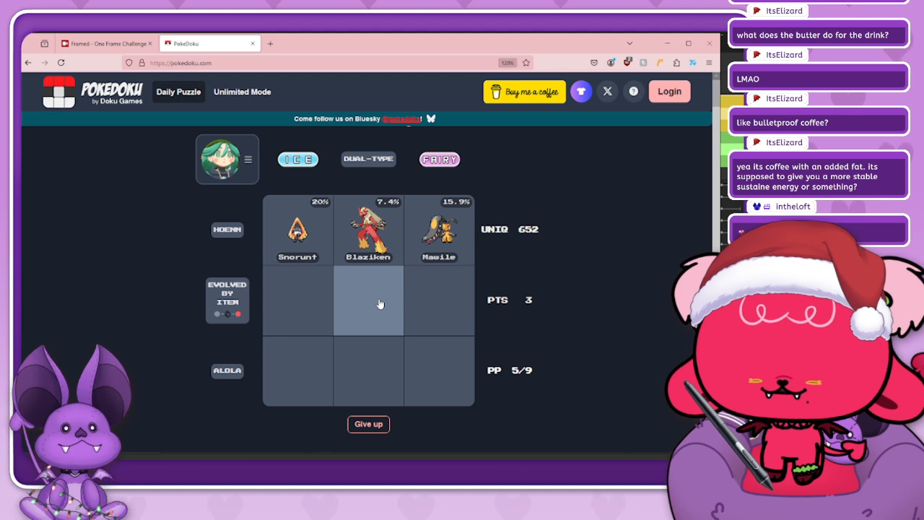
# - Look up "glac" for the Evolved by Item/Ice cell, replace the search with "fross" and choose Froslass
pyautogui.click(313, 302)
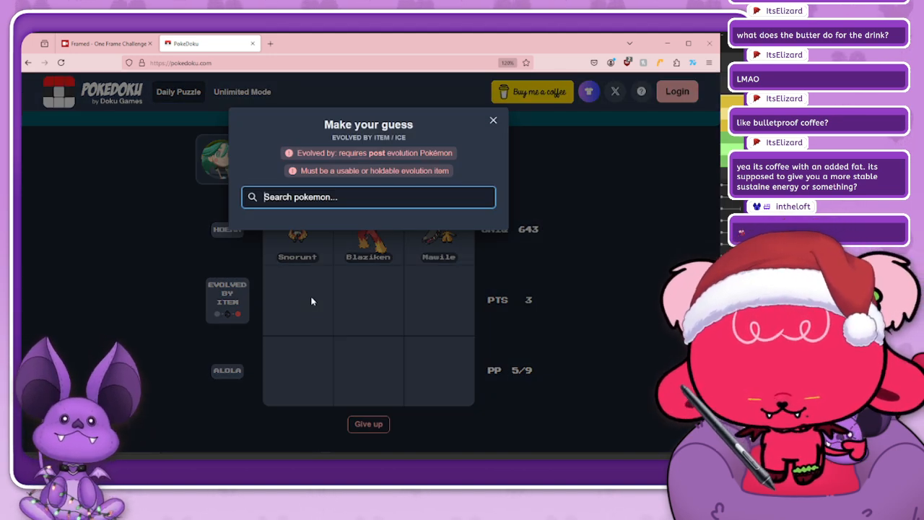
pyautogui.write('glac')
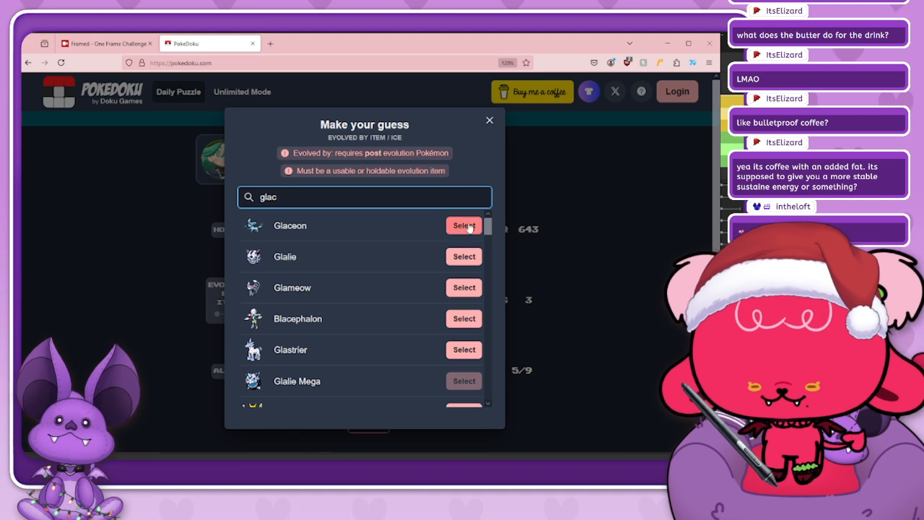
pyautogui.doubleClick(366, 197)
pyautogui.write('fross')
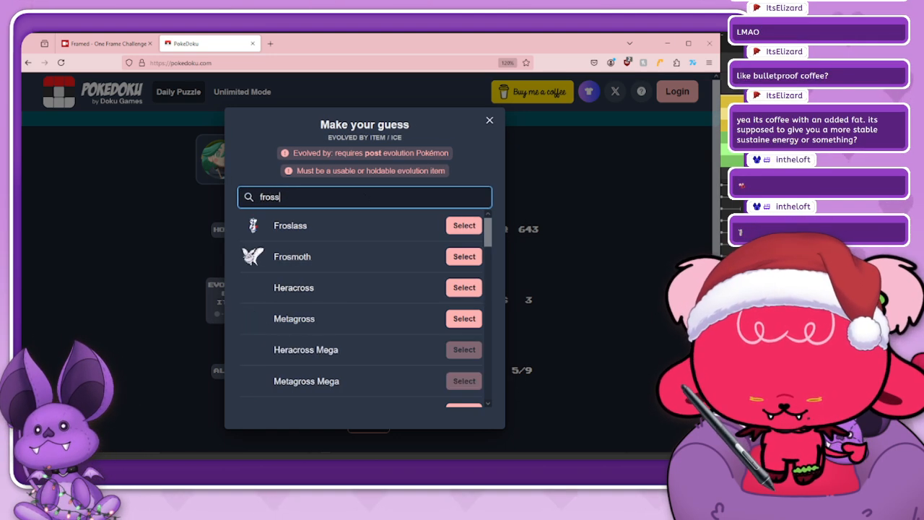
pyautogui.click(469, 227)
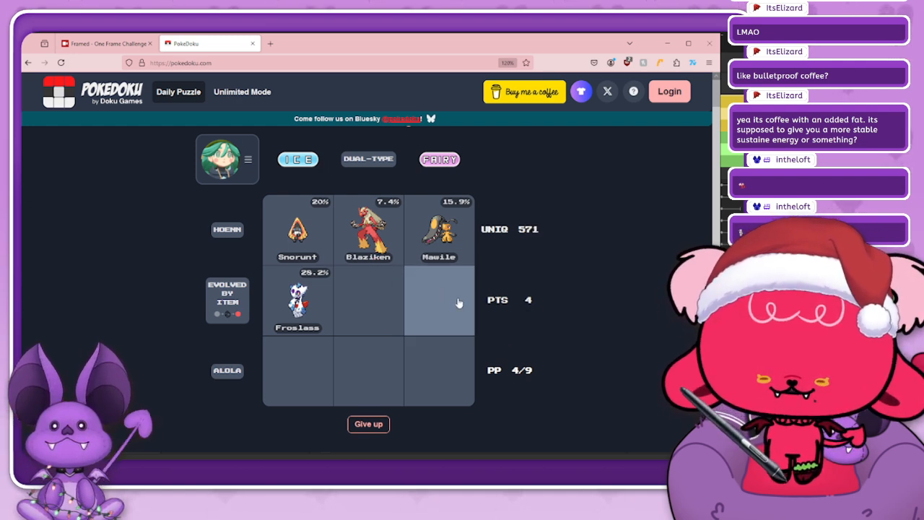
# - Fill the Evolved by Item/Fairy cell with Togekiss and the Evolved by Item/Dual-Type cell with Honchkrow
pyautogui.click(457, 303)
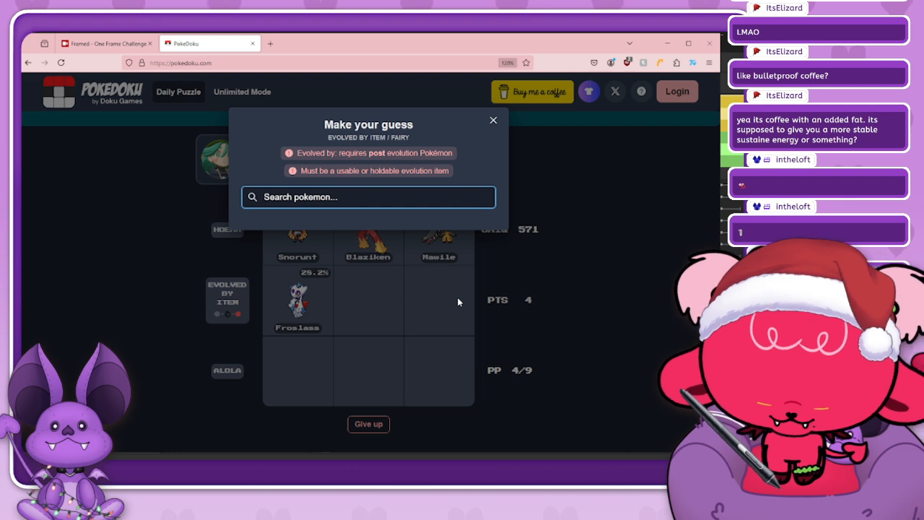
pyautogui.write('togek')
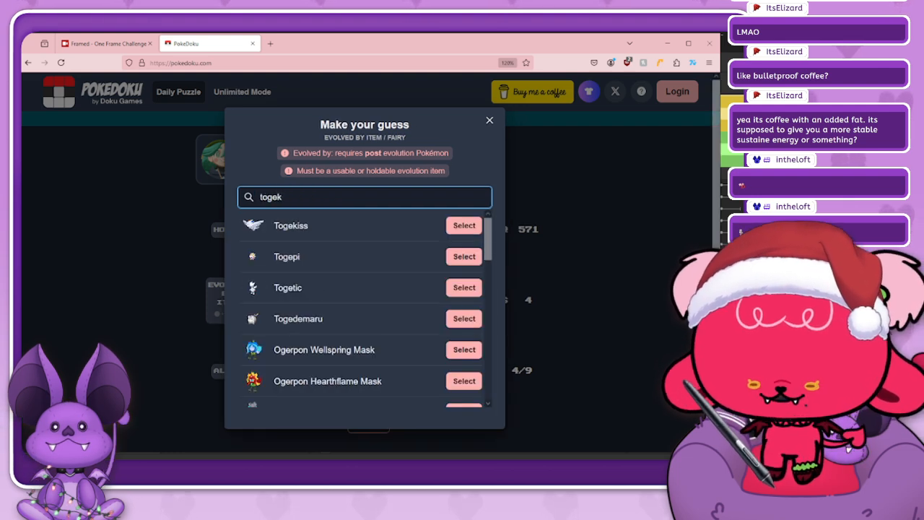
pyautogui.click(464, 225)
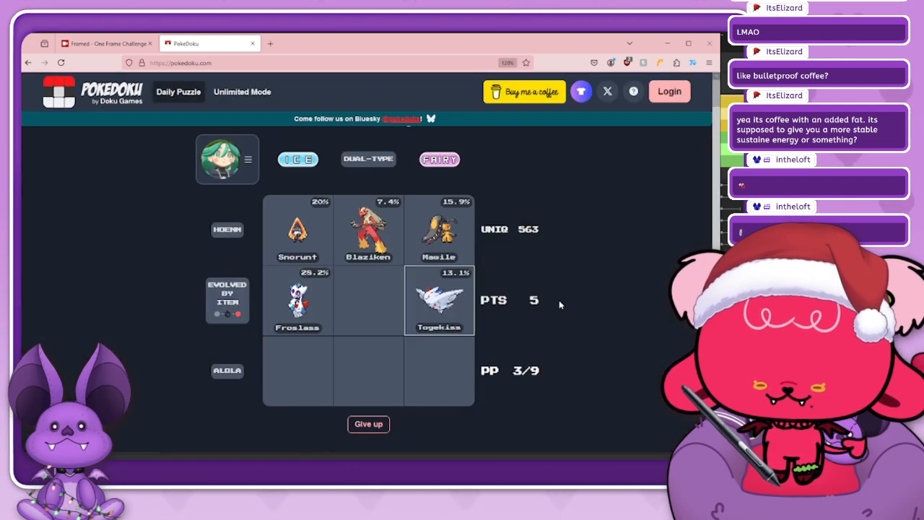
pyautogui.click(382, 290)
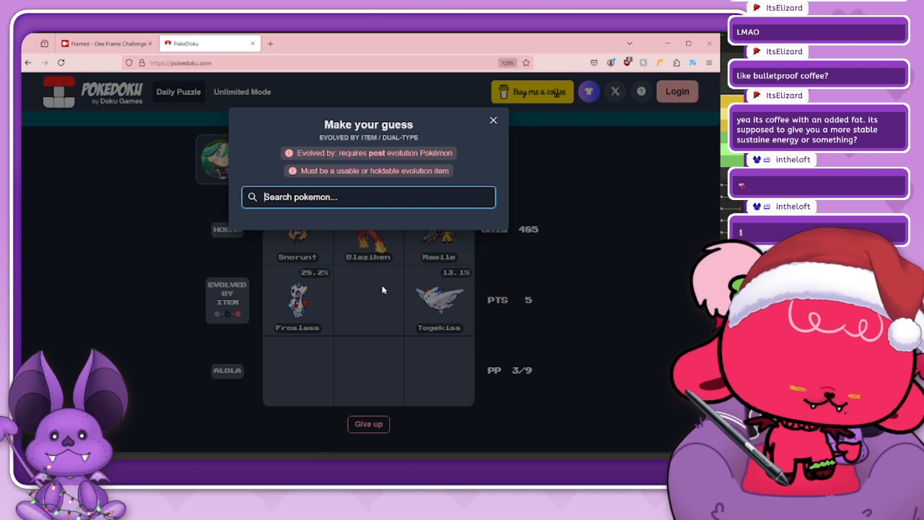
pyautogui.write('honc')
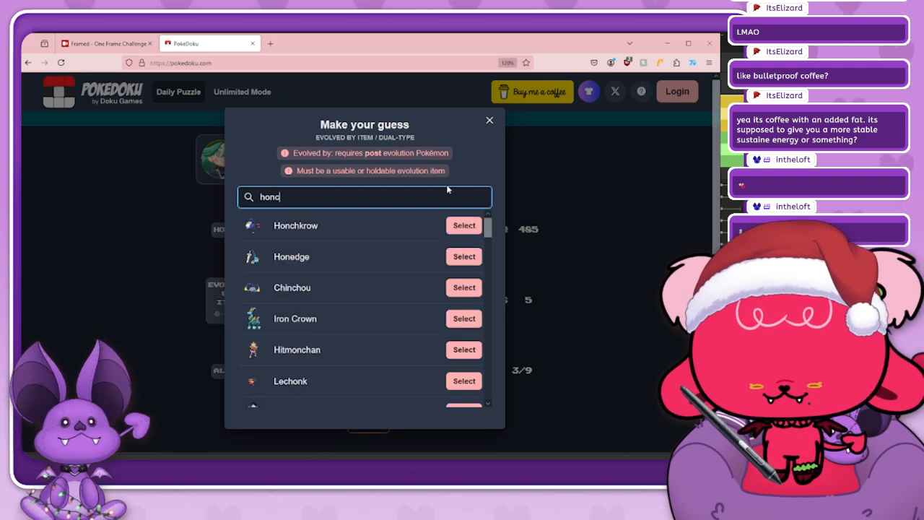
pyautogui.click(469, 225)
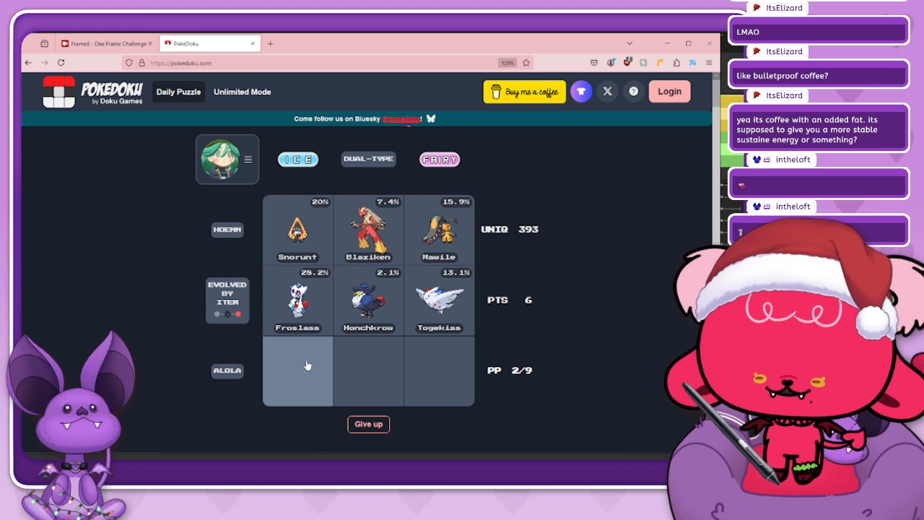
# - Look up "ribo" for the Alola/Fairy cell, replace the search with "orico" and try Oricorio Pau as the guess
pyautogui.click(437, 383)
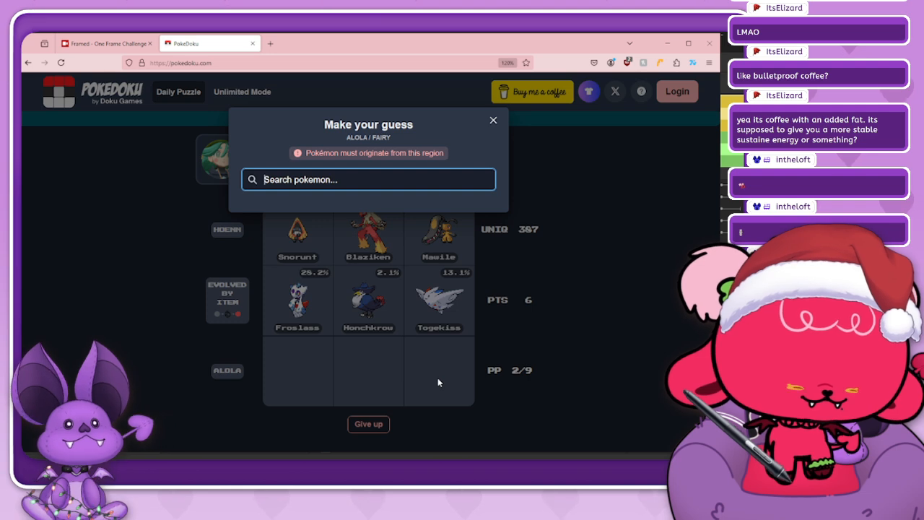
pyautogui.write('ribo')
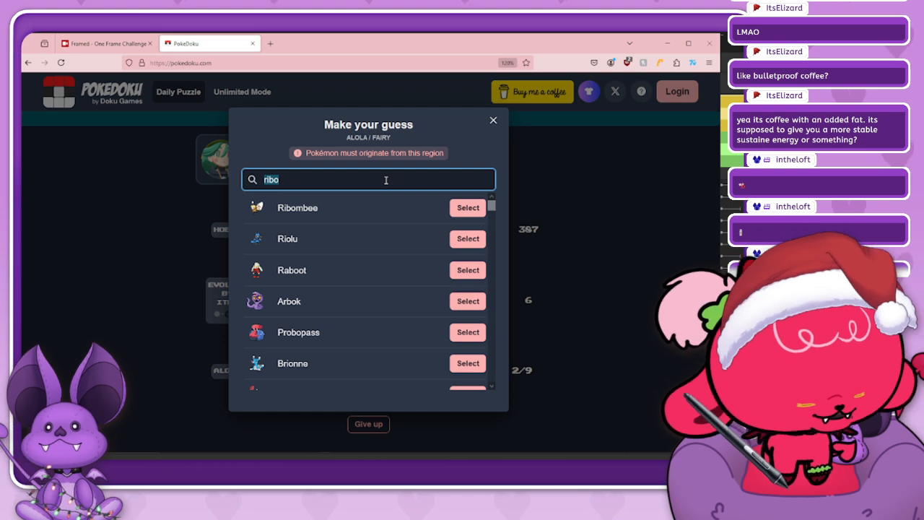
pyautogui.write('orico')
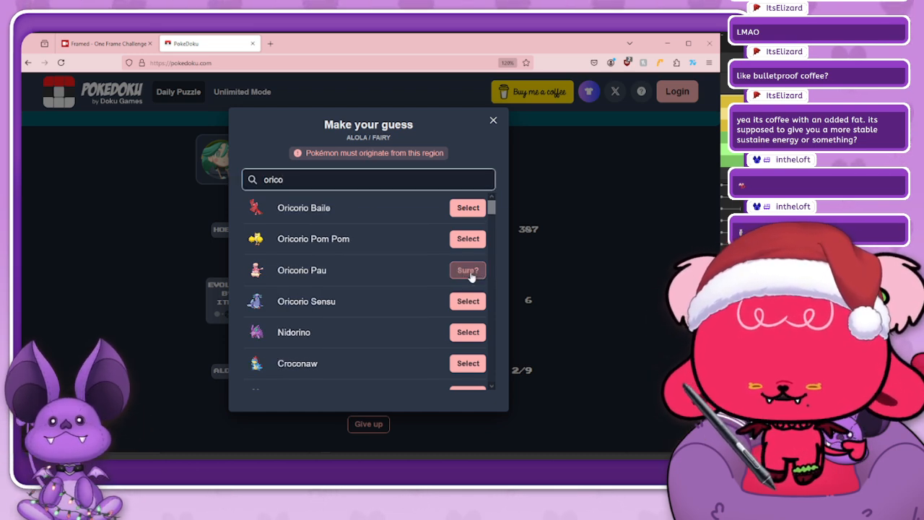
pyautogui.click(468, 269)
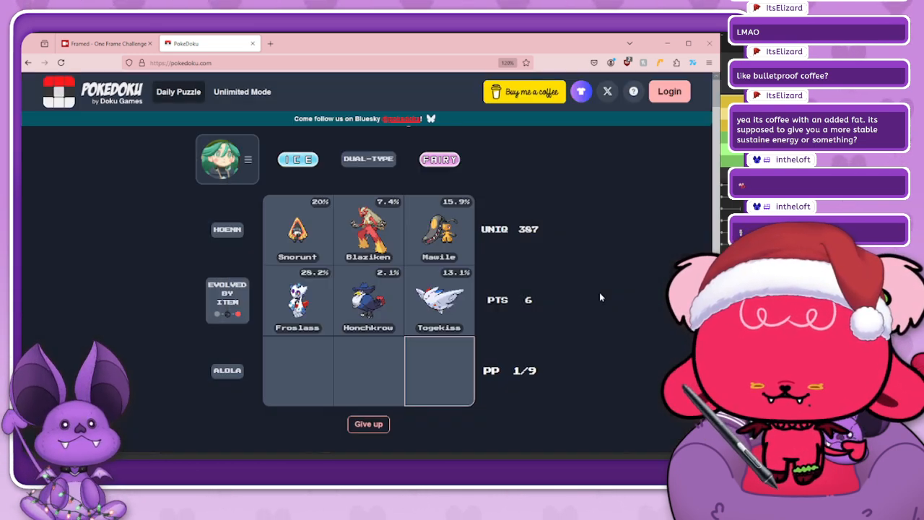
pyautogui.click(296, 375)
pyautogui.write('cricori')
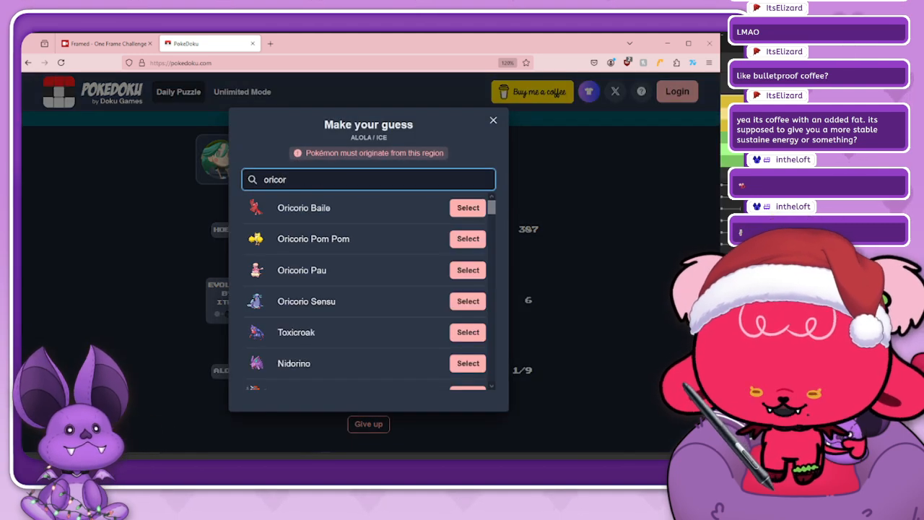
pyautogui.press('BackSpace')
pyautogui.press('BackSpace')
pyautogui.press('BackSpace')
pyautogui.press('BackSpace')
pyautogui.press('BackSpace')
pyautogui.press('BackSpace')
pyautogui.press('BackSpace')
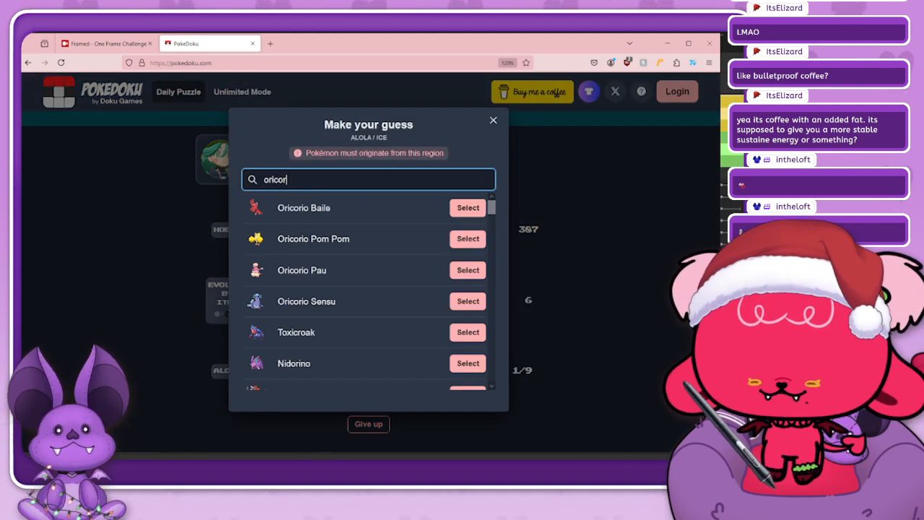
pyautogui.click(503, 390)
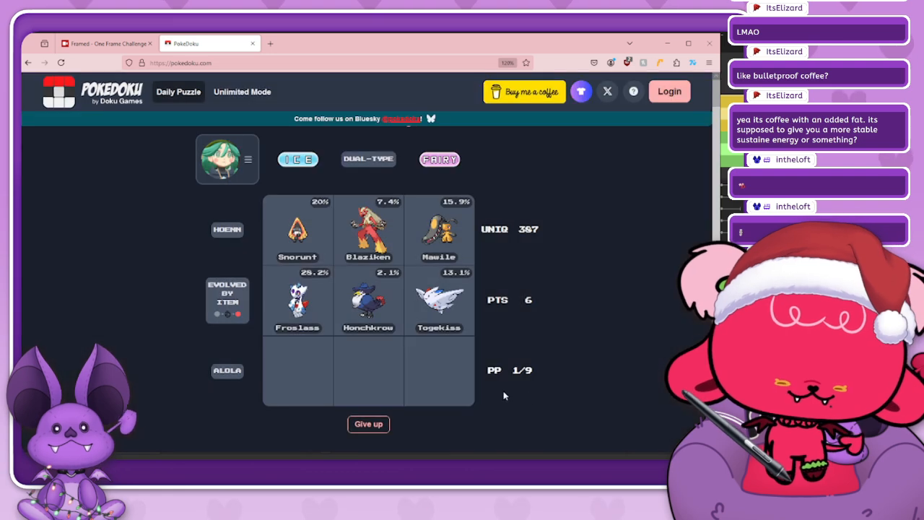
# - Look up "lei" for the Alola/Fairy cell, replace the search with "comfe", choose Comfey and dismiss the puzzle summary
pyautogui.click(453, 375)
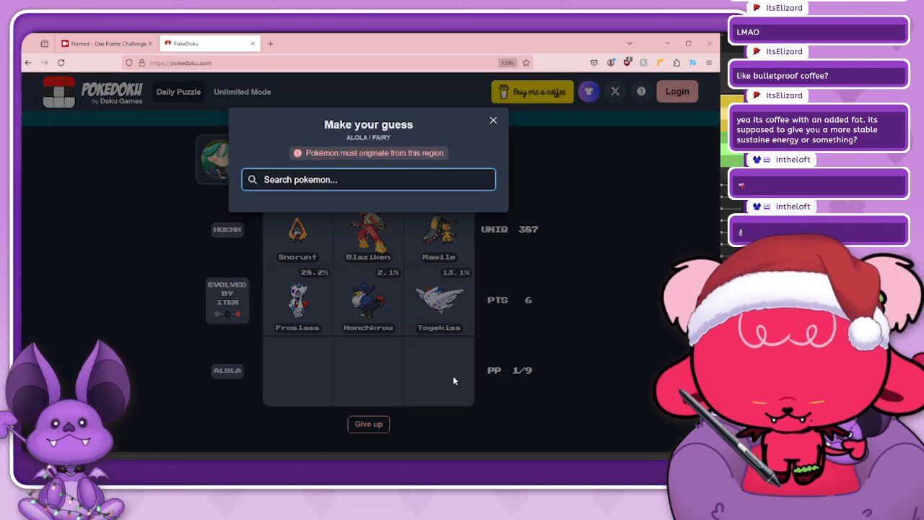
pyautogui.write('lei')
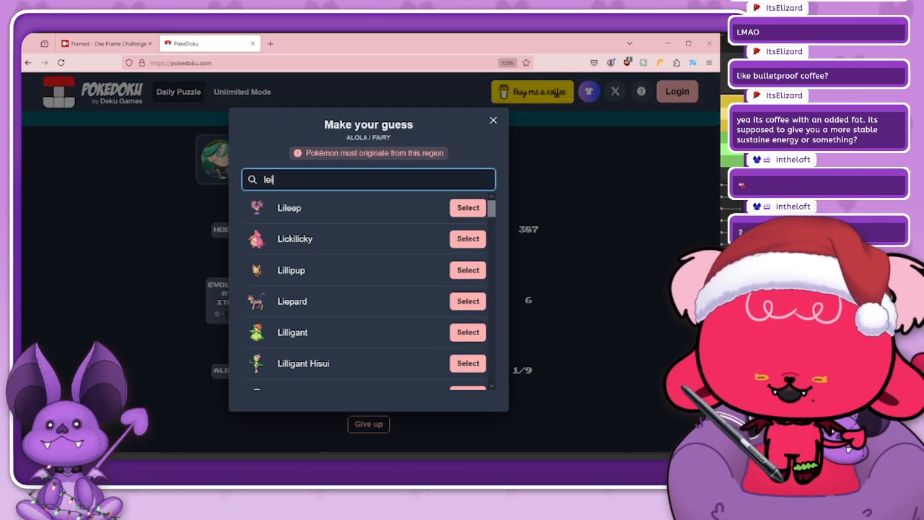
pyautogui.press('BackSpace')
pyautogui.press('BackSpace')
pyautogui.press('BackSpace')
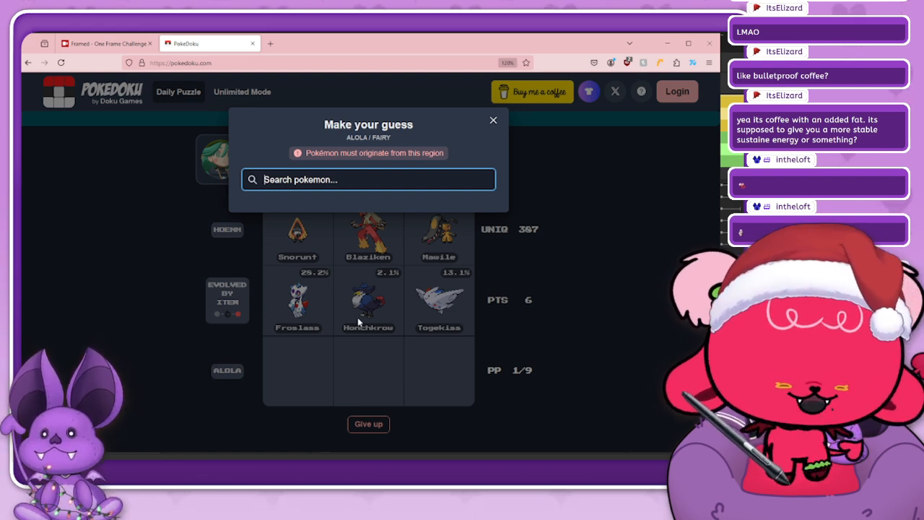
pyautogui.write('com')
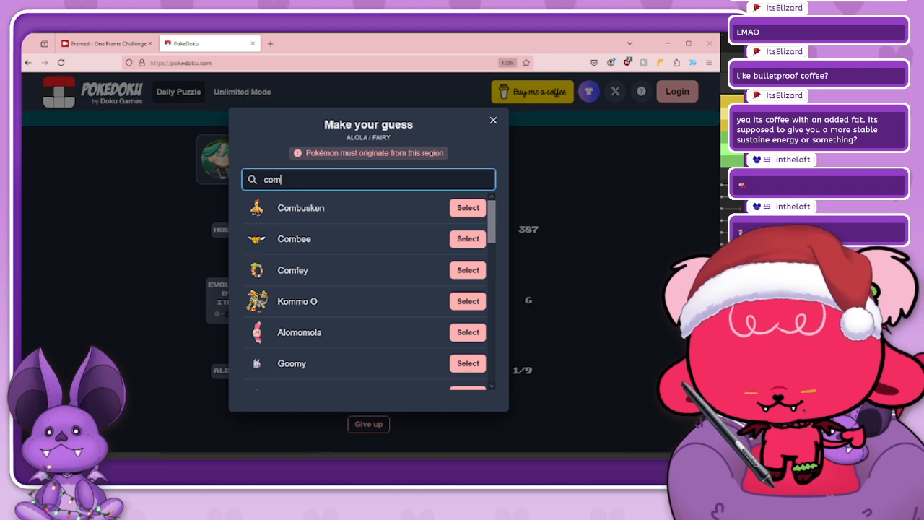
pyautogui.write('fe')
pyautogui.click(467, 208)
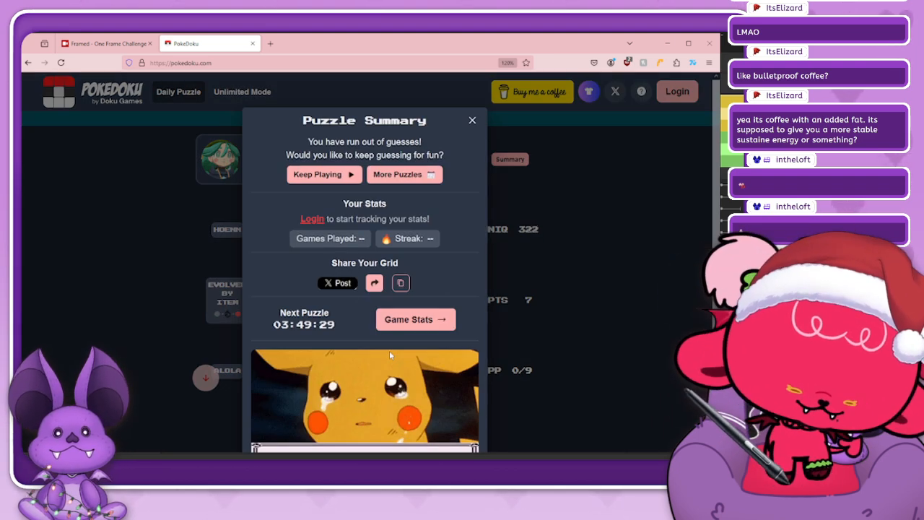
pyautogui.click(472, 120)
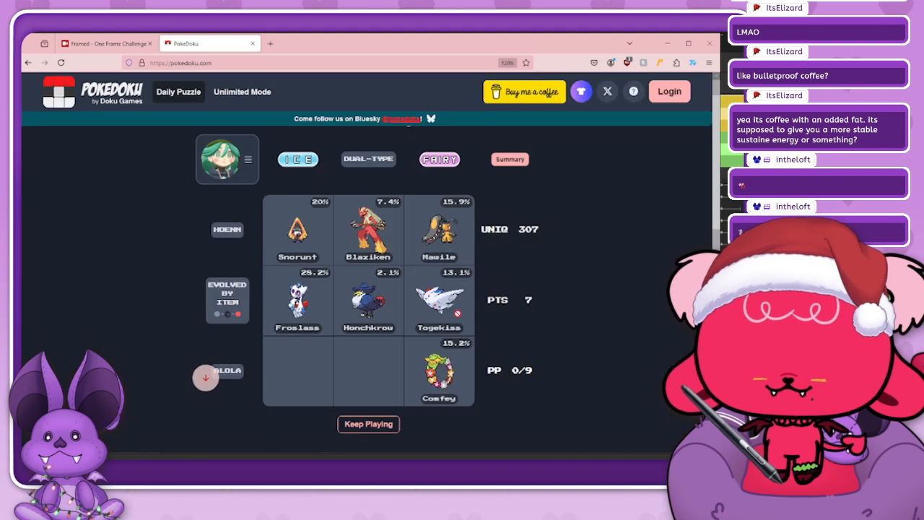
# - Examine the community answers for the Alola/Ice cell in the puzzle stats
pyautogui.scroll(-5, 362, 376)
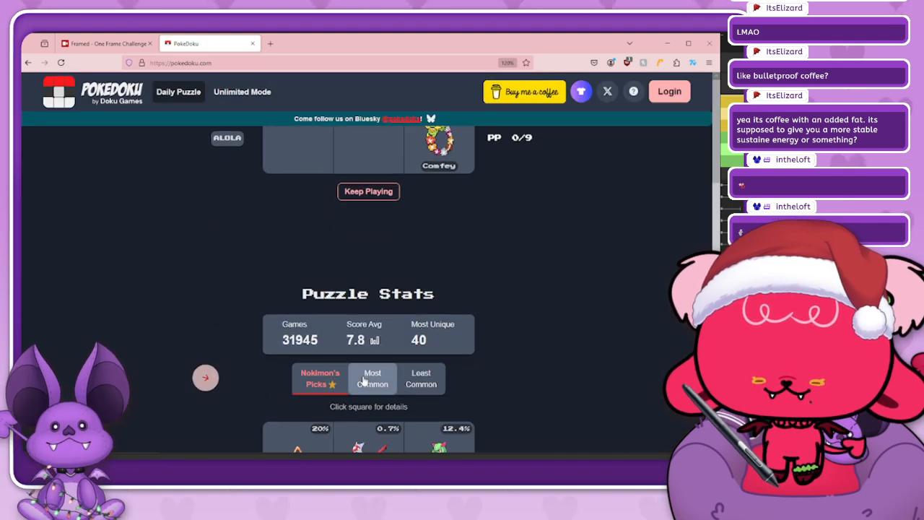
pyautogui.click(298, 375)
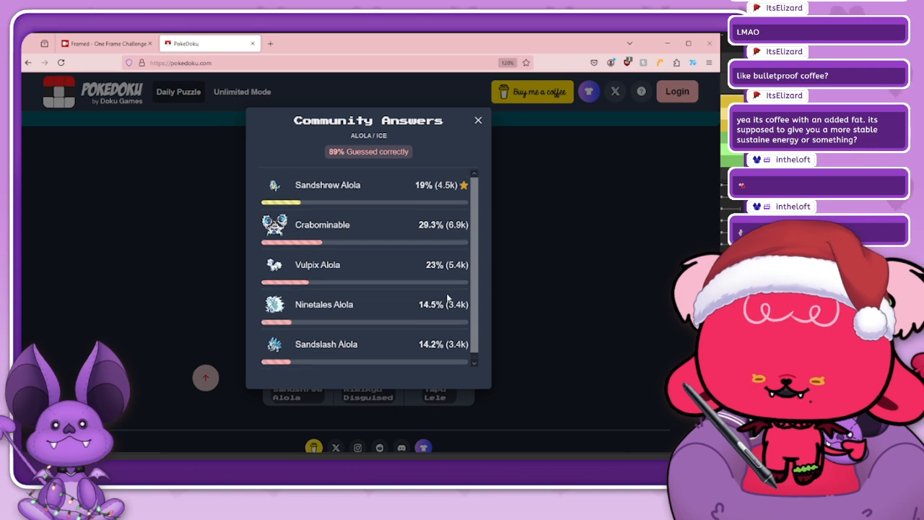
pyautogui.click(478, 120)
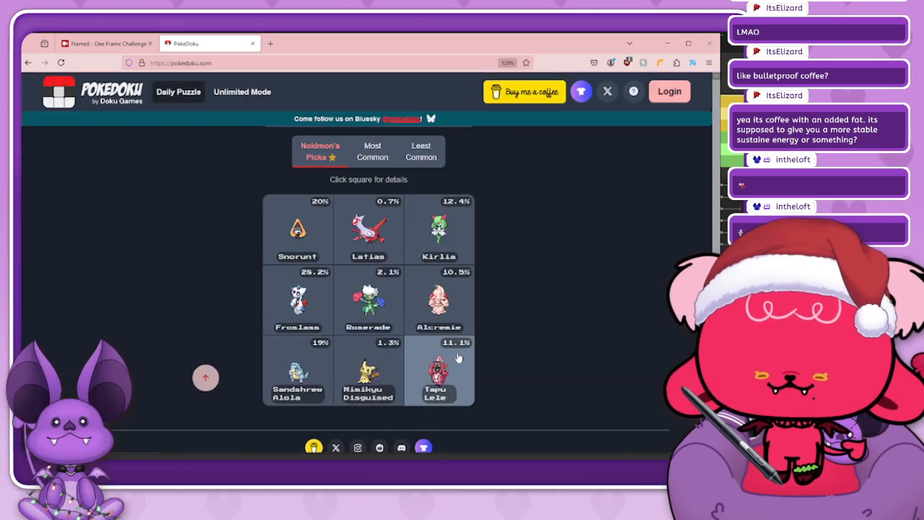
# - Examine the full list of community answers for the Alola/Fairy cell, plus the top answers for the Alola/Dual-Type cell
pyautogui.click(446, 370)
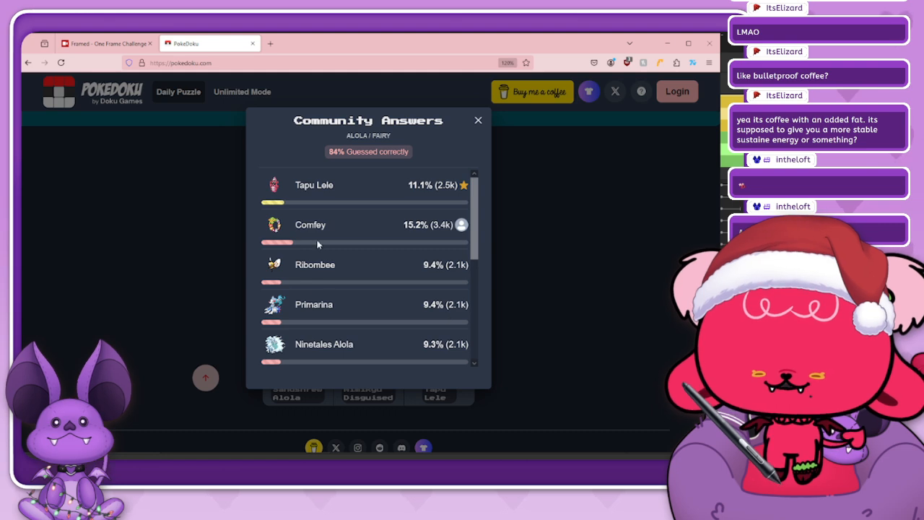
pyautogui.moveTo(295, 265); pyautogui.dragTo(360, 265)
pyautogui.click(375, 269)
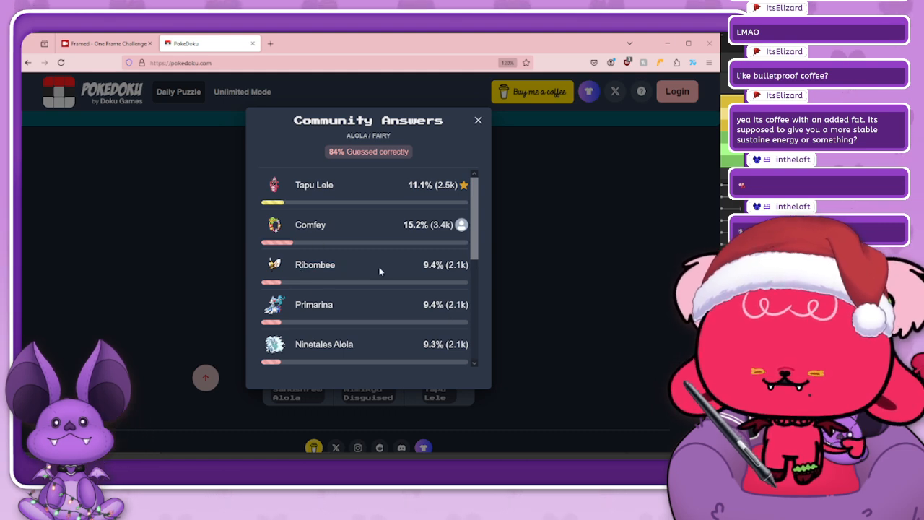
pyautogui.scroll(-3, 379, 272)
pyautogui.scroll(-3, 379, 272)
pyautogui.scroll(10, 378, 271)
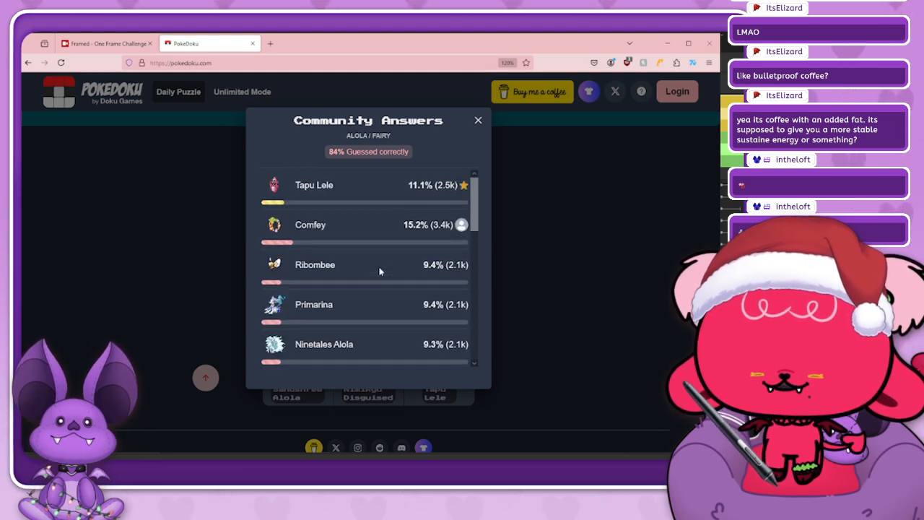
pyautogui.scroll(-10, 379, 272)
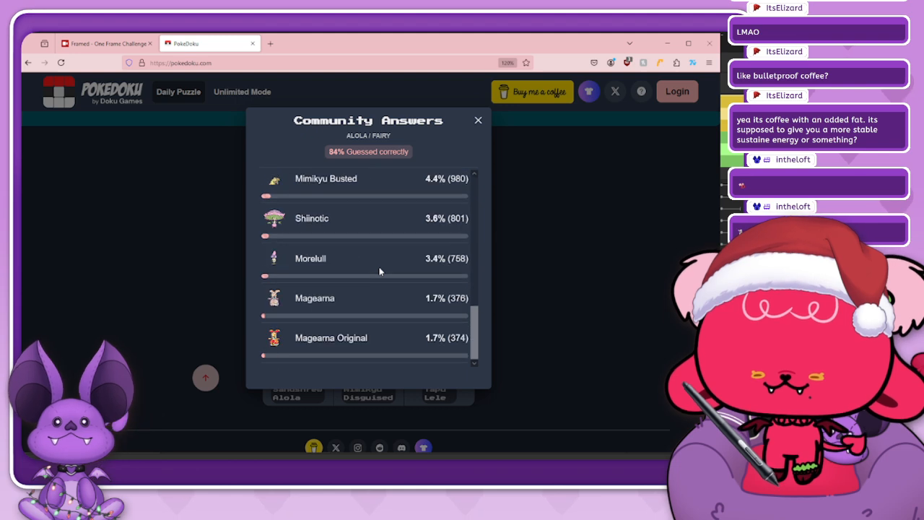
pyautogui.click(478, 121)
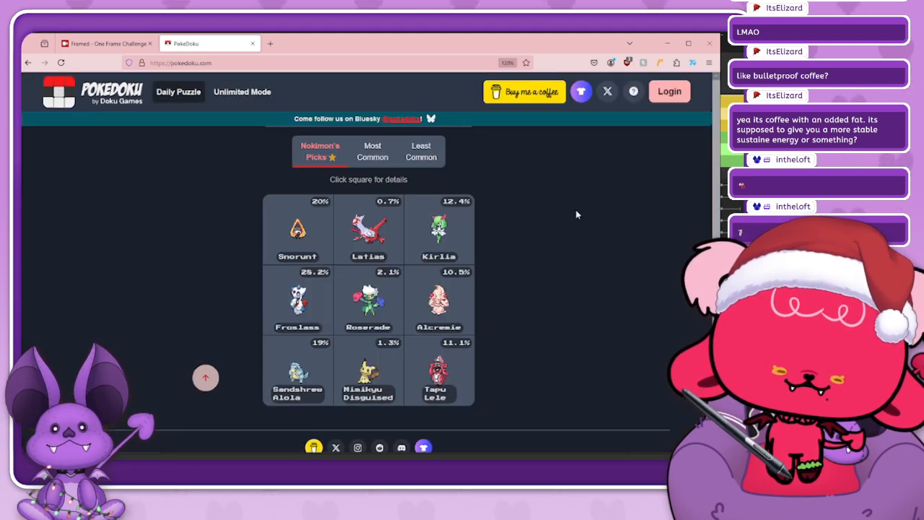
pyautogui.click(368, 371)
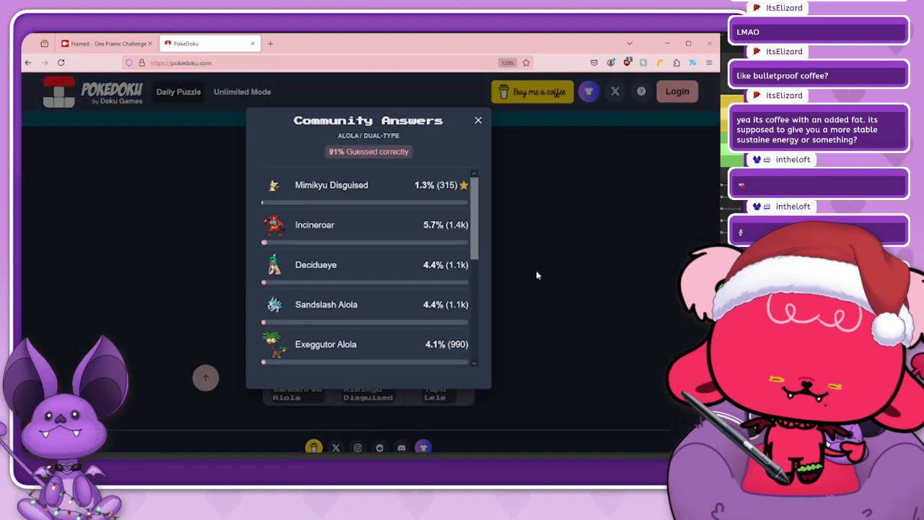
pyautogui.click(478, 120)
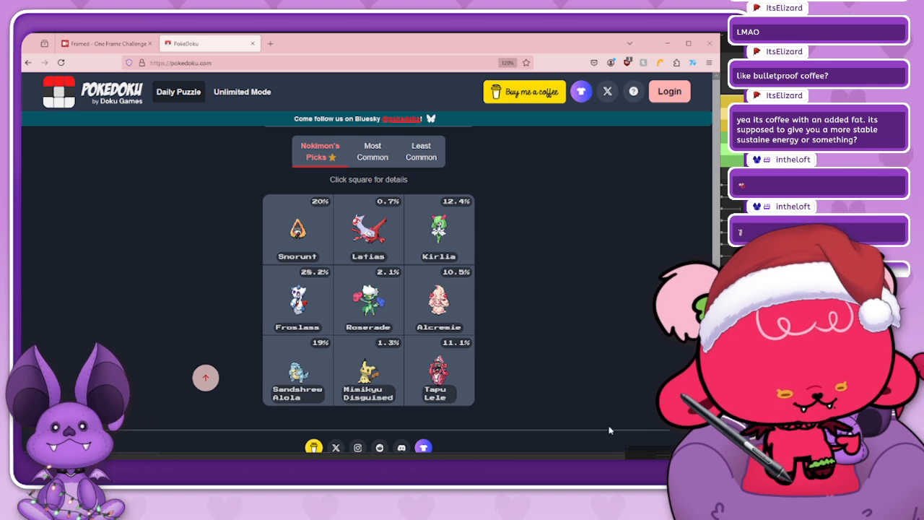
# - Open the New York Times Wordle in a new browser tab and submit ANIME and OLIVE as the first two guesses
pyautogui.moveTo(610, 428); pyautogui.dragTo(376, 45)
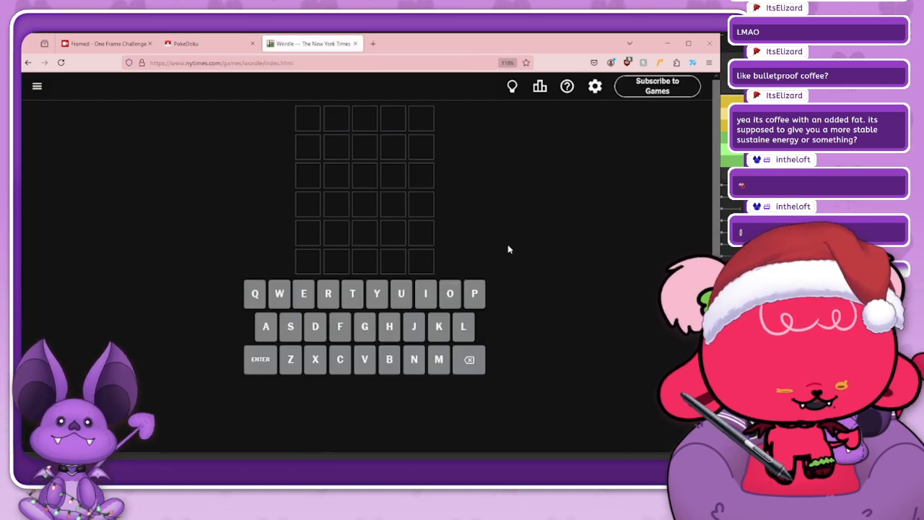
pyautogui.write('anime')
pyautogui.press('Return')
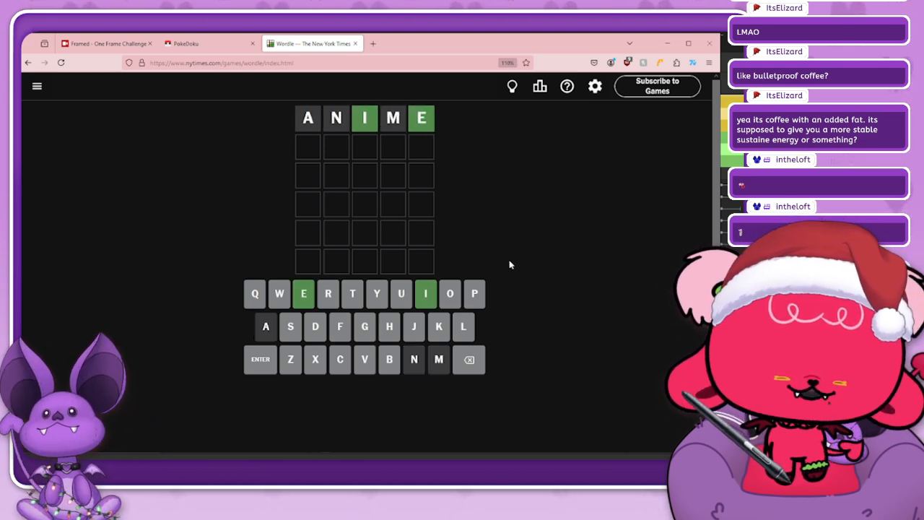
pyautogui.write('olive')
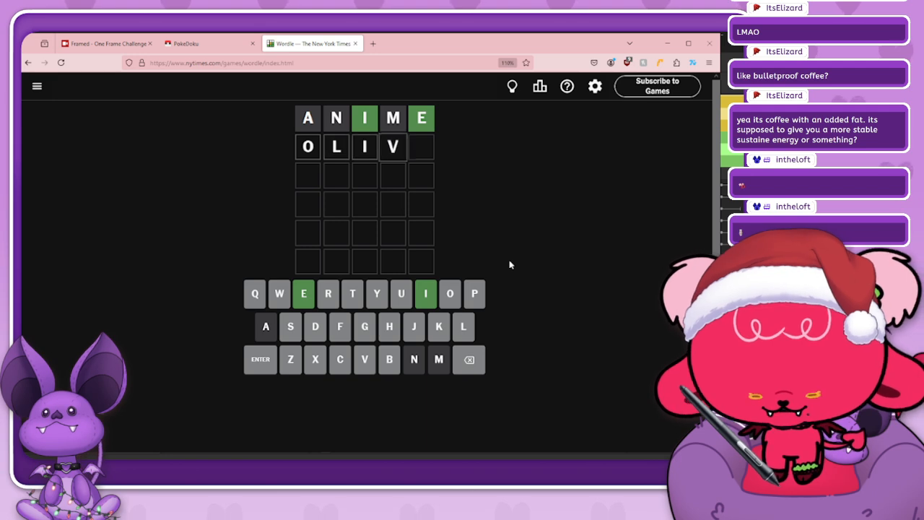
pyautogui.press('Return')
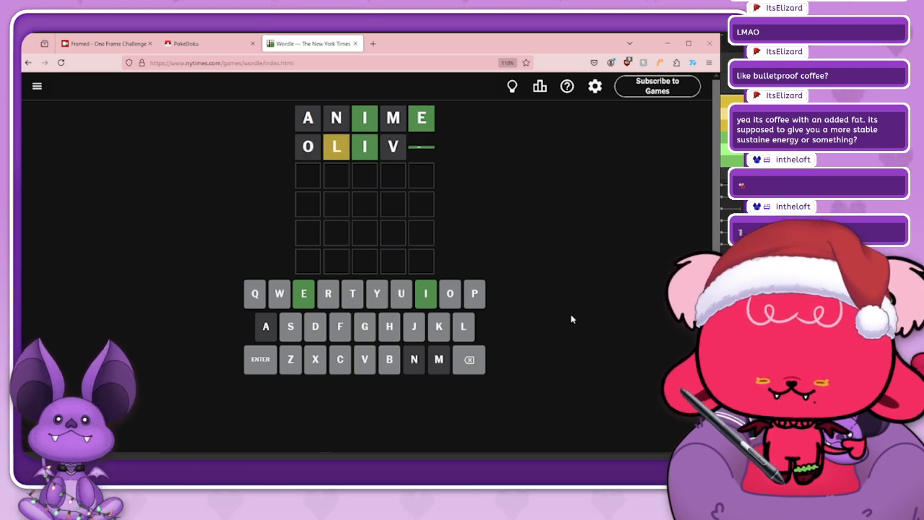
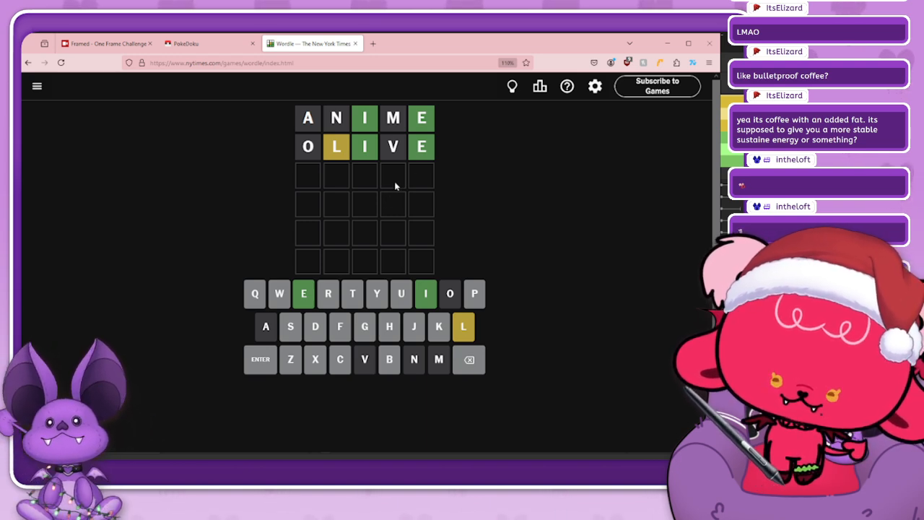
pyautogui.doubleClick(311, 364)
pyautogui.click(420, 290)
pyautogui.click(470, 330)
pyautogui.click(304, 290)
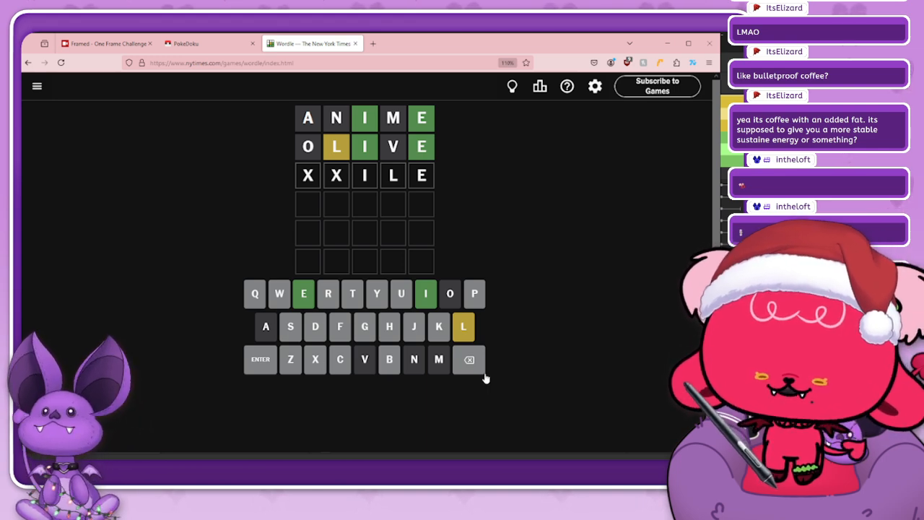
pyautogui.press('BackSpace')
pyautogui.press('BackSpace')
pyautogui.press('BackSpace')
pyautogui.press('BackSpace')
pyautogui.press('BackSpace')
# - Submit WHILE and GUILE as the third and fourth Wordle guesses, and dismiss the end-of-game page
pyautogui.write('whil')
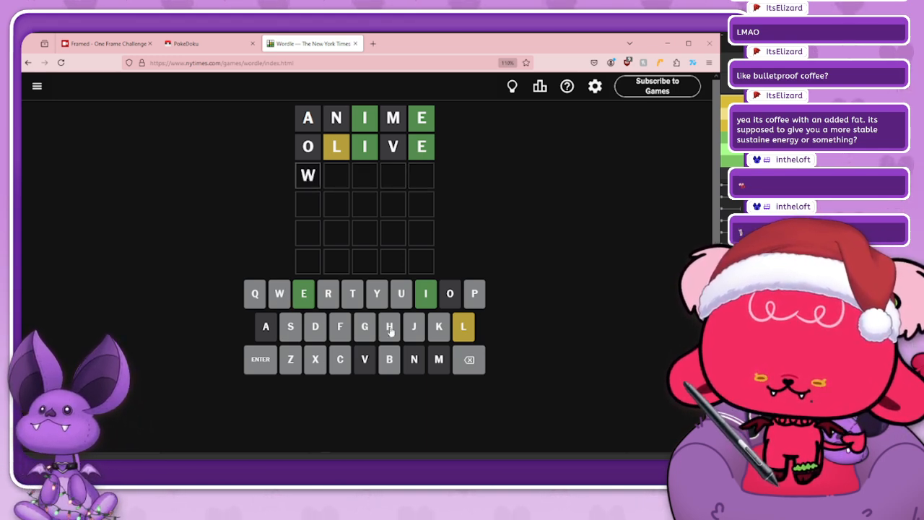
pyautogui.click(300, 302)
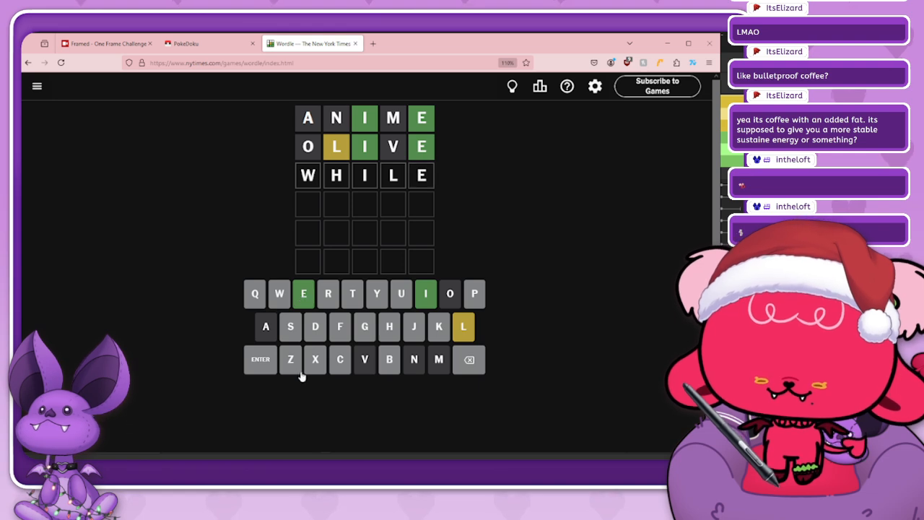
pyautogui.click(273, 368)
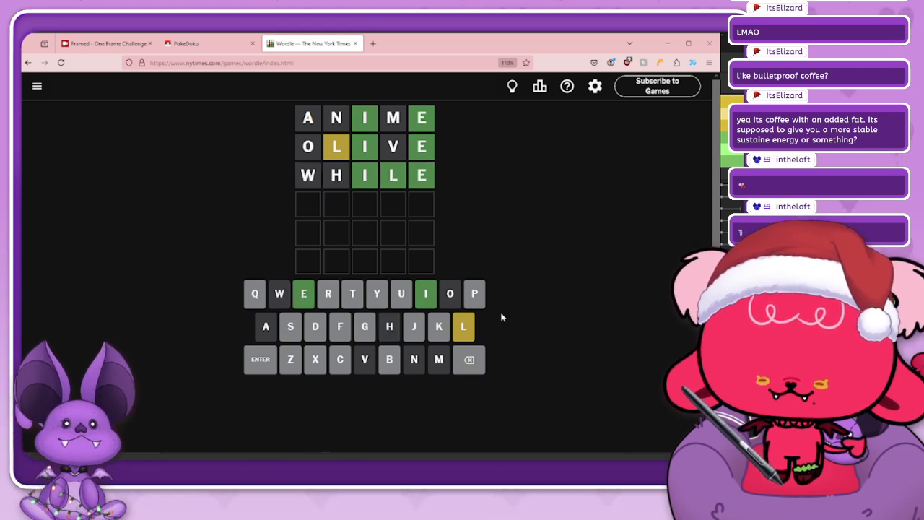
pyautogui.write('guil')
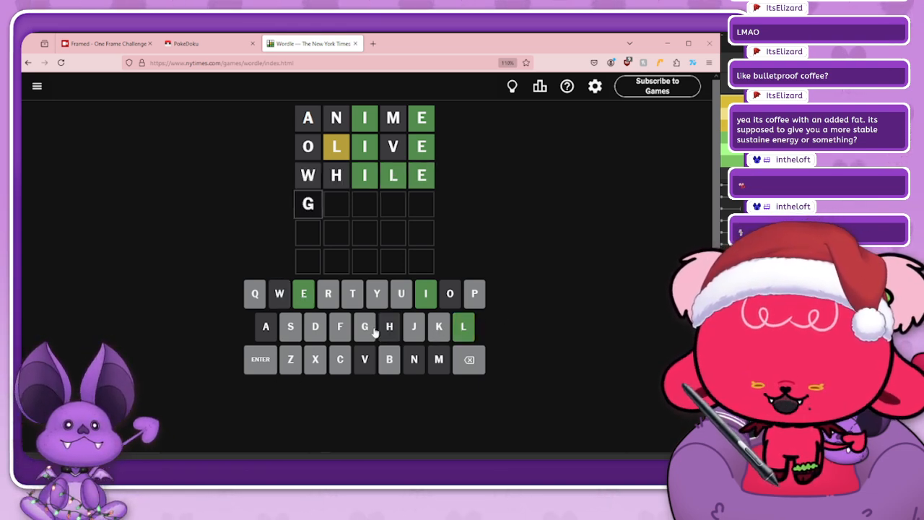
pyautogui.click(303, 293)
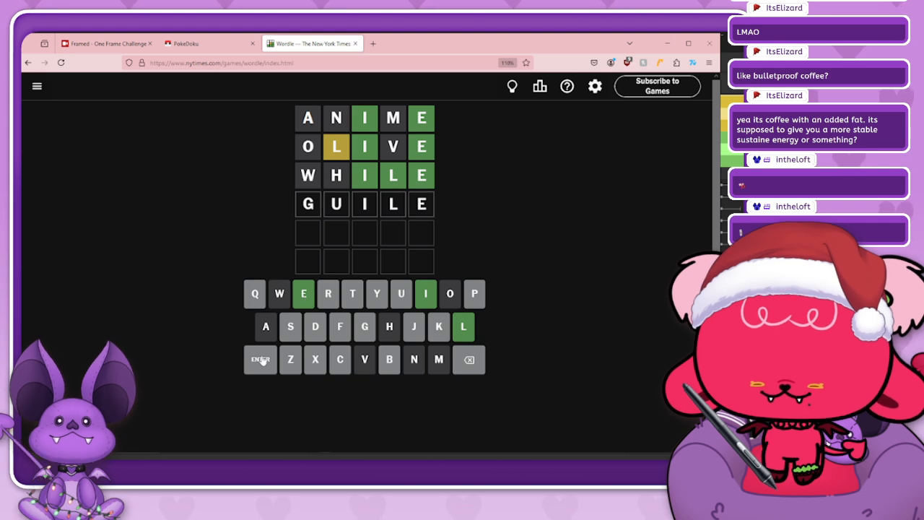
pyautogui.click(260, 358)
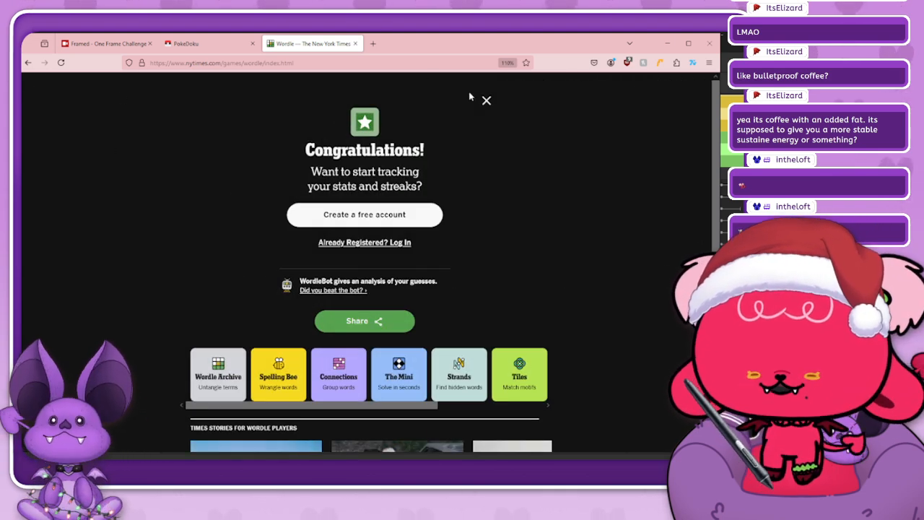
pyautogui.click(486, 101)
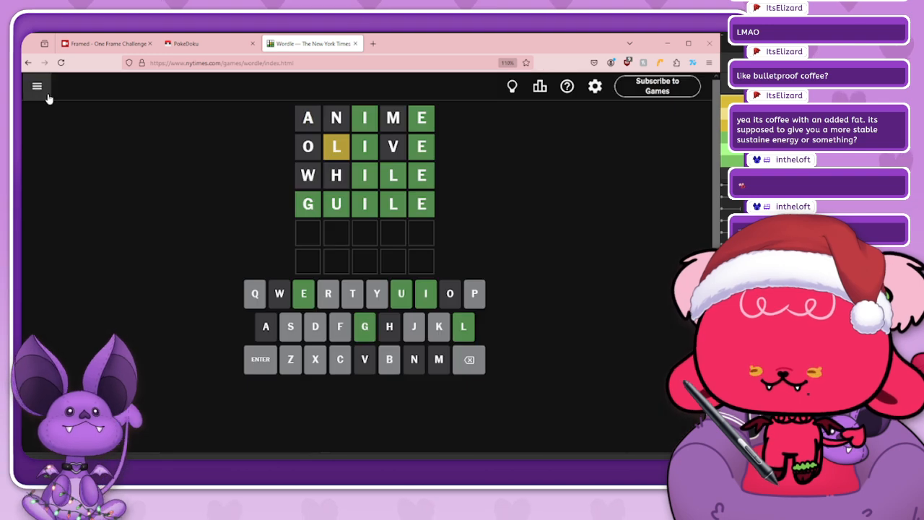
# - Switch from Wordle to the Connections game and start the December 2, 2024 puzzle
pyautogui.click(39, 92)
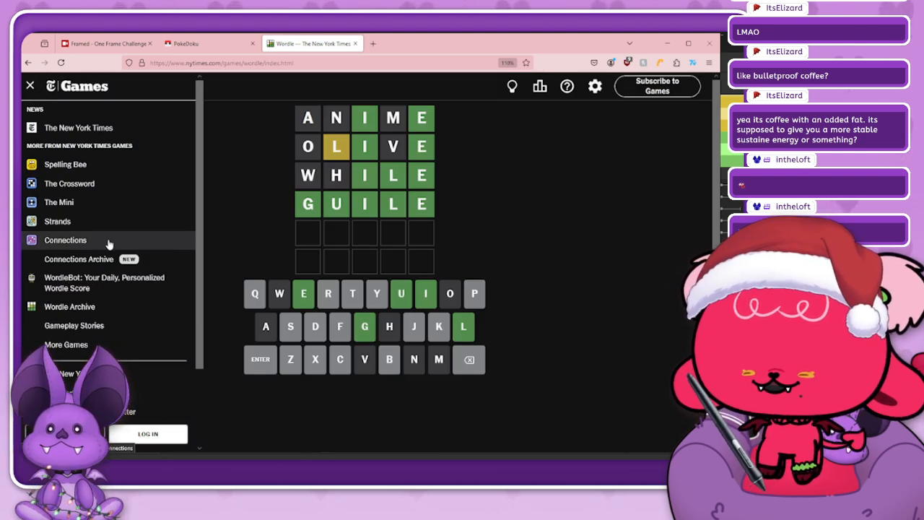
pyautogui.click(65, 240)
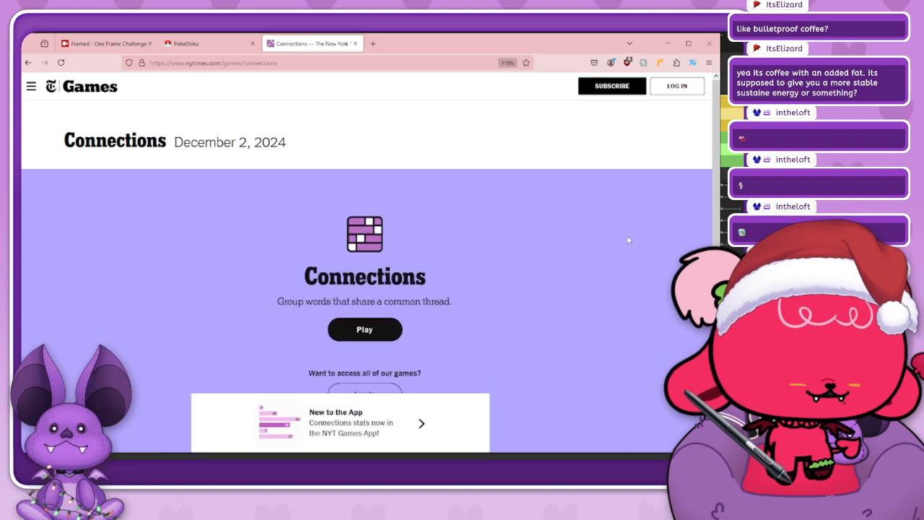
pyautogui.click(365, 331)
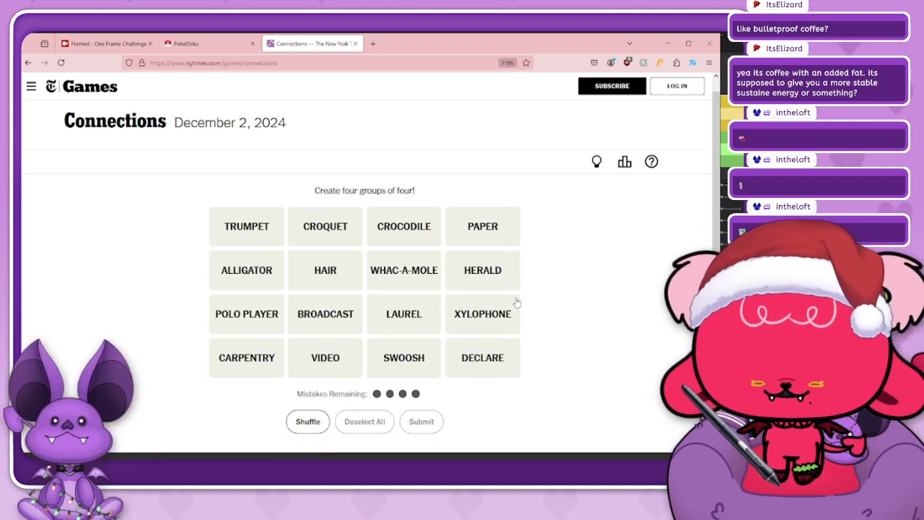
# - Try SWOOSH, POLO PLAYER and CROCODILE together as a possible group, and clear the selection
pyautogui.scroll(1, 516, 302)
pyautogui.scroll(-3, 516, 301)
pyautogui.scroll(2, 516, 302)
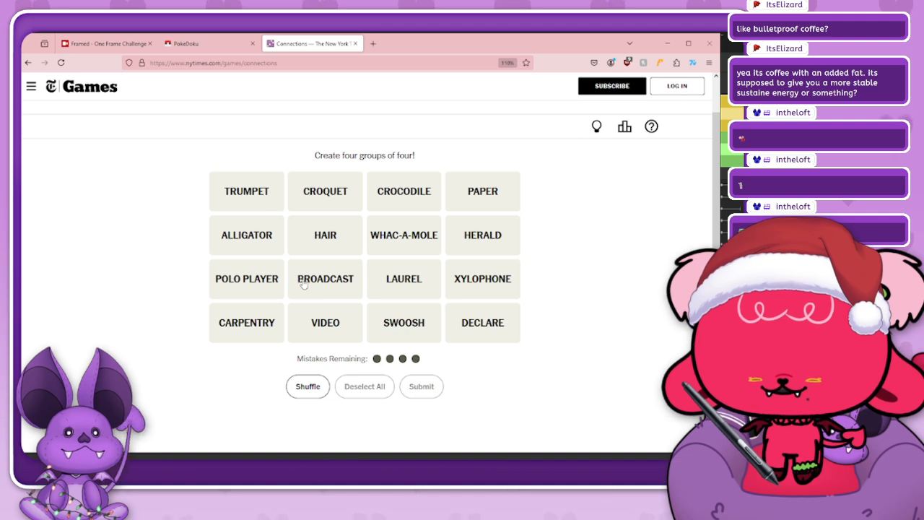
pyautogui.click(403, 323)
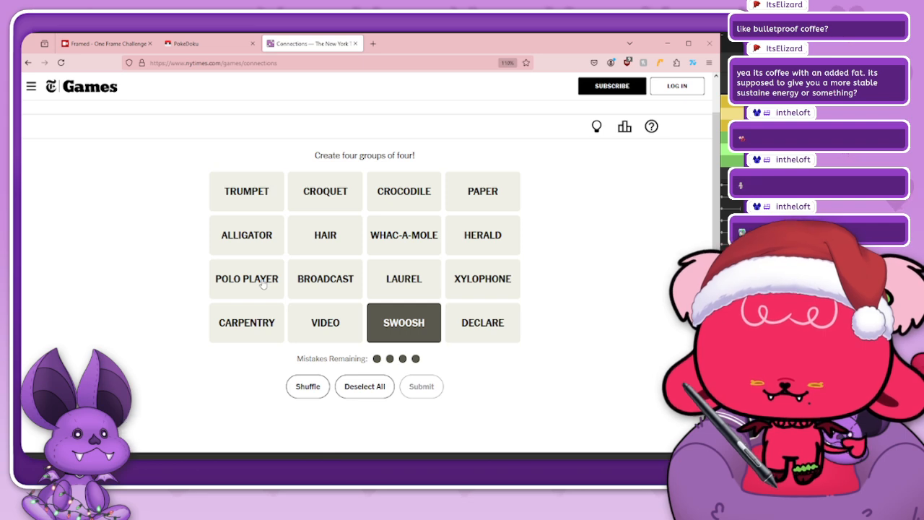
pyautogui.click(424, 325)
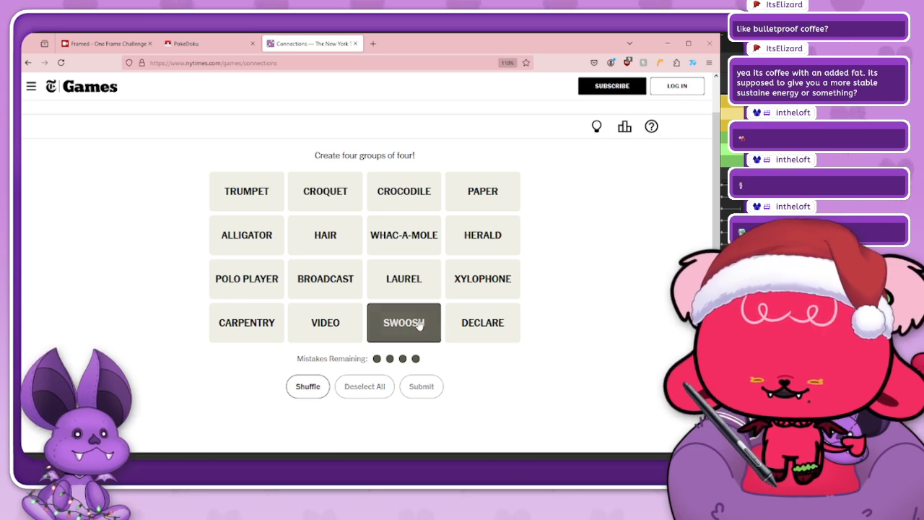
pyautogui.click(420, 324)
pyautogui.click(275, 293)
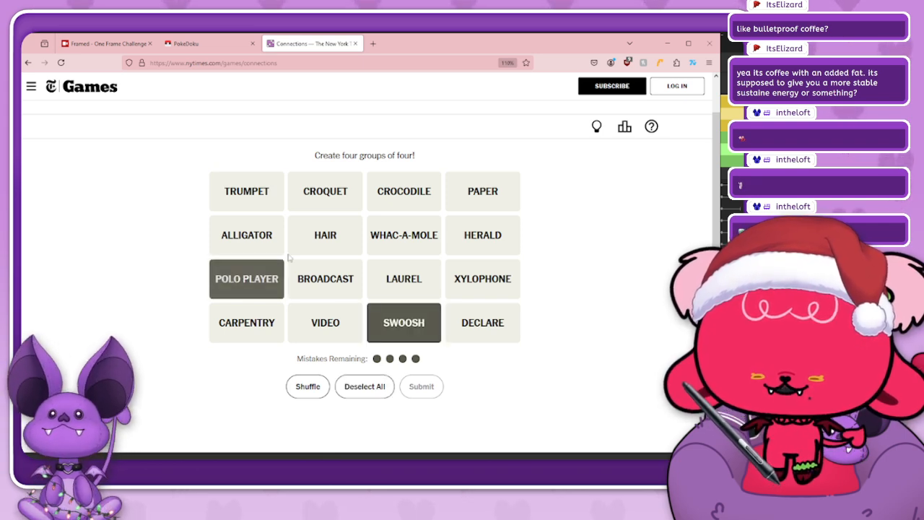
pyautogui.click(418, 207)
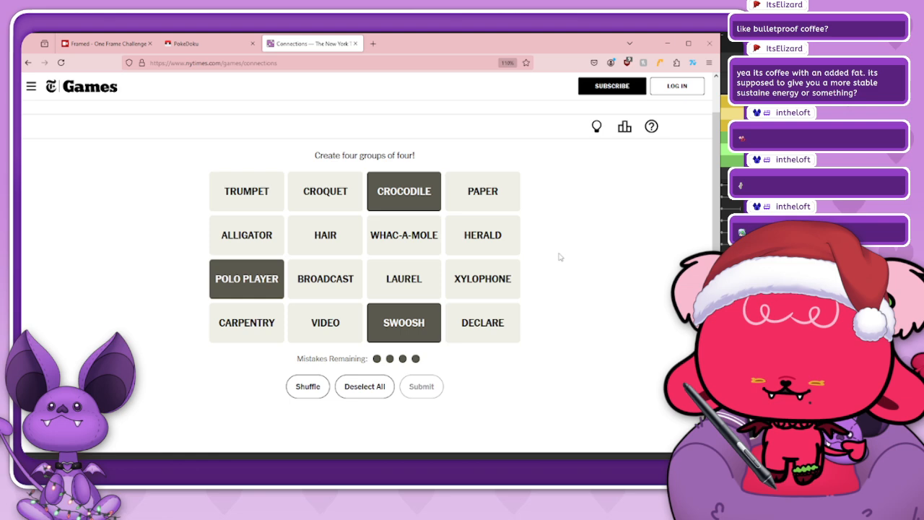
pyautogui.click(404, 326)
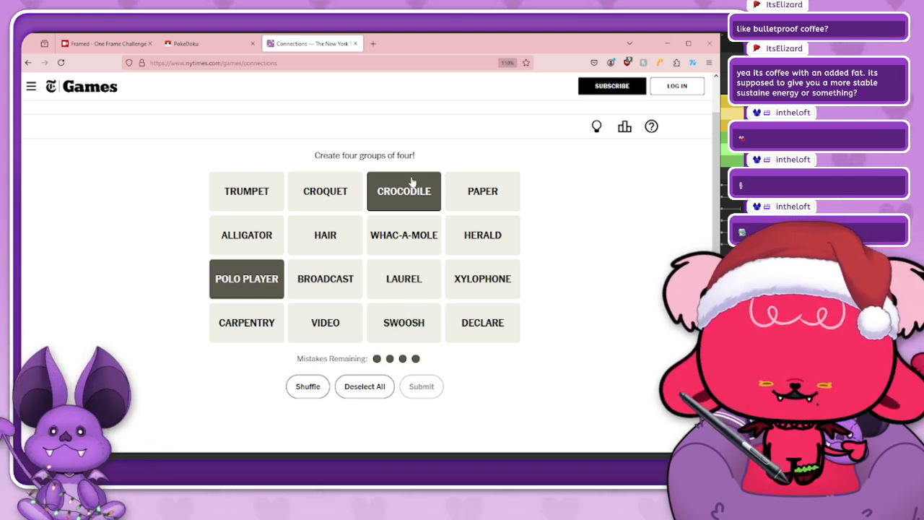
pyautogui.click(413, 183)
pyautogui.click(260, 280)
pyautogui.click(264, 240)
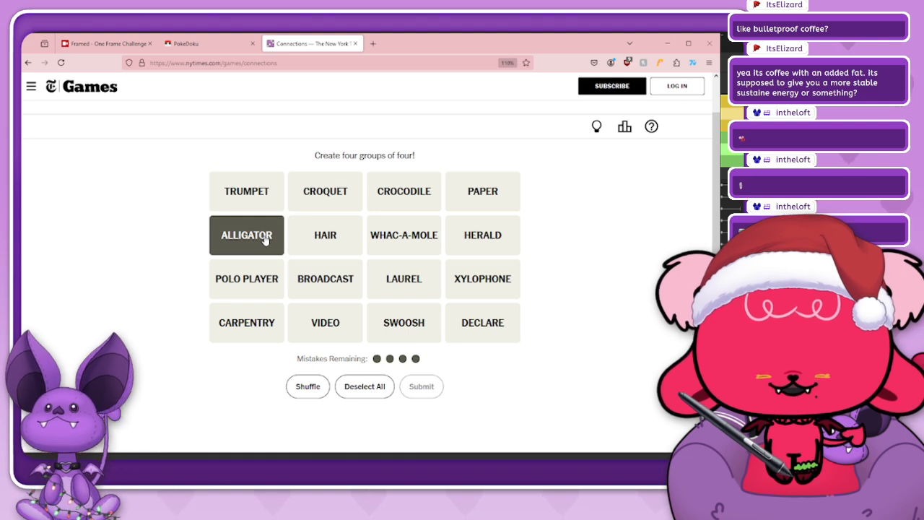
pyautogui.click(264, 239)
pyautogui.click(414, 199)
pyautogui.click(267, 243)
pyautogui.click(418, 203)
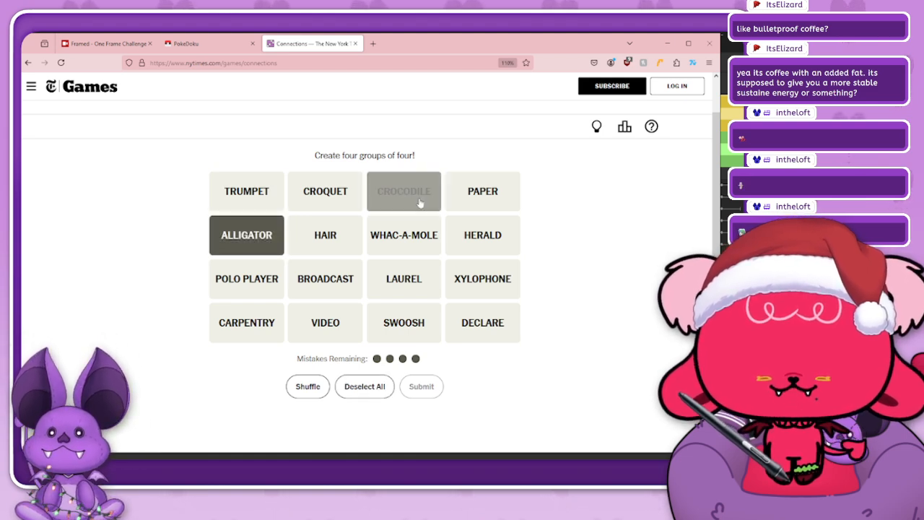
pyautogui.click(264, 239)
pyautogui.click(433, 192)
pyautogui.click(261, 235)
pyautogui.click(388, 209)
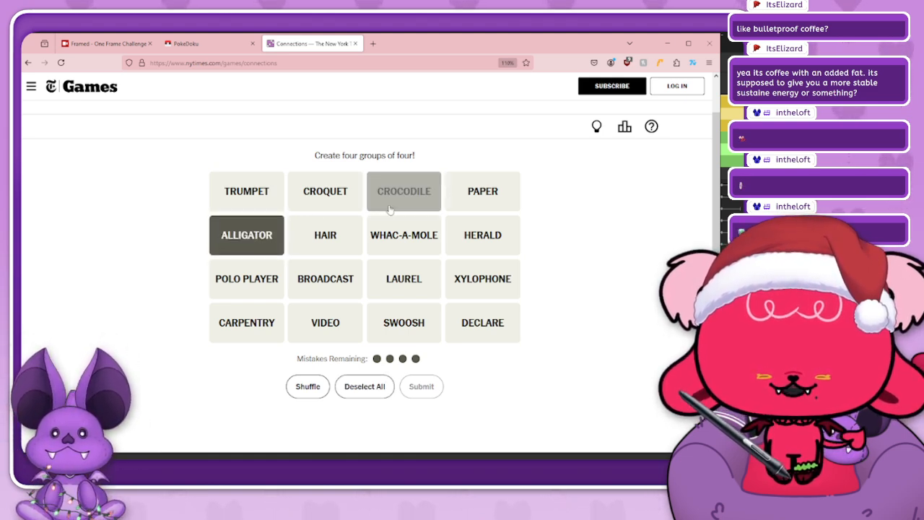
pyautogui.click(264, 240)
pyautogui.click(404, 202)
pyautogui.click(259, 242)
pyautogui.click(404, 196)
pyautogui.click(242, 245)
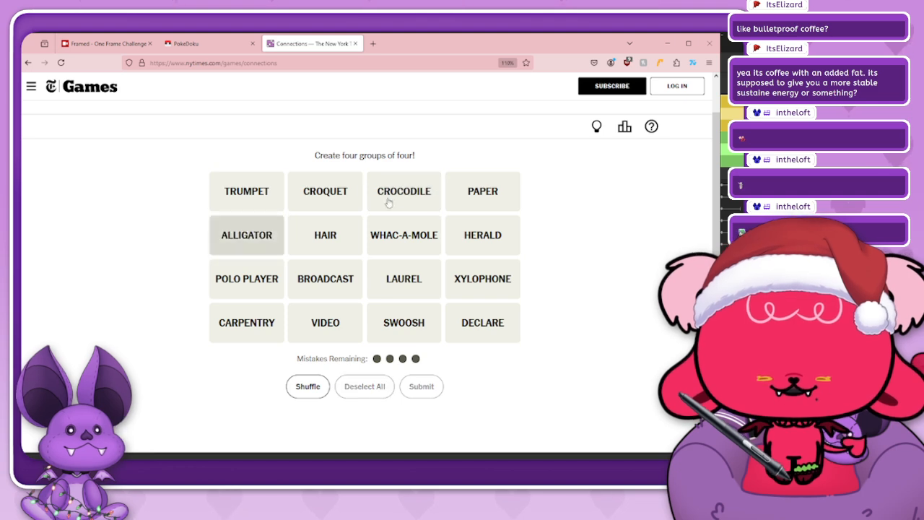
pyautogui.click(388, 203)
pyautogui.click(248, 245)
pyautogui.click(404, 202)
pyautogui.click(263, 248)
pyautogui.click(405, 199)
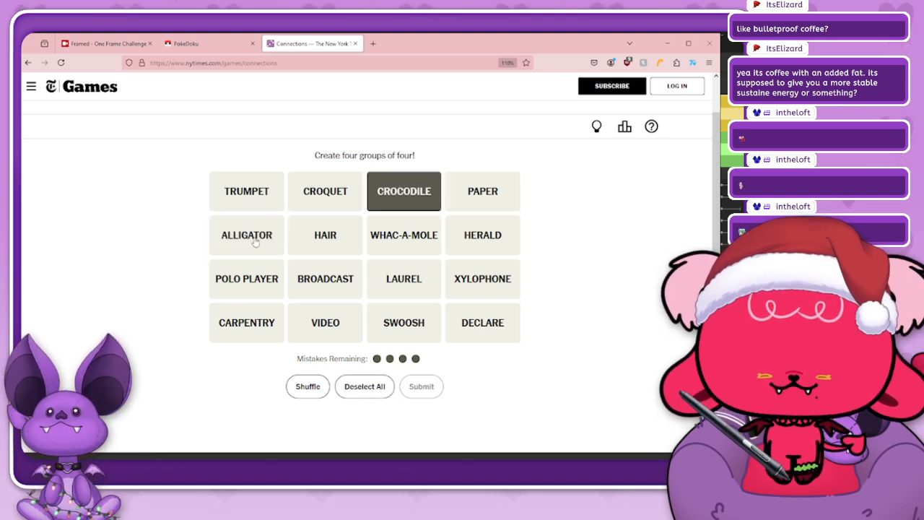
pyautogui.click(254, 241)
pyautogui.click(403, 201)
pyautogui.click(257, 248)
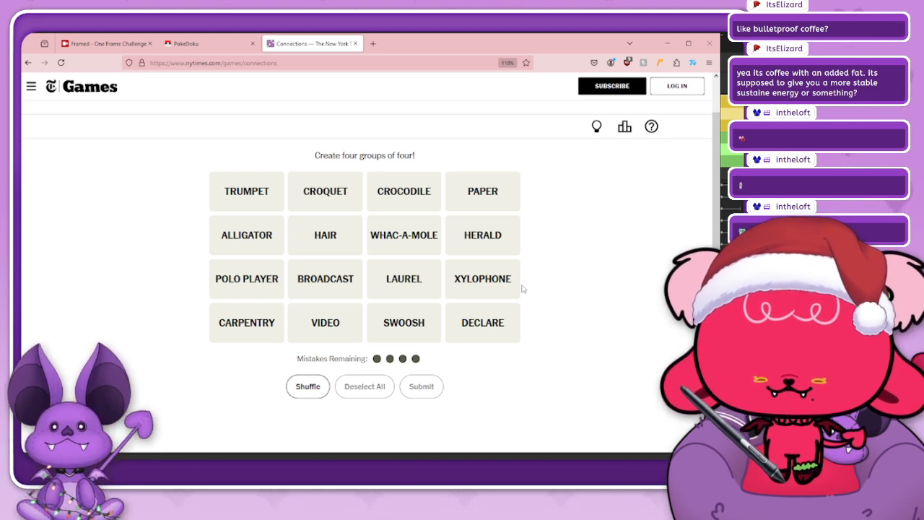
# - Try DECLARE, HERALD and TRUMPET together as a possible group, and deselect all three
pyautogui.click(490, 330)
pyautogui.click(491, 240)
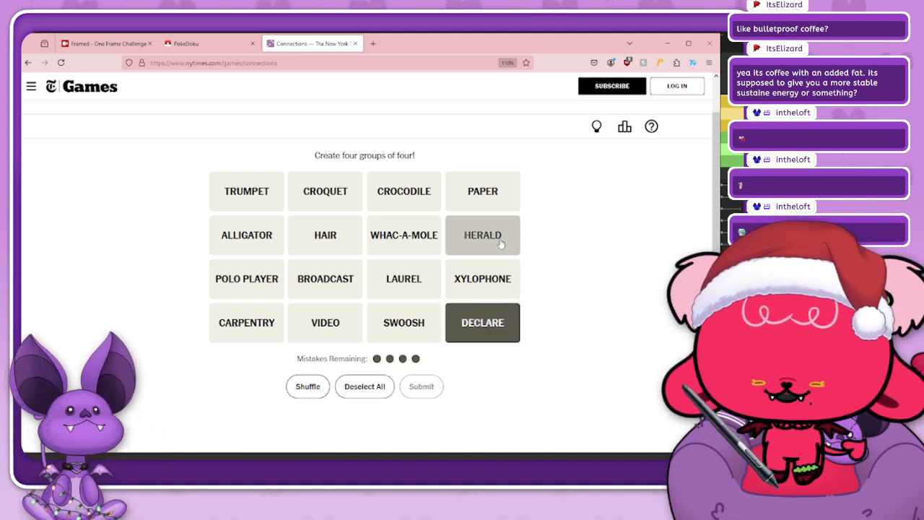
pyautogui.click(267, 201)
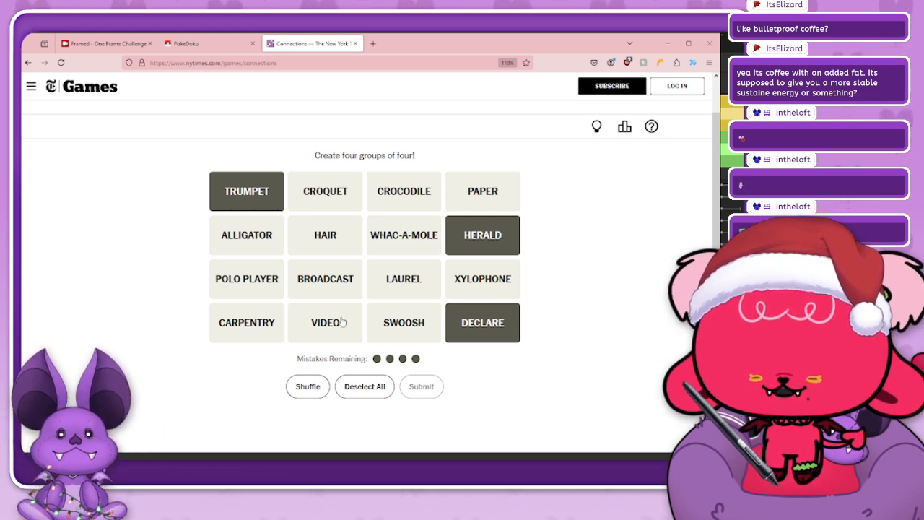
pyautogui.click(459, 319)
pyautogui.click(462, 233)
pyautogui.click(232, 190)
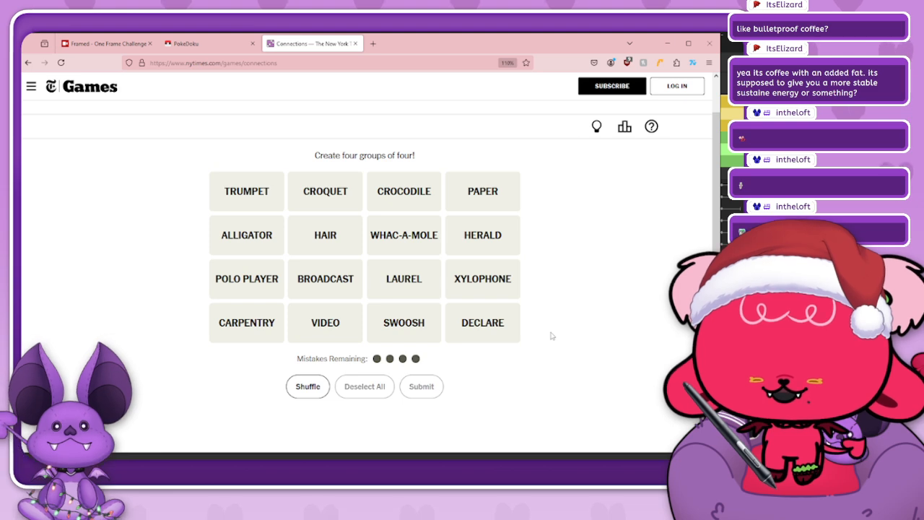
# - Shuffle the sixteen word tiles, and try pairing WHAC-A-MOLE with CROCODILE before clearing both
pyautogui.click(306, 385)
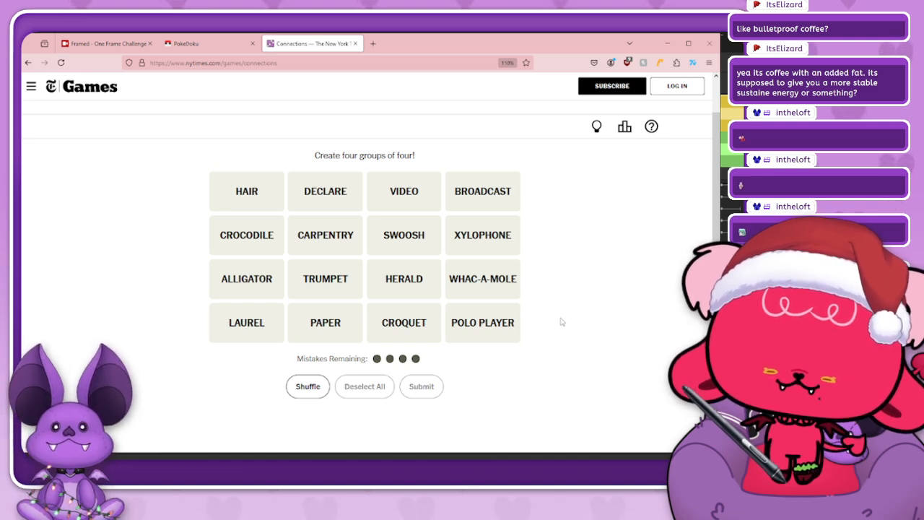
pyautogui.click(477, 288)
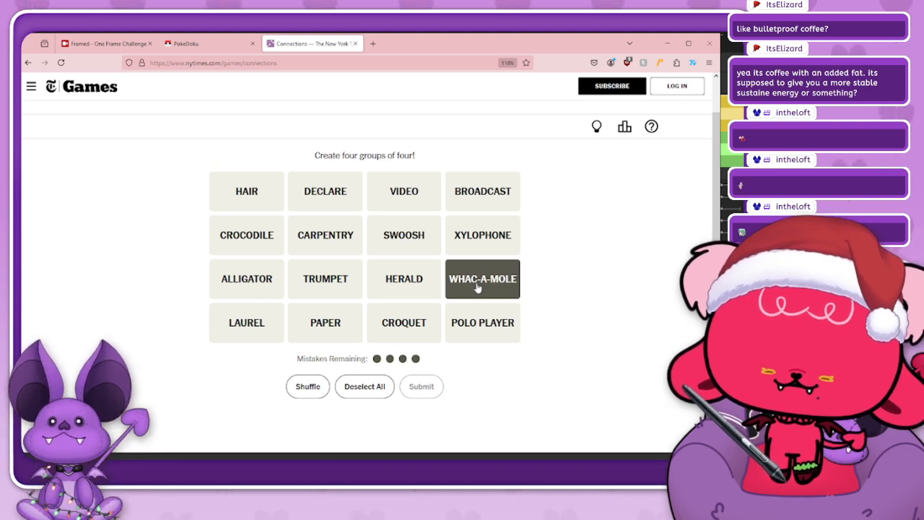
pyautogui.click(236, 233)
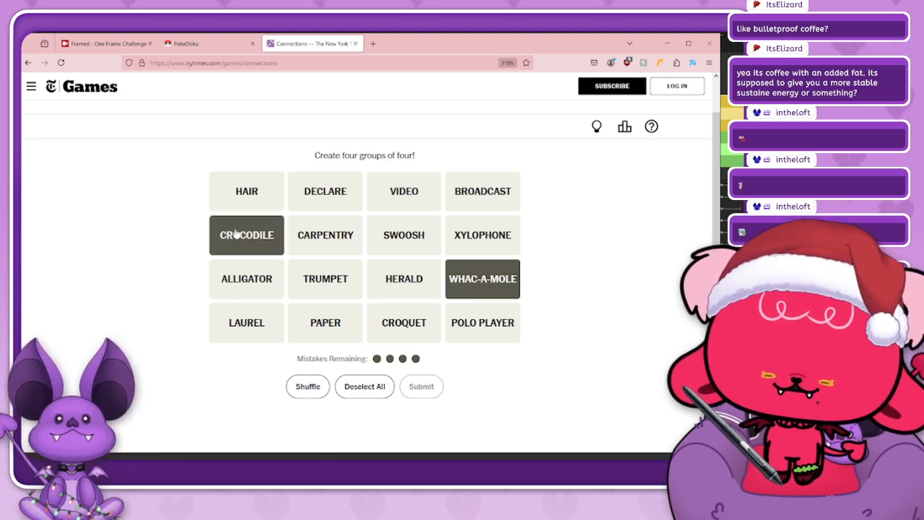
pyautogui.click(235, 233)
pyautogui.click(238, 234)
pyautogui.click(460, 273)
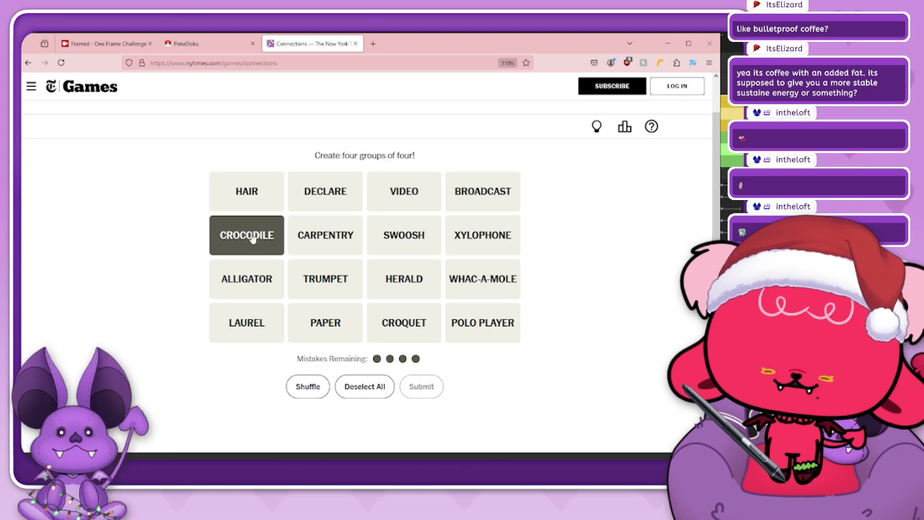
pyautogui.click(251, 239)
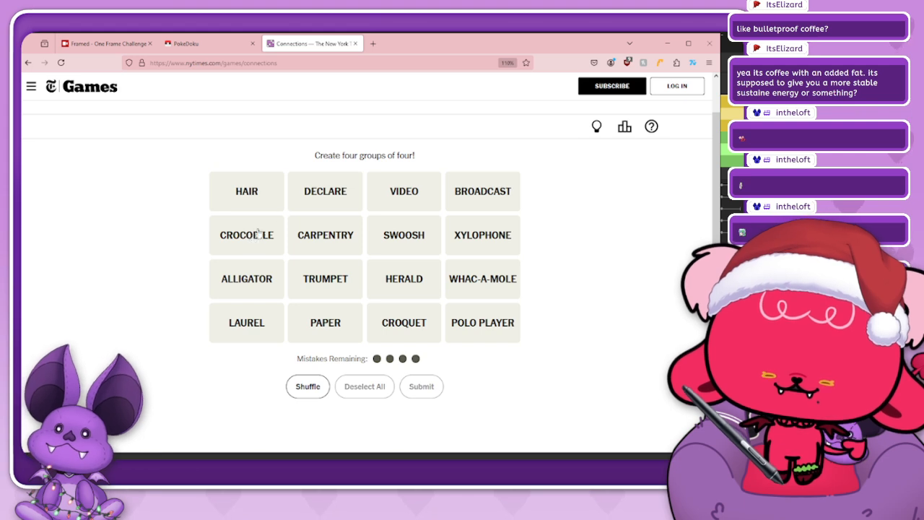
# - Submit DECLARE, TRUMPET, HERALD and PAPER as a group guess
pyautogui.click(324, 192)
pyautogui.click(329, 283)
pyautogui.click(402, 285)
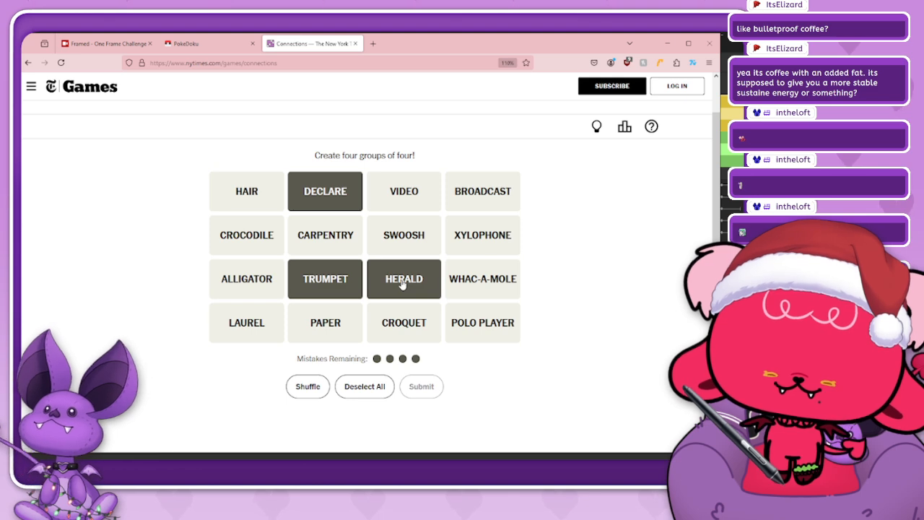
pyautogui.click(326, 323)
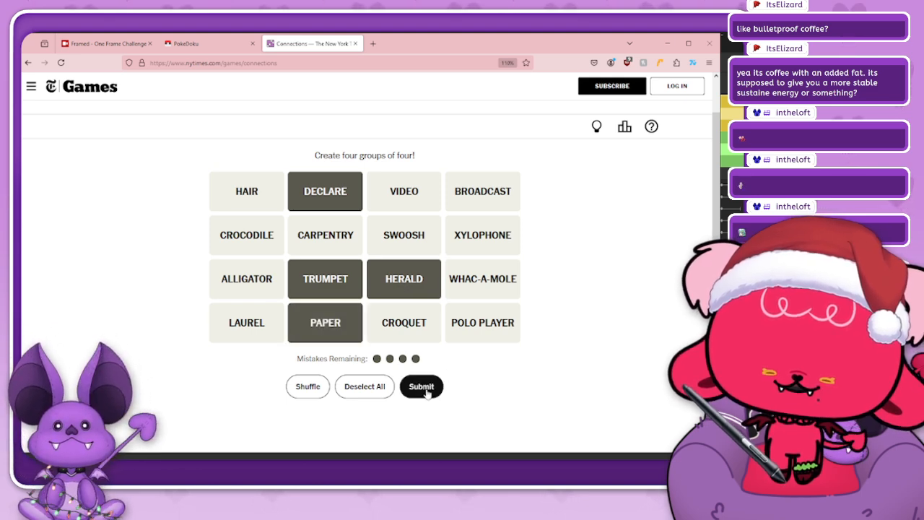
pyautogui.click(424, 386)
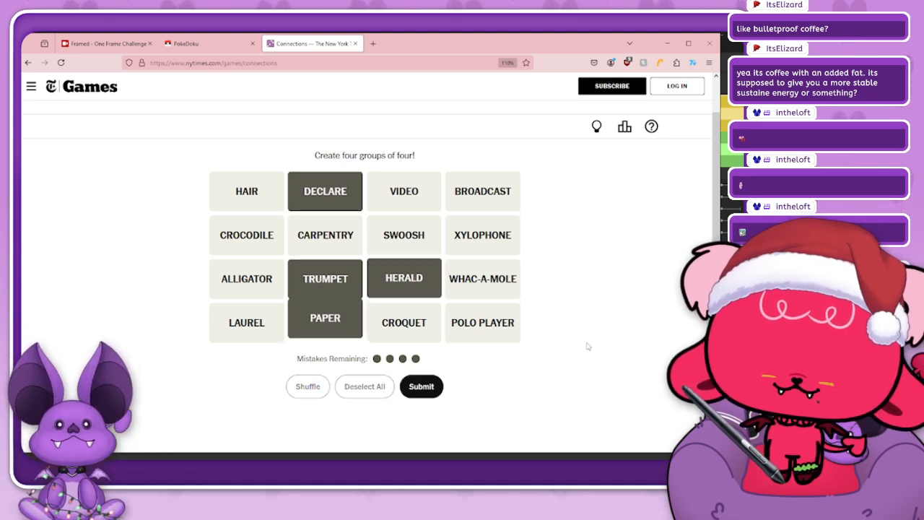
# - Replace PAPER with BROADCAST in the selected group and submit the guess
pyautogui.click(326, 330)
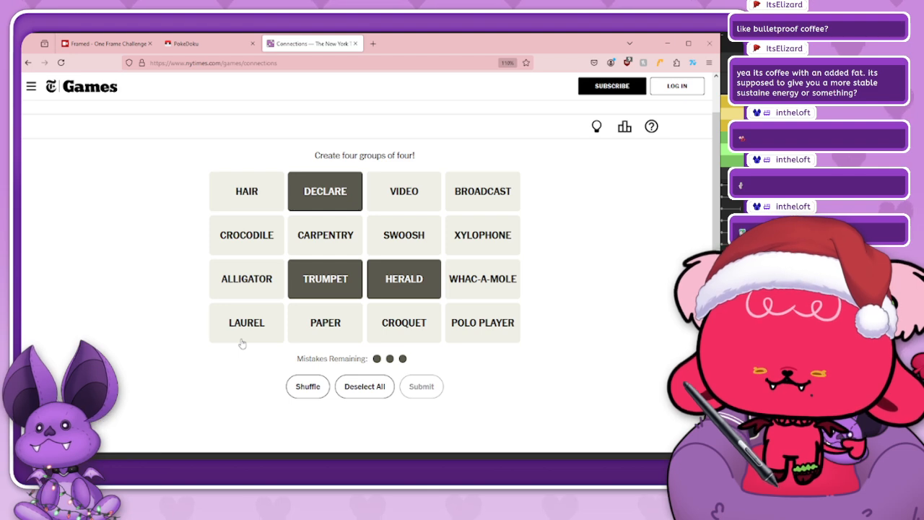
pyautogui.click(482, 193)
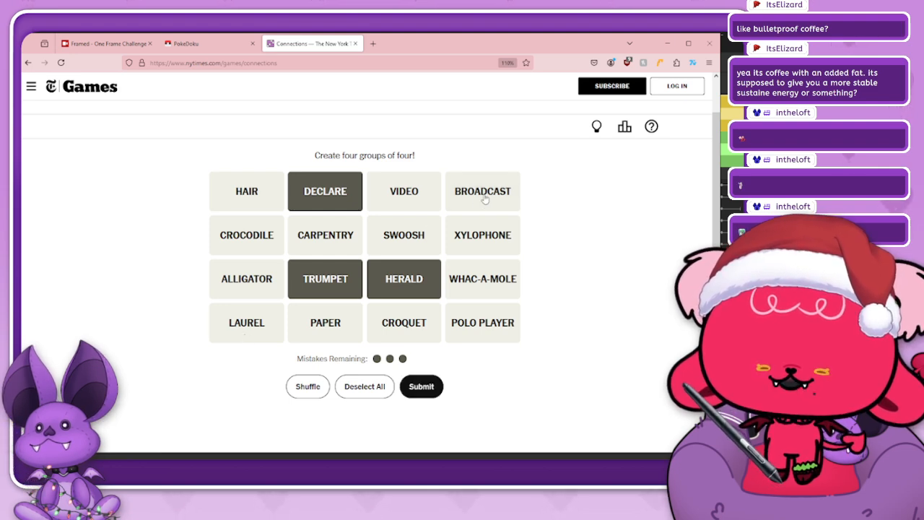
pyautogui.click(422, 386)
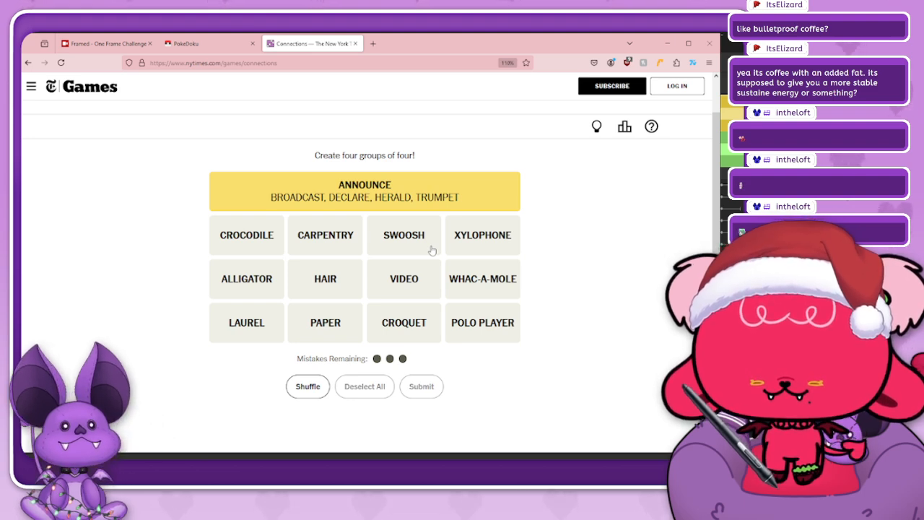
# - Shuffle the twelve remaining tiles, and try PAPER, HAIR and ALLIGATOR together before clearing the selection
pyautogui.click(320, 387)
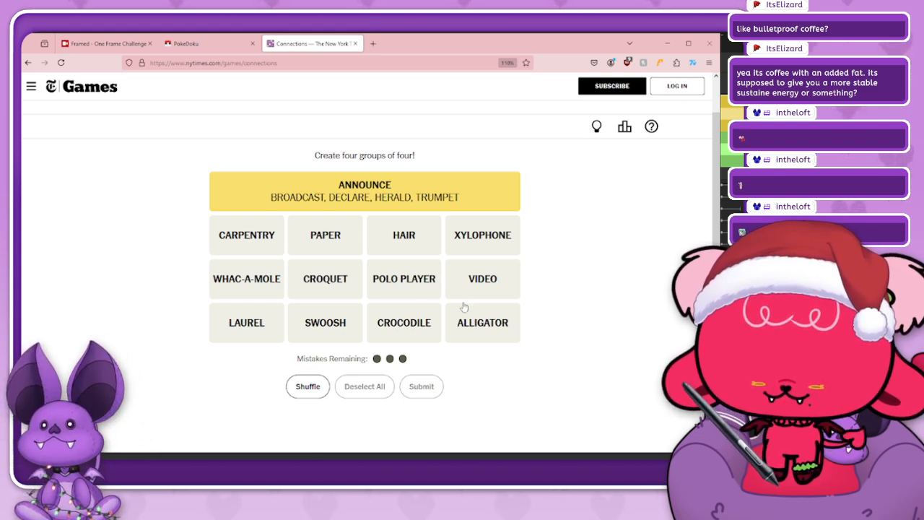
pyautogui.click(326, 245)
pyautogui.click(405, 243)
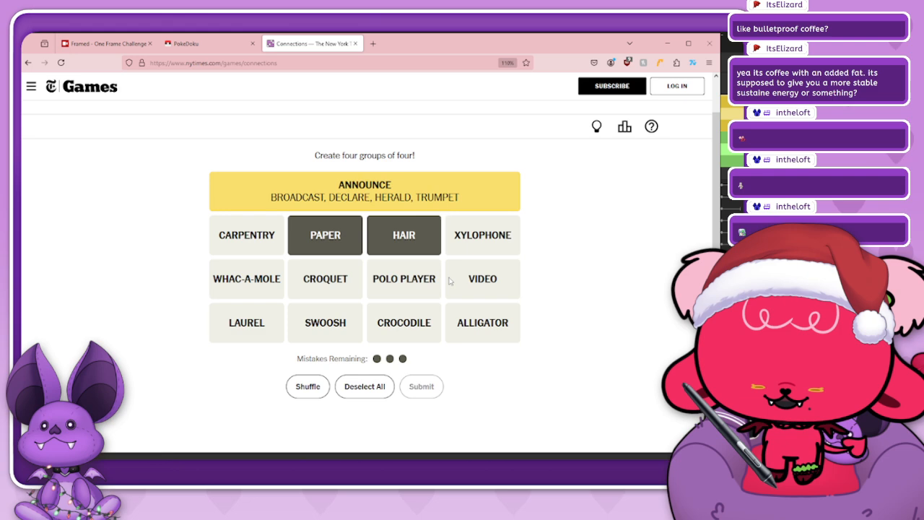
pyautogui.click(507, 338)
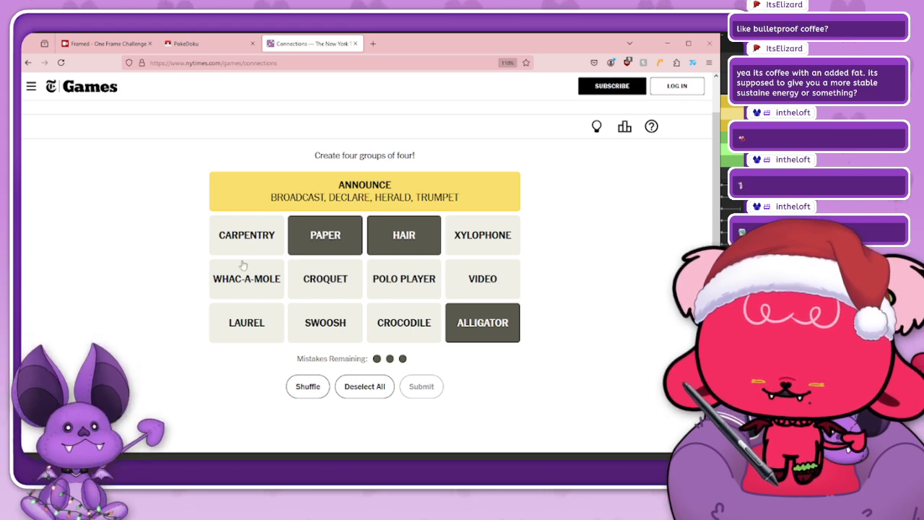
pyautogui.click(337, 238)
pyautogui.click(415, 241)
pyautogui.click(497, 341)
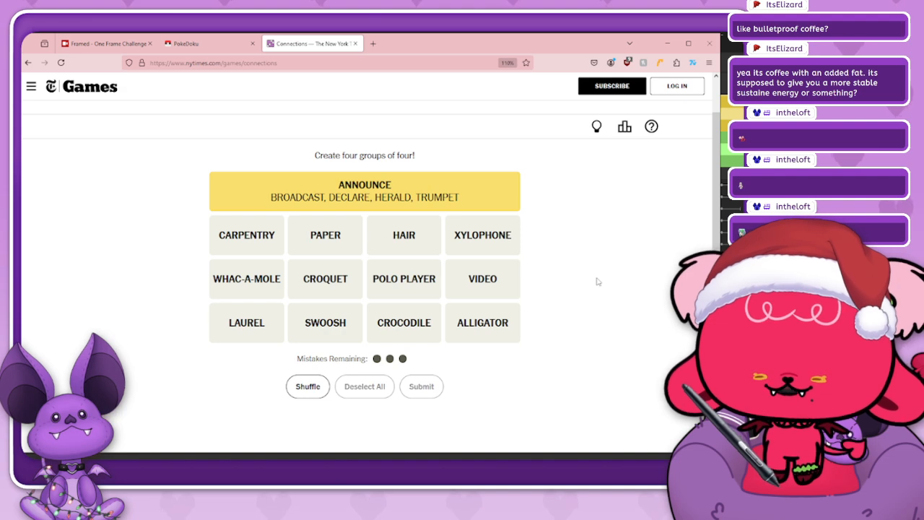
# - Submit CARPENTRY, PAPER, HAIR and ALLIGATOR as a group, and resubmit it with VIDEO in place of CARPENTRY
pyautogui.click(246, 234)
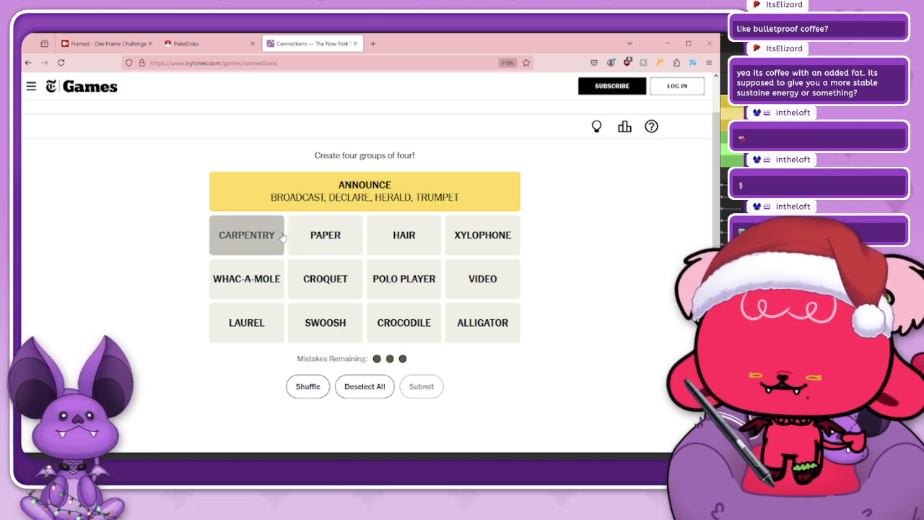
pyautogui.click(325, 235)
pyautogui.click(417, 240)
pyautogui.click(491, 332)
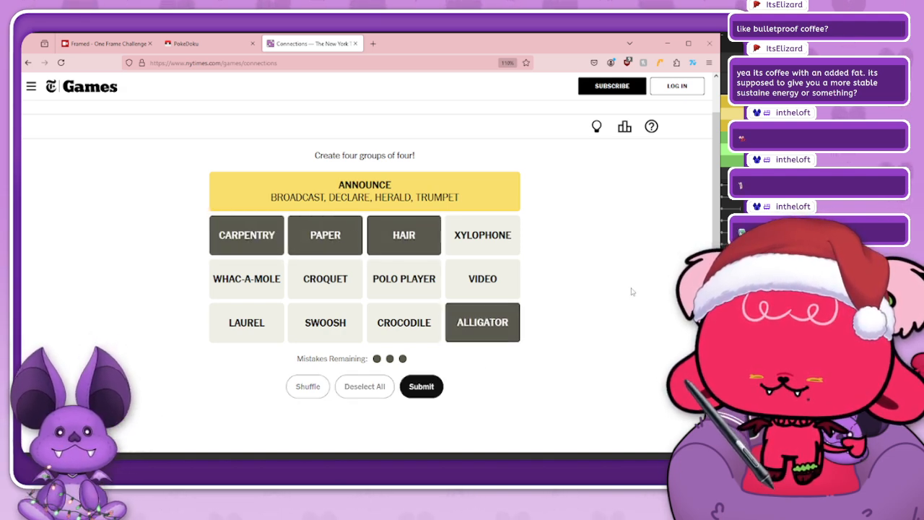
pyautogui.click(256, 248)
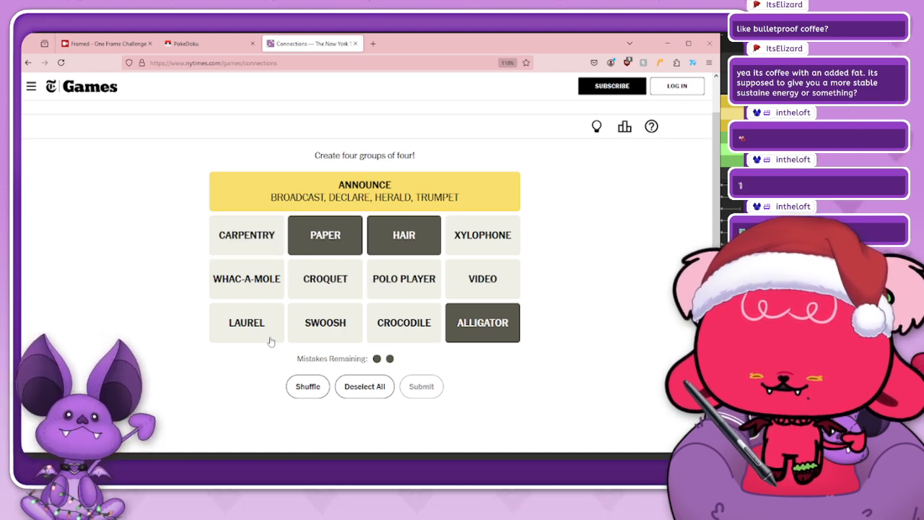
pyautogui.click(462, 294)
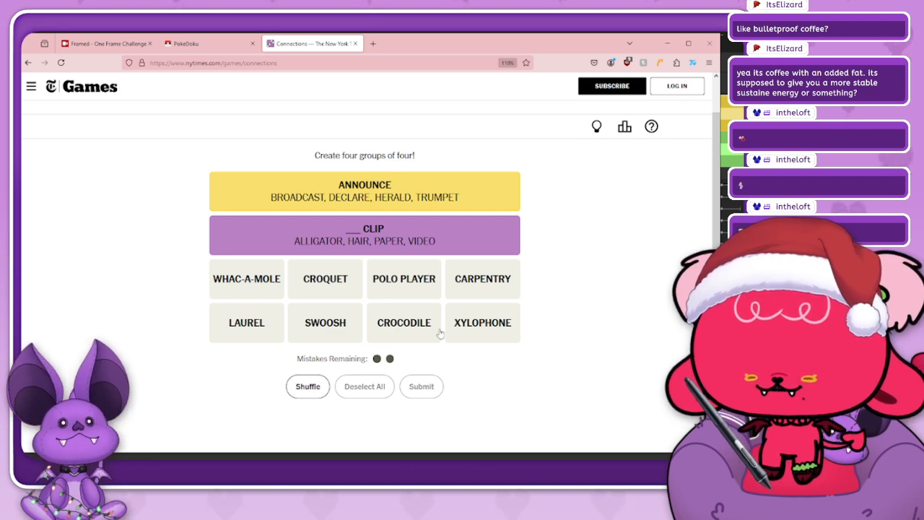
# - Submit CROCODILE, POLO PLAYER, LAUREL and SWOOSH as a group guess
pyautogui.click(413, 334)
pyautogui.click(421, 283)
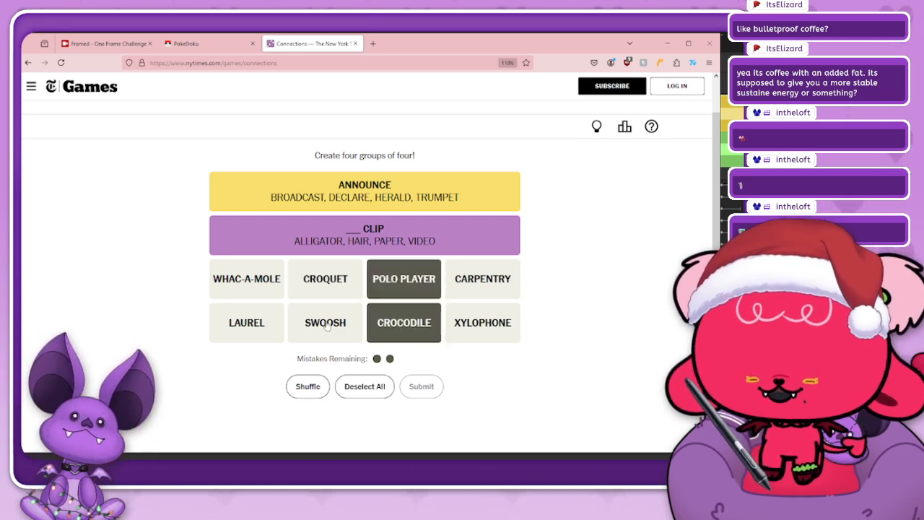
pyautogui.click(258, 334)
pyautogui.click(339, 336)
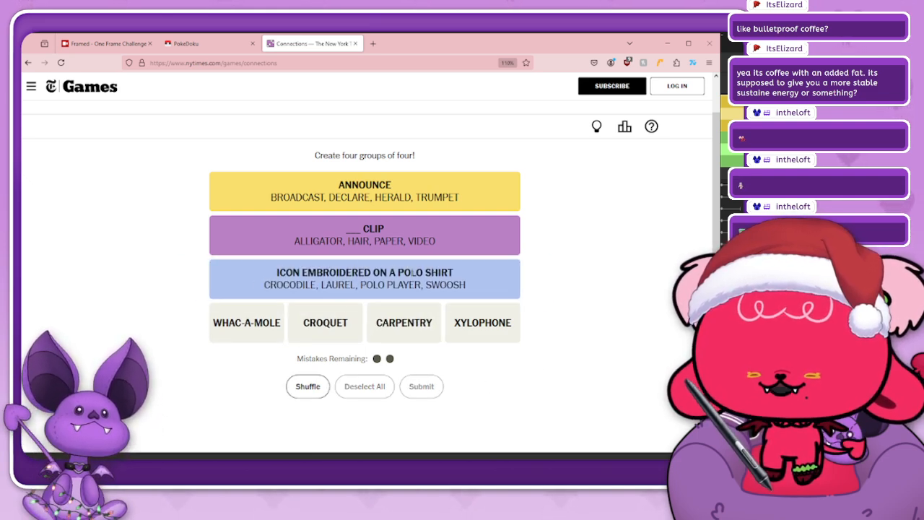
# - Submit the last four tiles, WHAC-A-MOLE, CROQUET, CARPENTRY and XYLOPHONE, as a group and return from the results to the puzzle
pyautogui.click(254, 336)
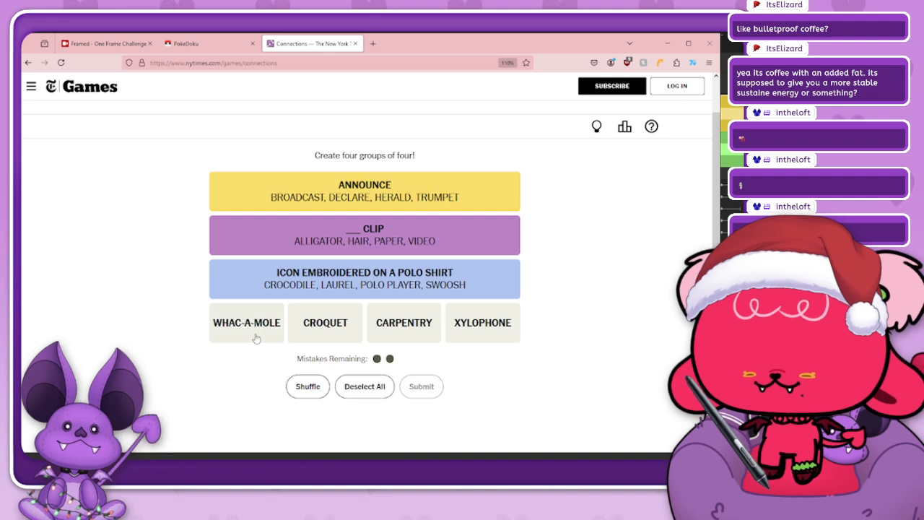
pyautogui.click(352, 326)
pyautogui.click(401, 333)
pyautogui.click(474, 337)
pyautogui.click(436, 389)
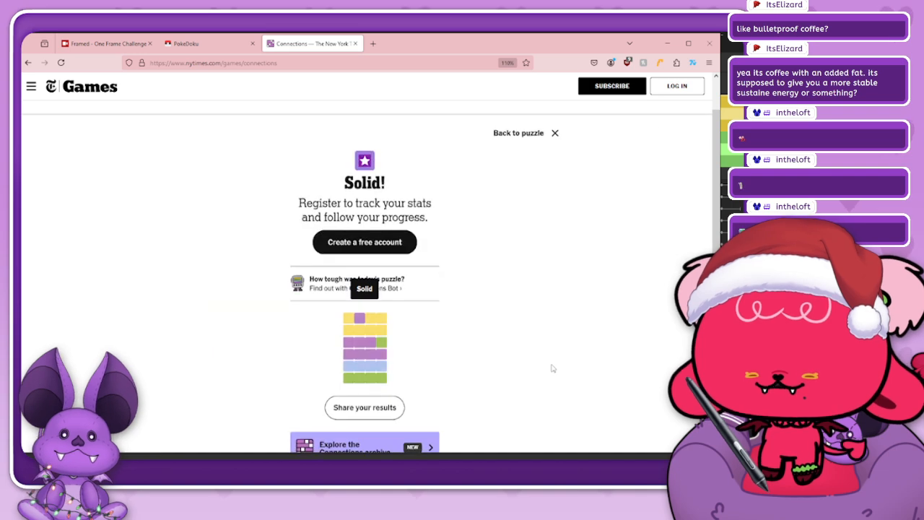
pyautogui.click(554, 134)
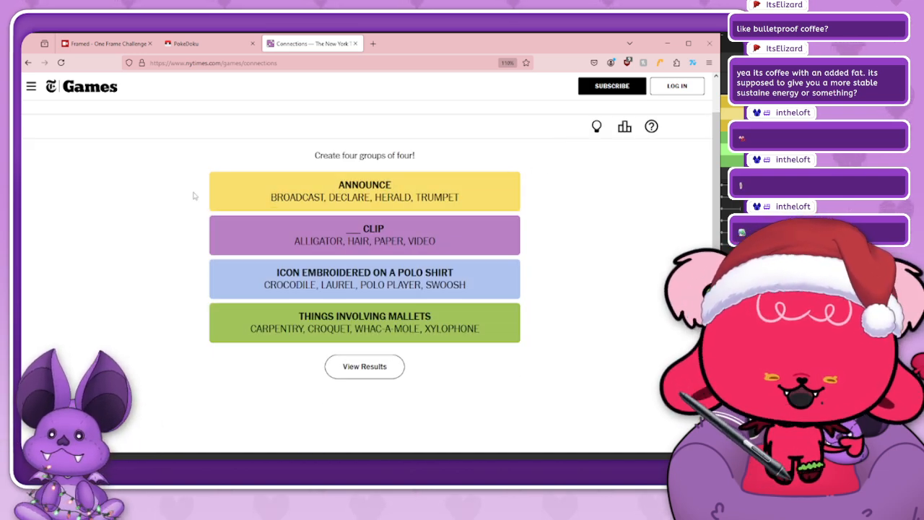
# - Switch to the Strands game and start the December 2, 2024 puzzle
pyautogui.click(33, 88)
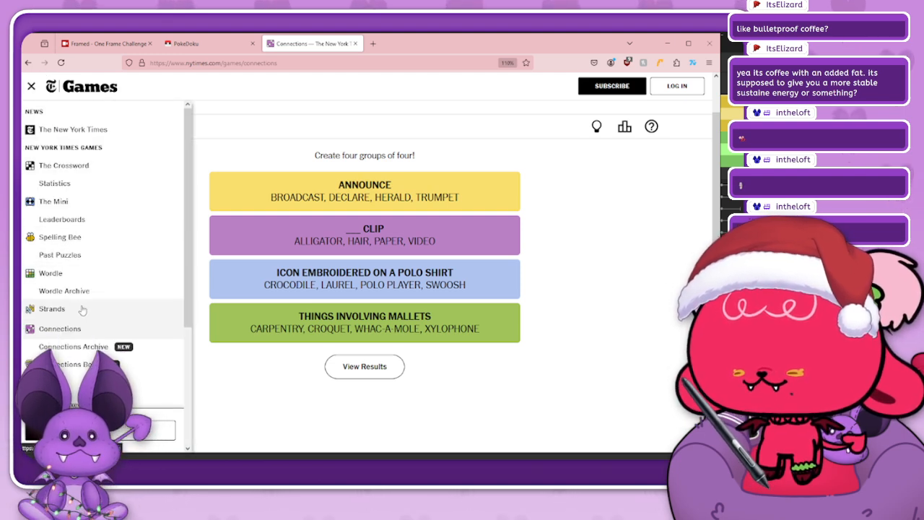
pyautogui.click(52, 308)
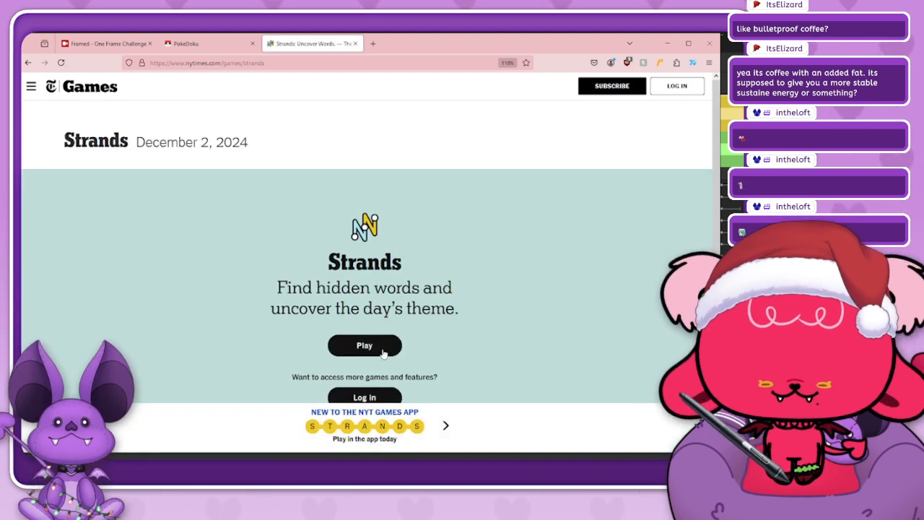
pyautogui.click(383, 352)
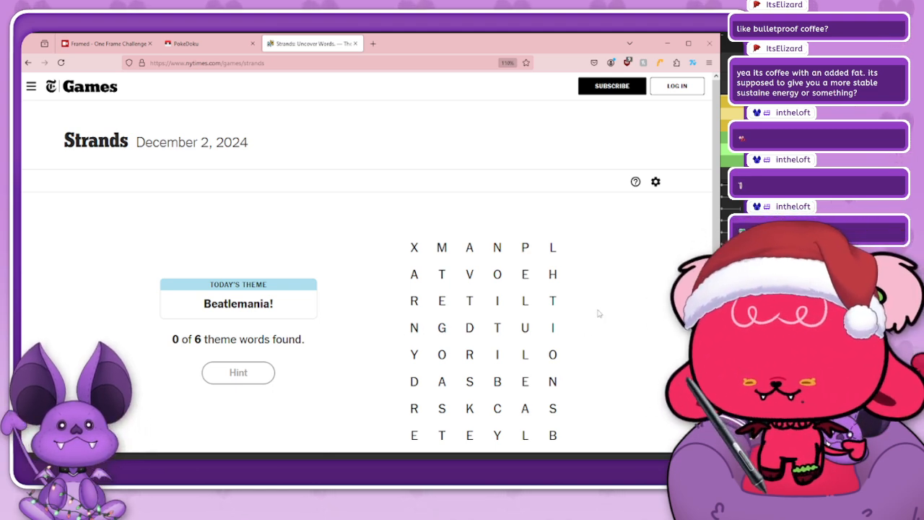
pyautogui.scroll(-1, 602, 309)
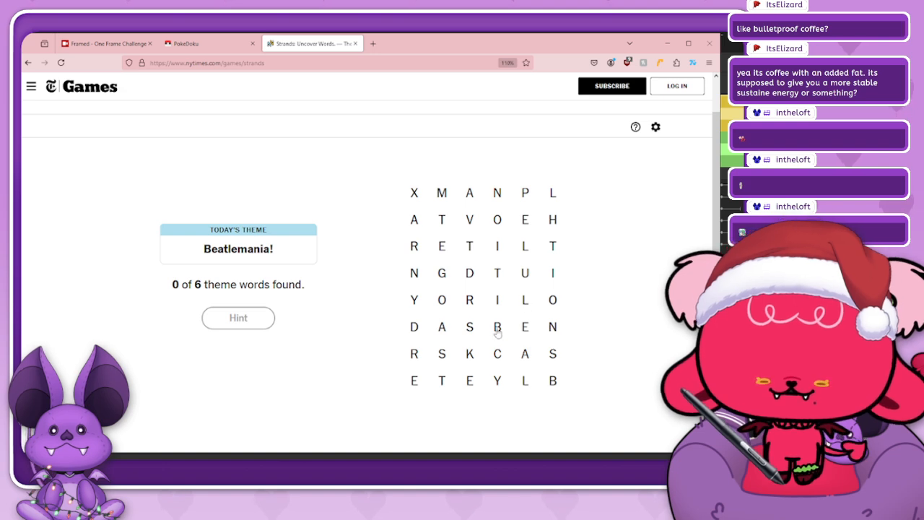
# - Trace the words BEANS, BASE, TITLE and ROAD in the letter grid to earn a hint
pyautogui.moveTo(497, 326)
pyautogui.mouseDown()
pyautogui.moveTo(527, 352)
pyautogui.moveTo(551, 328)
pyautogui.moveTo(552, 353)
pyautogui.mouseUp()
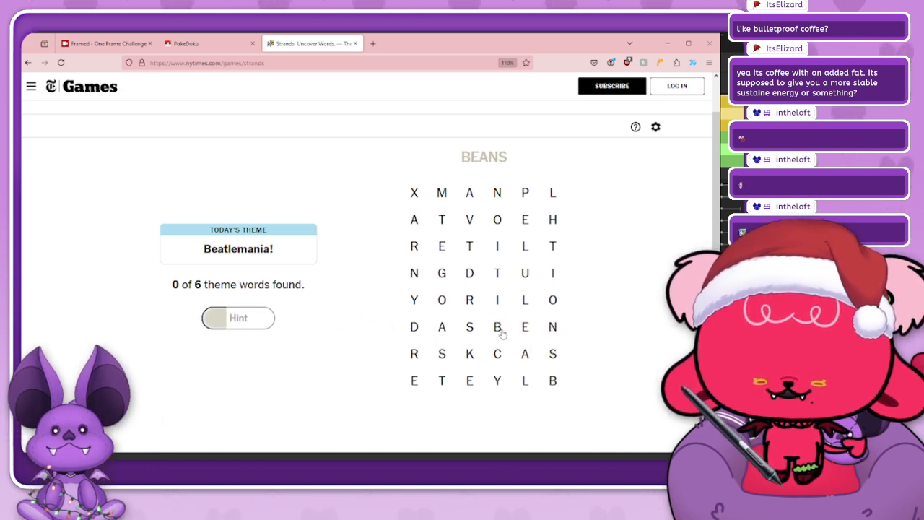
pyautogui.moveTo(502, 333)
pyautogui.mouseDown()
pyautogui.moveTo(524, 350)
pyautogui.moveTo(552, 354)
pyautogui.moveTo(528, 326)
pyautogui.moveTo(534, 361)
pyautogui.moveTo(546, 346)
pyautogui.moveTo(524, 326)
pyautogui.mouseUp()
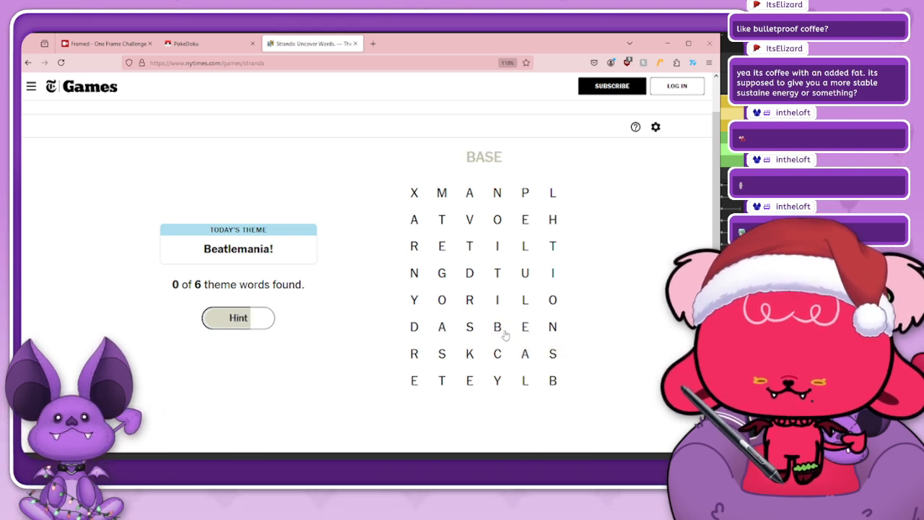
pyautogui.moveTo(205, 247); pyautogui.dragTo(280, 253)
pyautogui.click(258, 249)
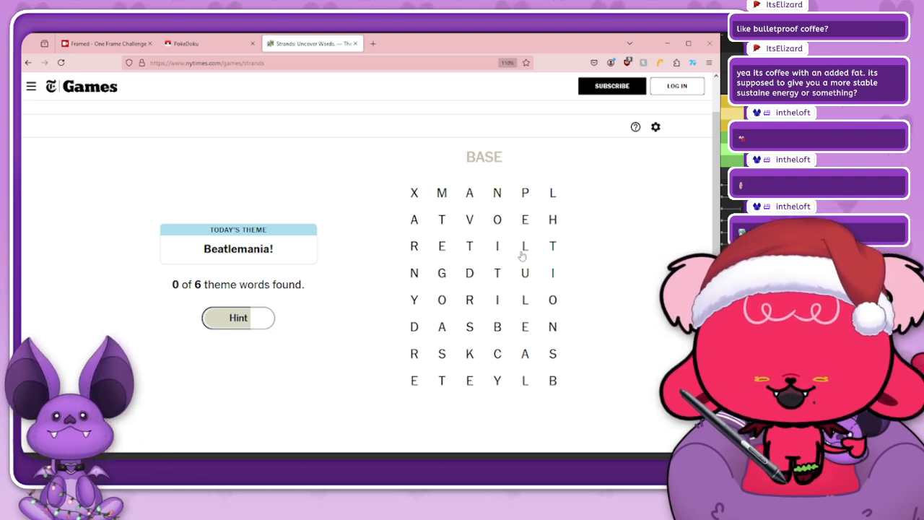
pyautogui.moveTo(470, 248)
pyautogui.mouseDown()
pyautogui.moveTo(502, 252)
pyautogui.moveTo(525, 311)
pyautogui.moveTo(493, 265)
pyautogui.moveTo(539, 313)
pyautogui.moveTo(496, 274)
pyautogui.moveTo(525, 327)
pyautogui.mouseUp()
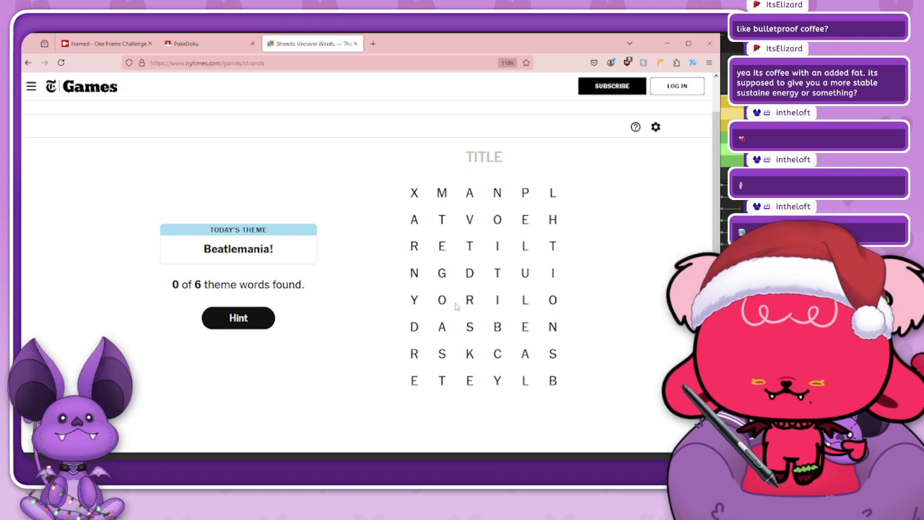
pyautogui.moveTo(469, 300)
pyautogui.mouseDown()
pyautogui.moveTo(442, 326)
pyautogui.moveTo(413, 326)
pyautogui.mouseUp()
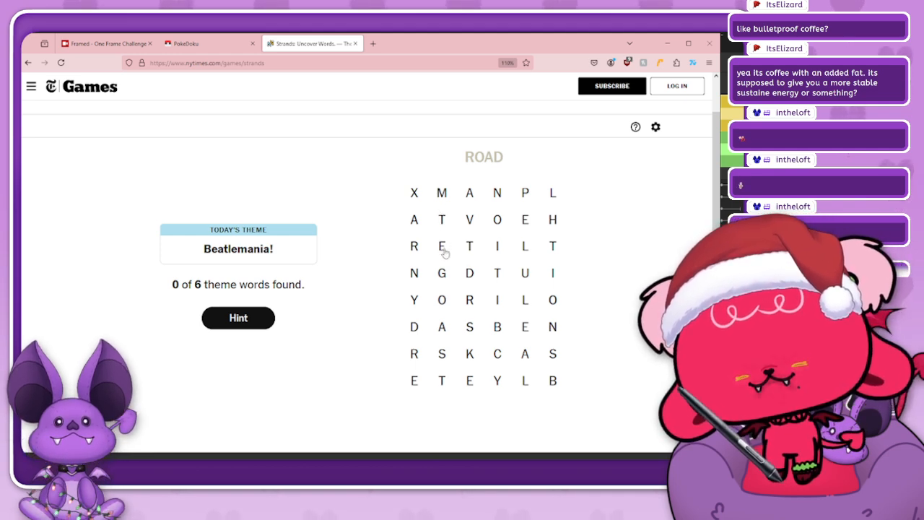
# - Use a hint and trace the theme words HELP, REVOLUTION and TAXMAN in the letter grid
pyautogui.click(237, 319)
pyautogui.moveTo(553, 219)
pyautogui.mouseDown()
pyautogui.moveTo(555, 197)
pyautogui.moveTo(537, 195)
pyautogui.moveTo(561, 224)
pyautogui.moveTo(535, 223)
pyautogui.moveTo(553, 201)
pyautogui.moveTo(525, 195)
pyautogui.mouseUp()
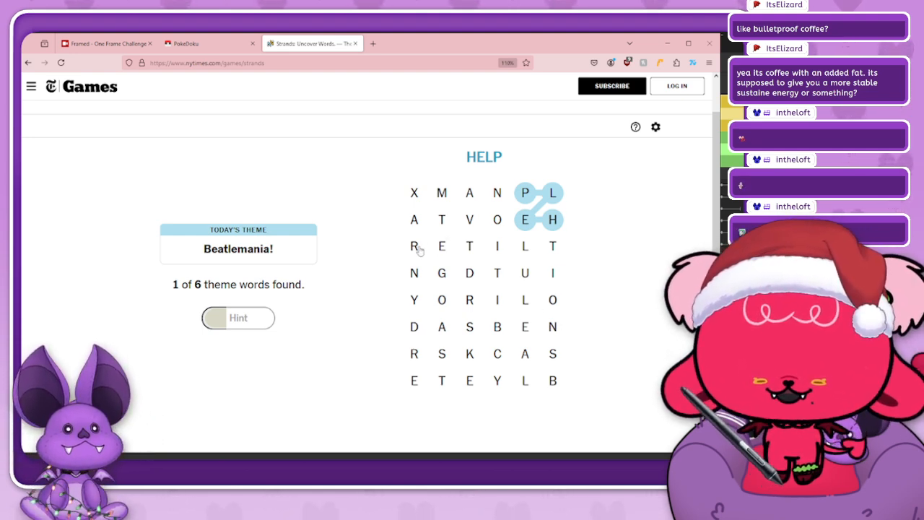
pyautogui.moveTo(414, 247)
pyautogui.mouseDown()
pyautogui.moveTo(472, 229)
pyautogui.moveTo(444, 254)
pyautogui.moveTo(470, 226)
pyautogui.moveTo(434, 260)
pyautogui.moveTo(448, 239)
pyautogui.moveTo(488, 218)
pyautogui.moveTo(471, 219)
pyautogui.moveTo(495, 219)
pyautogui.moveTo(524, 244)
pyautogui.moveTo(533, 277)
pyautogui.moveTo(549, 251)
pyautogui.moveTo(552, 326)
pyautogui.mouseUp()
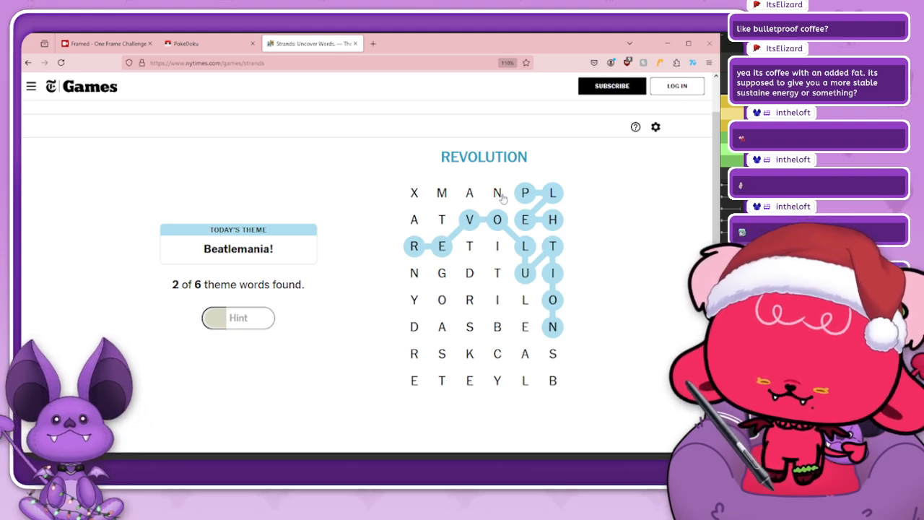
pyautogui.moveTo(441, 220)
pyautogui.mouseDown()
pyautogui.moveTo(407, 205)
pyautogui.moveTo(498, 193)
pyautogui.mouseUp()
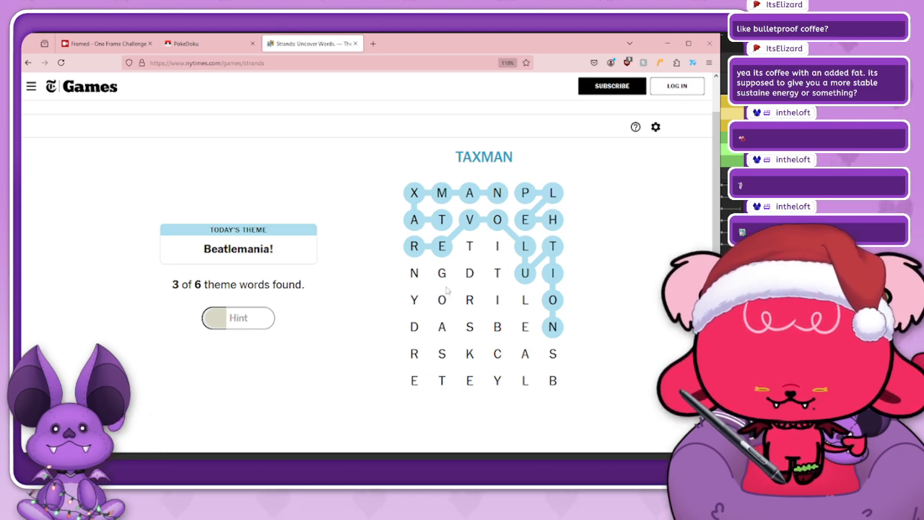
# - Trace GOADS to earn a hint, use the hint, and trace the theme word BLACKBIRD
pyautogui.moveTo(442, 272)
pyautogui.mouseDown()
pyautogui.moveTo(442, 326)
pyautogui.moveTo(413, 327)
pyautogui.moveTo(442, 326)
pyautogui.moveTo(450, 368)
pyautogui.mouseUp()
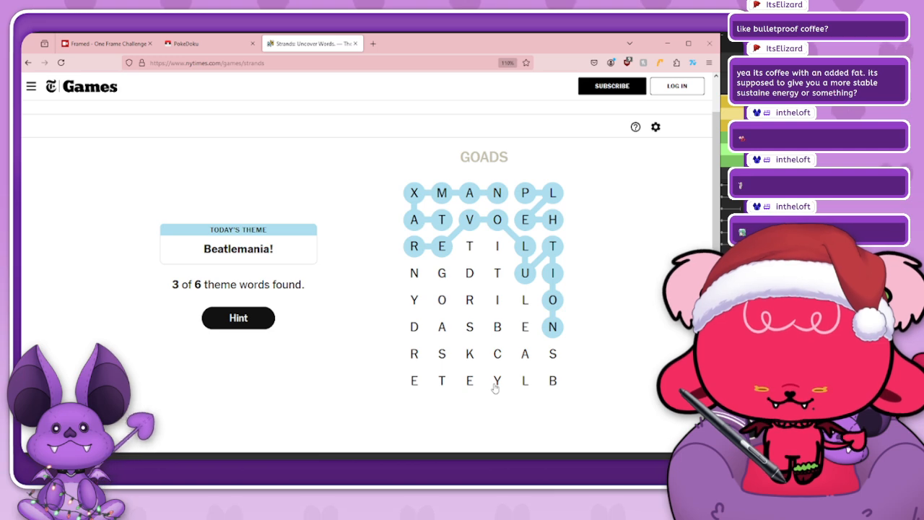
pyautogui.click(235, 319)
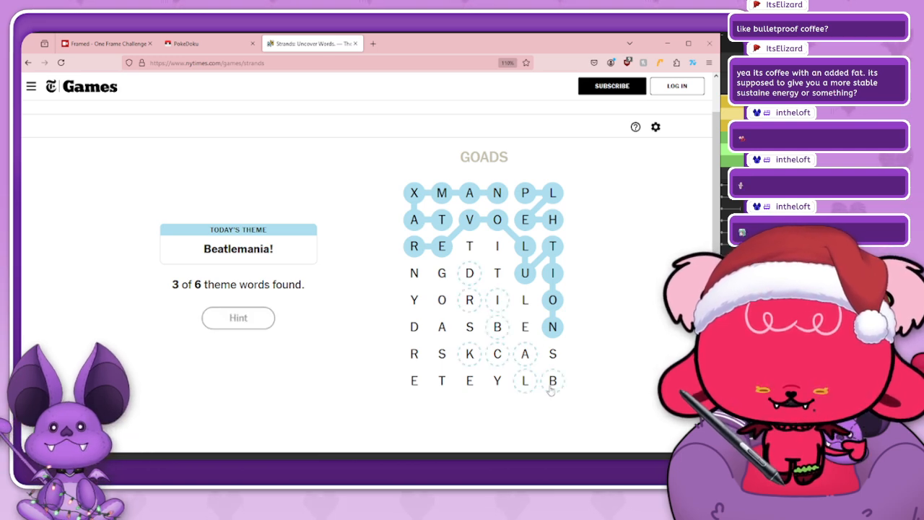
pyautogui.moveTo(552, 382)
pyautogui.mouseDown()
pyautogui.moveTo(522, 383)
pyautogui.moveTo(521, 365)
pyautogui.moveTo(475, 355)
pyautogui.moveTo(498, 330)
pyautogui.moveTo(472, 351)
pyautogui.moveTo(497, 344)
pyautogui.moveTo(489, 355)
pyautogui.moveTo(500, 332)
pyautogui.moveTo(473, 358)
pyautogui.moveTo(503, 306)
pyautogui.moveTo(482, 306)
pyautogui.moveTo(469, 272)
pyautogui.mouseUp()
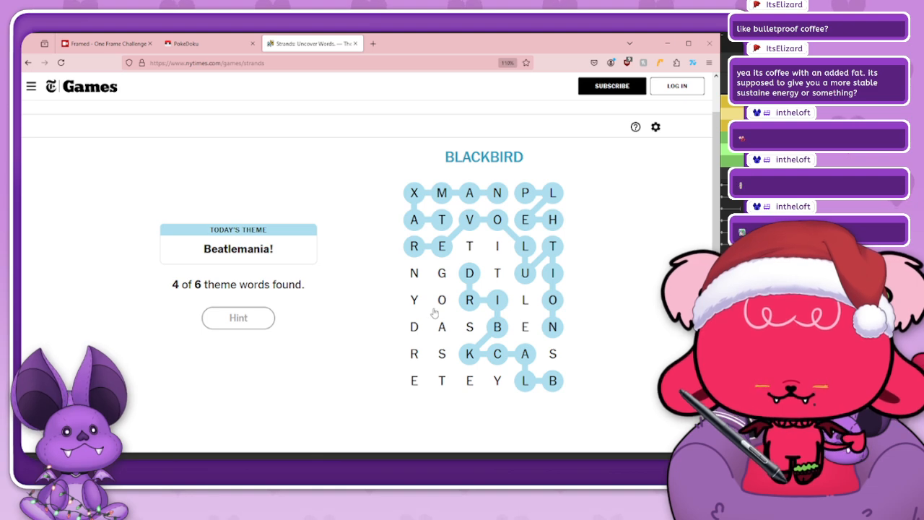
# - Trace the spangram SONGTITLES and the last theme word YESTERDAY in the letter grid
pyautogui.moveTo(469, 326)
pyautogui.mouseDown()
pyautogui.moveTo(414, 280)
pyautogui.moveTo(440, 276)
pyautogui.moveTo(484, 243)
pyautogui.moveTo(553, 354)
pyautogui.mouseUp()
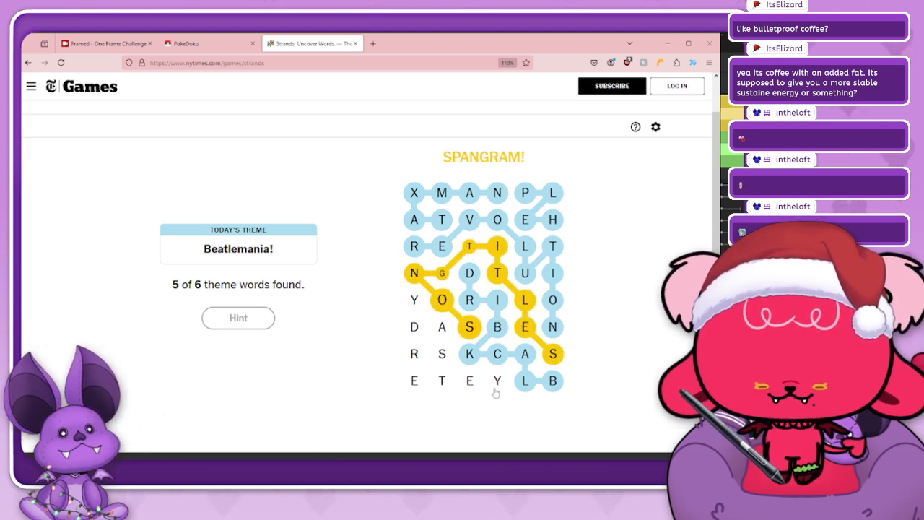
pyautogui.moveTo(498, 383)
pyautogui.mouseDown()
pyautogui.moveTo(467, 379)
pyautogui.moveTo(441, 356)
pyautogui.moveTo(441, 383)
pyautogui.moveTo(416, 383)
pyautogui.moveTo(410, 359)
pyautogui.moveTo(439, 327)
pyautogui.moveTo(425, 330)
pyautogui.moveTo(451, 328)
pyautogui.moveTo(414, 299)
pyautogui.mouseUp()
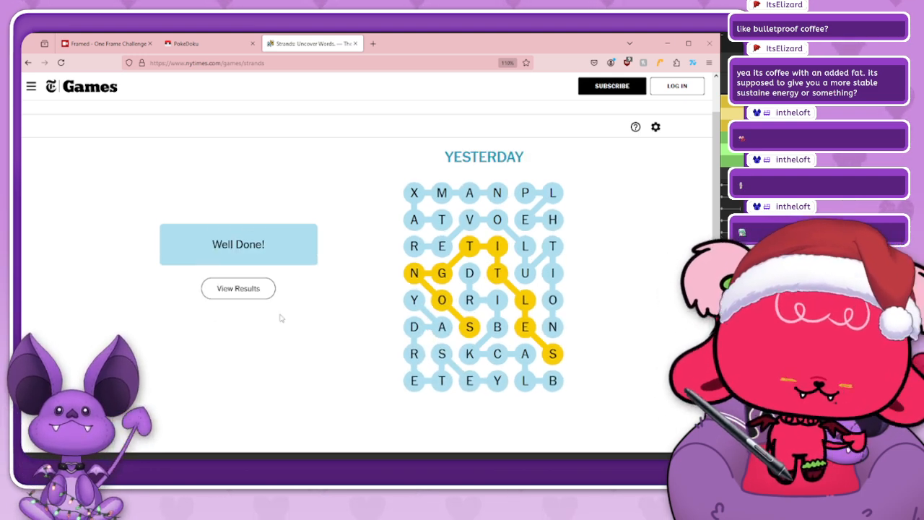
pyautogui.rightClick(396, 133)
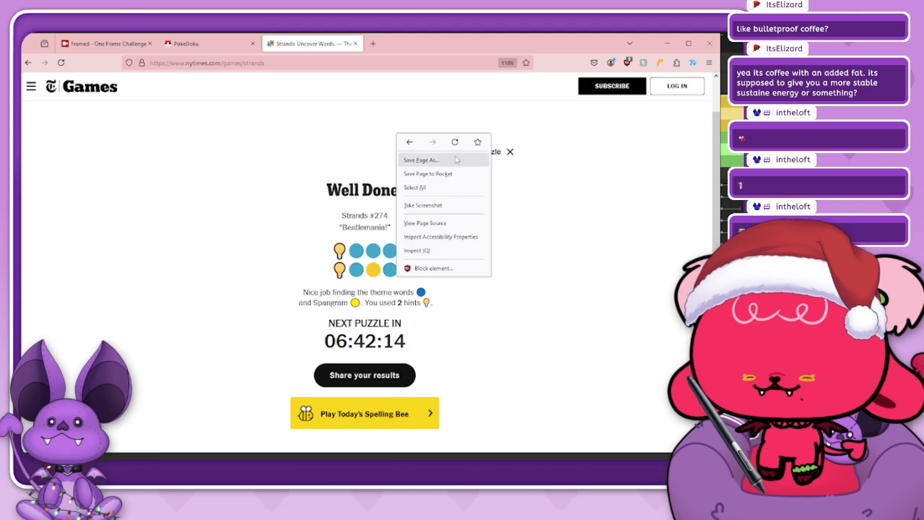
pyautogui.click(456, 158)
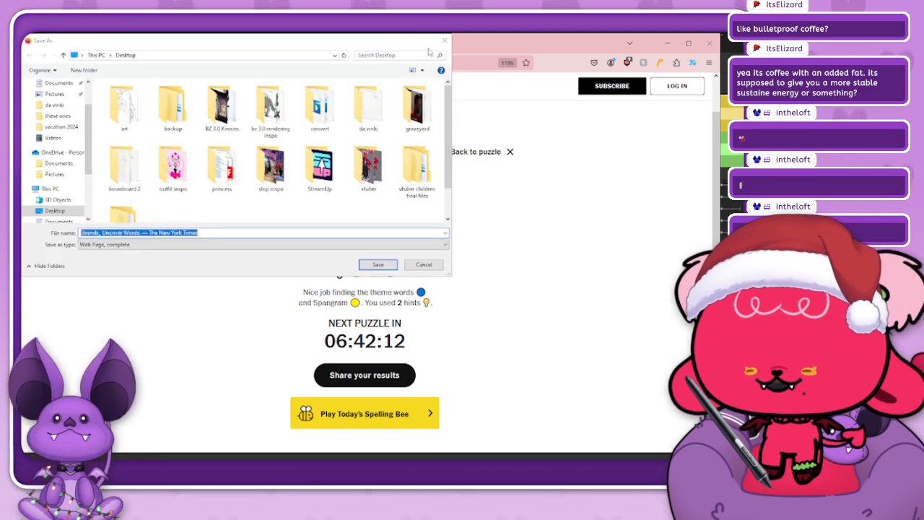
pyautogui.click(444, 41)
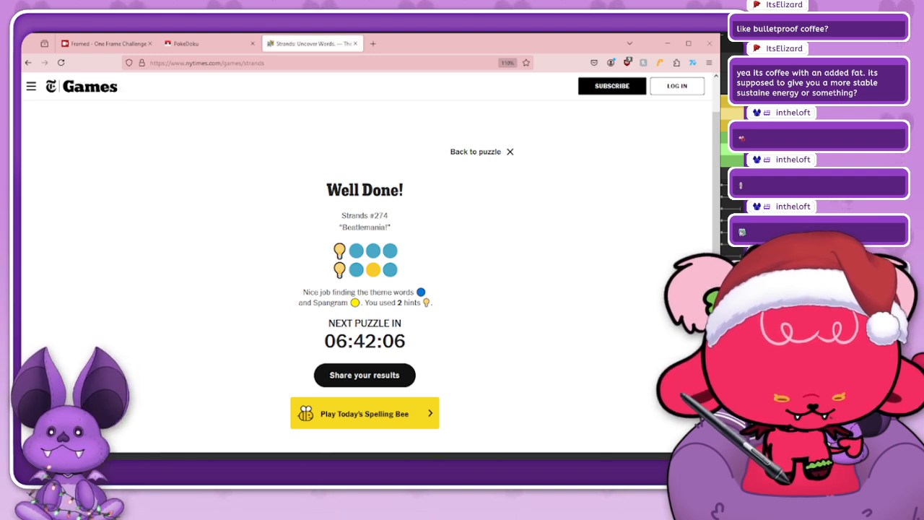
# - Switch to the Mini Crossword and start the December 2, 2024 puzzle without an account
pyautogui.click(31, 85)
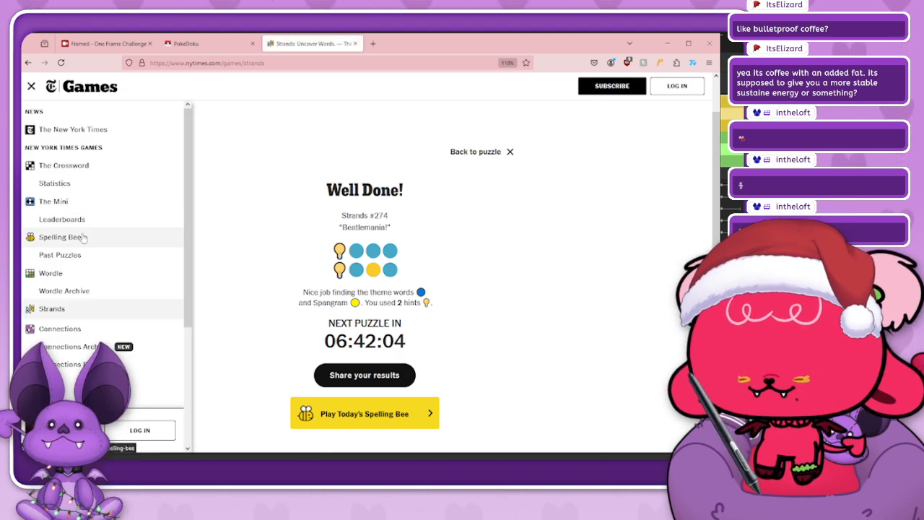
pyautogui.click(92, 200)
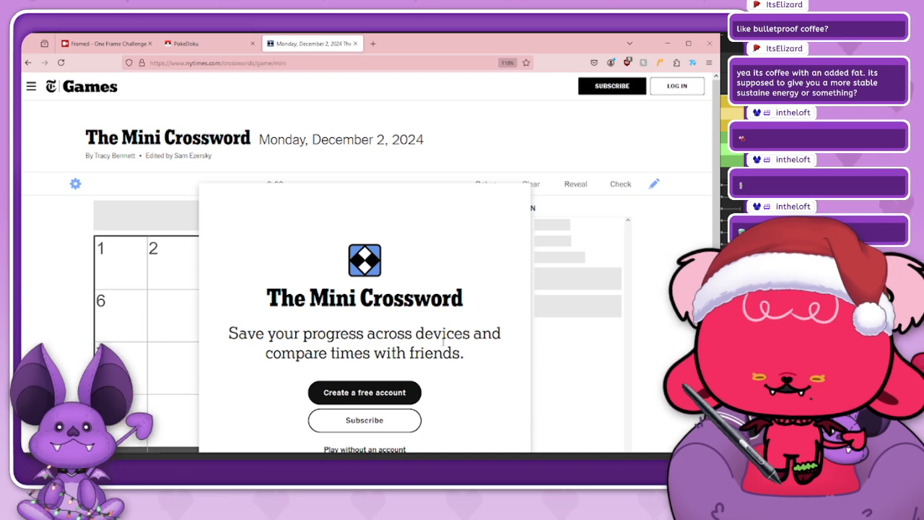
pyautogui.click(380, 397)
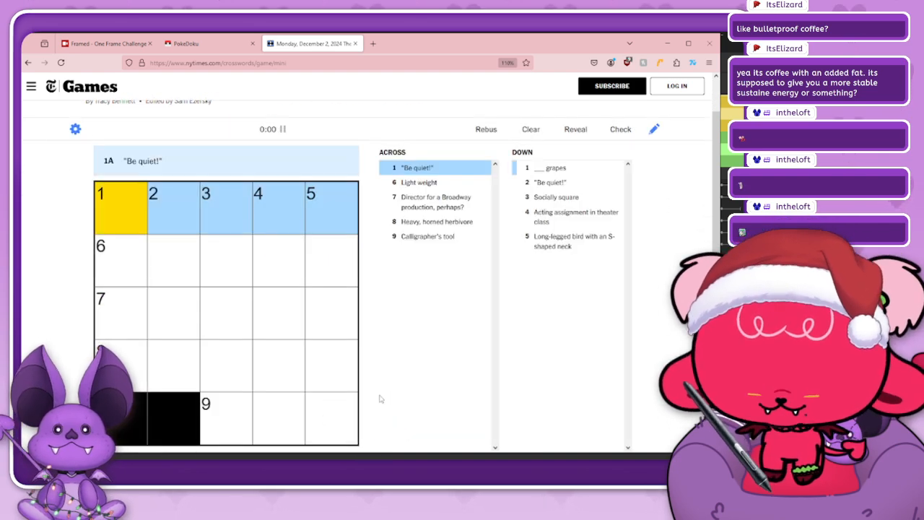
# - Fill in SHUSH at 1 Across and OUNCE at 6 Across
pyautogui.write('shush')
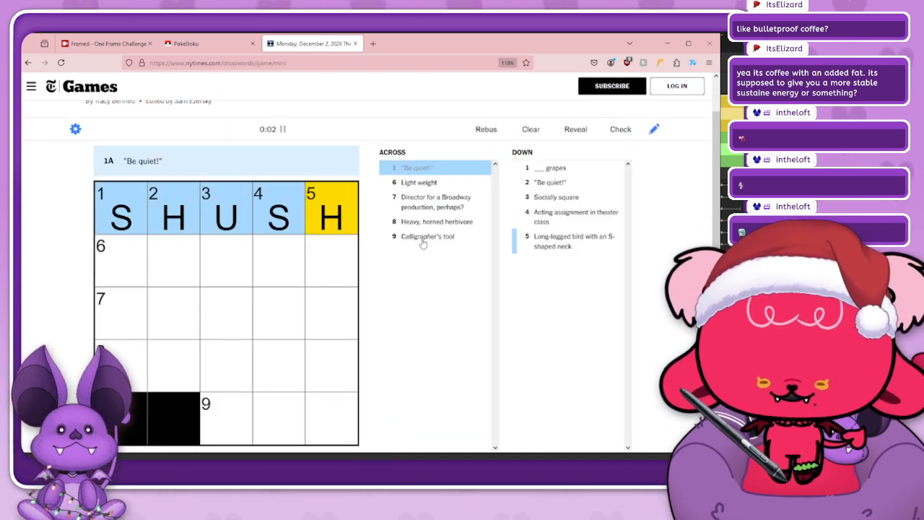
pyautogui.click(442, 185)
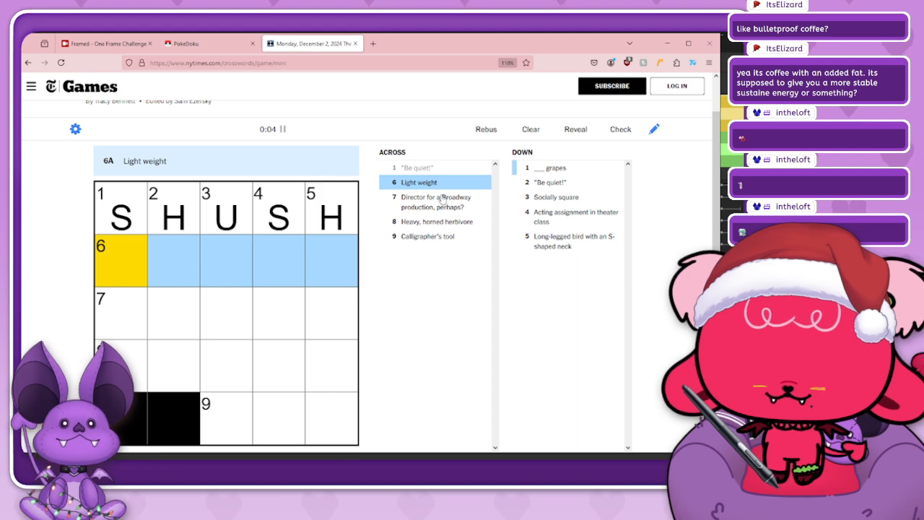
pyautogui.click(443, 200)
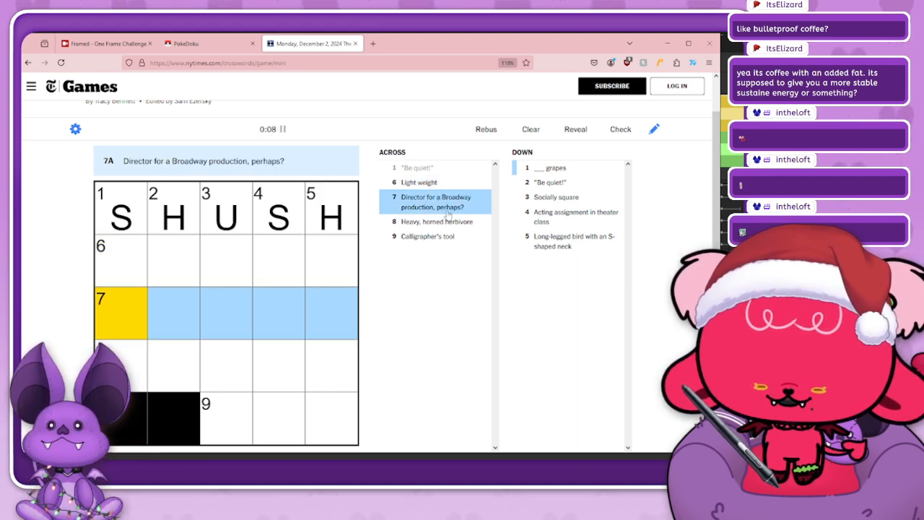
pyautogui.click(432, 185)
pyautogui.write('OUNCE')
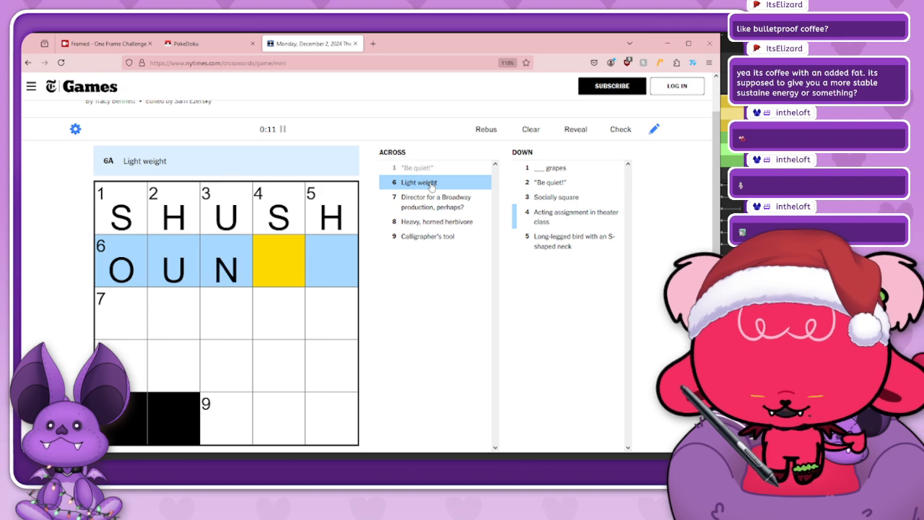
# - Try MOOSE at 8 Across and MAP at 9 Across
pyautogui.click(438, 202)
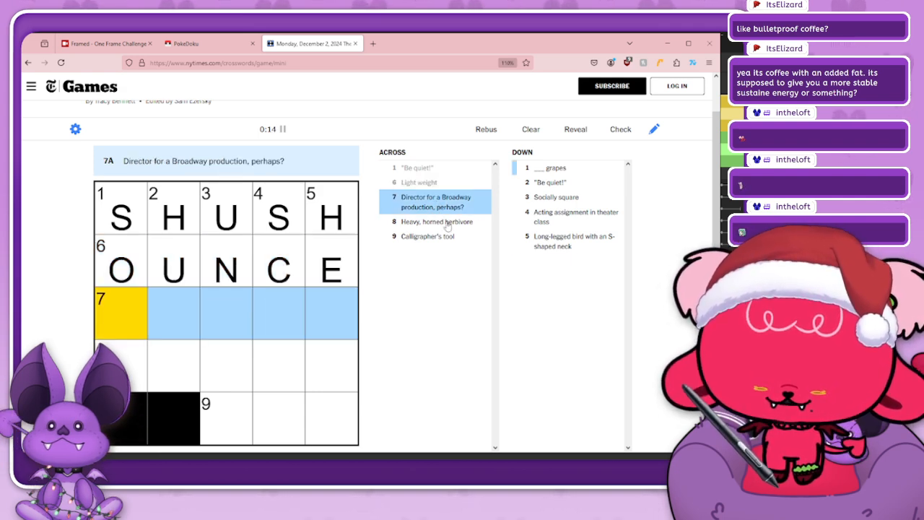
pyautogui.click(448, 226)
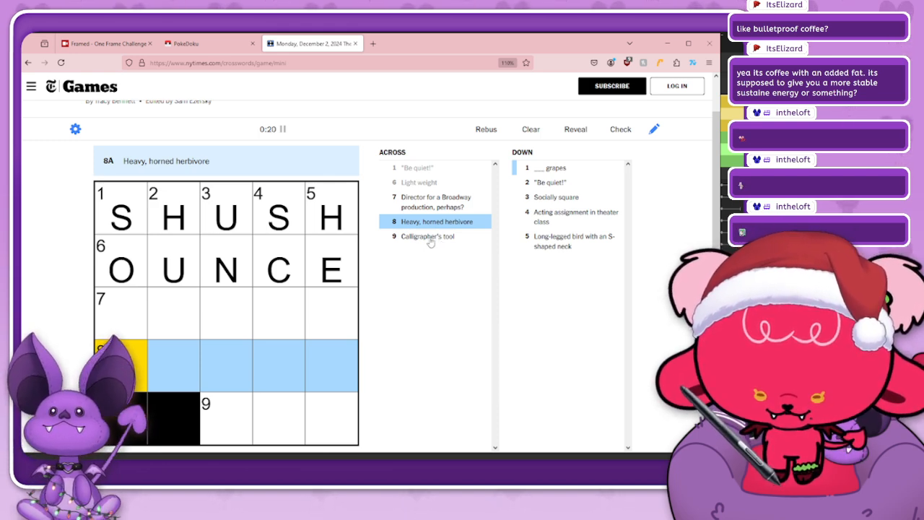
pyautogui.click(428, 238)
pyautogui.click(442, 222)
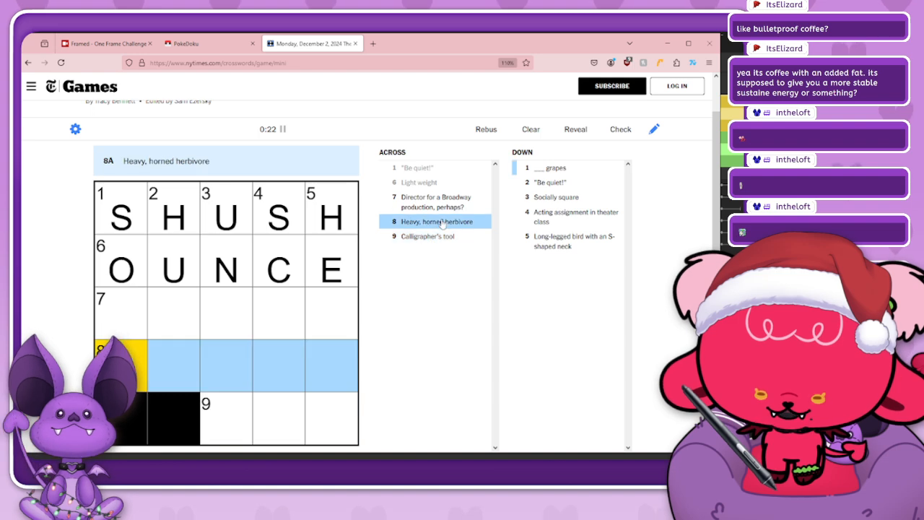
pyautogui.write('MOOSE')
pyautogui.click(456, 236)
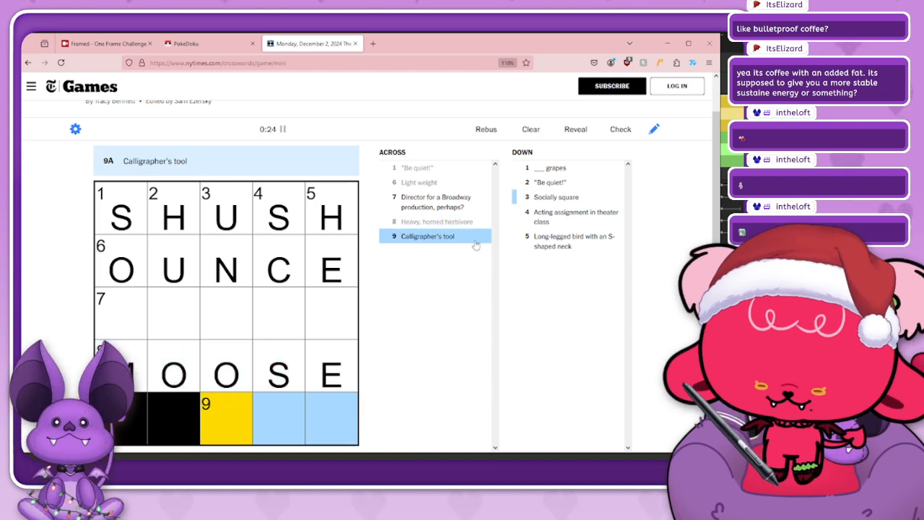
pyautogui.write('MAP')
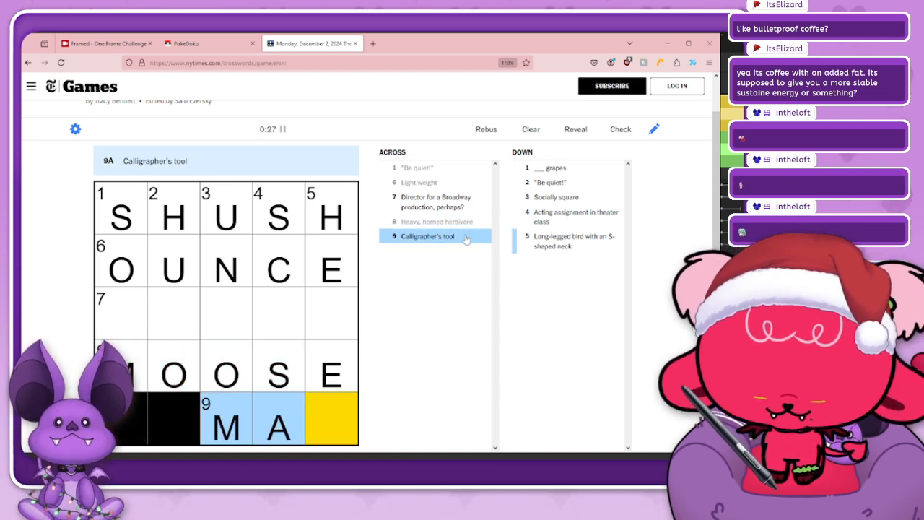
# - Complete SOUR at 1 Down and clear the remaining letters of MOOSE from 8 Across
pyautogui.click(562, 171)
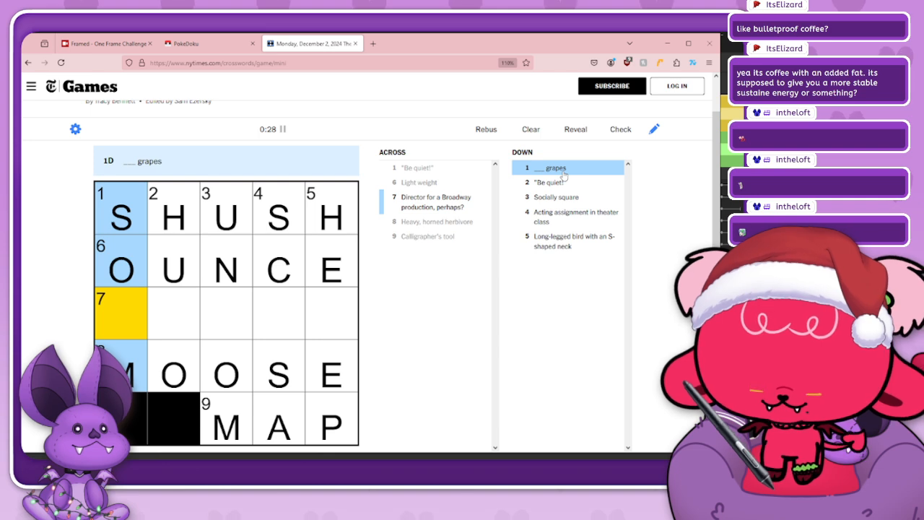
pyautogui.write('U')
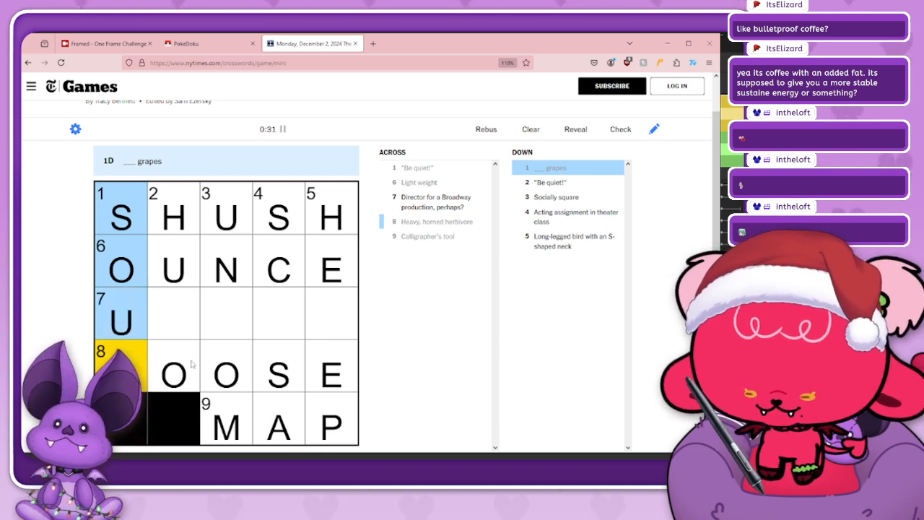
pyautogui.write('R')
pyautogui.click(332, 373)
pyautogui.click(332, 373)
pyautogui.press('BackSpace')
pyautogui.press('BackSpace')
pyautogui.press('BackSpace')
pyautogui.press('BackSpace')
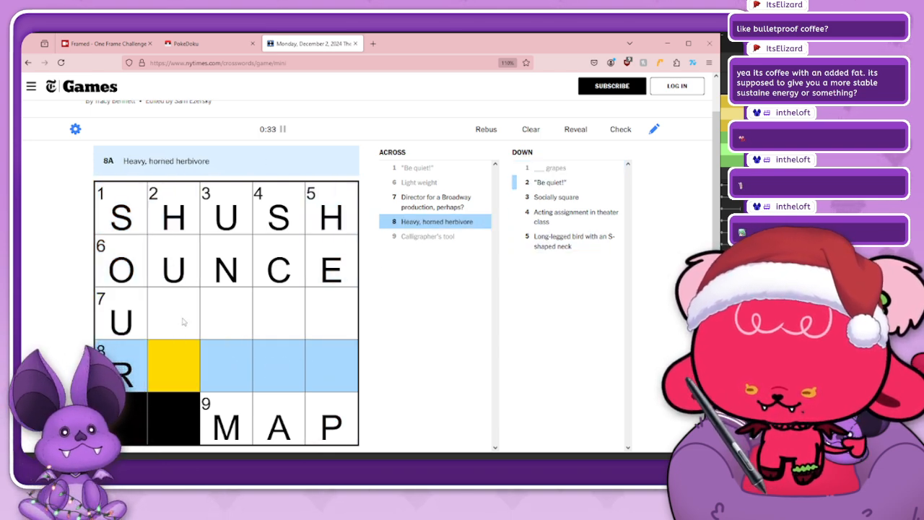
# - Complete HUSH at 2 Down and SCENE at 4 Down
pyautogui.click(183, 322)
pyautogui.write('SH')
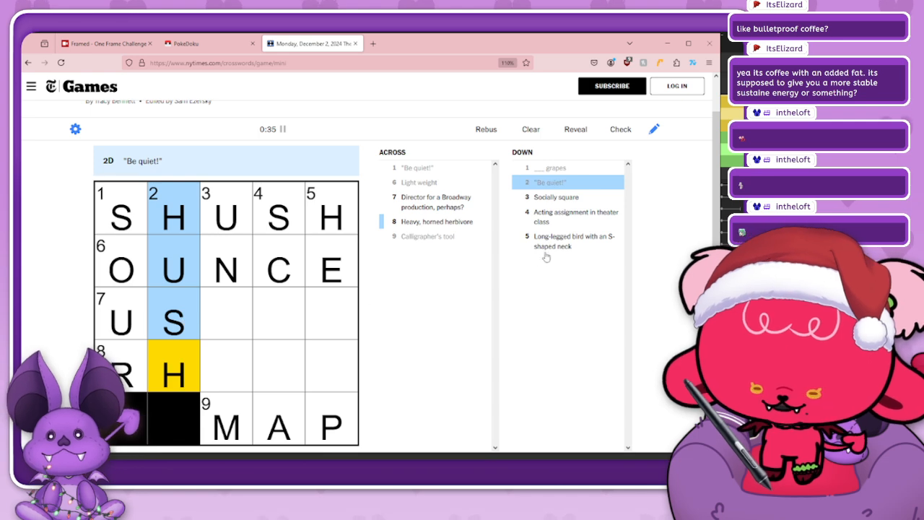
pyautogui.click(560, 198)
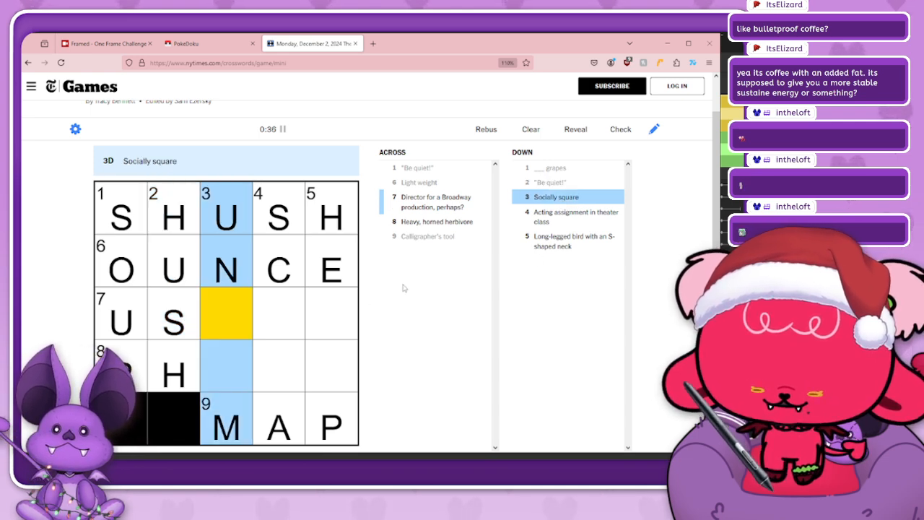
pyautogui.click(605, 220)
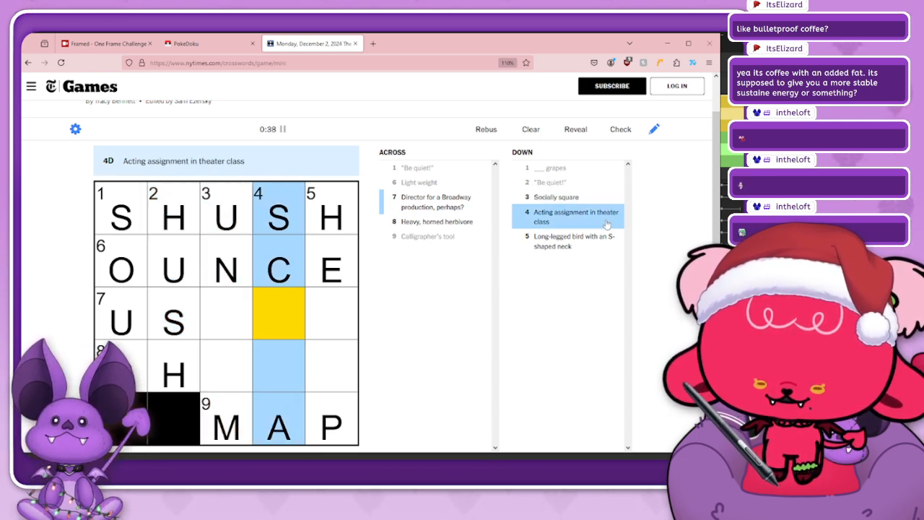
pyautogui.write('ENE')
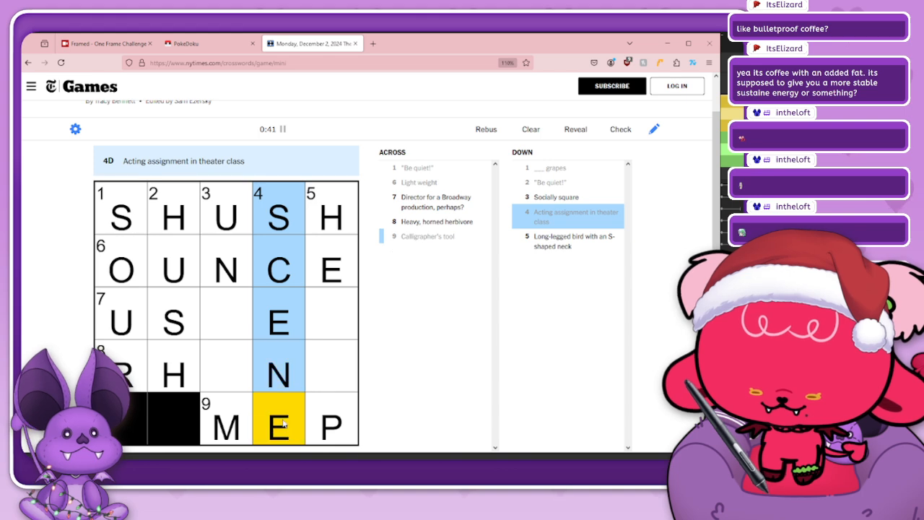
# - Correct the first and last letters of 9 Across so the answer reads PEN
pyautogui.click(340, 370)
pyautogui.click(343, 309)
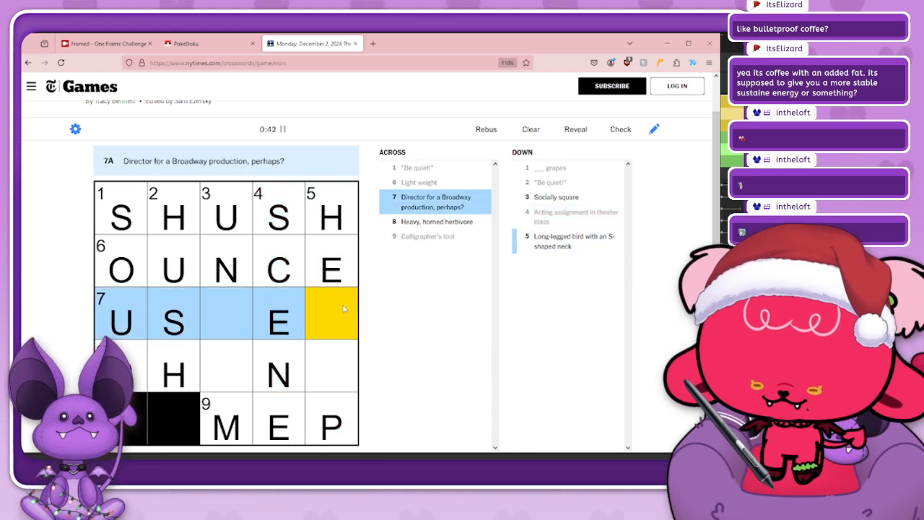
pyautogui.click(344, 308)
pyautogui.click(238, 435)
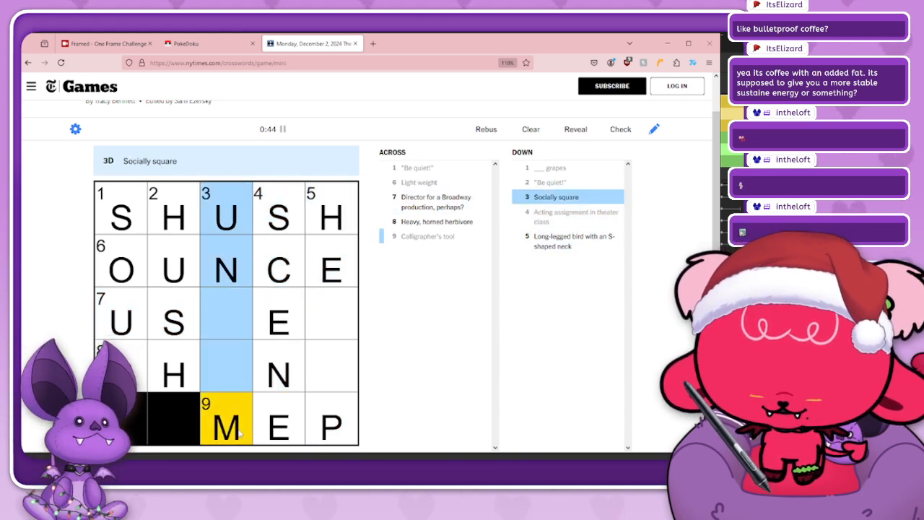
pyautogui.click(238, 435)
pyautogui.write('P')
pyautogui.click(324, 431)
pyautogui.write('N')
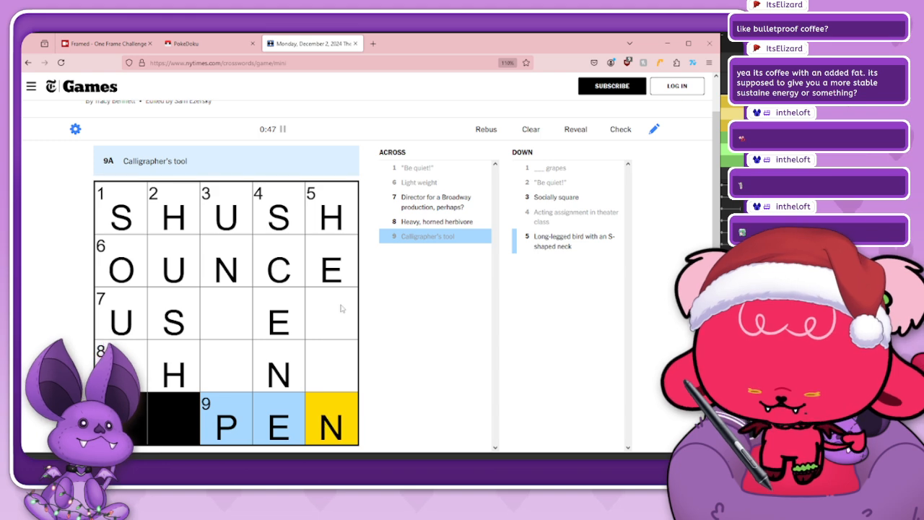
# - Complete HERON at 5 Down and UNHIP at 3 Down to finish the Mini
pyautogui.click(341, 309)
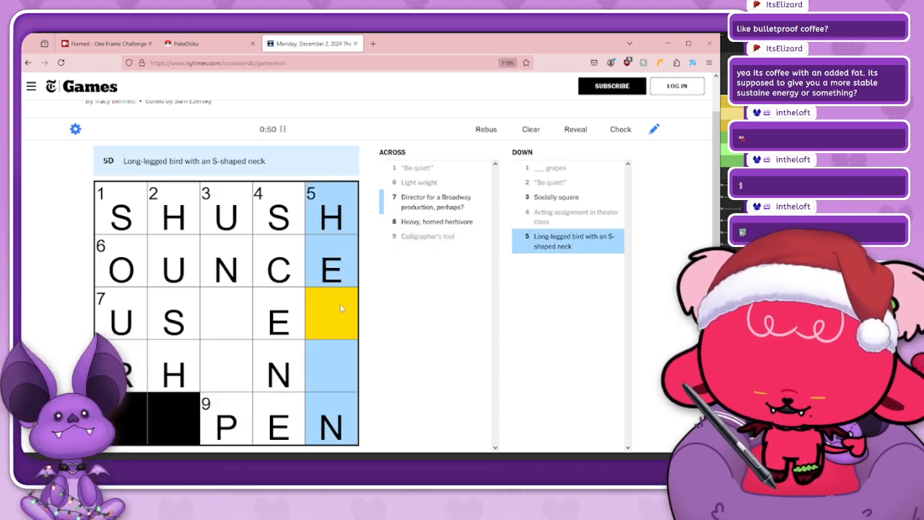
pyautogui.write('RO')
pyautogui.click(218, 310)
pyautogui.write('H')
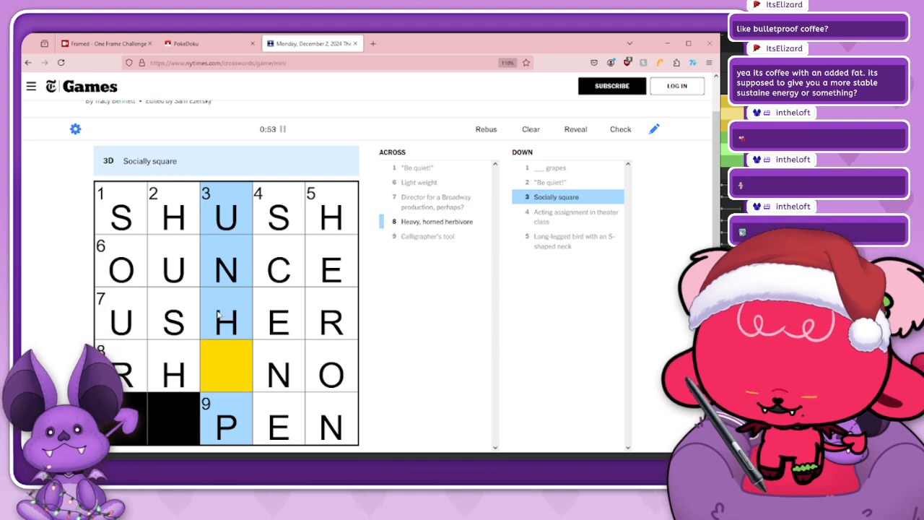
pyautogui.click(222, 364)
pyautogui.write('i')
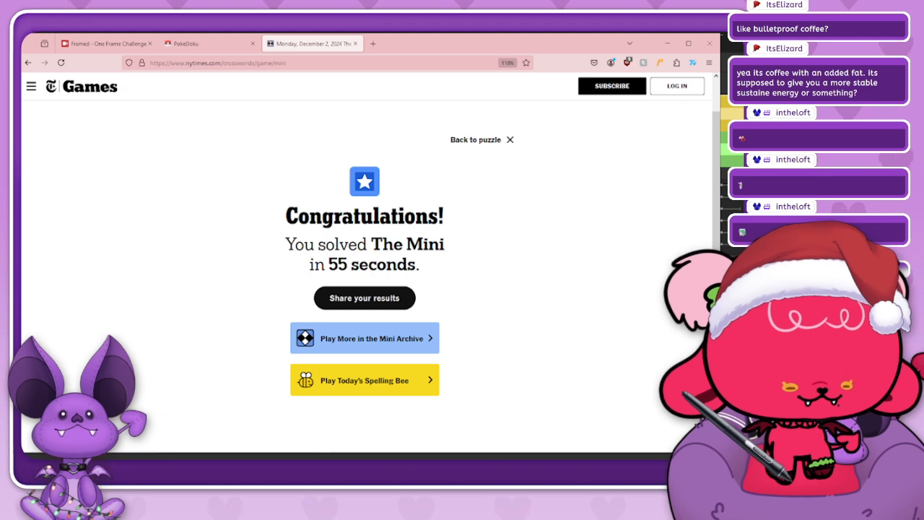
# - Switch to Bandle and play the Drums + Bass track of the daily song
pyautogui.moveTo(505, 349); pyautogui.dragTo(416, 45)
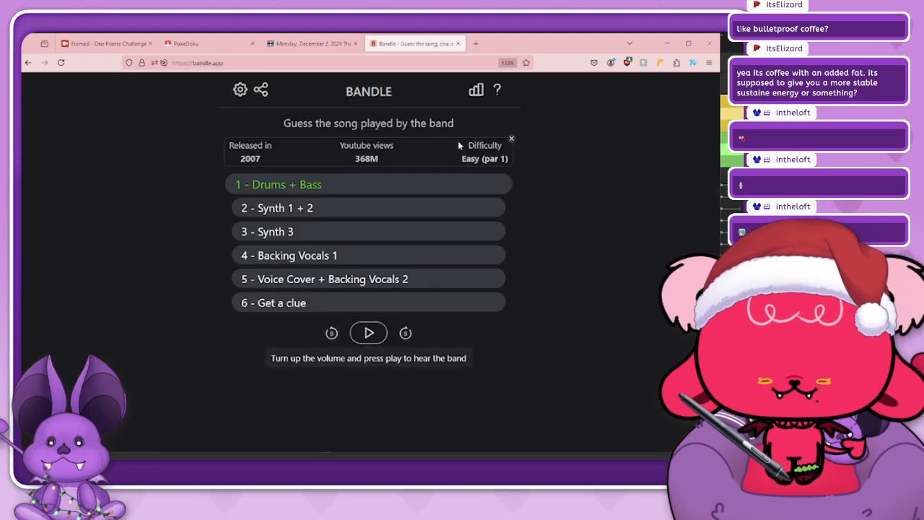
pyautogui.moveTo(227, 146); pyautogui.dragTo(383, 161)
pyautogui.click(330, 147)
pyautogui.click(383, 161)
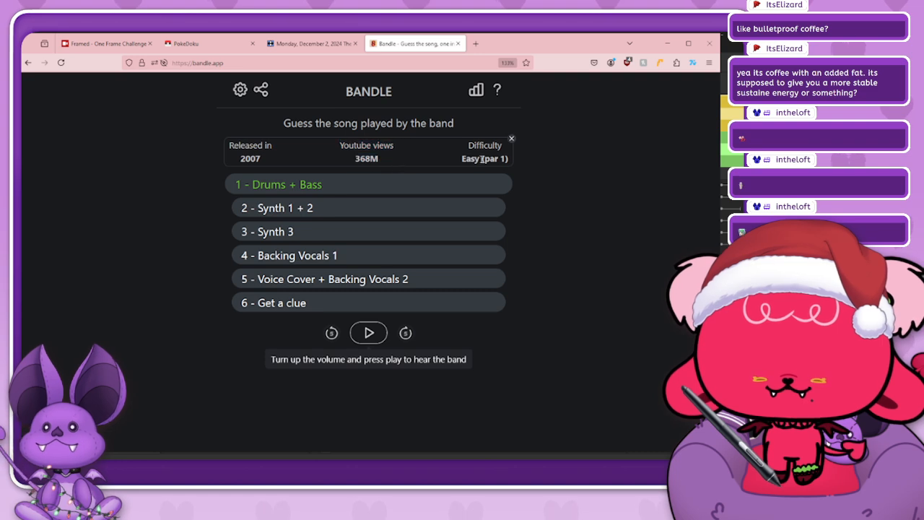
pyautogui.click(371, 332)
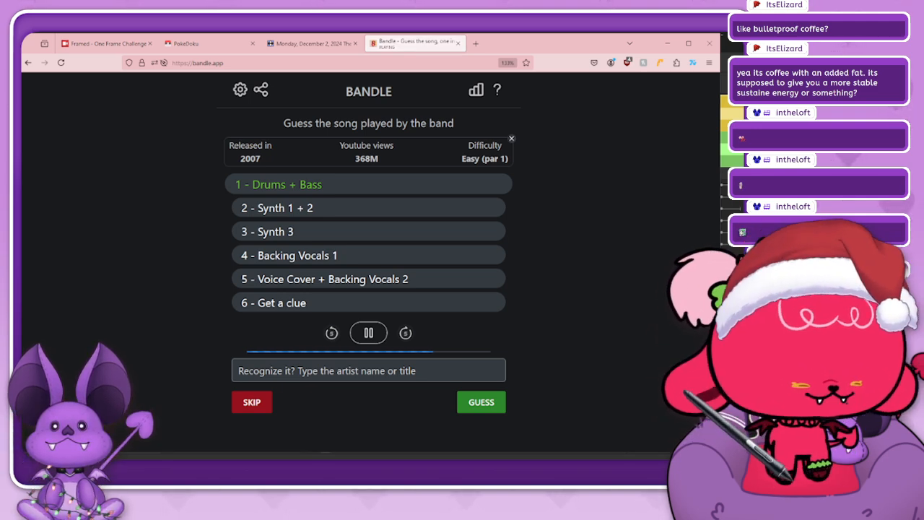
# - Submit Britney Spears - Gimme More as the guess and play the Voice Cover + Backing Vocals 2 track
pyautogui.click(426, 371)
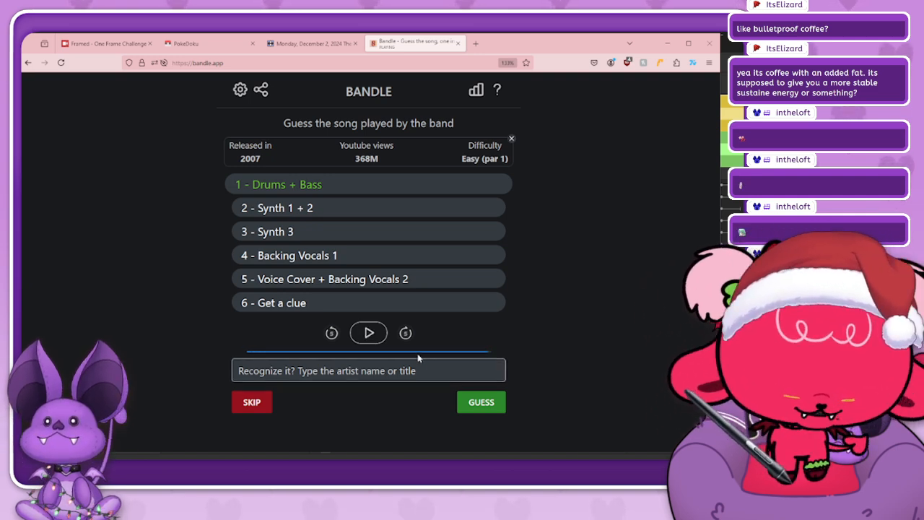
pyautogui.write('gimme')
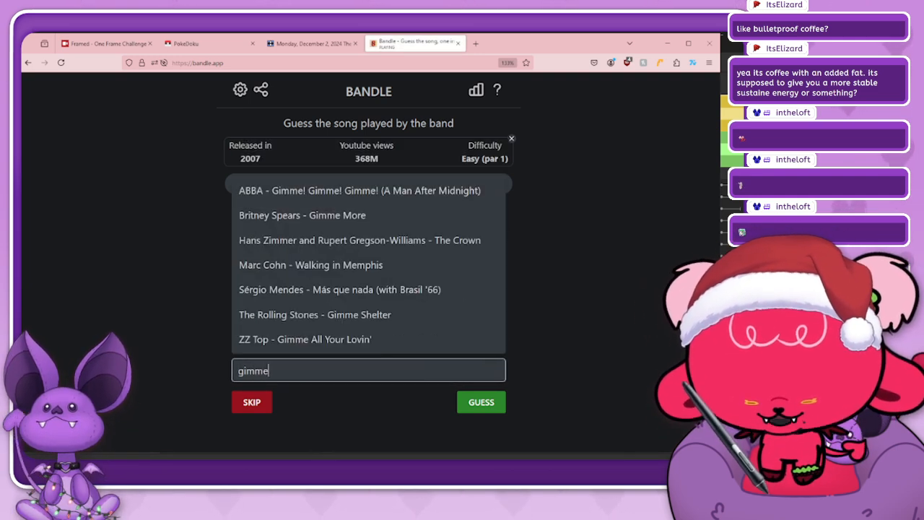
pyautogui.click(366, 214)
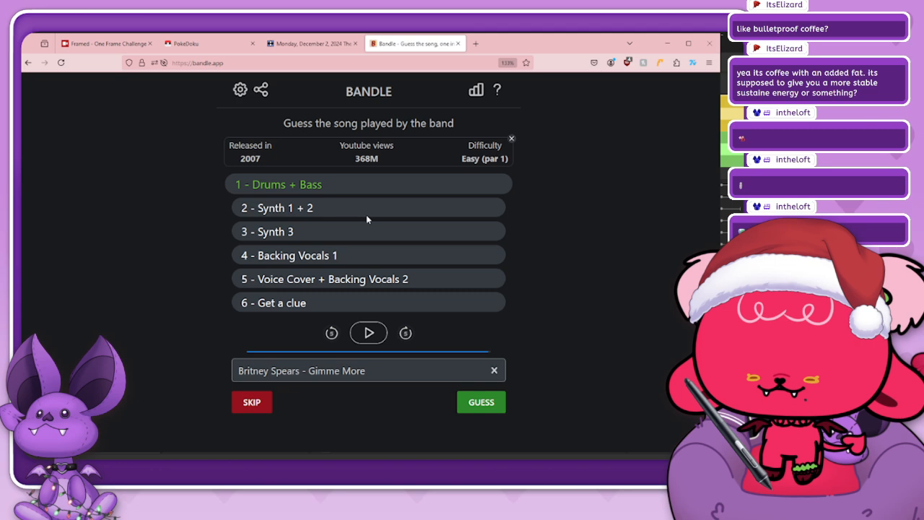
pyautogui.click(480, 402)
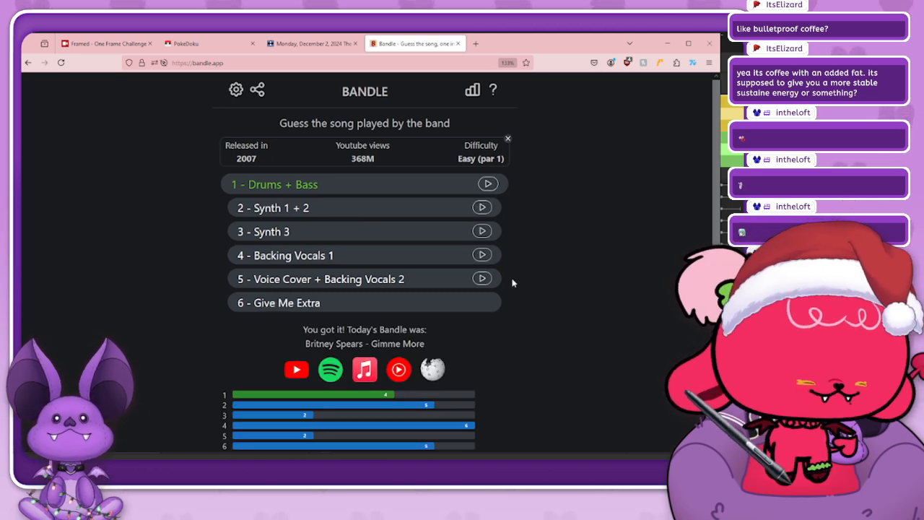
pyautogui.click(482, 278)
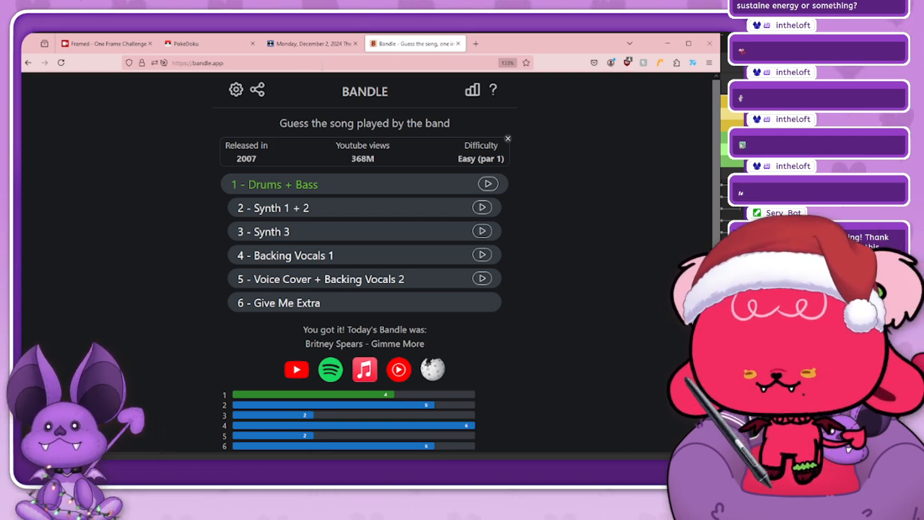
# - Switch to Framed, open puzzle 996 from the archive, and view its first frame
pyautogui.click(108, 44)
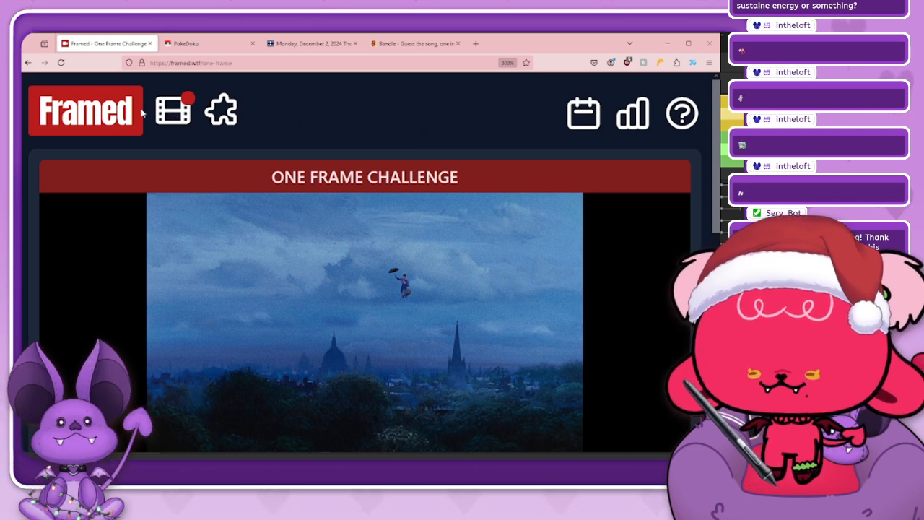
pyautogui.click(134, 115)
pyautogui.click(599, 122)
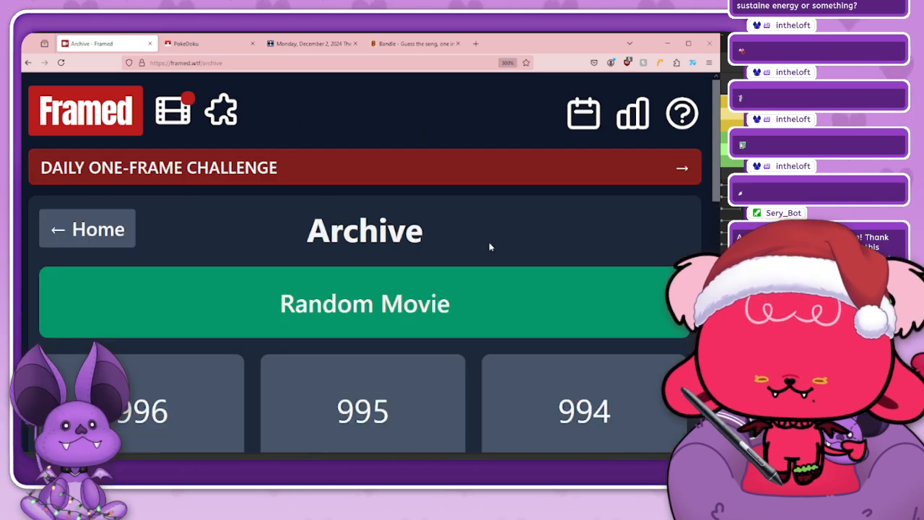
pyautogui.click(217, 392)
pyautogui.scroll(-5, 368, 241)
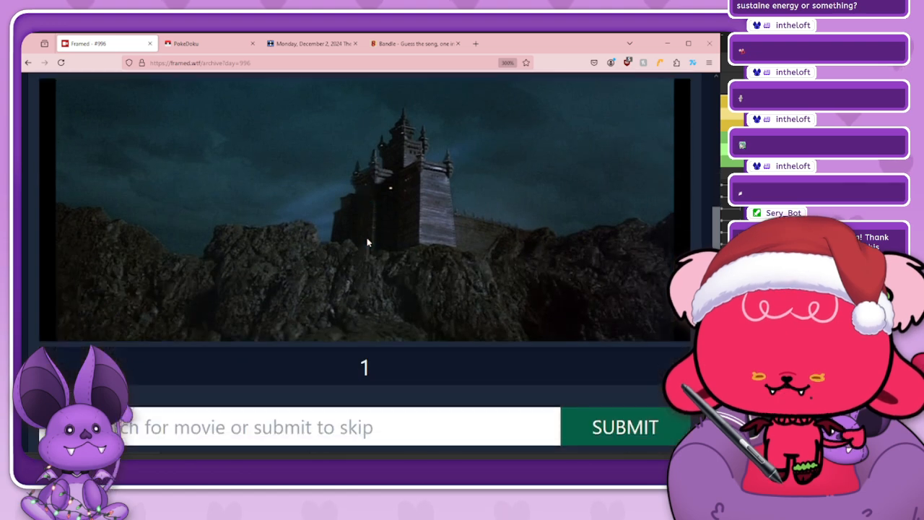
pyautogui.scroll(1, 367, 242)
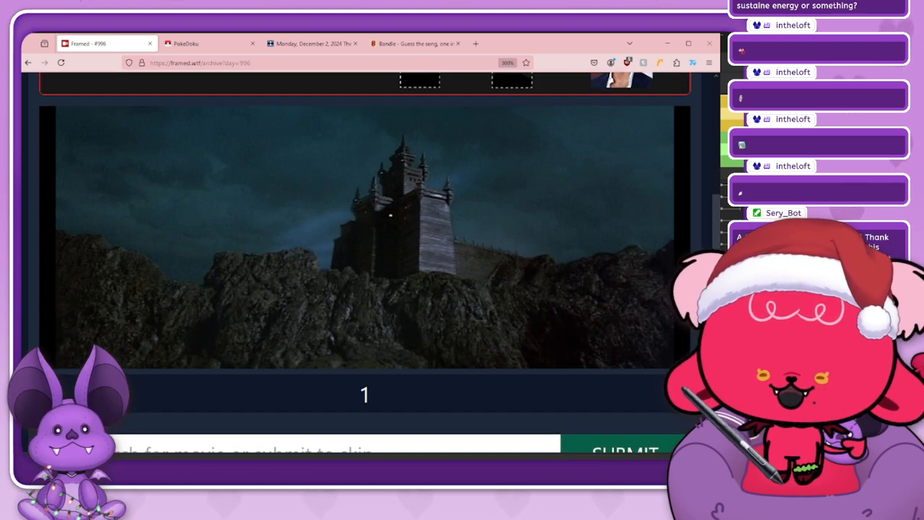
pyautogui.scroll(-1, 368, 260)
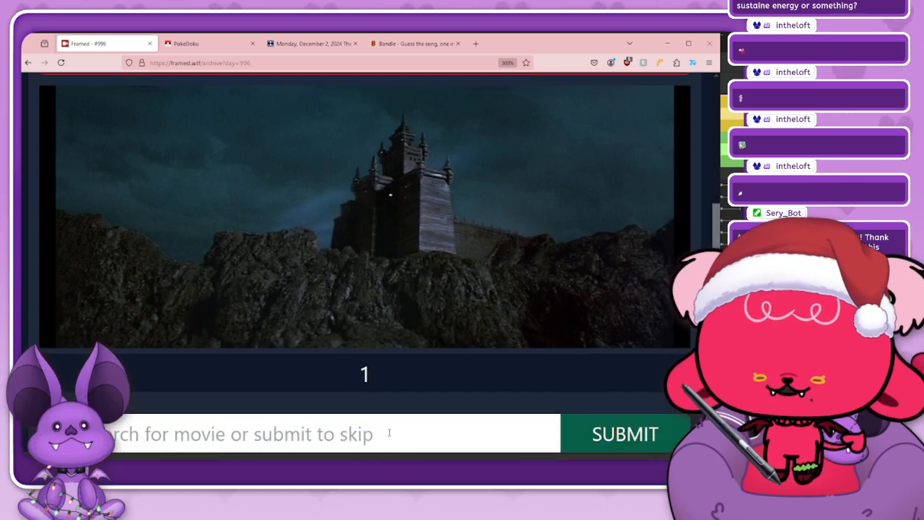
pyautogui.click(389, 433)
pyautogui.write('young frank')
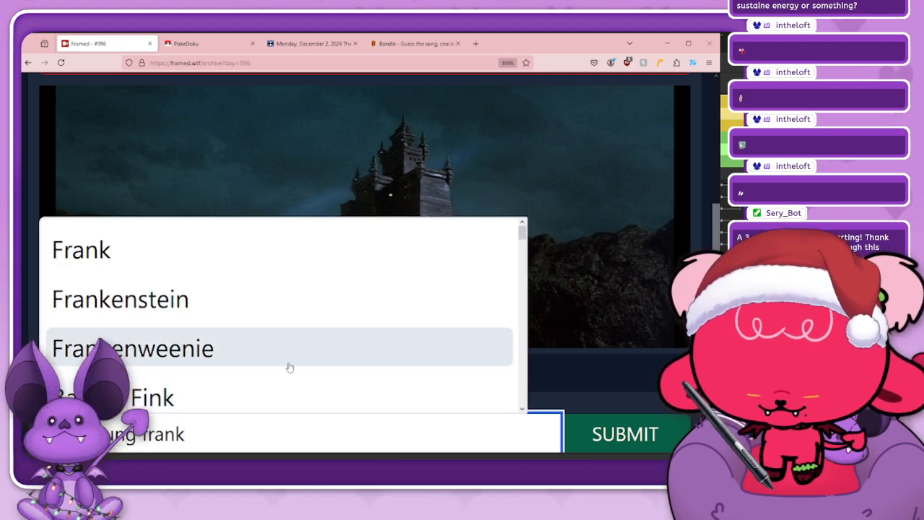
pyautogui.write('ens')
pyautogui.click(288, 358)
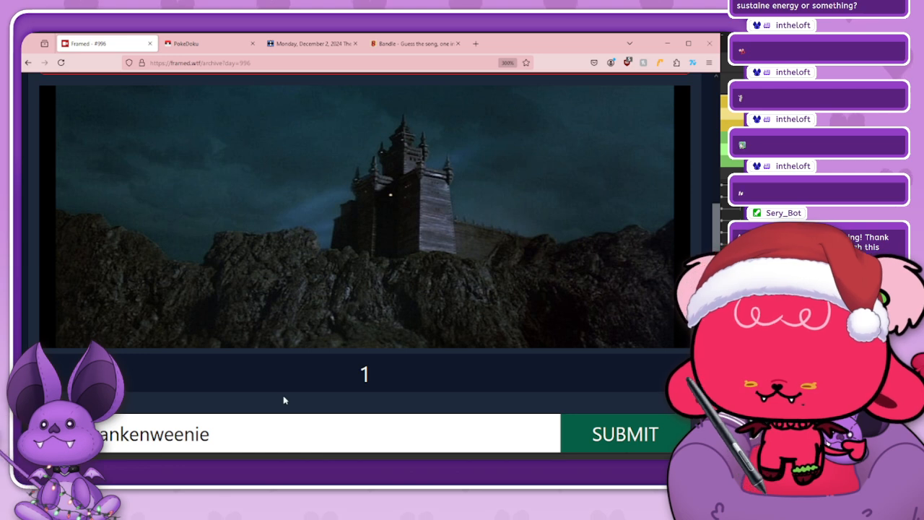
pyautogui.click(252, 429)
pyautogui.hotkey('ctrl', 'a')
pyautogui.press('BackSpace')
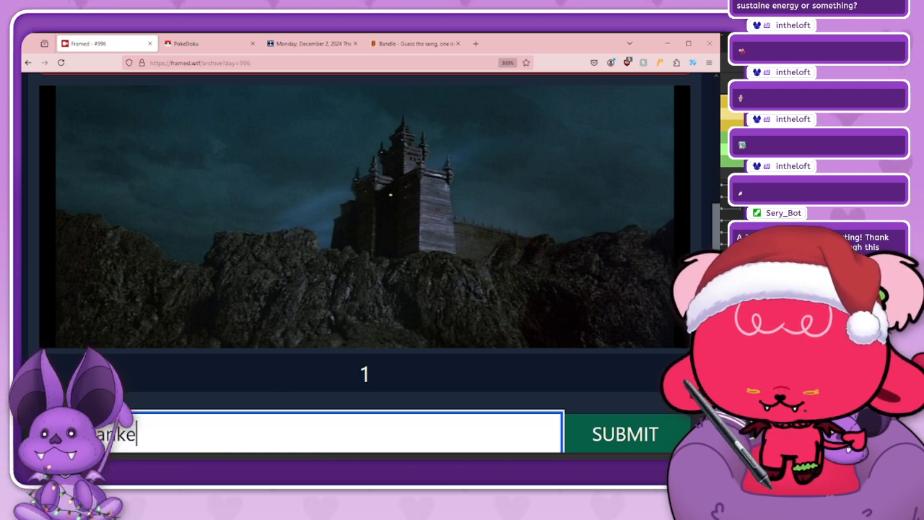
# - Submit Frankenstein as the guess for the first frame of puzzle 996
pyautogui.write('frankenstein')
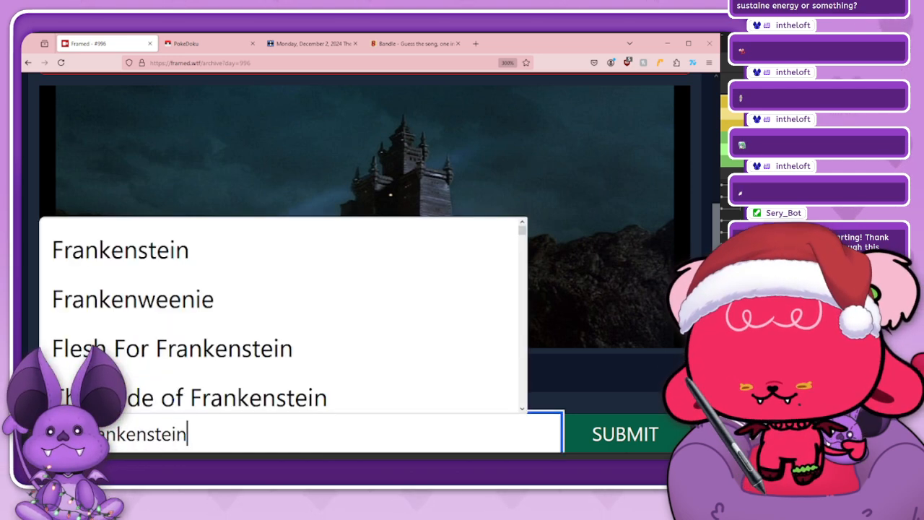
pyautogui.click(336, 262)
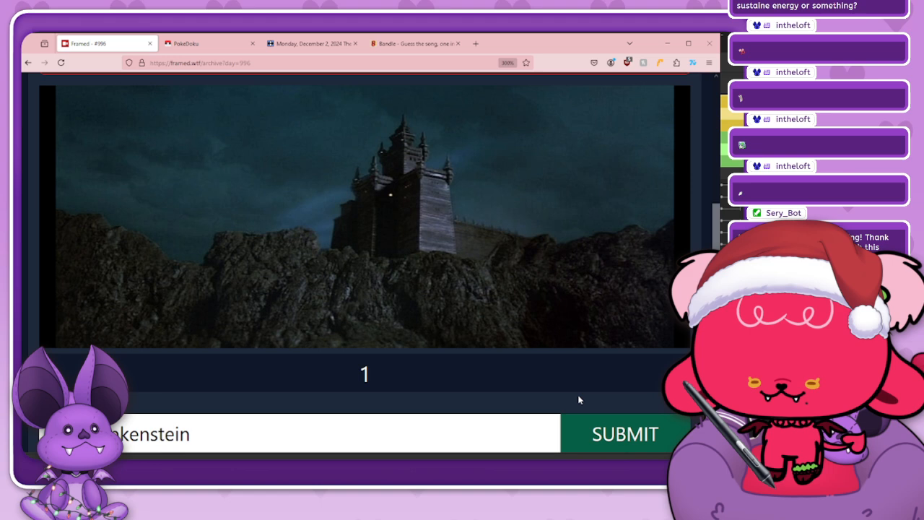
pyautogui.click(619, 439)
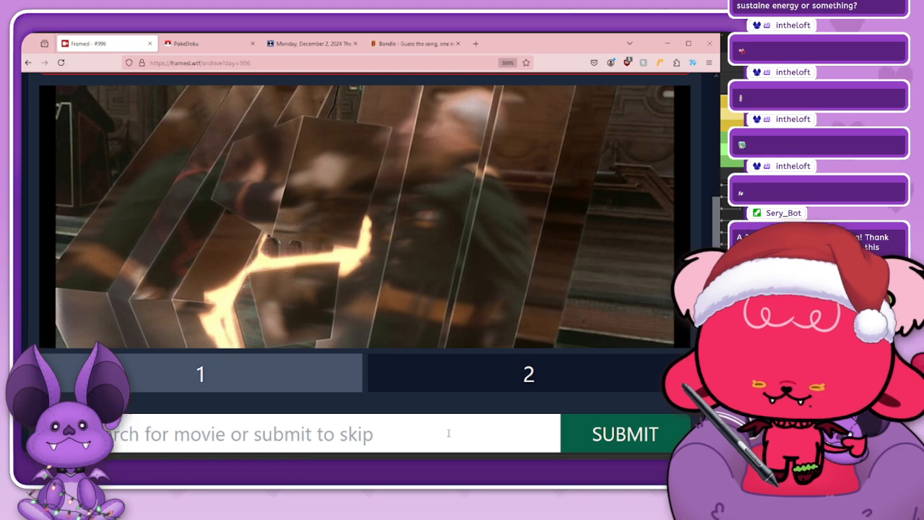
# - Submit Dune (1984) as the guess for the second frame of puzzle 996
pyautogui.click(397, 416)
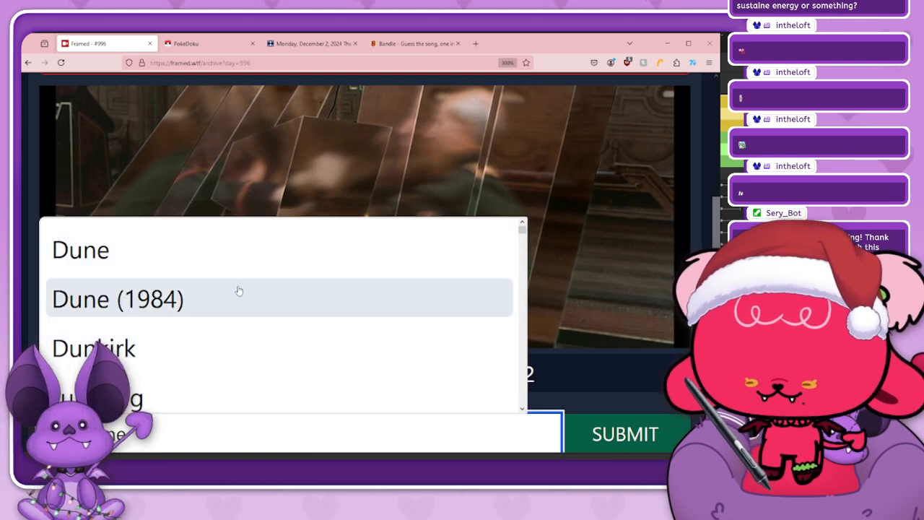
pyautogui.click(239, 291)
pyautogui.click(570, 434)
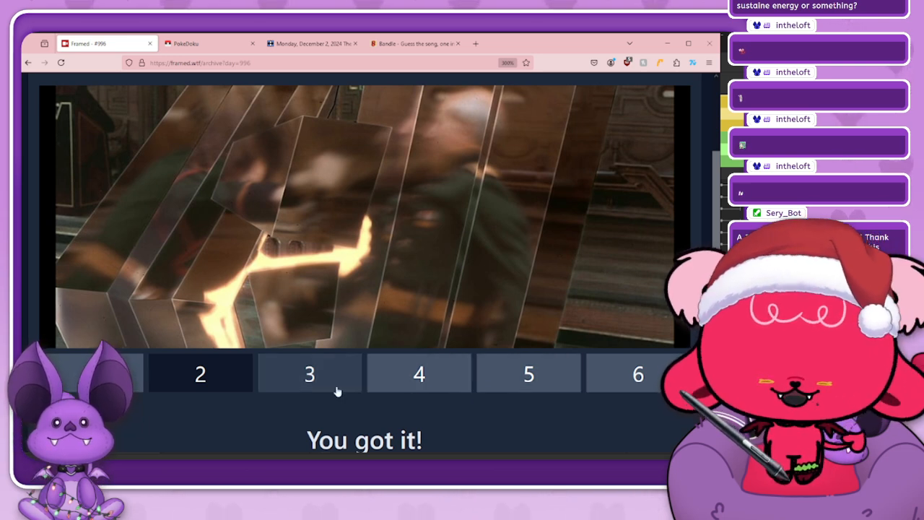
# - Look through frames 3 to 6 of the solved puzzle and compare frames 1 and 2 again
pyautogui.click(289, 378)
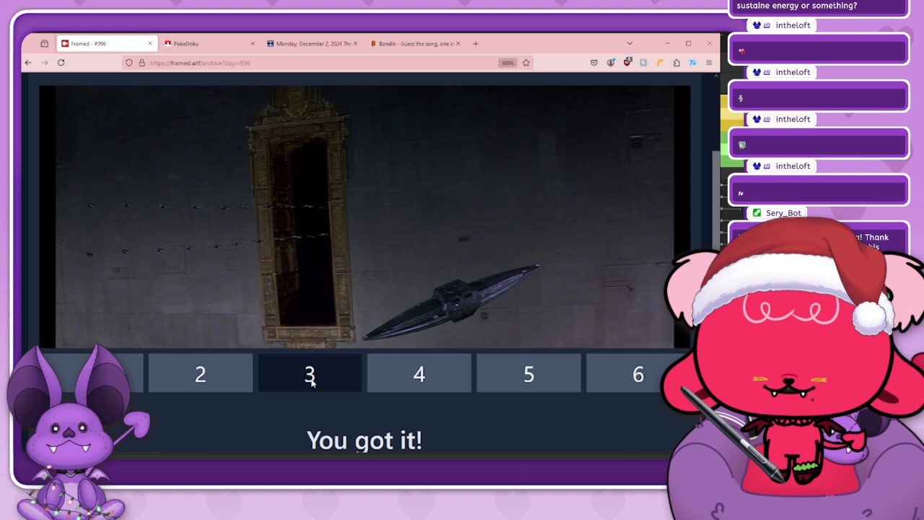
pyautogui.click(413, 383)
pyautogui.click(537, 378)
pyautogui.click(634, 381)
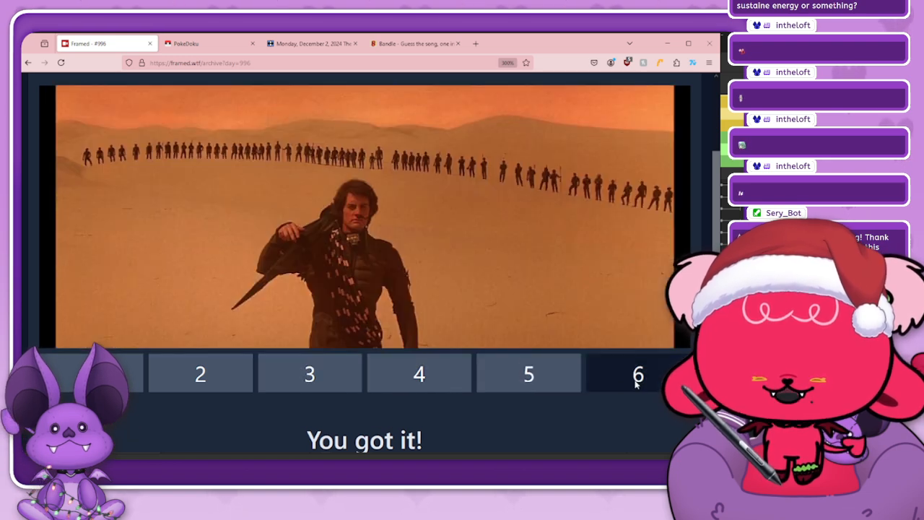
pyautogui.click(221, 374)
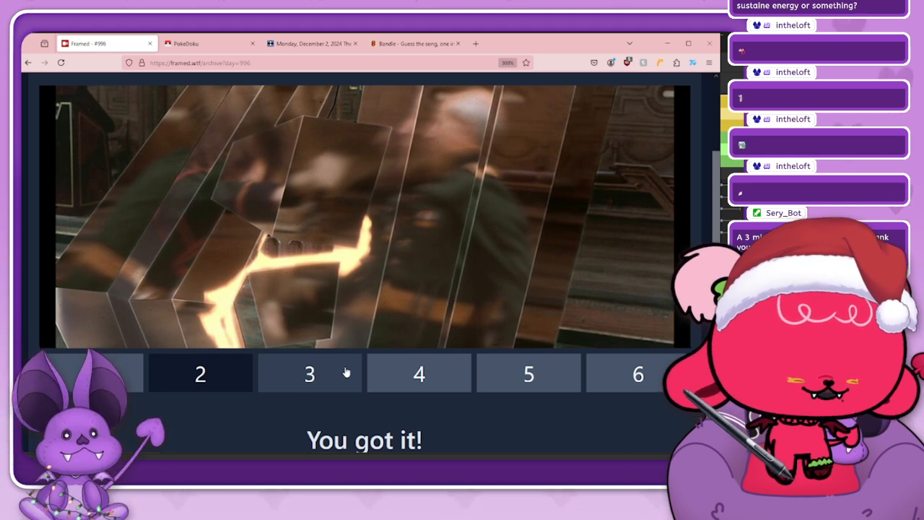
pyautogui.click(123, 375)
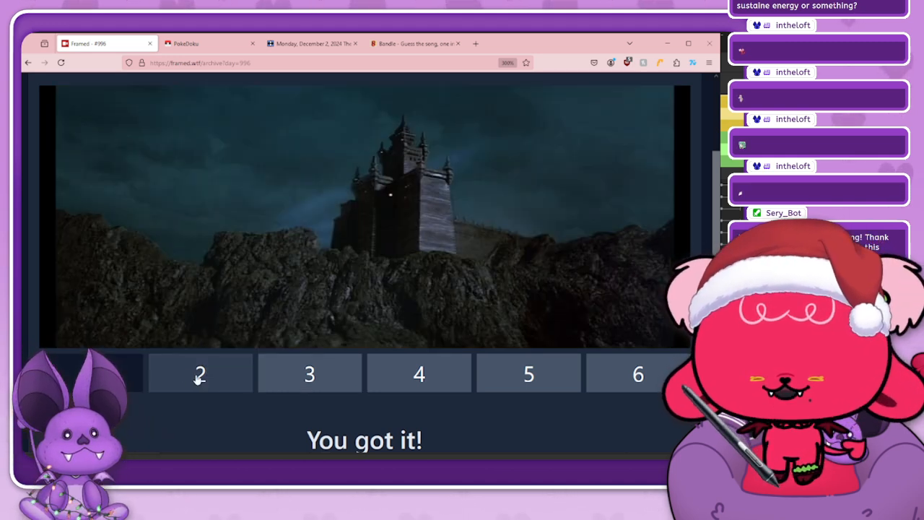
pyautogui.click(206, 376)
pyautogui.click(124, 377)
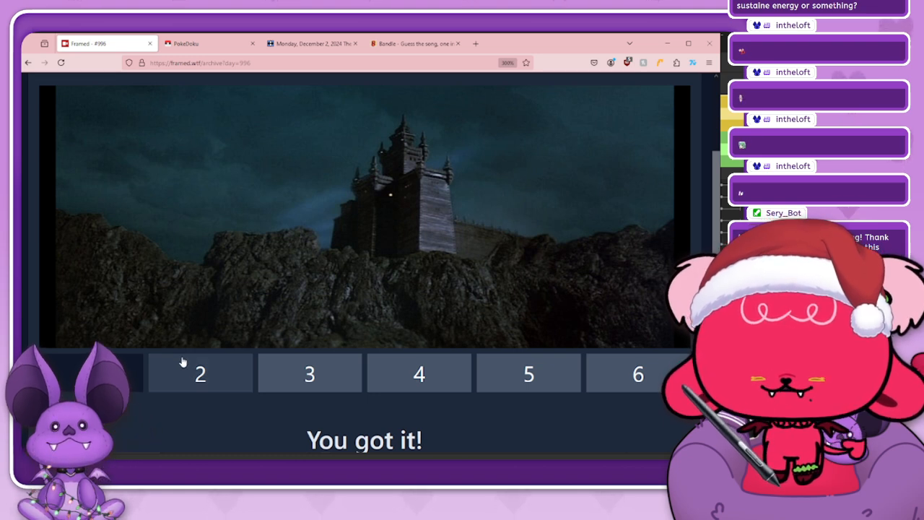
pyautogui.click(200, 373)
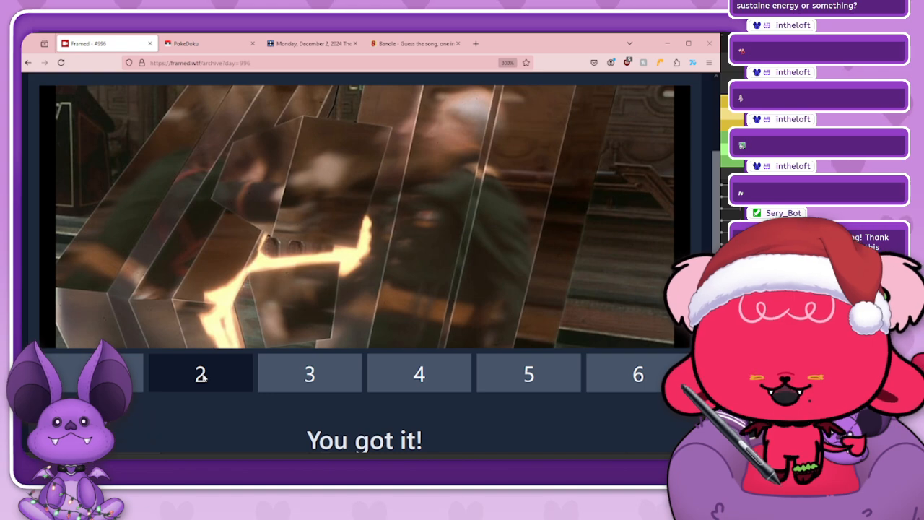
# - Open archive puzzle 995 and view its first frame
pyautogui.scroll(3, 355, 321)
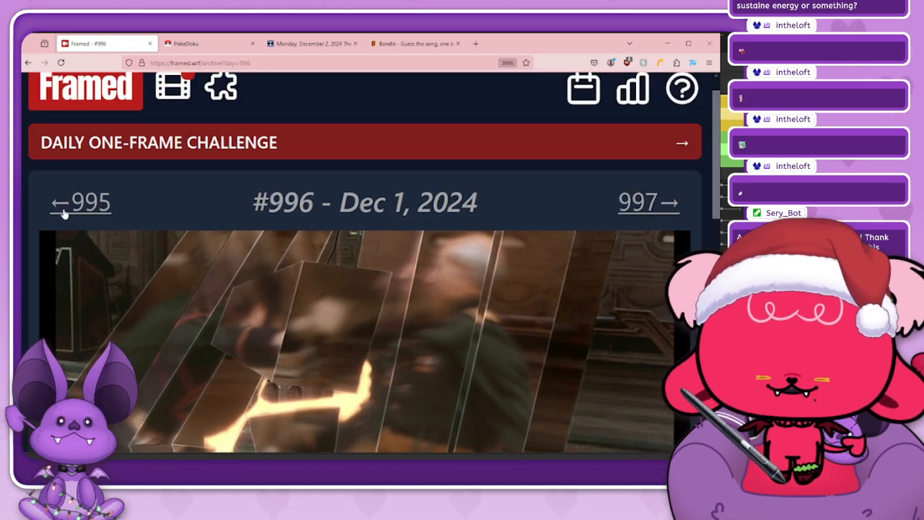
pyautogui.click(64, 210)
pyautogui.scroll(-5, 357, 297)
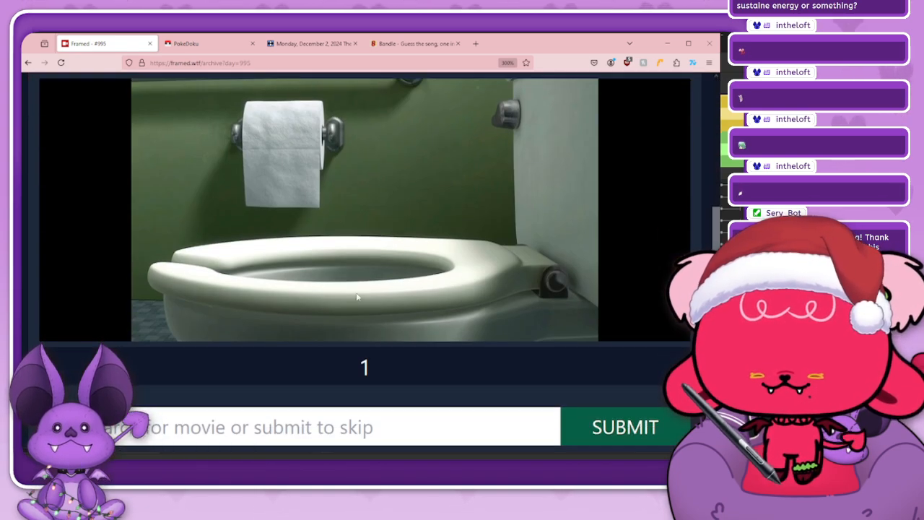
# - Try to find Flushed Away and Turning Red in the movie list as guesses for the first frame
pyautogui.click(368, 427)
pyautogui.write('flushed ')
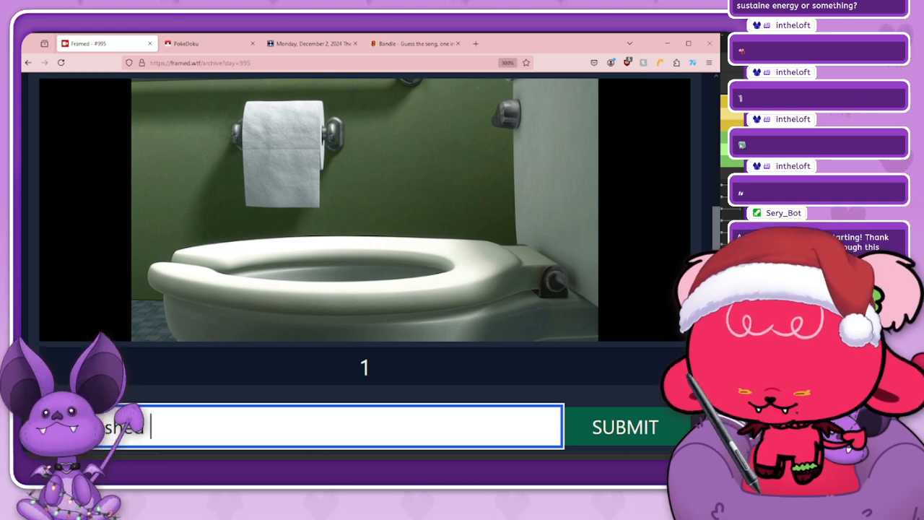
pyautogui.write('away')
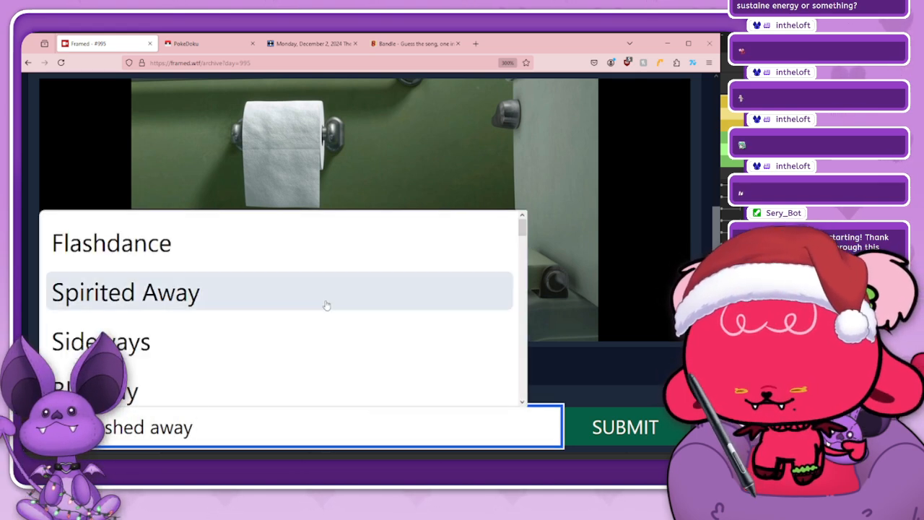
pyautogui.tripleClick(423, 426)
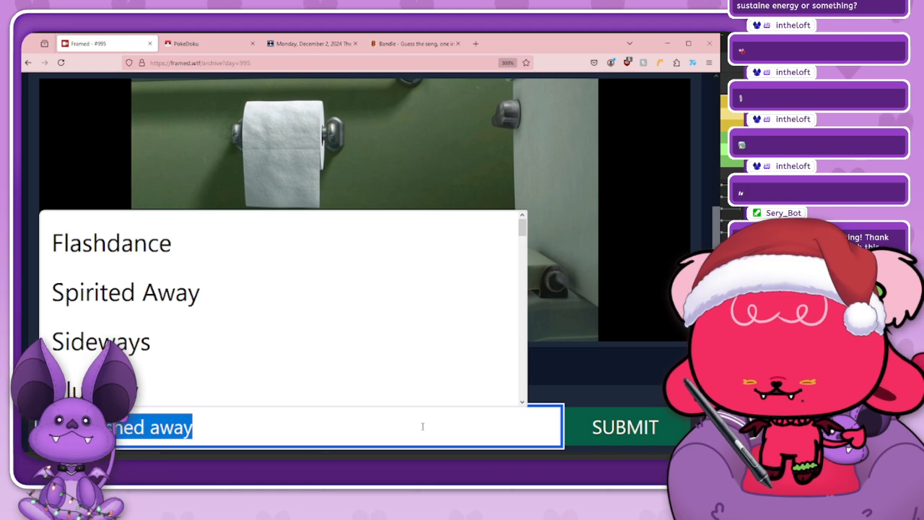
pyautogui.press('BackSpace')
pyautogui.write('s')
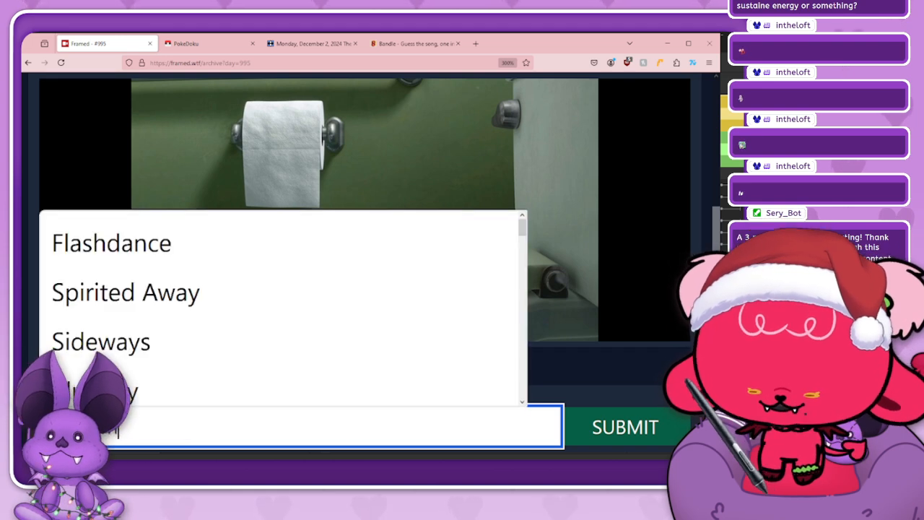
pyautogui.write('ning red')
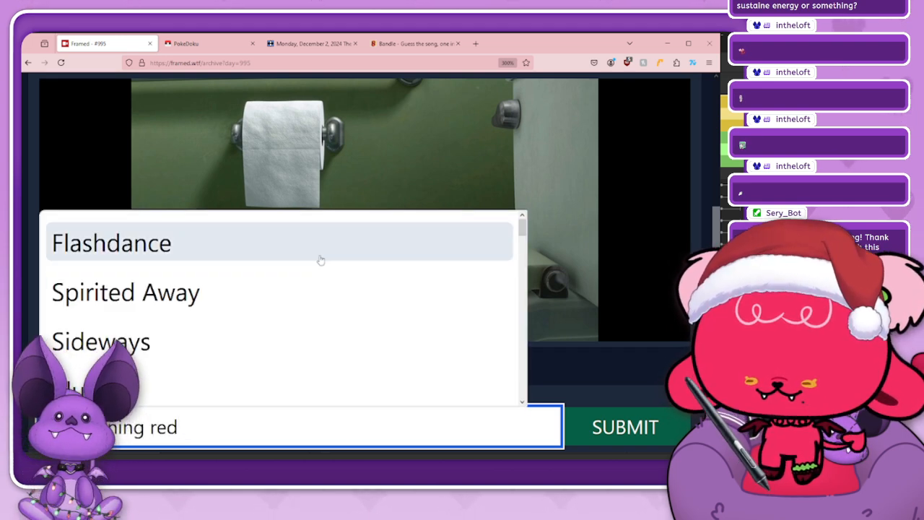
pyautogui.press('BackSpace')
pyautogui.press('BackSpace')
pyautogui.press('BackSpace')
pyautogui.press('BackSpace')
pyautogui.press('BackSpace')
pyautogui.press('BackSpace')
pyautogui.press('BackSpace')
pyautogui.press('BackSpace')
pyautogui.press('BackSpace')
pyautogui.press('BackSpace')
pyautogui.press('BackSpace')
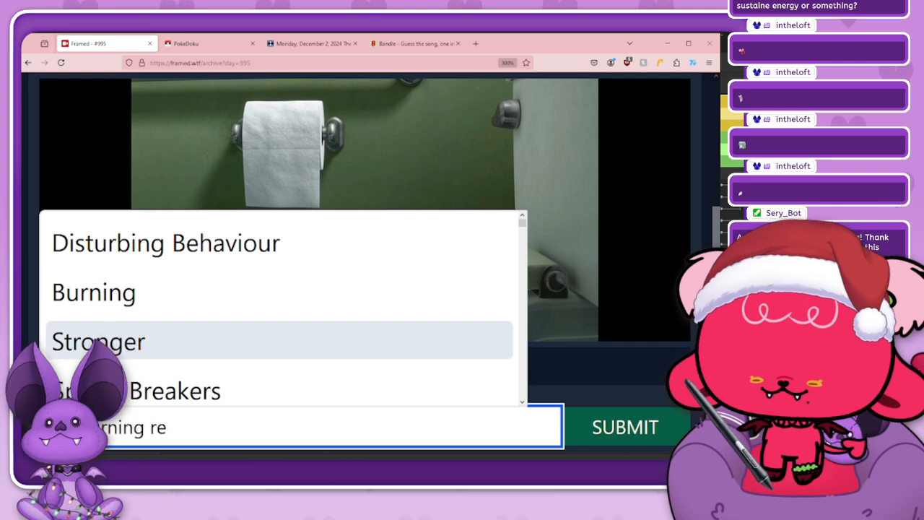
# - Submit Inside Out as the guess for the first frame of puzzle 995
pyautogui.write('side ')
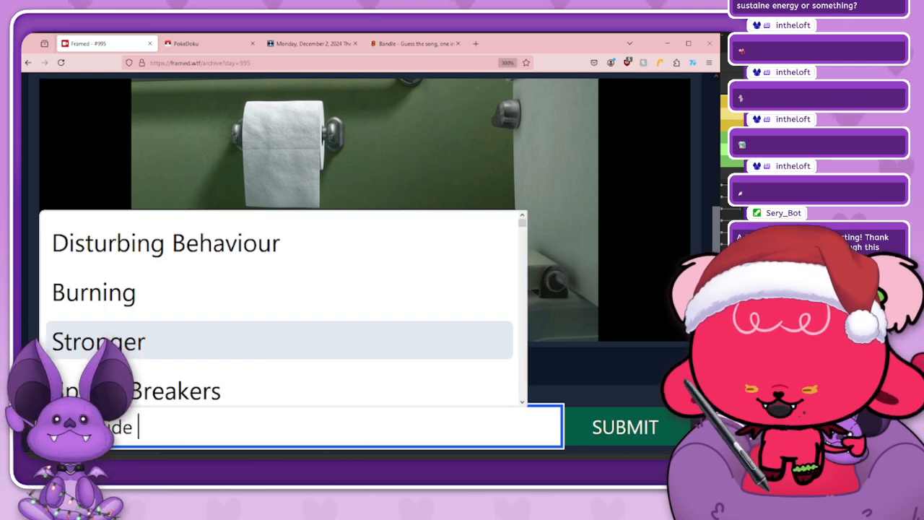
pyautogui.write('out')
pyautogui.click(309, 242)
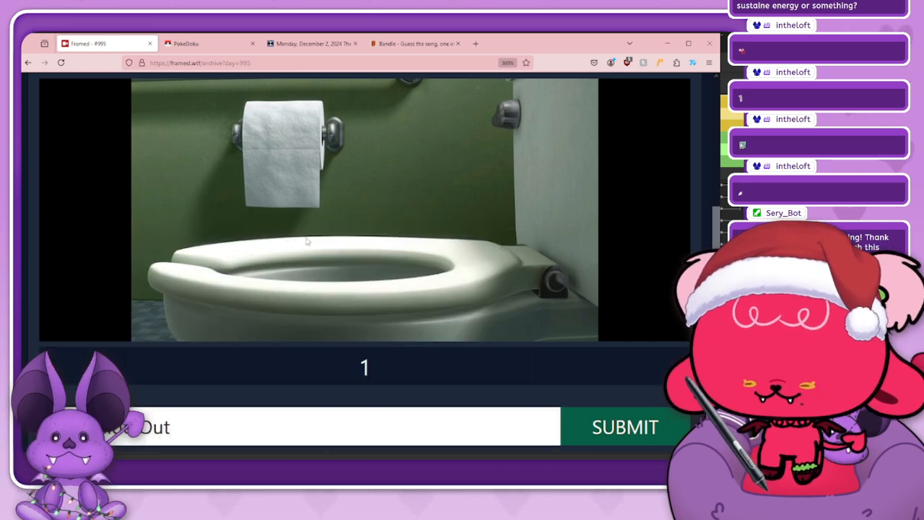
pyautogui.click(597, 427)
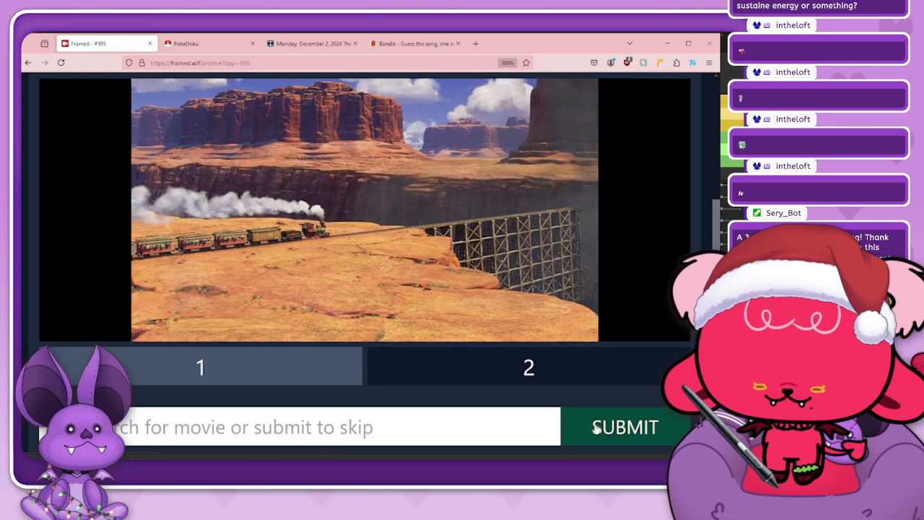
pyautogui.click(407, 427)
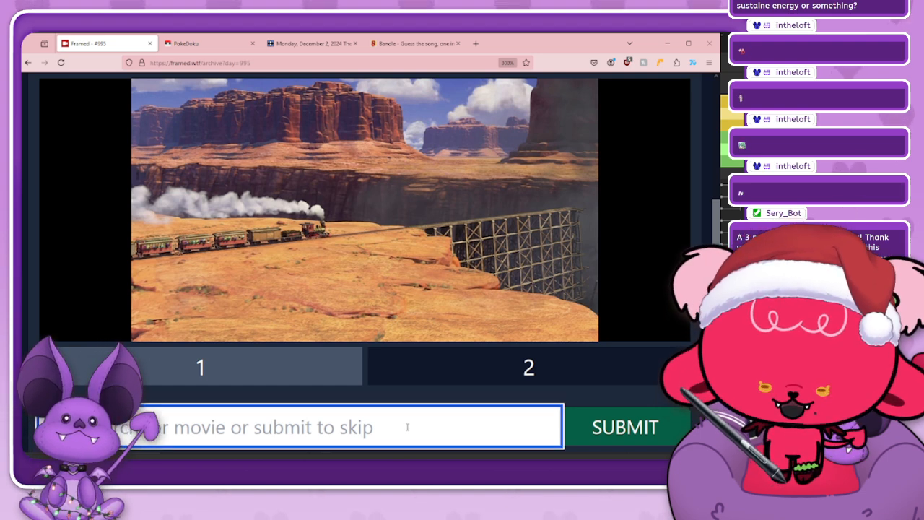
pyautogui.write('toy')
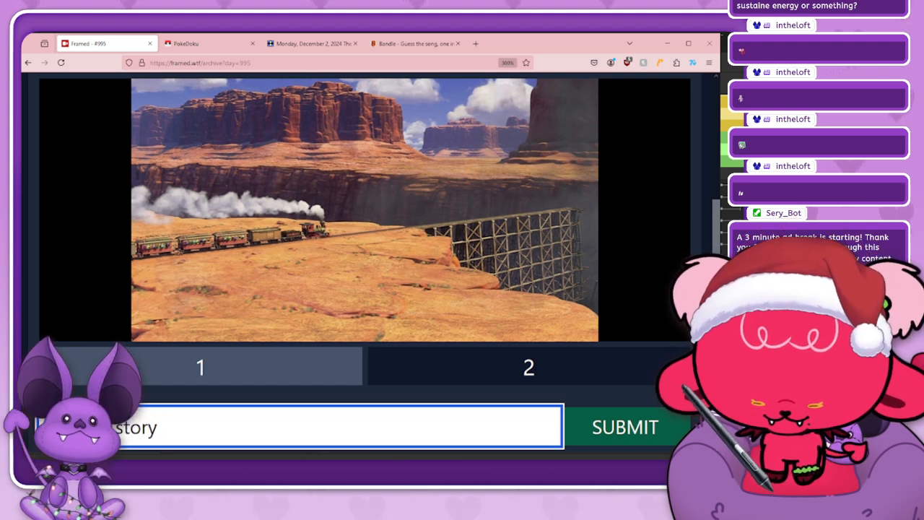
pyautogui.press('BackSpace')
pyautogui.press('BackSpace')
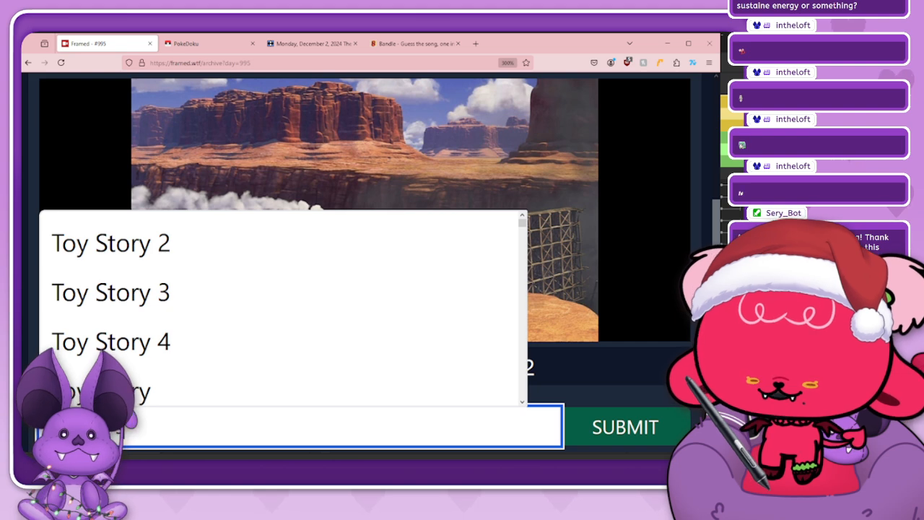
pyautogui.press('BackSpace')
pyautogui.press('BackSpace')
pyautogui.press('BackSpace')
pyautogui.press('BackSpace')
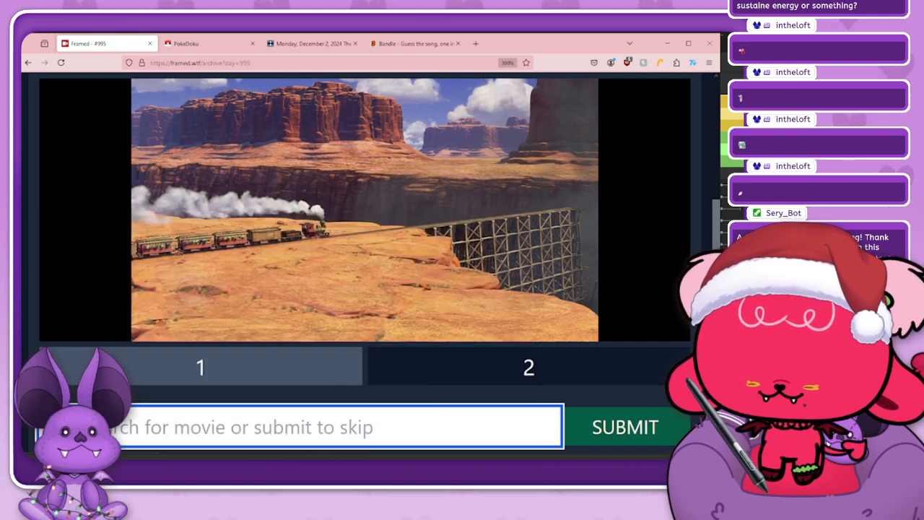
# - Try to find Trolls World Tour in the movie list and clear the search
pyautogui.write('t')
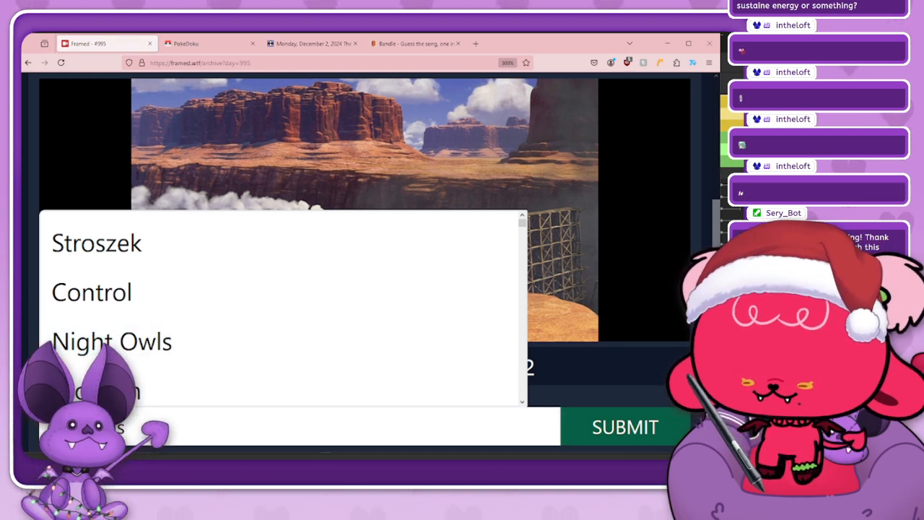
pyautogui.click(164, 430)
pyautogui.write('ld')
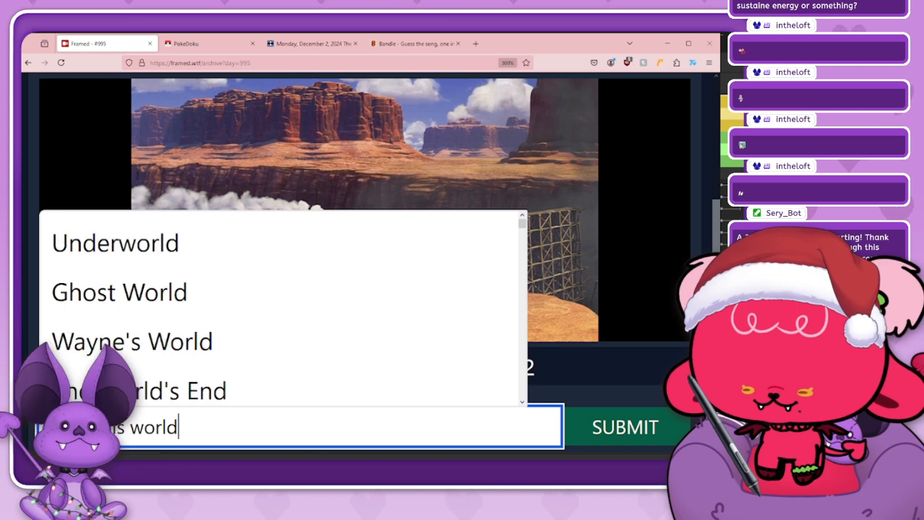
pyautogui.press('BackSpace')
pyautogui.write('d tour')
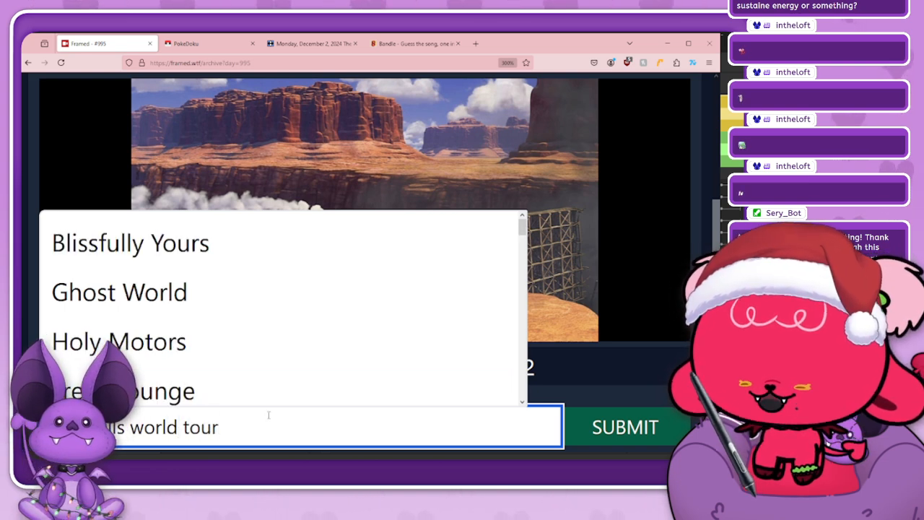
pyautogui.hotkey('ctrl', 'a')
pyautogui.press('BackSpace')
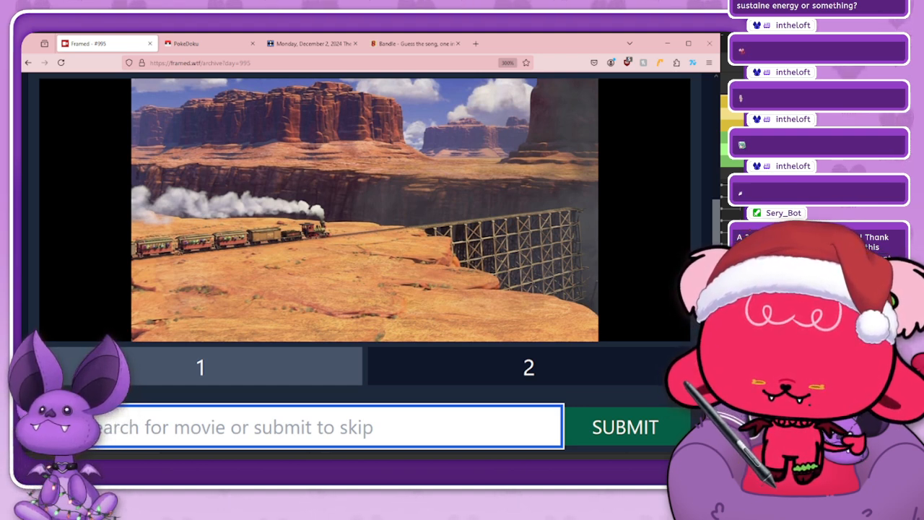
# - Submit Toy Story 4 as the guess for the second frame of puzzle 995
pyautogui.write('toy story')
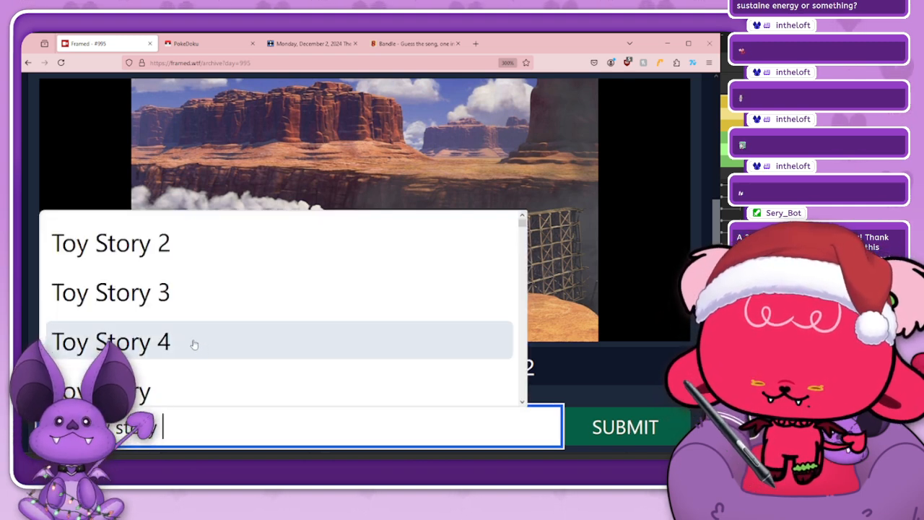
pyautogui.click(193, 344)
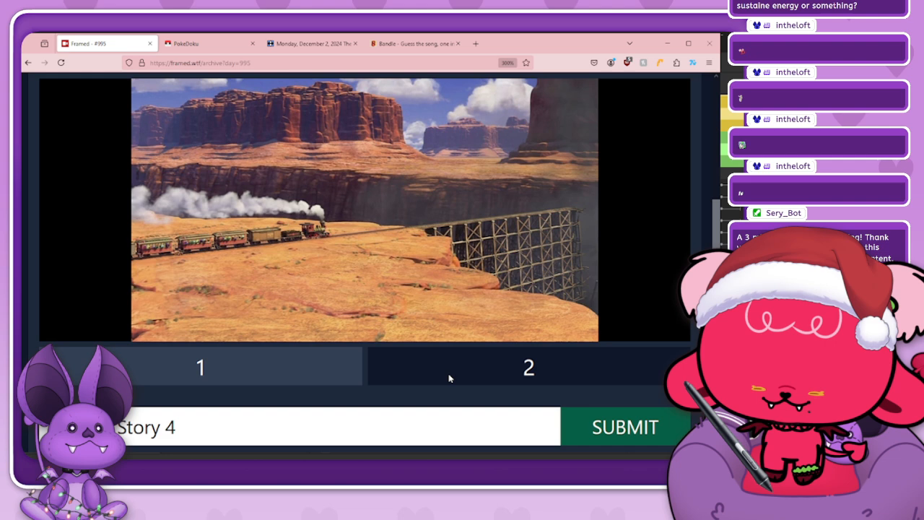
pyautogui.click(624, 433)
# - Submit Toy Story 3 as the guess for the third frame of puzzle 995 and view frame 4
pyautogui.click(485, 420)
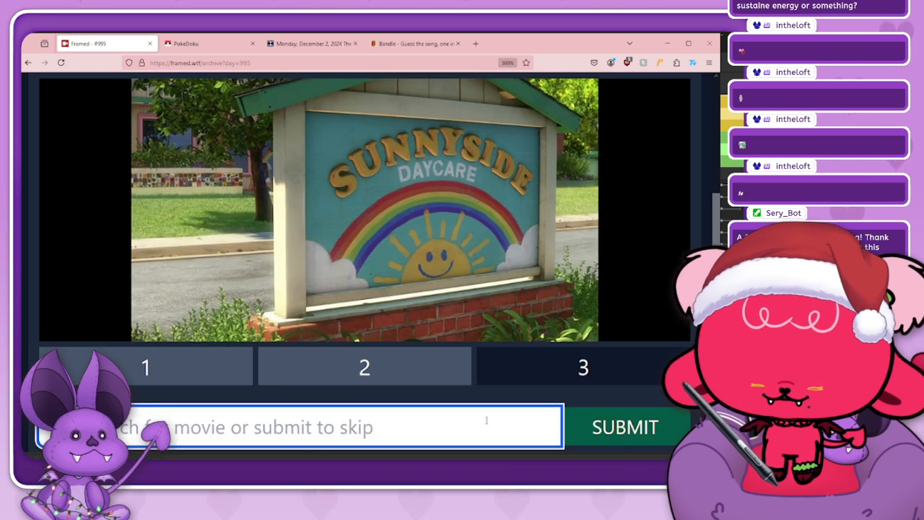
pyautogui.write('Toy Story 3')
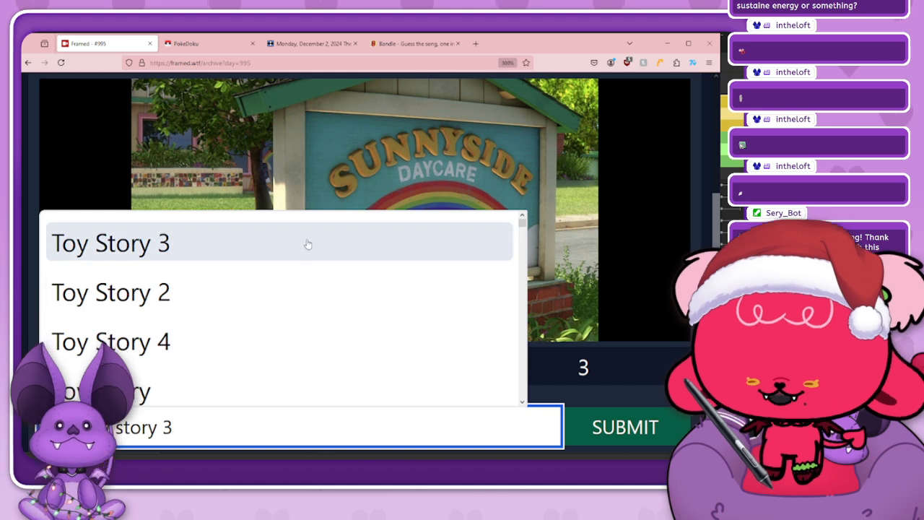
pyautogui.click(308, 243)
pyautogui.click(624, 428)
pyautogui.click(422, 381)
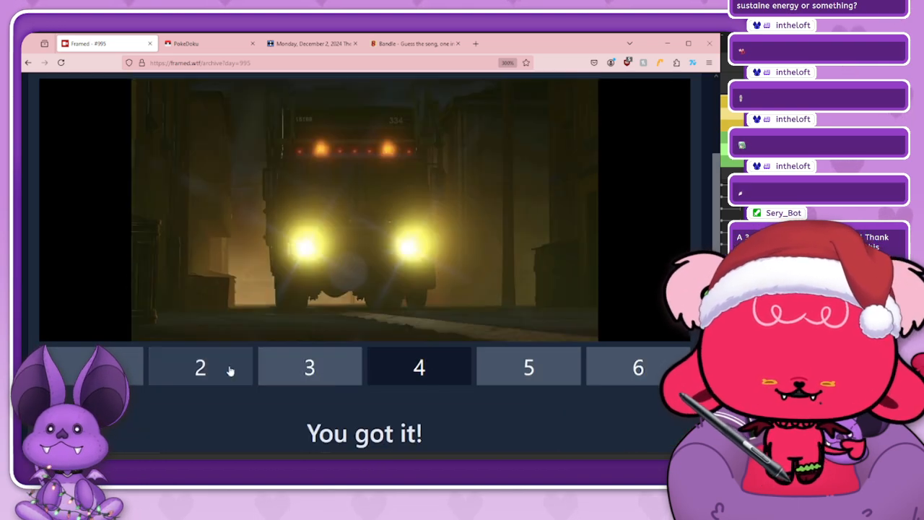
# - Look through all six frames of solved puzzle 995, ending on frame 2
pyautogui.click(213, 370)
pyautogui.click(129, 371)
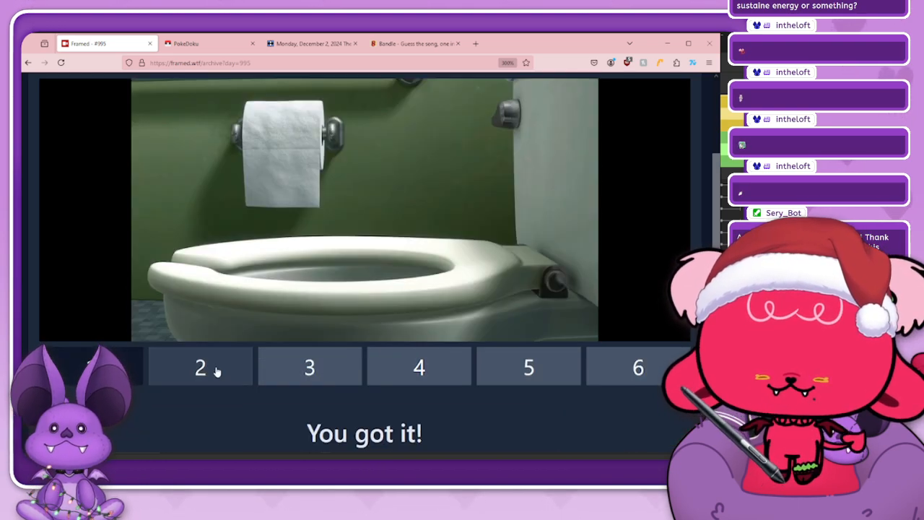
pyautogui.click(218, 372)
pyautogui.click(314, 373)
pyautogui.click(441, 370)
pyautogui.click(532, 370)
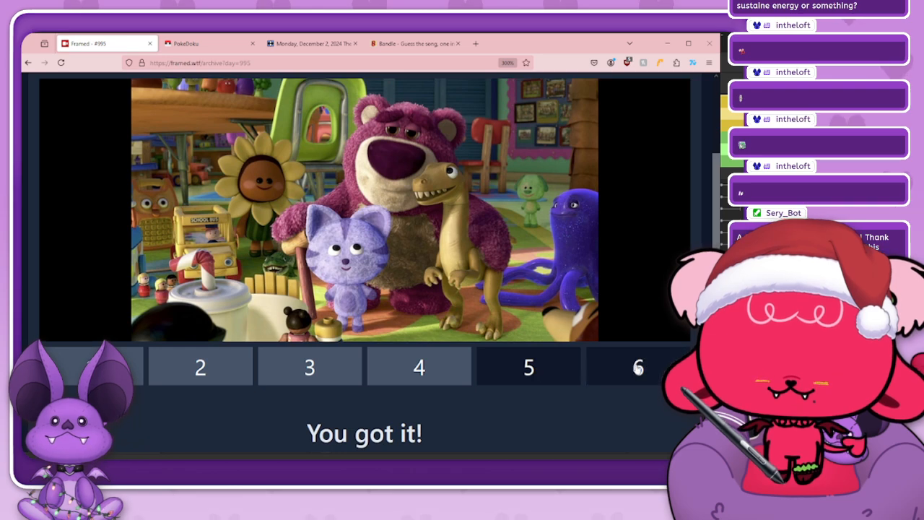
pyautogui.click(638, 368)
pyautogui.click(528, 368)
pyautogui.click(423, 368)
pyautogui.click(350, 368)
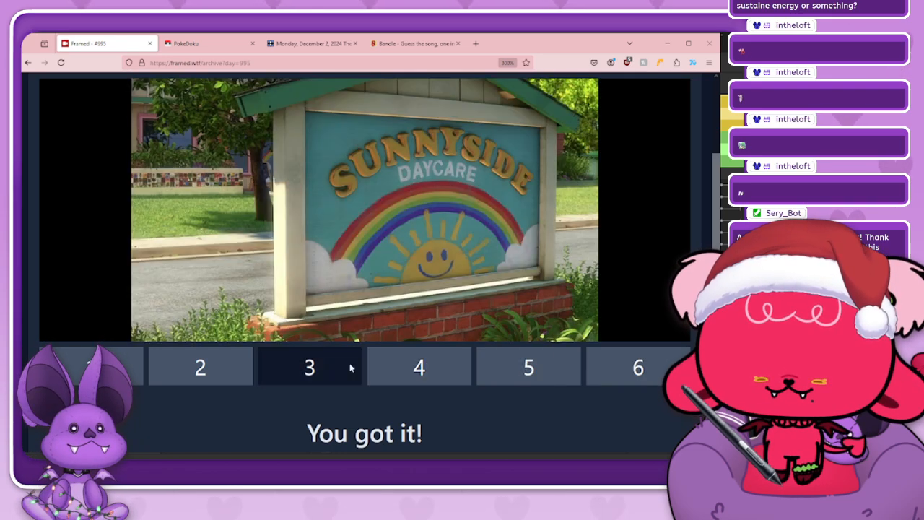
pyautogui.click(224, 364)
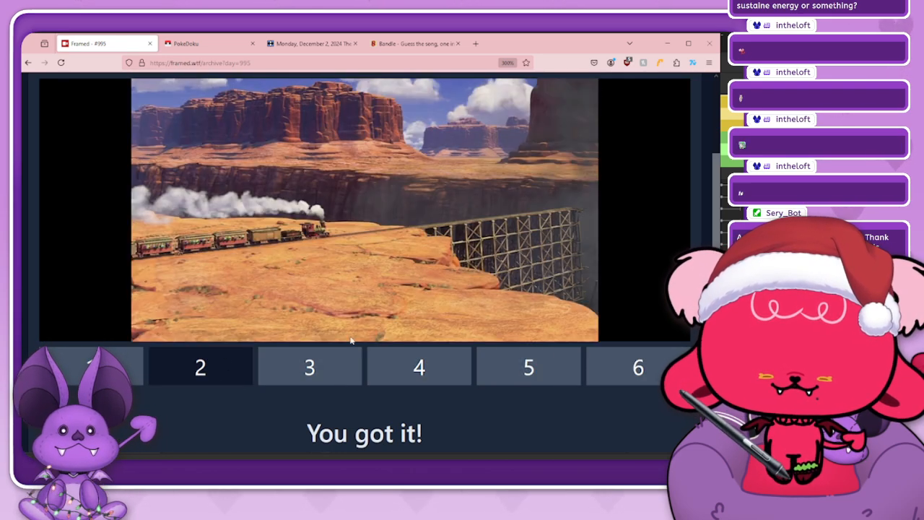
pyautogui.scroll(2, 350, 340)
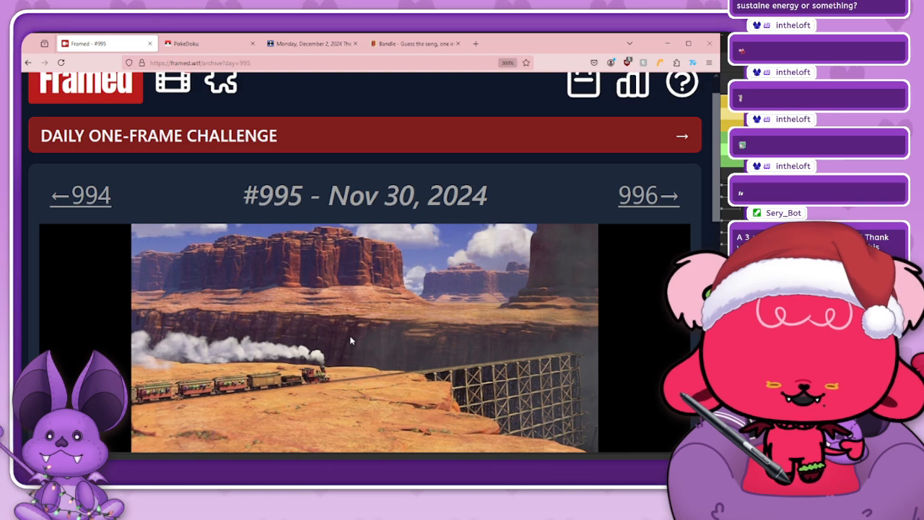
pyautogui.scroll(-2, 351, 340)
pyautogui.scroll(2, 354, 337)
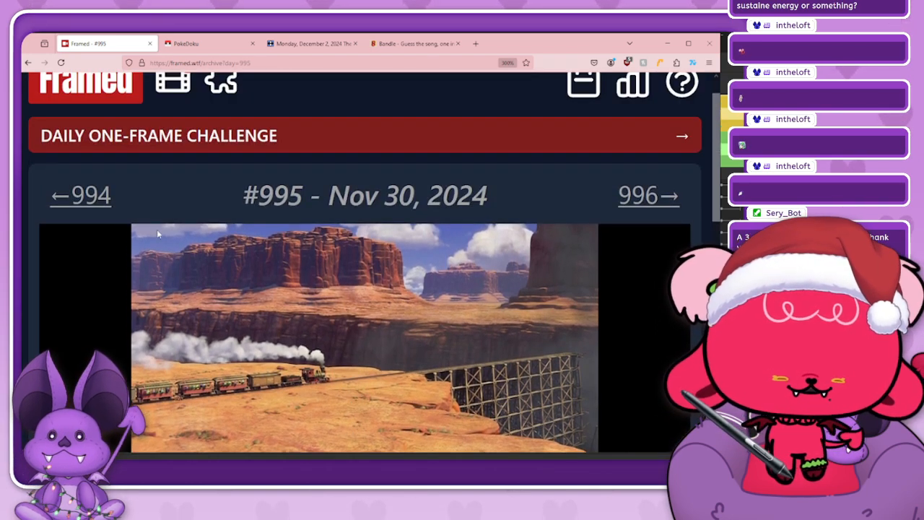
# - Open the previous archive puzzle, 994, and bring its first frame into view
pyautogui.click(81, 196)
pyautogui.scroll(-6, 337, 298)
pyautogui.scroll(4, 337, 299)
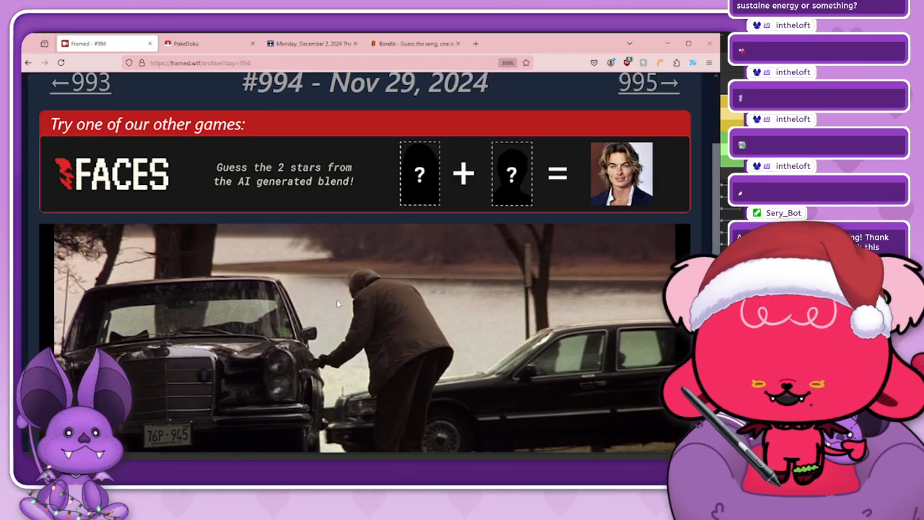
pyautogui.scroll(-2, 337, 299)
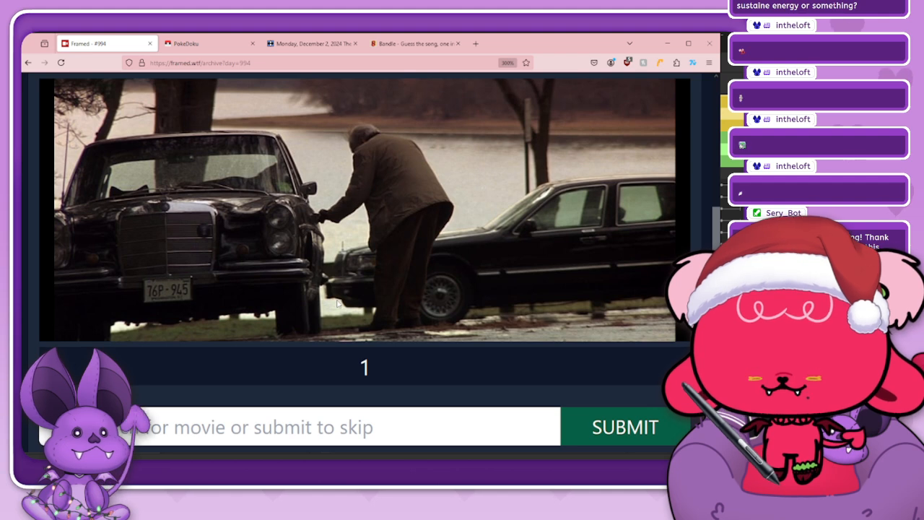
# - Skip all six guesses of puzzle 994 without naming a movie and read the revealed answer
pyautogui.click(603, 417)
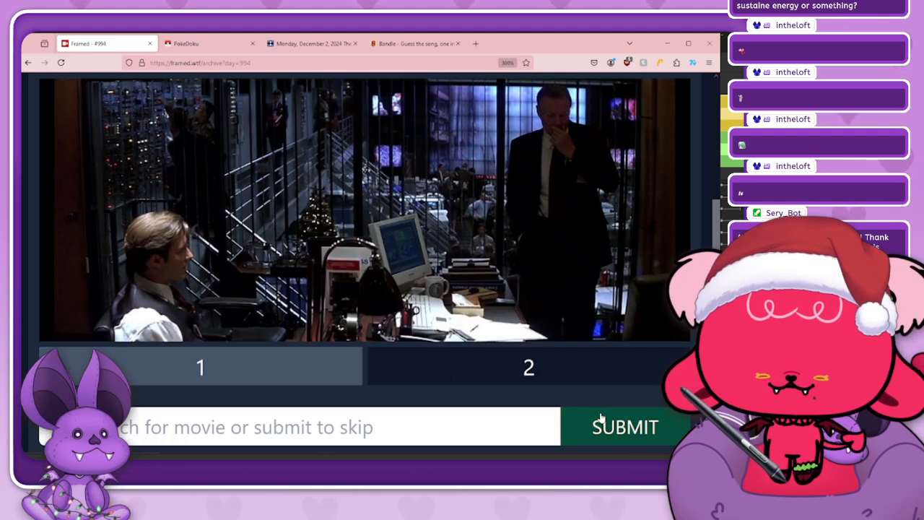
pyautogui.click(600, 417)
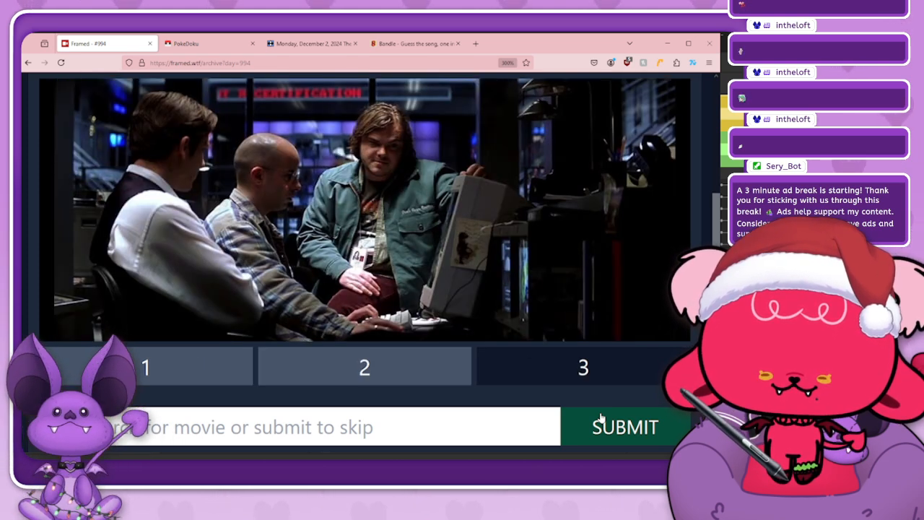
pyautogui.click(599, 417)
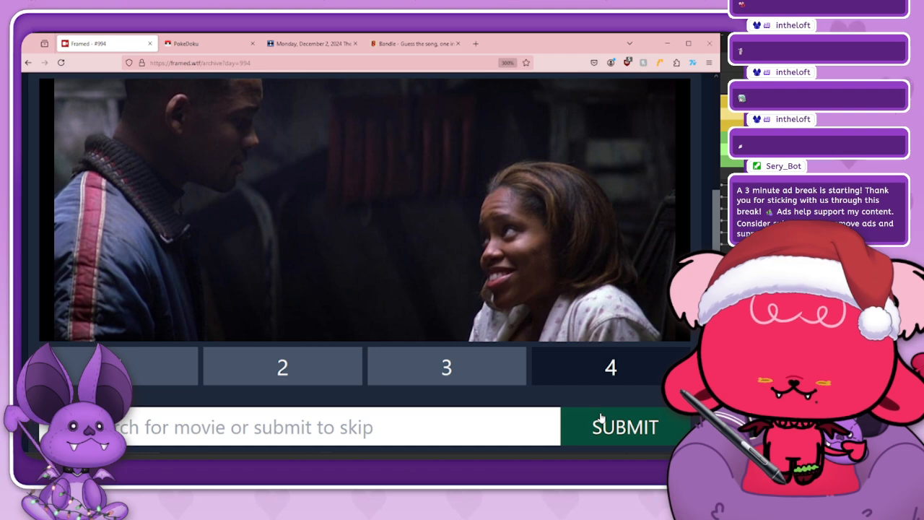
pyautogui.click(599, 417)
pyautogui.click(600, 417)
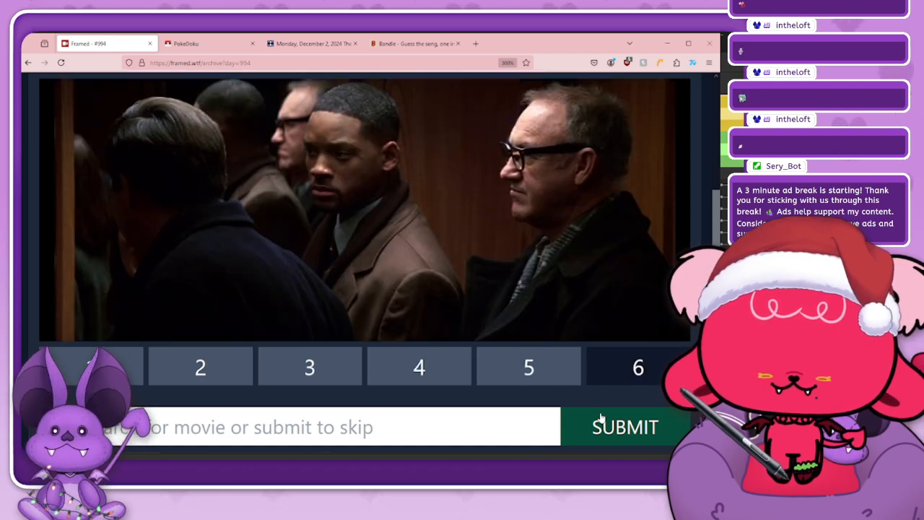
pyautogui.click(599, 417)
pyautogui.scroll(-2, 424, 409)
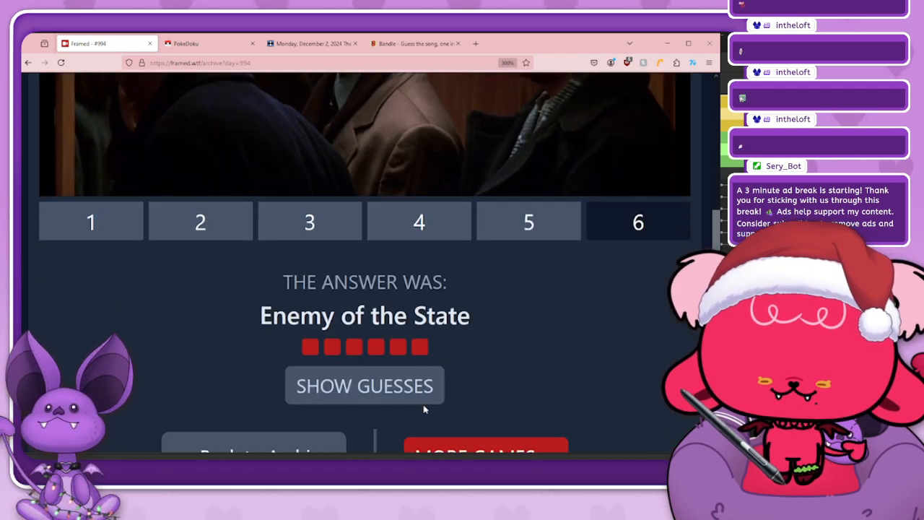
# - Open archive puzzle 993 and bring its first frame into view
pyautogui.scroll(2, 423, 409)
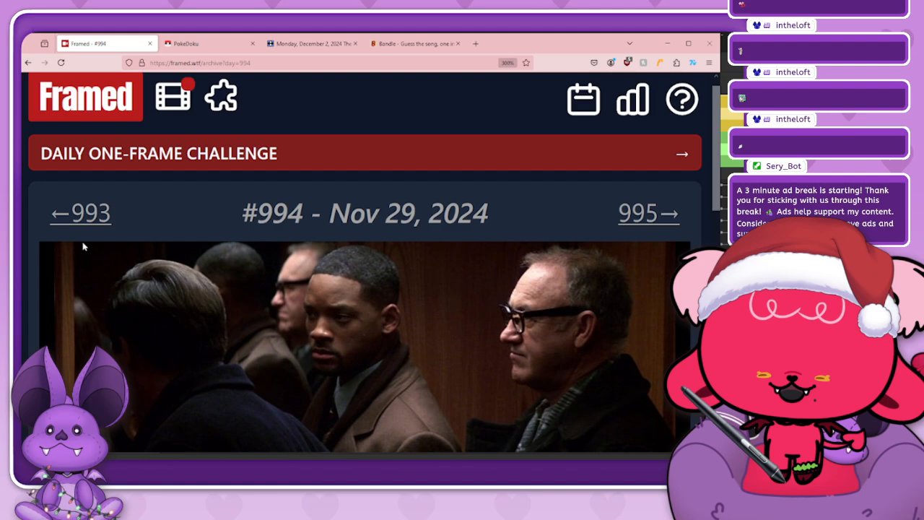
pyautogui.click(90, 218)
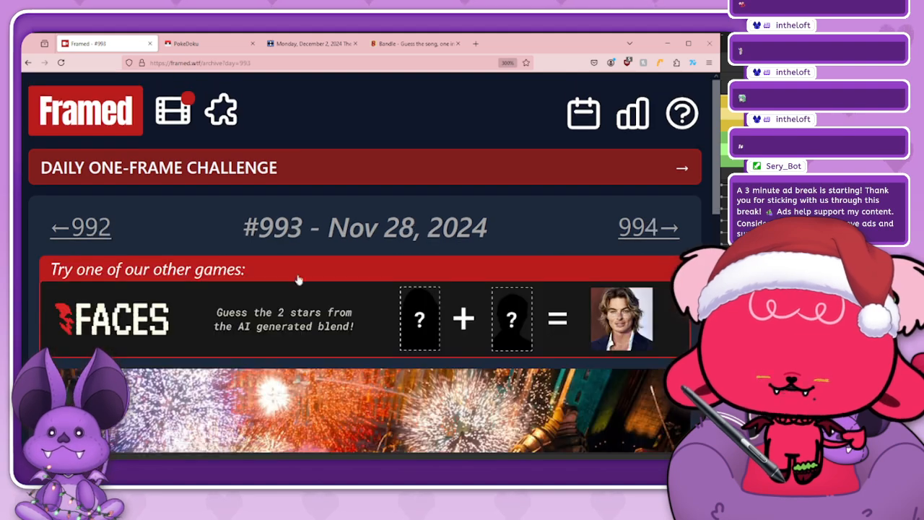
pyautogui.scroll(-3, 339, 292)
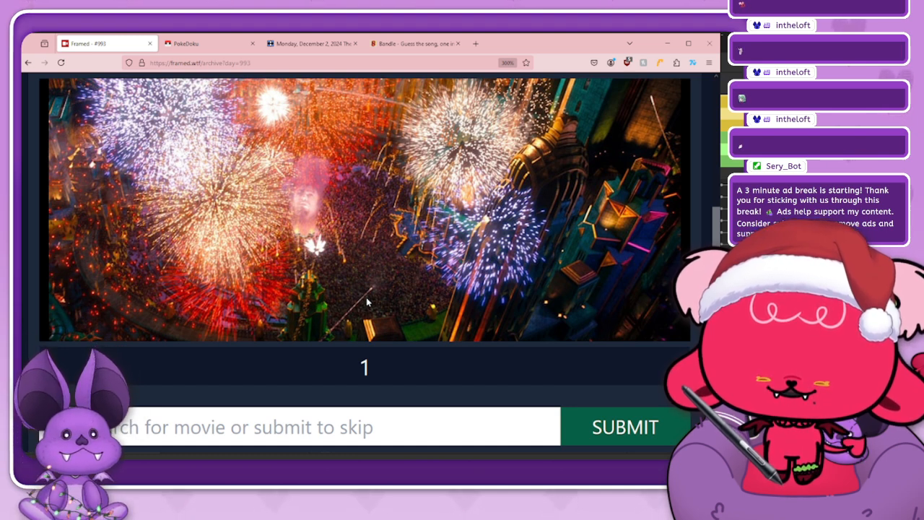
# - Submit Oz: The Great and Powerful as the guess for the first frame of puzzle 993
pyautogui.click(416, 424)
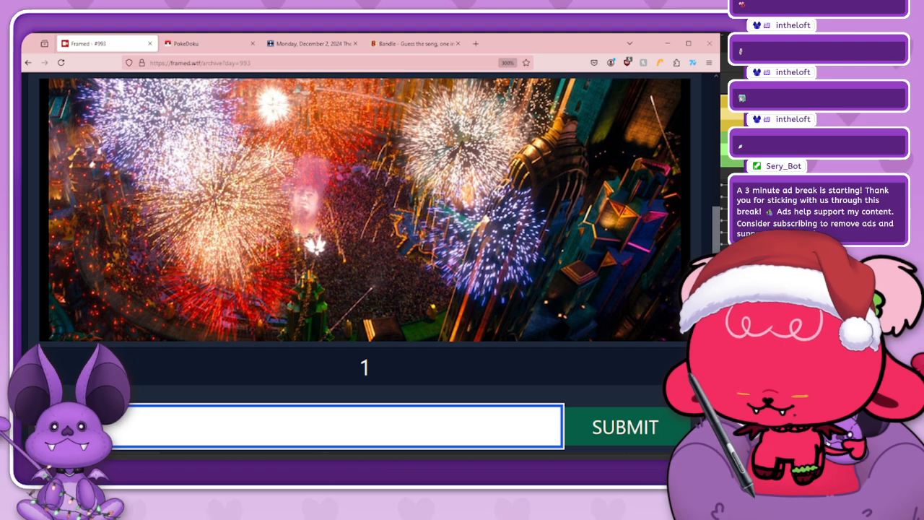
pyautogui.write('oz the great a')
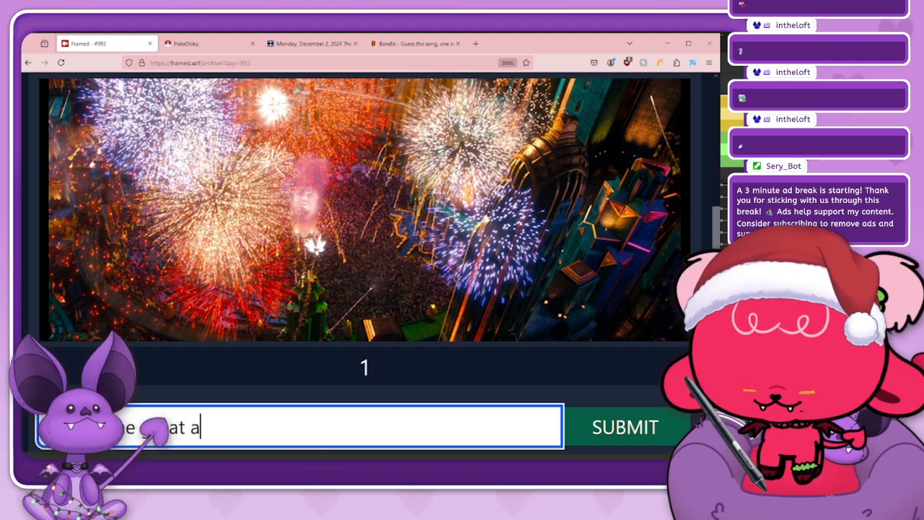
pyautogui.write('nd')
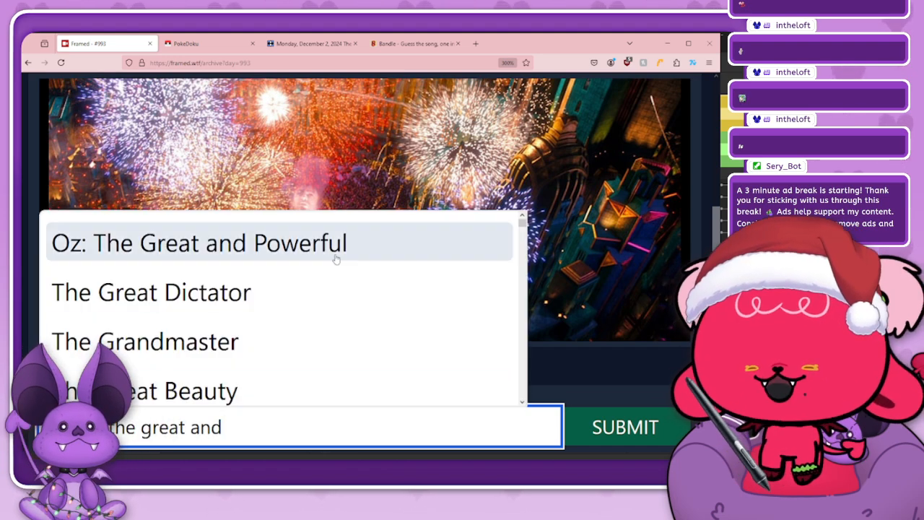
pyautogui.click(335, 258)
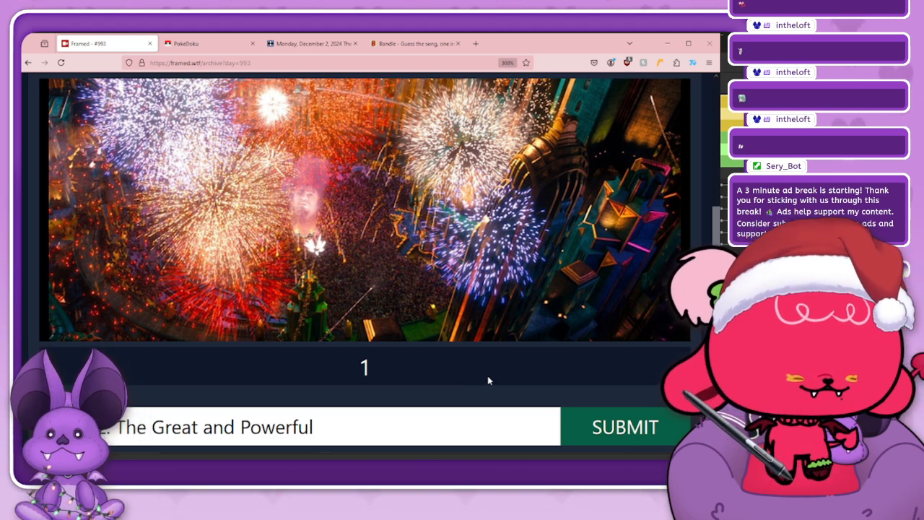
pyautogui.click(619, 429)
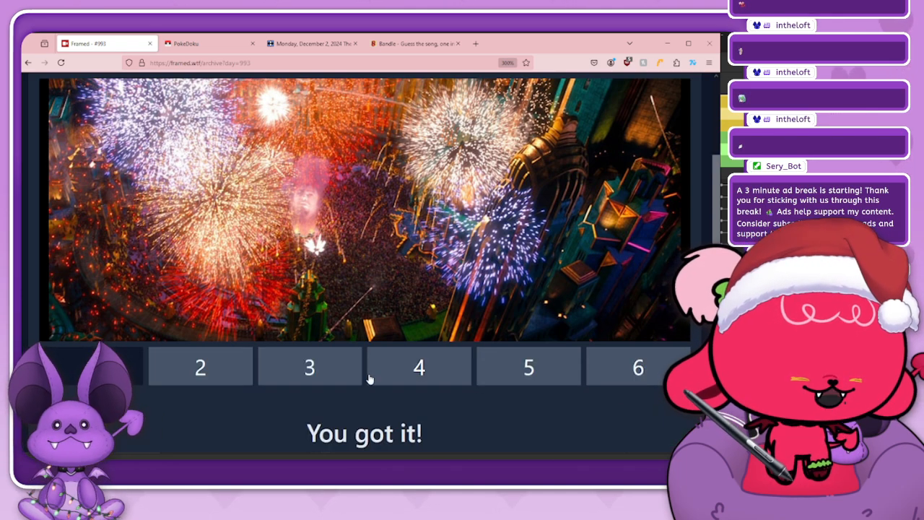
# - View frames 2 through 6 of solved puzzle 993, comparing frames 4 and 5
pyautogui.click(217, 372)
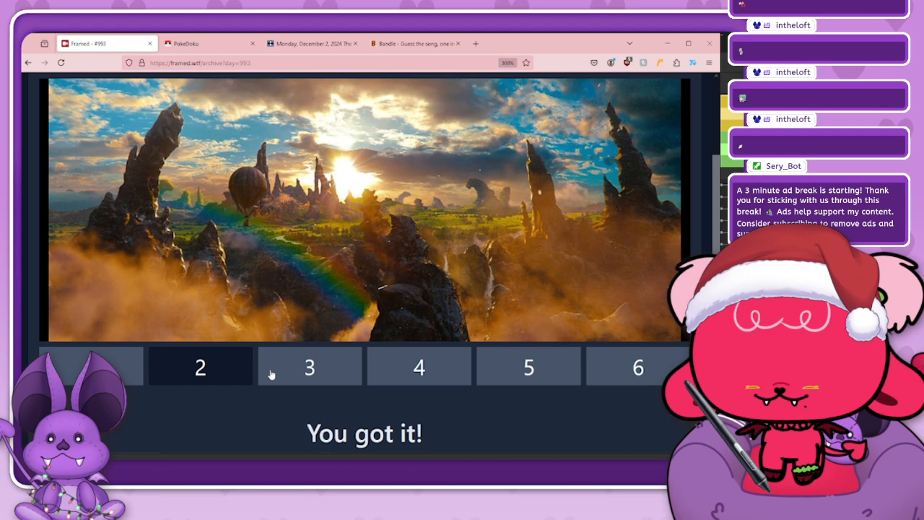
pyautogui.click(319, 376)
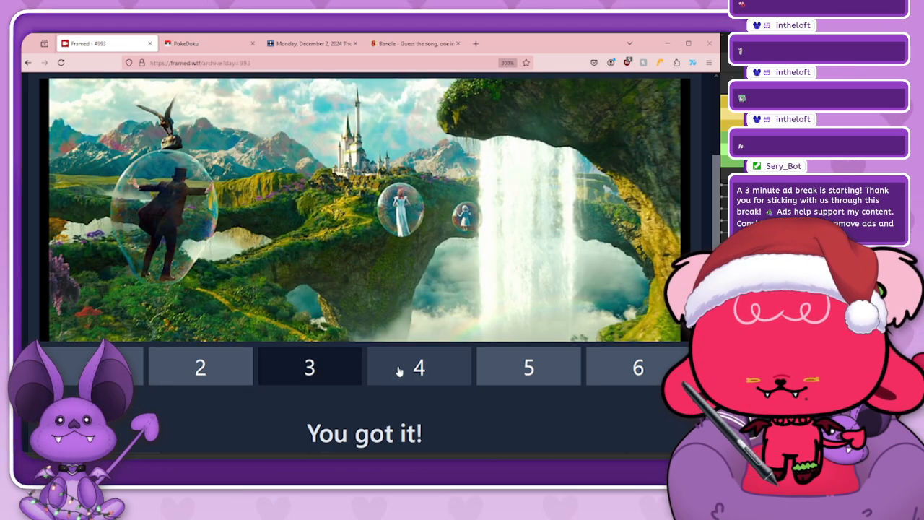
pyautogui.click(398, 370)
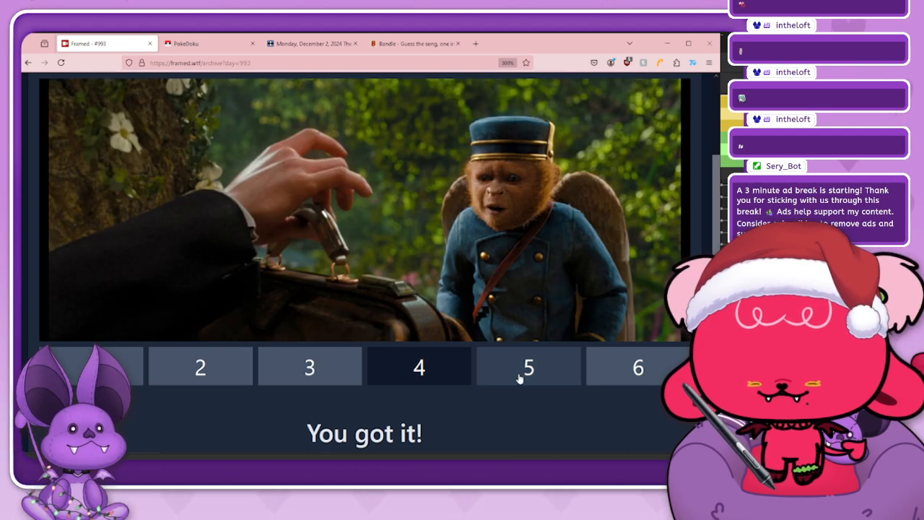
pyautogui.click(525, 372)
pyautogui.click(418, 368)
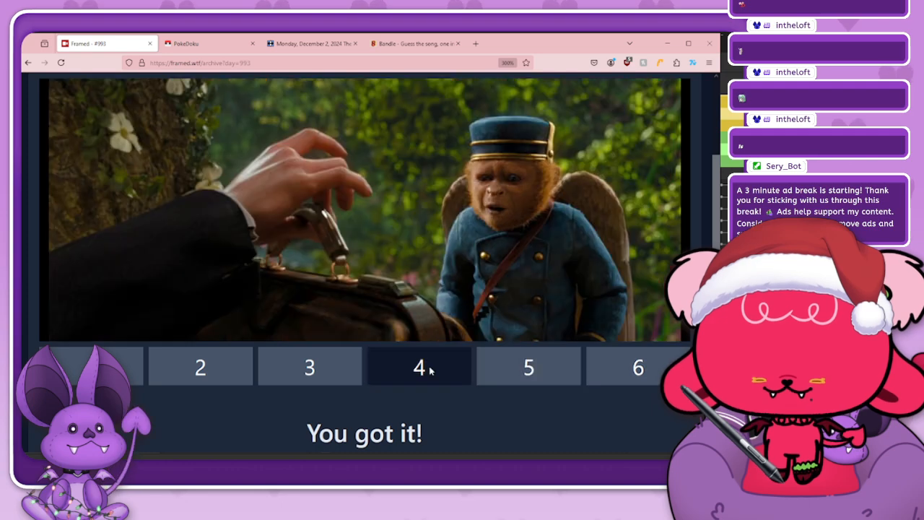
pyautogui.click(523, 370)
pyautogui.click(445, 372)
pyautogui.click(527, 371)
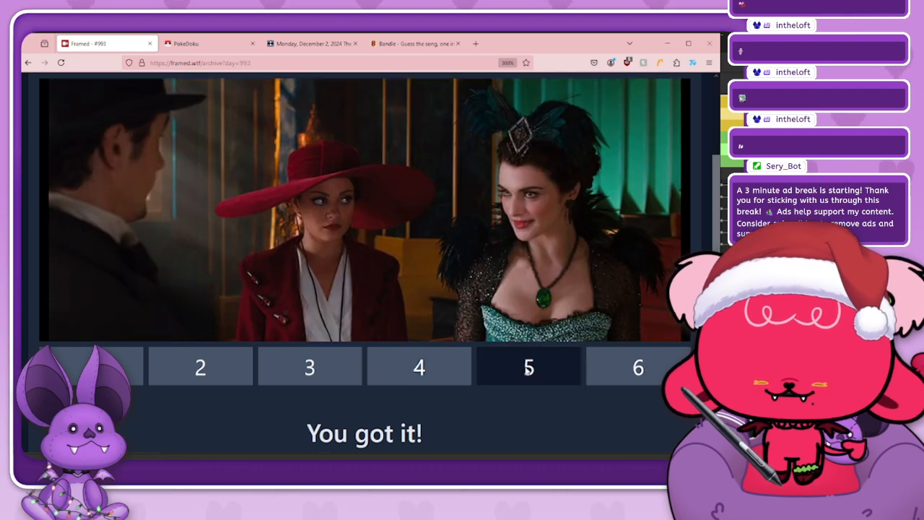
pyautogui.click(629, 387)
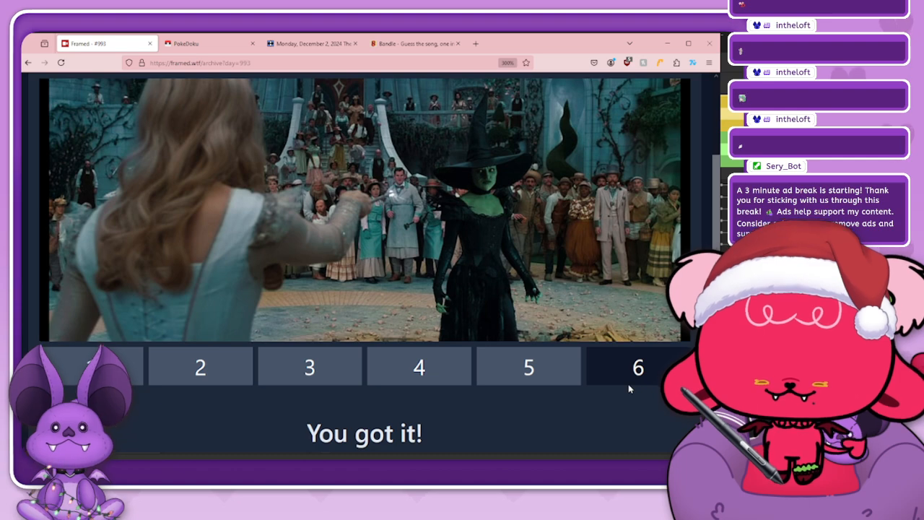
# - Go back over the frames of puzzle 993 and return to frame 1
pyautogui.click(189, 375)
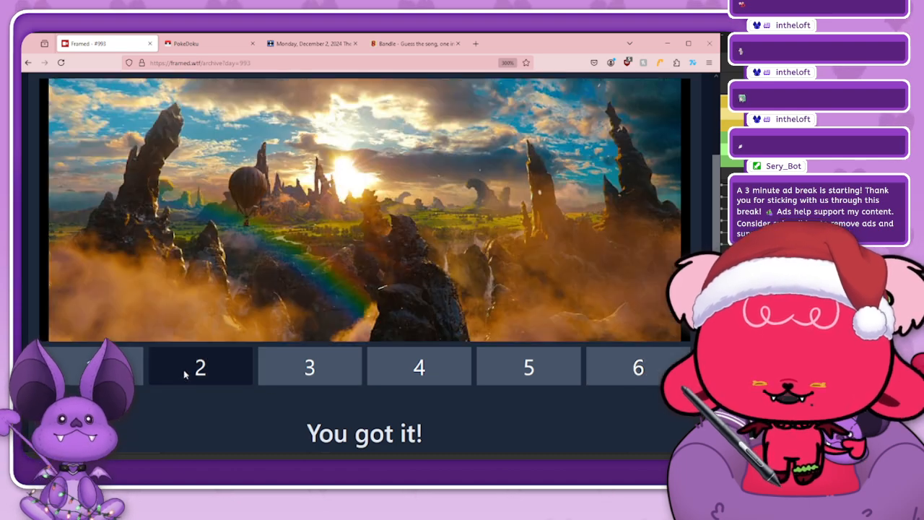
pyautogui.click(295, 375)
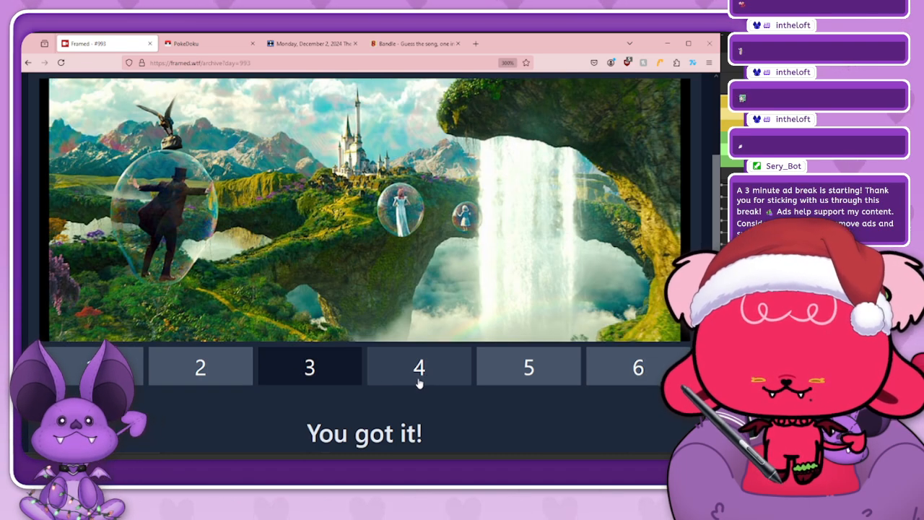
pyautogui.click(419, 382)
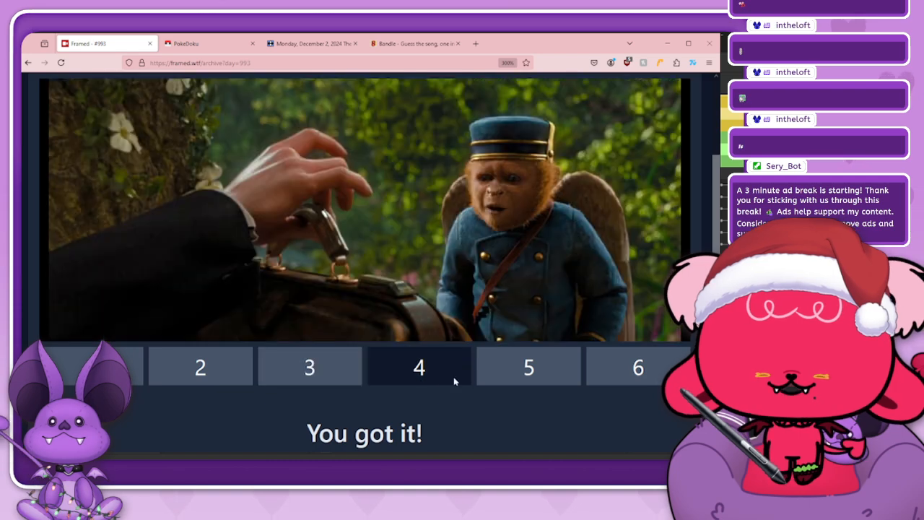
pyautogui.click(573, 374)
pyautogui.click(588, 373)
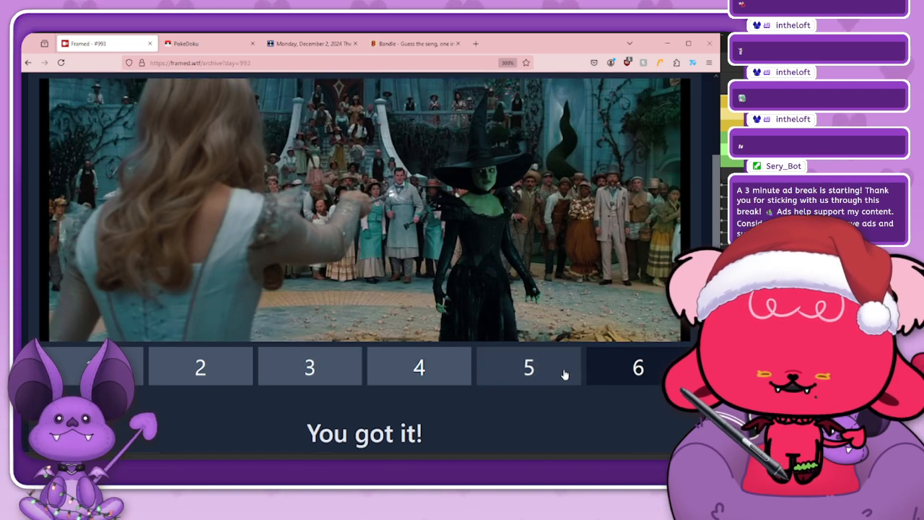
pyautogui.click(563, 374)
pyautogui.click(443, 371)
pyautogui.click(347, 374)
pyautogui.click(216, 370)
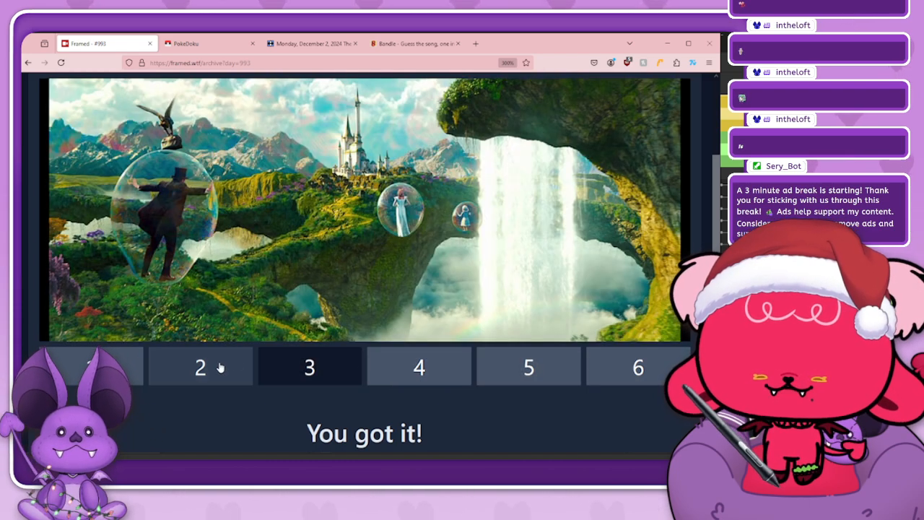
pyautogui.click(135, 373)
pyautogui.click(237, 369)
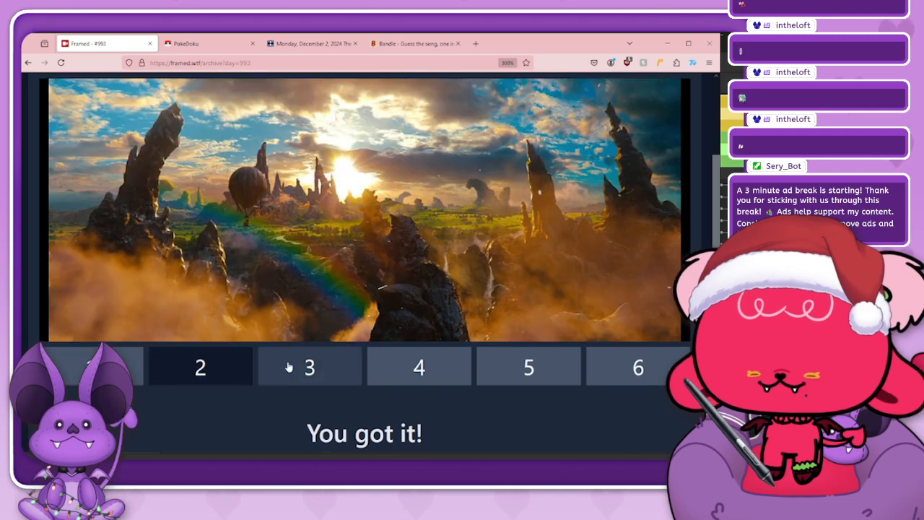
pyautogui.click(297, 366)
pyautogui.click(396, 366)
pyautogui.click(108, 368)
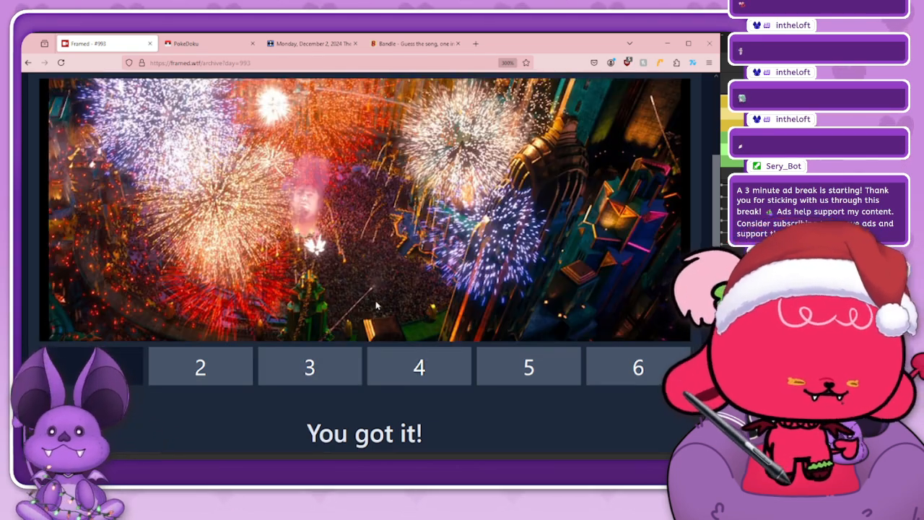
# - Glance at archive puzzle 992, and close the browser to return to the NekoMikki_Swim model in Cubism Editor
pyautogui.scroll(-2, 374, 300)
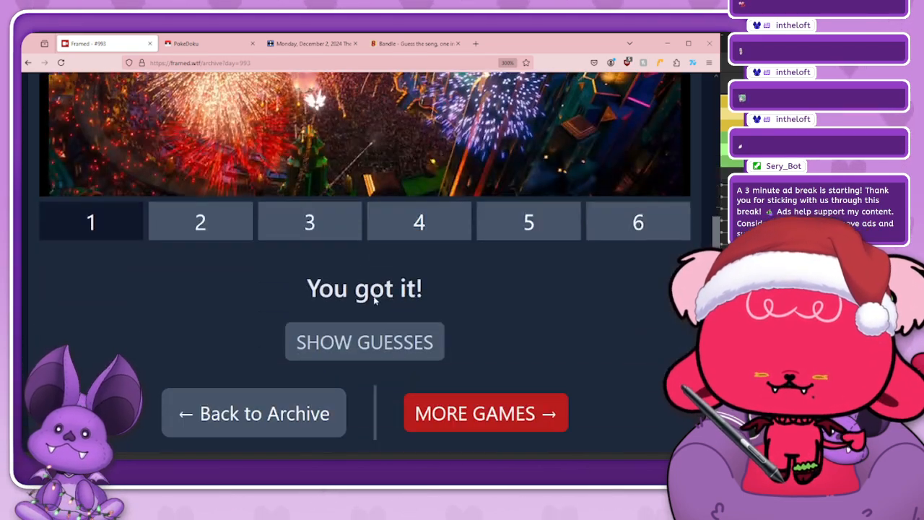
pyautogui.scroll(4, 372, 298)
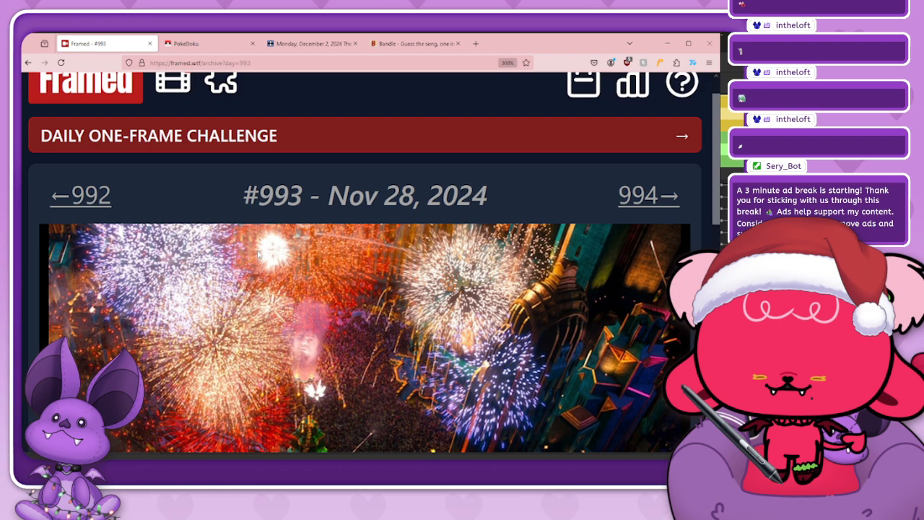
pyautogui.click(83, 196)
pyautogui.scroll(-3, 337, 230)
pyautogui.scroll(3, 337, 231)
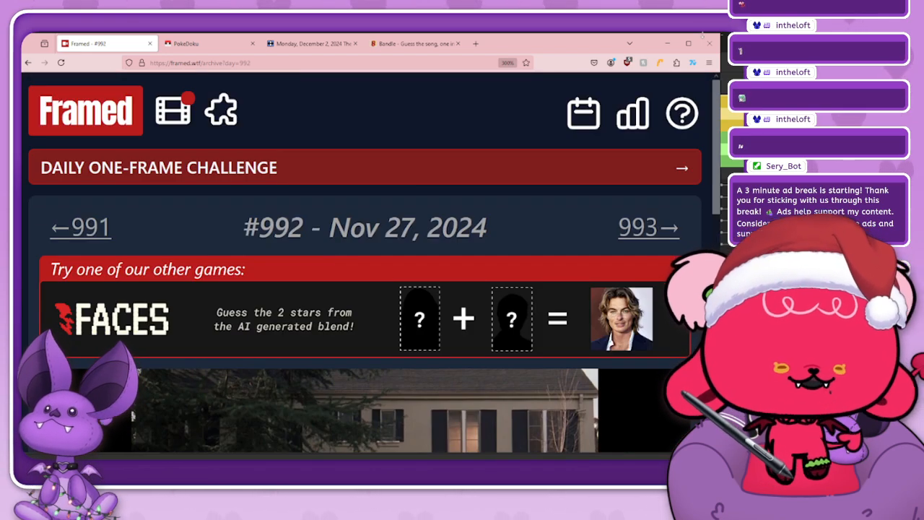
pyautogui.click(710, 43)
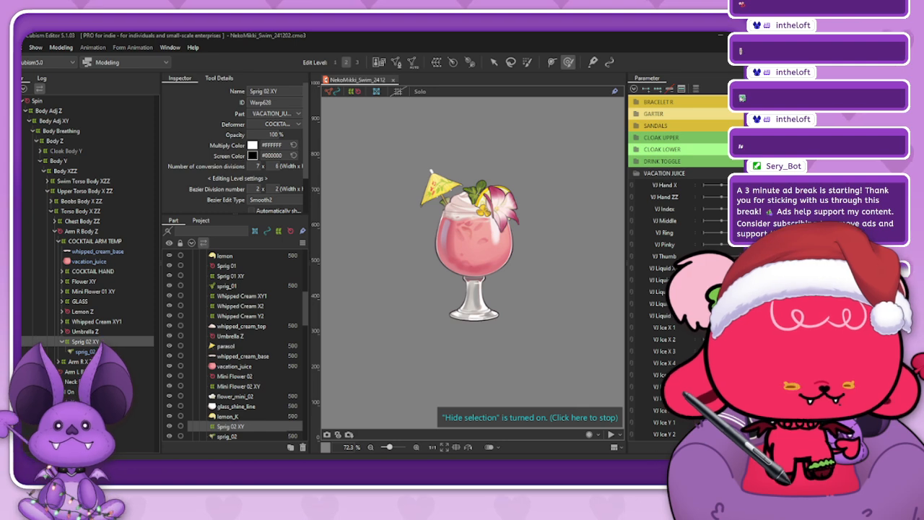